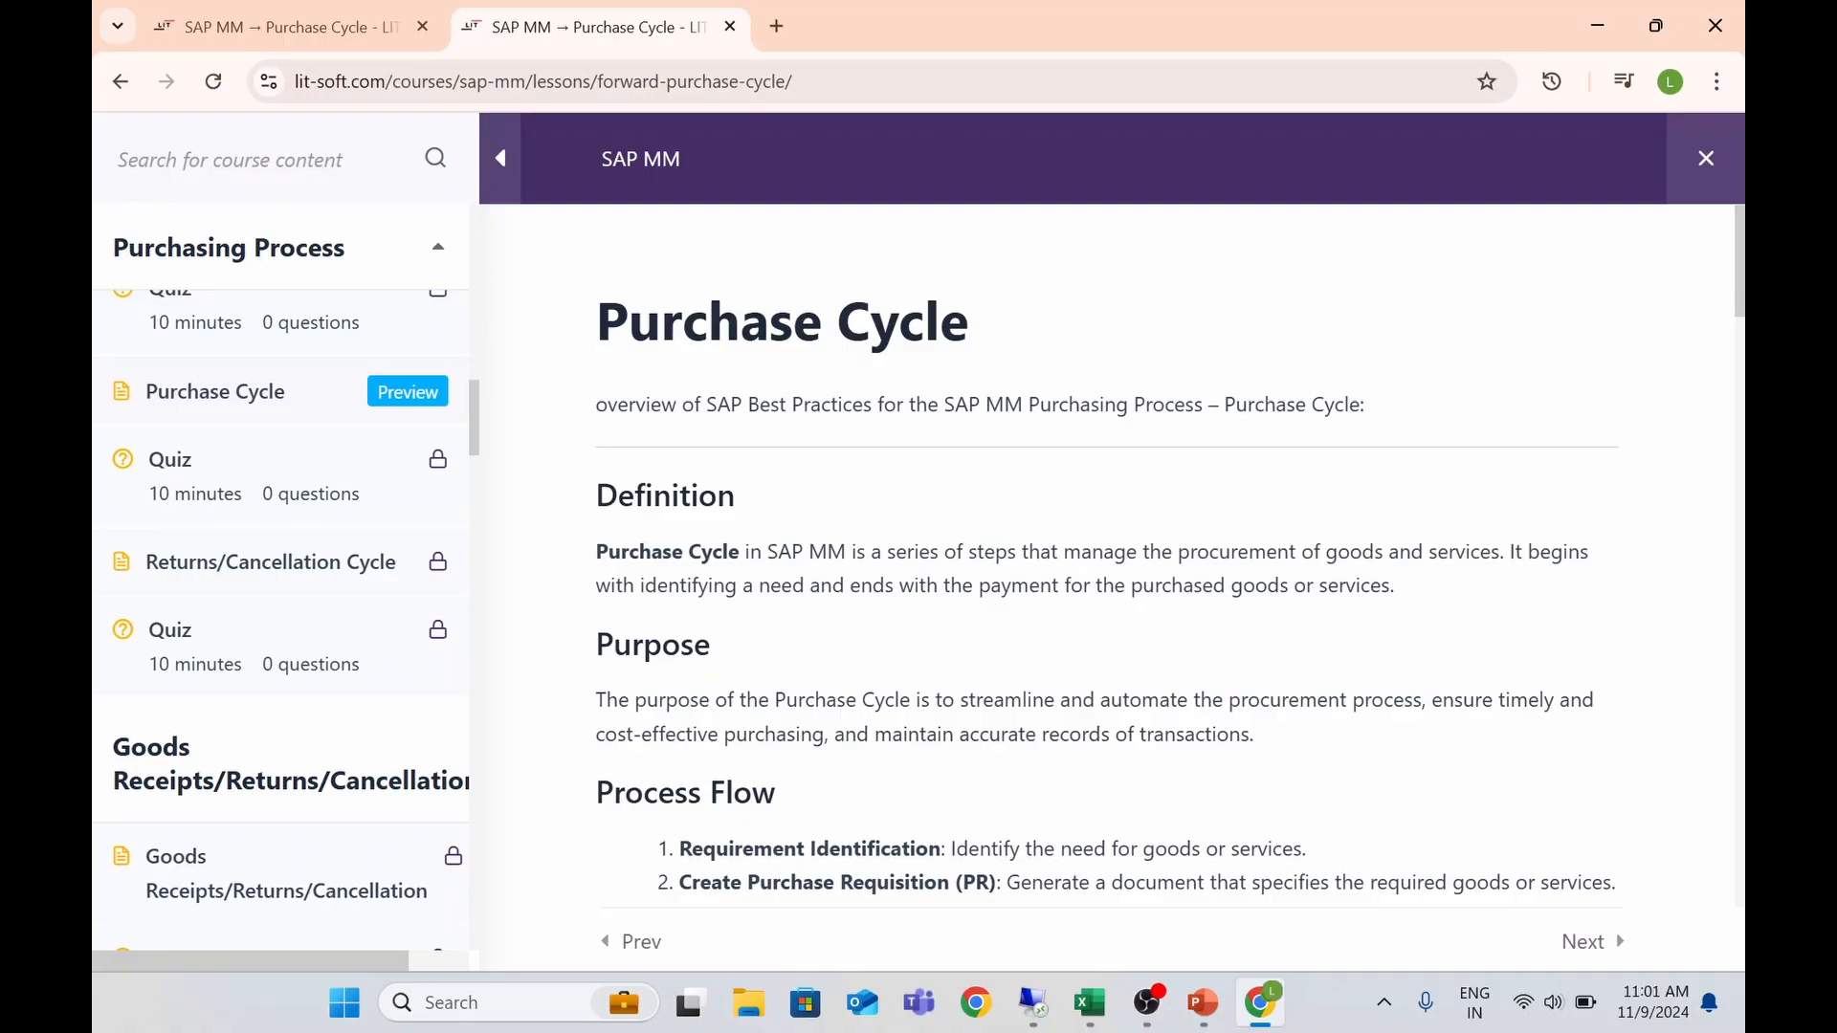
Read the Purchase Cycle lesson's definition, purpose, process flow, tables and configuration sections
{"action": "scroll", "coordinate": [871, 526], "scroll_direction": "down", "scroll_amount": 3}
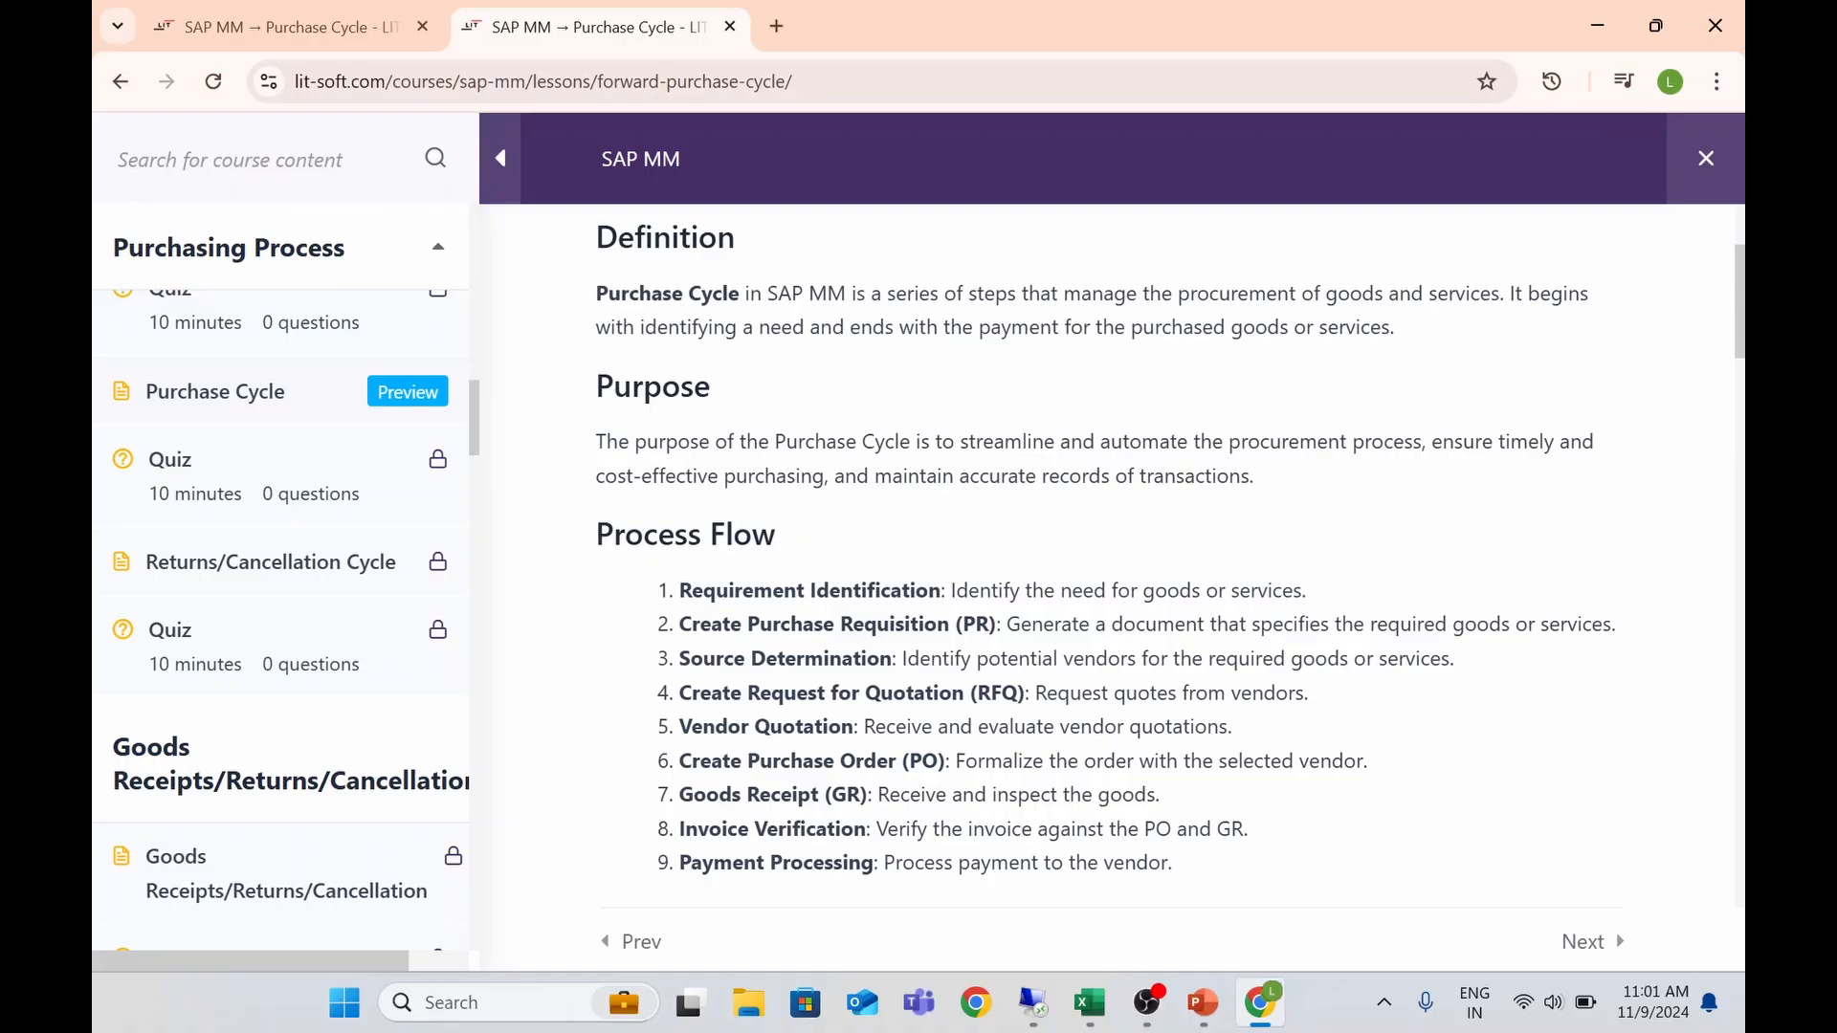
{"action": "scroll", "coordinate": [984, 503], "scroll_direction": "down", "scroll_amount": 1}
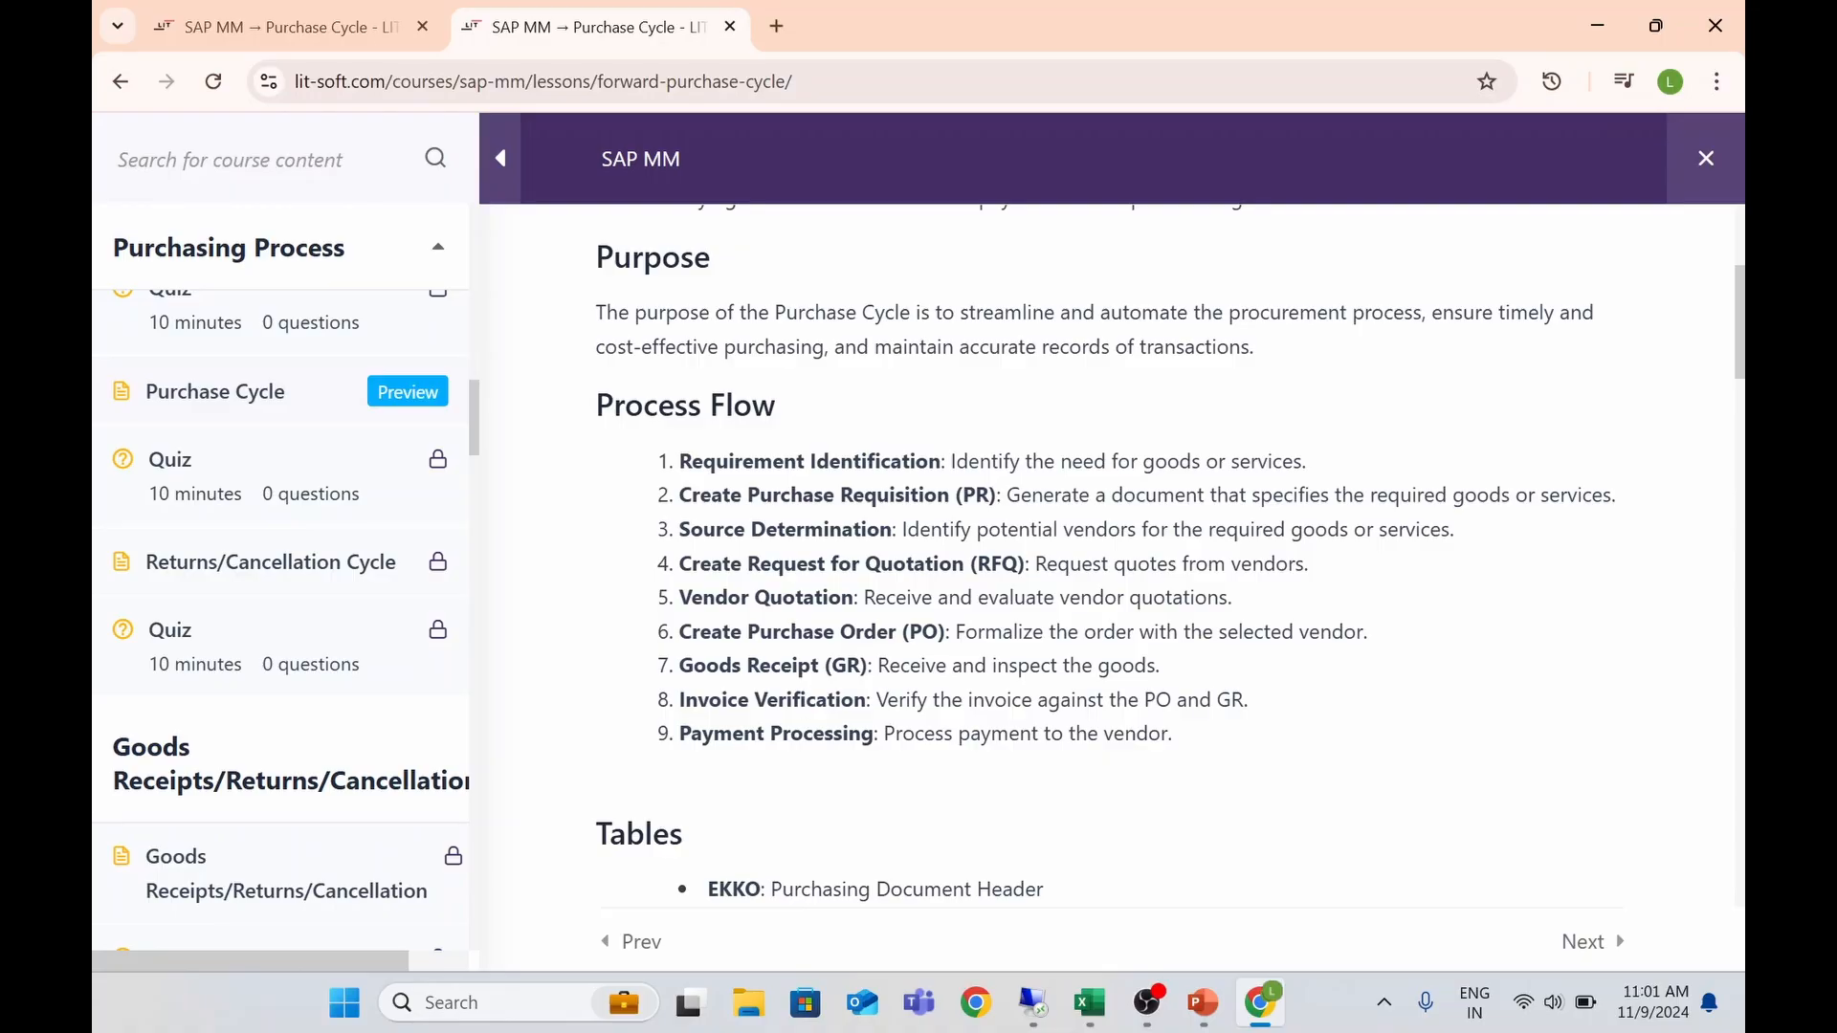
{"action": "scroll", "coordinate": [828, 654], "scroll_direction": "down", "scroll_amount": 1}
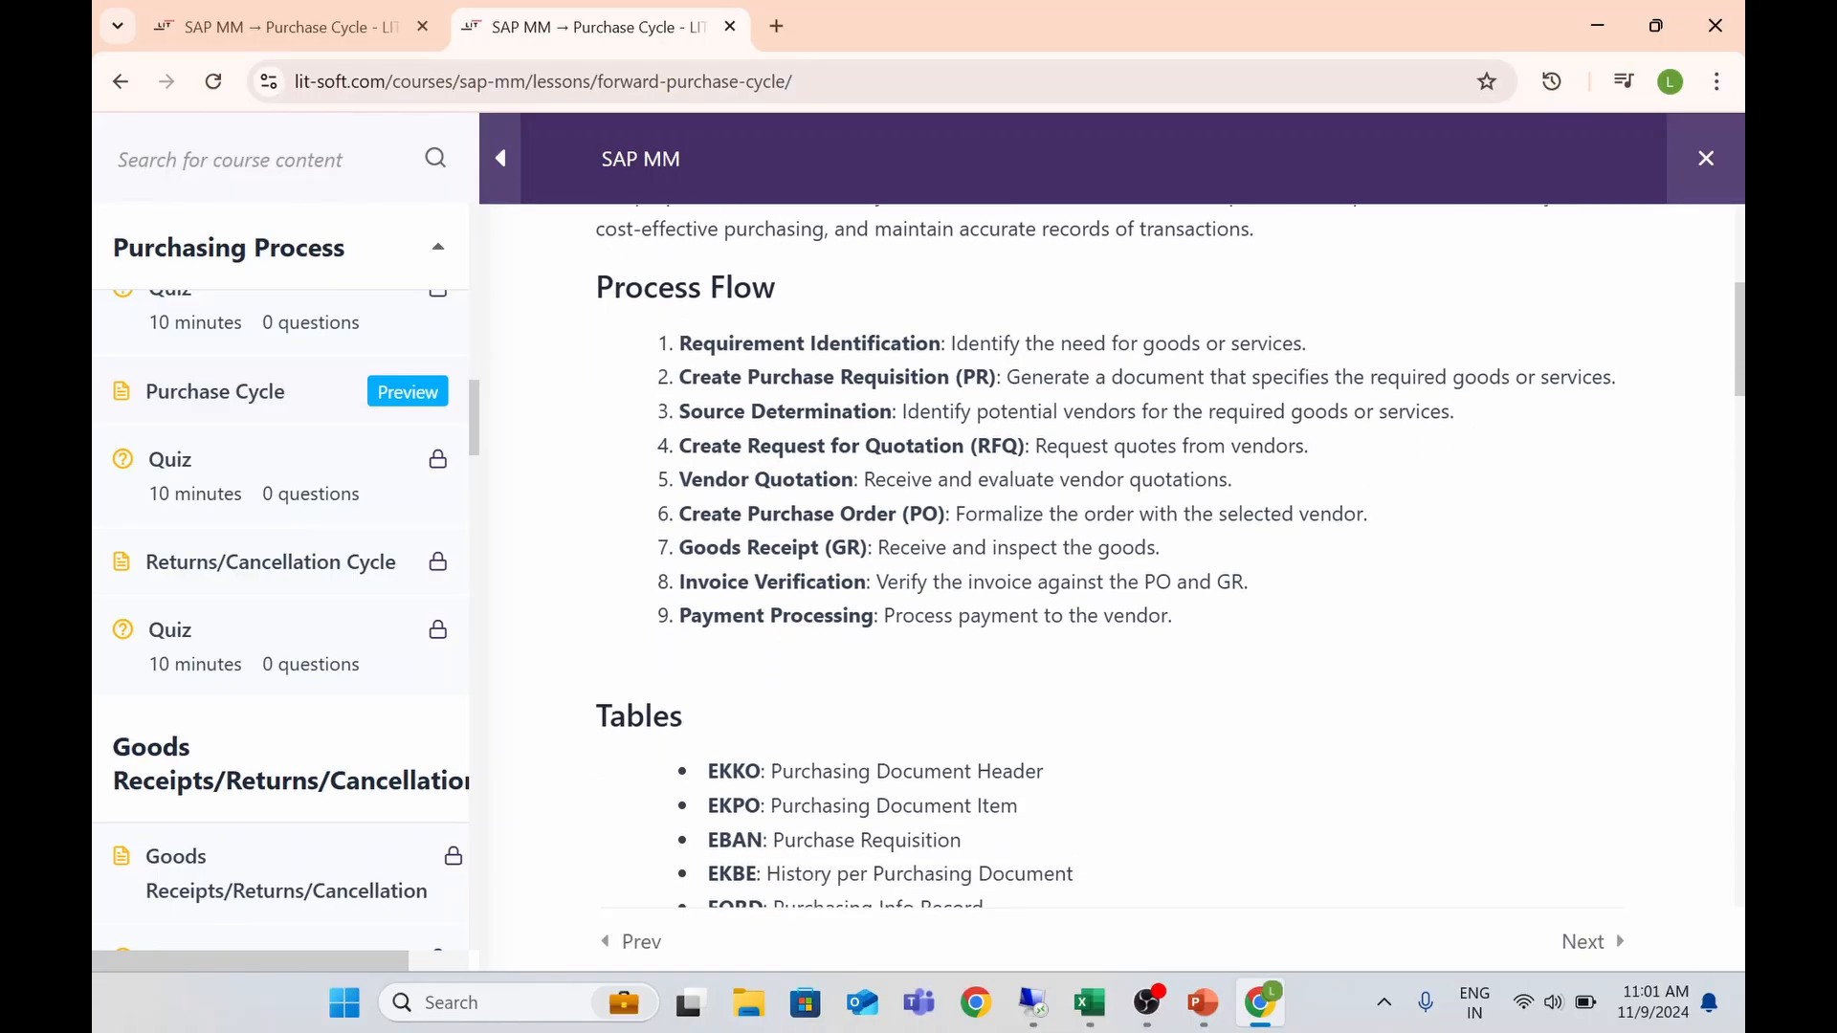
{"action": "scroll", "coordinate": [1110, 555], "scroll_direction": "down", "scroll_amount": 3}
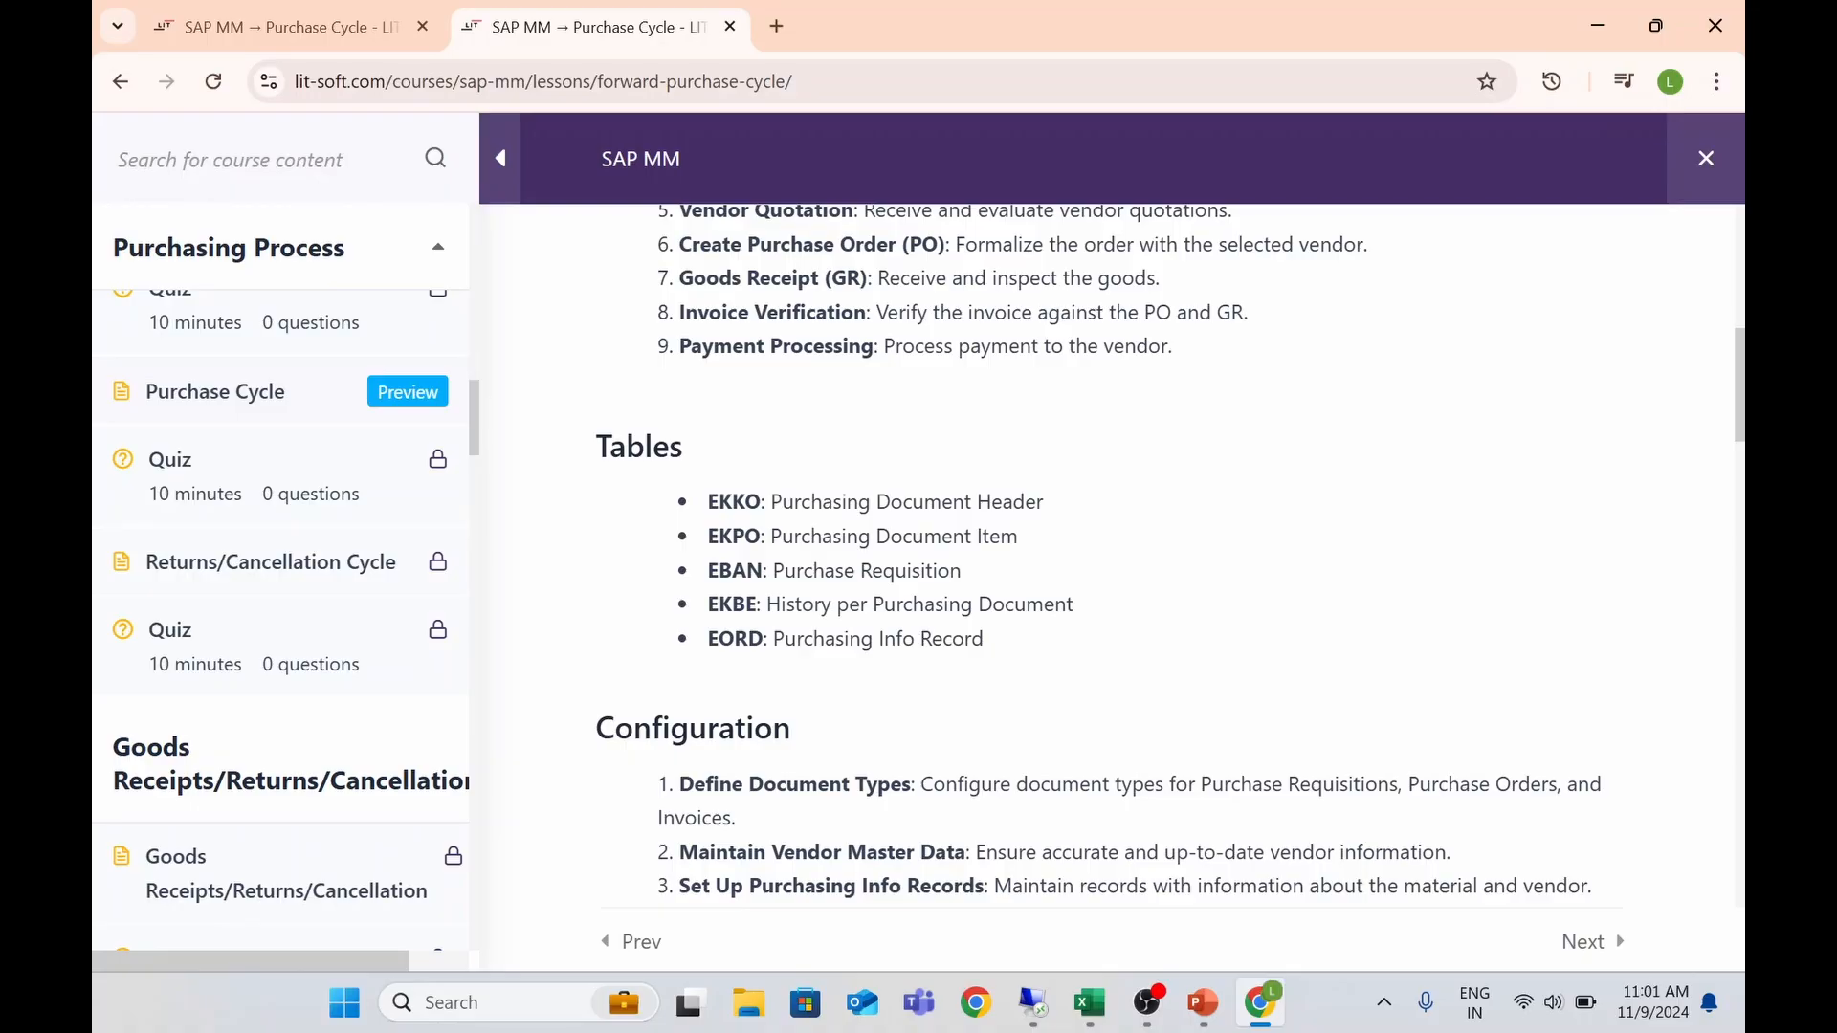
{"action": "scroll", "coordinate": [834, 657], "scroll_direction": "down", "scroll_amount": 3}
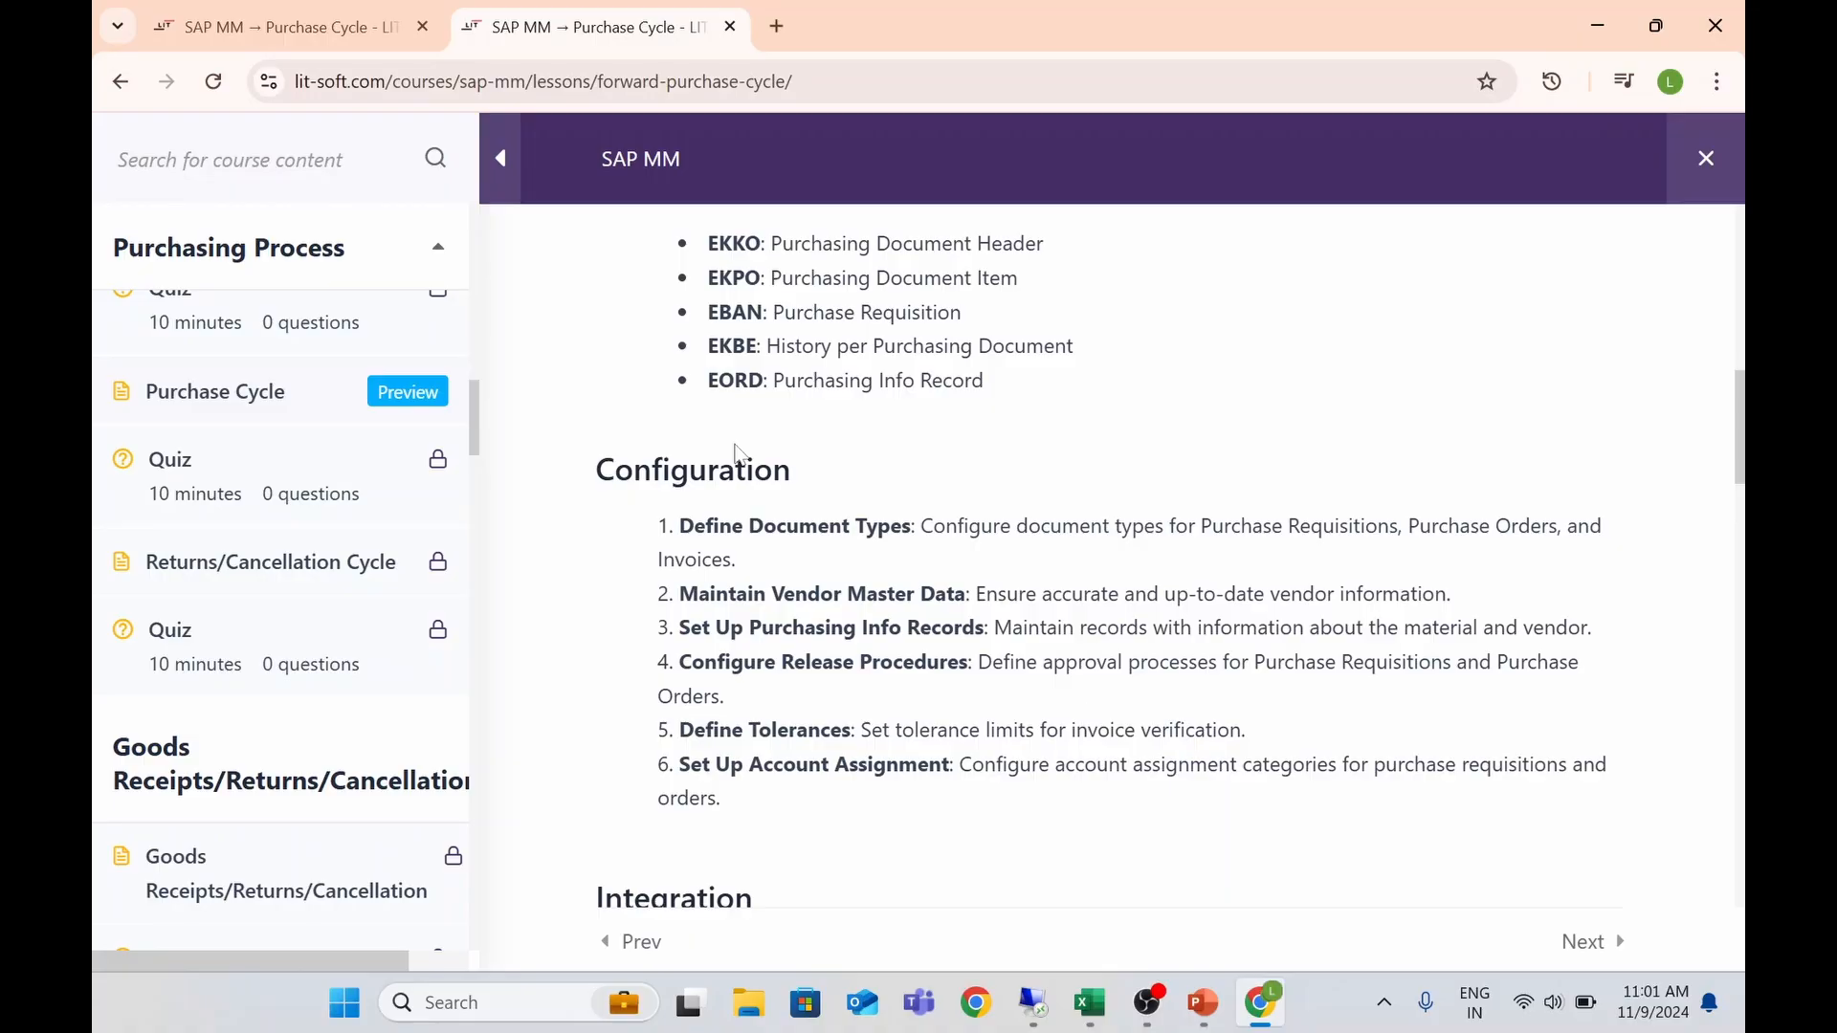
{"action": "scroll", "coordinate": [752, 499], "scroll_direction": "down", "scroll_amount": 1}
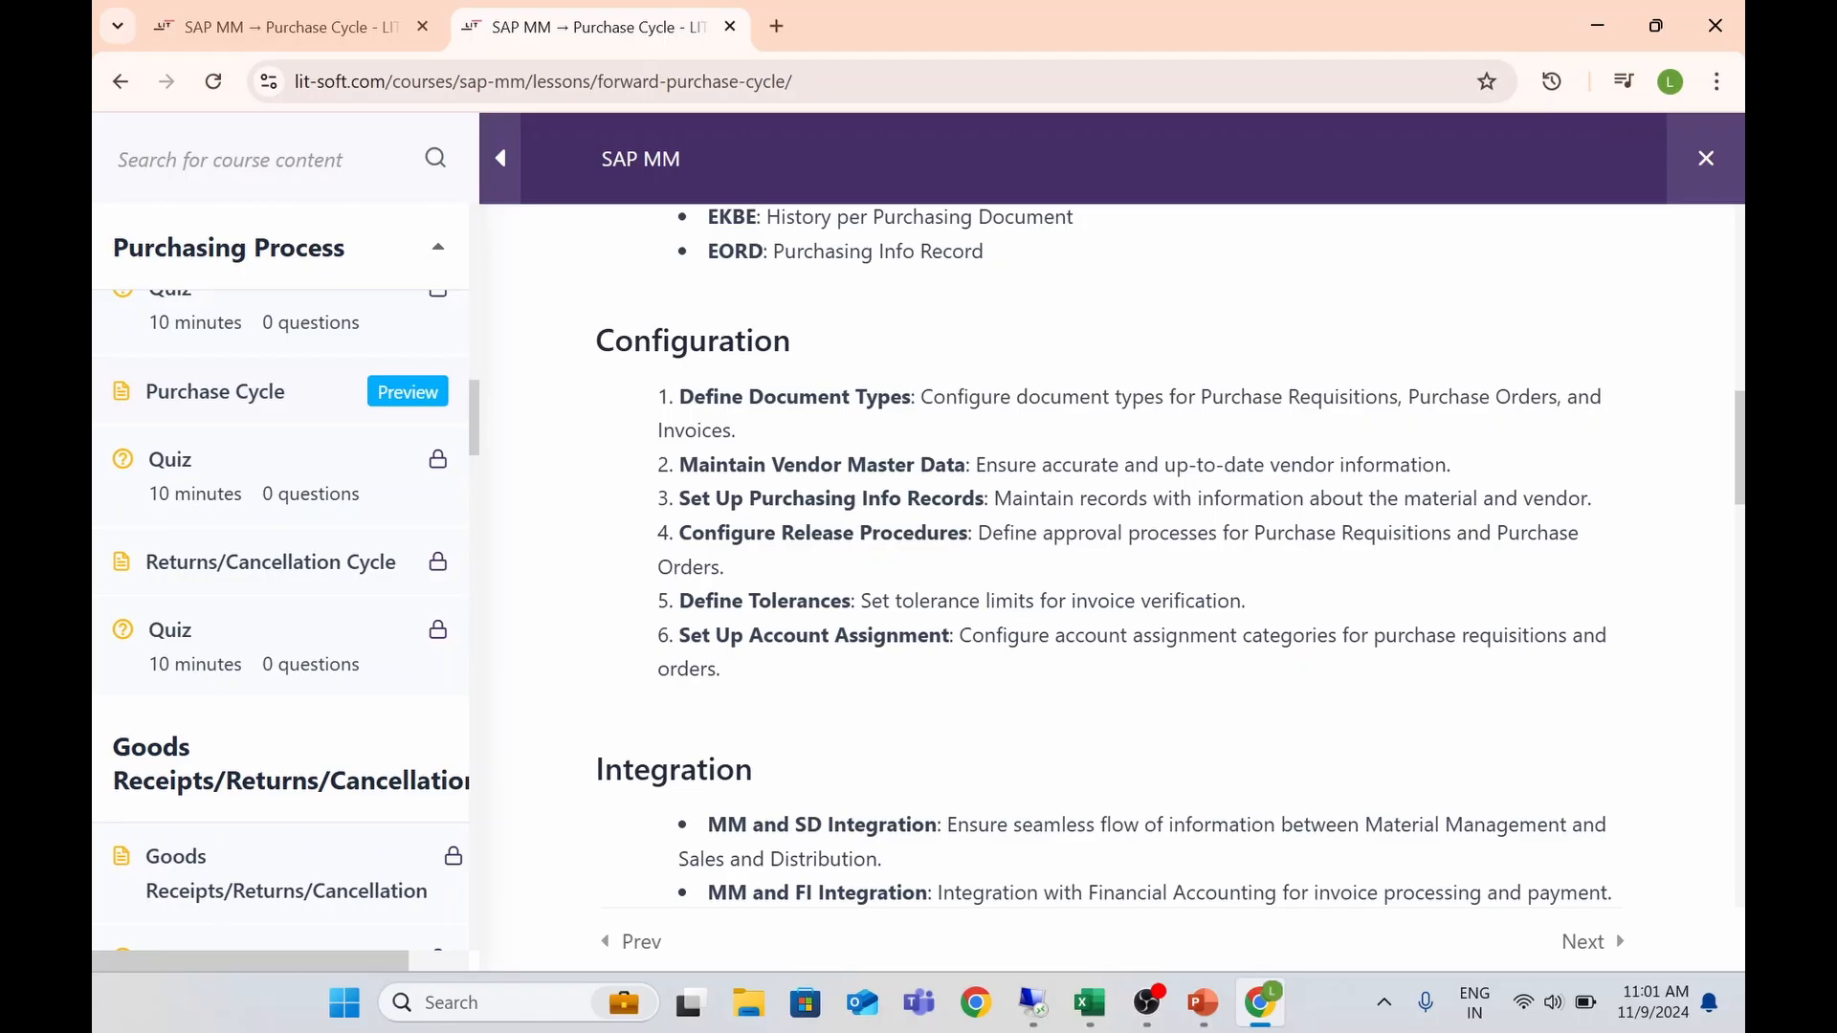
{"action": "scroll", "coordinate": [785, 564], "scroll_direction": "down", "scroll_amount": 3}
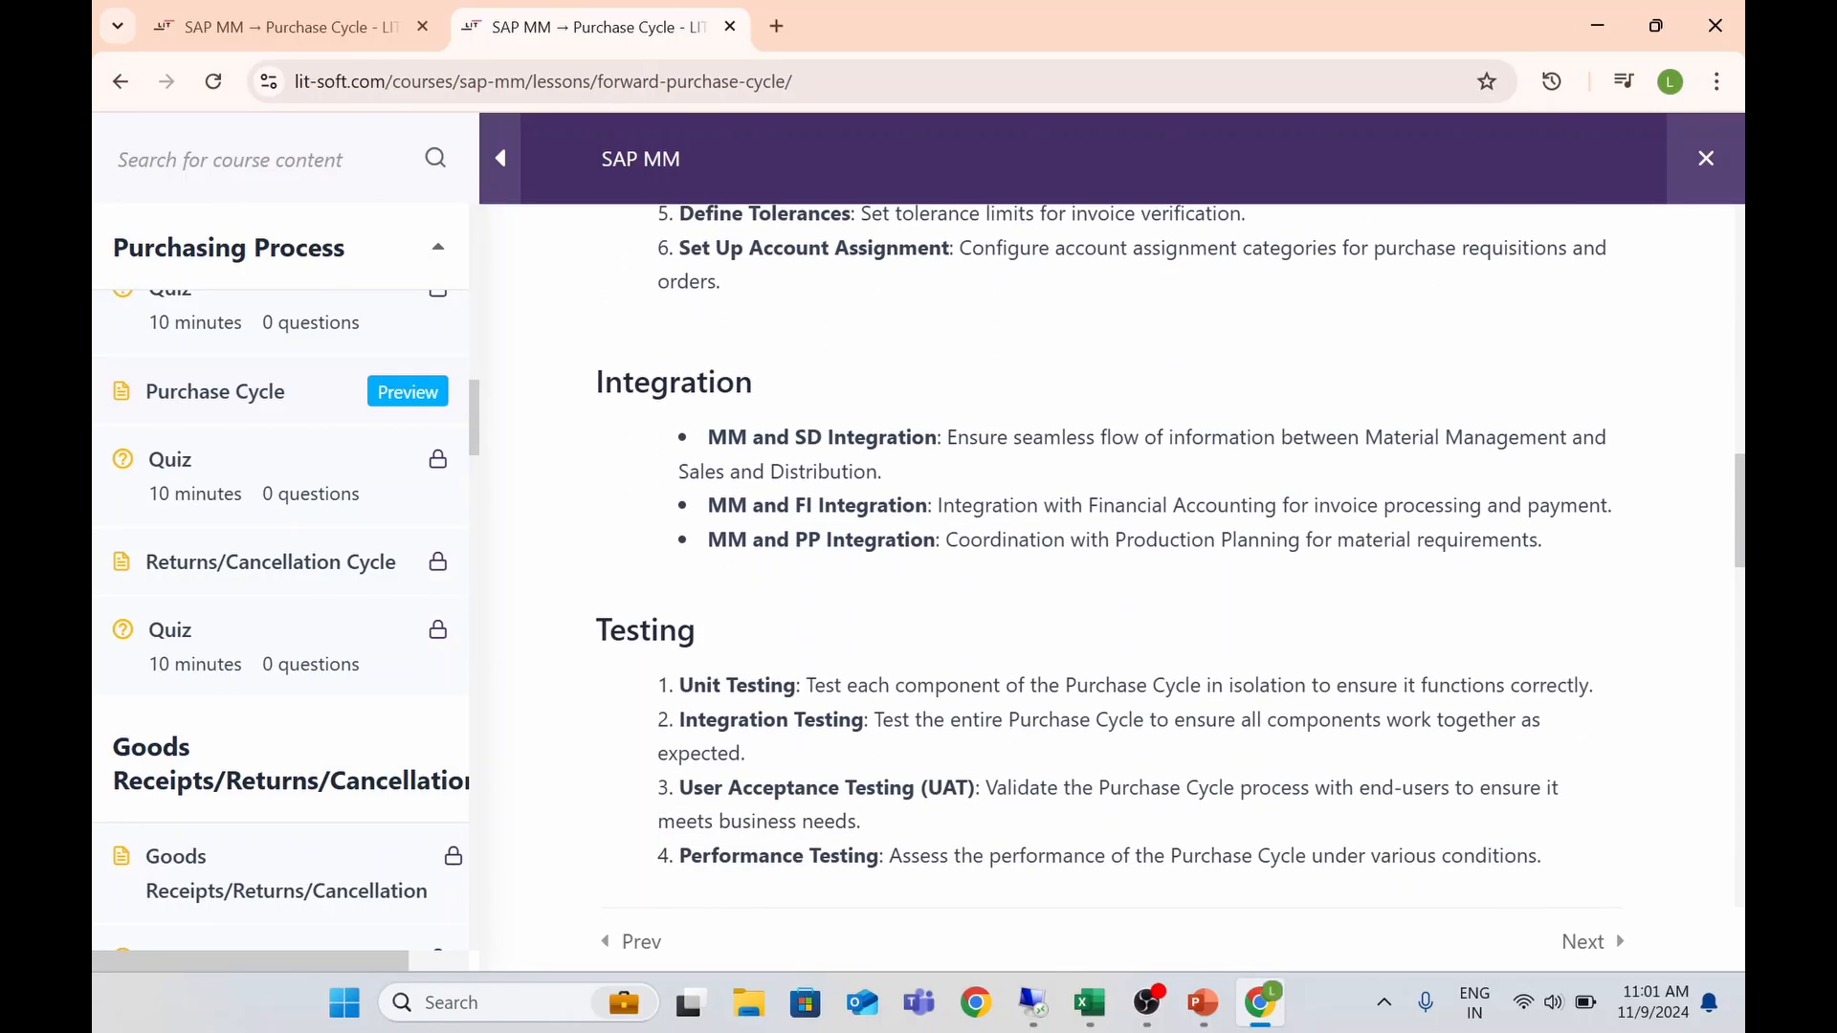
Read the lesson's integration, testing and example test data sections, and return to its process flow and tables
{"action": "scroll", "coordinate": [809, 603], "scroll_direction": "down", "scroll_amount": 2}
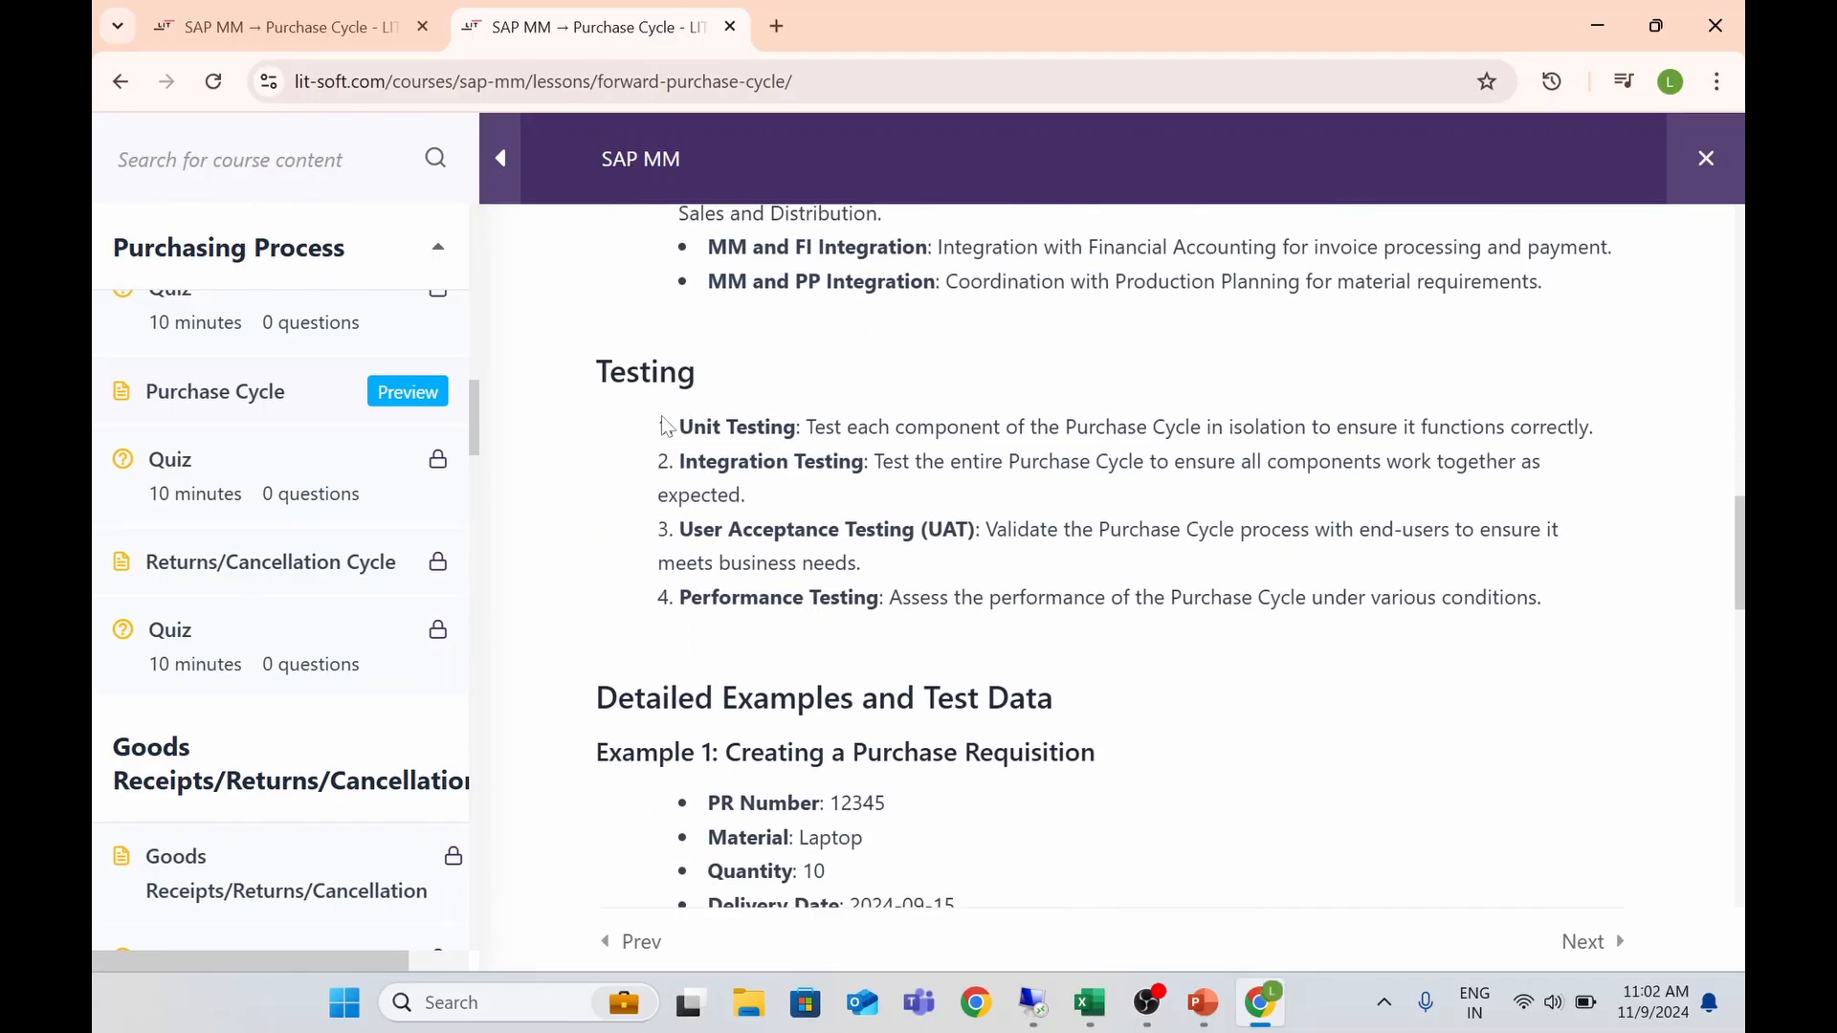
{"action": "scroll", "coordinate": [749, 553], "scroll_direction": "down", "scroll_amount": 1}
{"action": "scroll", "coordinate": [749, 553], "scroll_direction": "down", "scroll_amount": 1}
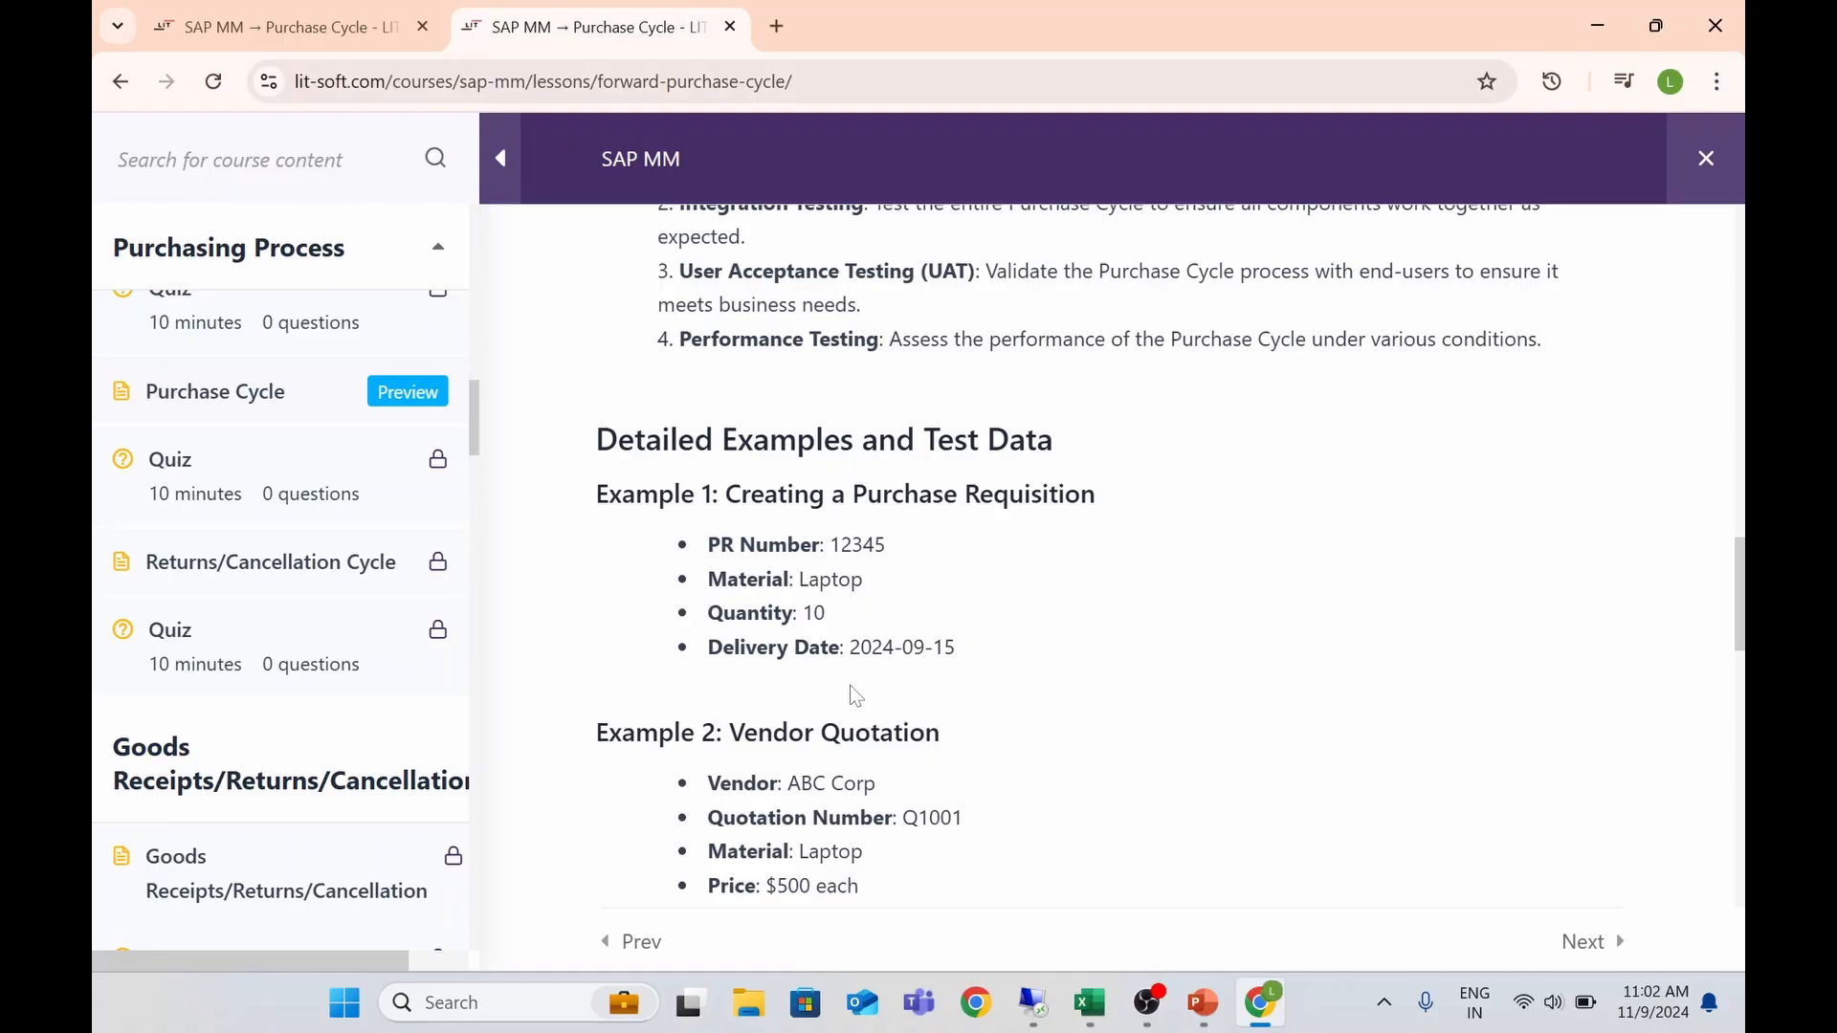
{"action": "scroll", "coordinate": [850, 685], "scroll_direction": "down", "scroll_amount": 2}
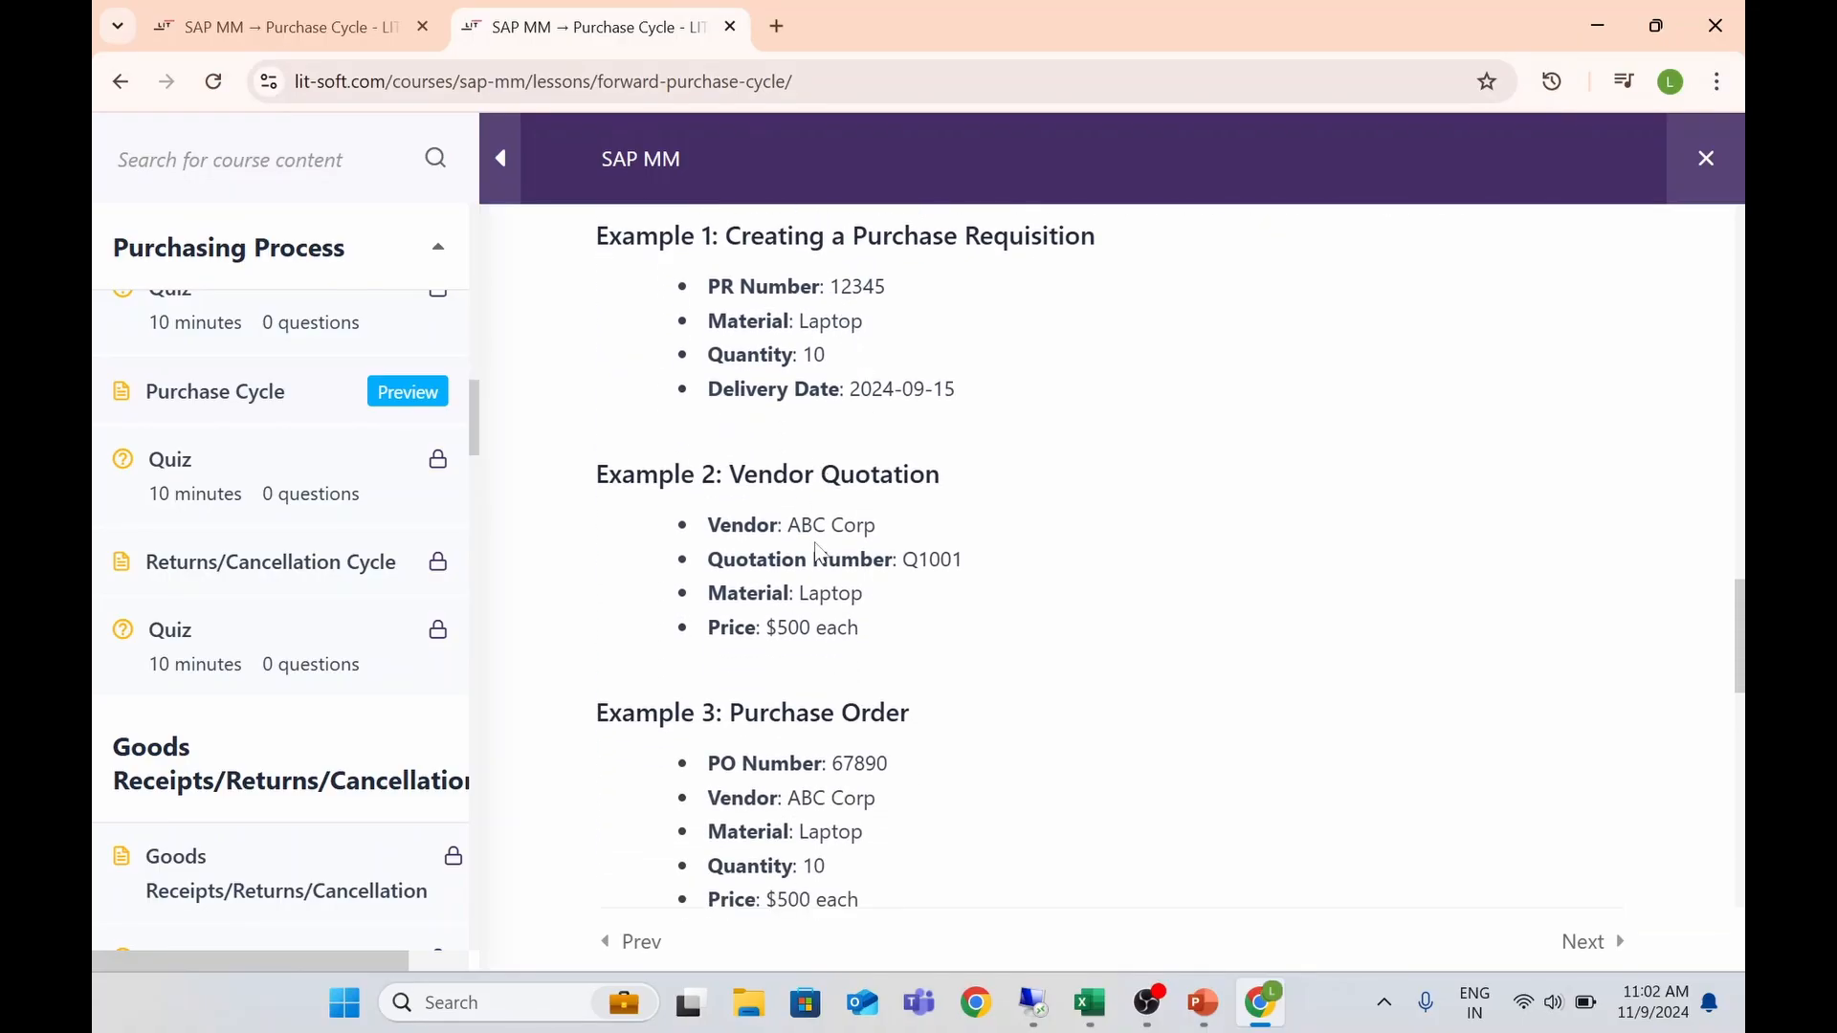
{"action": "scroll", "coordinate": [786, 664], "scroll_direction": "down", "scroll_amount": 1}
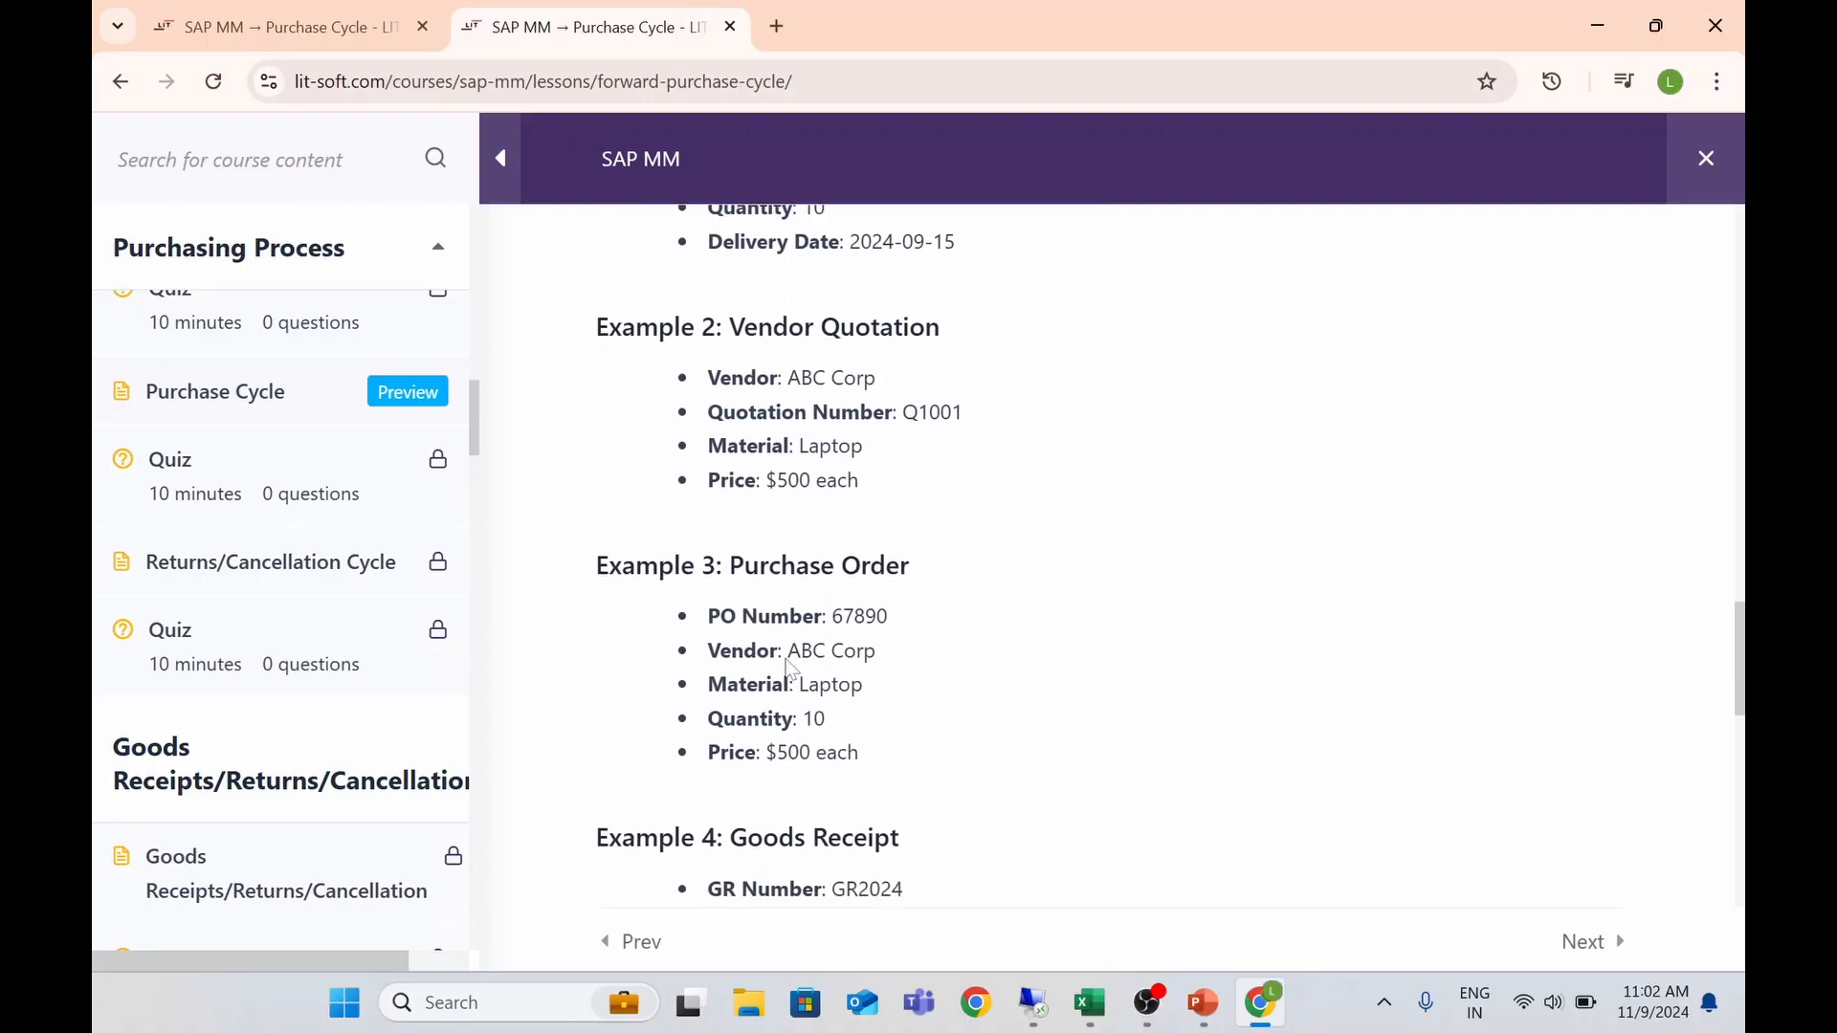
{"action": "scroll", "coordinate": [790, 667], "scroll_direction": "down", "scroll_amount": 5}
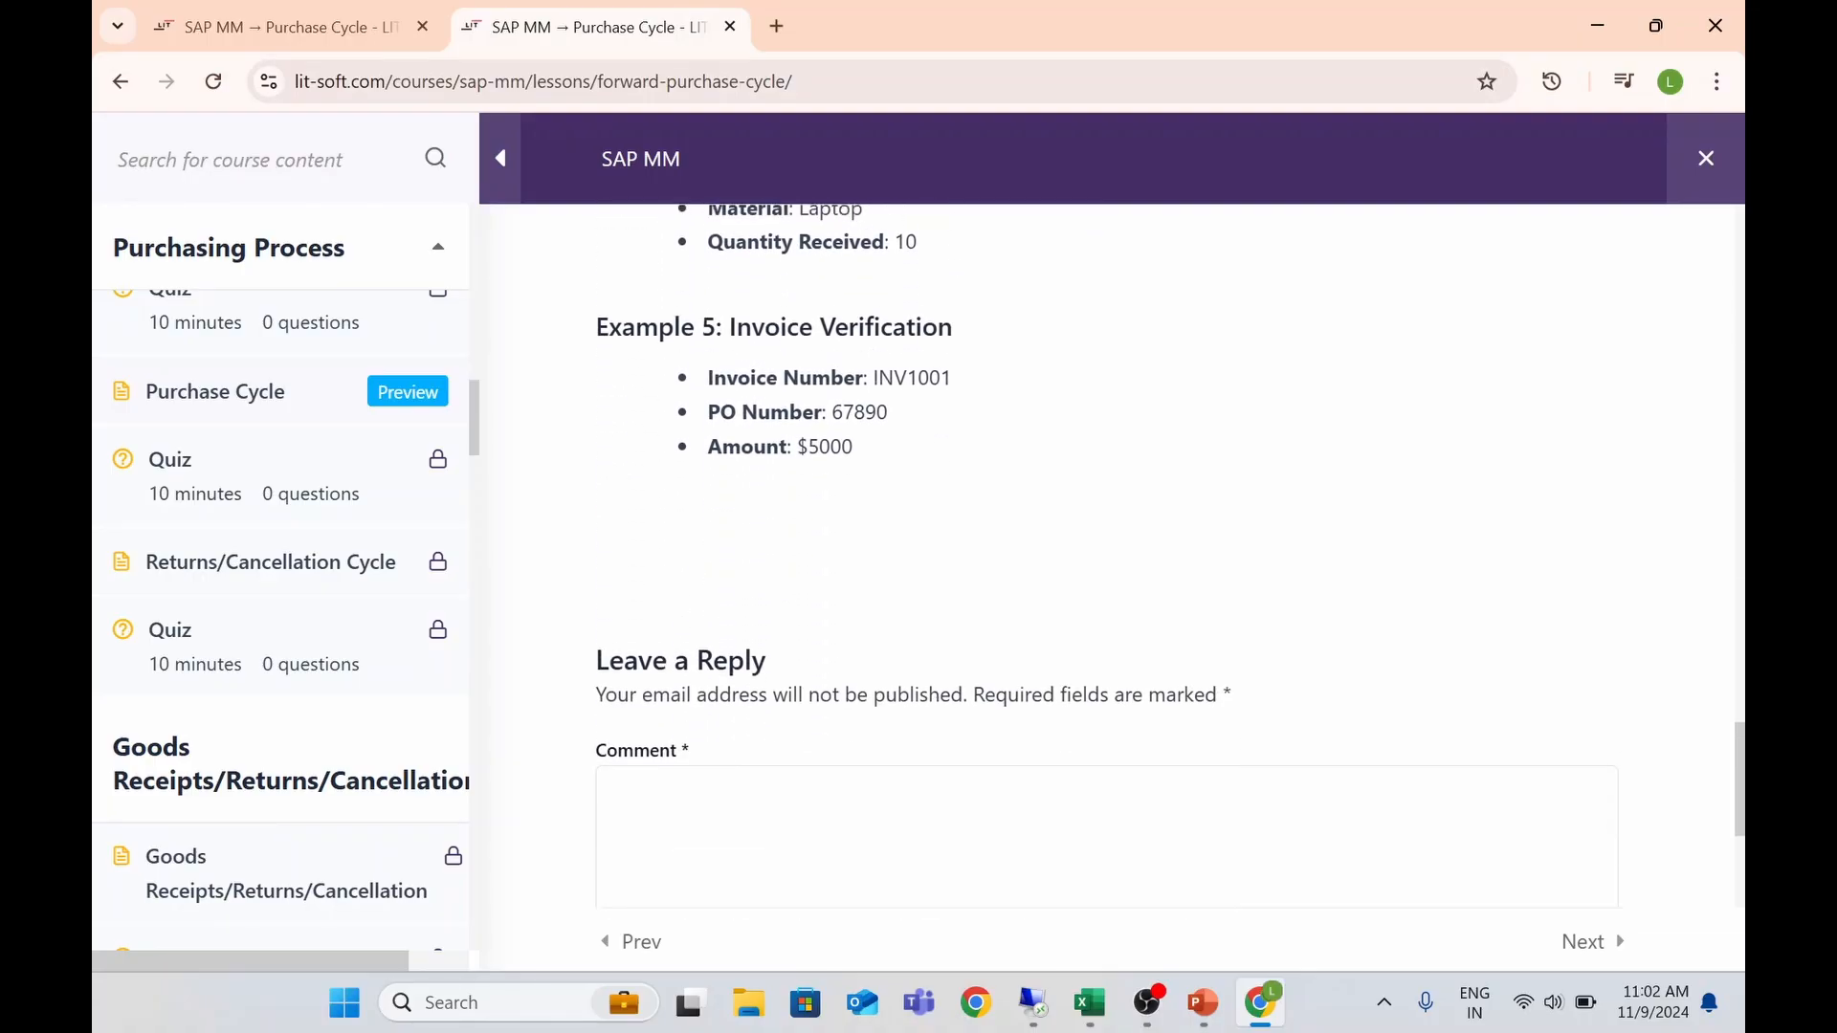
{"action": "scroll", "coordinate": [787, 668], "scroll_direction": "up", "scroll_amount": 10}
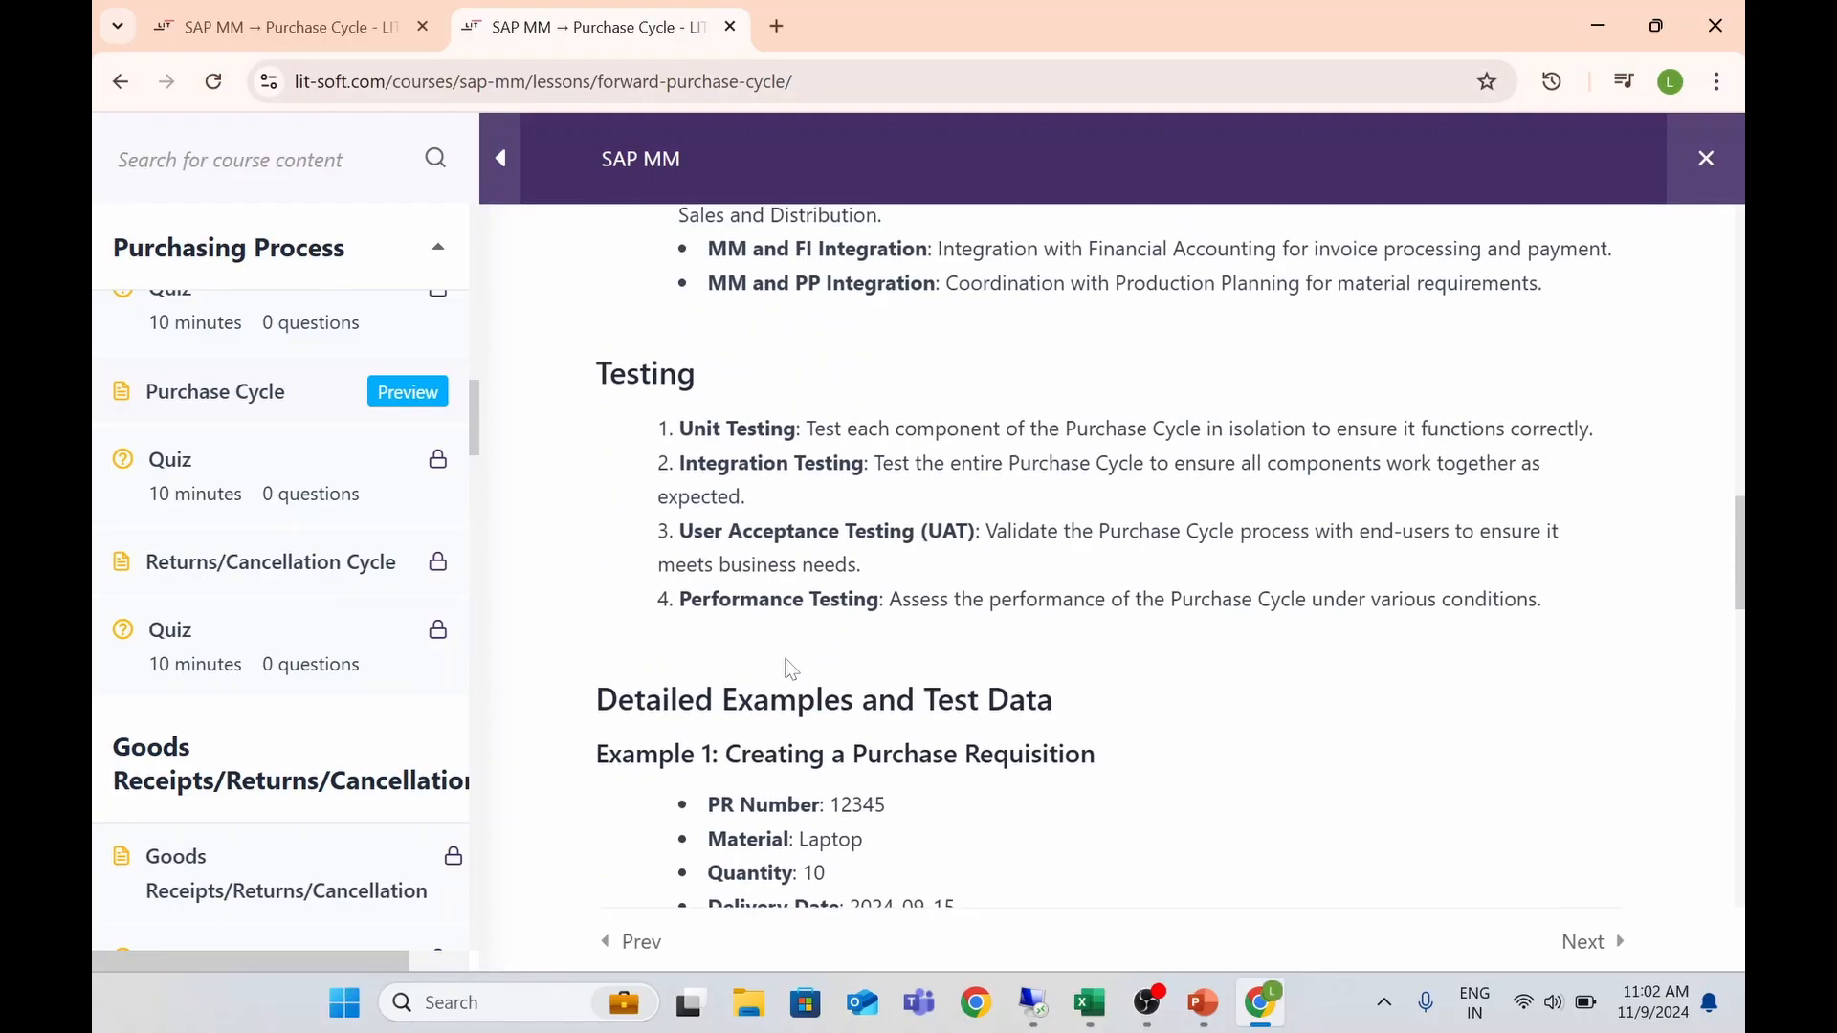
{"action": "scroll", "coordinate": [791, 669], "scroll_direction": "up", "scroll_amount": 8}
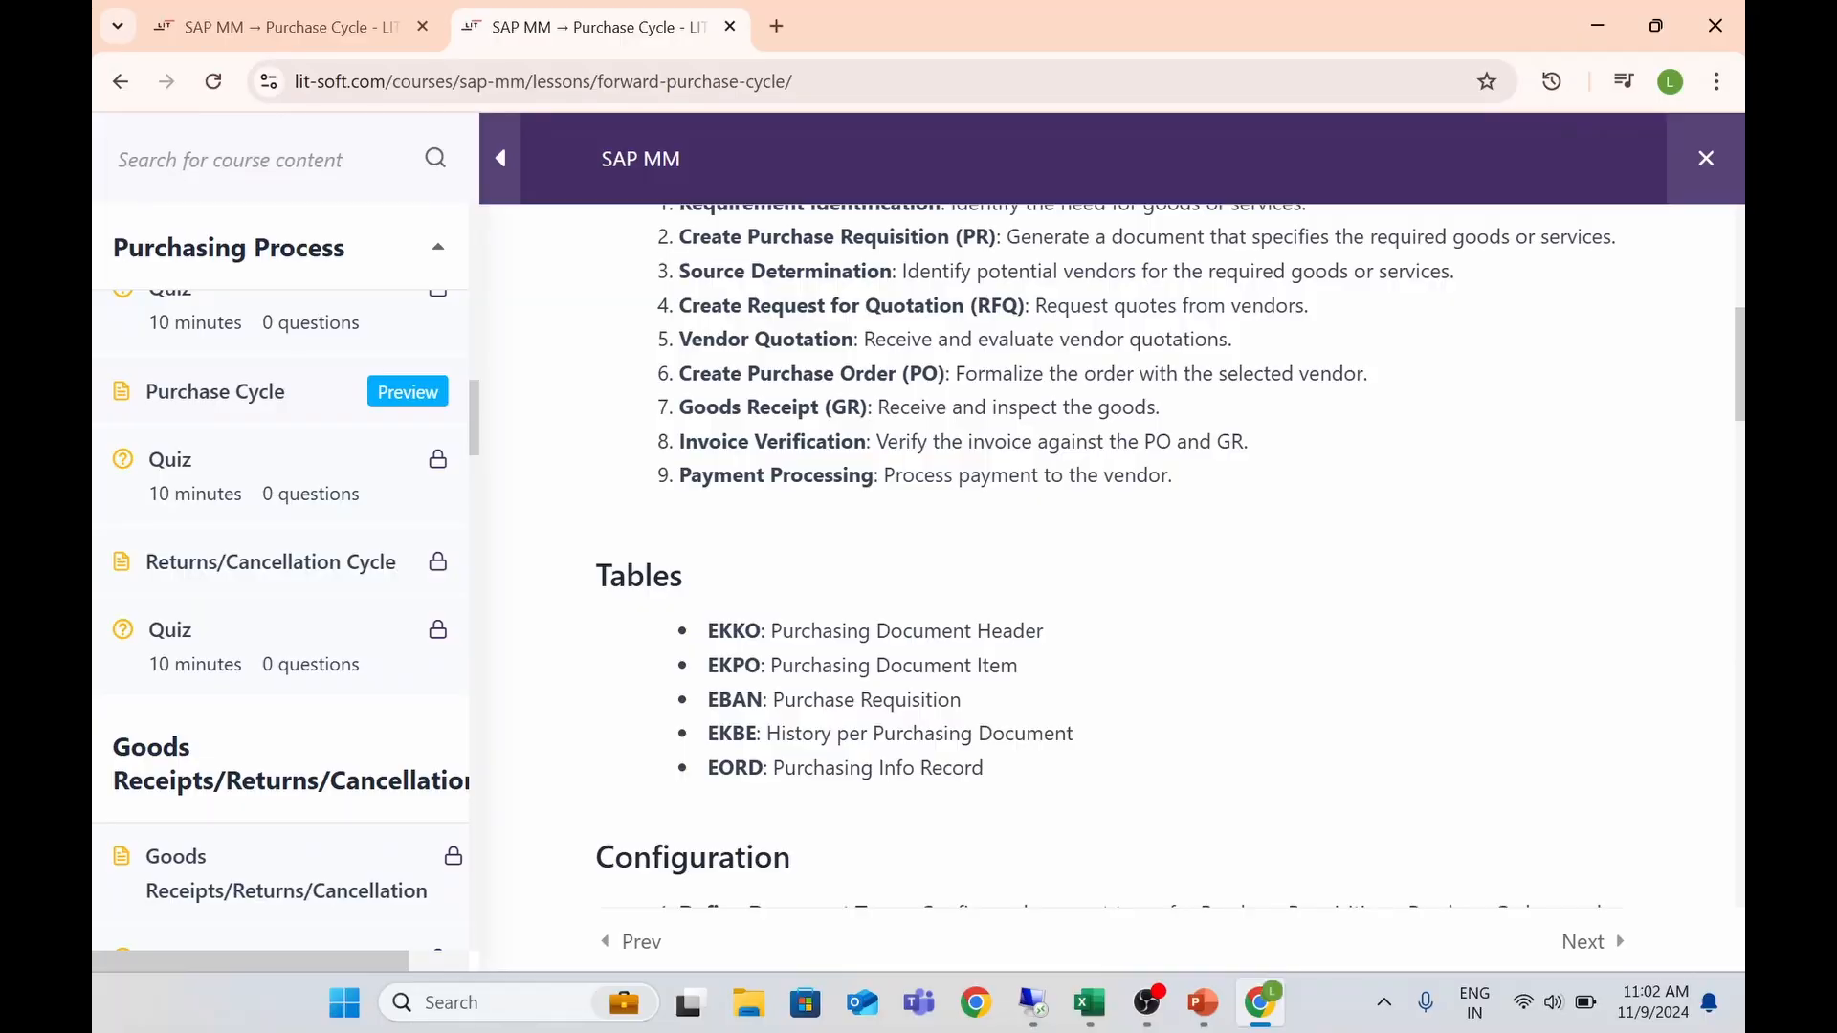
Switch to the remote desktop session and minimize the SAP Logon 770 window to reveal SAP Easy Access
{"action": "mouse_move", "coordinate": [1038, 995]}
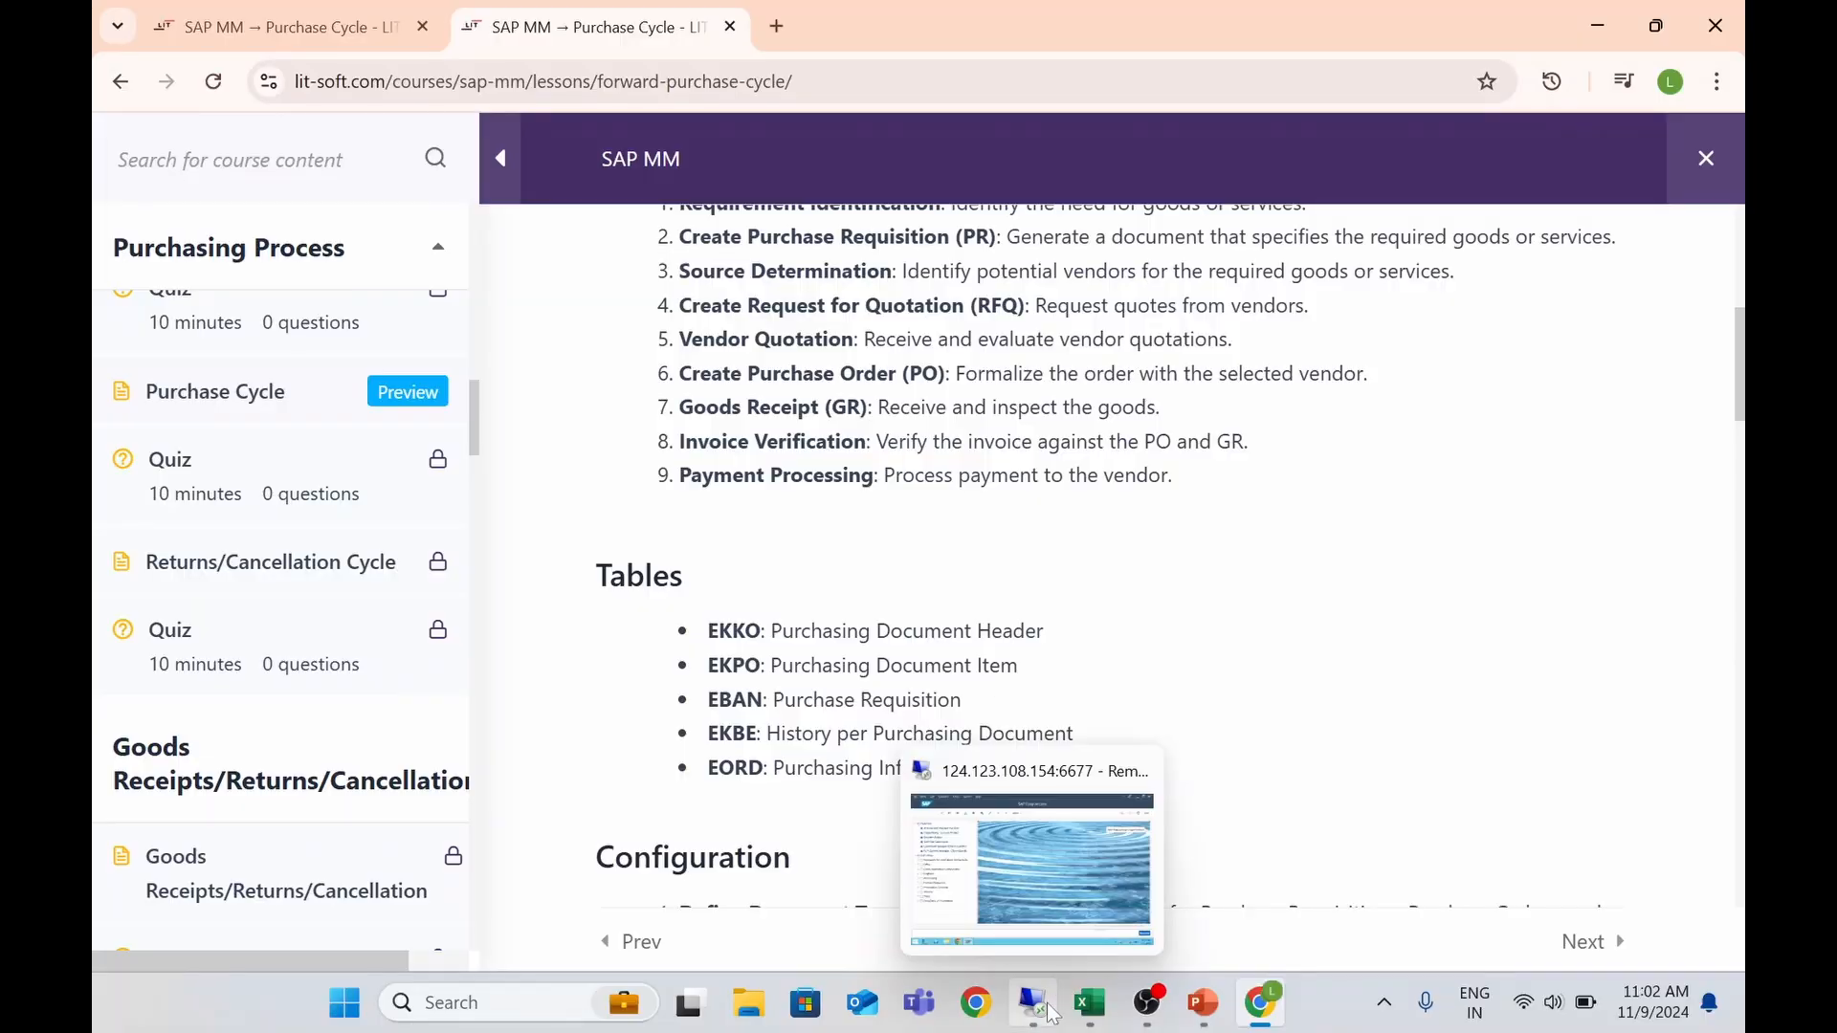
{"action": "left_click", "coordinate": [1048, 869]}
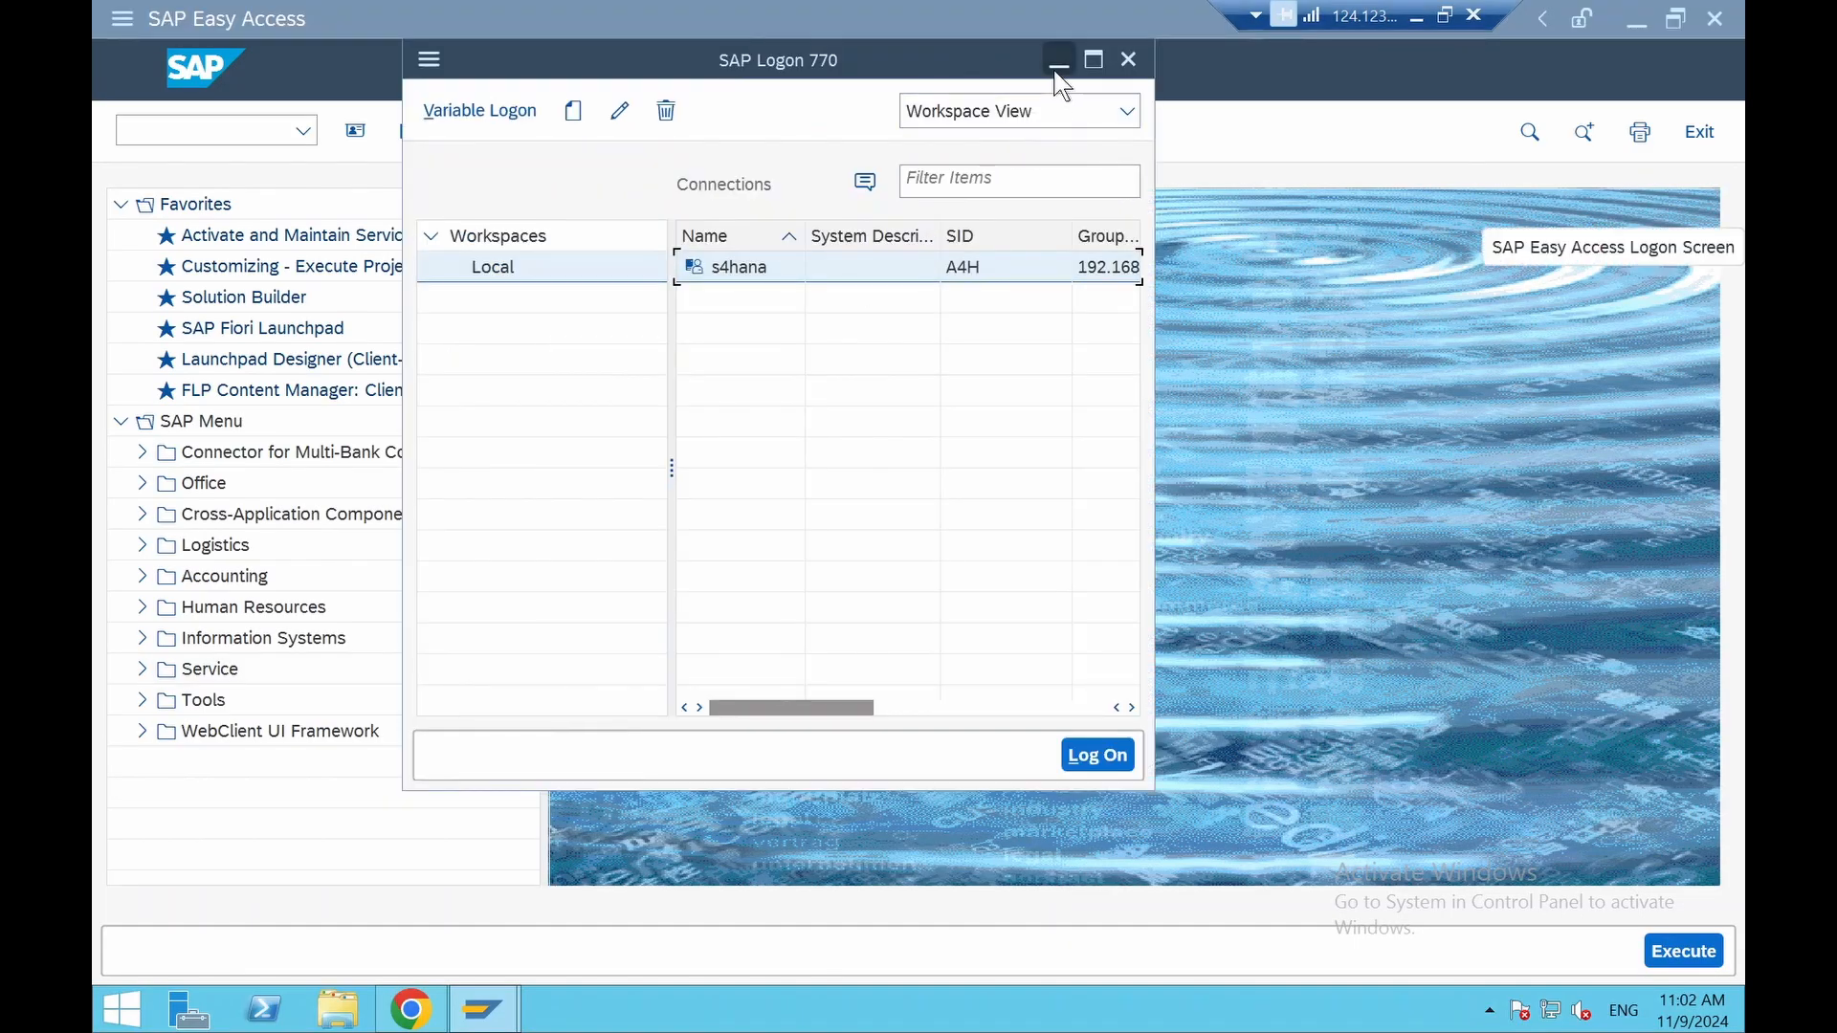
{"action": "left_click", "coordinate": [1058, 63]}
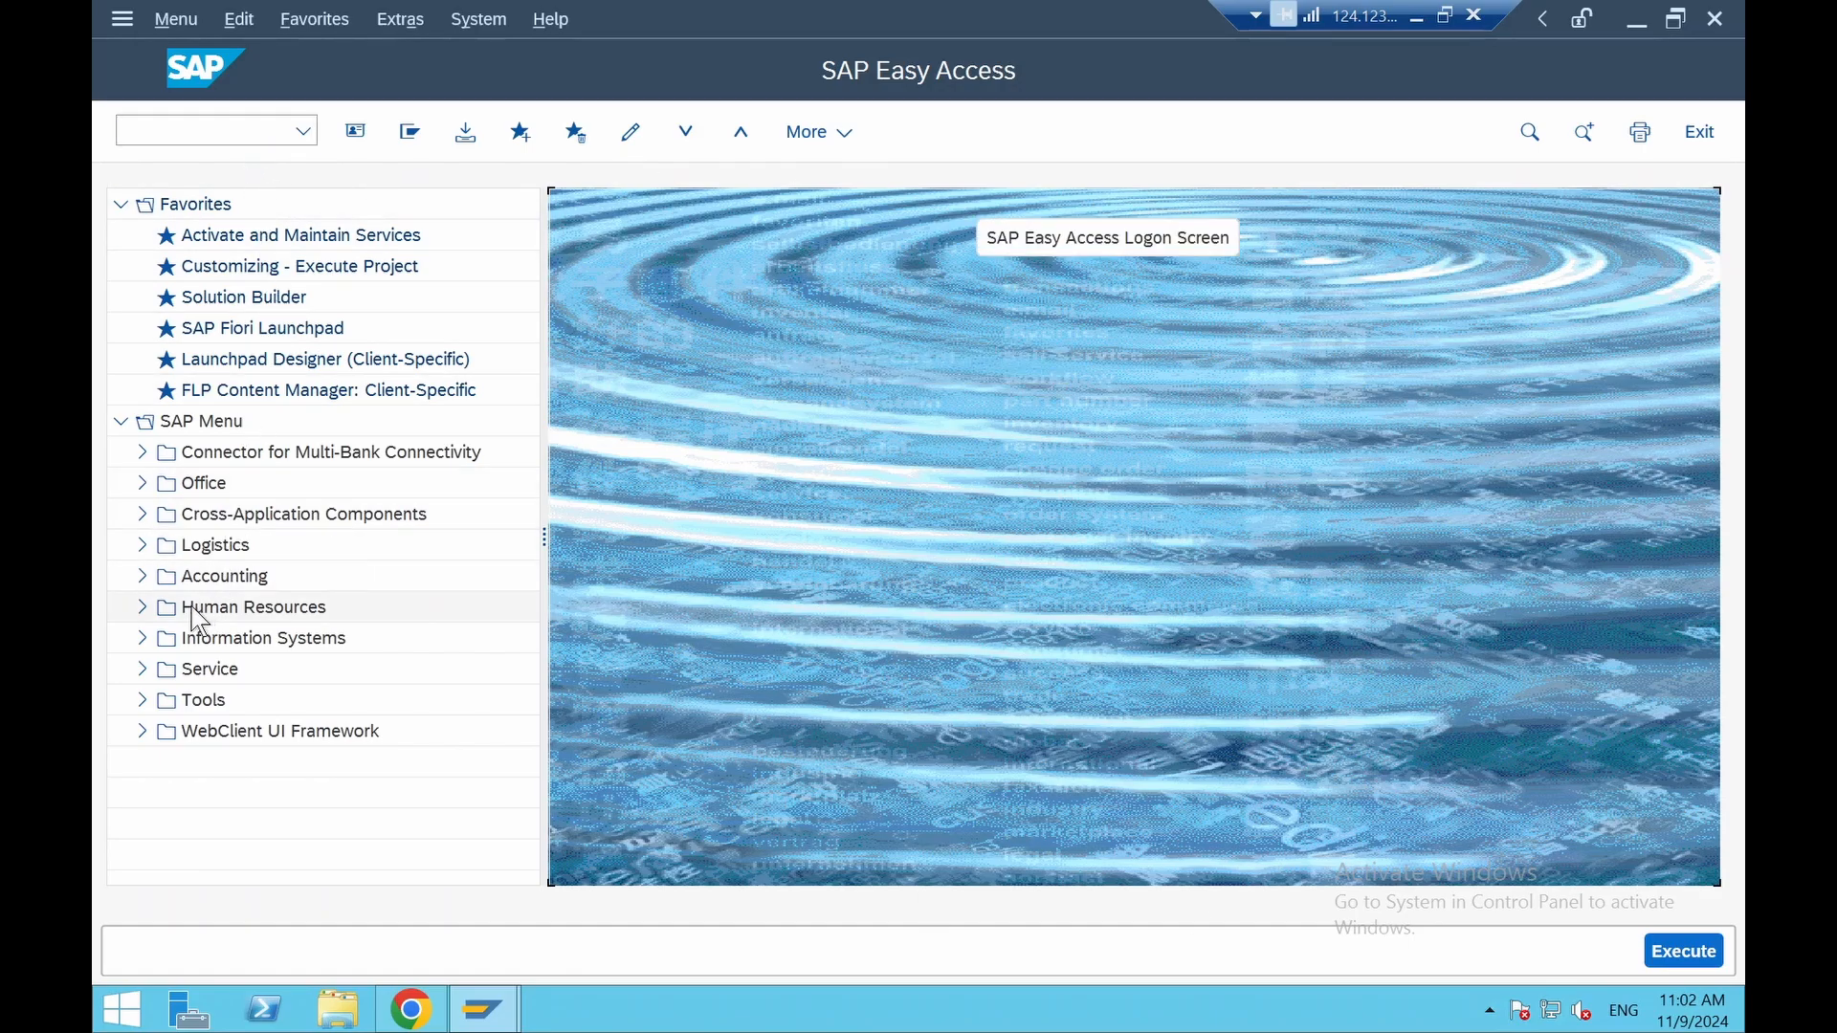
Expand the SAP Menu through Logistics, Materials Management and Purchasing down to Purchase Requisition
{"action": "left_click", "coordinate": [142, 546]}
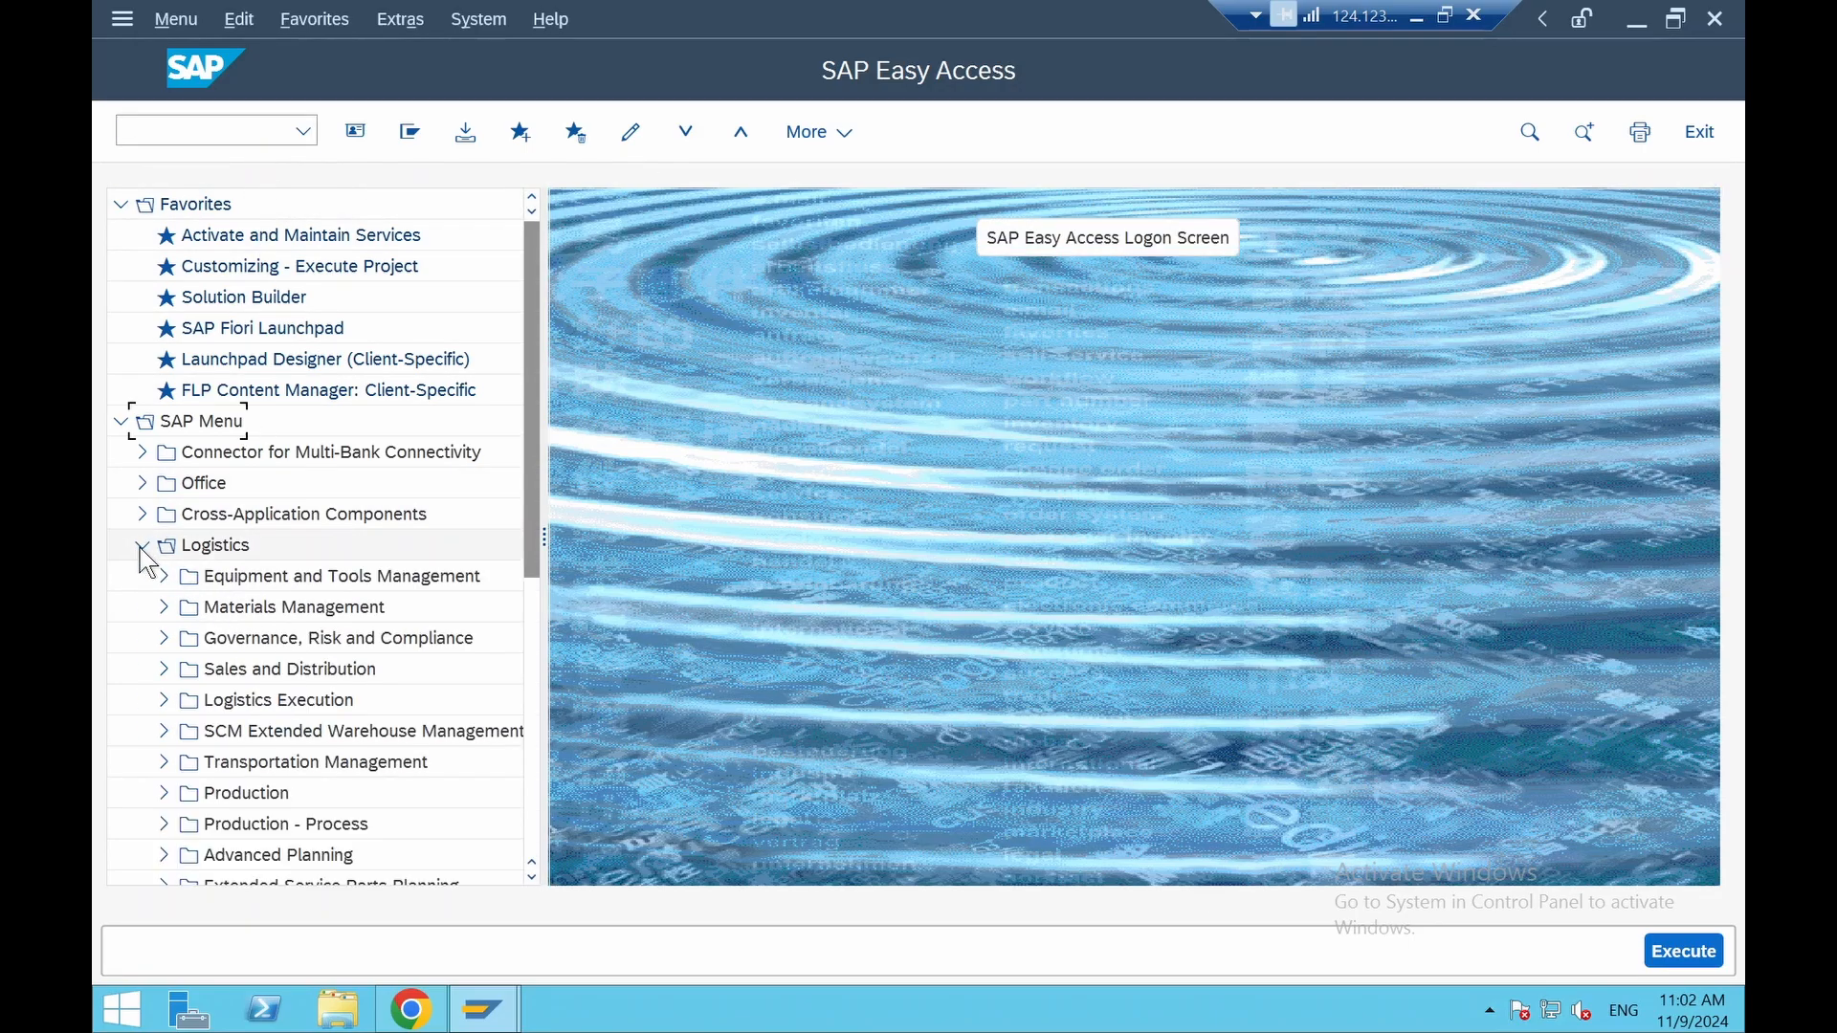
{"action": "scroll", "coordinate": [304, 564], "scroll_direction": "down", "scroll_amount": 1}
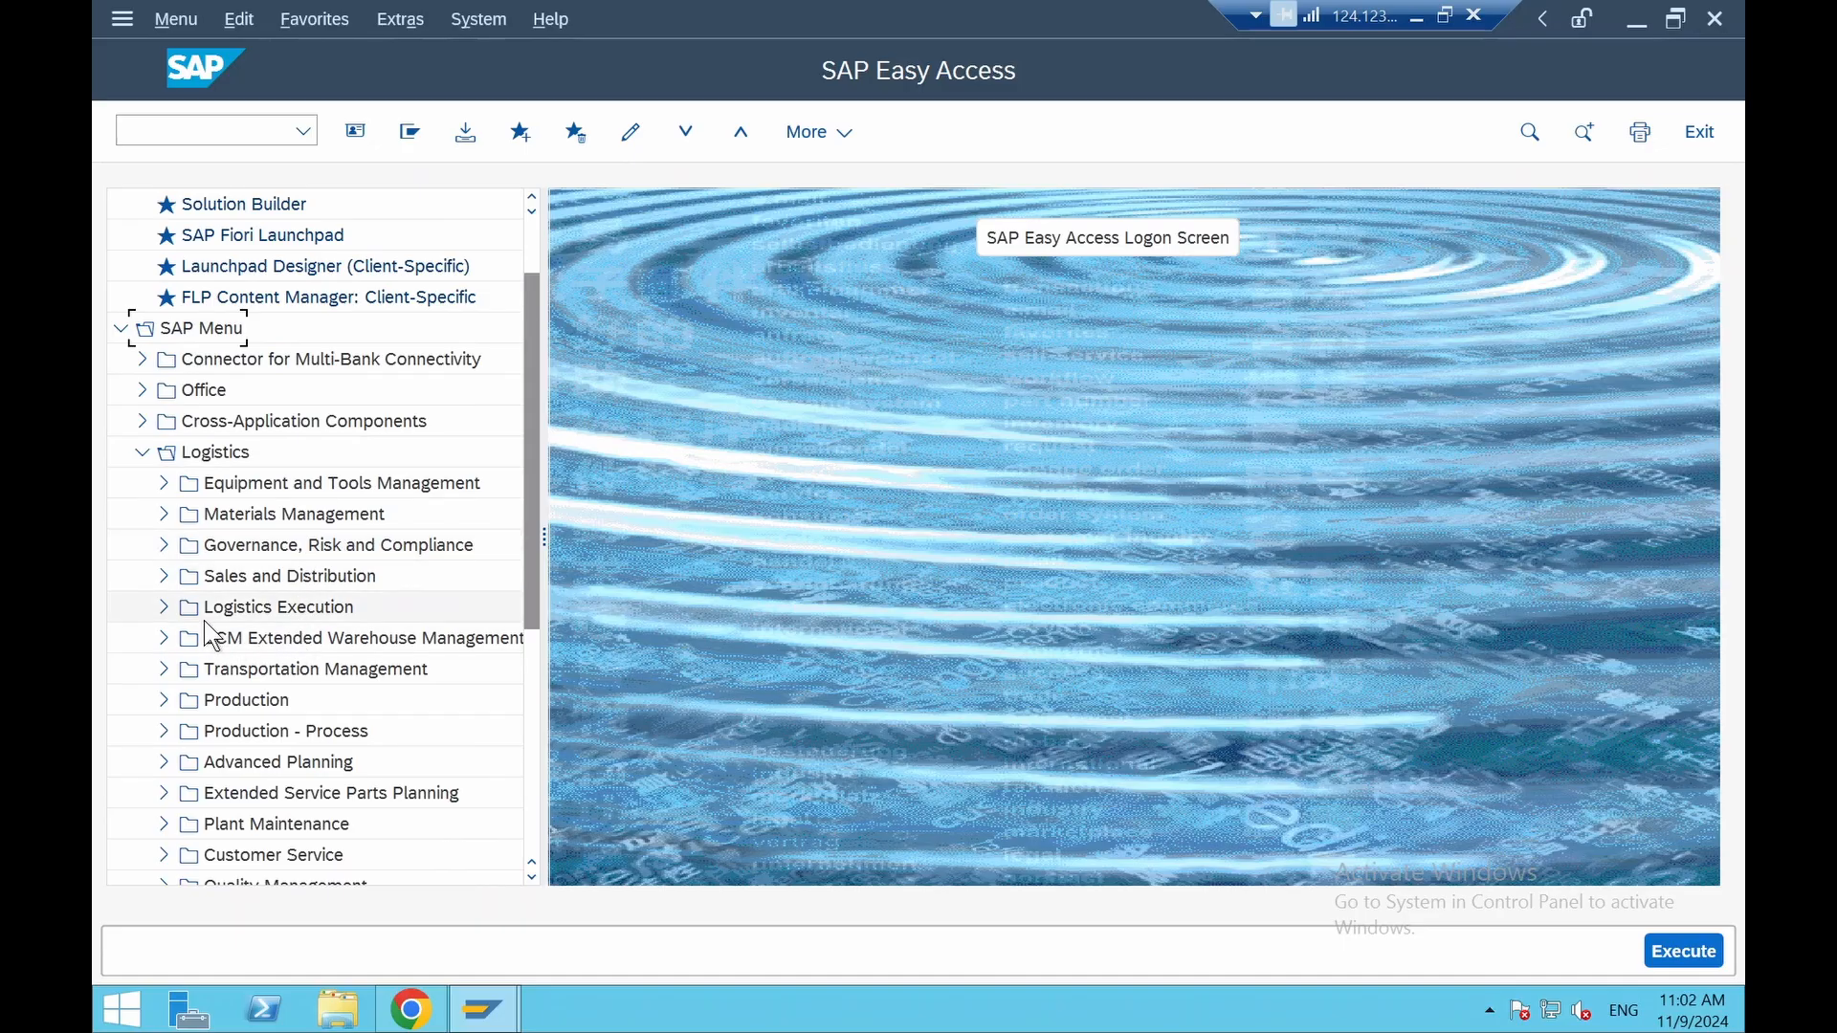
{"action": "left_click", "coordinate": [163, 515]}
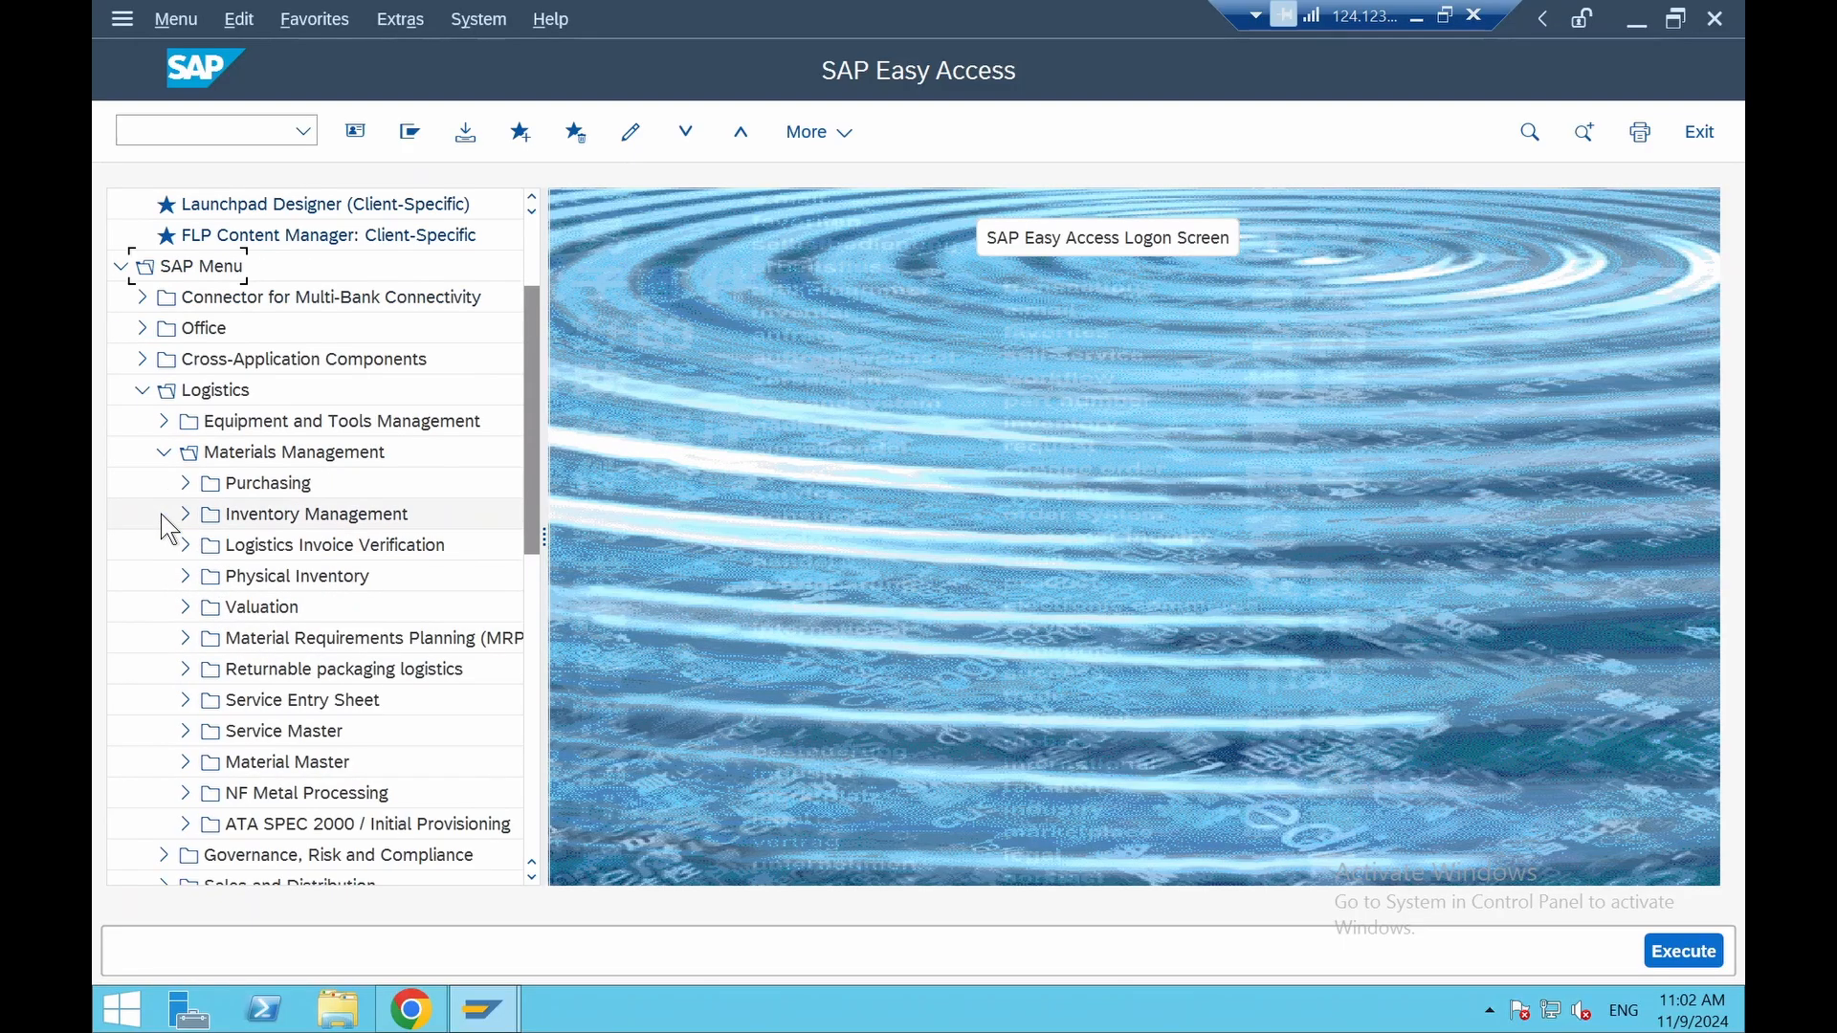
{"action": "left_click", "coordinate": [183, 484]}
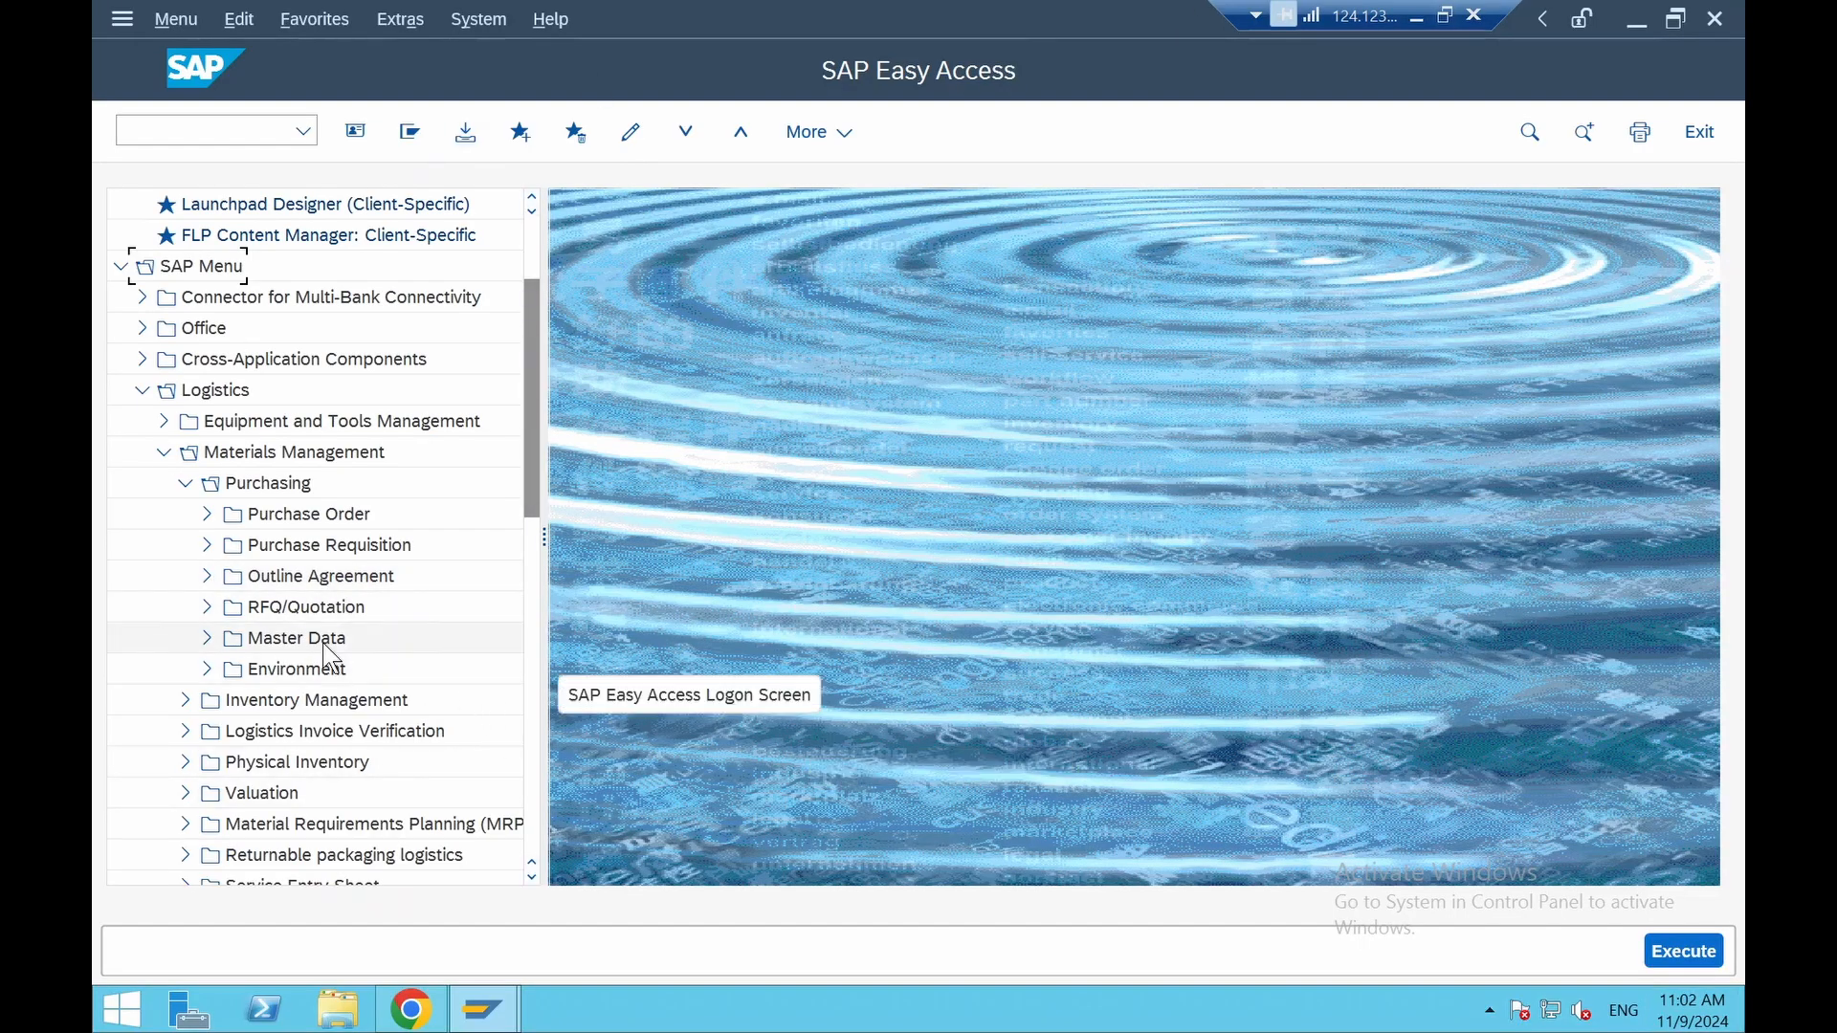
{"action": "left_click", "coordinate": [207, 549]}
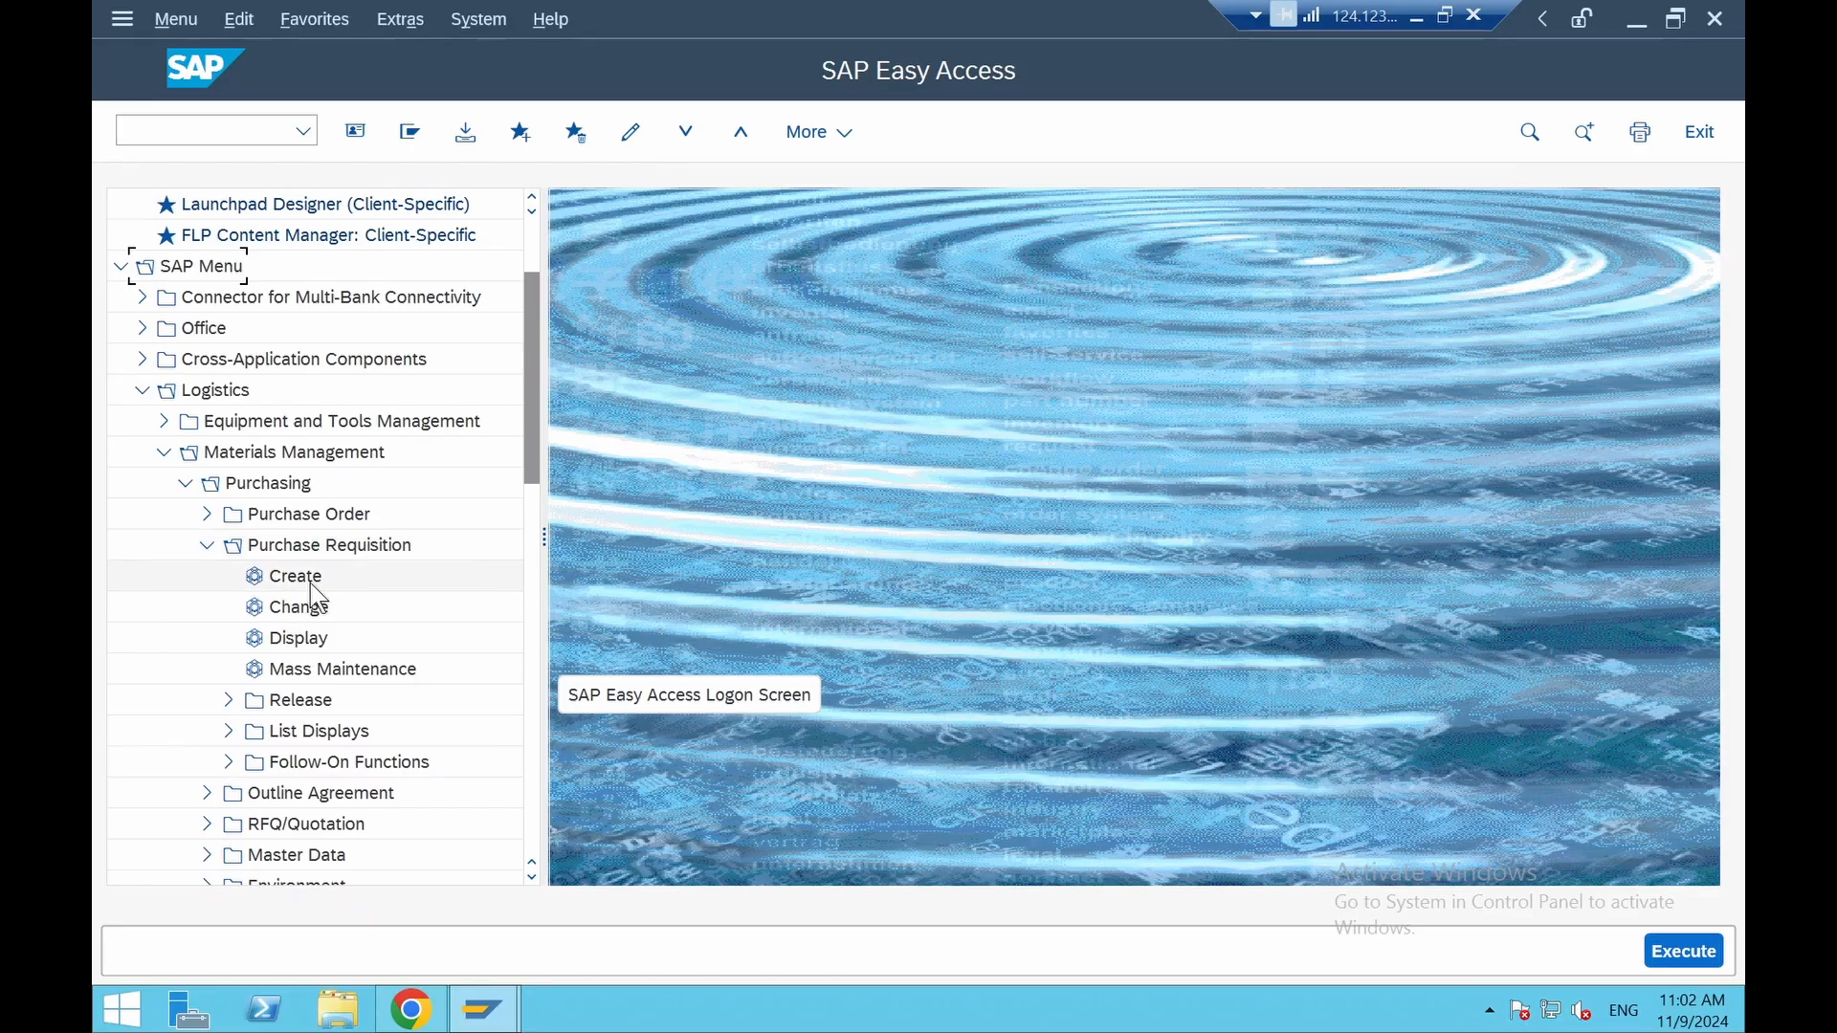
Enable Display Technical Names in the SAP Easy Access settings, leaving the other display options off
{"action": "right_click", "coordinate": [432, 480]}
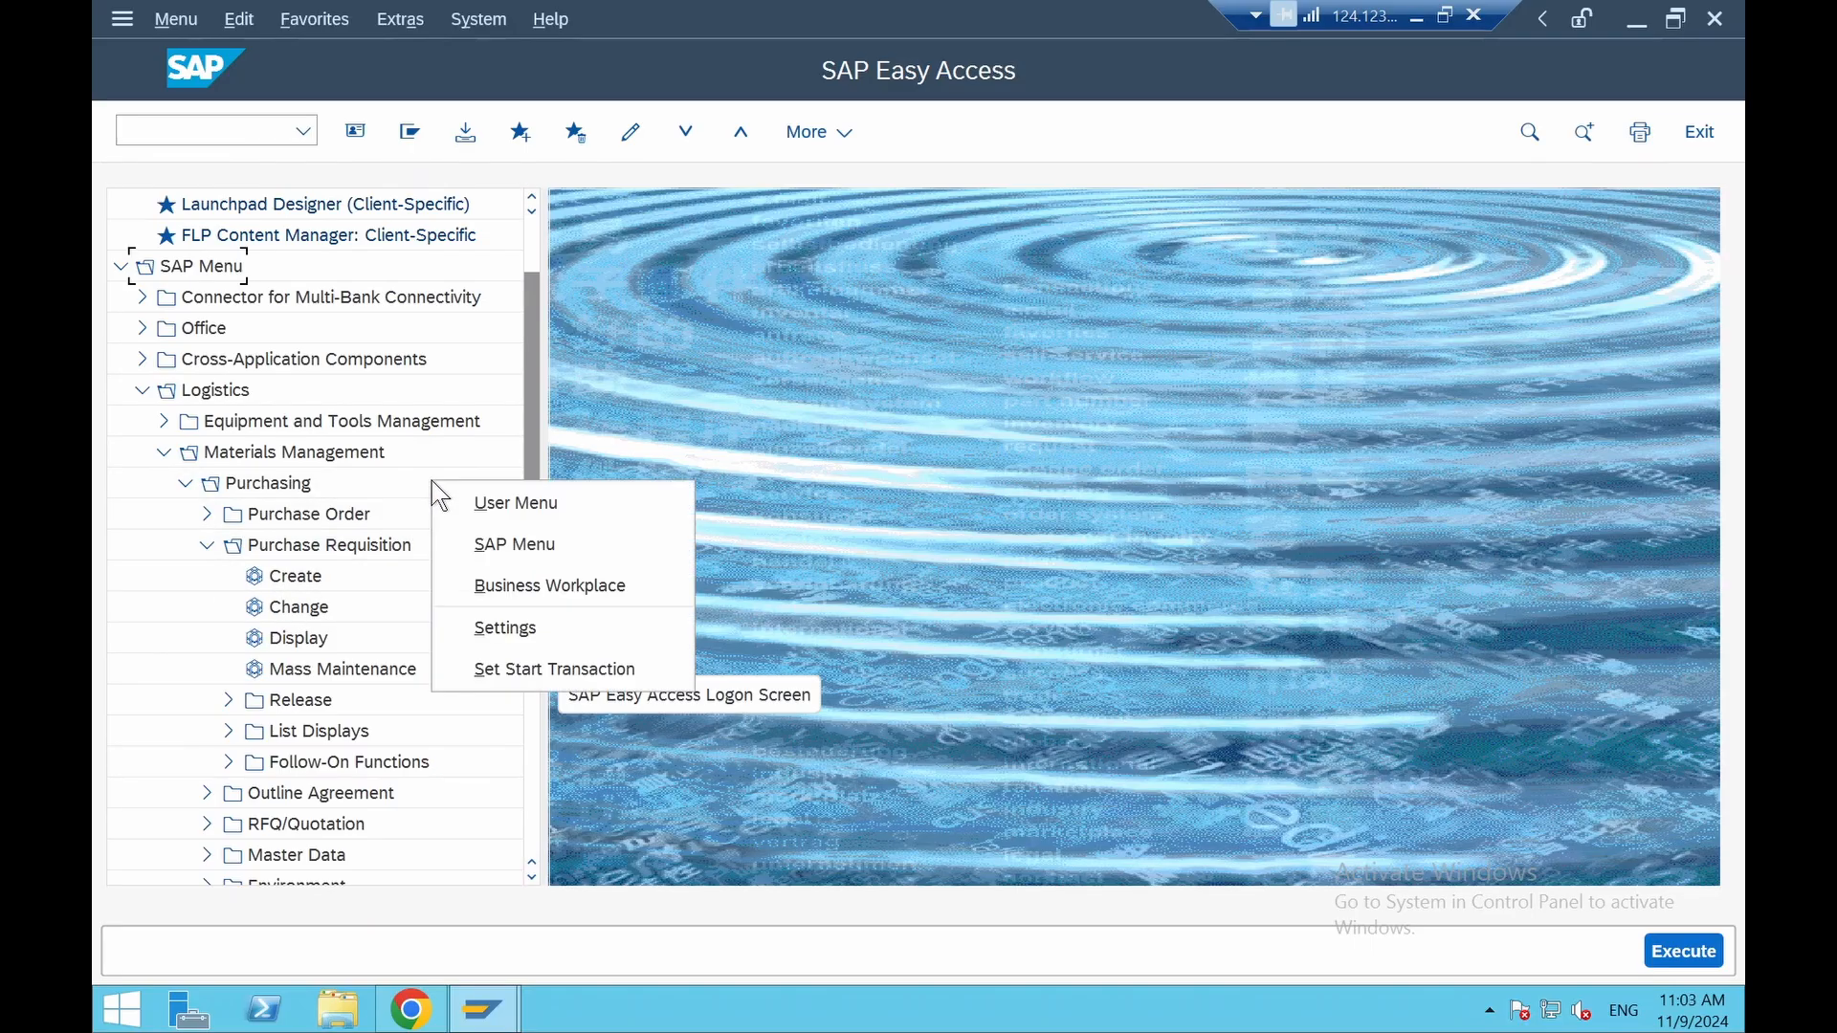
{"action": "left_click", "coordinate": [531, 626]}
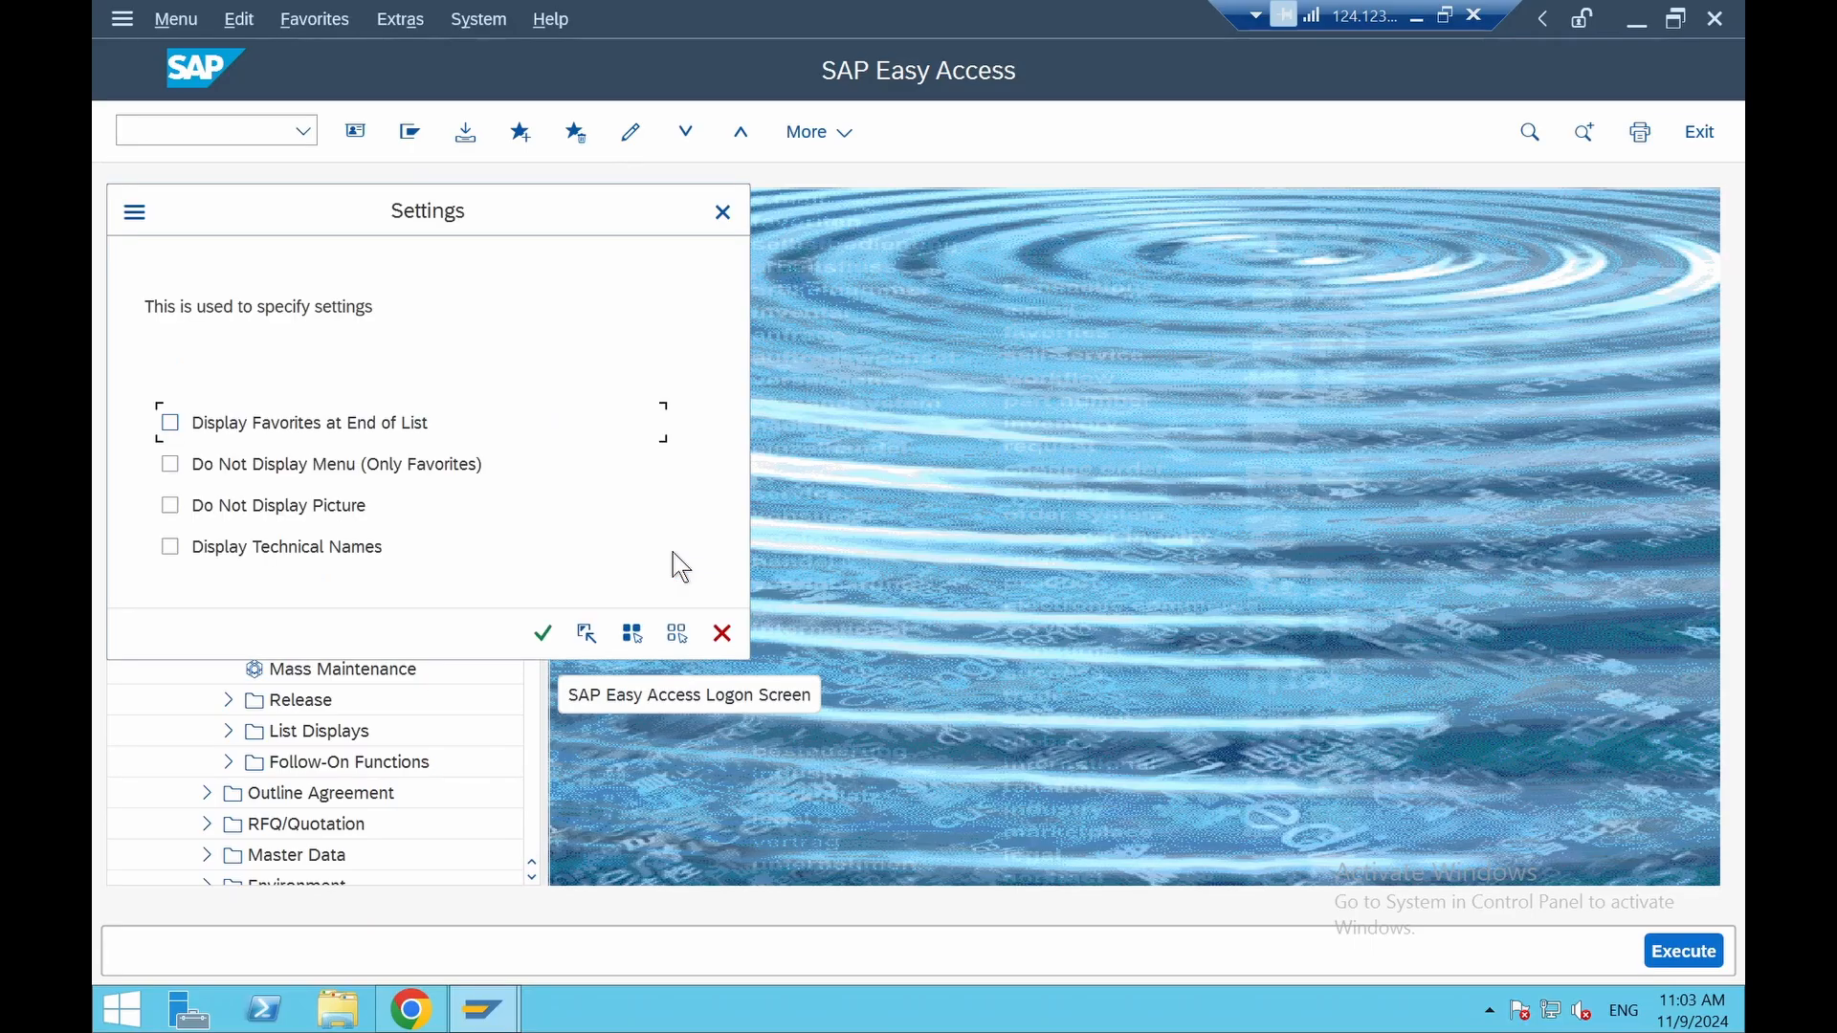
{"action": "left_click", "coordinate": [298, 507]}
{"action": "left_click", "coordinate": [287, 550]}
{"action": "left_click", "coordinate": [260, 510]}
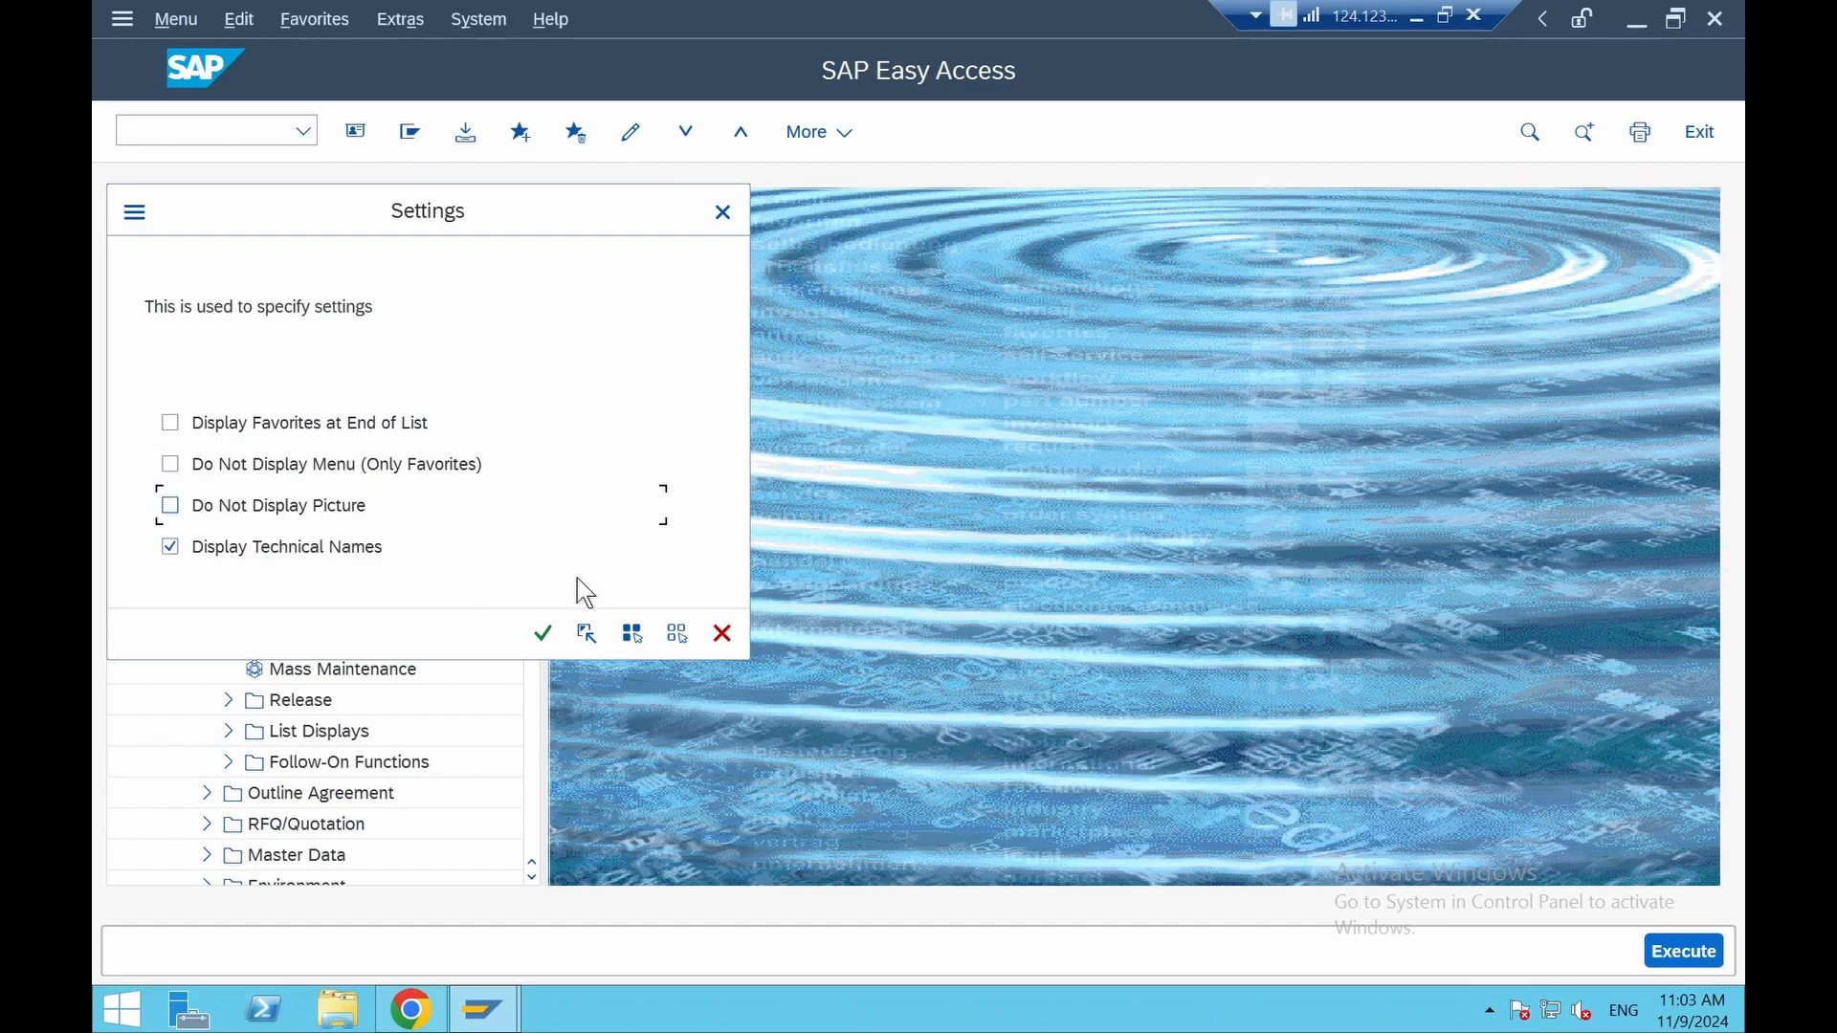
{"action": "left_click", "coordinate": [544, 635]}
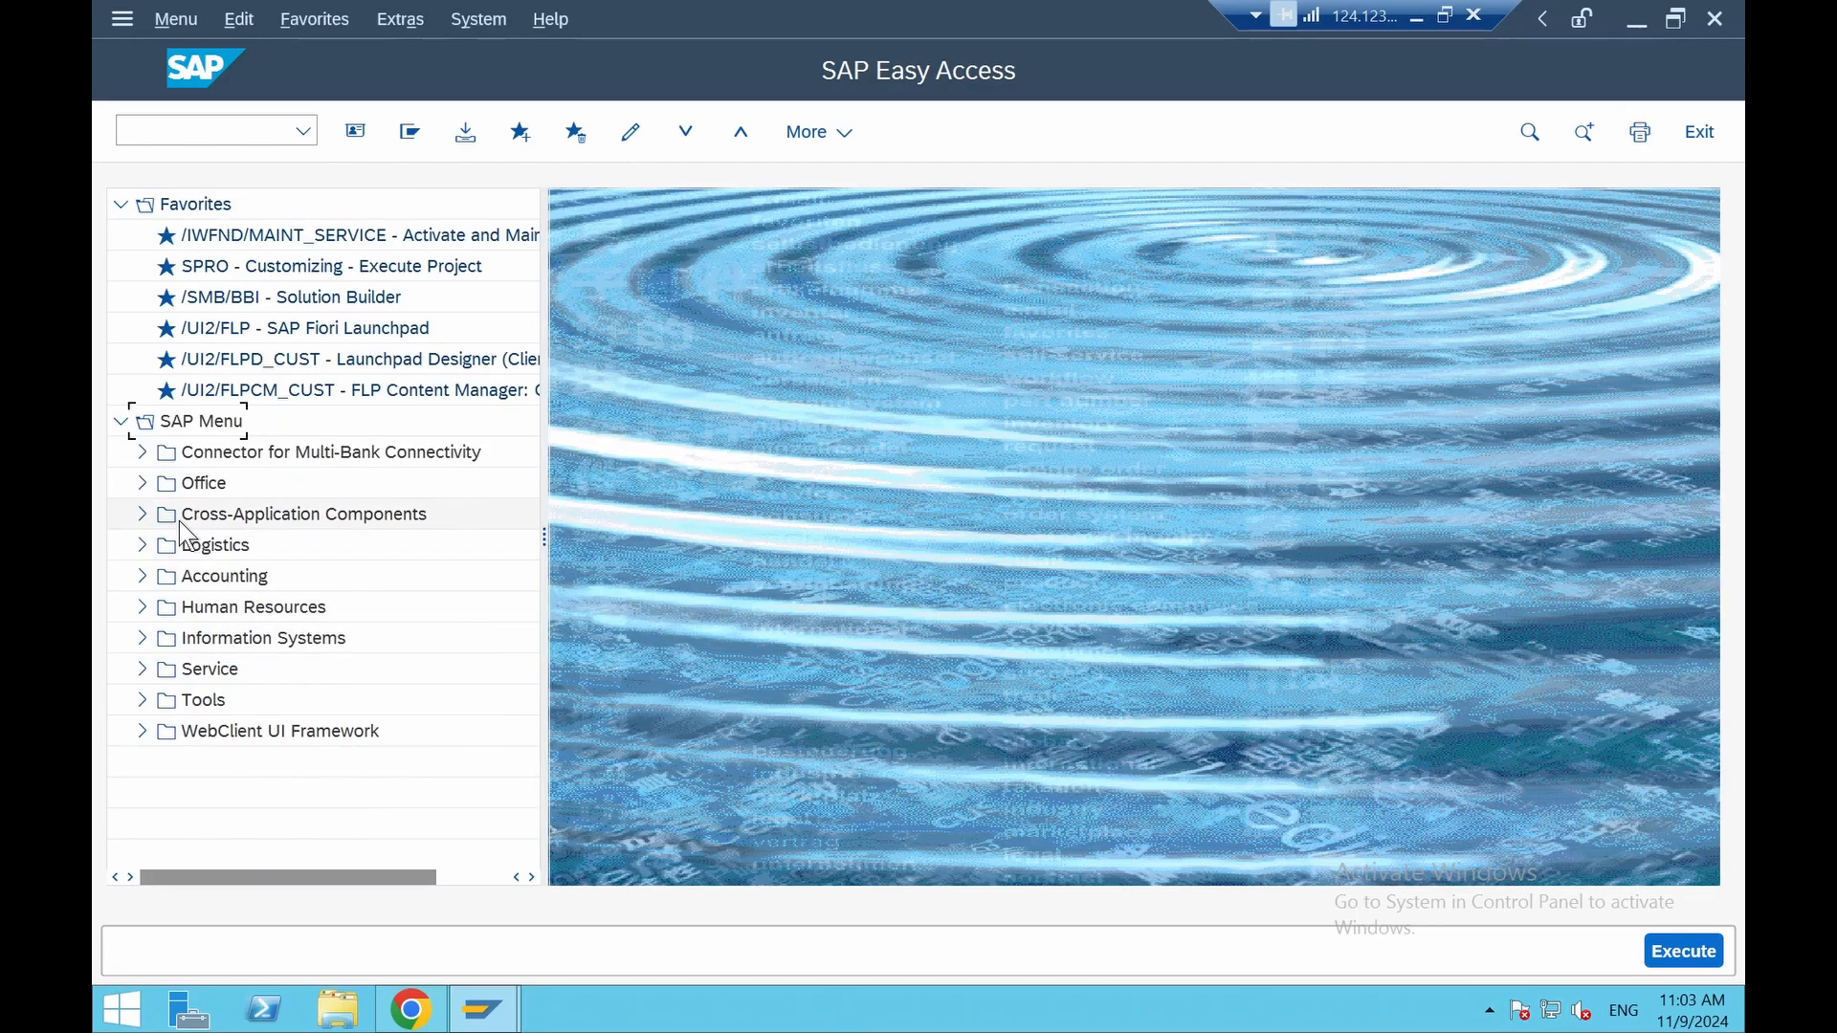
Reopen Logistics, Materials Management, Purchasing, Purchase Requisition in the SAP Menu and widen the tree area to fit the entry names
{"action": "left_click", "coordinate": [140, 546]}
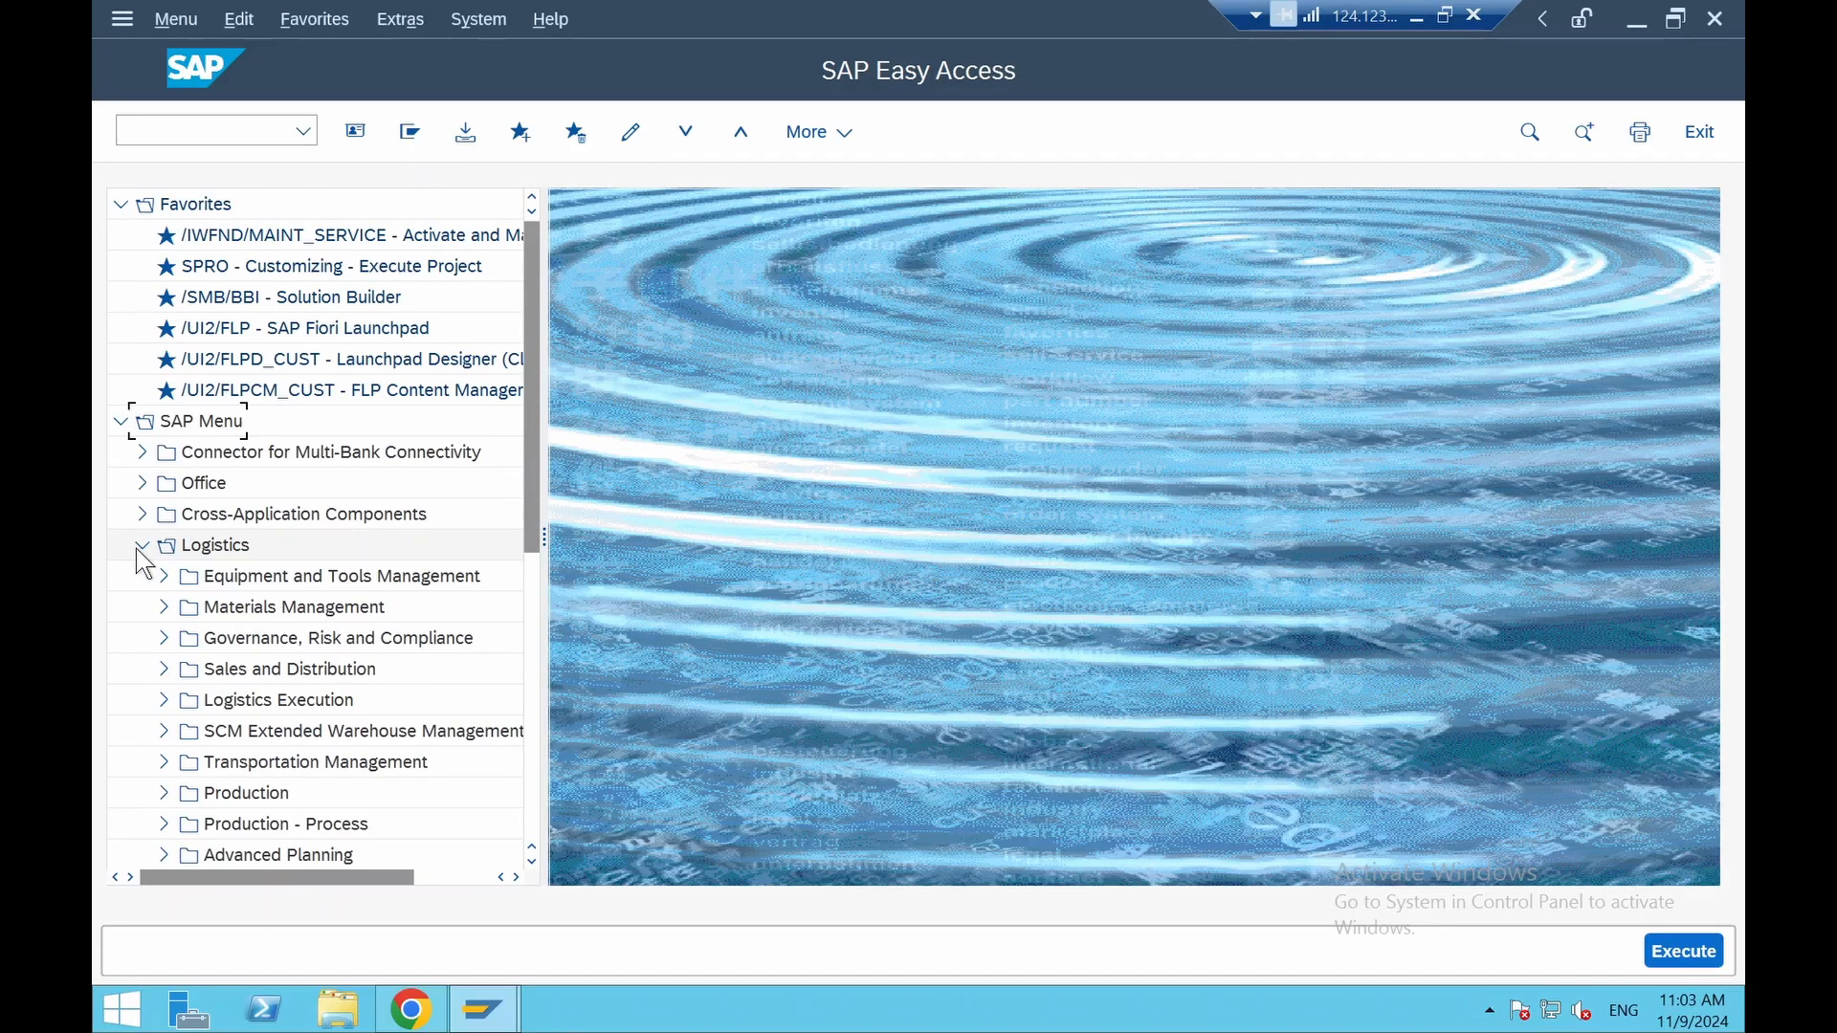
{"action": "left_click", "coordinate": [163, 607]}
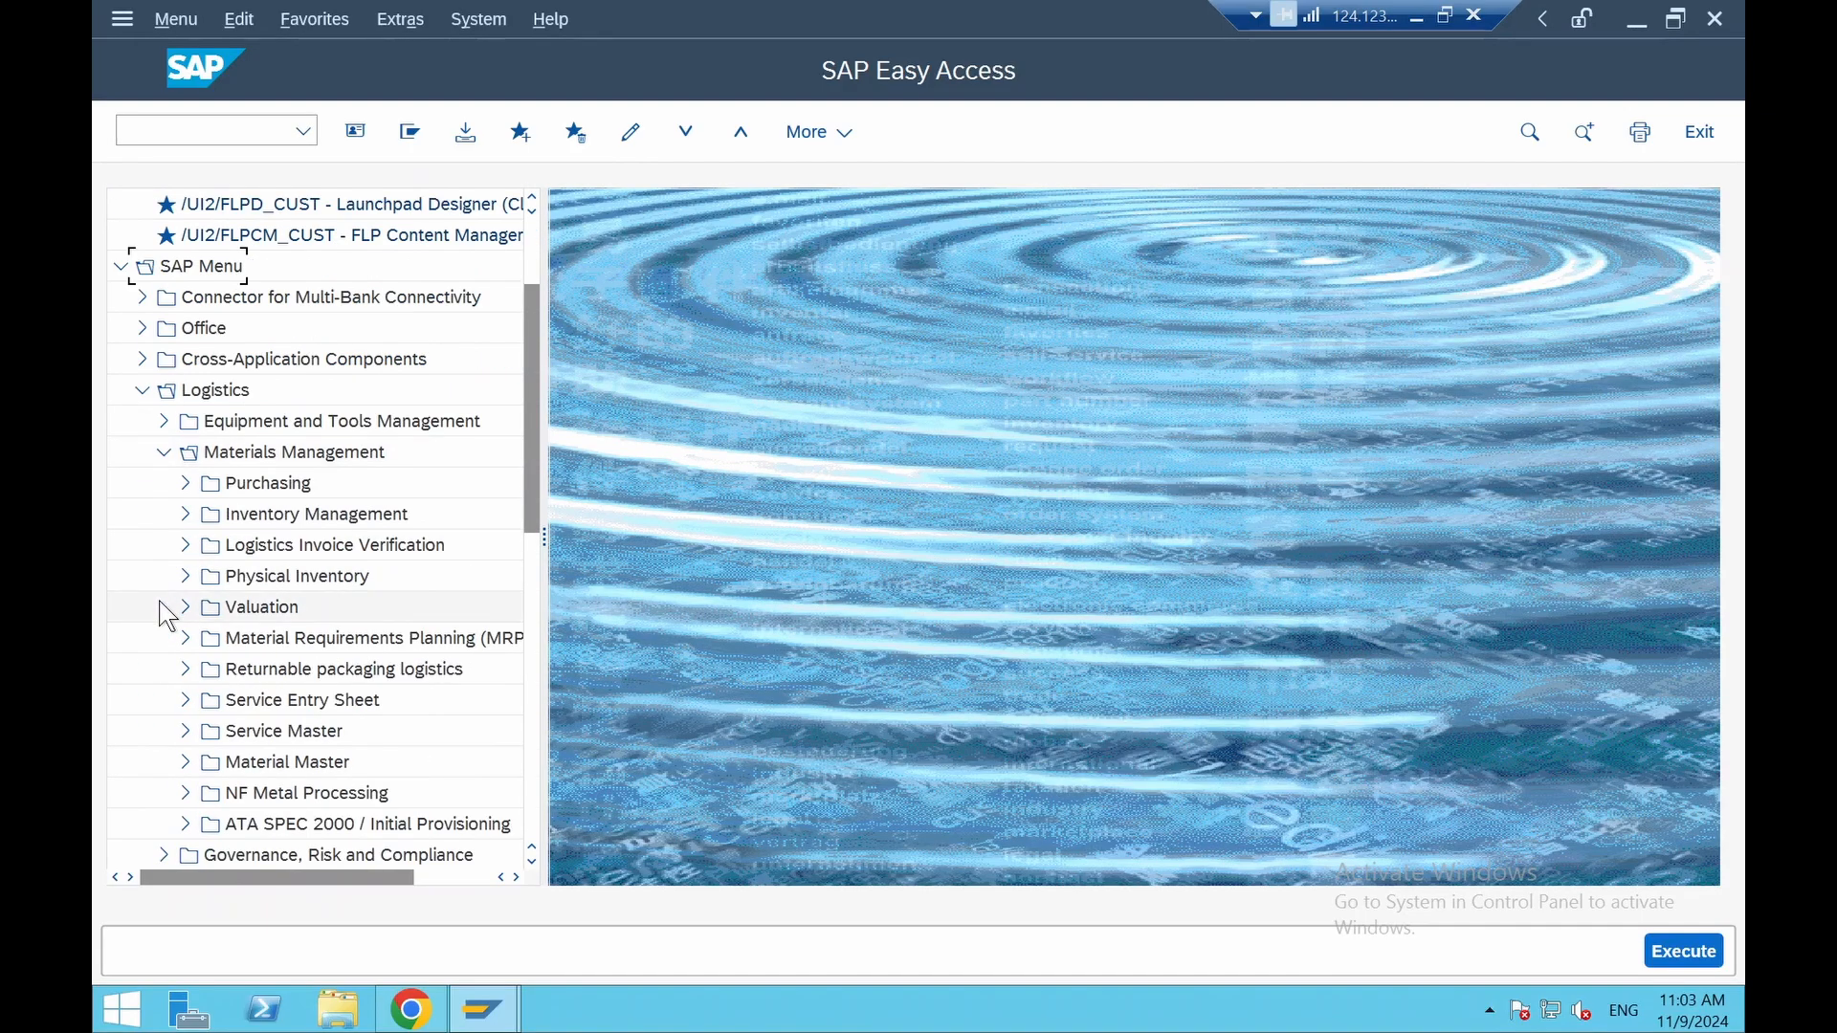
{"action": "left_click", "coordinate": [186, 485]}
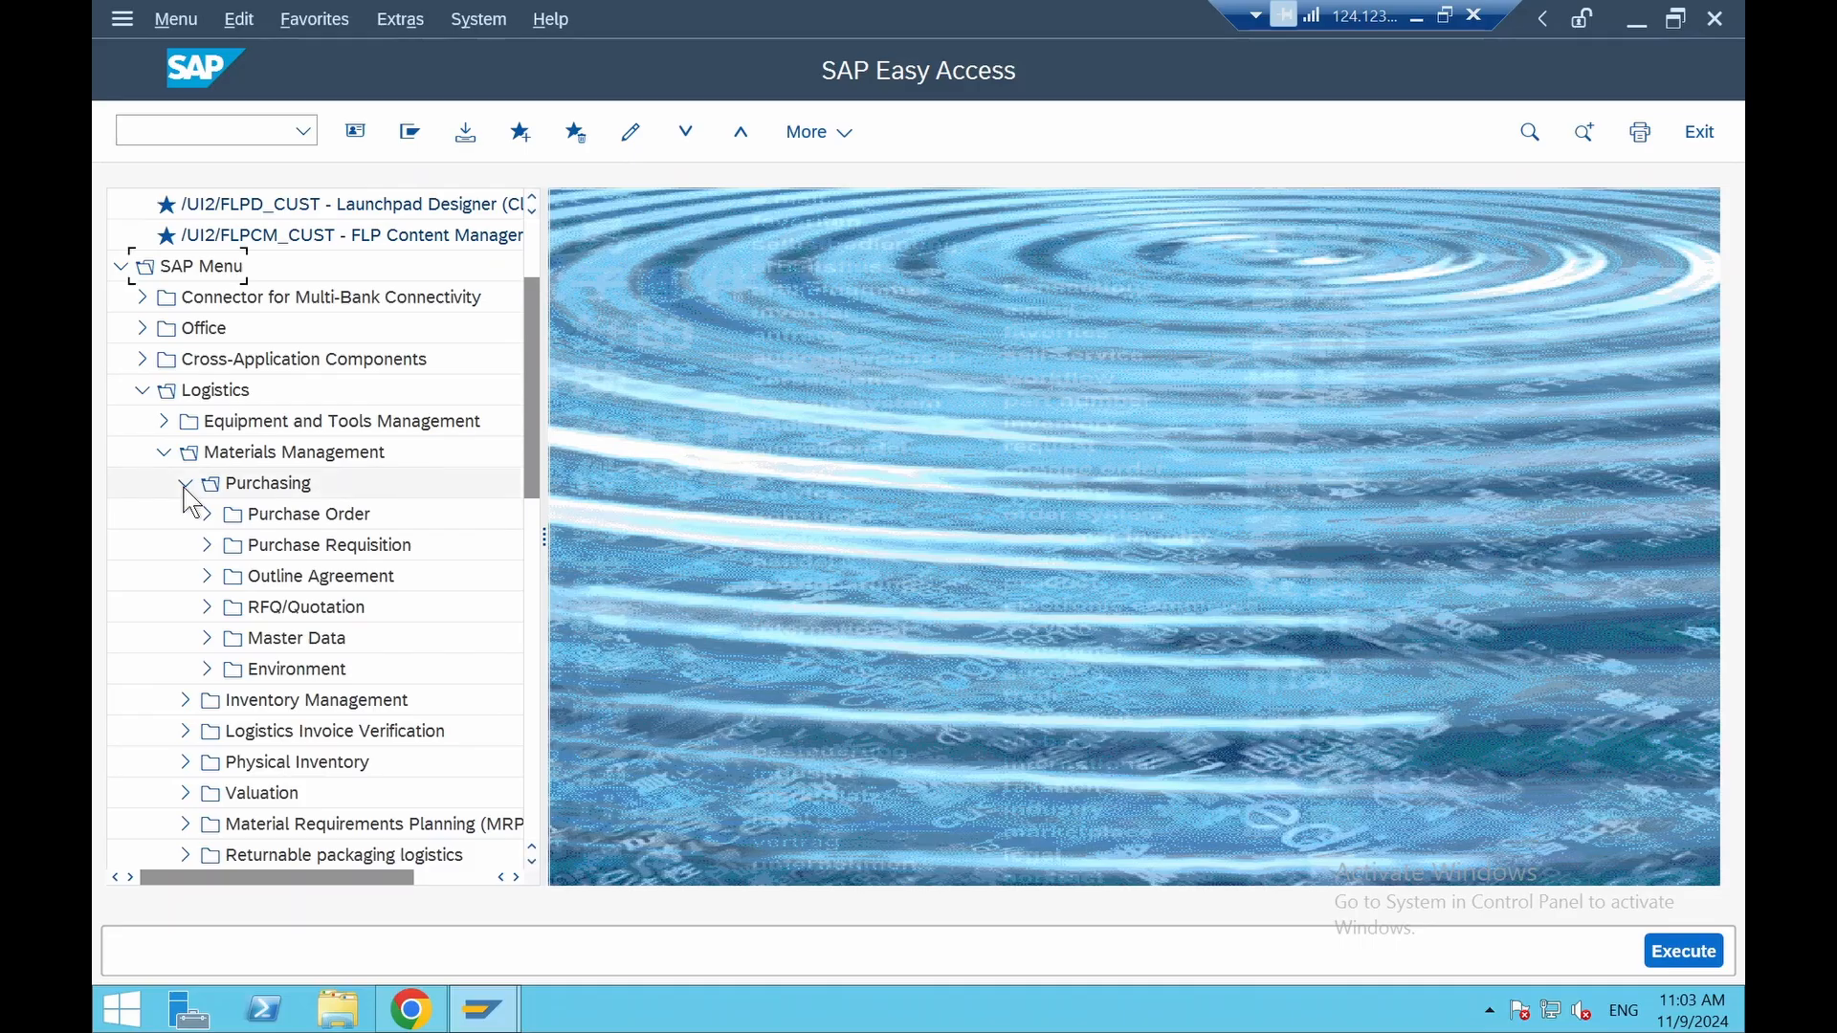
{"action": "left_click", "coordinate": [207, 546]}
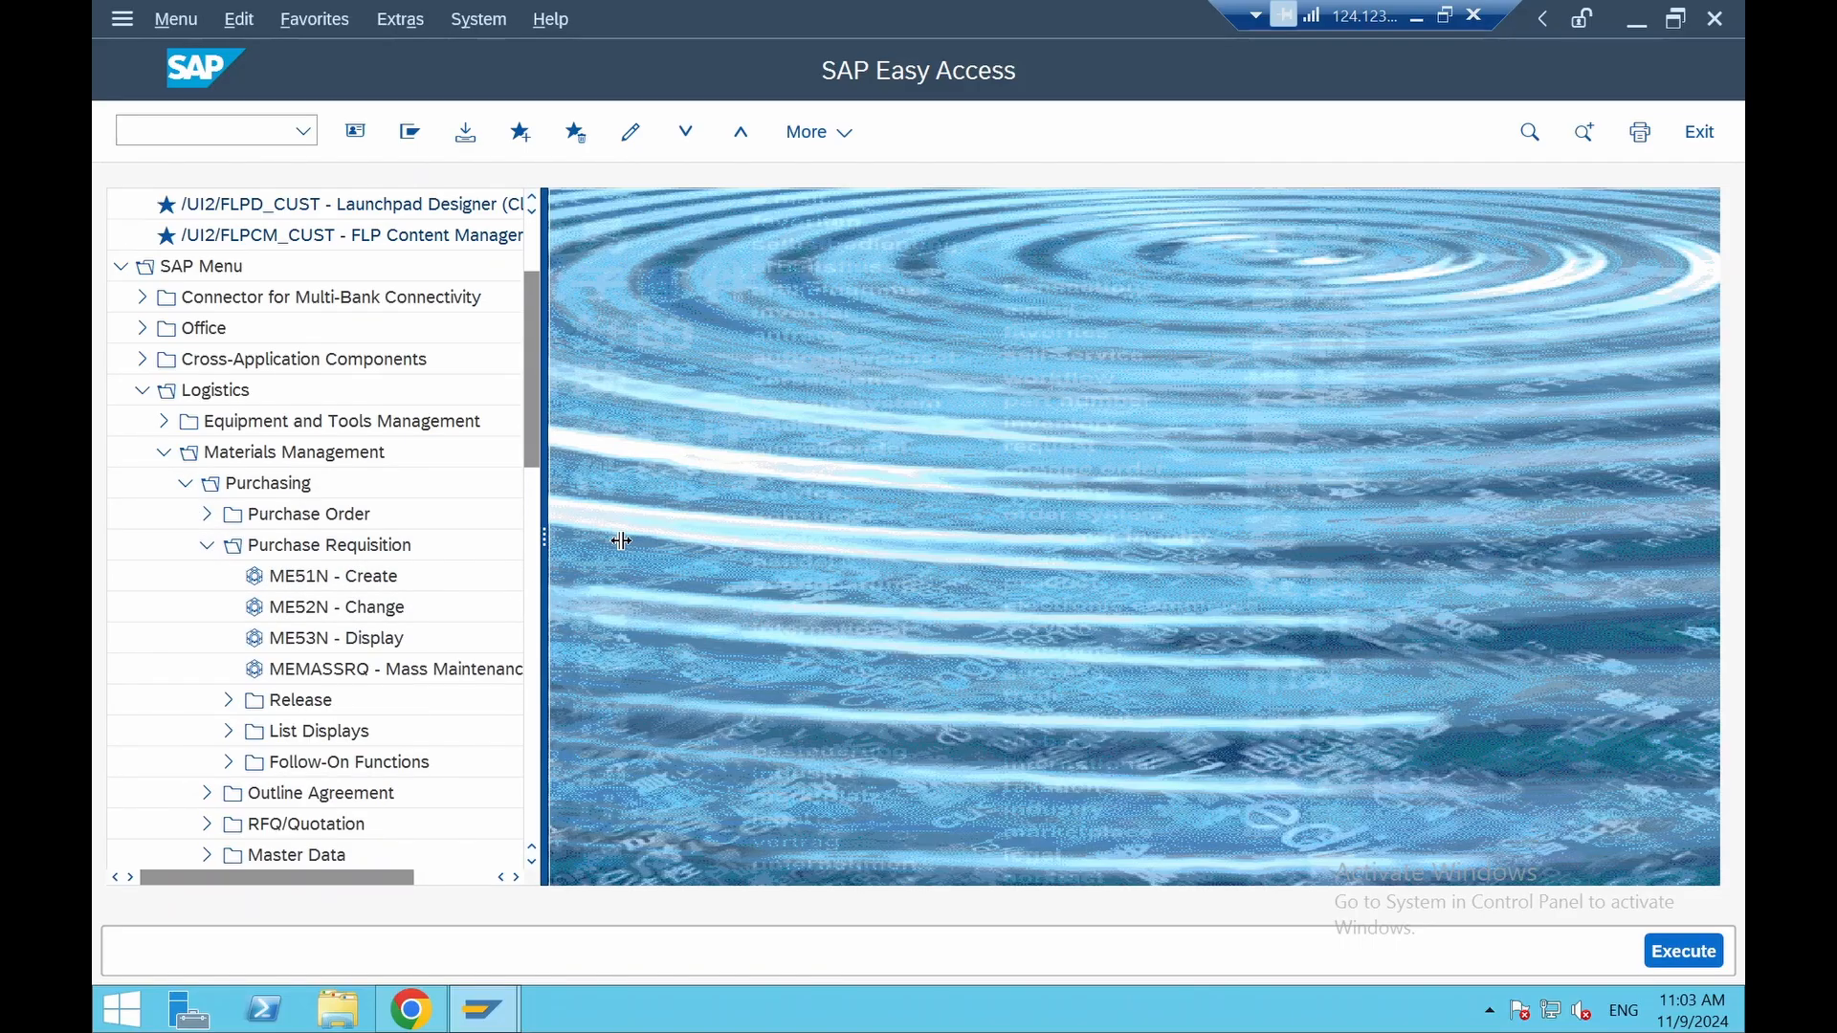
{"action": "left_click_drag", "start_coordinate": [621, 540], "coordinate": [690, 539]}
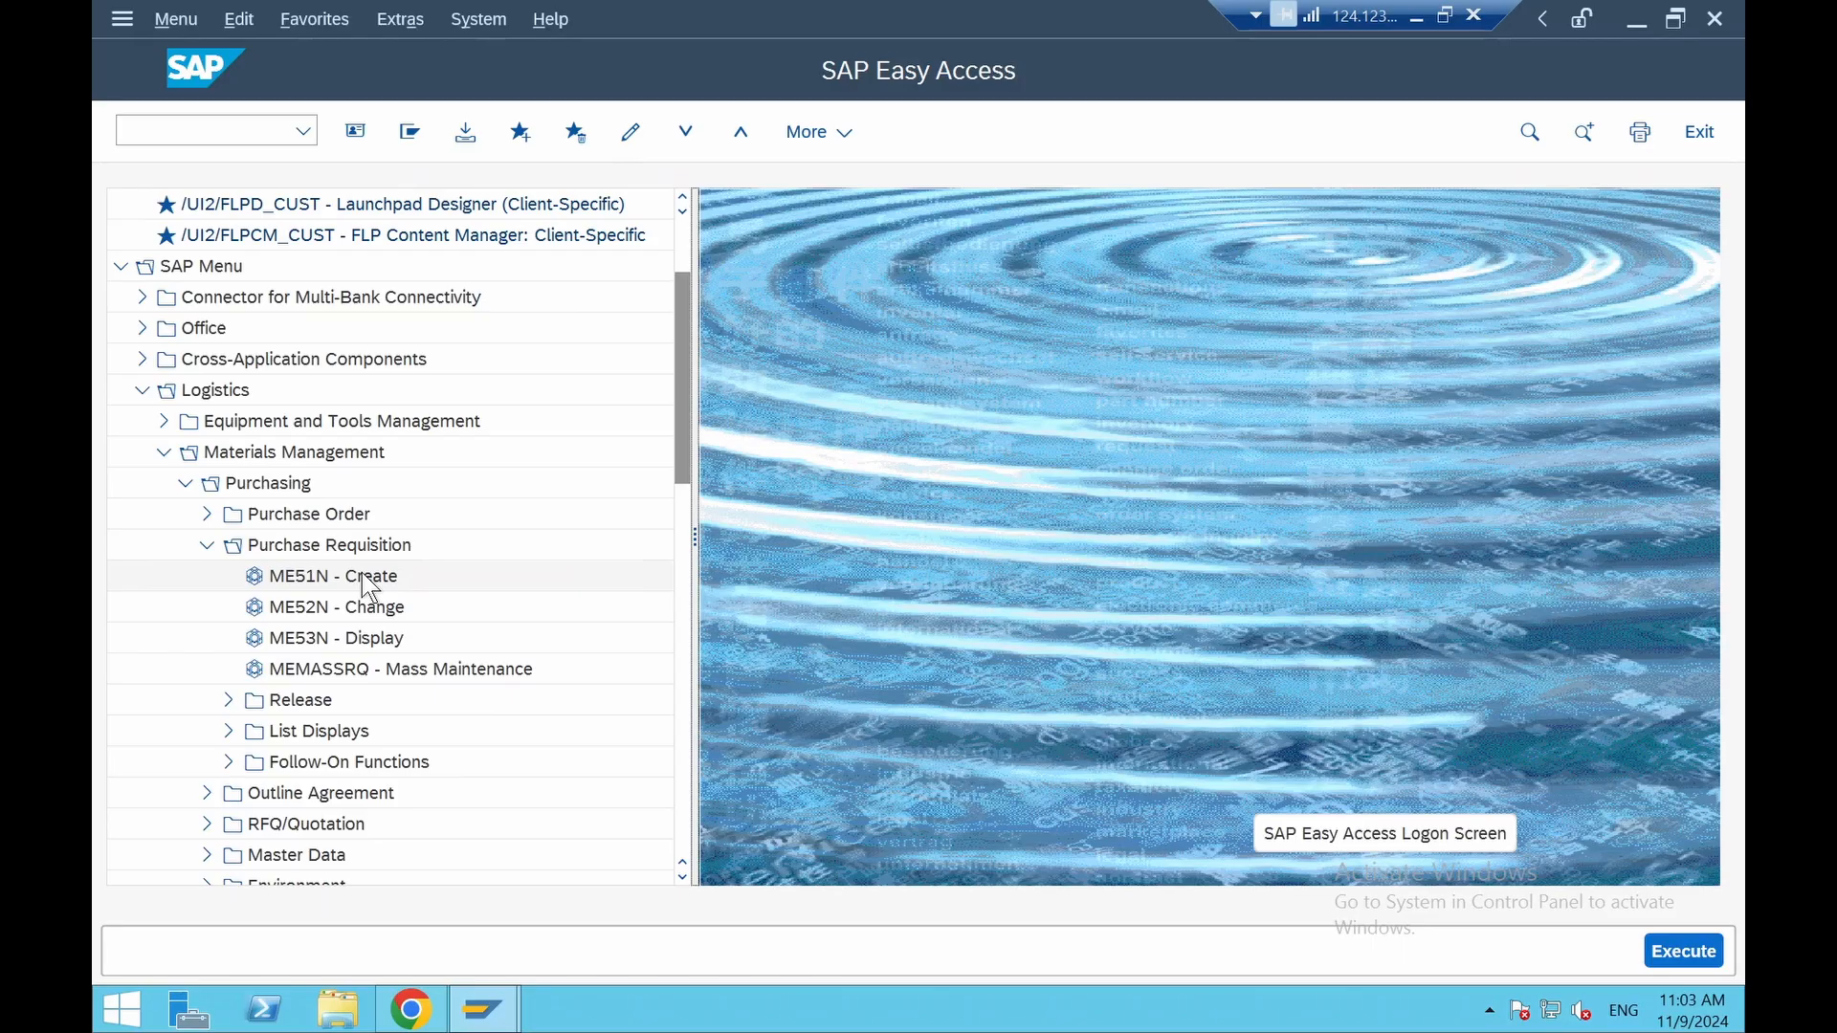
Switch to the PTP Cycle workbook and examine its Procurement, GUI T Codes, FIORI Apps and Sales columns
{"action": "left_click", "coordinate": [1420, 23]}
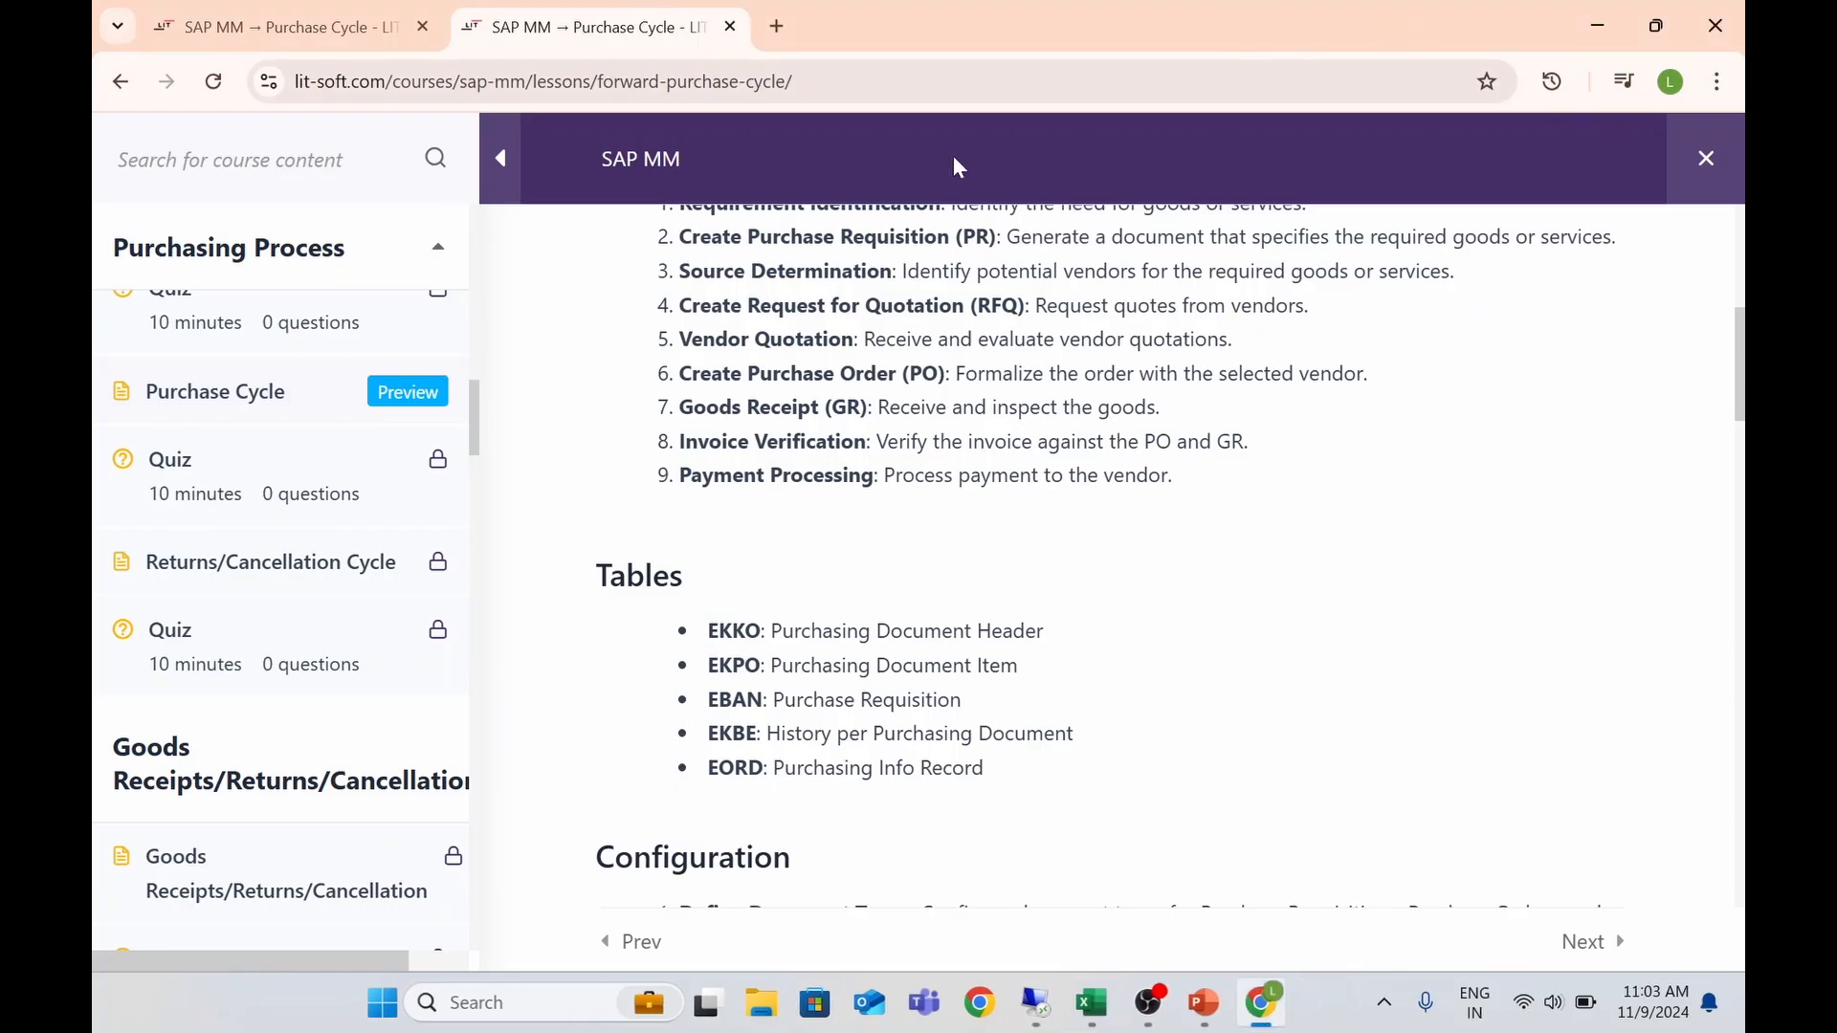
{"action": "left_click", "coordinate": [1093, 981]}
{"action": "left_click", "coordinate": [680, 612]}
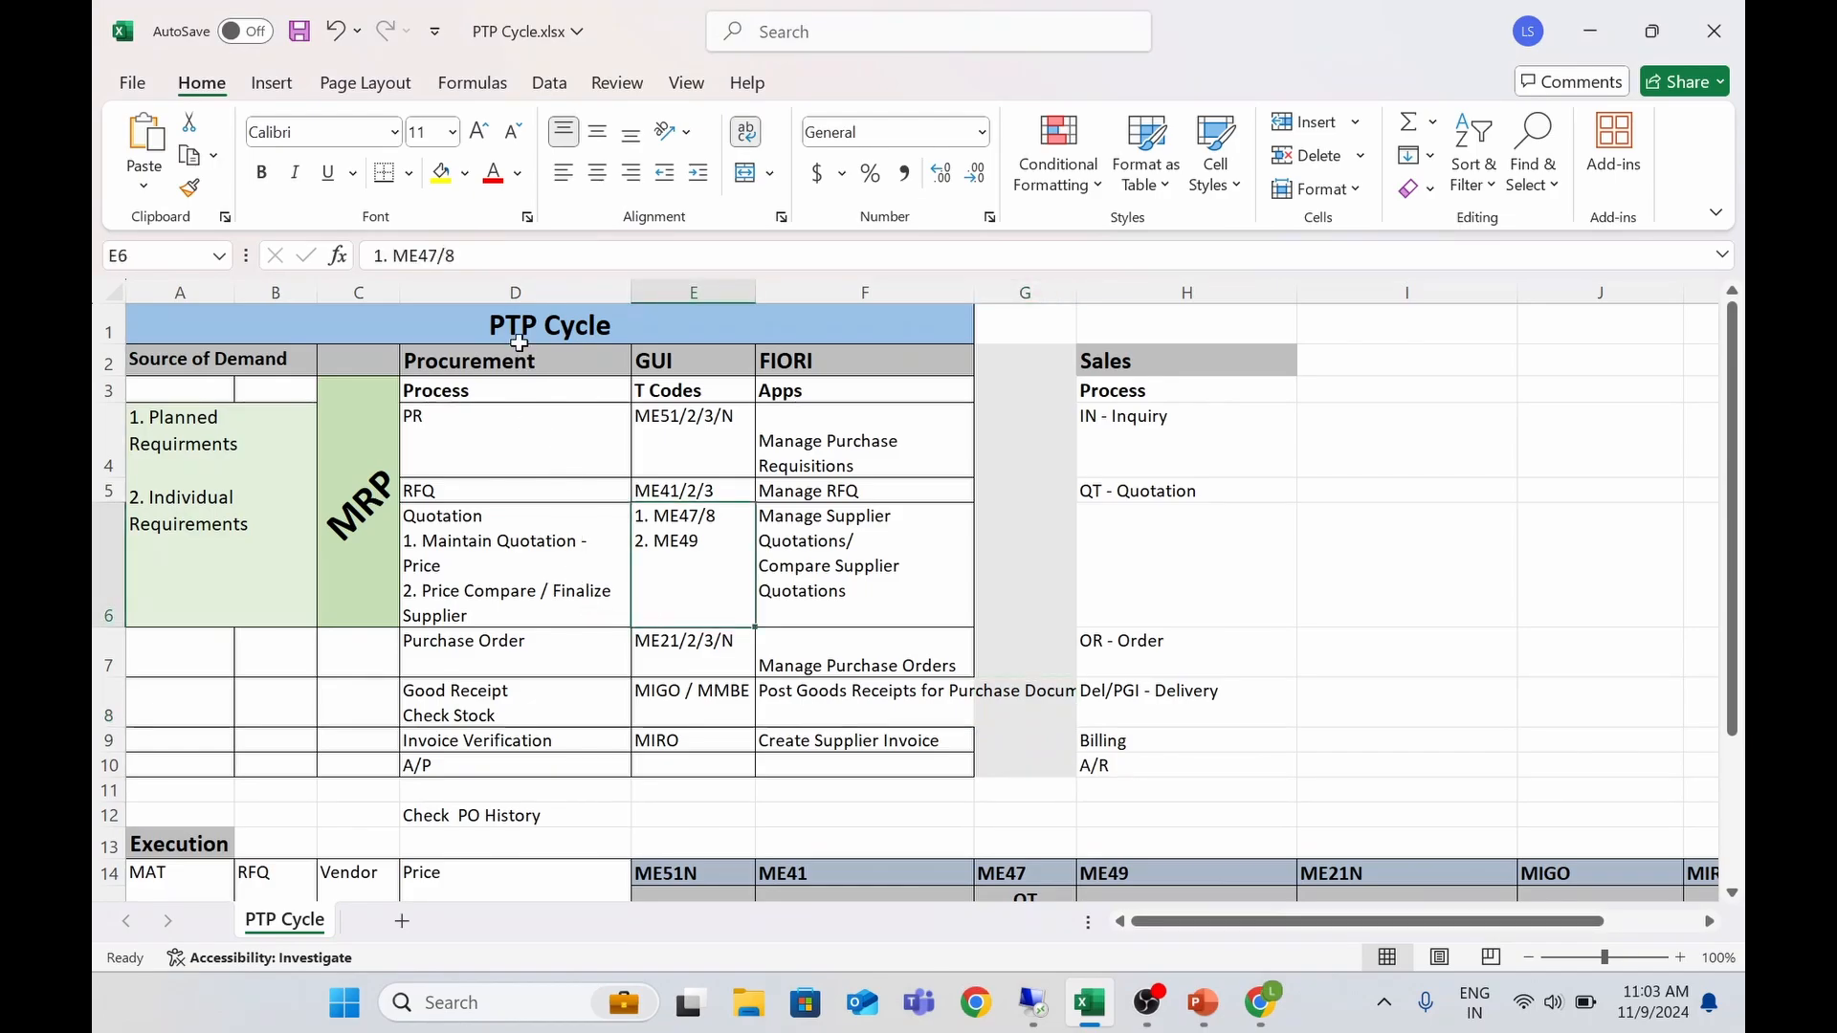
{"action": "left_click", "coordinate": [499, 292]}
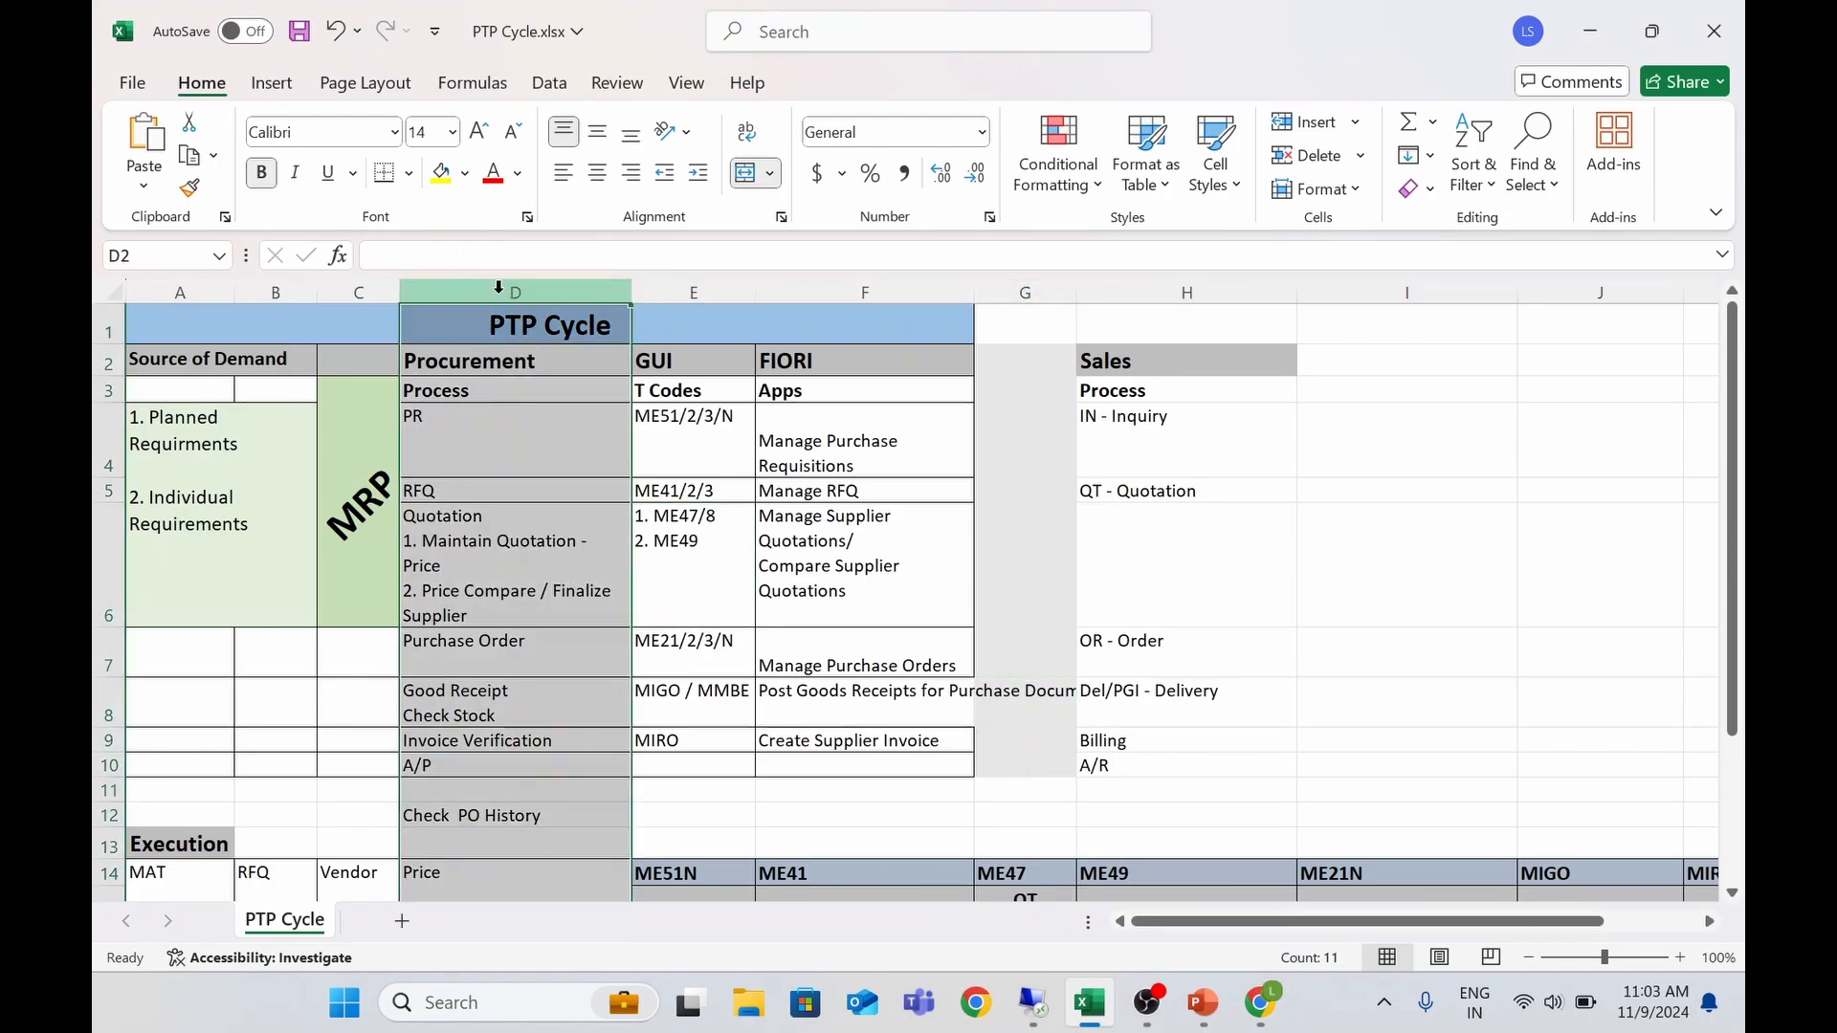
{"action": "left_click", "coordinate": [648, 522]}
{"action": "left_click", "coordinate": [697, 308]}
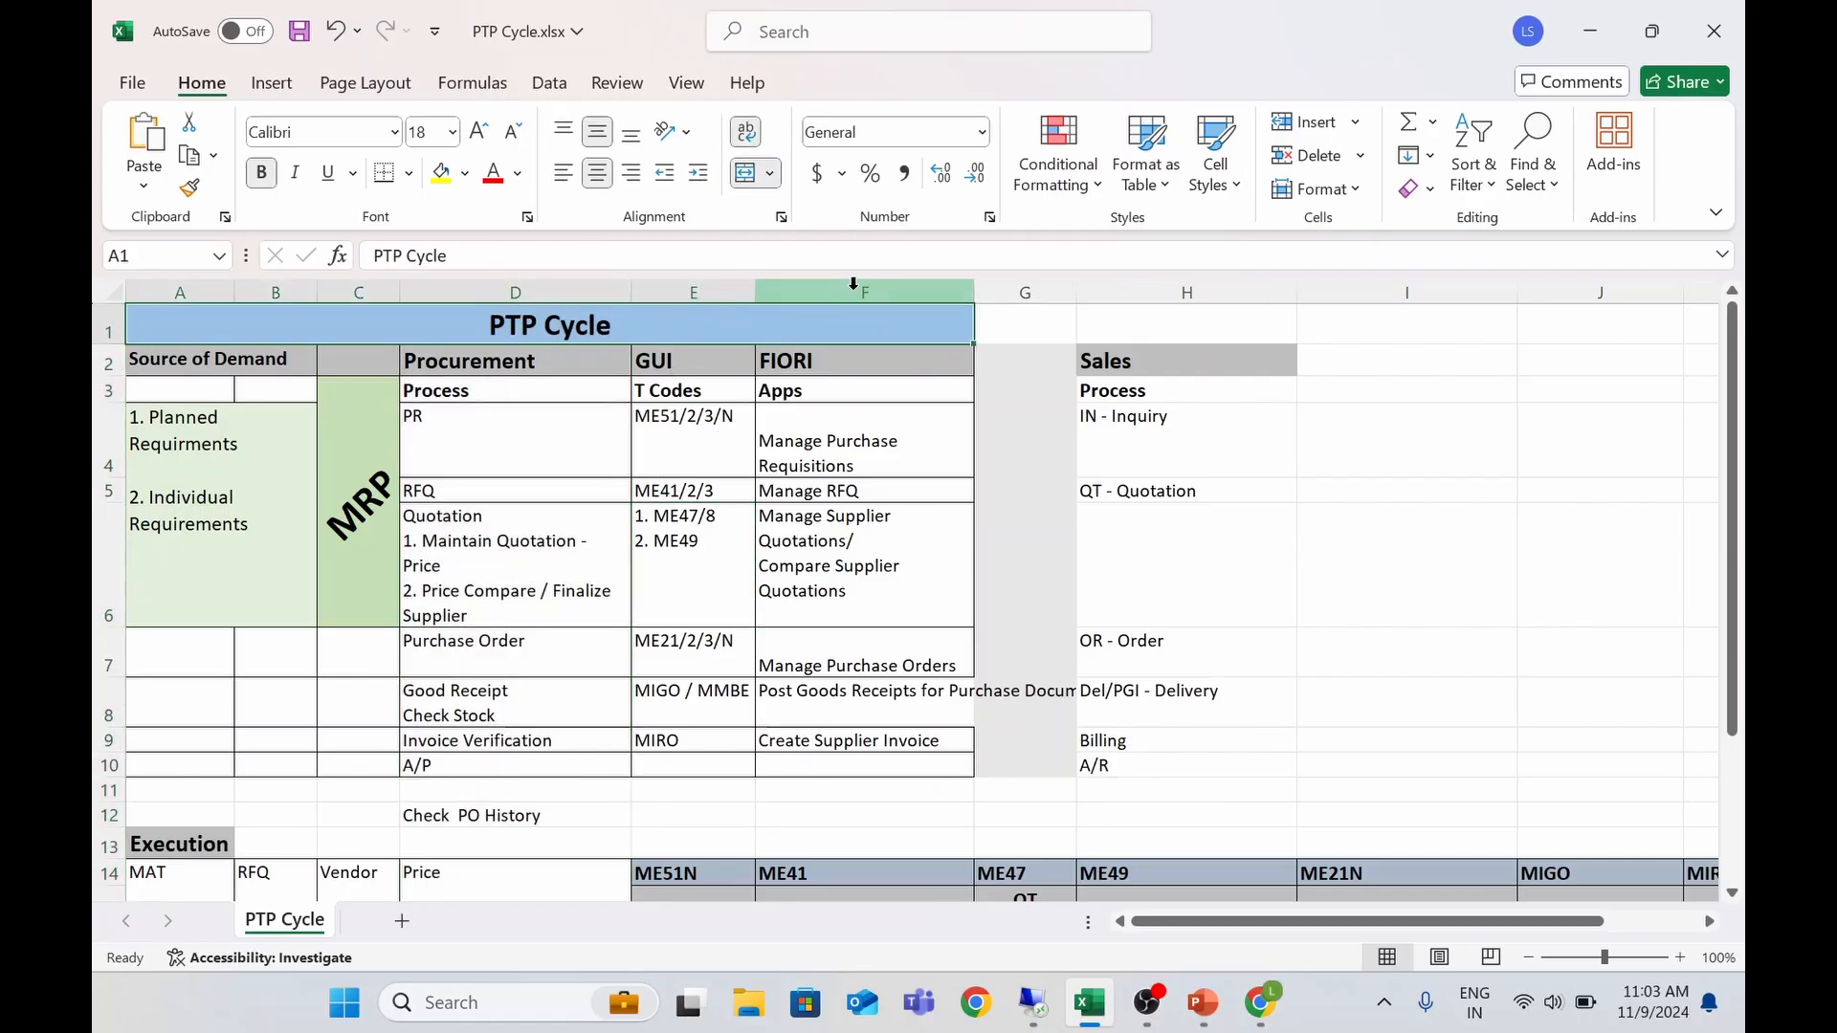
{"action": "left_click", "coordinate": [846, 287]}
{"action": "left_click", "coordinate": [695, 291]}
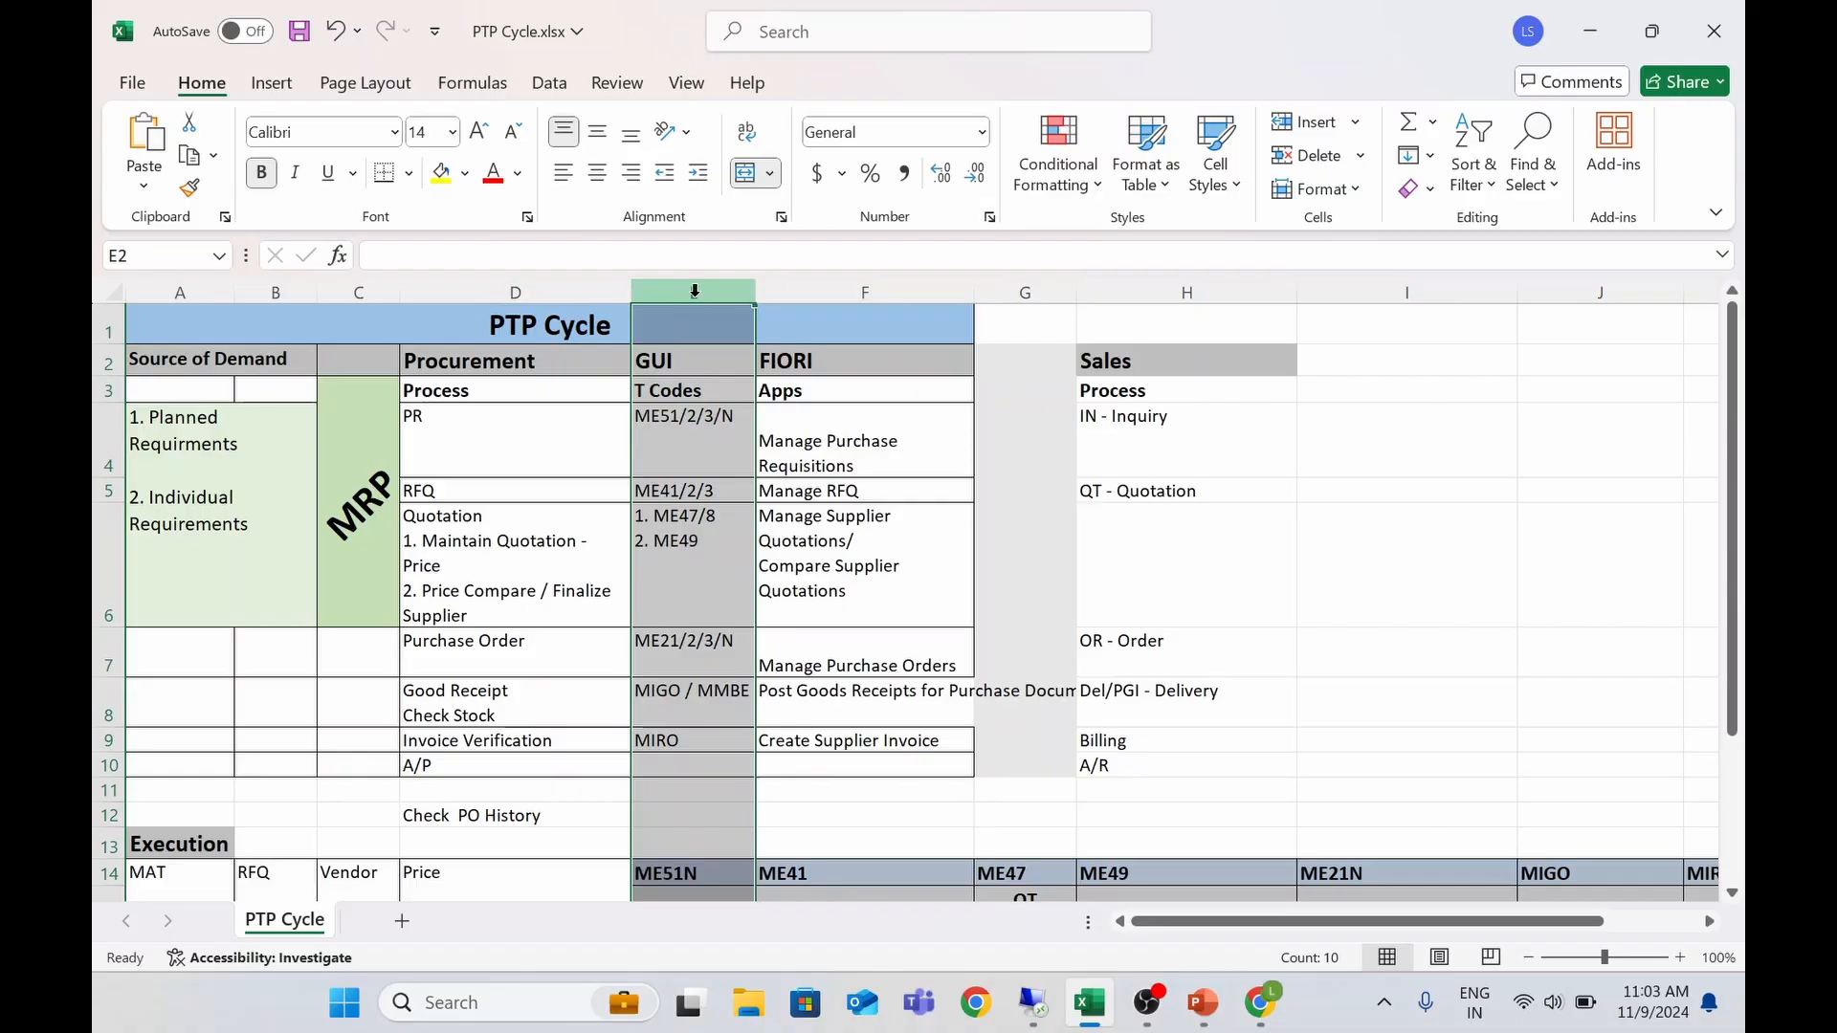
{"action": "left_click", "coordinate": [1189, 497]}
{"action": "left_click", "coordinate": [1169, 292]}
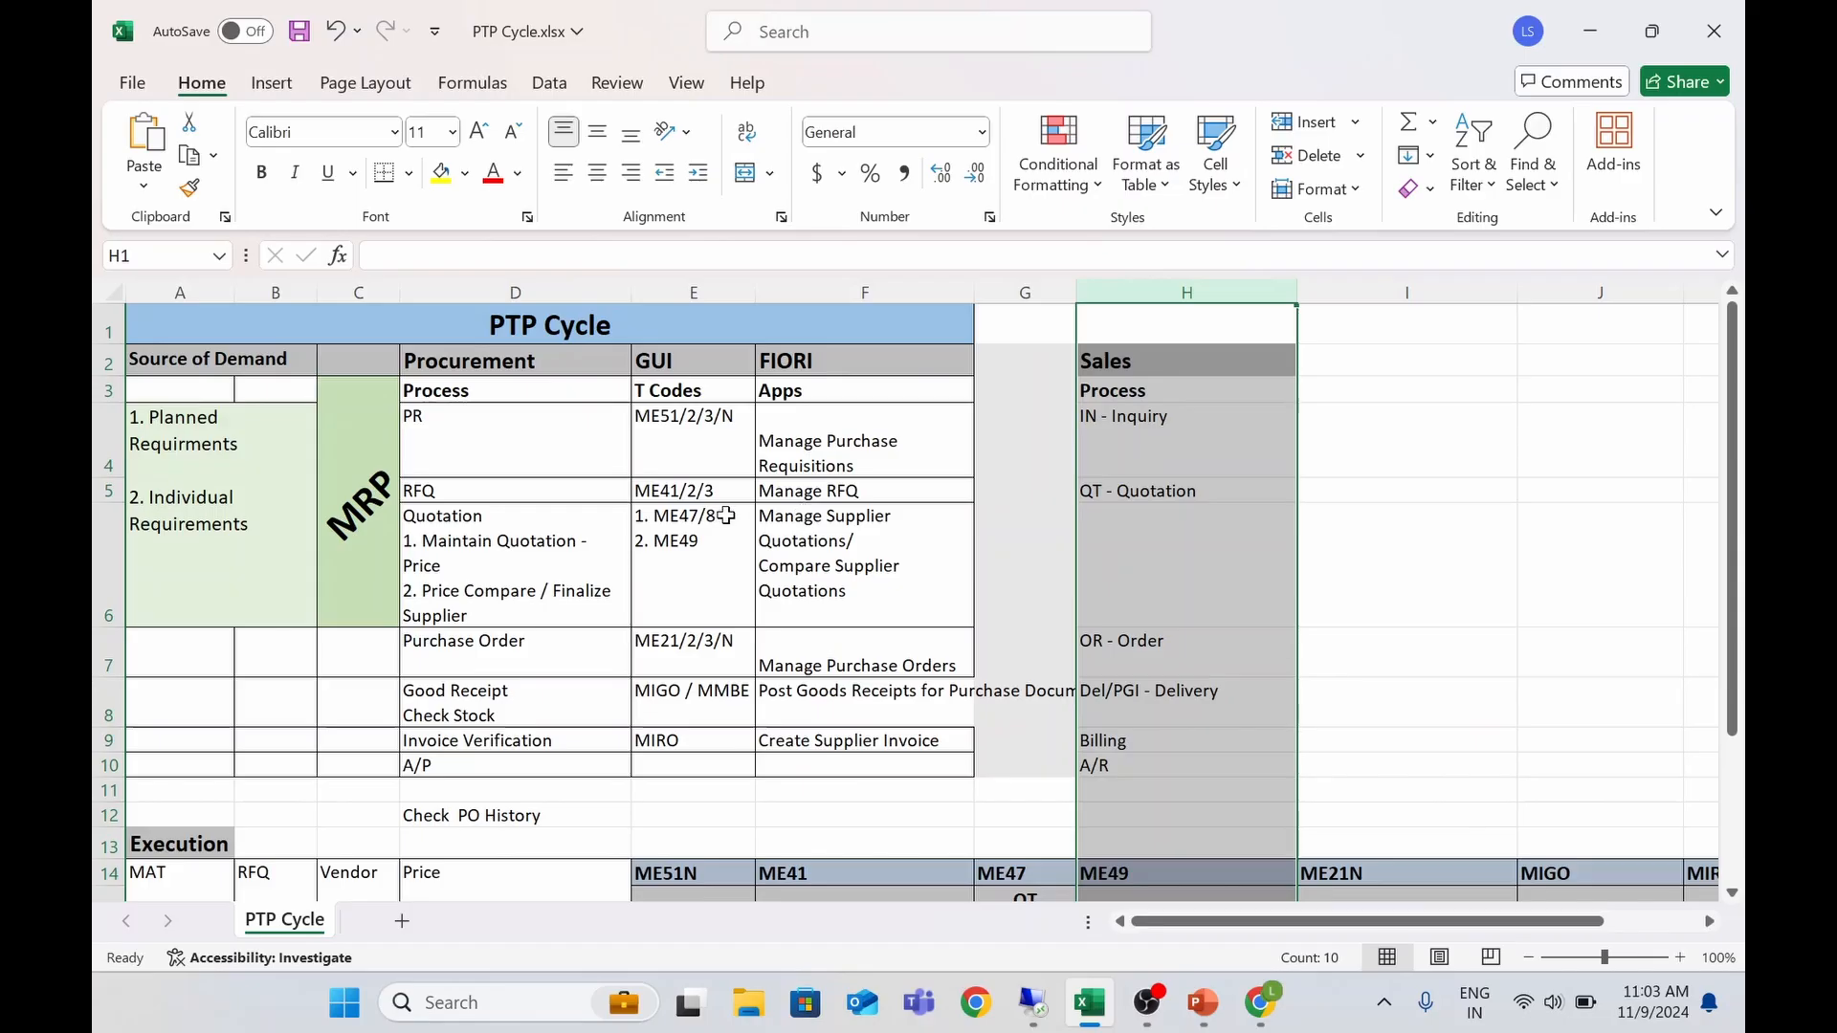
Compare the procurement and sales quotation entries, and examine the PR column of the Execution table
{"action": "left_click", "coordinate": [650, 531]}
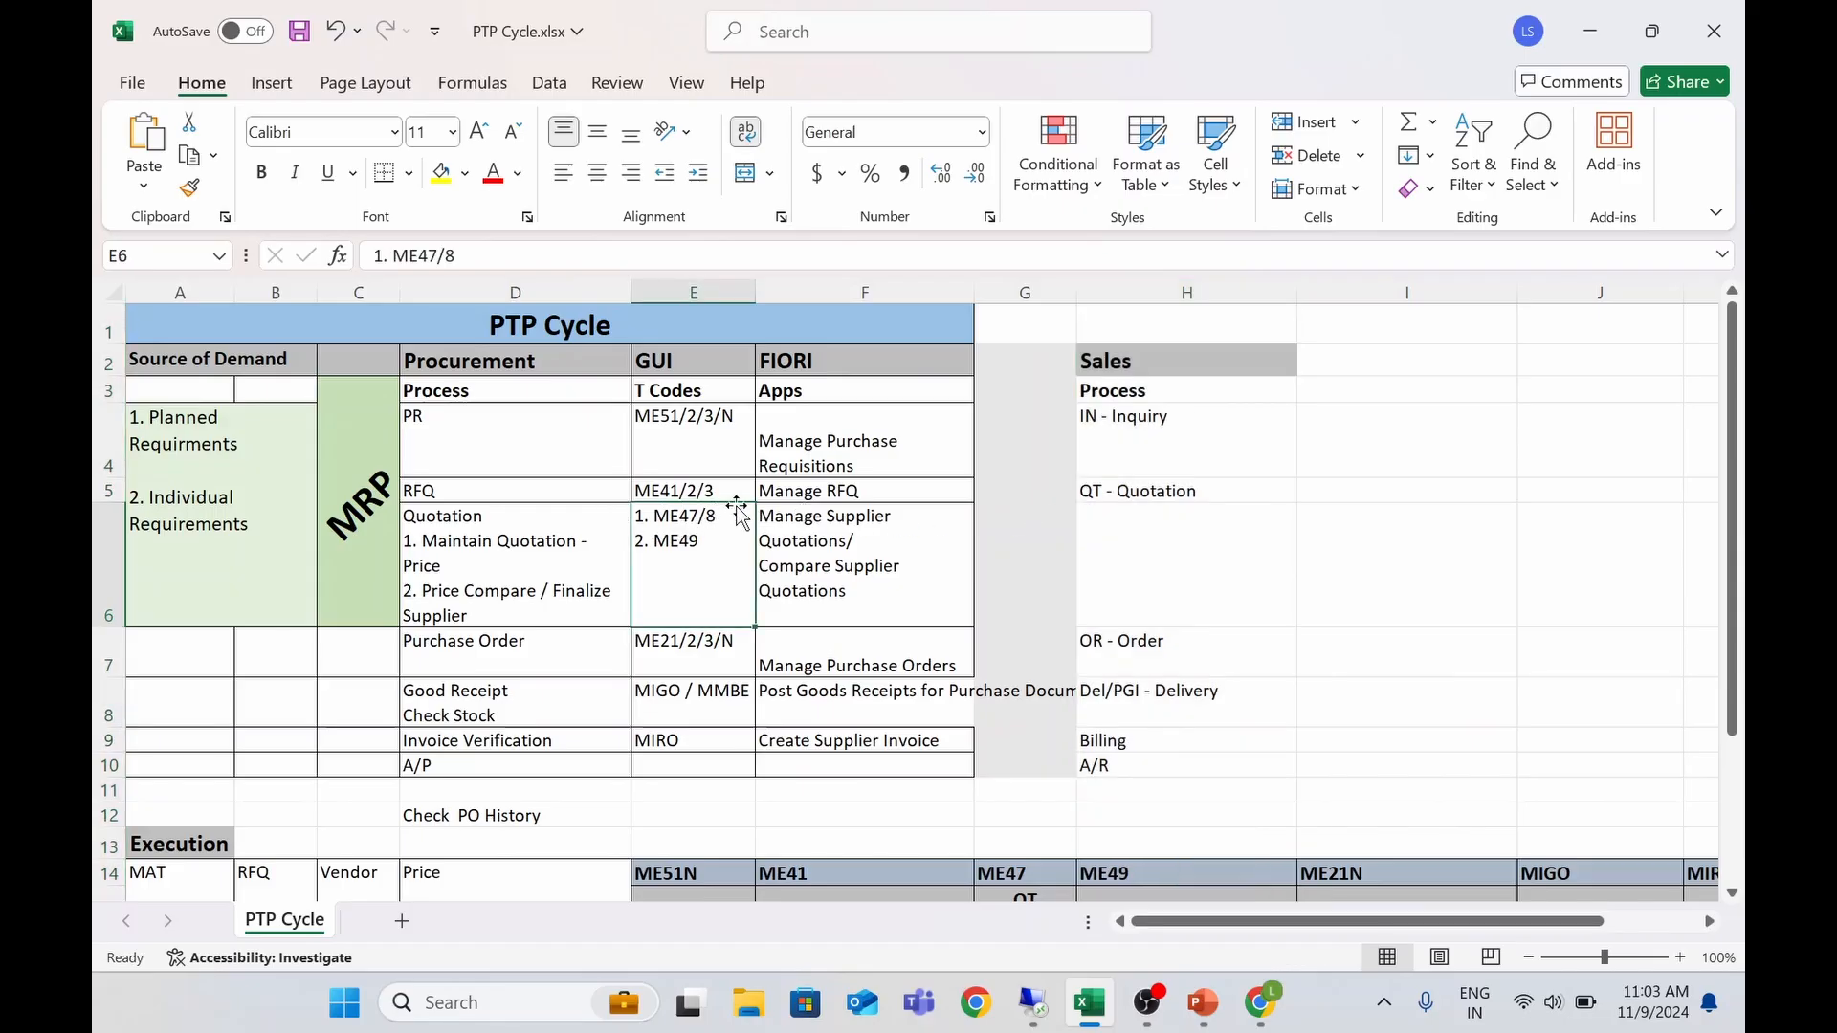
{"action": "left_click", "coordinate": [811, 496]}
{"action": "left_click", "coordinate": [1103, 494]}
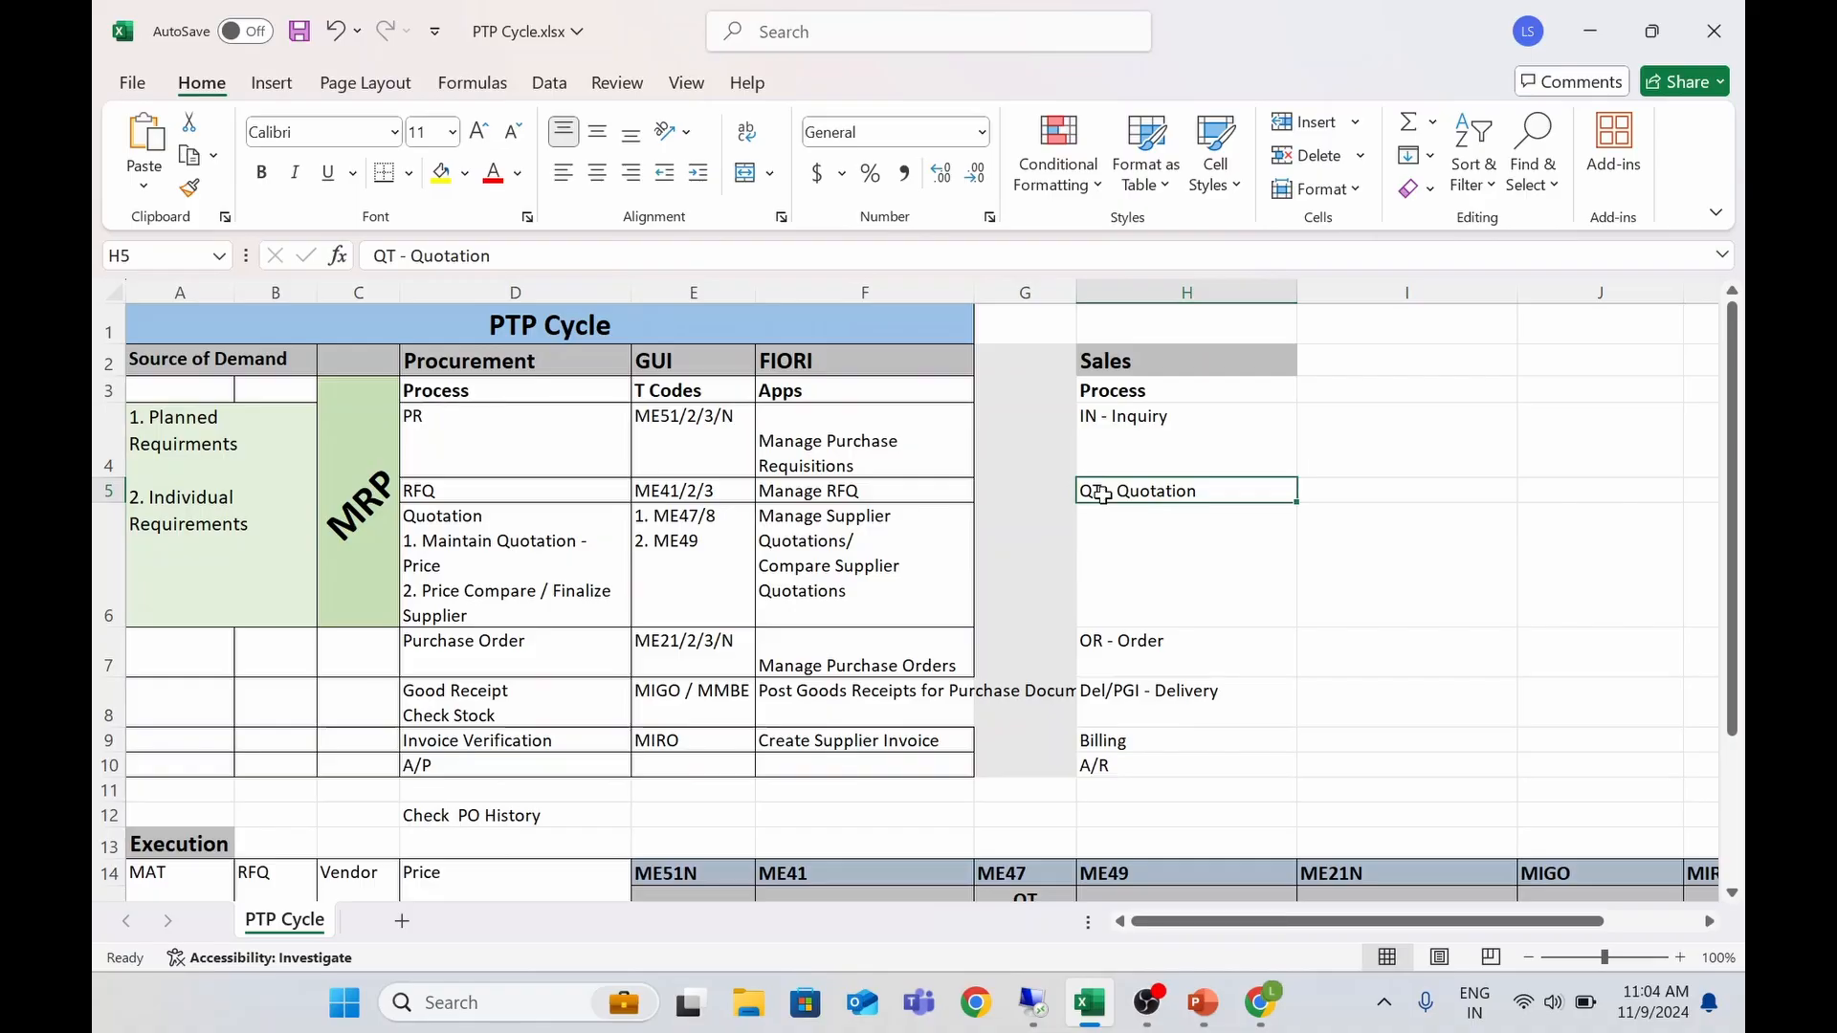
{"action": "left_click", "coordinate": [532, 553]}
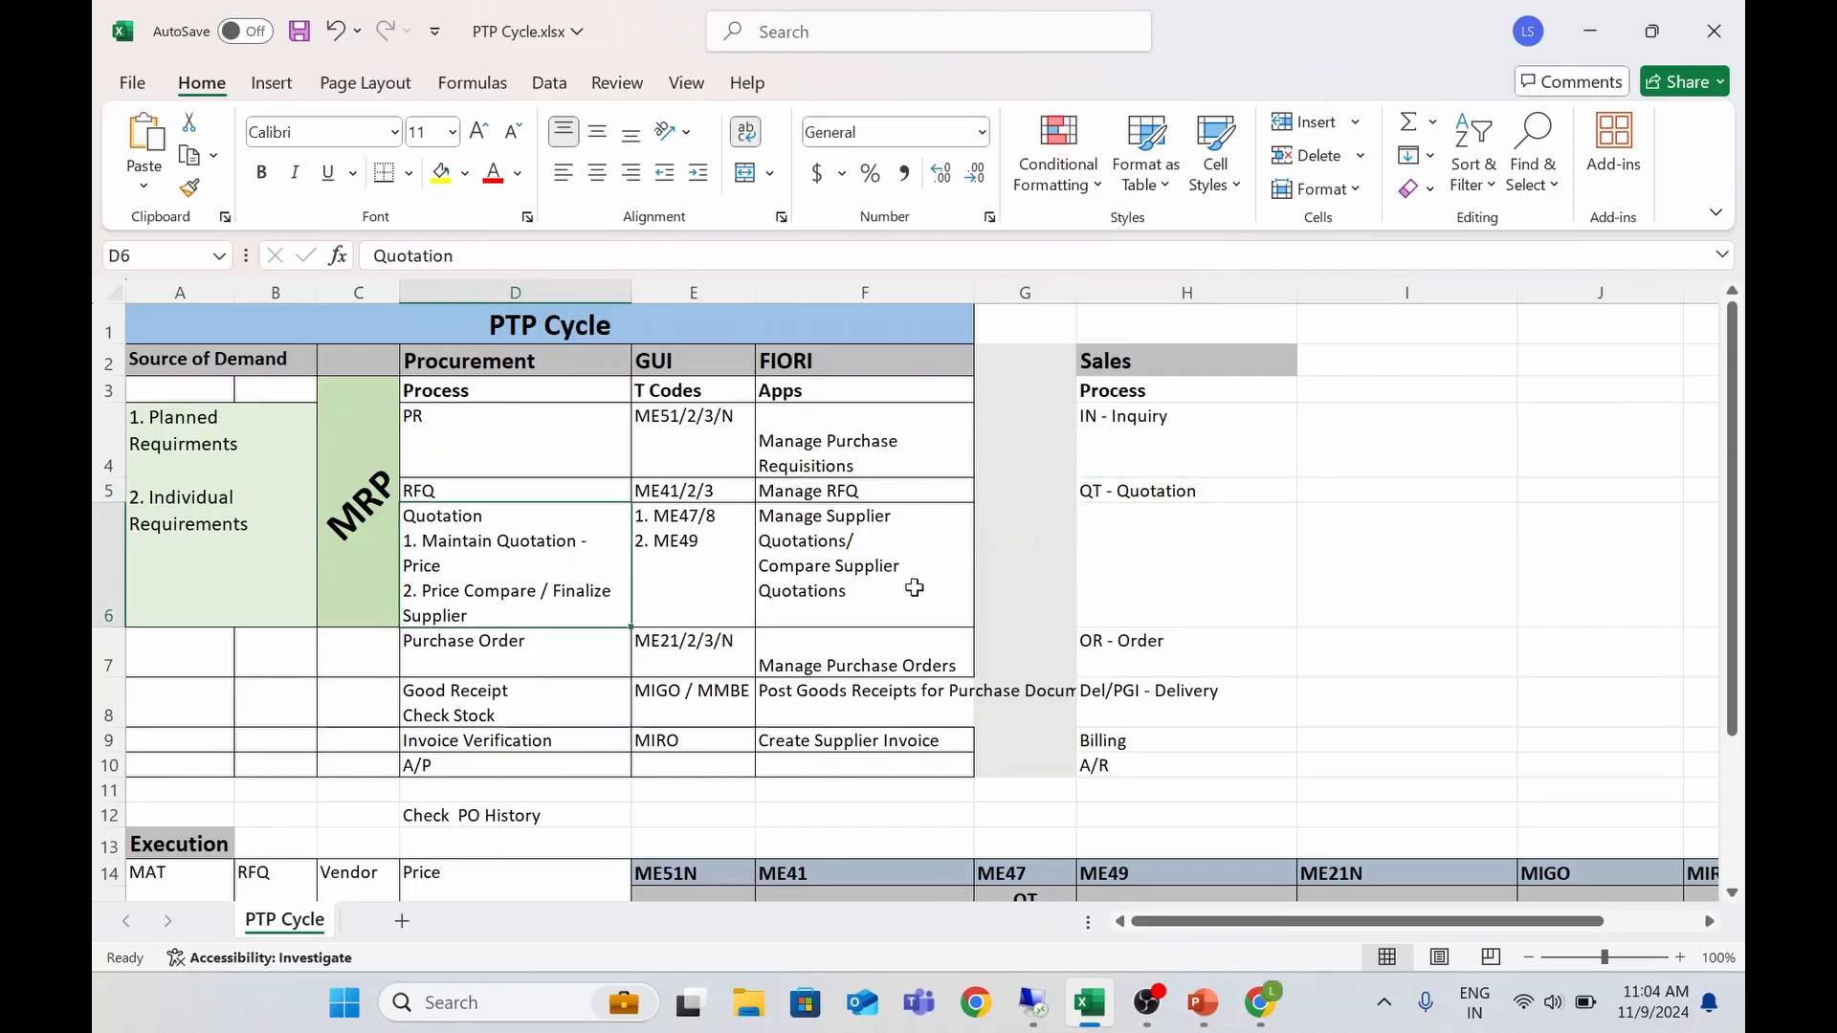
{"action": "scroll", "coordinate": [649, 593], "scroll_direction": "down", "scroll_amount": 3}
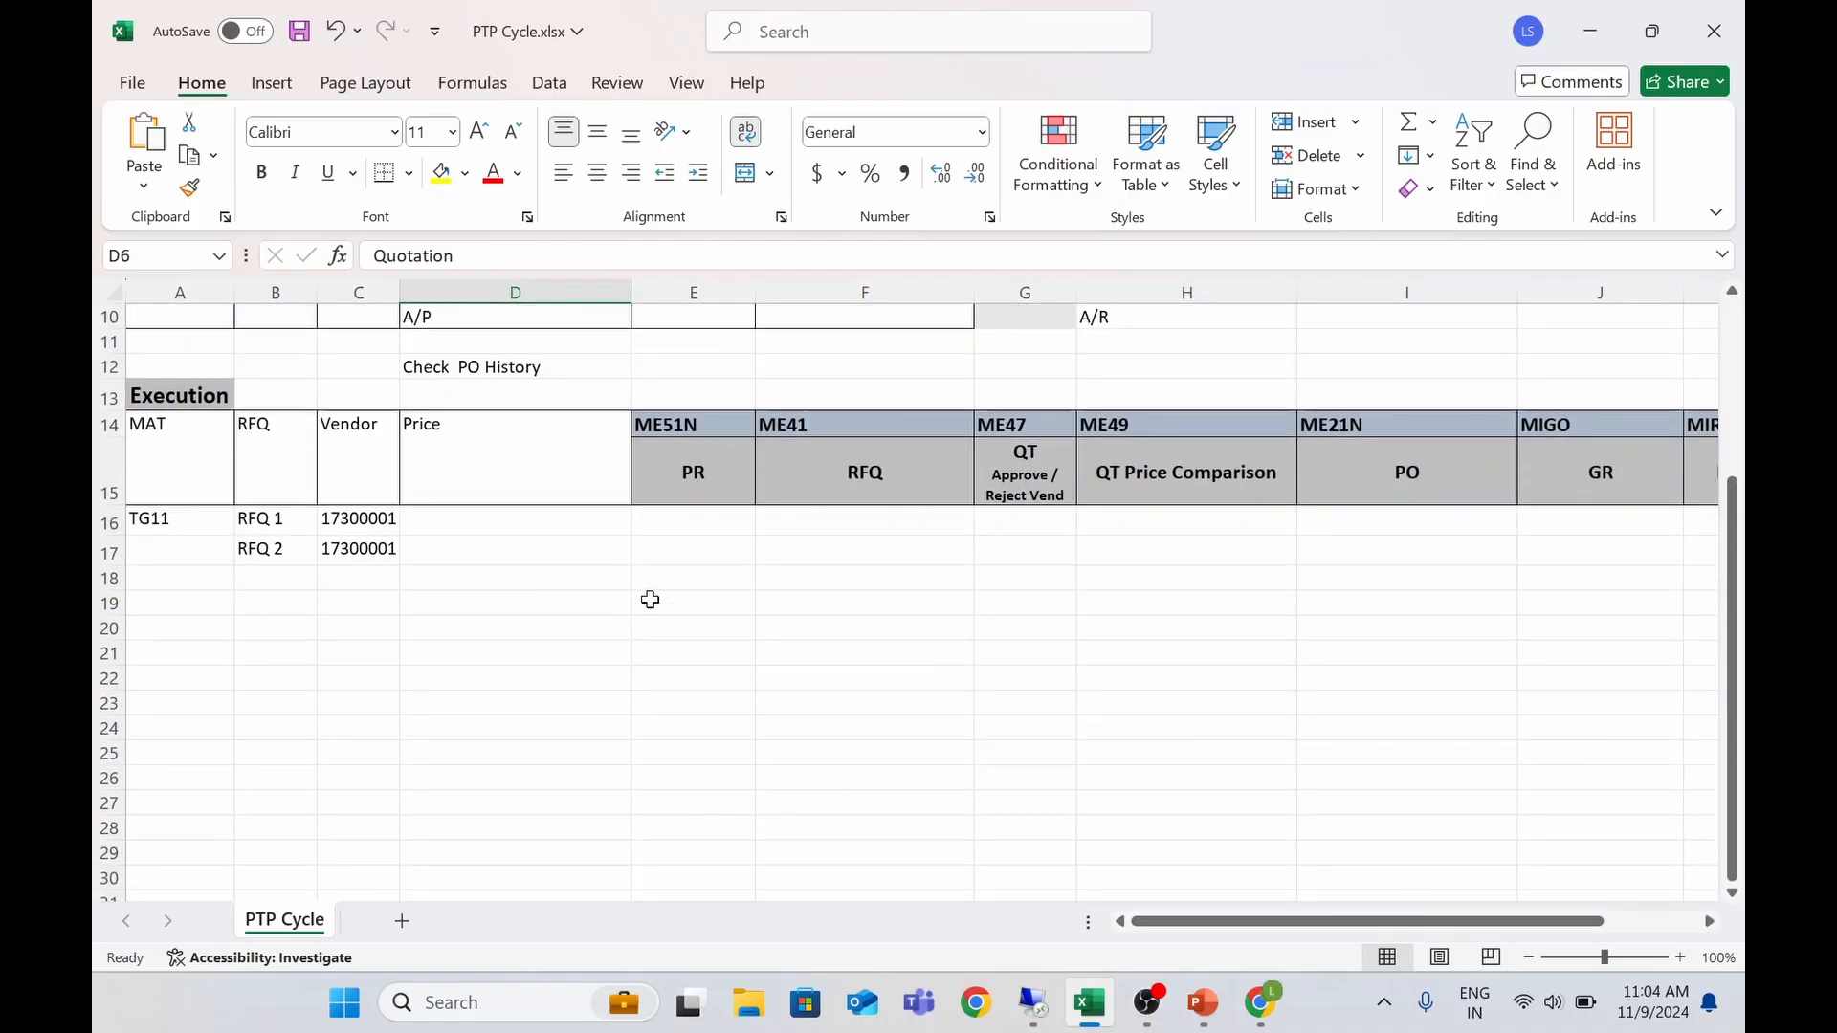
{"action": "scroll", "coordinate": [650, 599], "scroll_direction": "up", "scroll_amount": 1}
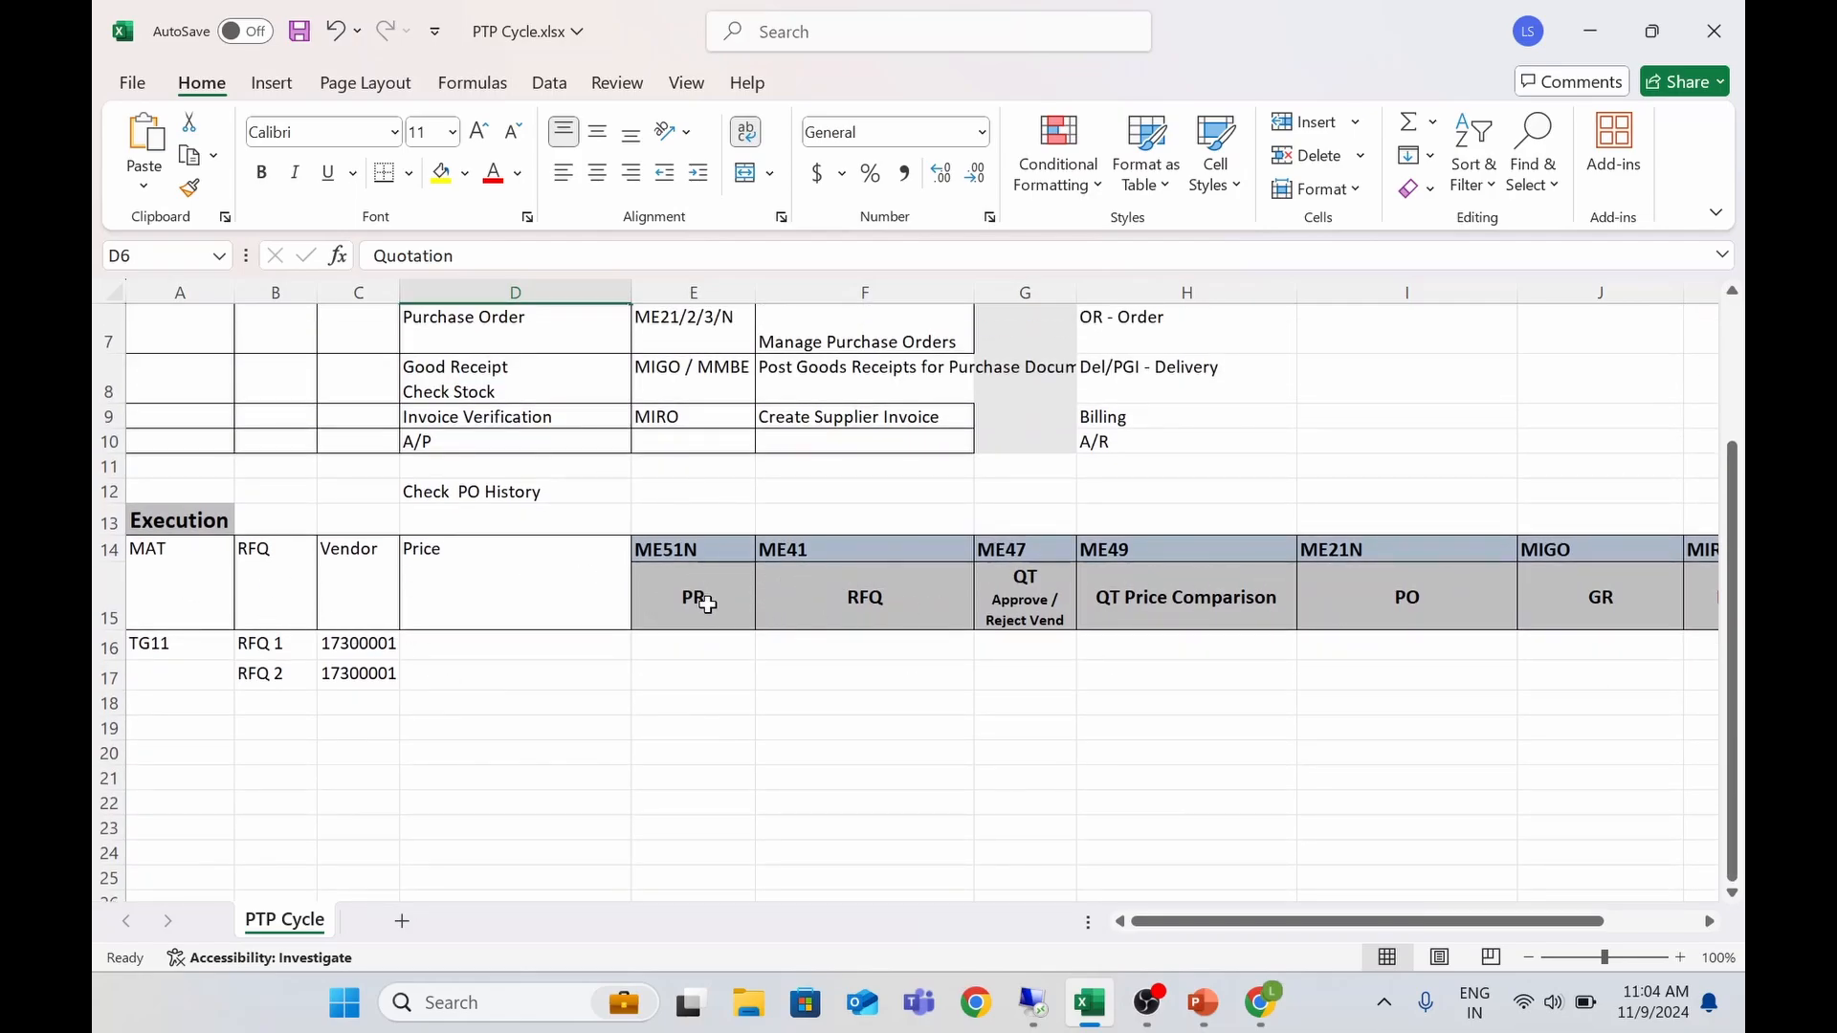
{"action": "left_click", "coordinate": [695, 599]}
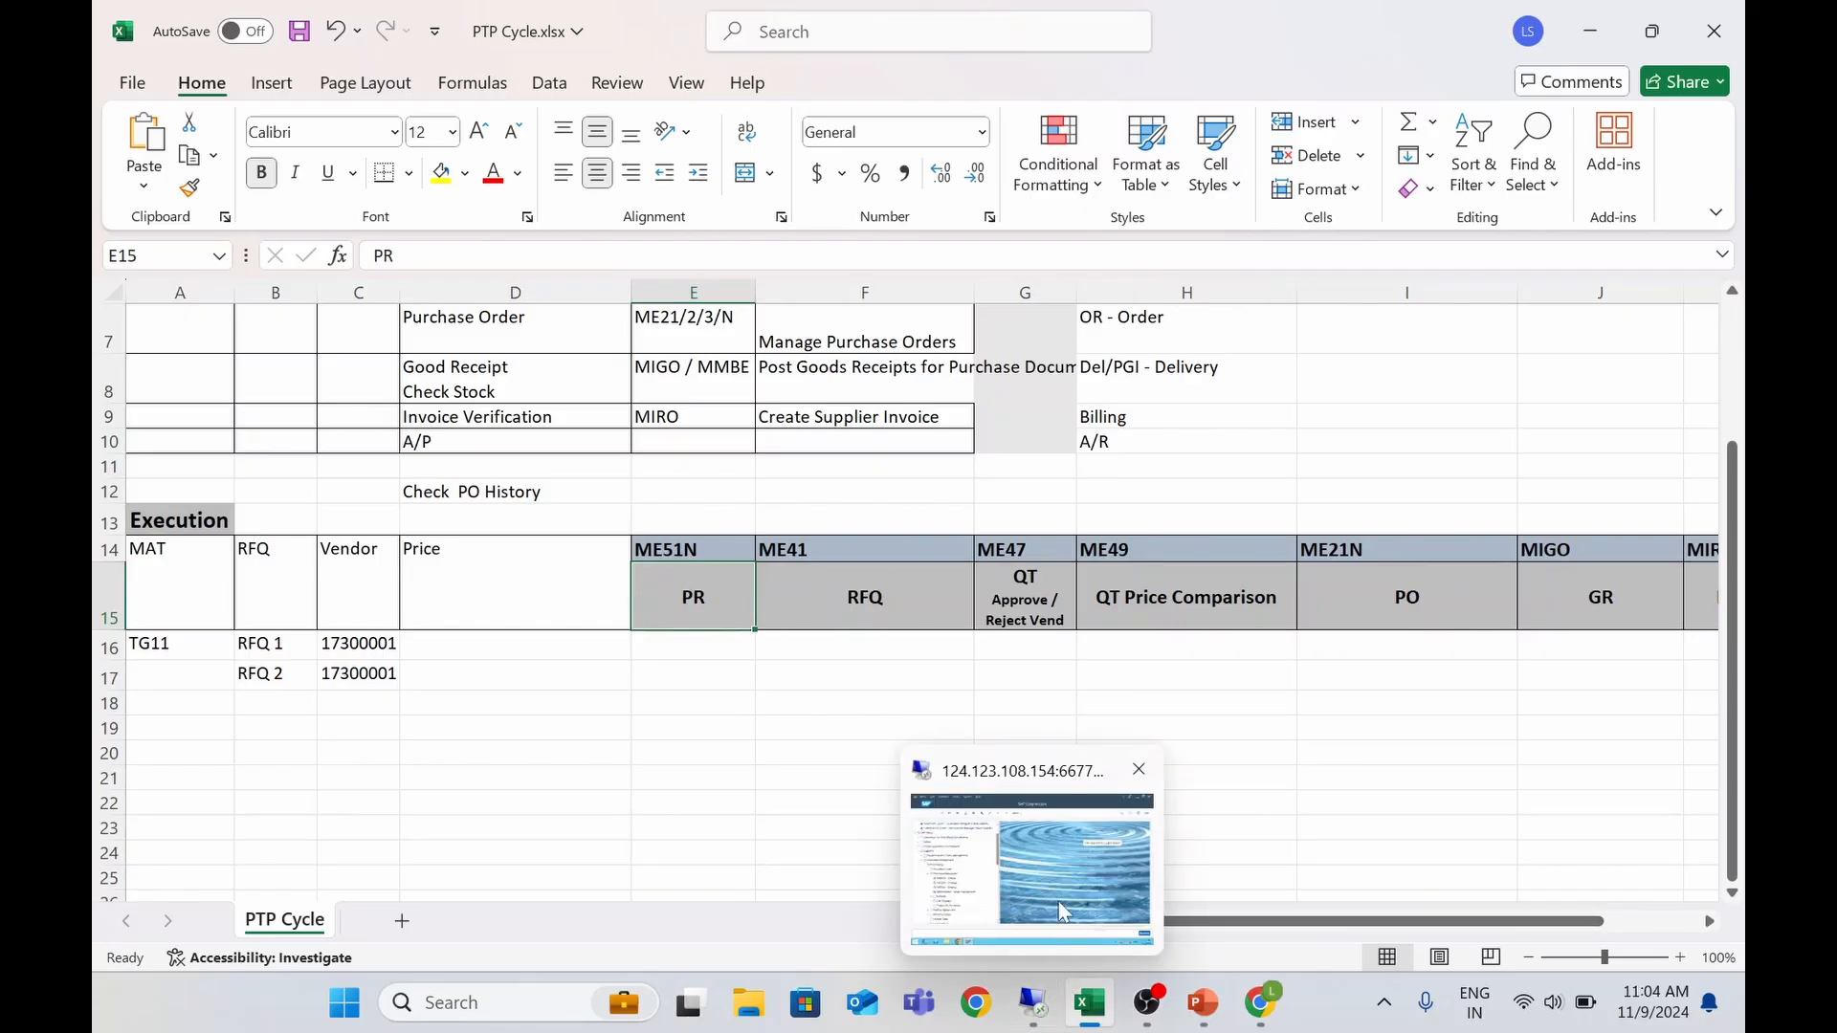
Return to the remote SAP session and open the ME51N - Create transaction for a purchase requisition
{"action": "left_click", "coordinate": [1035, 999]}
{"action": "left_click", "coordinate": [330, 579]}
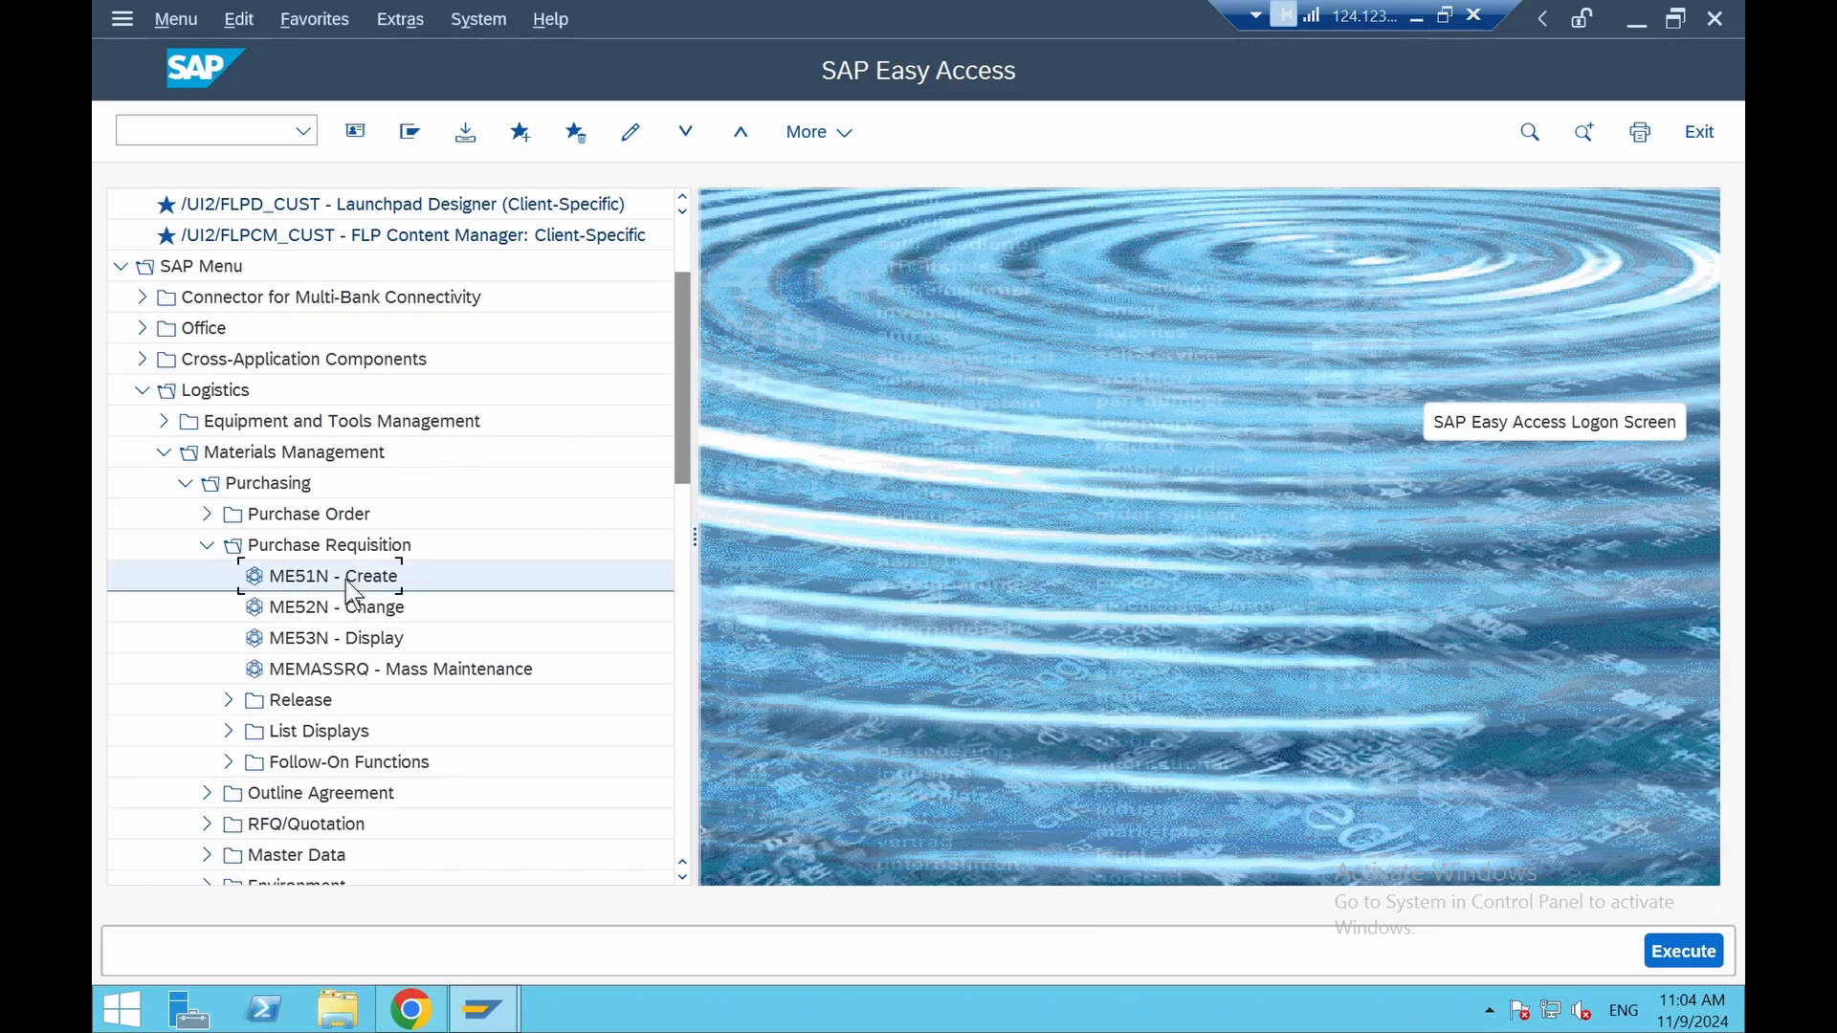
{"action": "double_click", "coordinate": [326, 579]}
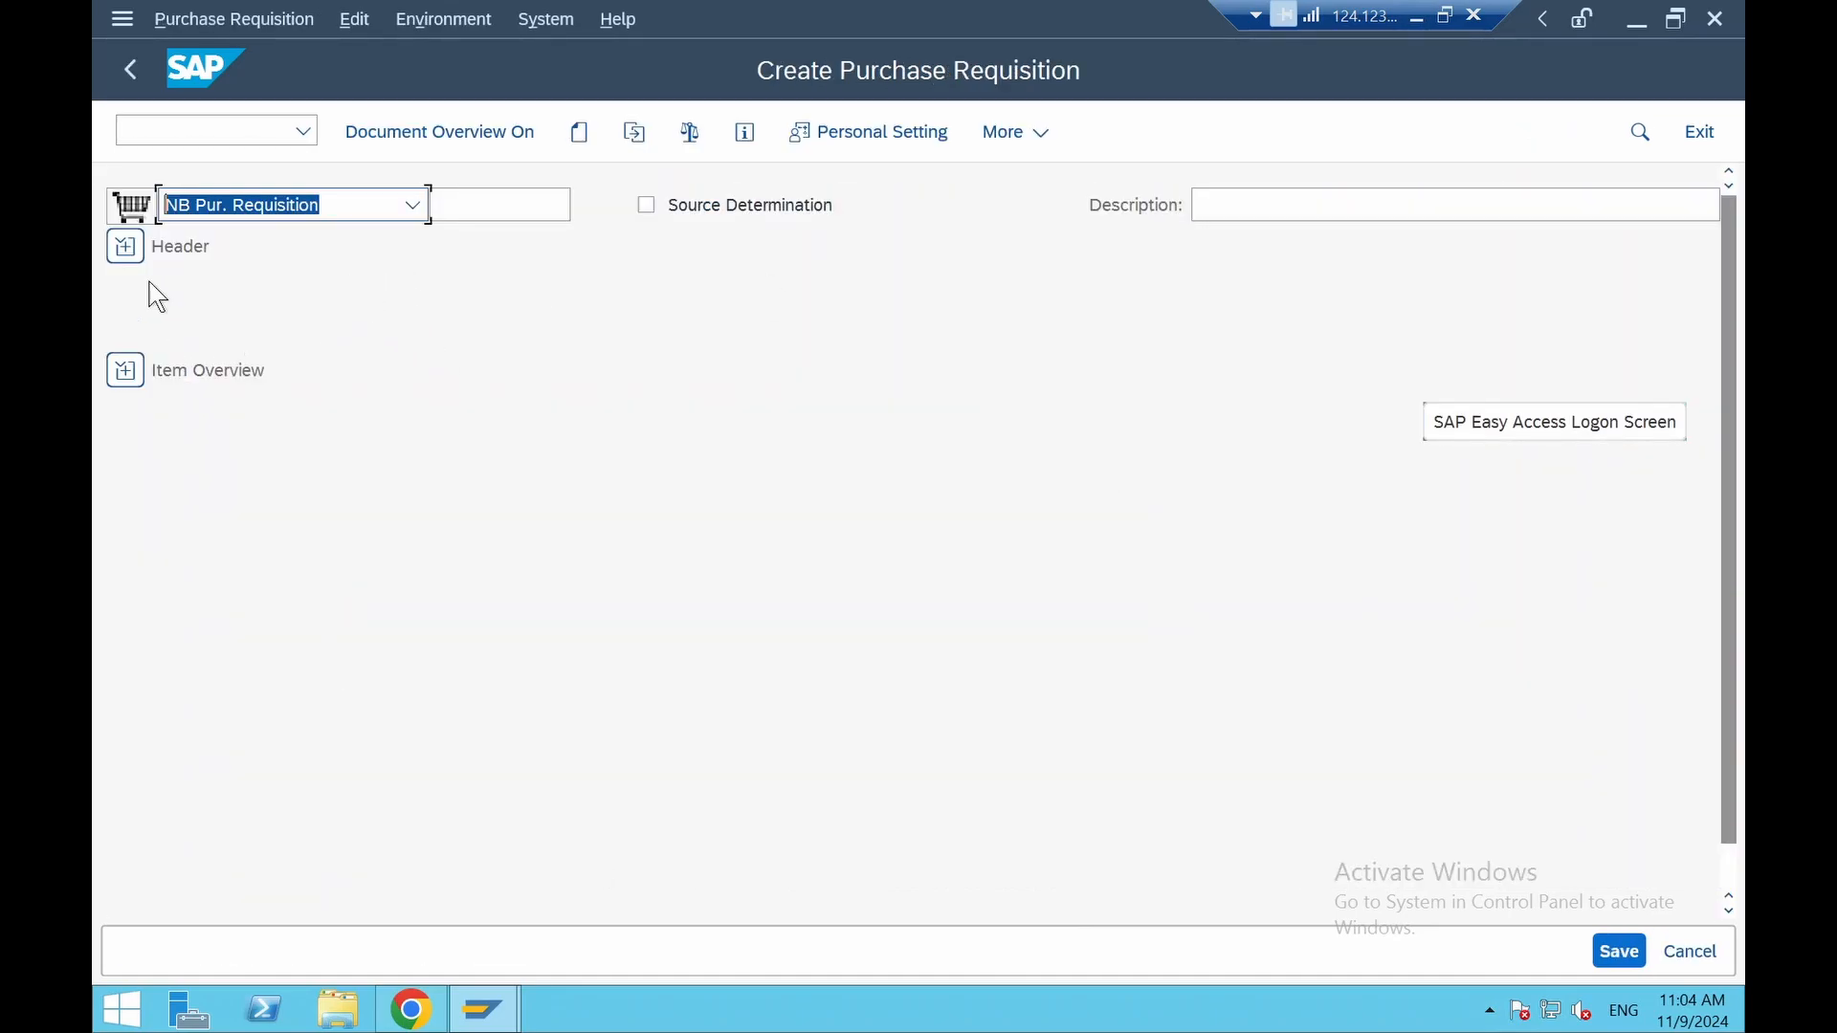
Expand the requisition header, set the description to PR1 and enter the header note "Request from Prod Dept."
{"action": "left_click", "coordinate": [125, 247]}
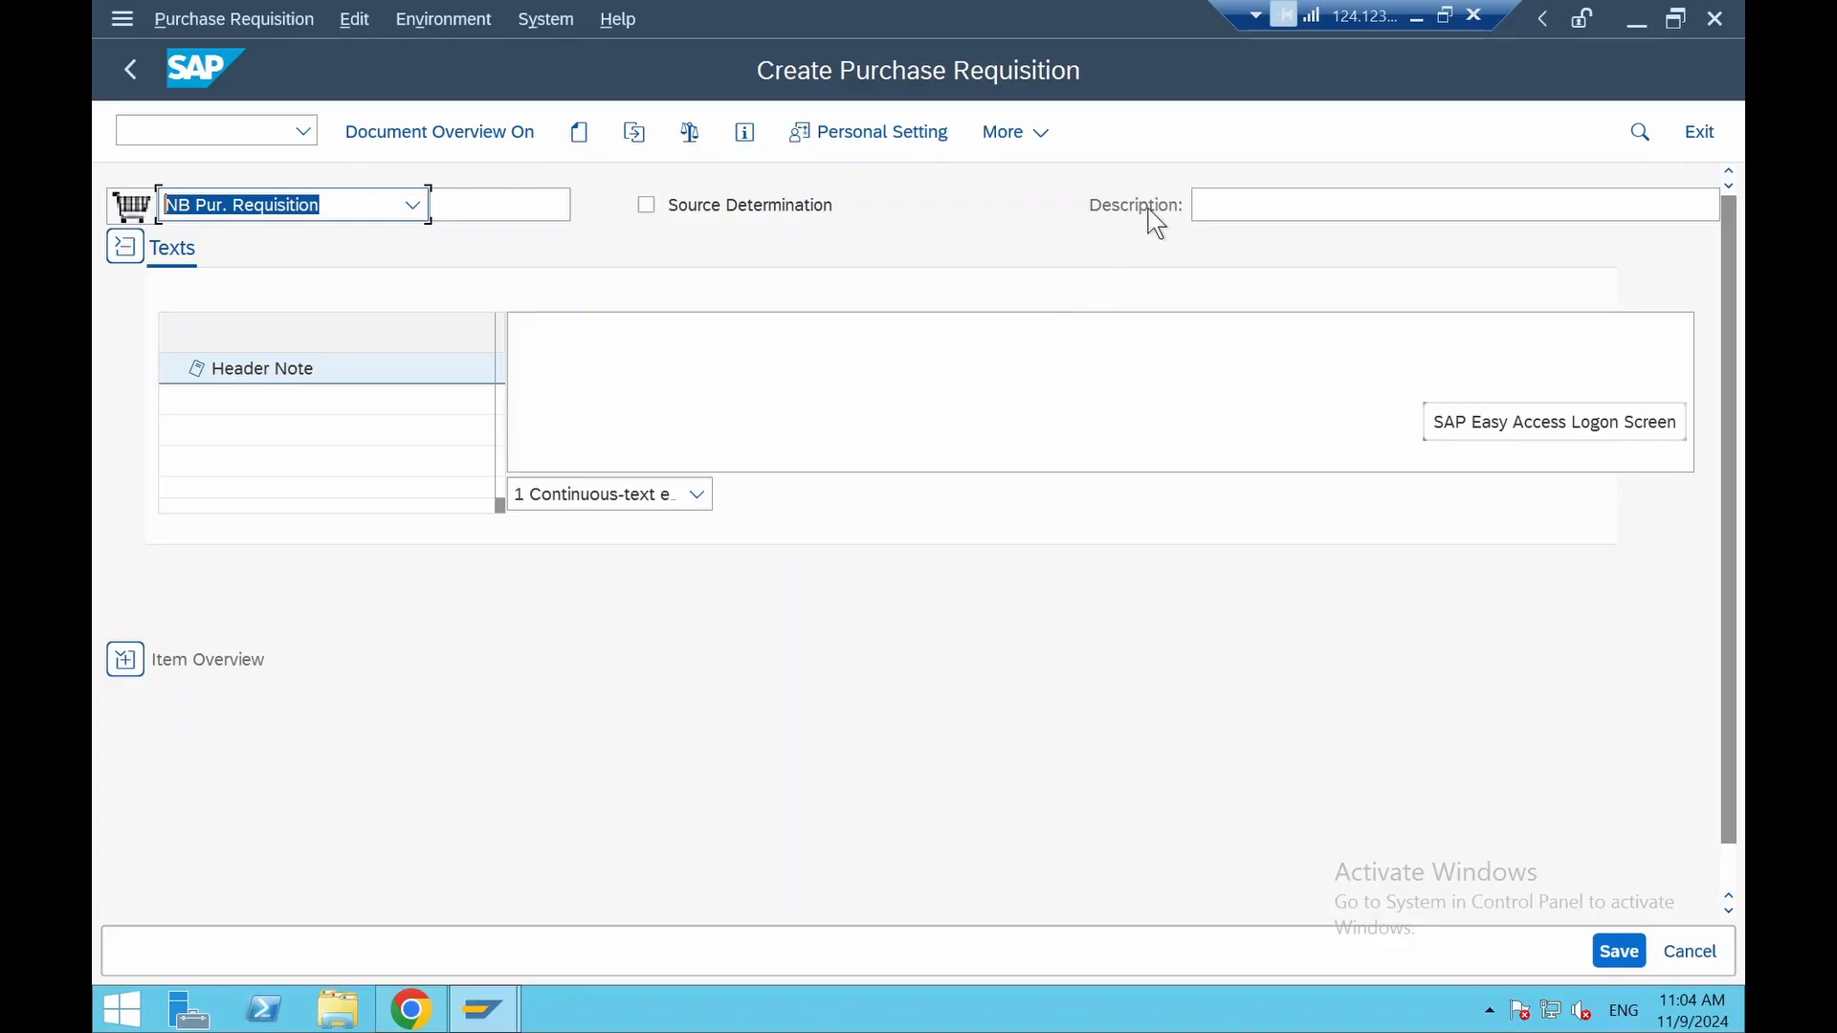
{"action": "left_click", "coordinate": [1215, 204]}
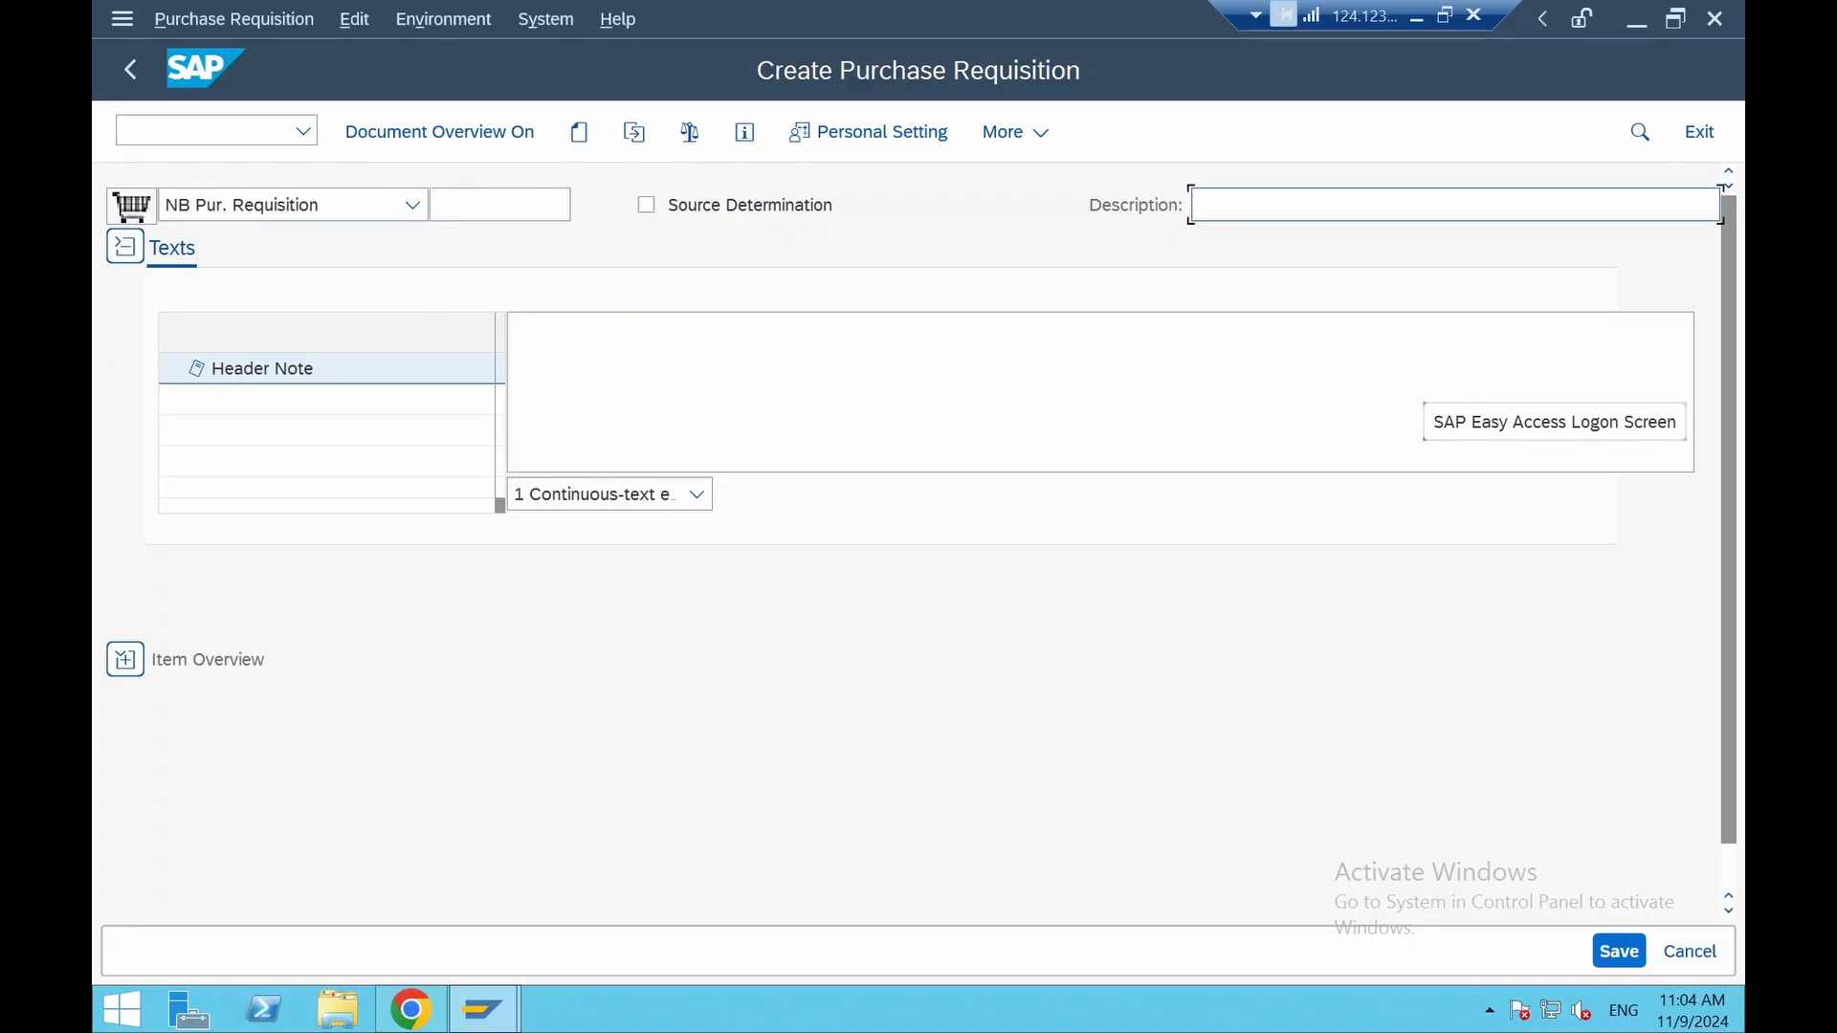
{"action": "type", "text": "PR1"}
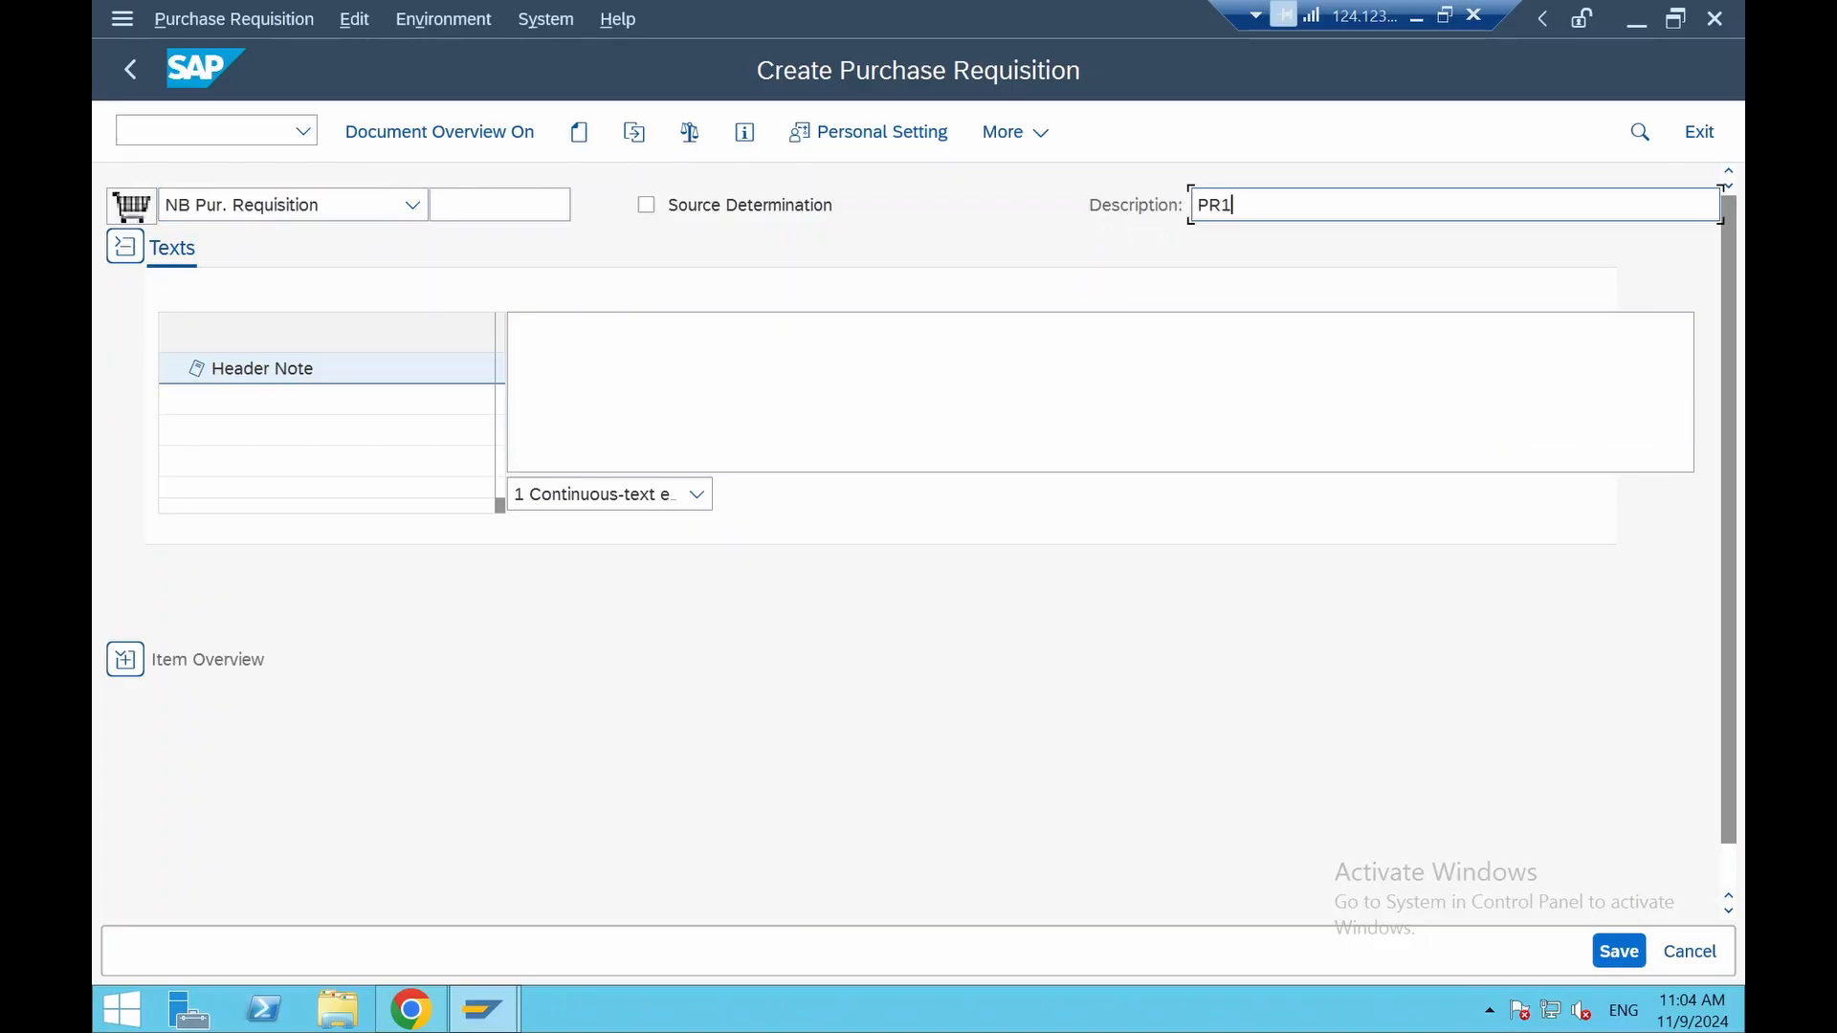
{"action": "left_click", "coordinate": [802, 346]}
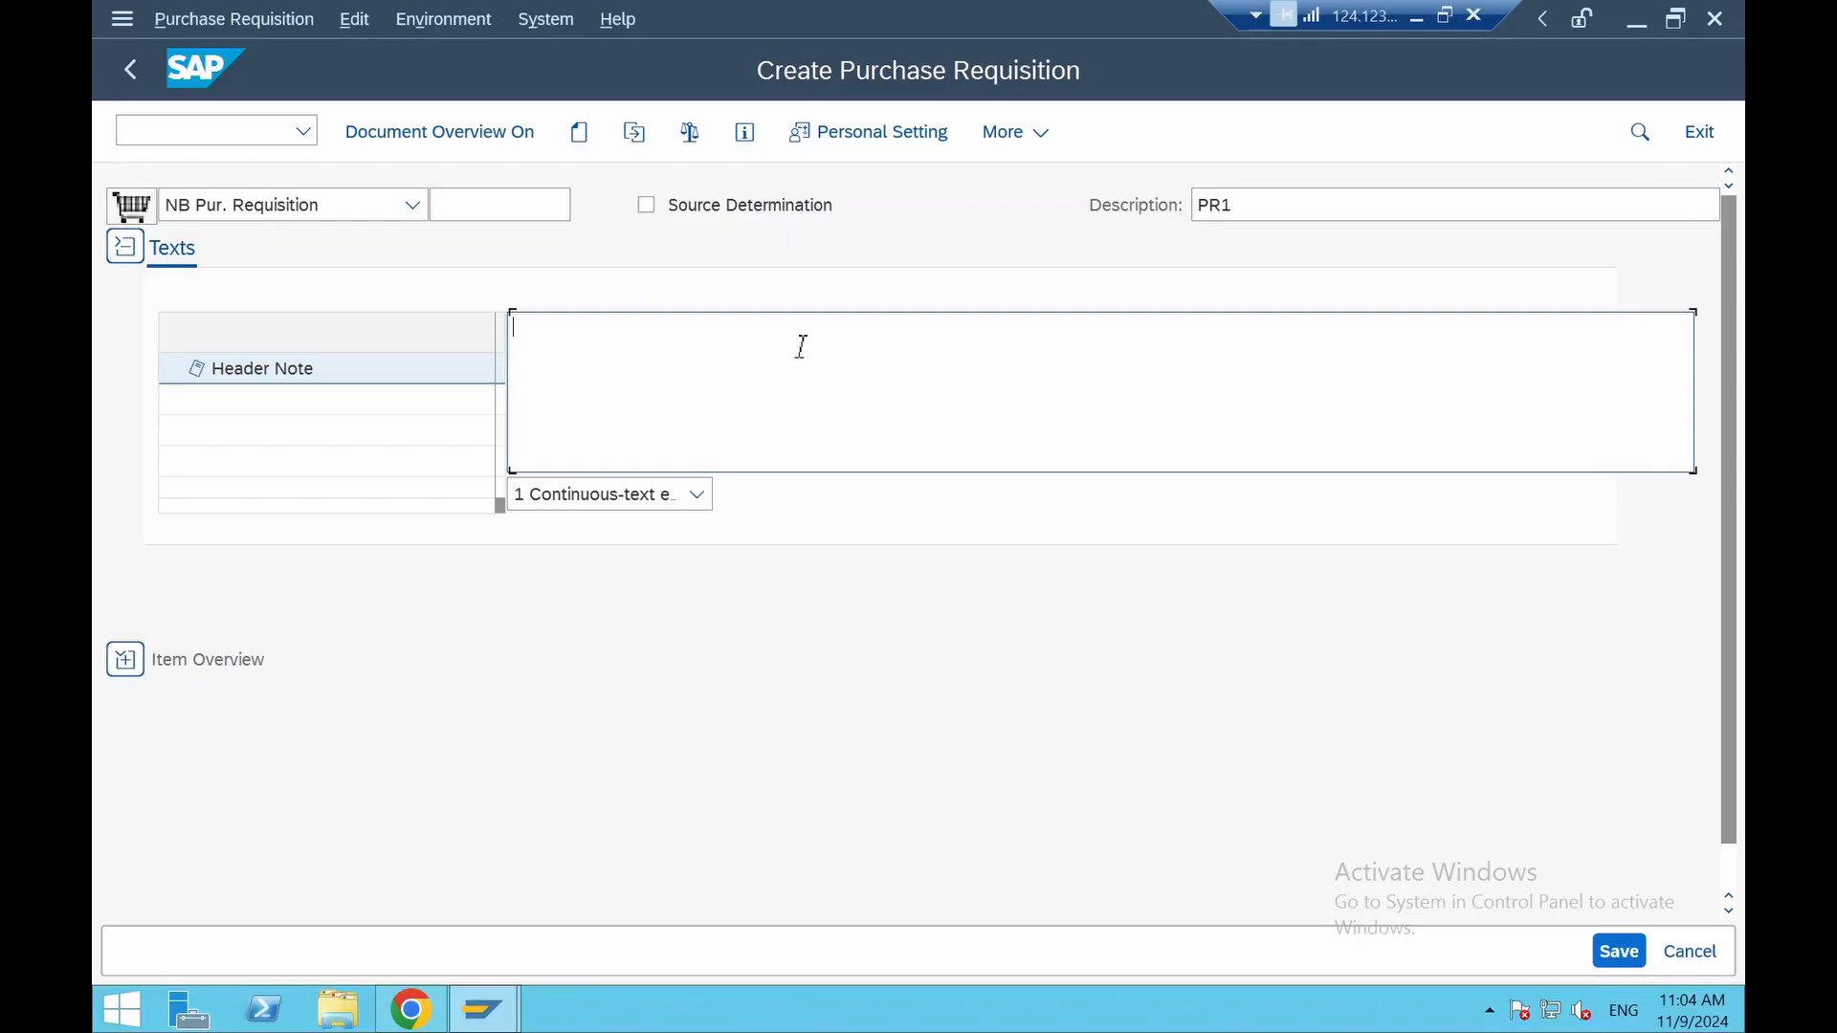
{"action": "type", "text": "Request from Prod Dept."}
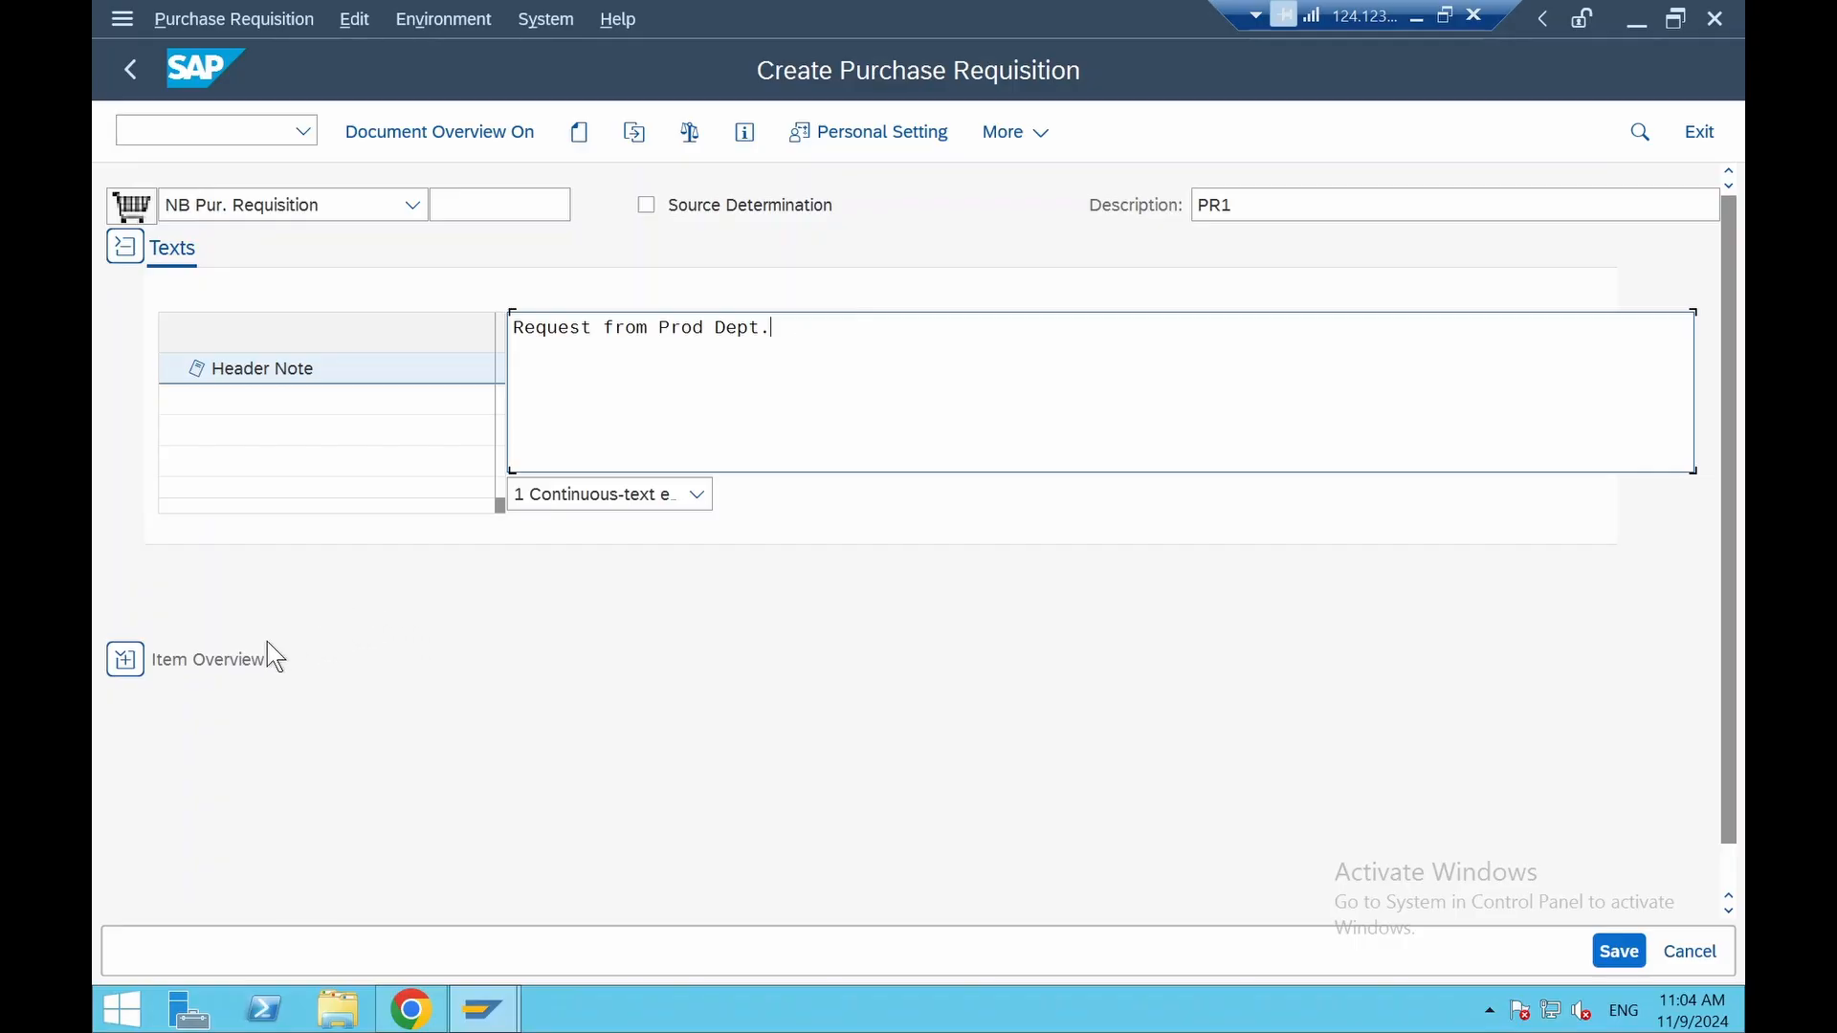
Expand the Item Overview and enter material TG11 with quantity 10 in the first item row
{"action": "left_click", "coordinate": [125, 664]}
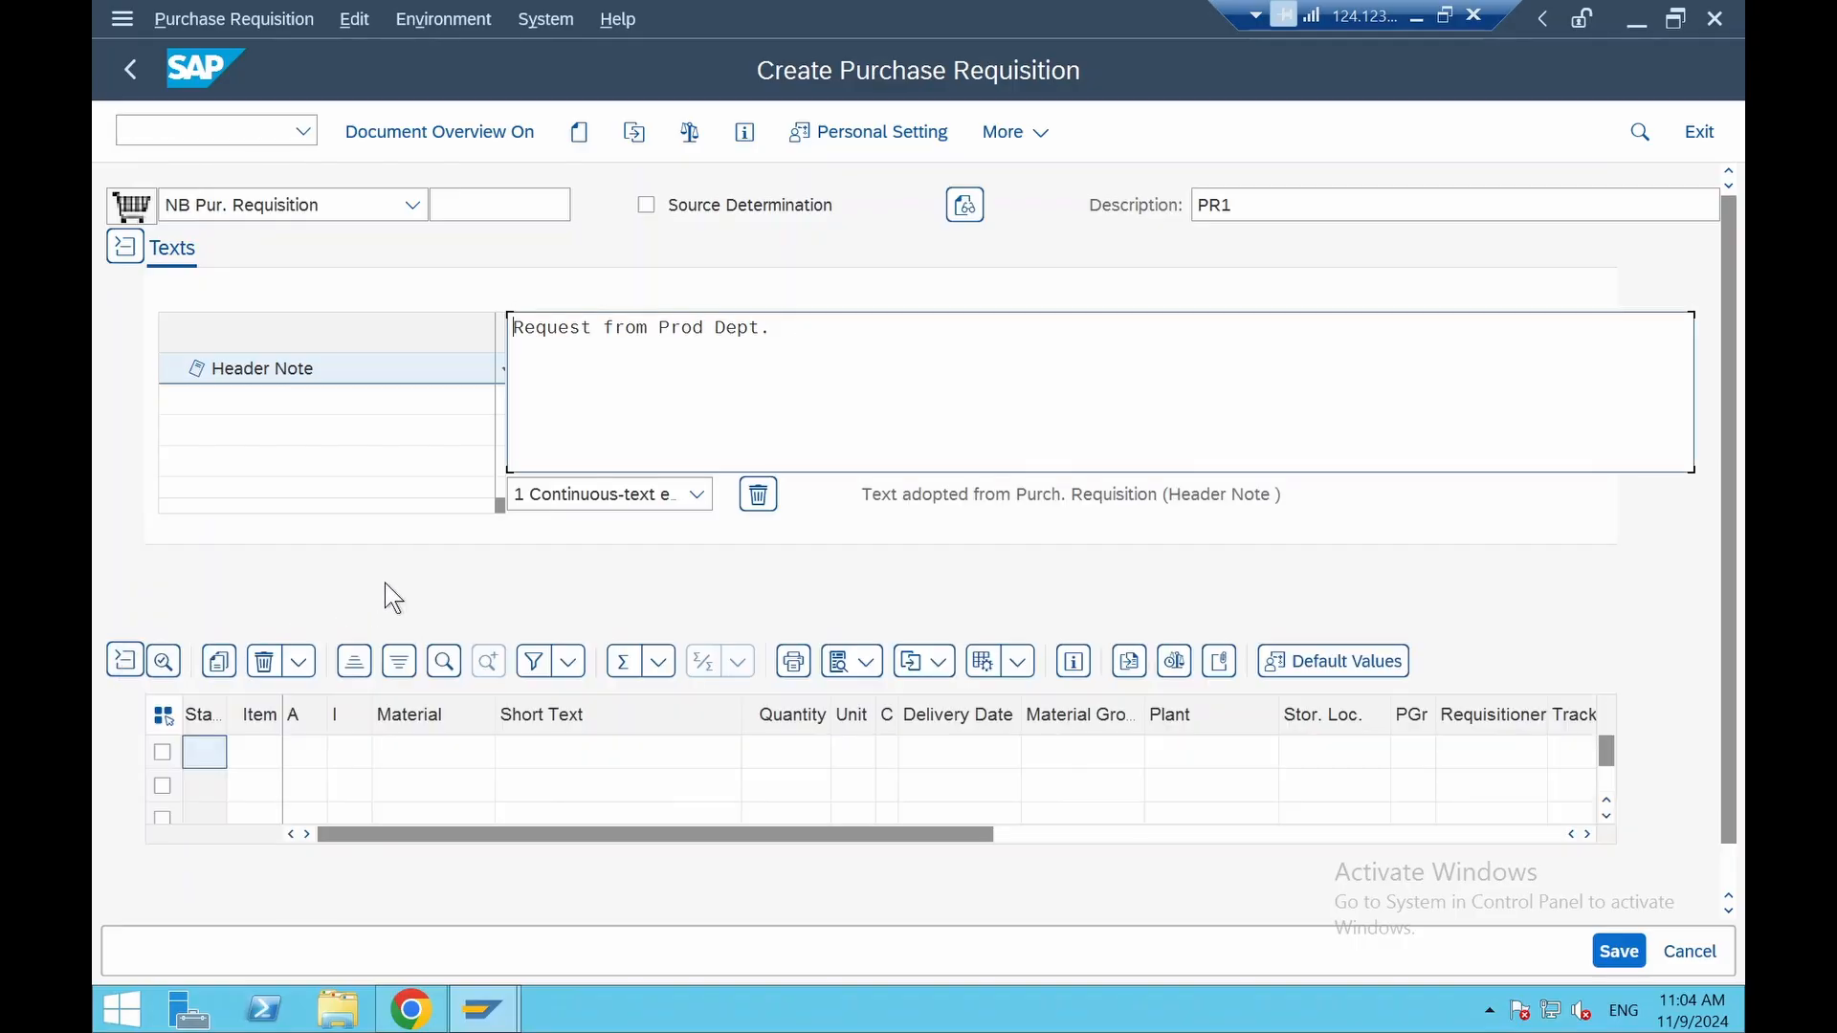
{"action": "left_click", "coordinate": [459, 765]}
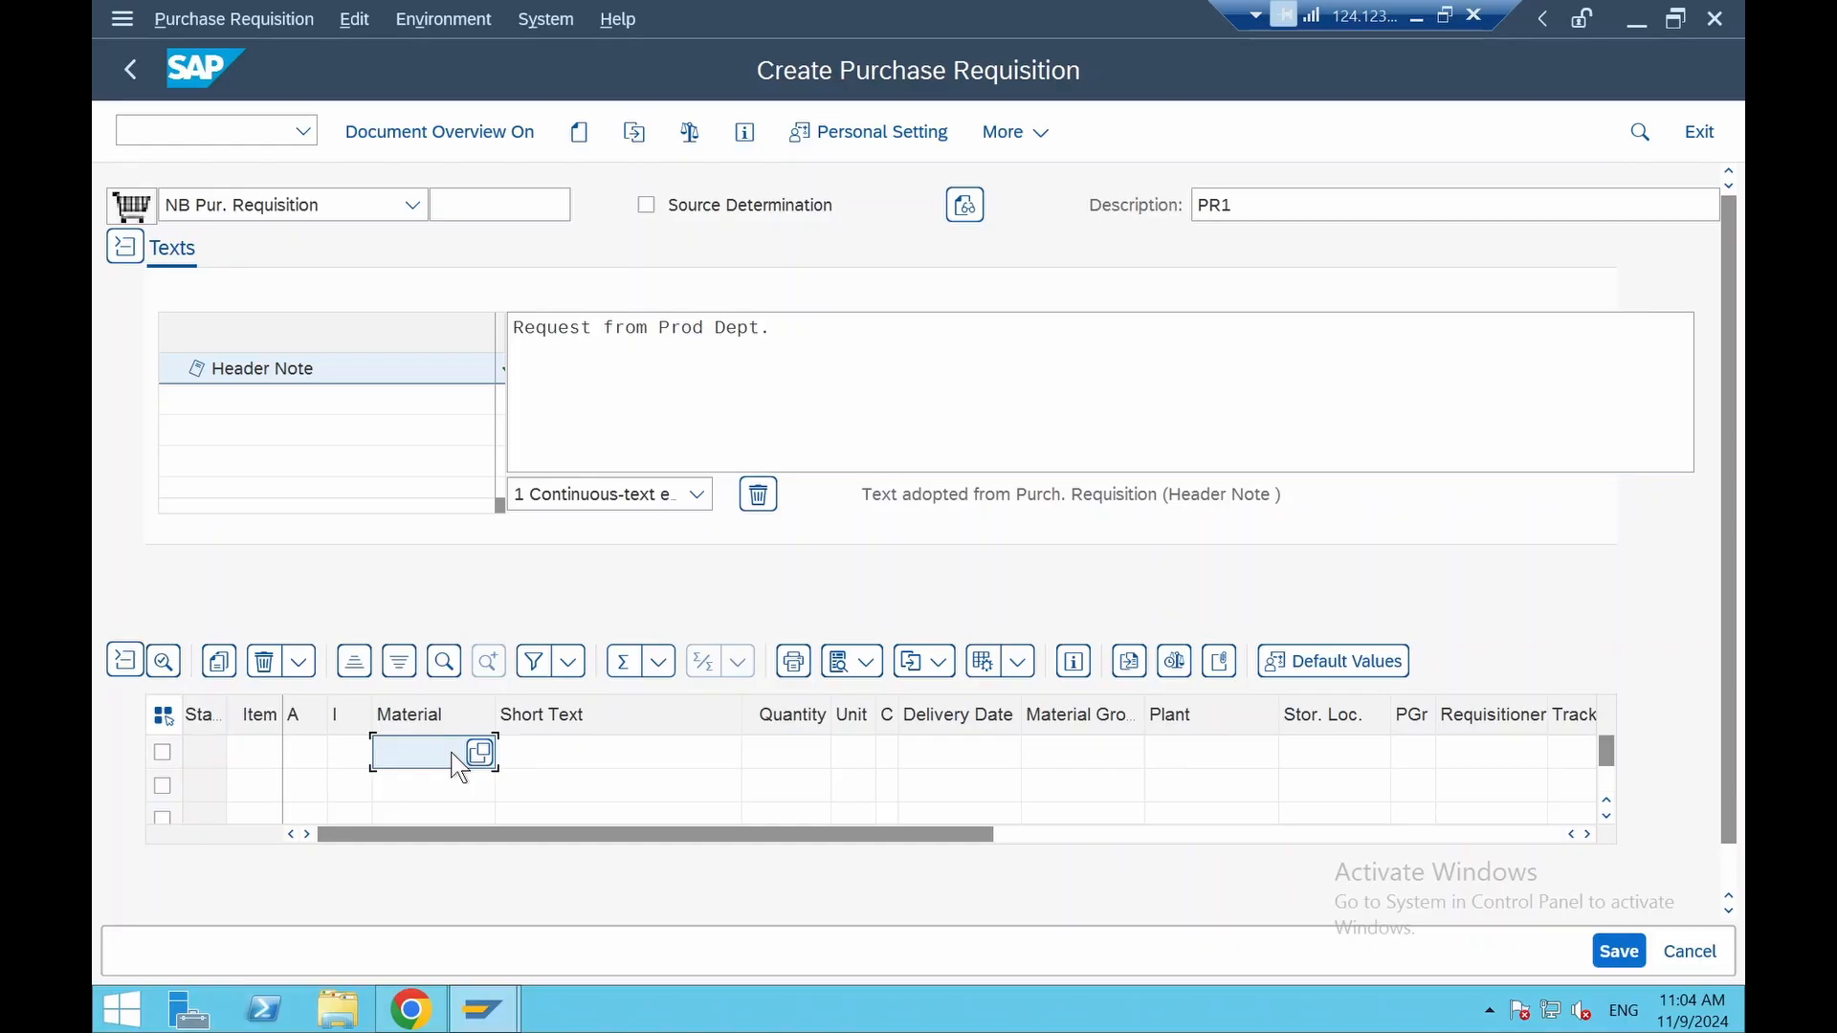
{"action": "type", "text": "TG11"}
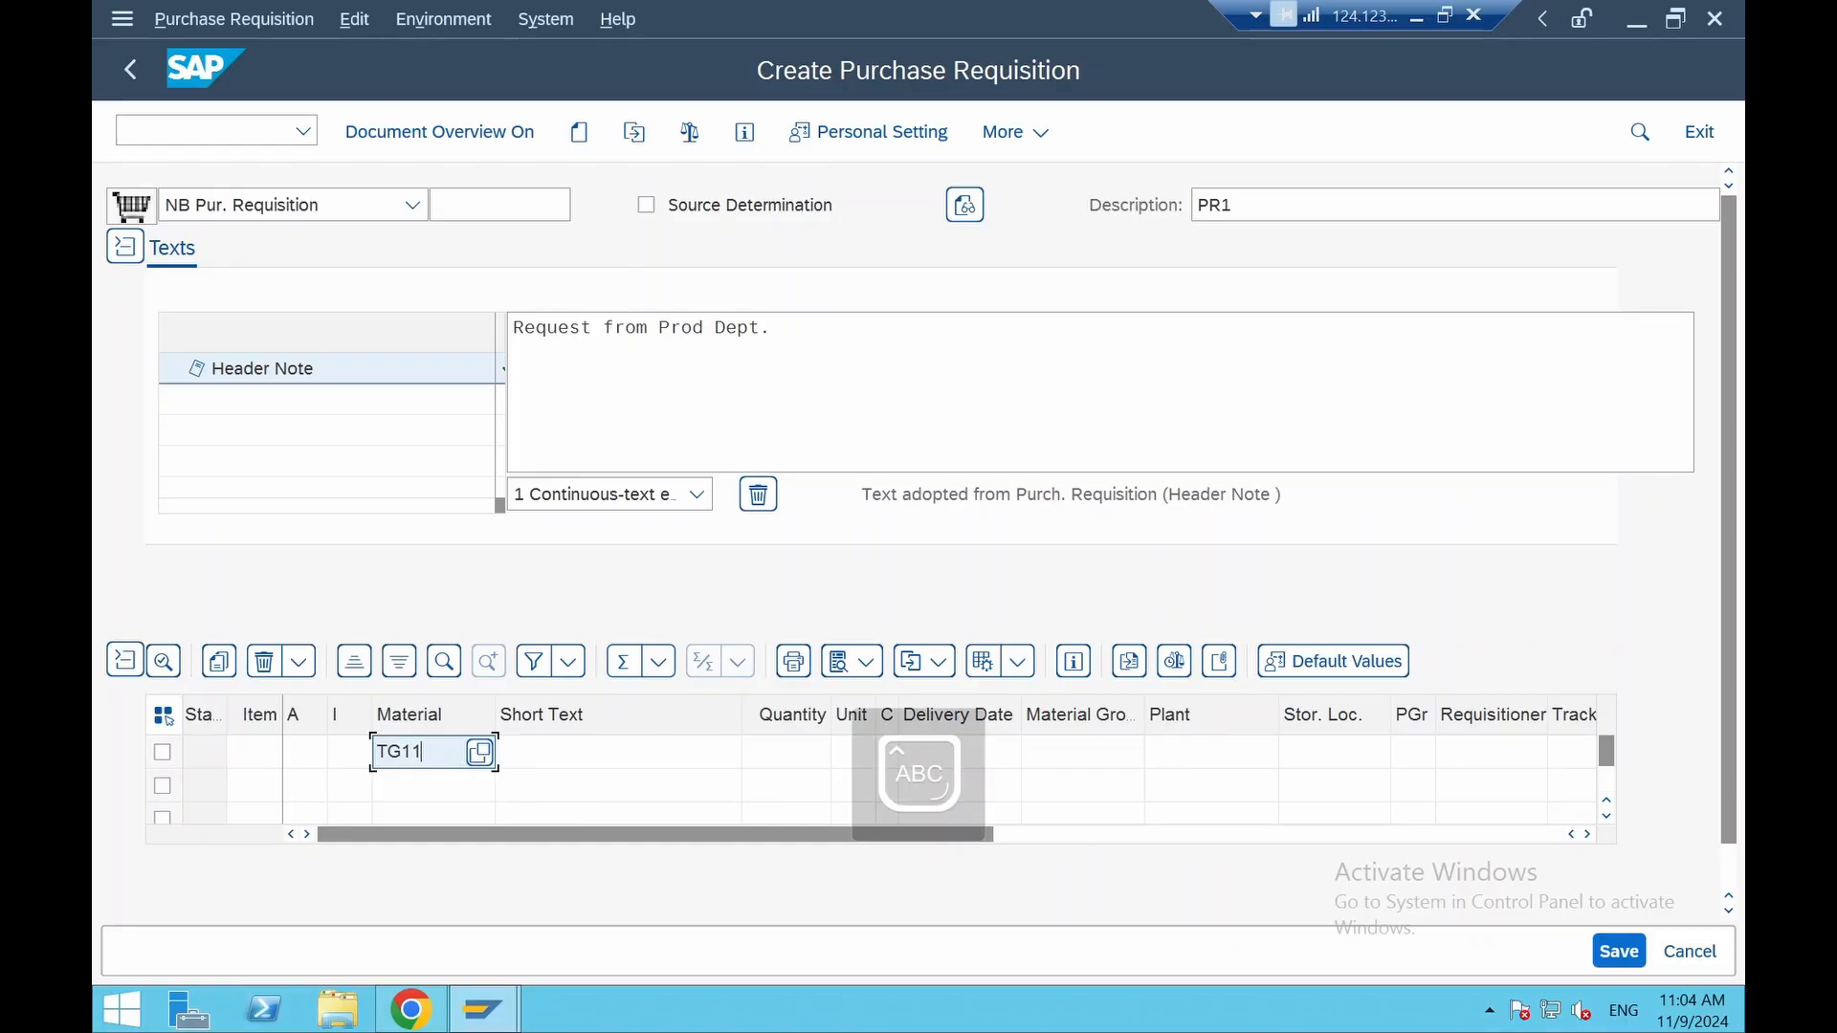
{"action": "key", "text": "Tab"}
{"action": "key", "text": "Tab"}
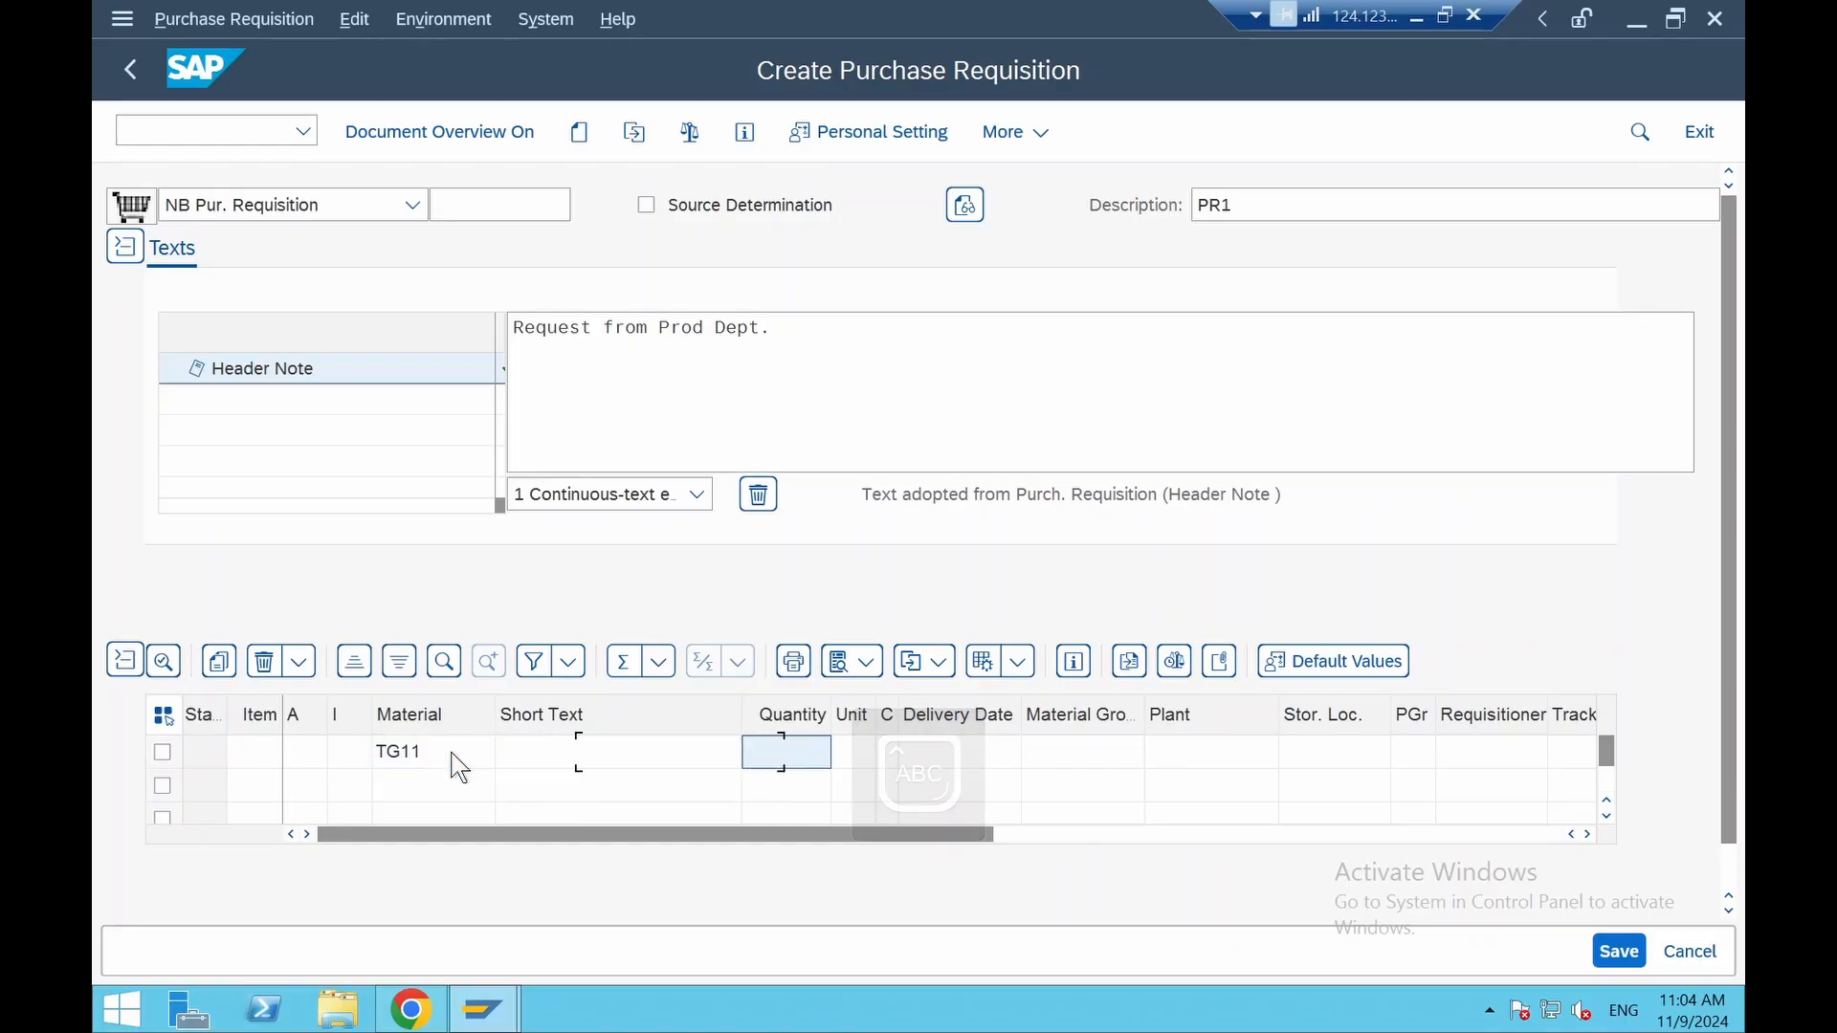
{"action": "type", "text": "10"}
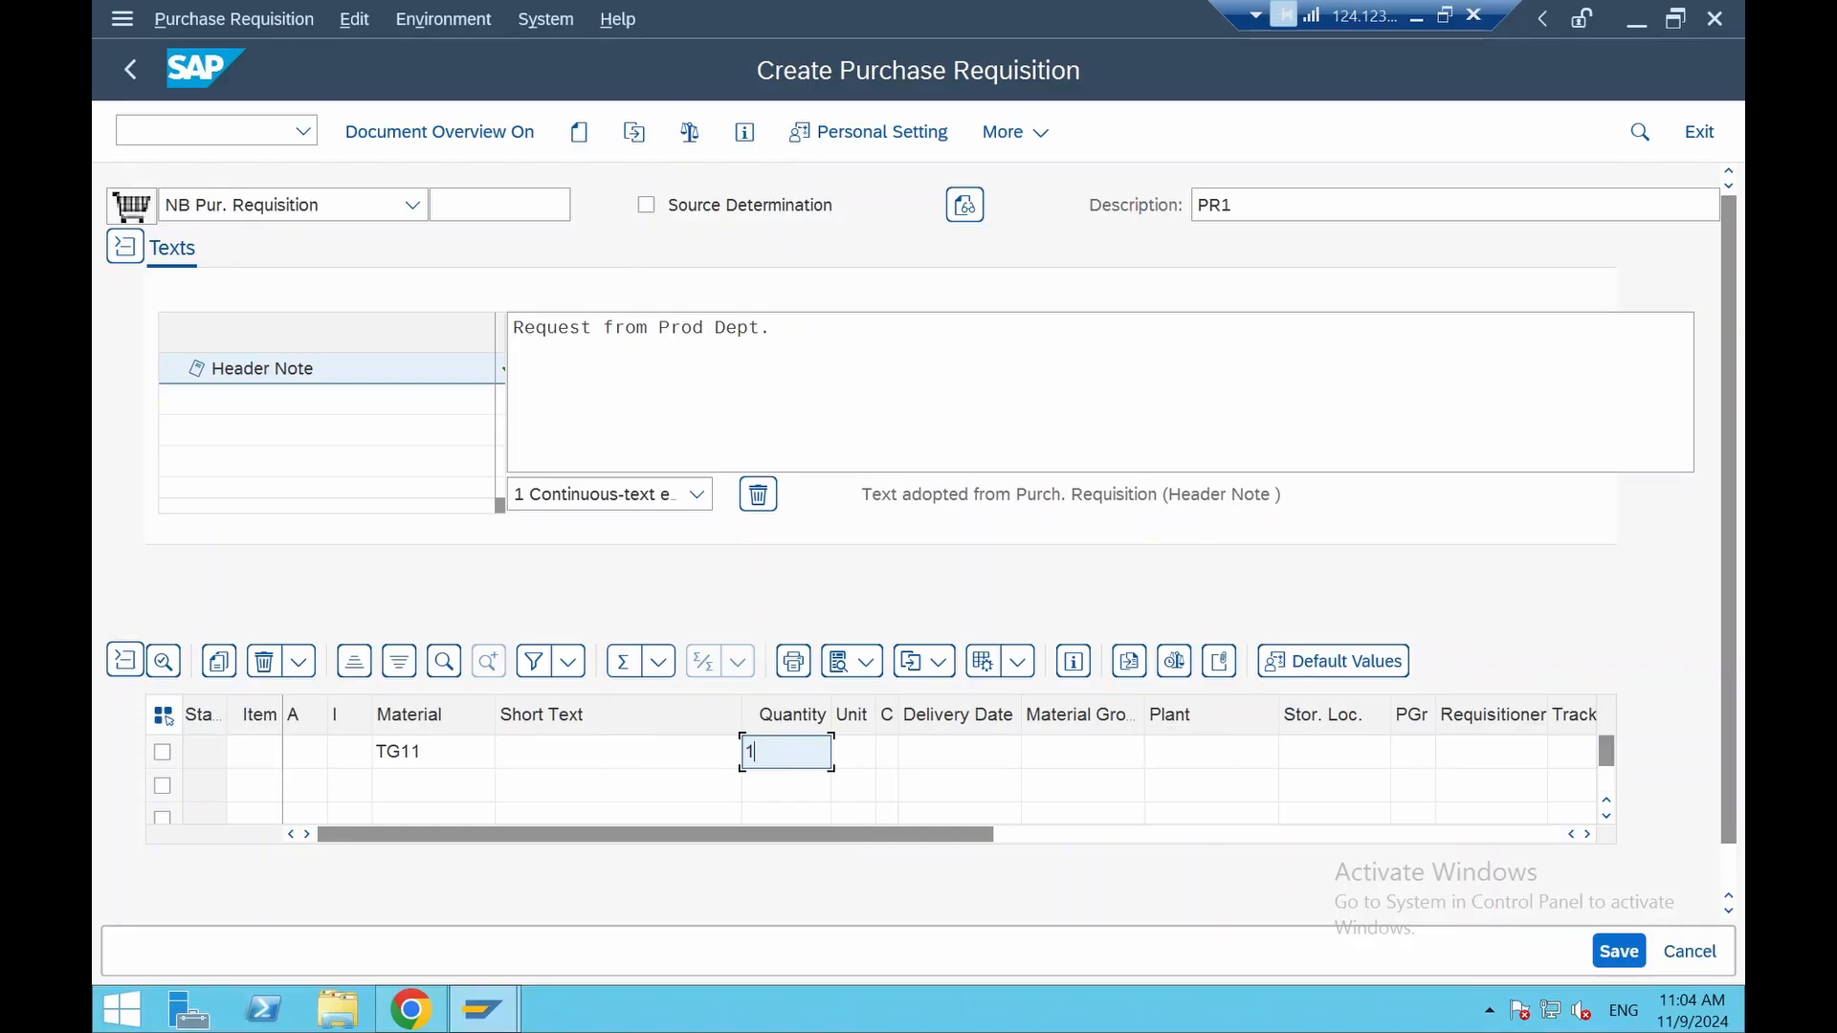
Set the TG11 item's delivery date to 20.11.2024 from the calendar
{"action": "key", "text": "Tab"}
{"action": "key", "text": "Tab"}
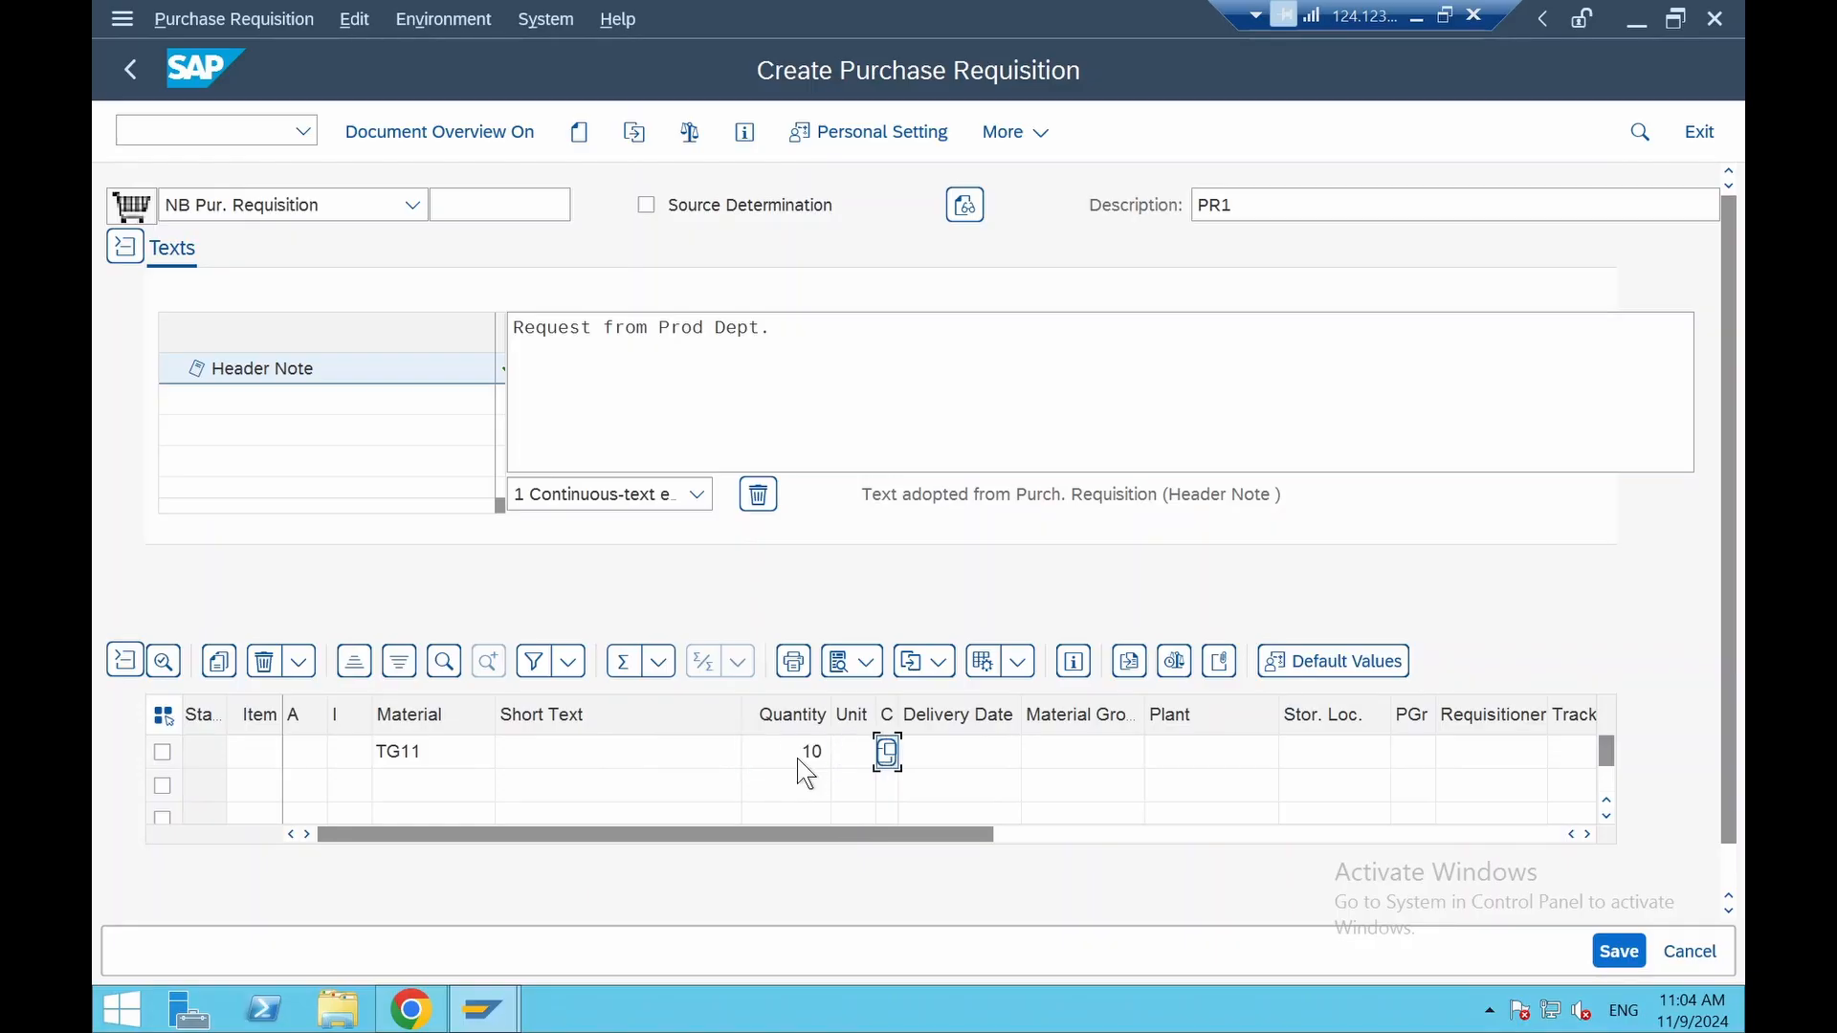
{"action": "key", "text": "Tab"}
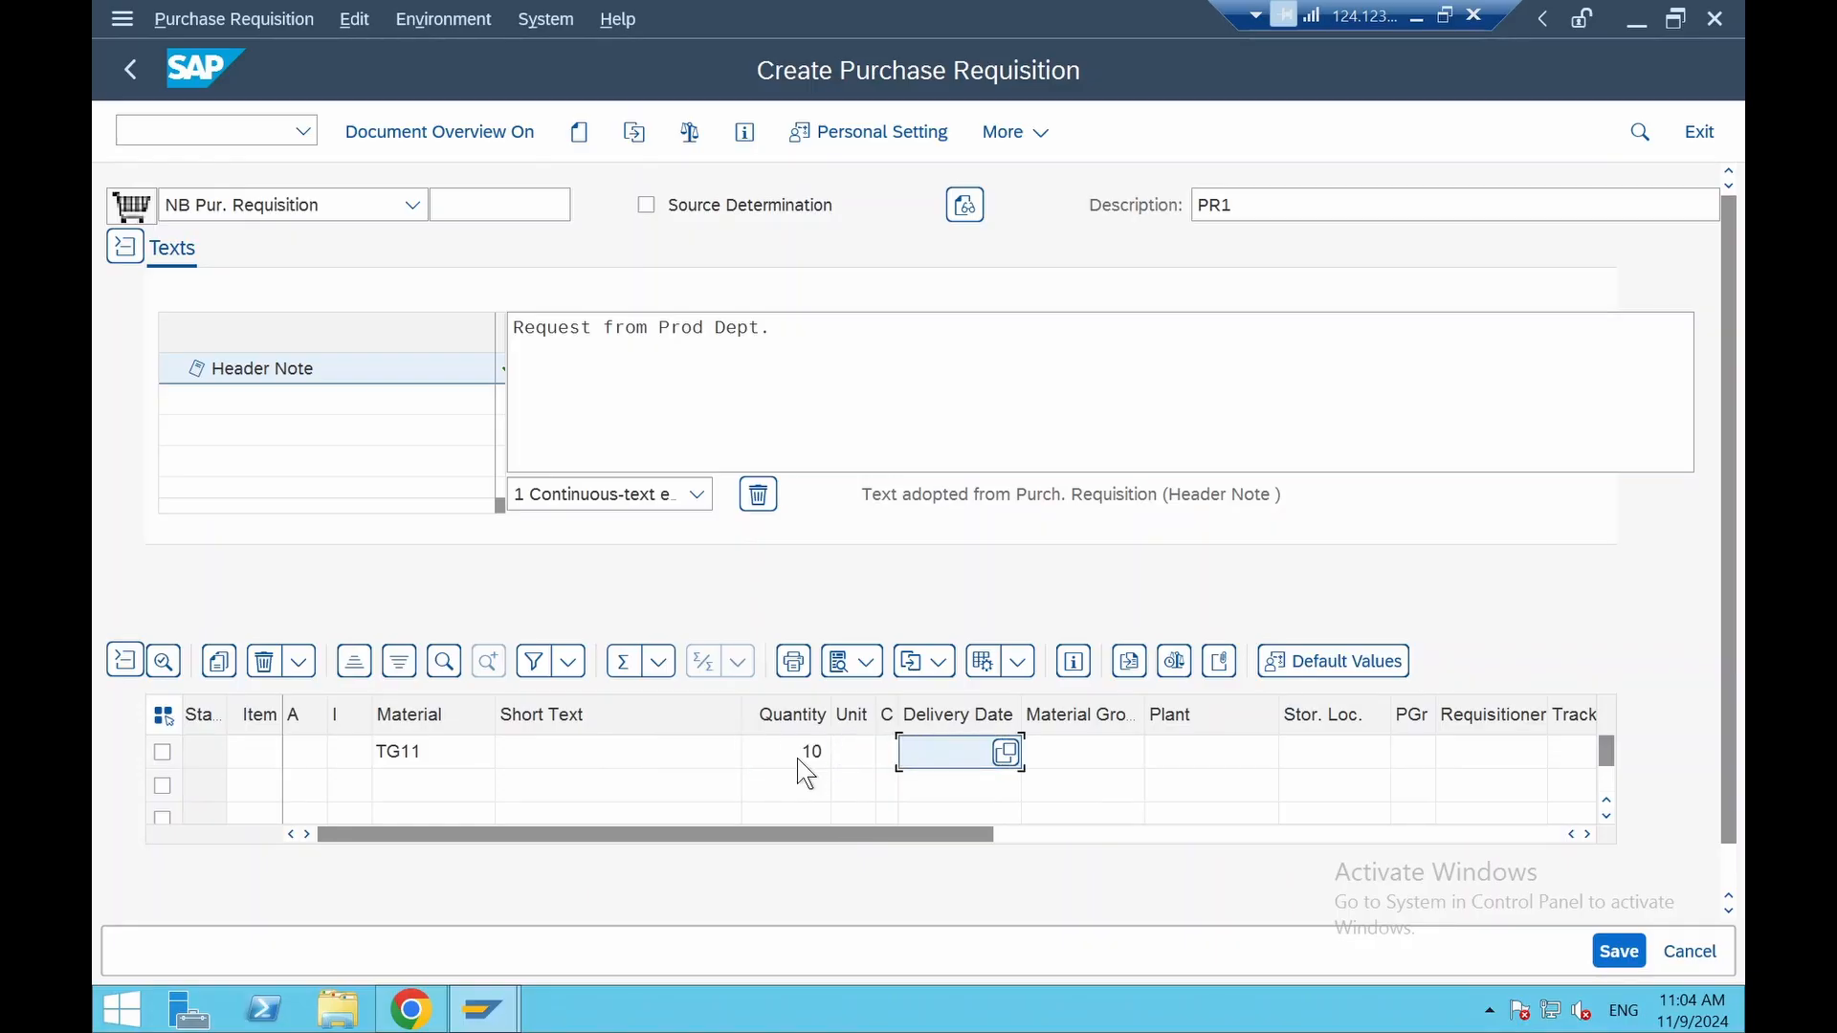
{"action": "left_click", "coordinate": [1002, 752]}
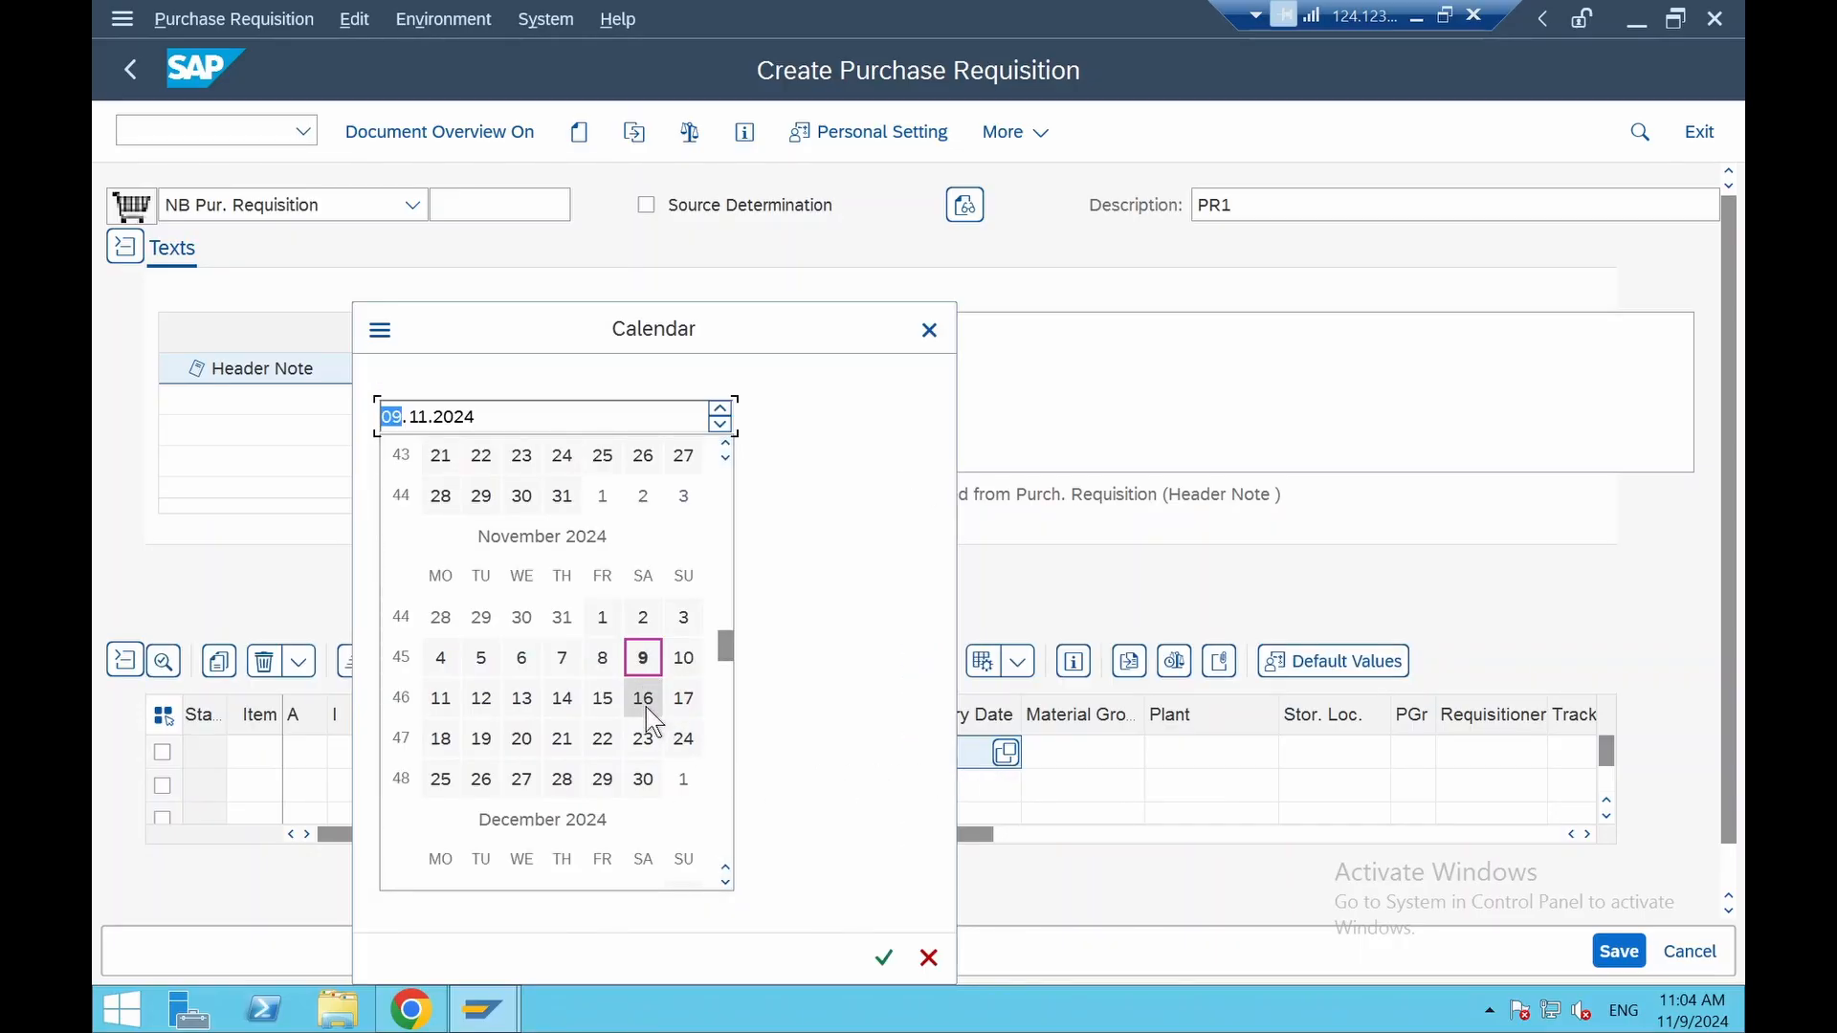
{"action": "double_click", "coordinate": [522, 738]}
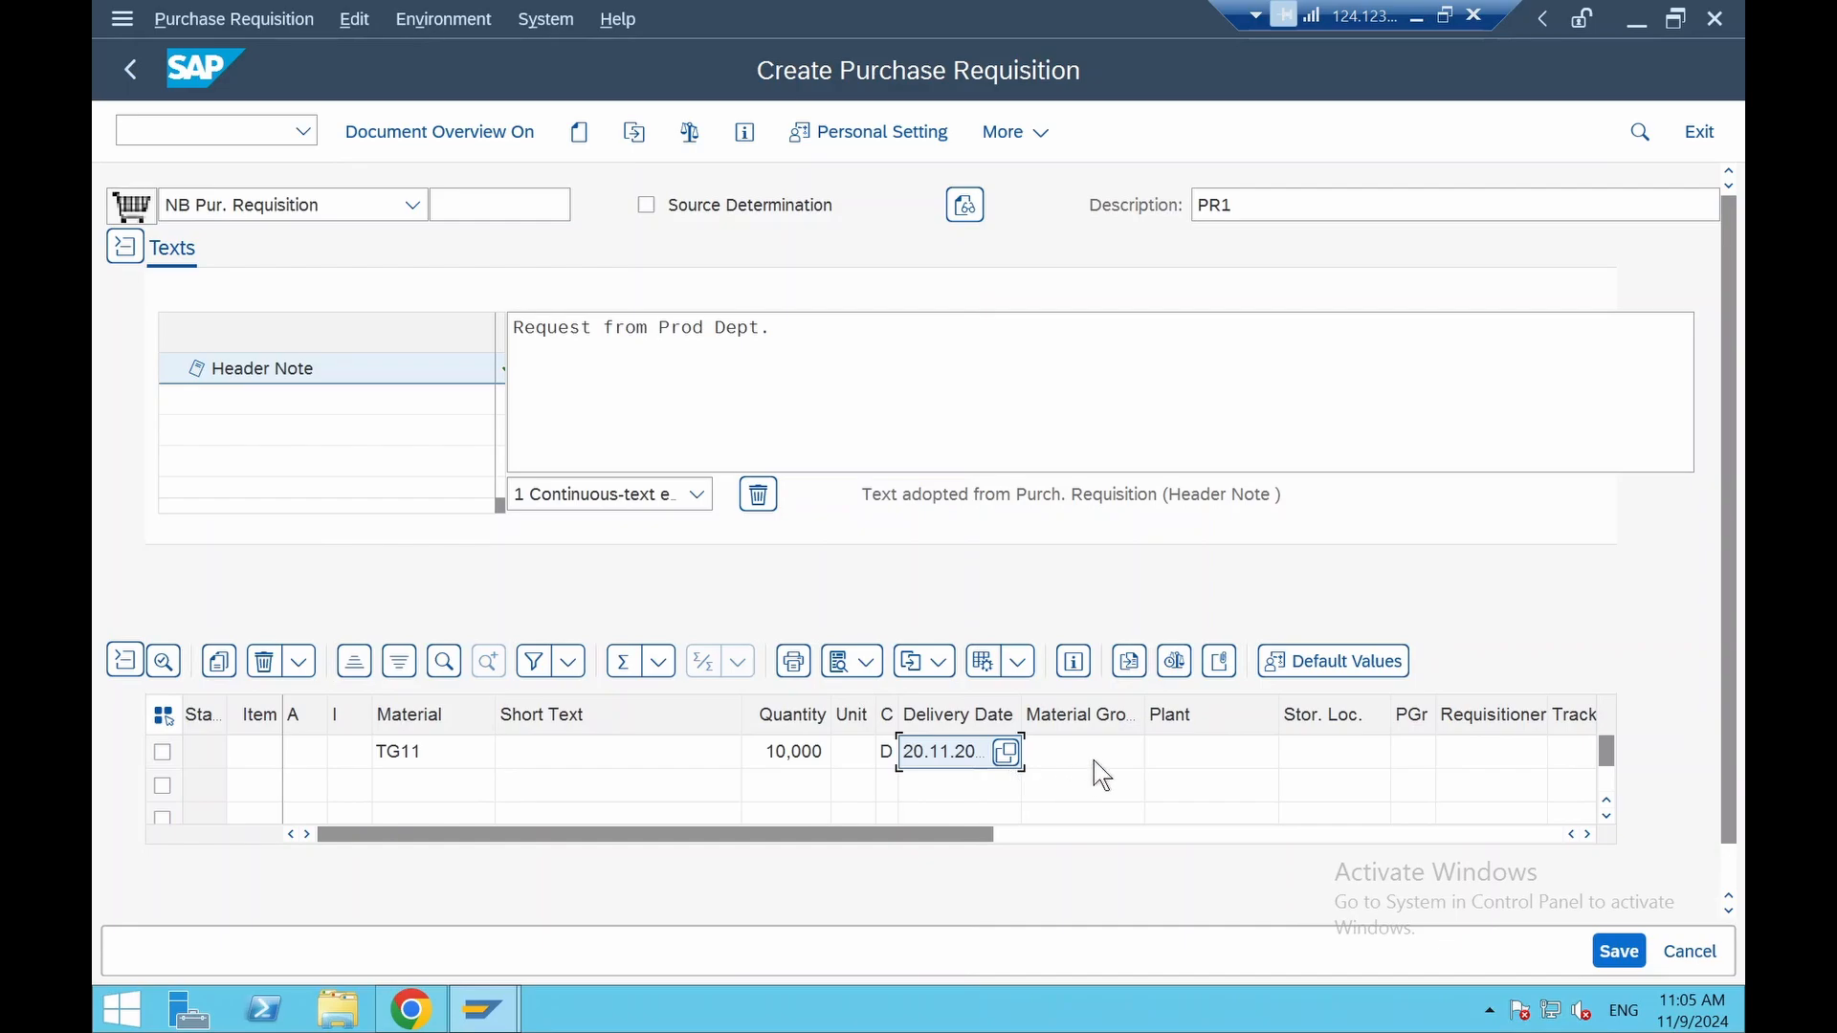
Set the TG11 item's plant to 1710 and purchasing group to 001, and confirm the item entry
{"action": "left_click", "coordinate": [1209, 768]}
{"action": "type", "text": "1710"}
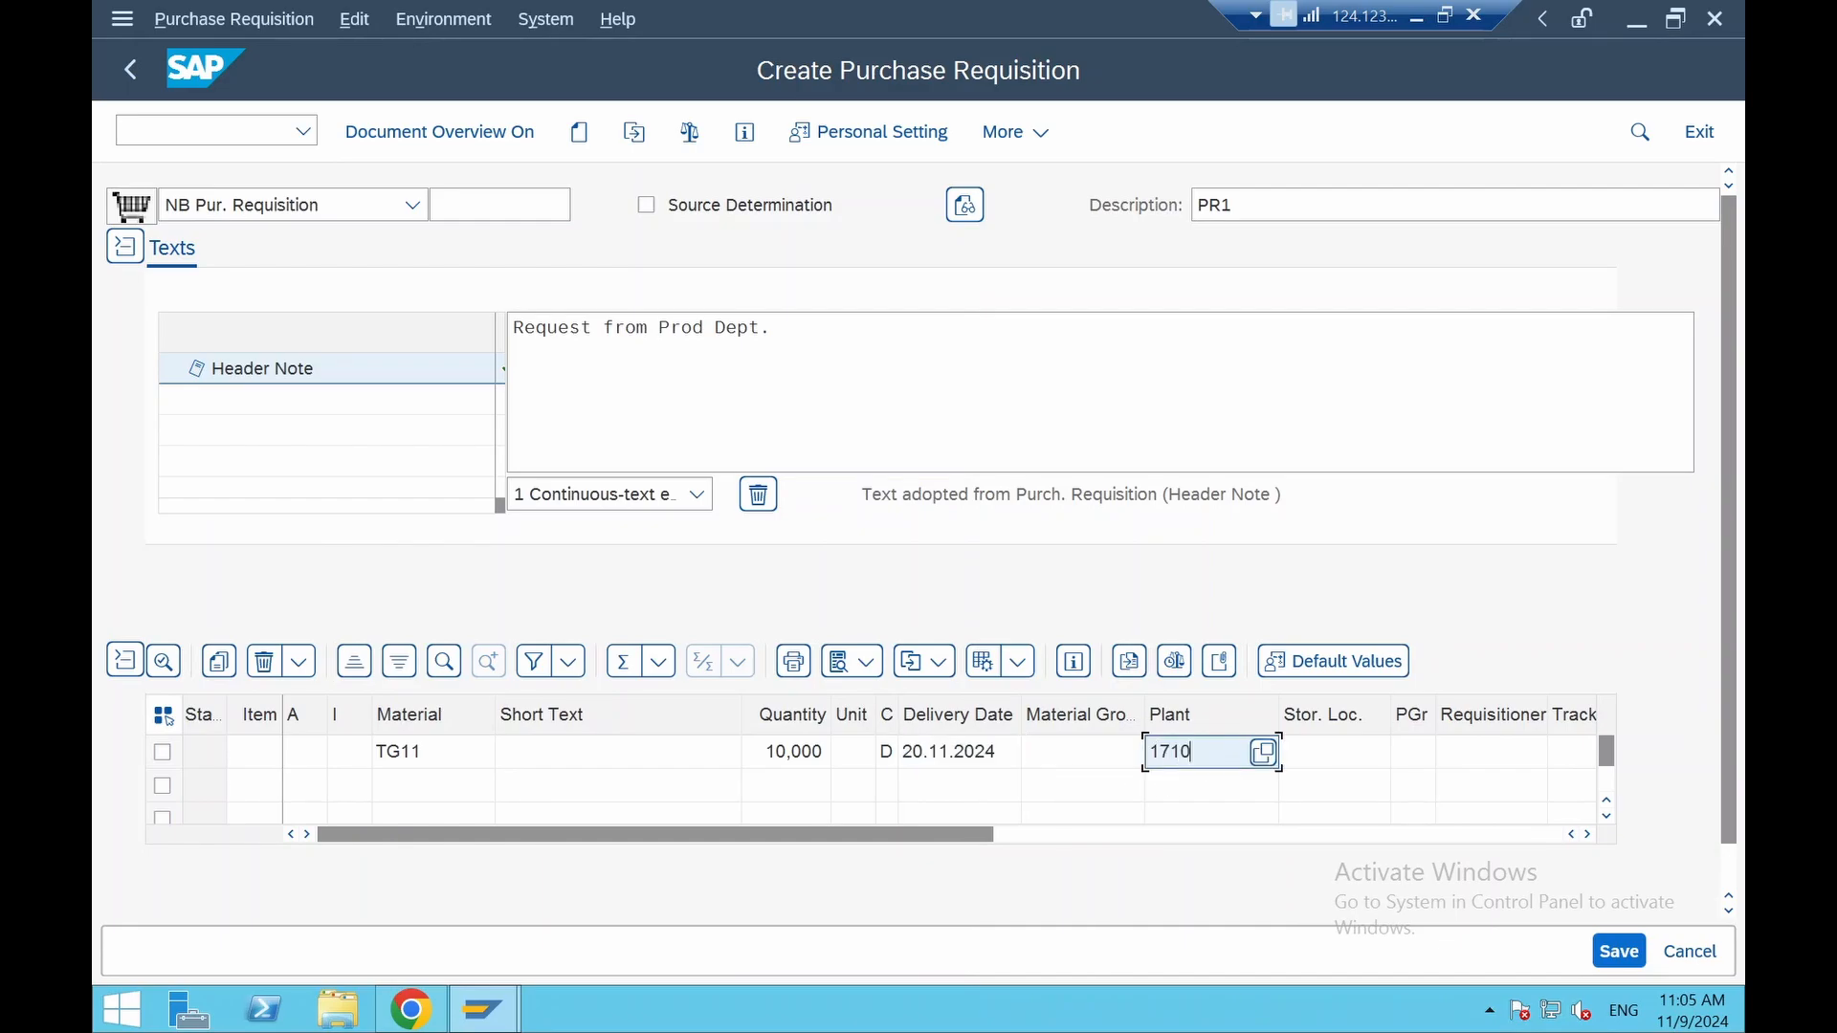
{"action": "key", "text": "Tab"}
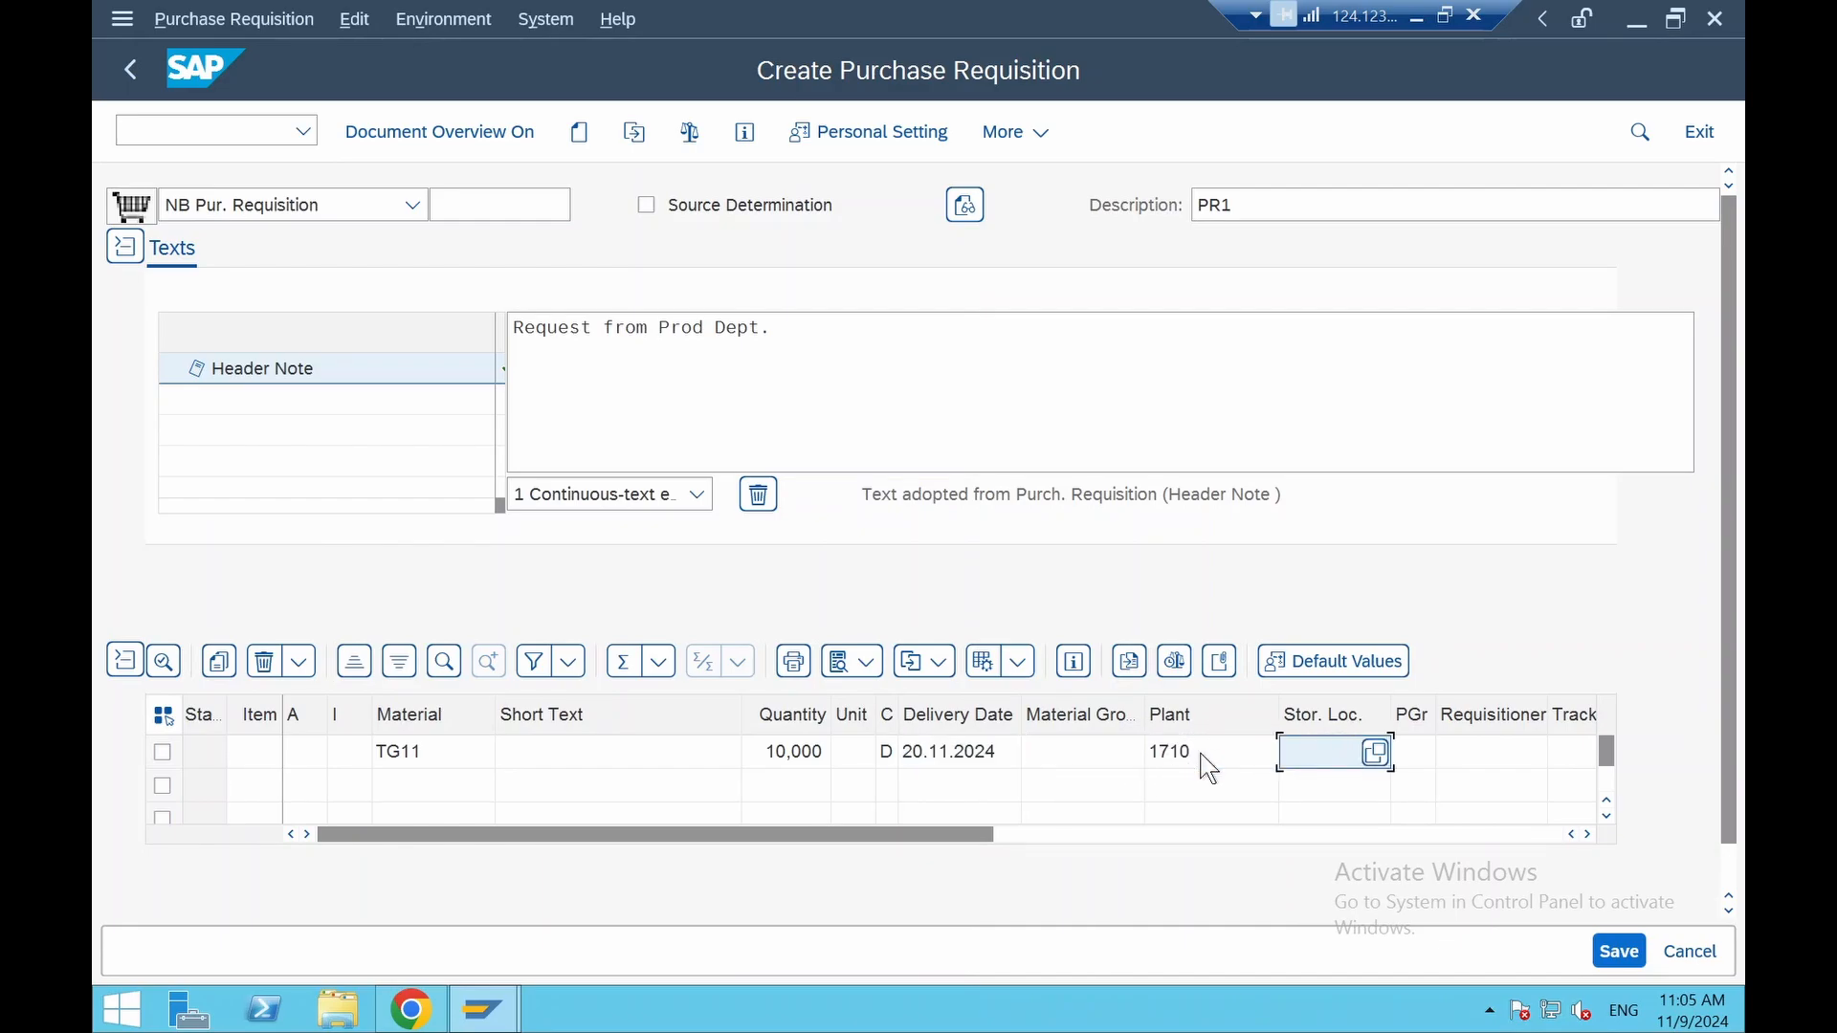
{"action": "key", "text": "Tab"}
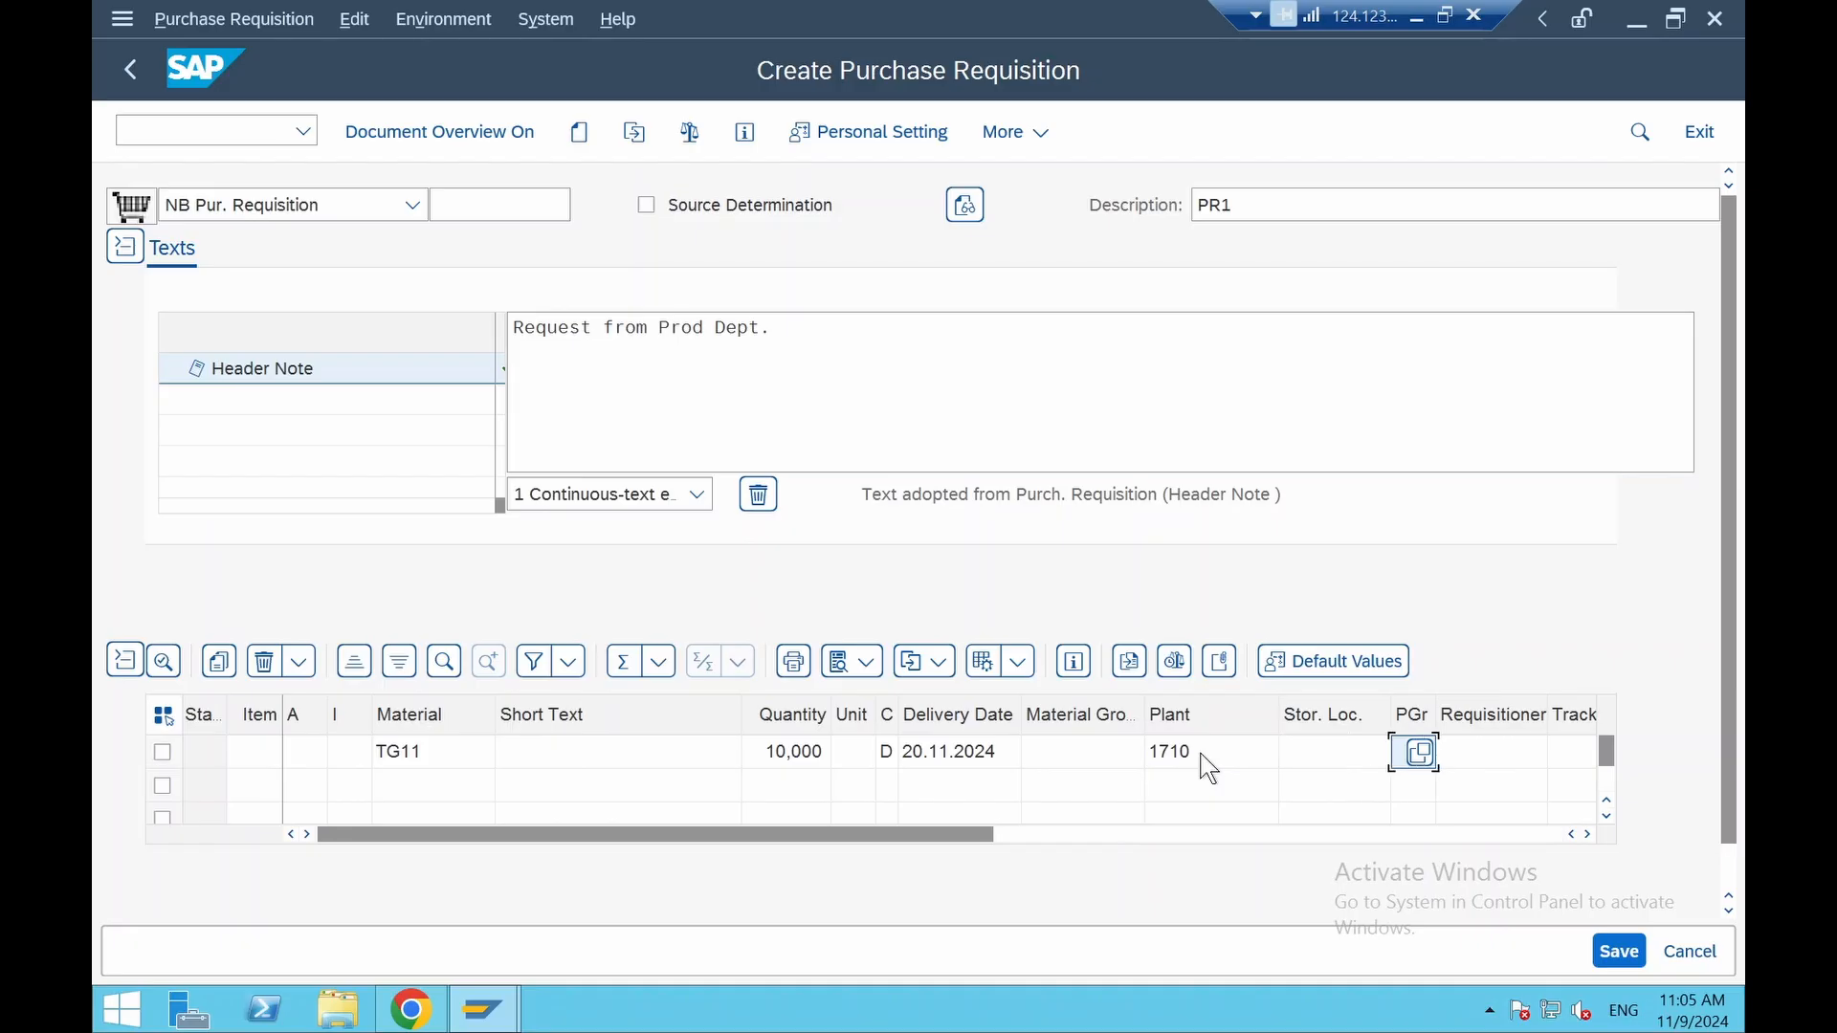
{"action": "left_click", "coordinate": [1417, 756]}
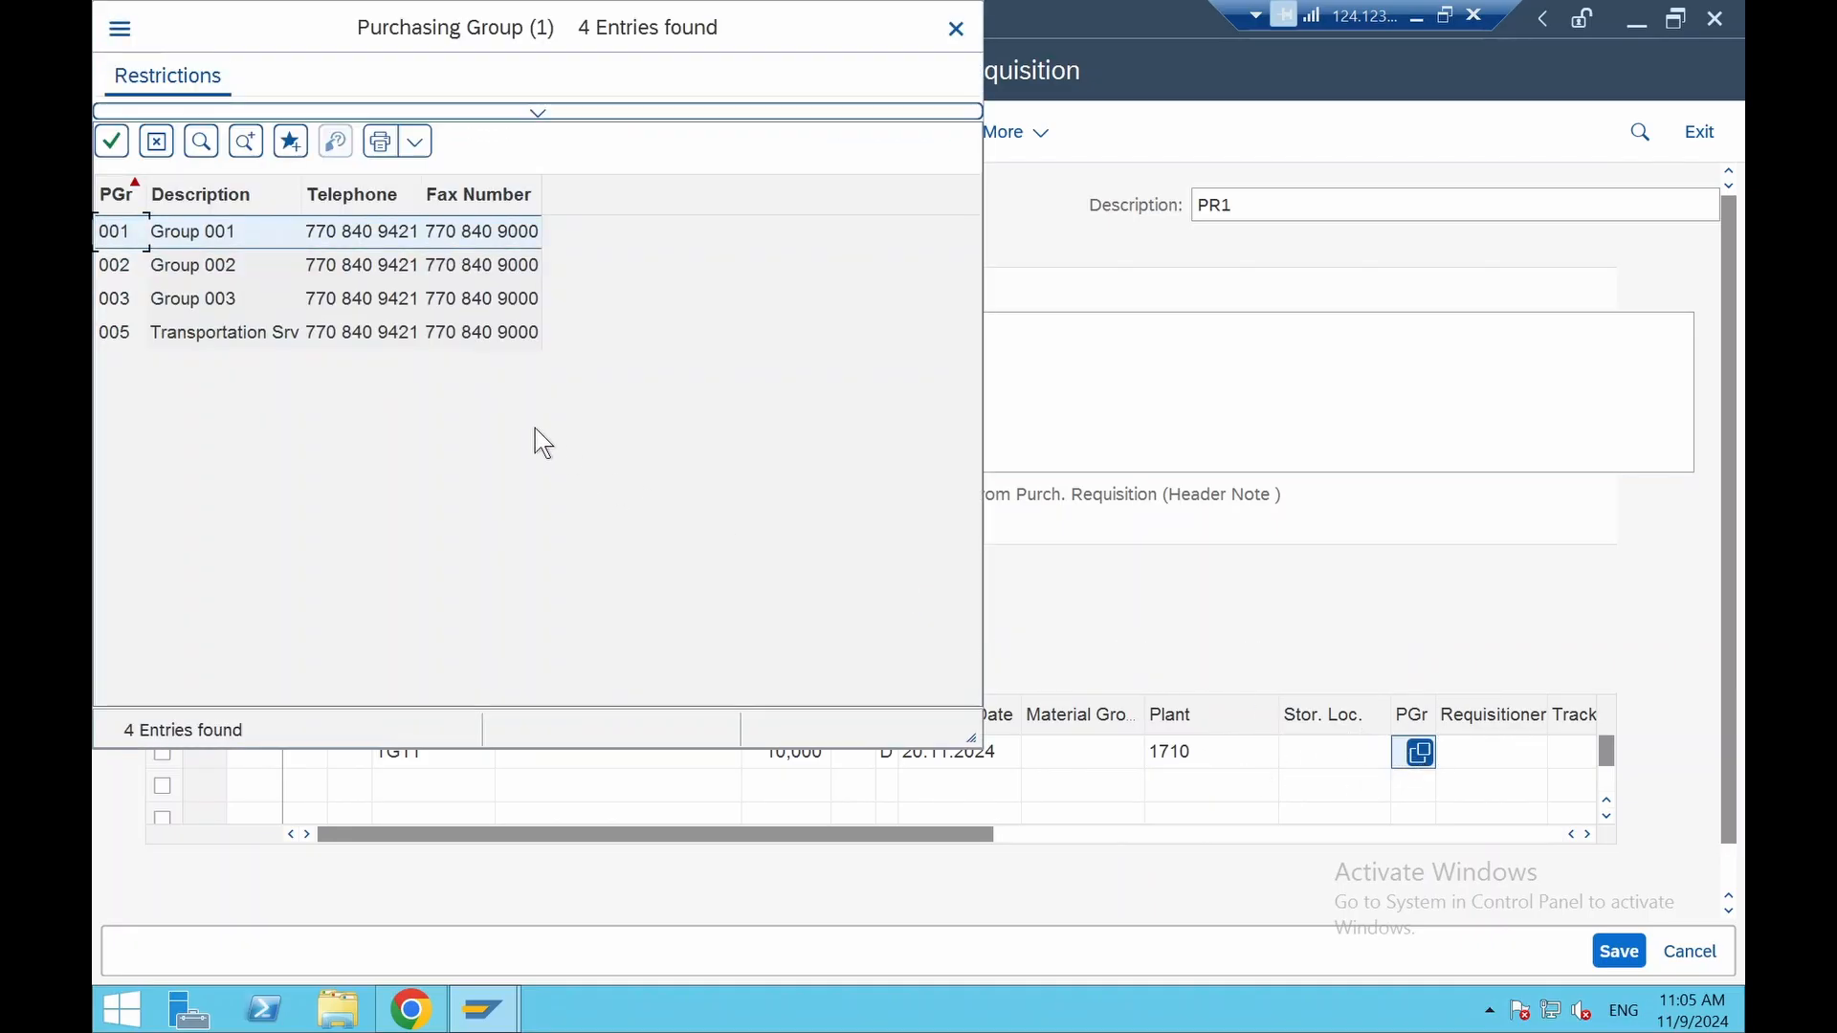
{"action": "left_click", "coordinate": [326, 237]}
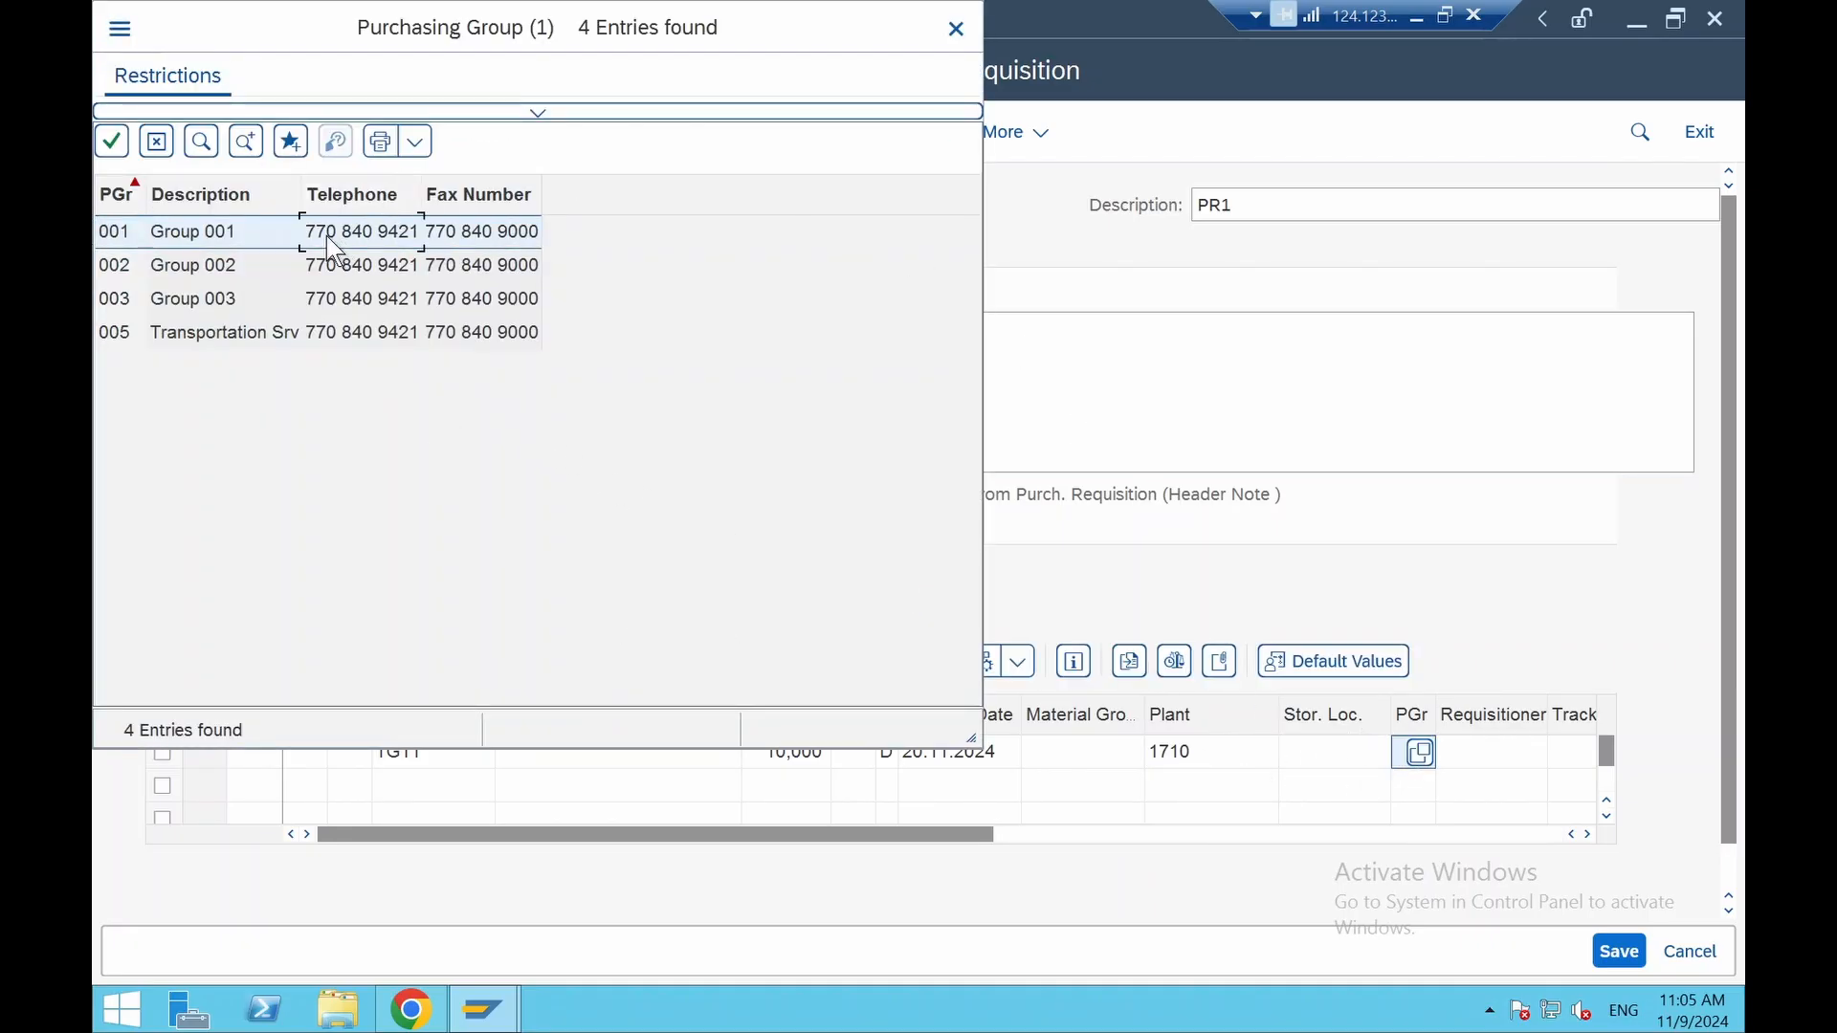
{"action": "double_click", "coordinate": [326, 237]}
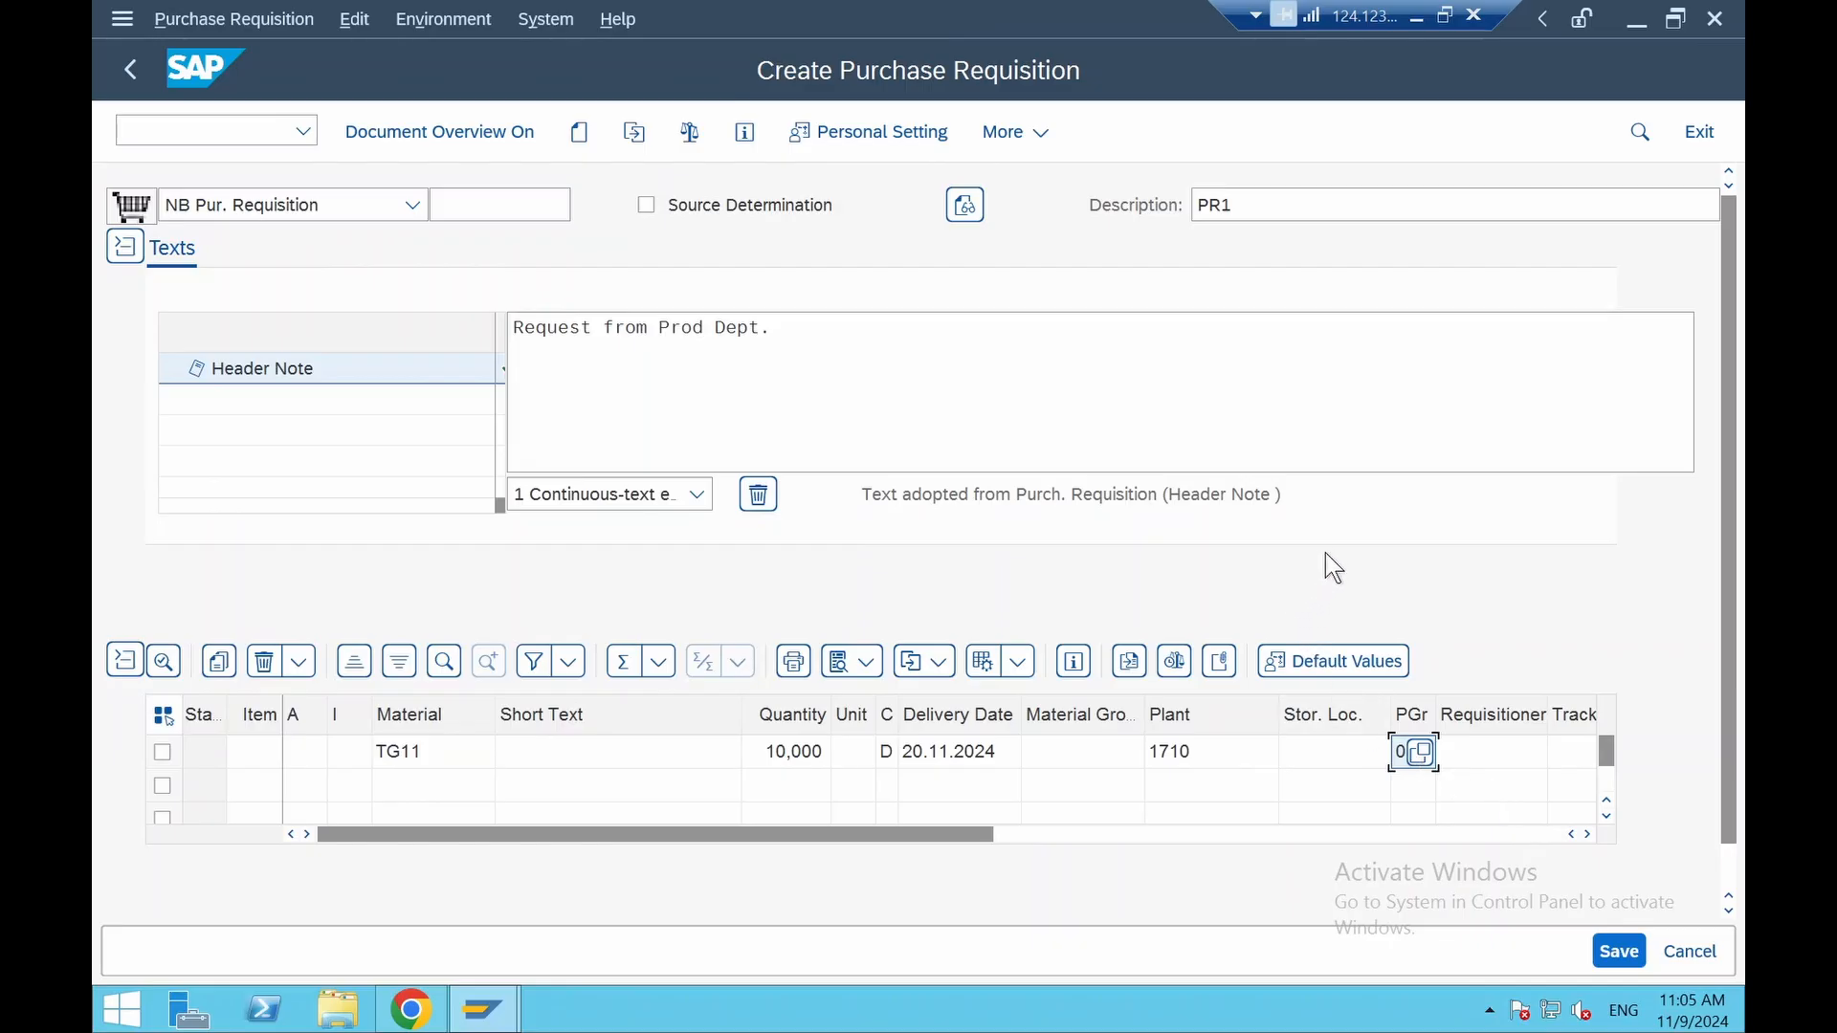
{"action": "key", "text": "Return"}
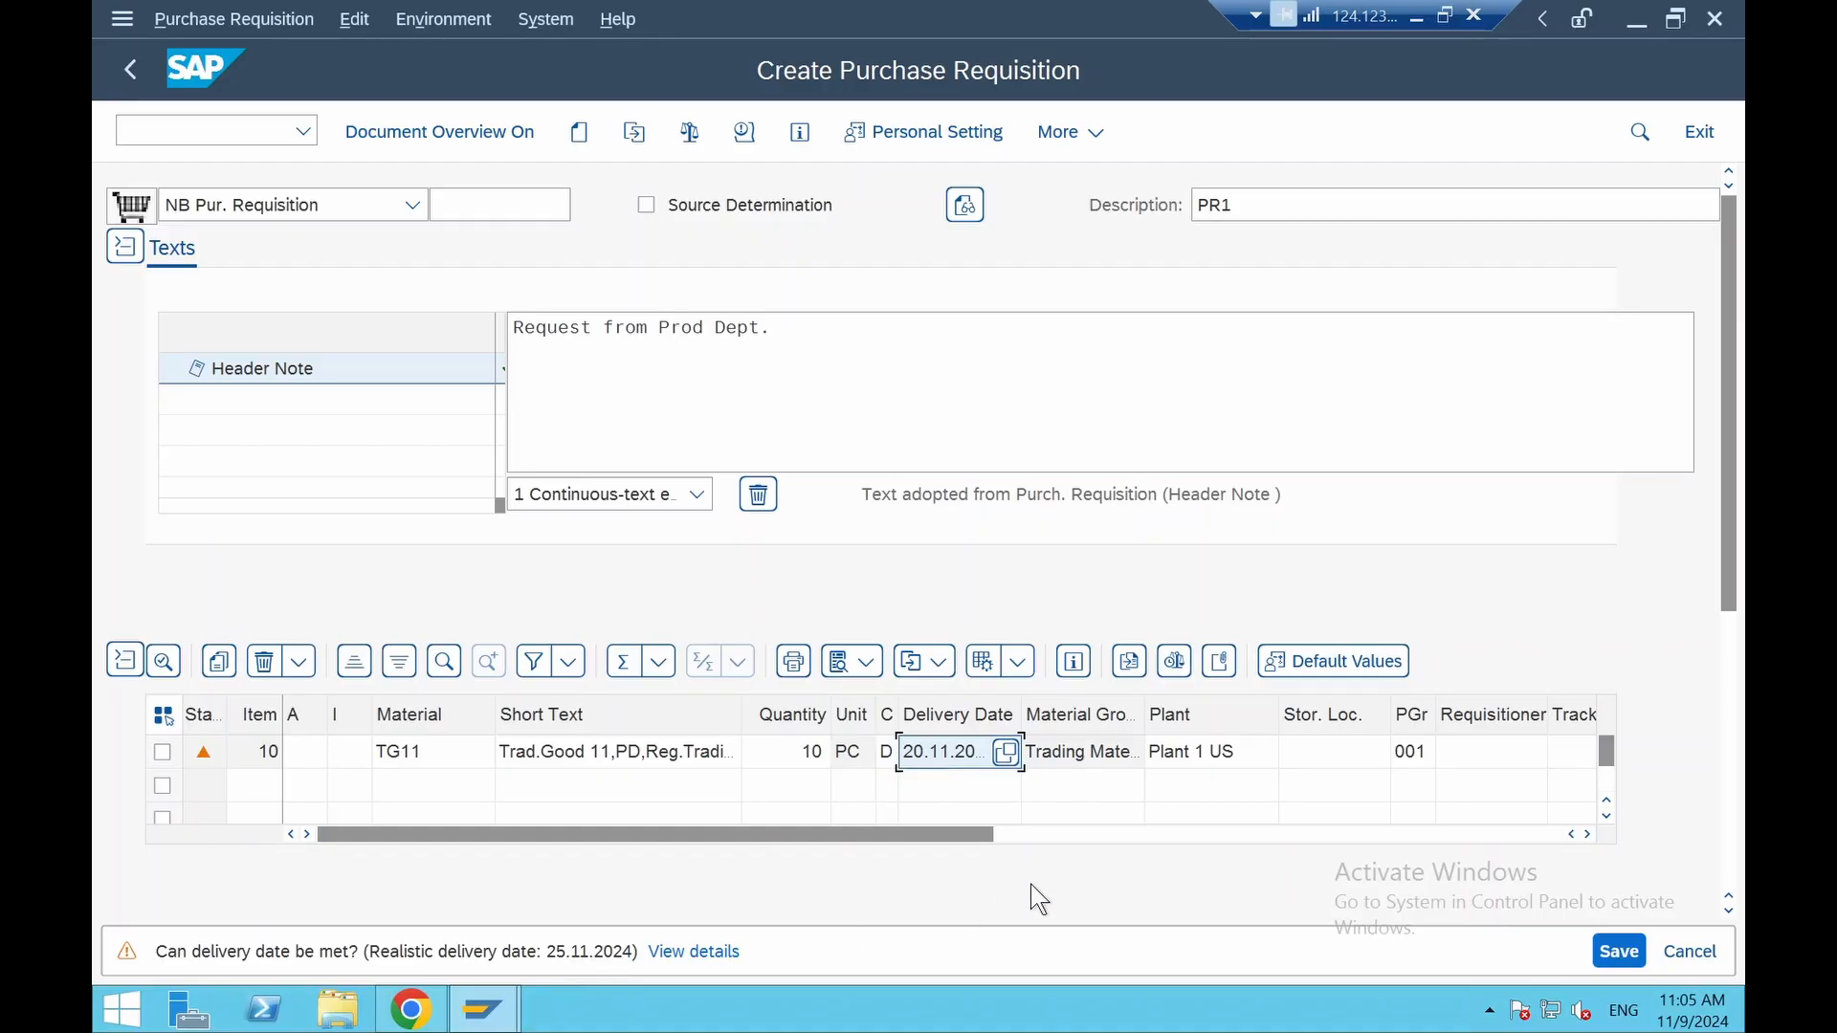
Accept the delivery date warning, save the purchase requisition and copy its number from the message details
{"action": "key", "text": "Return"}
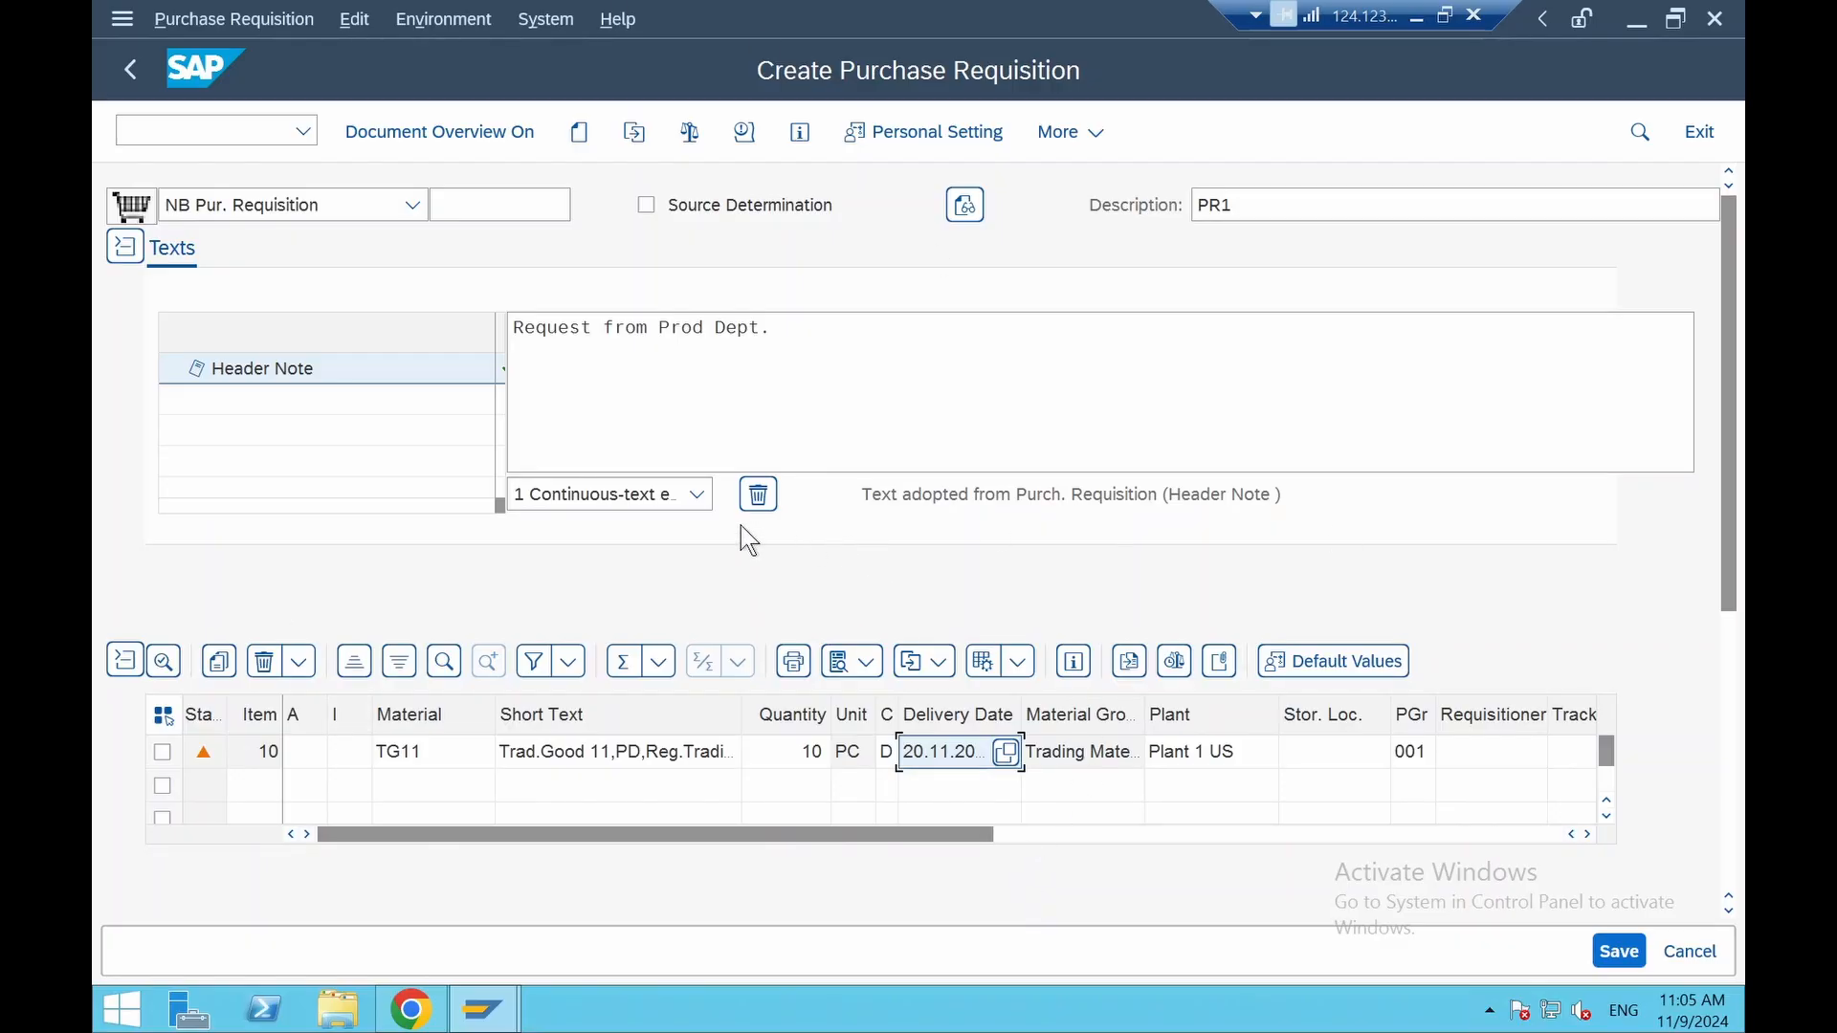
{"action": "left_click", "coordinate": [1618, 951]}
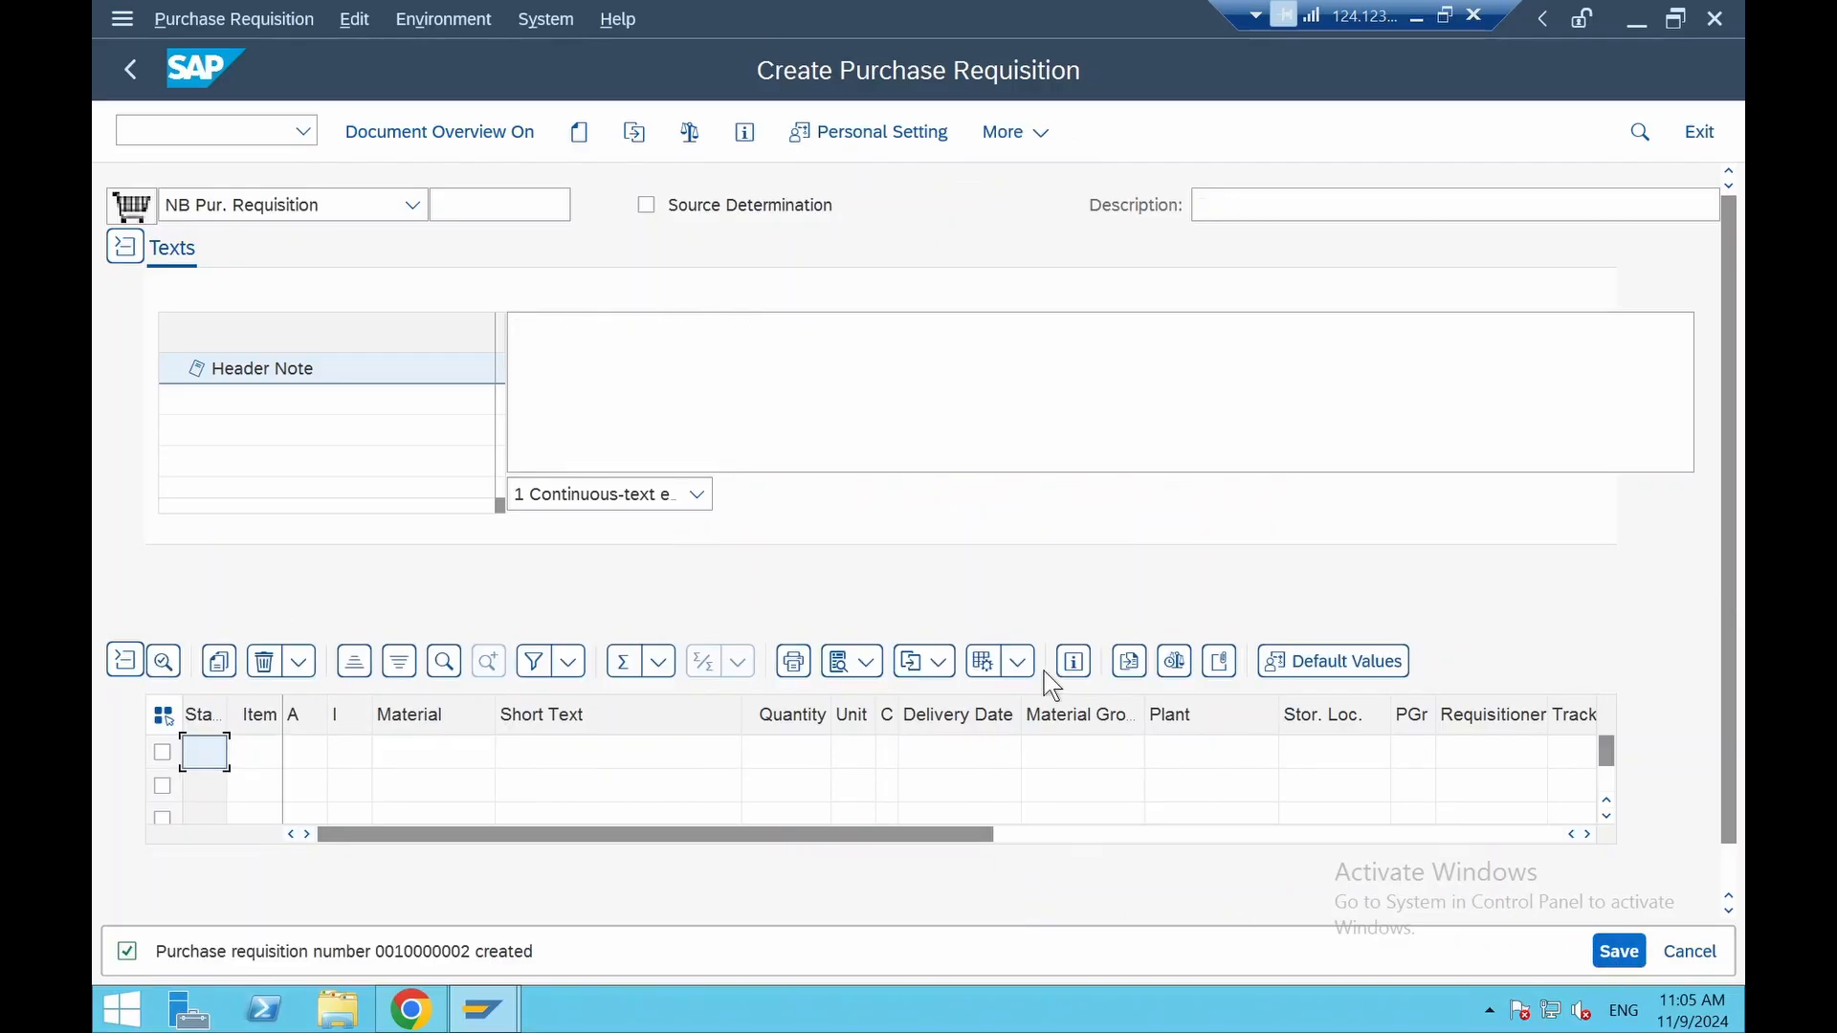
{"action": "double_click", "coordinate": [435, 959]}
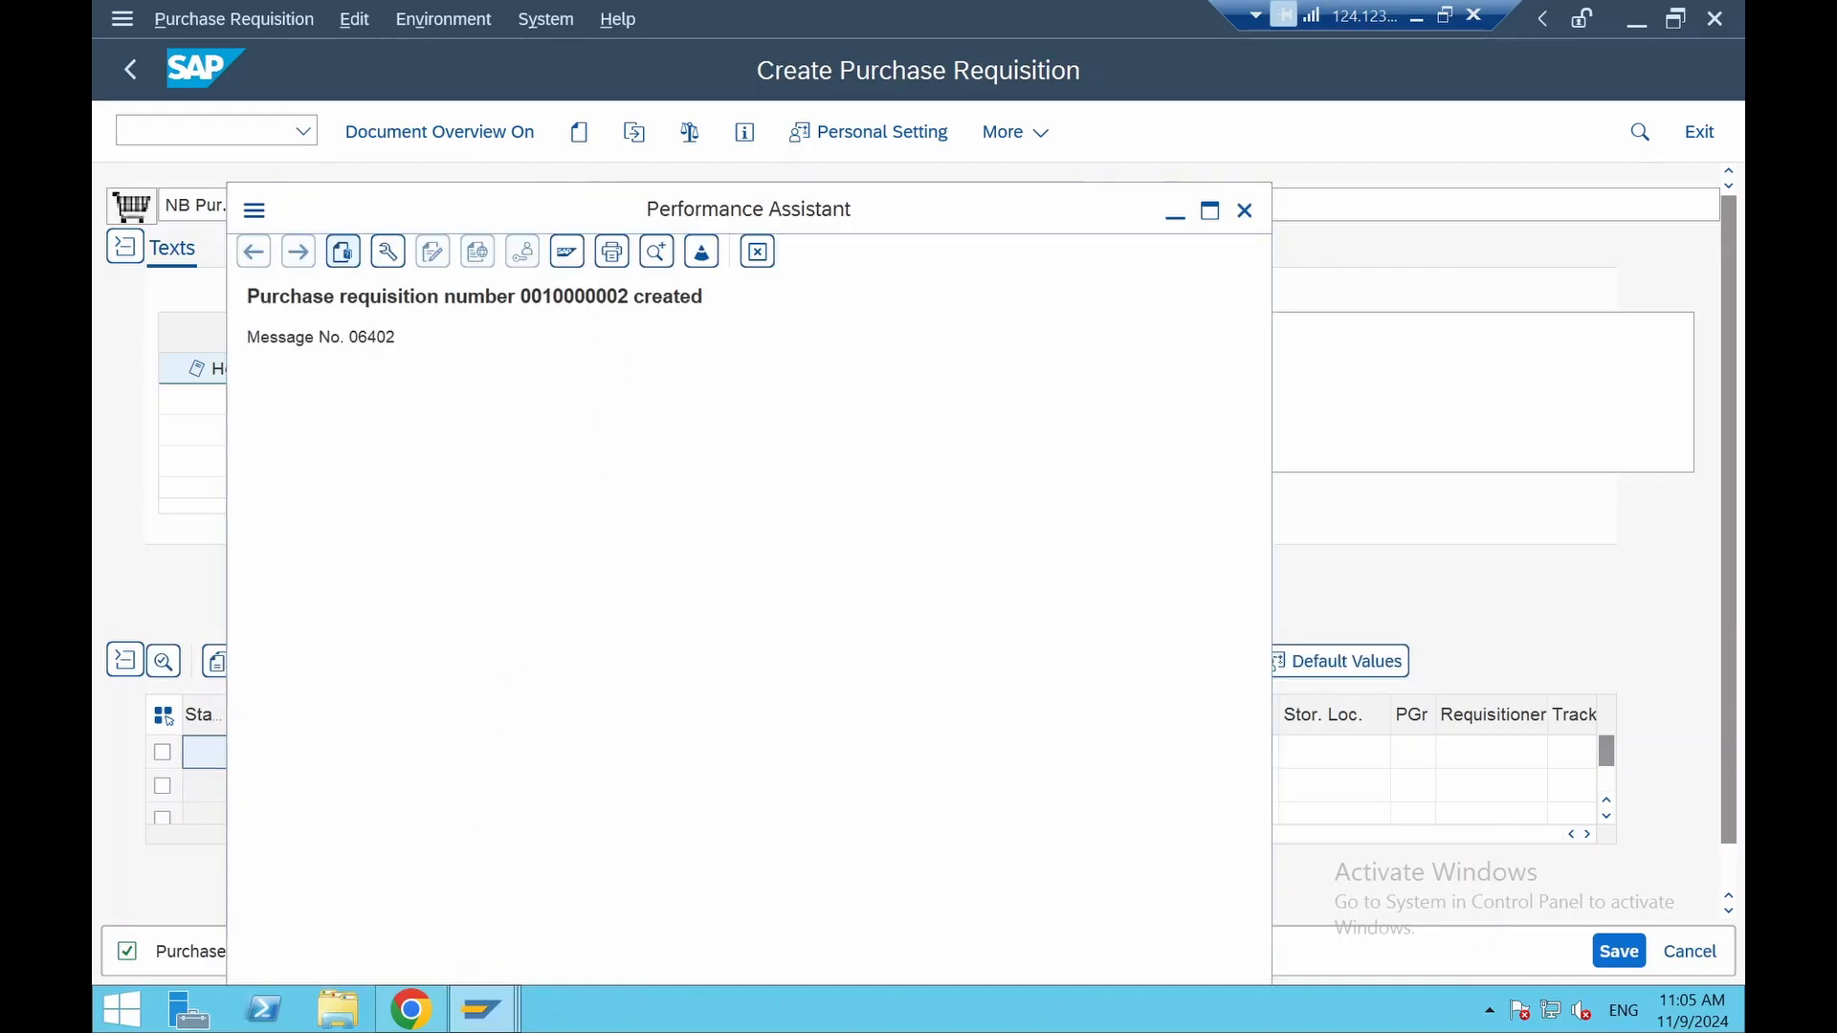
{"action": "left_click", "coordinate": [758, 252]}
Switch to the PTP Cycle workbook in Excel and enter the new requisition's number in cell E16 under PR
{"action": "left_click", "coordinate": [1415, 17]}
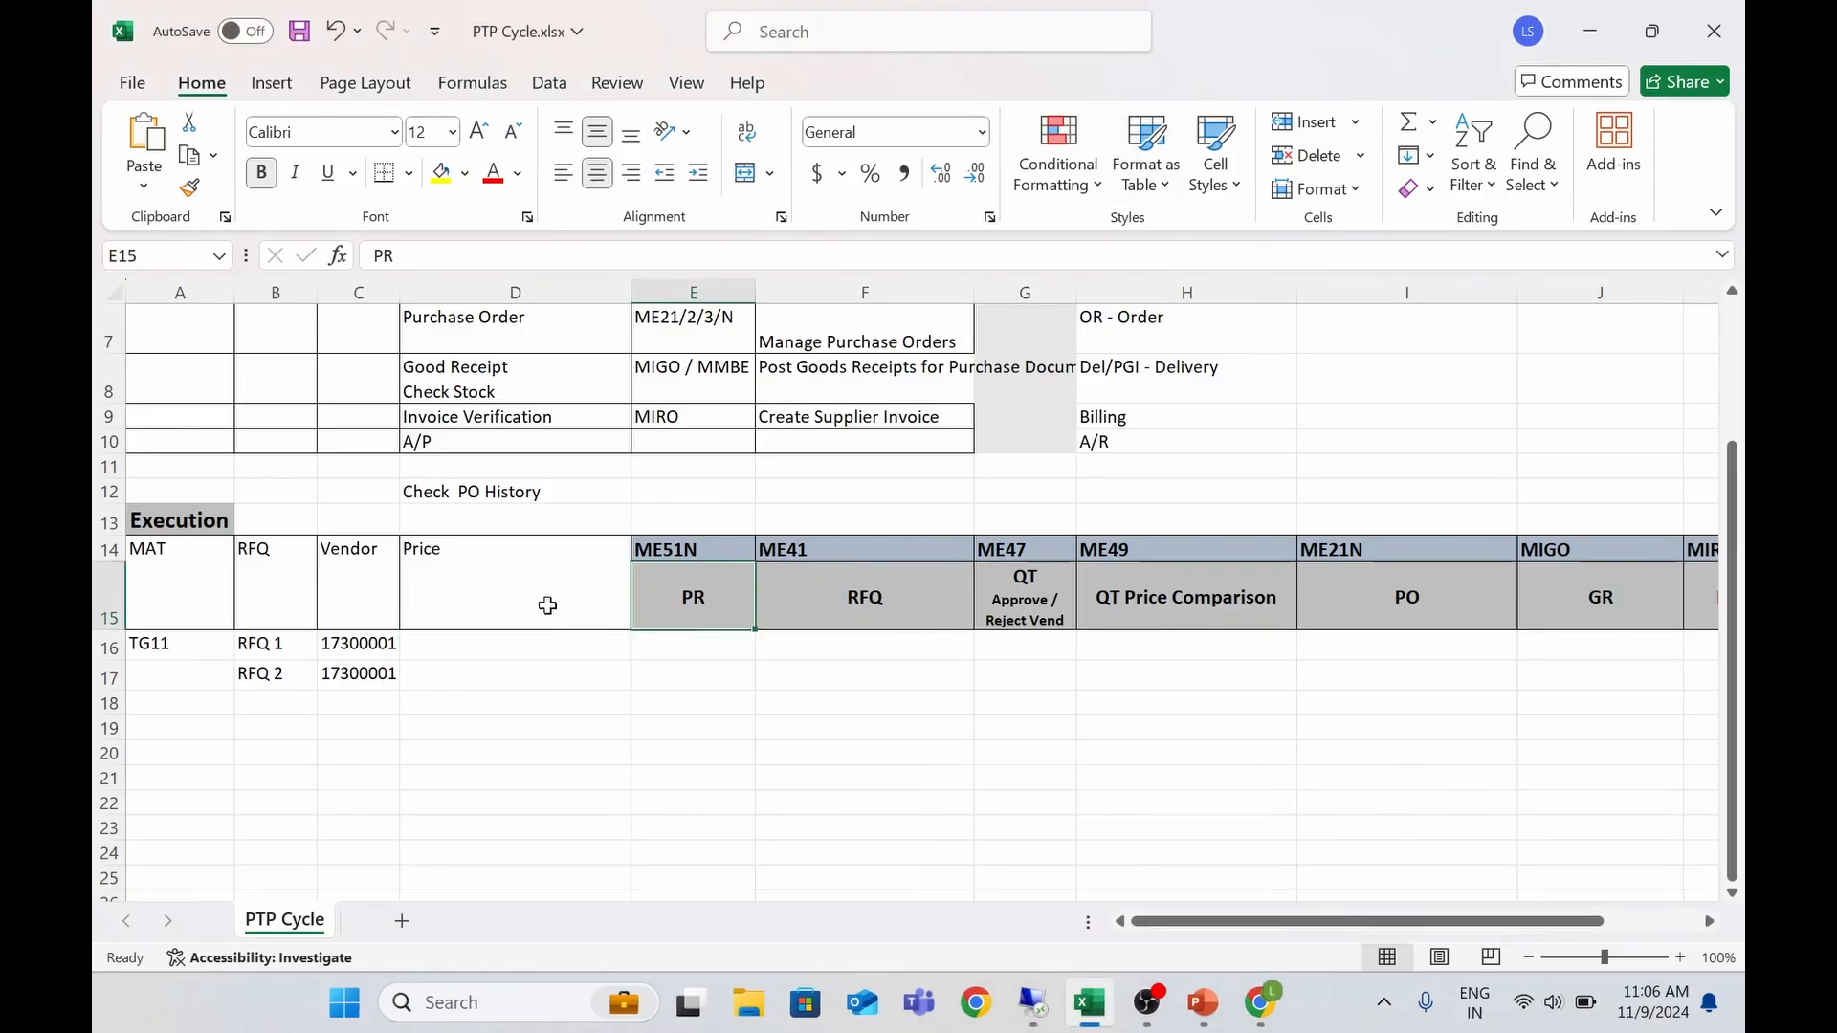
{"action": "left_click", "coordinate": [698, 649]}
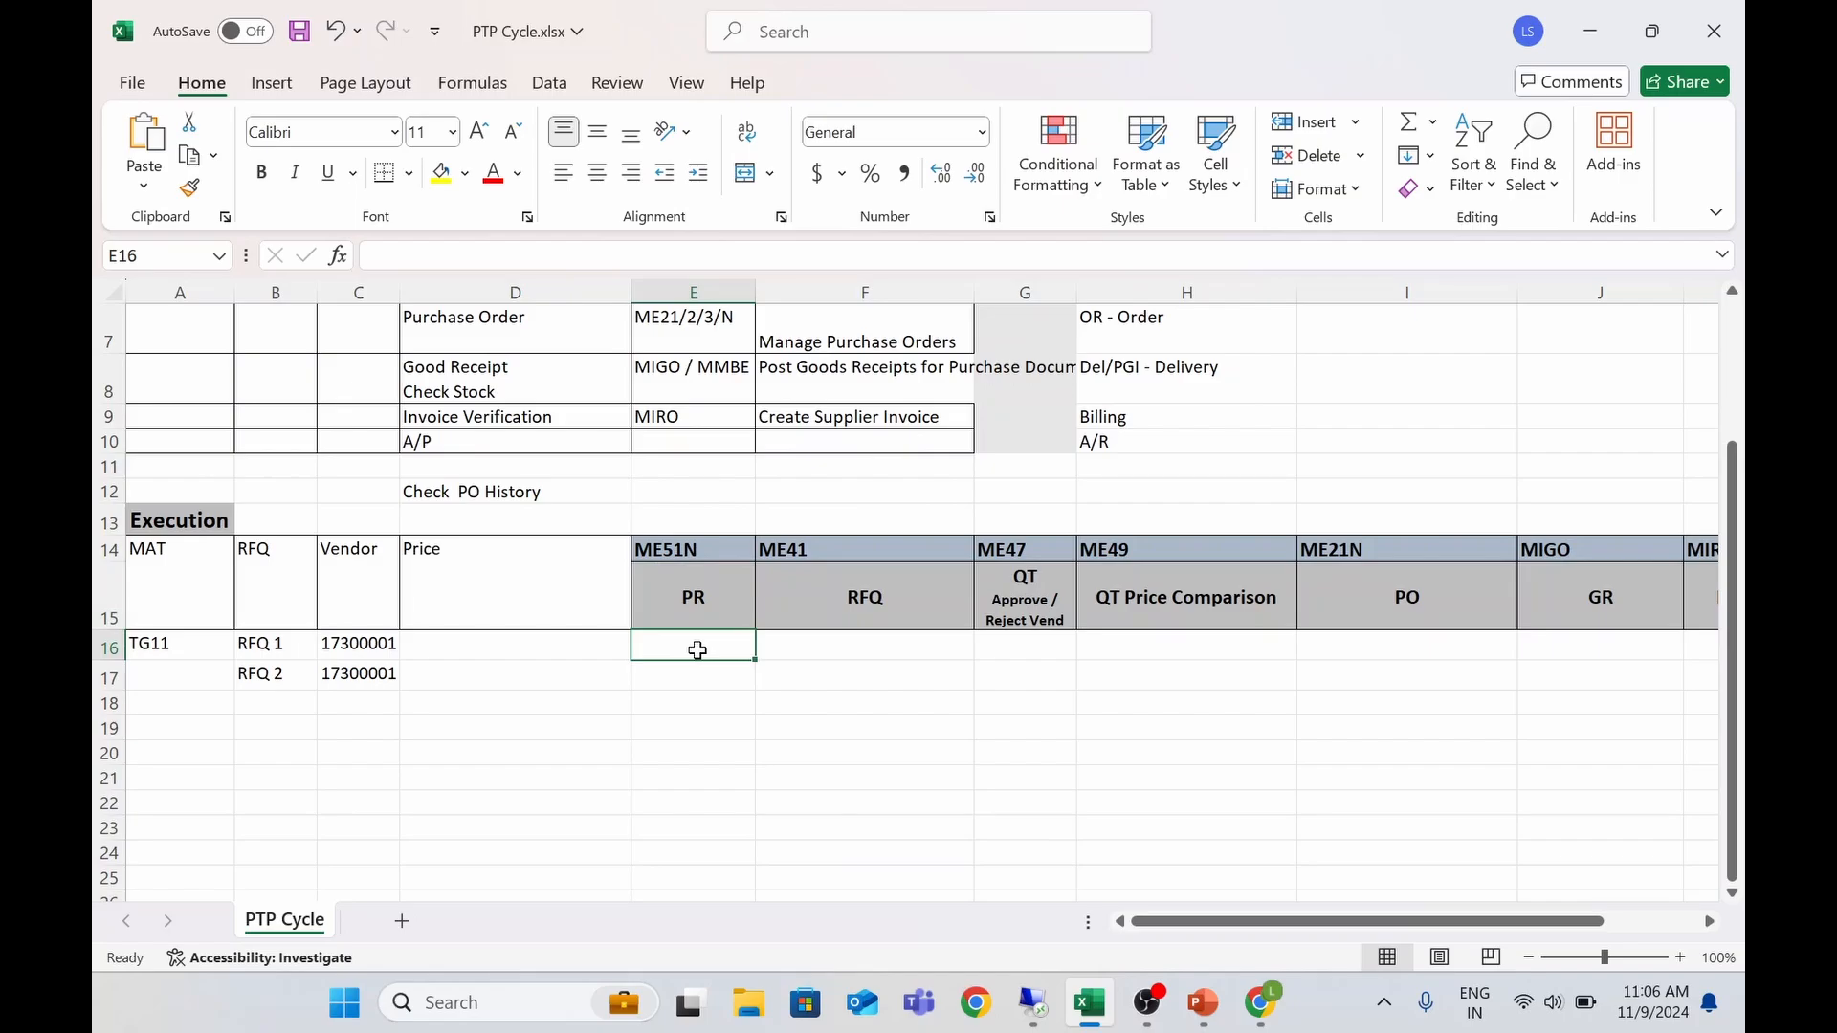
{"action": "type", "text": "10000002"}
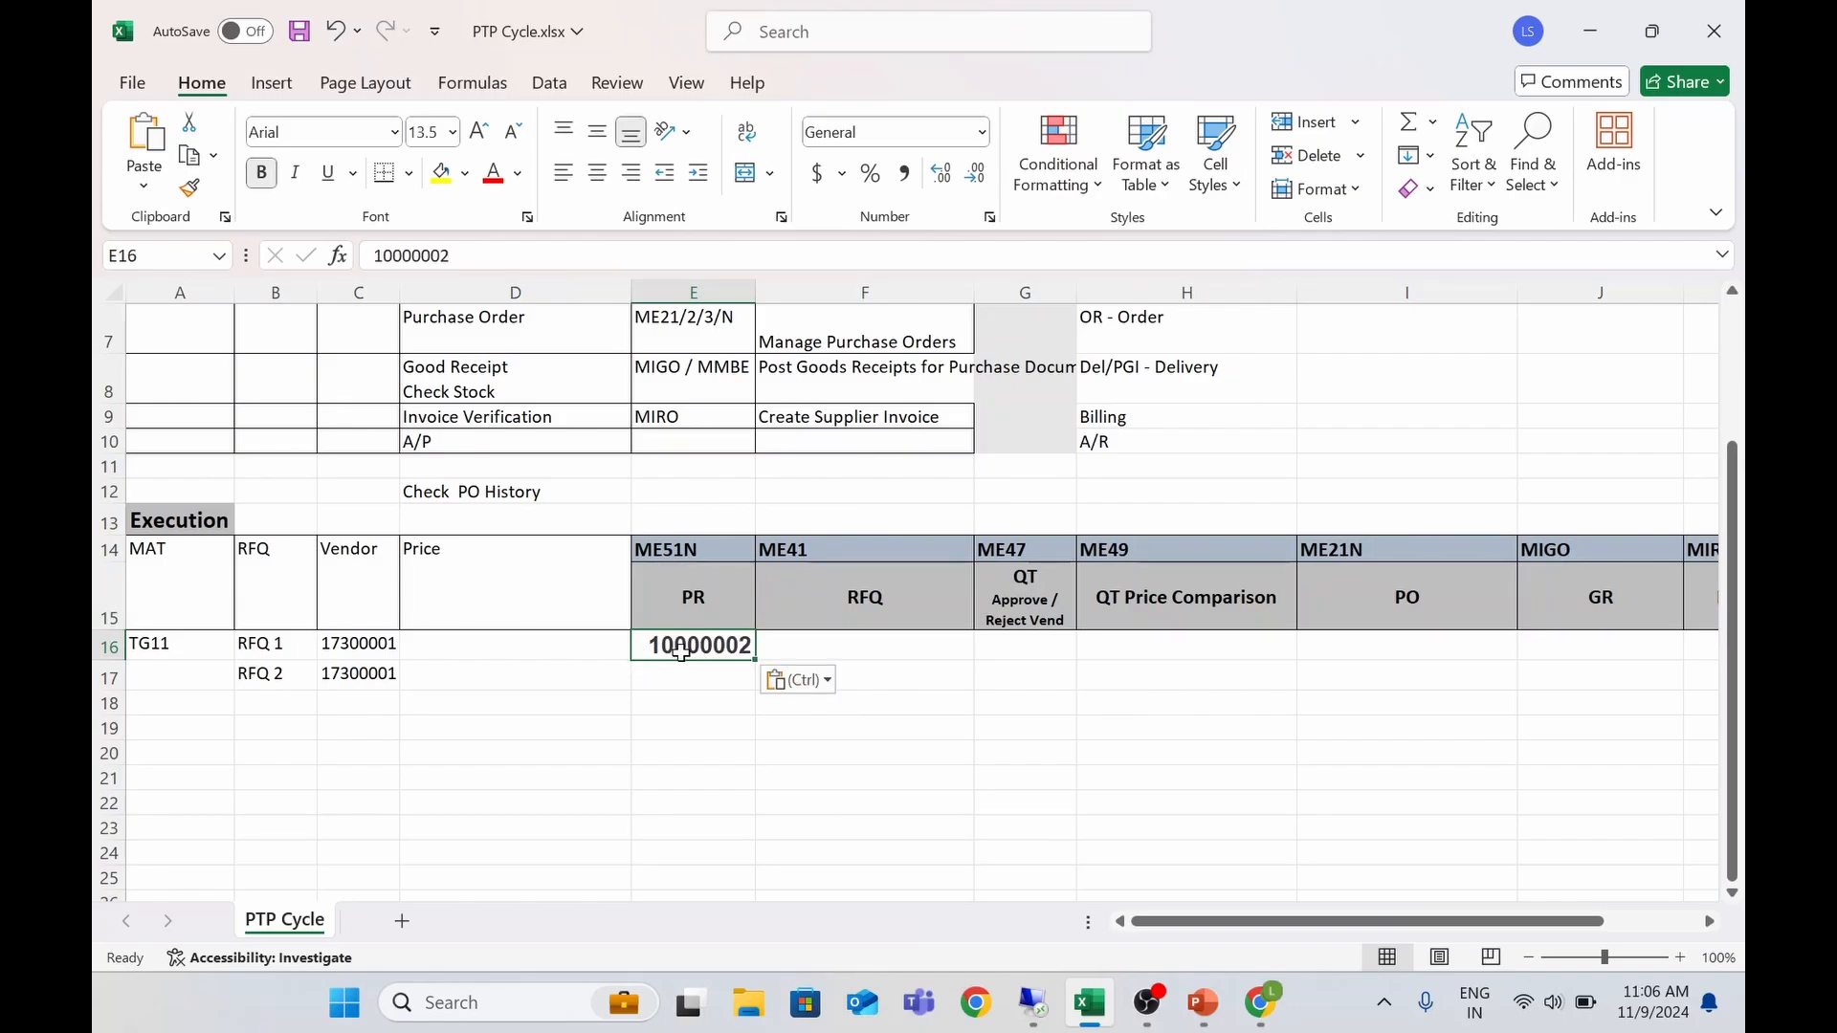
{"action": "left_click", "coordinate": [358, 649]}
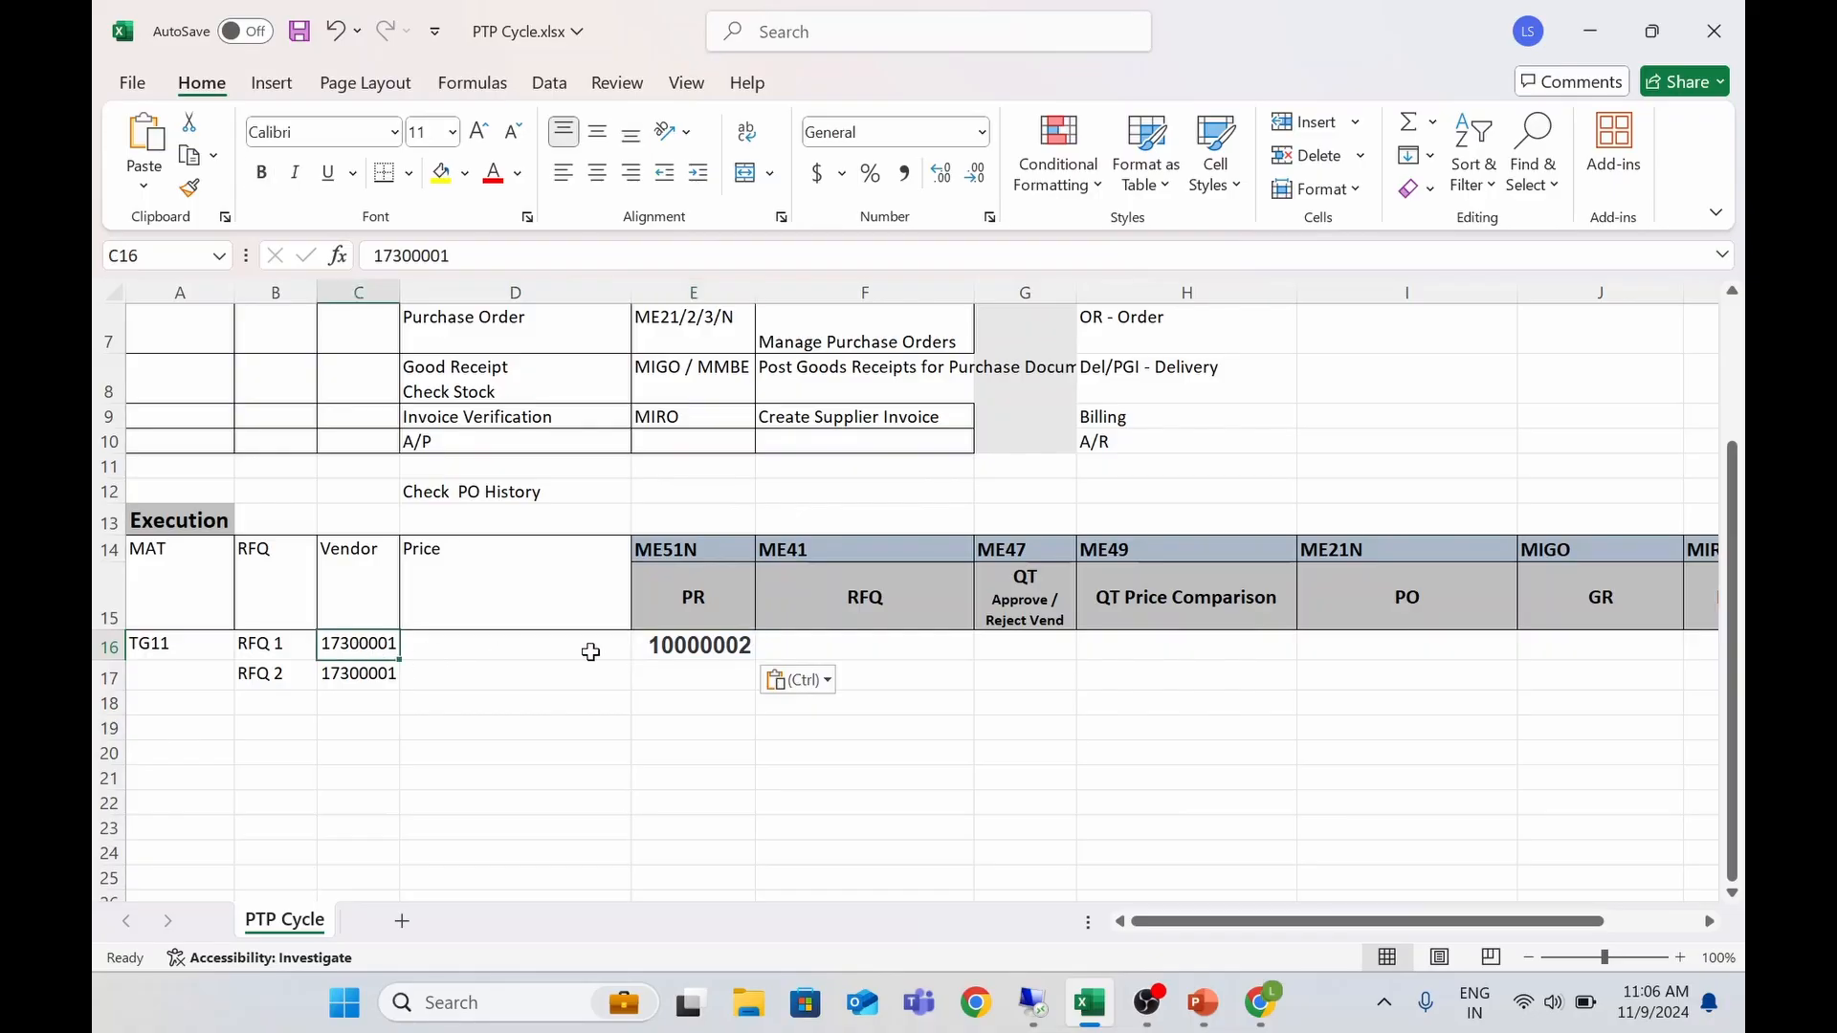
{"action": "left_click", "coordinate": [678, 643]}
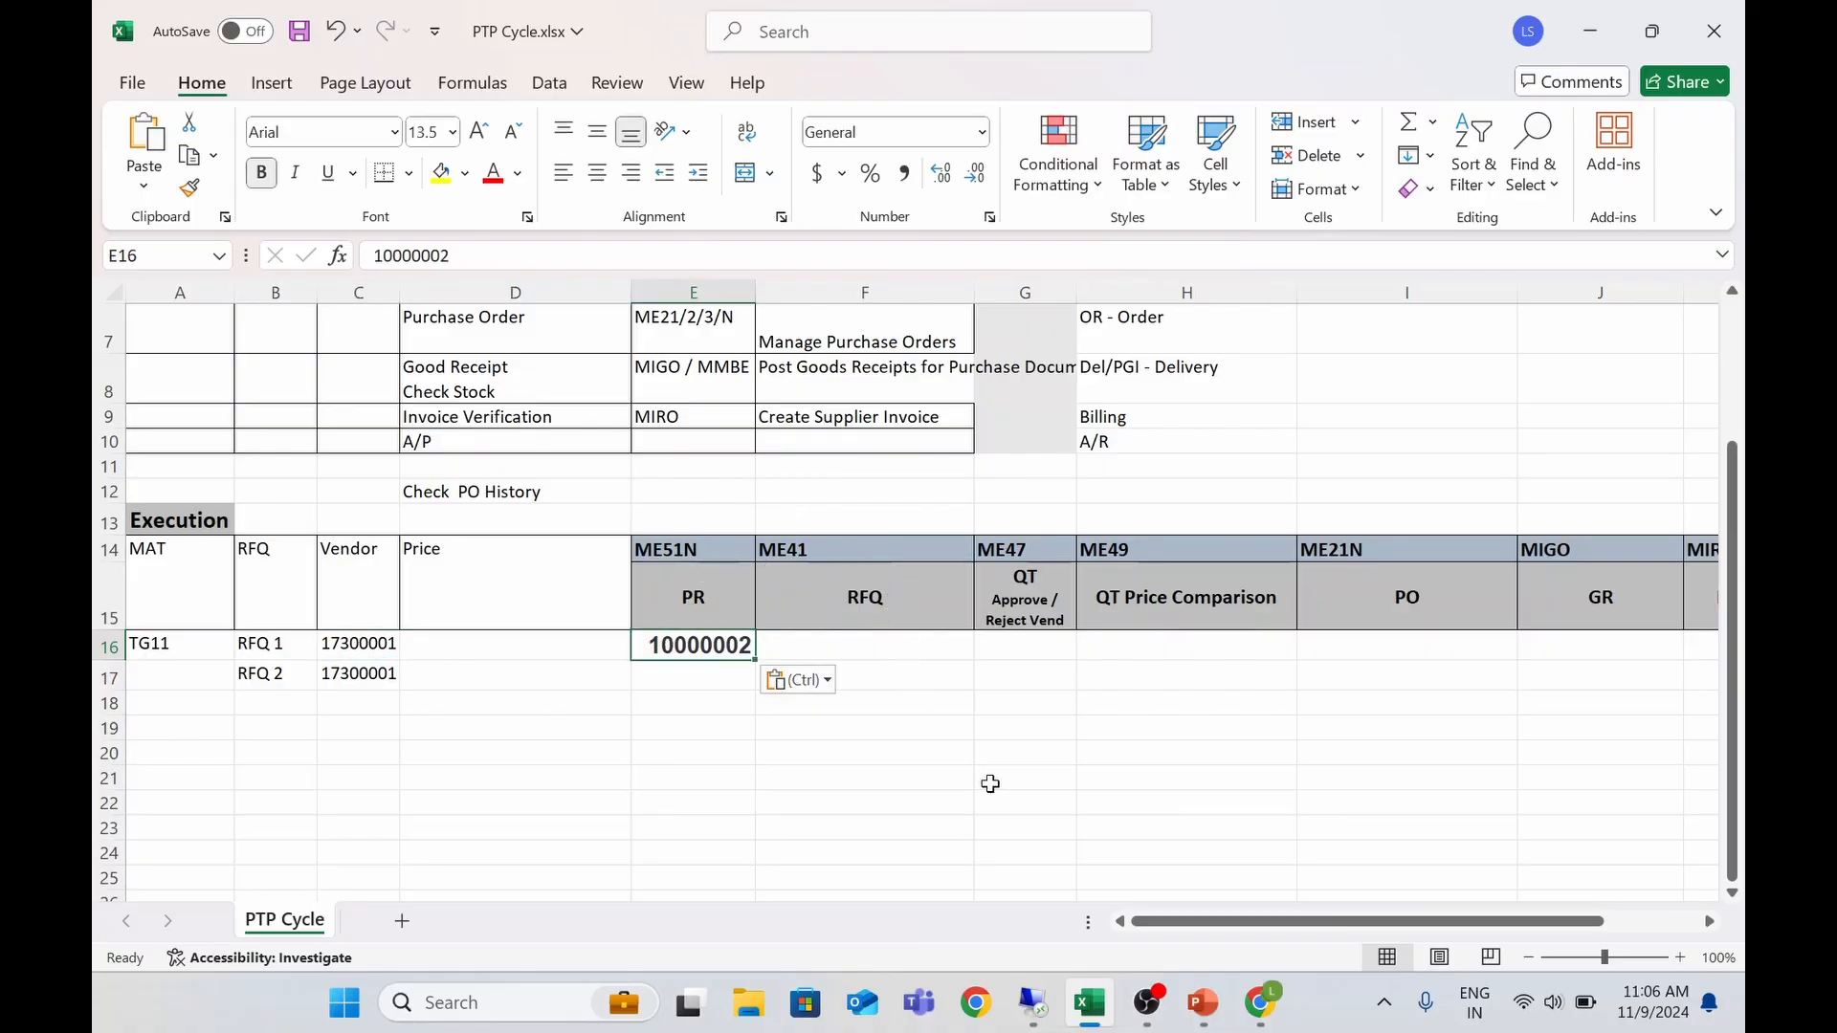
Switch back to SAP, leave the requisition screen and start ME41 - Create under RFQ/Quotation, Request for Quotation
{"action": "left_click", "coordinate": [1033, 1001]}
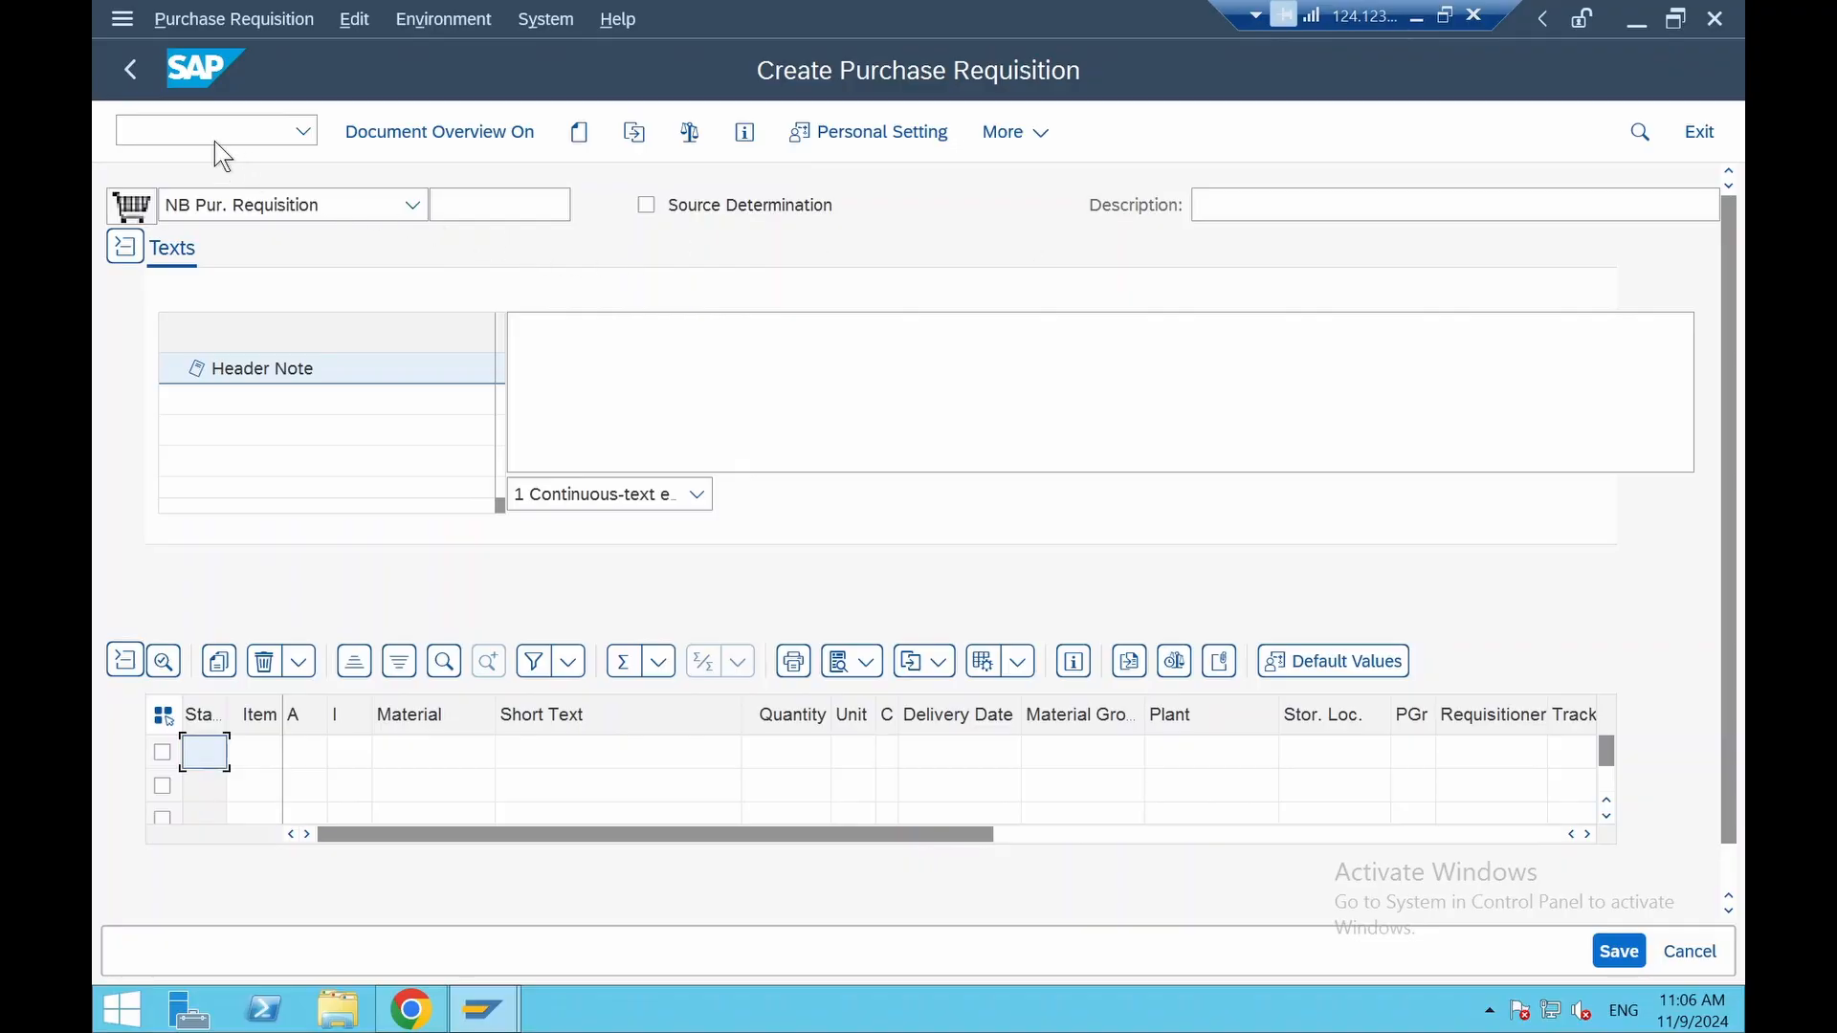
{"action": "left_click", "coordinate": [130, 69]}
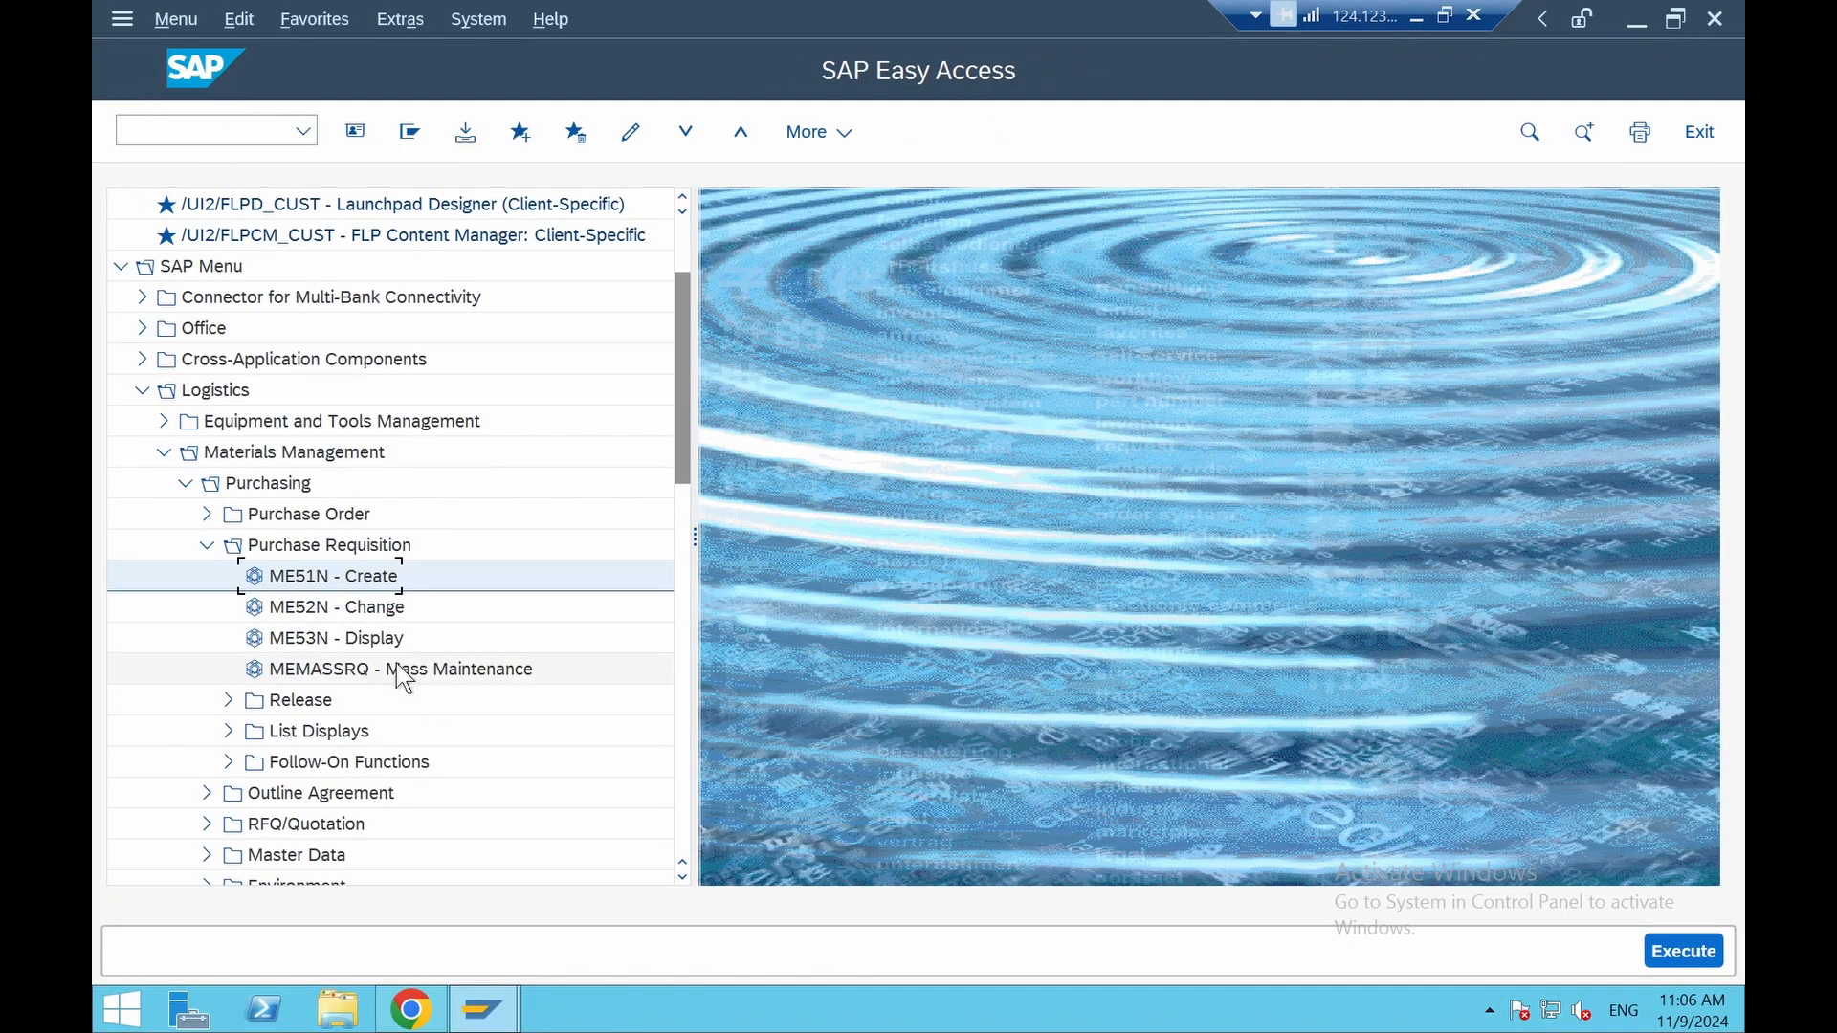
{"action": "scroll", "coordinate": [383, 689], "scroll_direction": "down", "scroll_amount": 2}
{"action": "left_click", "coordinate": [207, 669]}
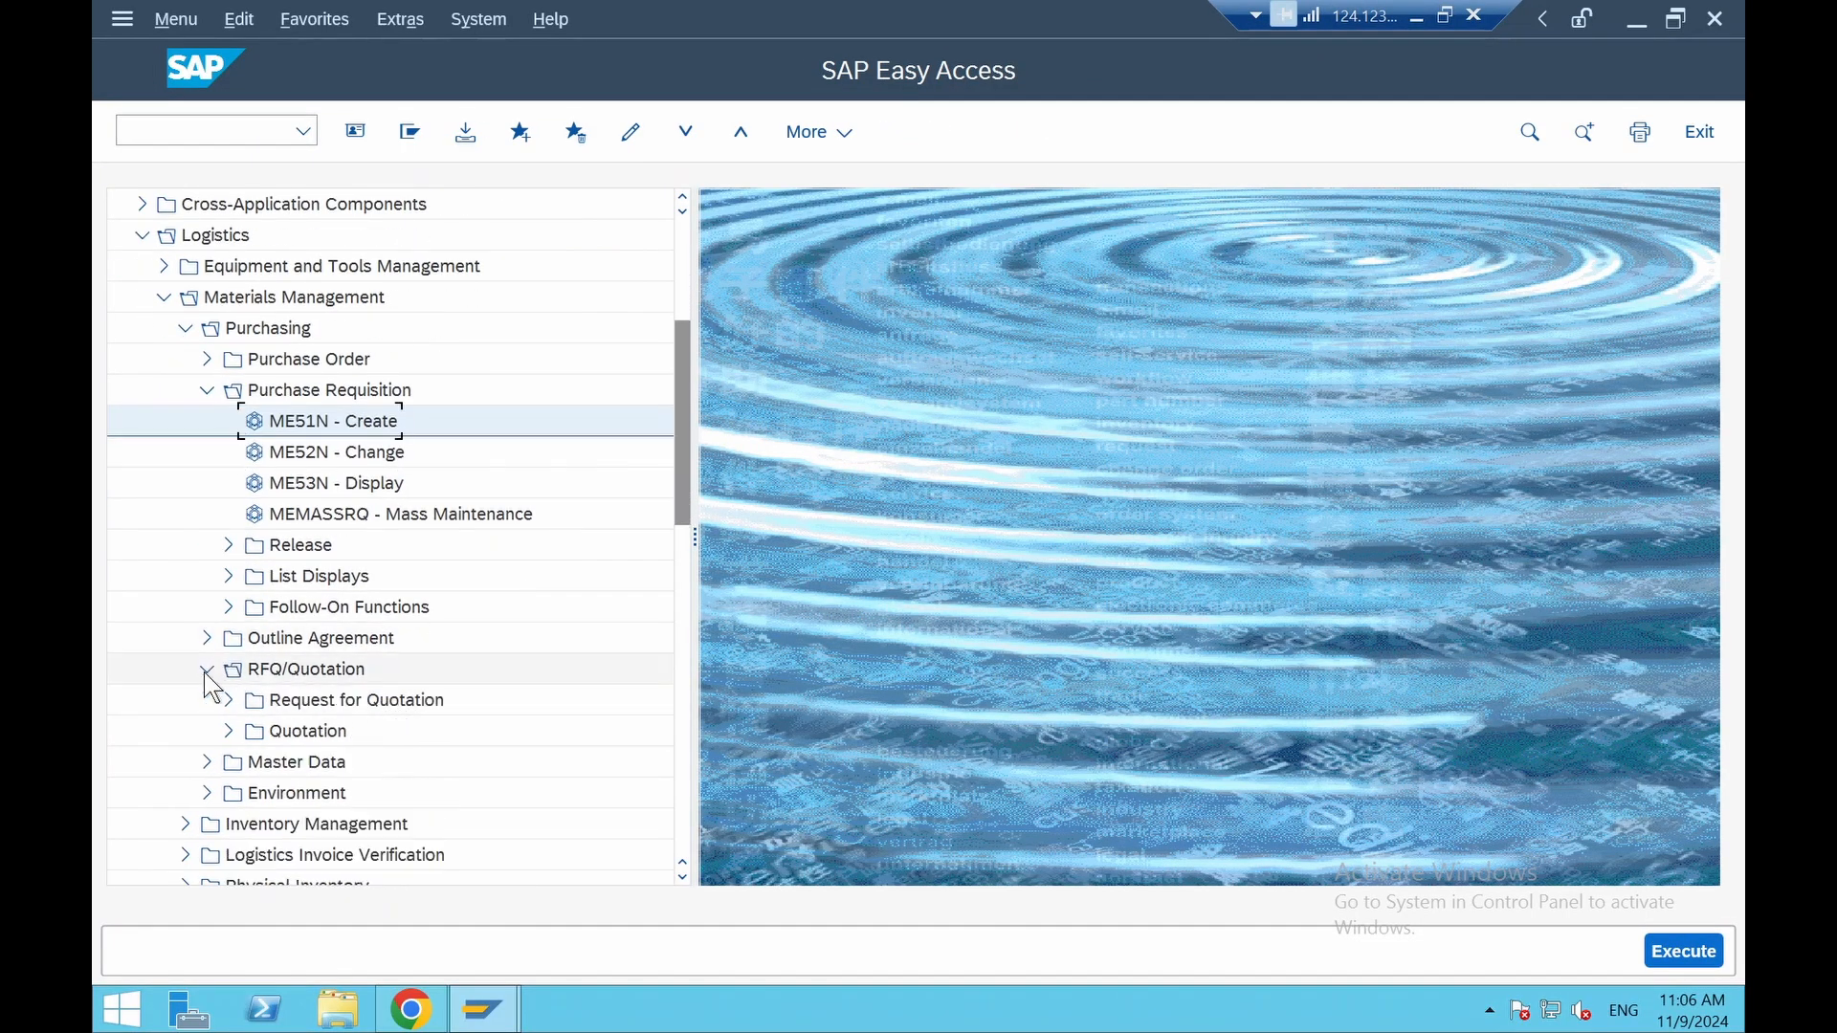
{"action": "left_click", "coordinate": [228, 701]}
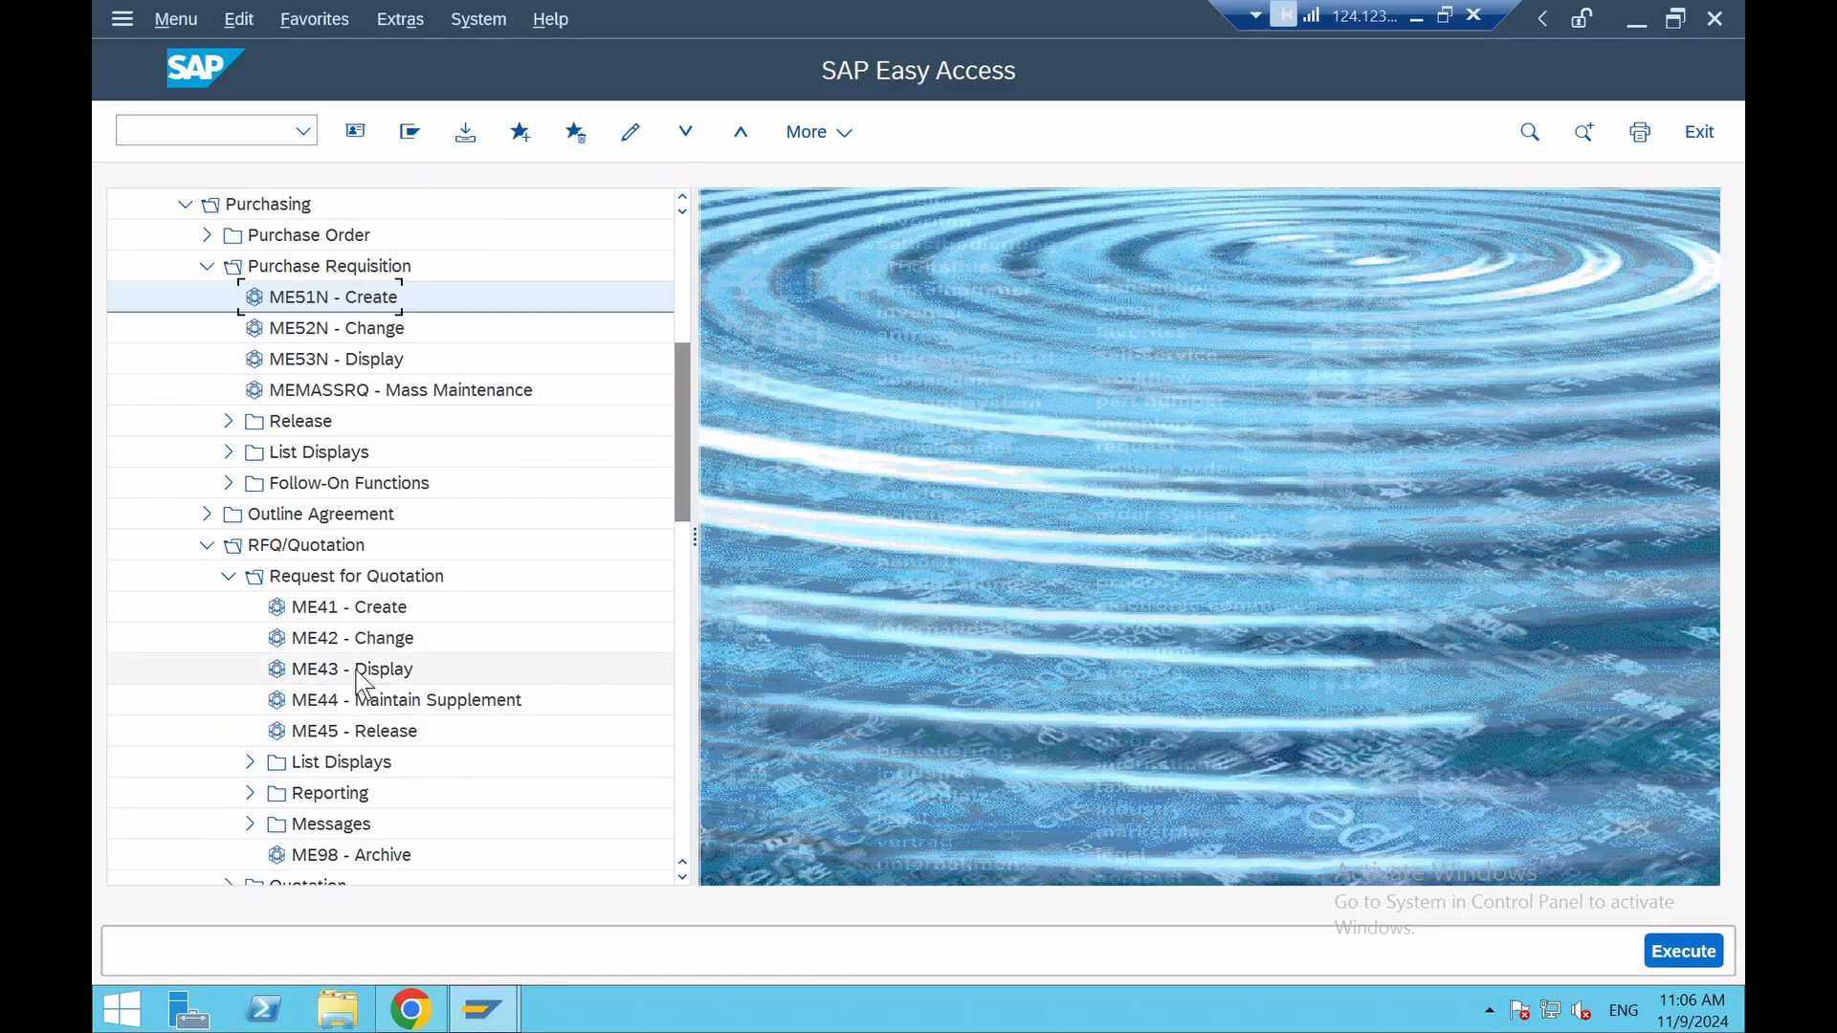
{"action": "left_click", "coordinate": [351, 612]}
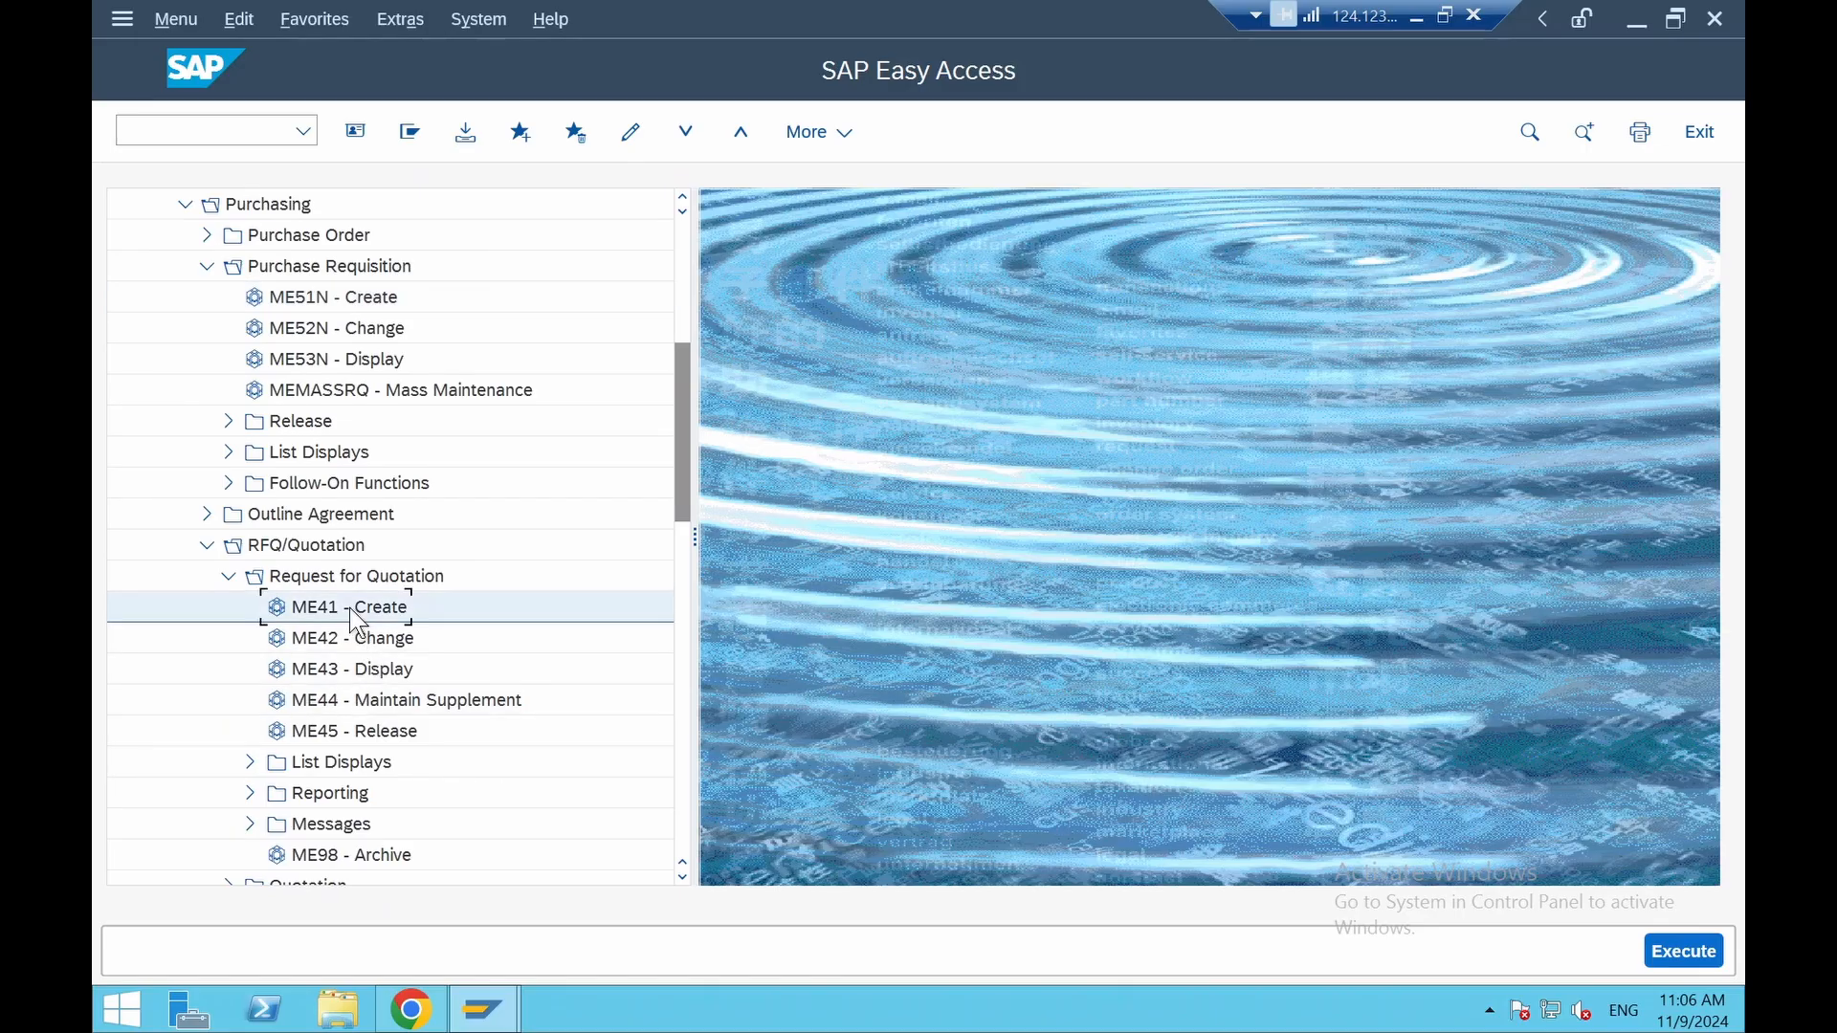
{"action": "double_click", "coordinate": [358, 612]}
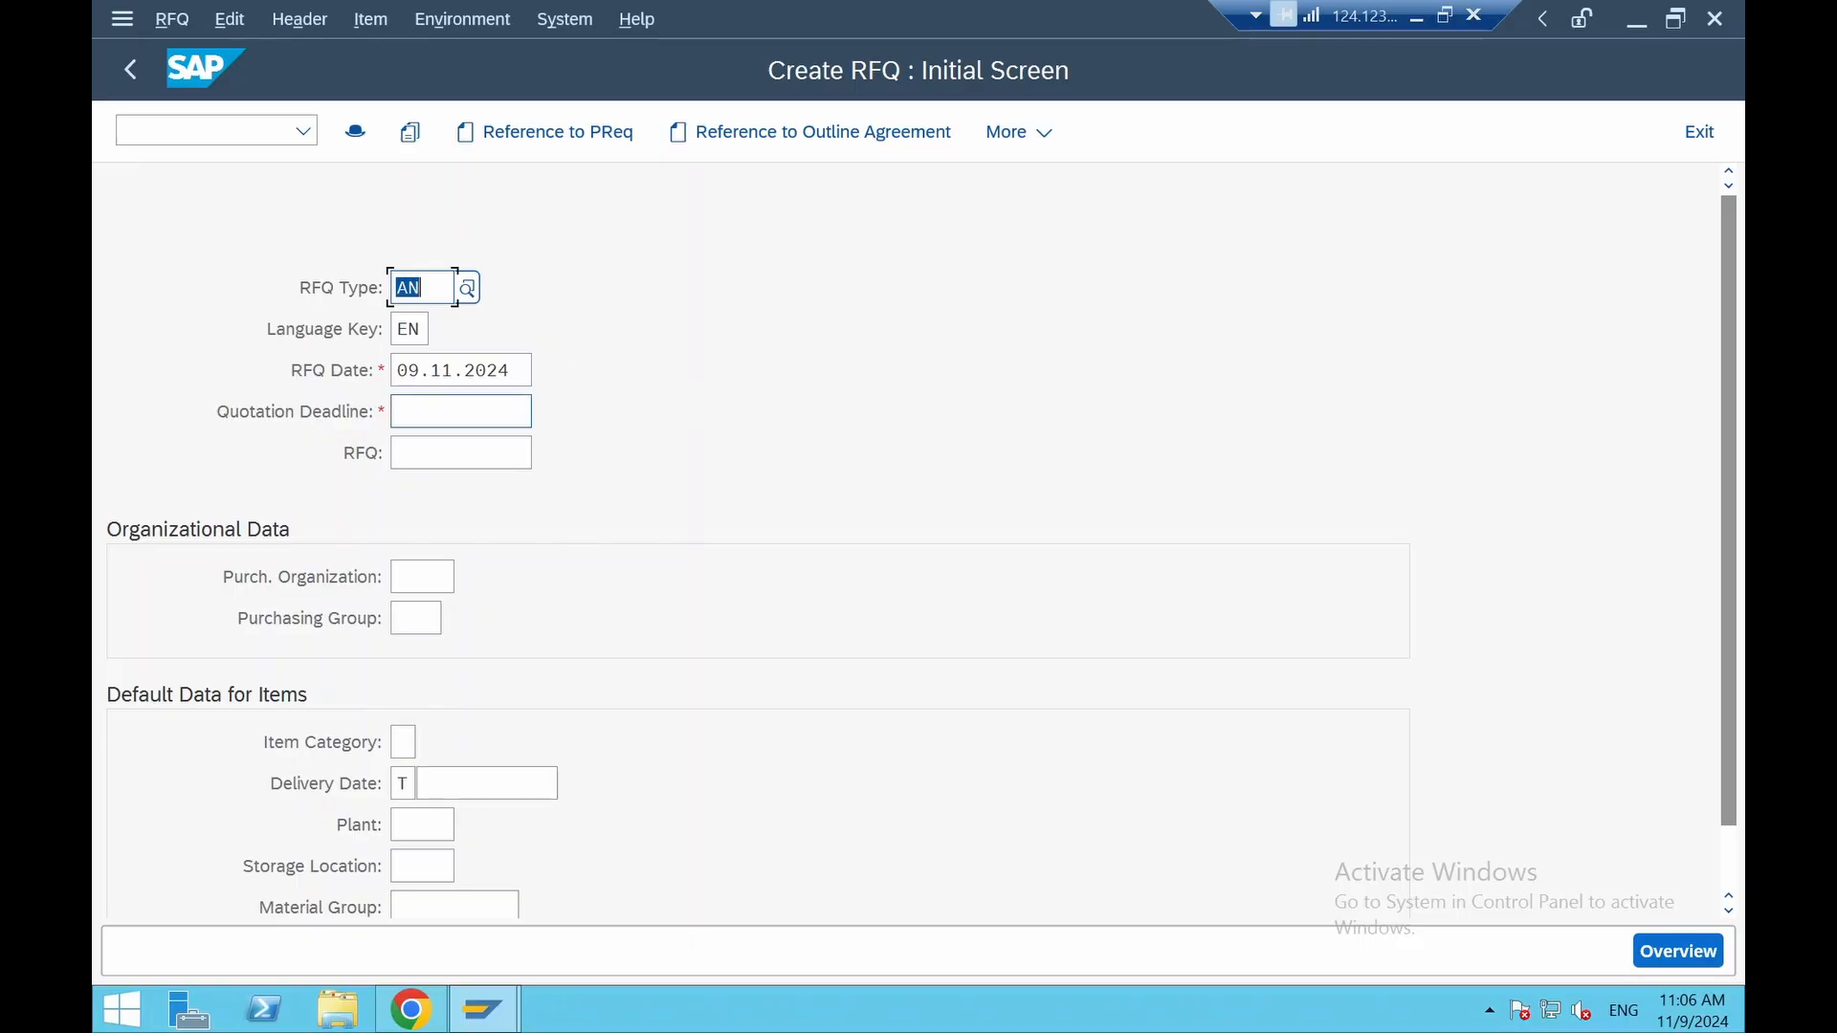
Set the RFQ's quotation deadline to 16.11.2024 from the calendar
{"action": "left_click", "coordinate": [524, 412]}
{"action": "left_click", "coordinate": [547, 413]}
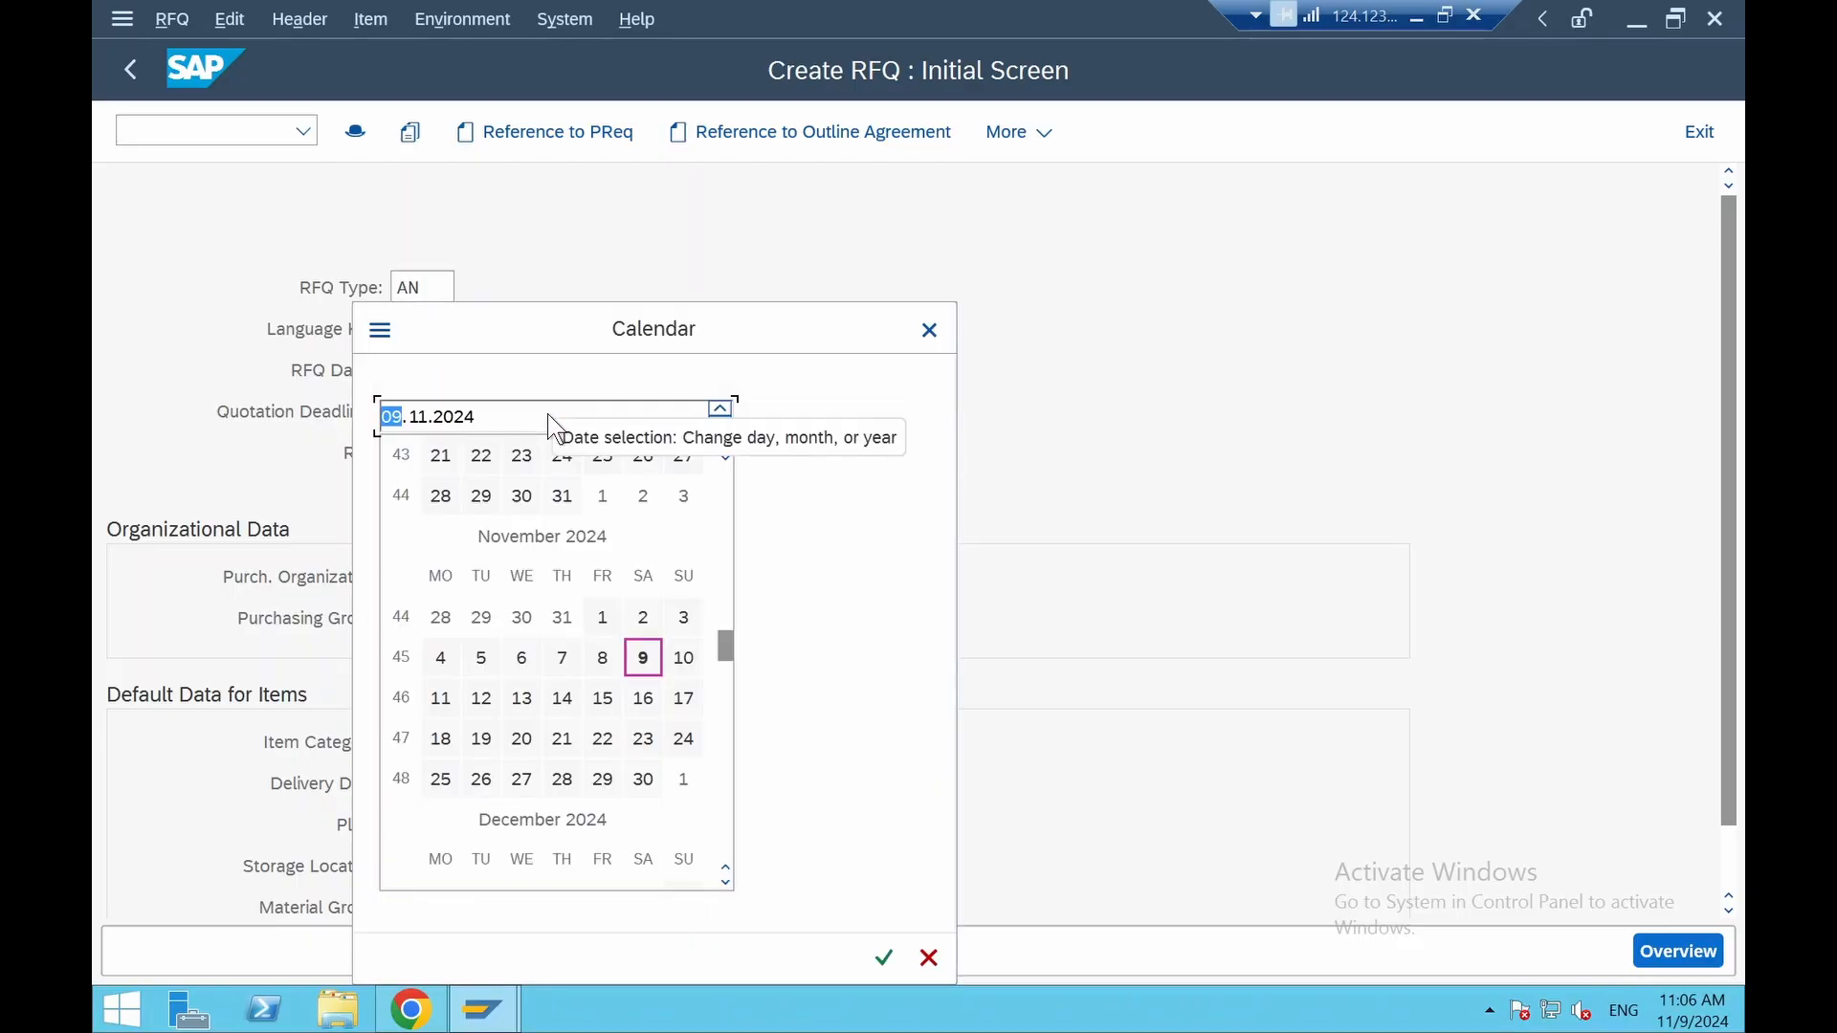
{"action": "double_click", "coordinate": [643, 698]}
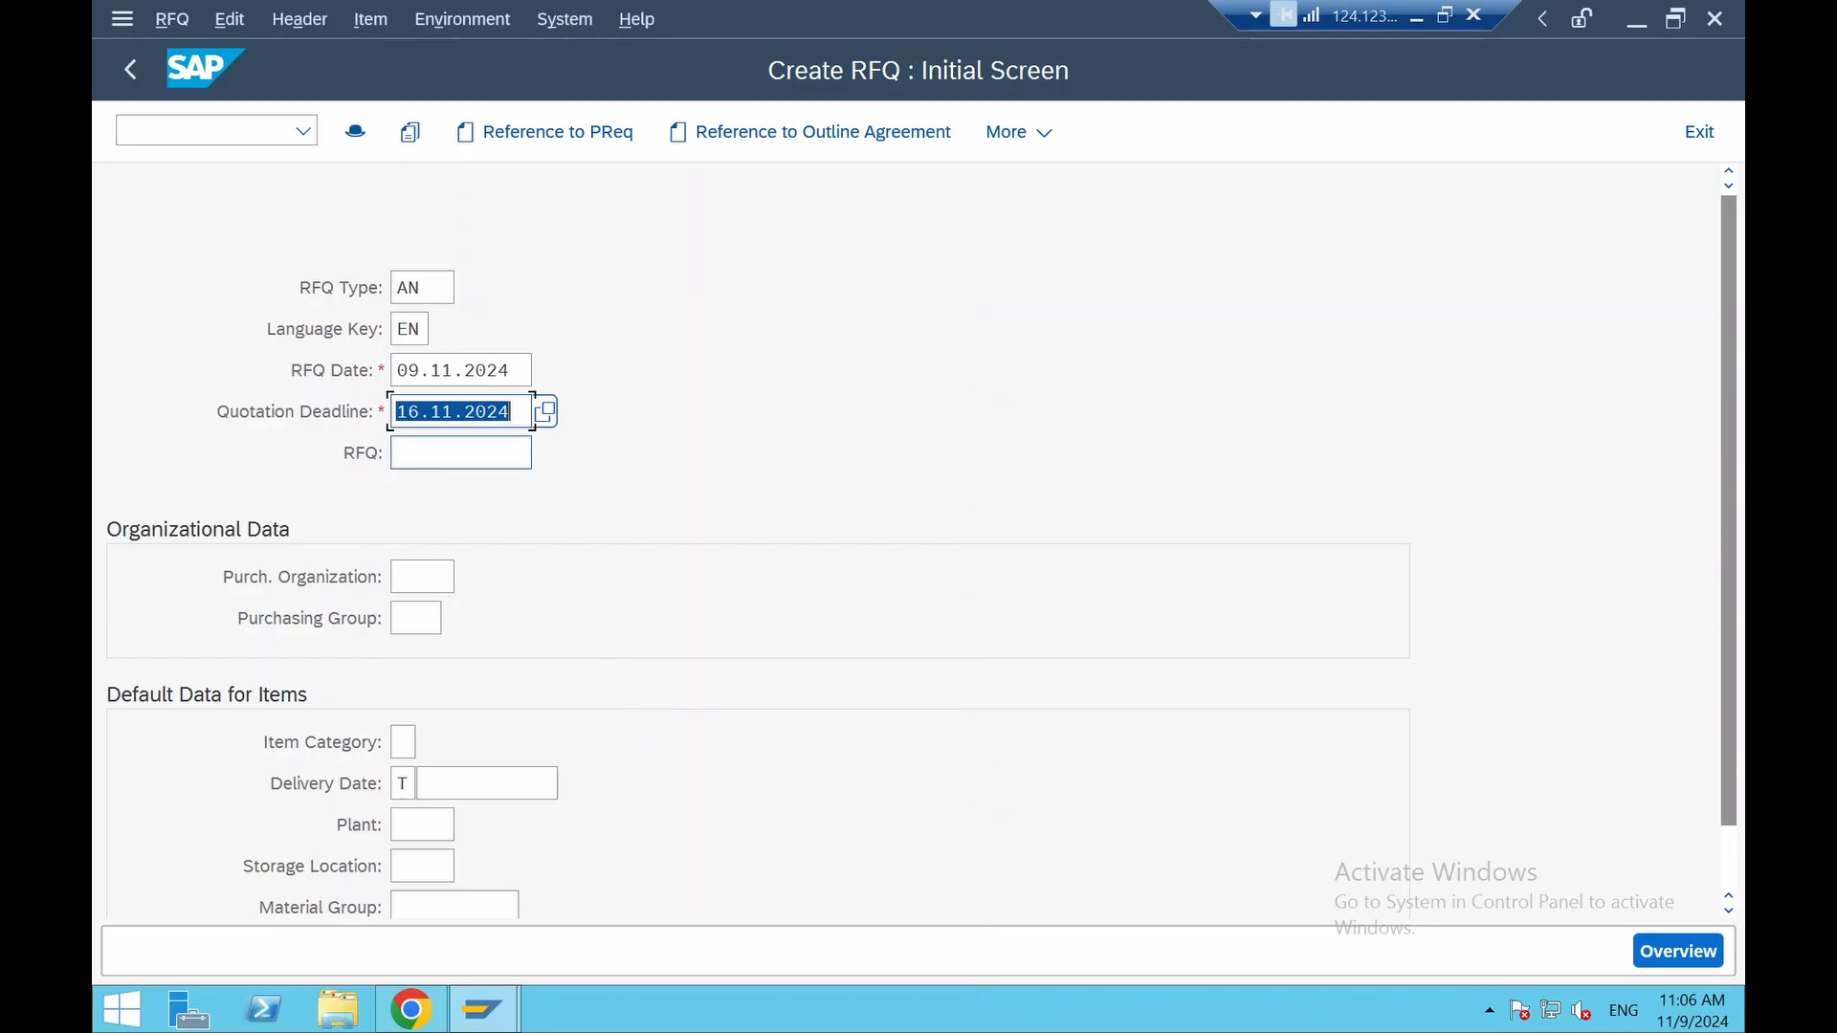
Set the RFQ's purchasing organization to 1710 and its purchasing group to 001
{"action": "left_click", "coordinate": [421, 577]}
{"action": "type", "text": "1710"}
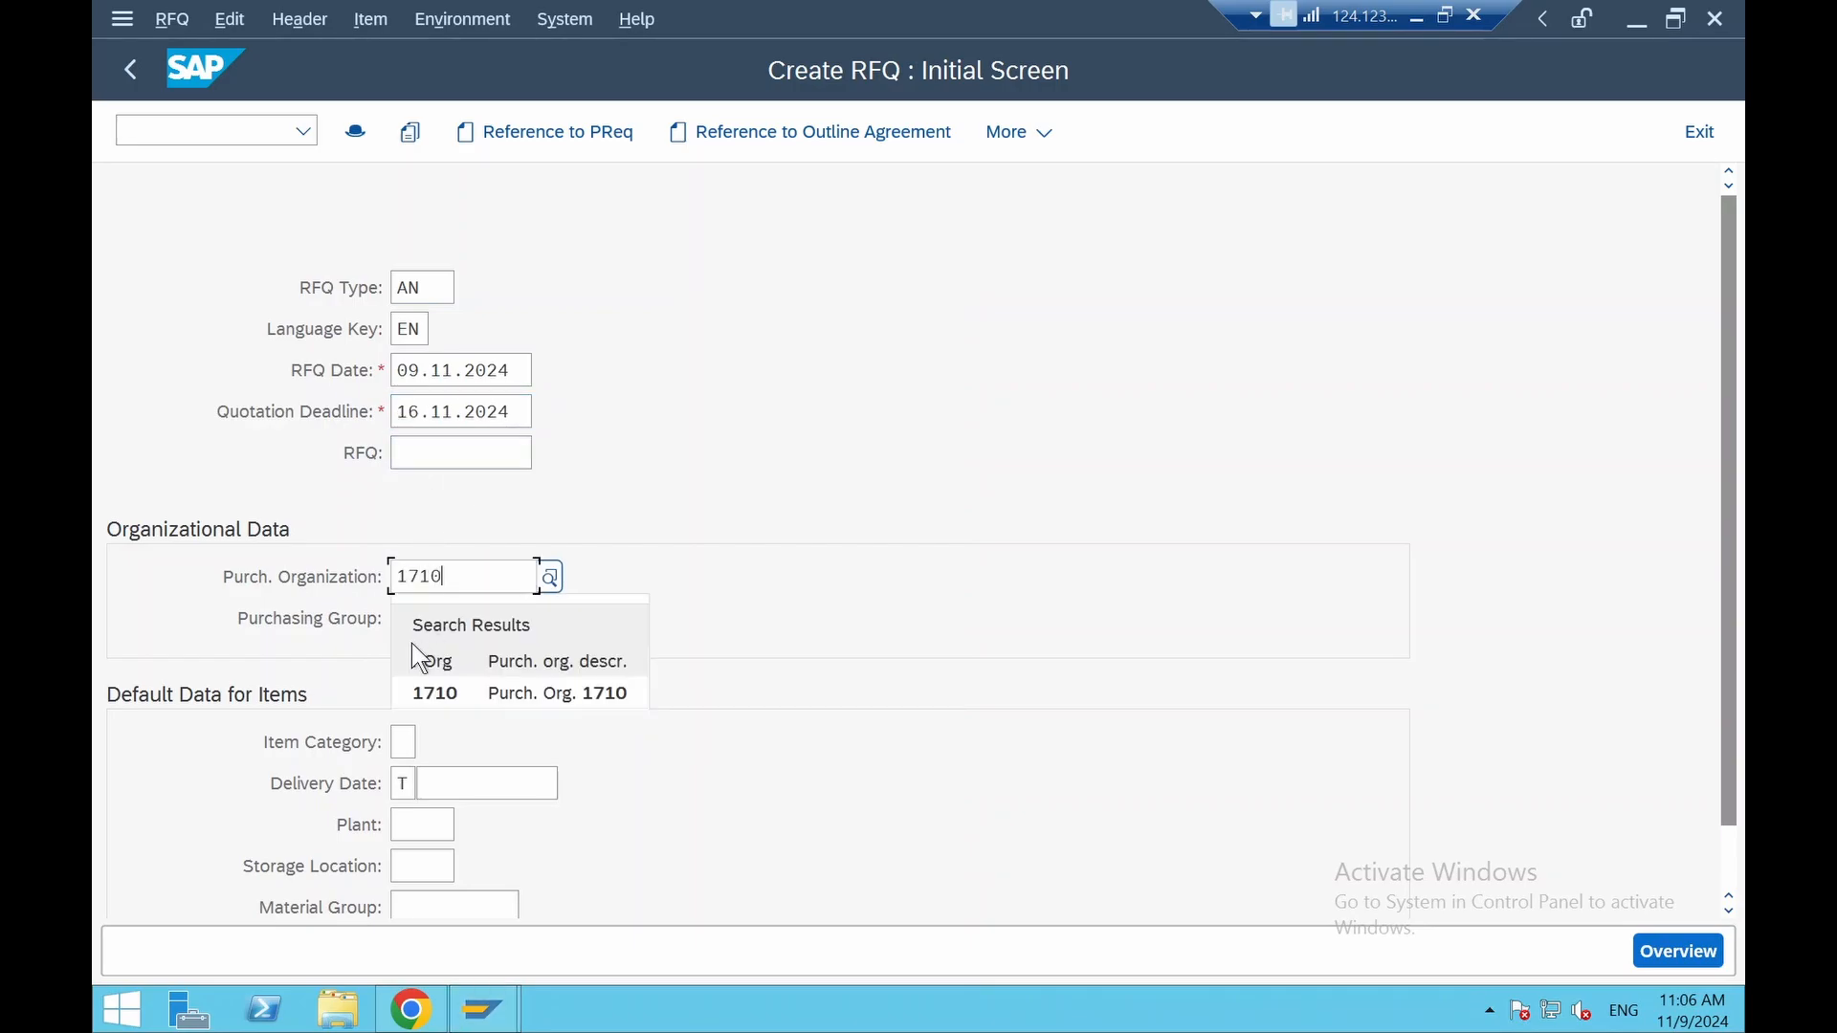
{"action": "left_click", "coordinate": [438, 687]}
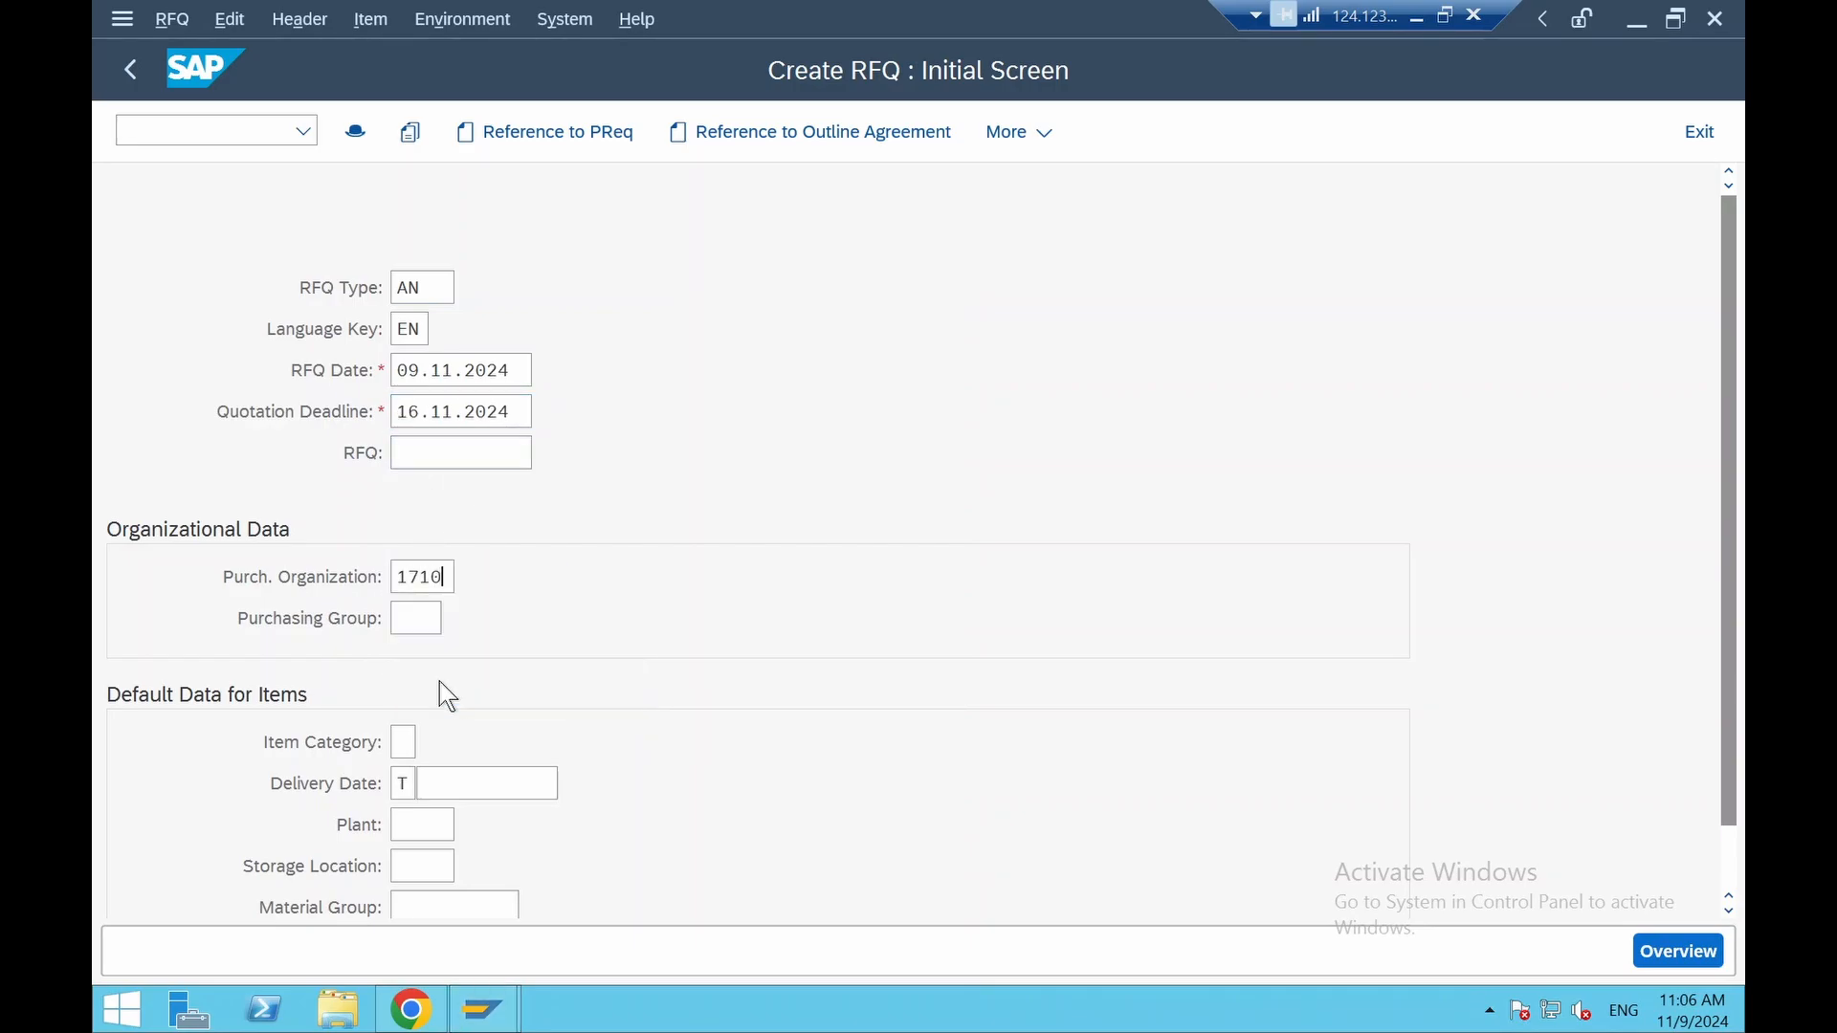
{"action": "left_click", "coordinate": [456, 620]}
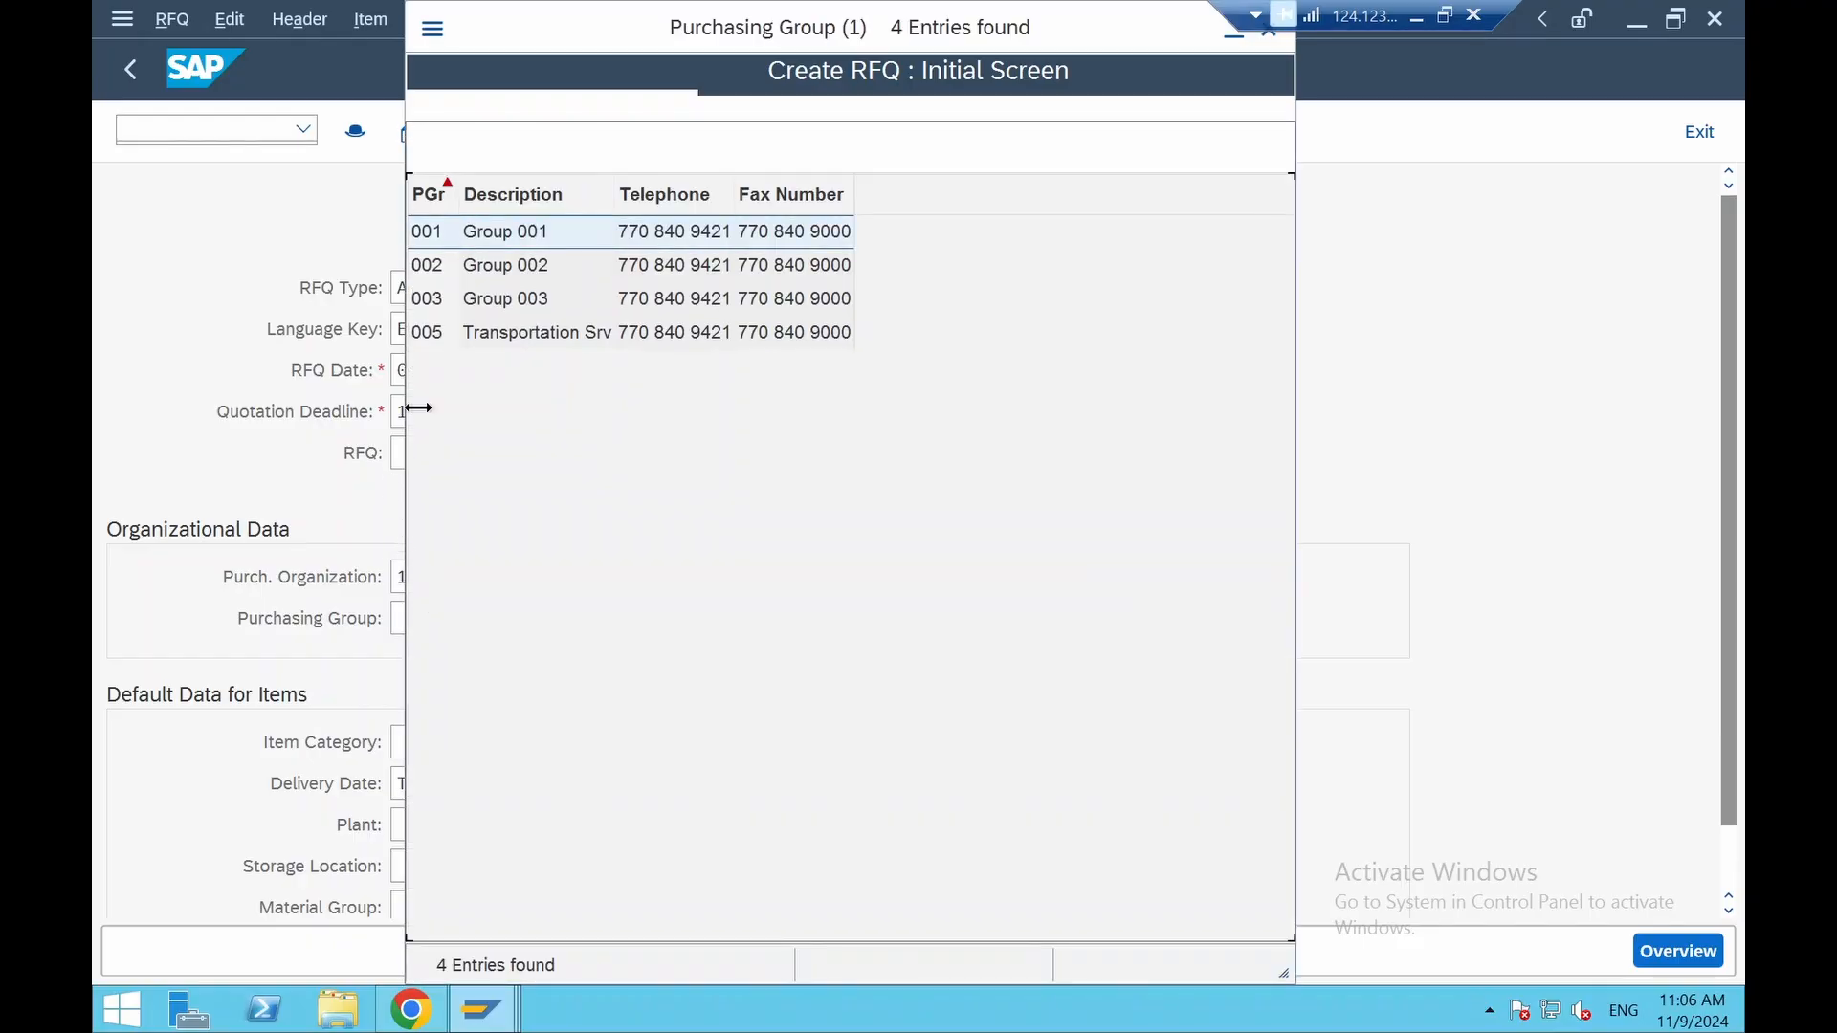
{"action": "double_click", "coordinate": [490, 234]}
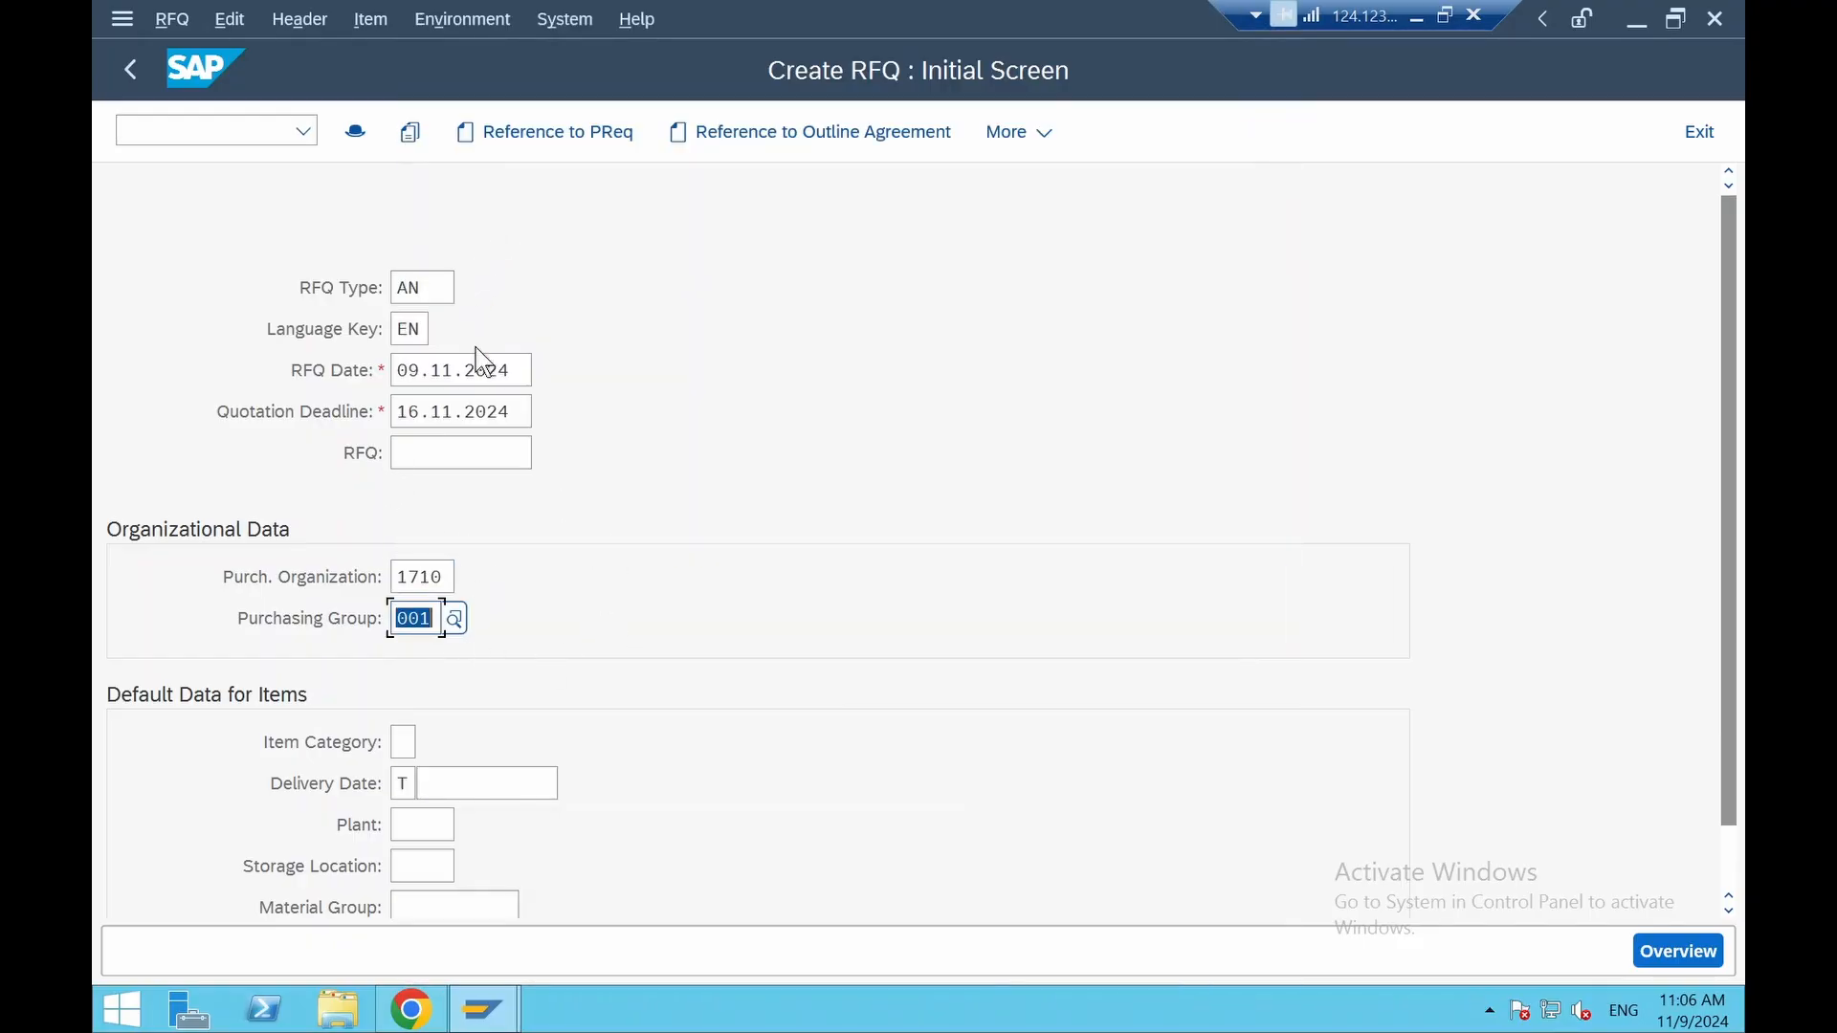
Choose AN (RFQ) as the RFQ type from its value list
{"action": "left_click", "coordinate": [428, 288]}
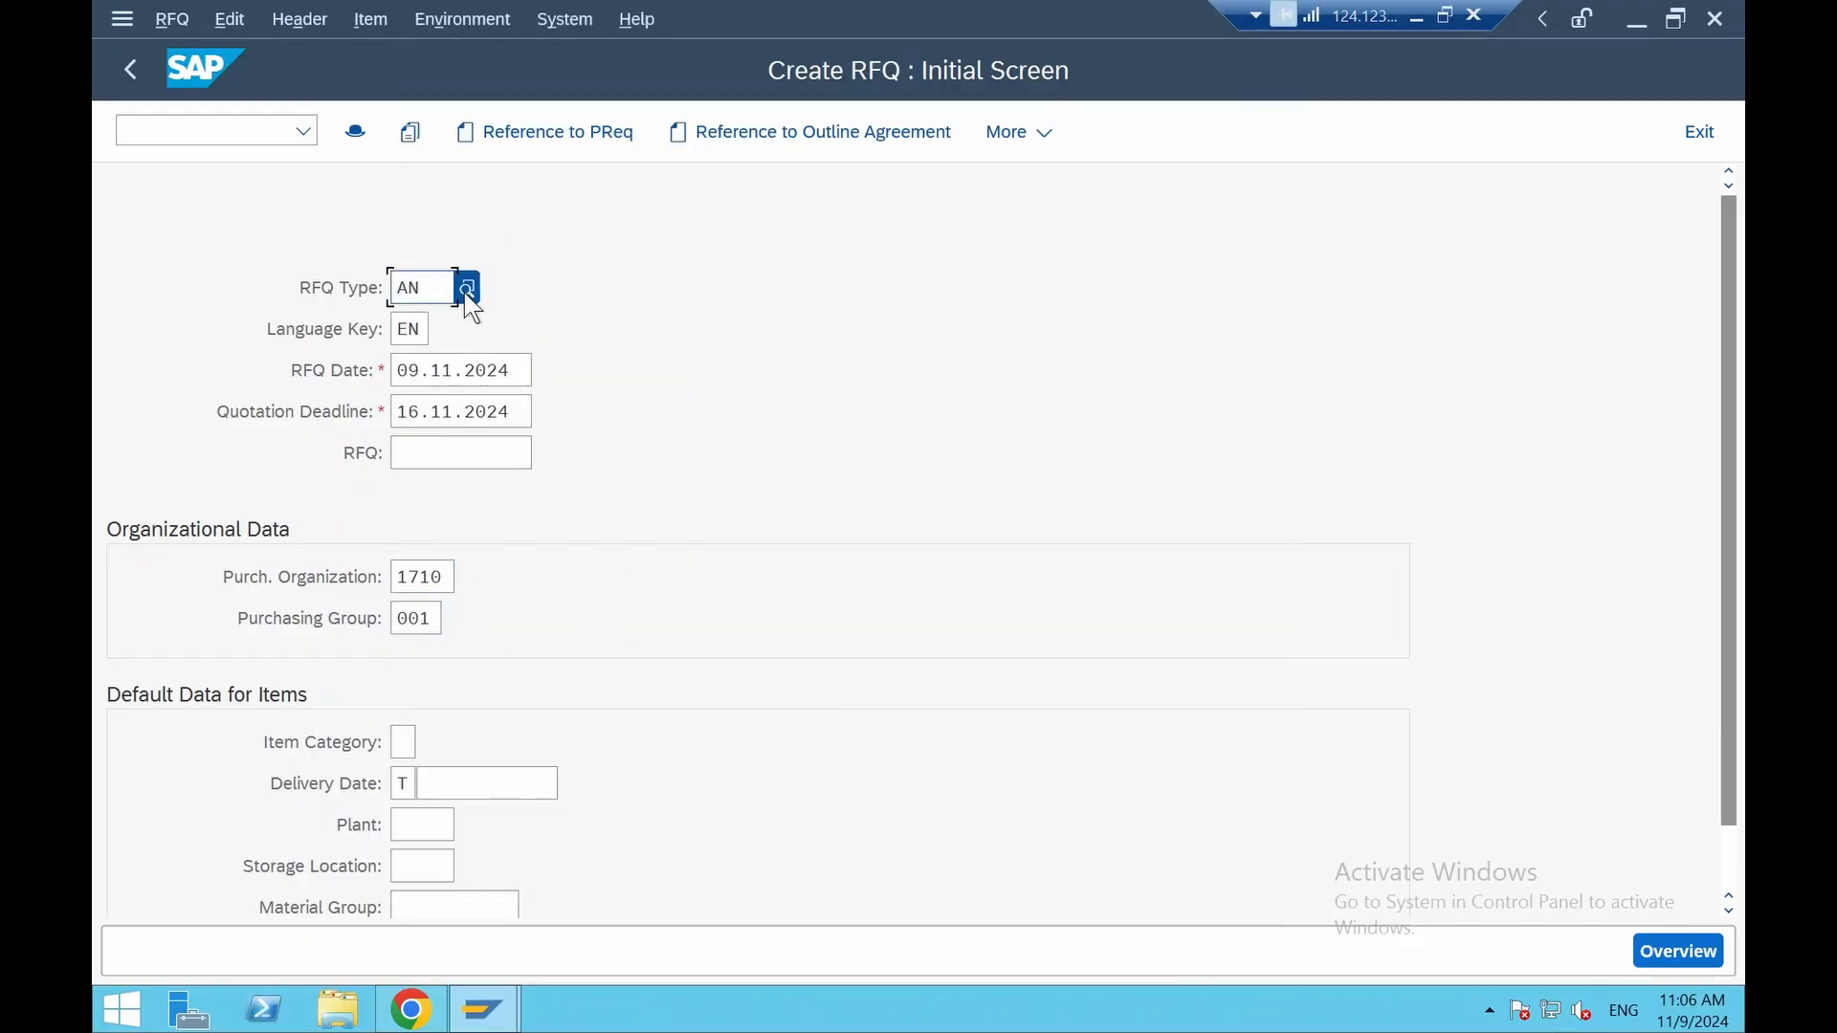
{"action": "left_click", "coordinate": [467, 290]}
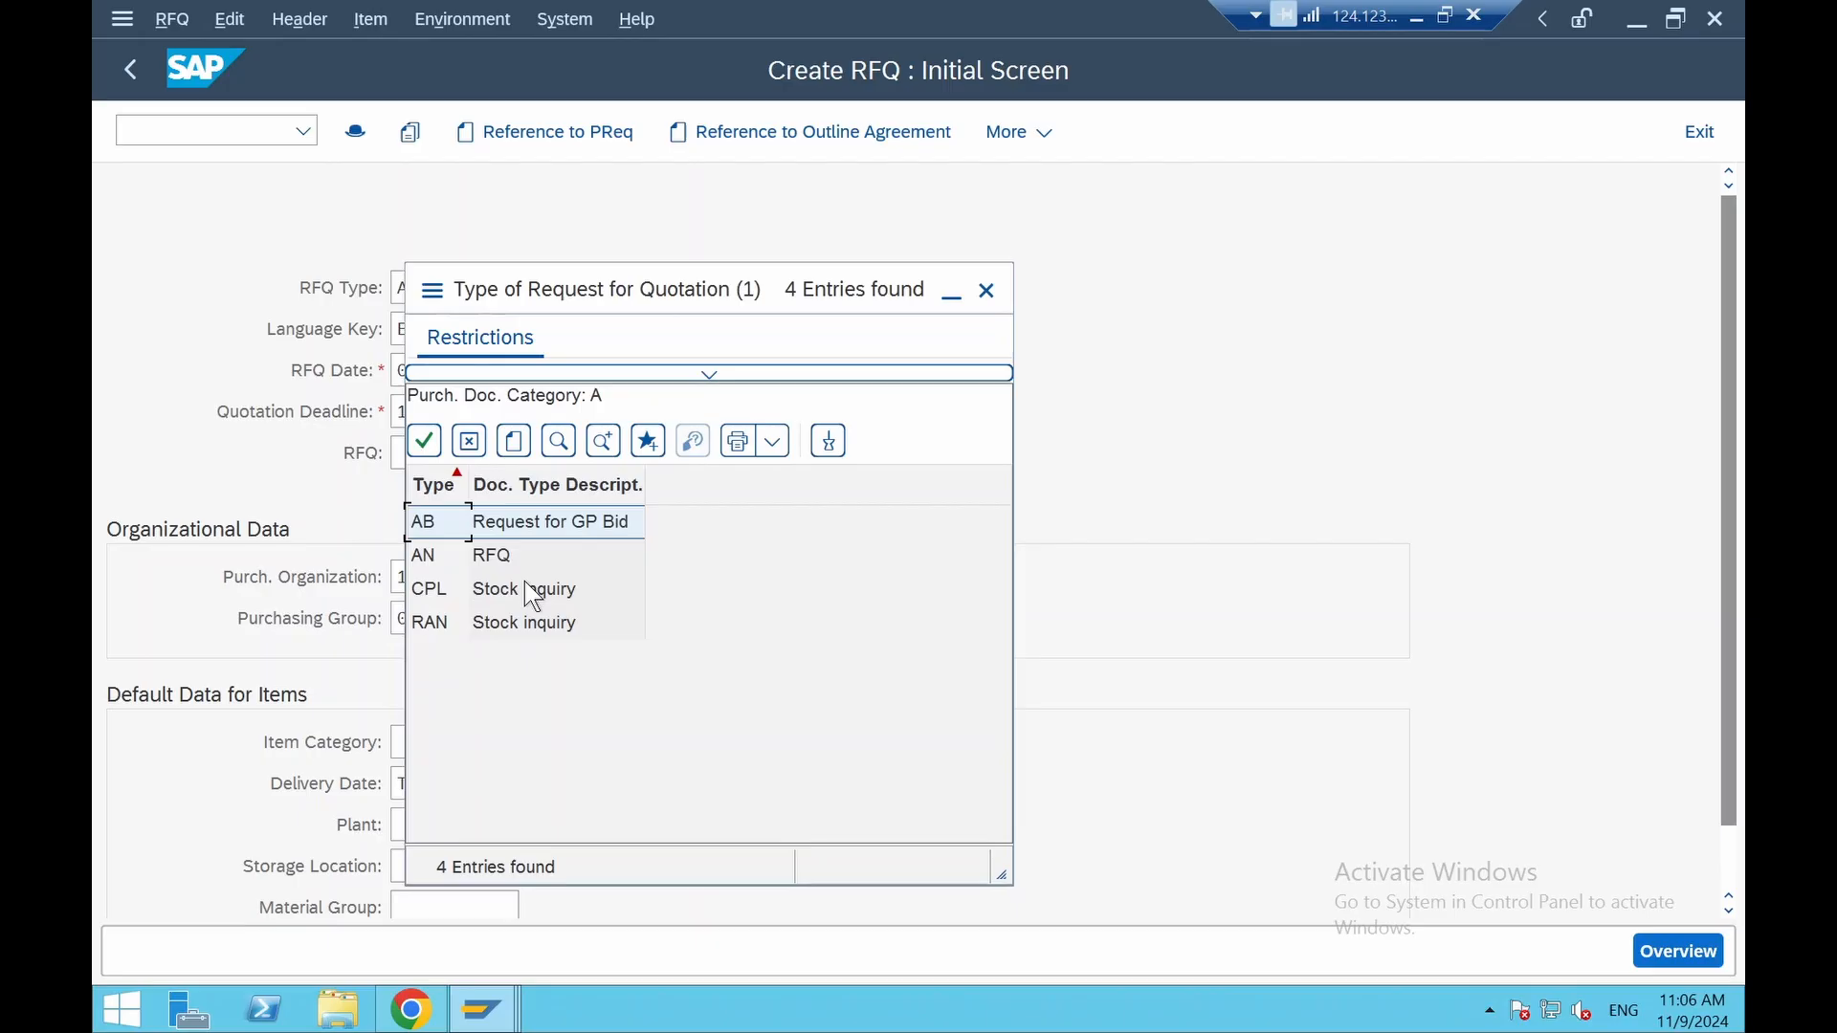
{"action": "double_click", "coordinate": [444, 555]}
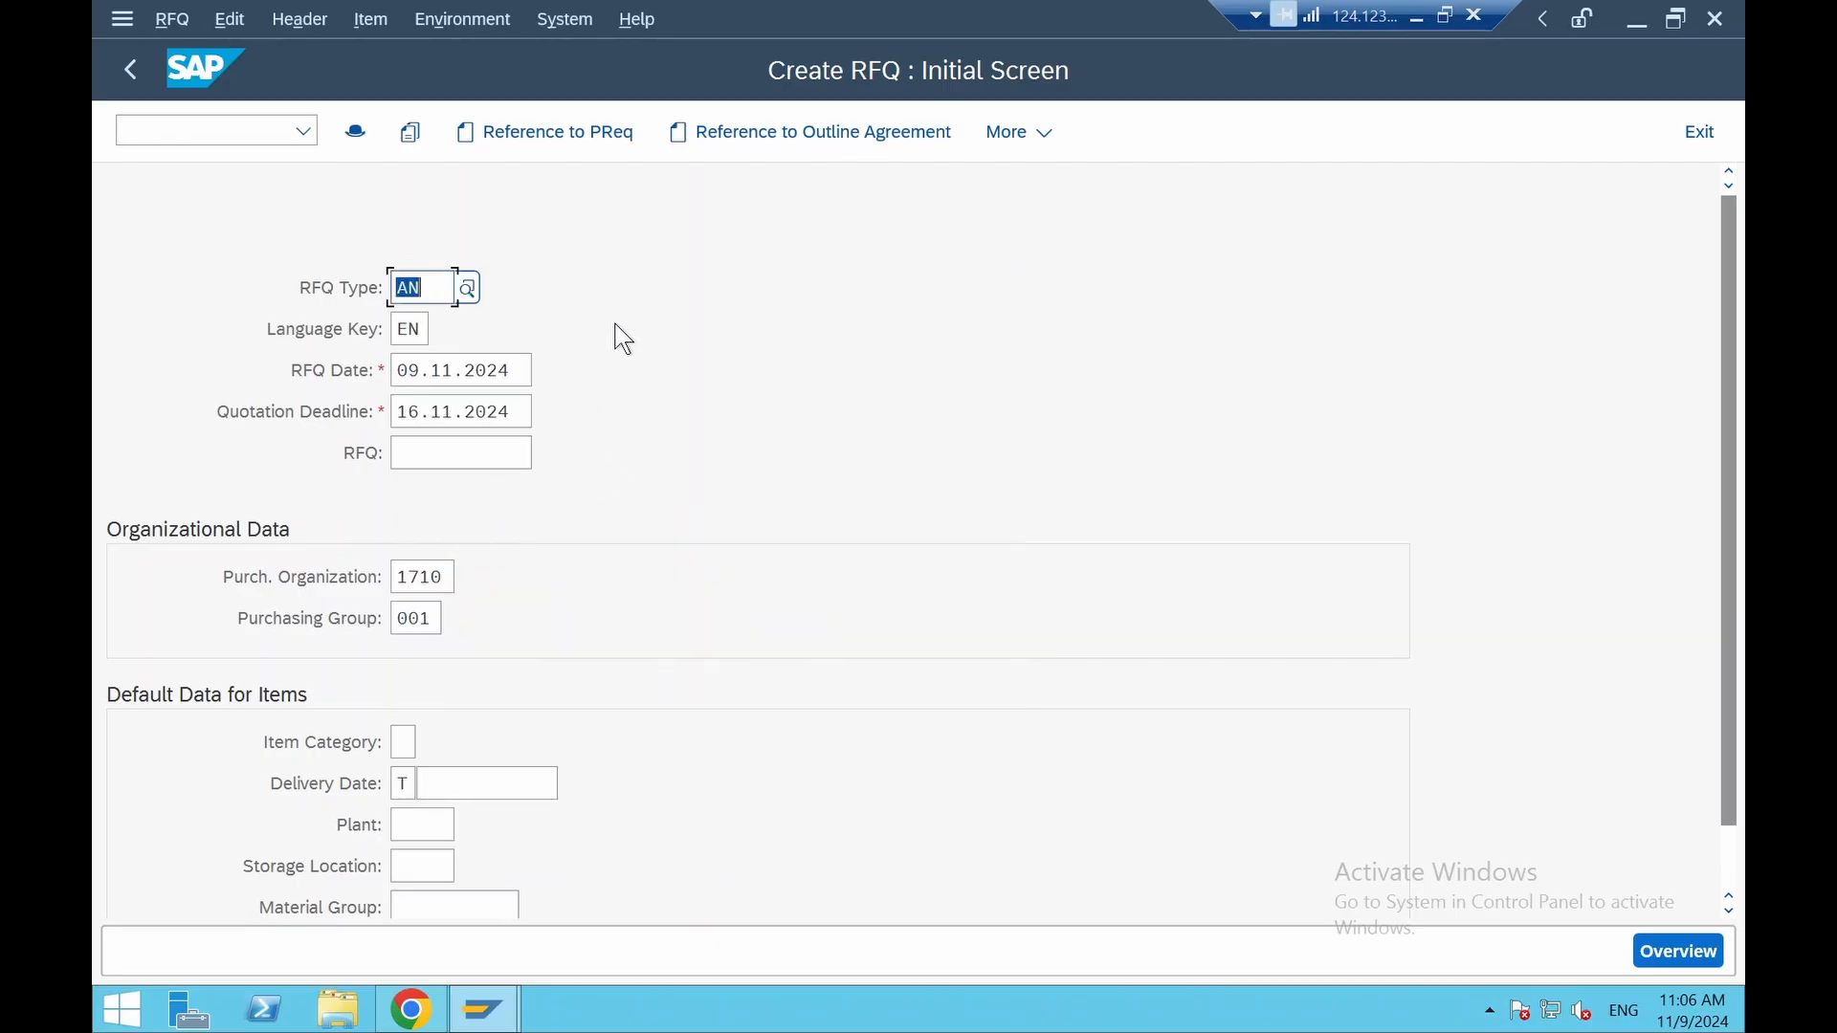
Create the RFQ with reference to a purchase requisition, looking up the TG11 requisition's number by purchasing group 001
{"action": "left_click", "coordinate": [544, 140]}
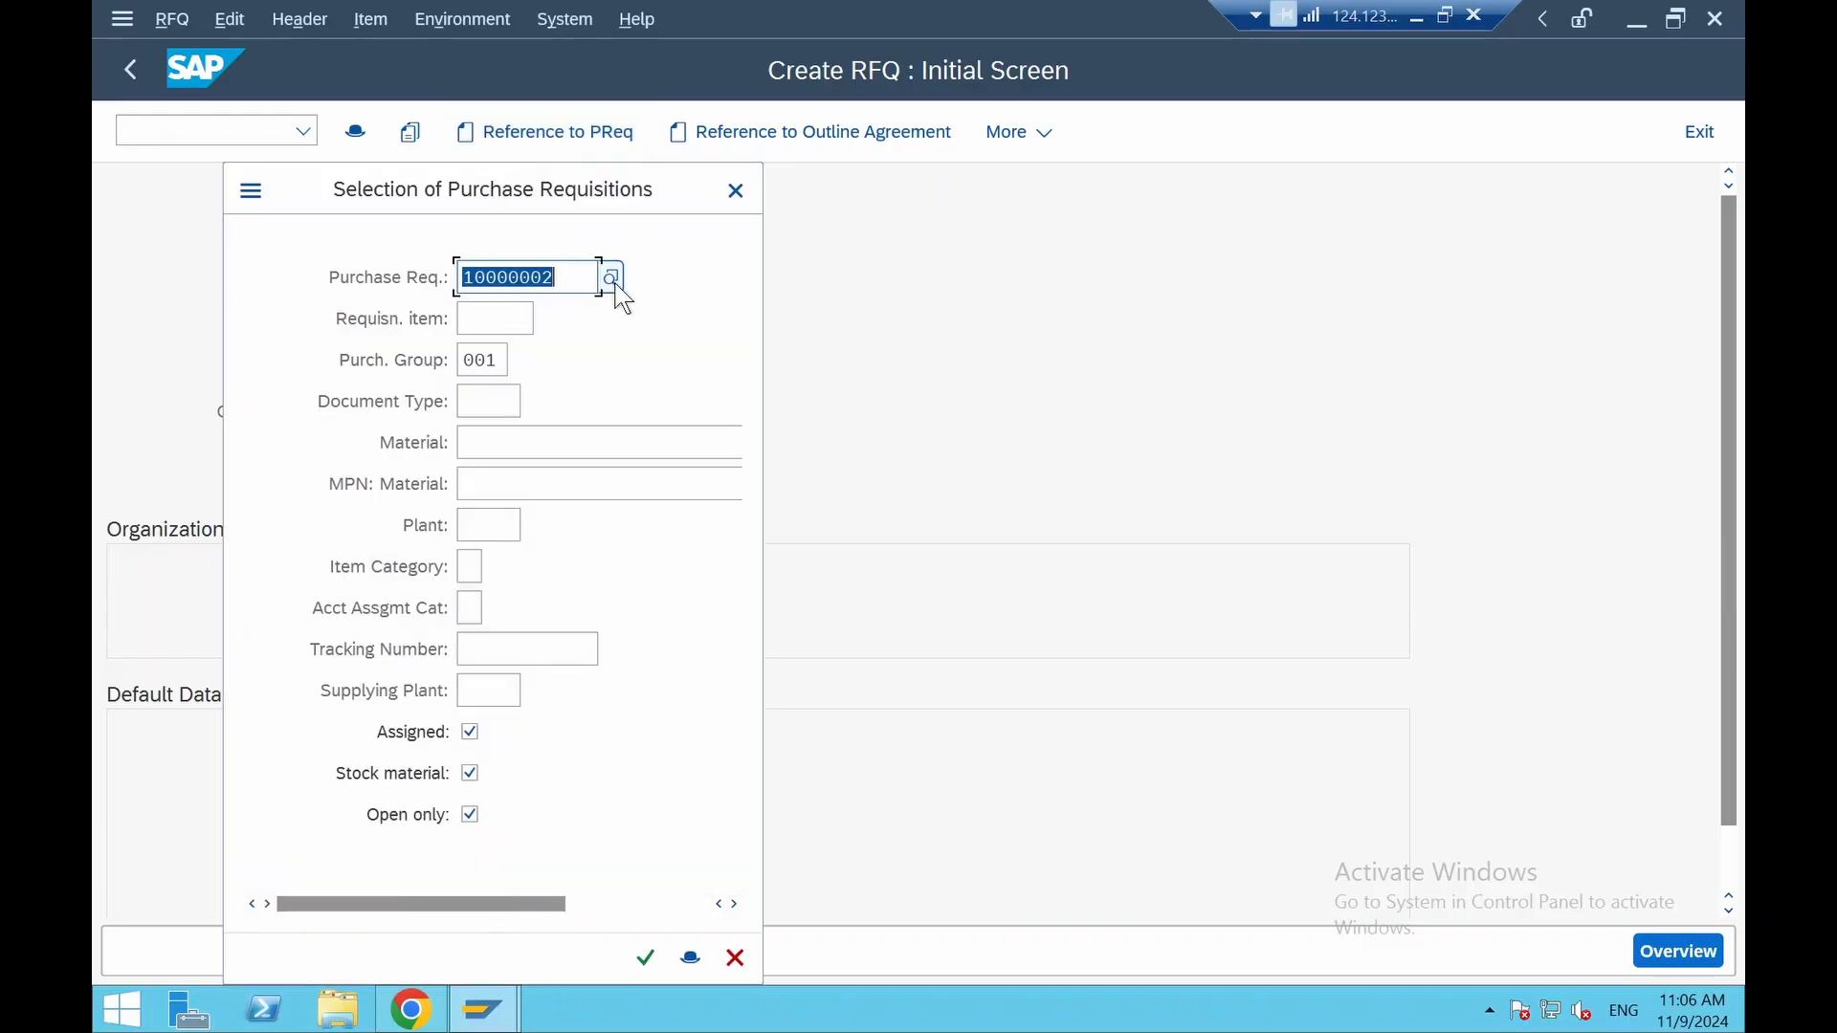
{"action": "left_click", "coordinate": [611, 278]}
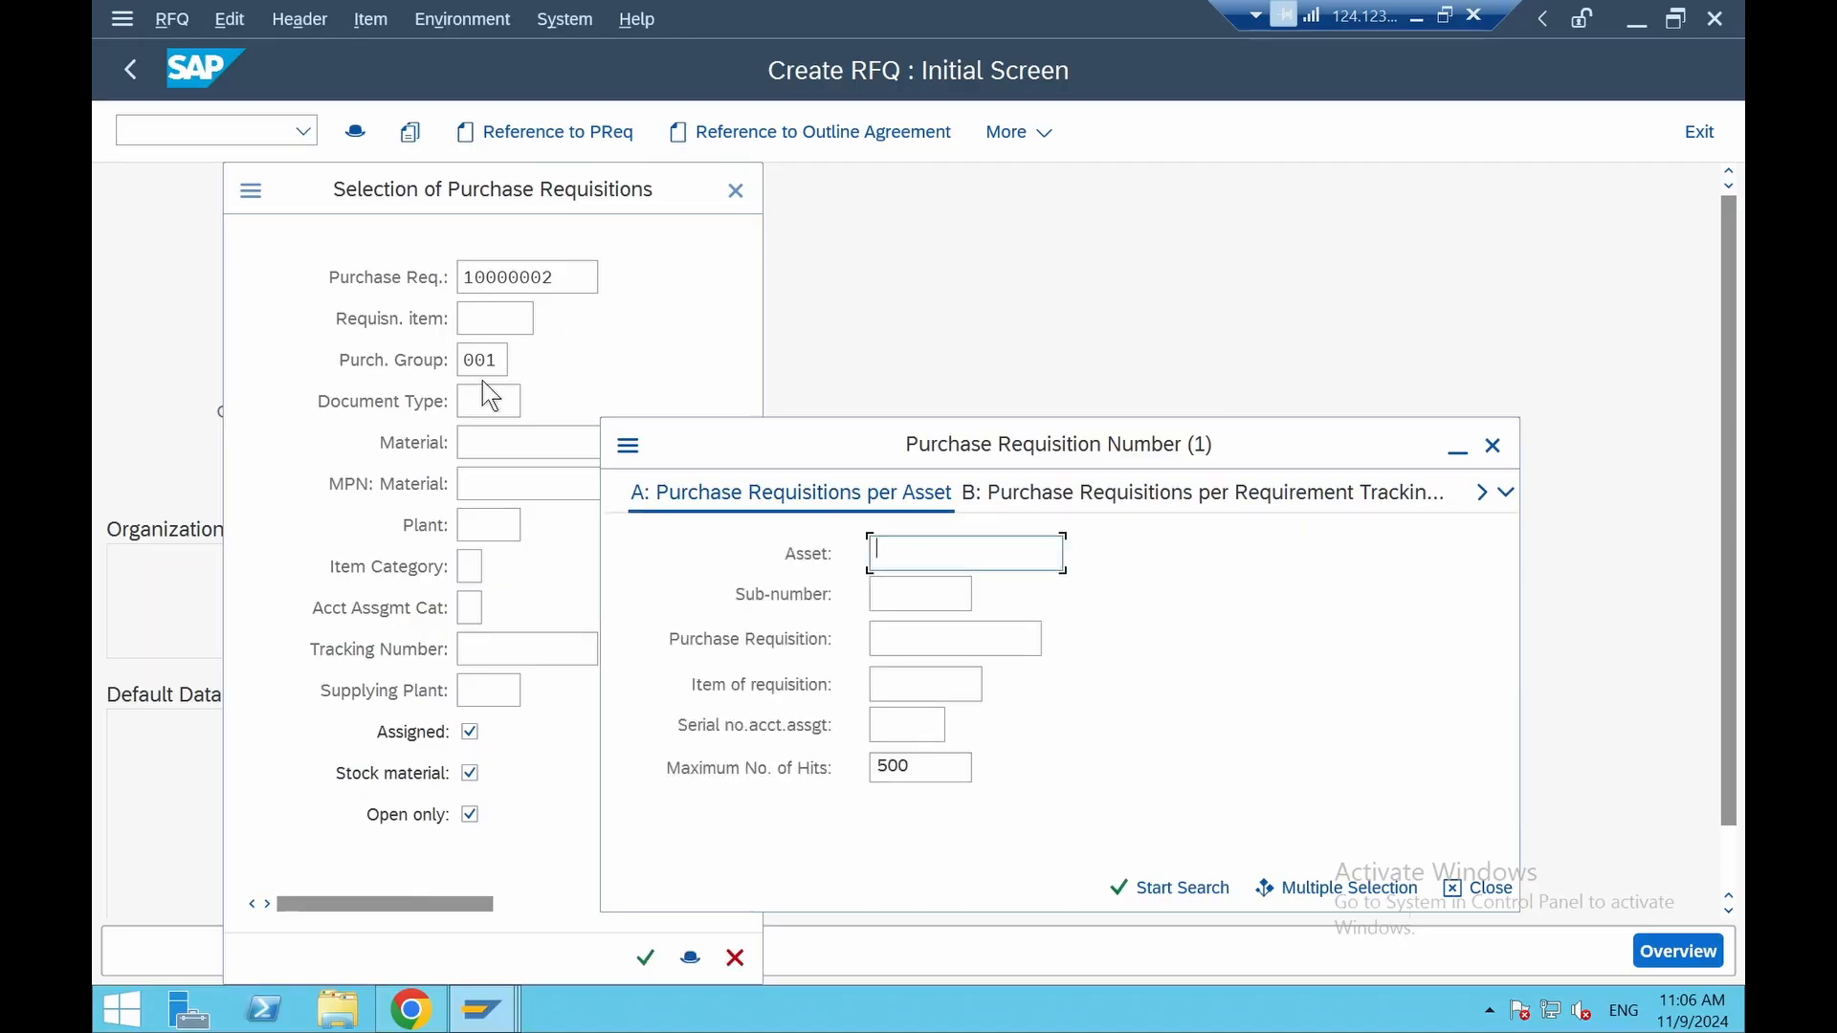
{"action": "left_click", "coordinate": [1169, 888]}
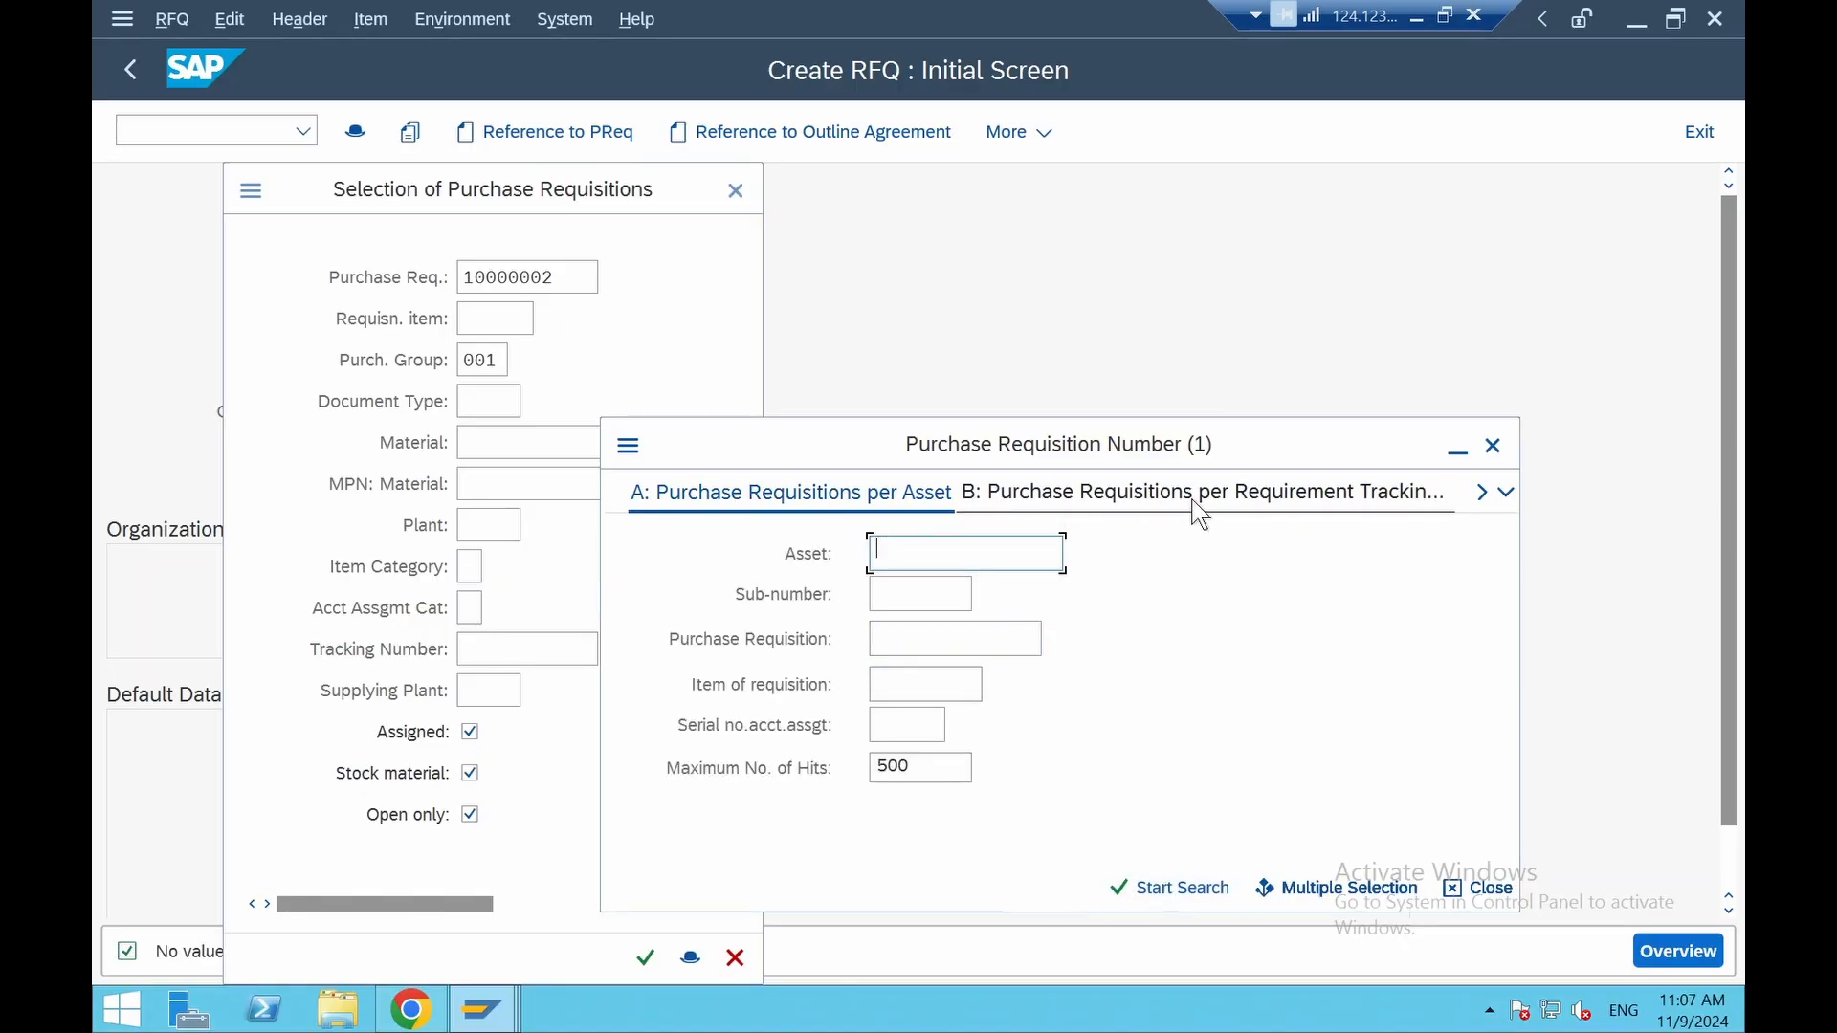
{"action": "left_click", "coordinate": [1505, 493]}
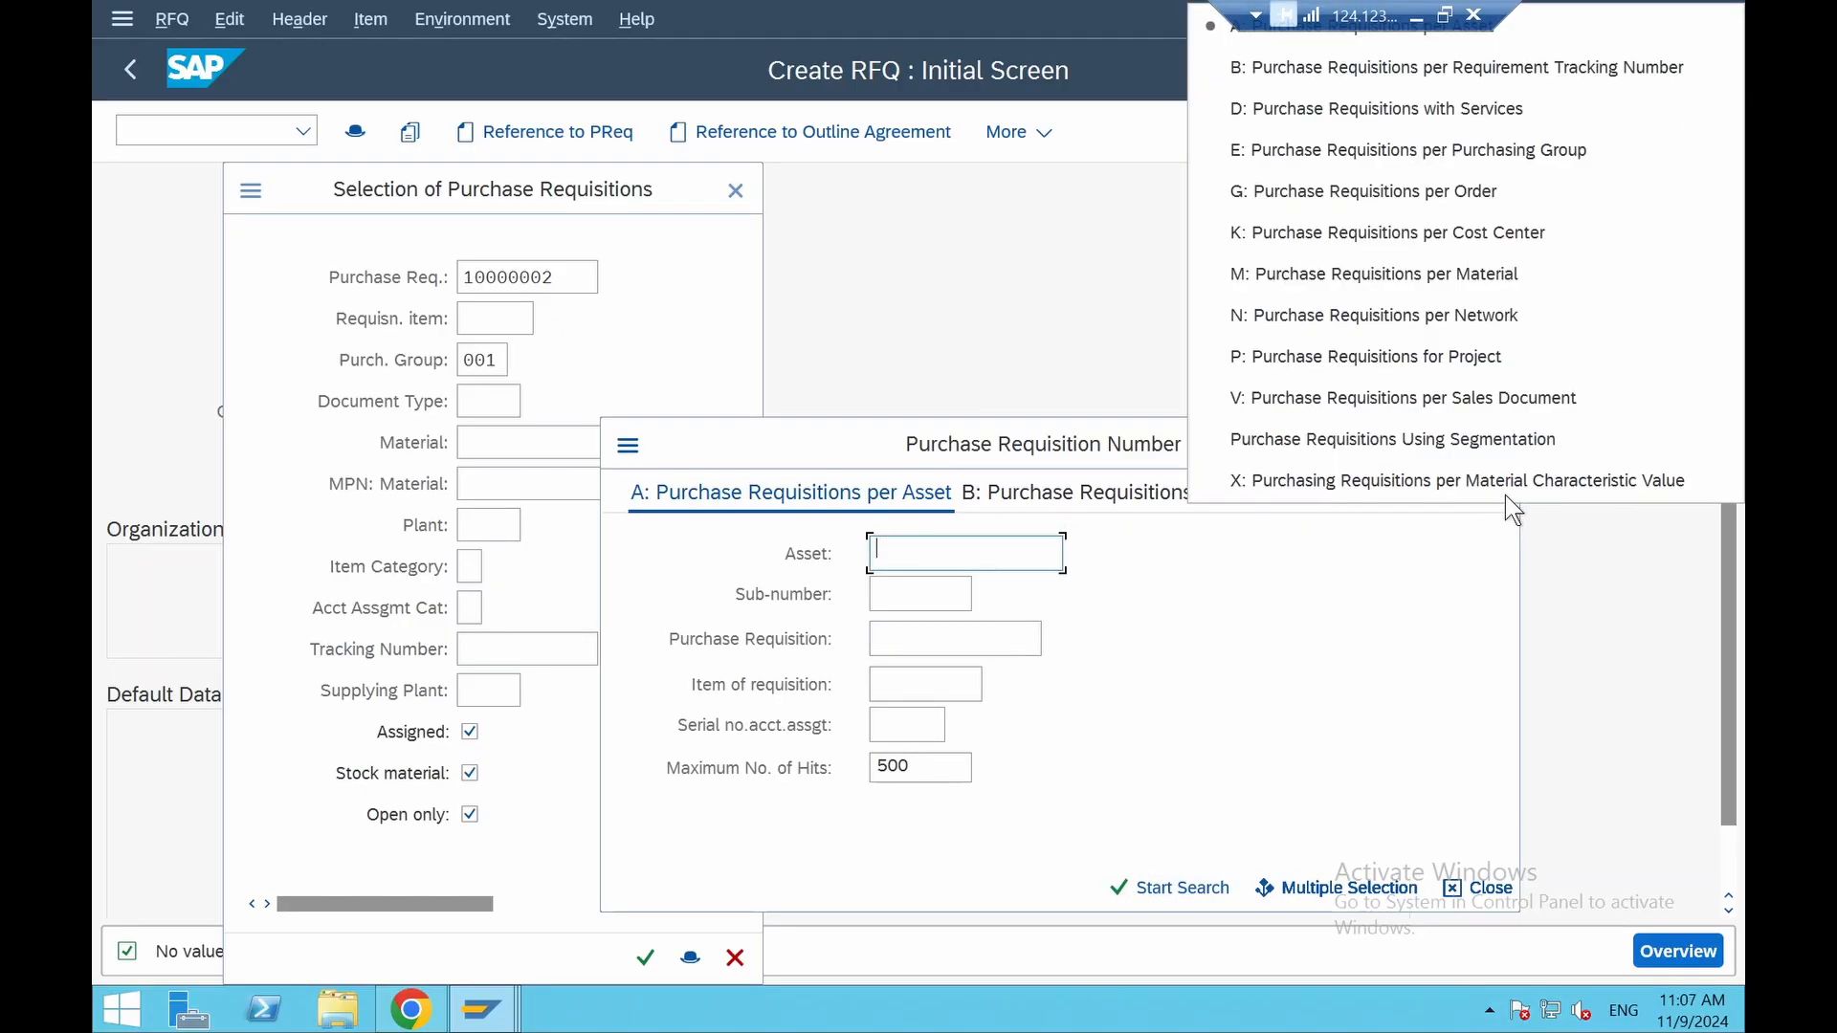
{"action": "left_click", "coordinate": [1472, 155]}
{"action": "left_click", "coordinate": [1176, 888]}
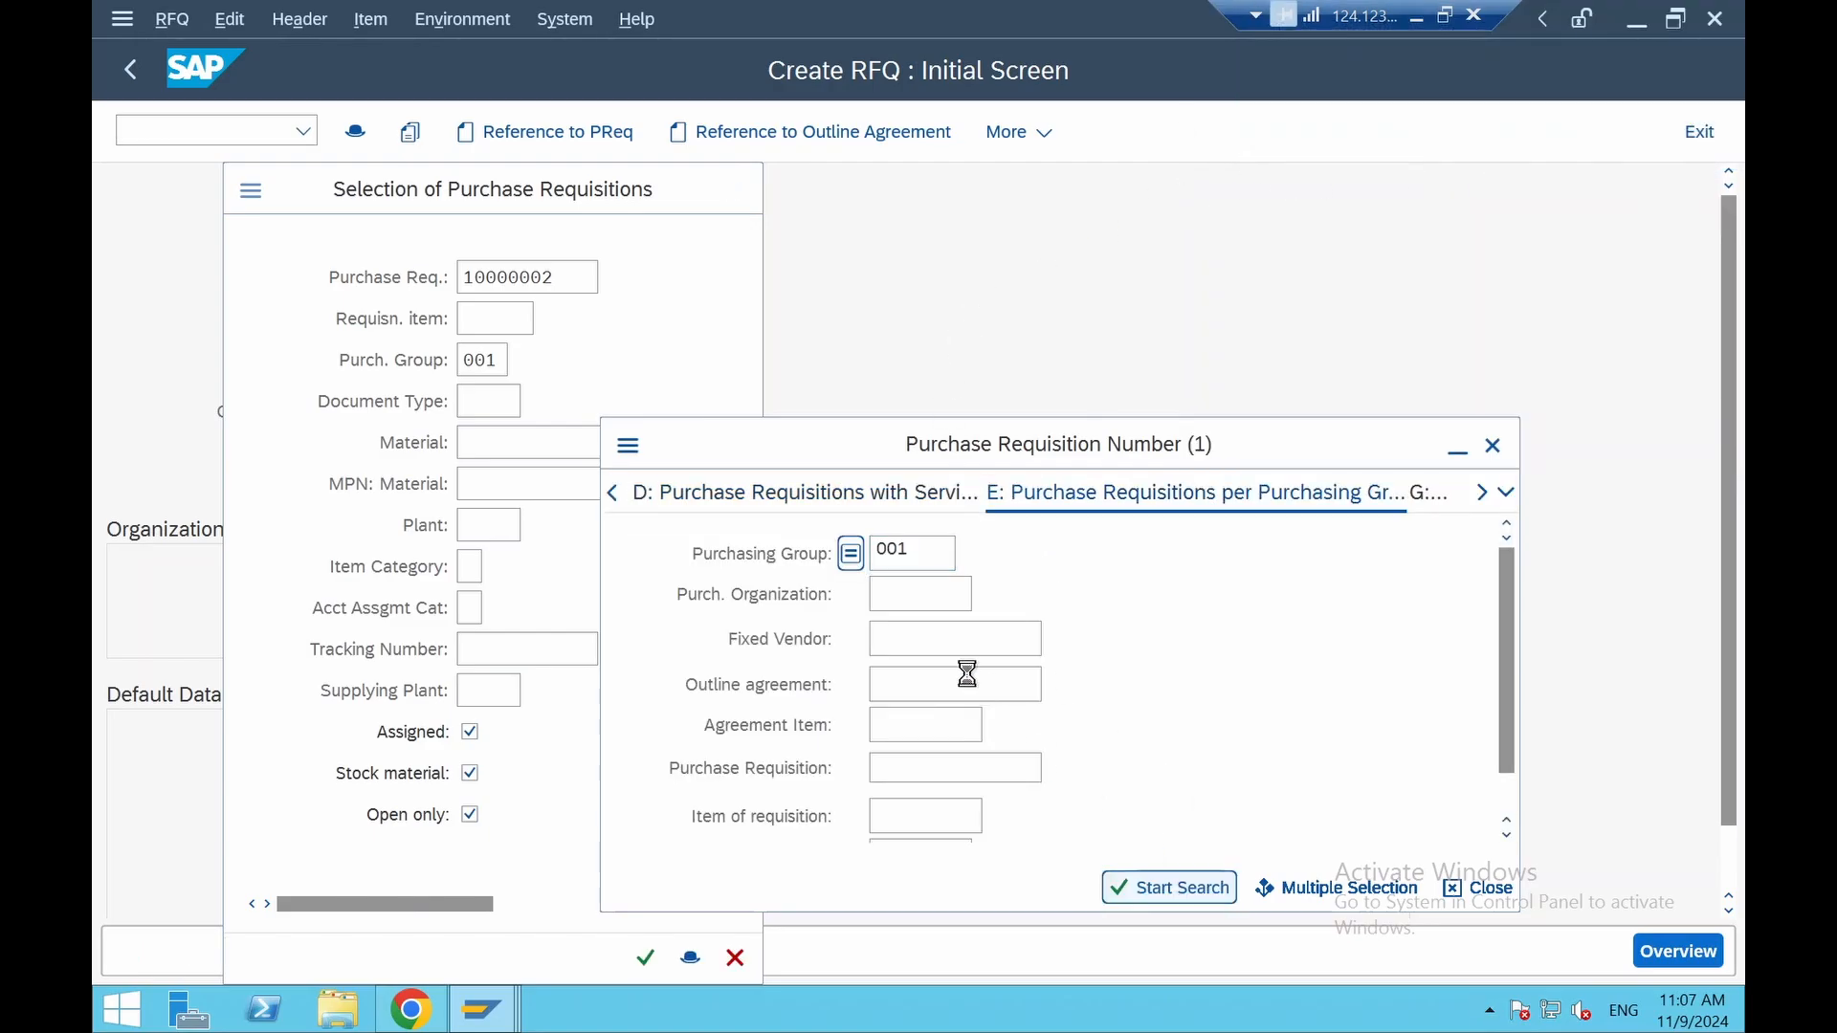
{"action": "double_click", "coordinate": [956, 237]}
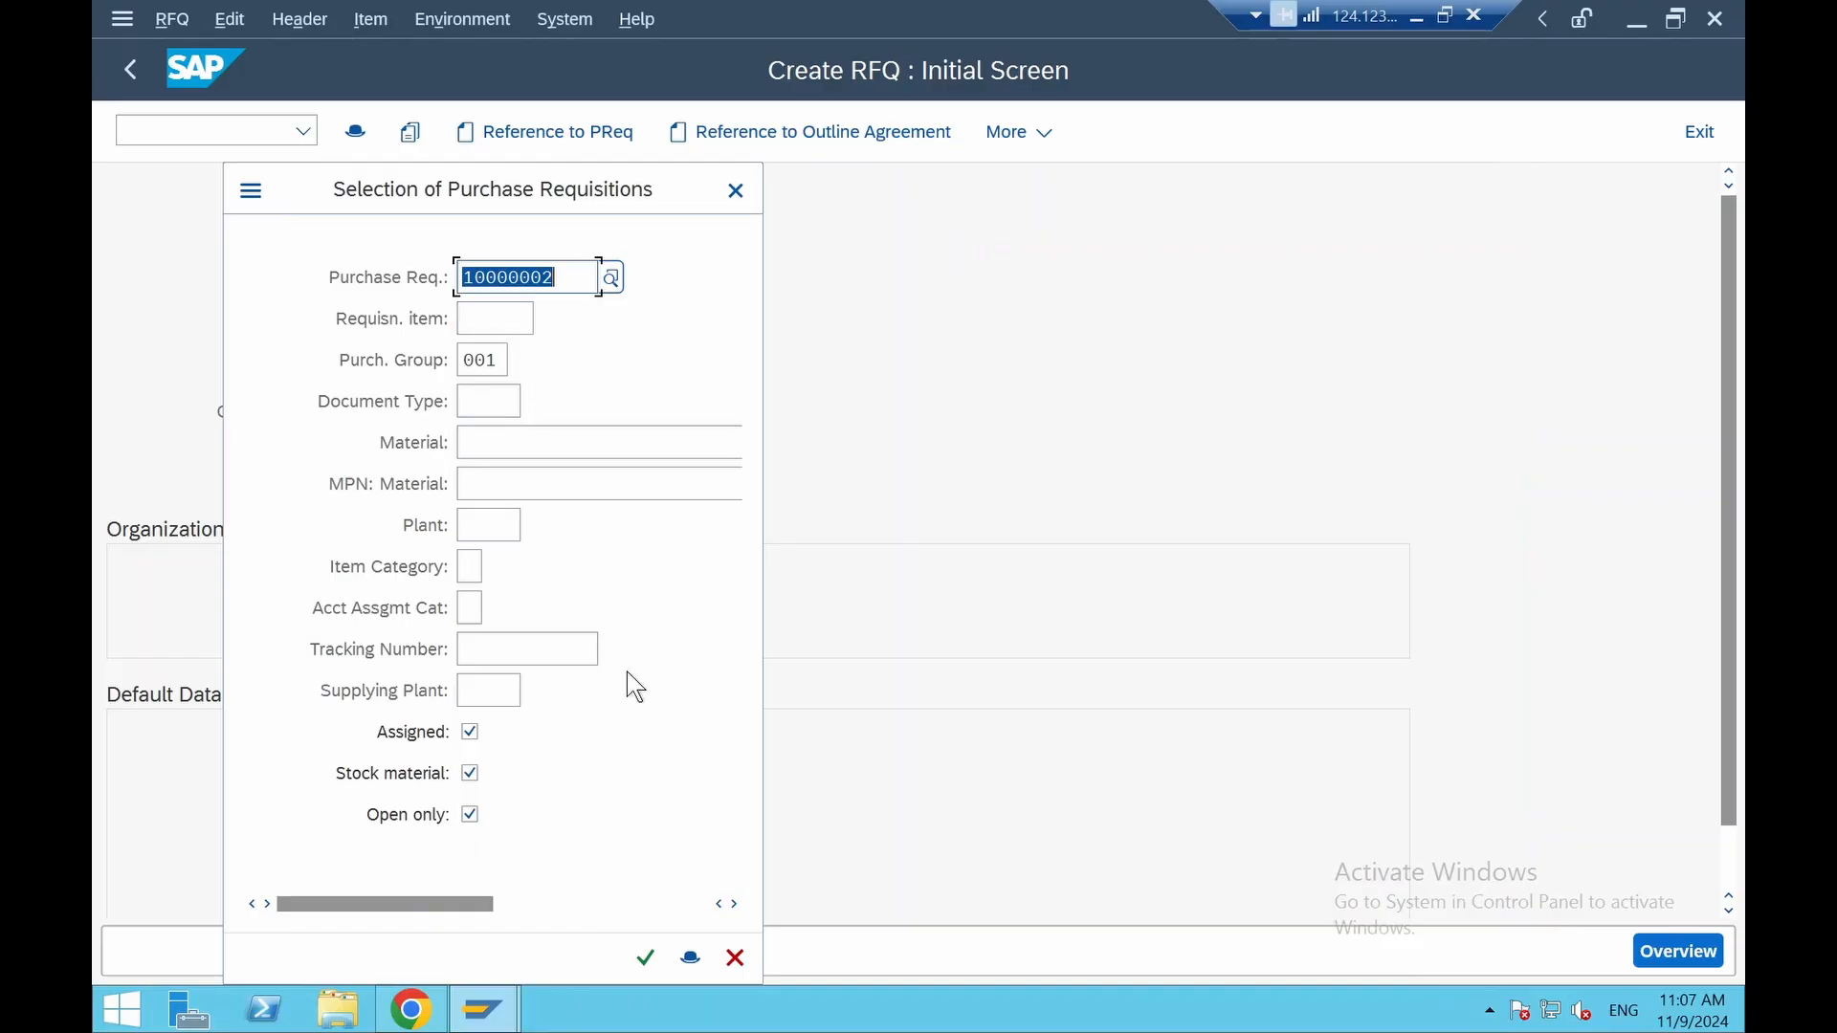
Confirm the requisition selection and adopt item 10 for material TG11 with its details into the RFQ
{"action": "left_click", "coordinate": [646, 957]}
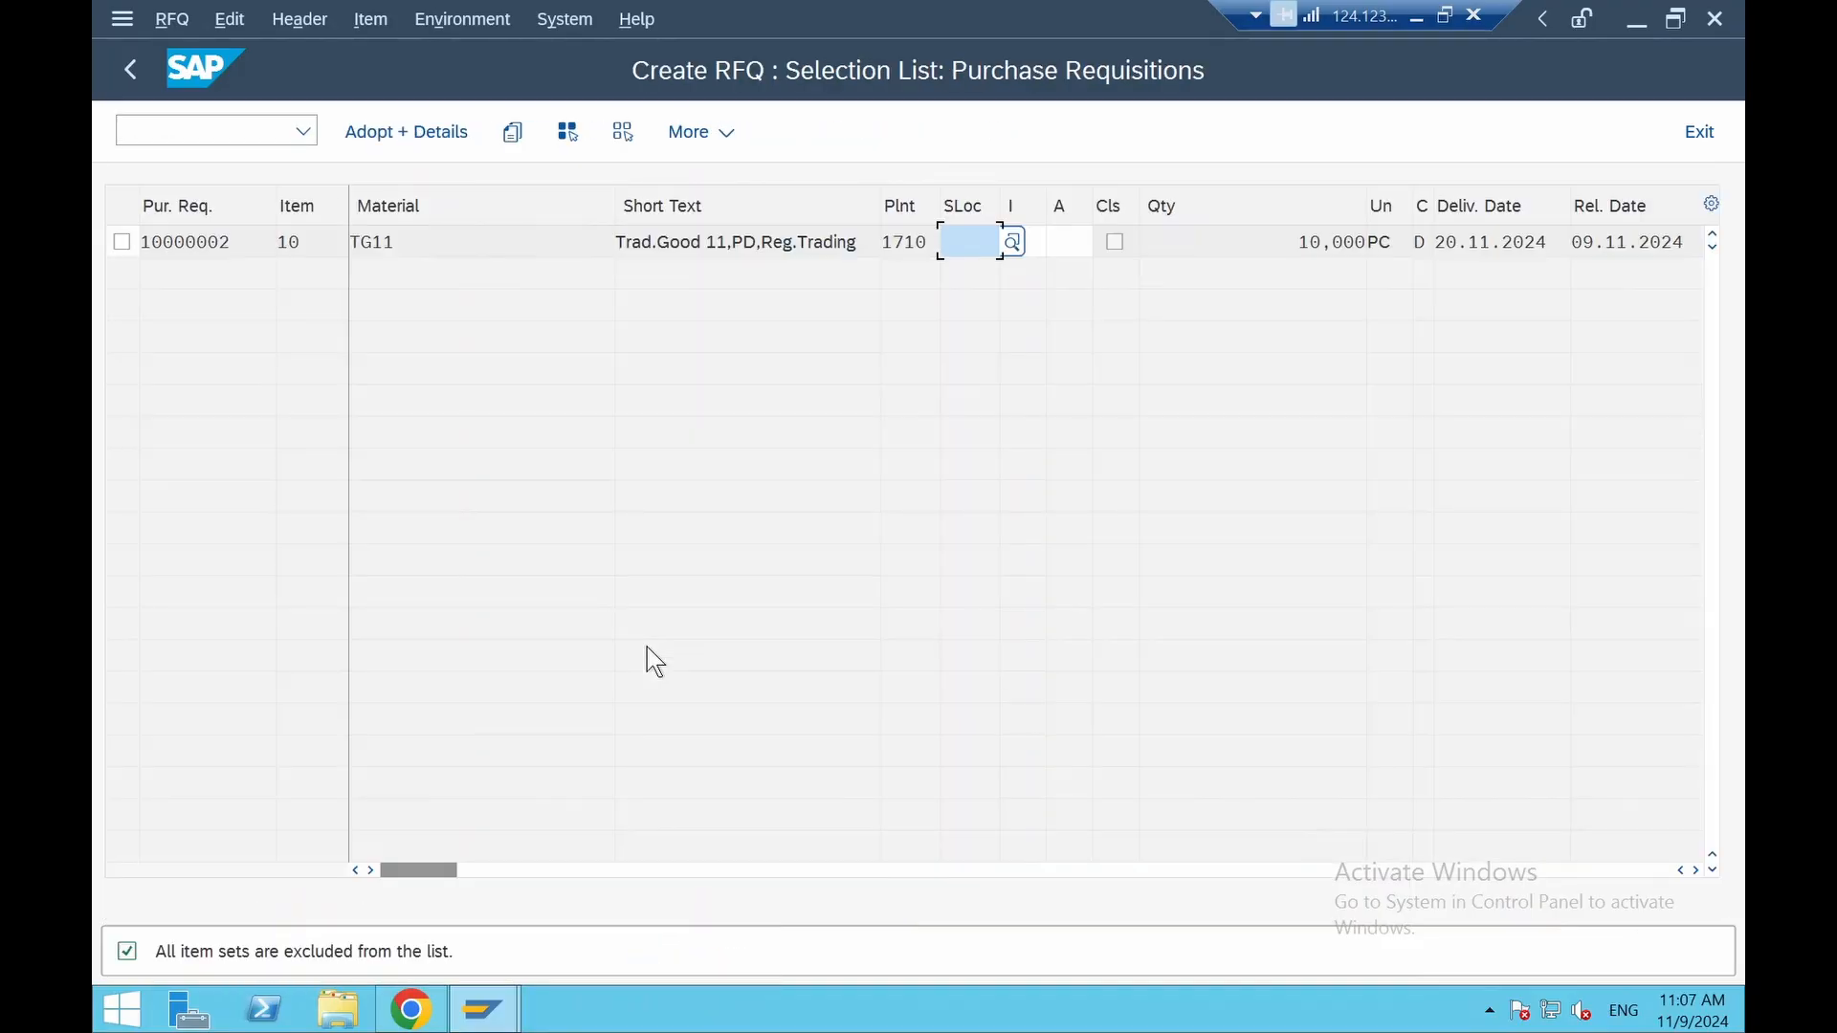
{"action": "left_click", "coordinate": [122, 242]}
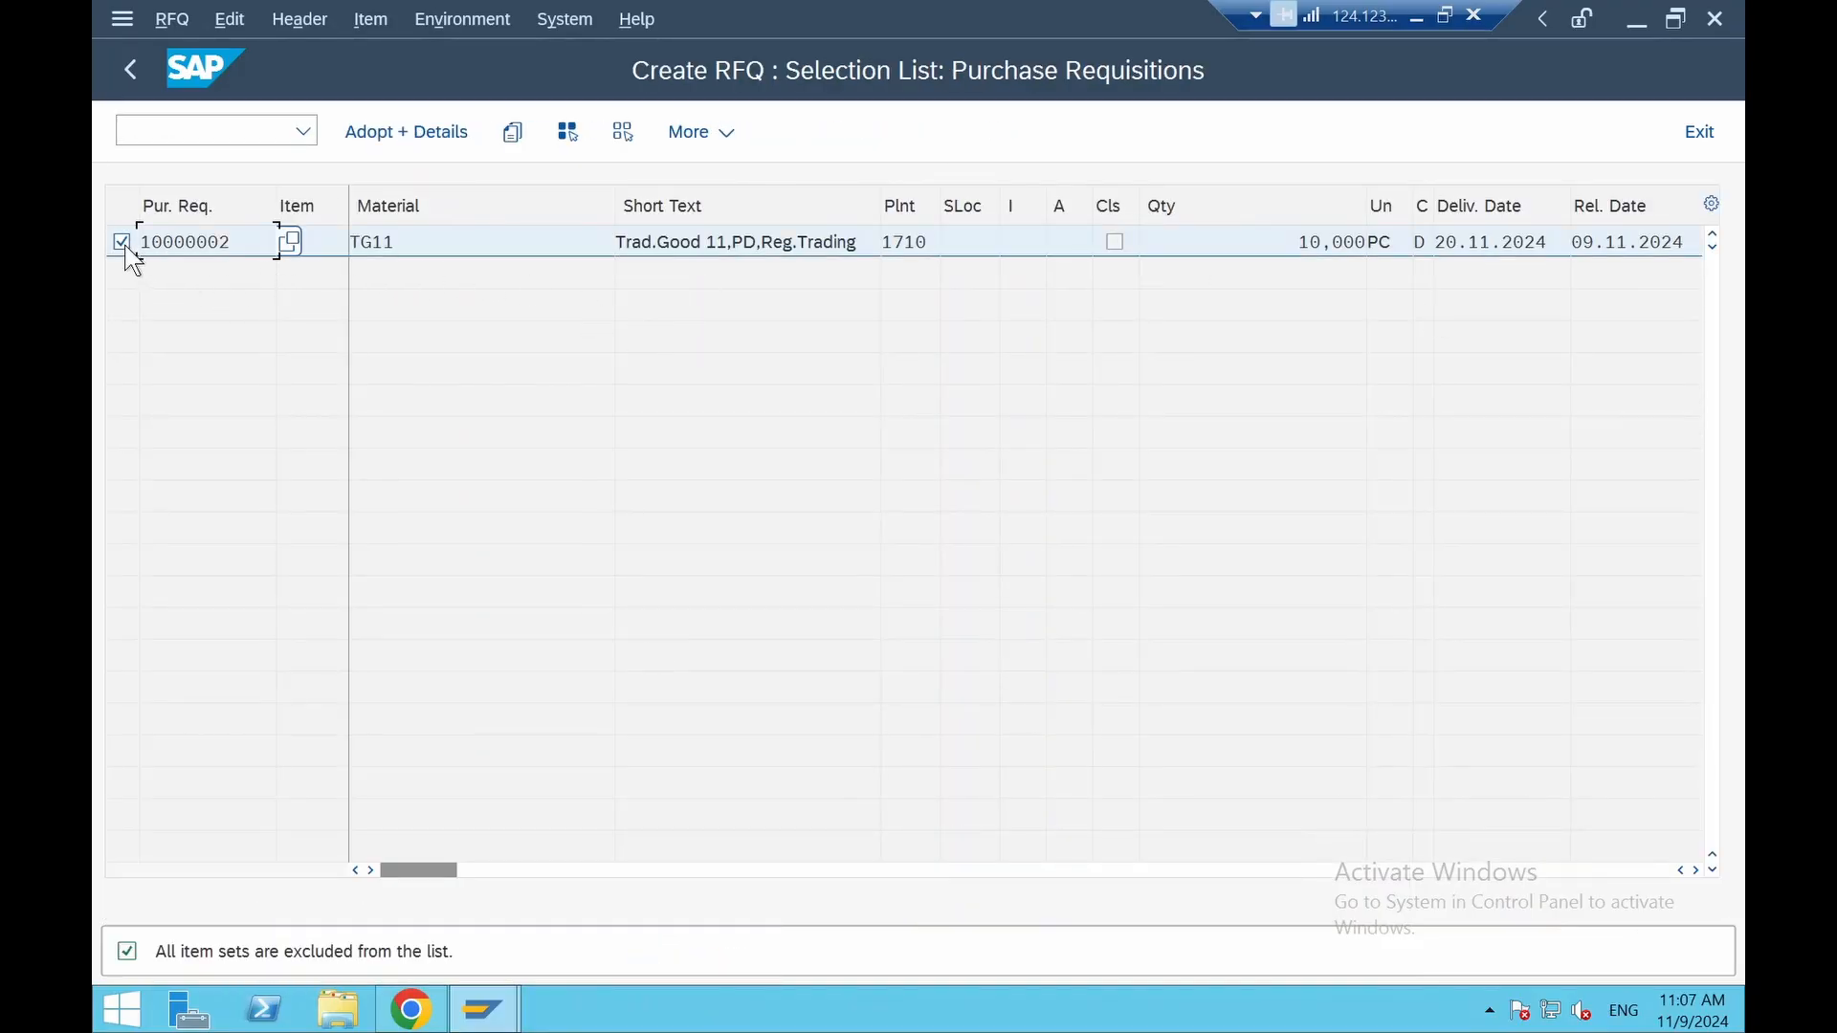
{"action": "left_click", "coordinate": [404, 136]}
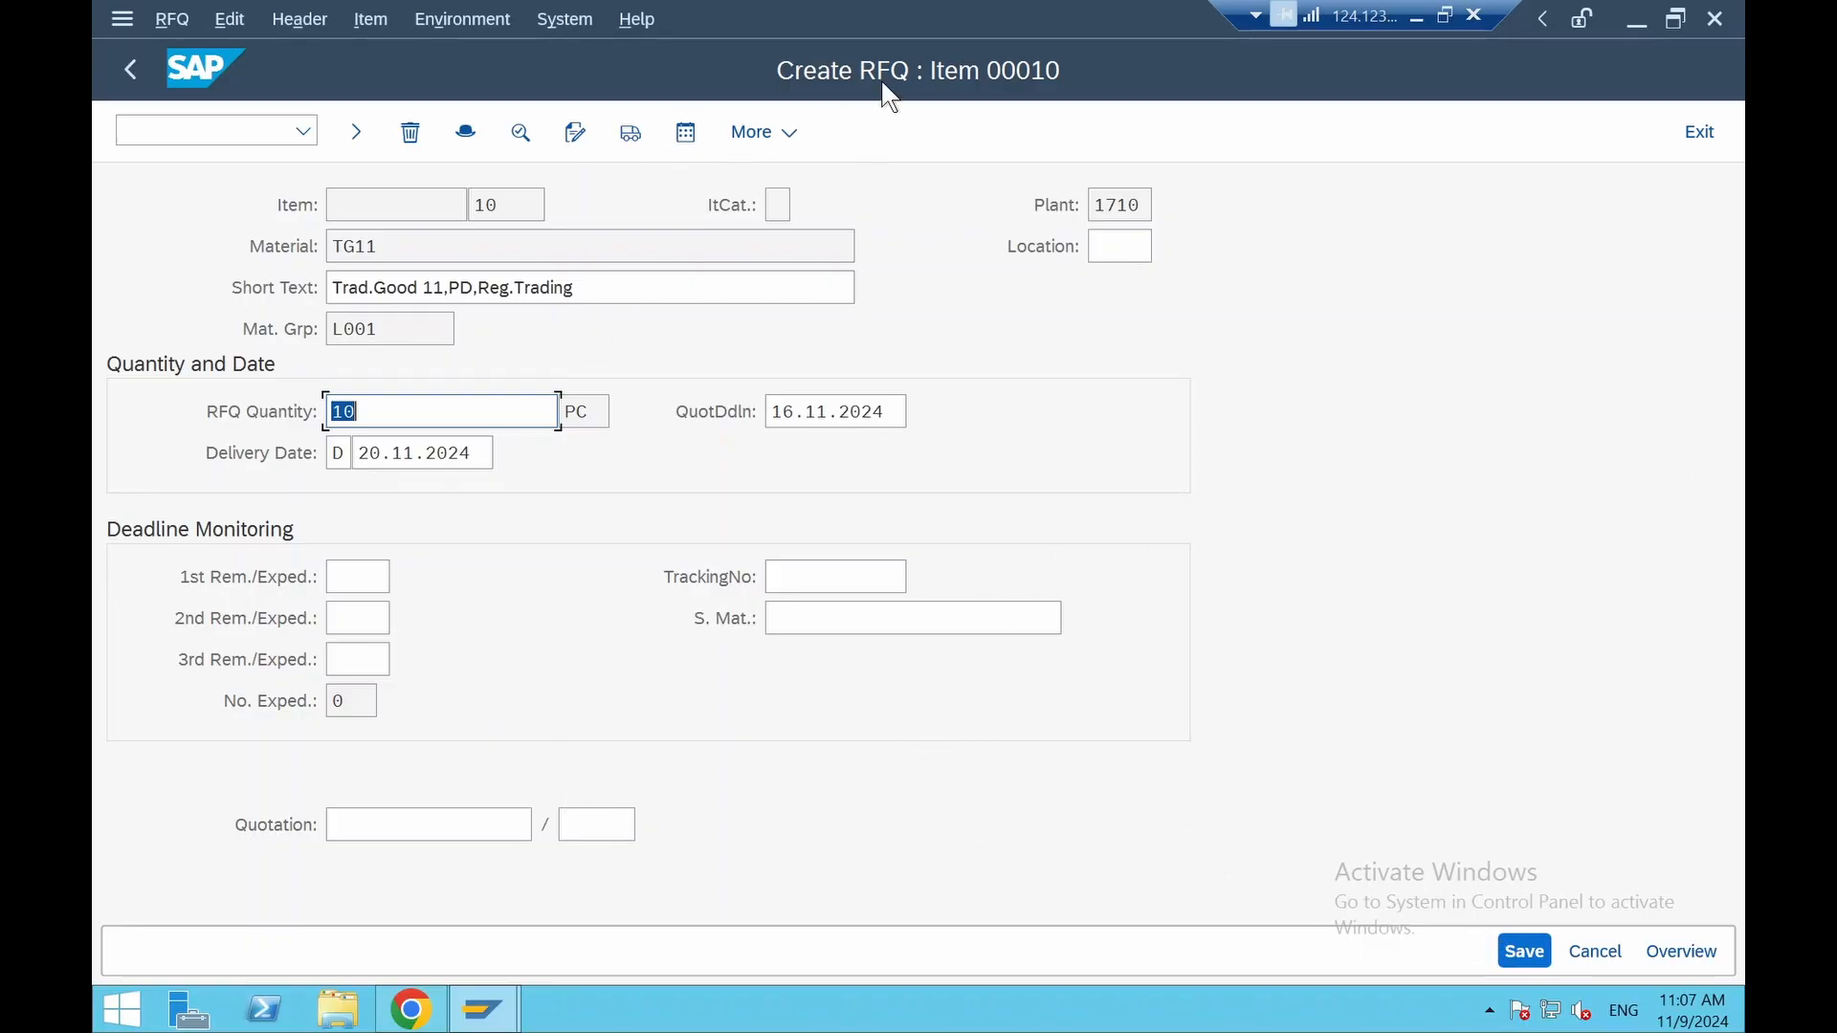
Open the RFQ's header data and set the collective number to 100
{"action": "left_click", "coordinate": [466, 134]}
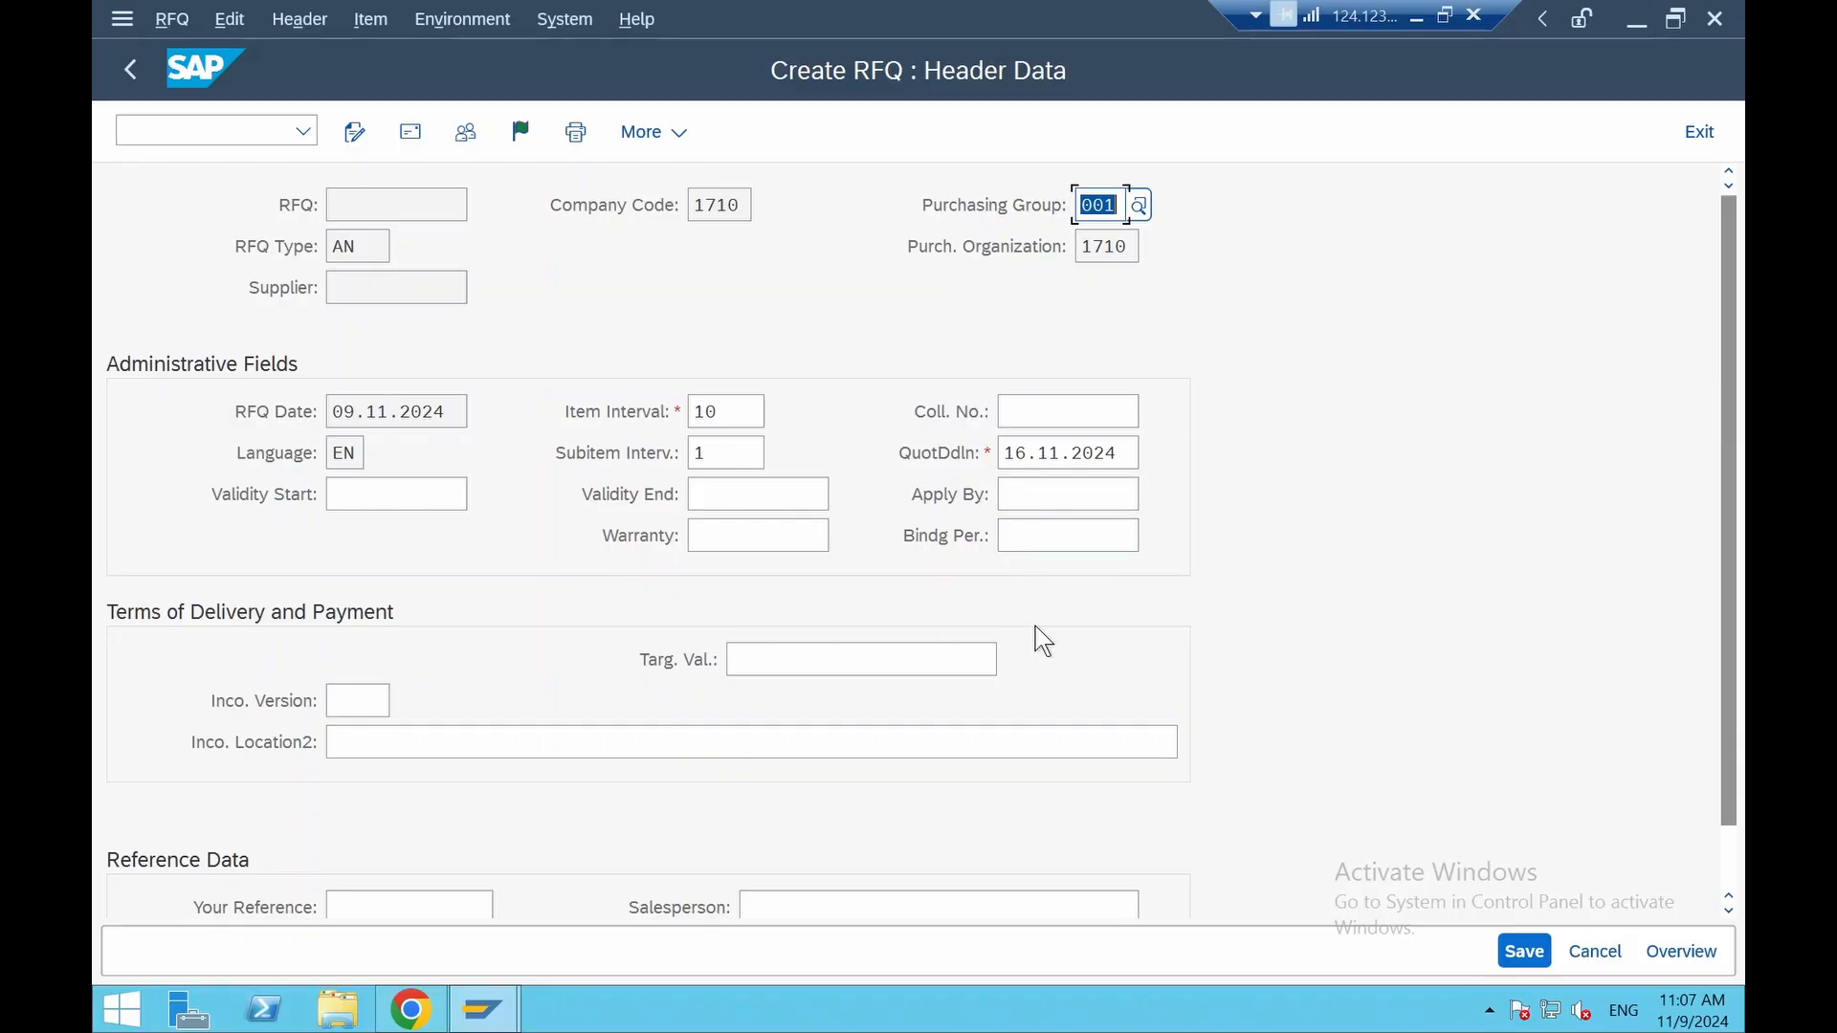
{"action": "left_click", "coordinate": [1043, 412]}
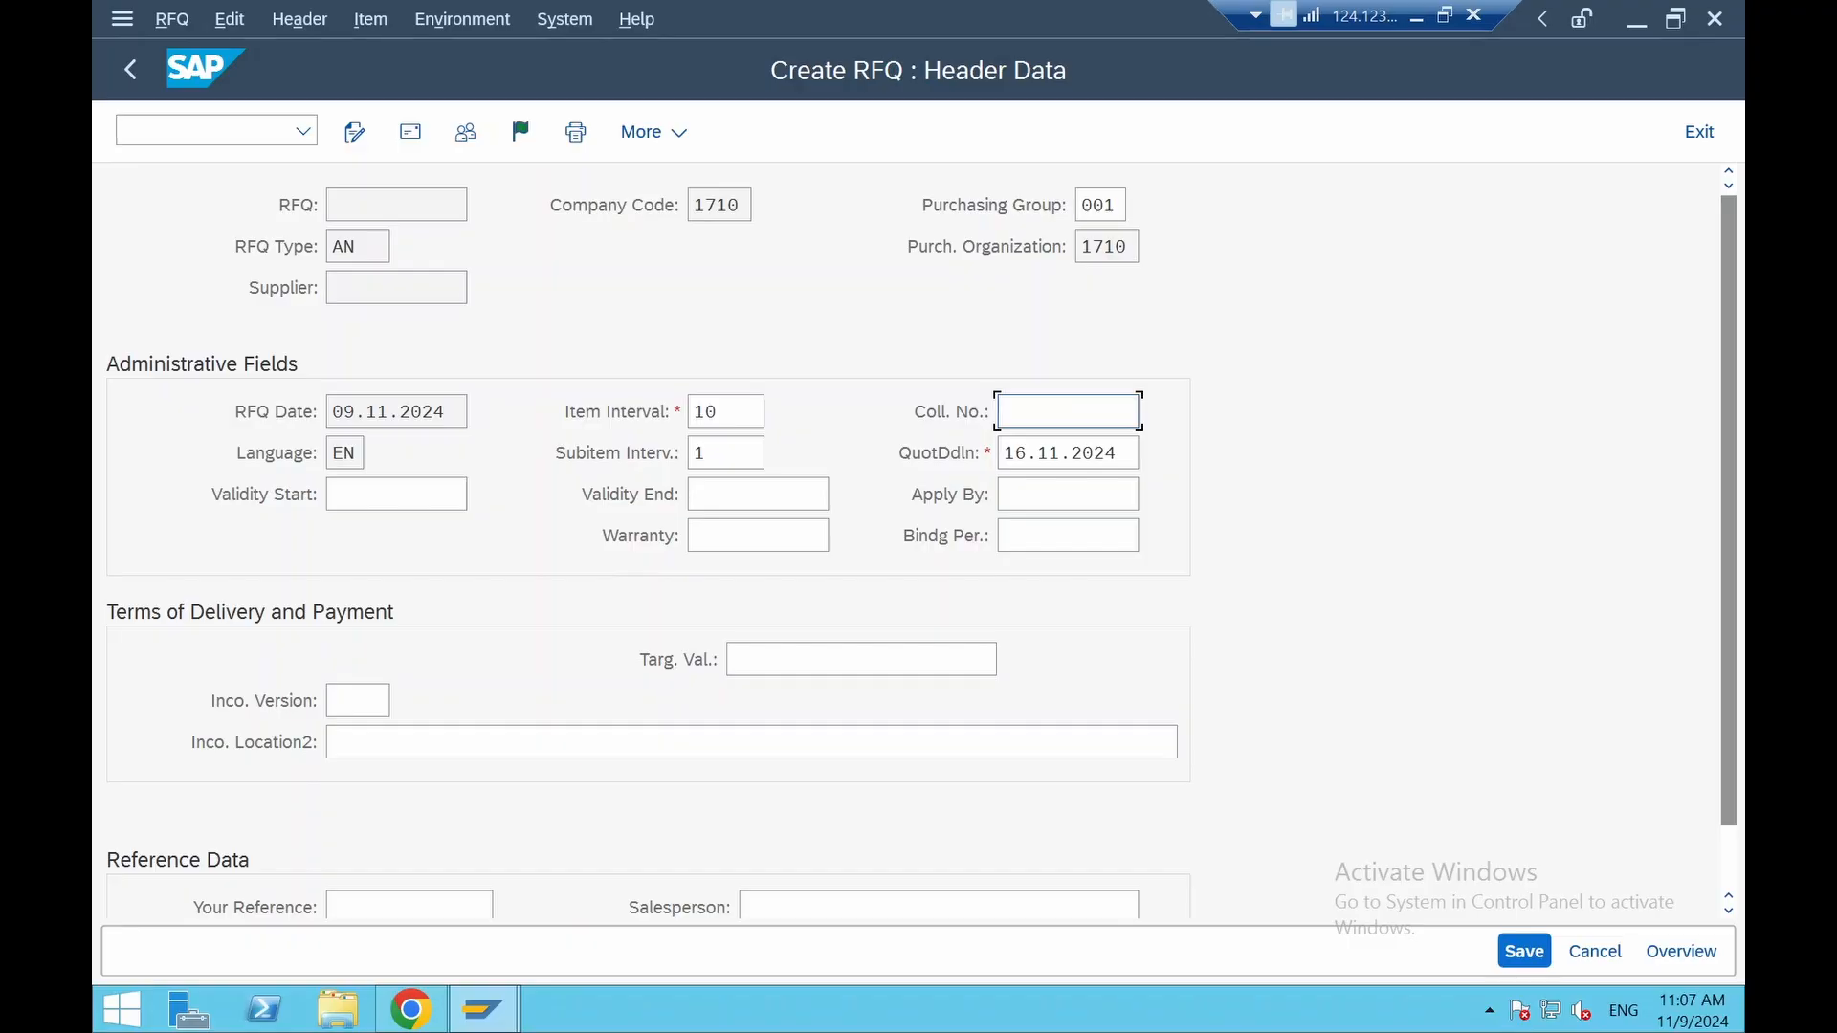
{"action": "type", "text": "100"}
{"action": "key", "text": "Return"}
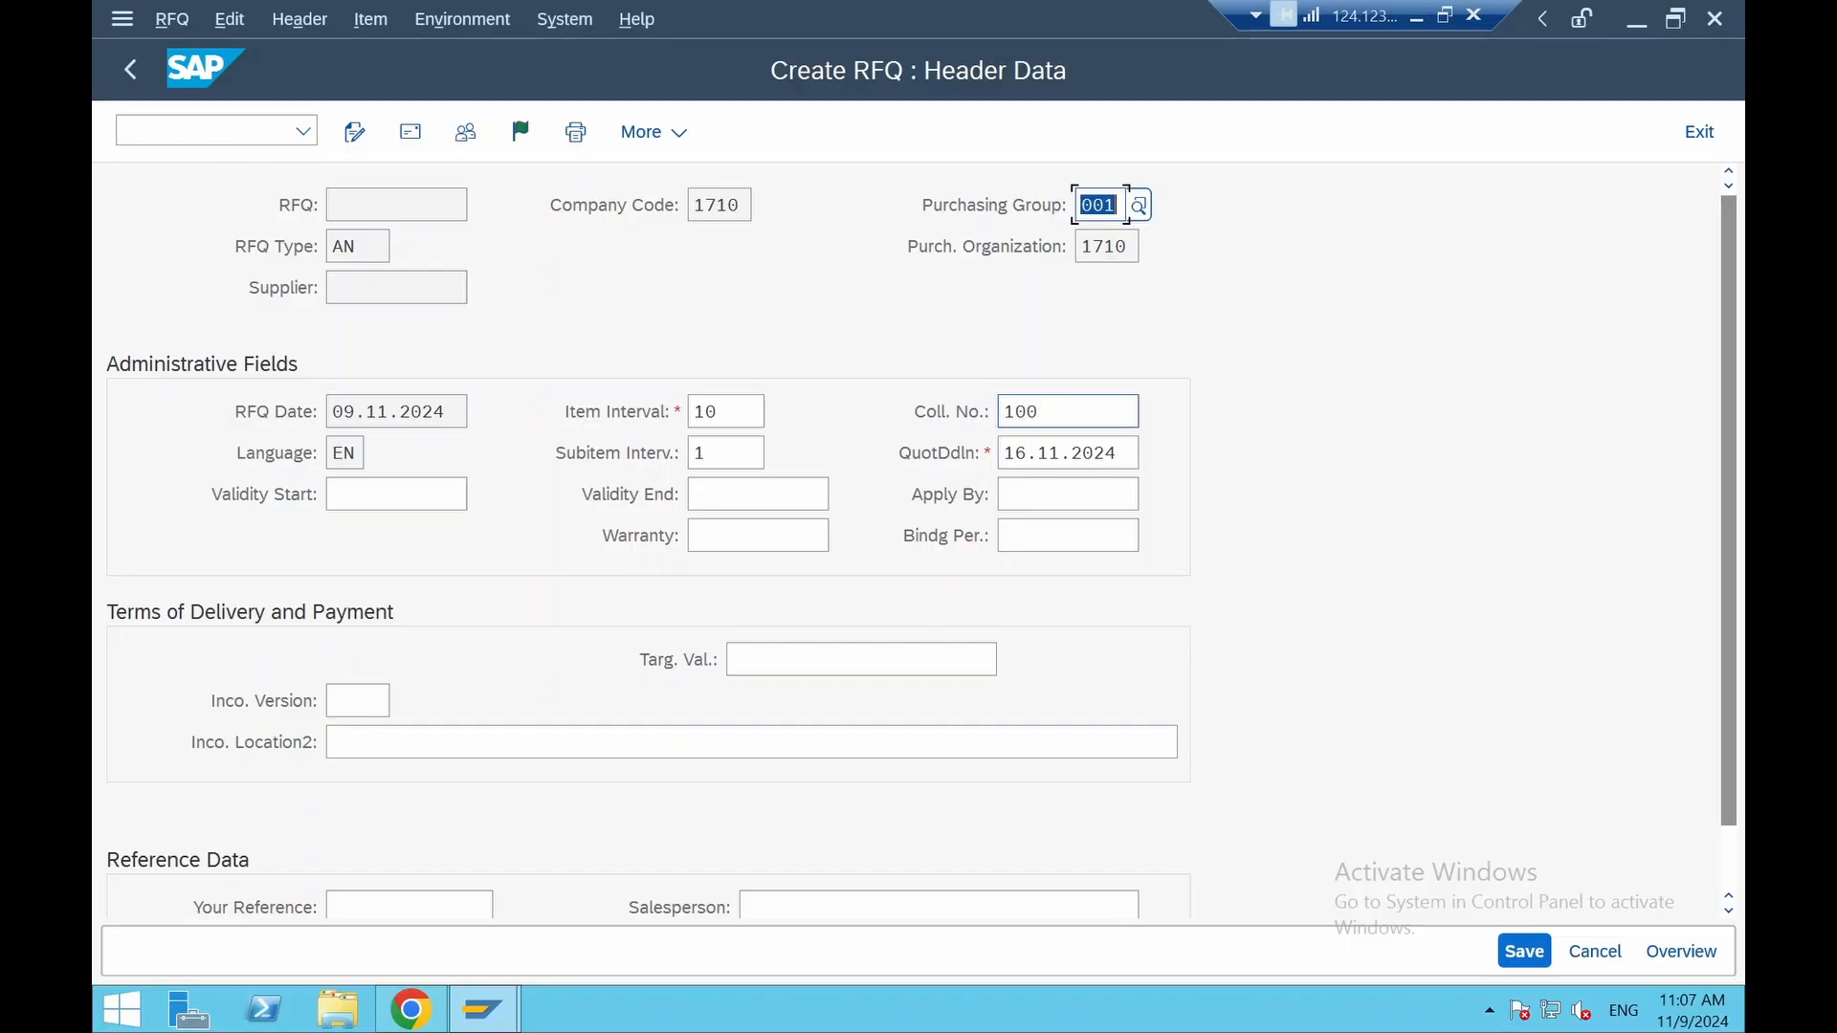
Open the RFQ's supplier address and assign Domestic US Supplier 1 (search term SUPL1) as the supplier
{"action": "scroll", "coordinate": [426, 698], "scroll_direction": "down", "scroll_amount": 3}
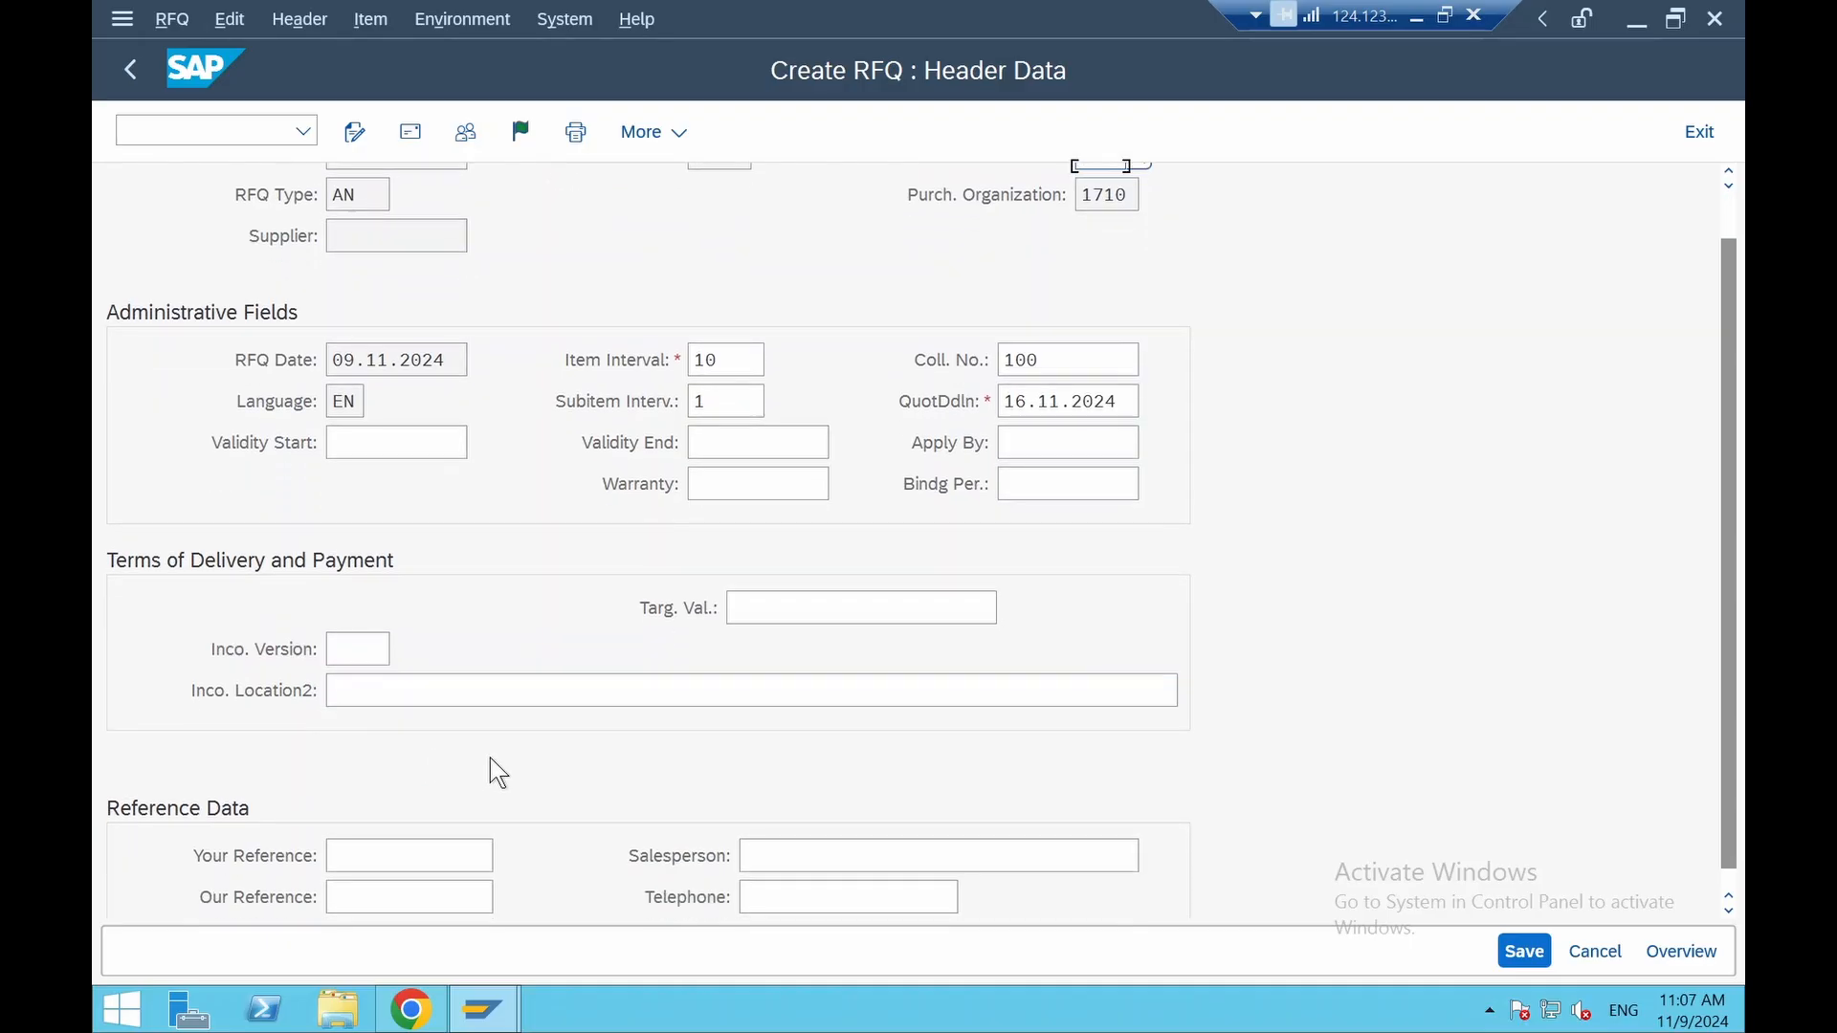
{"action": "scroll", "coordinate": [526, 641], "scroll_direction": "up", "scroll_amount": 2}
{"action": "scroll", "coordinate": [528, 641], "scroll_direction": "up", "scroll_amount": 1}
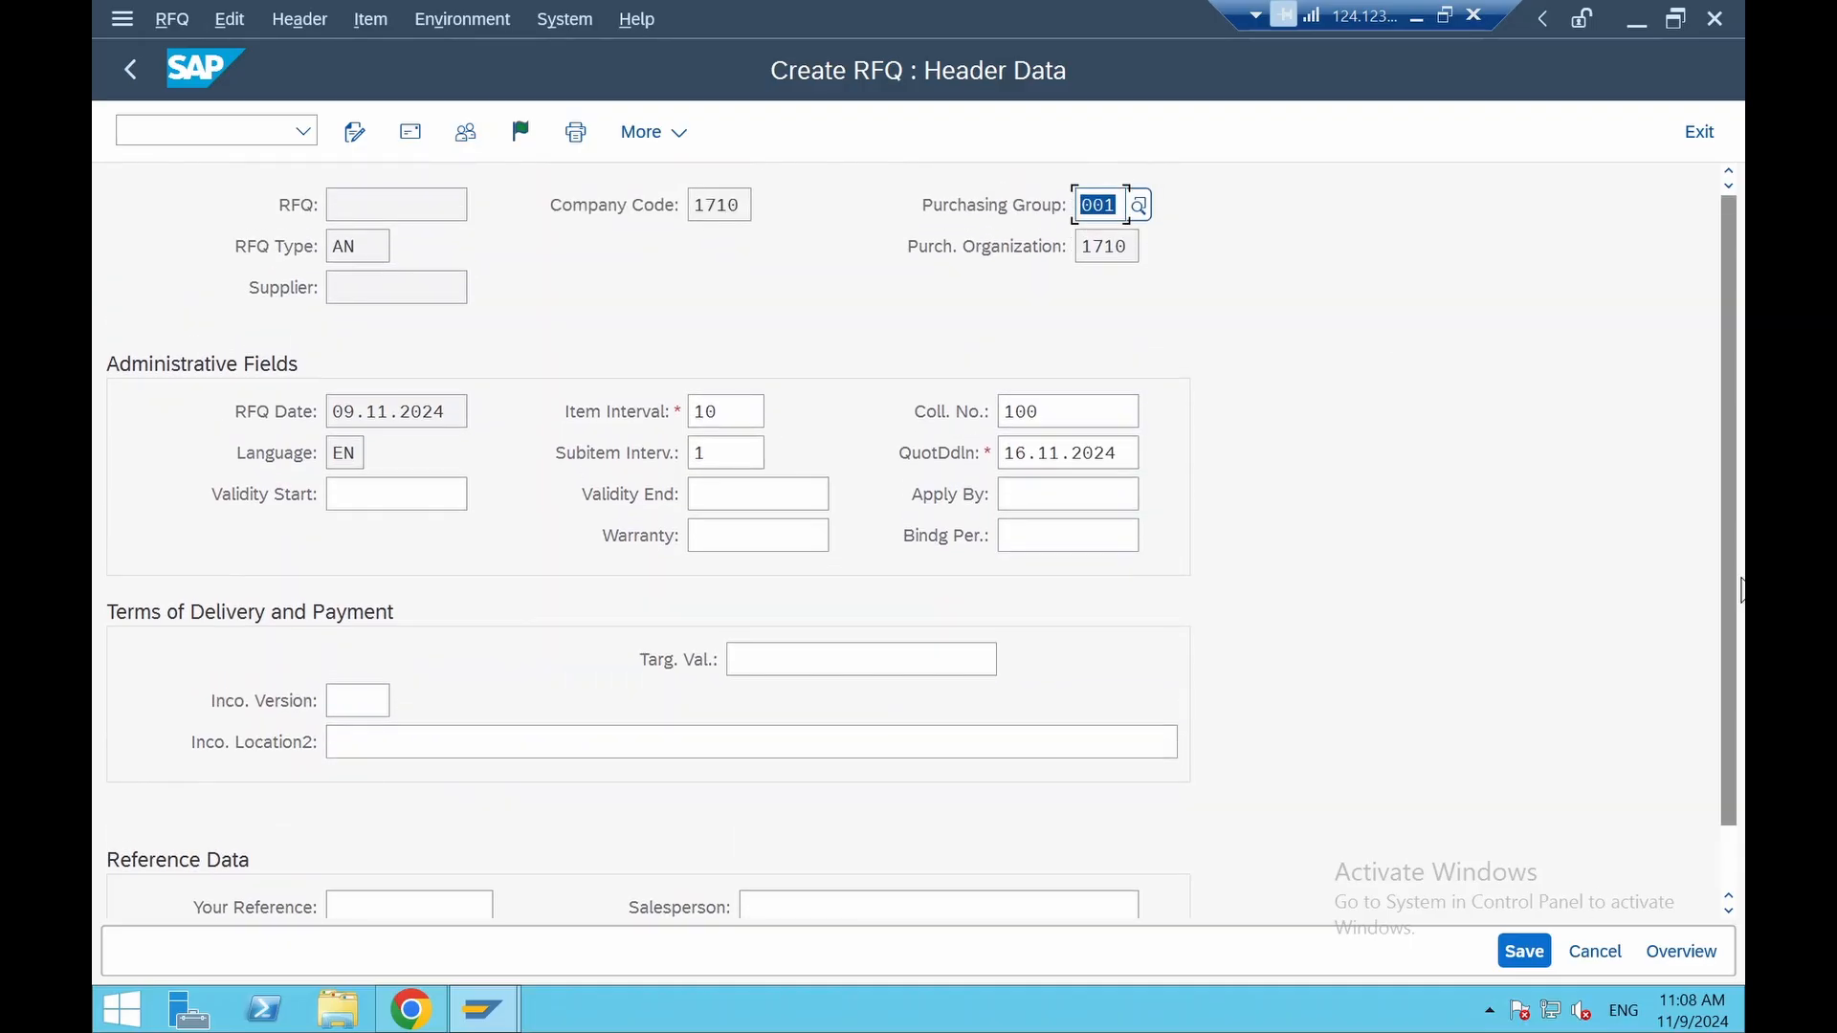
{"action": "left_click", "coordinate": [413, 139]}
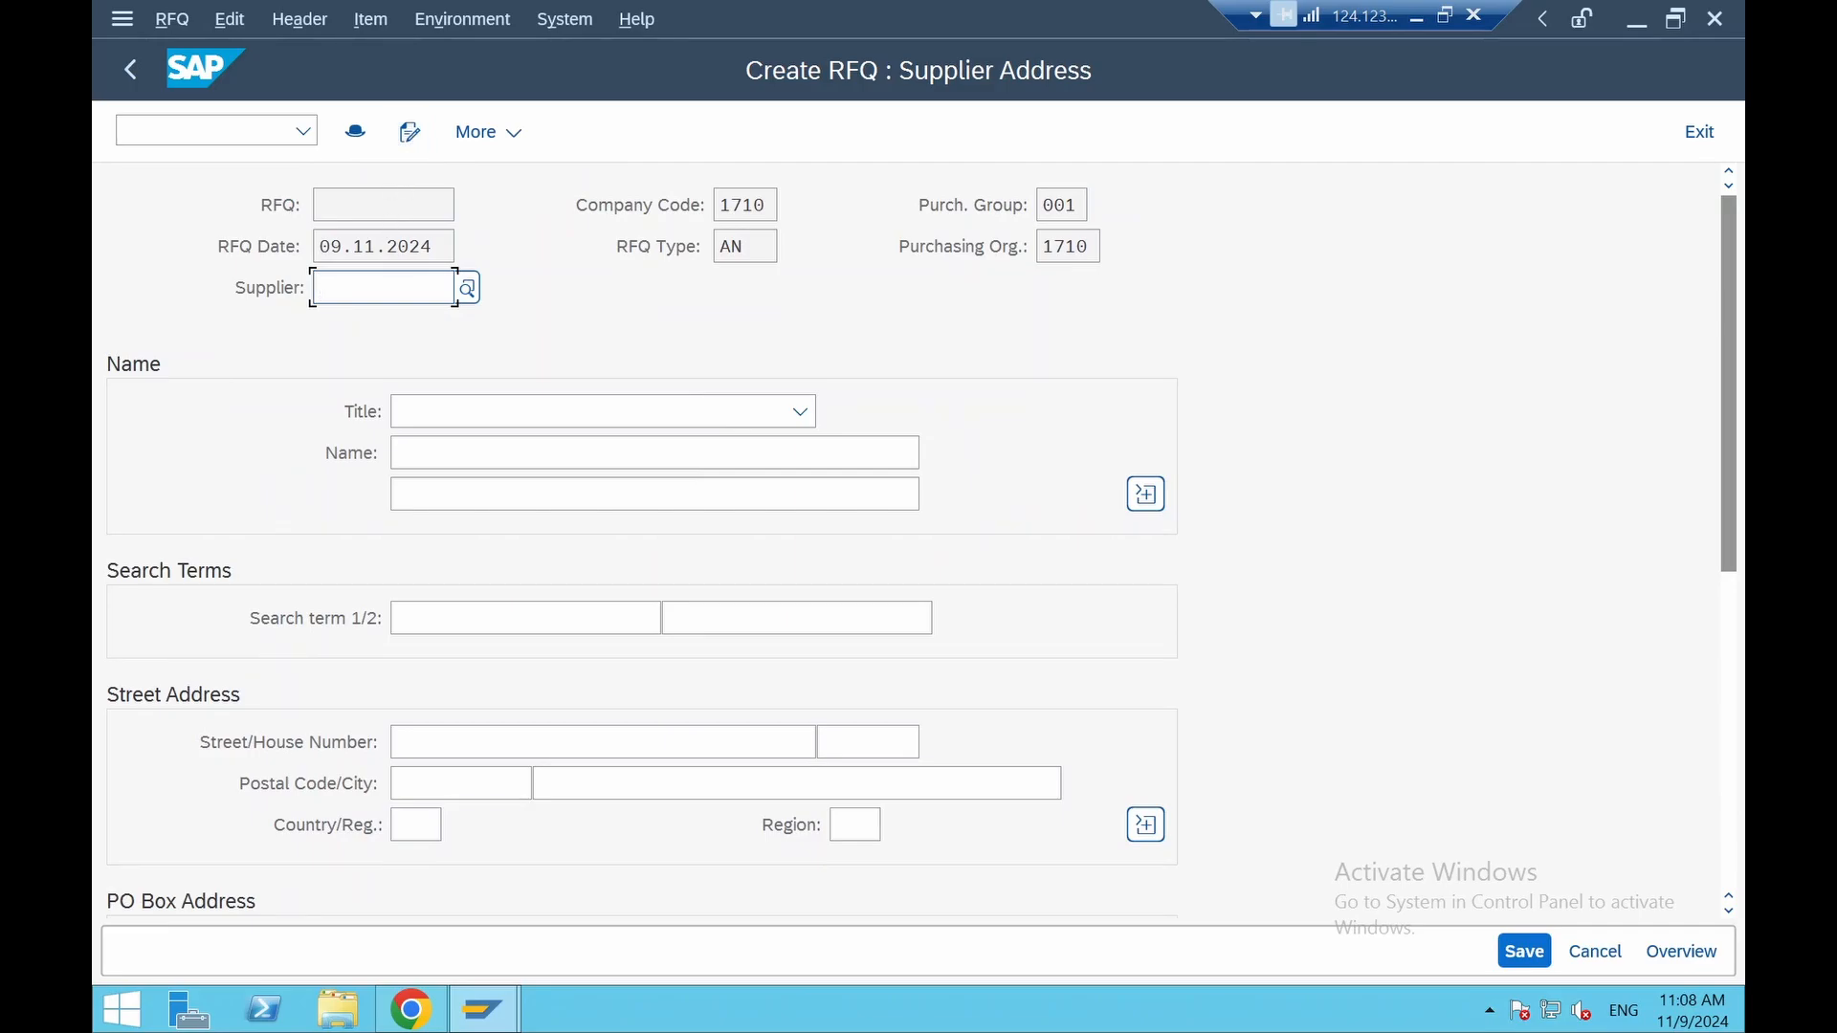
{"action": "type", "text": "17"}
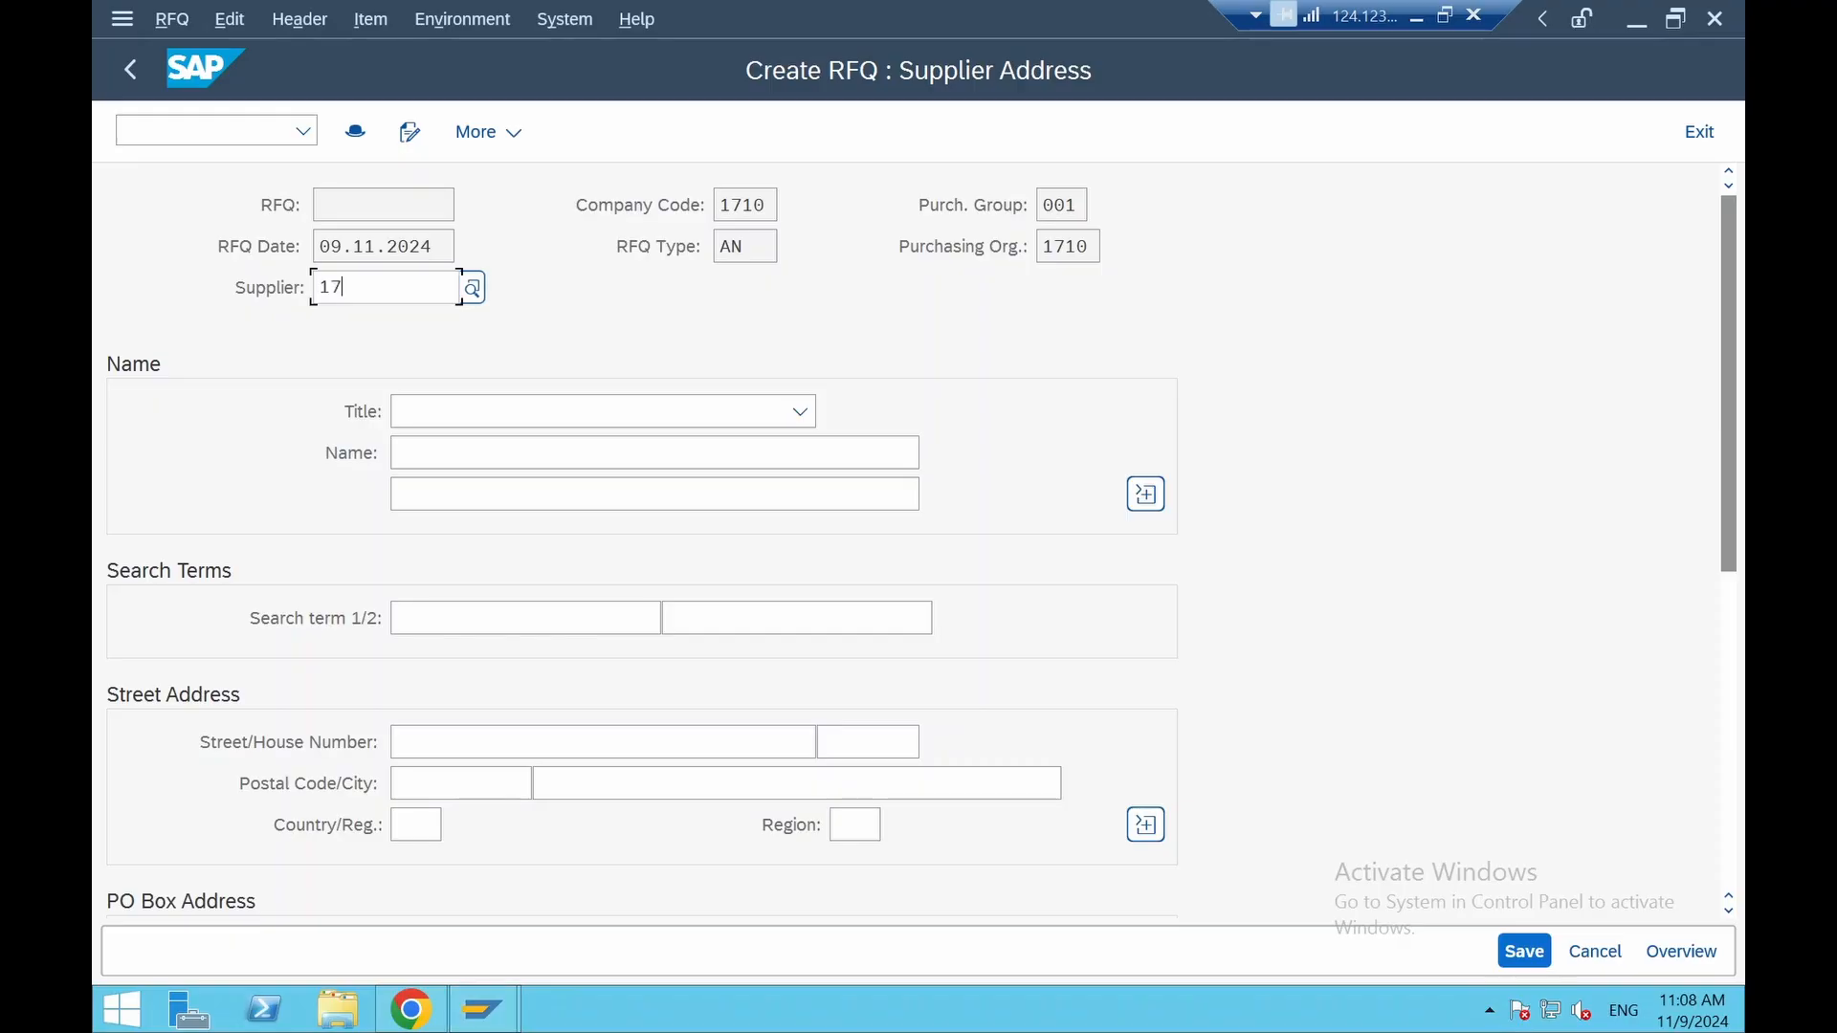
{"action": "type", "text": "300001"}
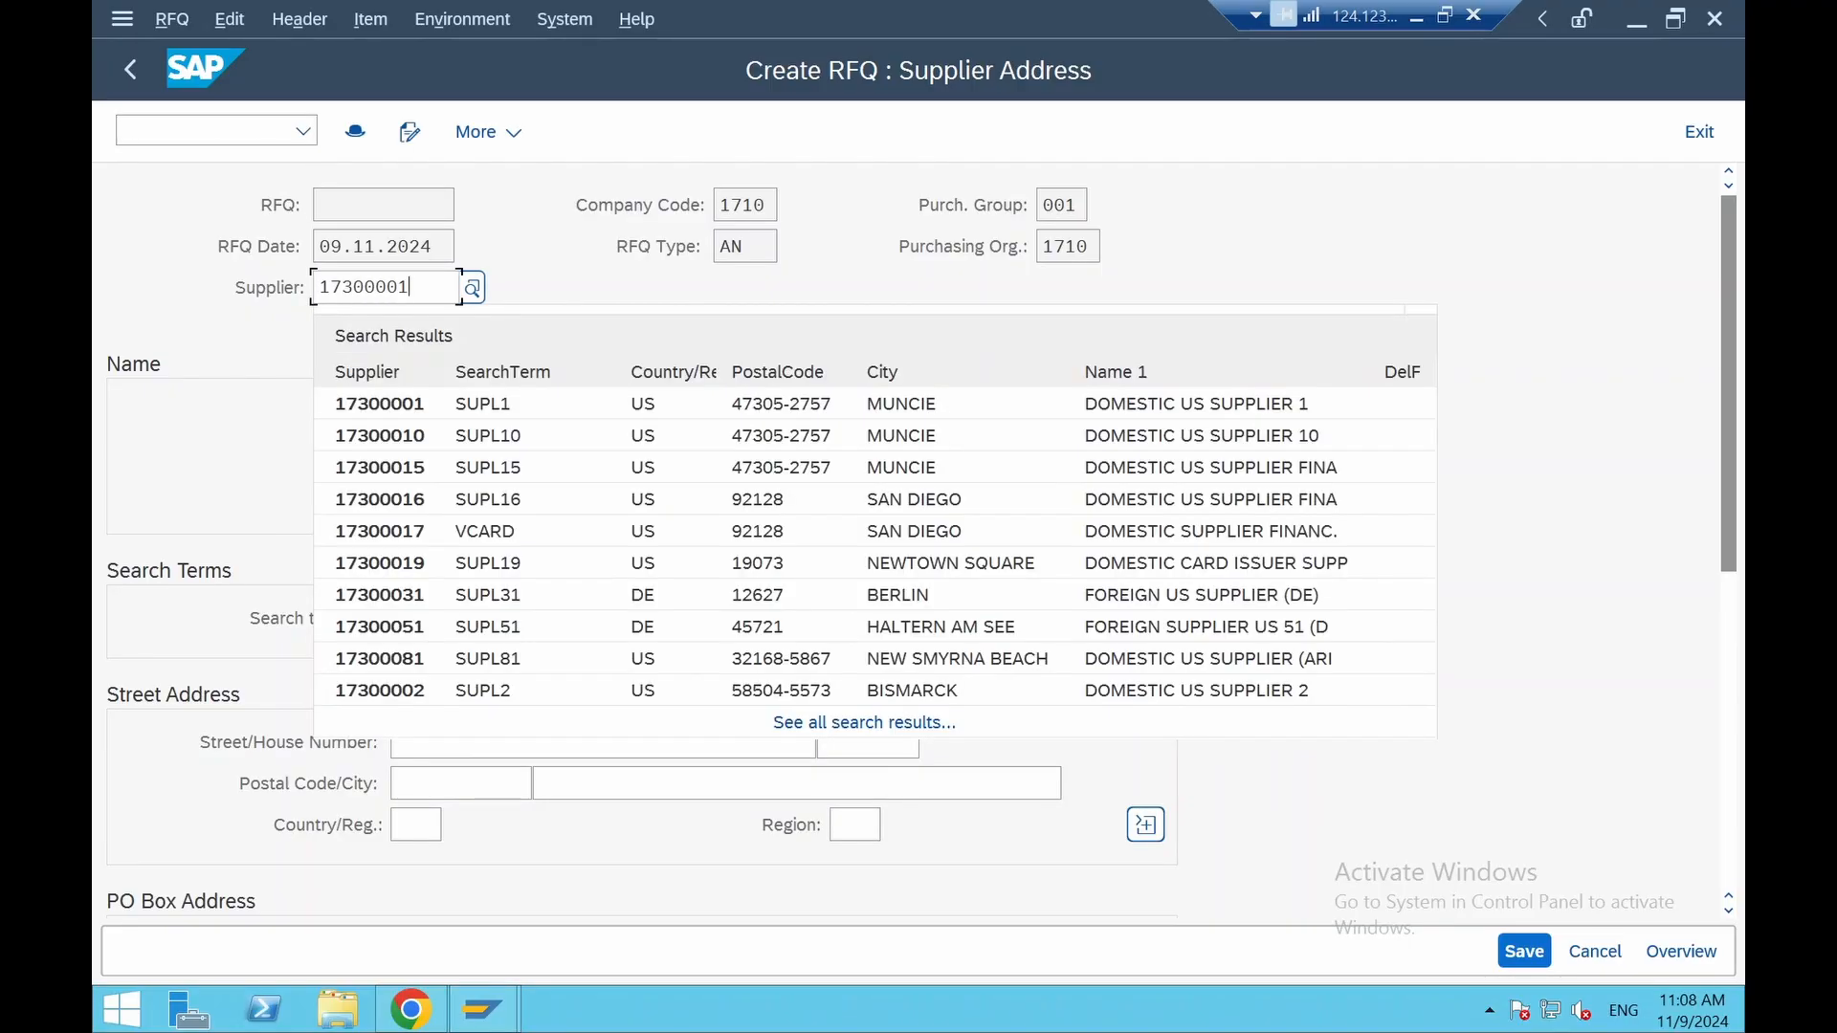
{"action": "left_click", "coordinate": [413, 402]}
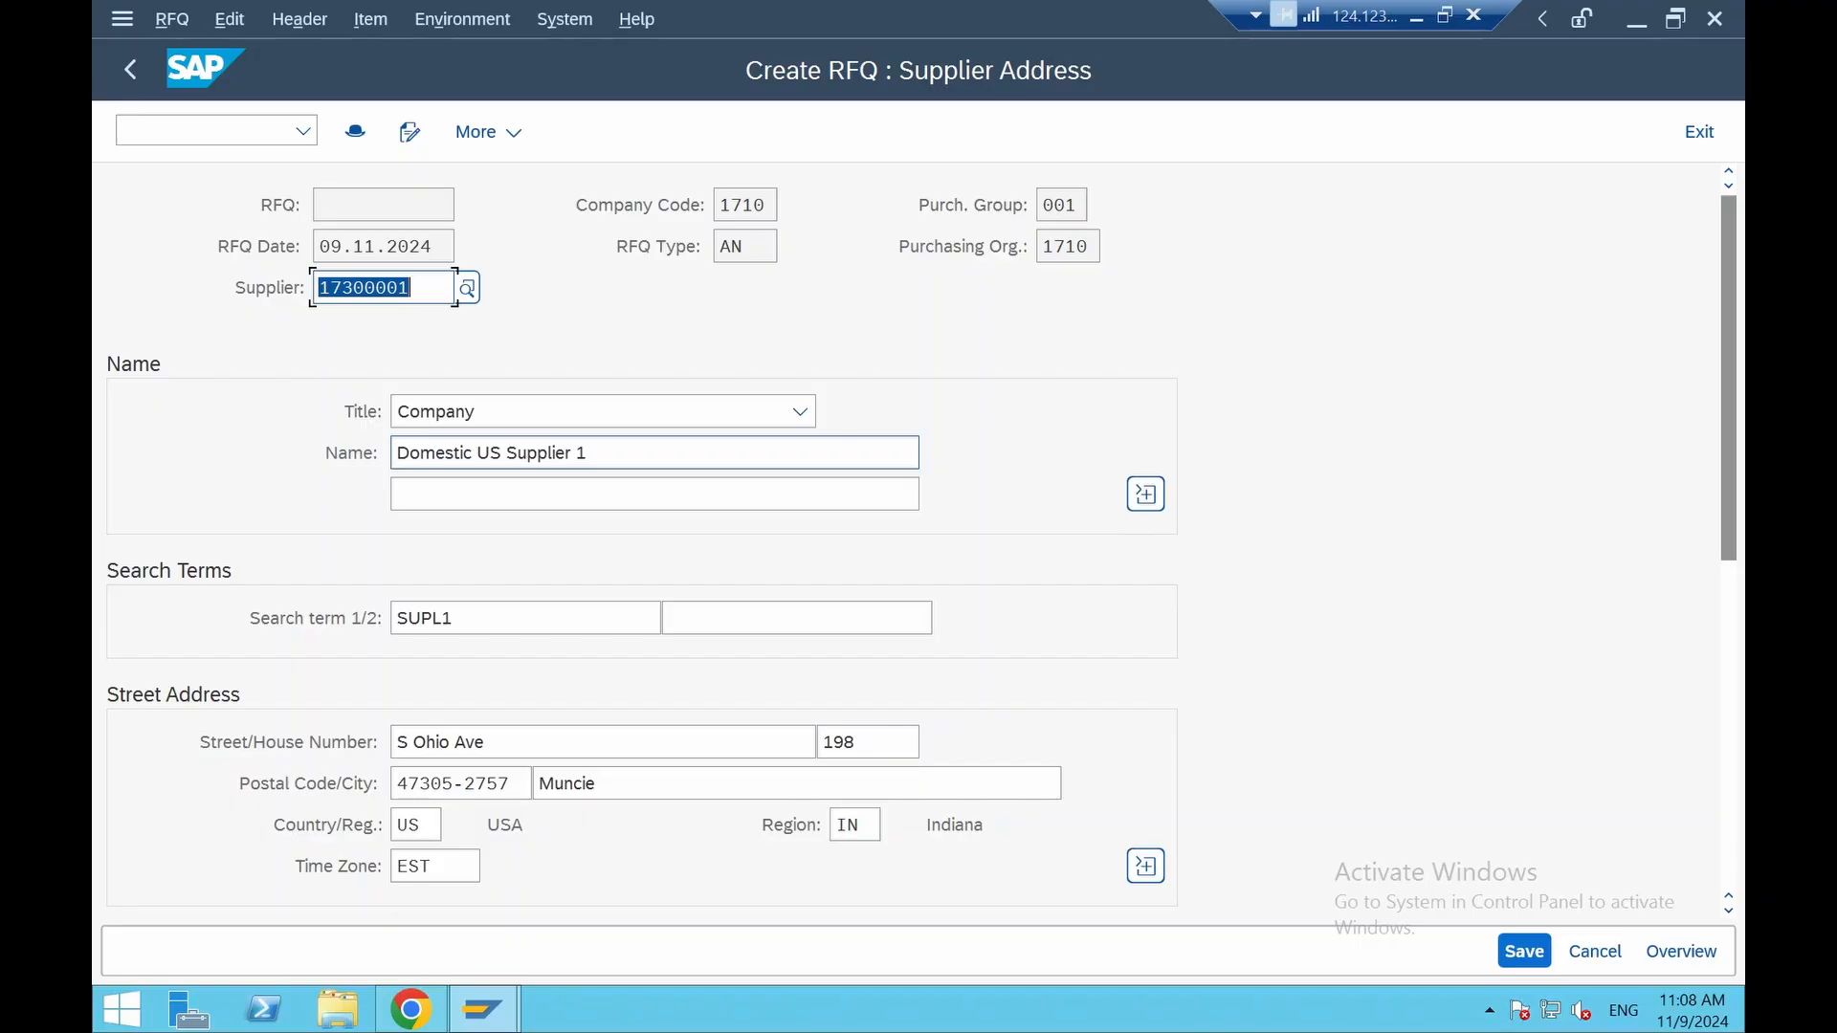
Leave the RFQ, saving the document anyway without a message record for output
{"action": "left_click", "coordinate": [144, 75]}
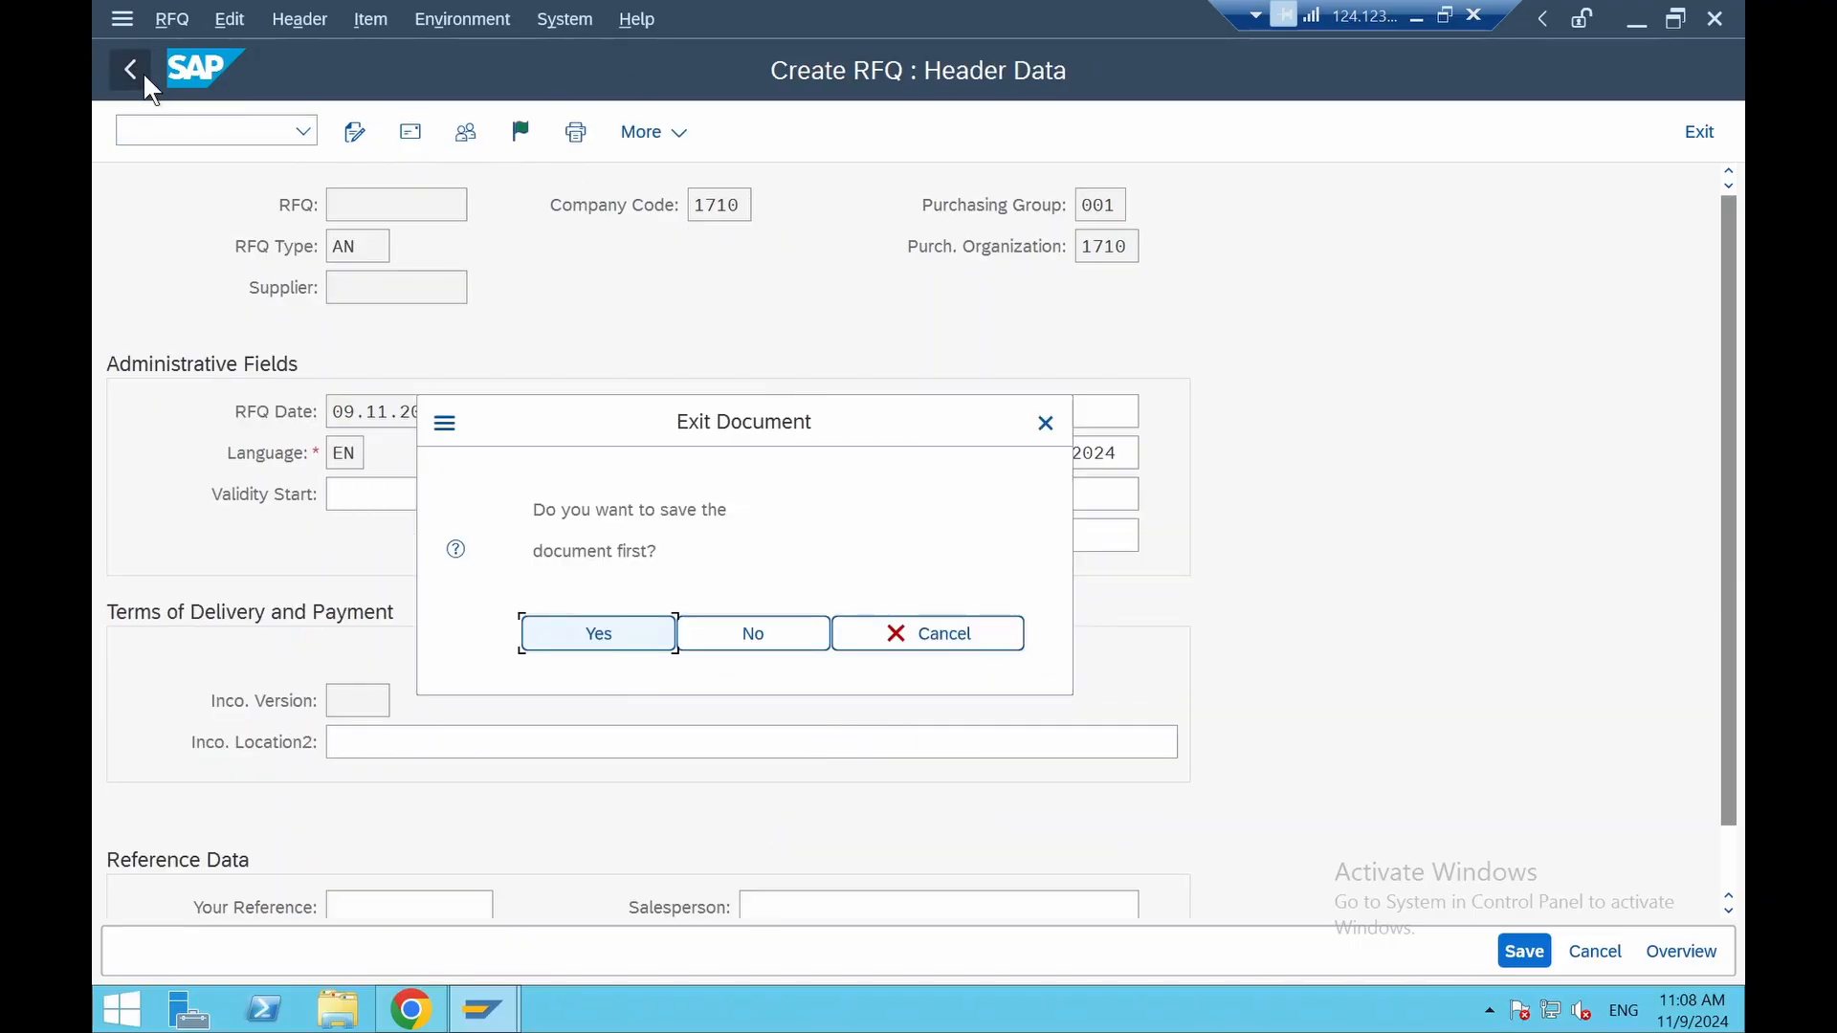
{"action": "left_click", "coordinate": [634, 639]}
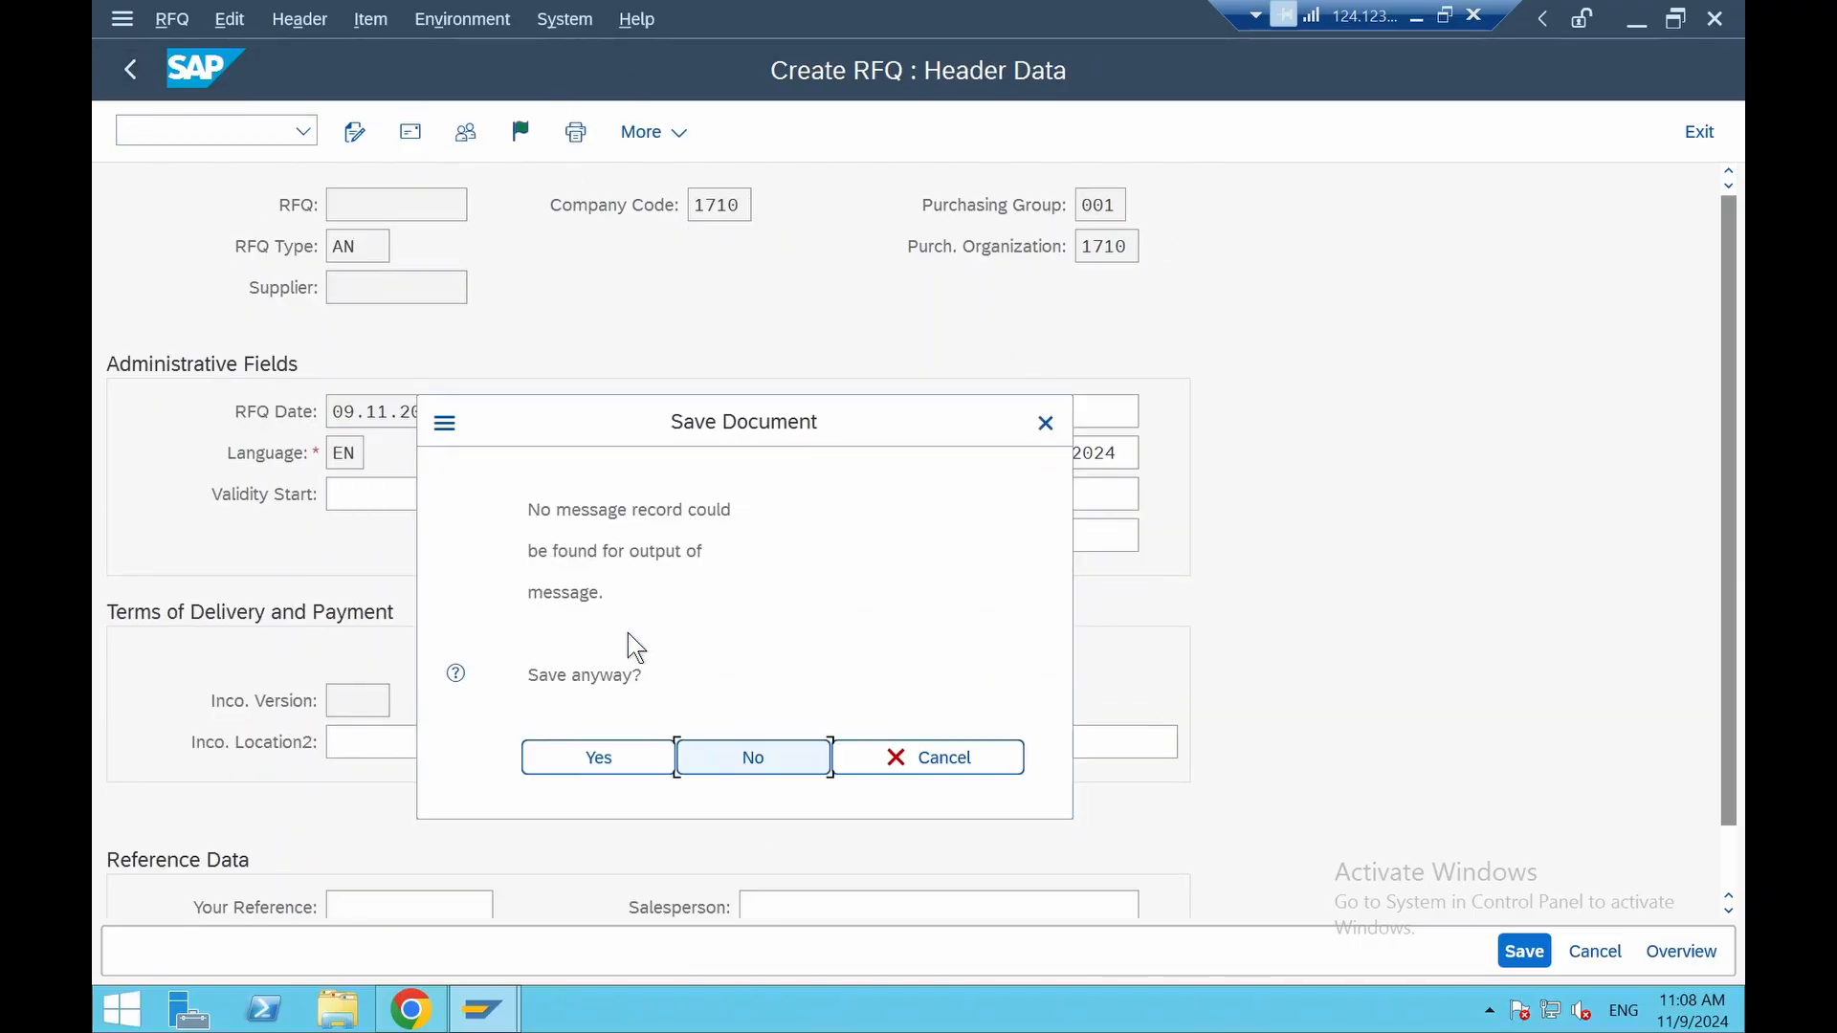
{"action": "left_click", "coordinate": [624, 761]}
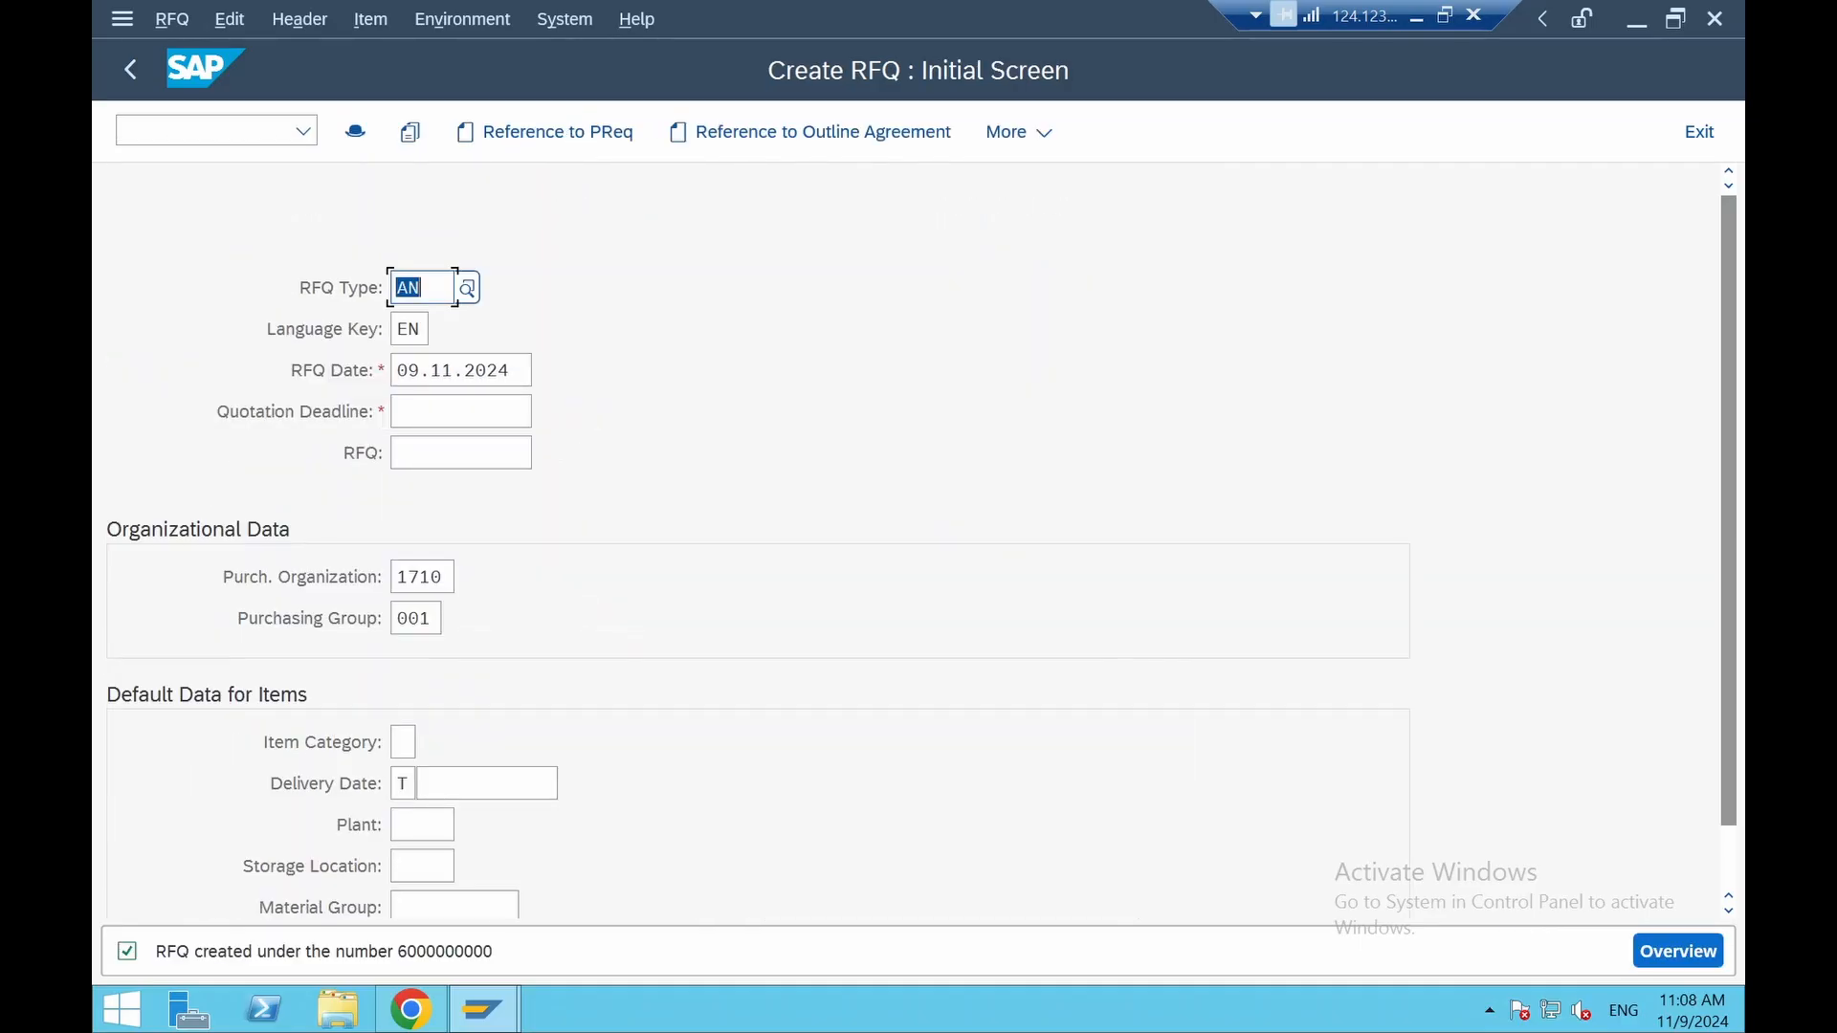
Copy the created RFQ's number from the message details into cell F16 of the PTP Cycle workbook in Excel
{"action": "double_click", "coordinate": [448, 952]}
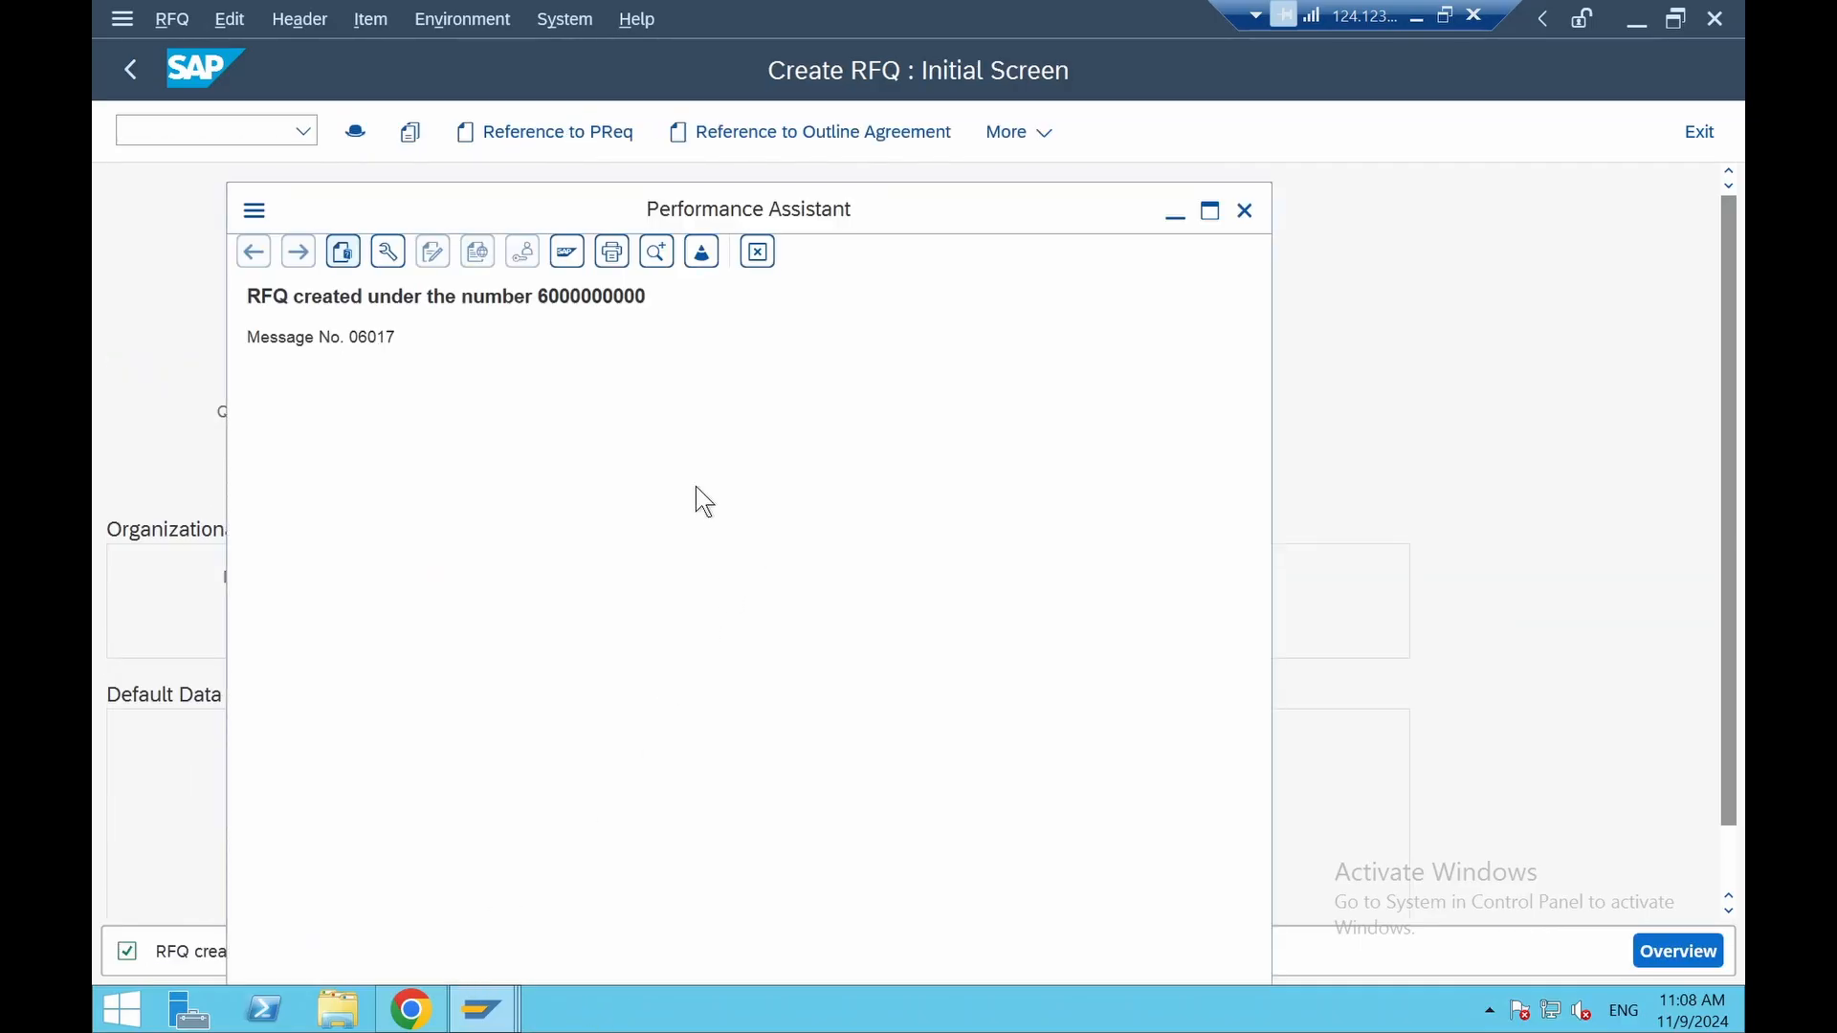
{"action": "double_click", "coordinate": [596, 295]}
{"action": "key", "text": "ctrl+c"}
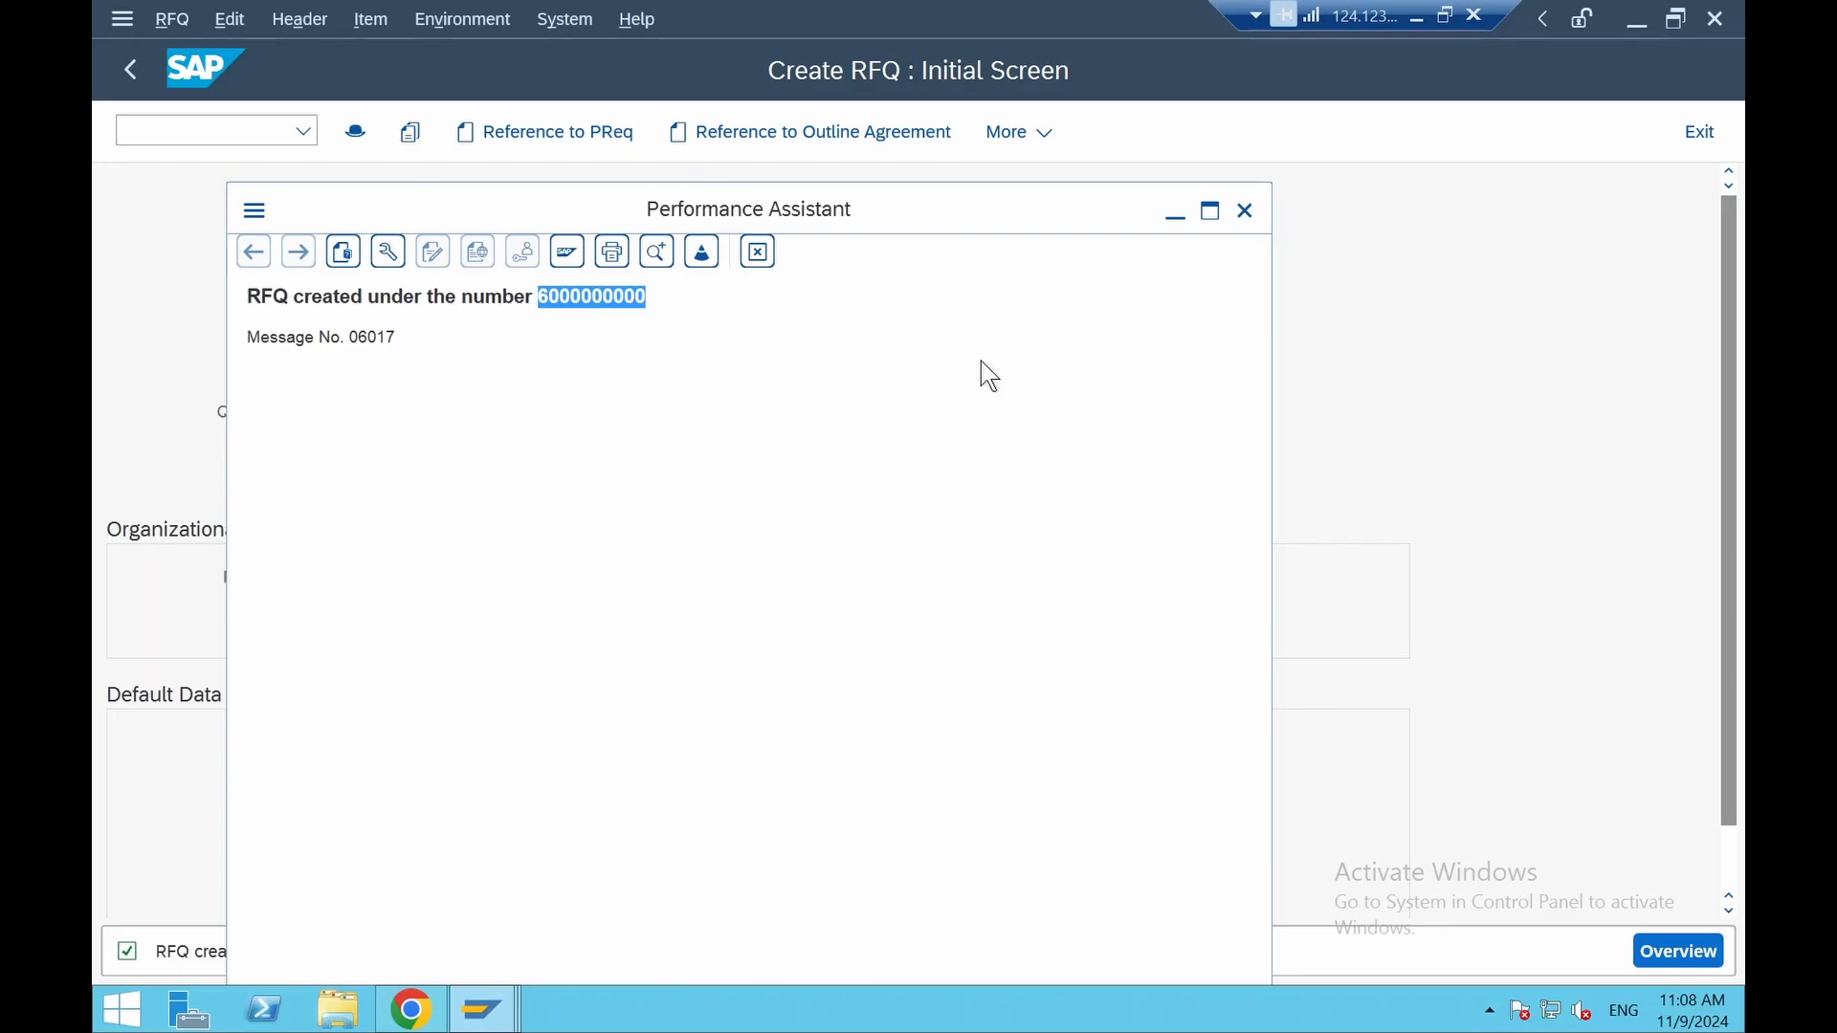
{"action": "left_click", "coordinate": [1414, 18]}
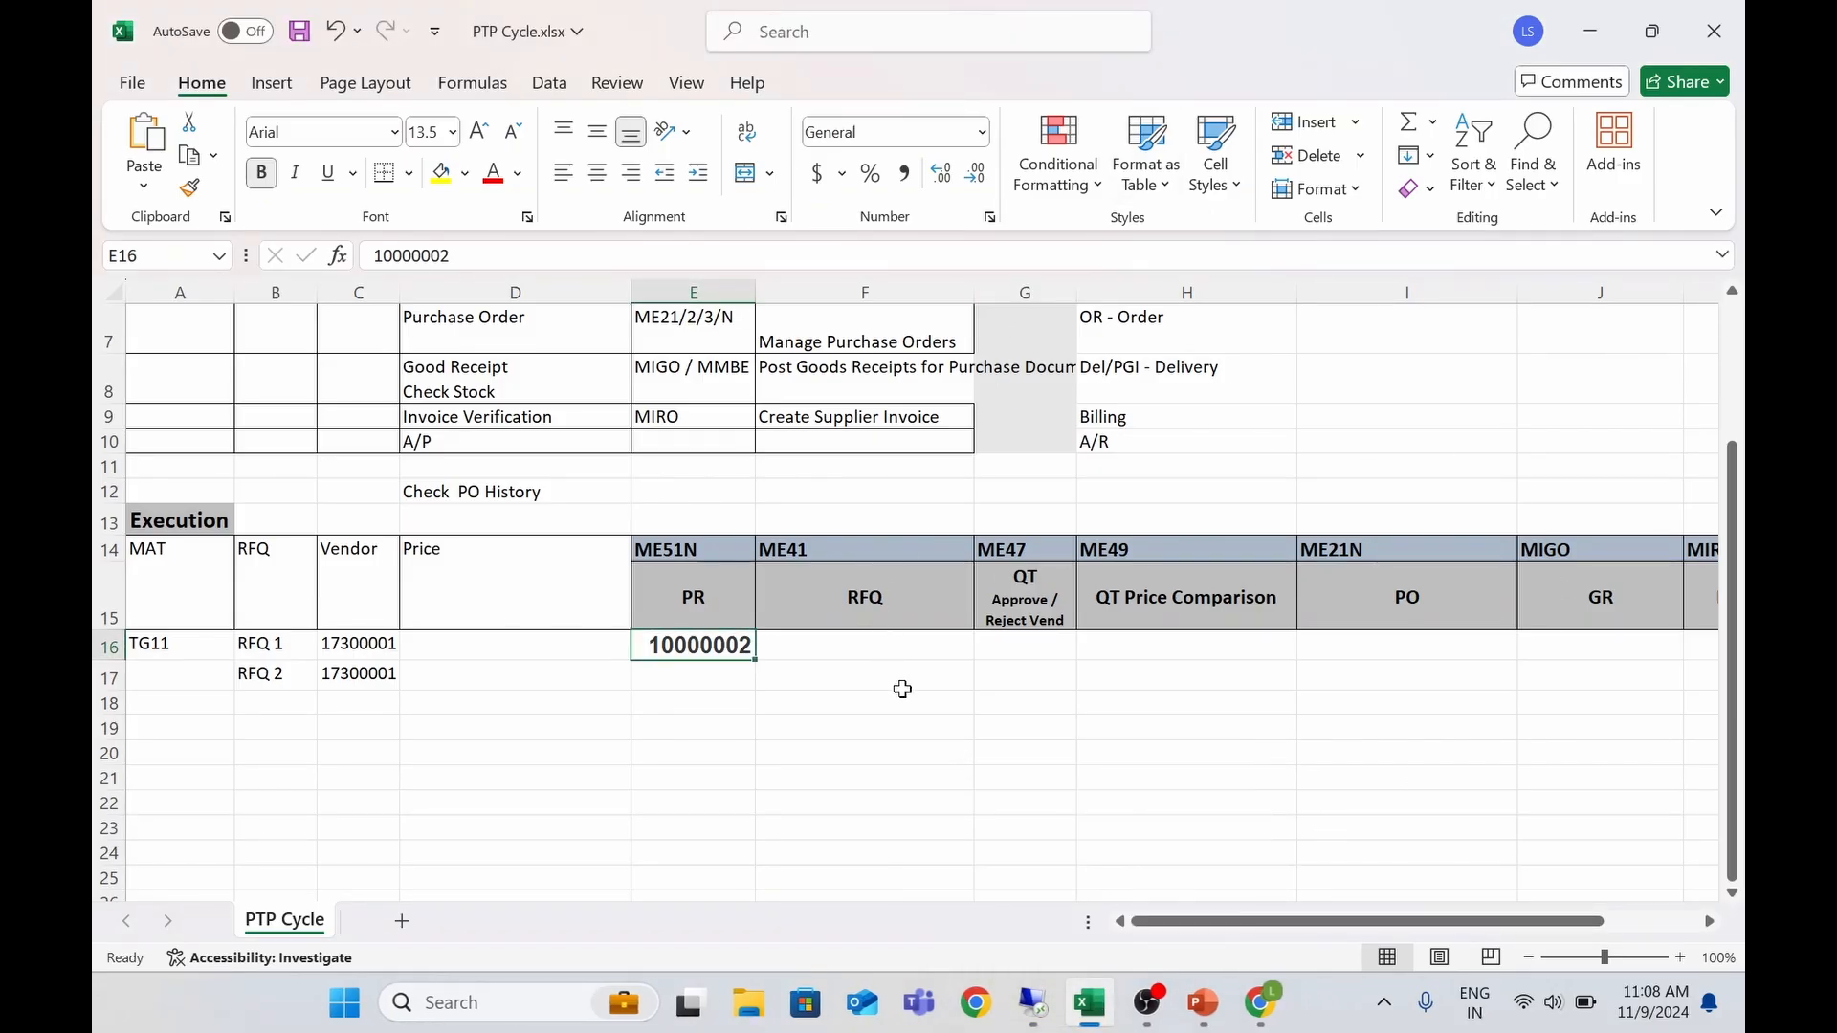
{"action": "left_click", "coordinate": [843, 653]}
{"action": "key", "text": "ctrl+v"}
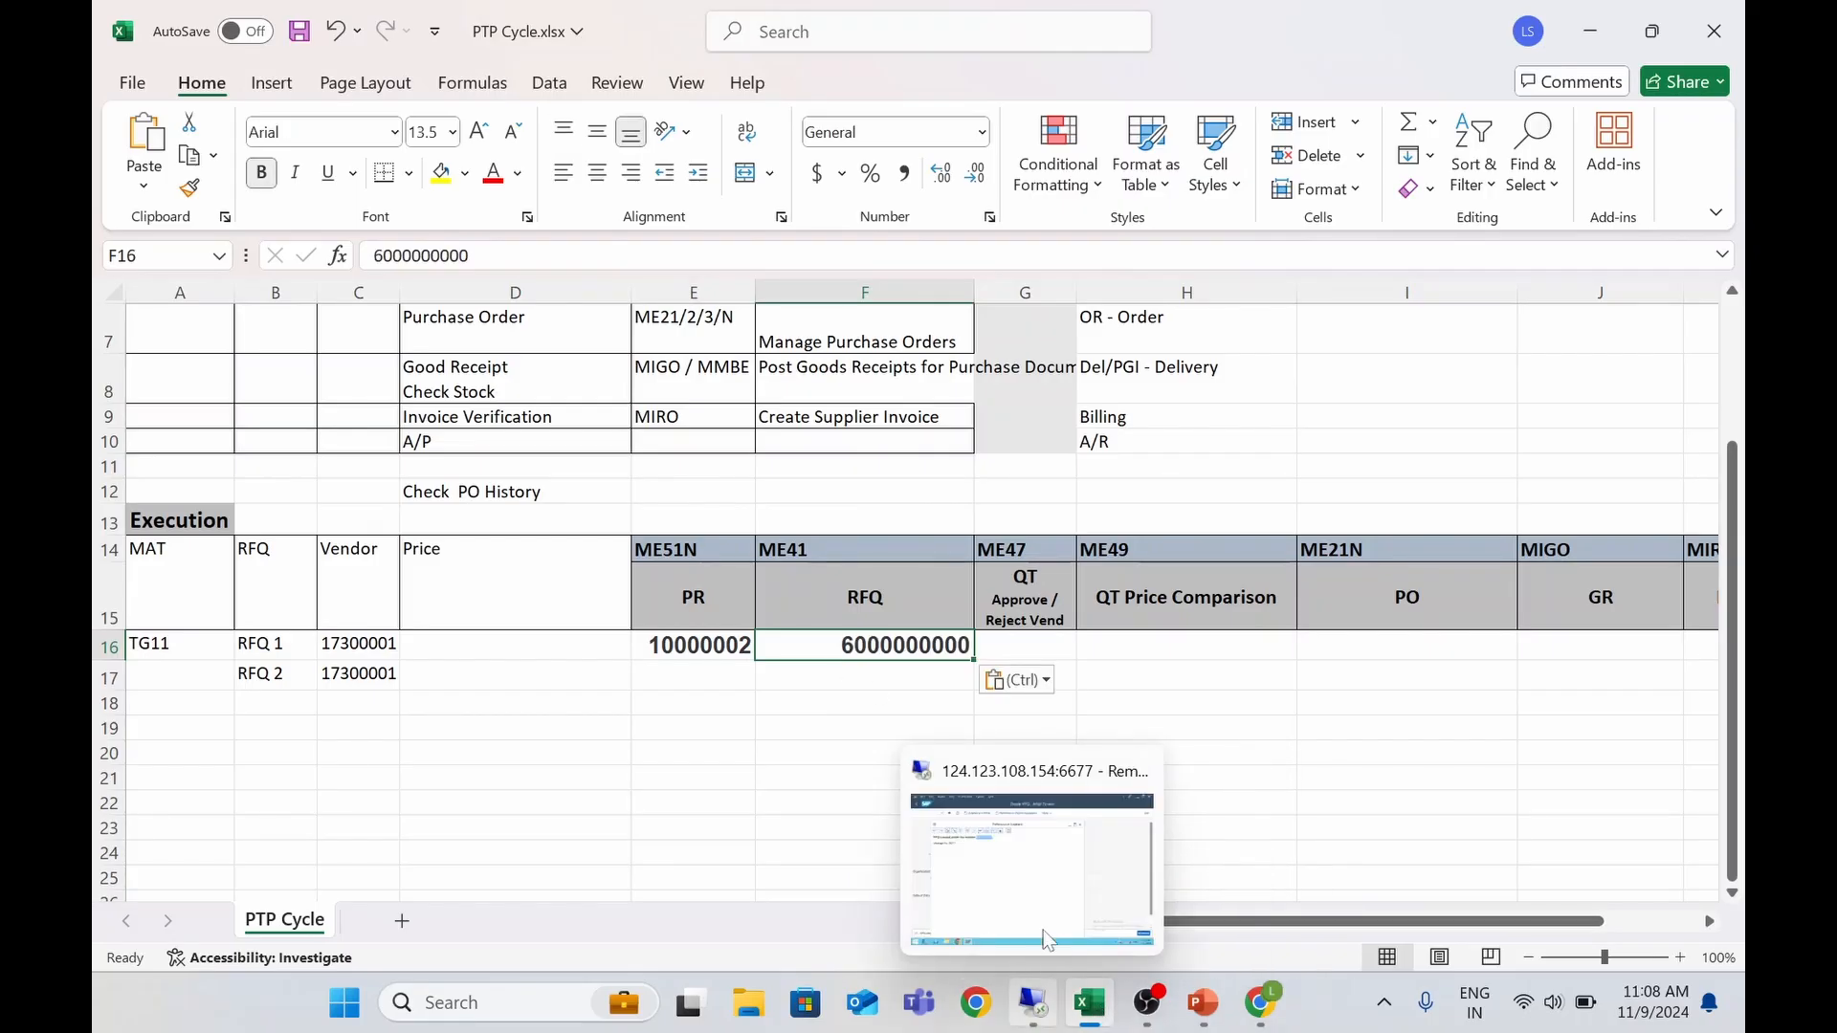
Switch back to SAP, exit the RFQ screen and start a new RFQ with ME41, setting the quotation deadline to 16.11.2024
{"action": "left_click", "coordinate": [1048, 932]}
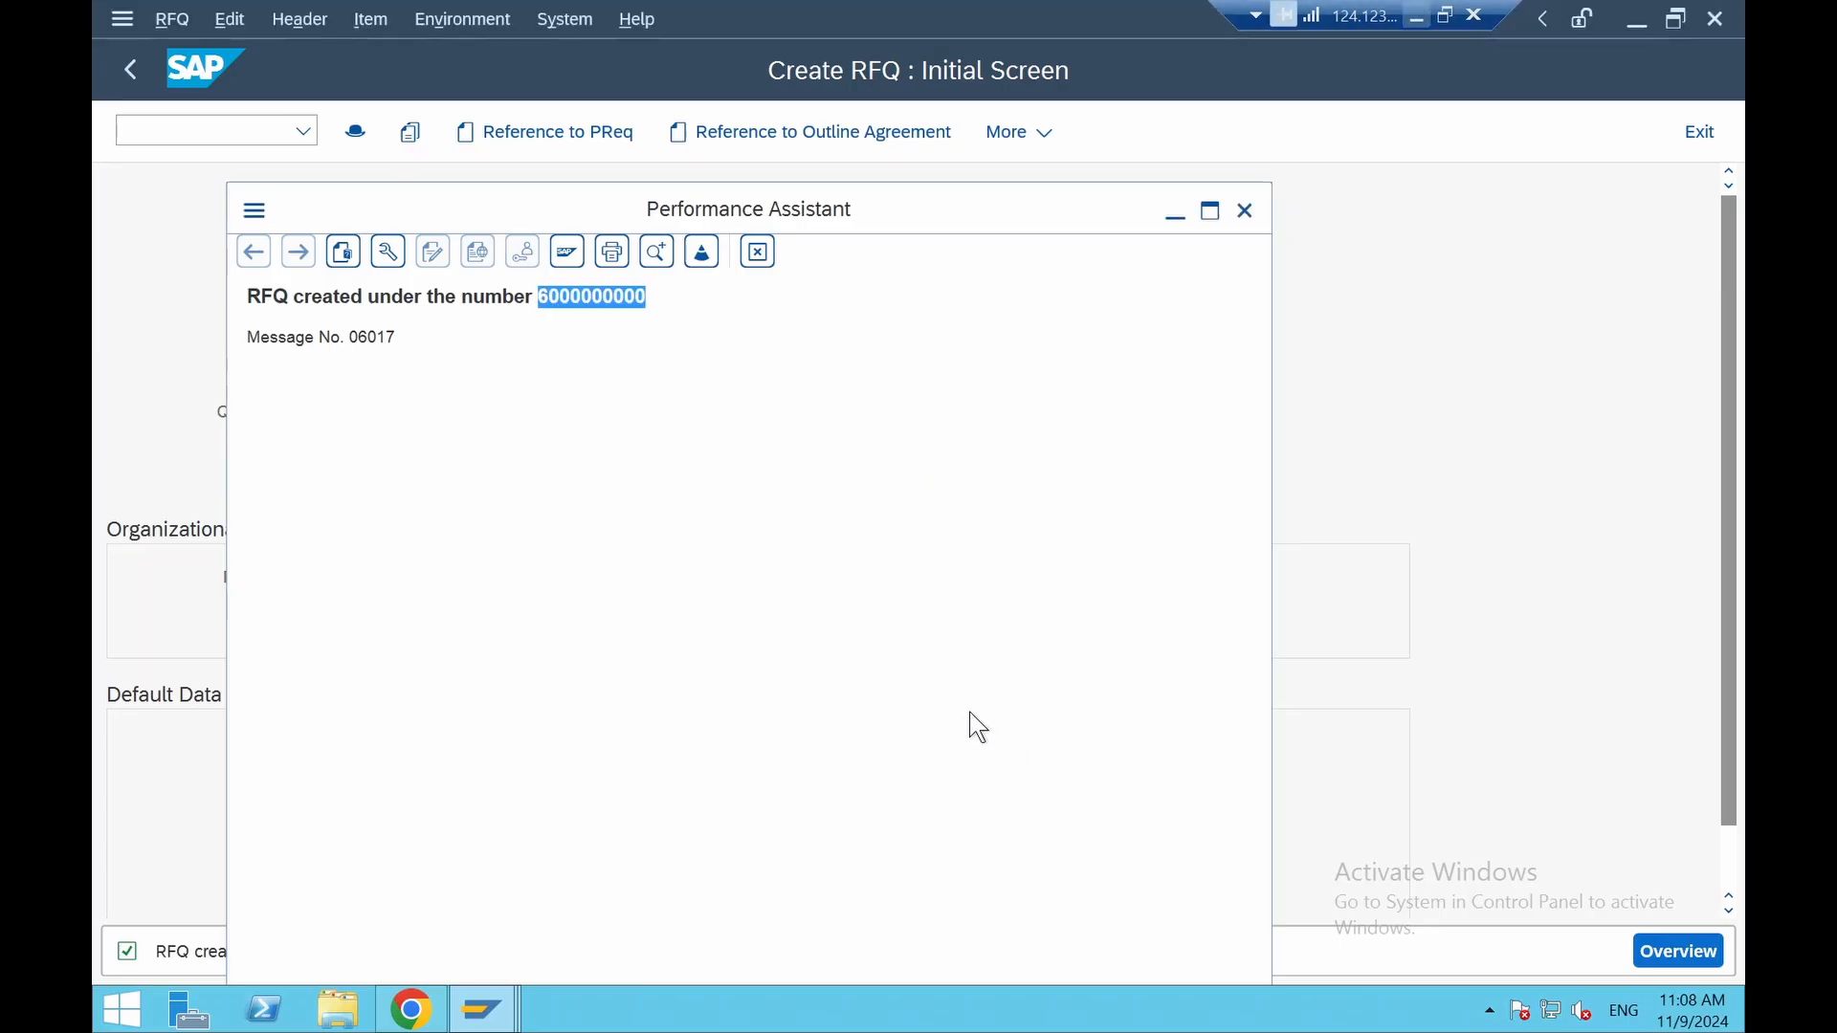
{"action": "left_click", "coordinate": [758, 252]}
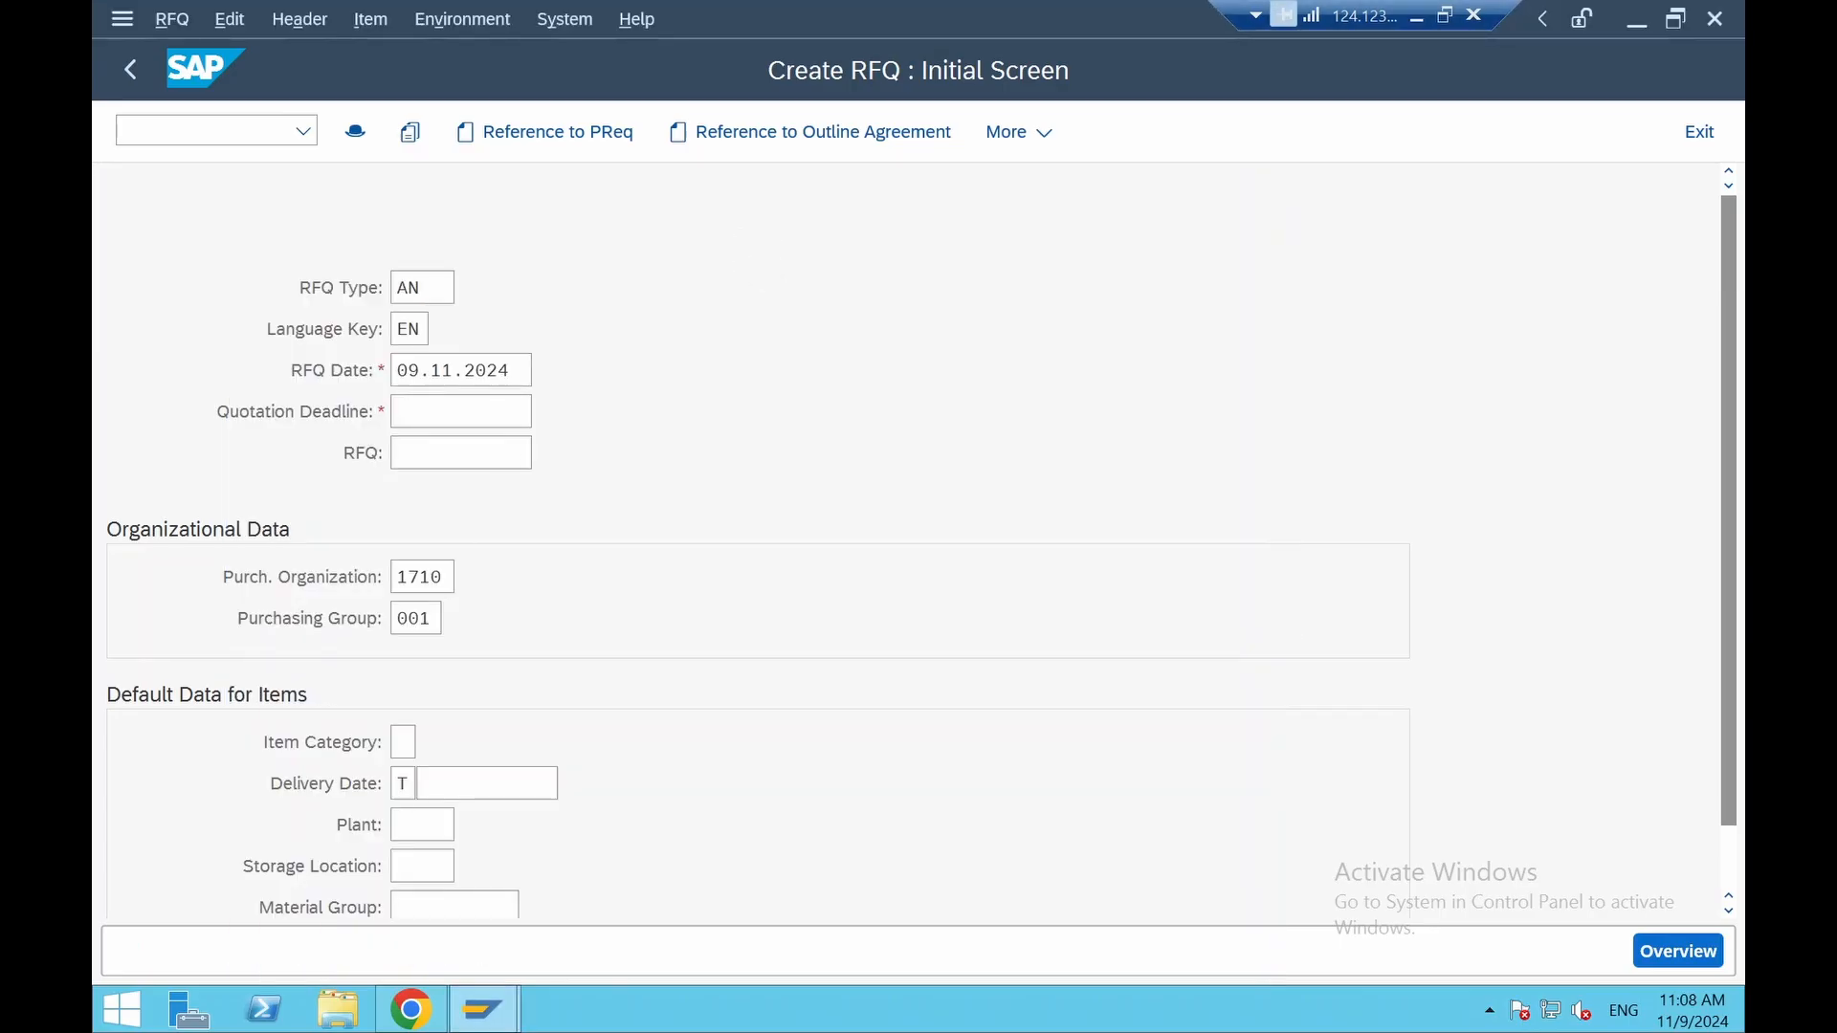
{"action": "left_click", "coordinate": [135, 71]}
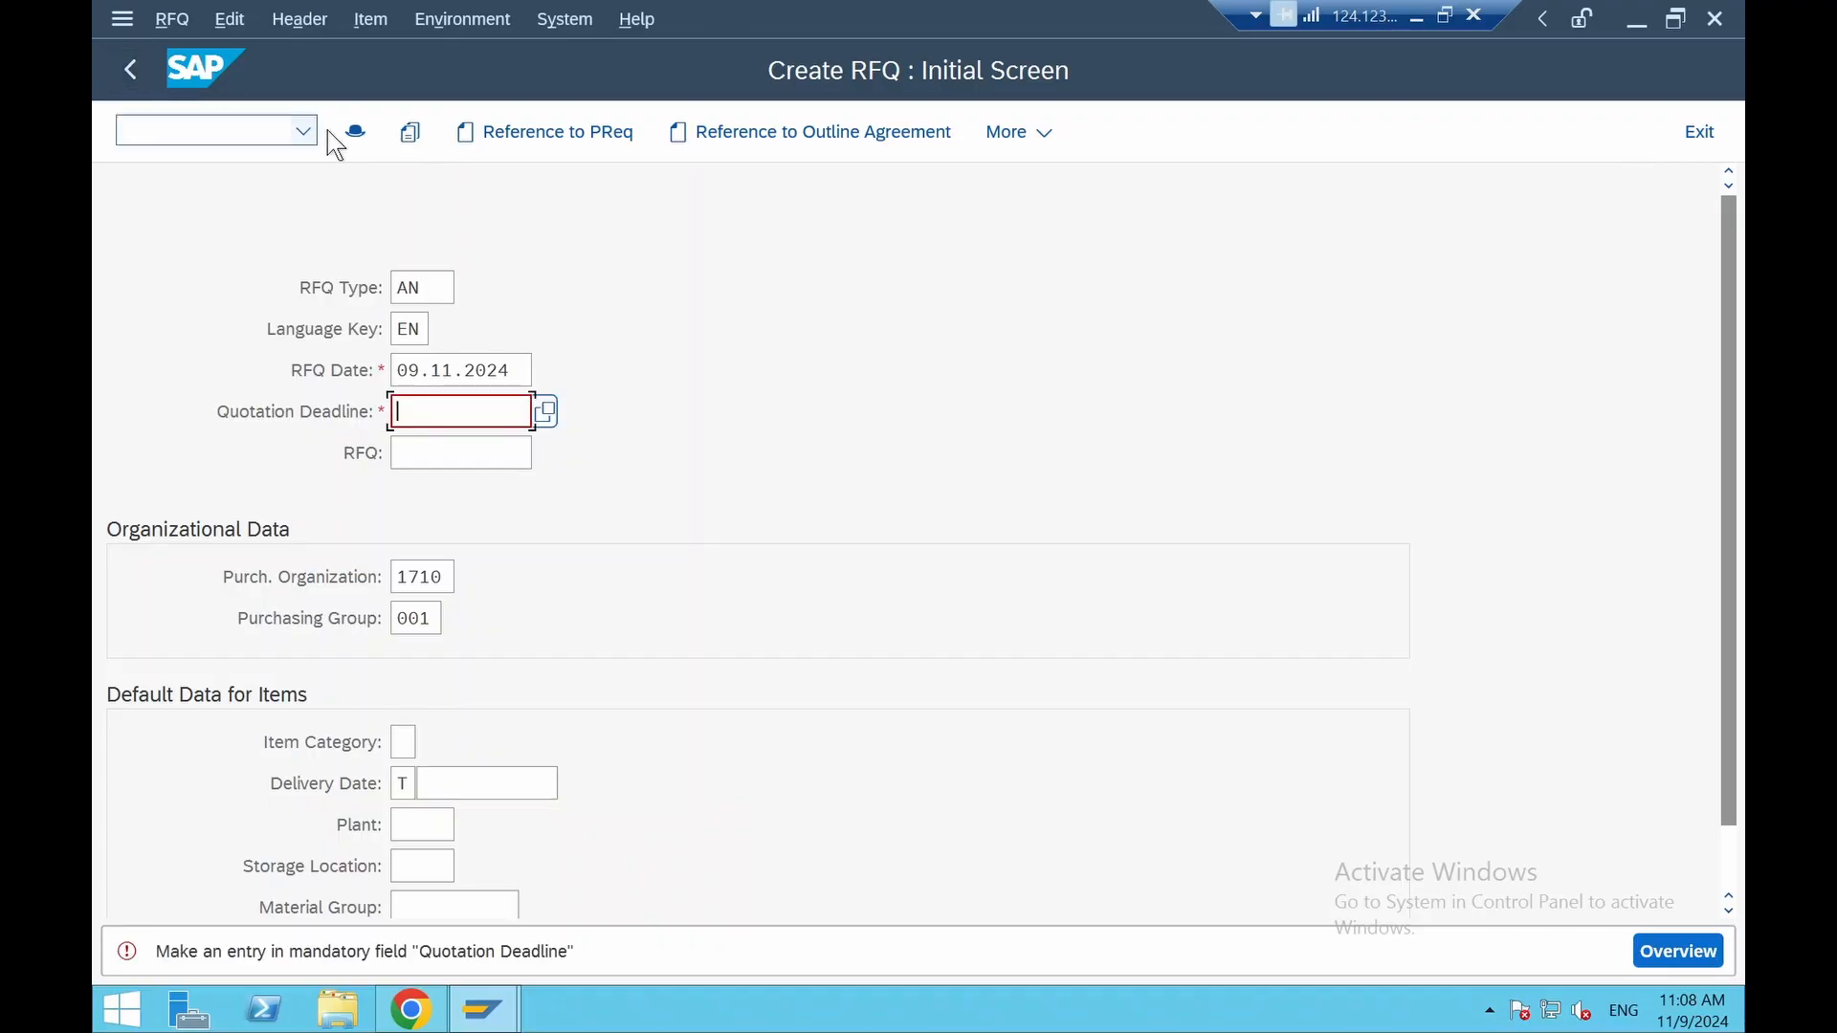
{"action": "left_click", "coordinate": [1699, 131]}
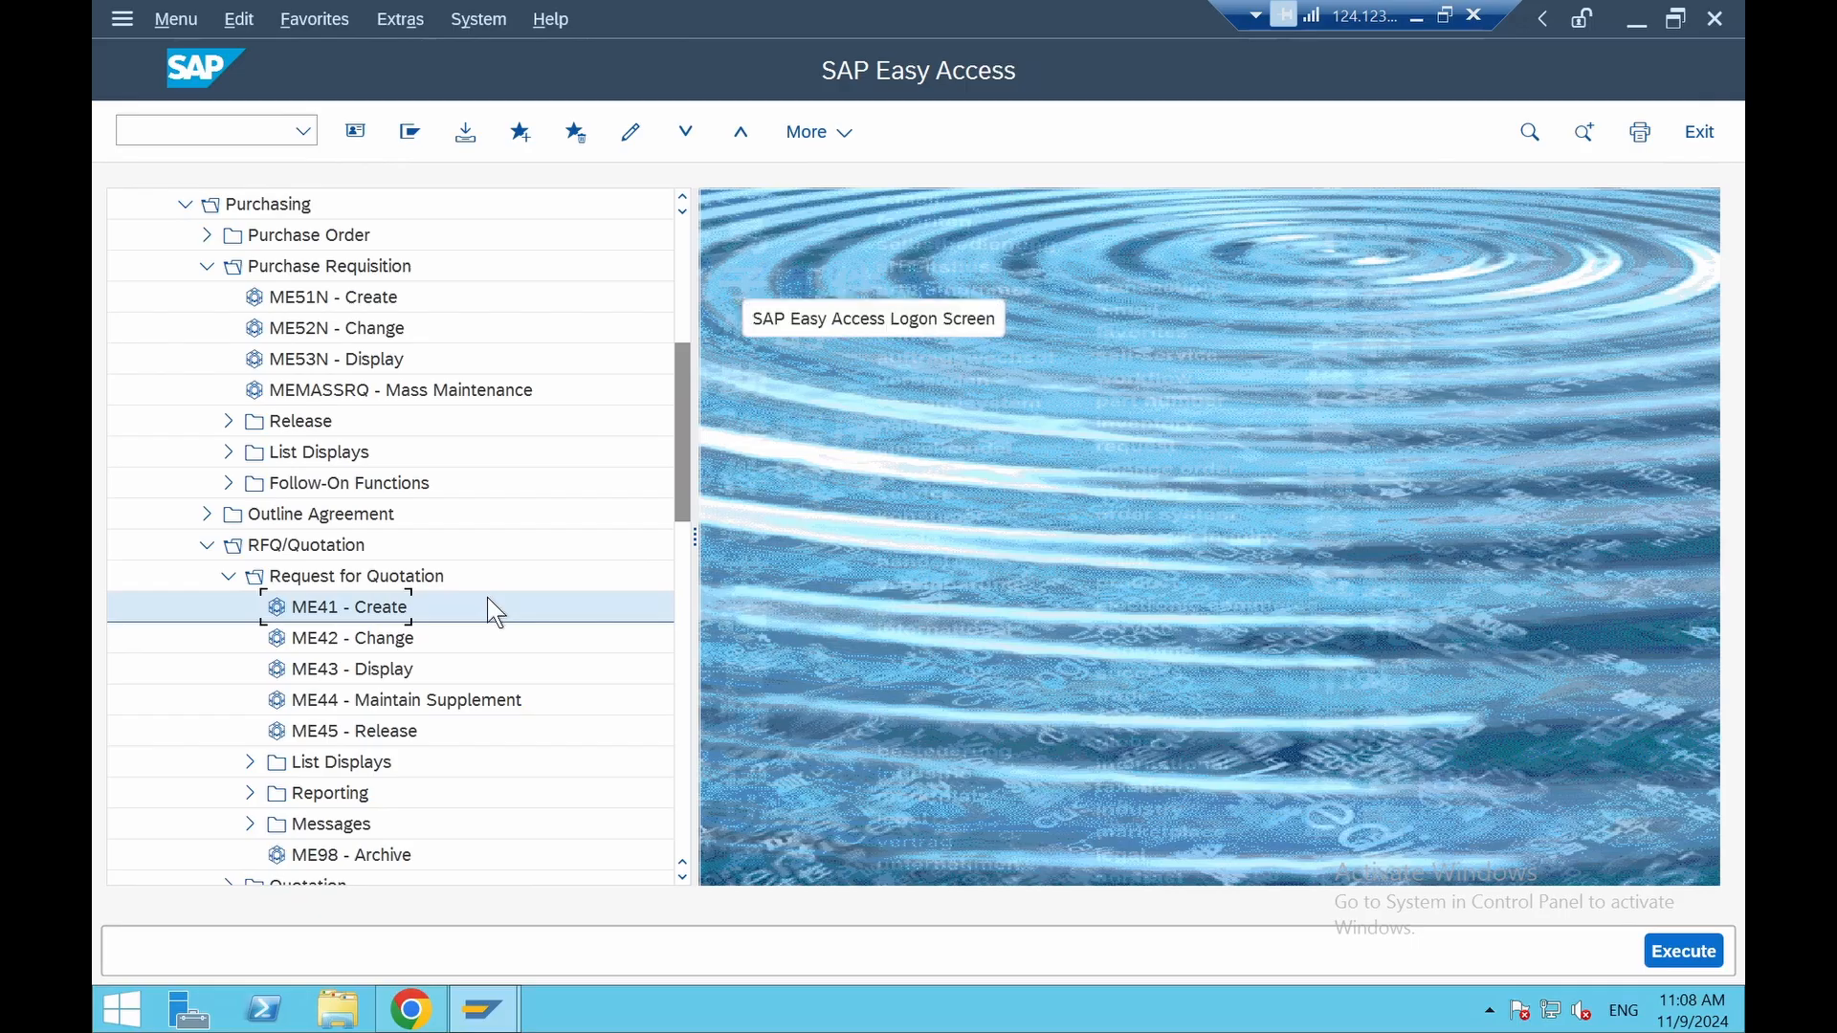
{"action": "double_click", "coordinate": [377, 614]}
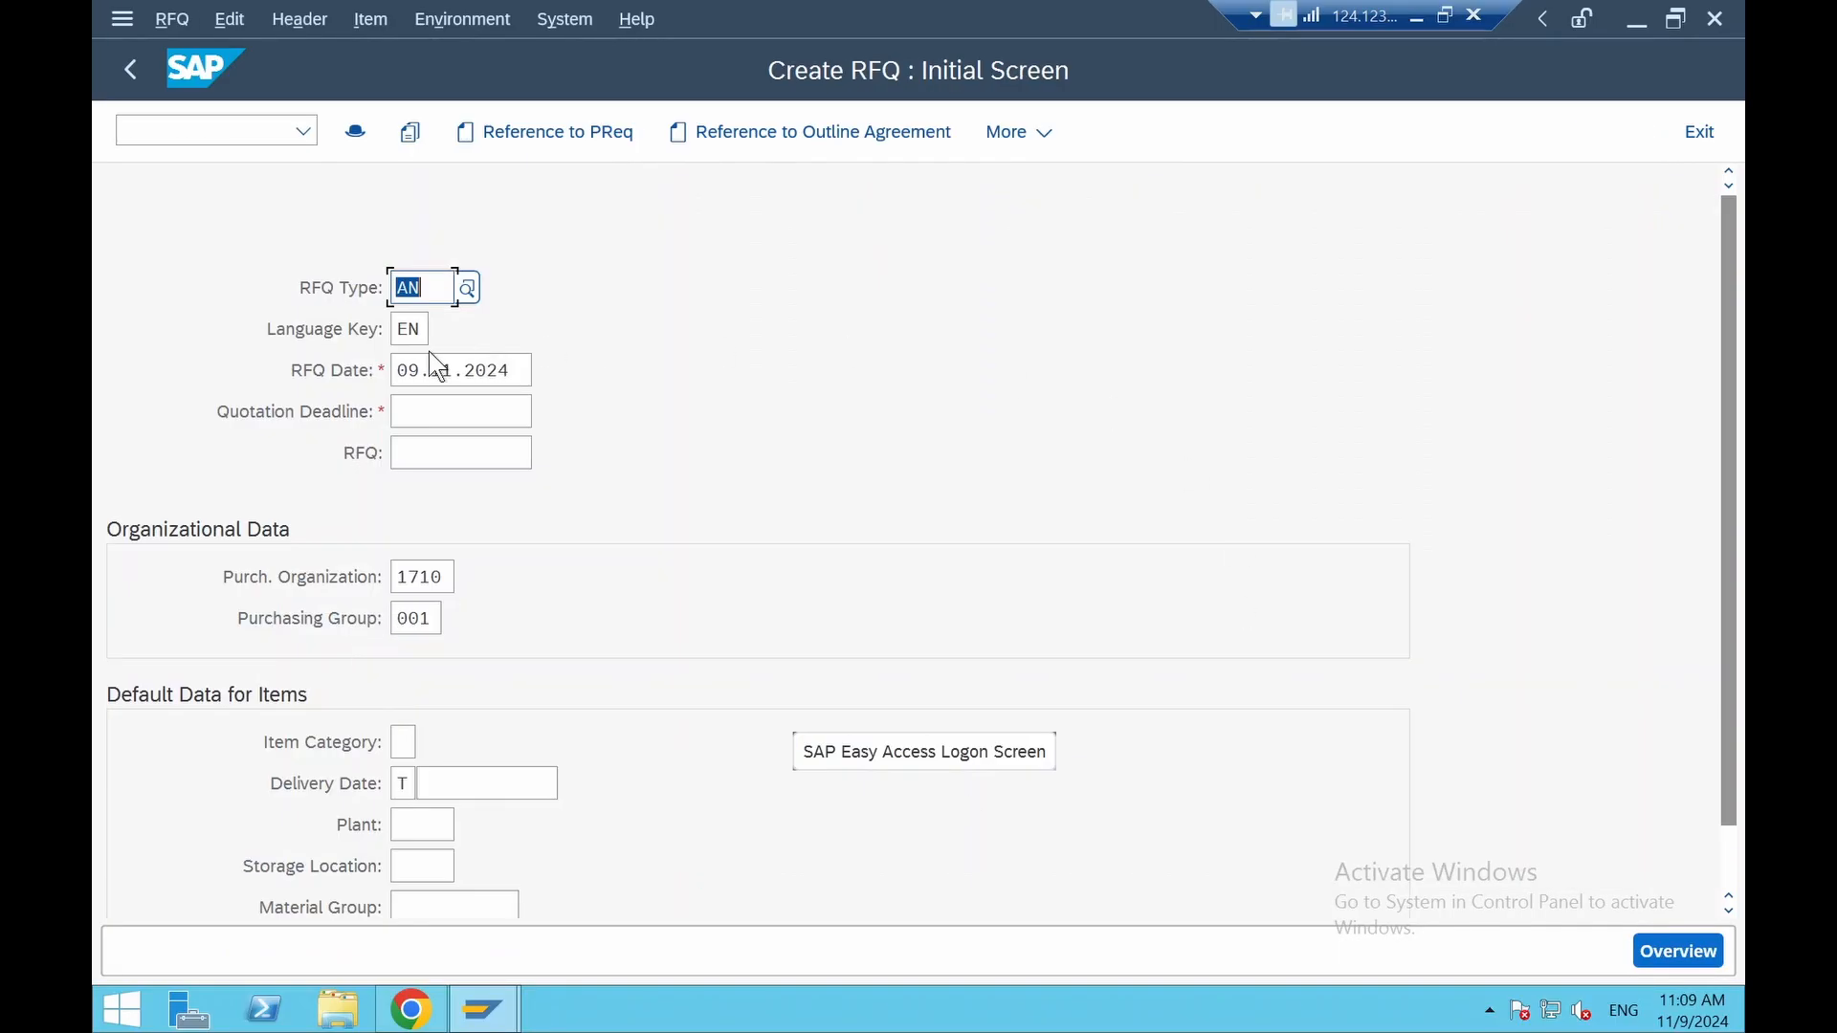
{"action": "left_click", "coordinate": [464, 412]}
{"action": "left_click", "coordinate": [460, 452]}
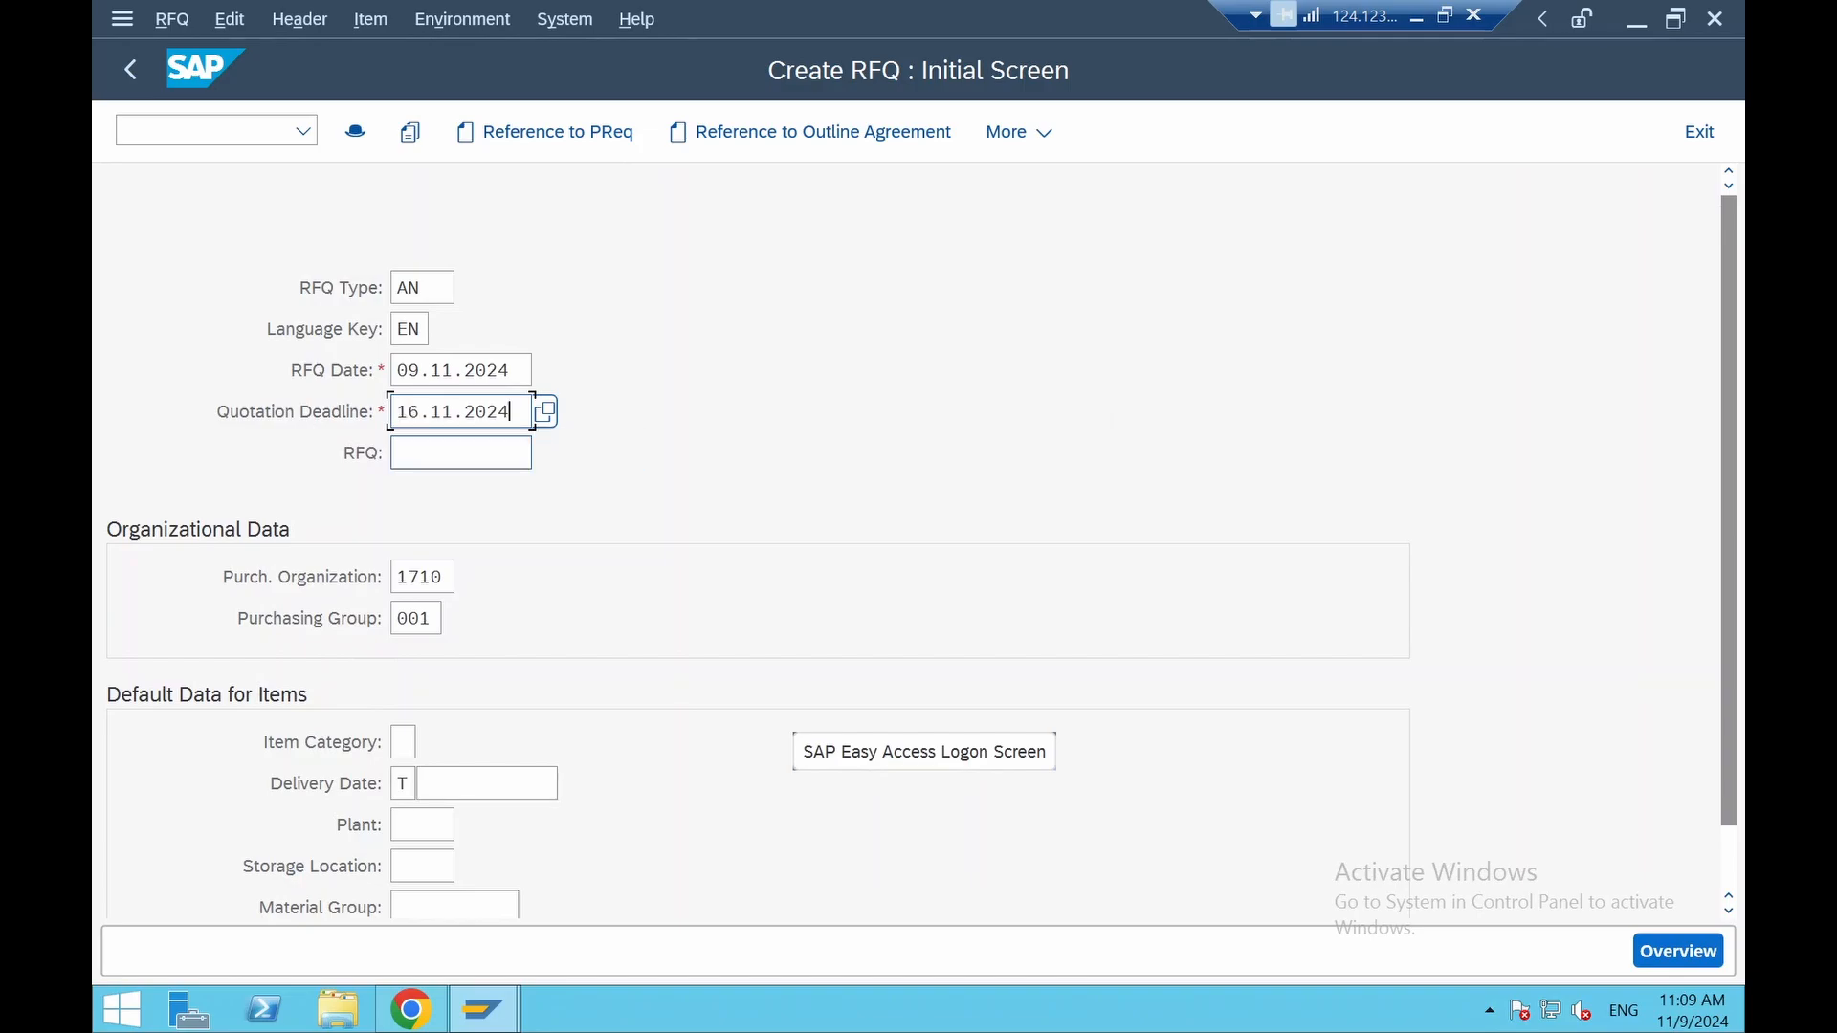
{"action": "left_click", "coordinate": [456, 456]}
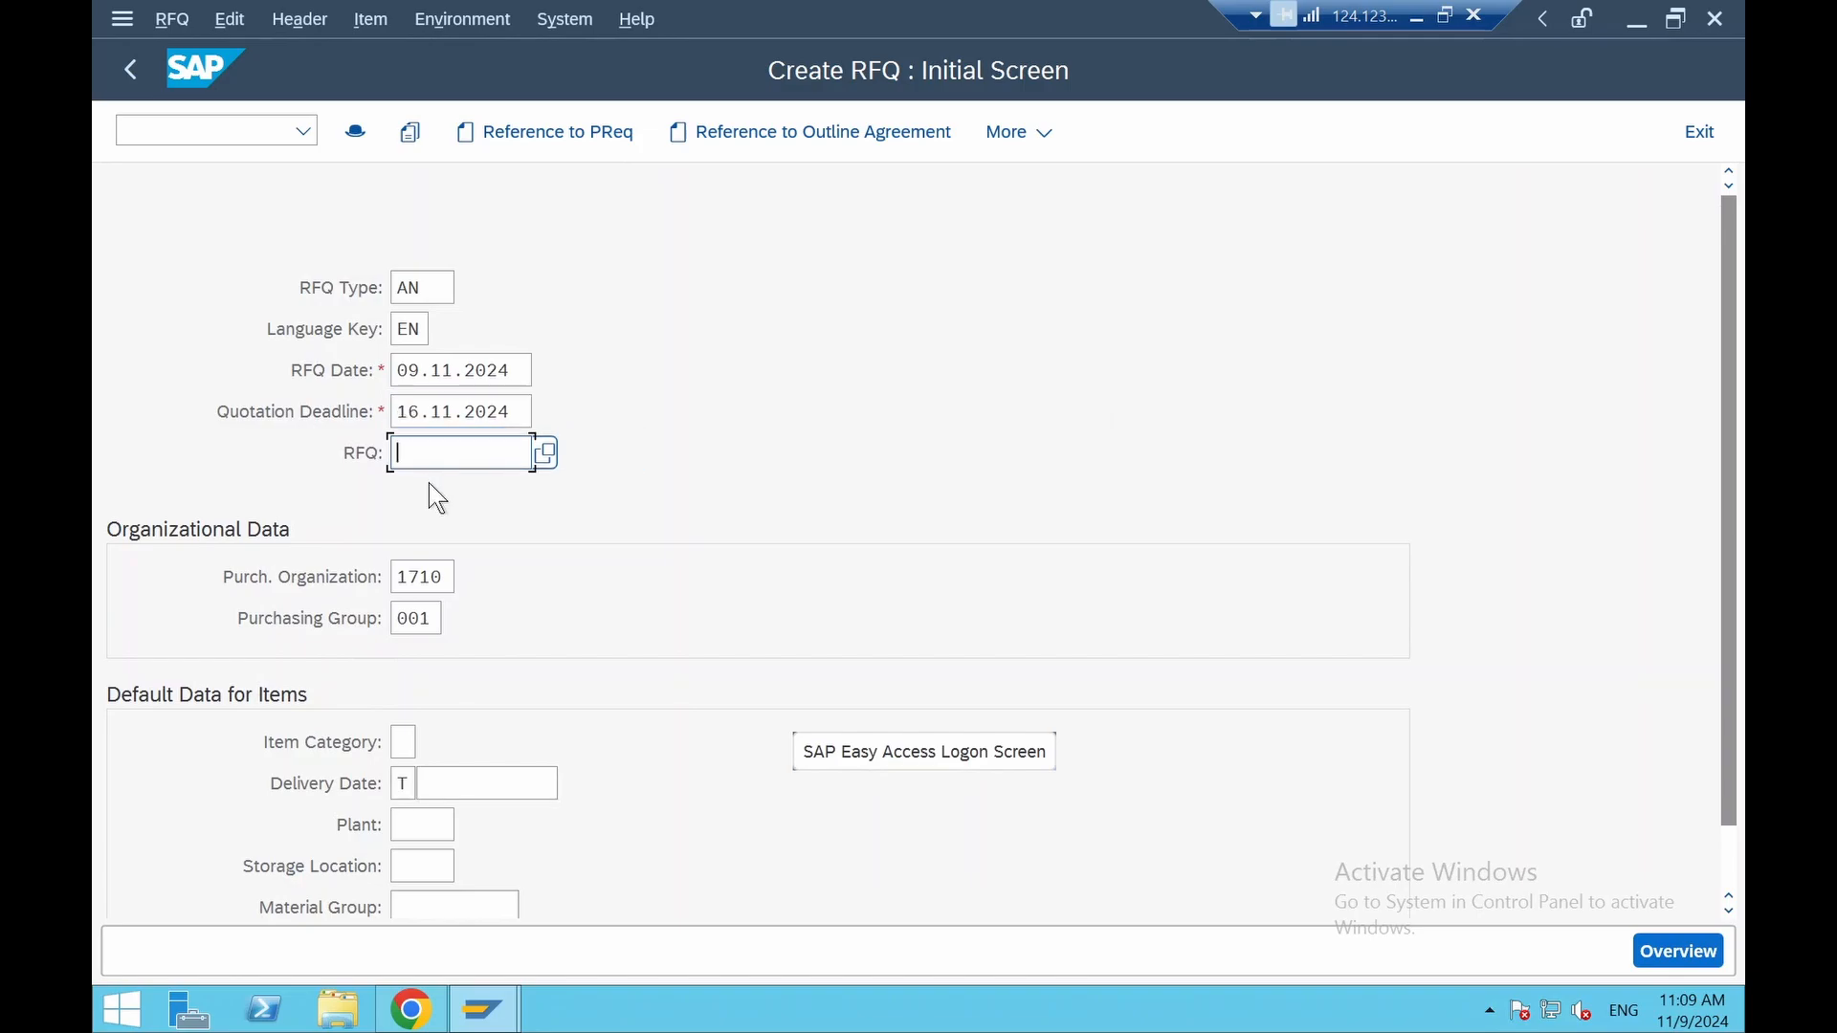
Create the RFQ with reference to the same TG11 purchase requisition, adopting item 10 with its details
{"action": "left_click", "coordinate": [572, 143]}
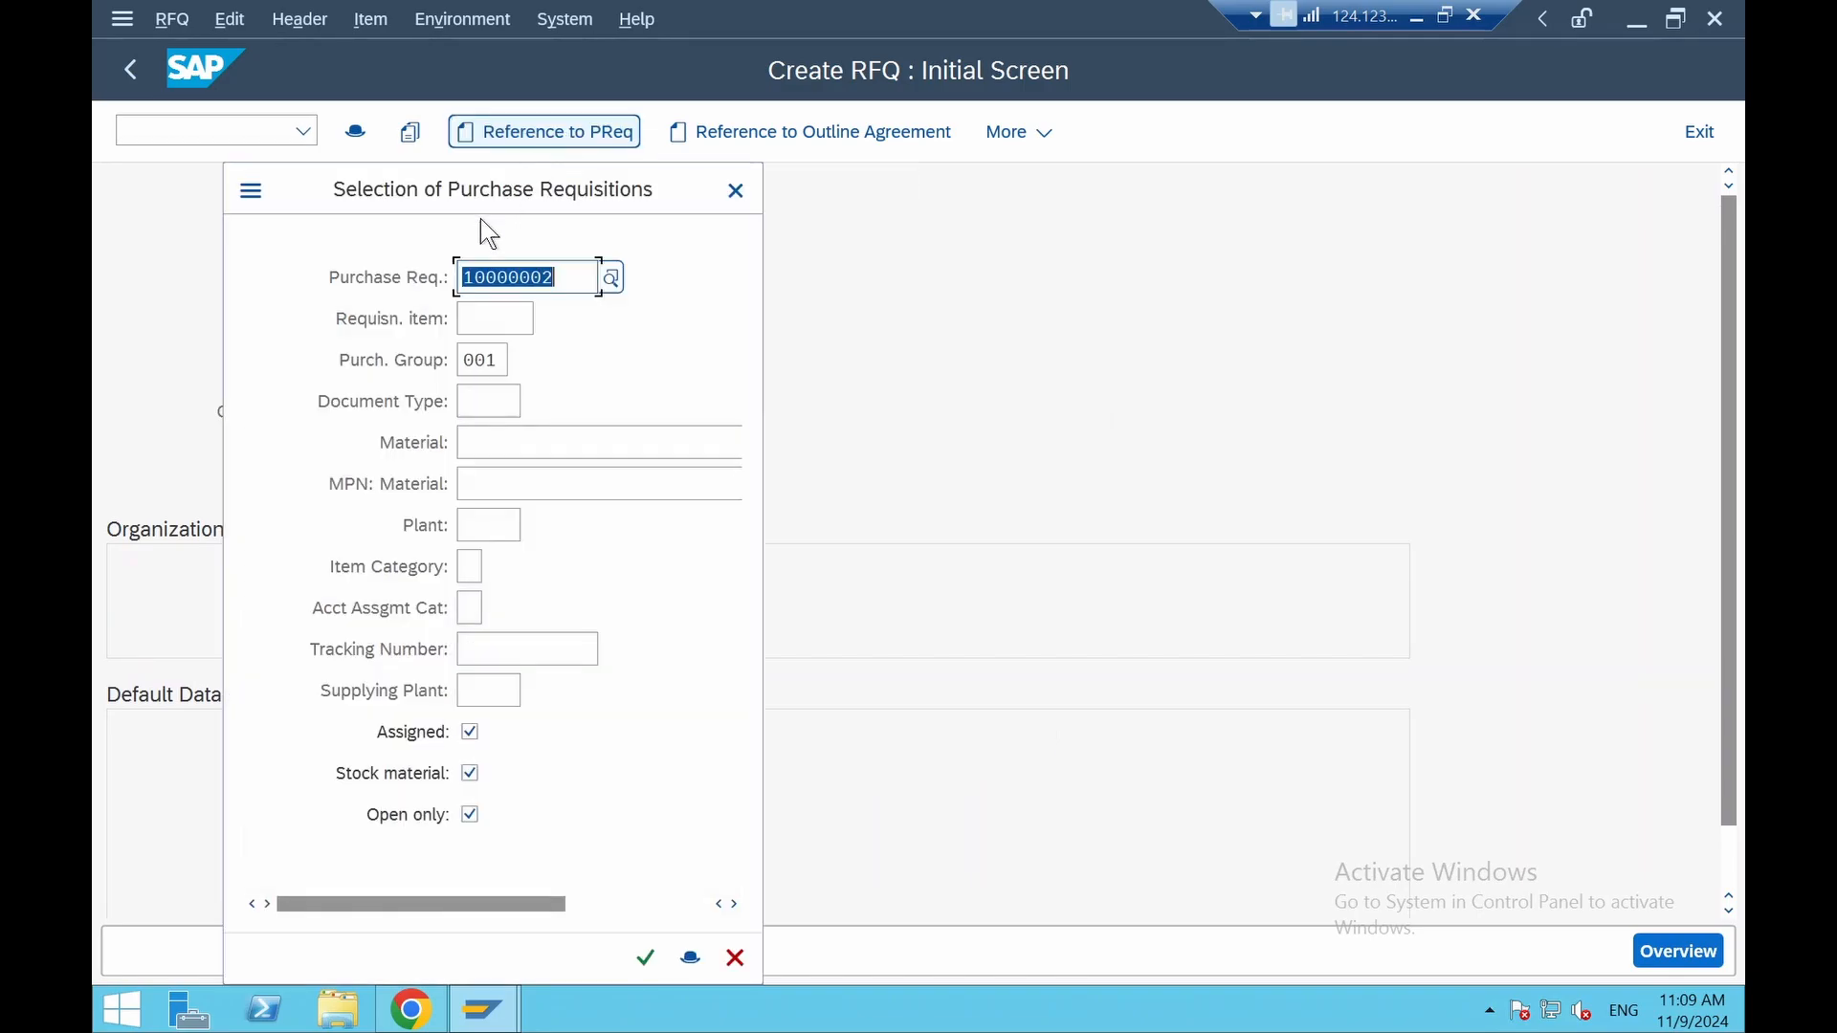
{"action": "left_click", "coordinate": [570, 277]}
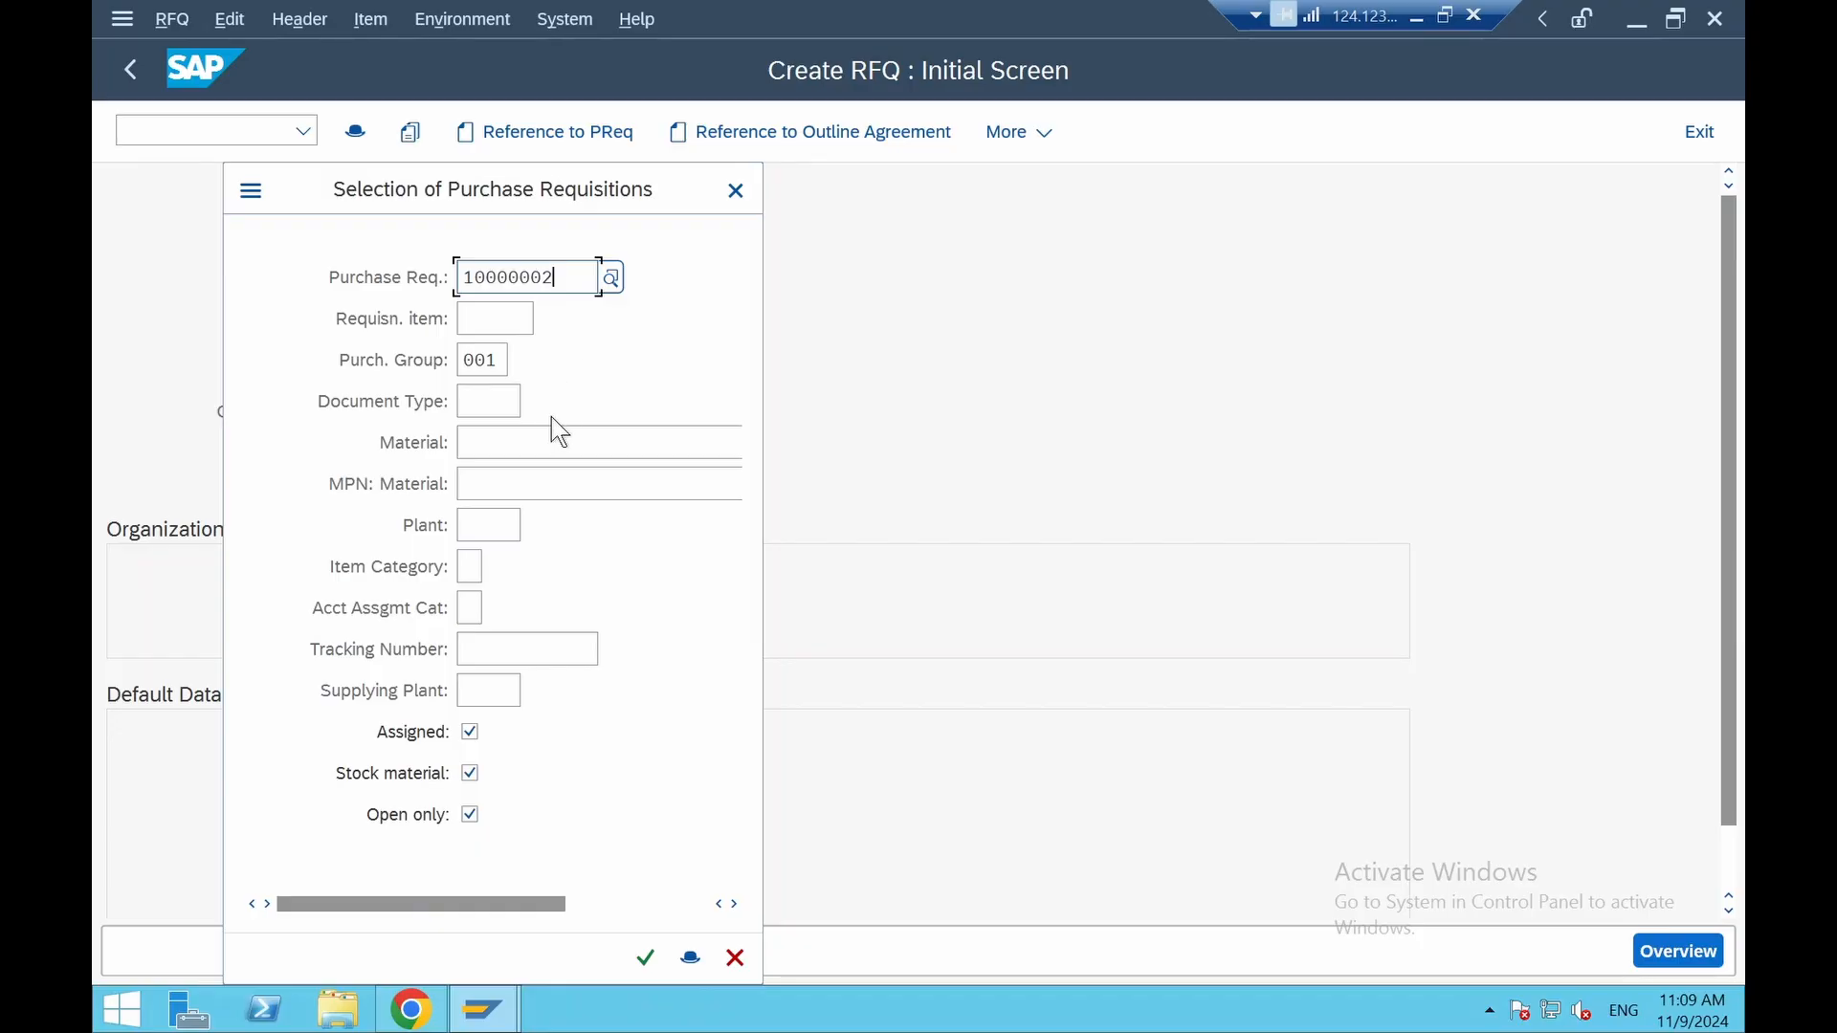
{"action": "left_click", "coordinate": [644, 956]}
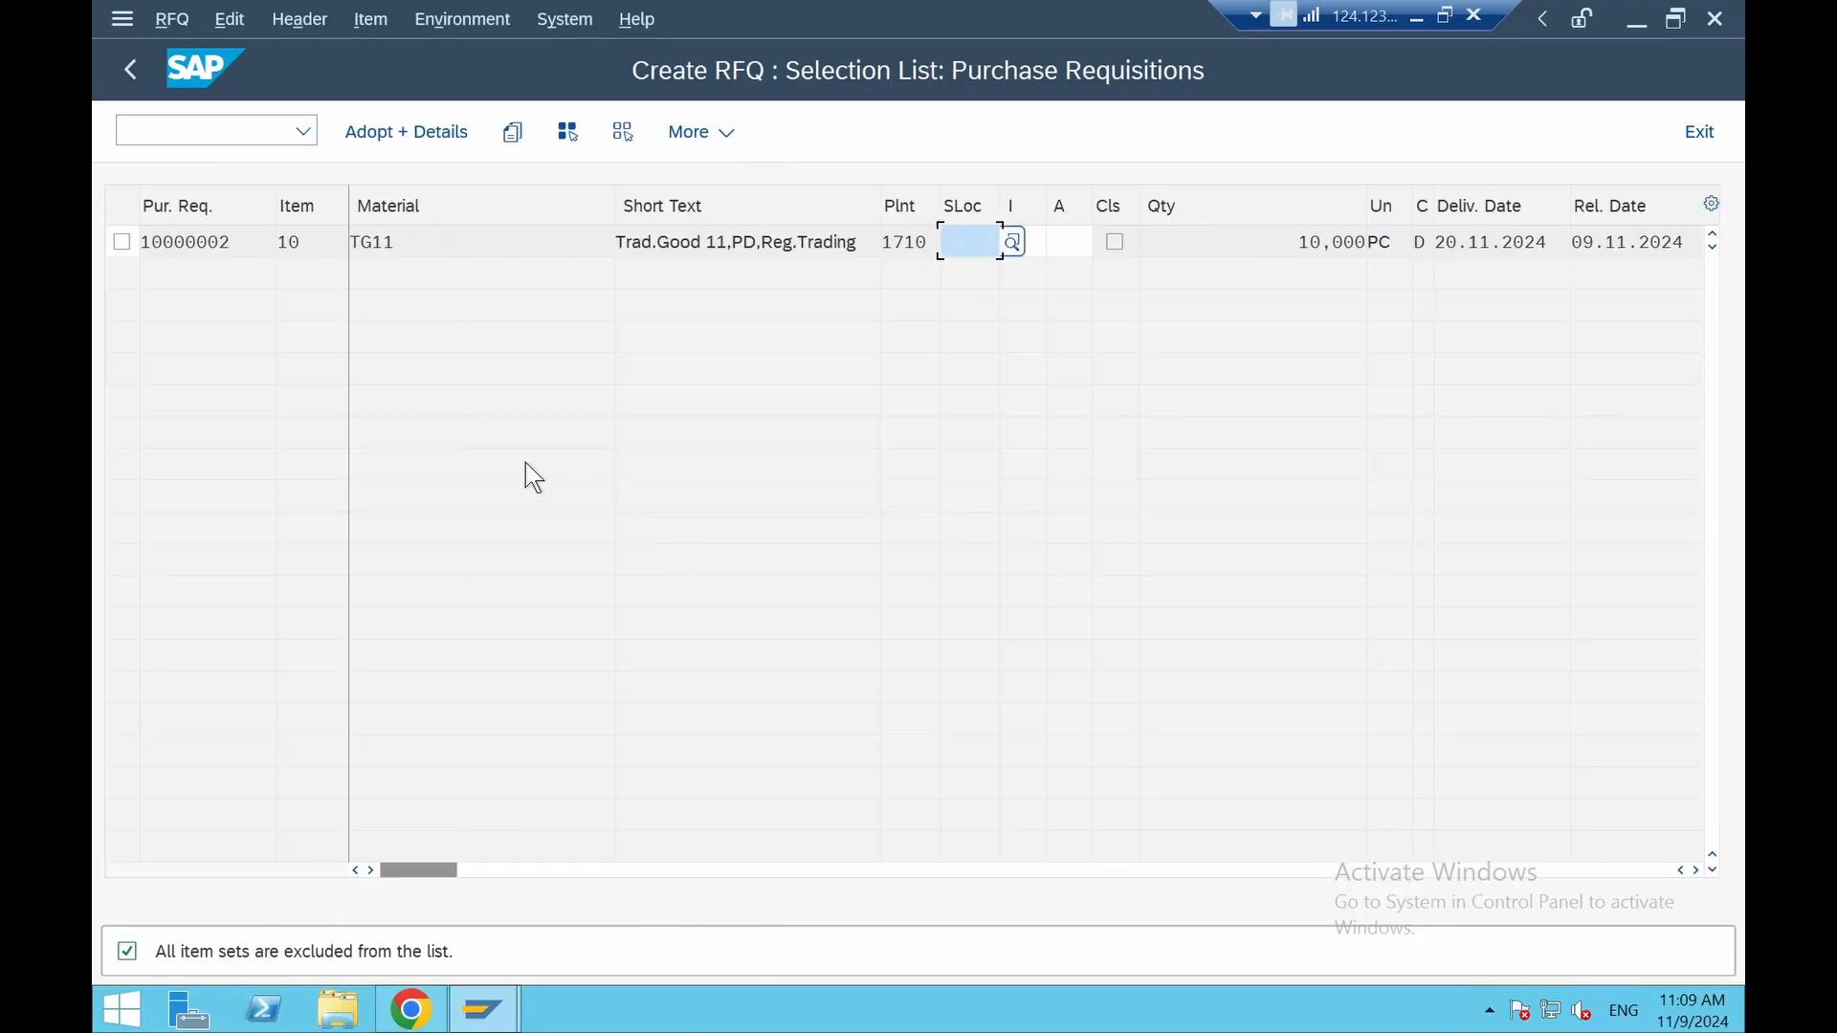
{"action": "left_click", "coordinate": [121, 242]}
{"action": "left_click", "coordinate": [407, 144]}
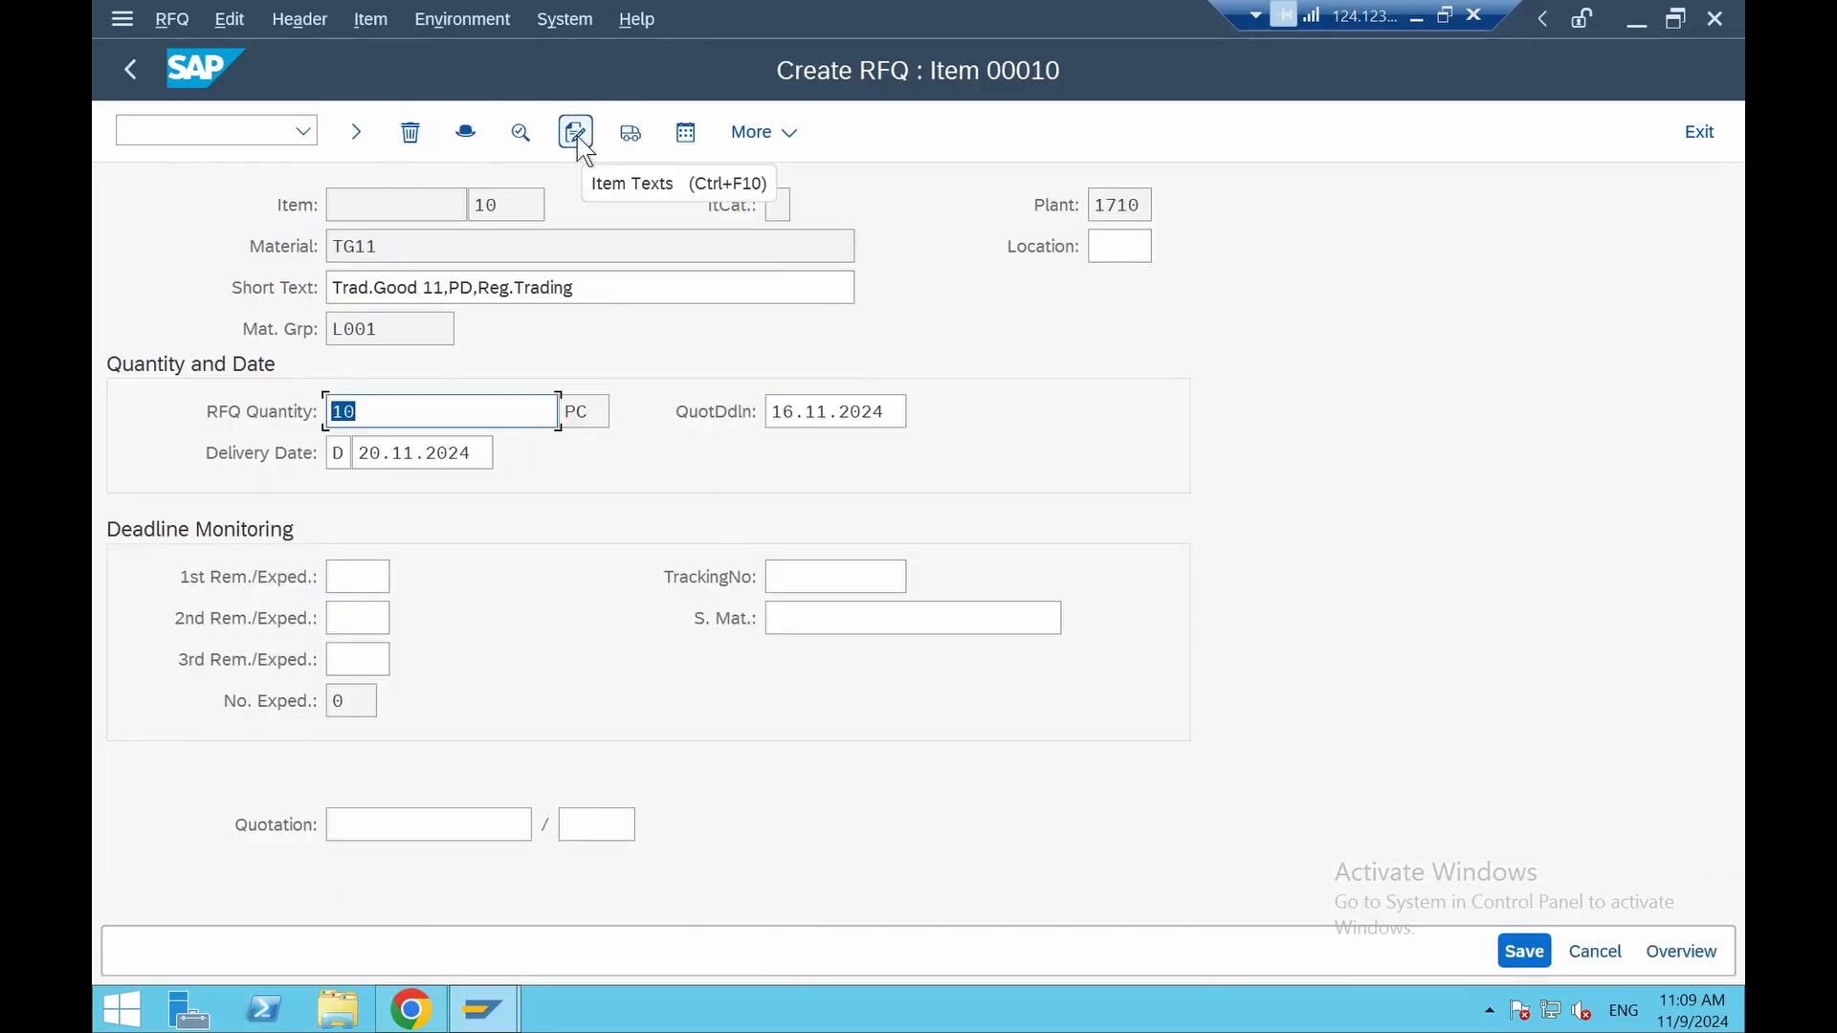
Assign Domestic US Supplier 2 in the RFQ's supplier address via the header data and save the RFQ without message output
{"action": "left_click", "coordinate": [467, 136]}
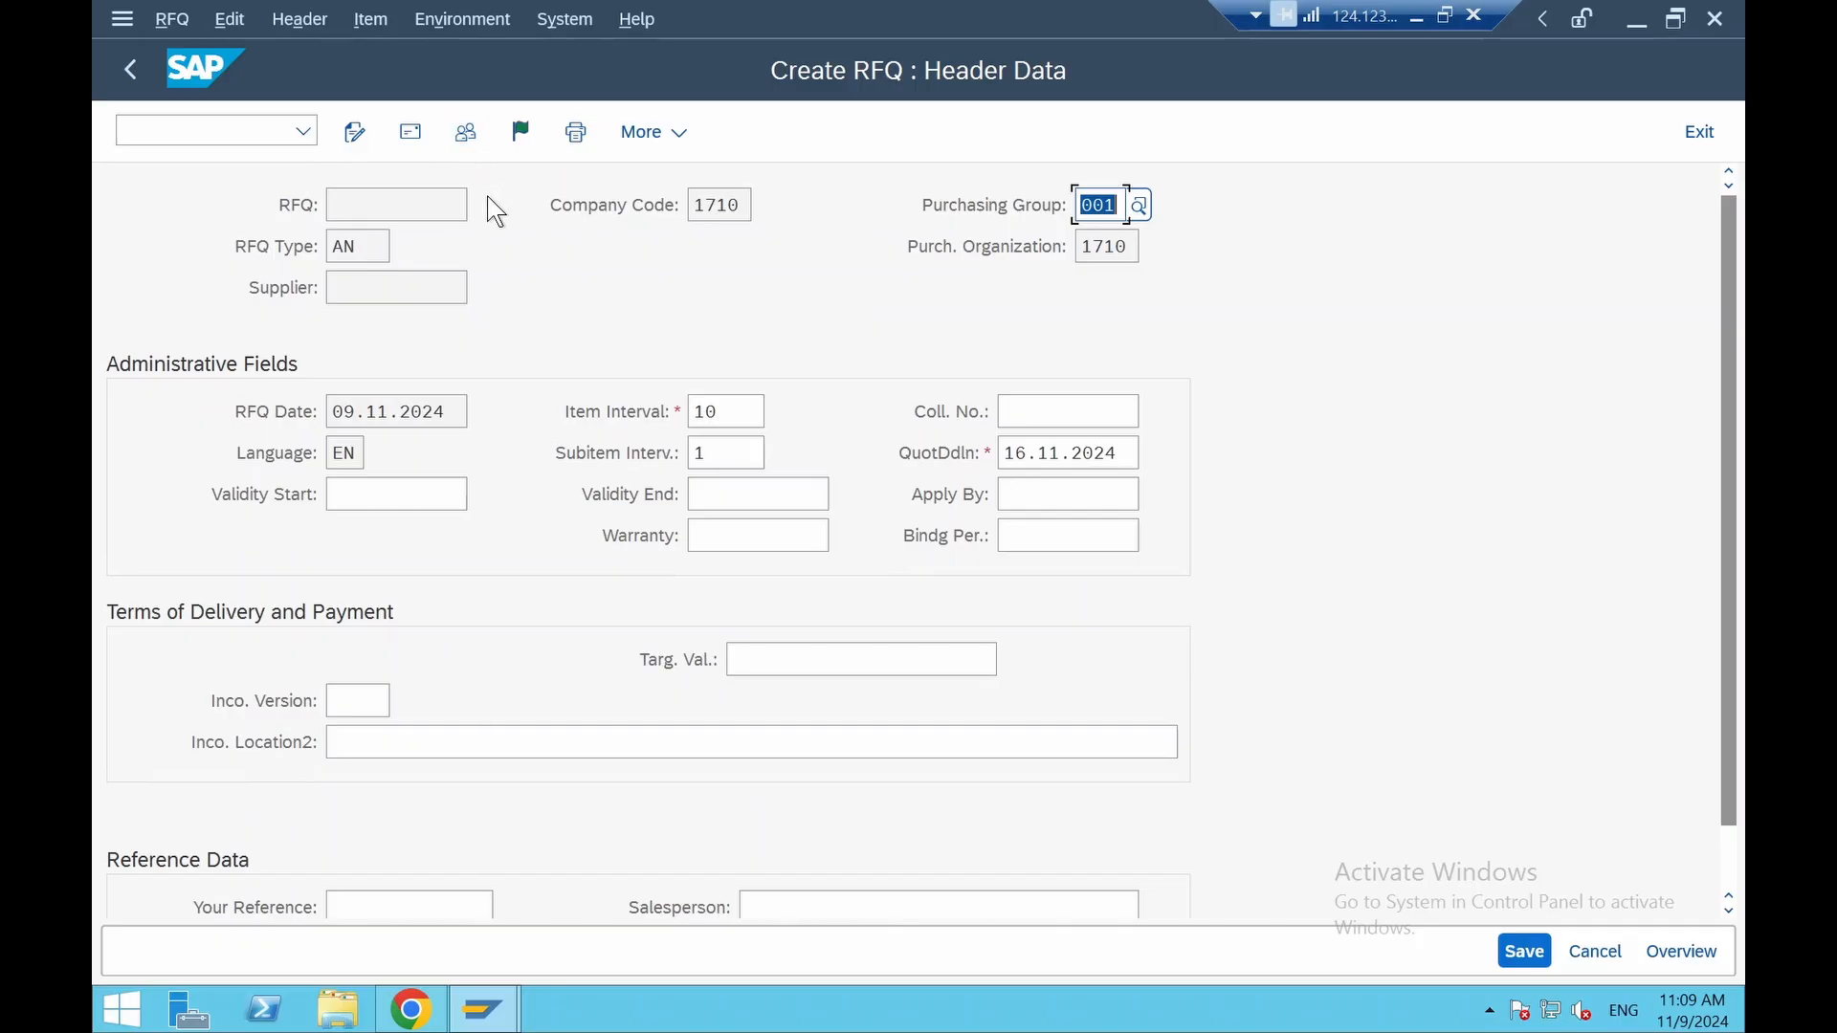
{"action": "left_click", "coordinate": [421, 142]}
{"action": "left_click", "coordinate": [413, 330]}
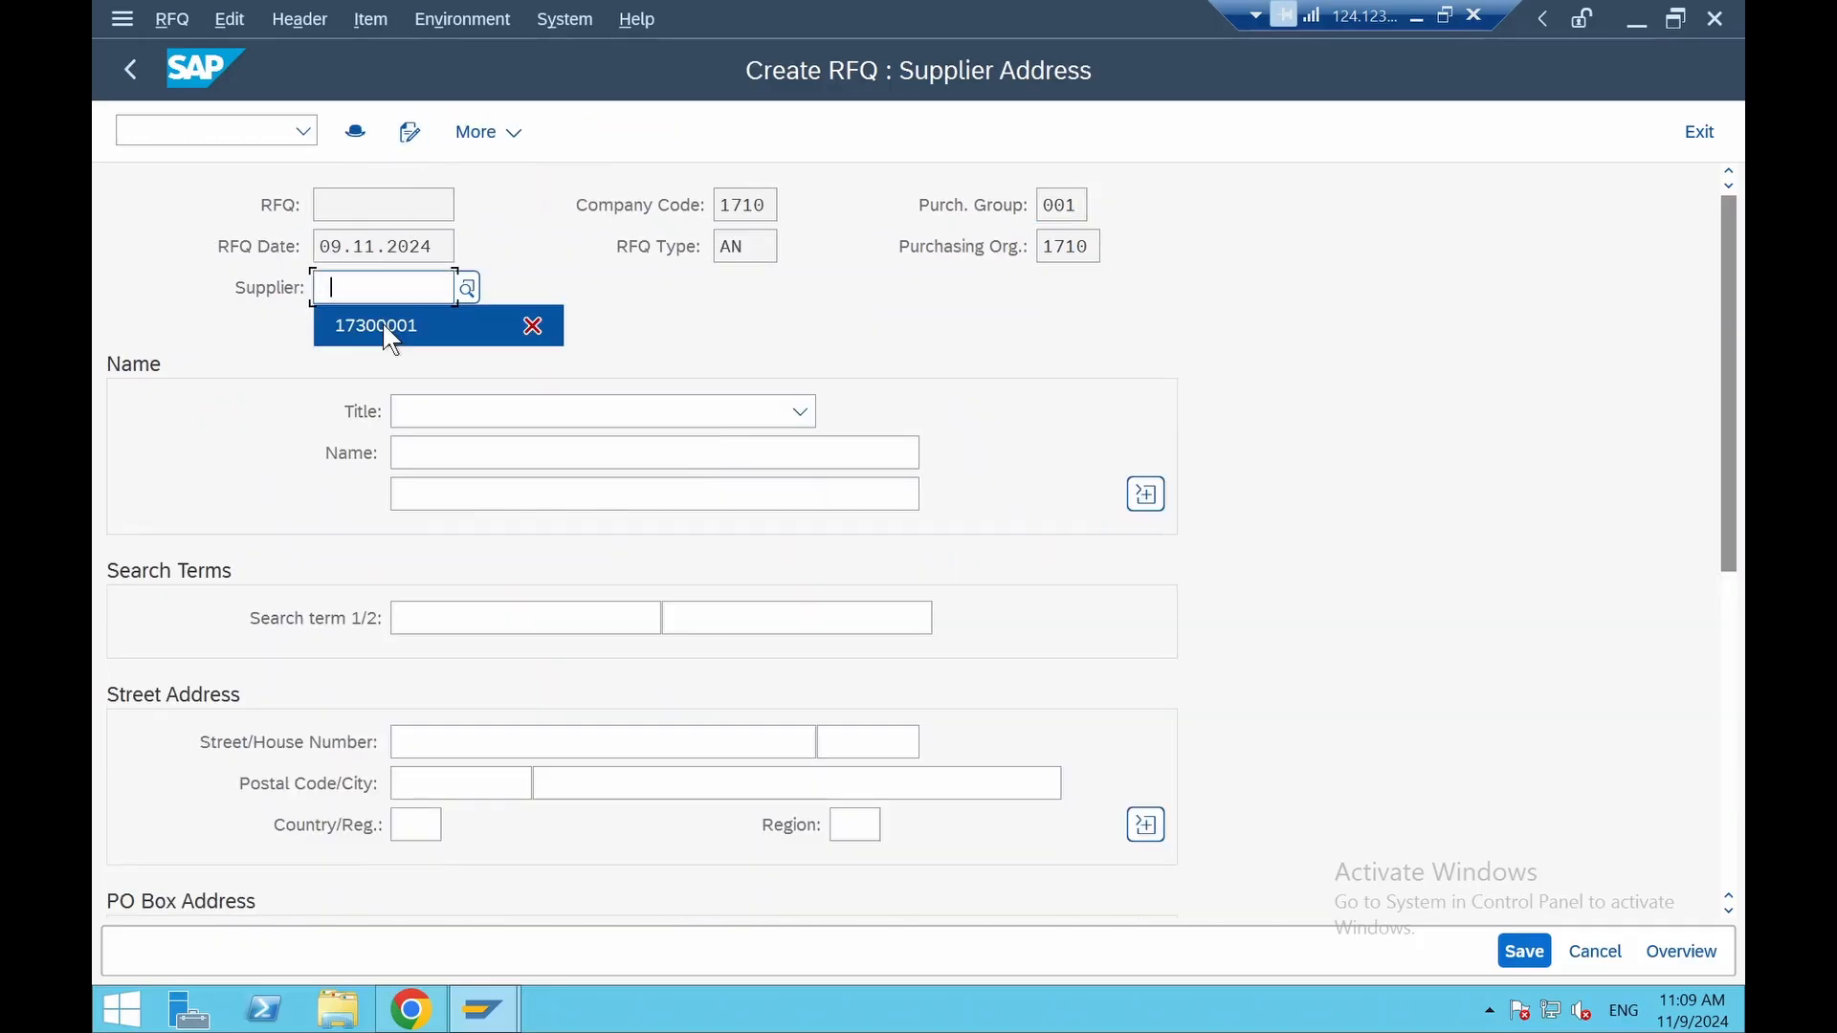
{"action": "key", "text": "BackSpace"}
{"action": "type", "text": "2"}
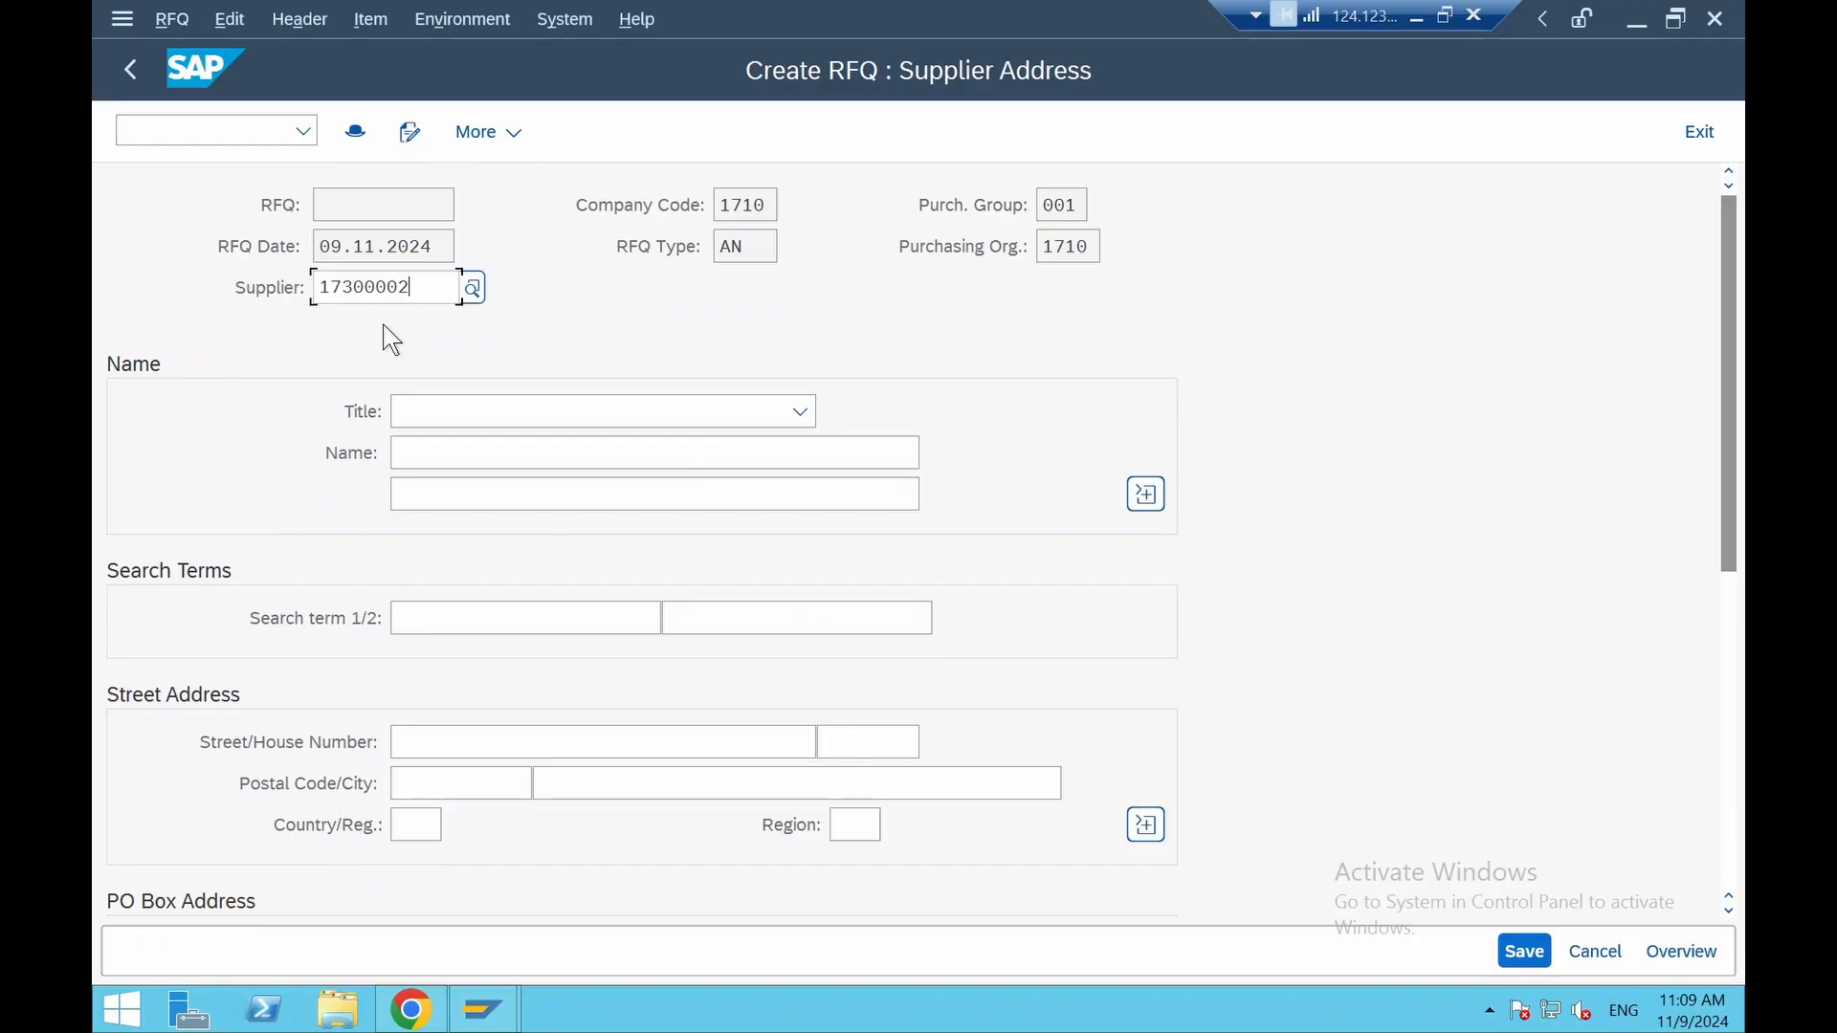
{"action": "key", "text": "Return"}
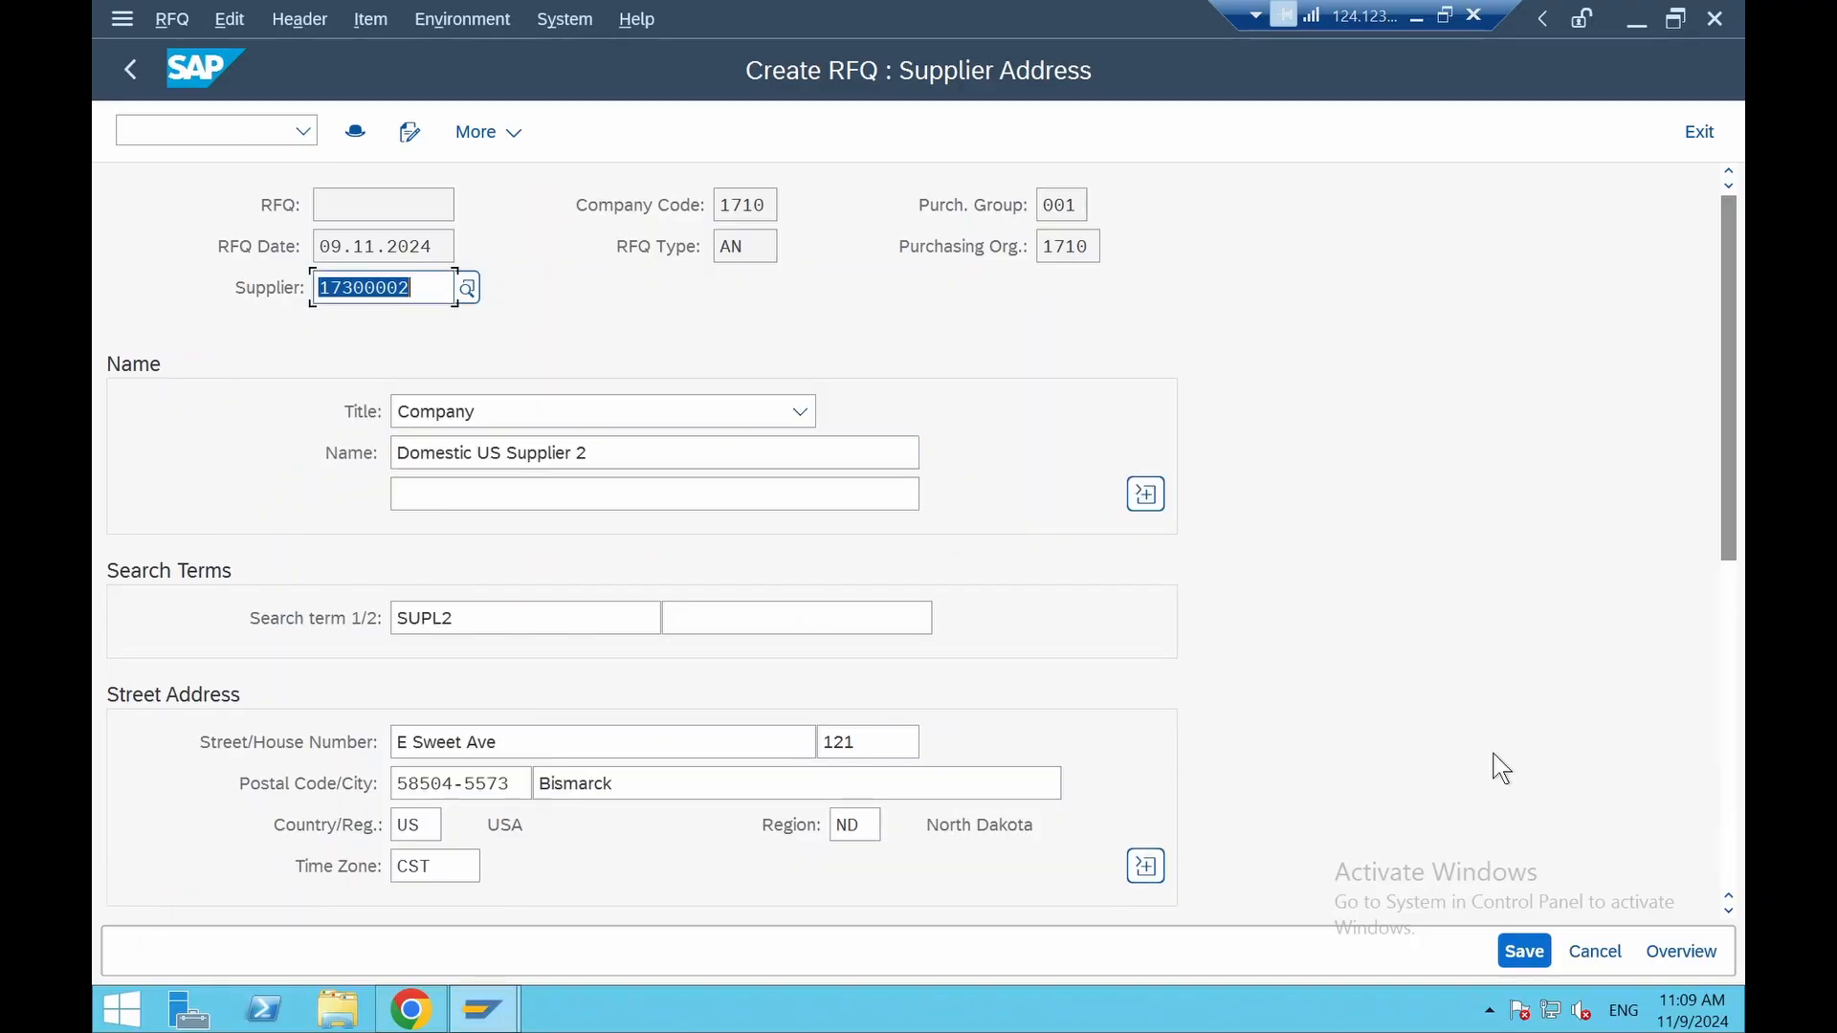
{"action": "left_click", "coordinate": [1525, 951]}
{"action": "left_click", "coordinate": [607, 760]}
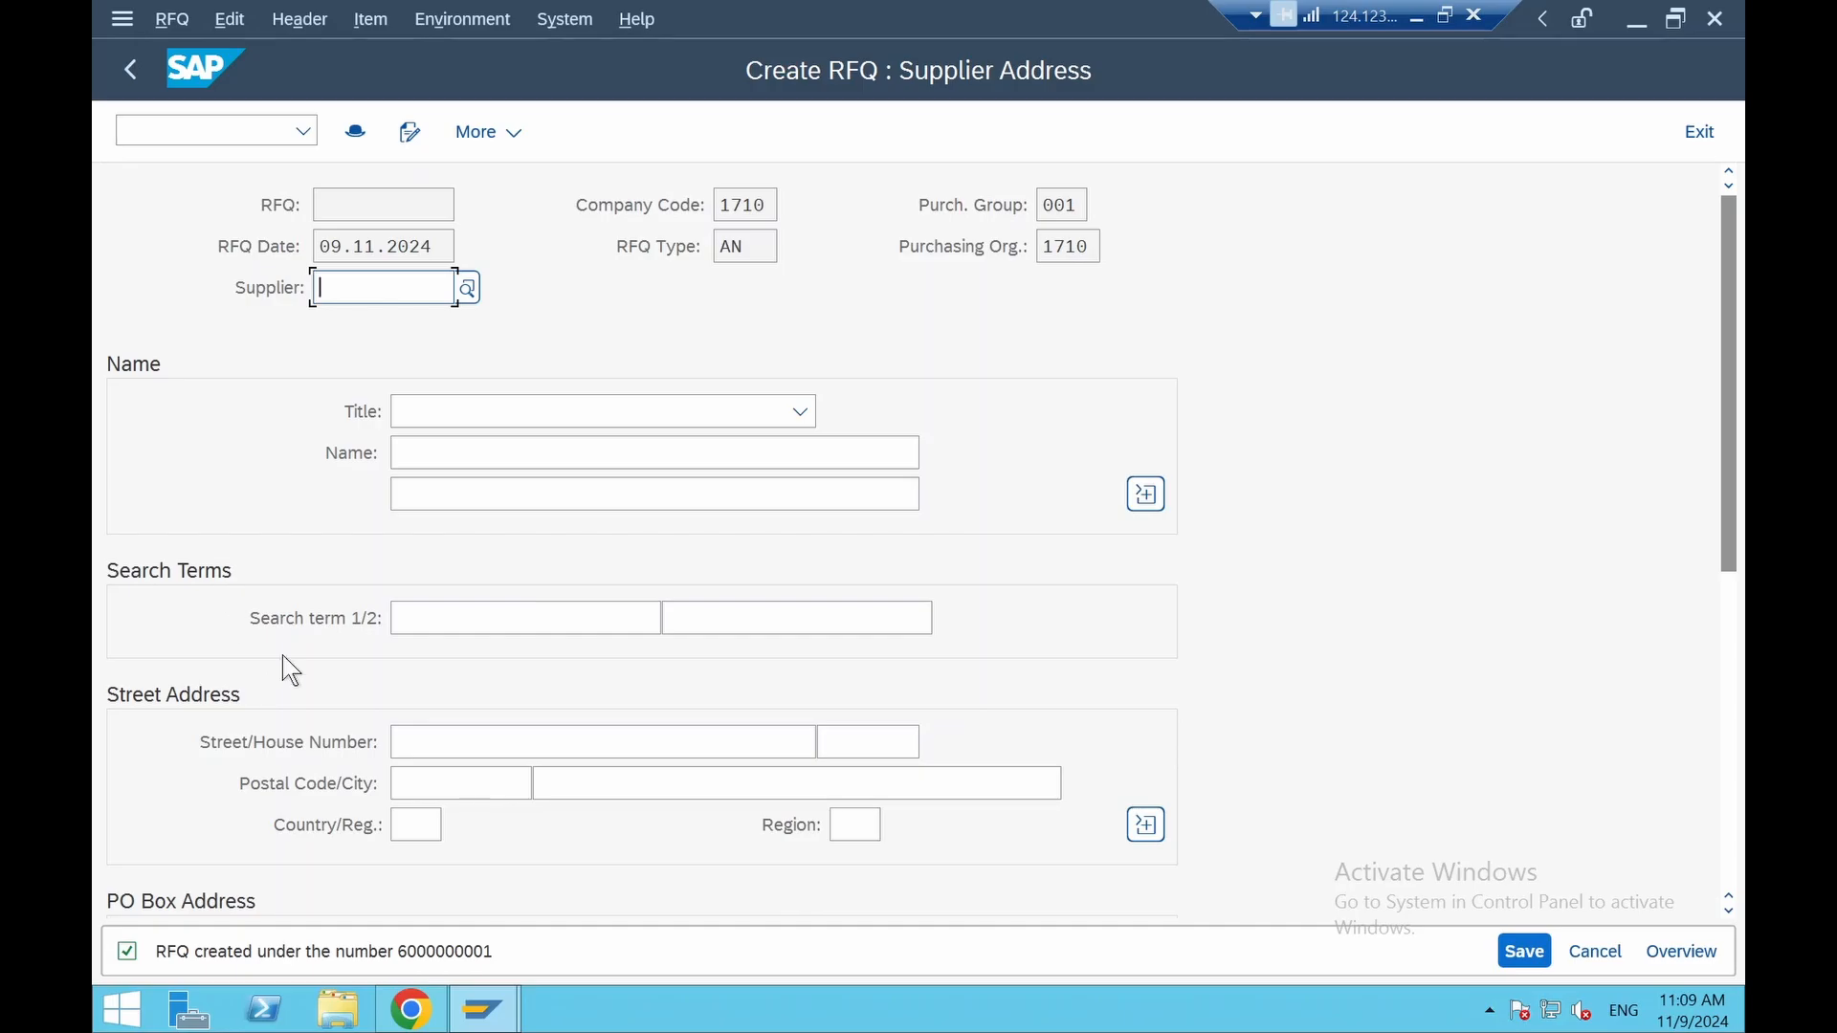
Copy the second RFQ's number from the message details, exit the RFQ screen and paste it into cell F17 of the PTP Cycle workbook in Excel
{"action": "double_click", "coordinate": [485, 954]}
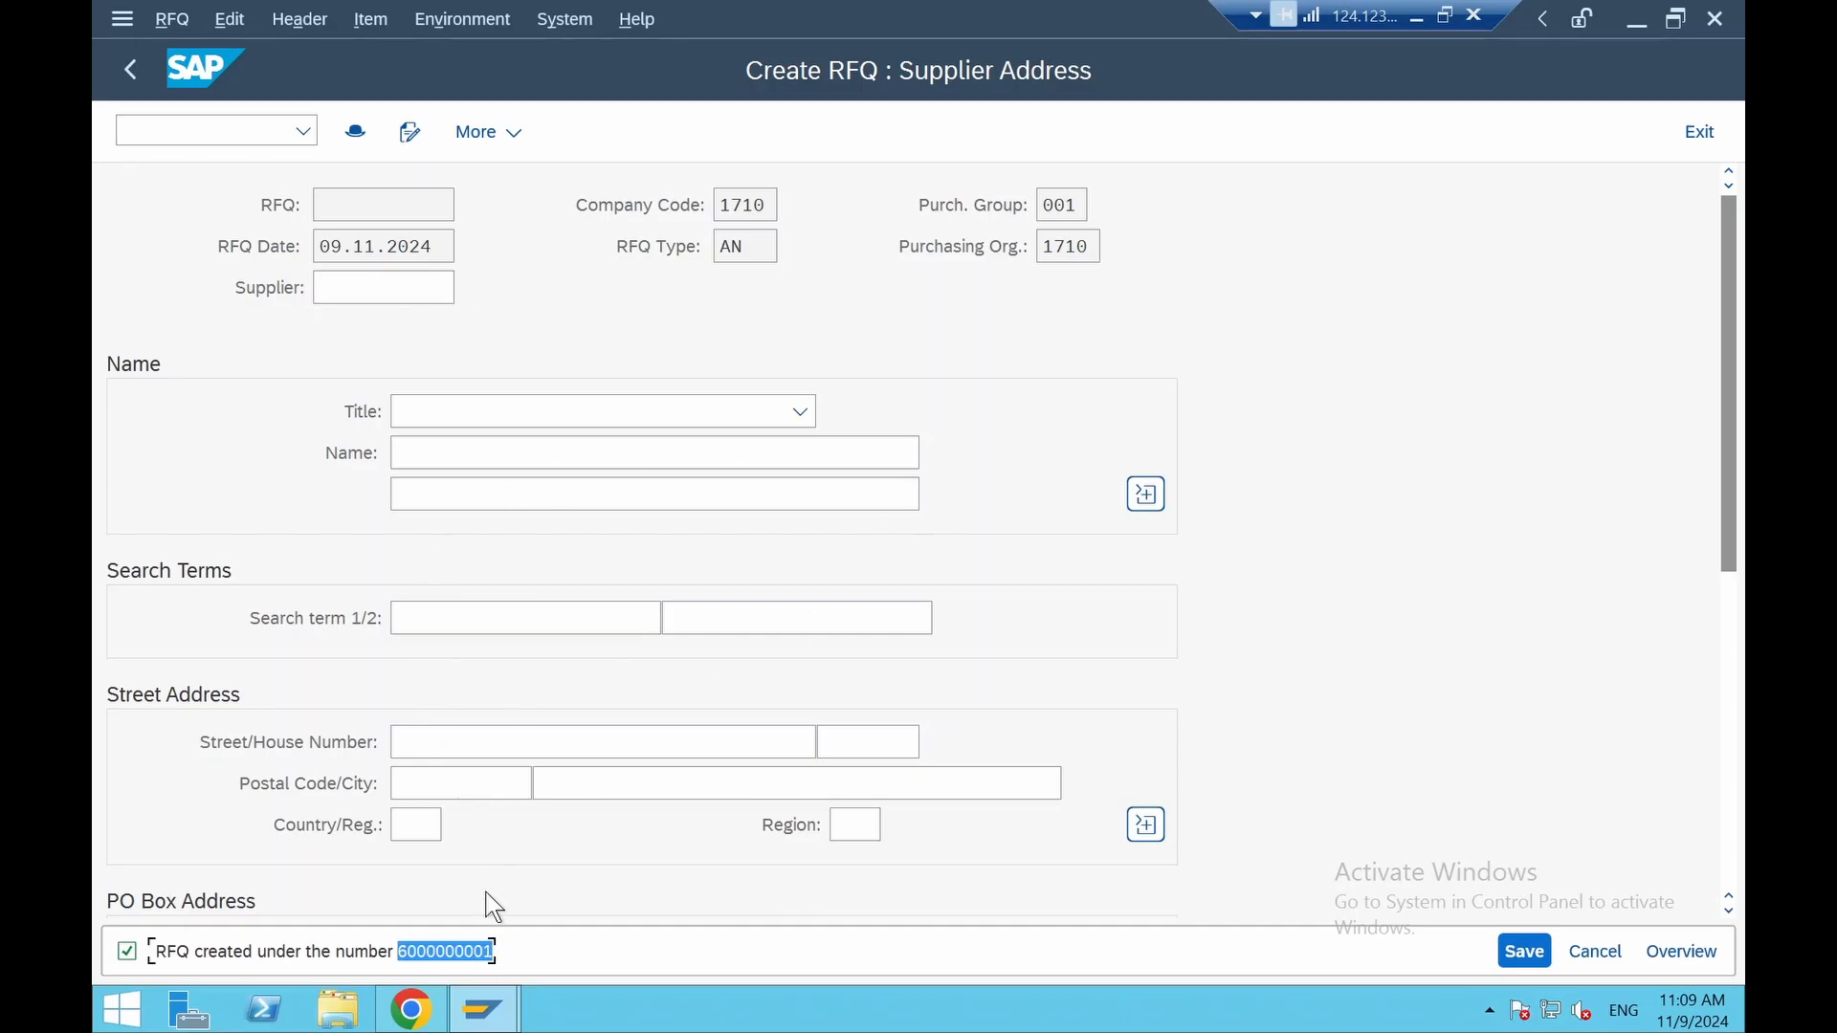
{"action": "double_click", "coordinate": [609, 298]}
{"action": "key", "text": "ctrl+c"}
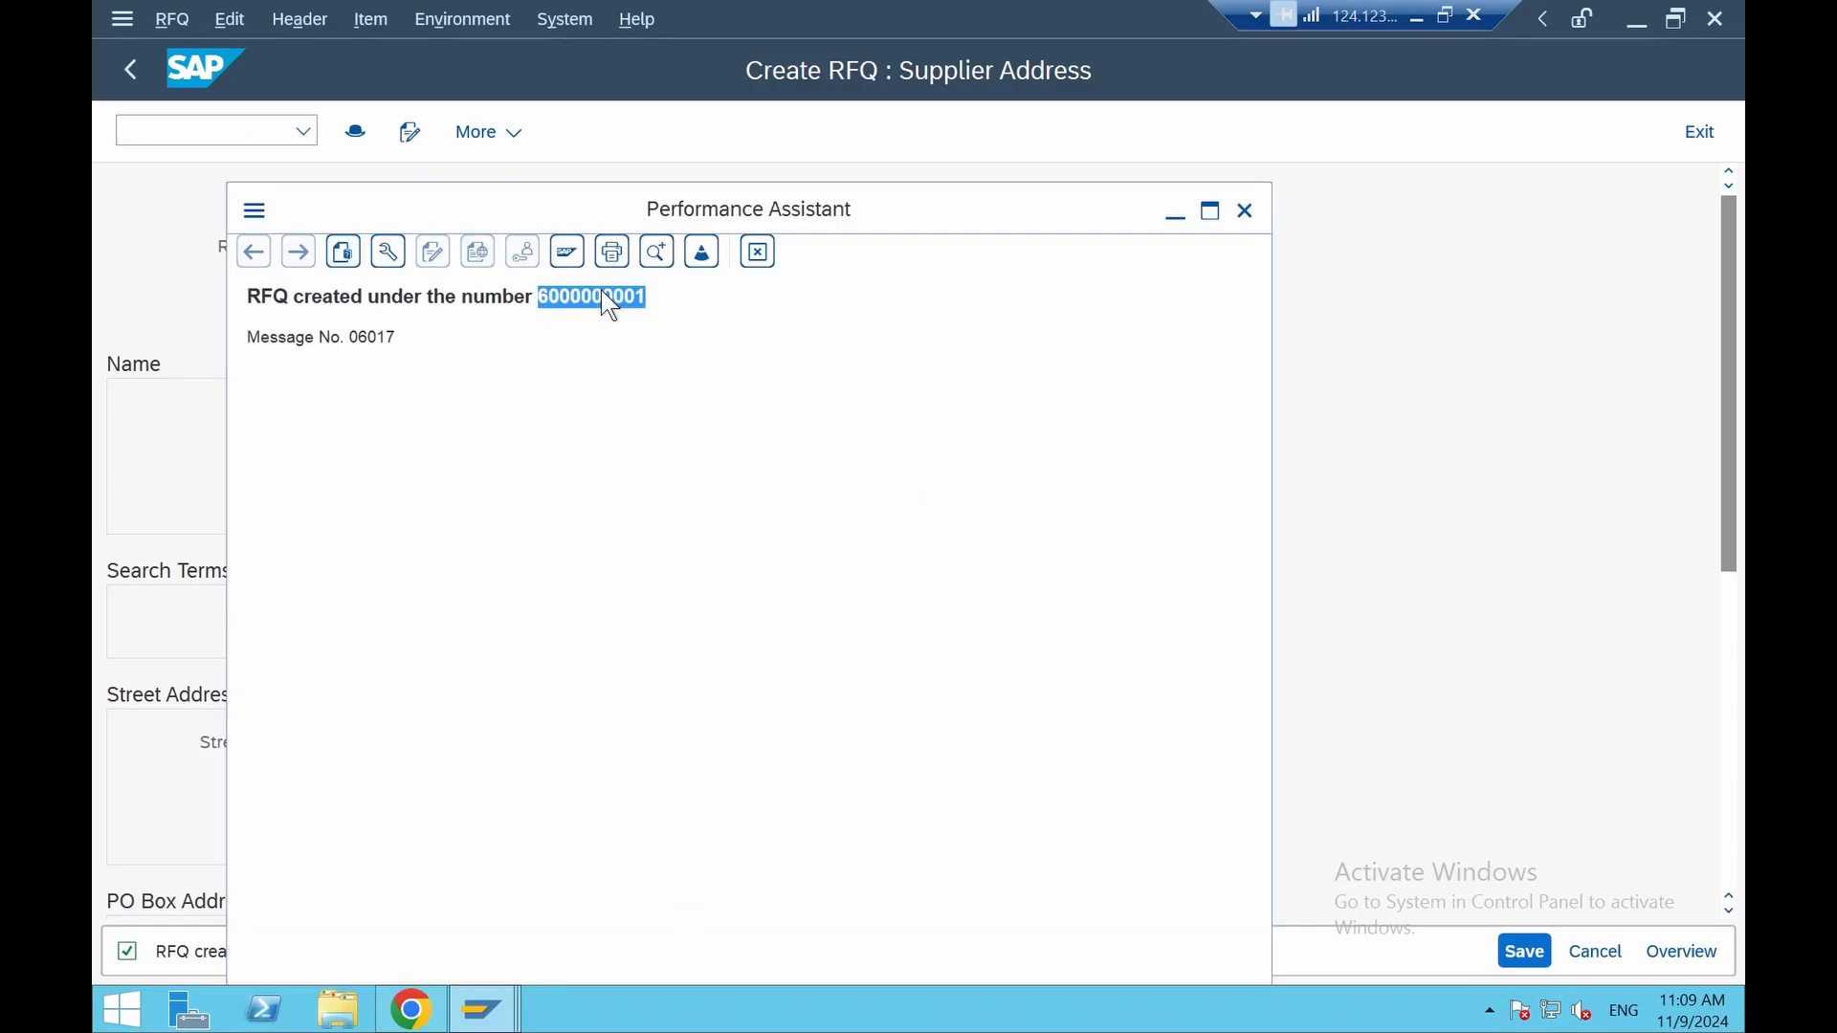
{"action": "left_click", "coordinate": [758, 252]}
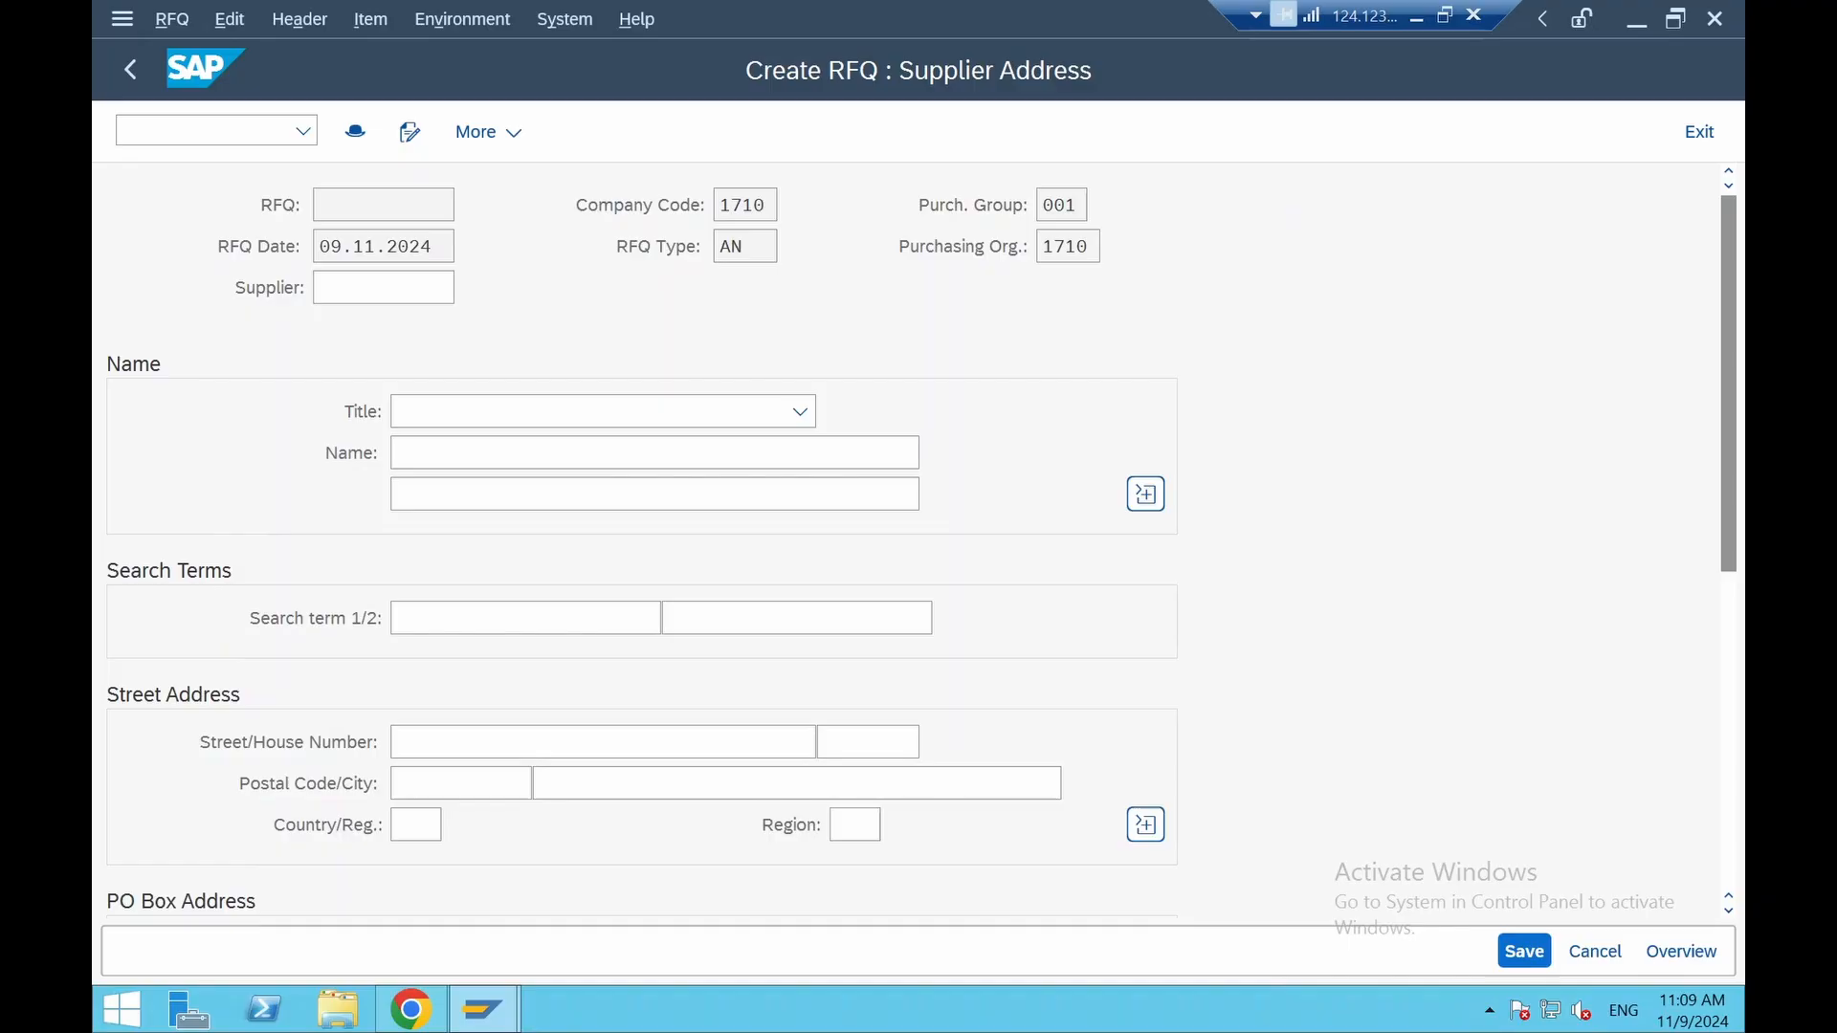
{"action": "left_click", "coordinate": [1700, 134]}
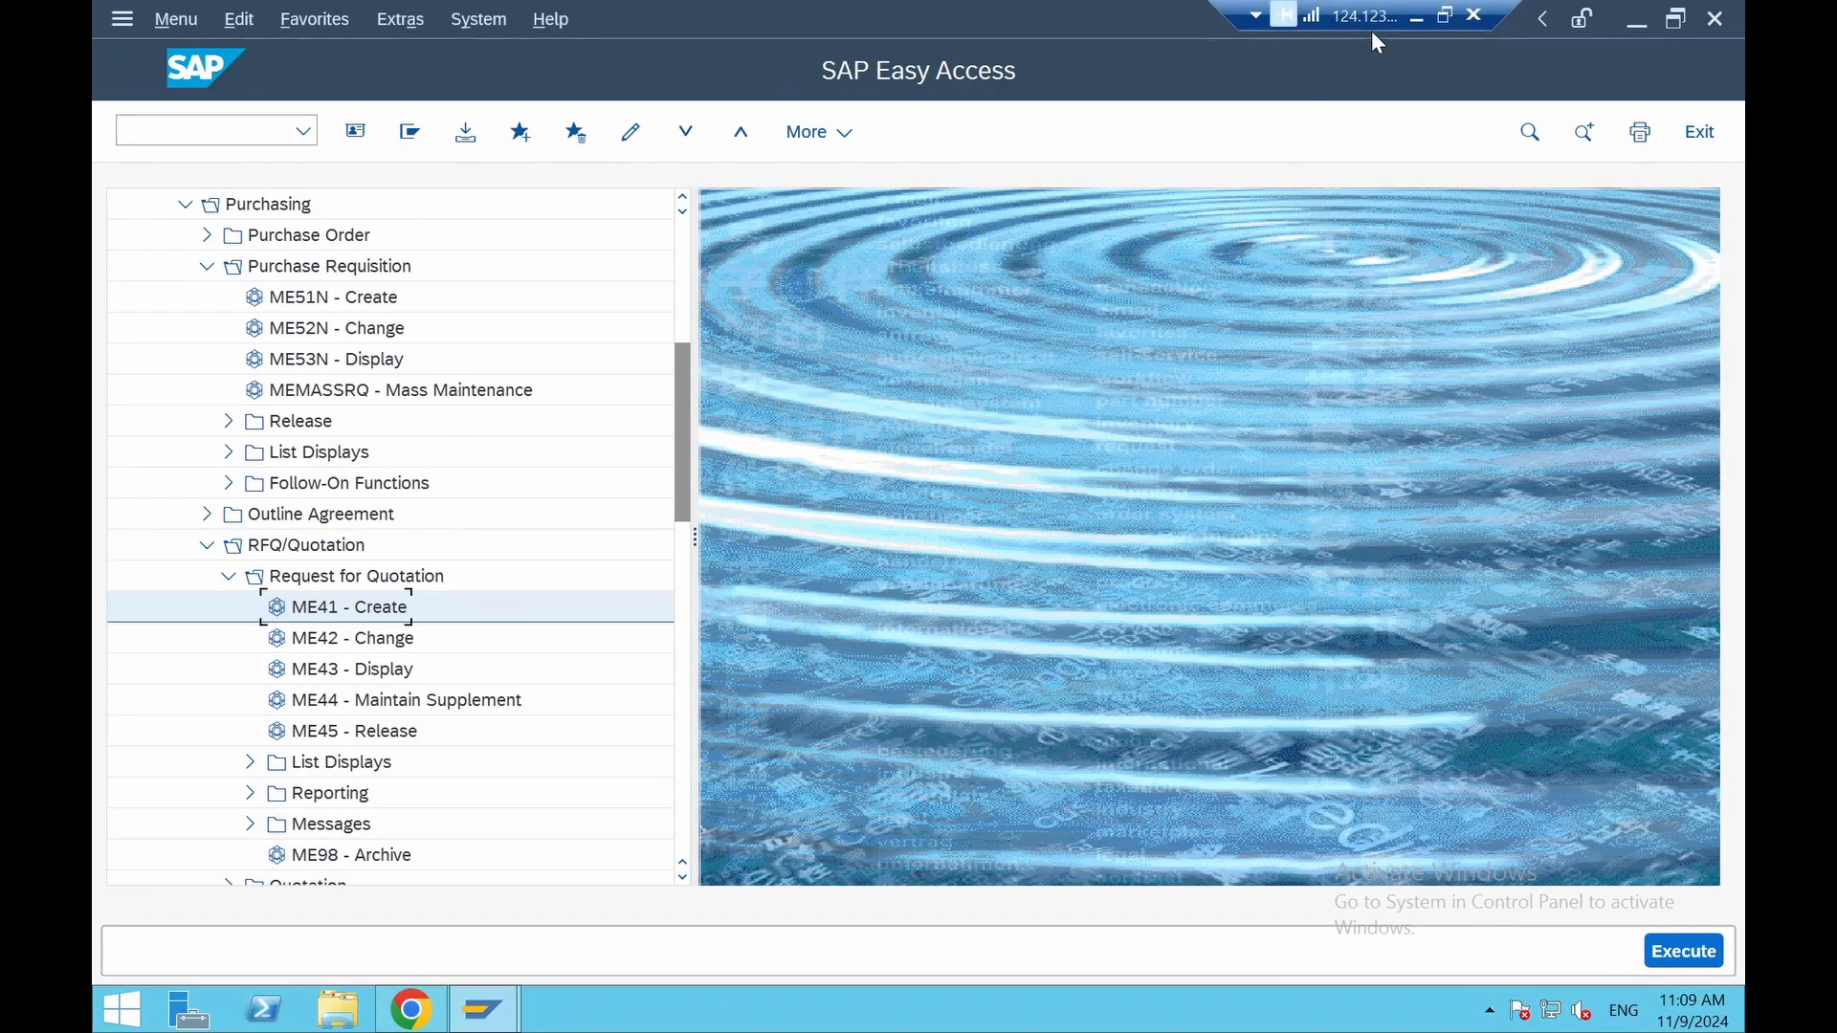
{"action": "left_click", "coordinate": [1417, 16]}
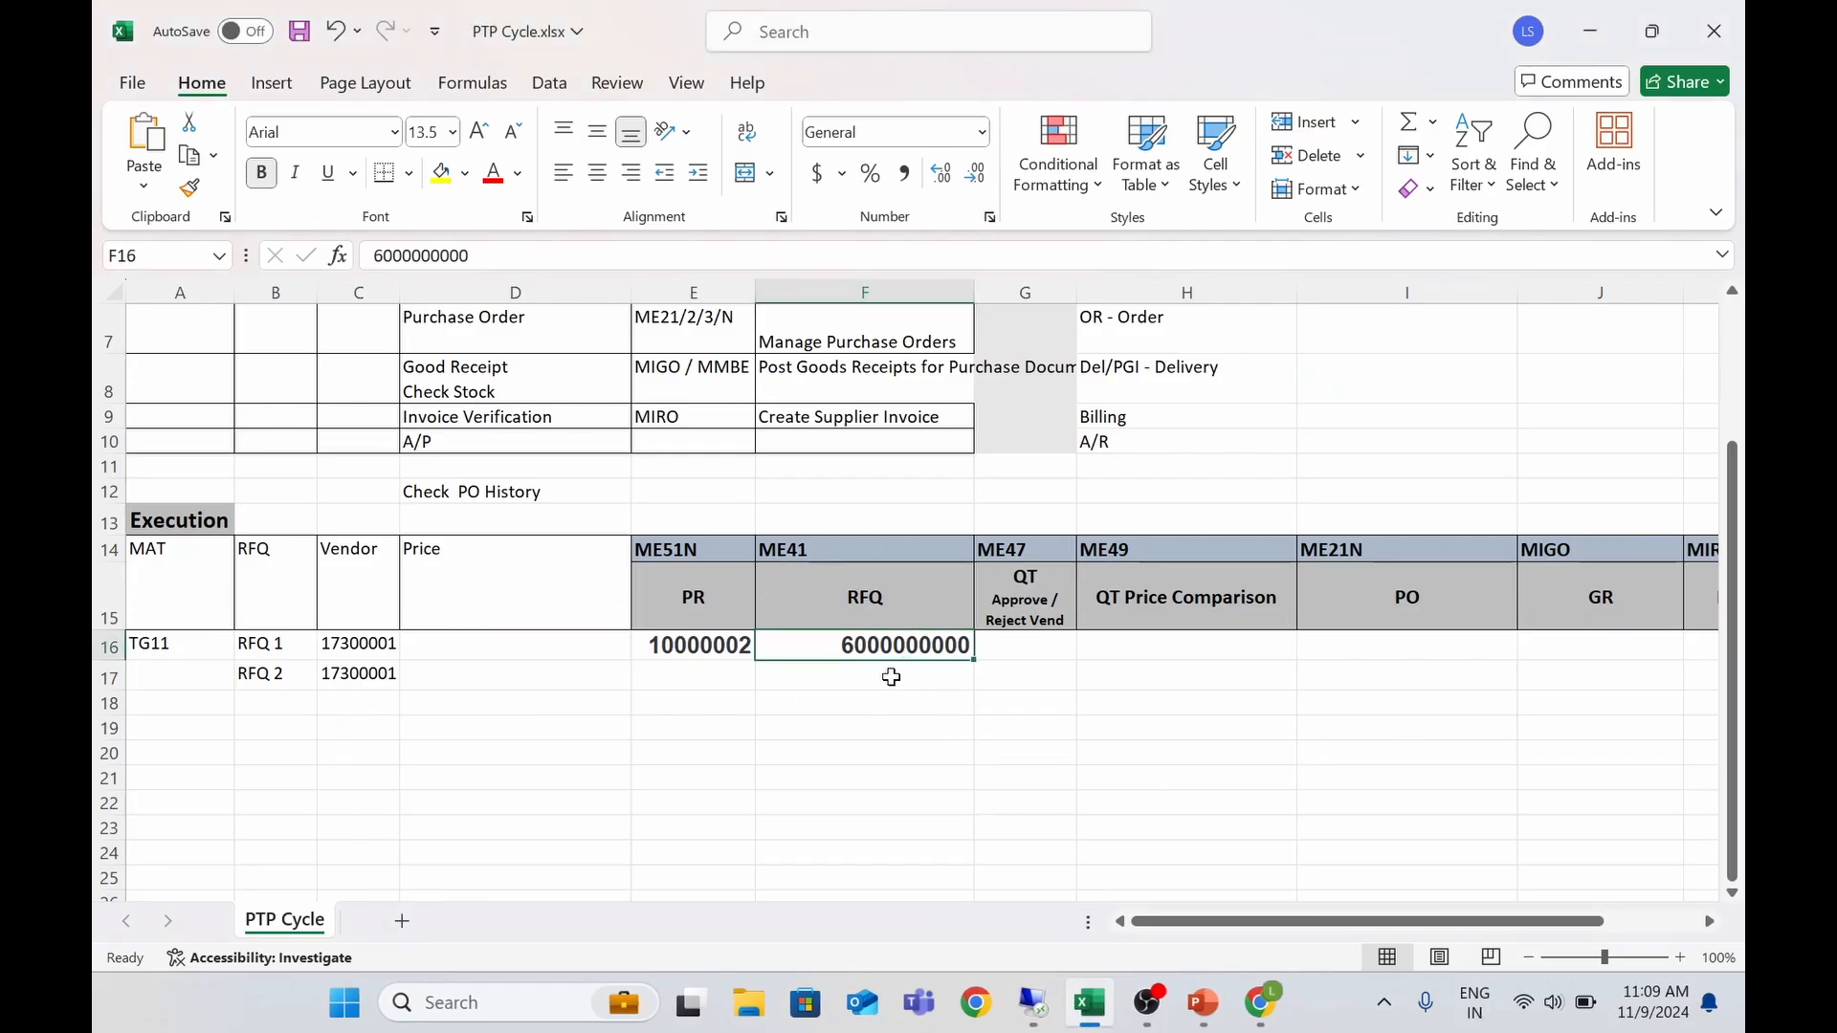
{"action": "left_click", "coordinate": [886, 677]}
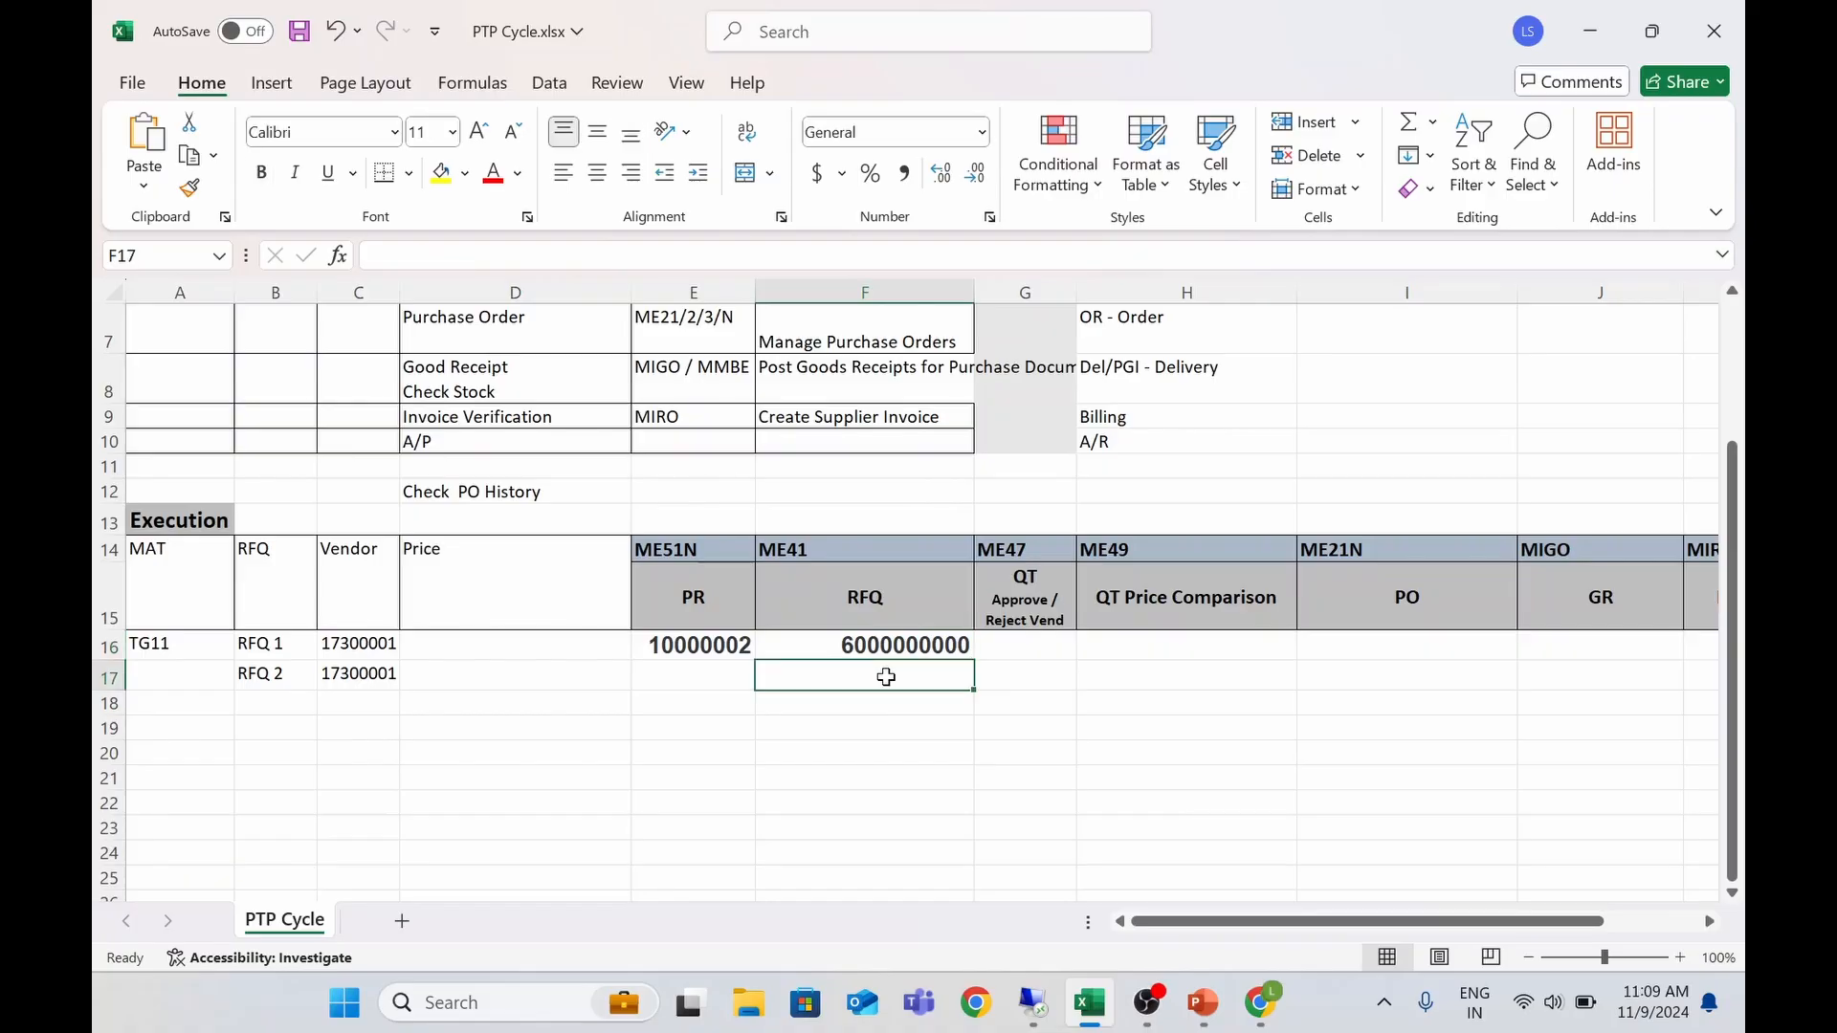
{"action": "key", "text": "ctrl+v"}
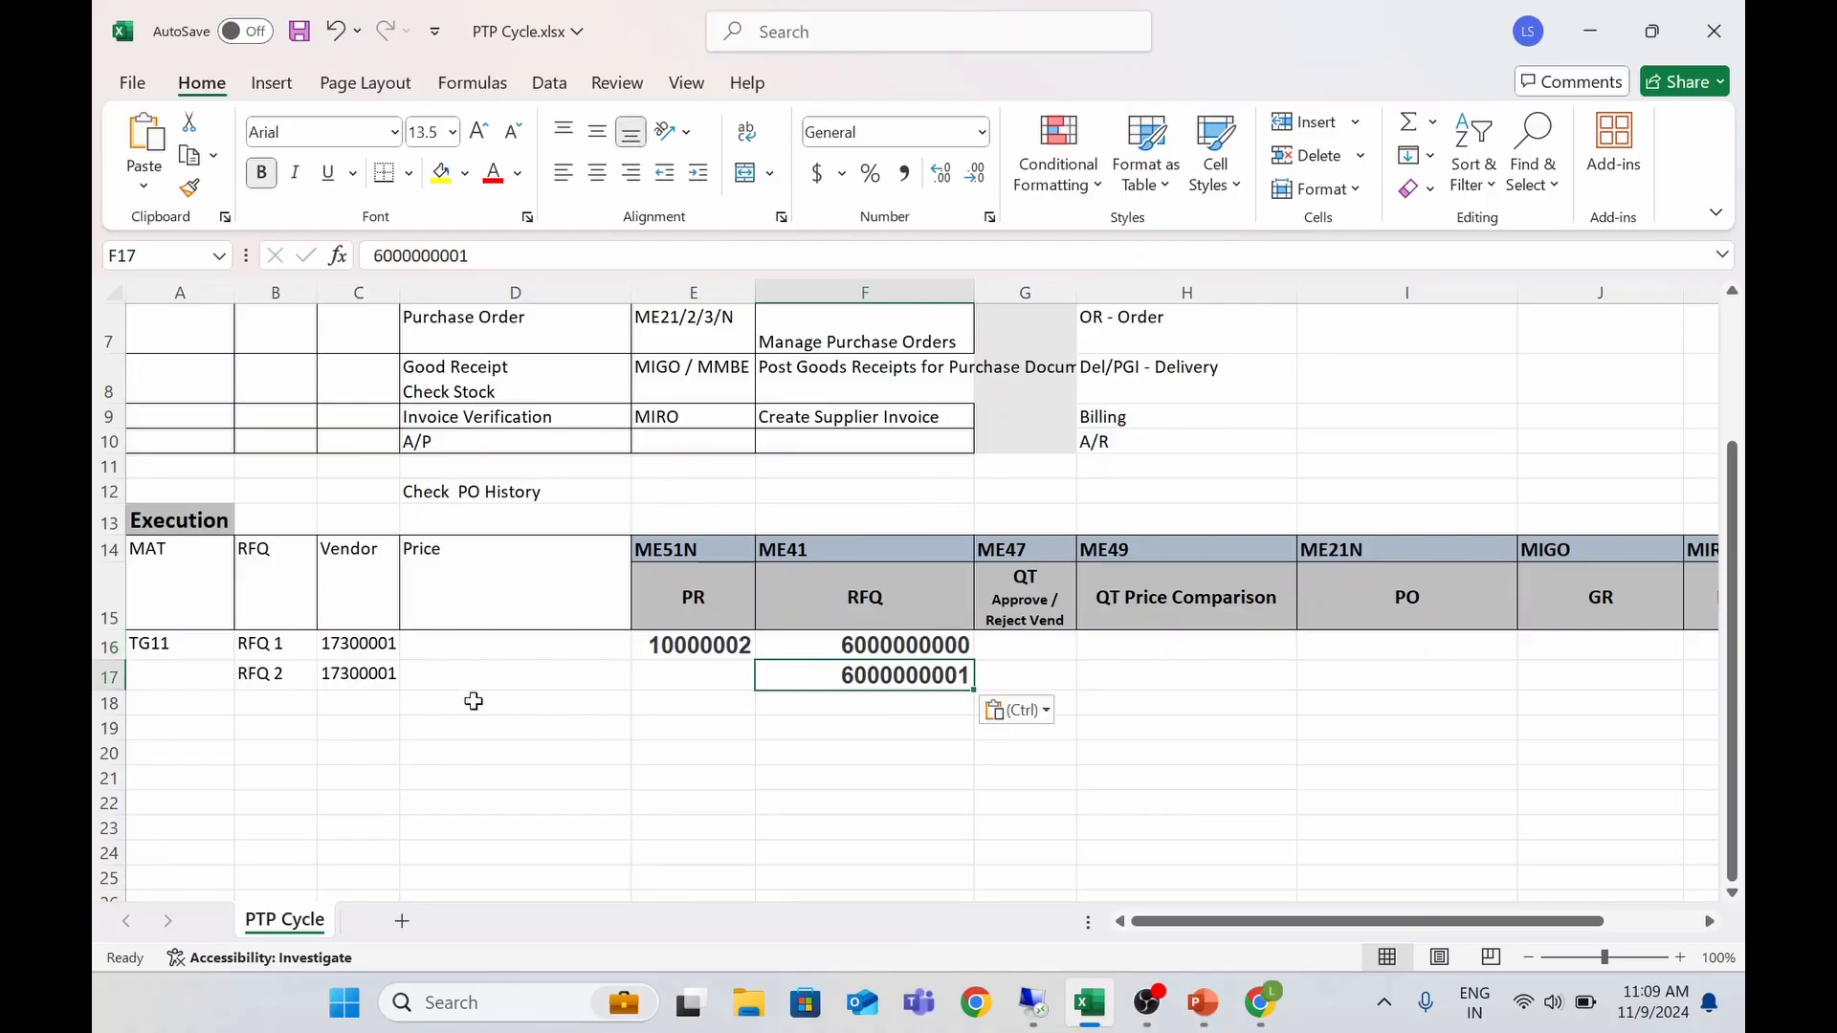
Change the last digit of the RFQ 2 vendor number in cell C17 to 2
{"action": "left_click", "coordinate": [373, 673]}
{"action": "left_click", "coordinate": [449, 256]}
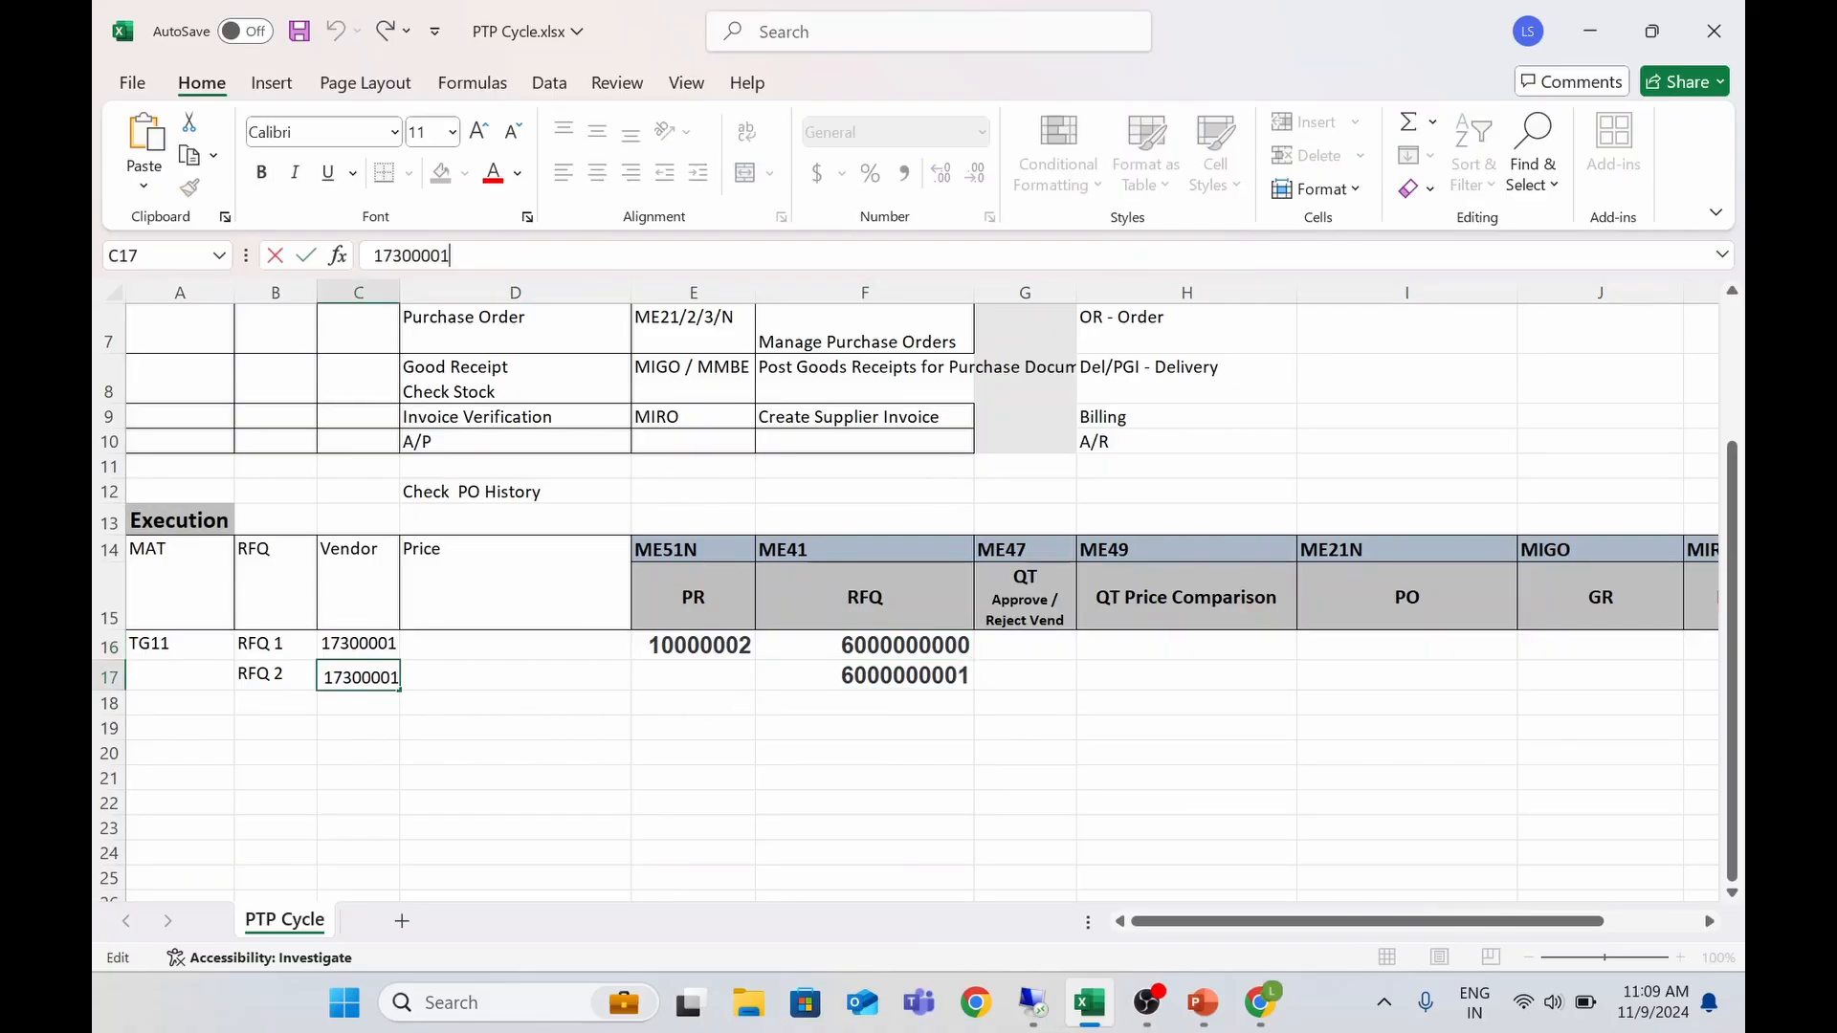
{"action": "key", "text": "BackSpace"}
{"action": "type", "text": "2"}
{"action": "left_click", "coordinate": [713, 749]}
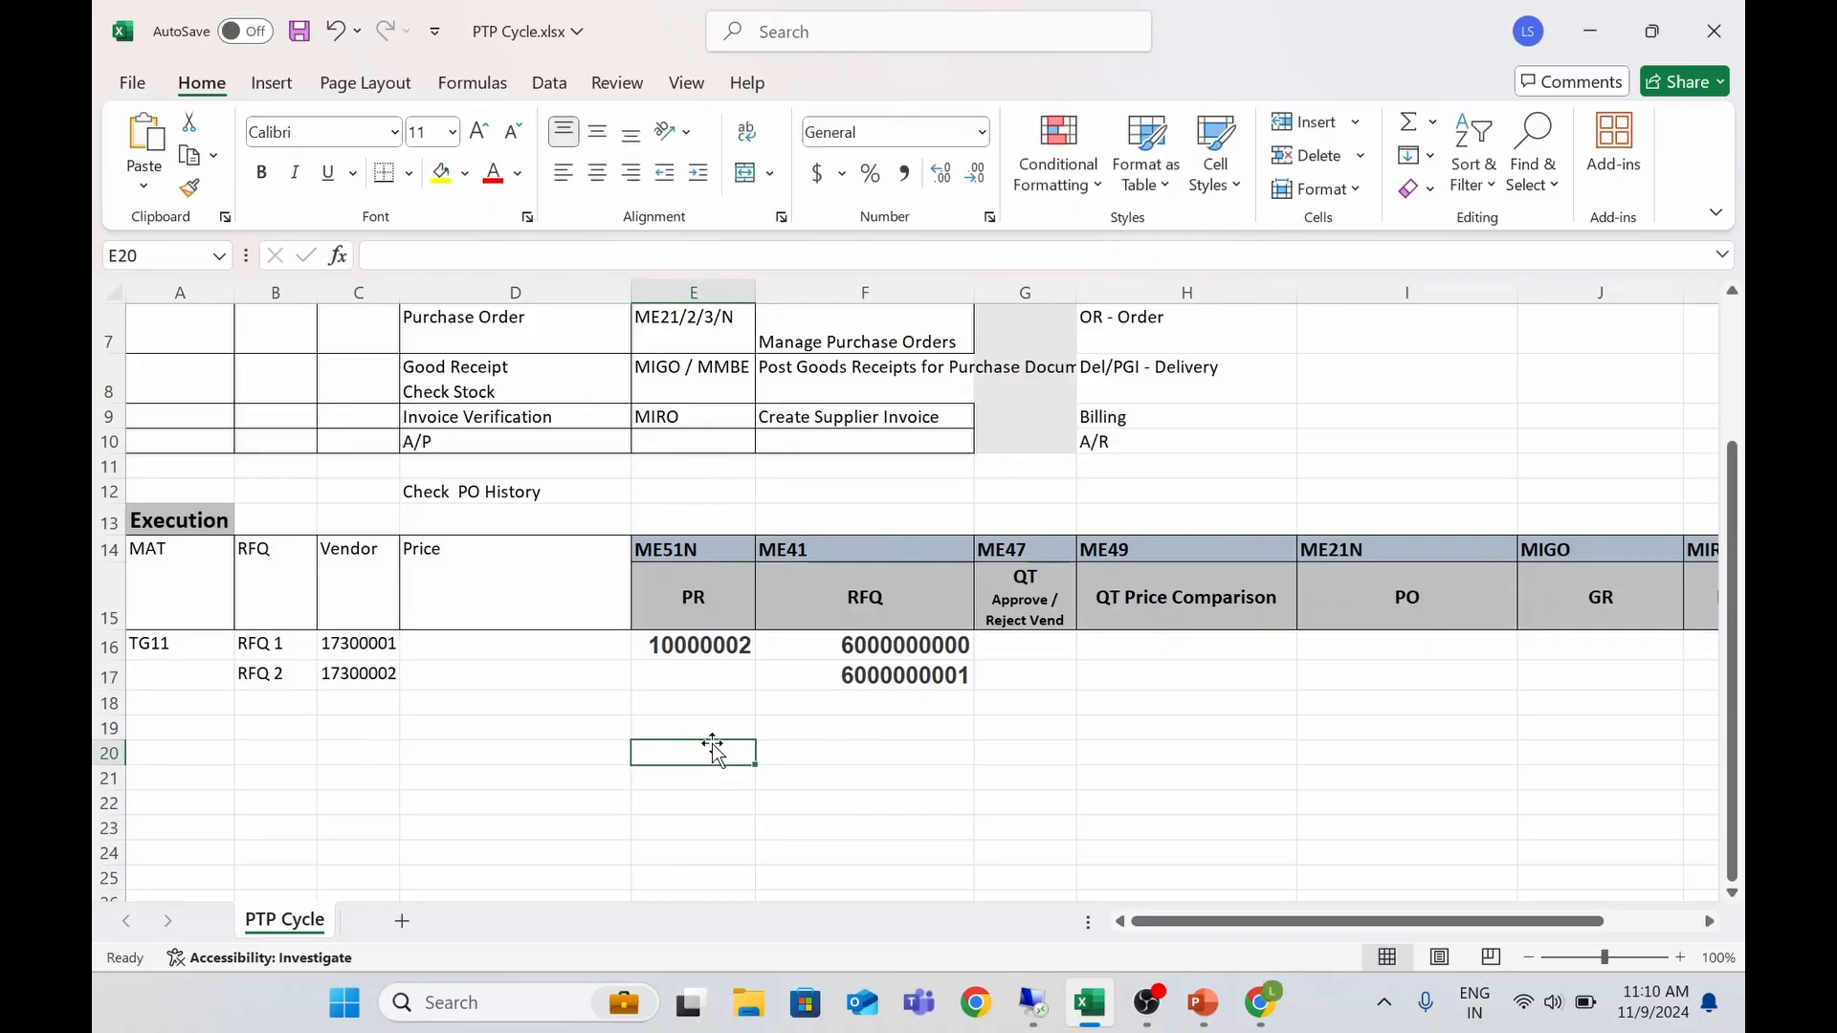
Copy the purchase requisition number from cell E16 into E17 for the RFQ 2 row
{"action": "left_click", "coordinate": [695, 649]}
{"action": "key", "text": "ctrl+c"}
{"action": "left_click", "coordinate": [681, 677]}
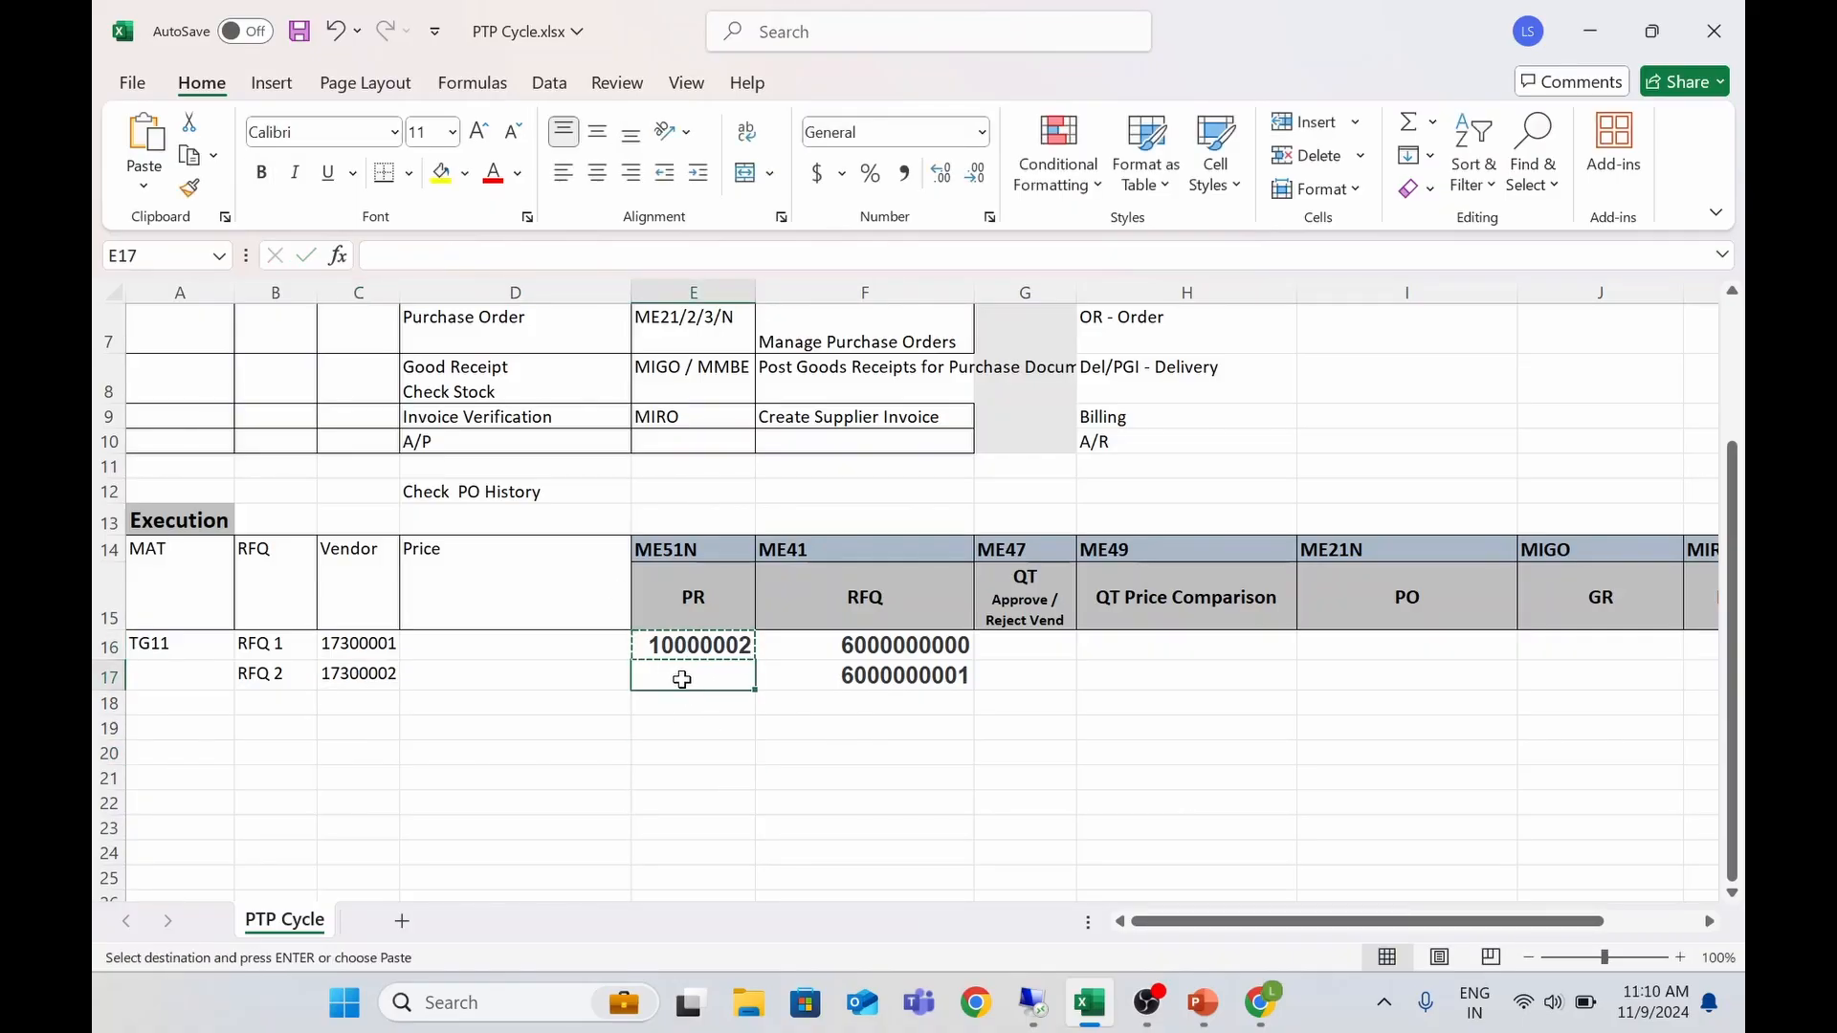
{"action": "key", "text": "ctrl+v"}
{"action": "left_click_drag", "start_coordinate": [840, 646], "coordinate": [844, 675]}
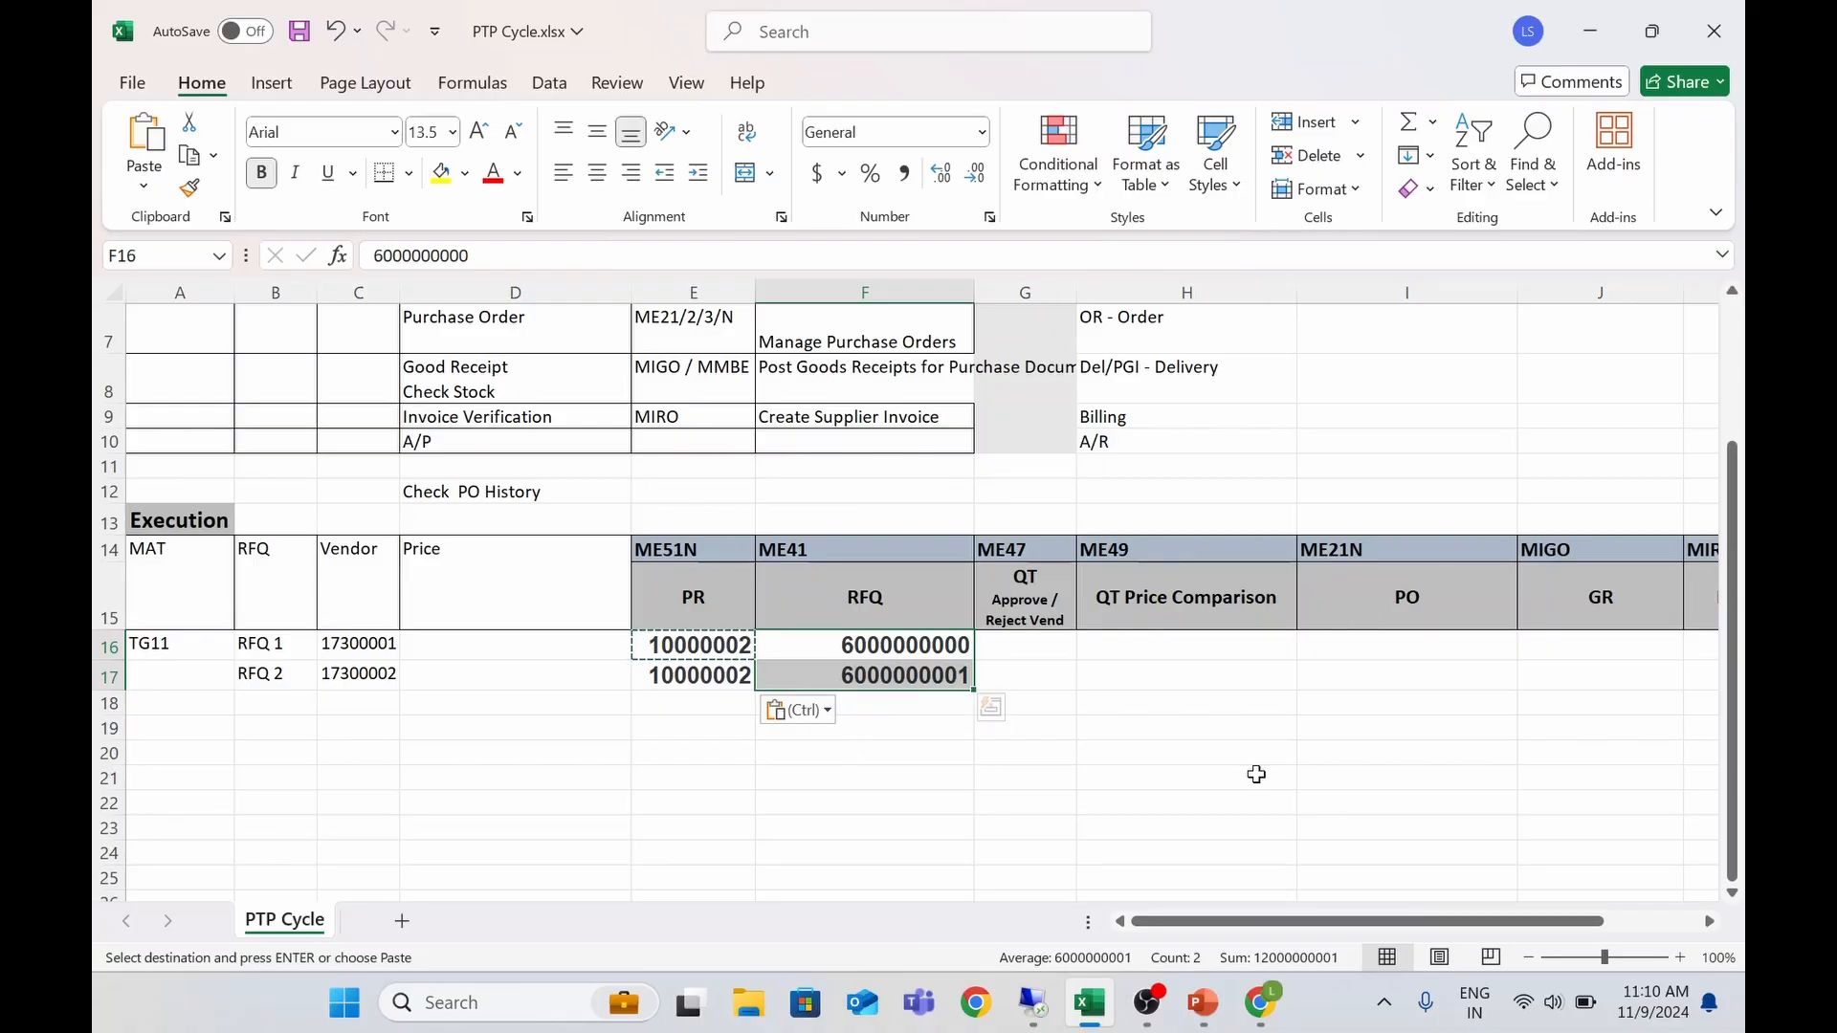
{"action": "mouse_move", "coordinate": [1110, 1002]}
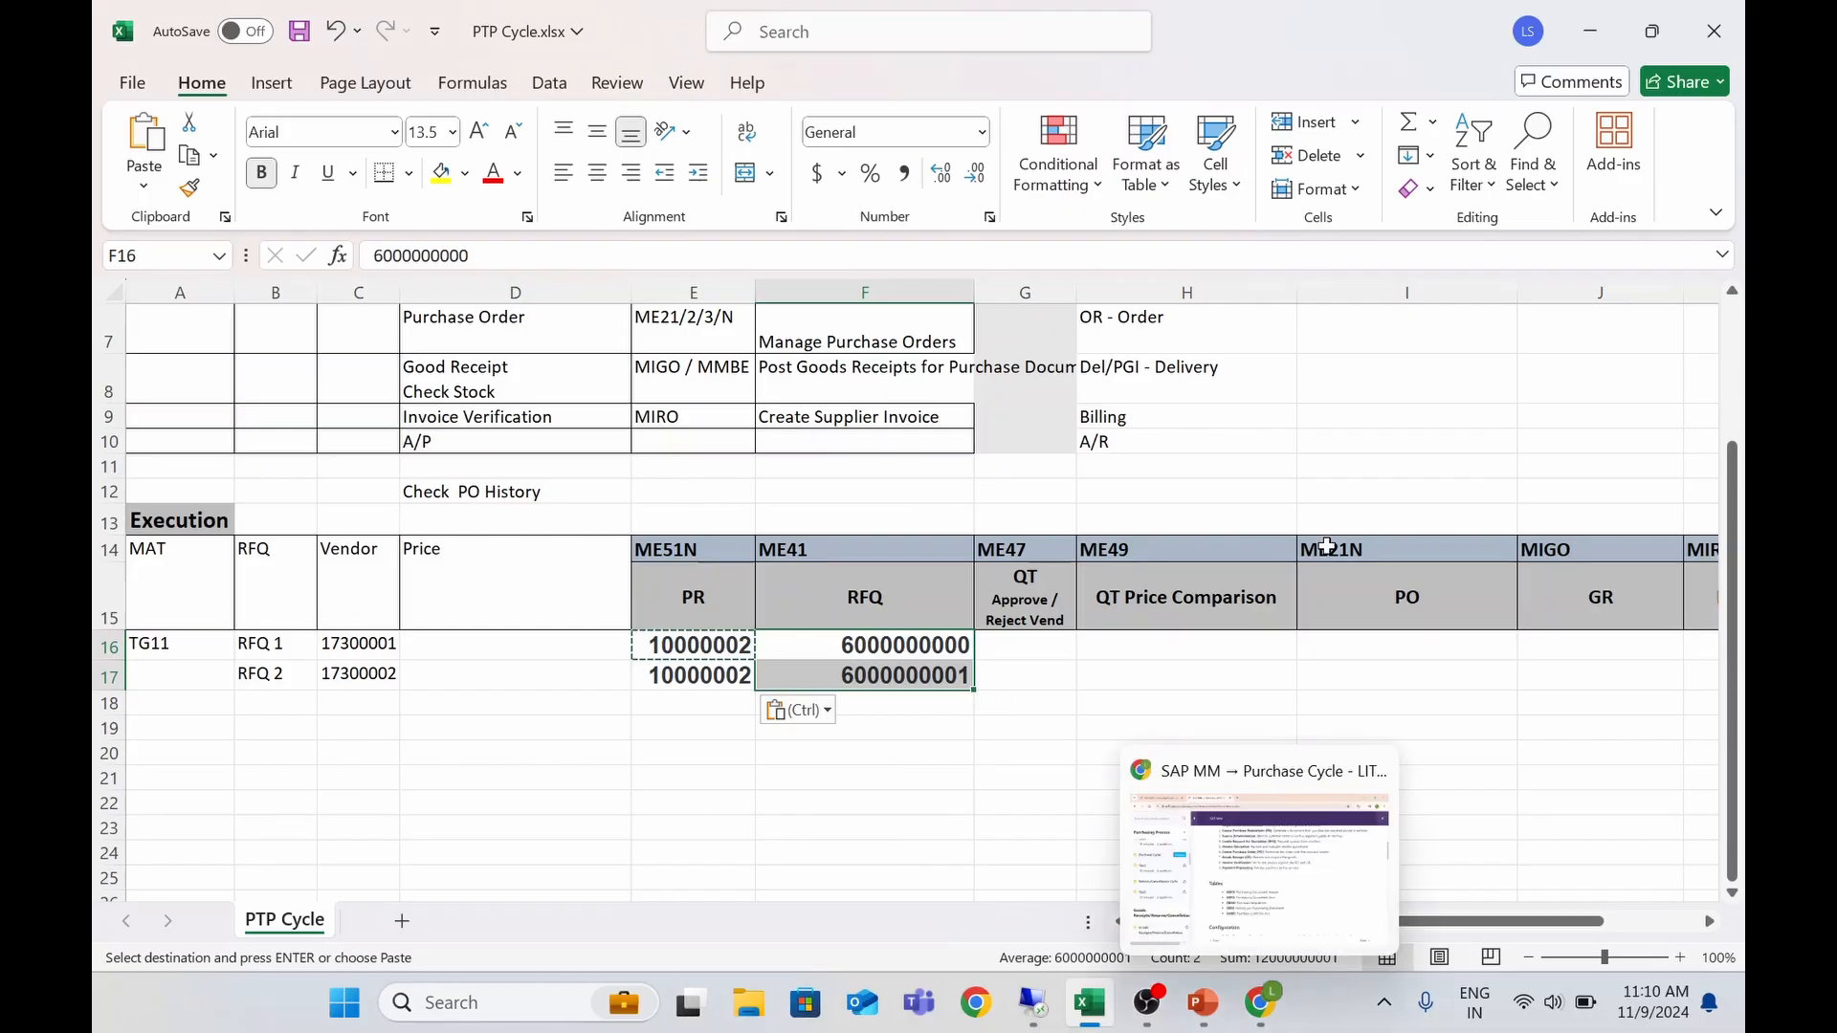
{"action": "scroll", "coordinate": [604, 677], "scroll_direction": "up", "scroll_amount": 2}
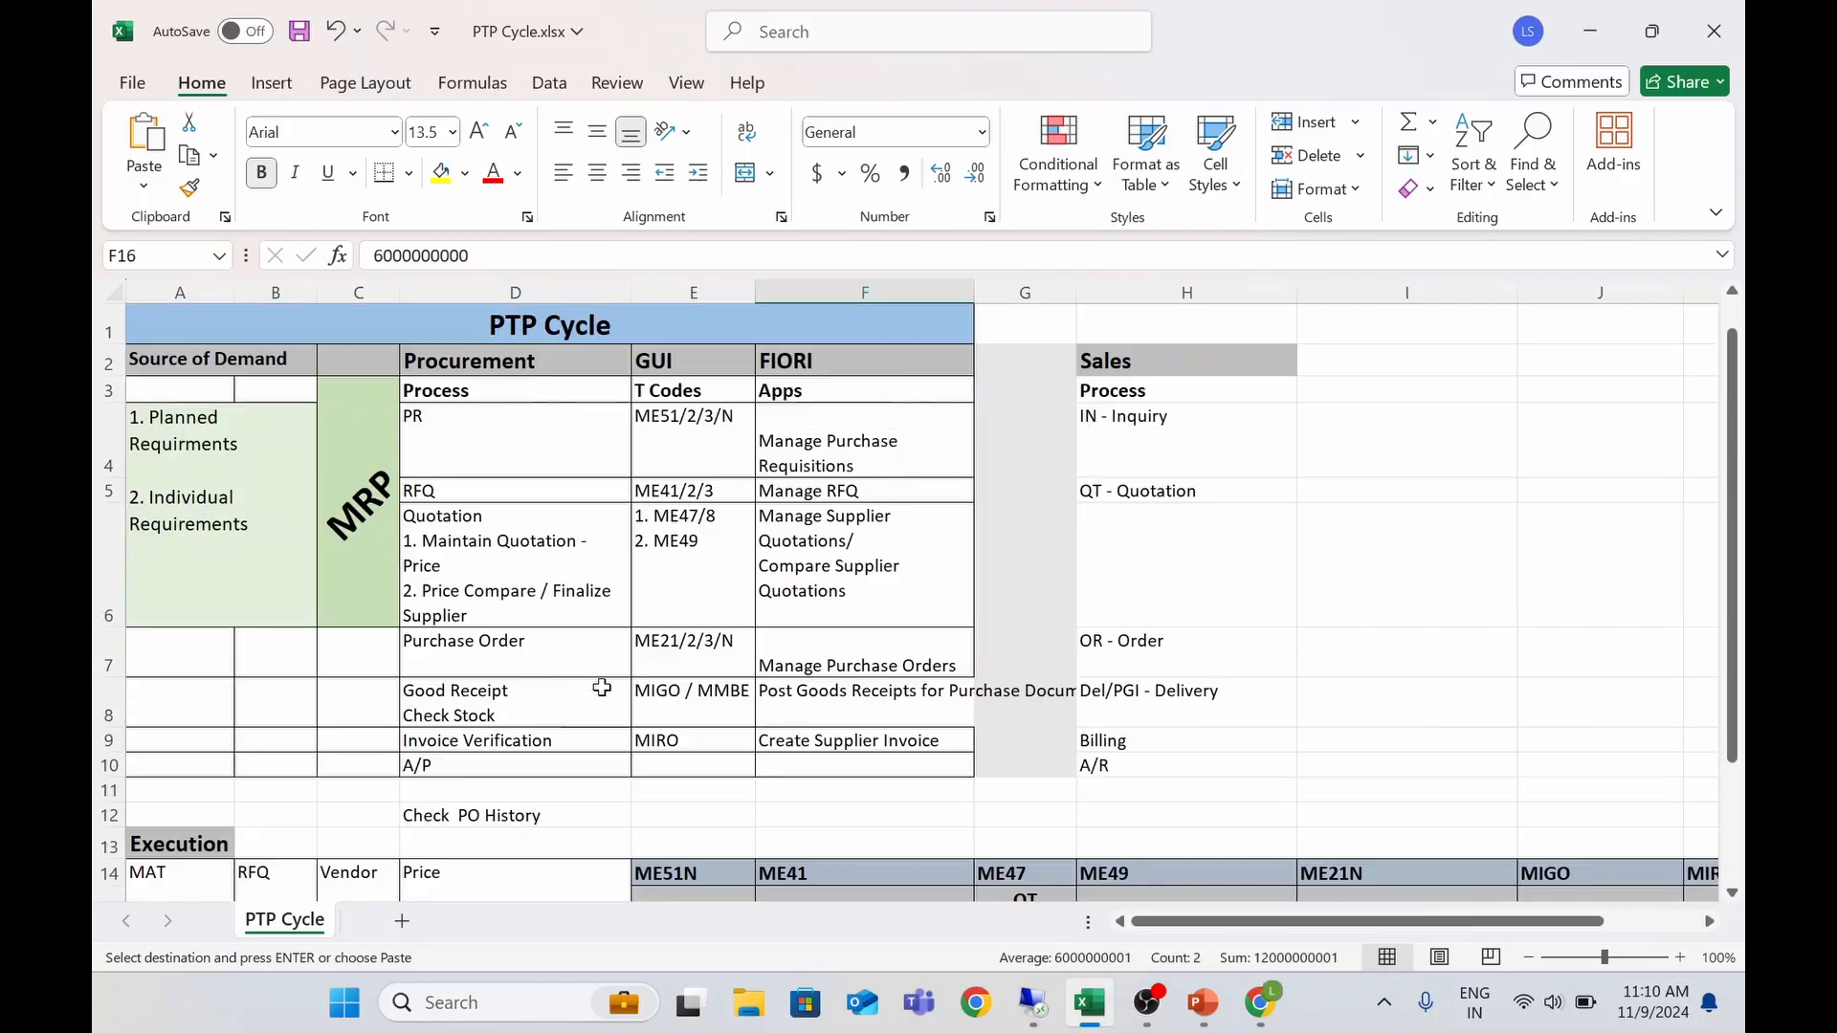
{"action": "left_click", "coordinate": [1152, 291]}
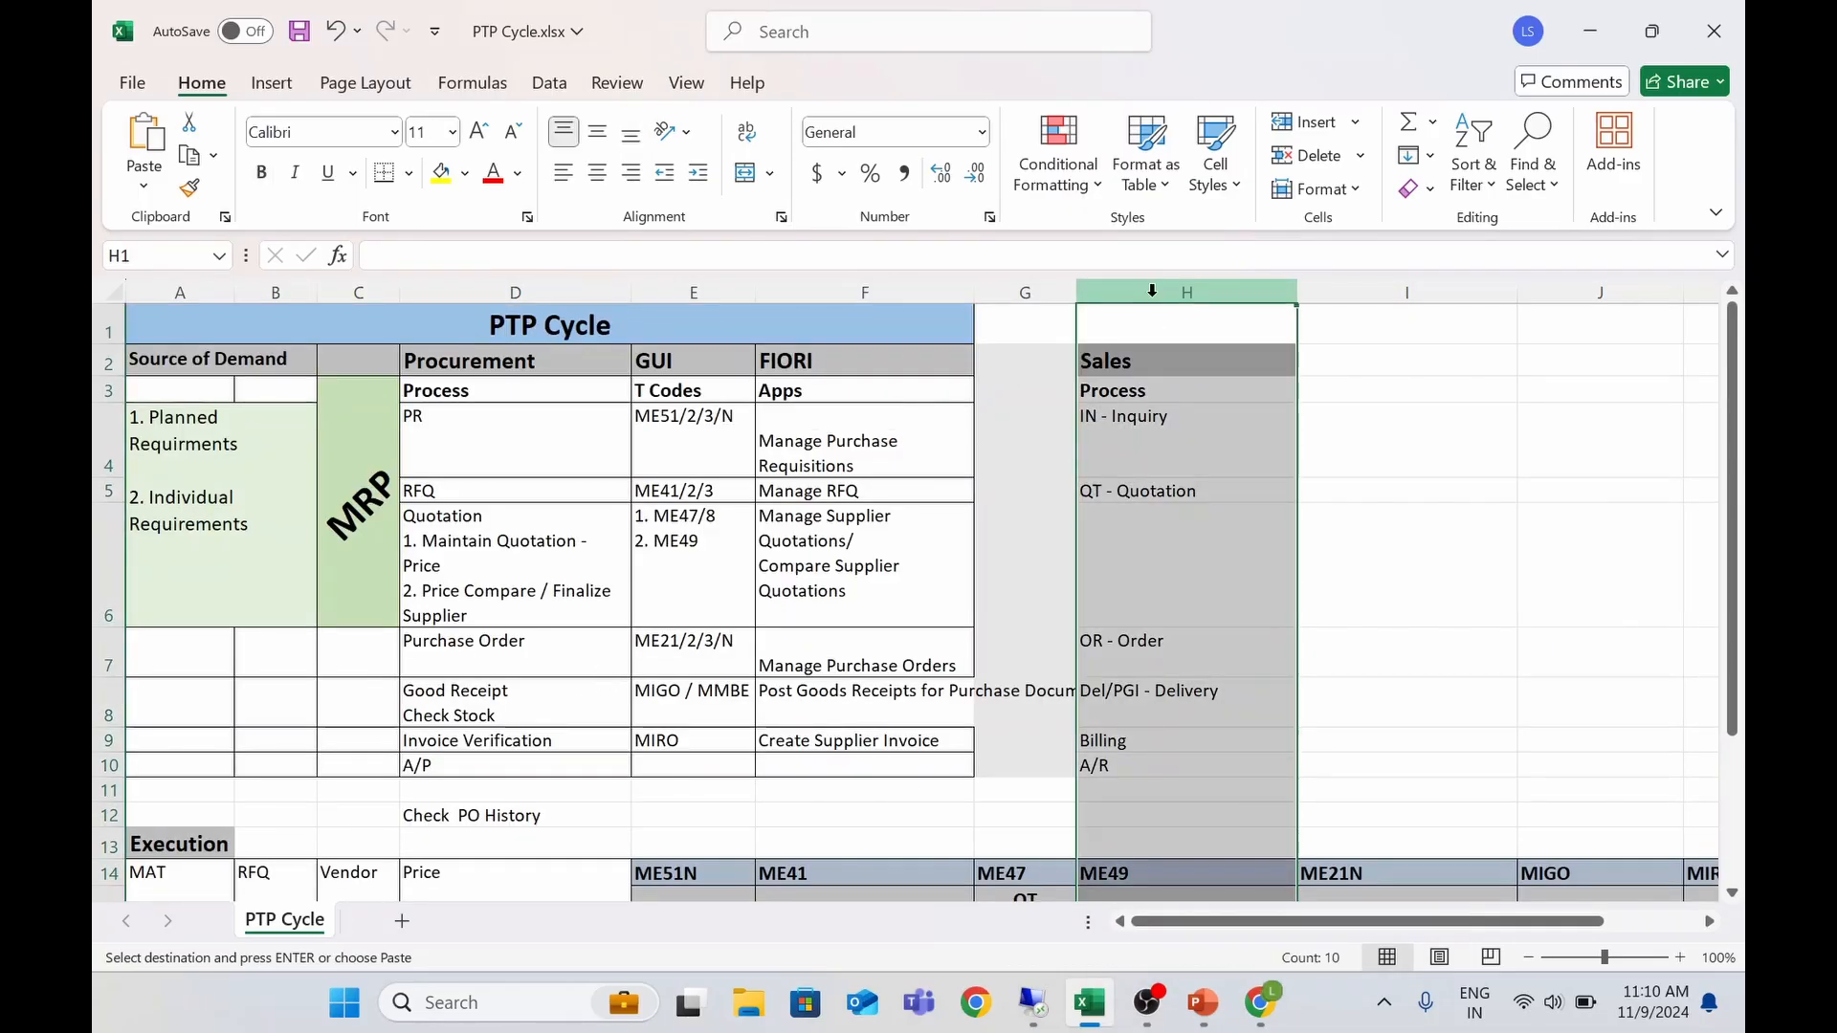
{"action": "left_click", "coordinate": [1169, 490]}
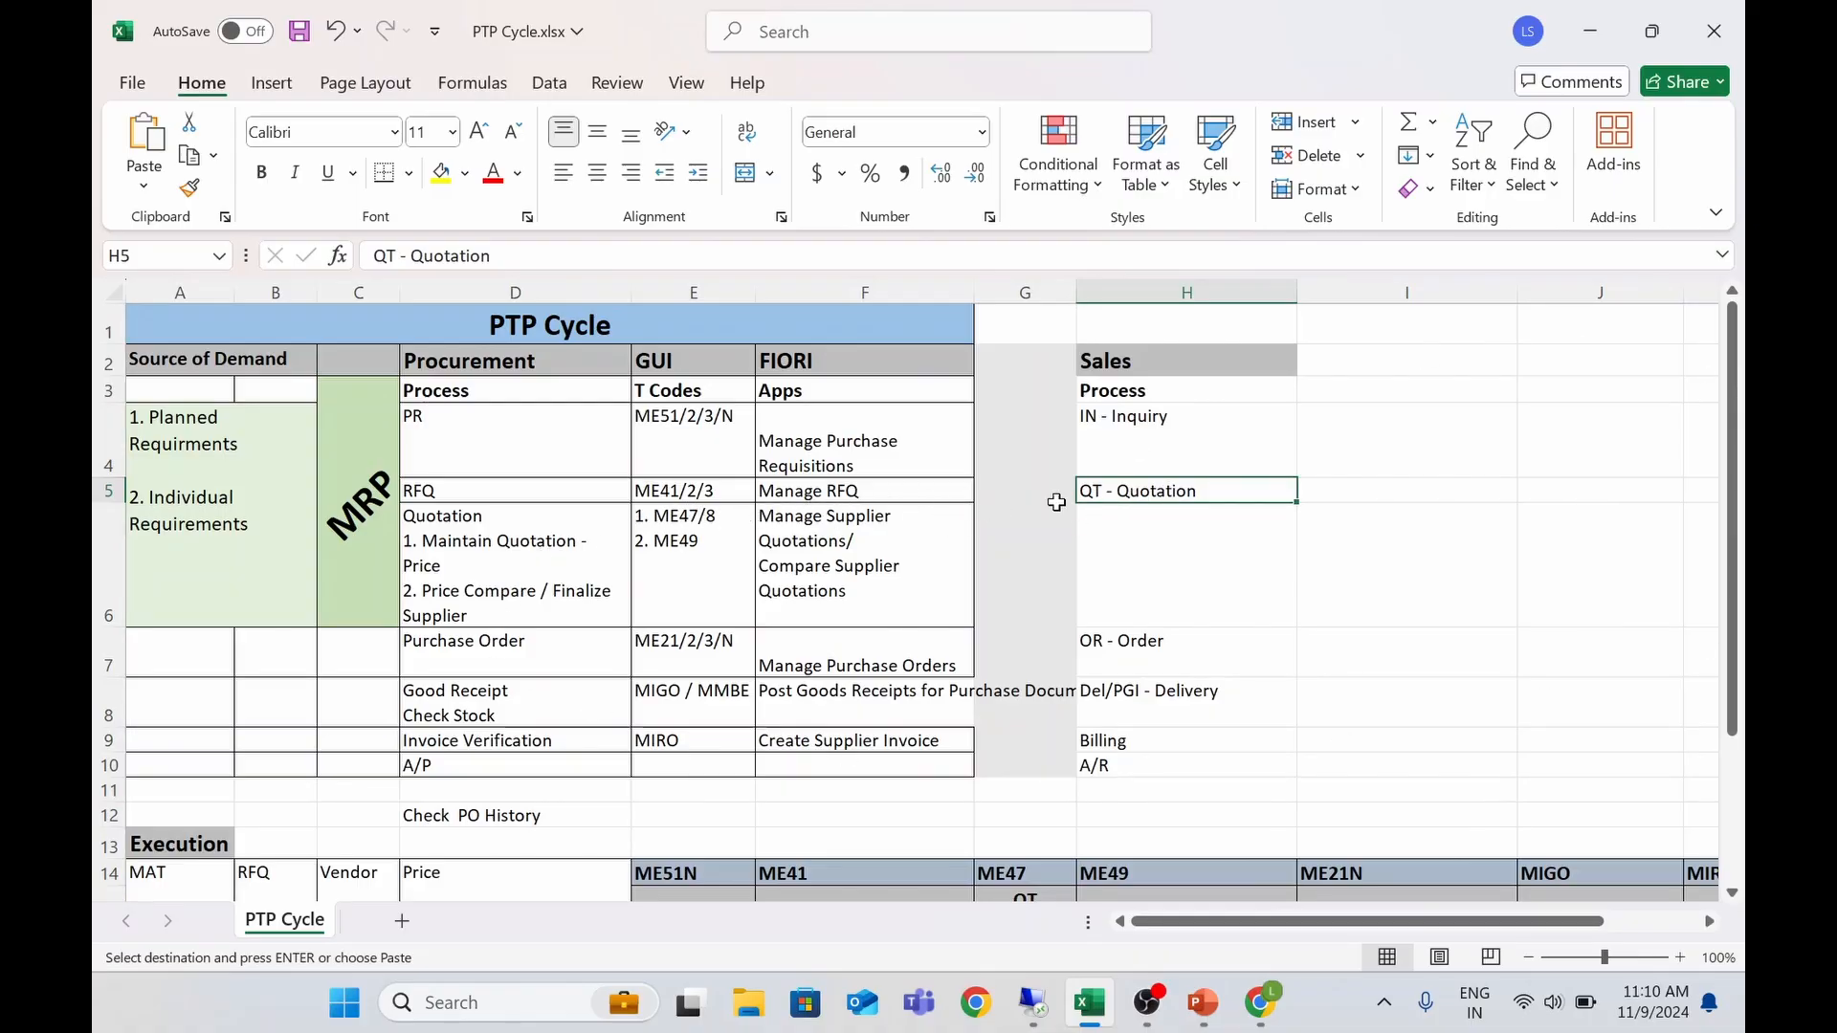
Switch to SAP, expand the Quotation folder, collapse Request for Quotation and start ME47 to maintain a quotation
{"action": "left_click", "coordinate": [1060, 876]}
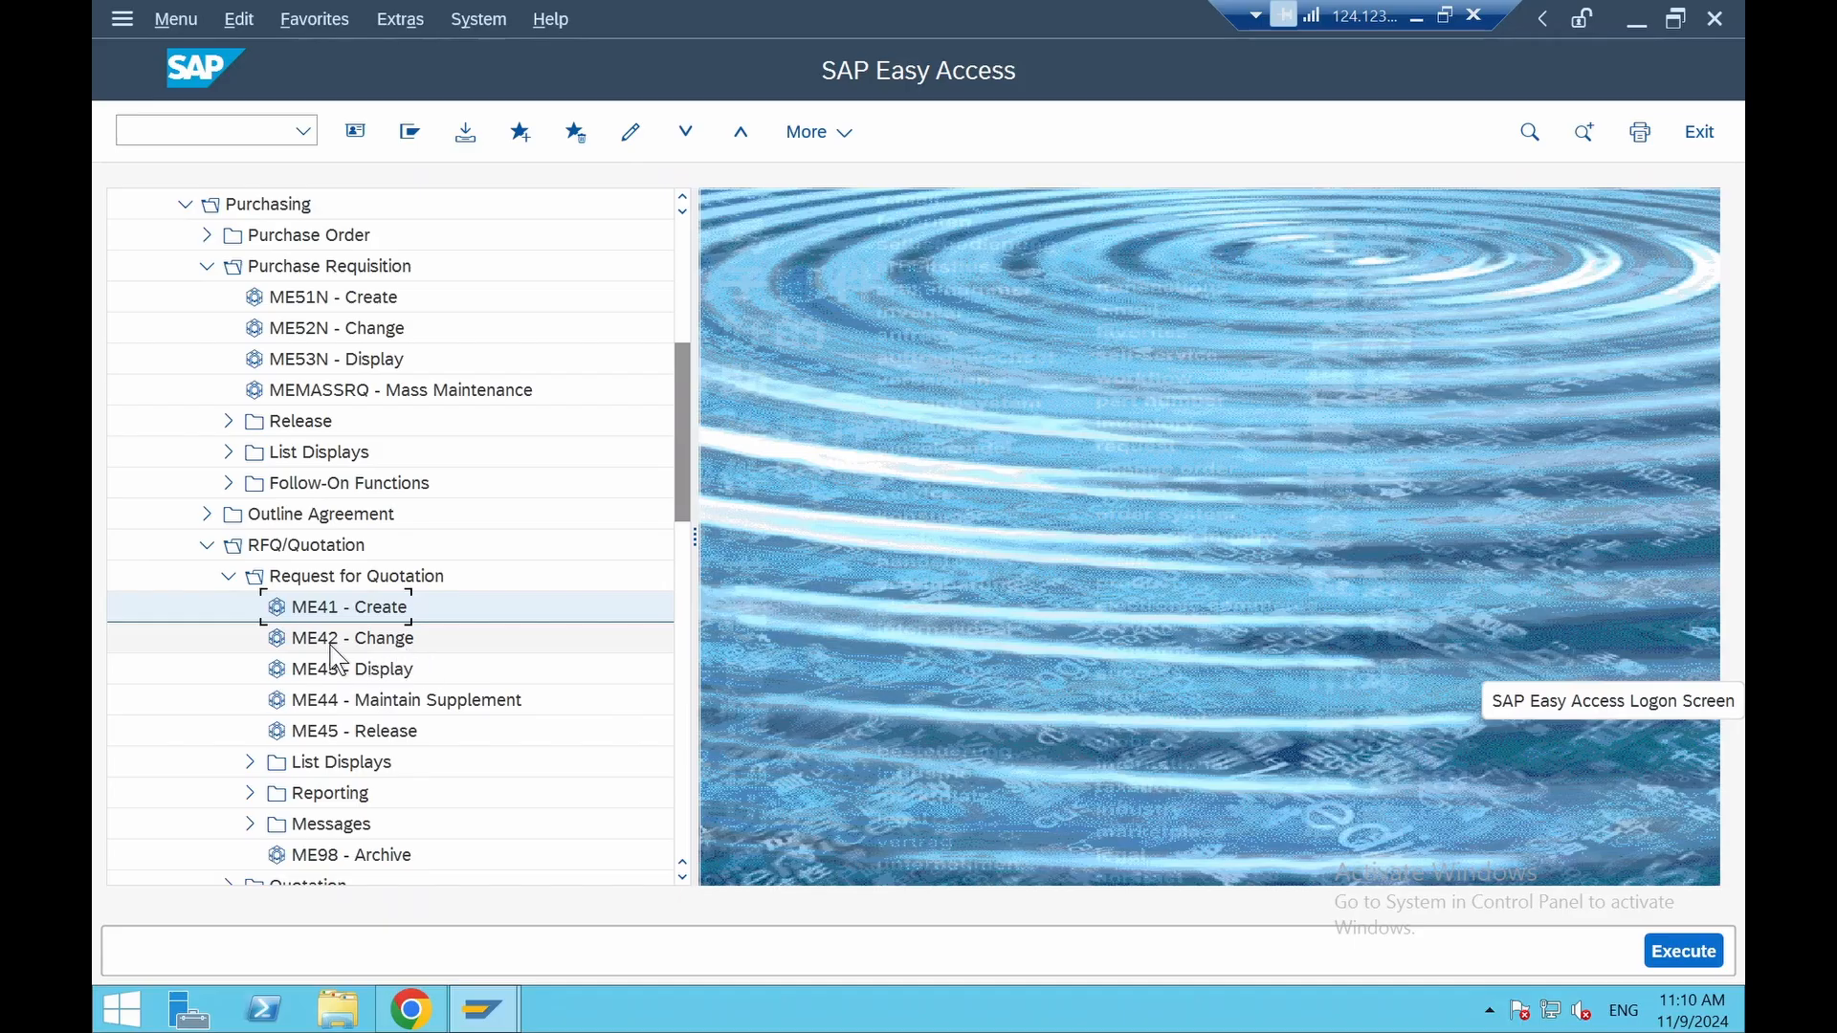
{"action": "scroll", "coordinate": [330, 647], "scroll_direction": "down", "scroll_amount": 1}
{"action": "scroll", "coordinate": [330, 669], "scroll_direction": "down", "scroll_amount": 1}
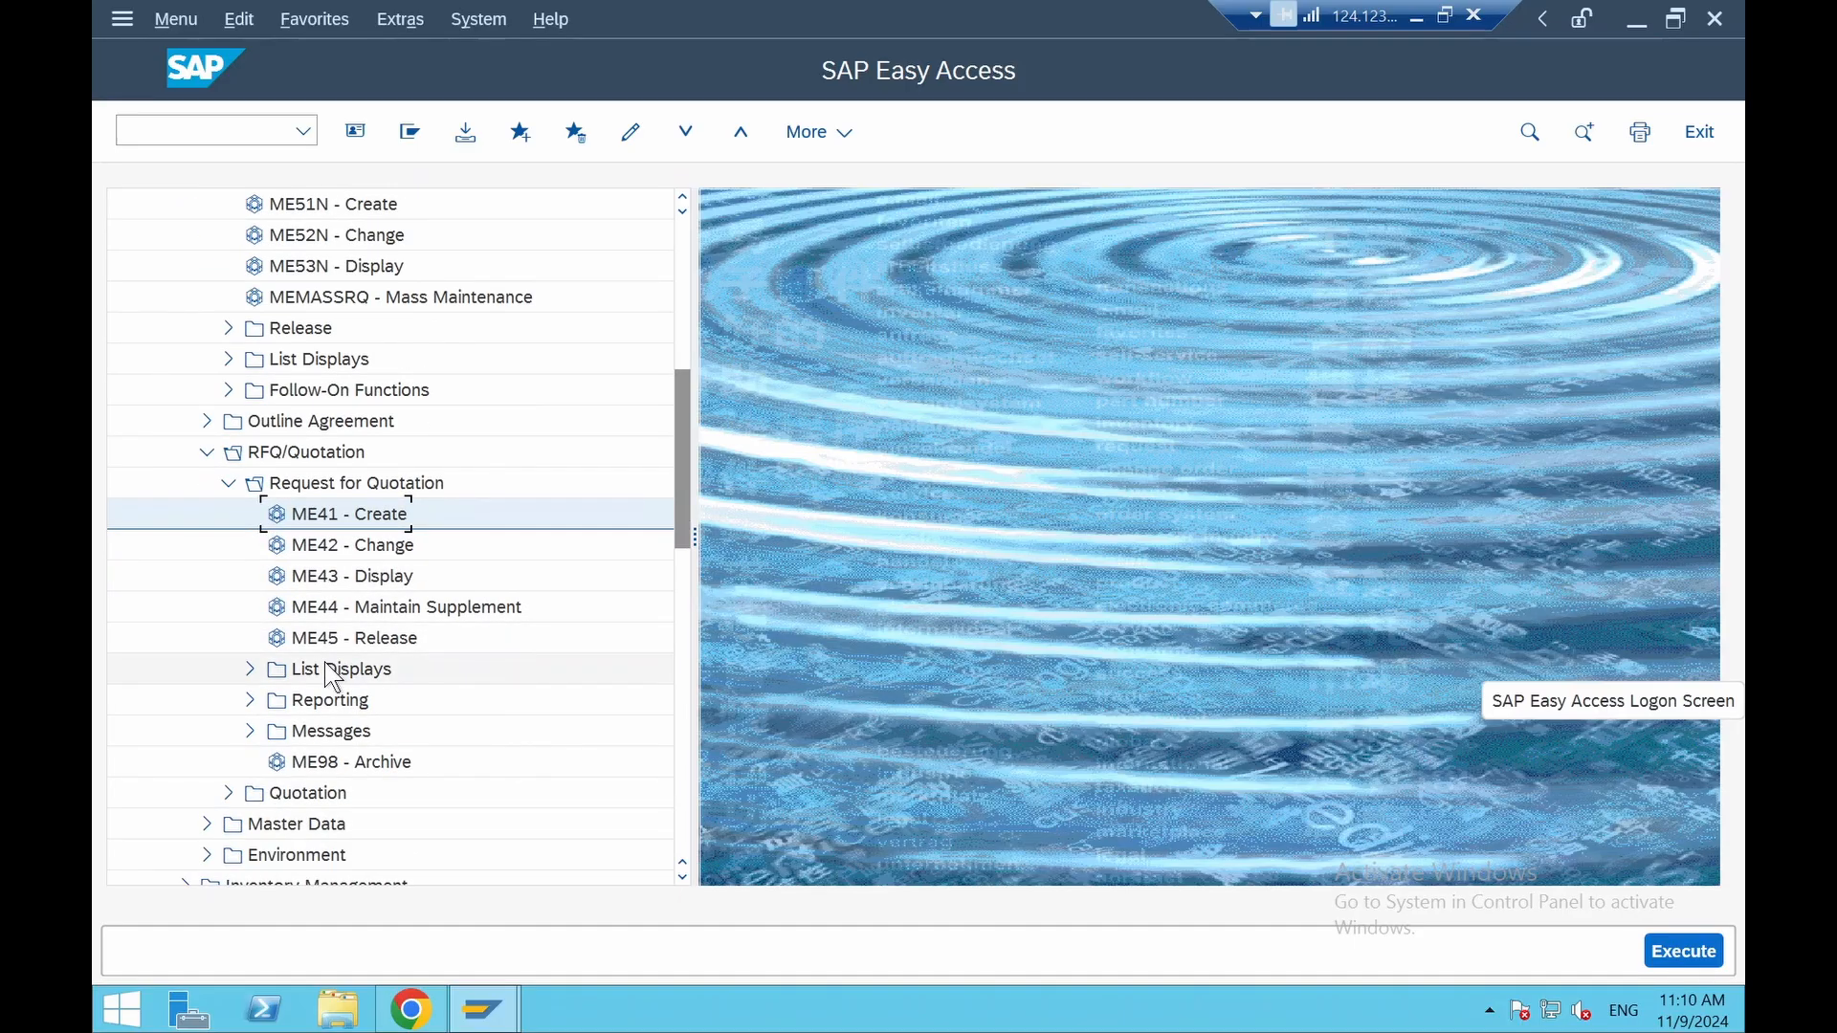
{"action": "scroll", "coordinate": [328, 667], "scroll_direction": "down", "scroll_amount": 2}
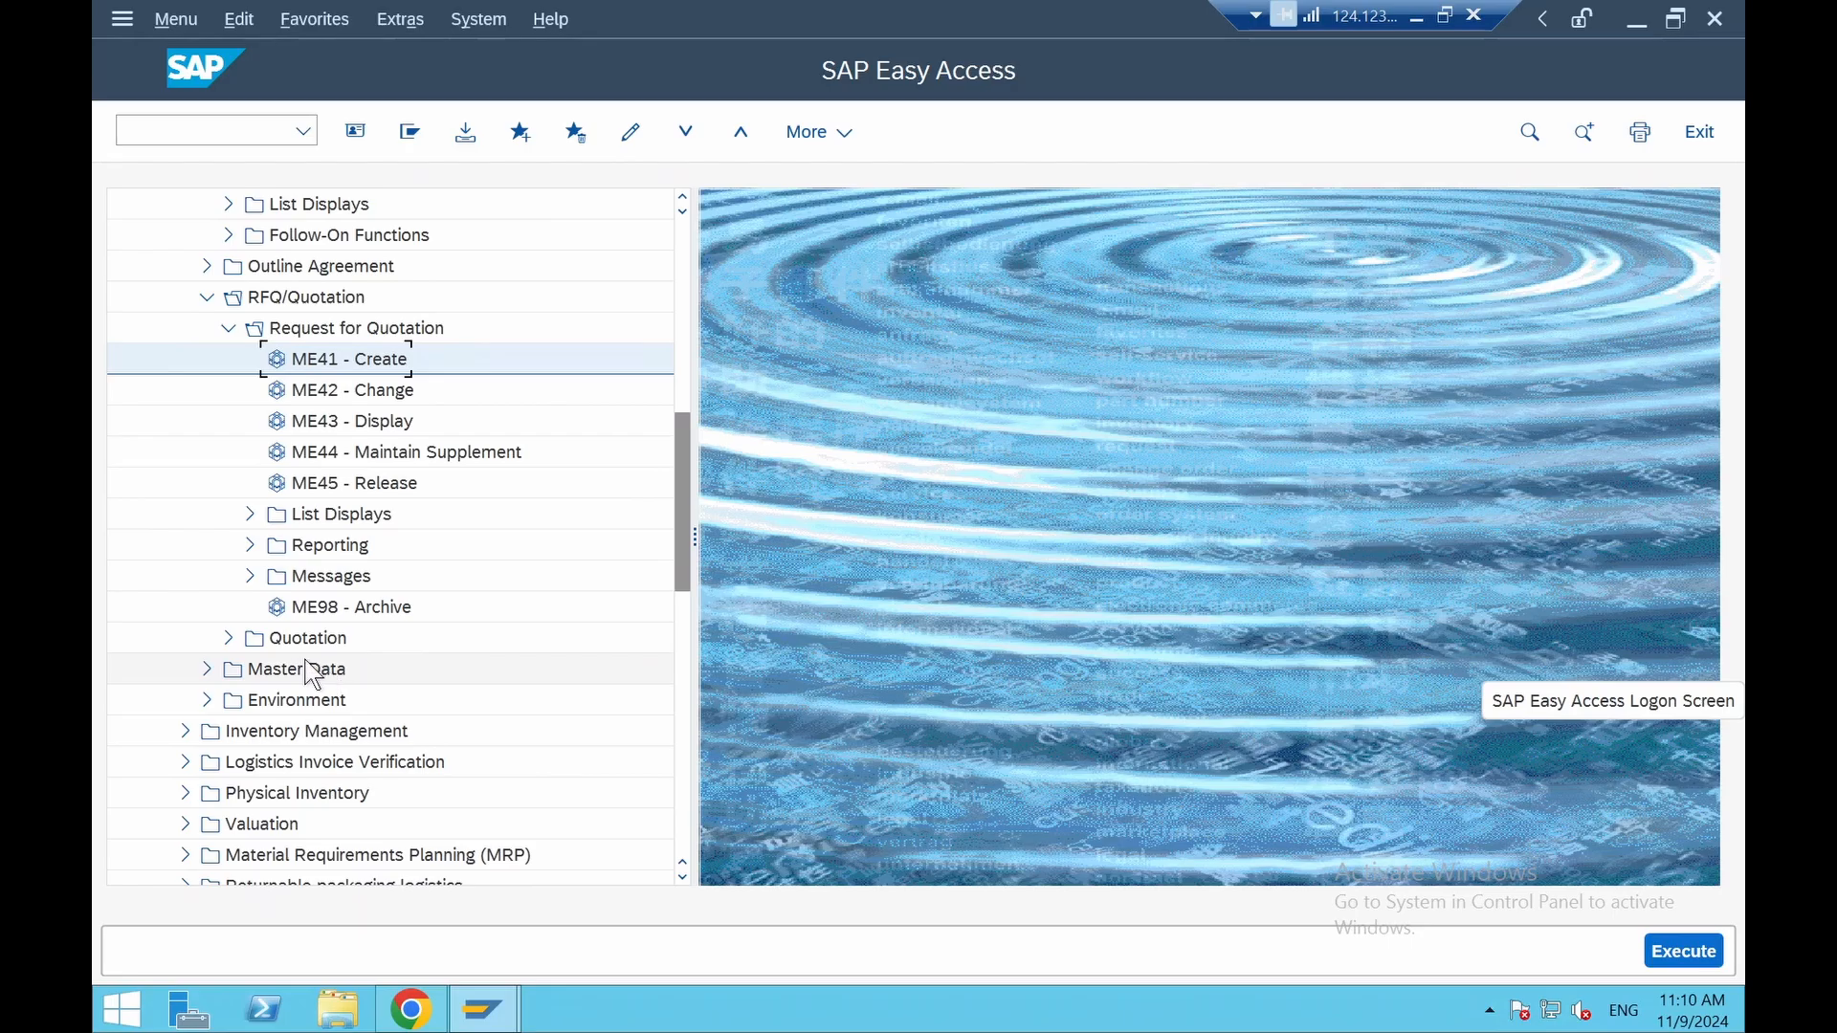
{"action": "left_click", "coordinate": [228, 640]}
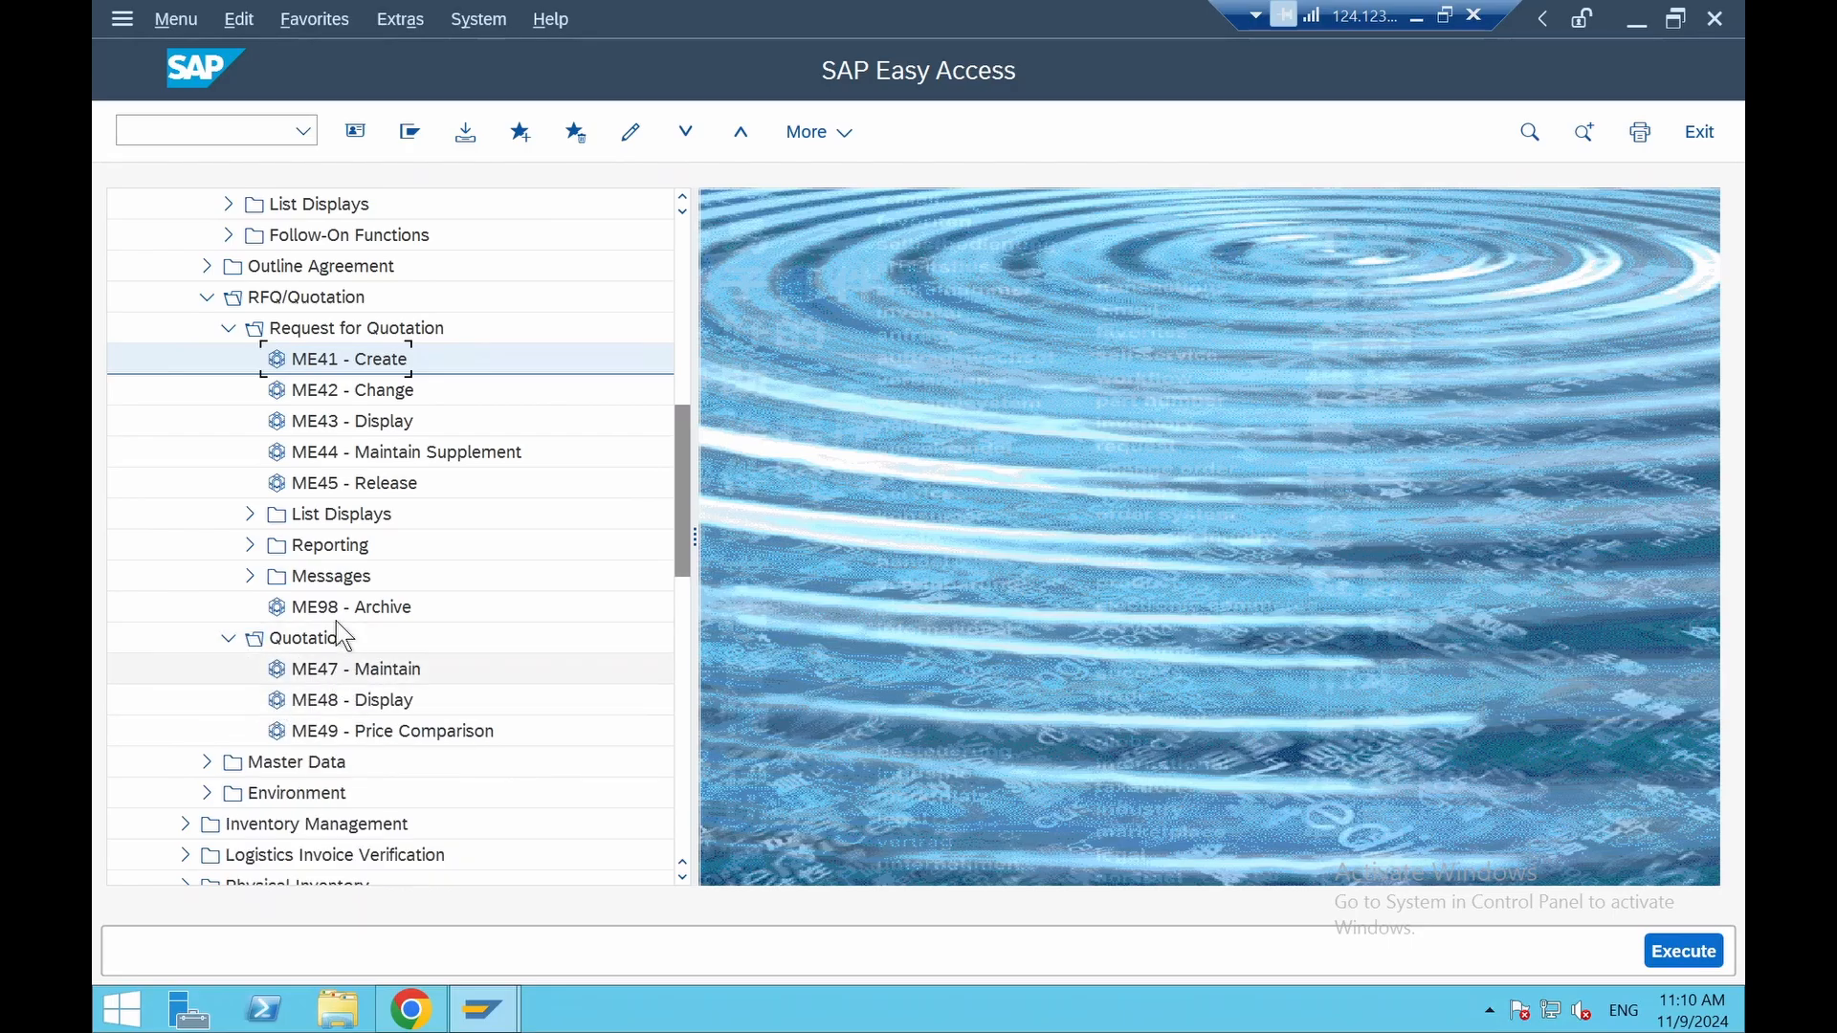
{"action": "left_click", "coordinate": [229, 334]}
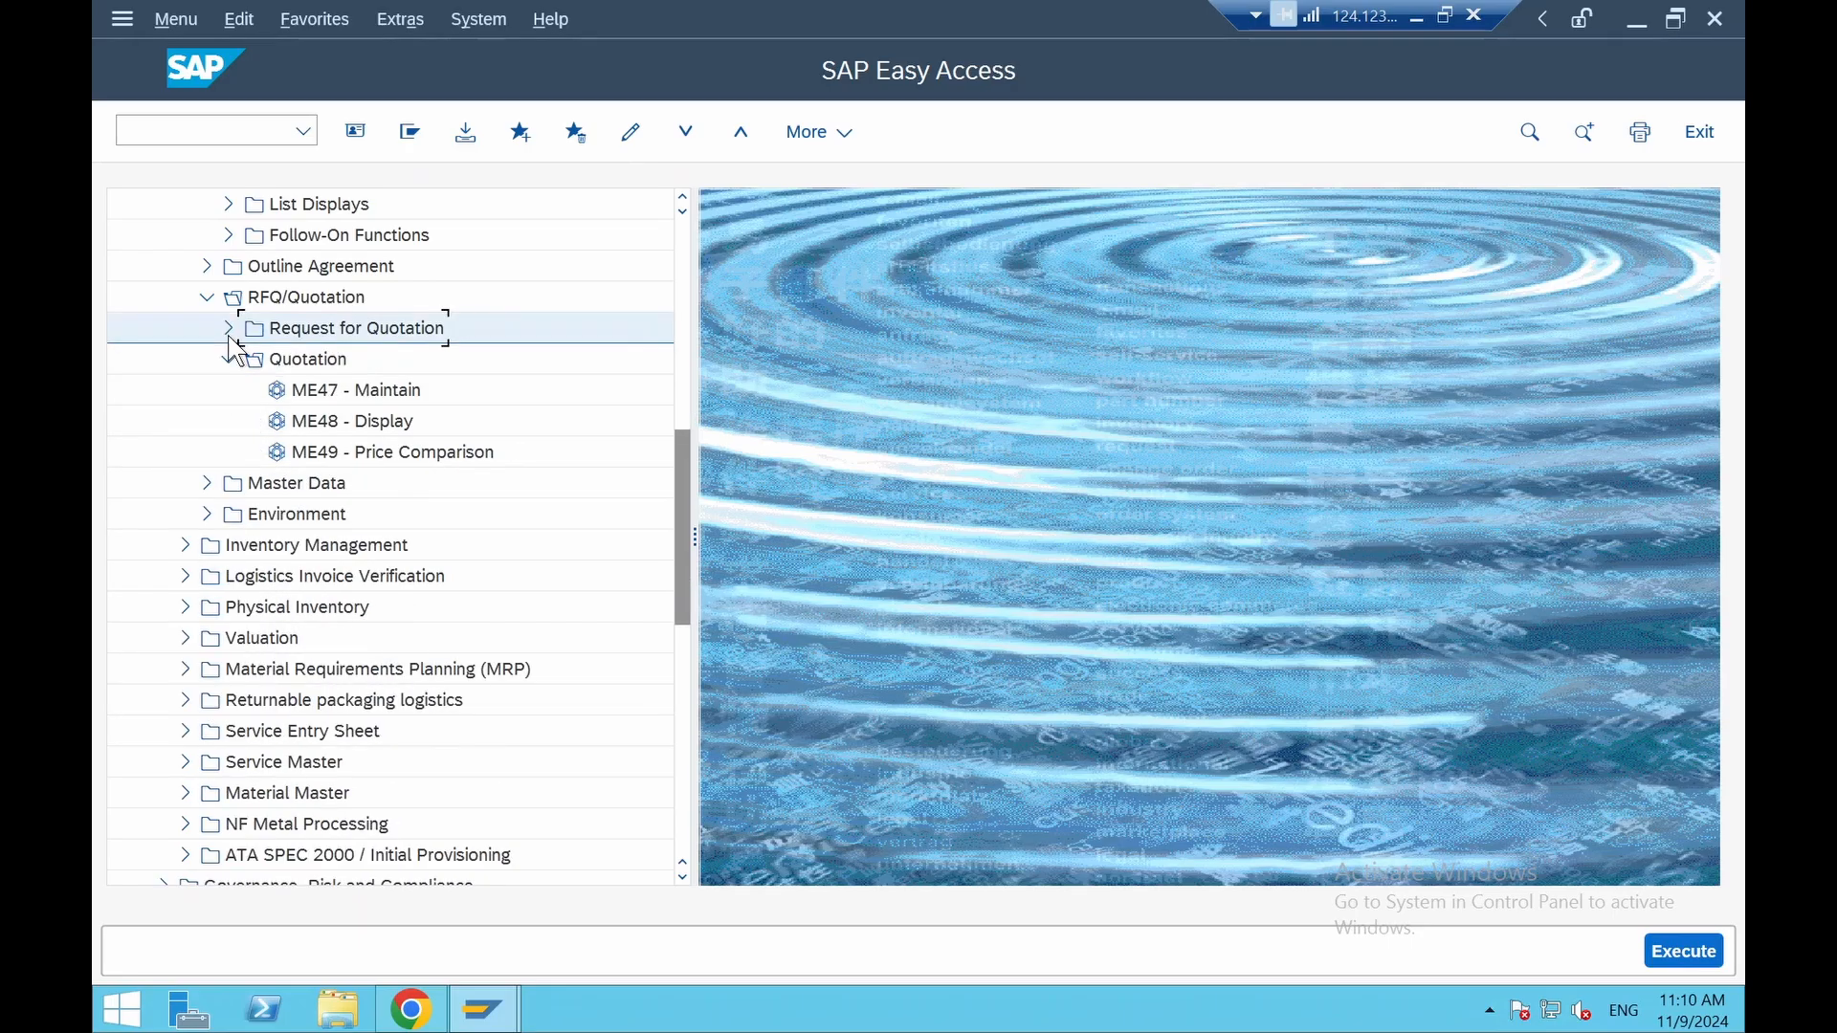
{"action": "left_click", "coordinate": [384, 394]}
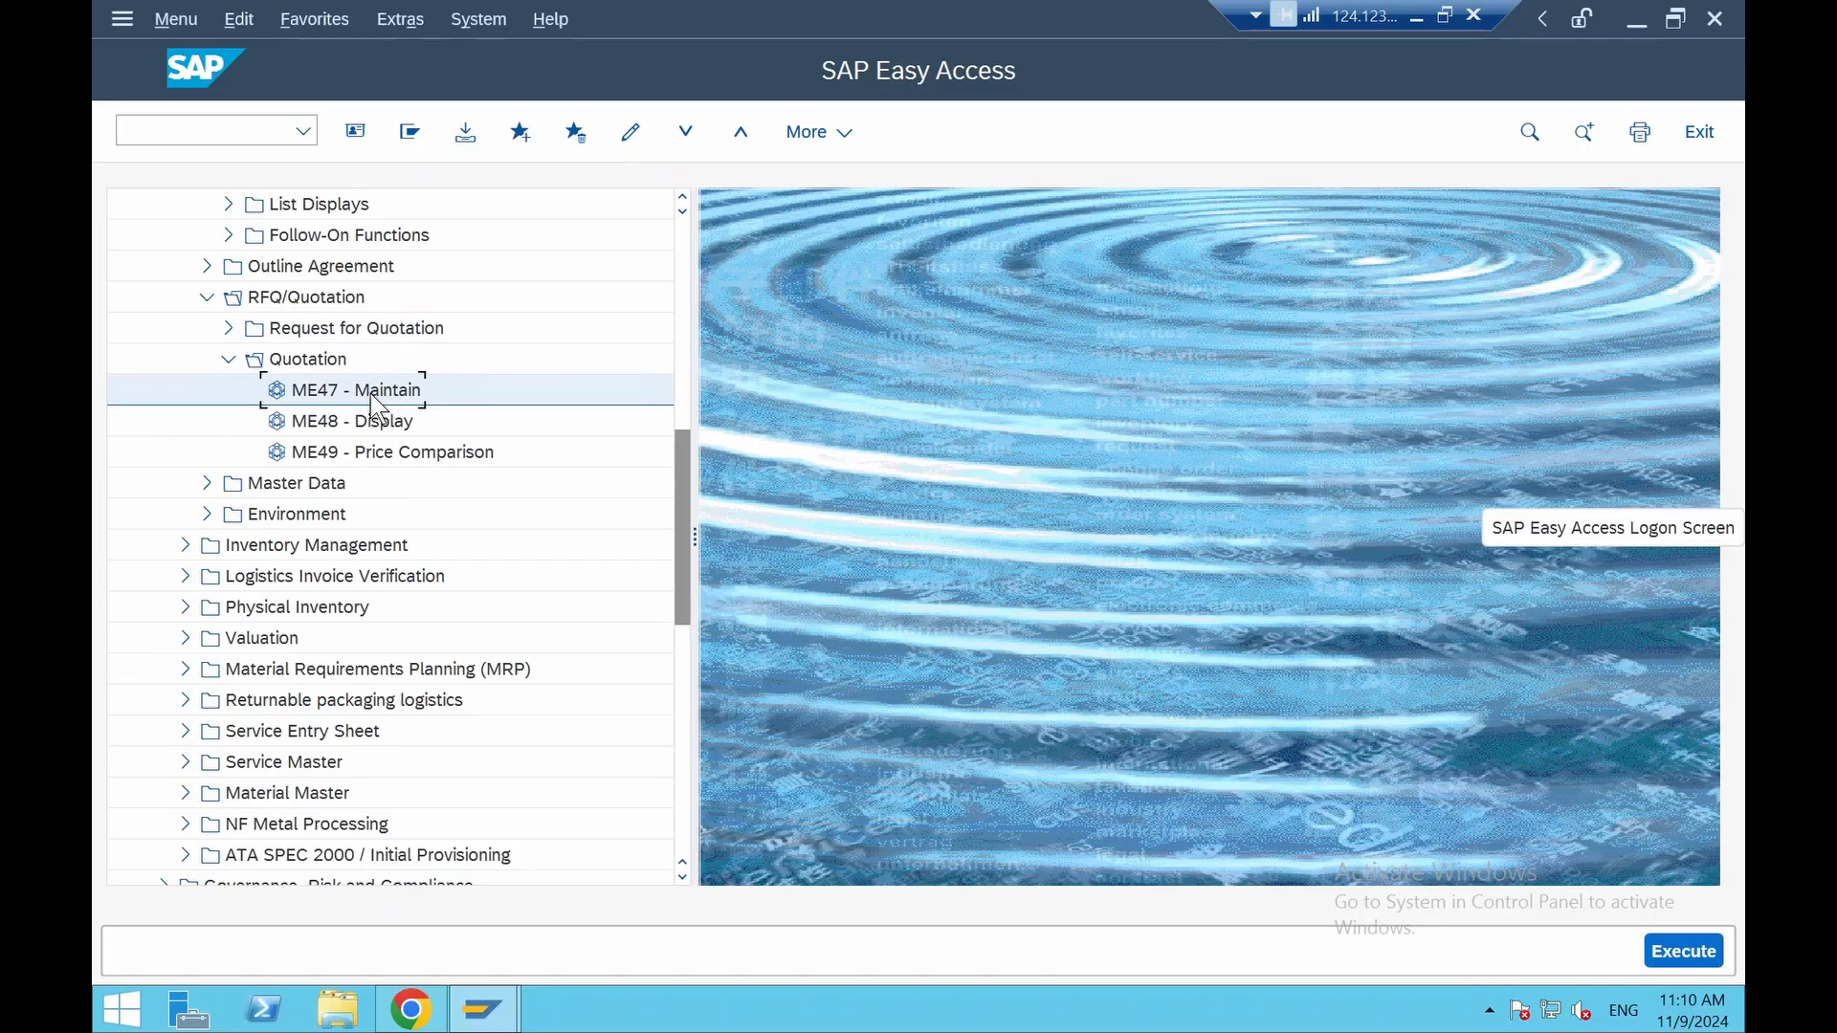
{"action": "double_click", "coordinate": [370, 393]}
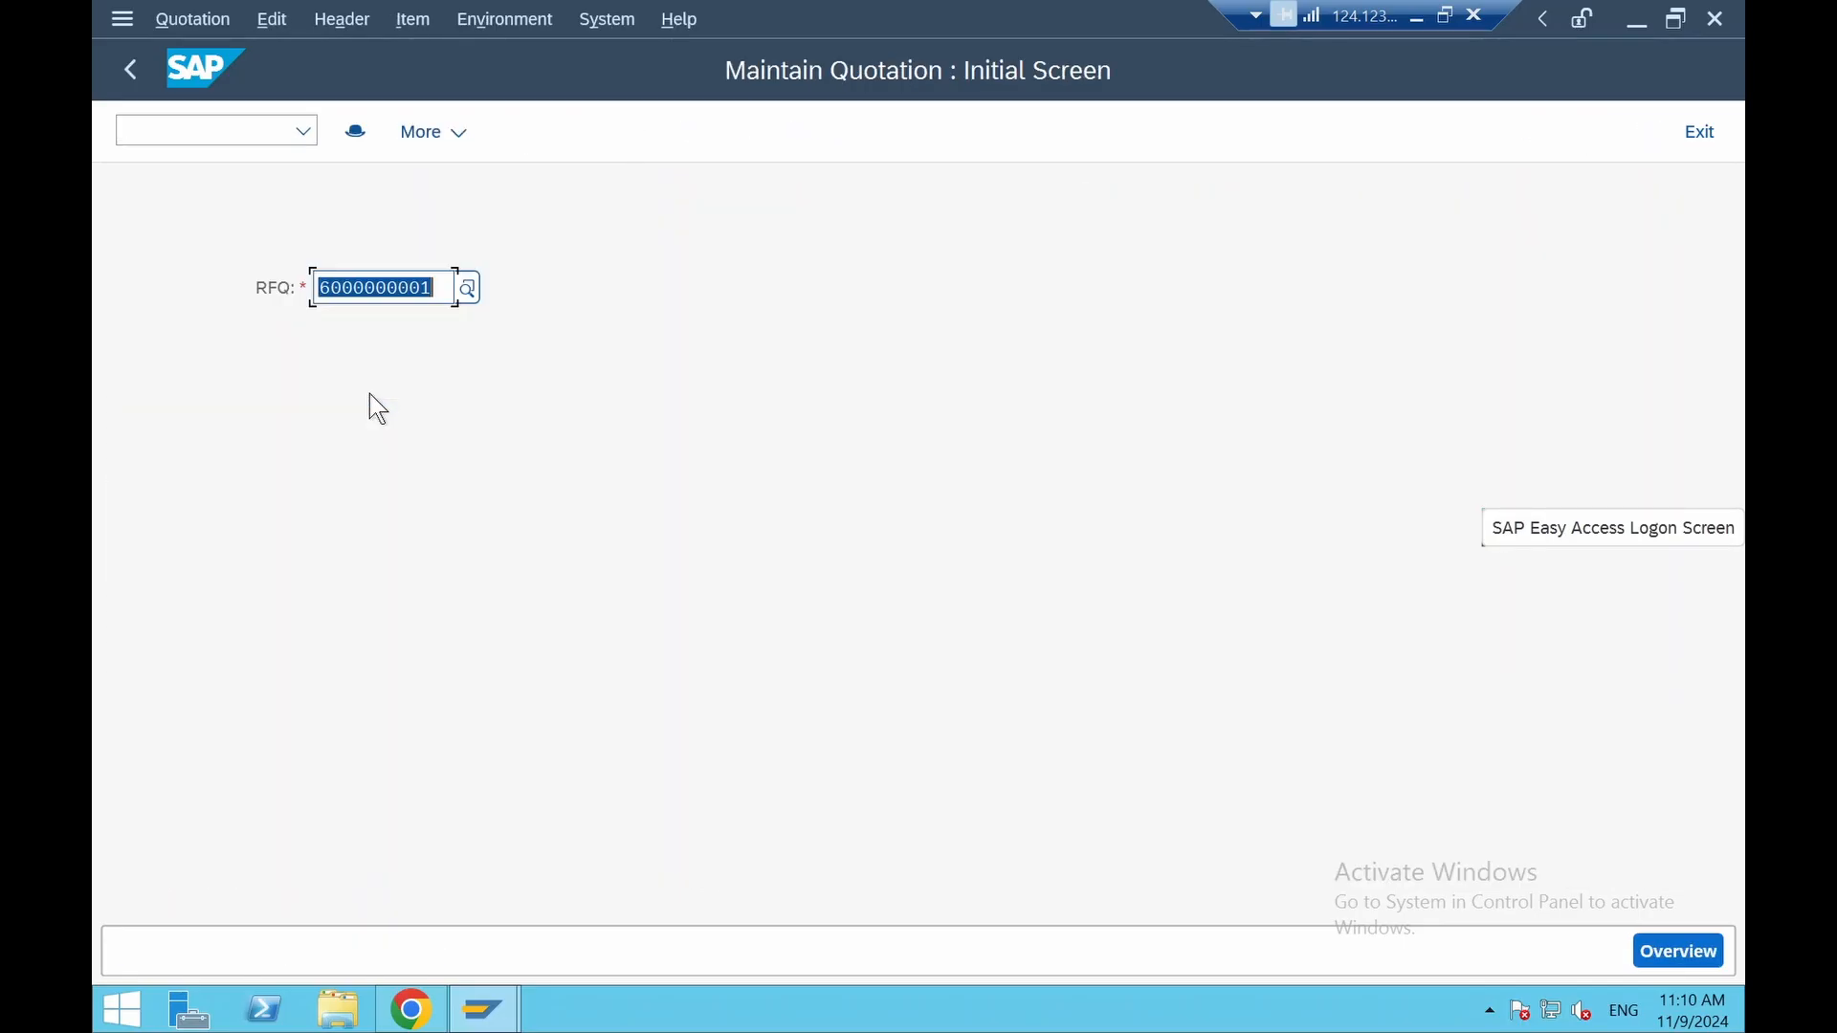
List the existing RFQs through the RFQ number search help, using Requests for Quotation per RFQ Date without restrictions
{"action": "left_click", "coordinate": [464, 292]}
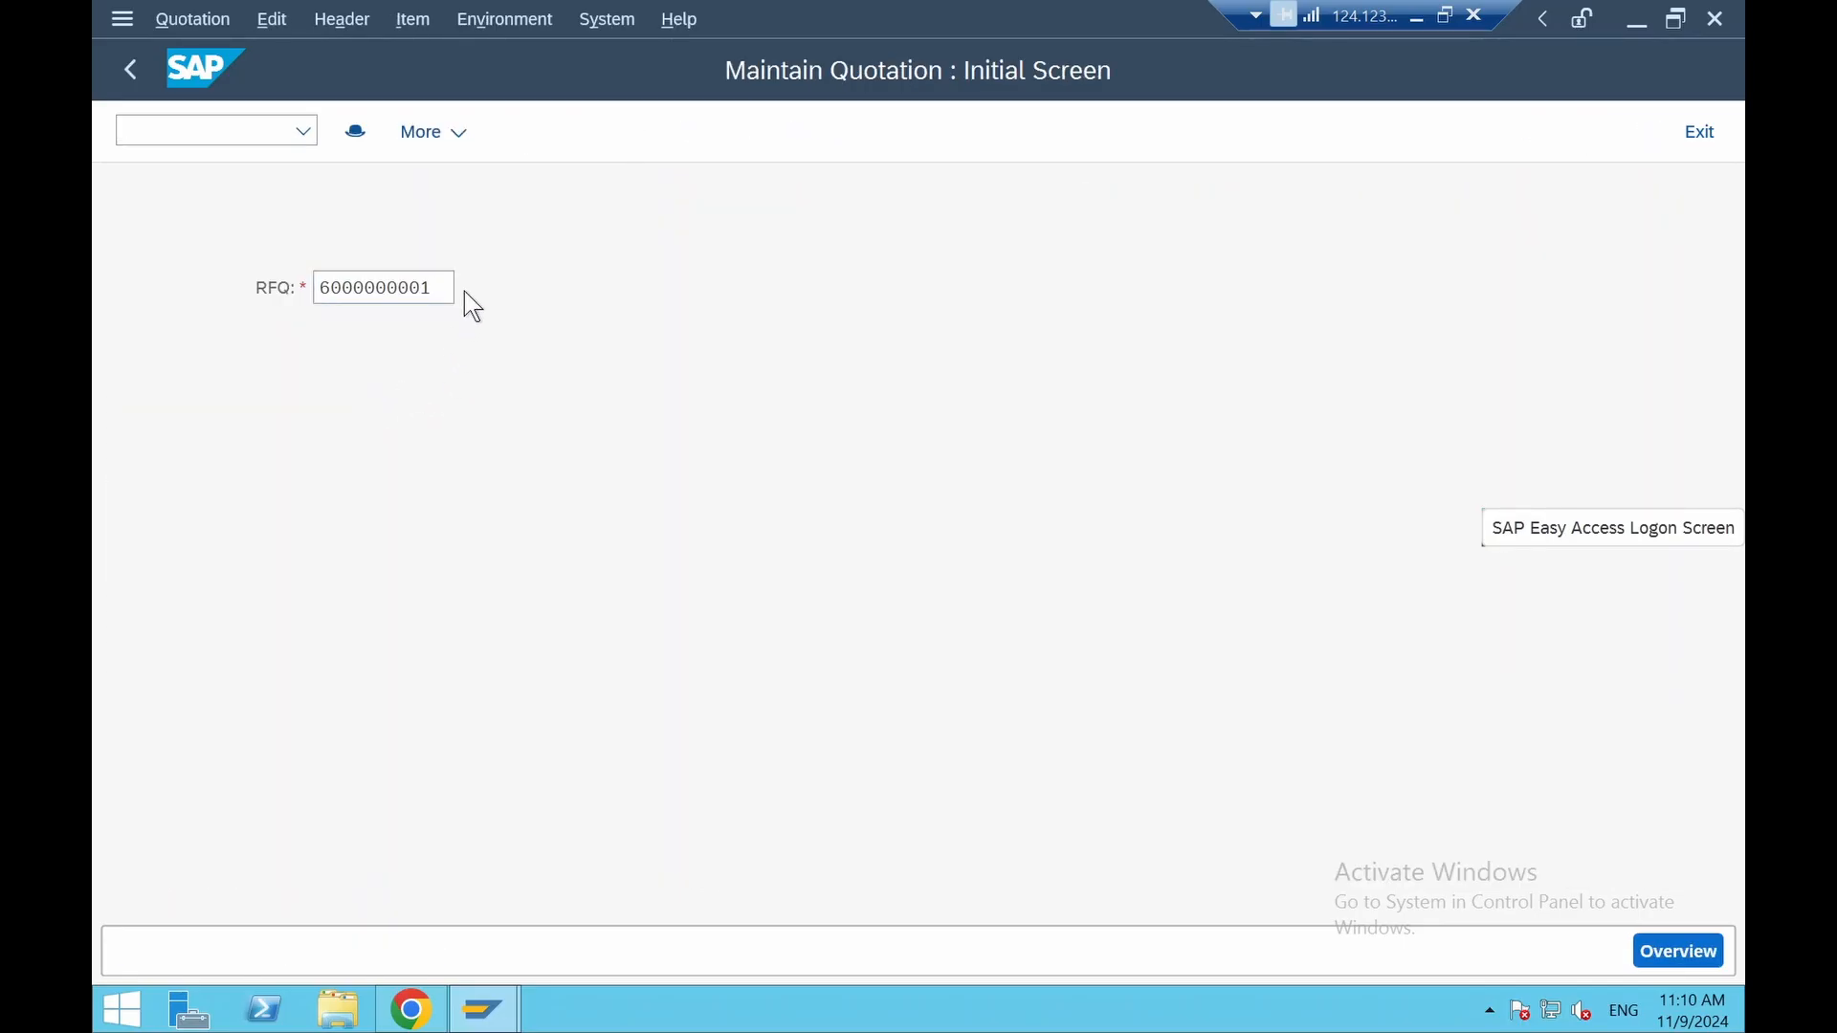
{"action": "left_click", "coordinate": [897, 786]}
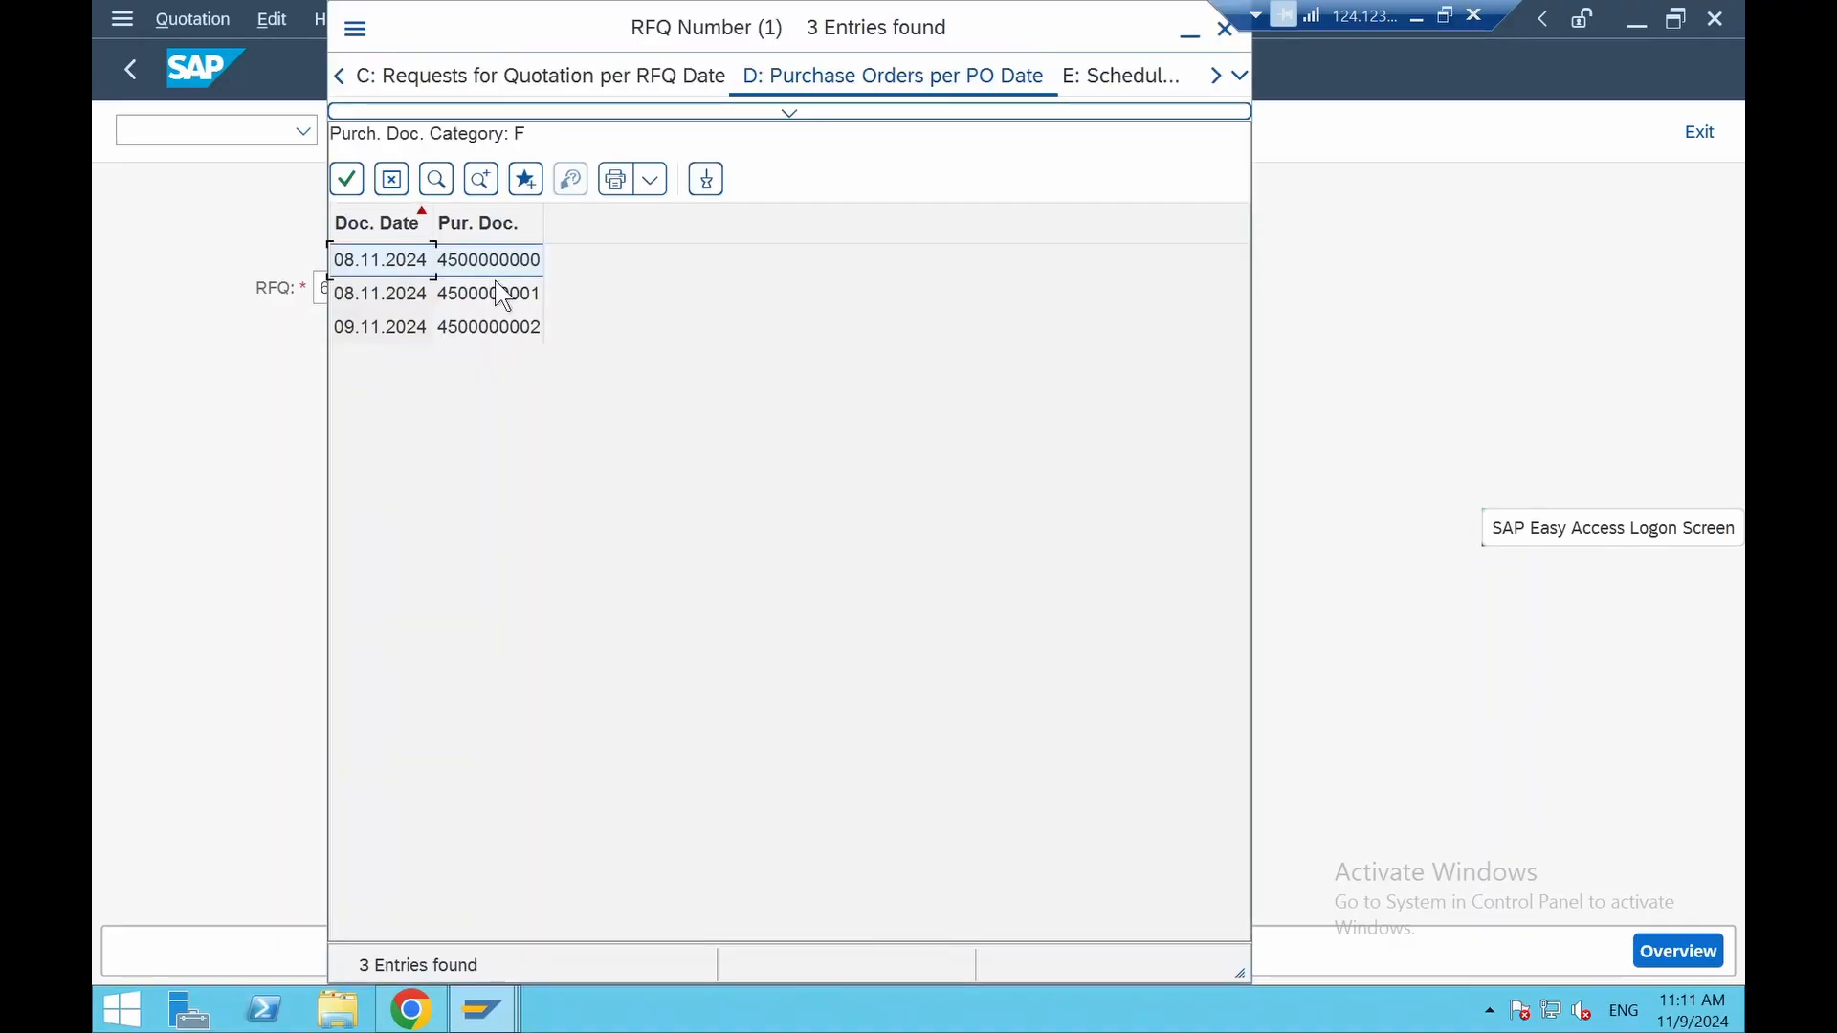
{"action": "left_click", "coordinate": [513, 304]}
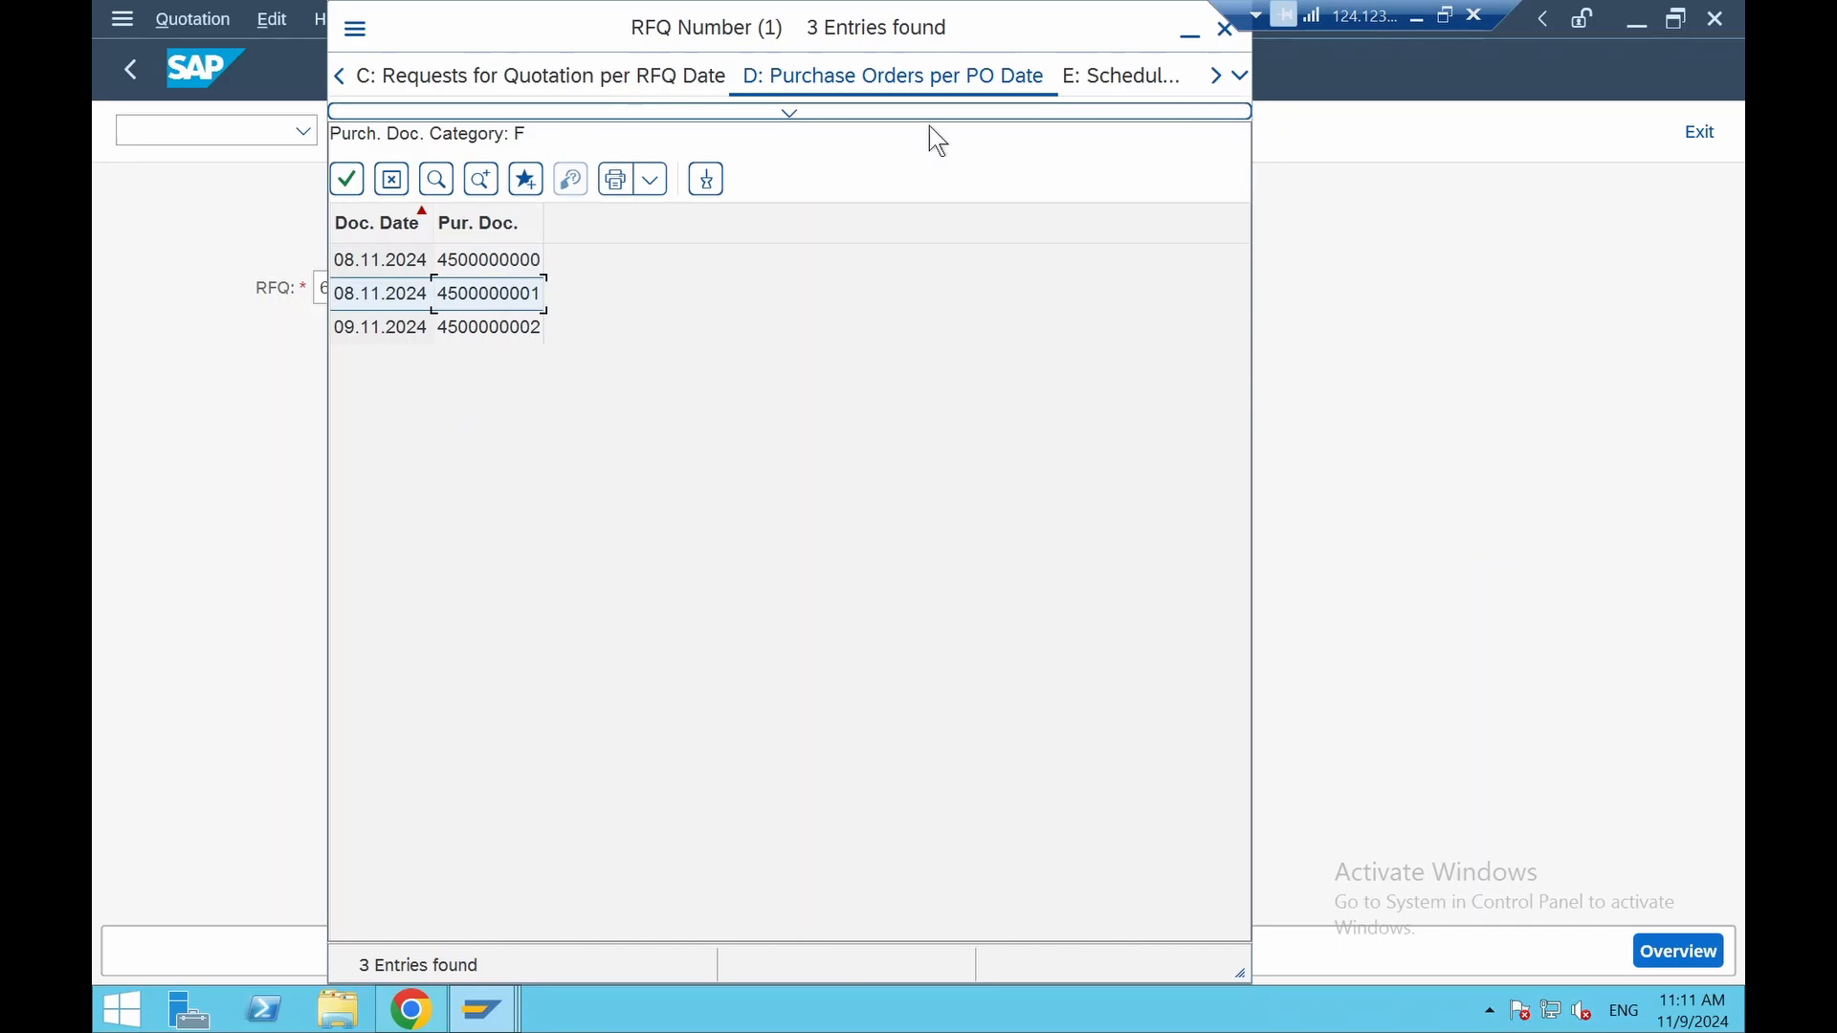
{"action": "left_click", "coordinate": [629, 82]}
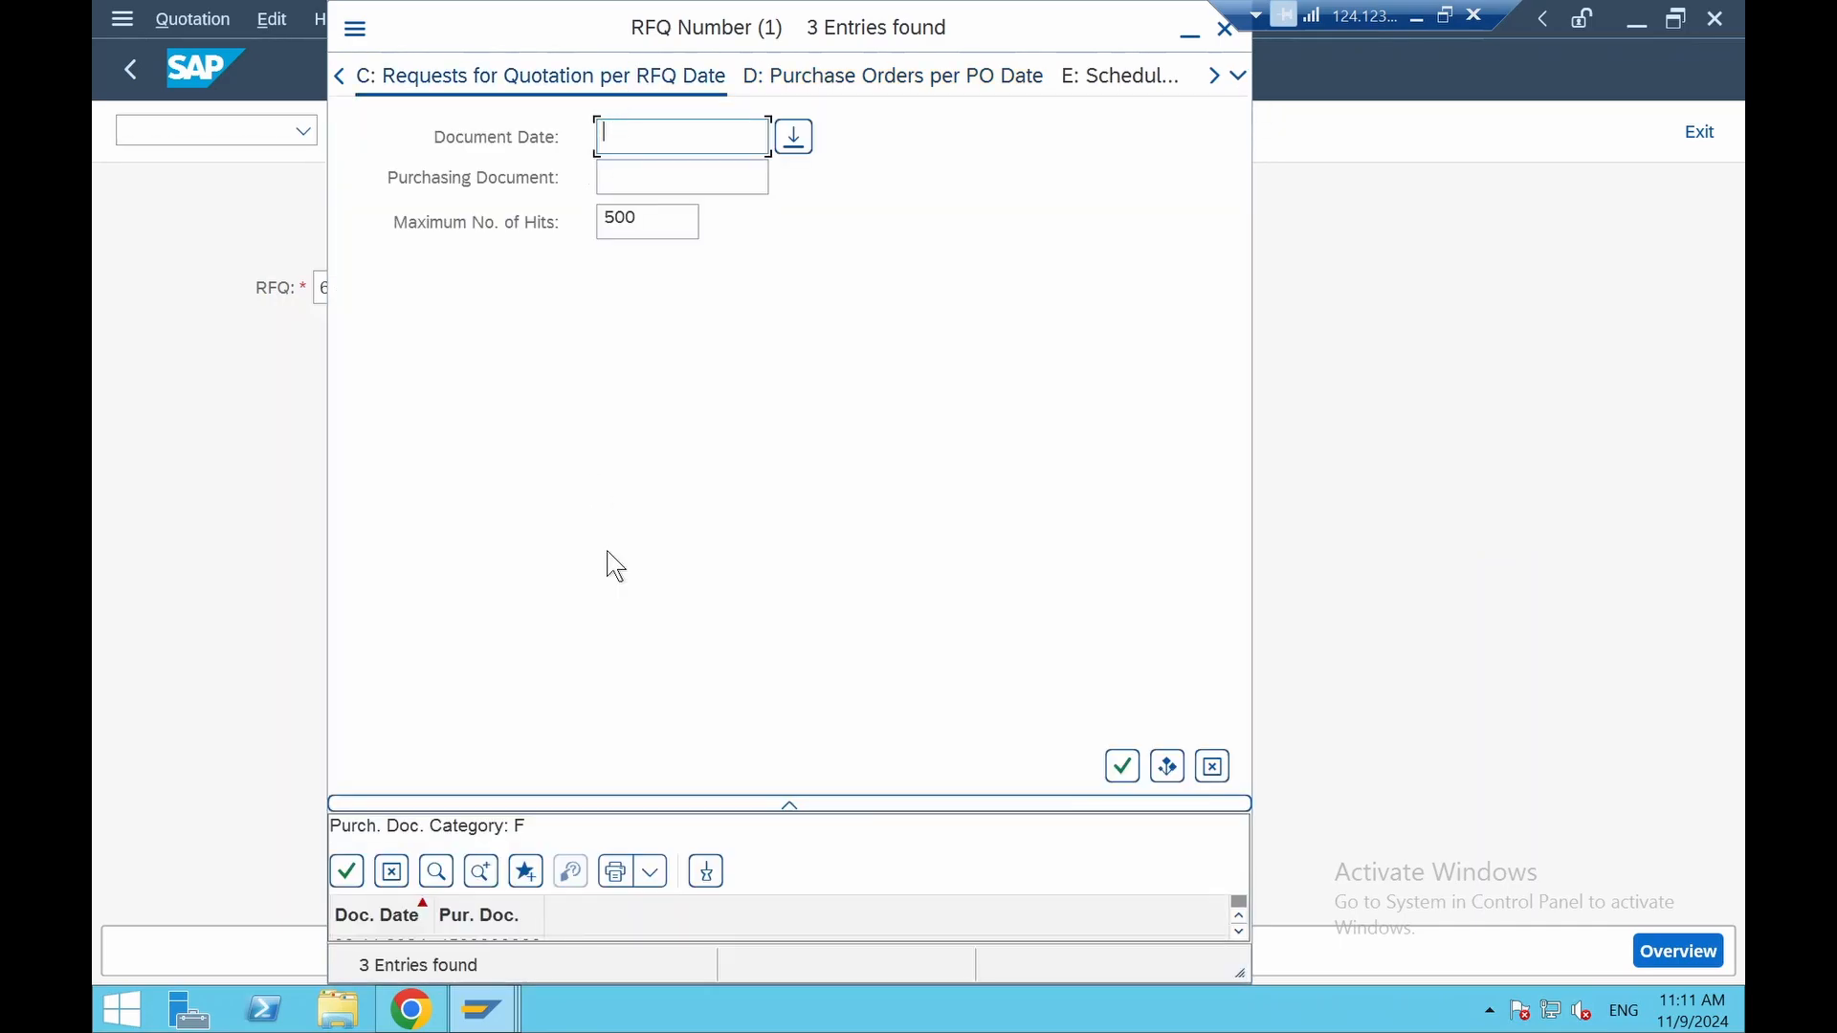
{"action": "left_click", "coordinate": [1123, 770]}
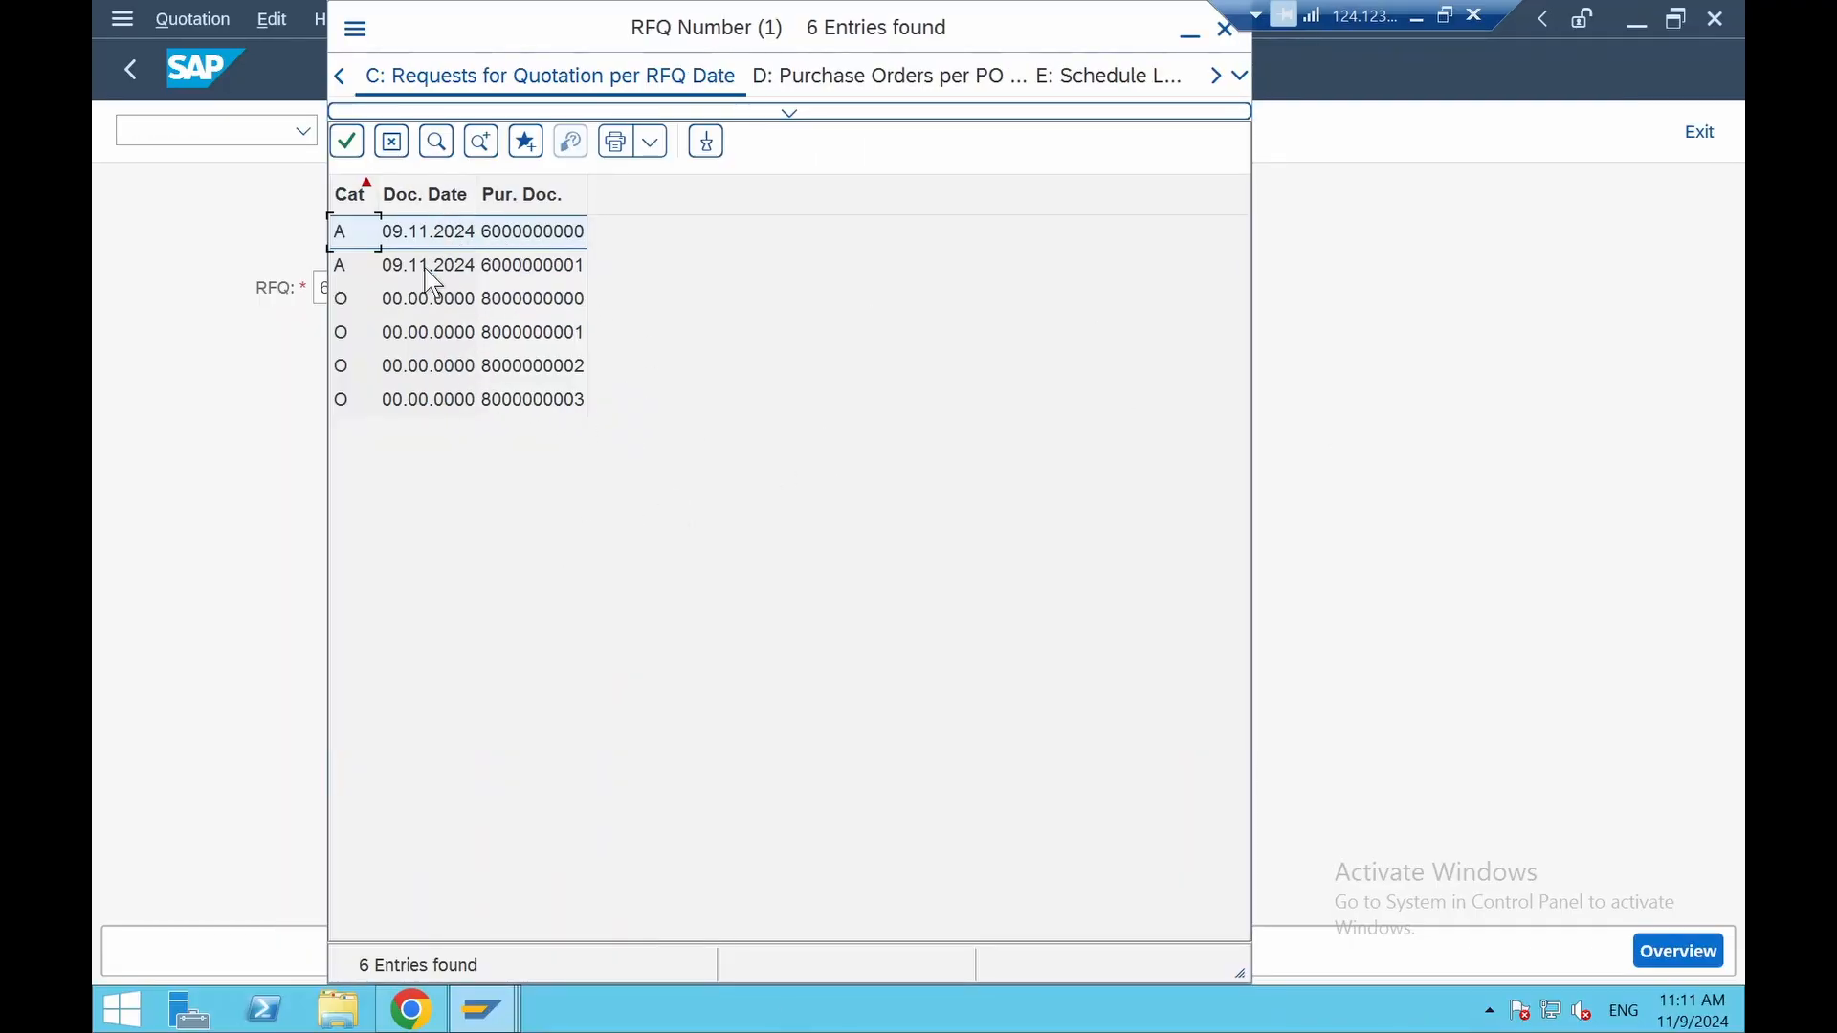
Check the logged RFQ numbers in cells F16 and F17 of the Excel workbook and return to the SAP search help
{"action": "left_click", "coordinate": [1416, 16]}
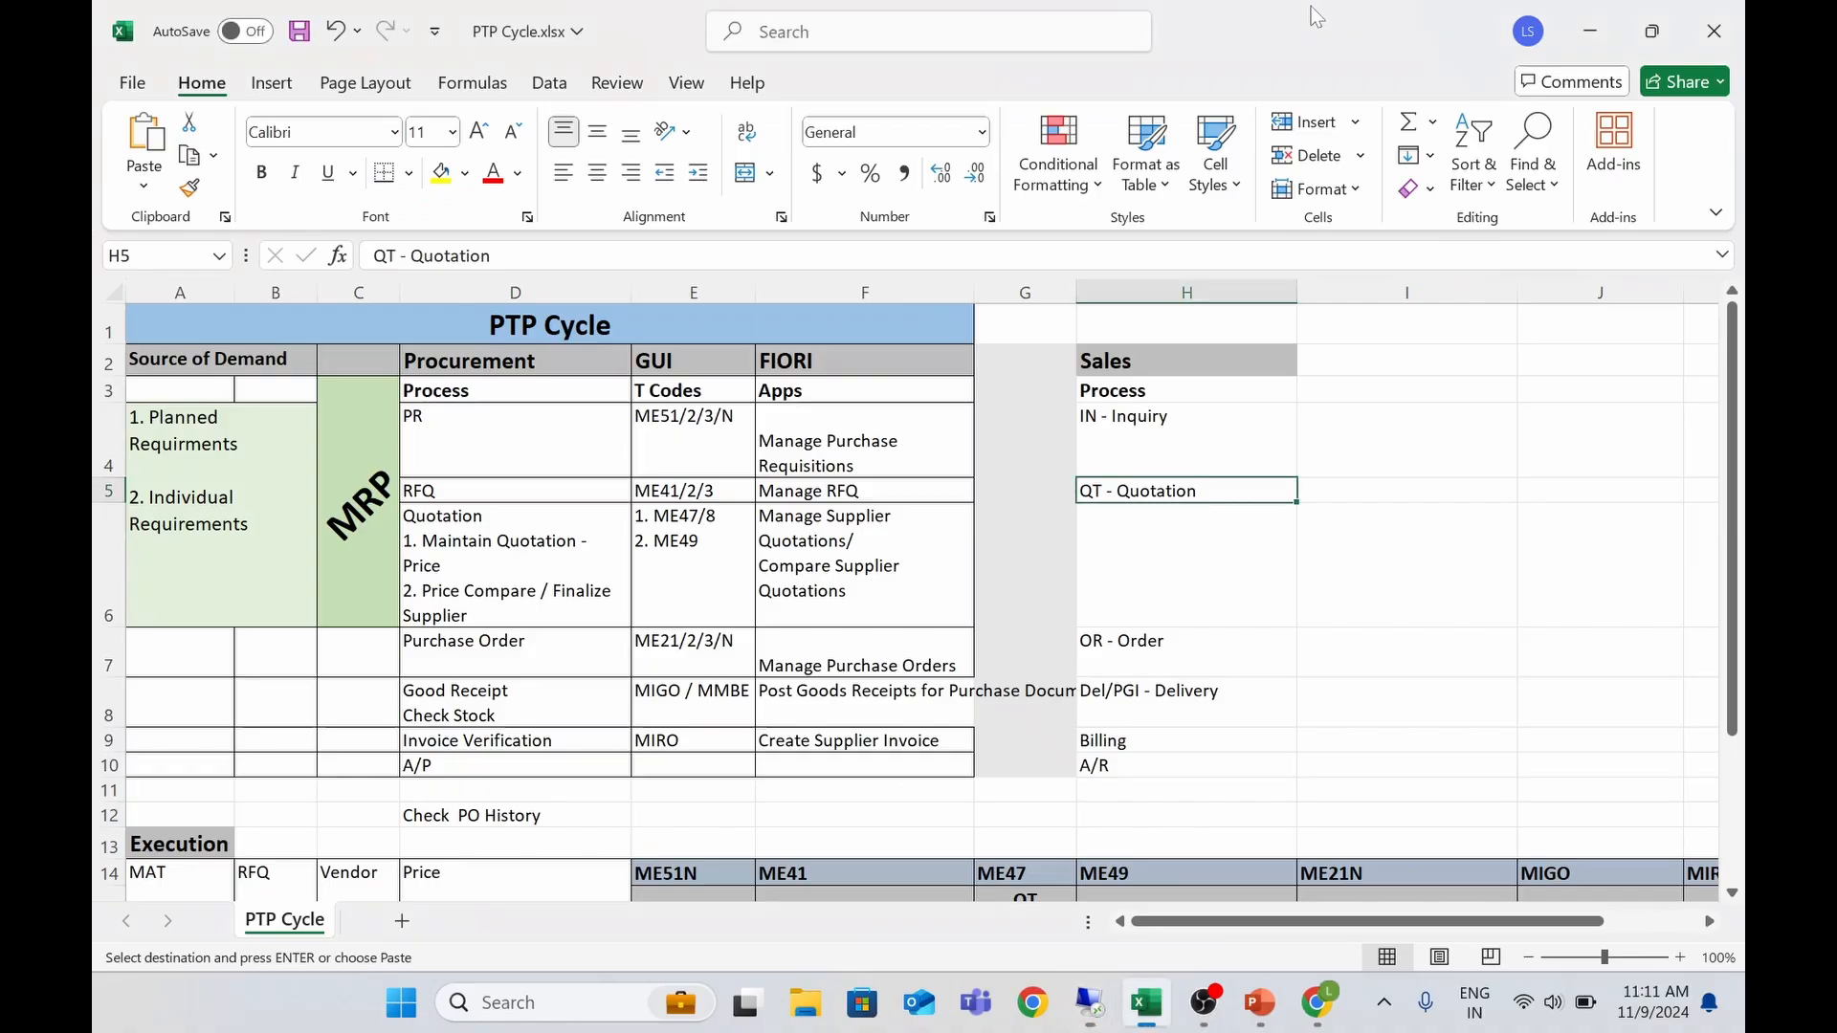
{"action": "left_click", "coordinate": [779, 737]}
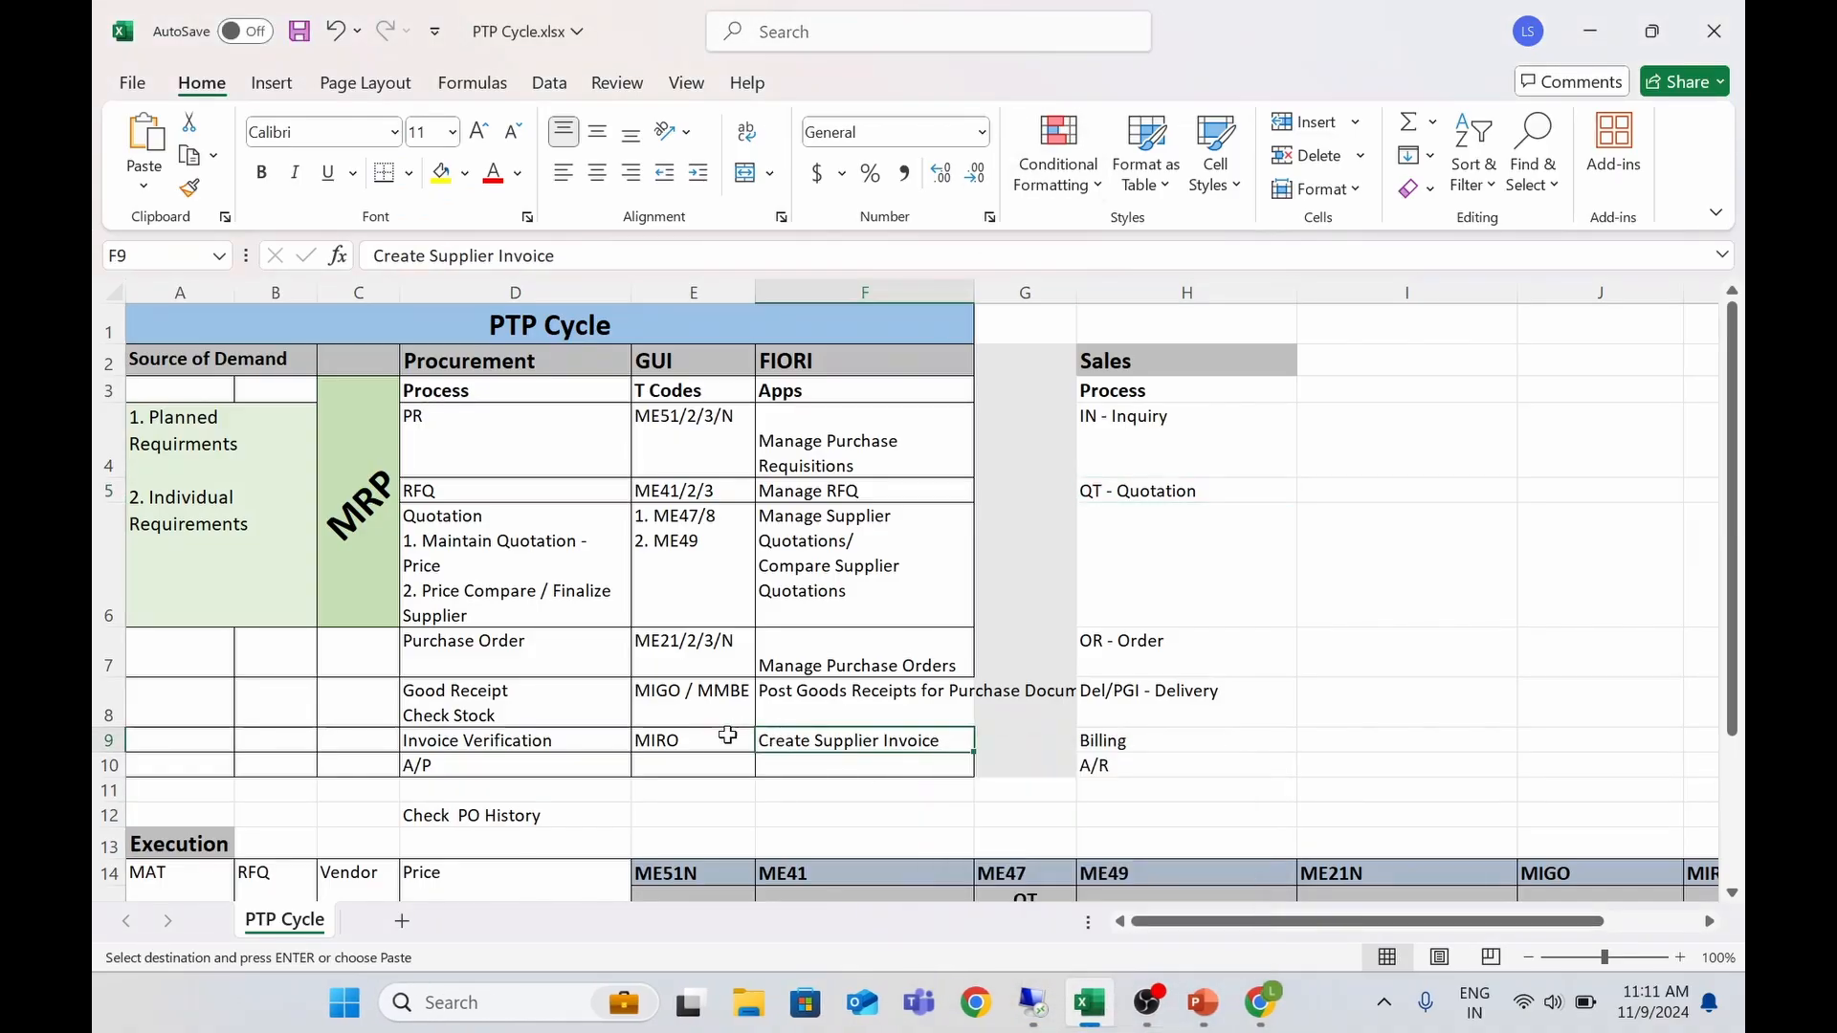
{"action": "scroll", "coordinate": [727, 735], "scroll_direction": "down", "scroll_amount": 2}
{"action": "left_click", "coordinate": [886, 646]}
{"action": "left_click", "coordinate": [892, 678]}
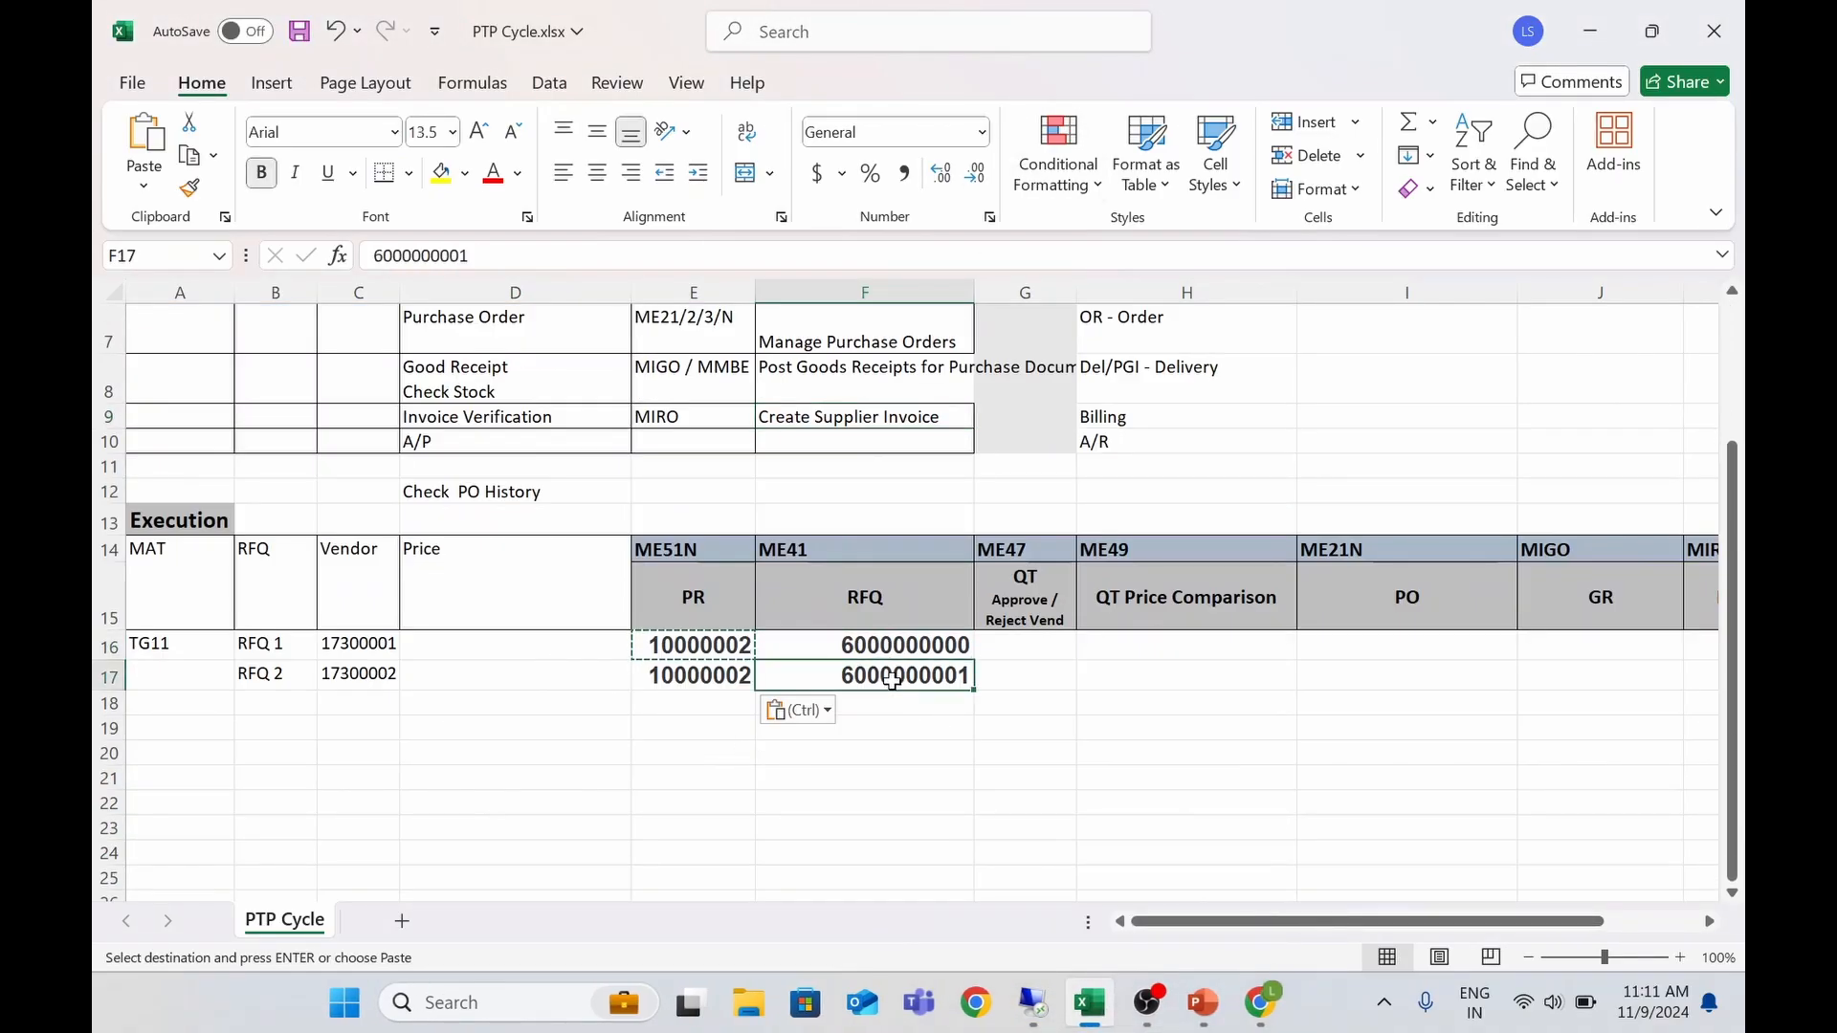
{"action": "mouse_move", "coordinate": [1033, 1003]}
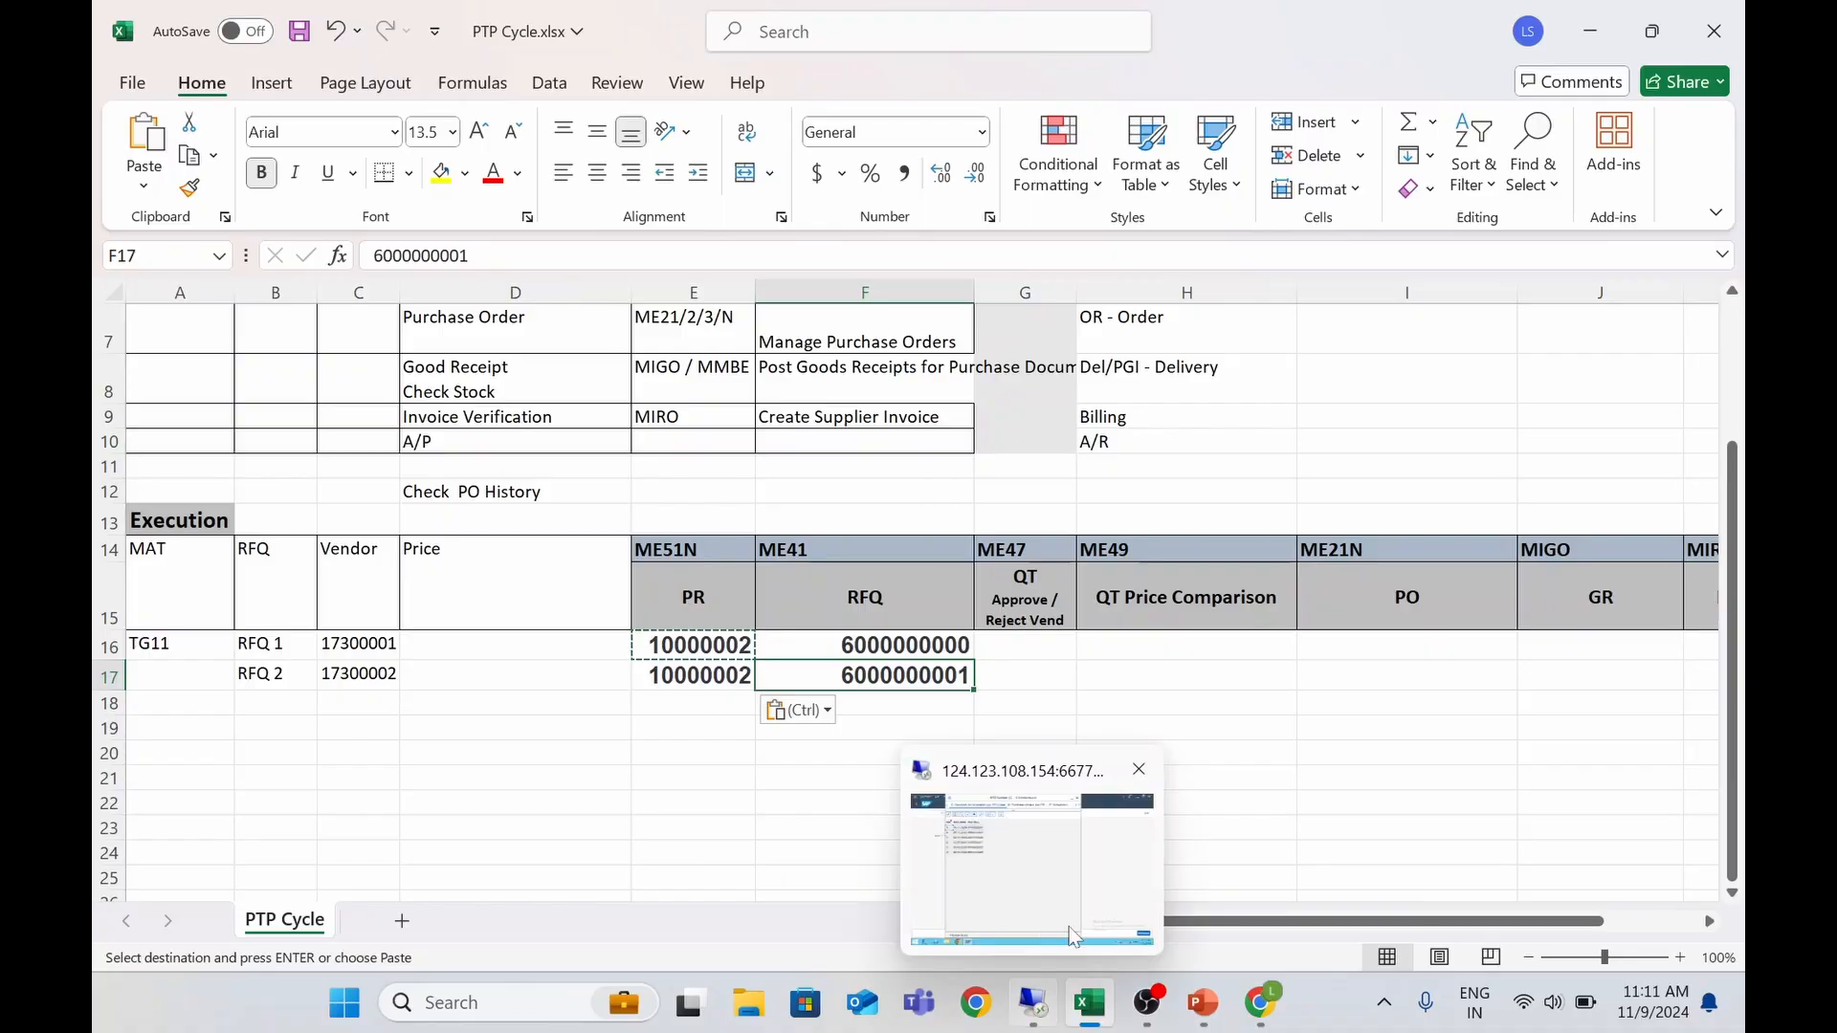
{"action": "left_click", "coordinate": [1071, 938]}
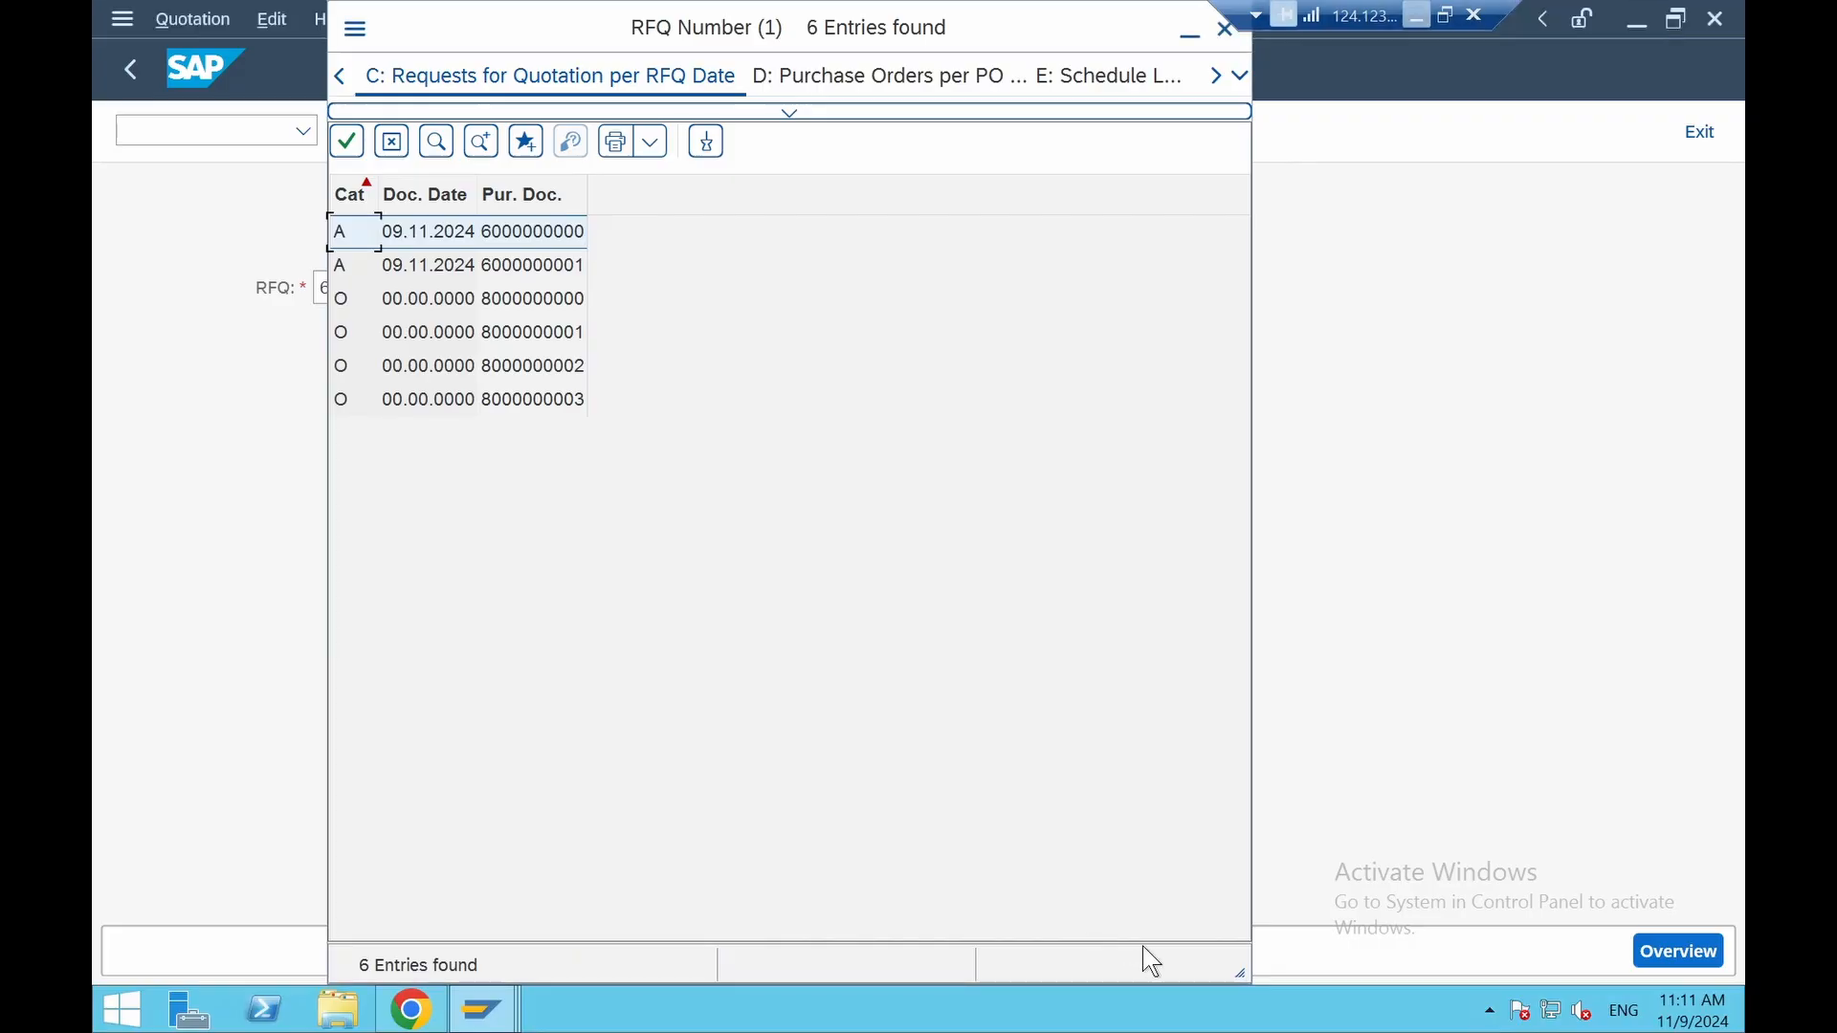
Adopt the first RFQ, the one for Domestic US Supplier 1, and open its quotation item overview
{"action": "double_click", "coordinate": [514, 237]}
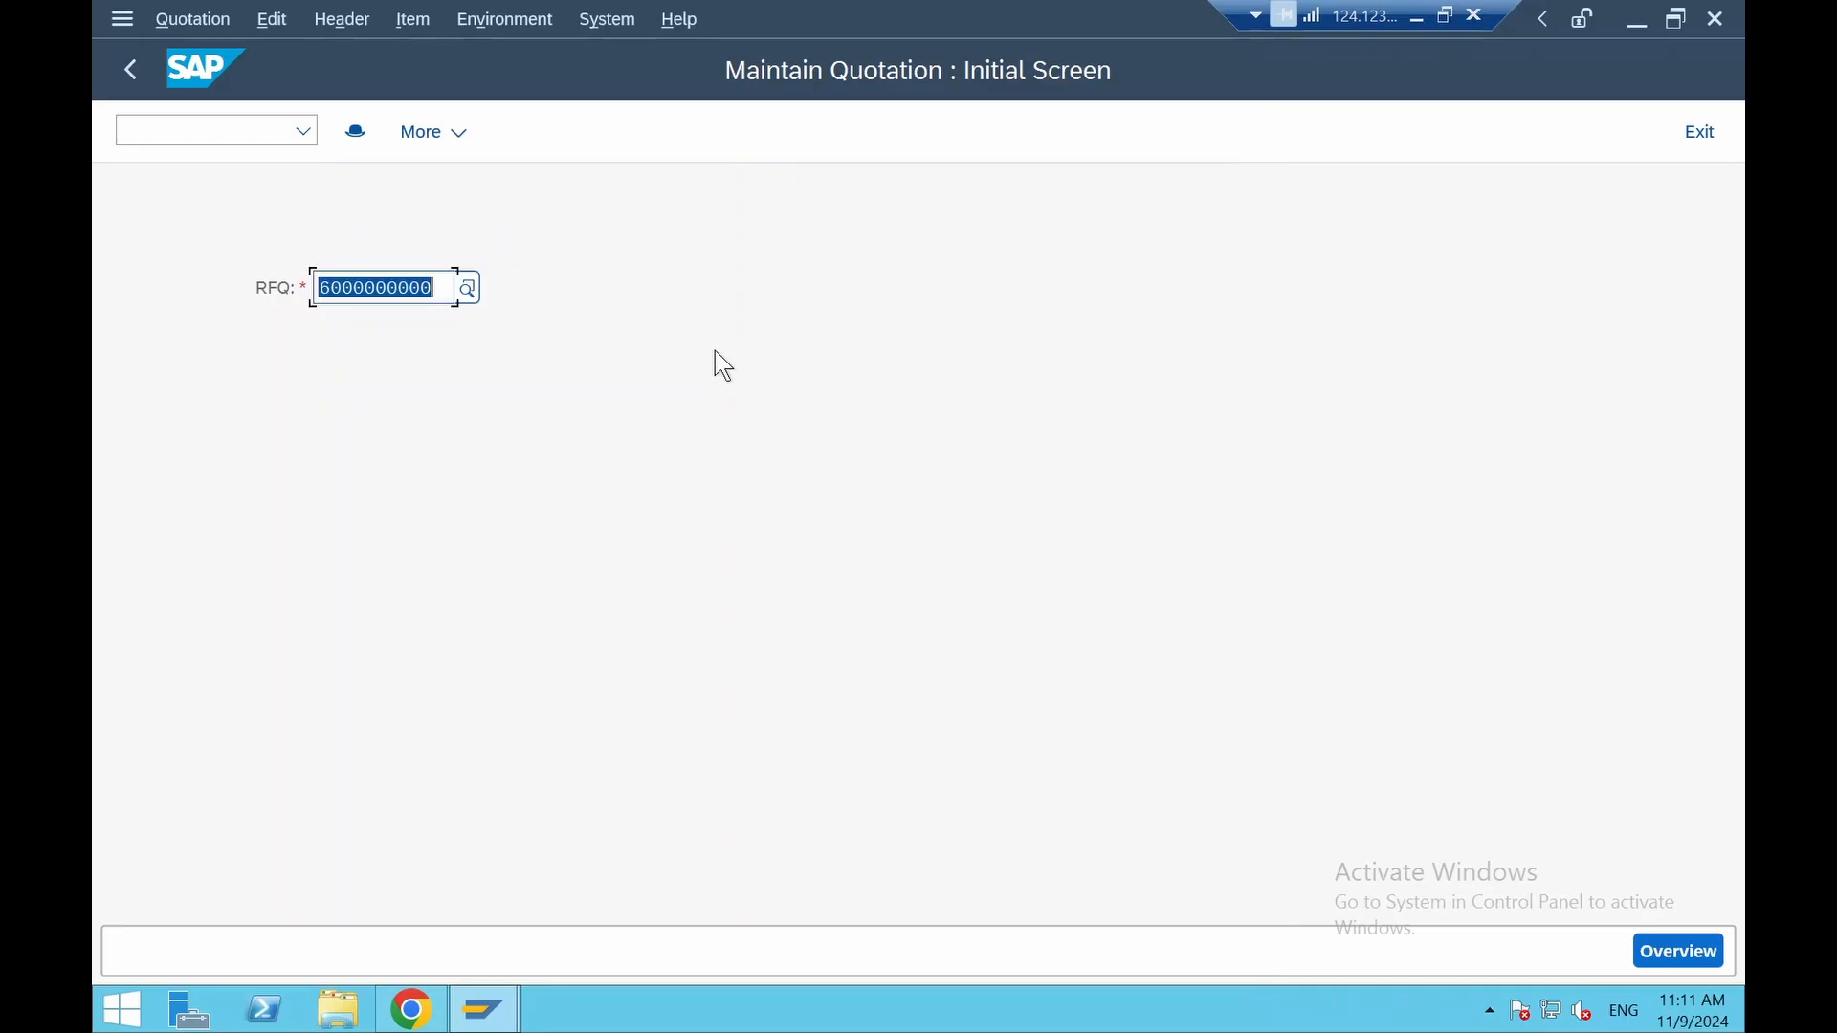
{"action": "key", "text": "Return"}
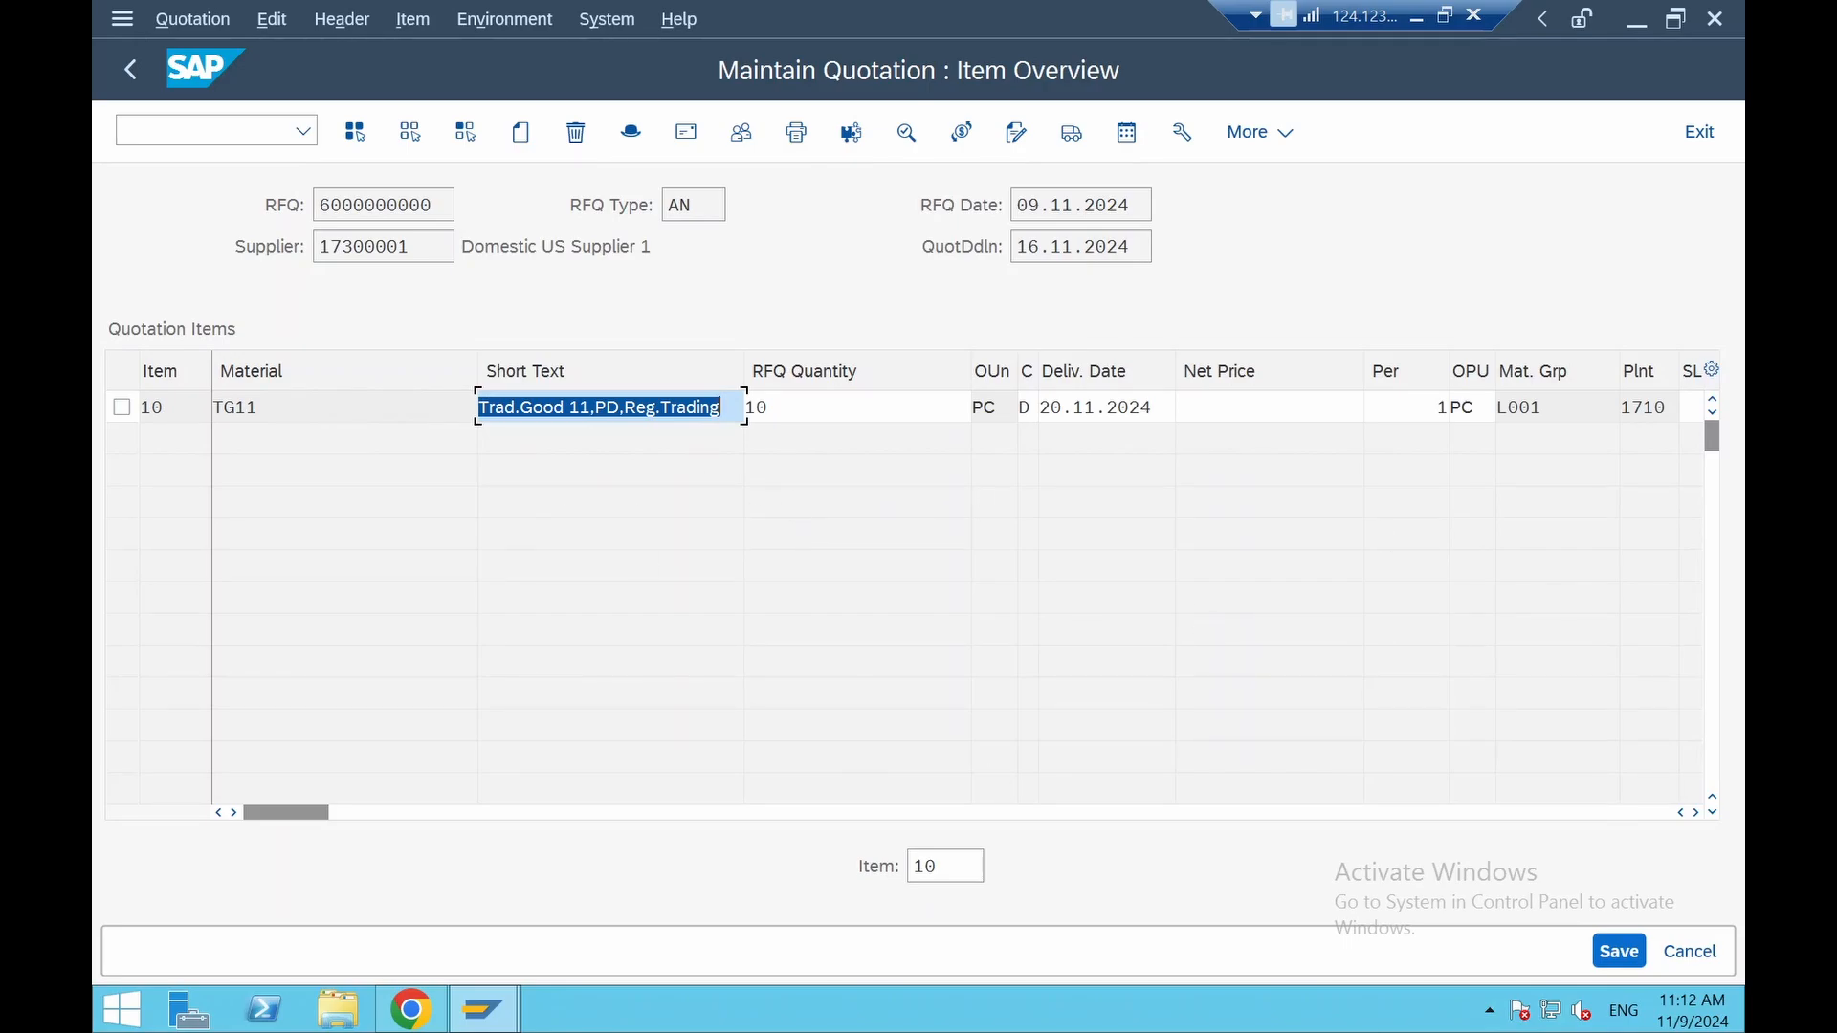
{"action": "left_click", "coordinate": [412, 205]}
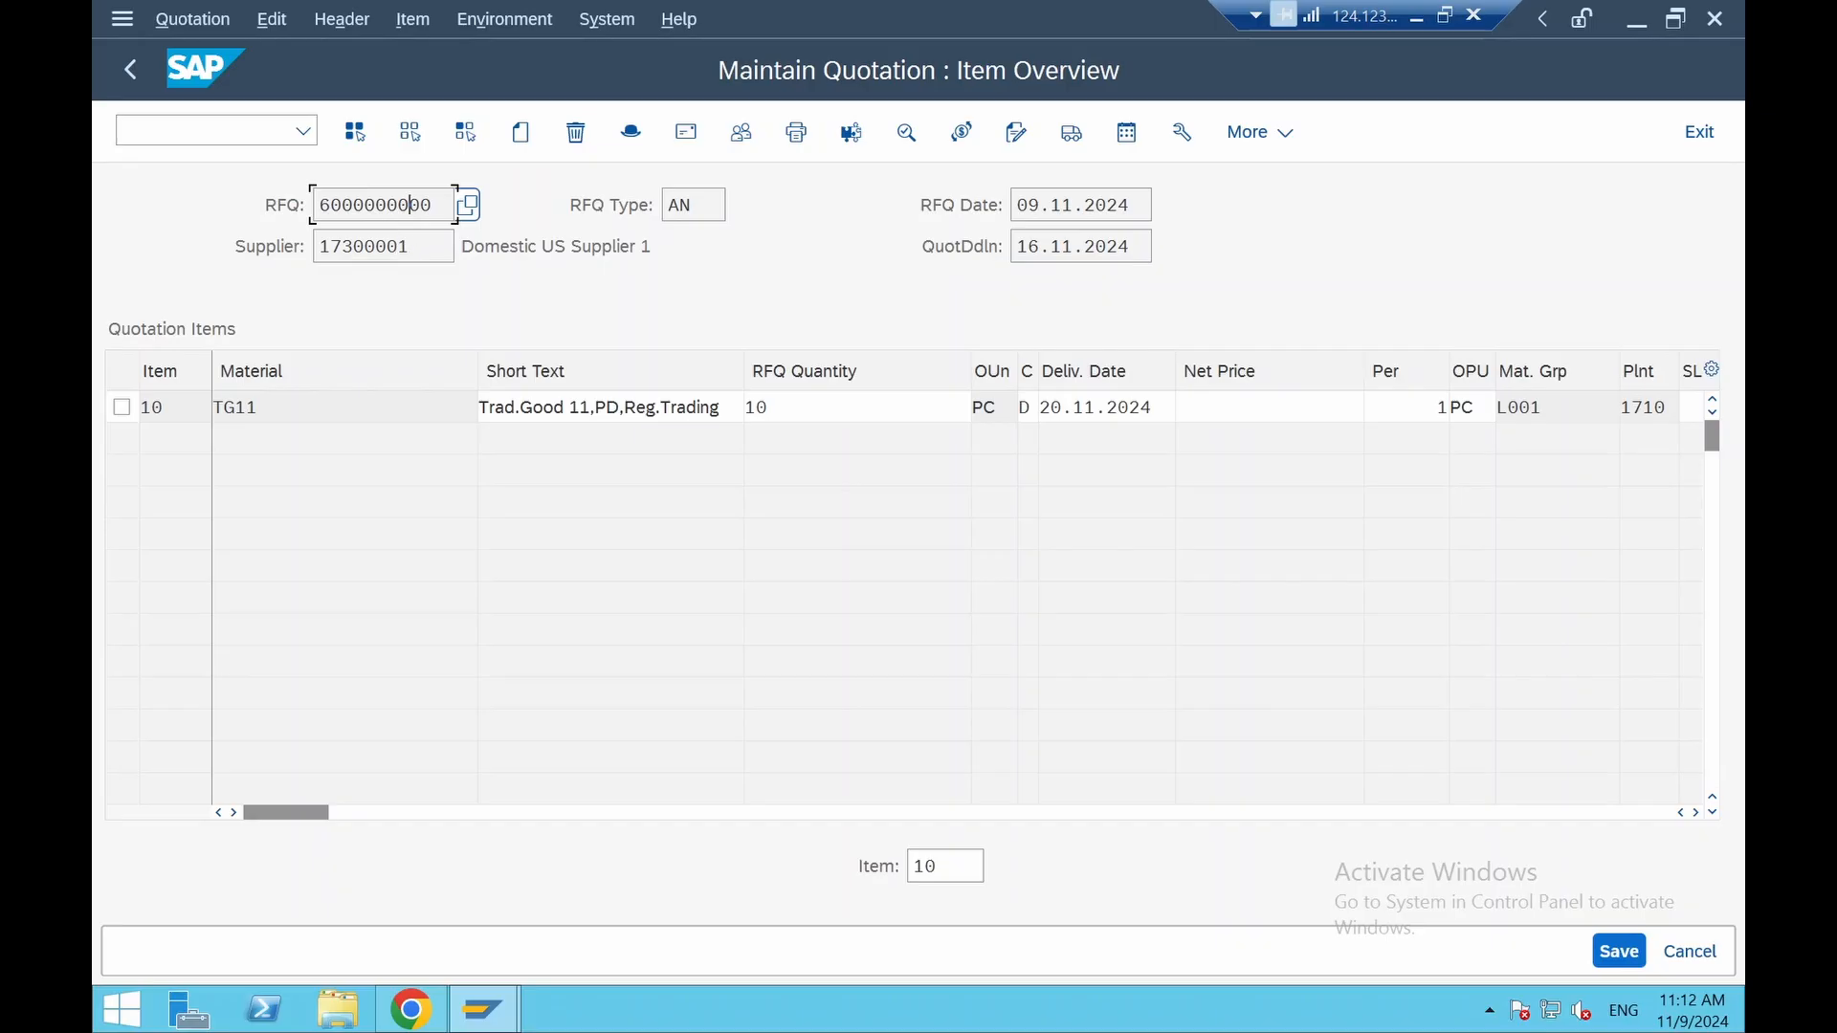
Enter a net price of 14 for item 10, material TG11, in Domestic US Supplier 1's quotation
{"action": "left_click", "coordinate": [409, 246]}
{"action": "left_click", "coordinate": [679, 205]}
{"action": "left_click", "coordinate": [250, 407]}
{"action": "left_click", "coordinate": [1356, 411]}
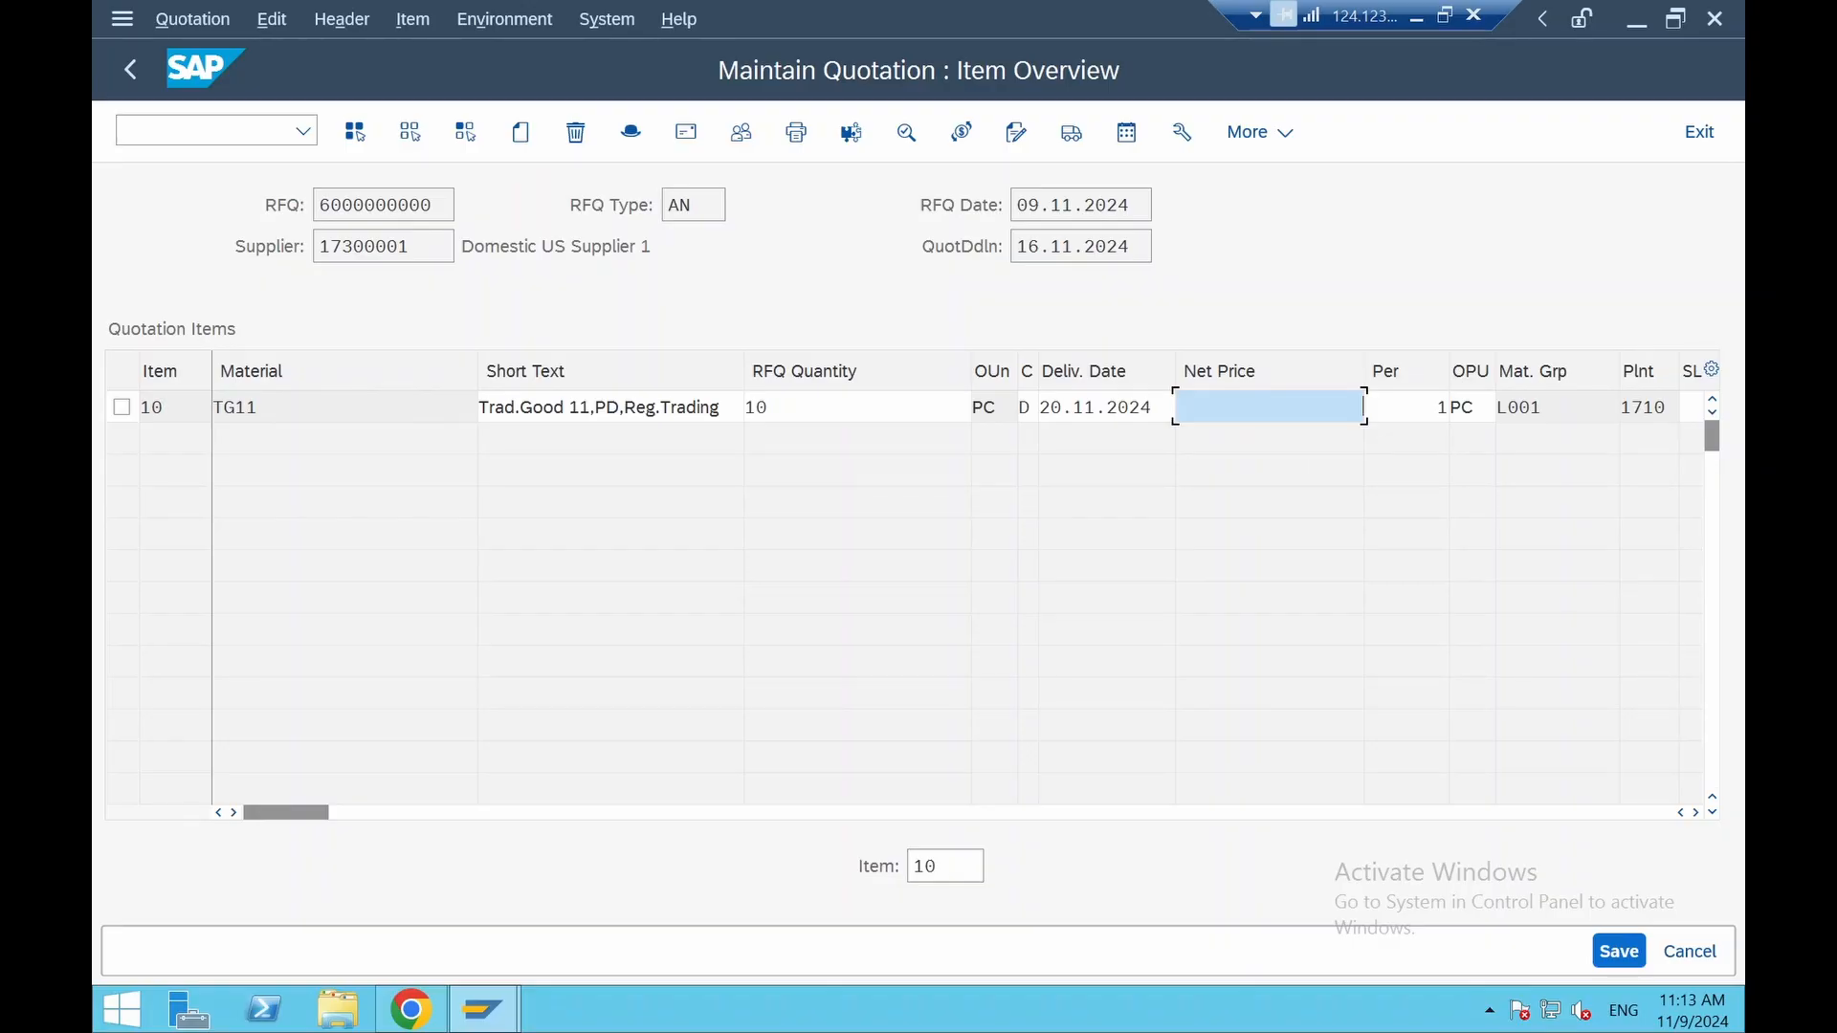
{"action": "type", "text": "14"}
{"action": "key", "text": "Return"}
Open the details of item 10 and set its info record update indicator to A, Update with or without plant
{"action": "double_click", "coordinate": [390, 411]}
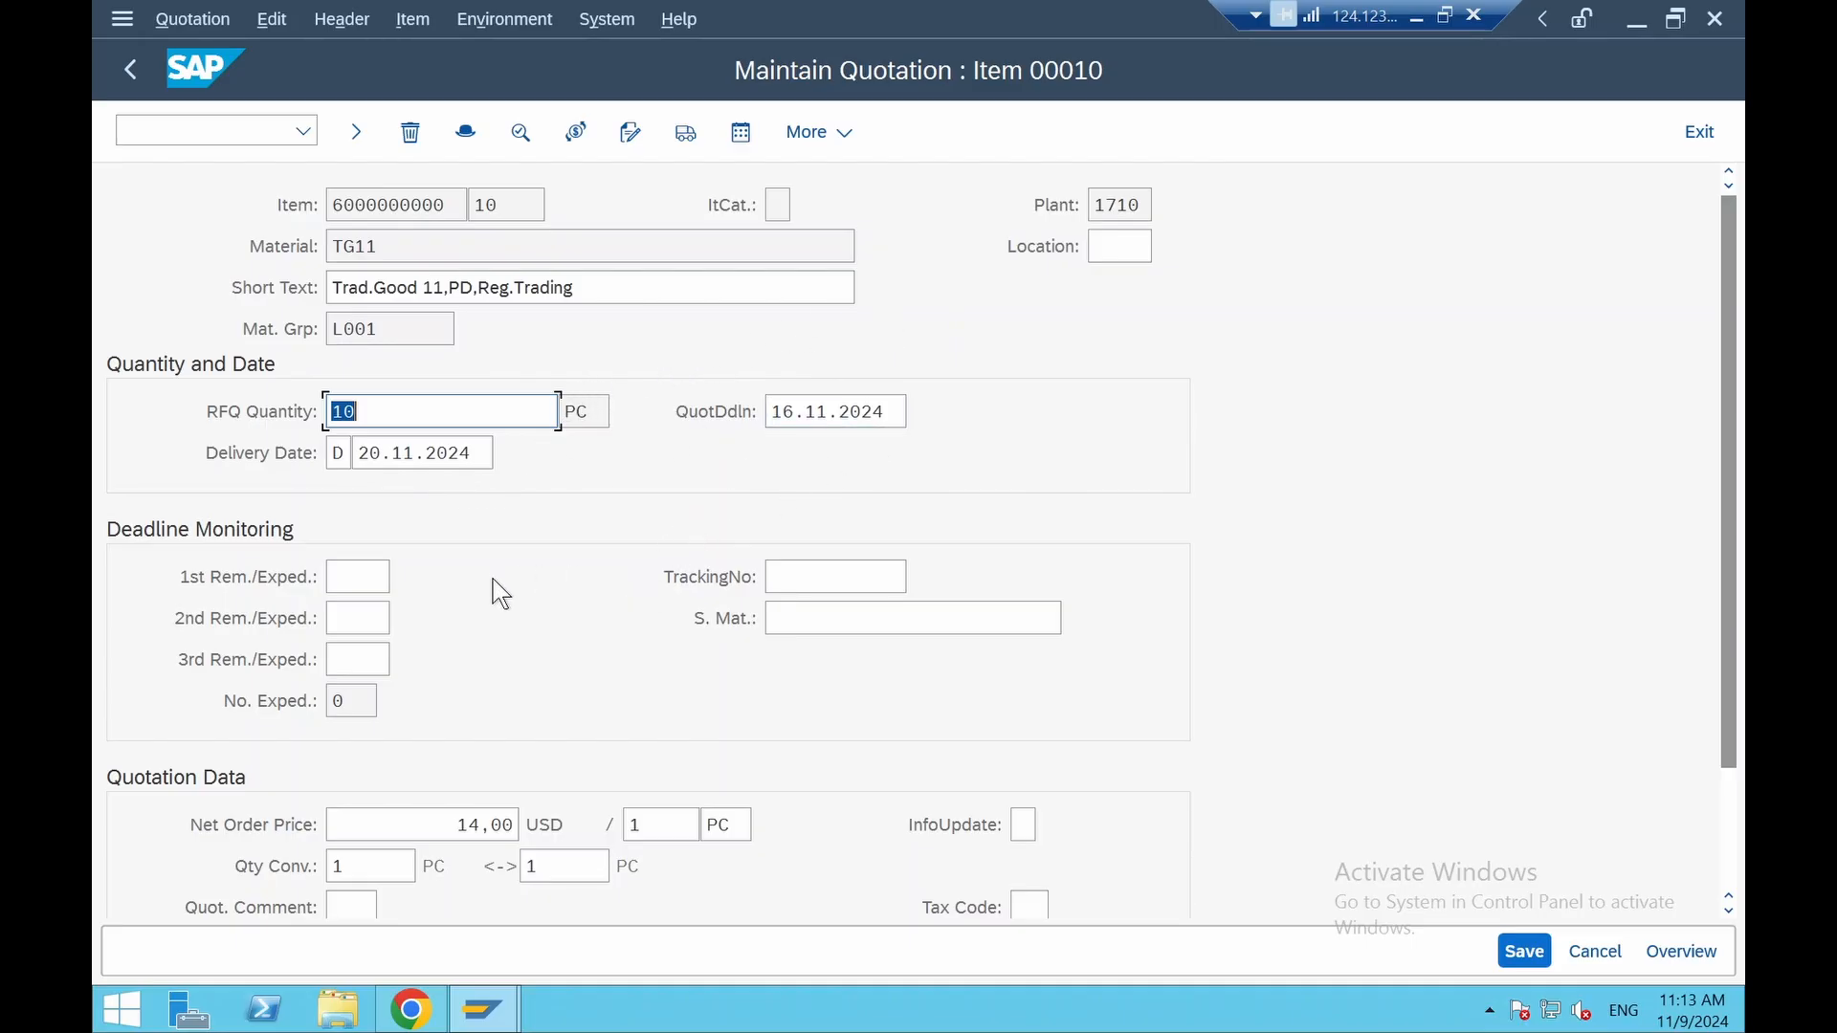
{"action": "scroll", "coordinate": [497, 617], "scroll_direction": "down", "scroll_amount": 2}
{"action": "scroll", "coordinate": [459, 670], "scroll_direction": "down", "scroll_amount": 2}
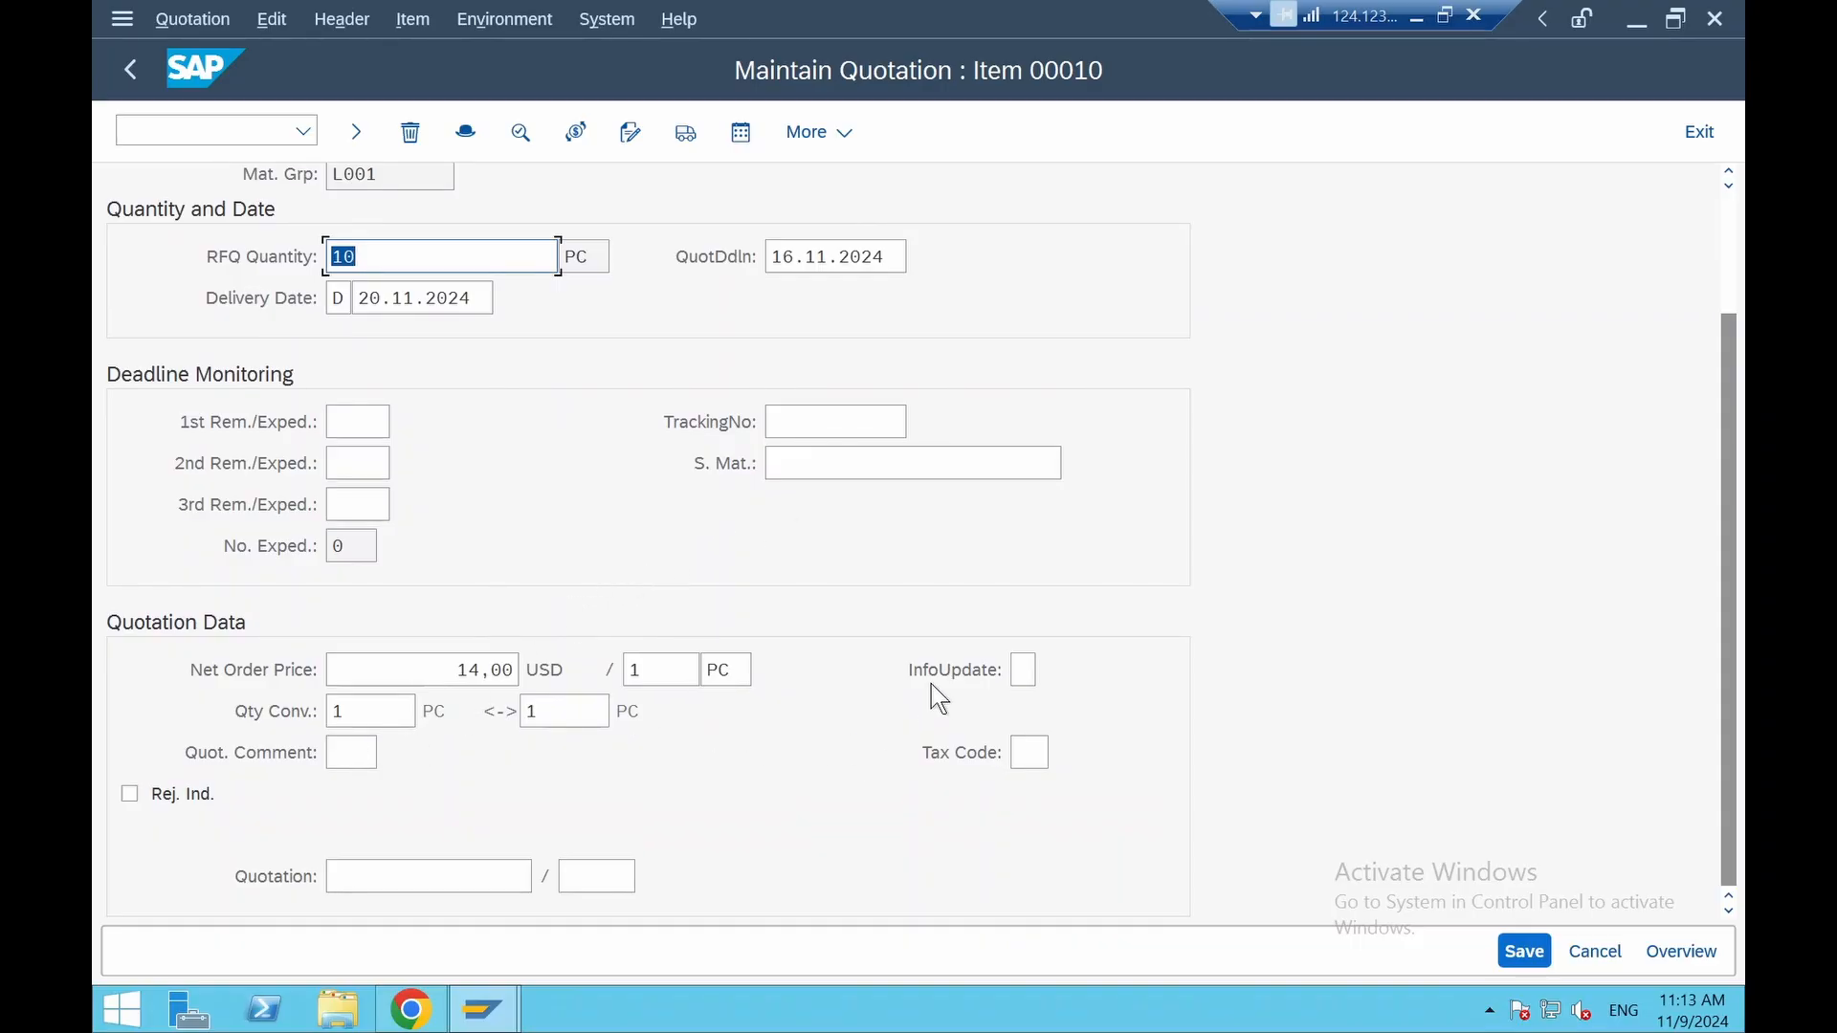
{"action": "left_click", "coordinate": [1022, 670]}
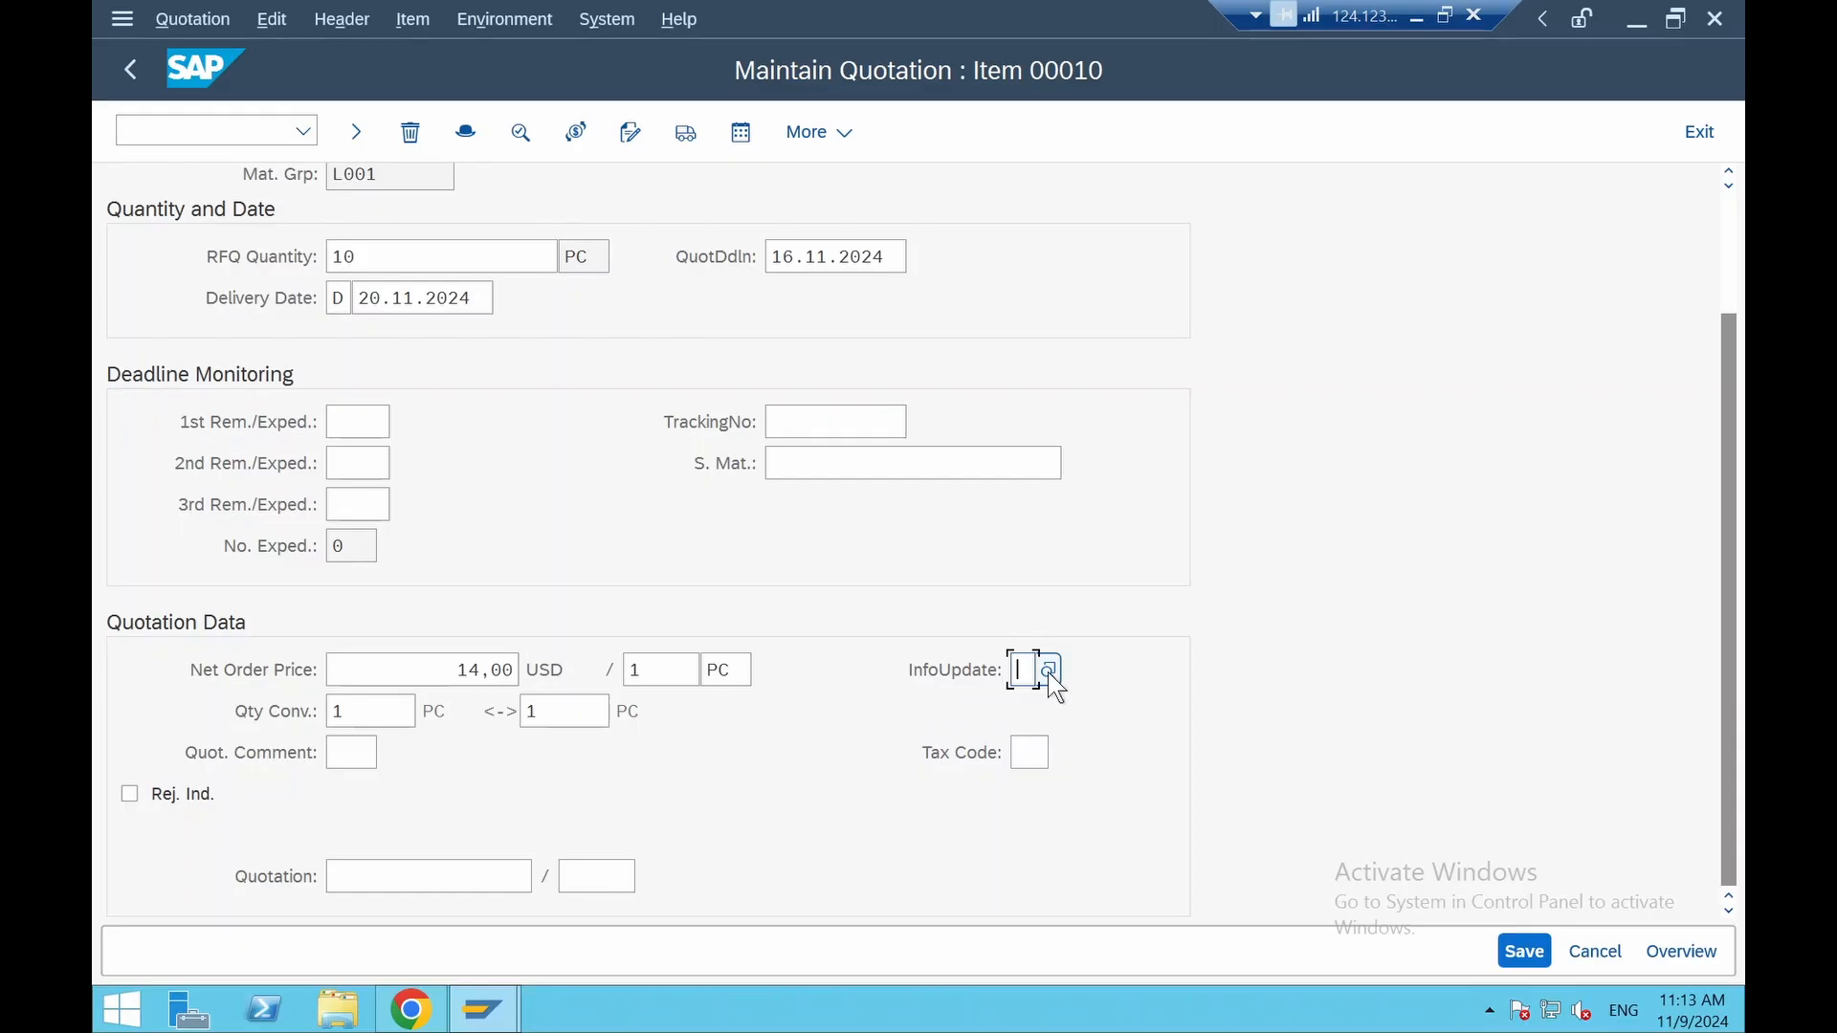
{"action": "key", "text": "F4"}
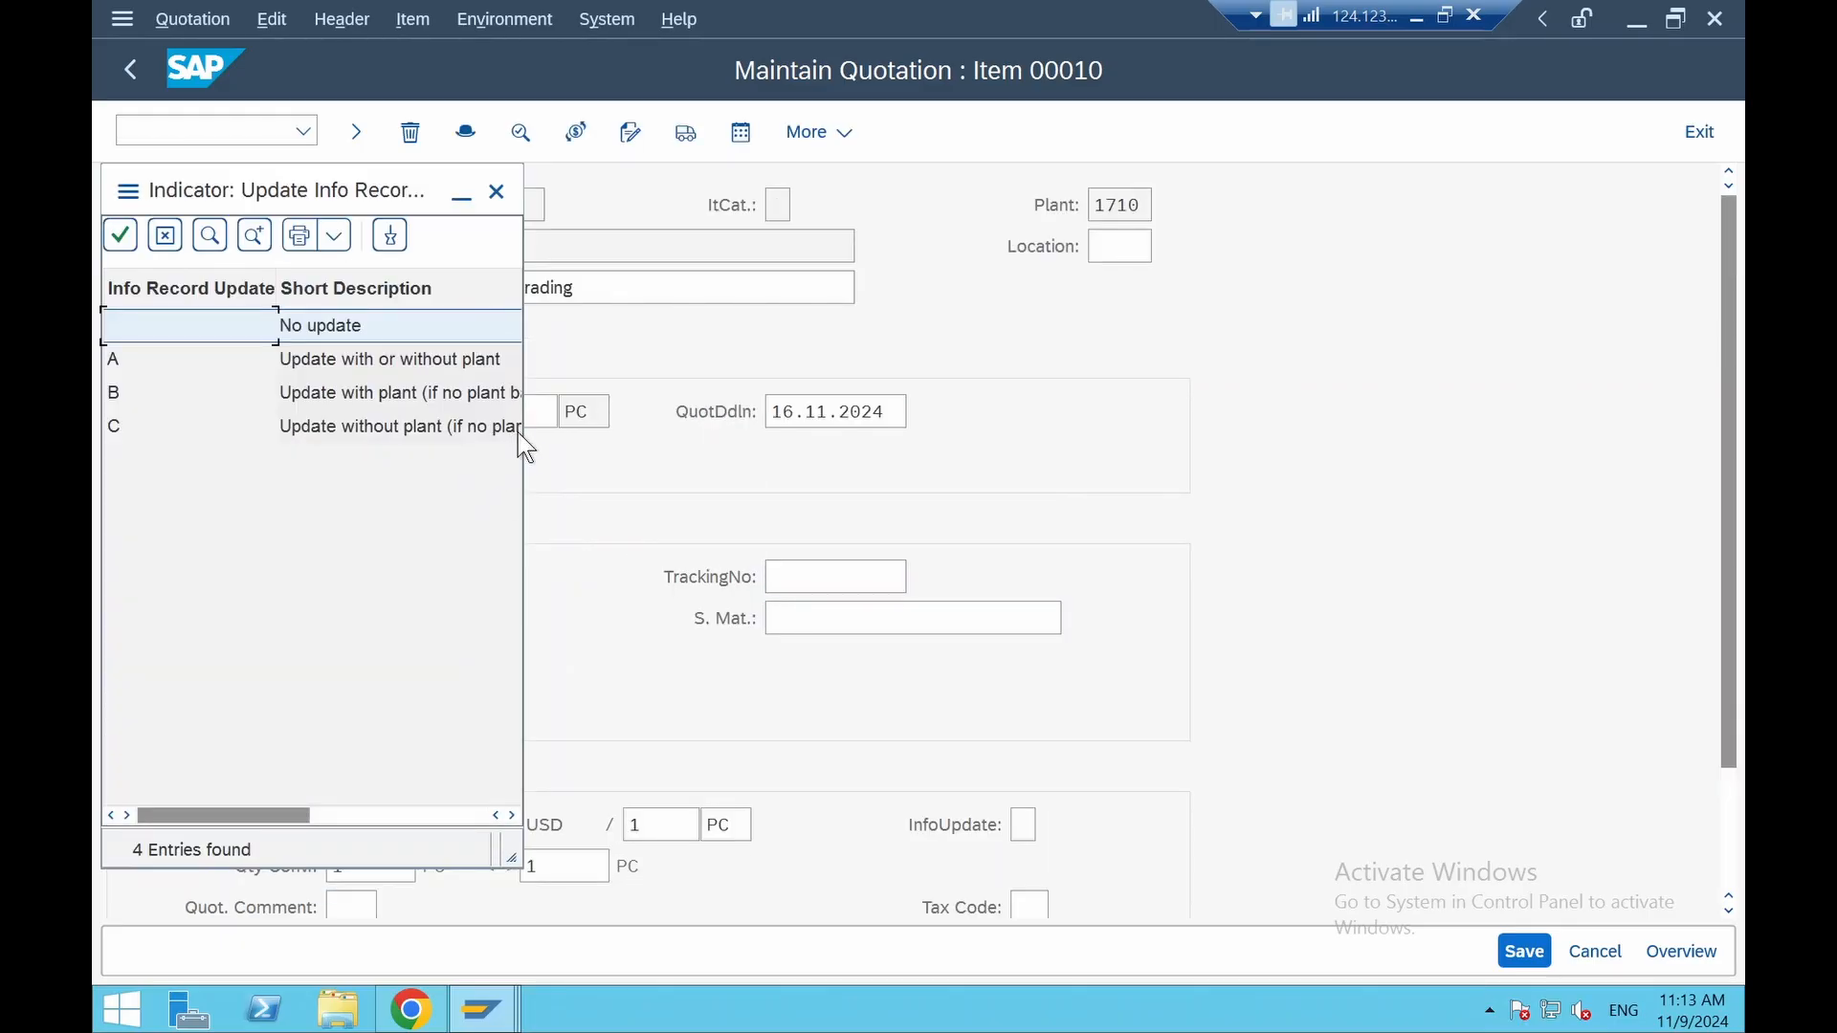
{"action": "left_click_drag", "start_coordinate": [526, 435], "coordinate": [722, 435]}
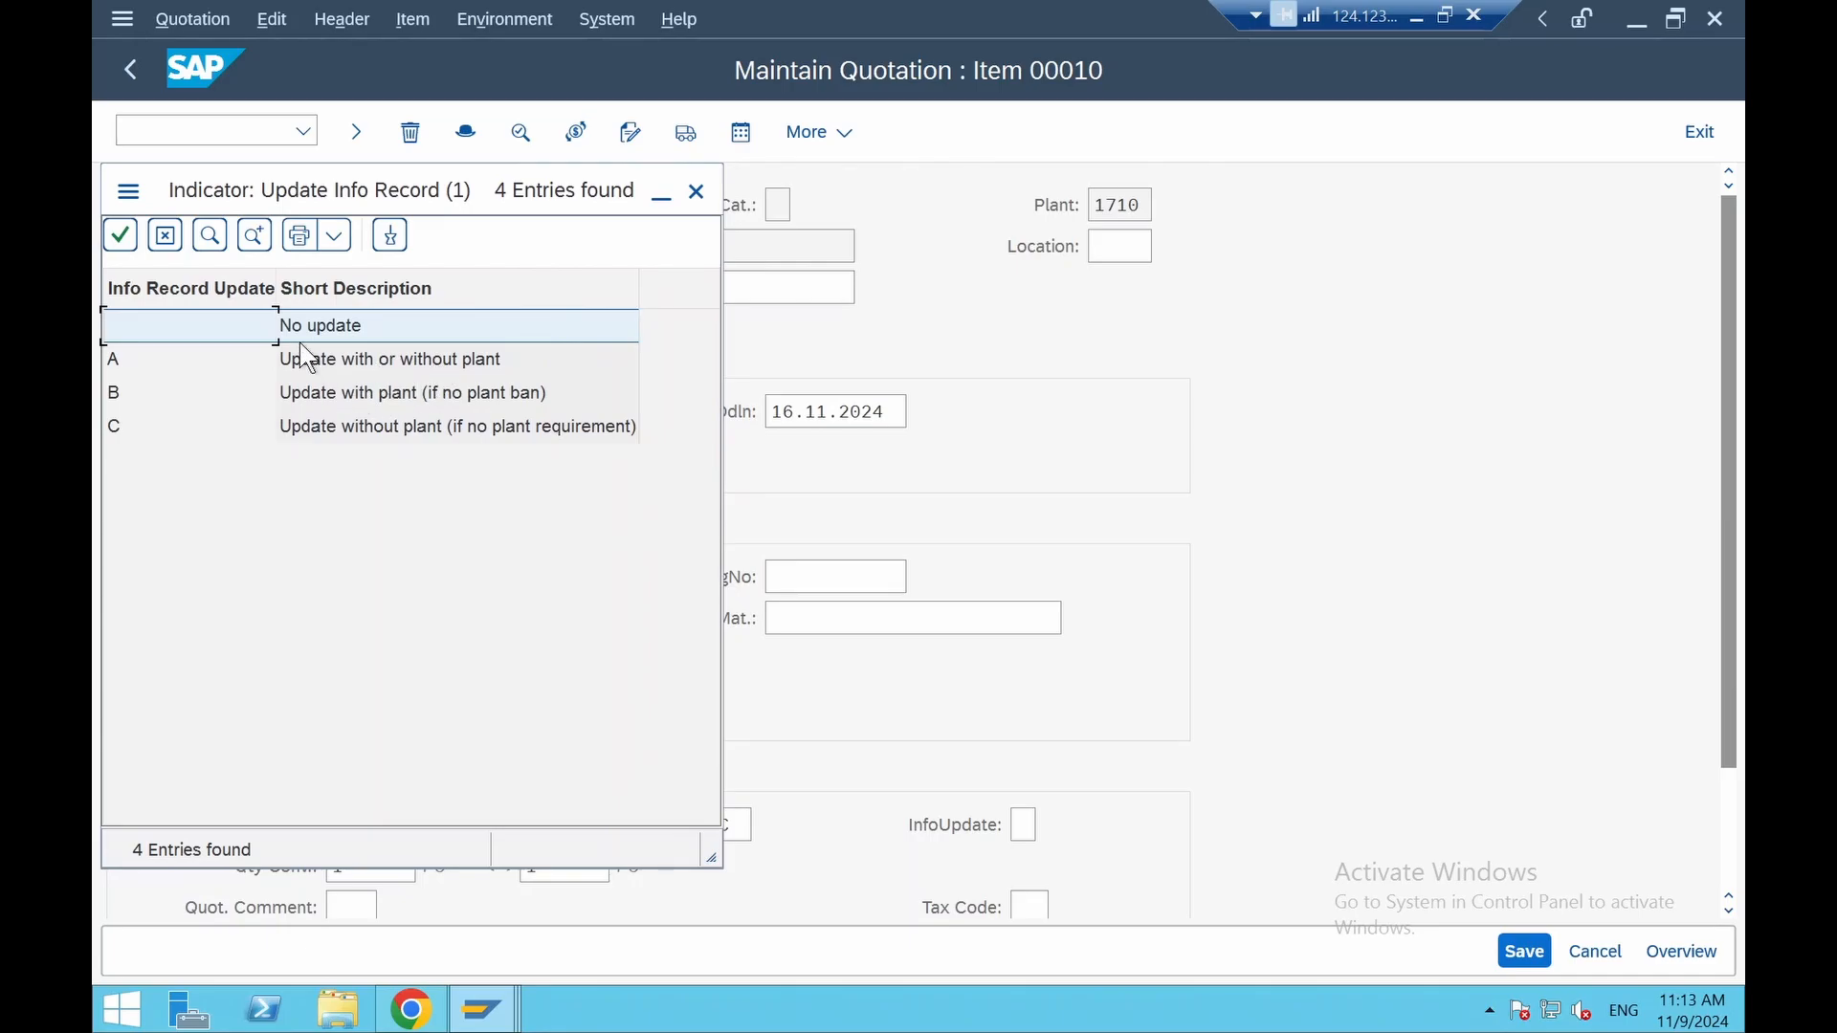
{"action": "double_click", "coordinate": [368, 362]}
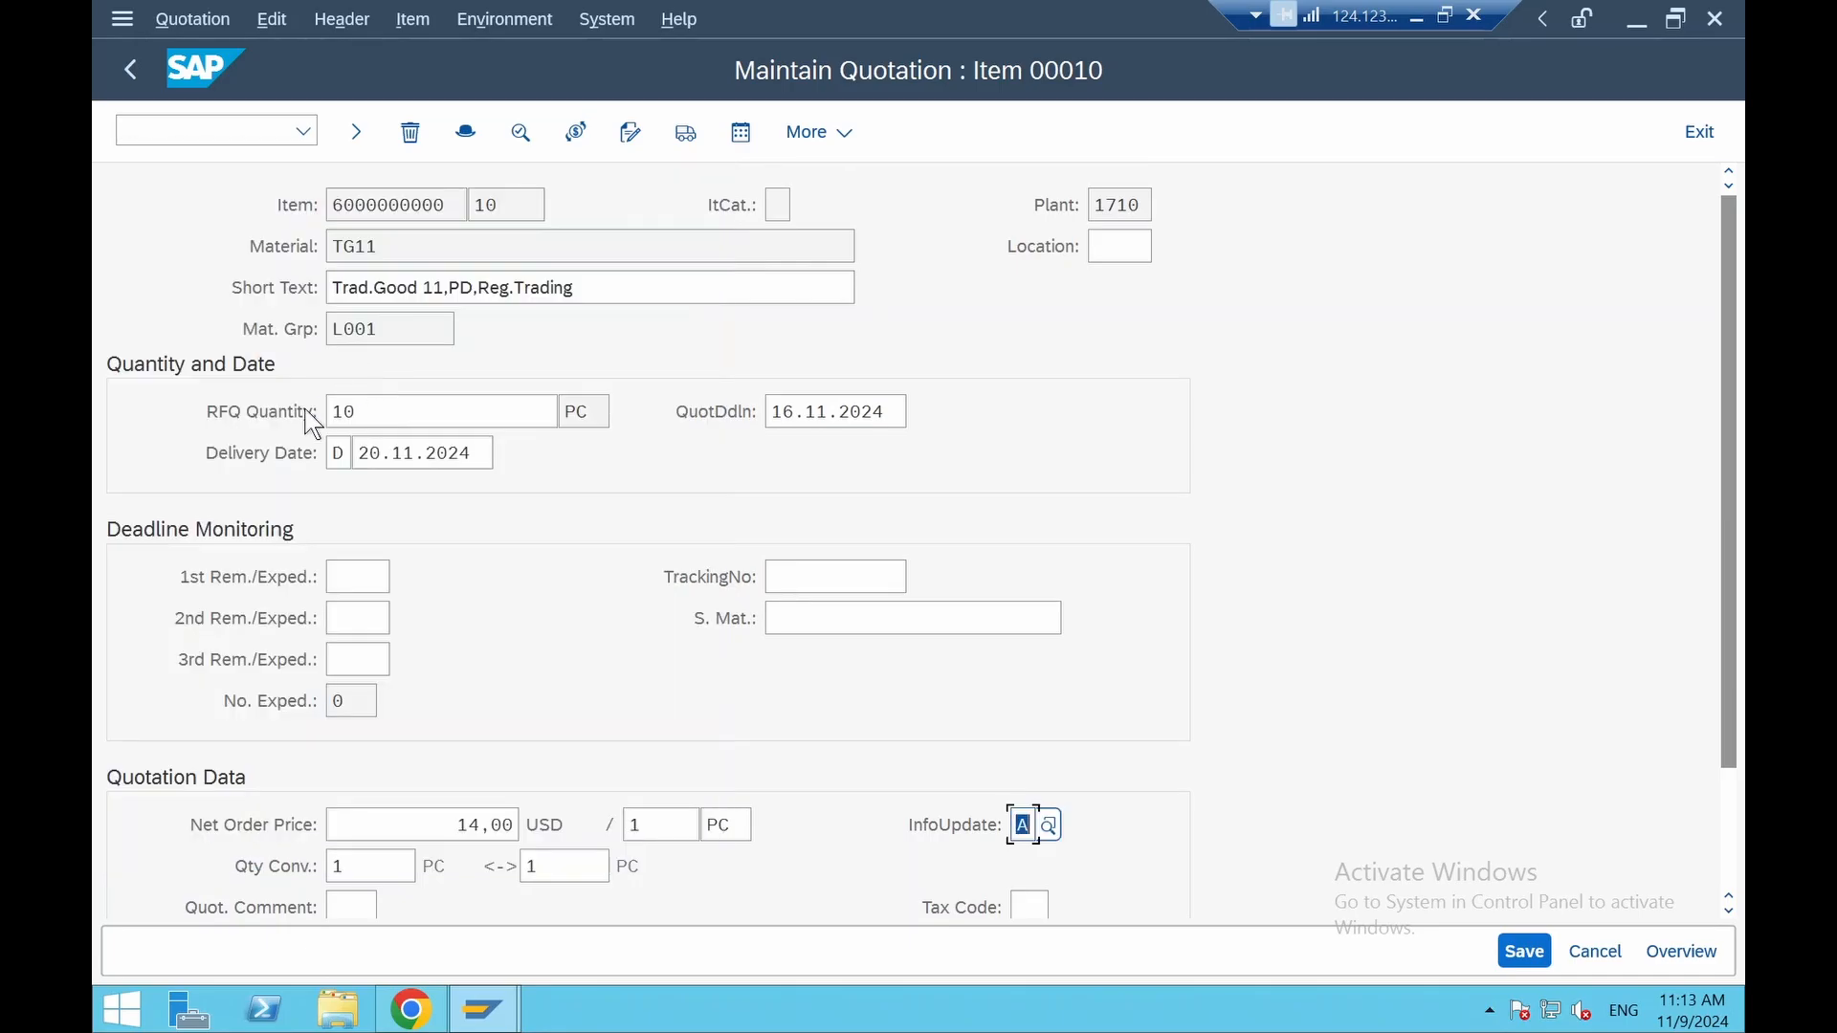
Open the item's price conditions and examine the condition types available for a supplement without choosing one
{"action": "scroll", "coordinate": [501, 731], "scroll_direction": "down", "scroll_amount": 3}
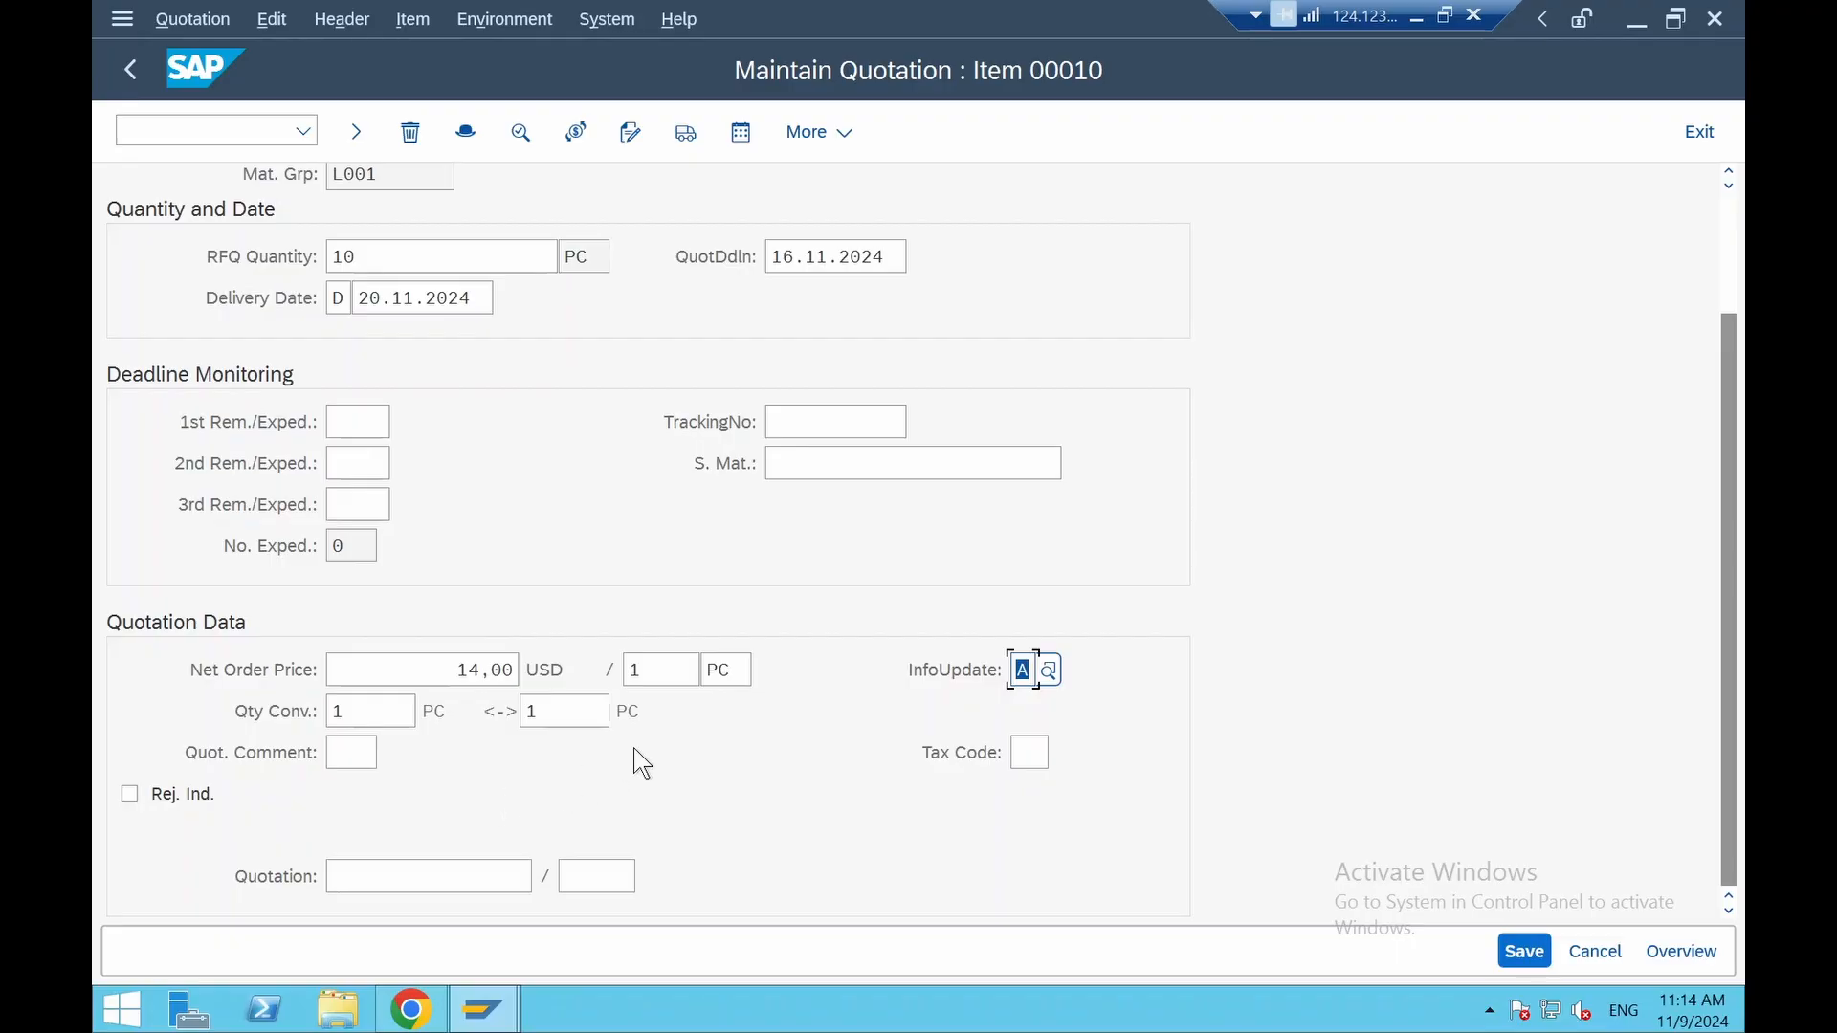
{"action": "scroll", "coordinate": [626, 751], "scroll_direction": "up", "scroll_amount": 3}
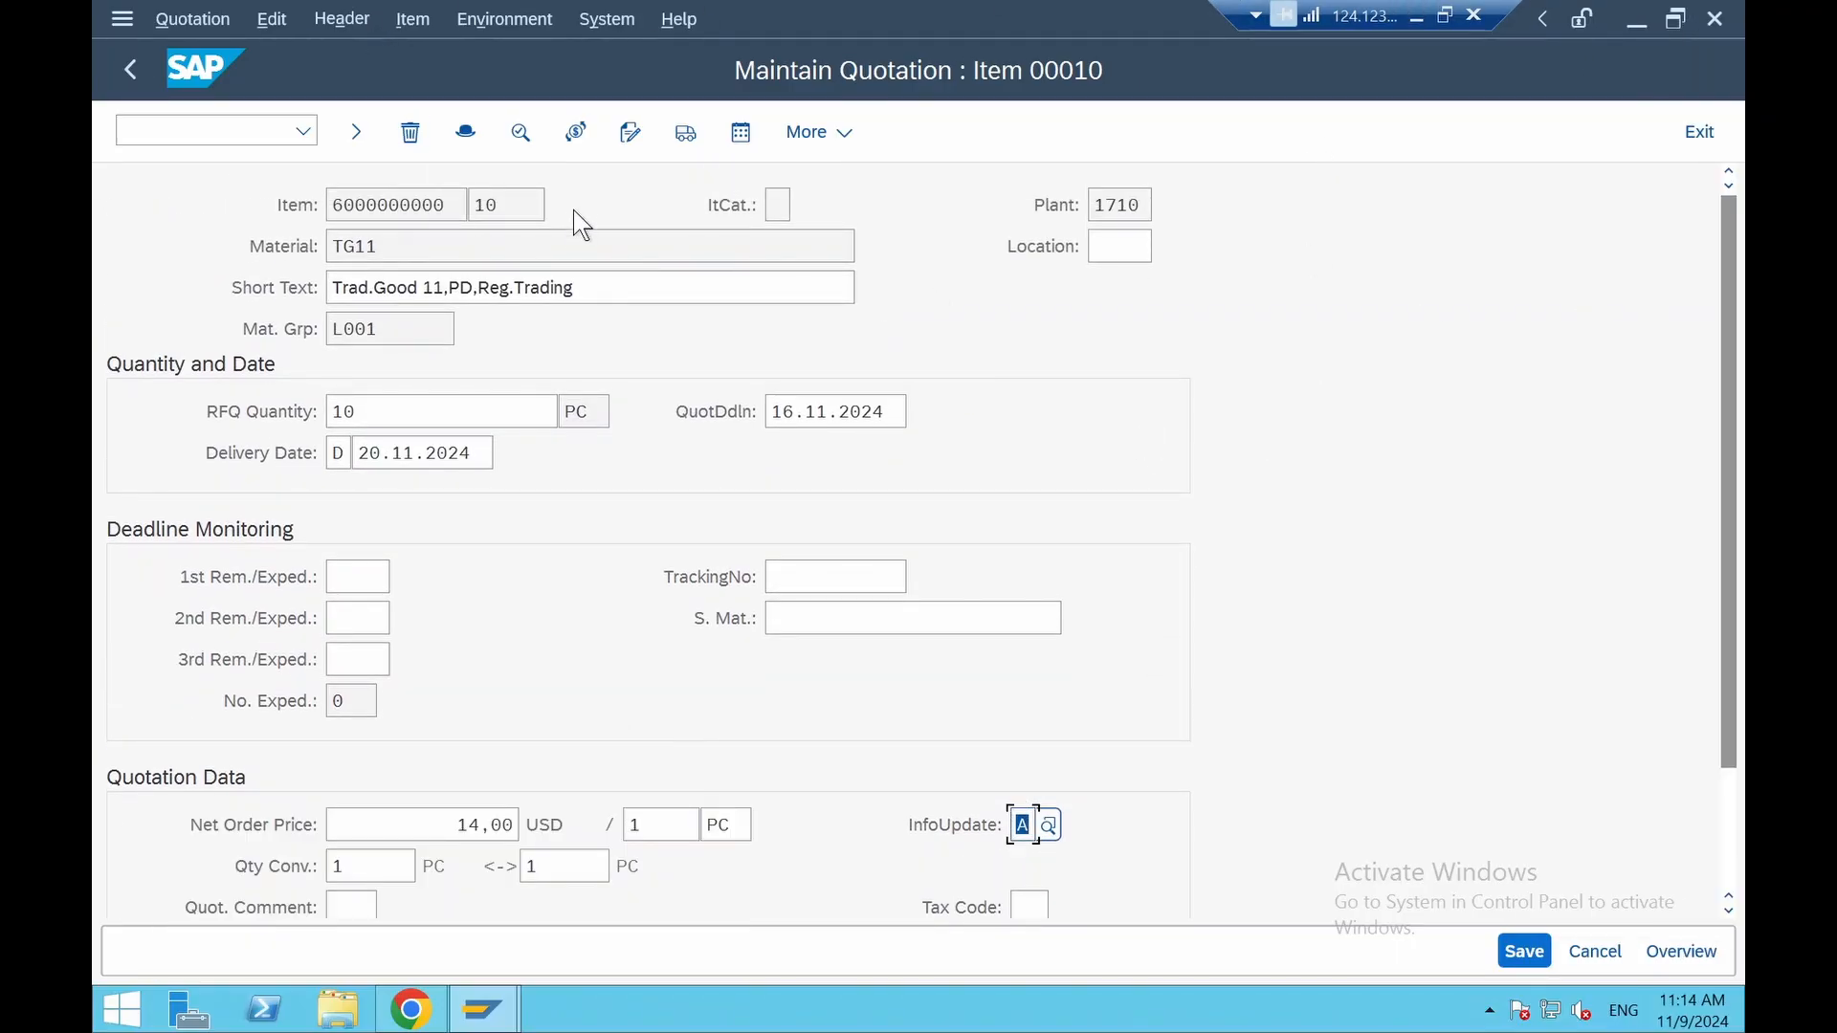
{"action": "left_click", "coordinate": [578, 136]}
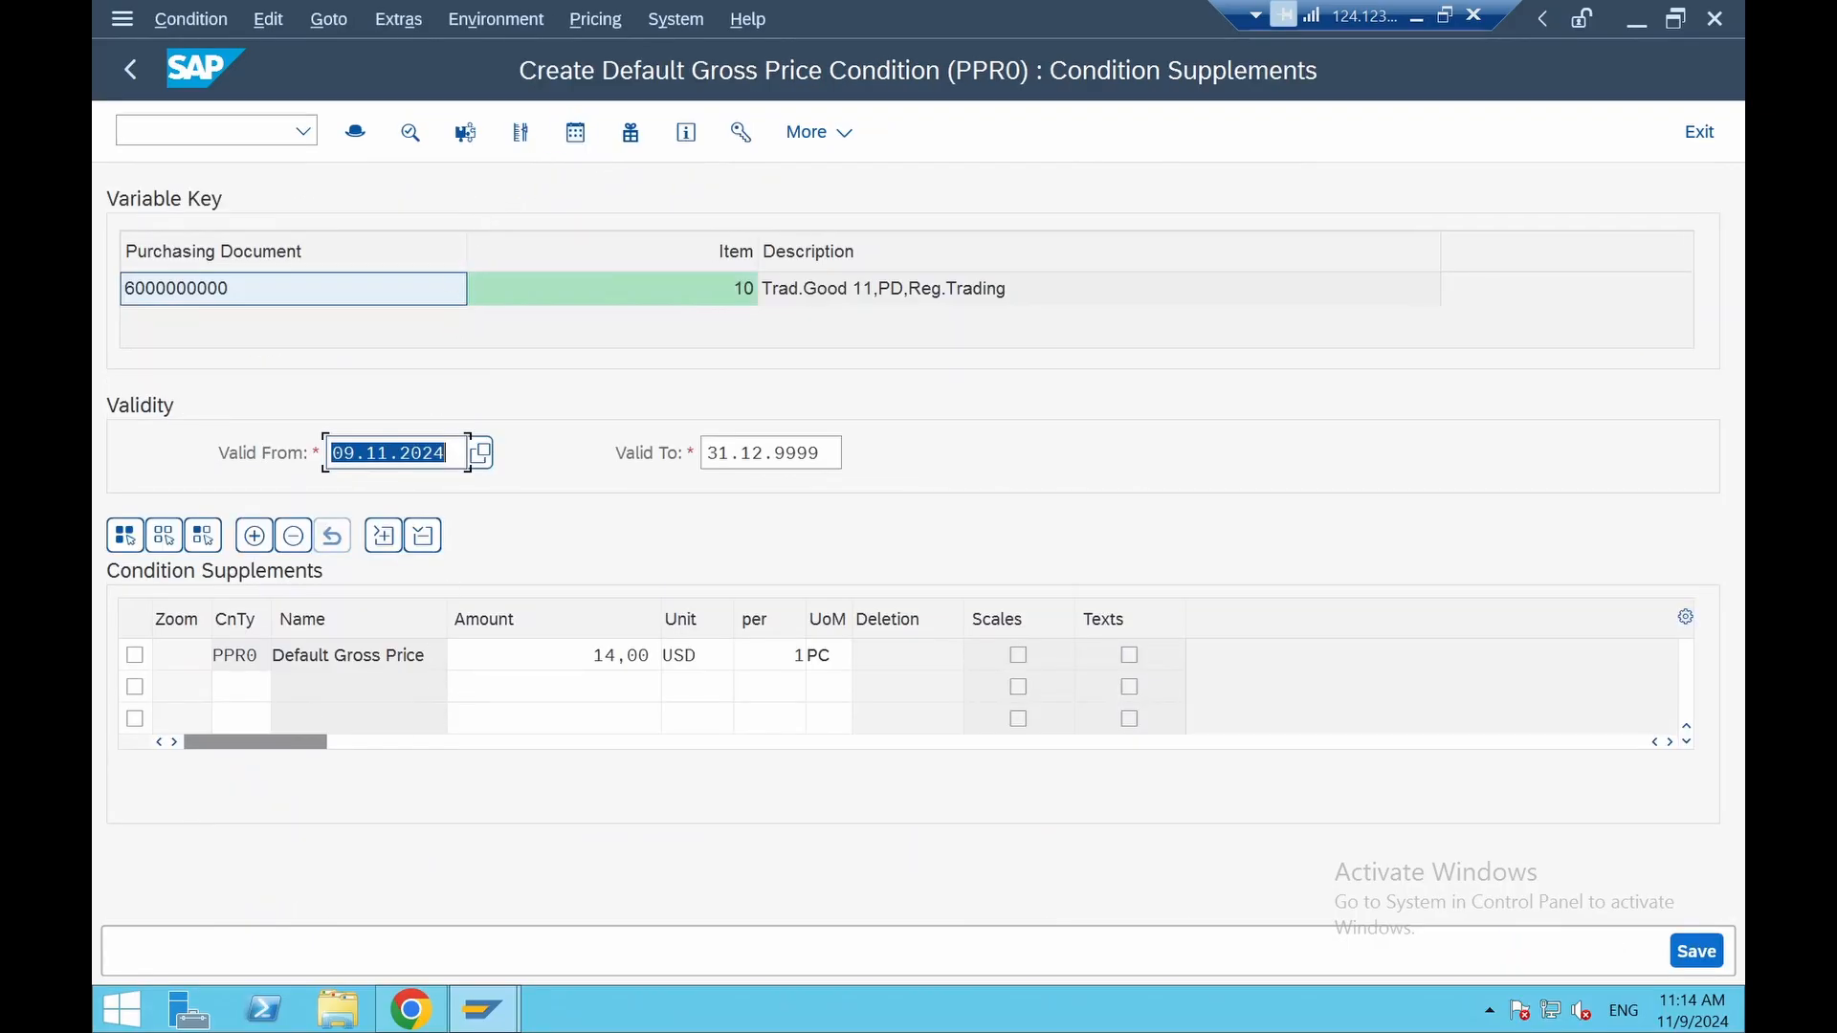
{"action": "left_click", "coordinate": [247, 687]}
{"action": "left_click", "coordinate": [285, 690]}
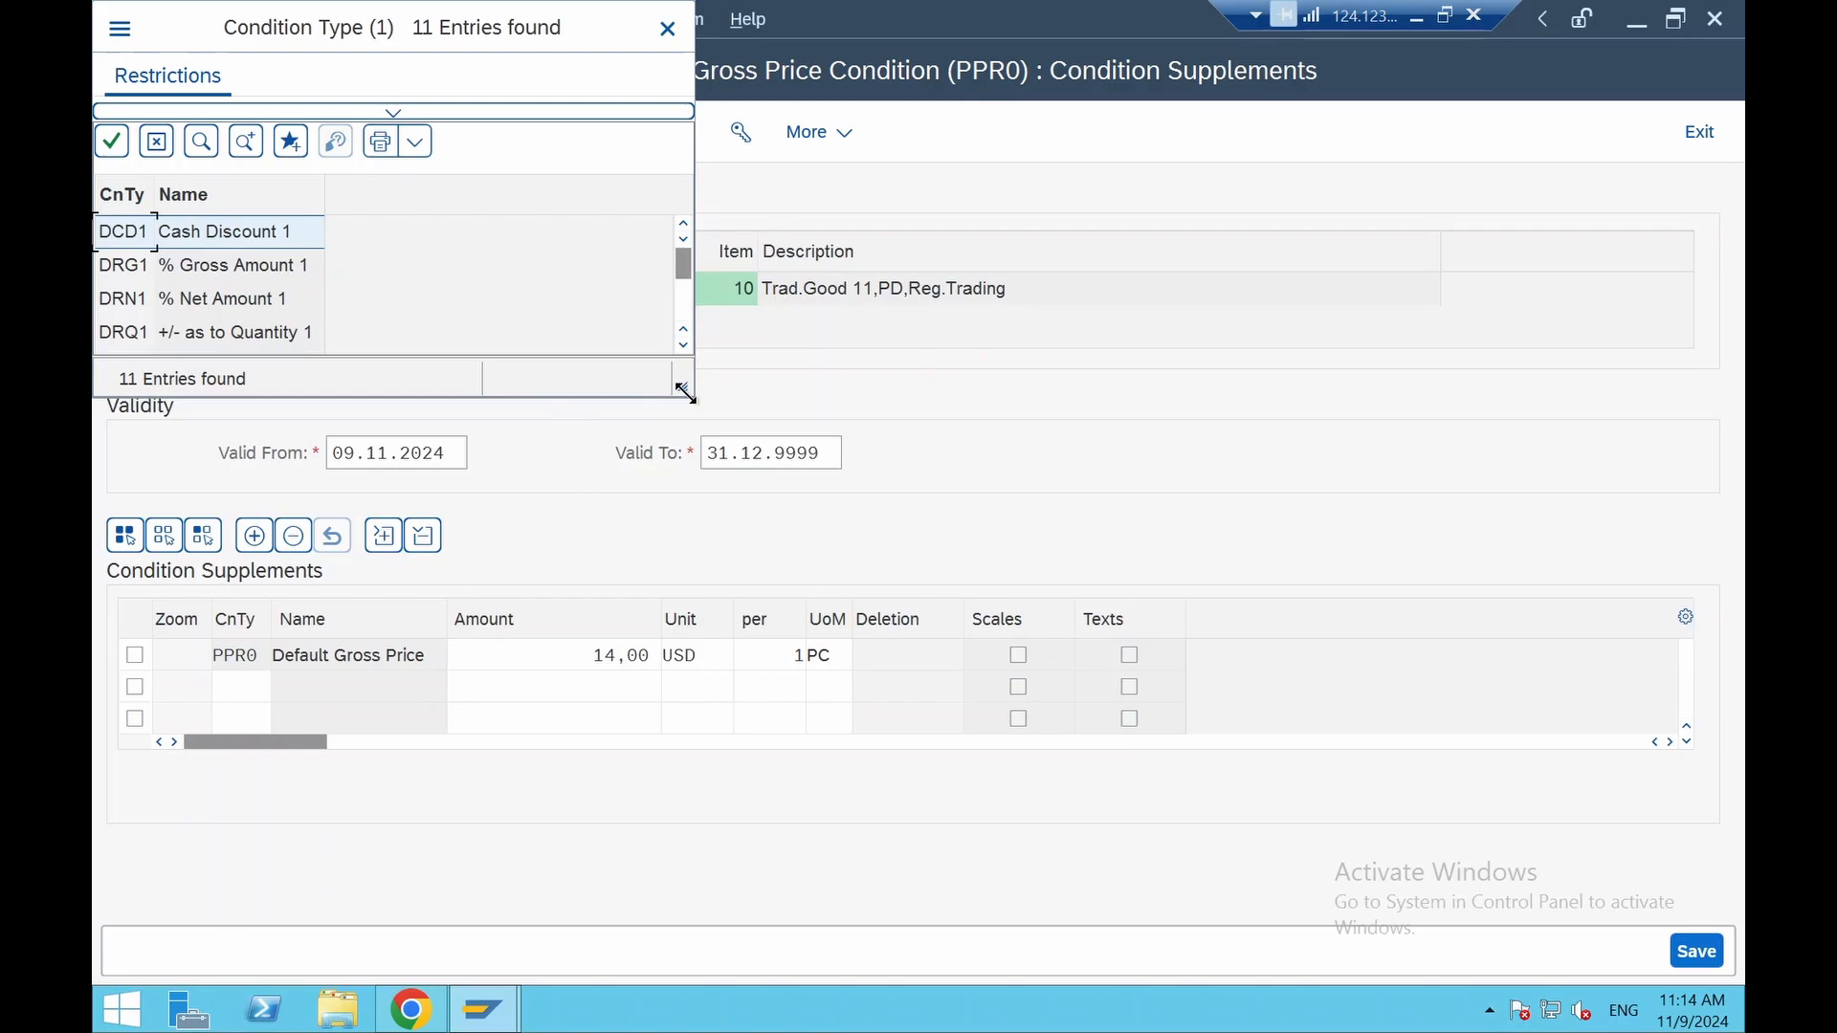
{"action": "left_click_drag", "start_coordinate": [683, 387], "coordinate": [830, 687]}
{"action": "left_click", "coordinate": [244, 268]}
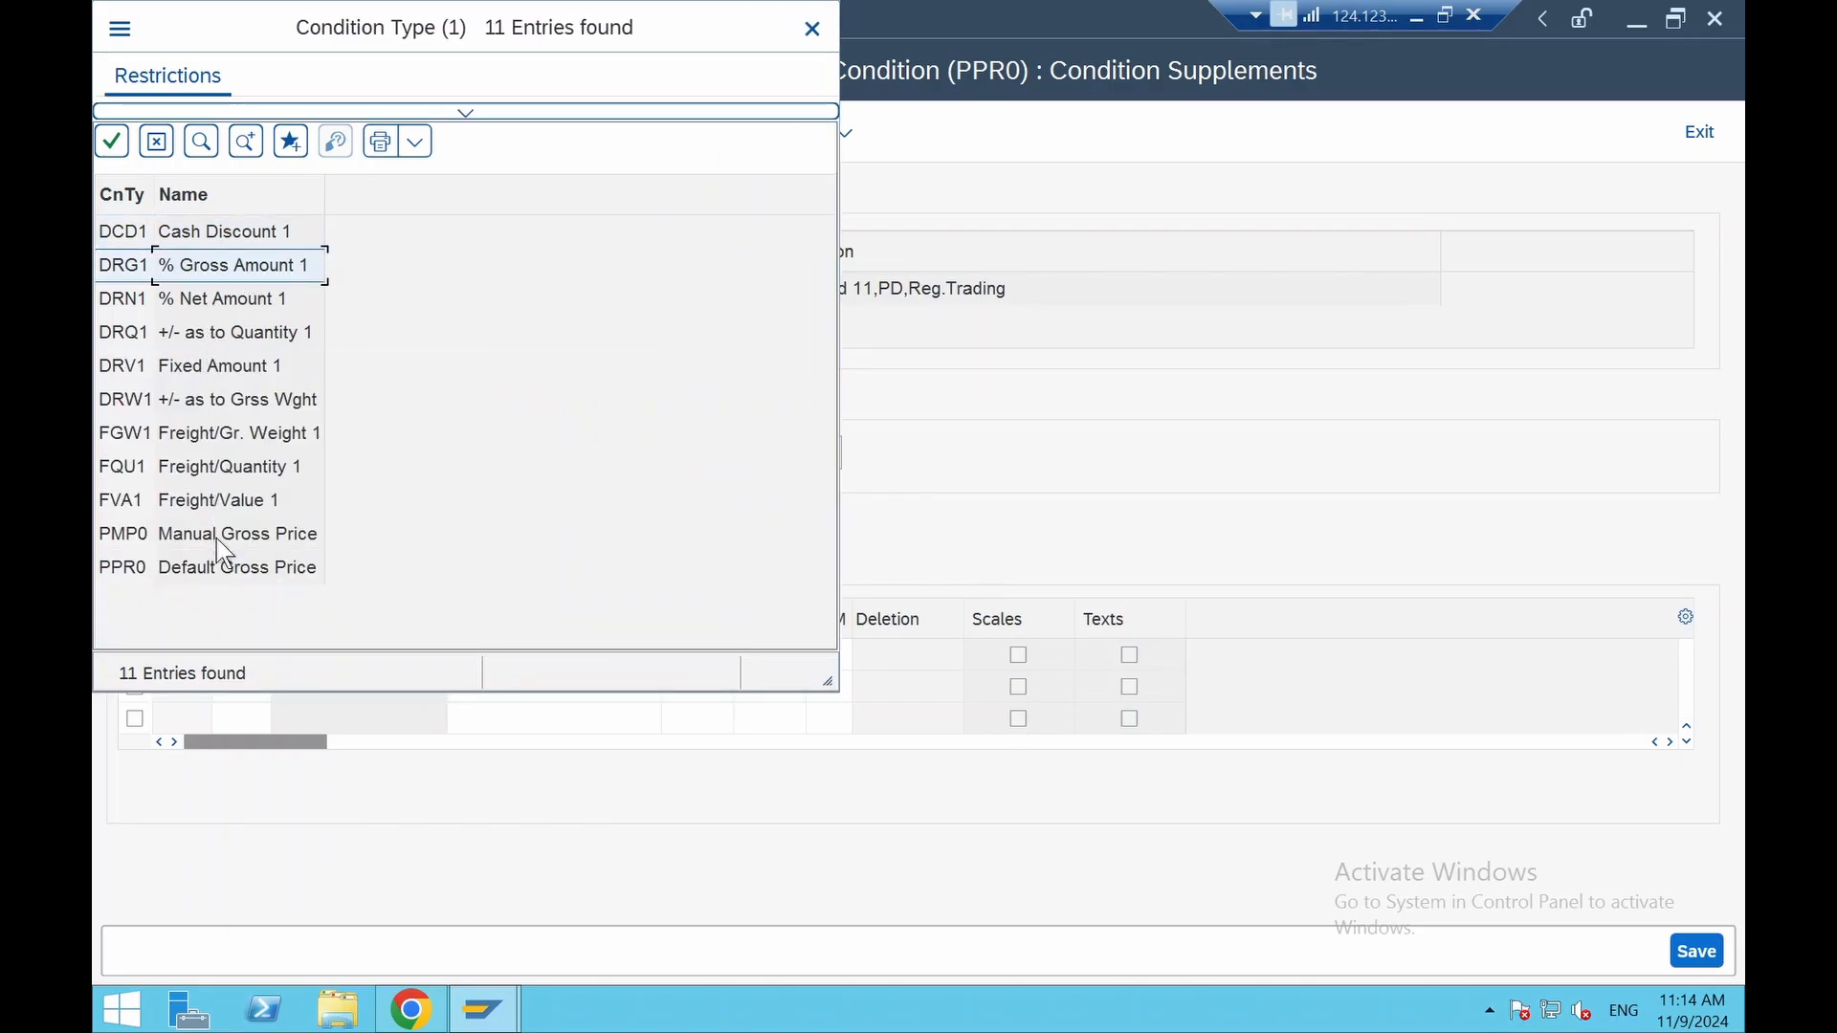
{"action": "left_click", "coordinate": [814, 33]}
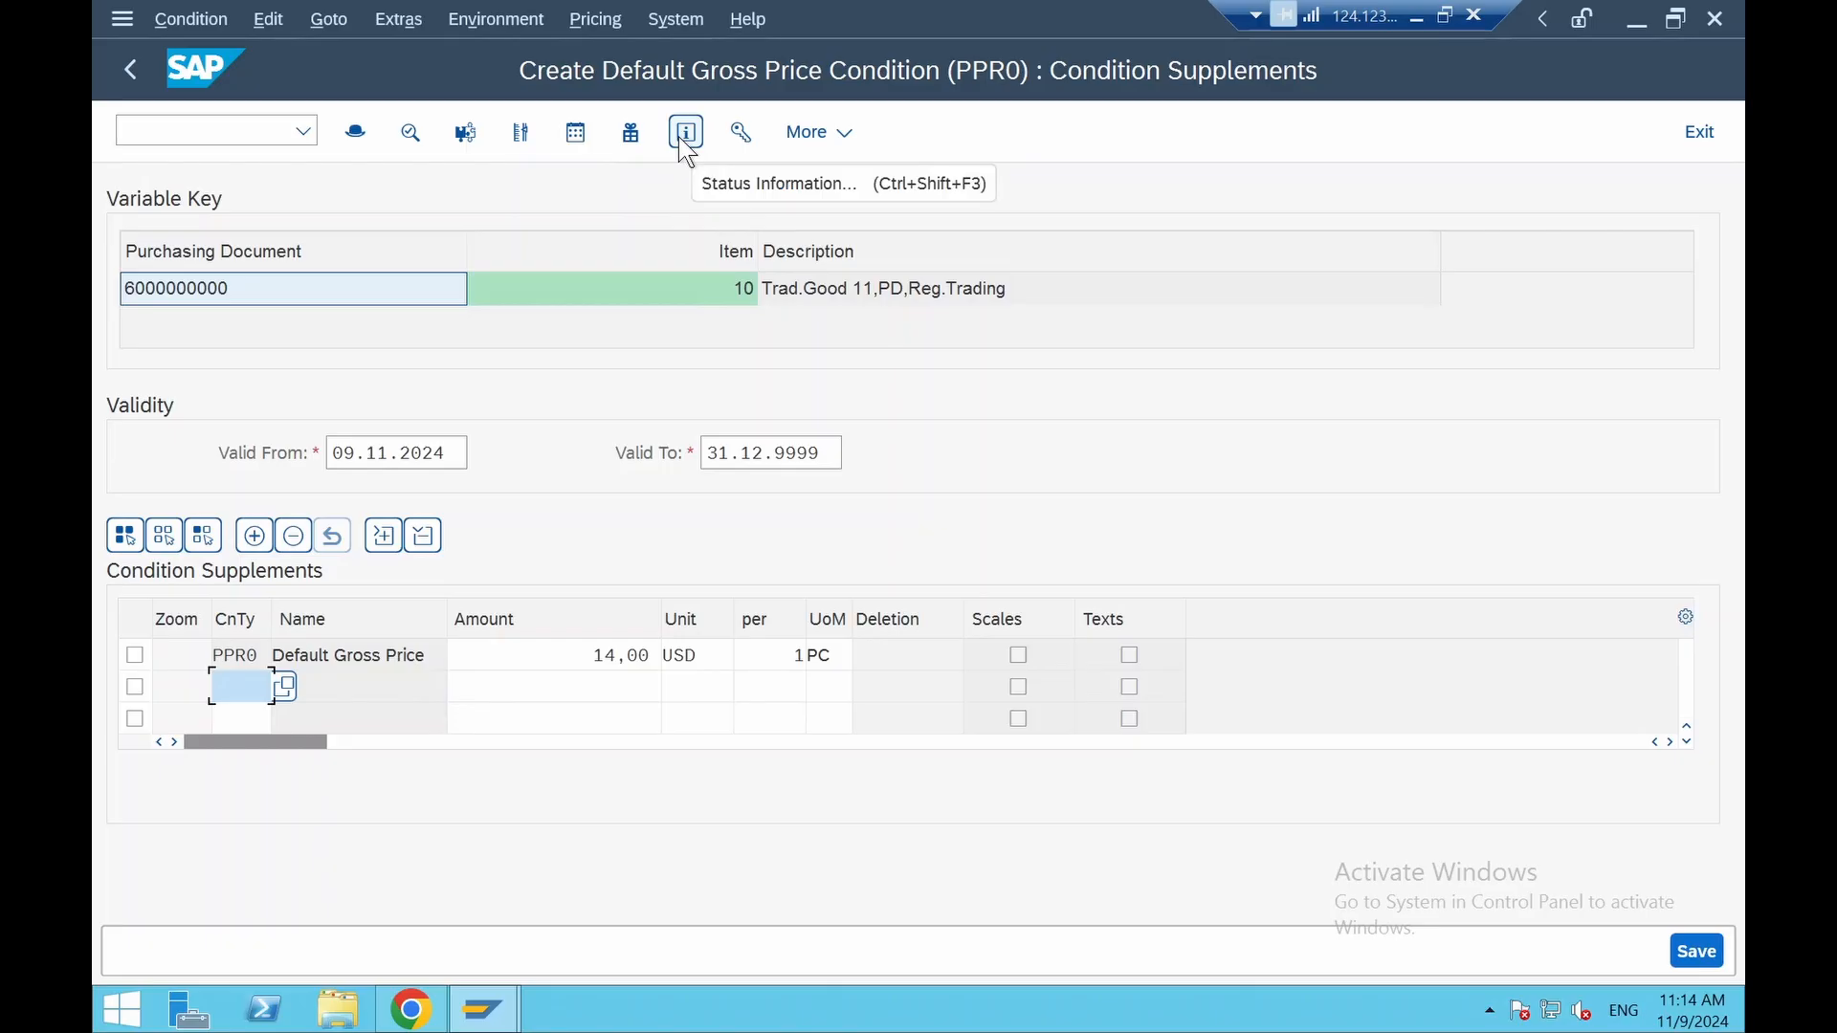
Leave the price conditions and exit Domestic US Supplier 1's quotation, saving the document
{"action": "left_click", "coordinate": [132, 77]}
{"action": "left_click", "coordinate": [131, 77]}
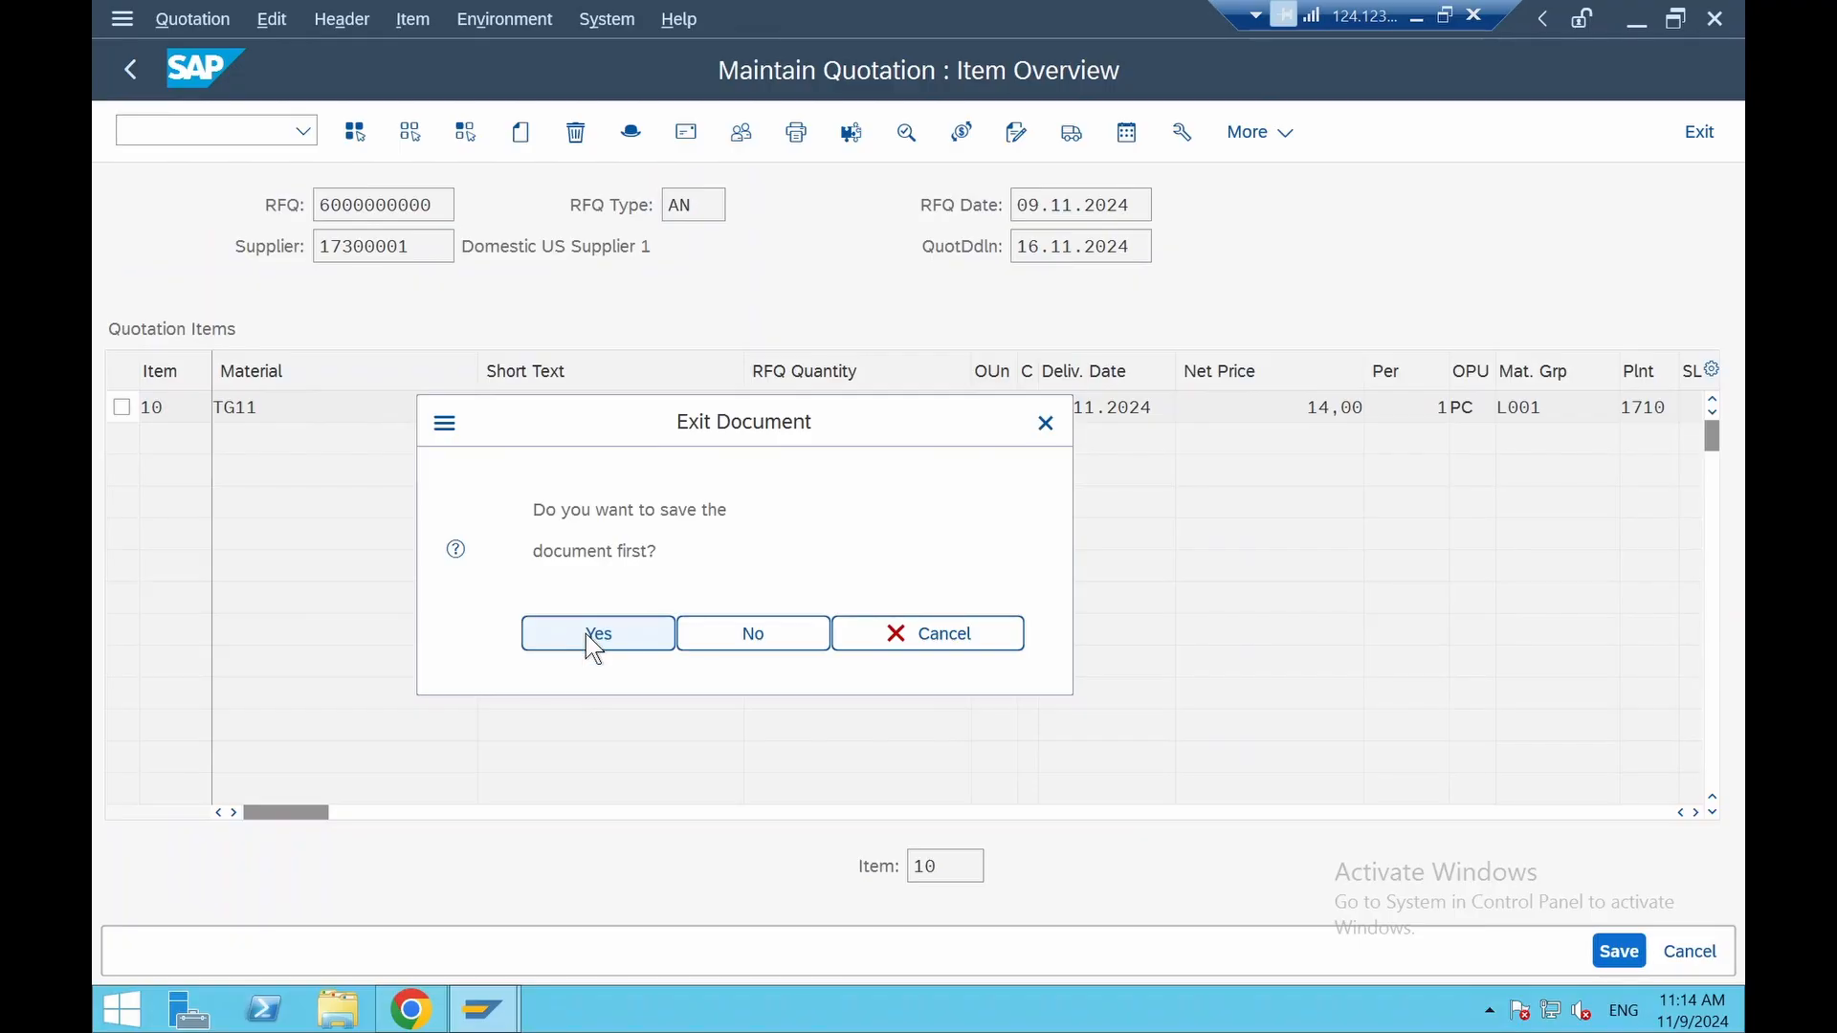
{"action": "left_click", "coordinate": [588, 635]}
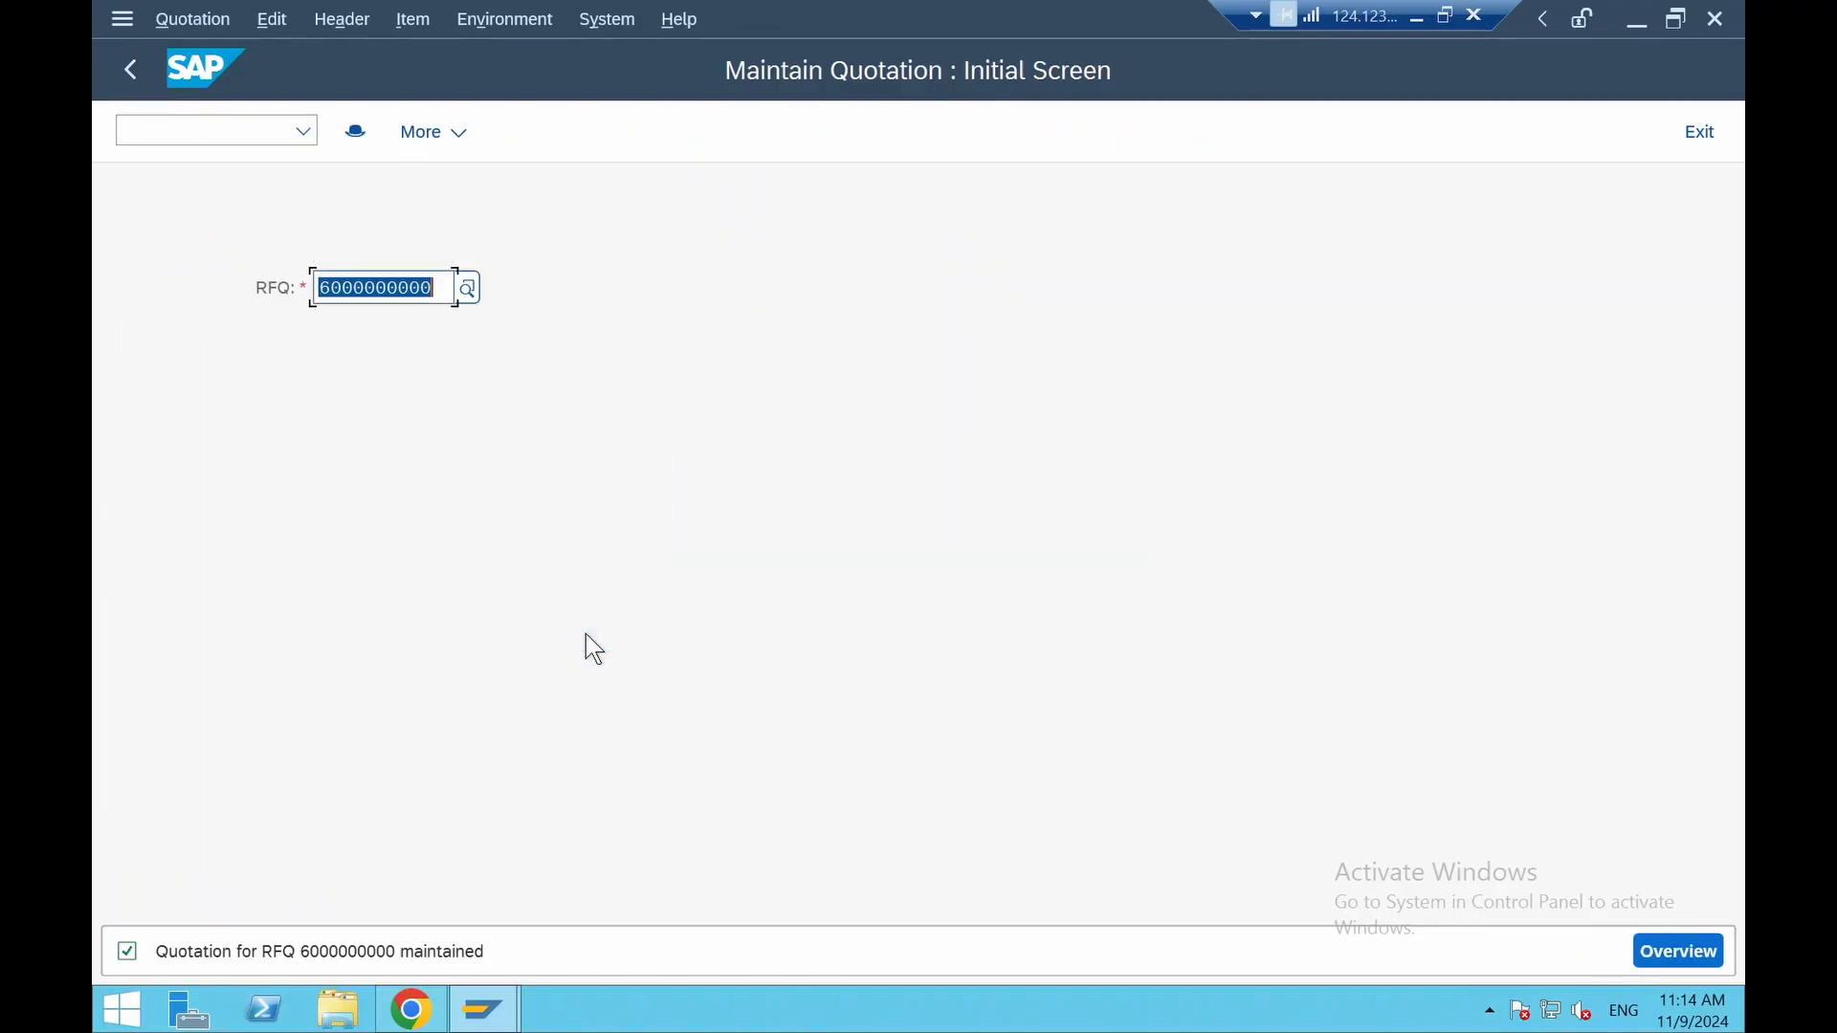
Open the second RFQ, the one for Domestic US Supplier 2, and enter a net price of 15 for item 10
{"action": "left_click", "coordinate": [431, 289]}
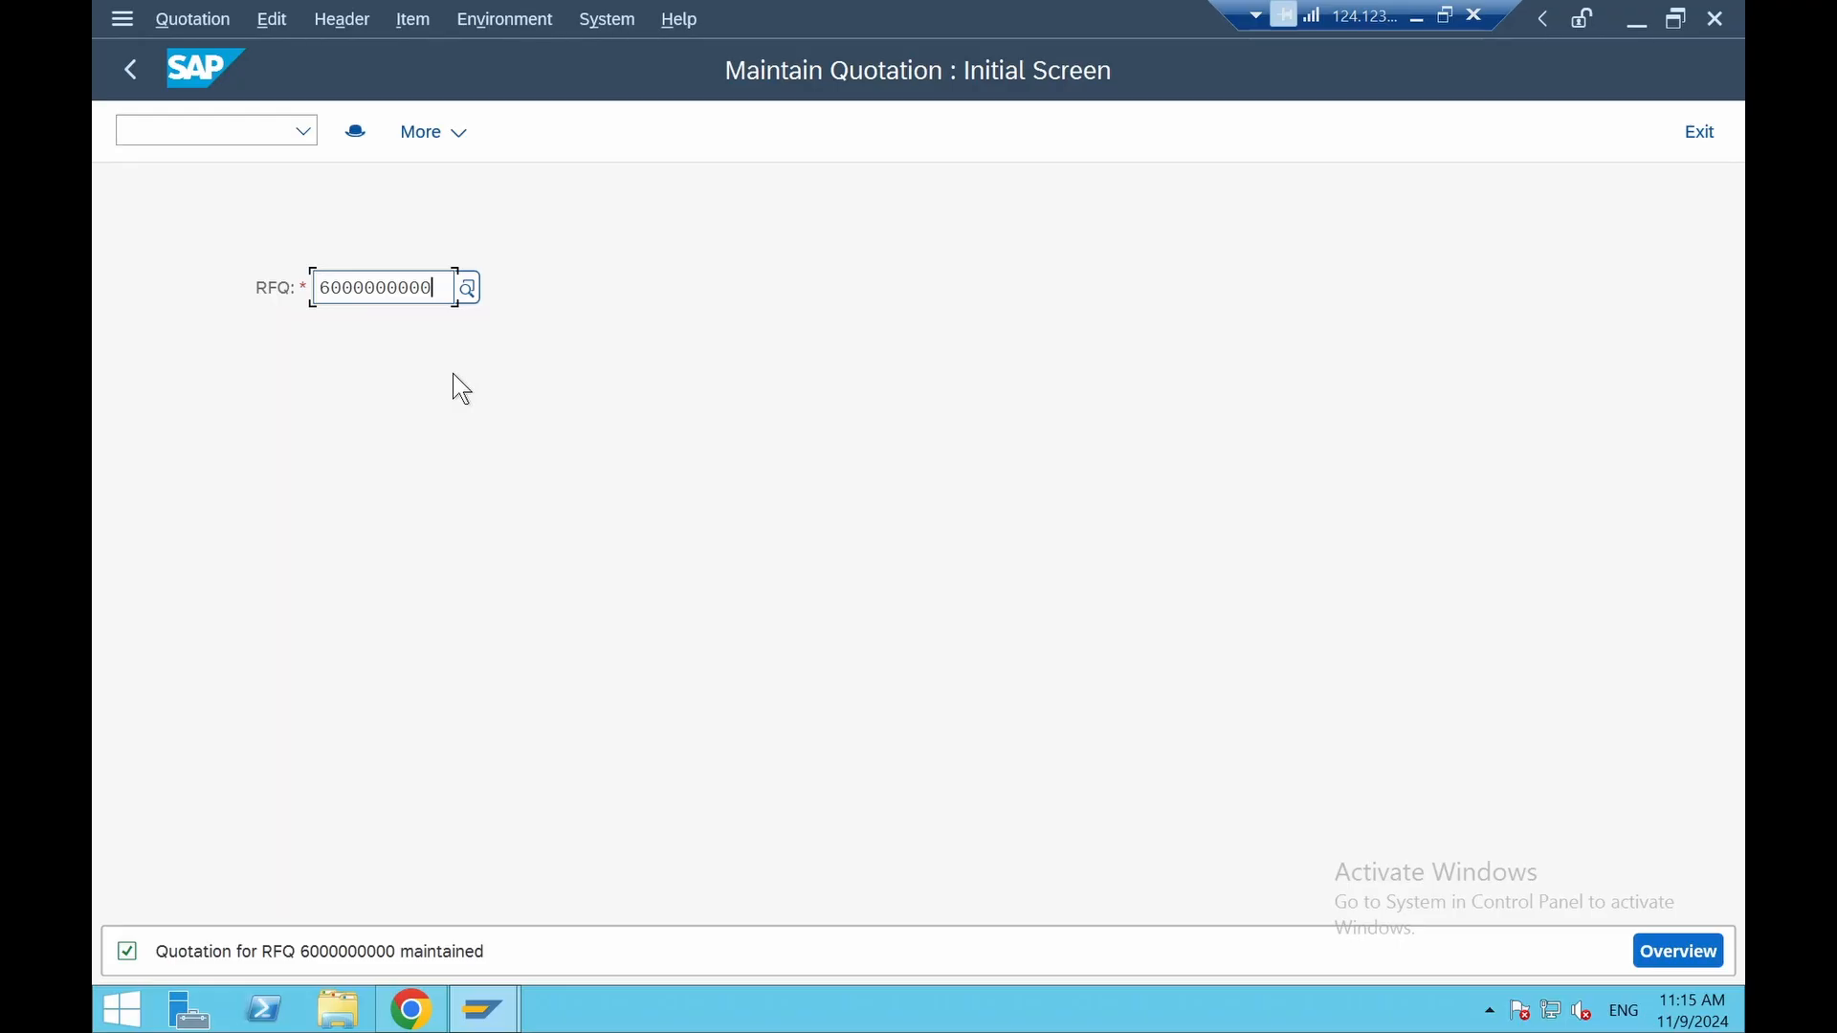
{"action": "key", "text": "BackSpace"}
{"action": "type", "text": "1"}
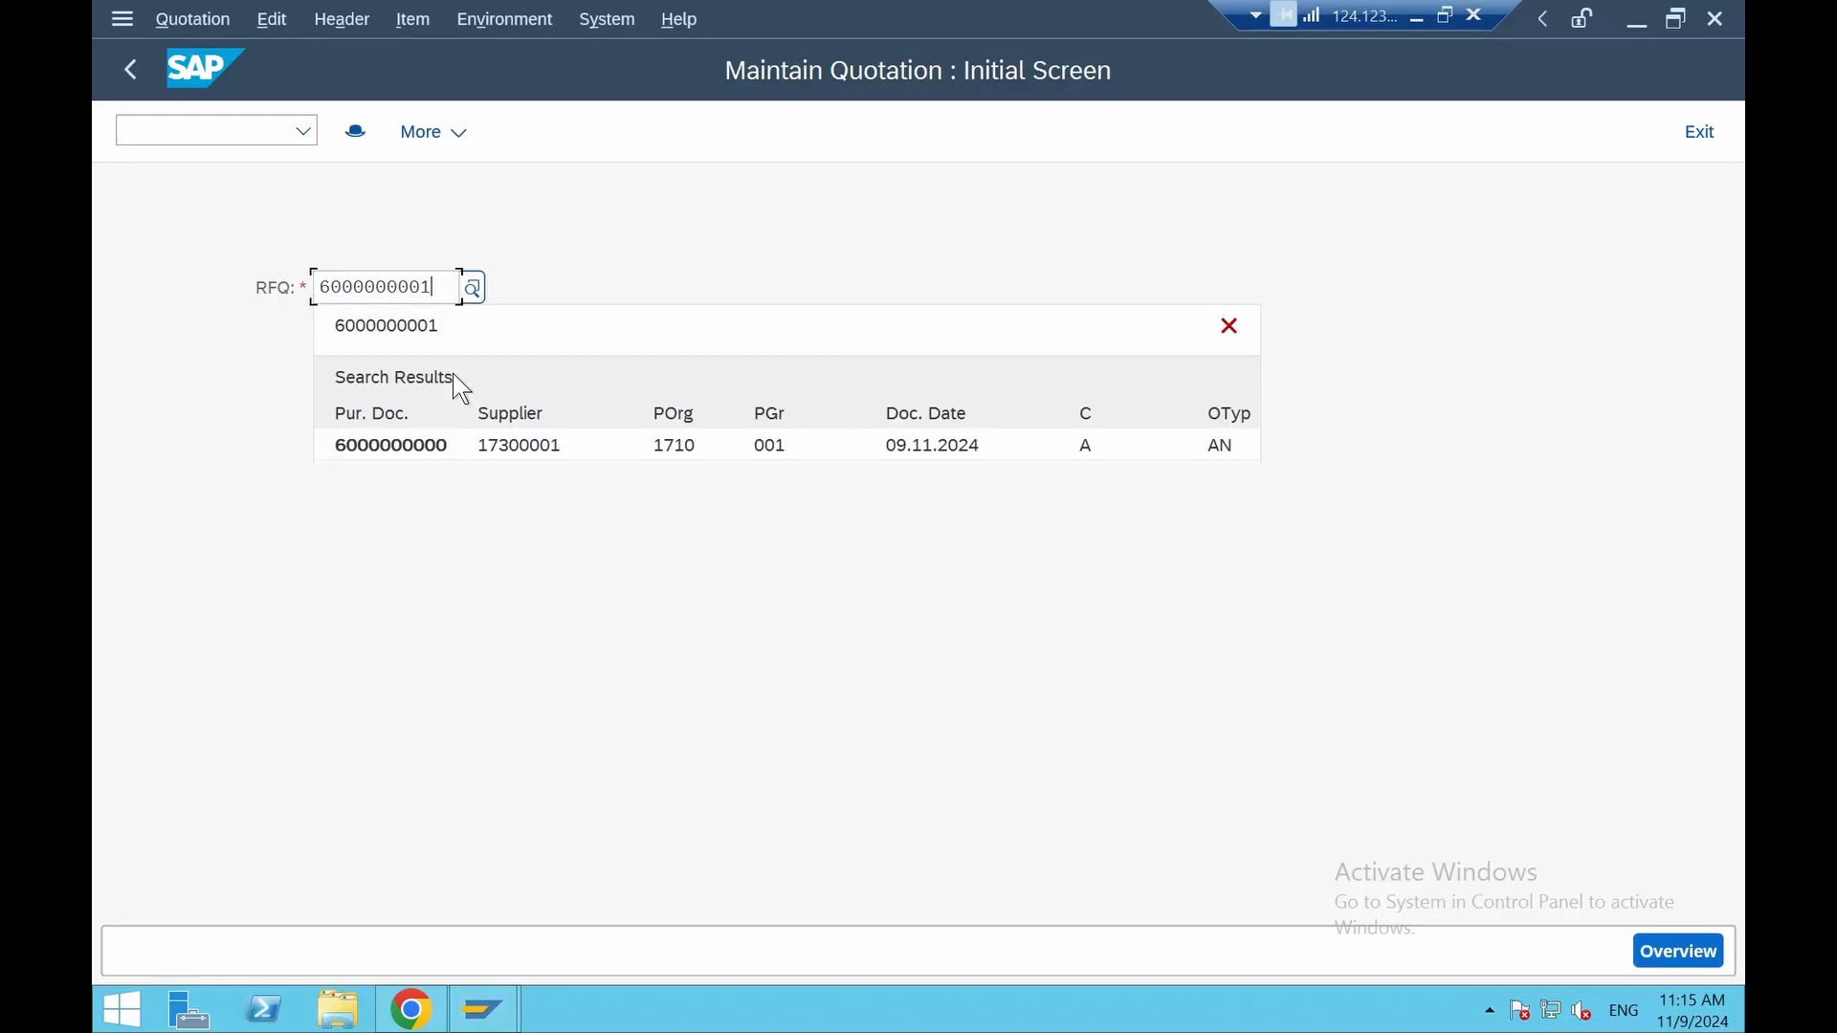
{"action": "key", "text": "Return"}
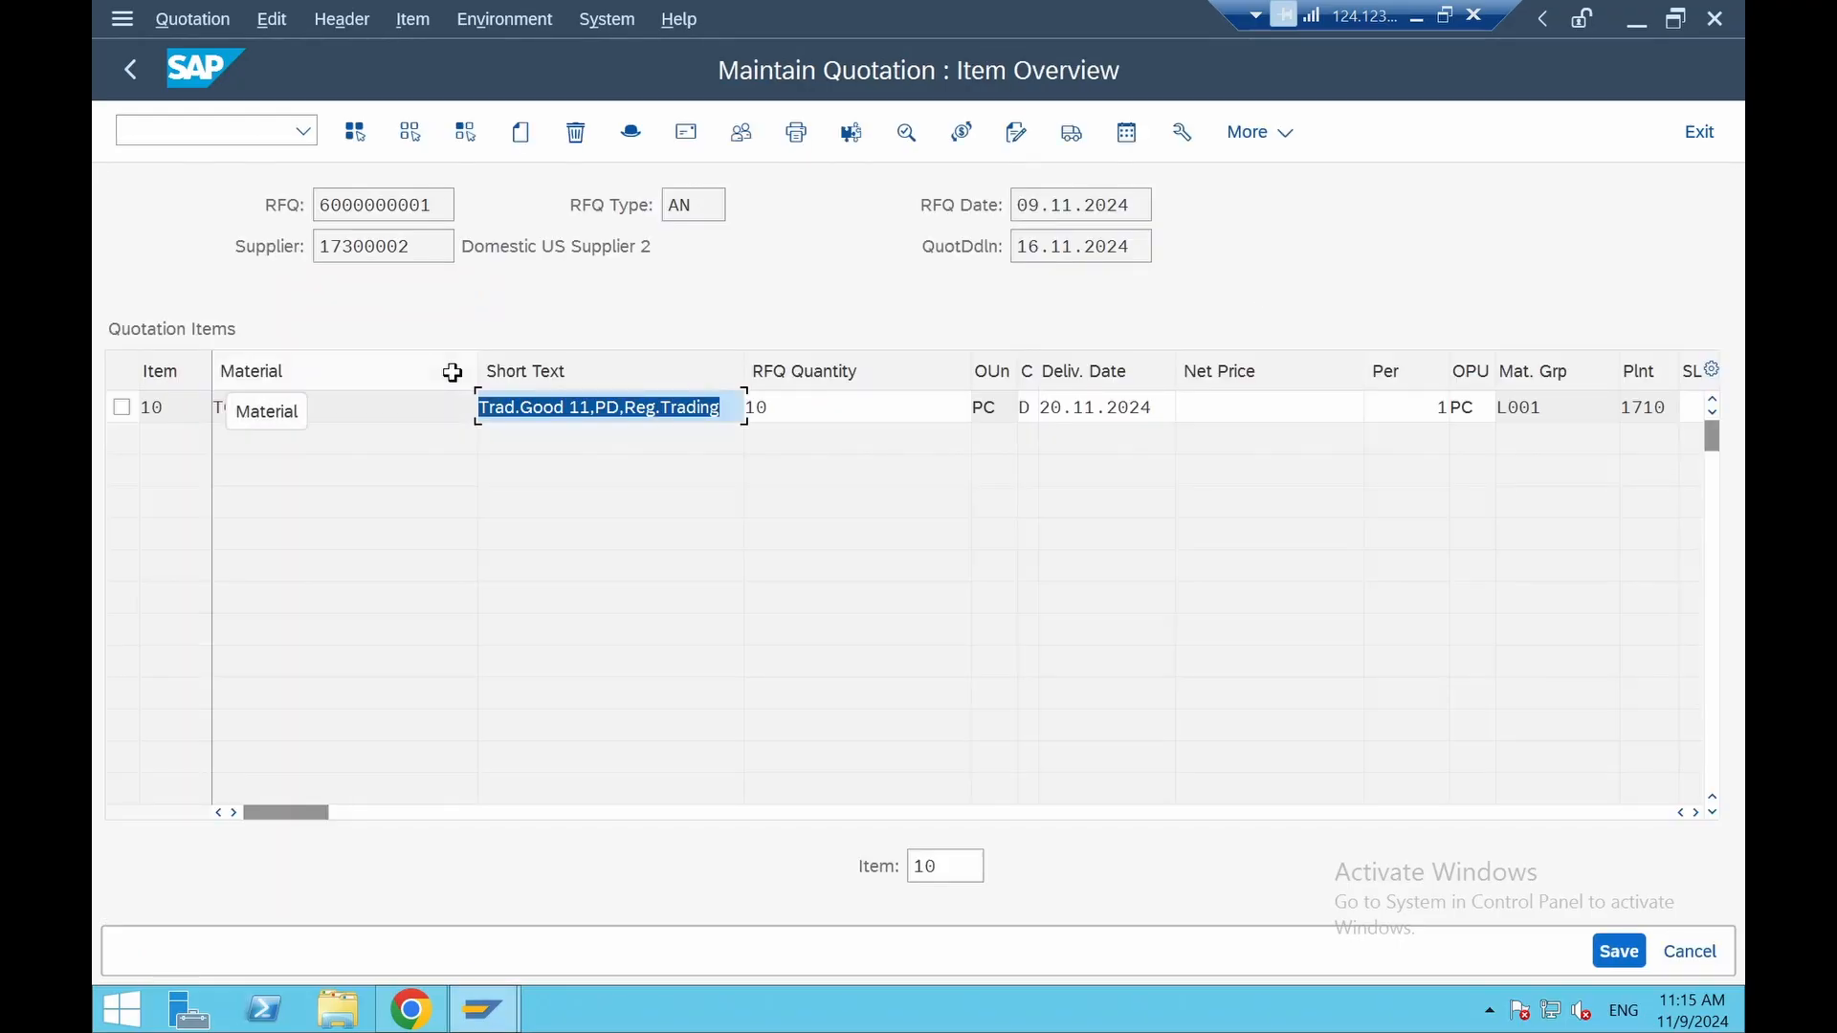
{"action": "key", "text": "Tab"}
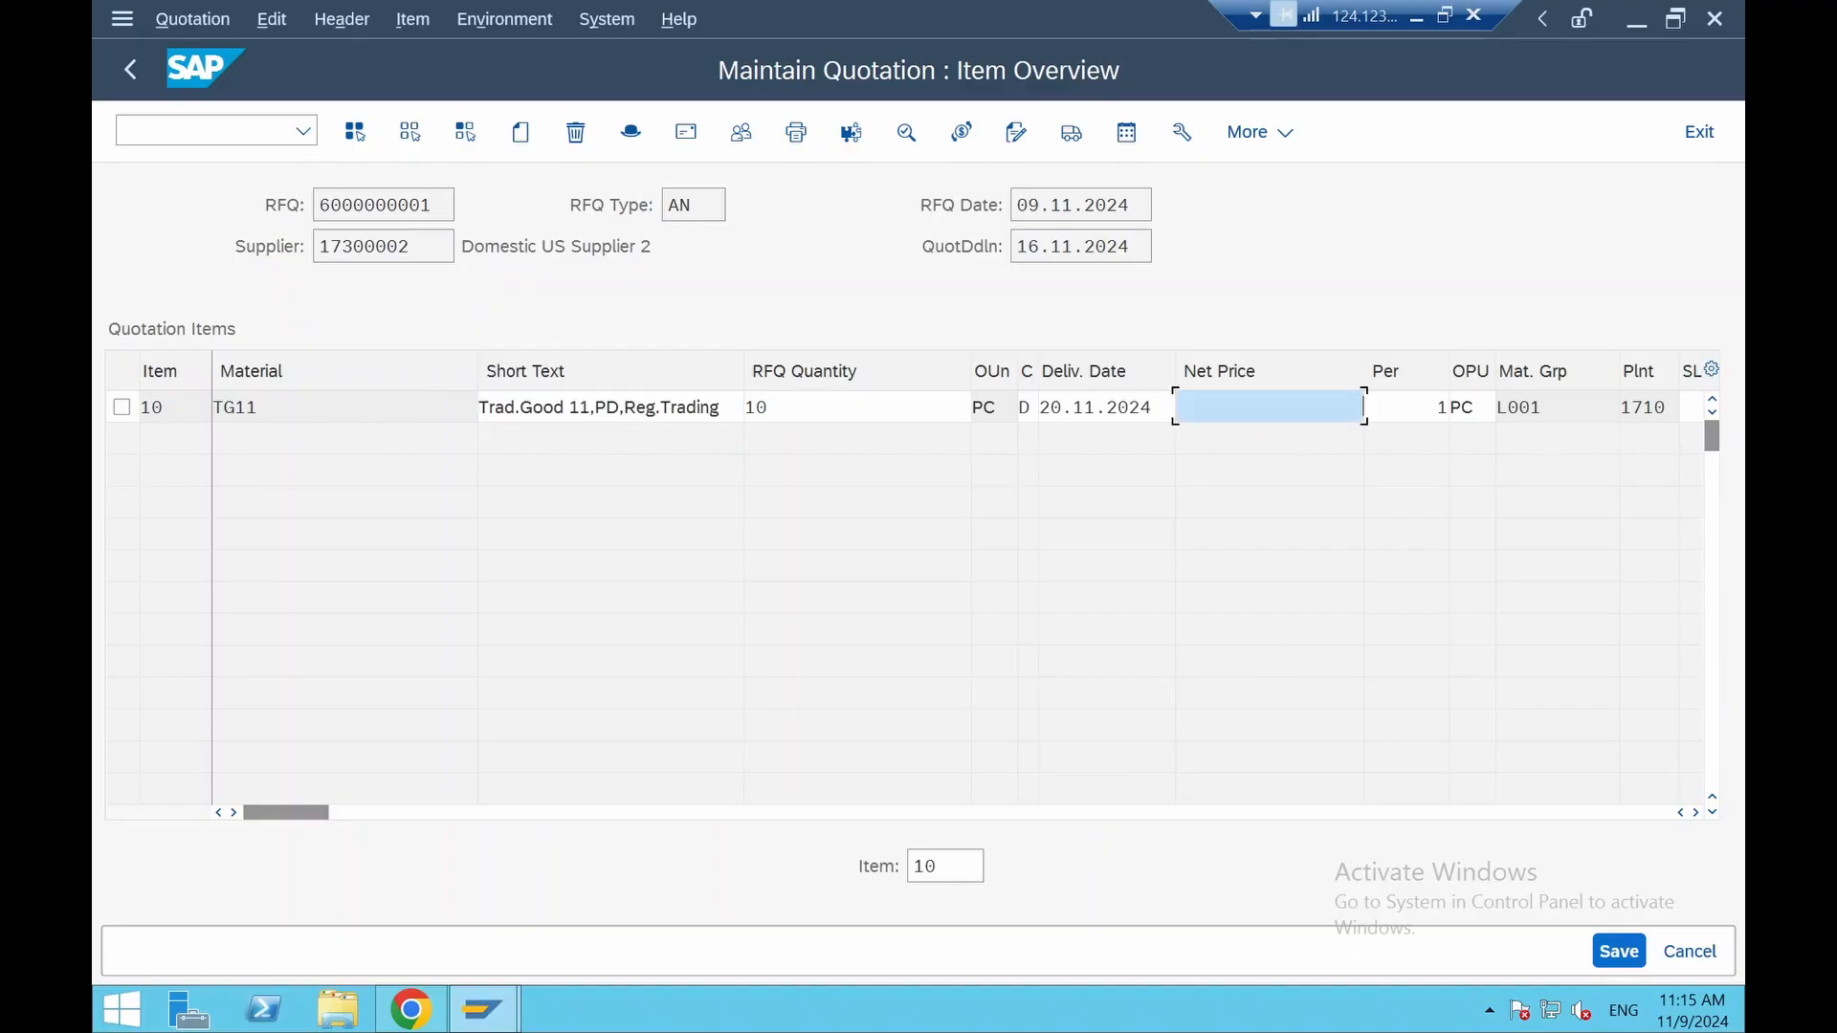
{"action": "type", "text": "15"}
{"action": "key", "text": "Return"}
{"action": "key", "text": "Return"}
Set item 10's info record update indicator to A, save Domestic US Supplier 2's quotation and leave ME47
{"action": "double_click", "coordinate": [834, 407]}
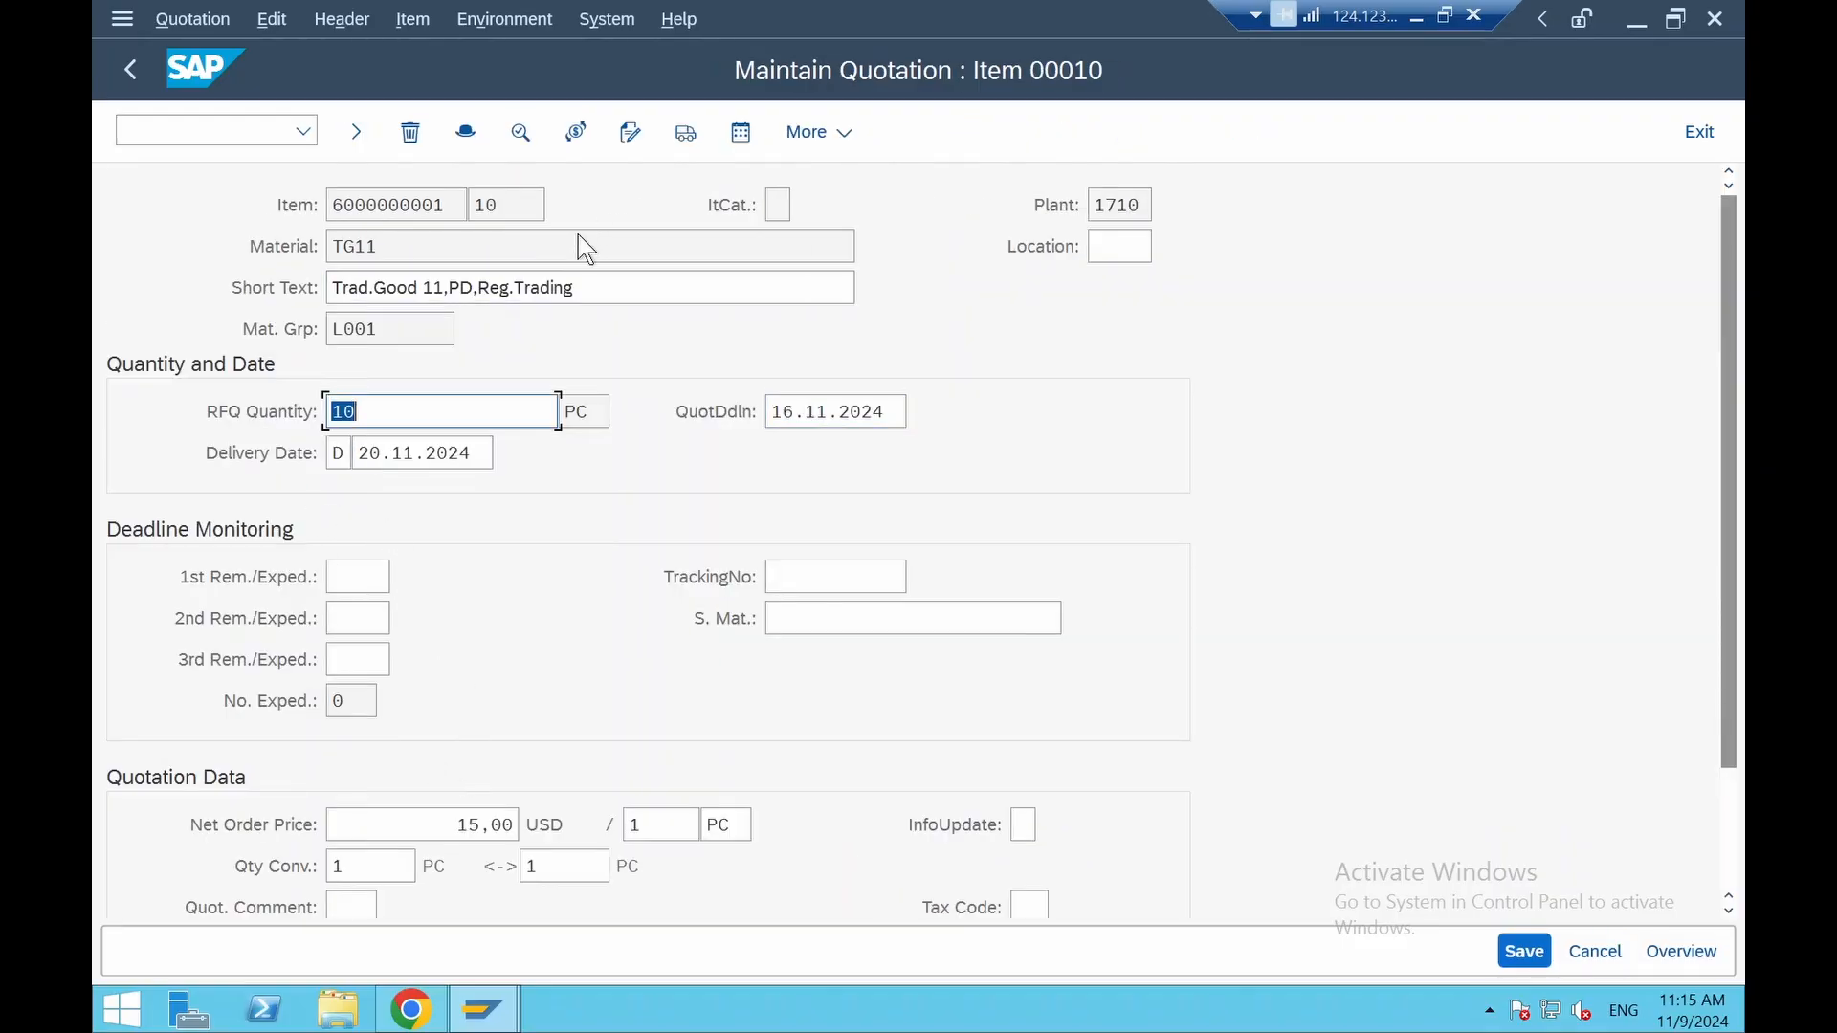
{"action": "left_click", "coordinate": [1023, 825]}
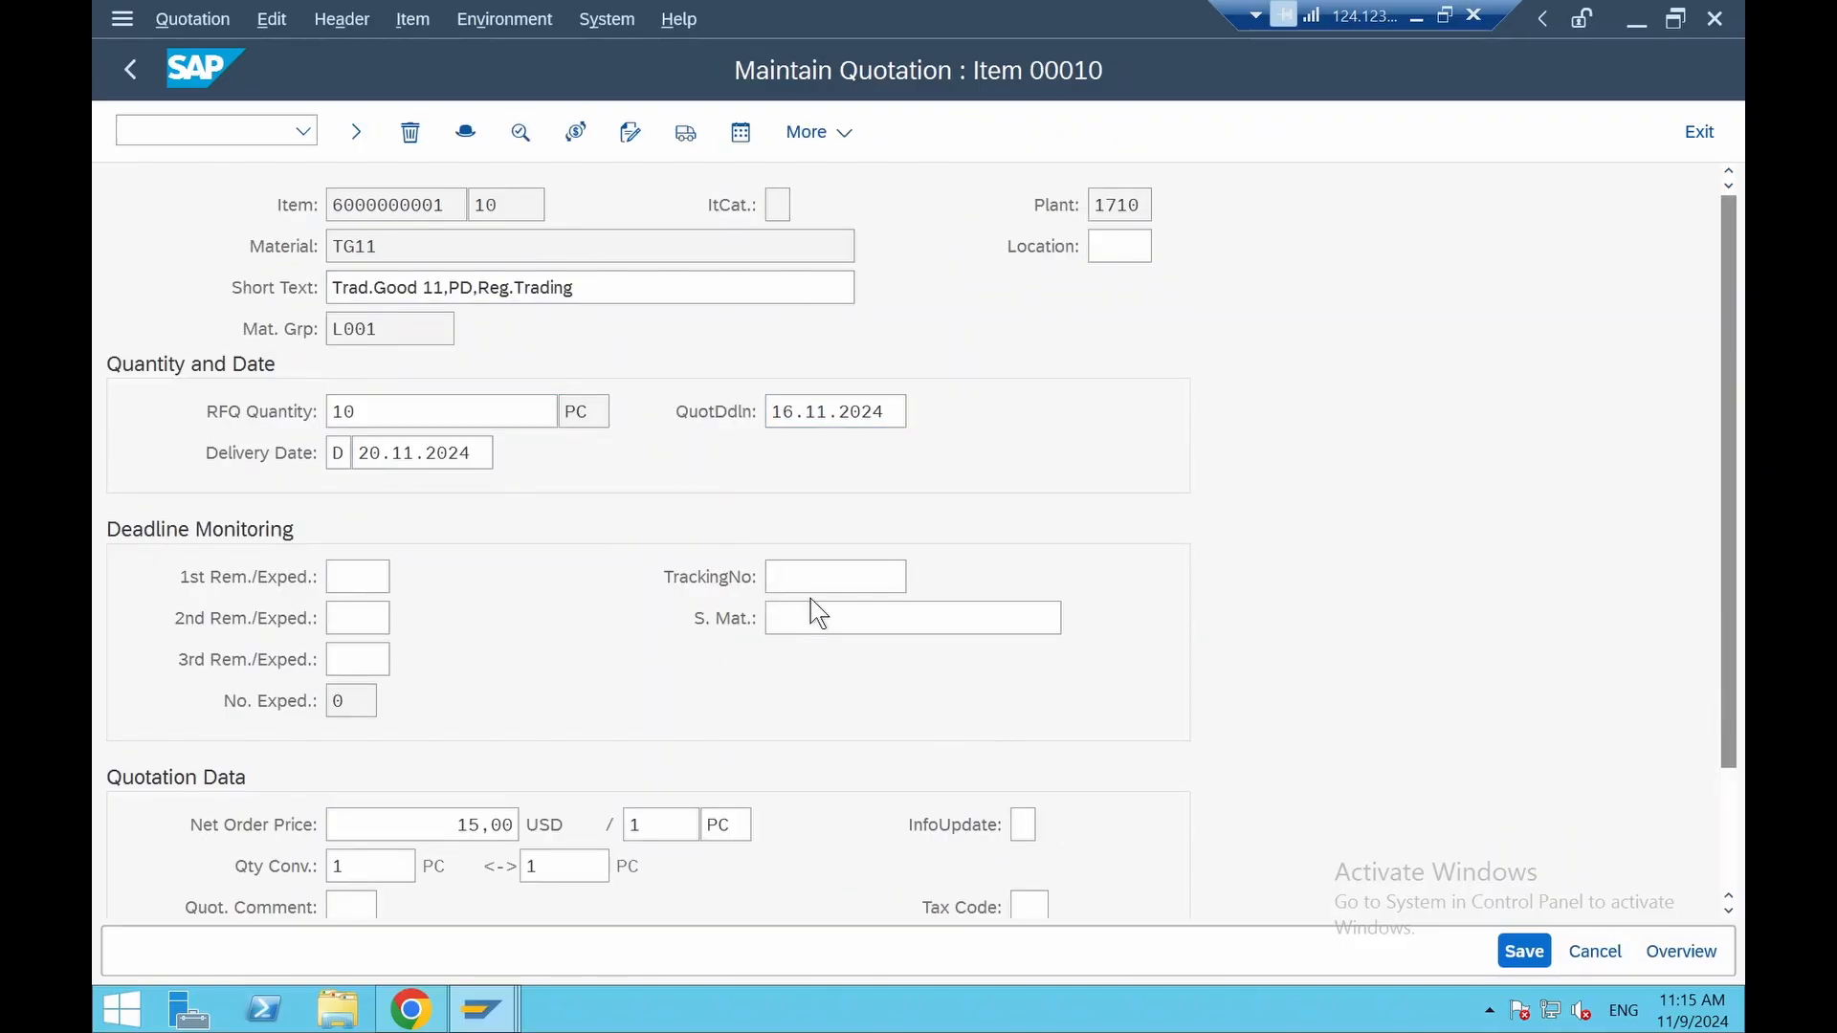
{"action": "key", "text": "F4"}
{"action": "double_click", "coordinate": [436, 361]}
{"action": "left_click", "coordinate": [1524, 950]}
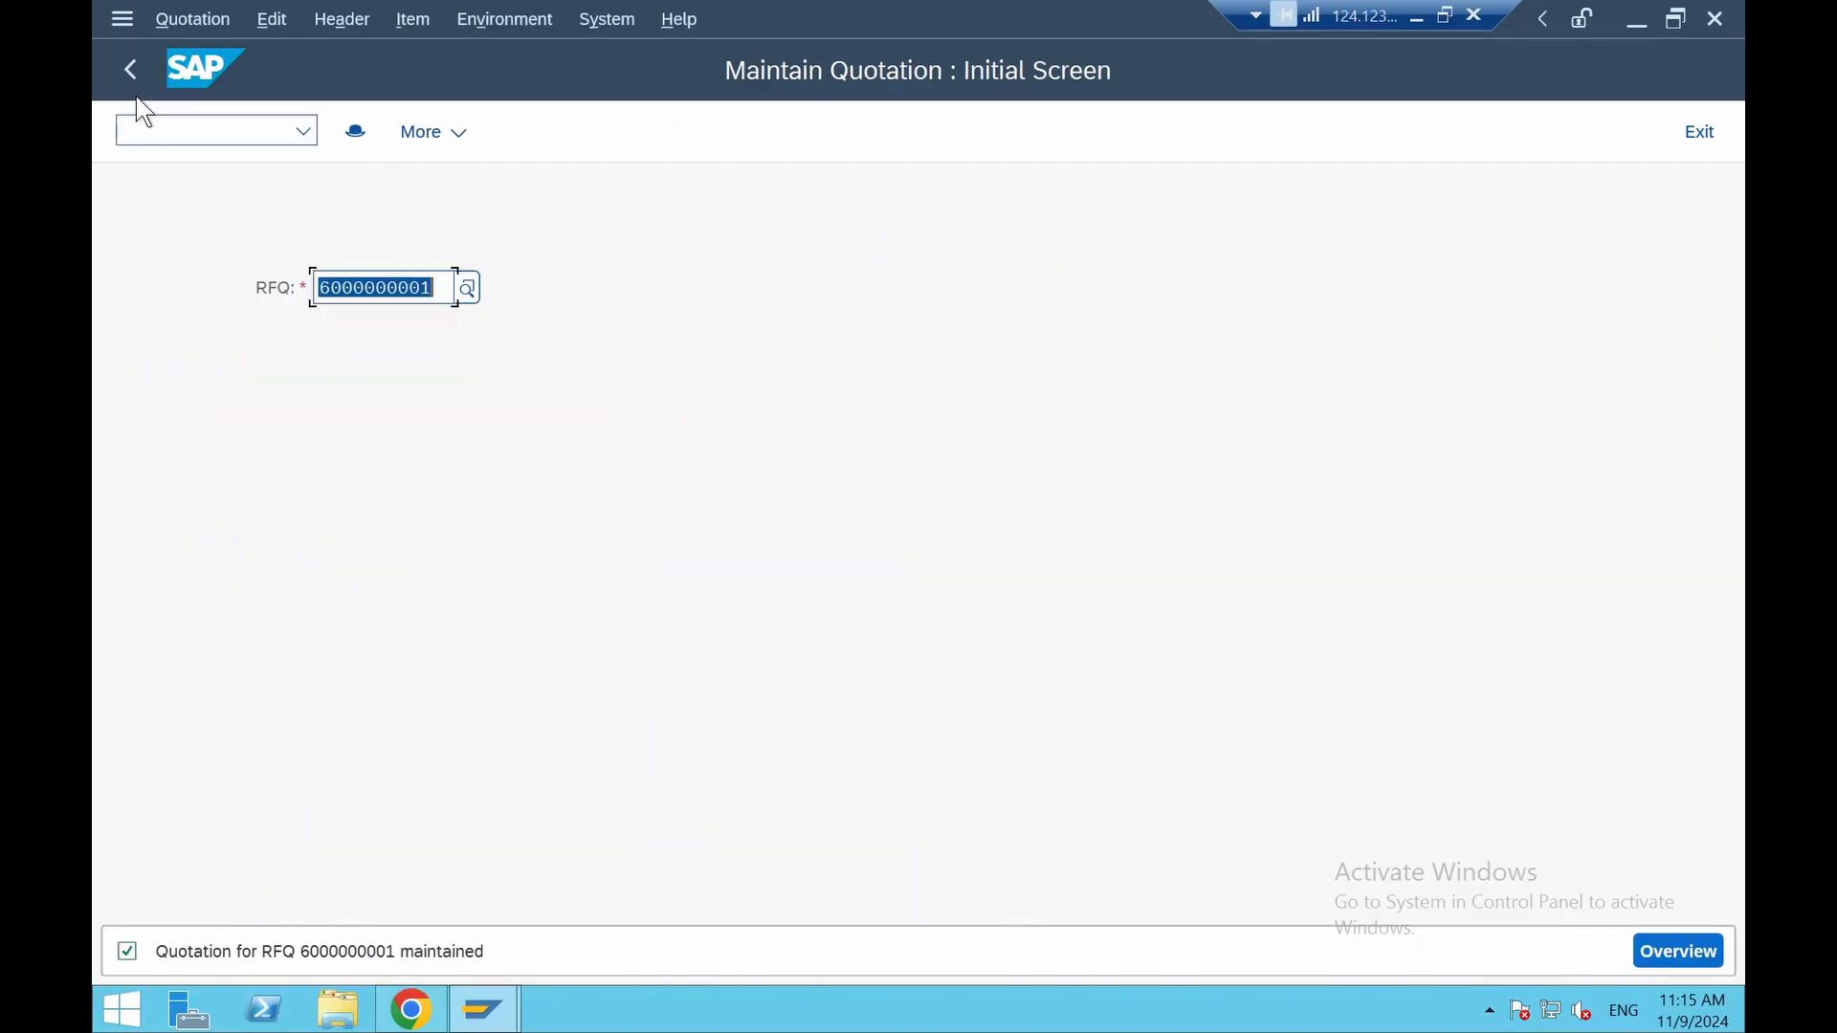
{"action": "left_click", "coordinate": [131, 71]}
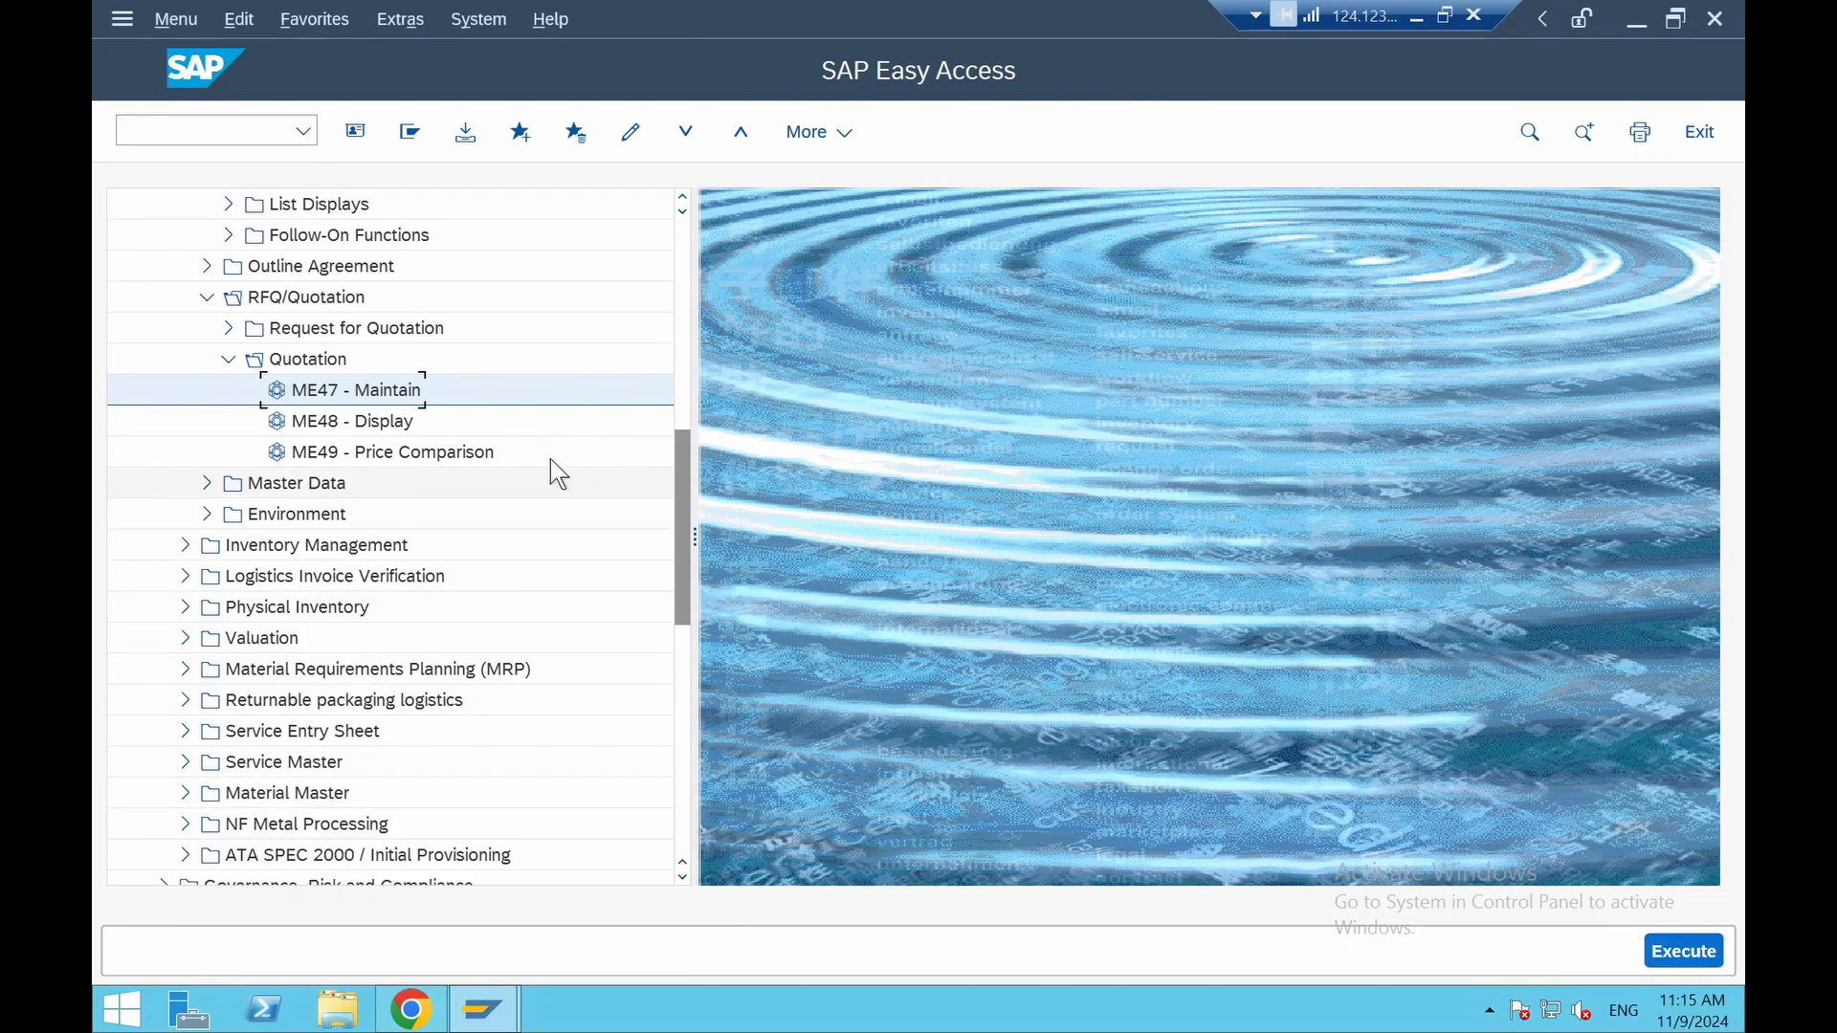
Switch to the Excel workbook and copy both RFQ numbers from F16:F17 into the ME47 column at G16:G17
{"action": "left_click", "coordinate": [371, 459]}
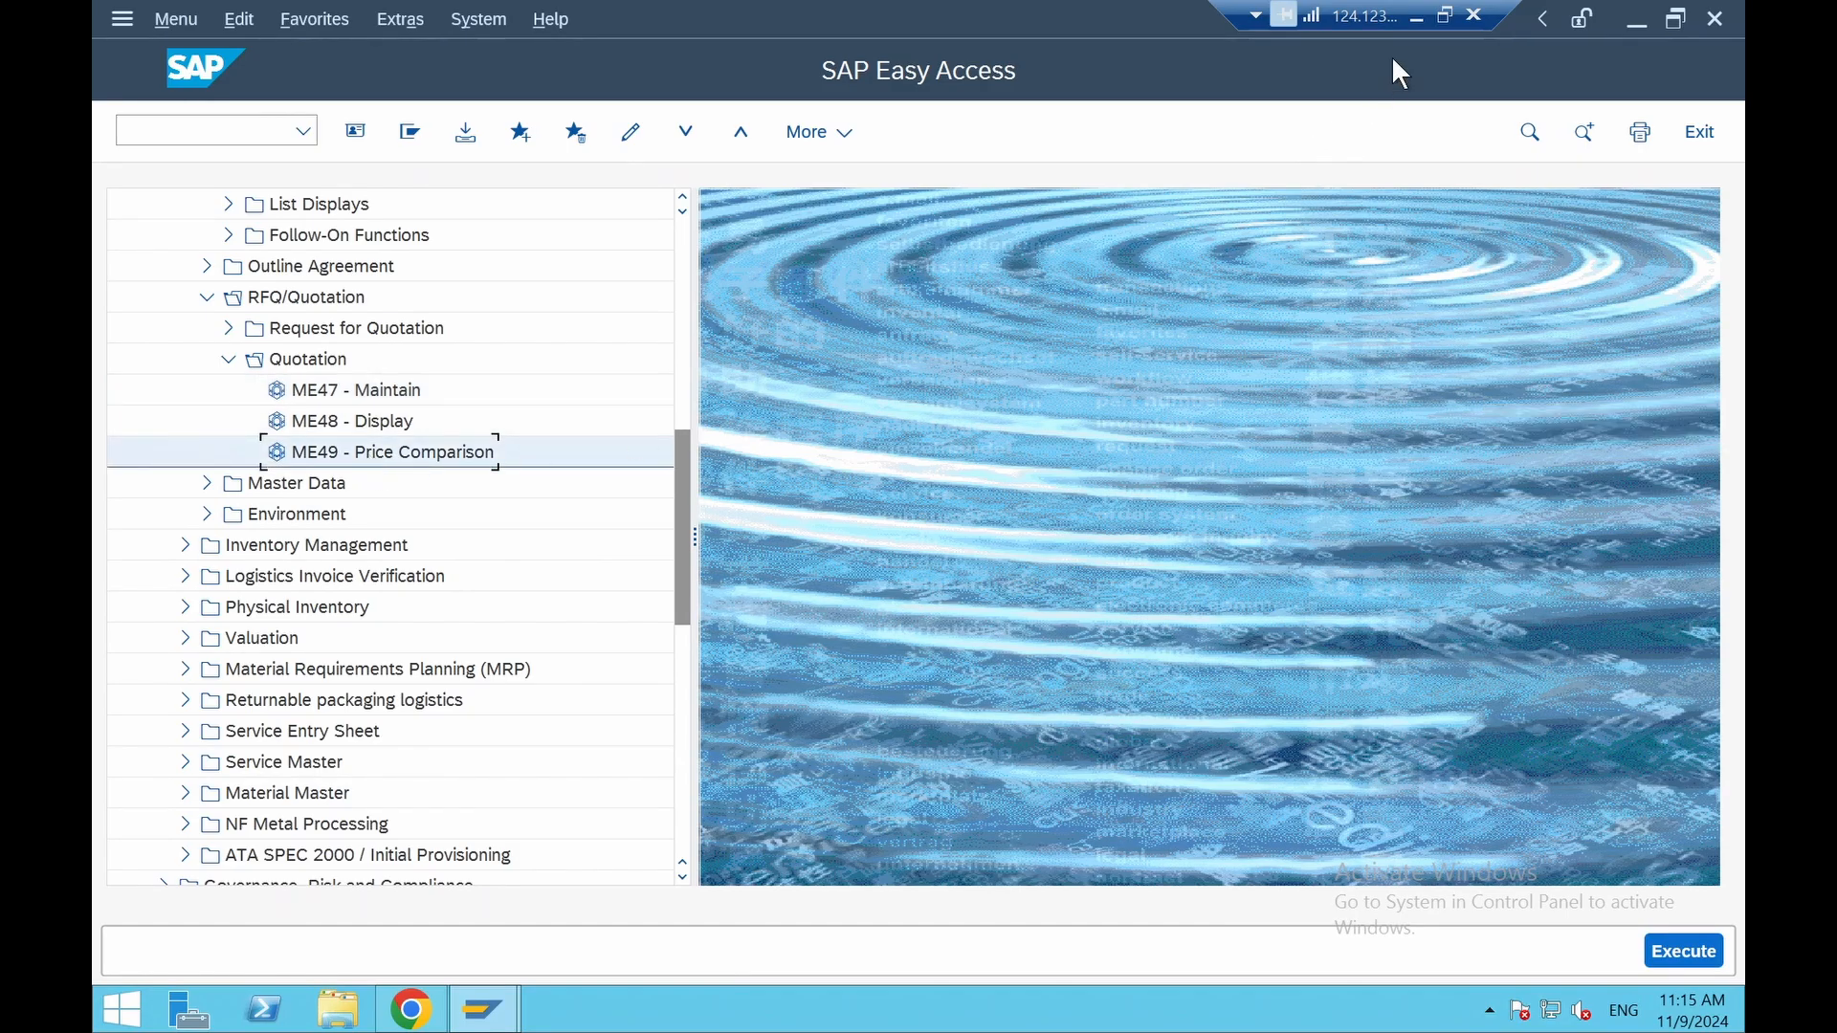
{"action": "left_click", "coordinate": [1414, 19]}
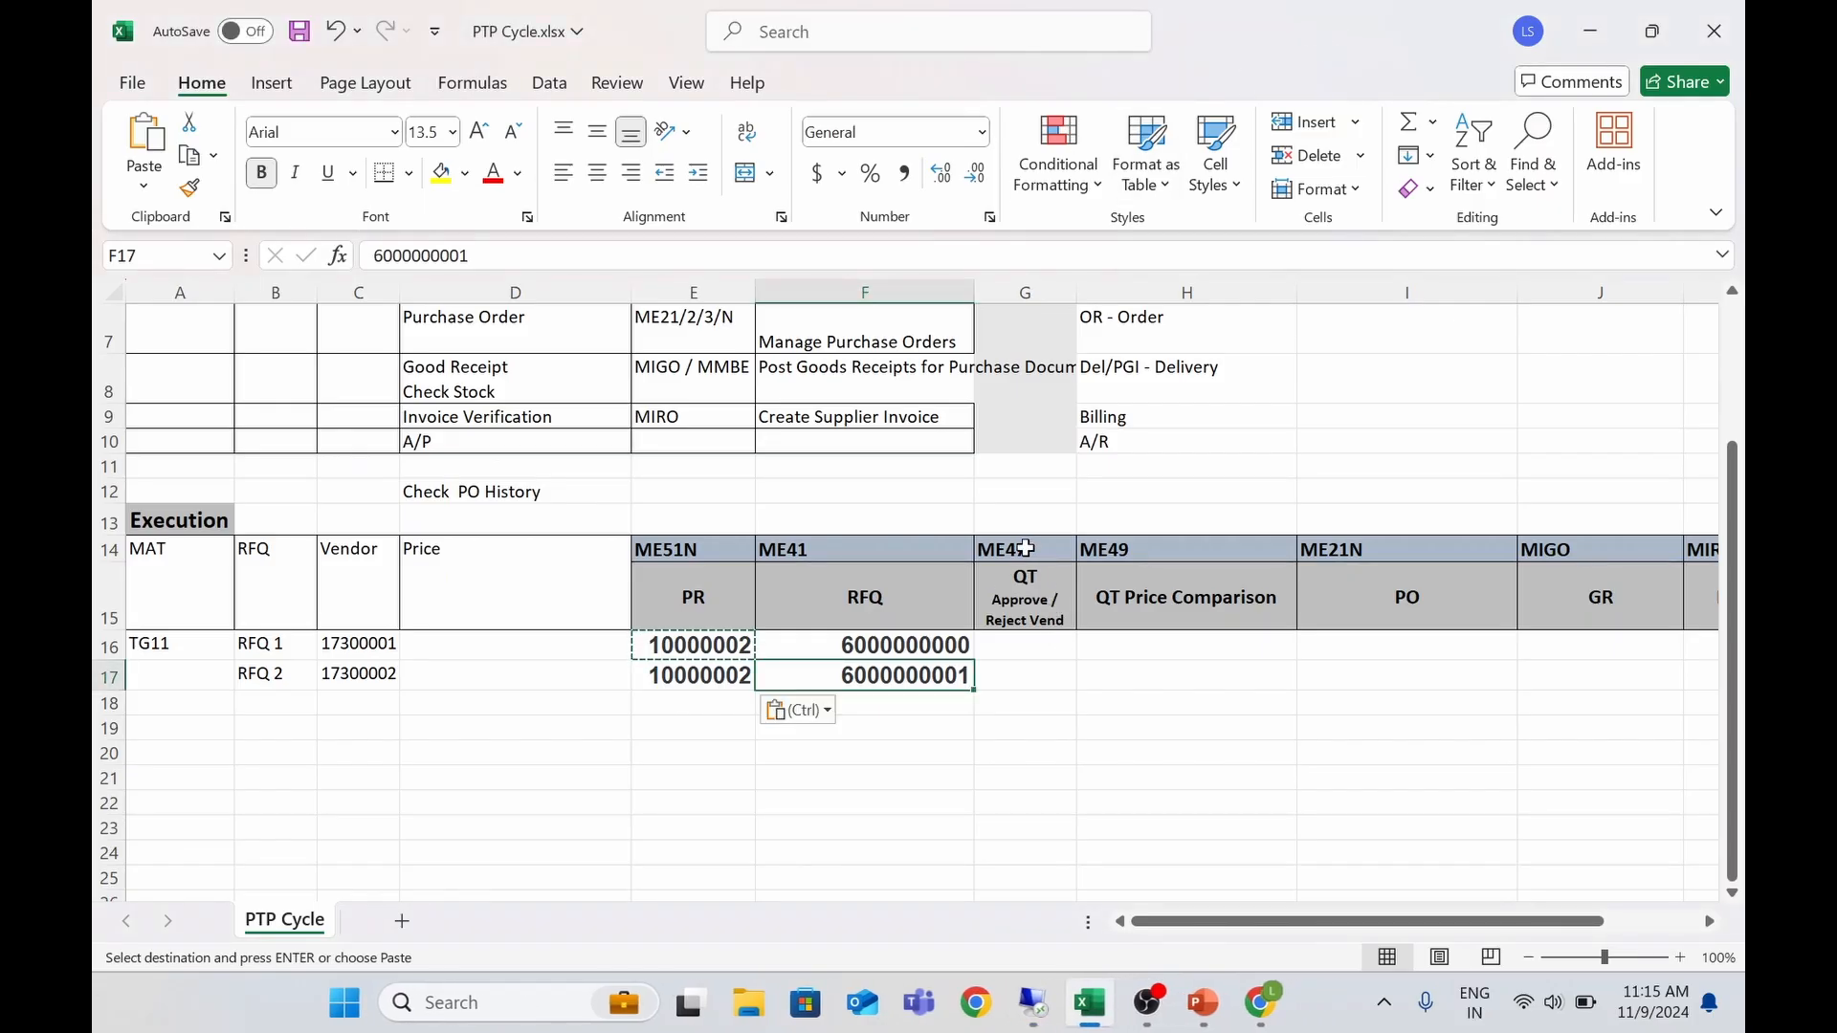
{"action": "left_click", "coordinate": [1032, 646]}
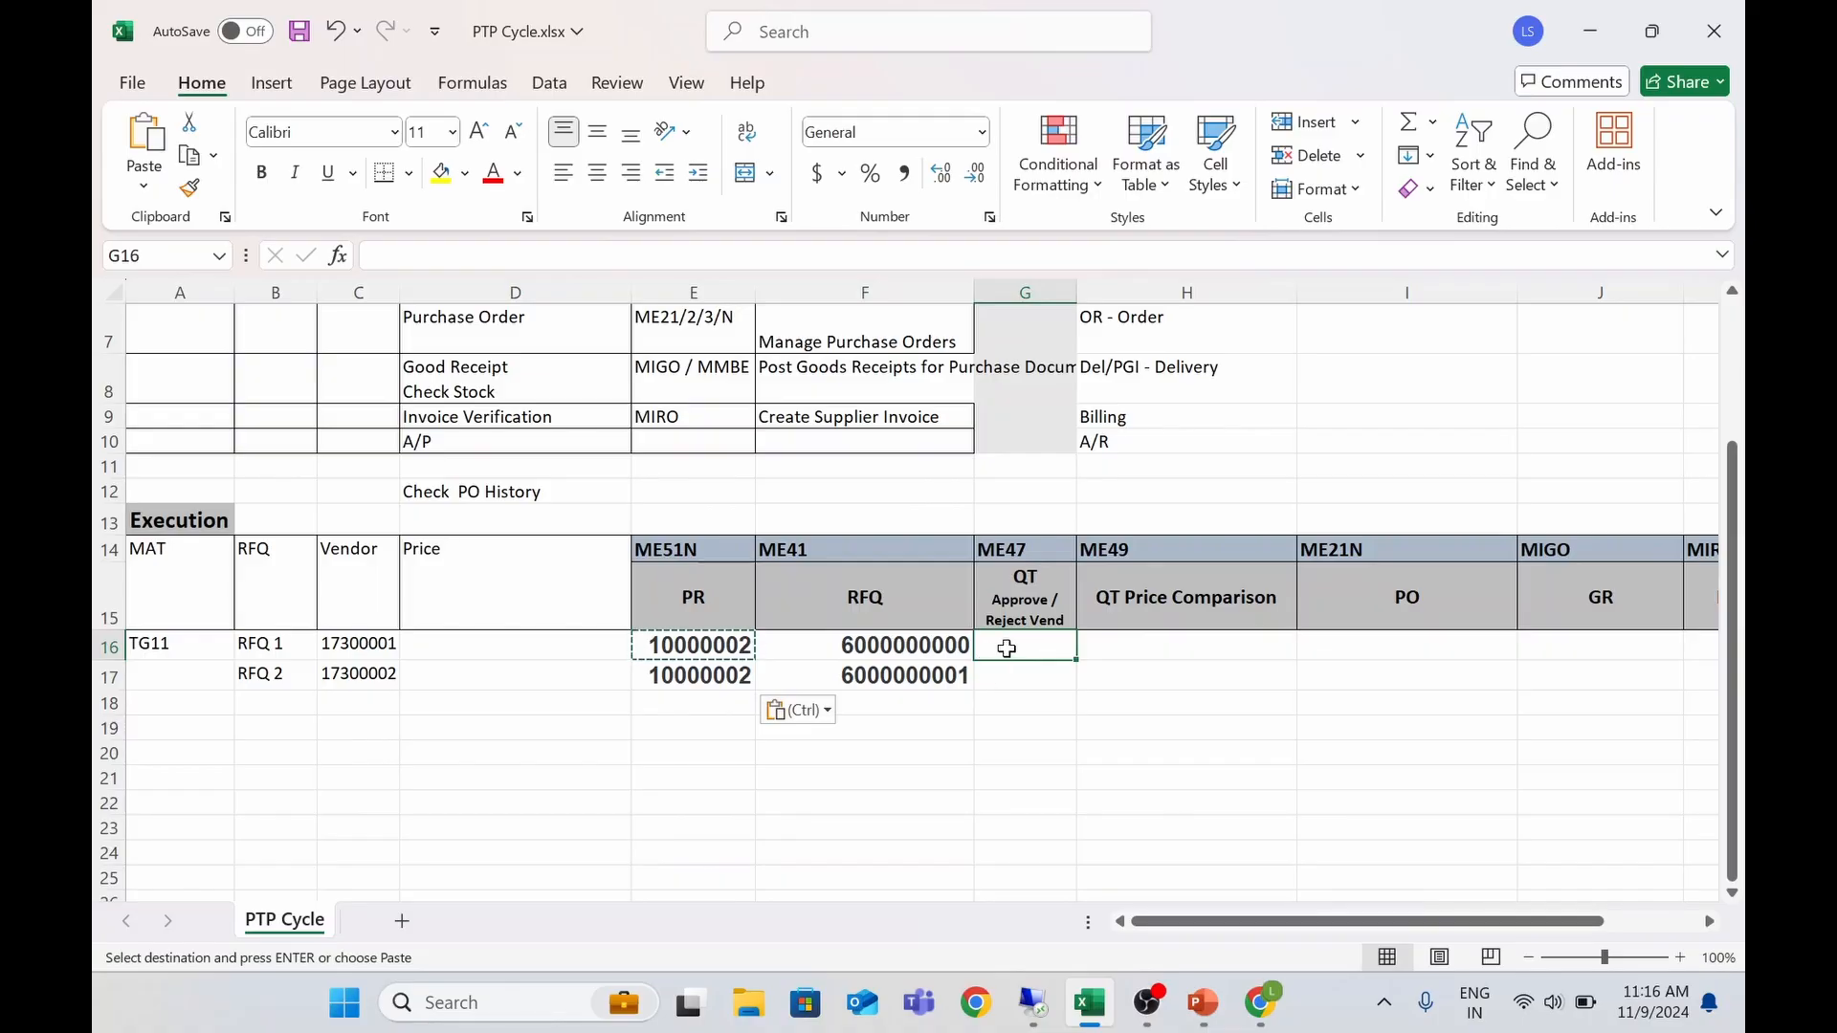
{"action": "left_click", "coordinate": [1126, 641]}
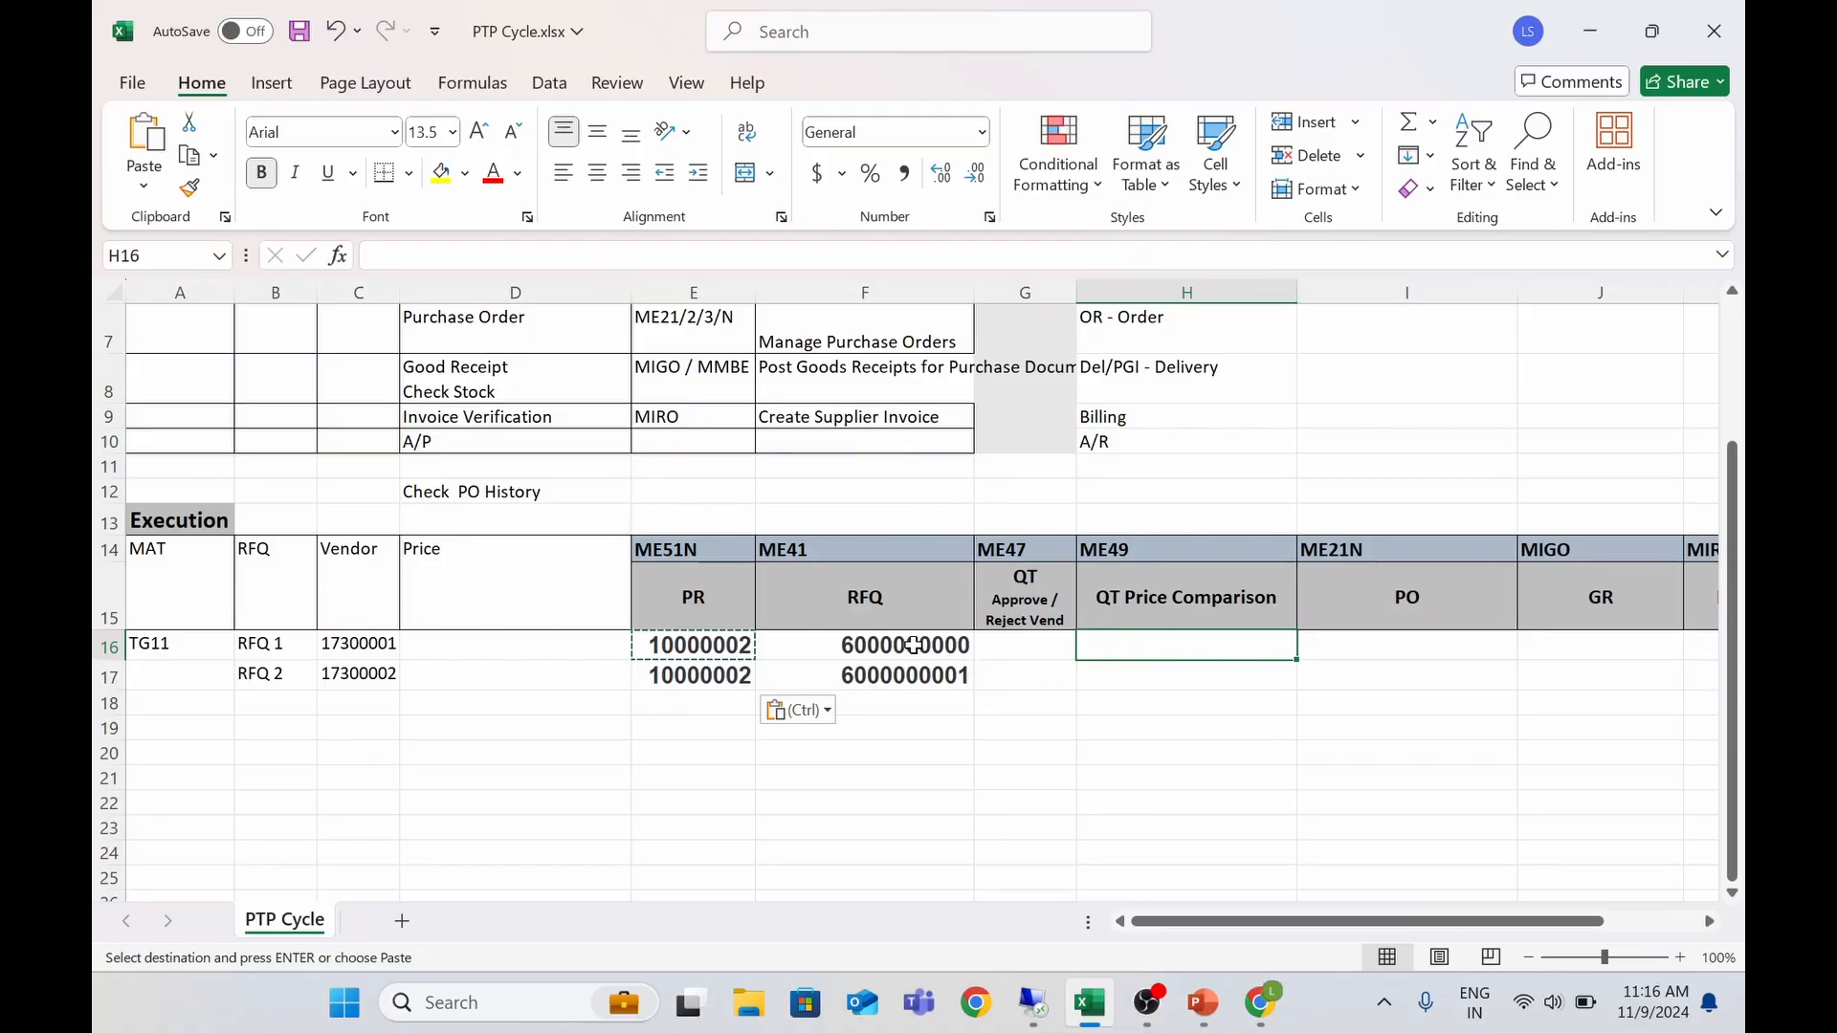
{"action": "left_click_drag", "start_coordinate": [928, 653], "coordinate": [923, 675]}
{"action": "key", "text": "ctrl+c"}
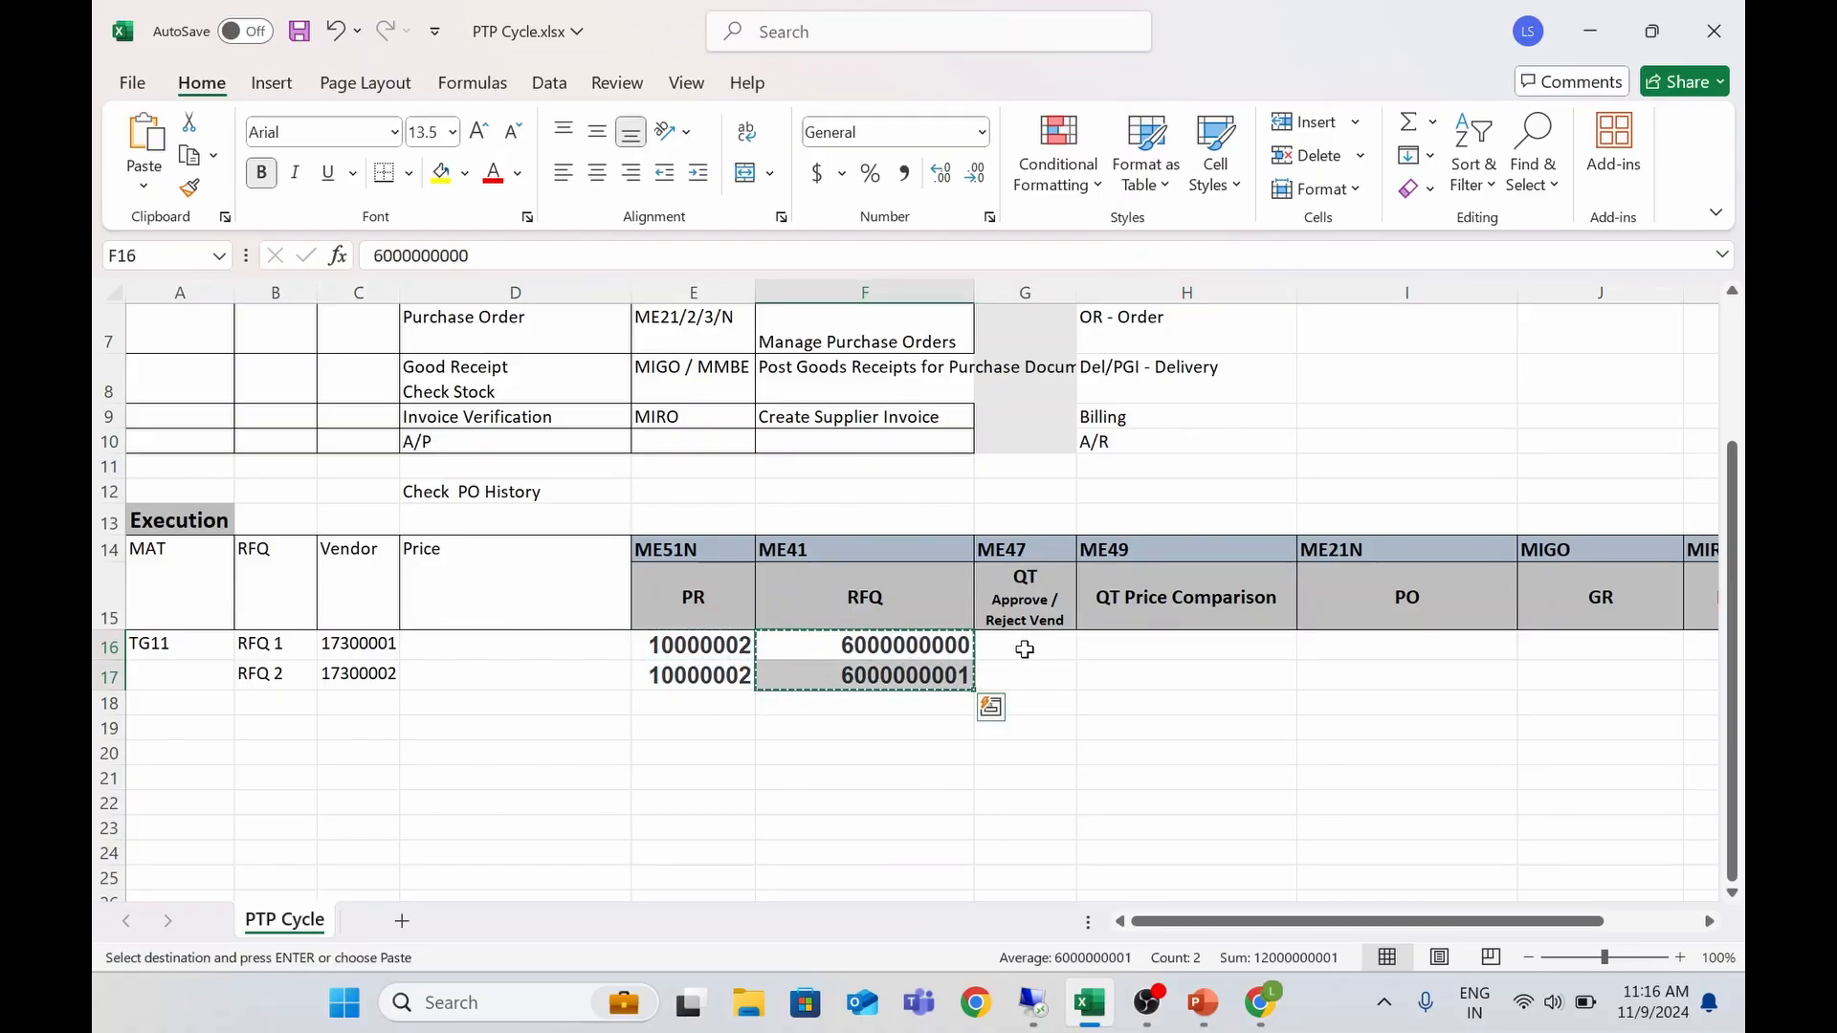
{"action": "left_click", "coordinate": [1029, 646]}
{"action": "key", "text": "ctrl+v"}
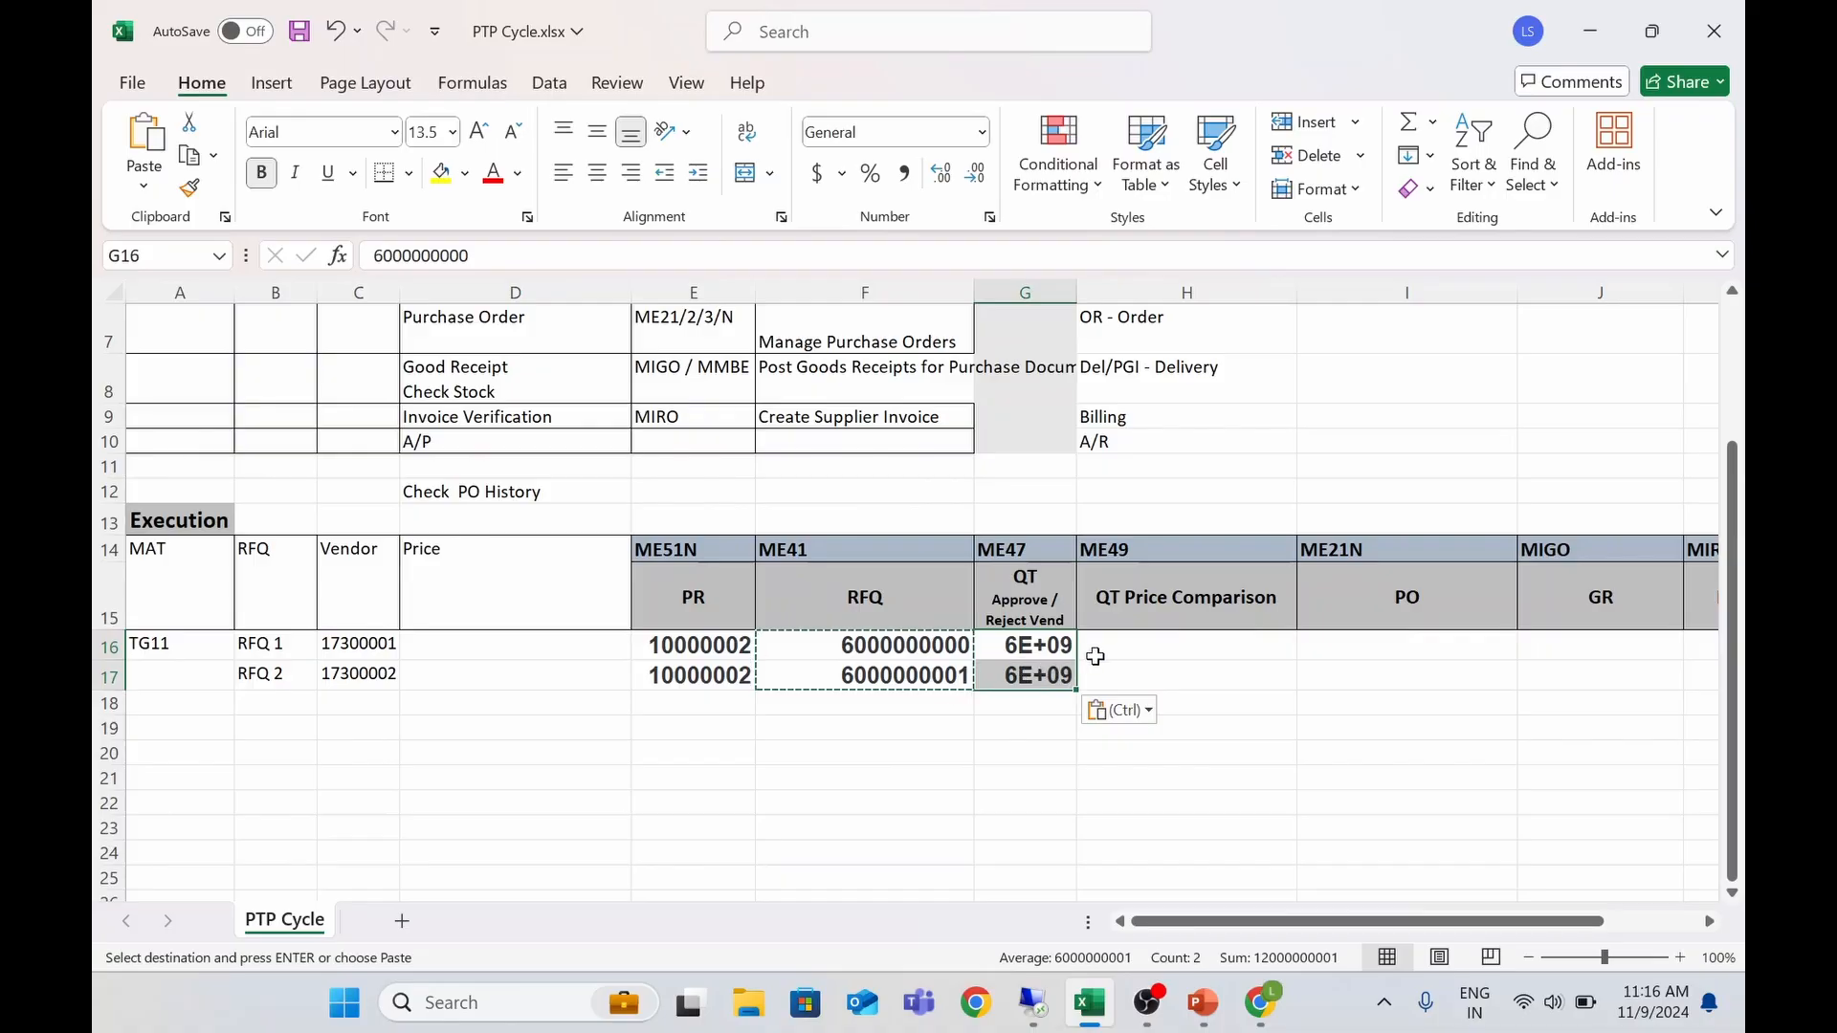
Paste the same two RFQ numbers into the ME49 QT Price Comparison column at H16:H17
{"action": "left_click", "coordinate": [1167, 658]}
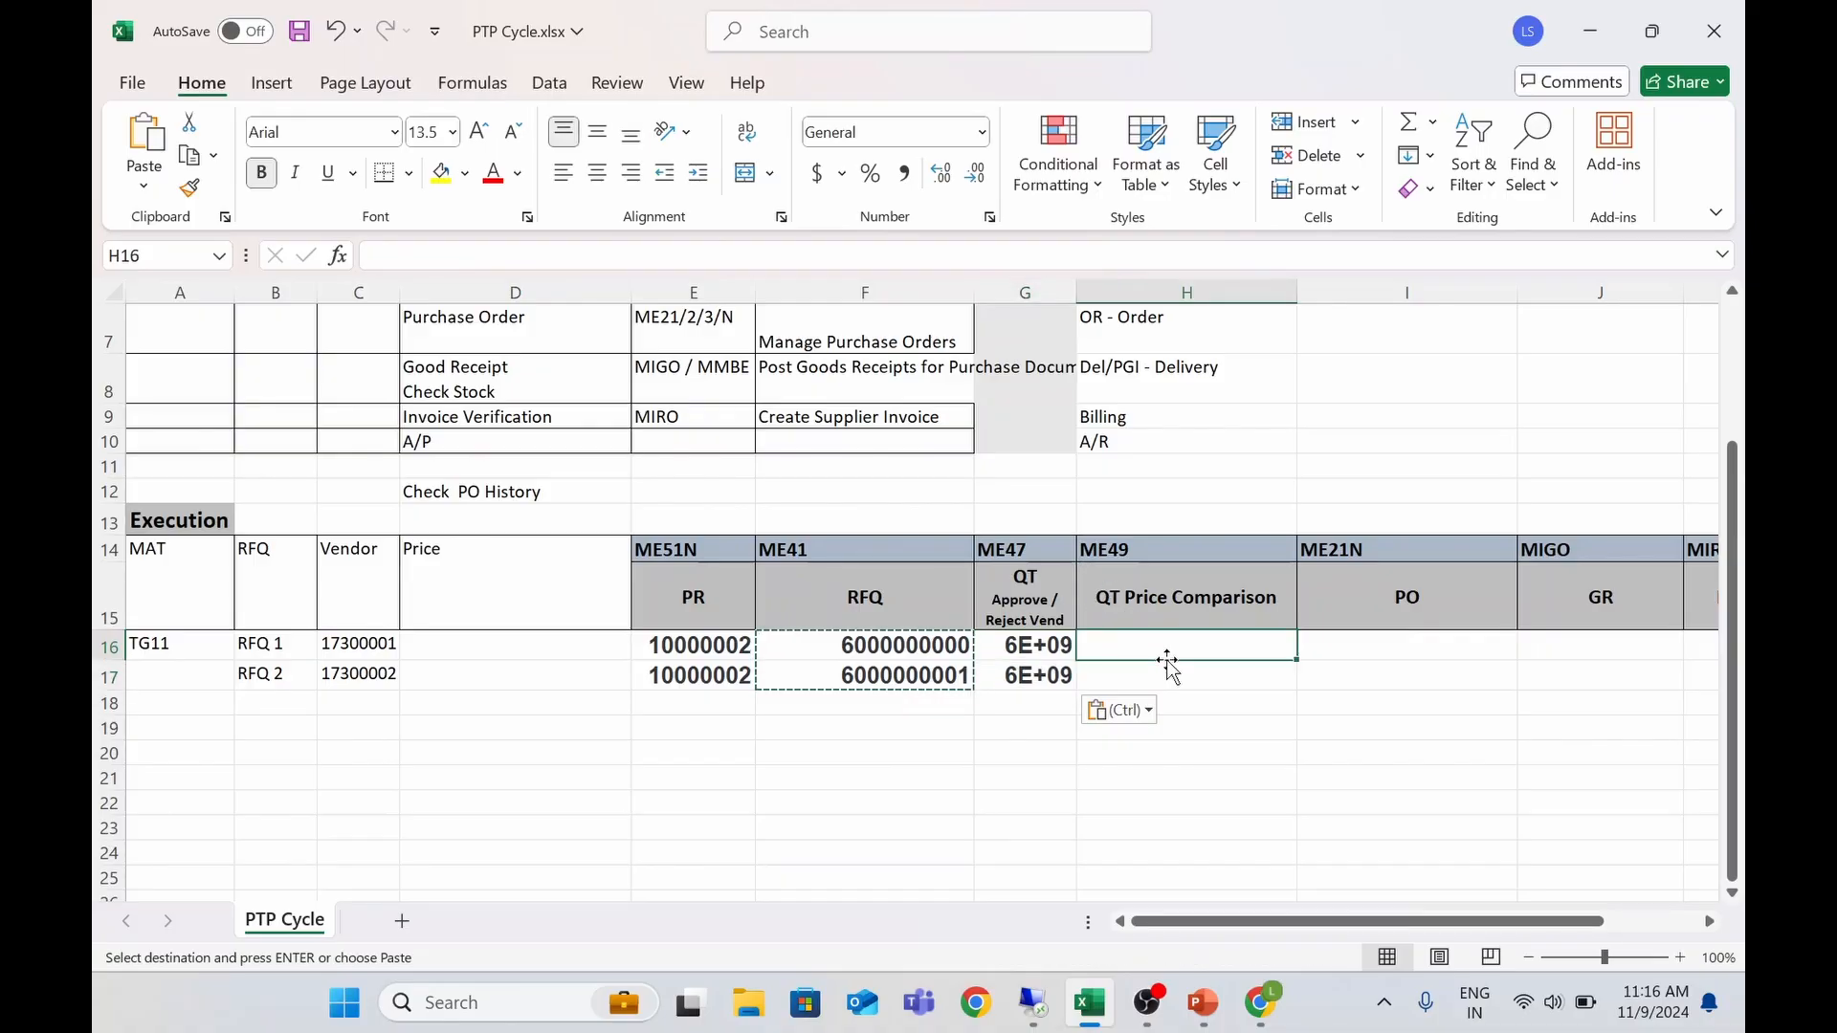
{"action": "left_click", "coordinate": [1023, 648]}
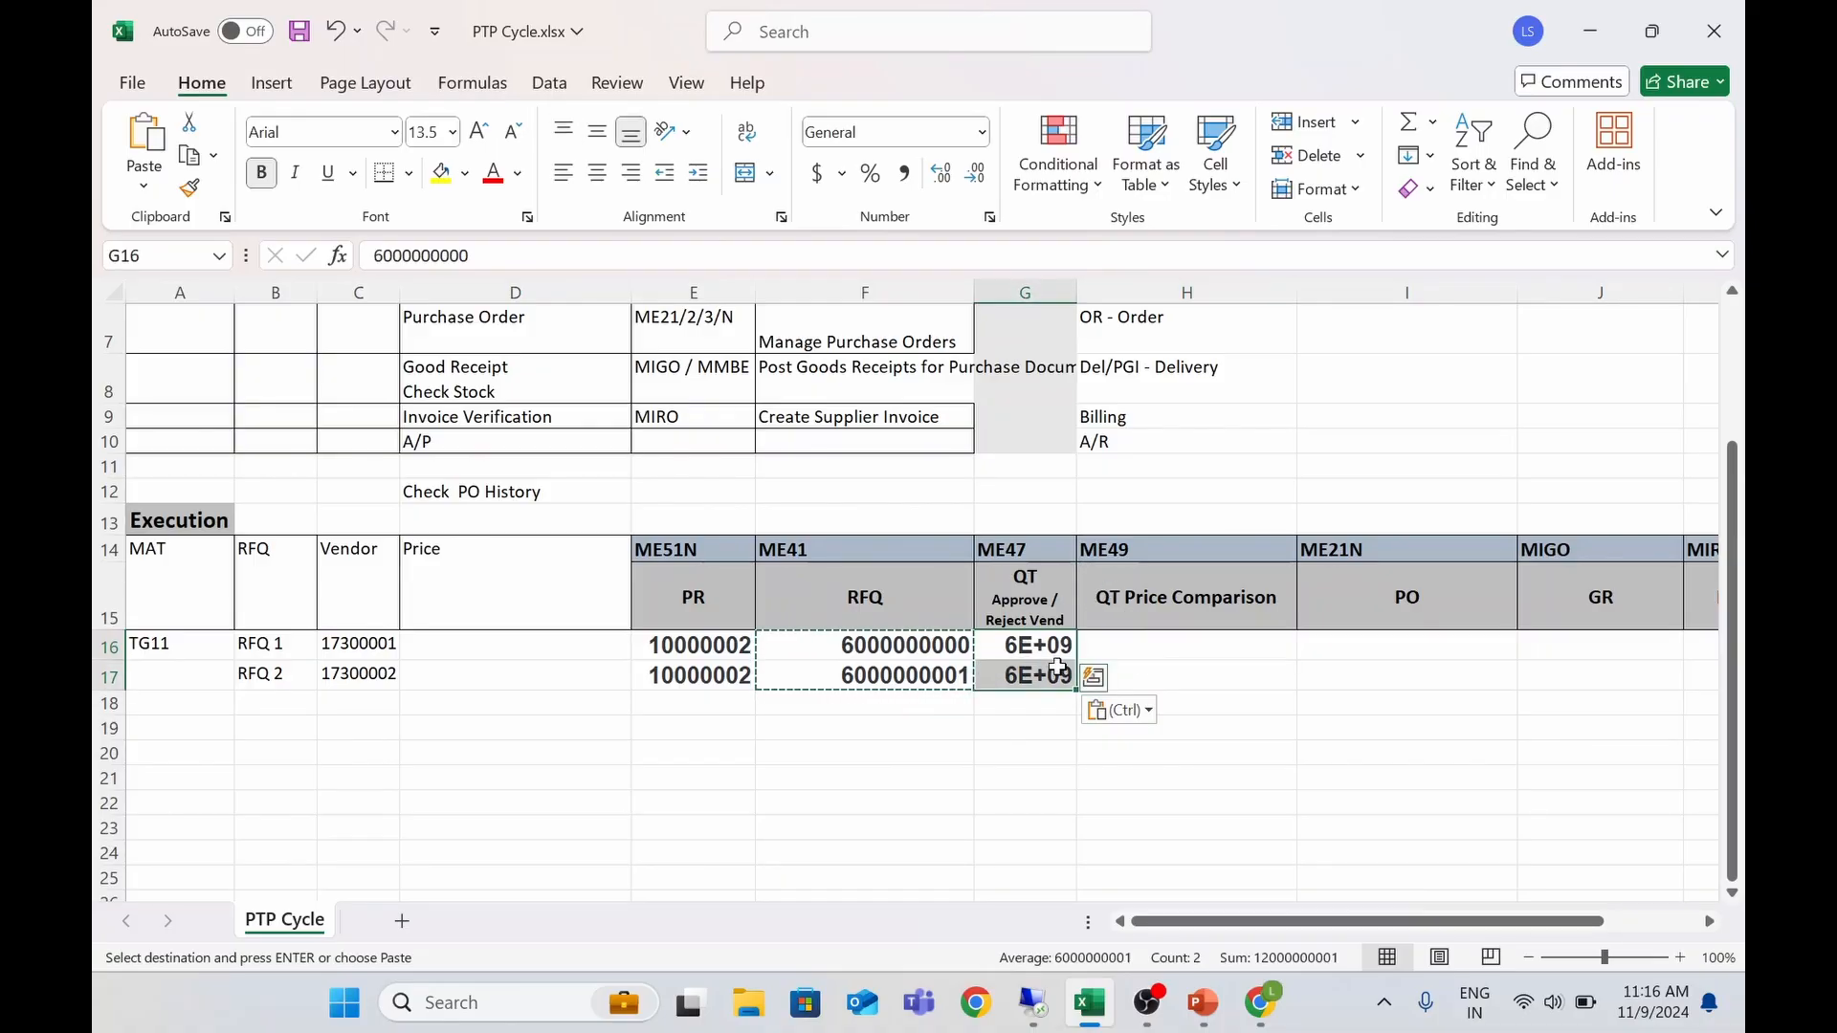
{"action": "left_click", "coordinate": [1111, 645]}
{"action": "key", "text": "ctrl+v"}
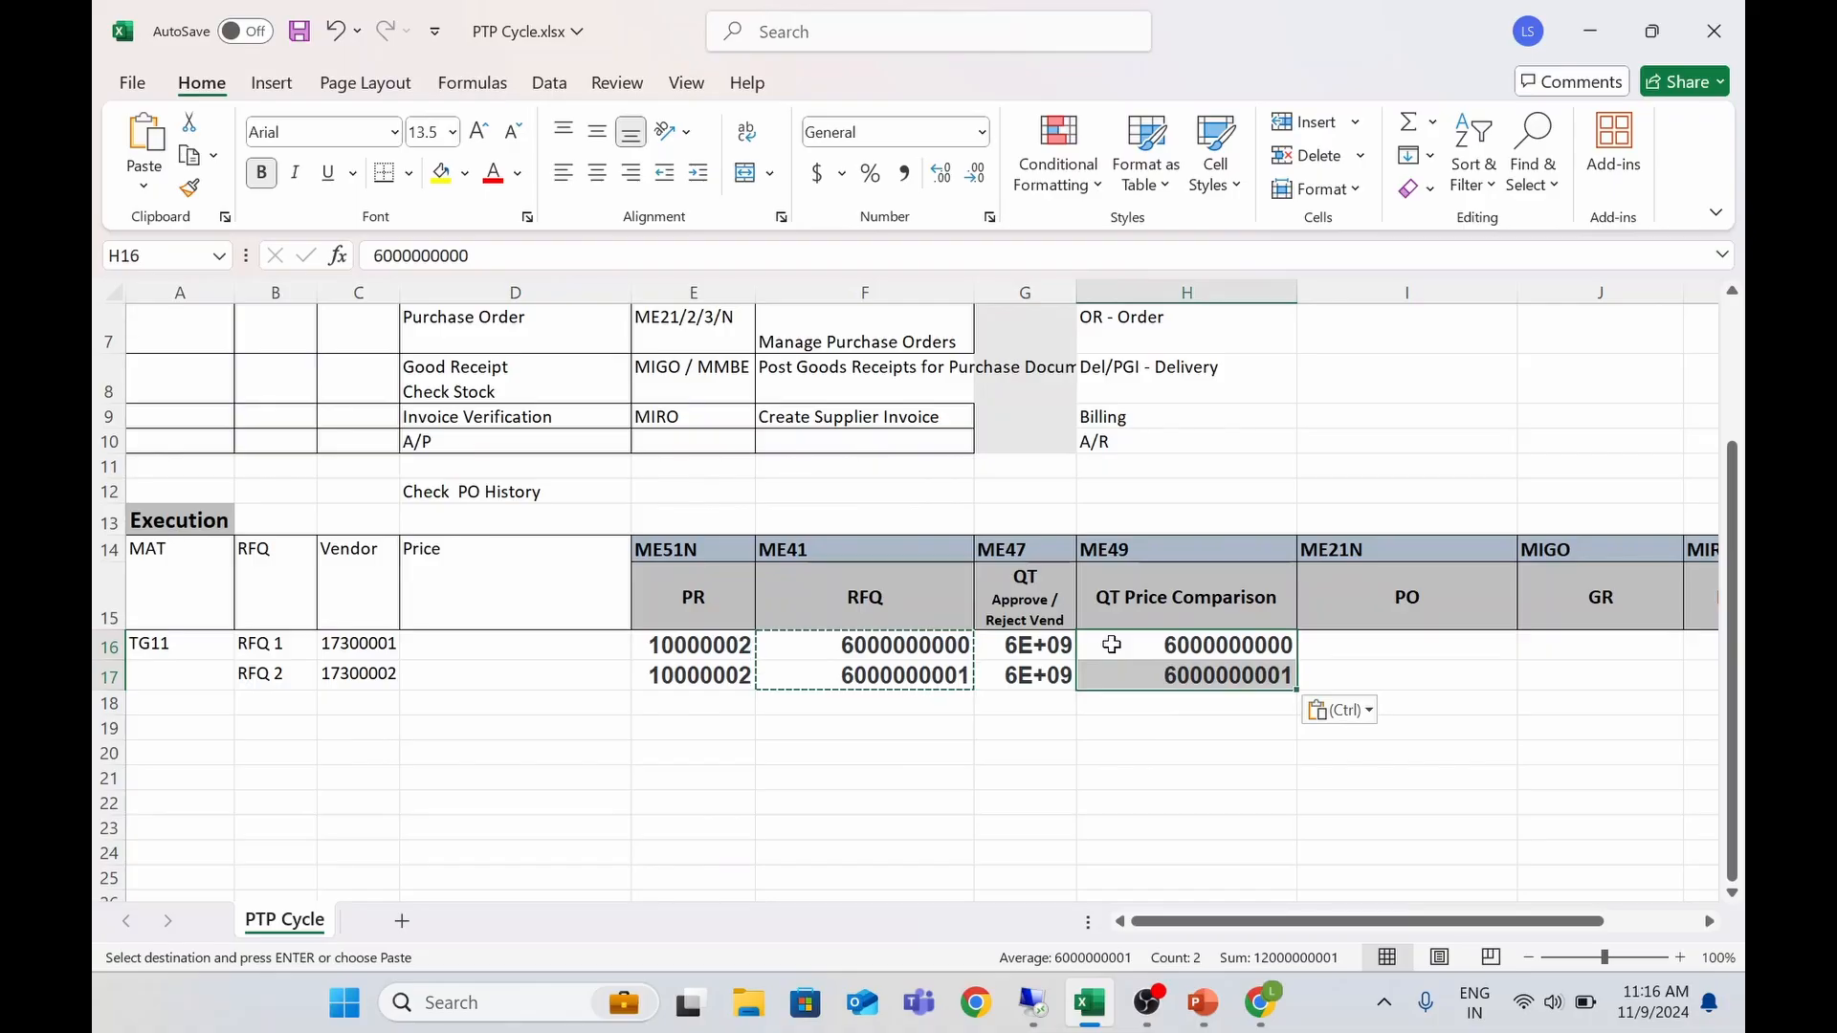
Switch from the Excel workbook back to the SAP Easy Access session
{"action": "left_click", "coordinate": [1033, 1001]}
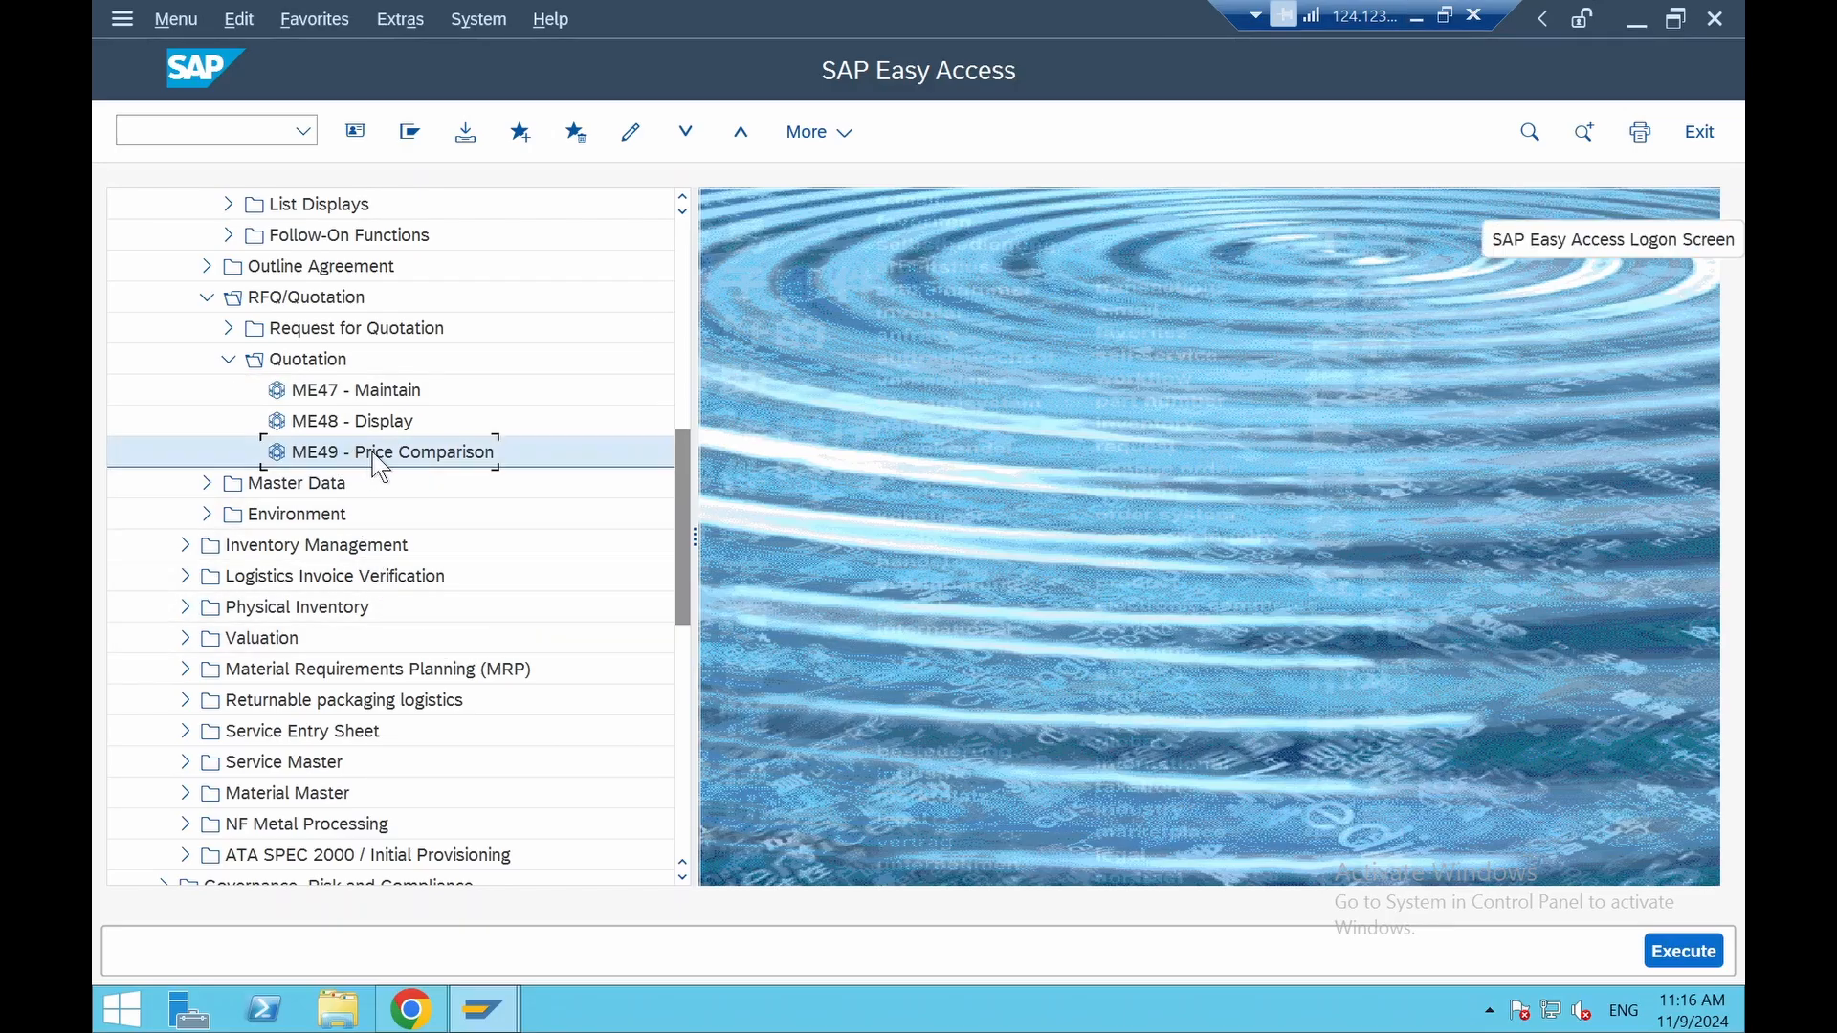
{"action": "double_click", "coordinate": [371, 451]}
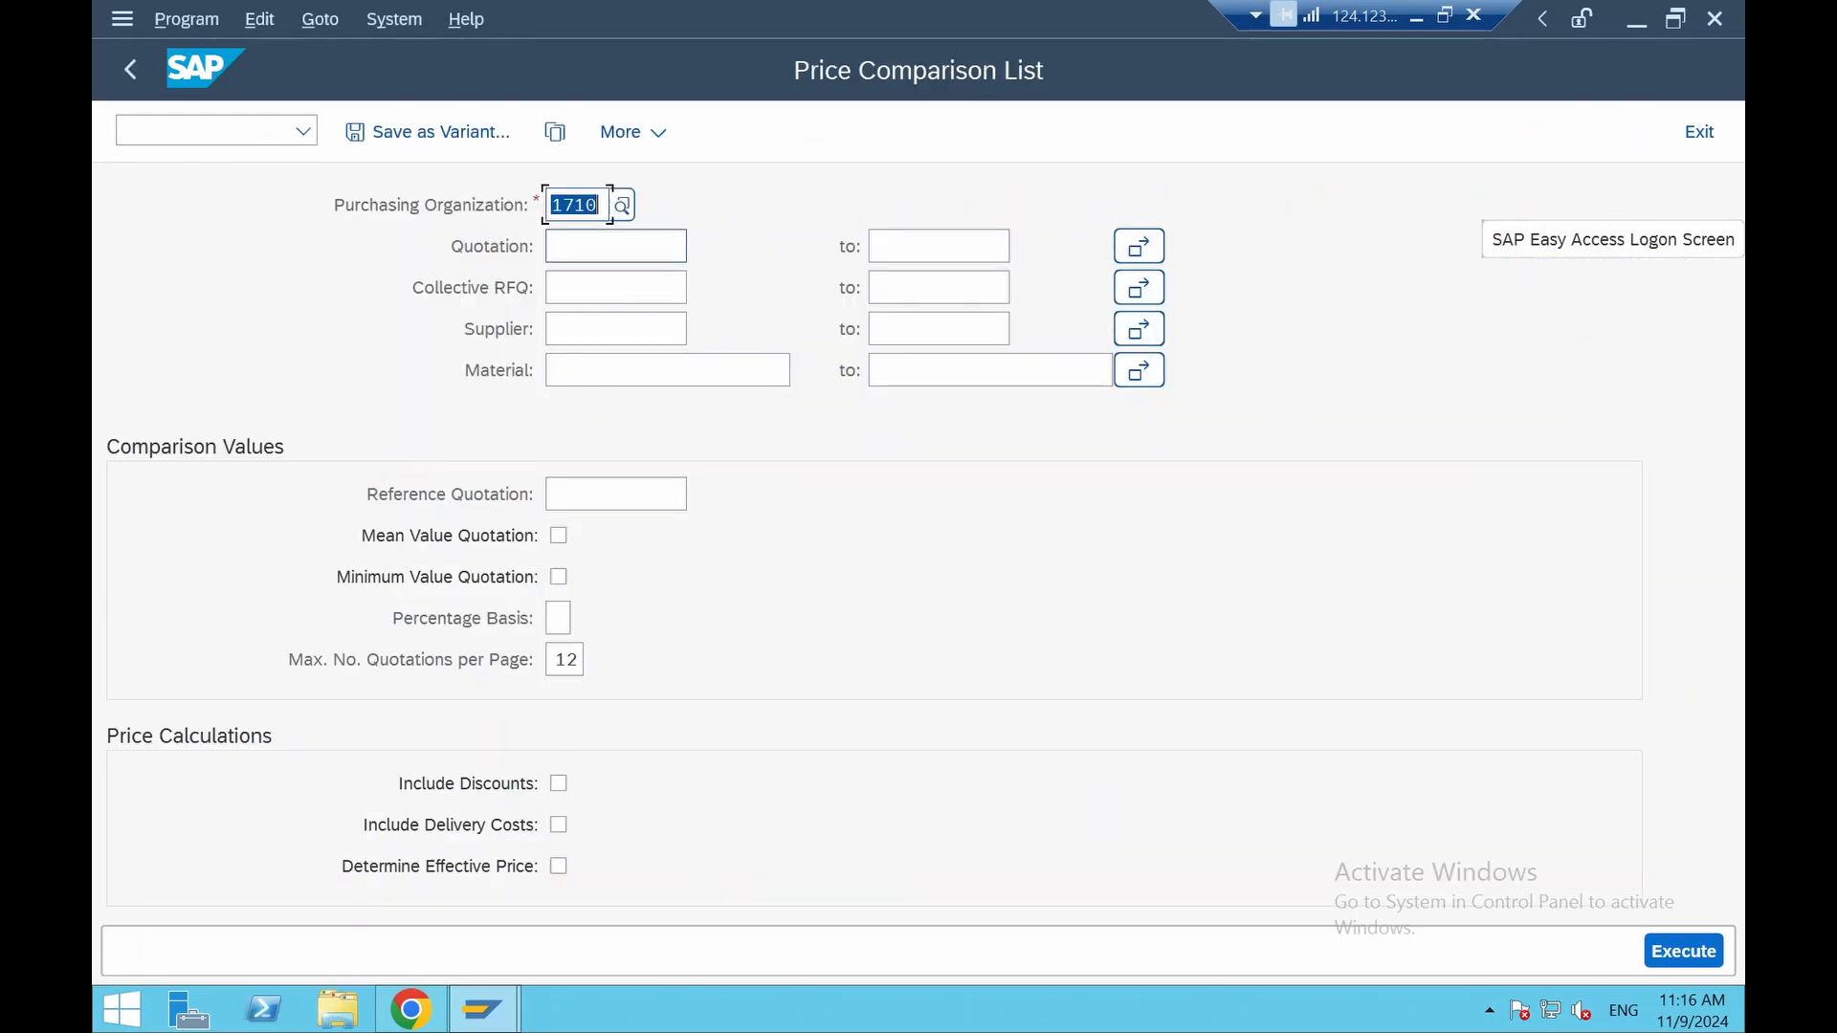
{"action": "key", "text": "Tab"}
{"action": "key", "text": "Tab"}
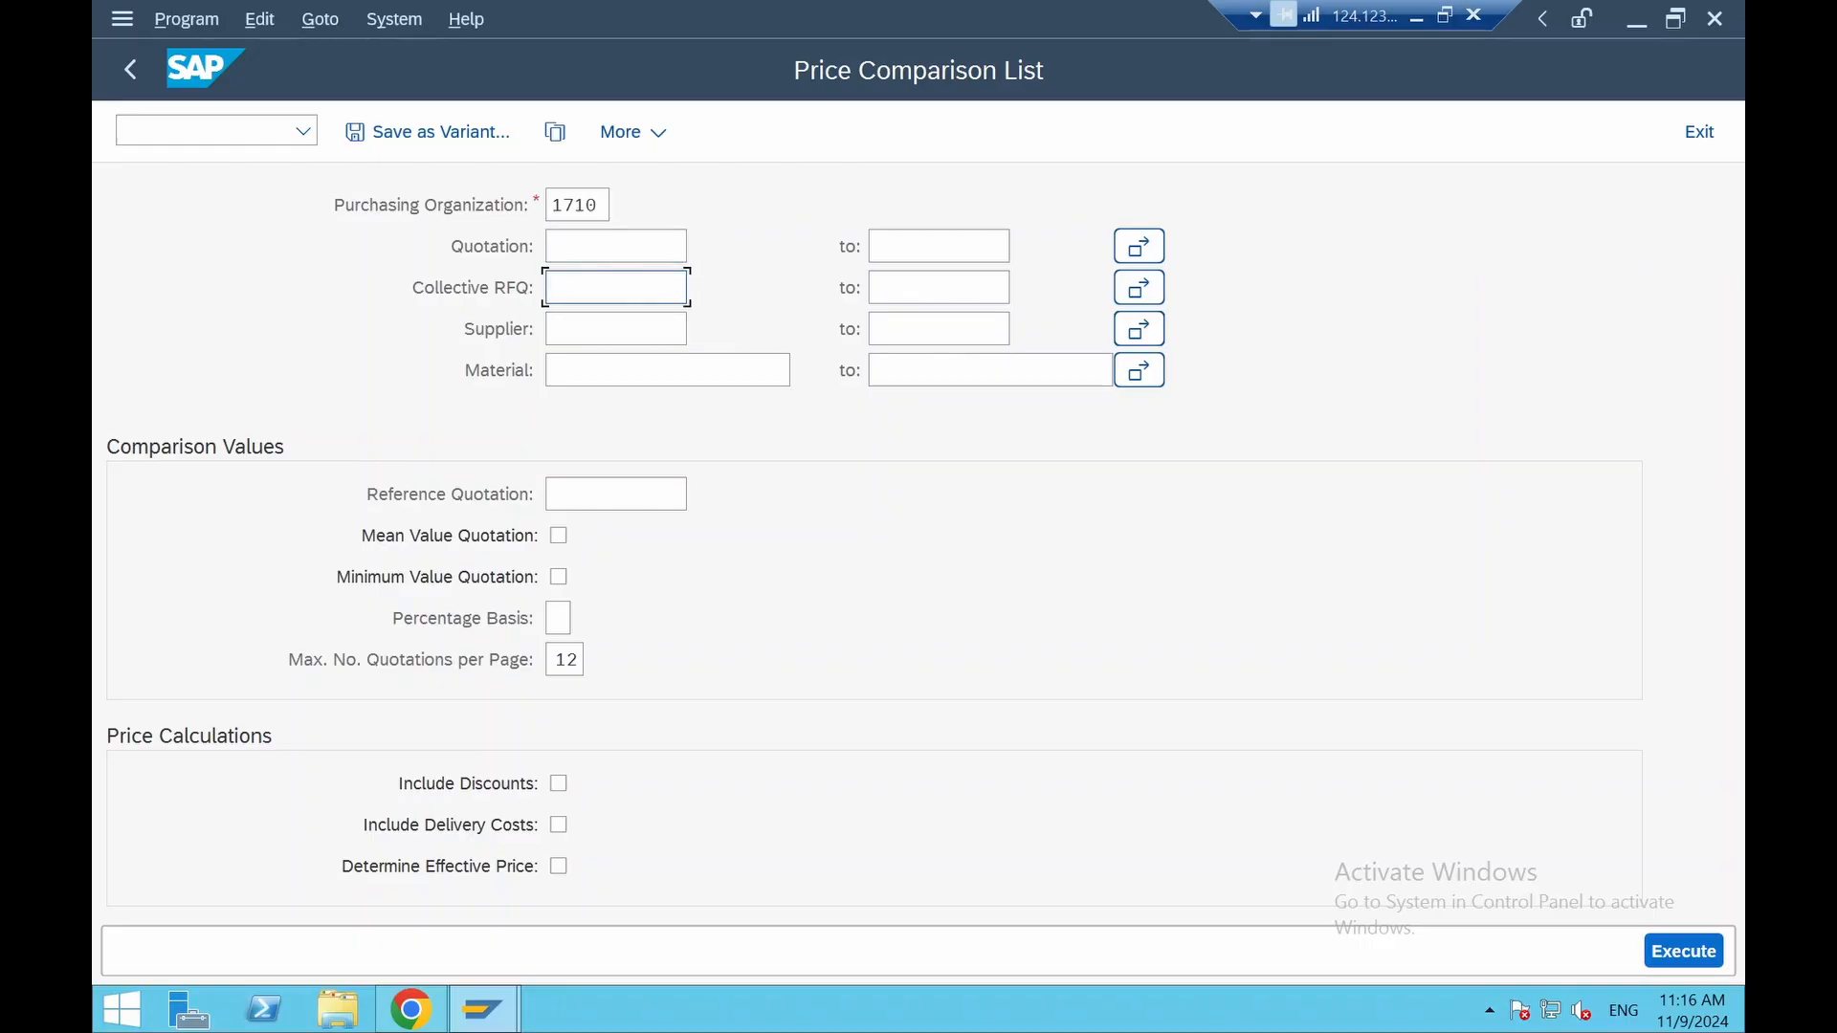
{"action": "left_click", "coordinate": [132, 71]}
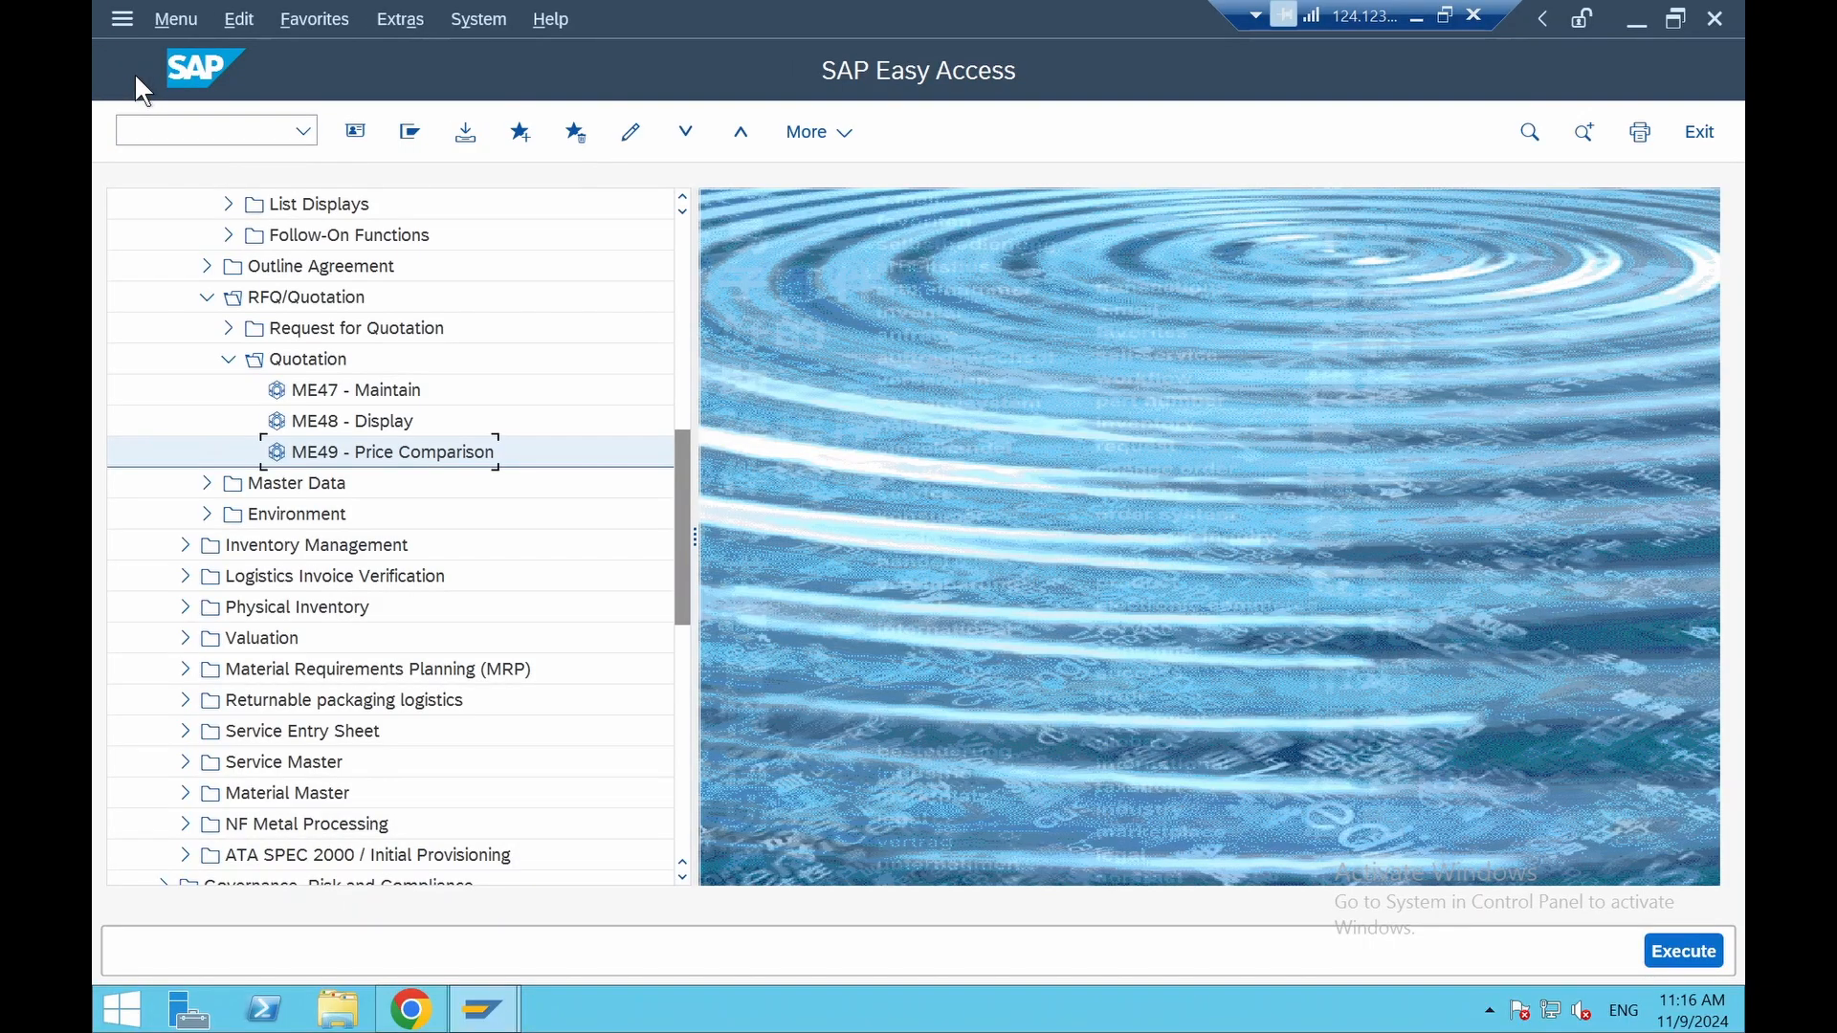
In ME47, set the collective number to 100 in the header of Domestic US Supplier 2's quotation, save it and leave the transaction
{"action": "double_click", "coordinate": [381, 393]}
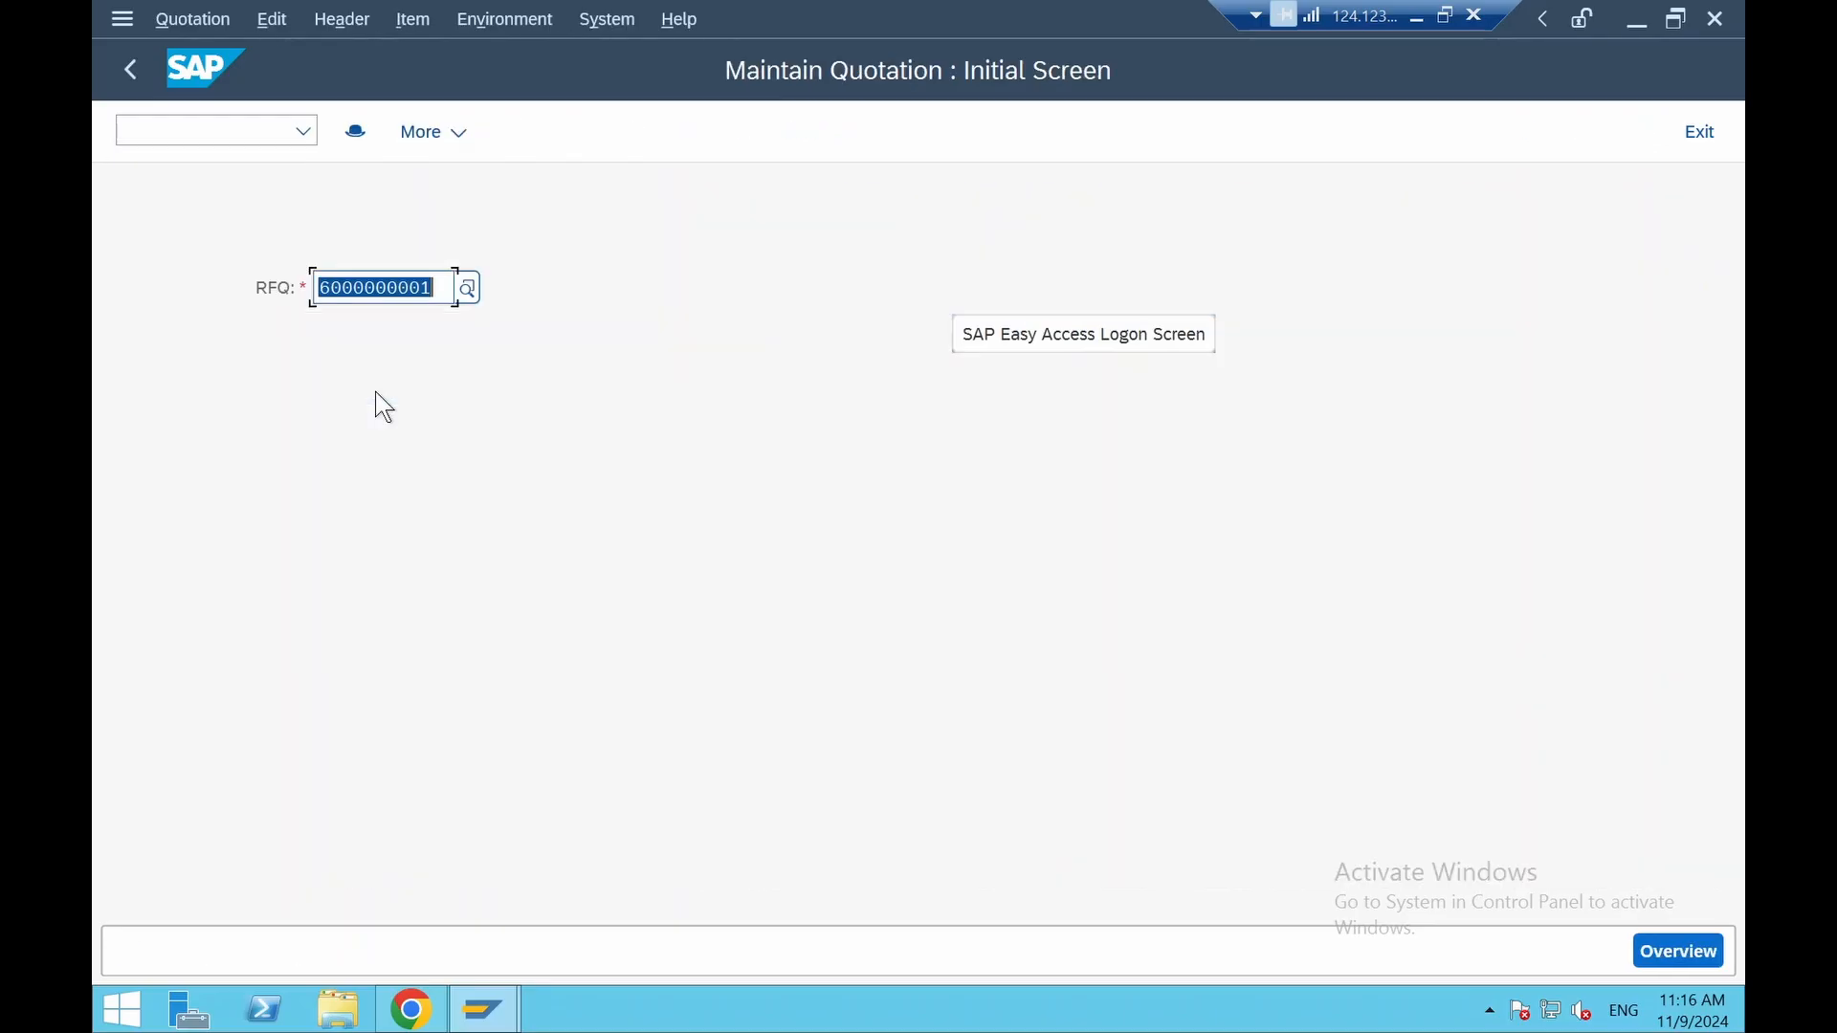
{"action": "key", "text": "Return"}
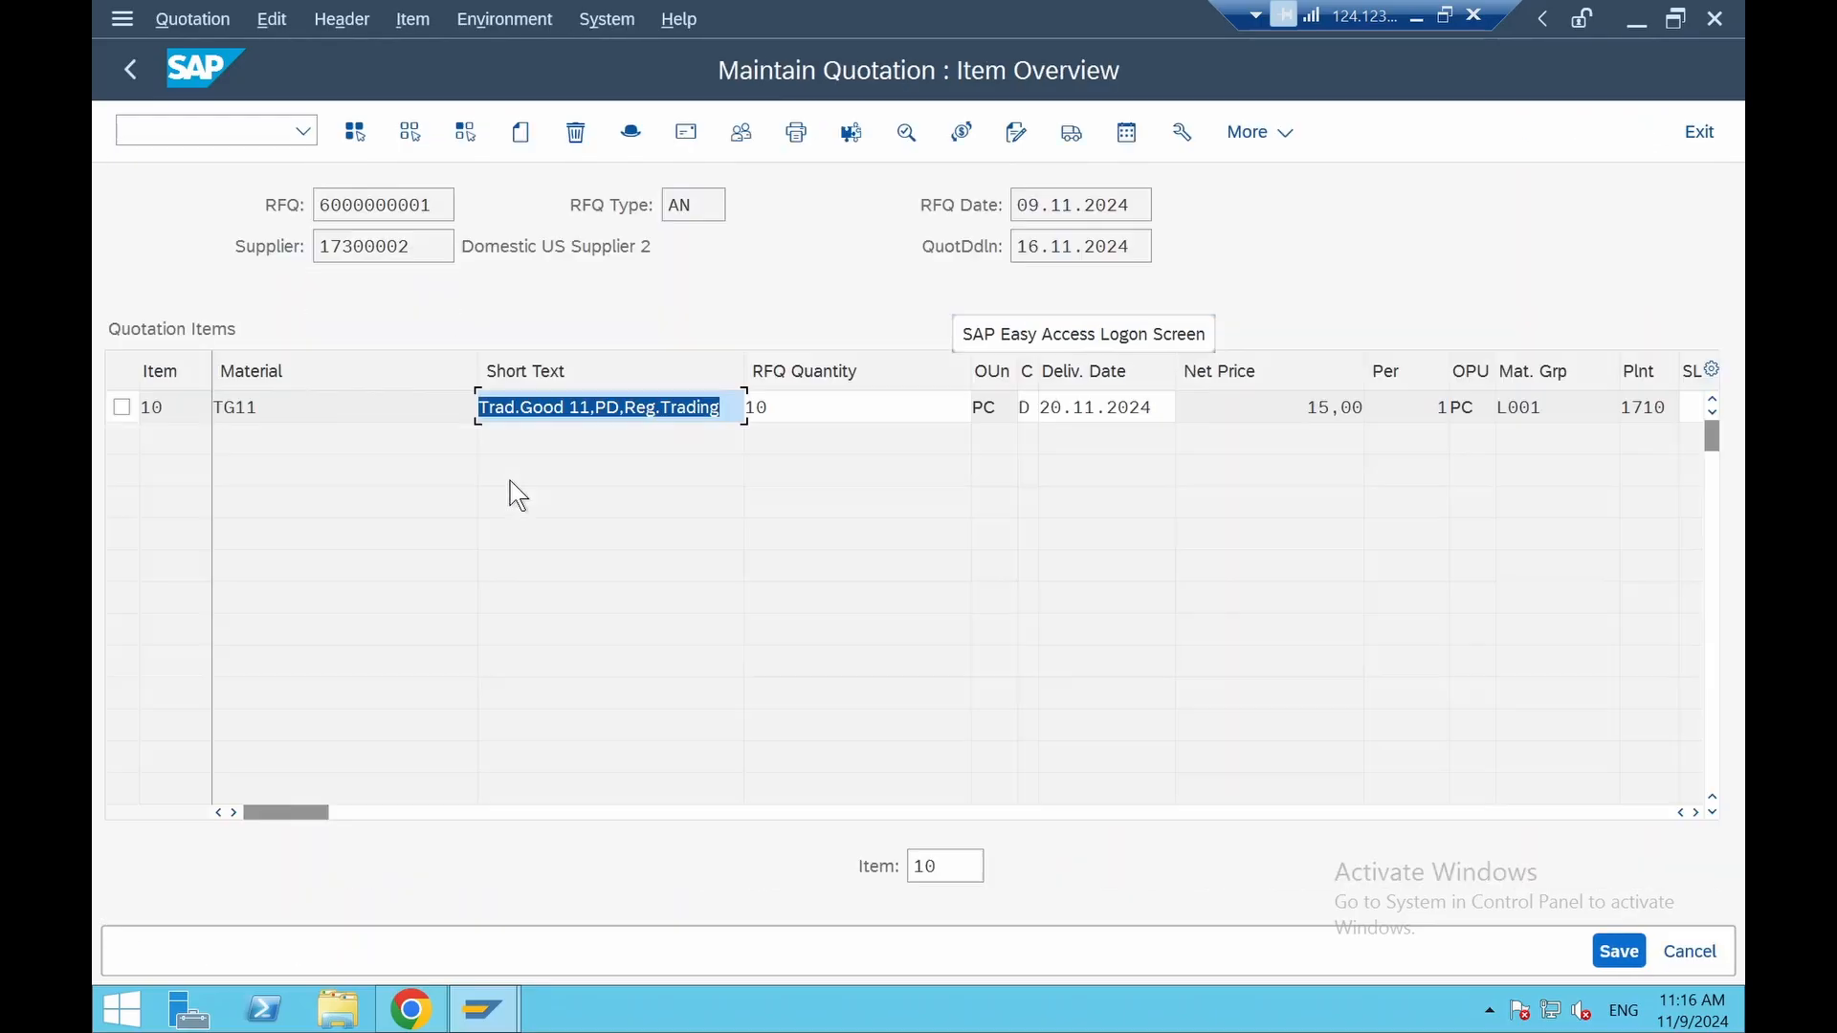
{"action": "left_click", "coordinate": [631, 134]}
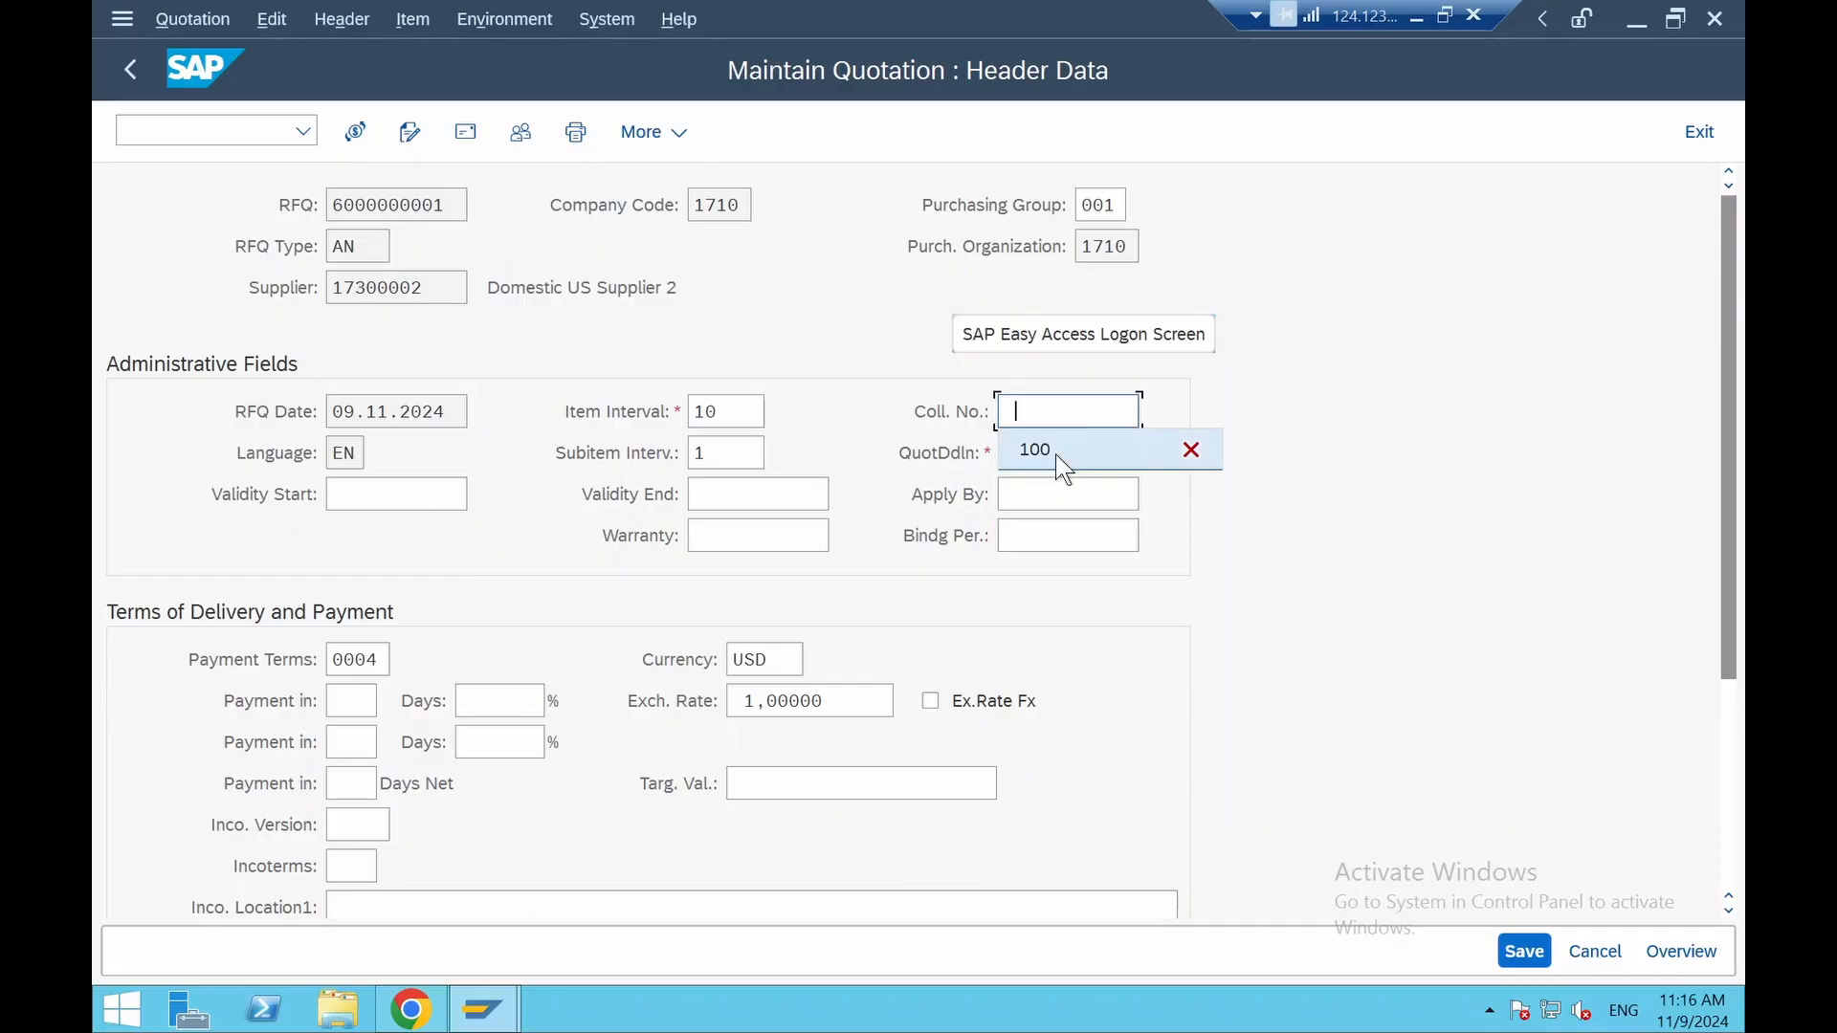
{"action": "left_click", "coordinate": [1052, 455]}
{"action": "left_click", "coordinate": [1531, 953]}
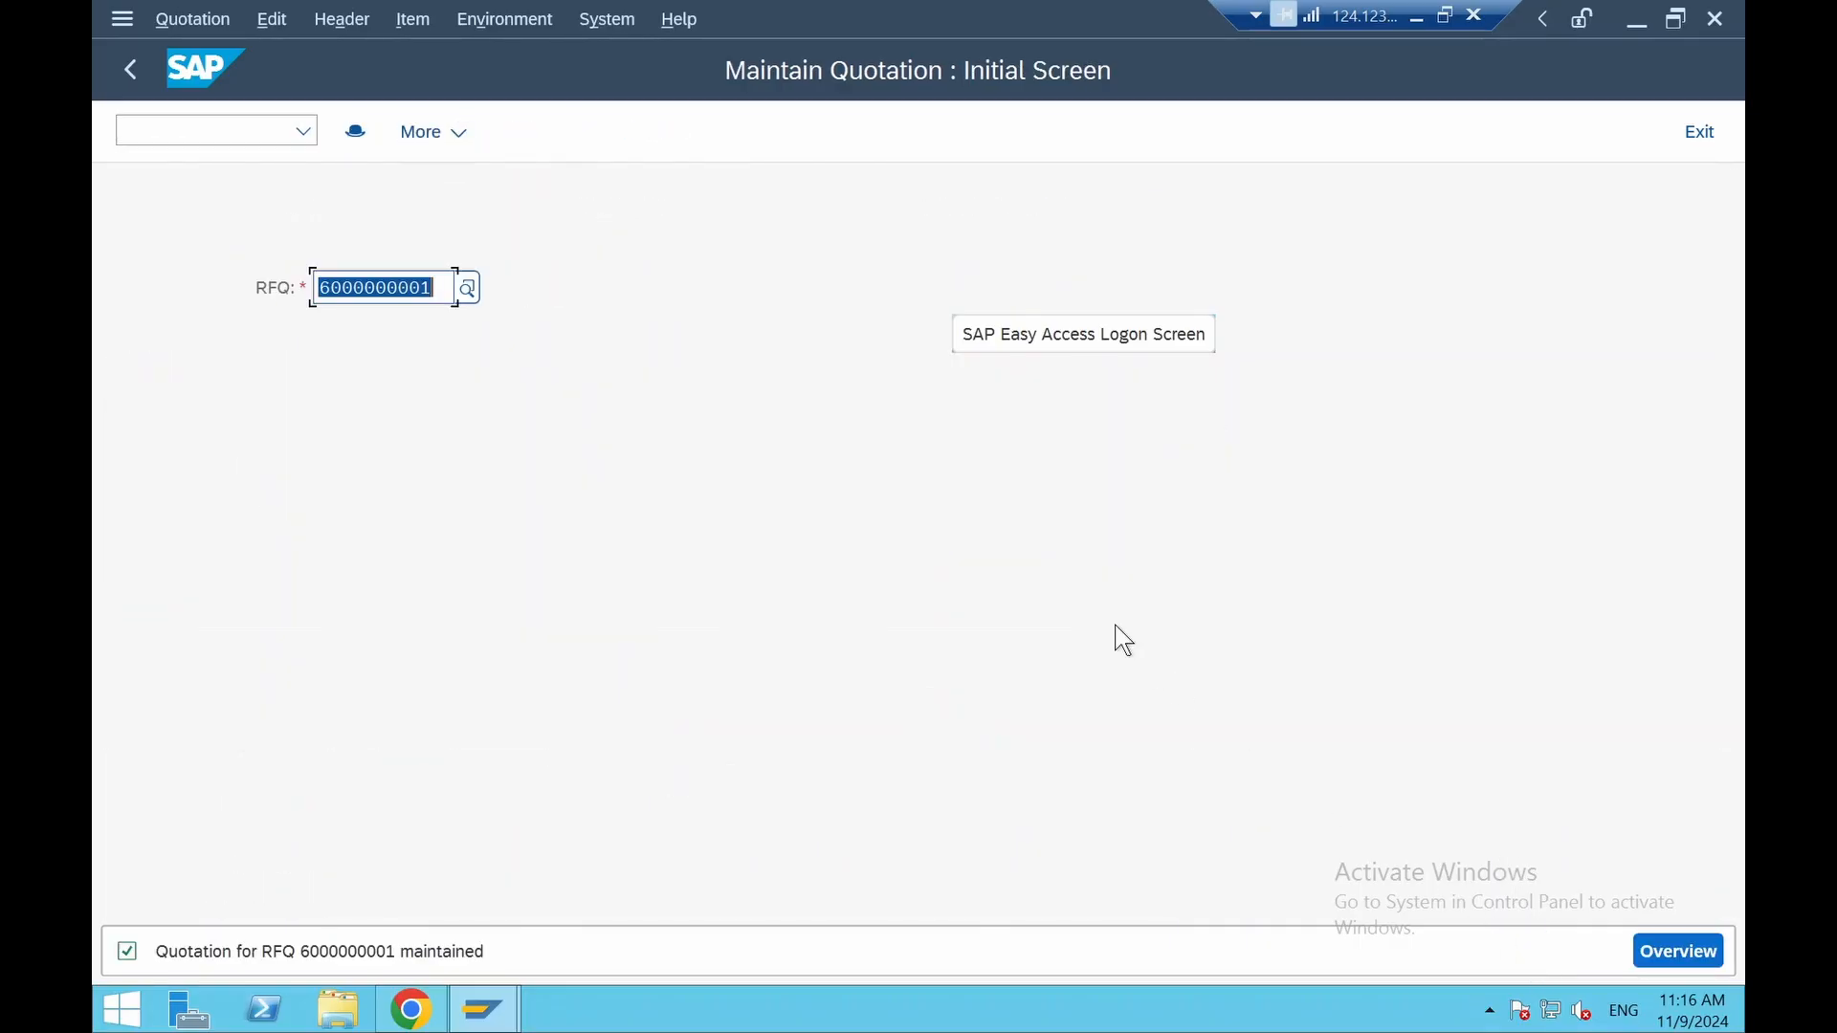
{"action": "left_click", "coordinate": [132, 85]}
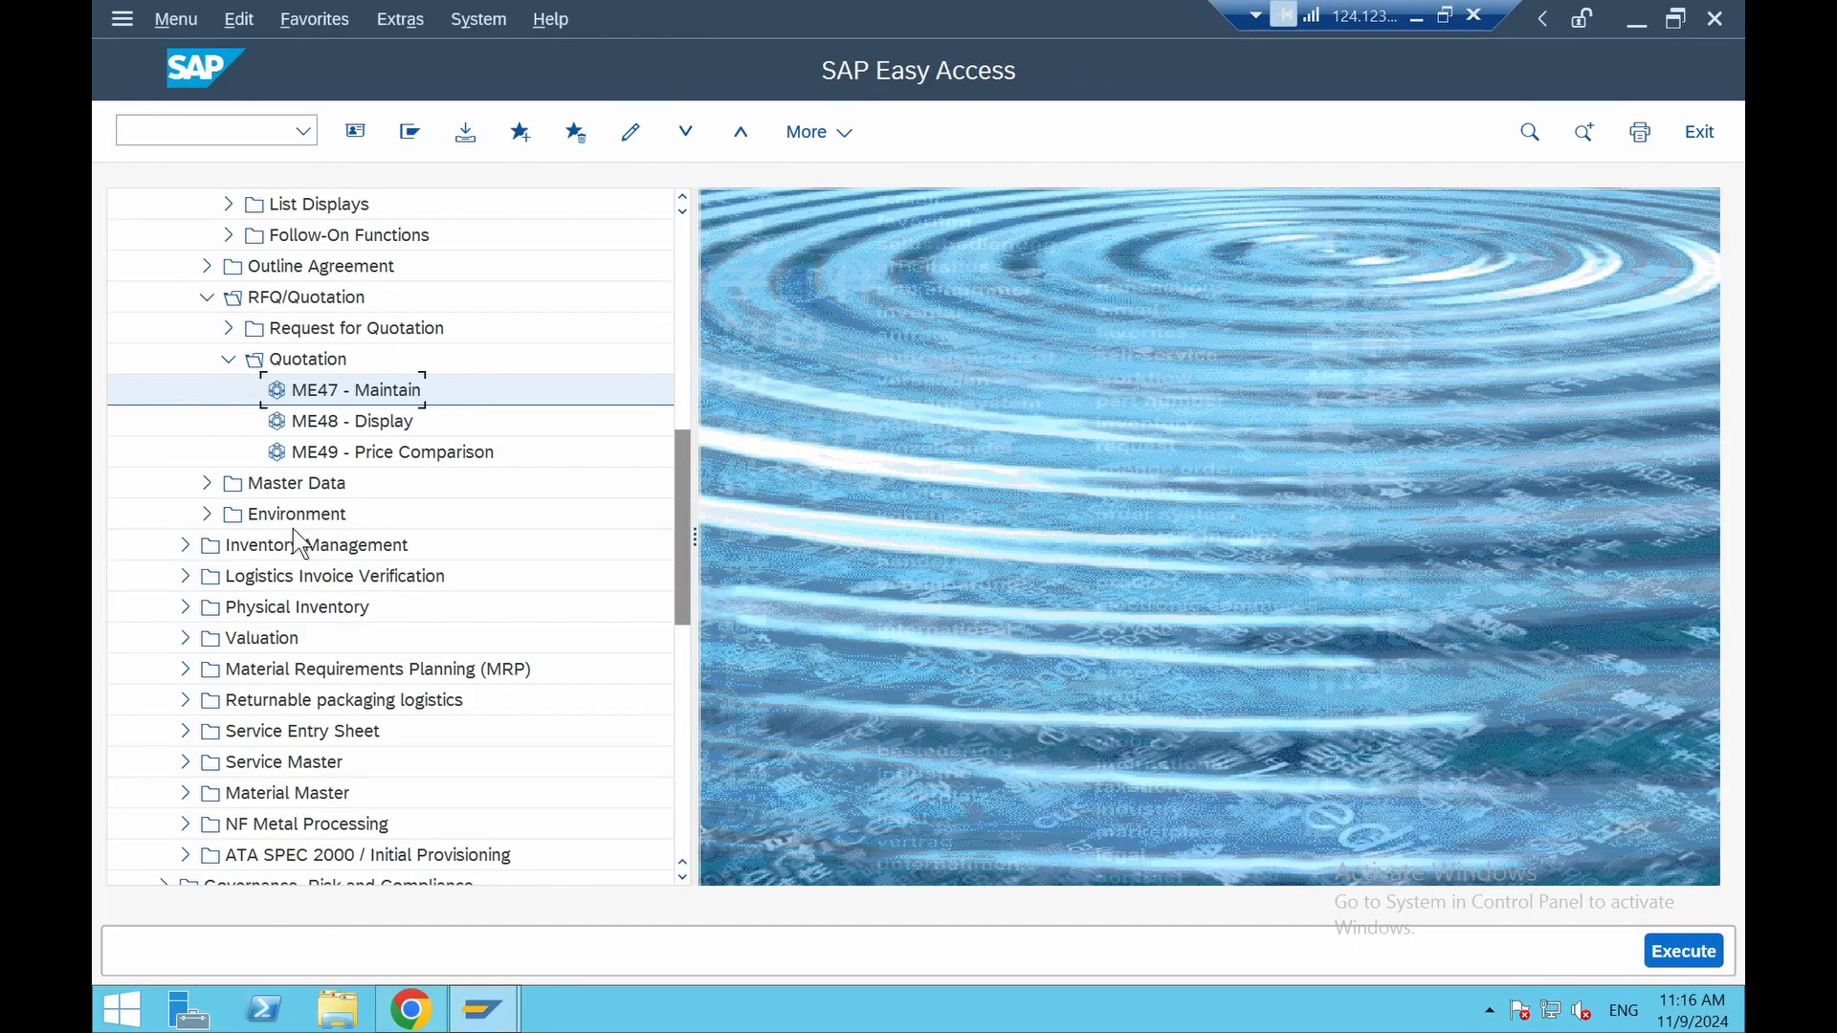
Run the ME49 price comparison for purchasing organization 1710 with collective RFQ 100
{"action": "double_click", "coordinate": [401, 451]}
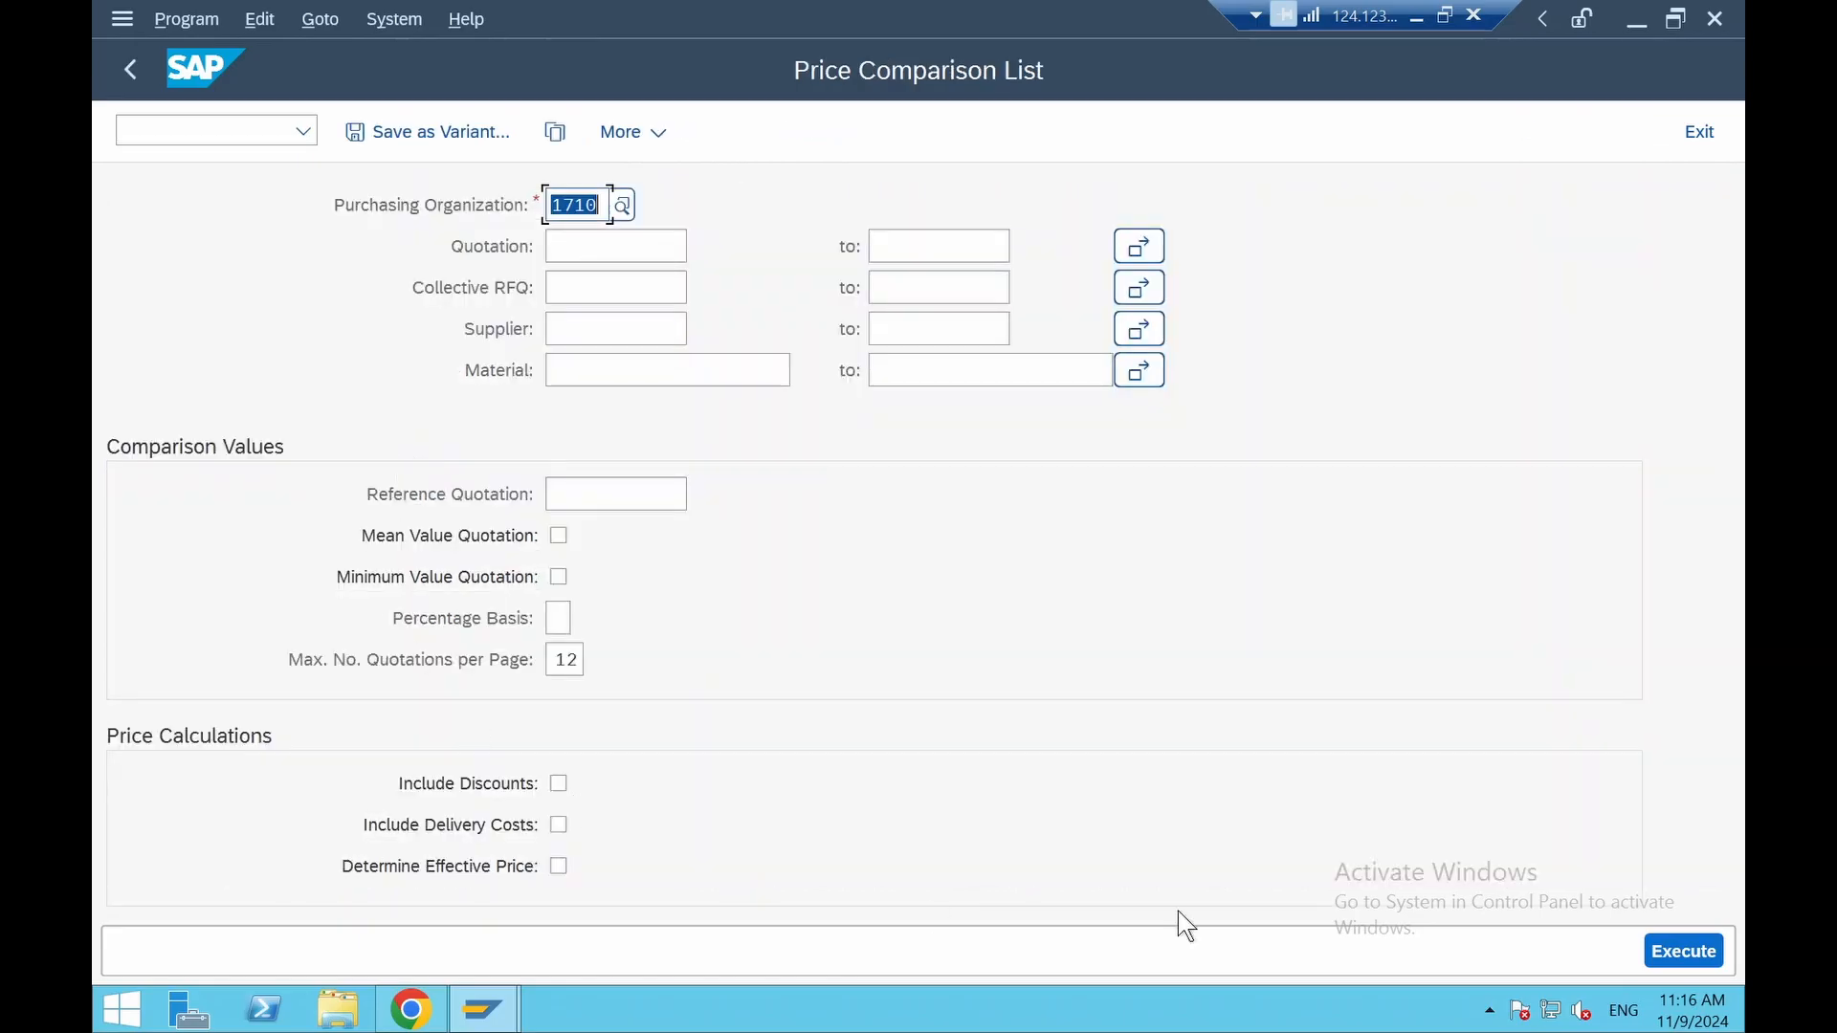
{"action": "left_click", "coordinate": [615, 288]}
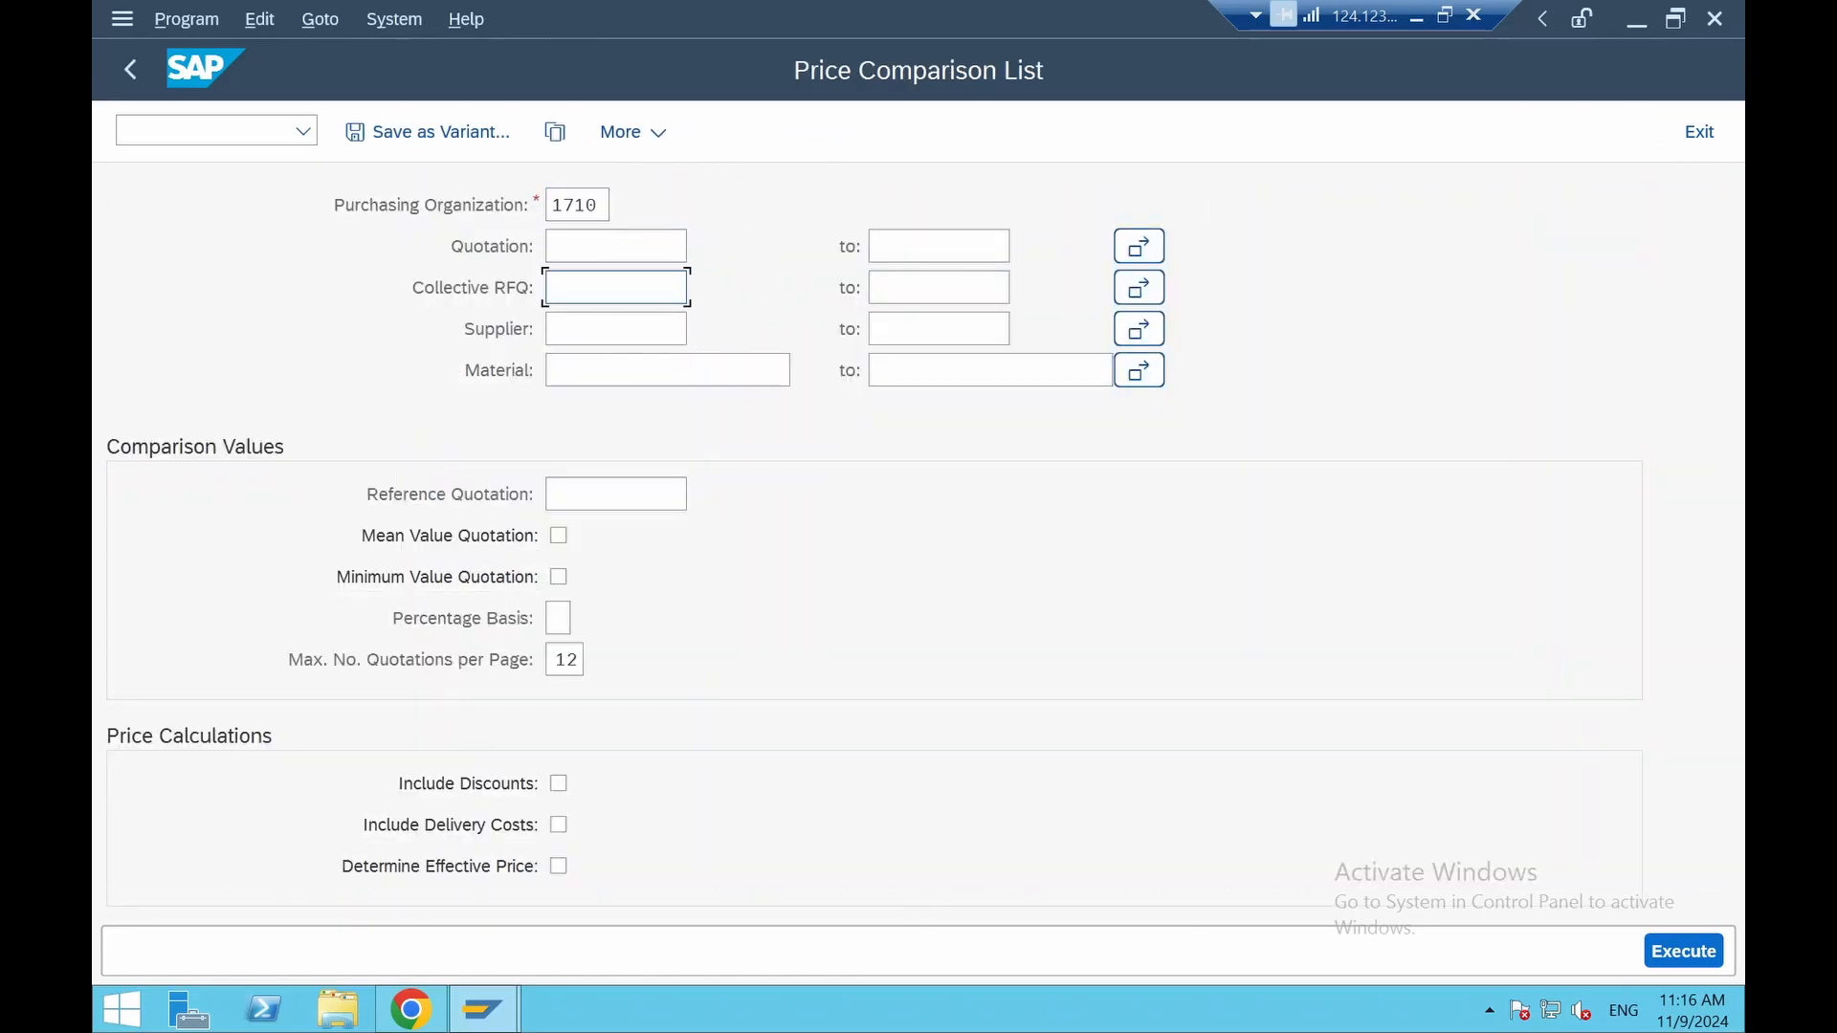
{"action": "type", "text": "100"}
{"action": "left_click", "coordinate": [1684, 951]}
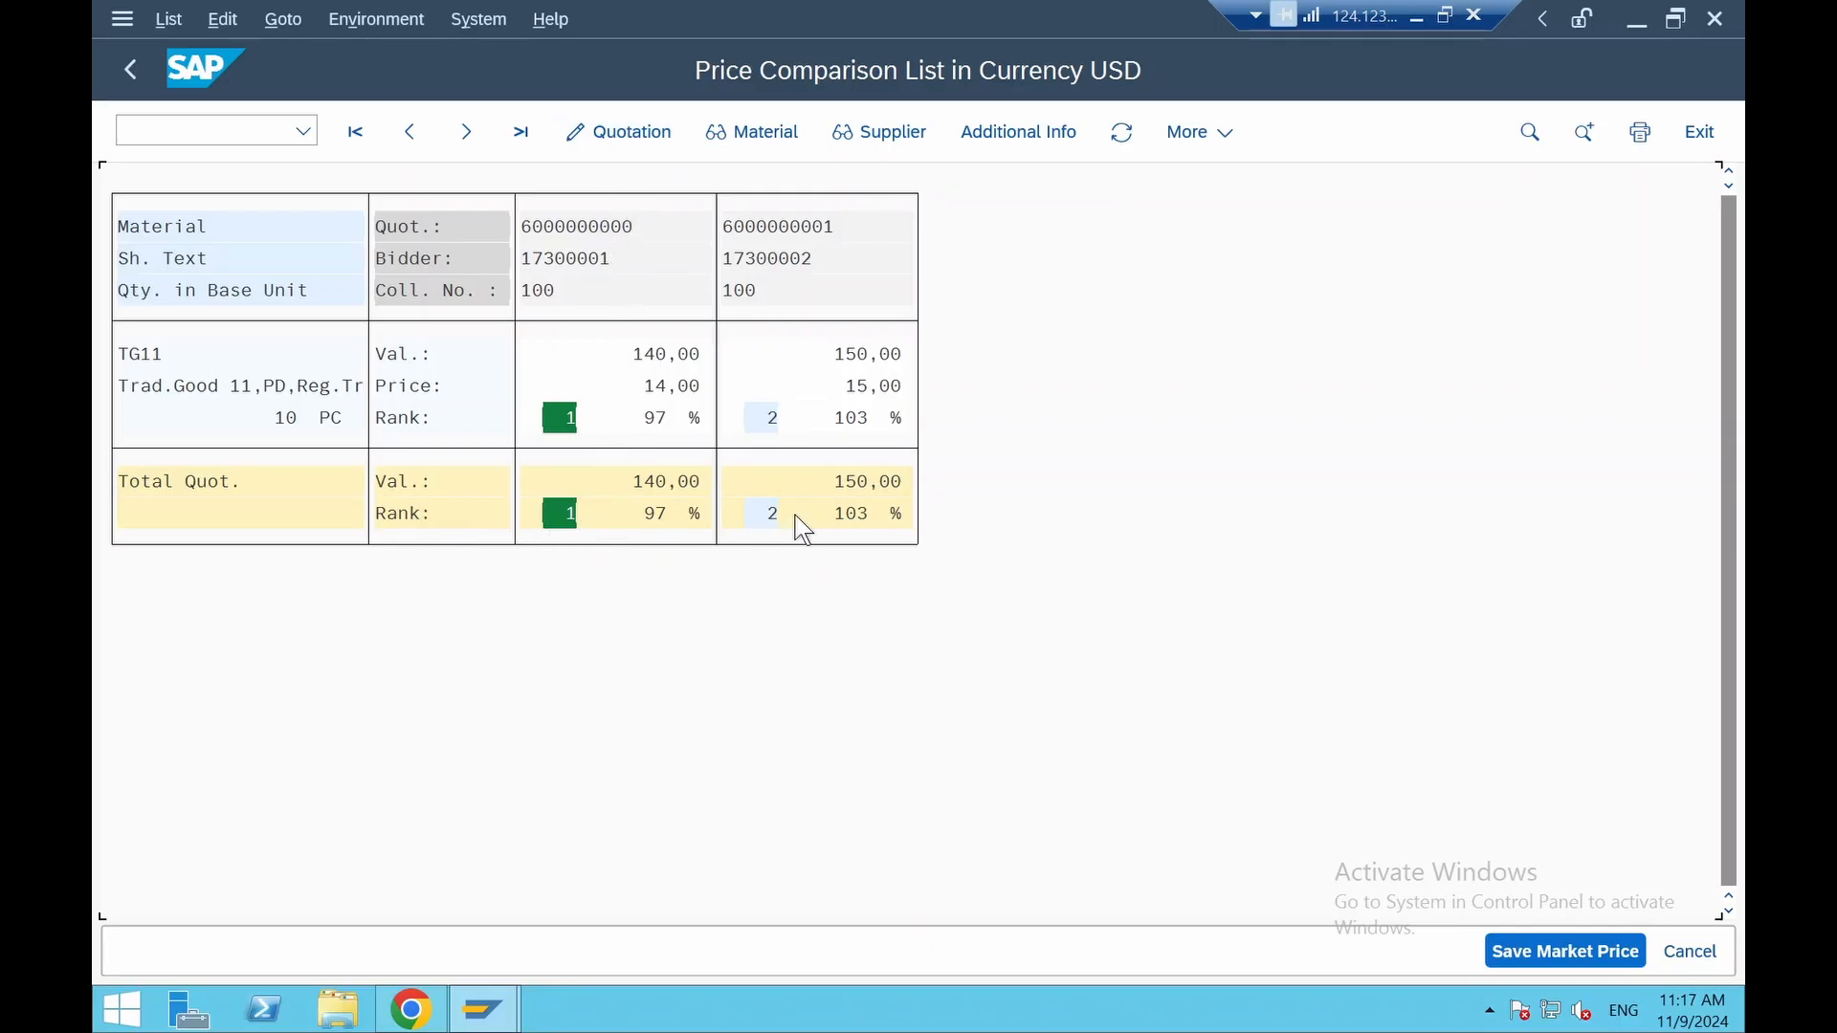
Open the rank 1 quotation from the comparison list, set its info record update indicator to A and save it
{"action": "double_click", "coordinate": [566, 425]}
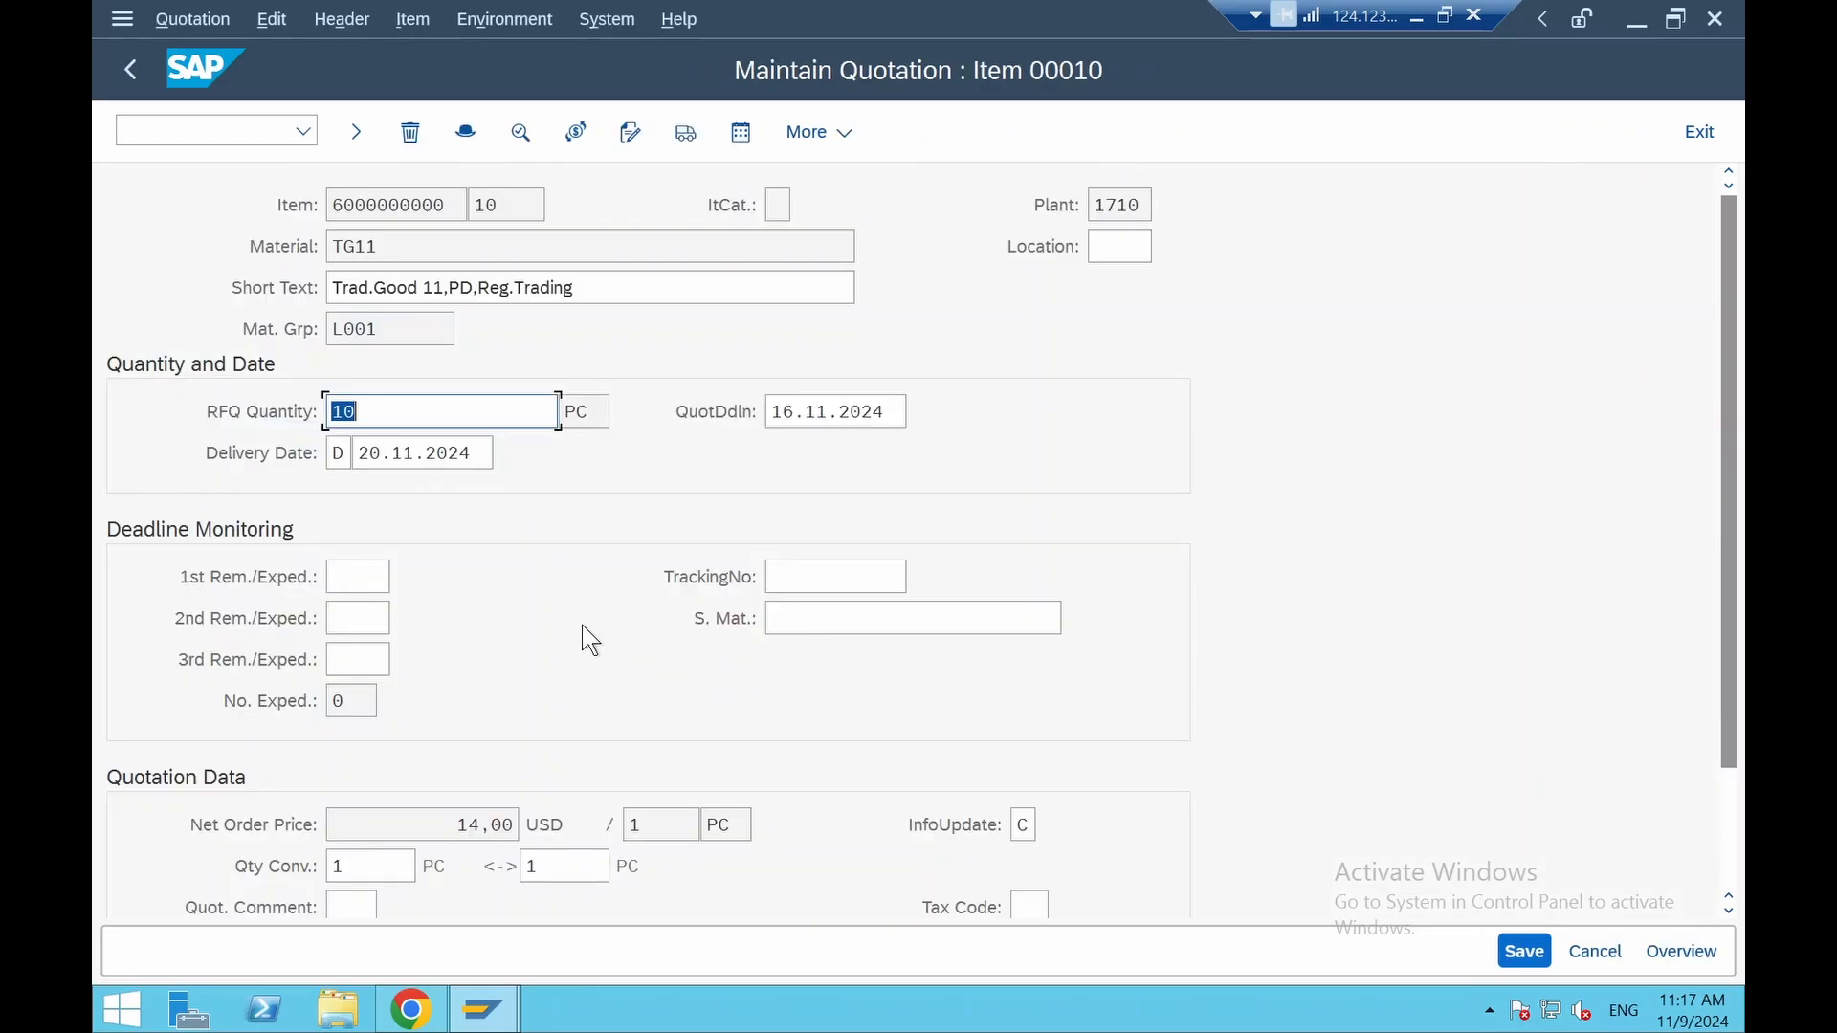
{"action": "scroll", "coordinate": [585, 643], "scroll_direction": "down", "scroll_amount": 2}
{"action": "scroll", "coordinate": [587, 660], "scroll_direction": "down", "scroll_amount": 2}
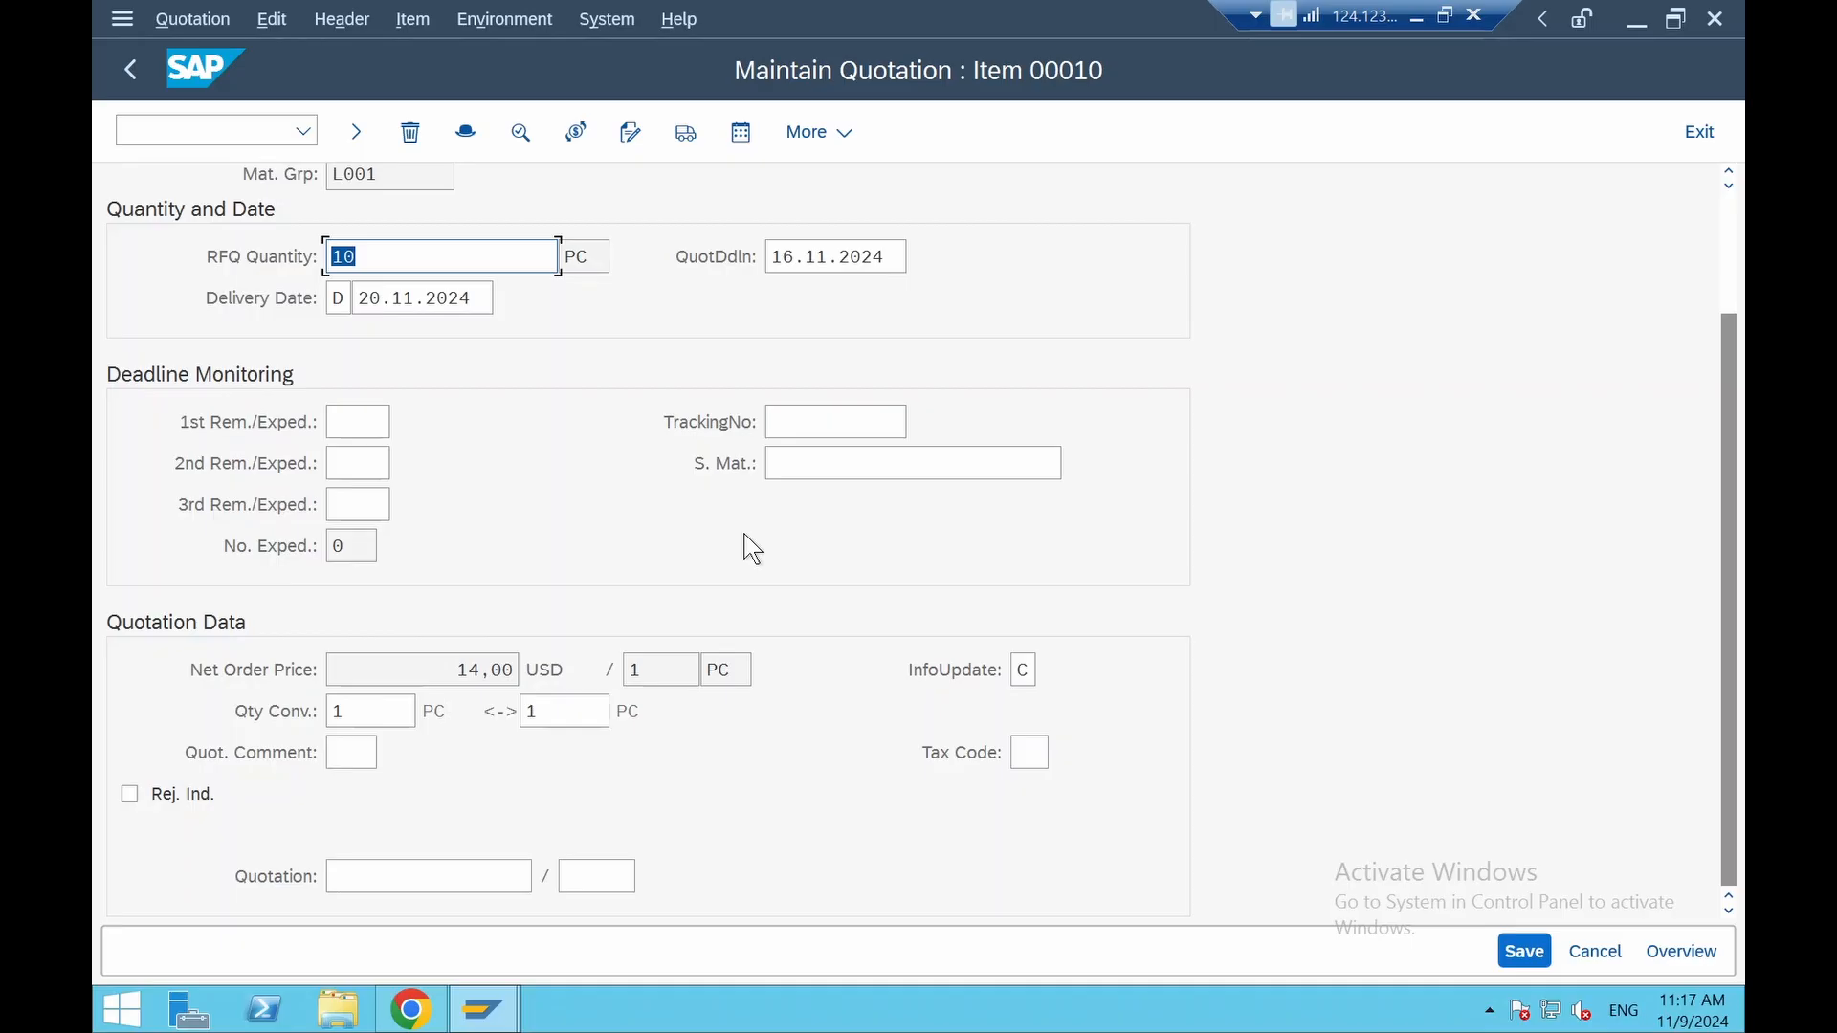
{"action": "scroll", "coordinate": [526, 551], "scroll_direction": "up", "scroll_amount": 3}
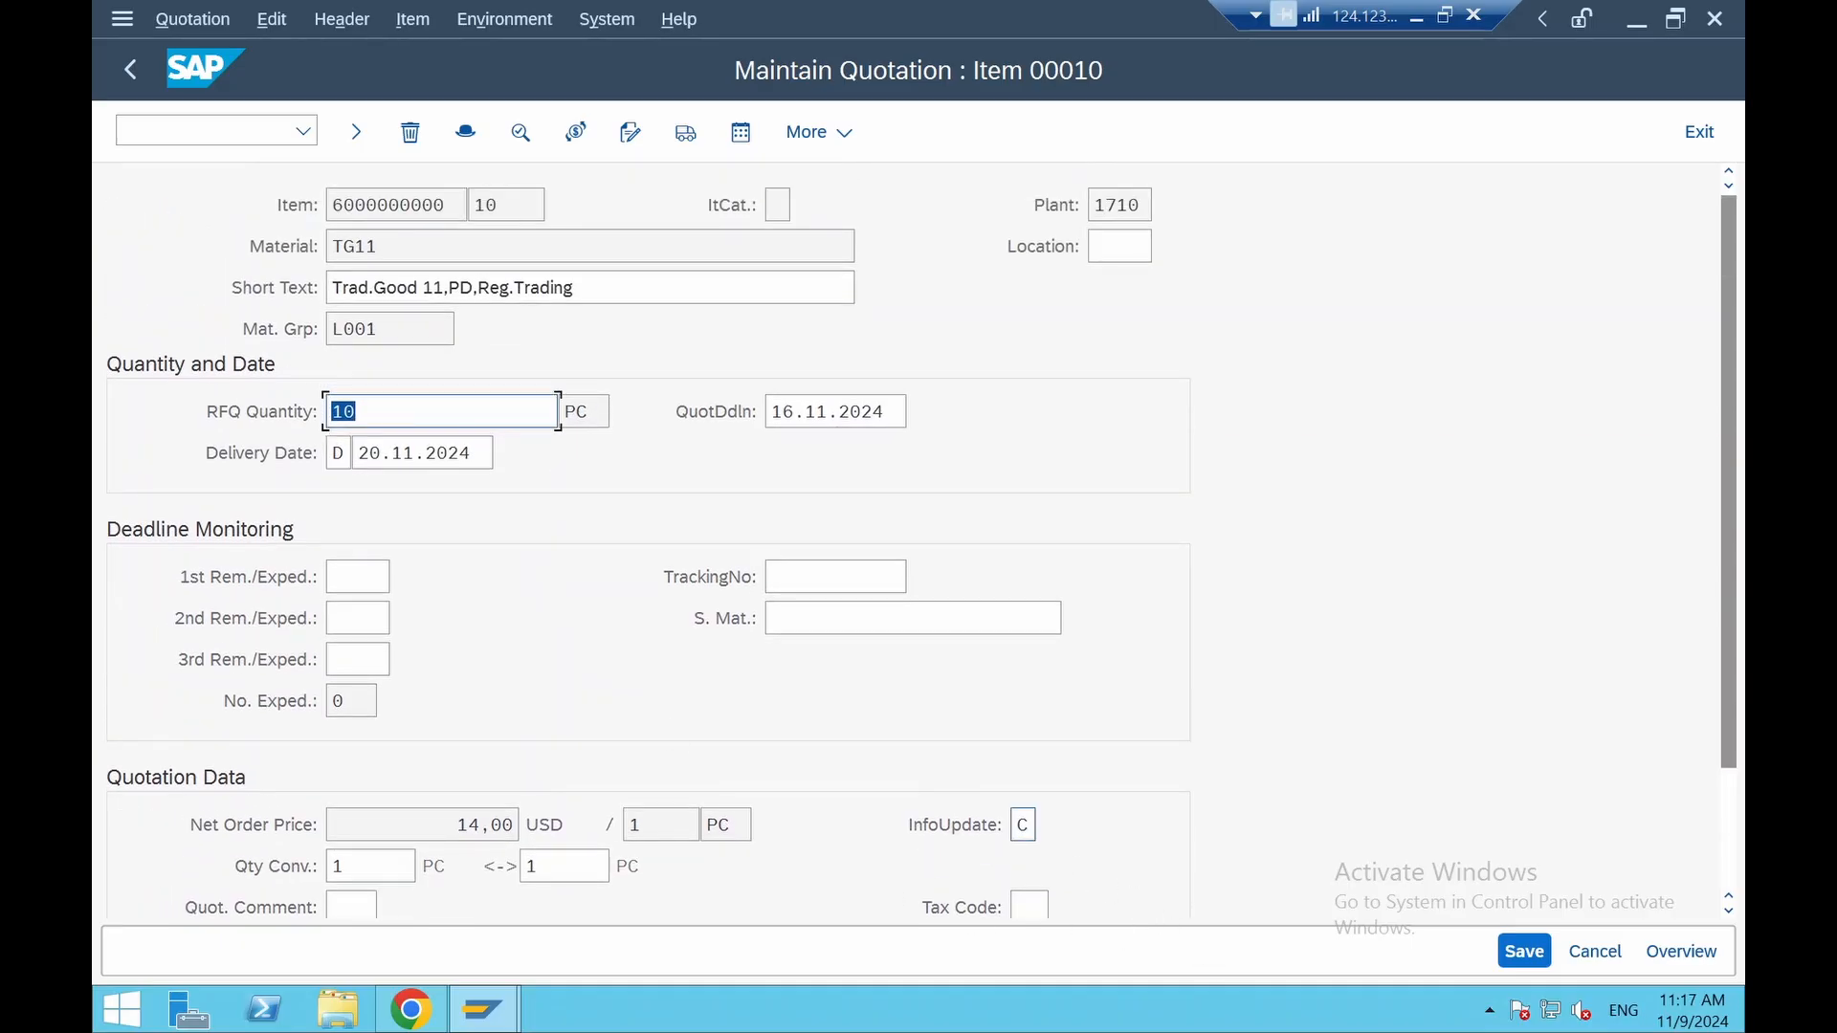
{"action": "left_click", "coordinate": [1023, 826]}
{"action": "left_click", "coordinate": [1050, 828]}
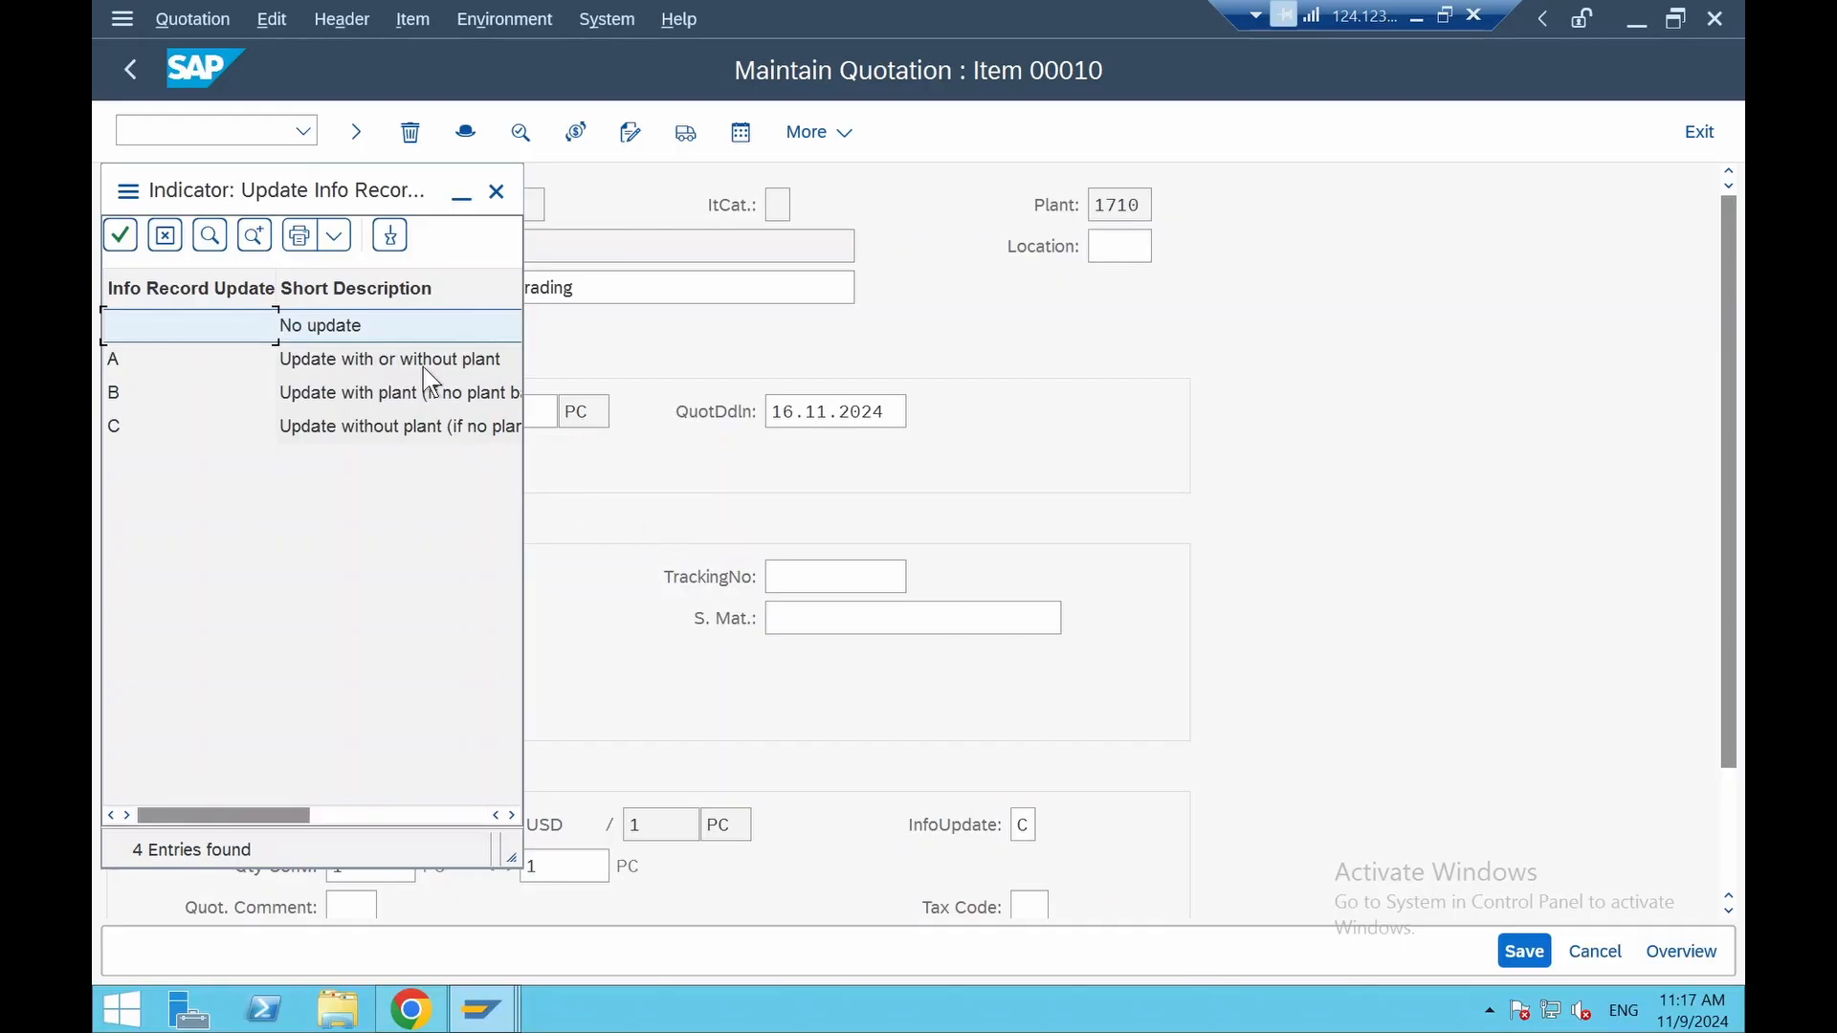
{"action": "double_click", "coordinate": [423, 363]}
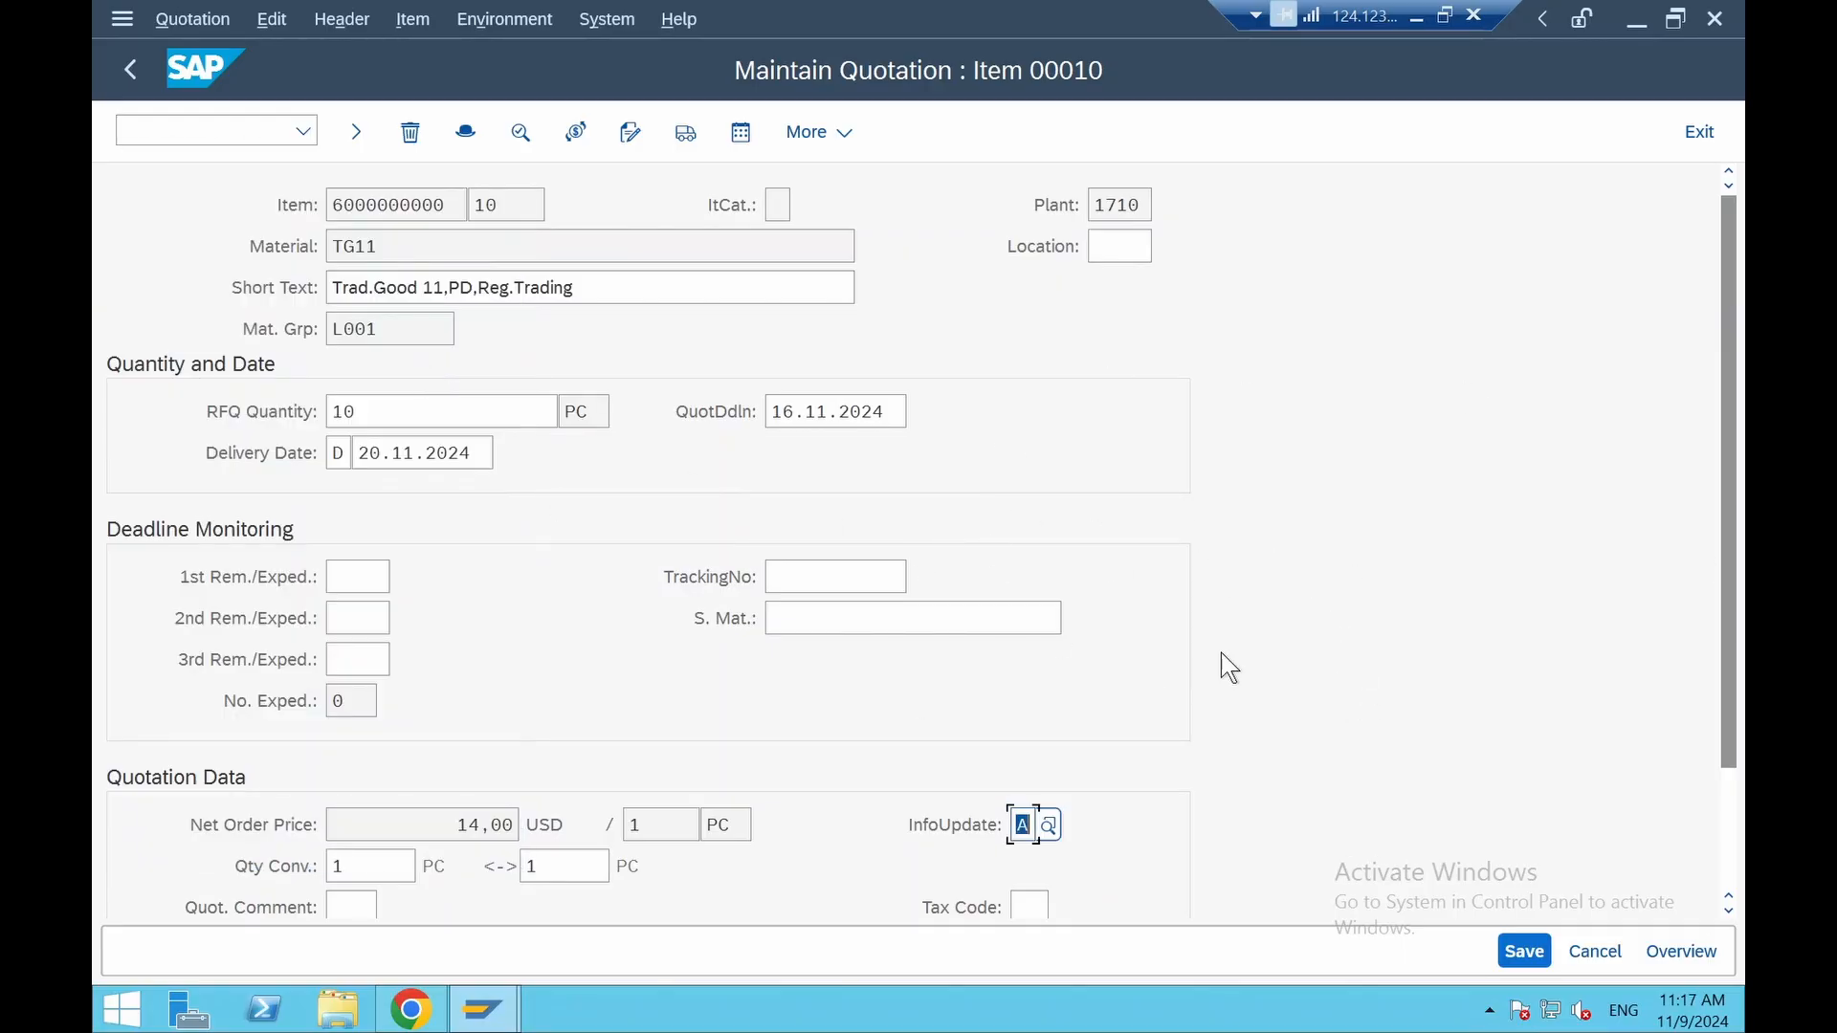
{"action": "left_click", "coordinate": [1523, 952]}
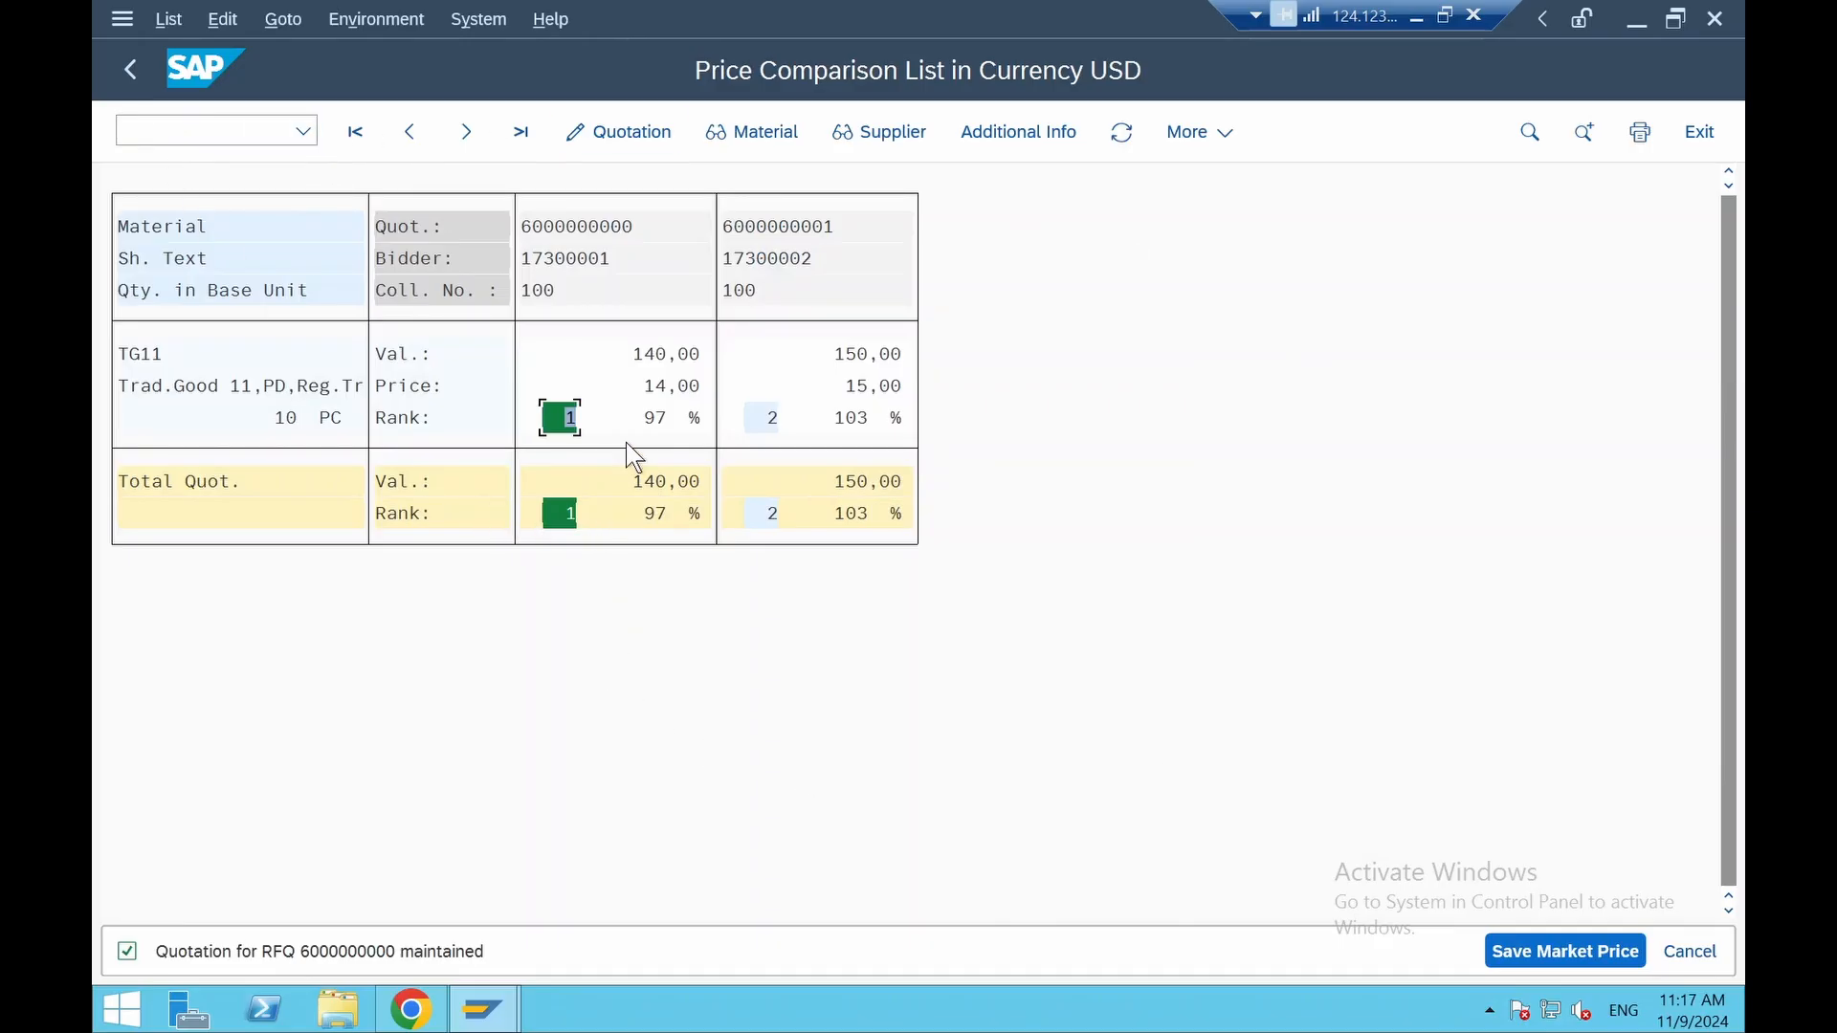
Open the rank 2 quotation from the comparison list, set its rejection indicator and save it despite the missing message record
{"action": "double_click", "coordinate": [805, 418]}
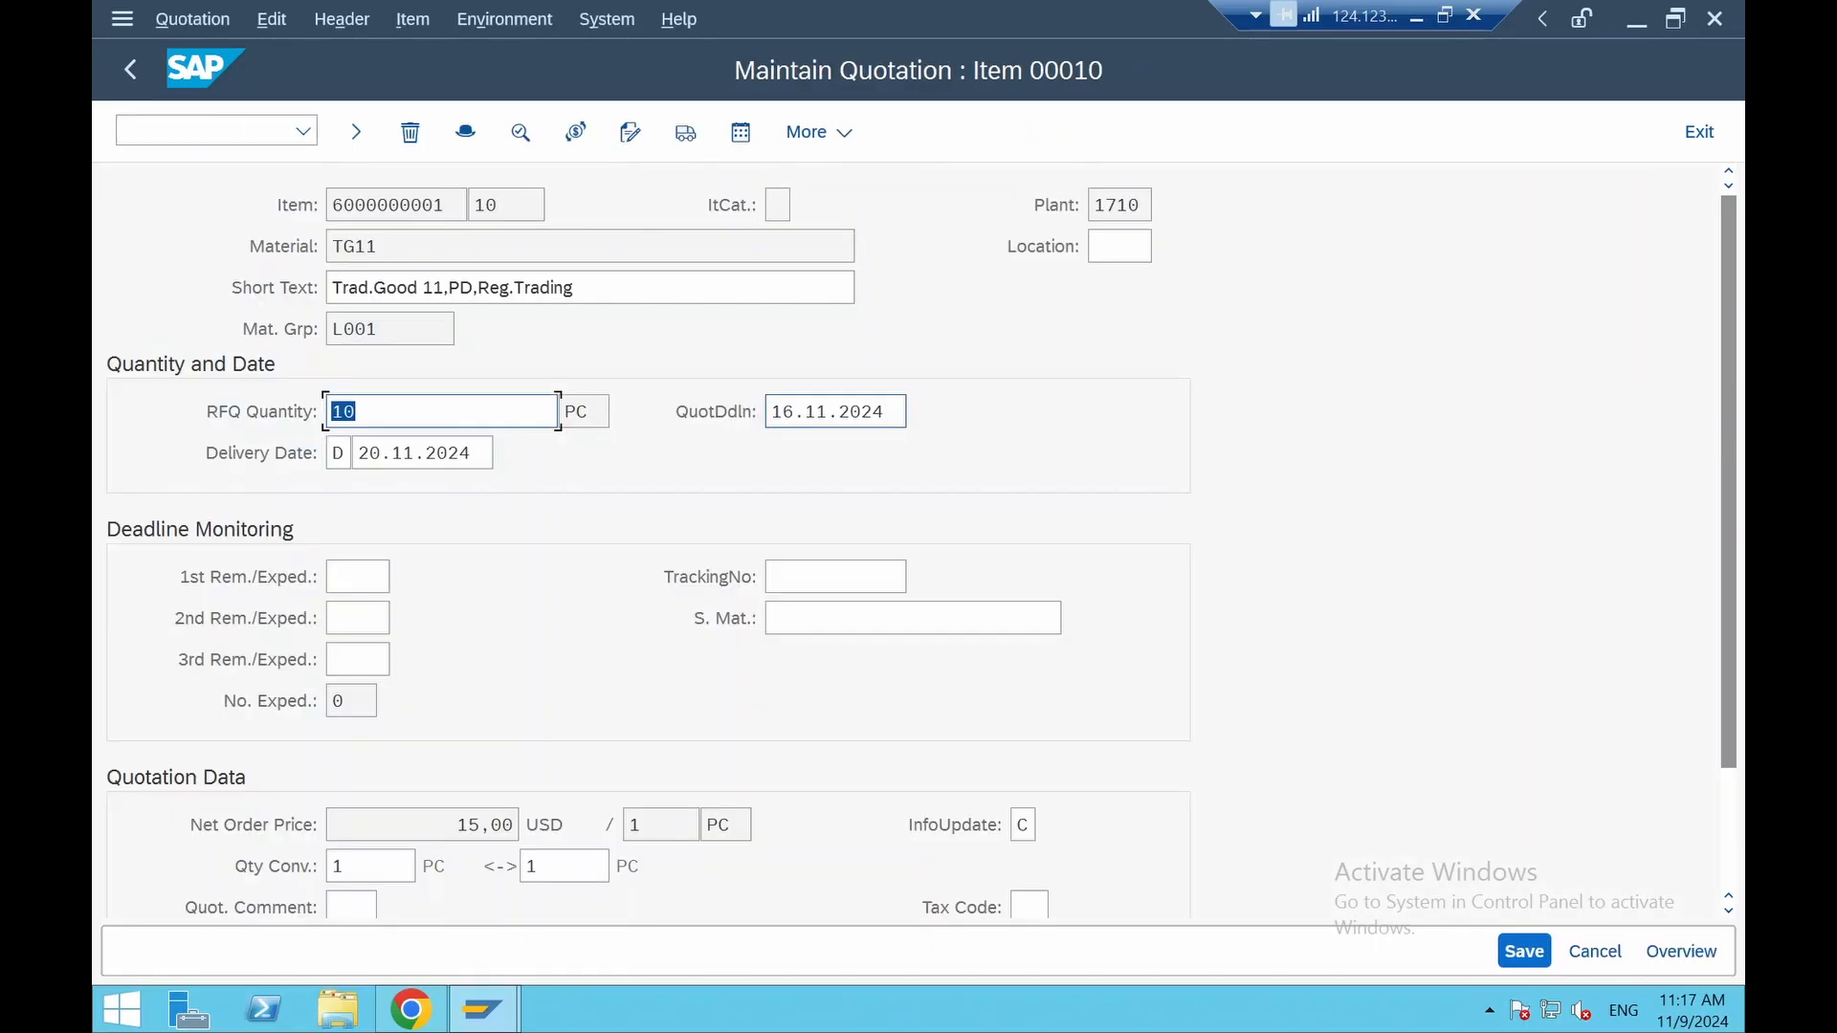
{"action": "scroll", "coordinate": [765, 705], "scroll_direction": "down", "scroll_amount": 3}
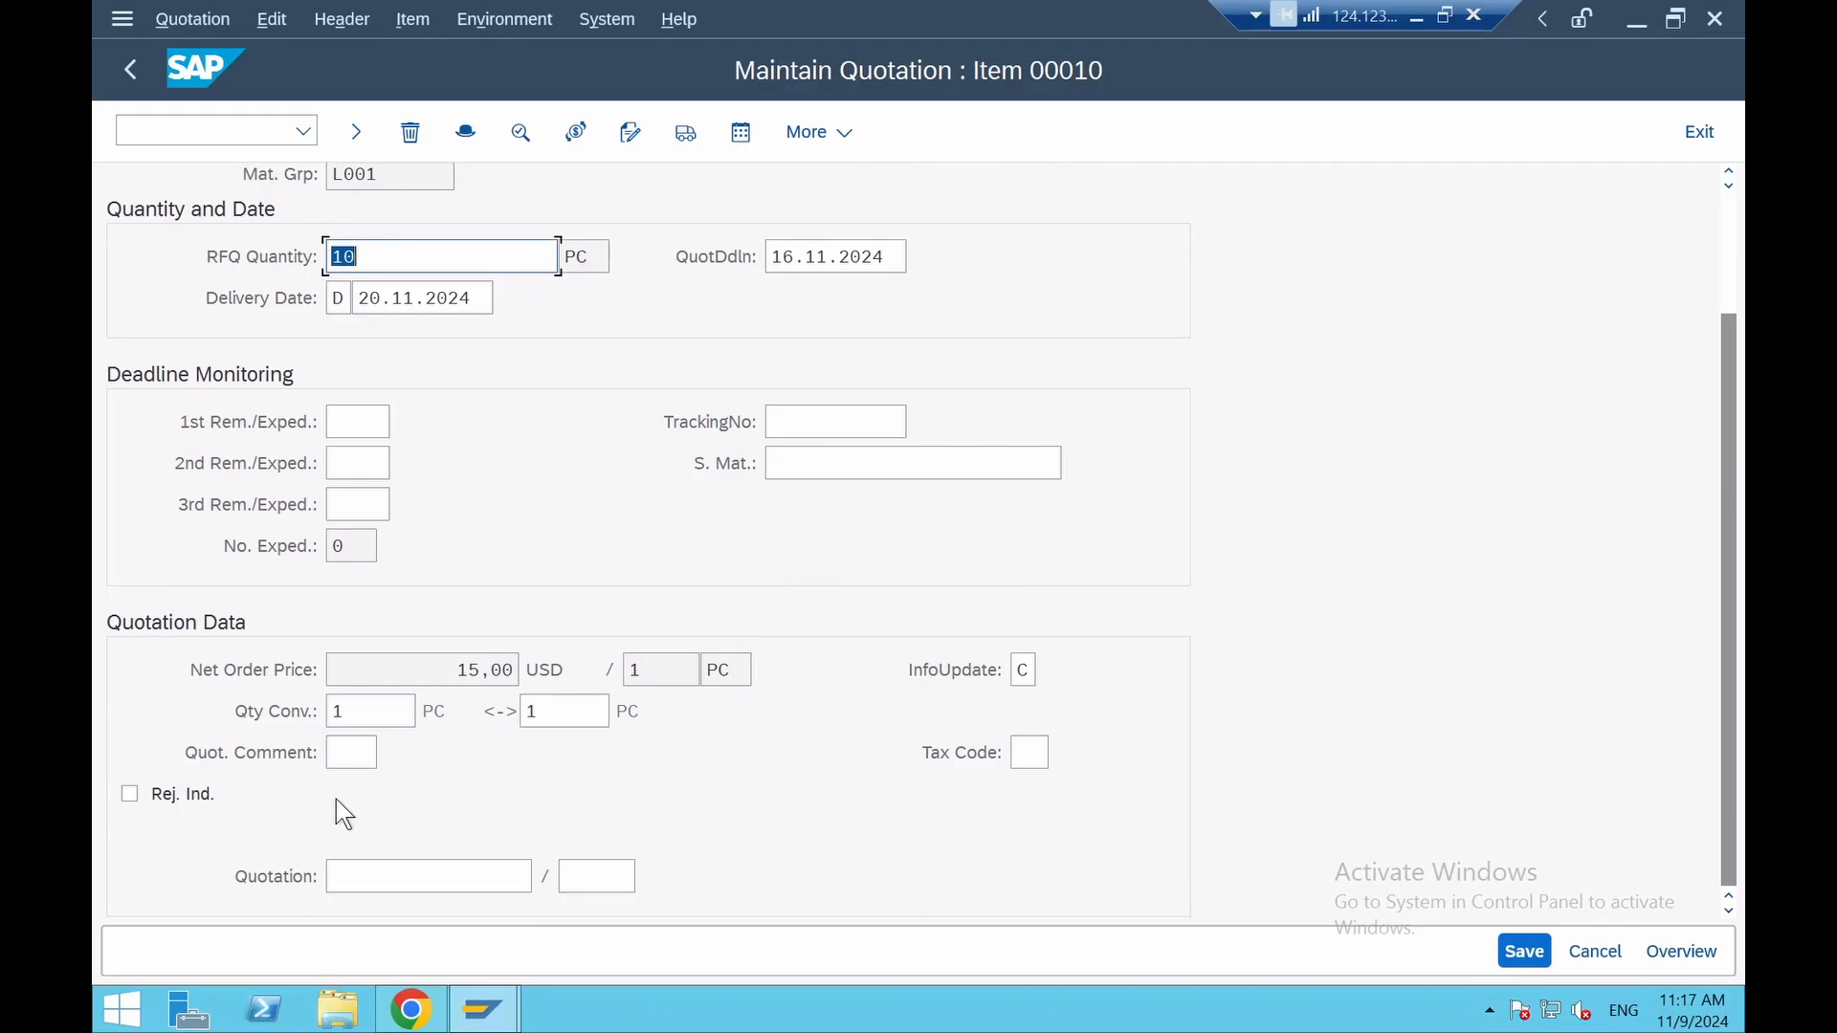
{"action": "left_click", "coordinate": [131, 796]}
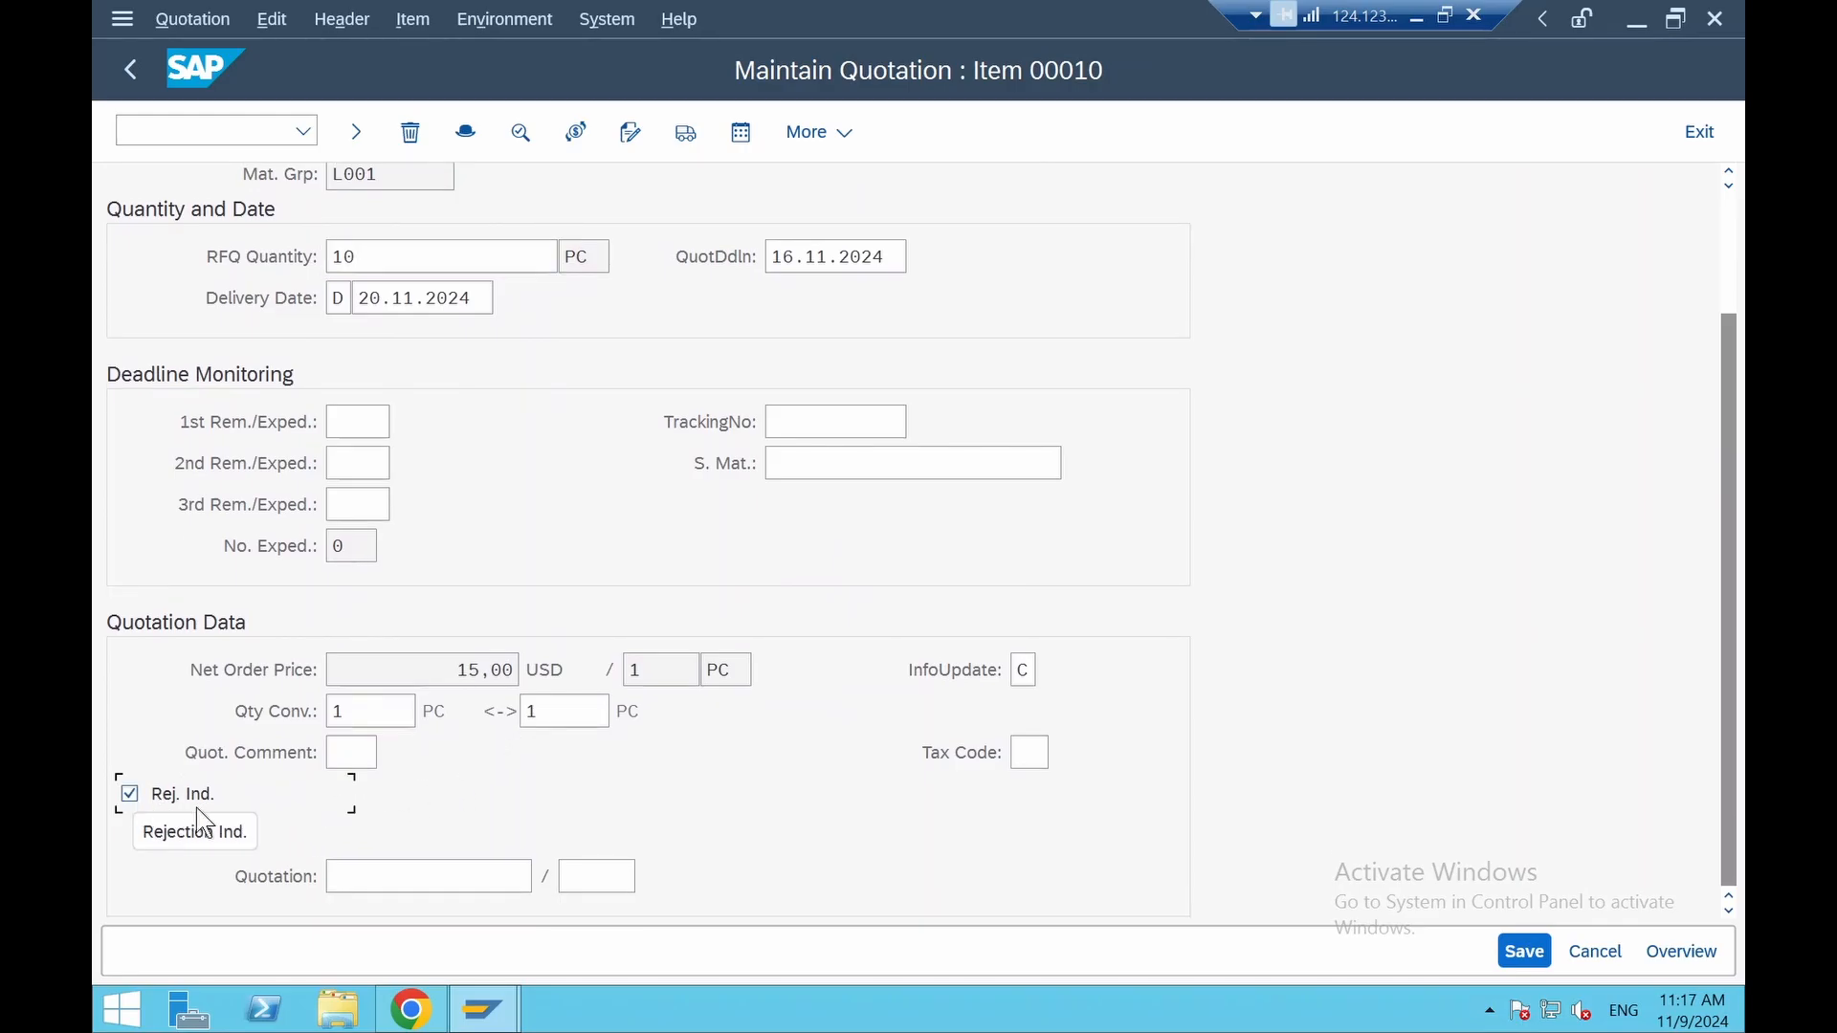
{"action": "left_click", "coordinate": [1523, 953]}
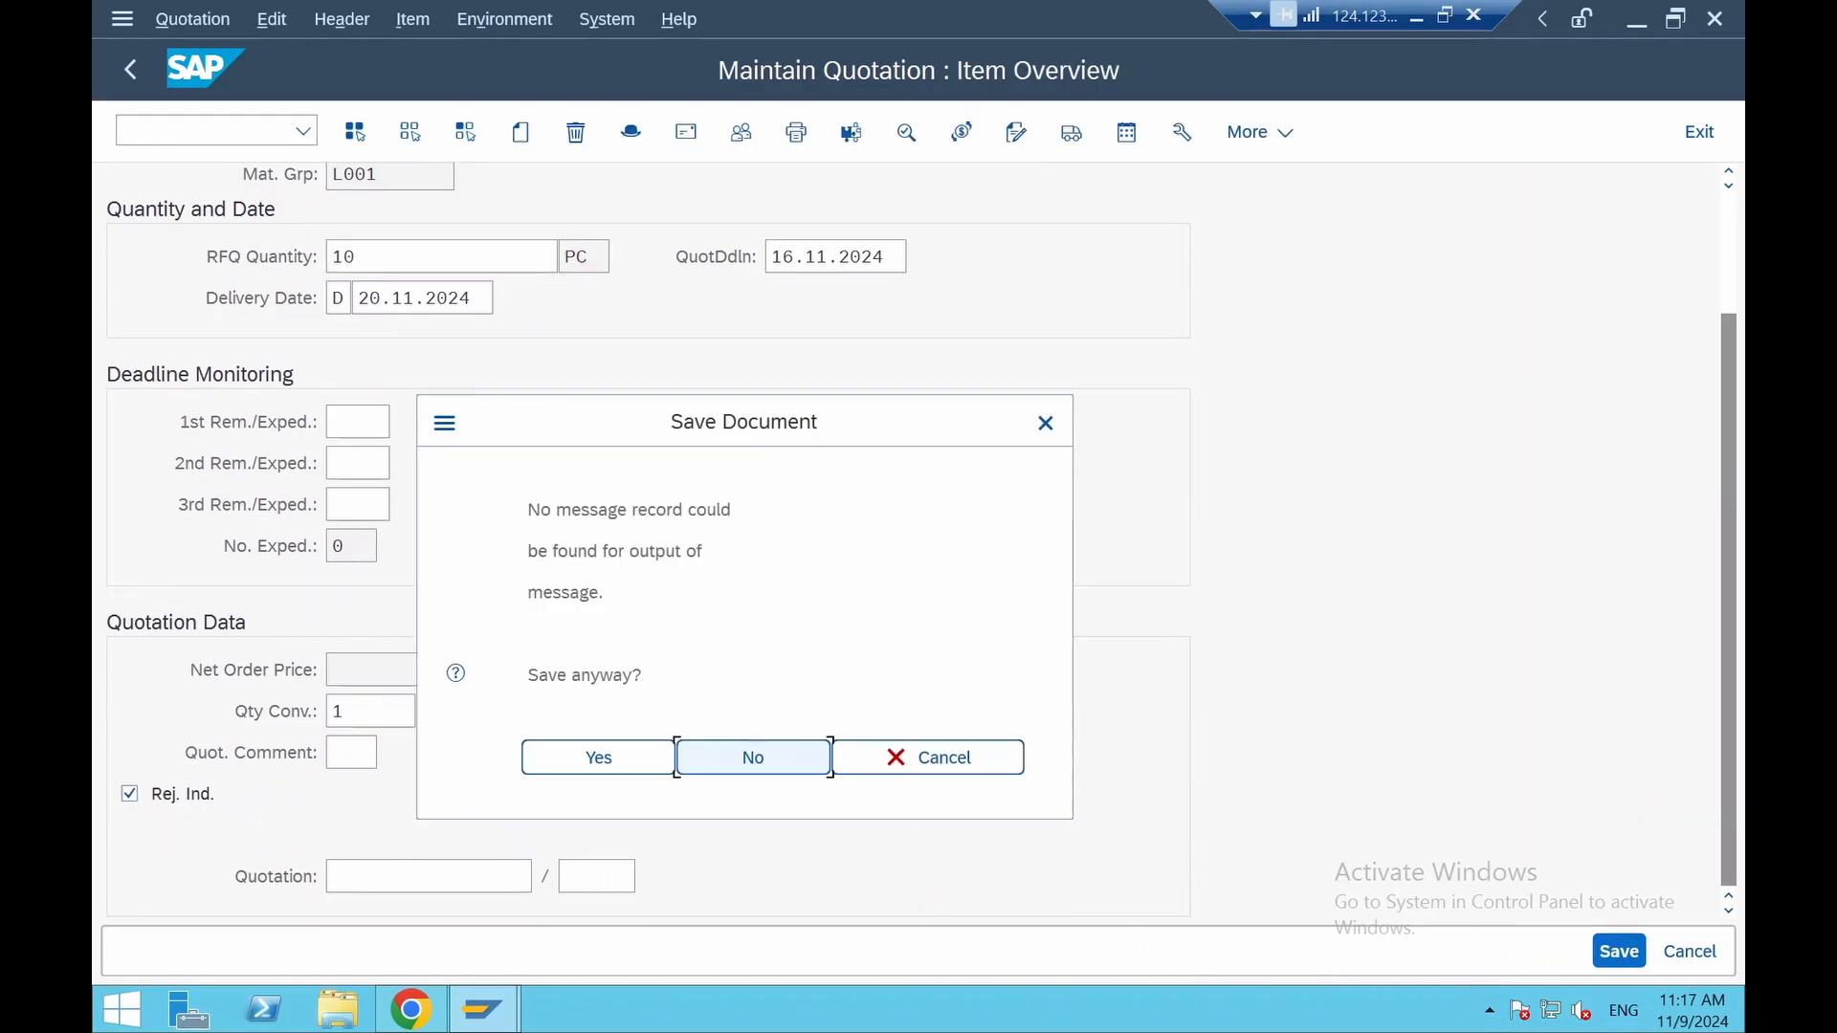
{"action": "left_click", "coordinate": [599, 759]}
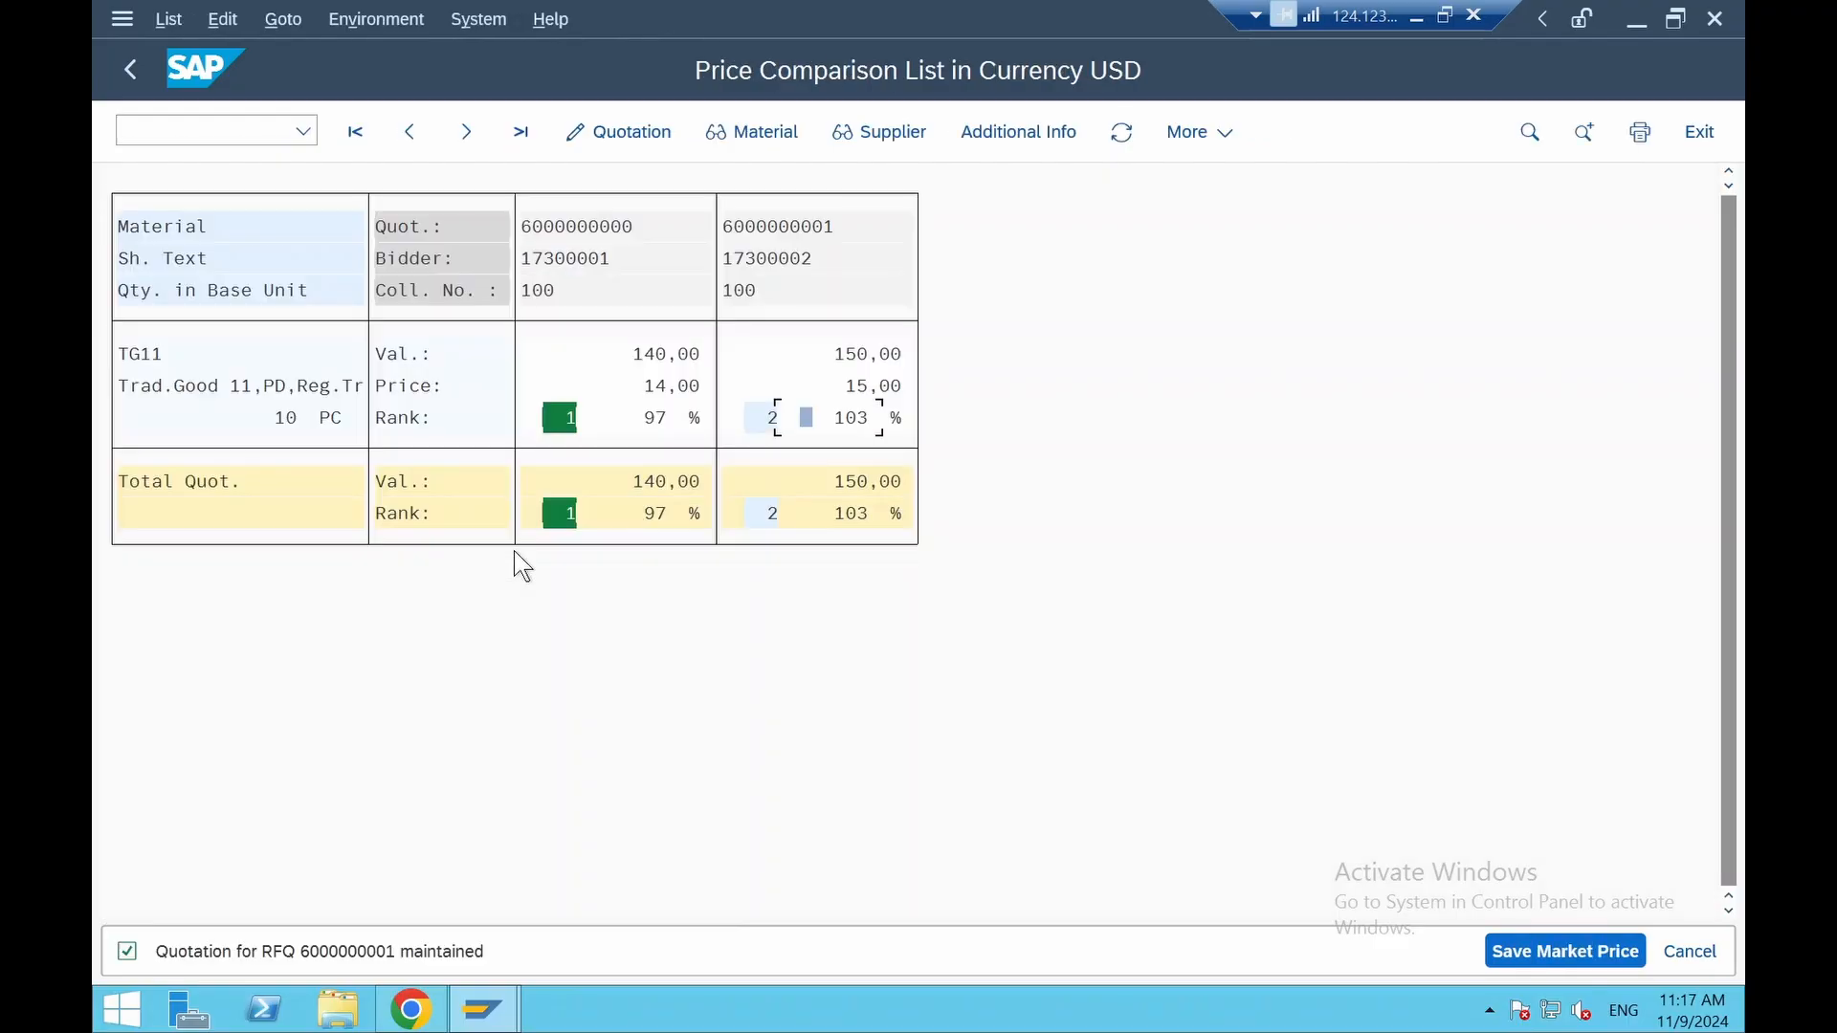
Leave the price comparison and open ME21N to create a purchase order with a known vendor
{"action": "left_click", "coordinate": [130, 69]}
{"action": "left_click", "coordinate": [129, 85]}
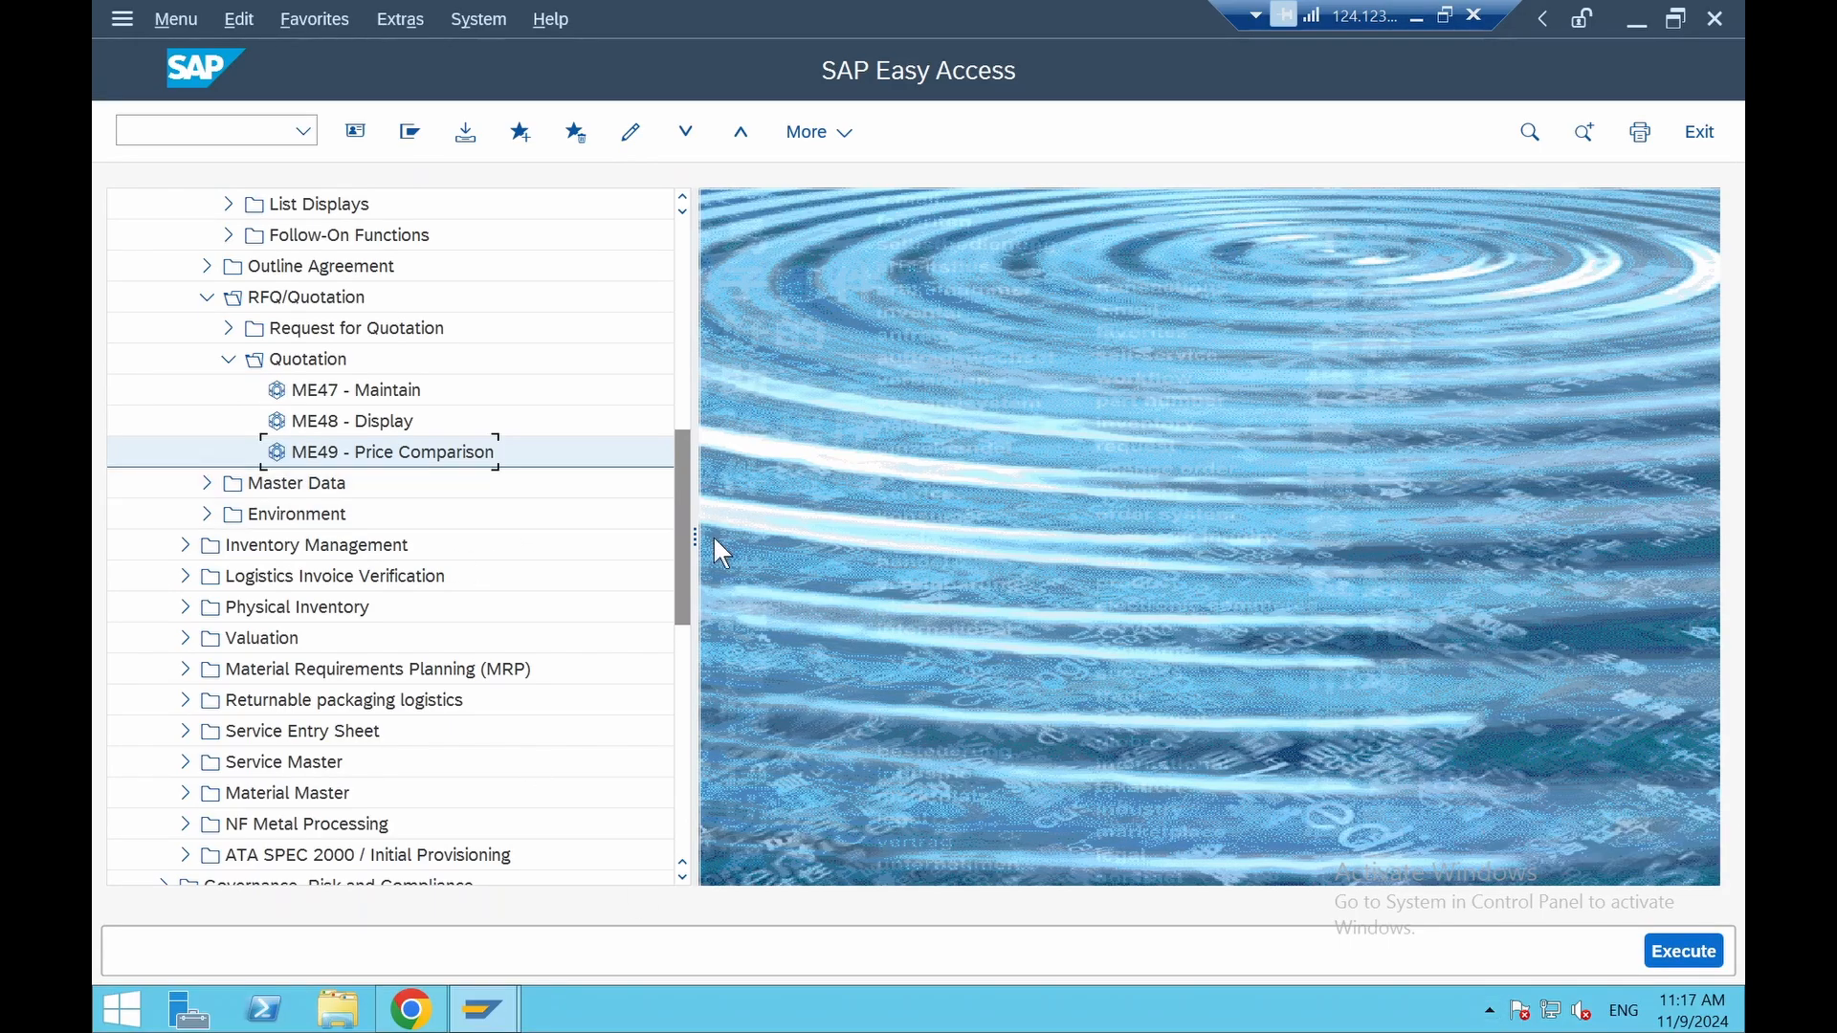
{"action": "scroll", "coordinate": [413, 553], "scroll_direction": "up", "scroll_amount": 2}
{"action": "scroll", "coordinate": [413, 553], "scroll_direction": "up", "scroll_amount": 1}
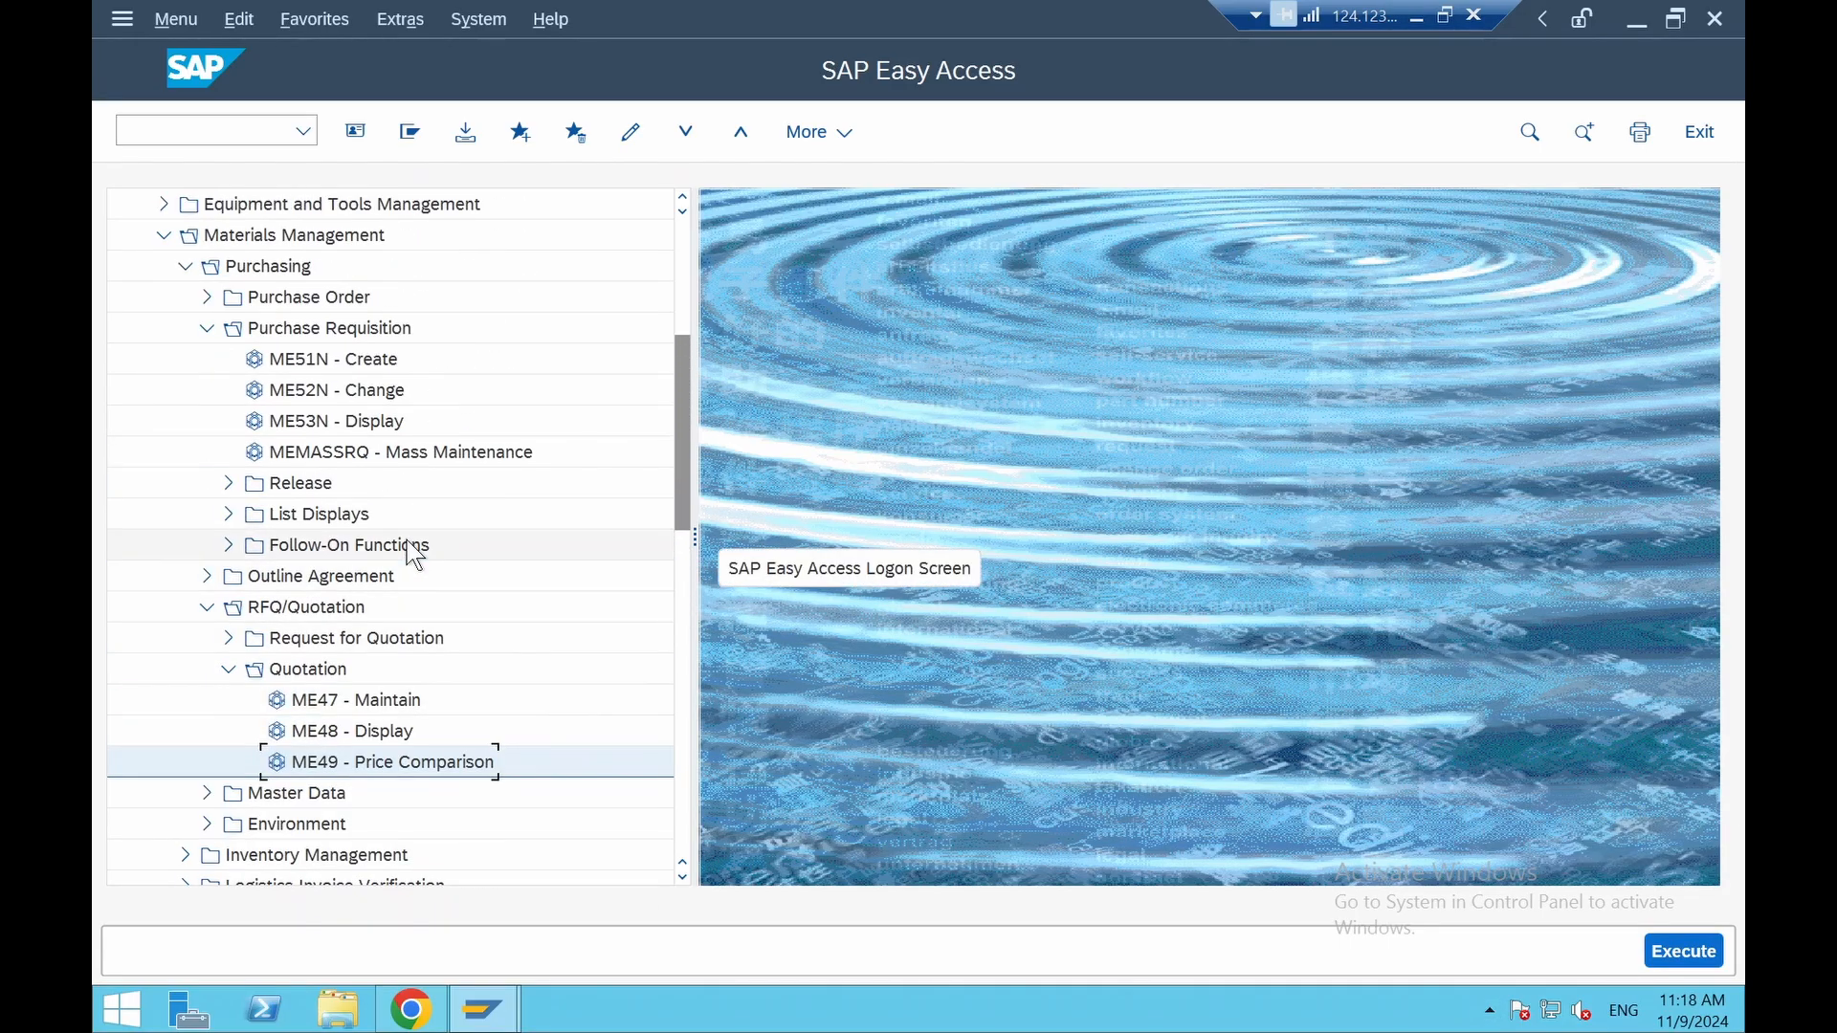
{"action": "left_click", "coordinate": [206, 298]}
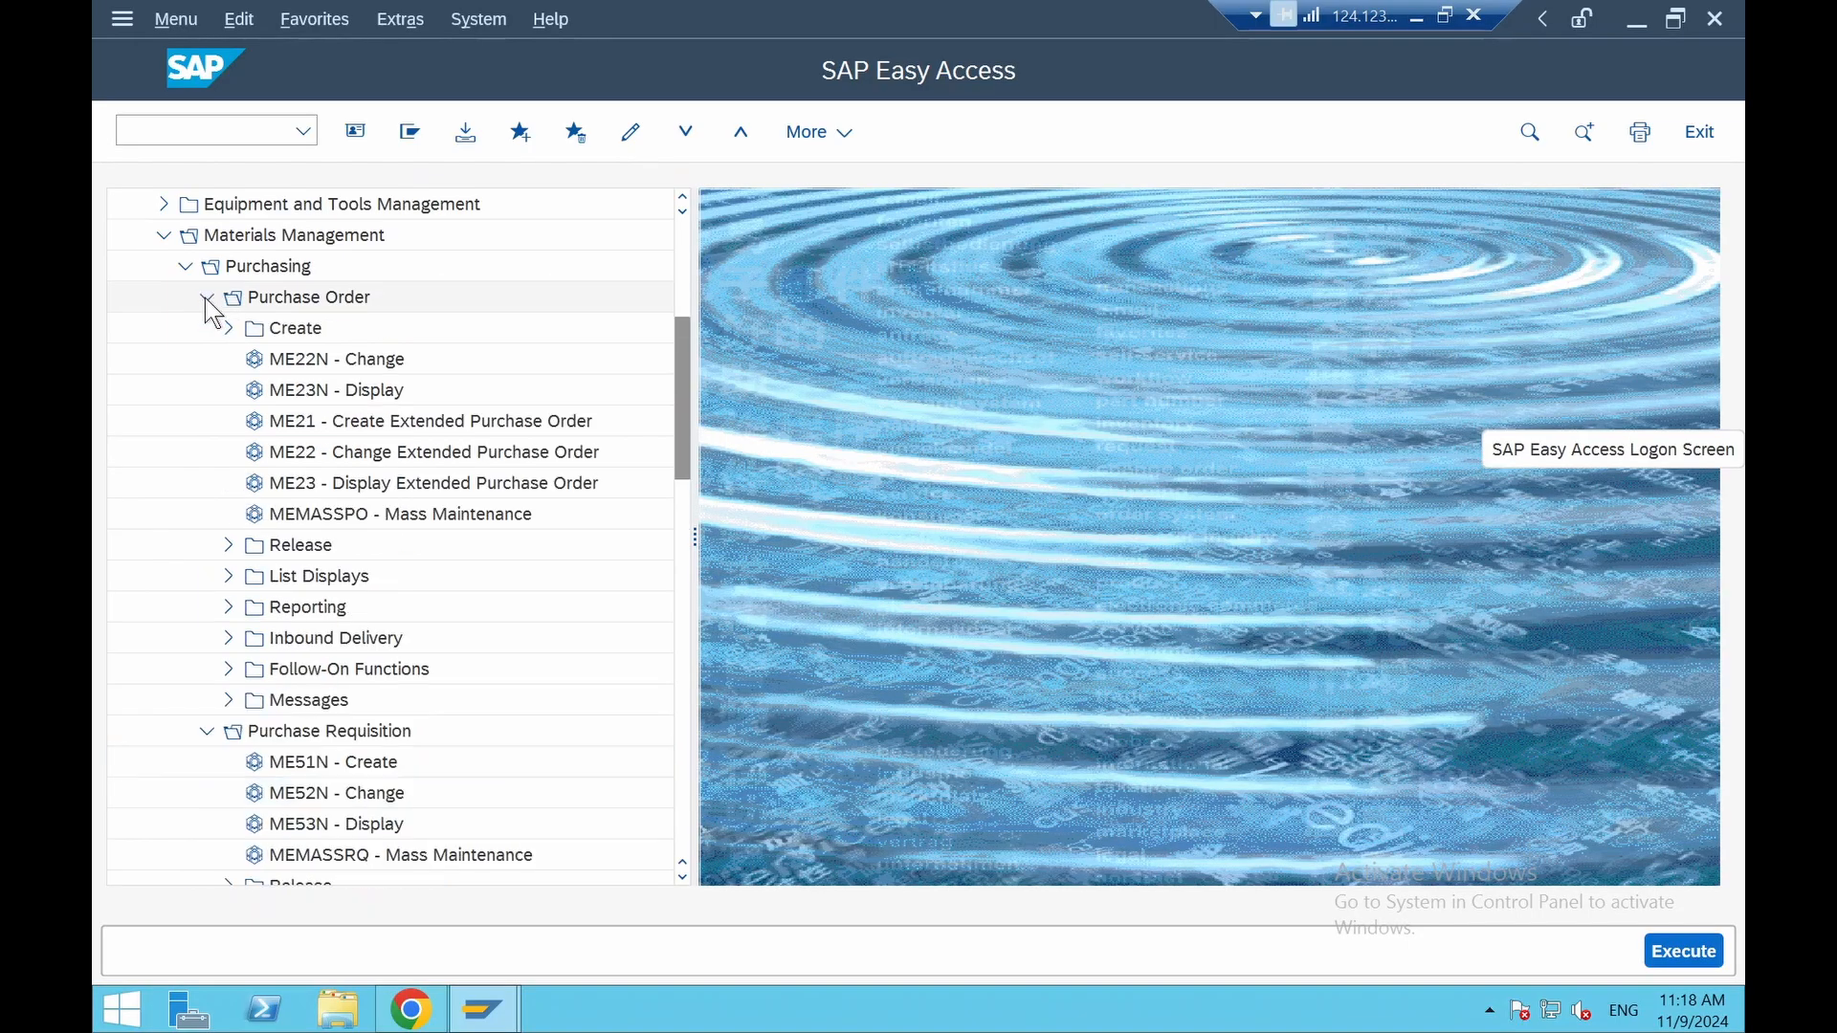
{"action": "left_click", "coordinate": [228, 329]}
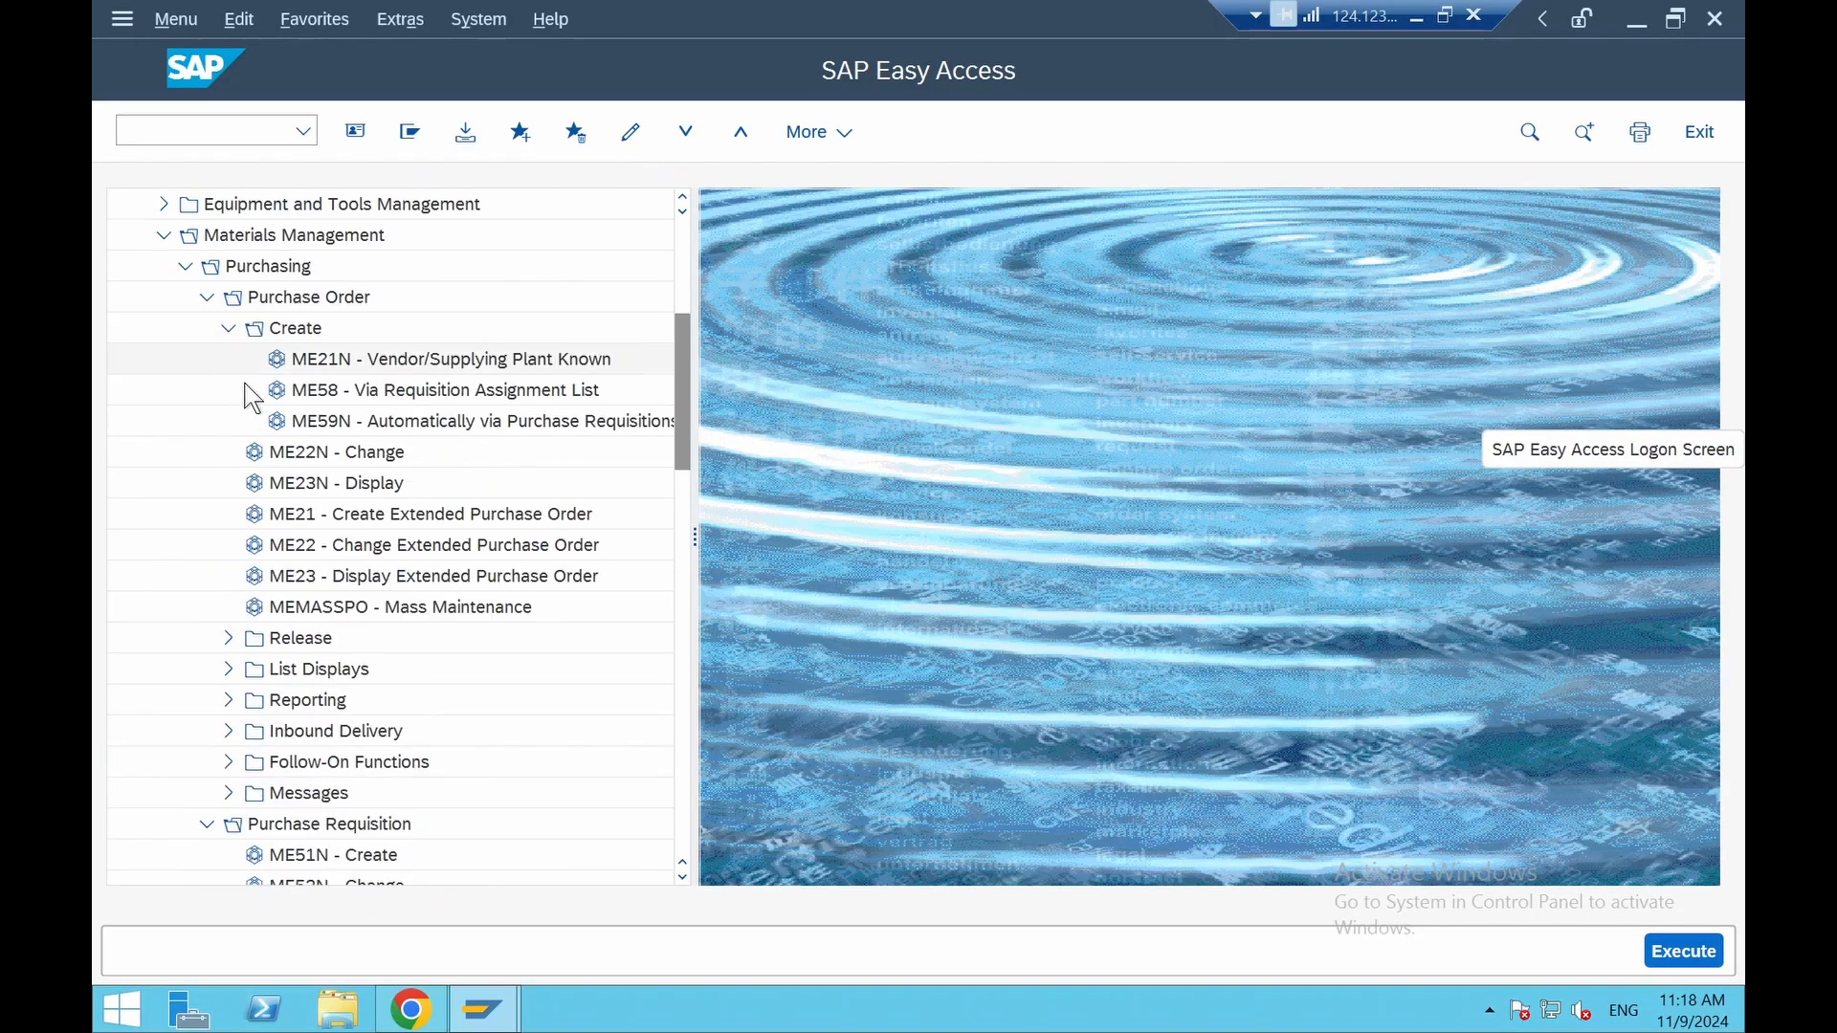
{"action": "double_click", "coordinate": [366, 373]}
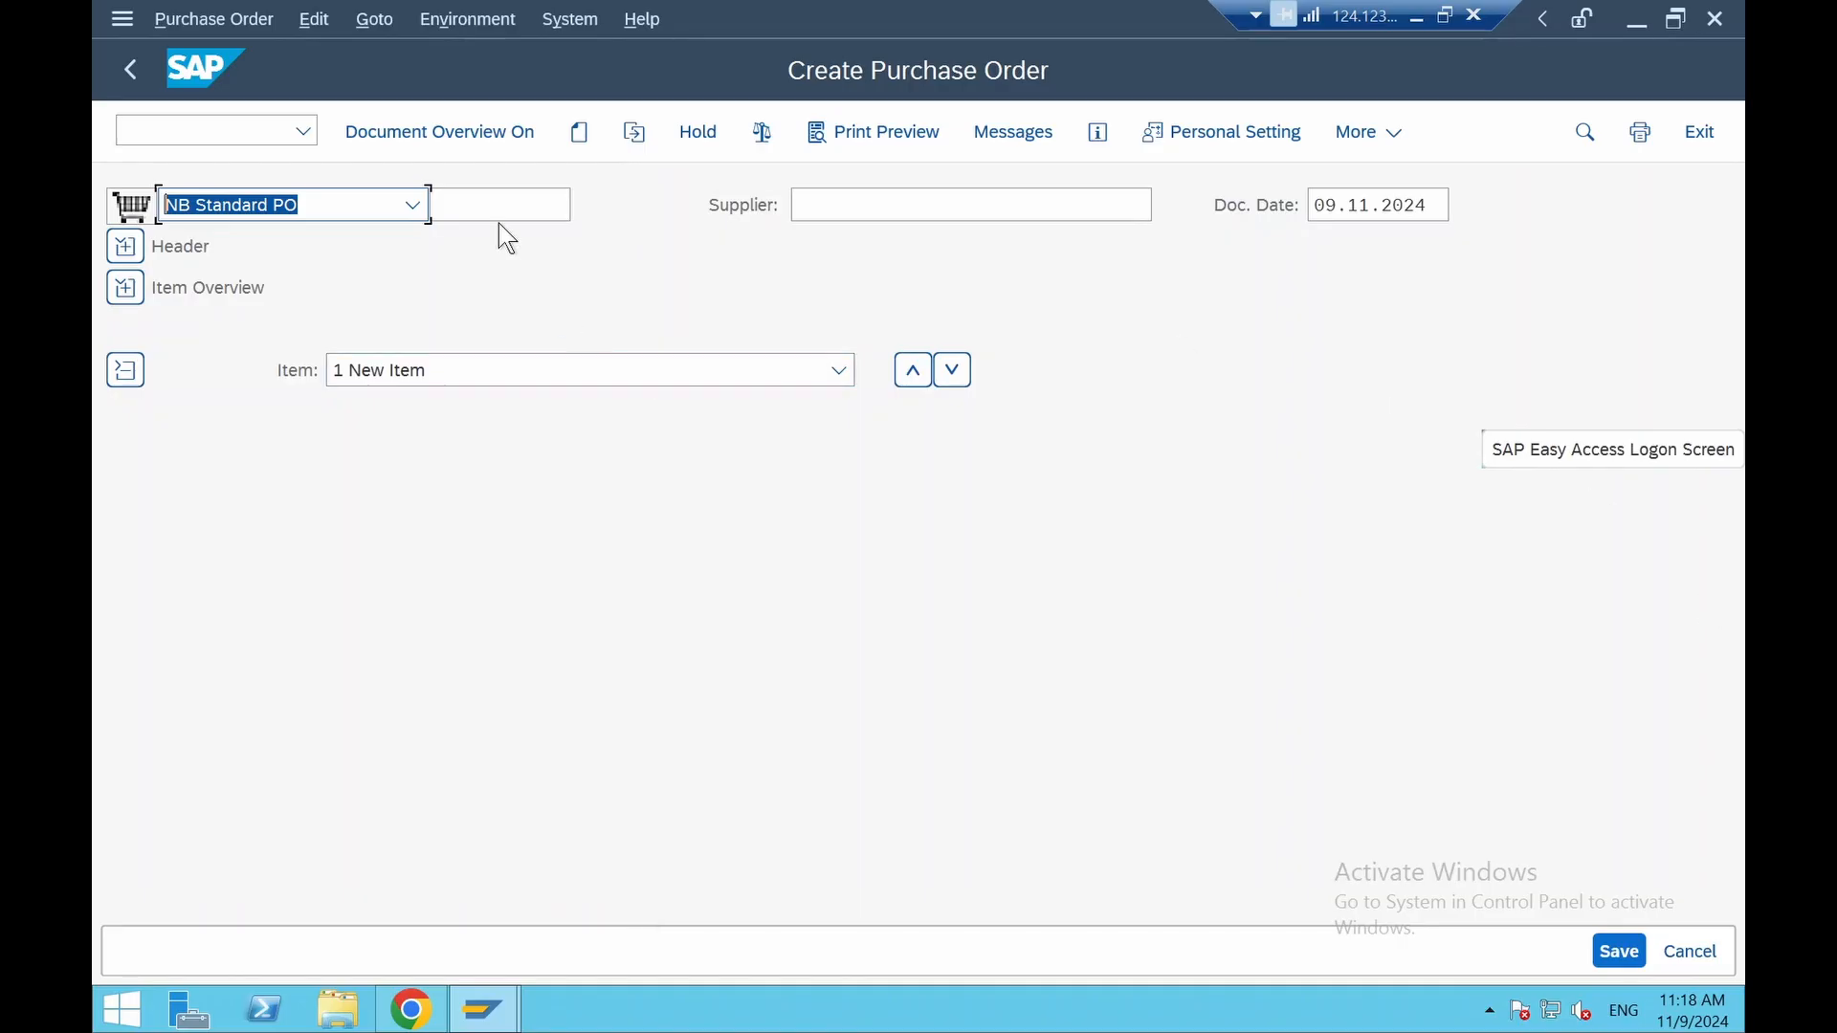
Show the document overview and list the requests for quotations with the vendor selection cleared
{"action": "left_click", "coordinate": [426, 139]}
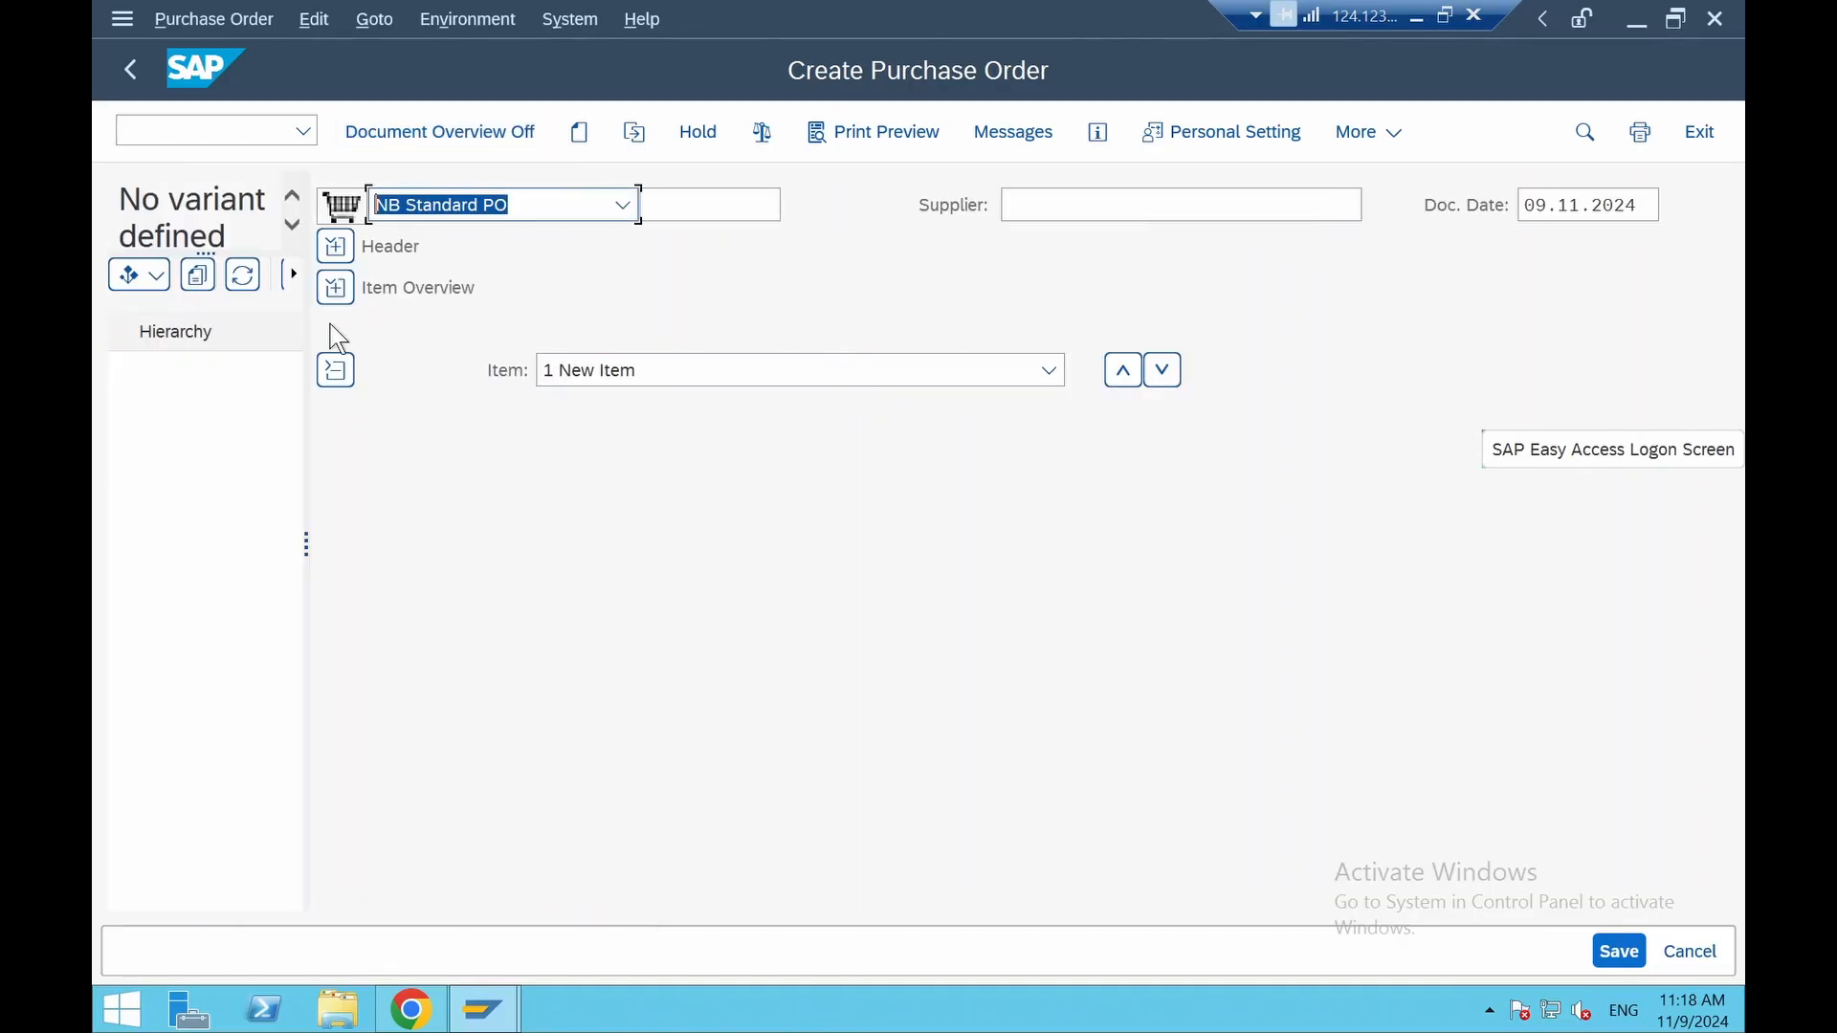
{"action": "left_click", "coordinate": [151, 285]}
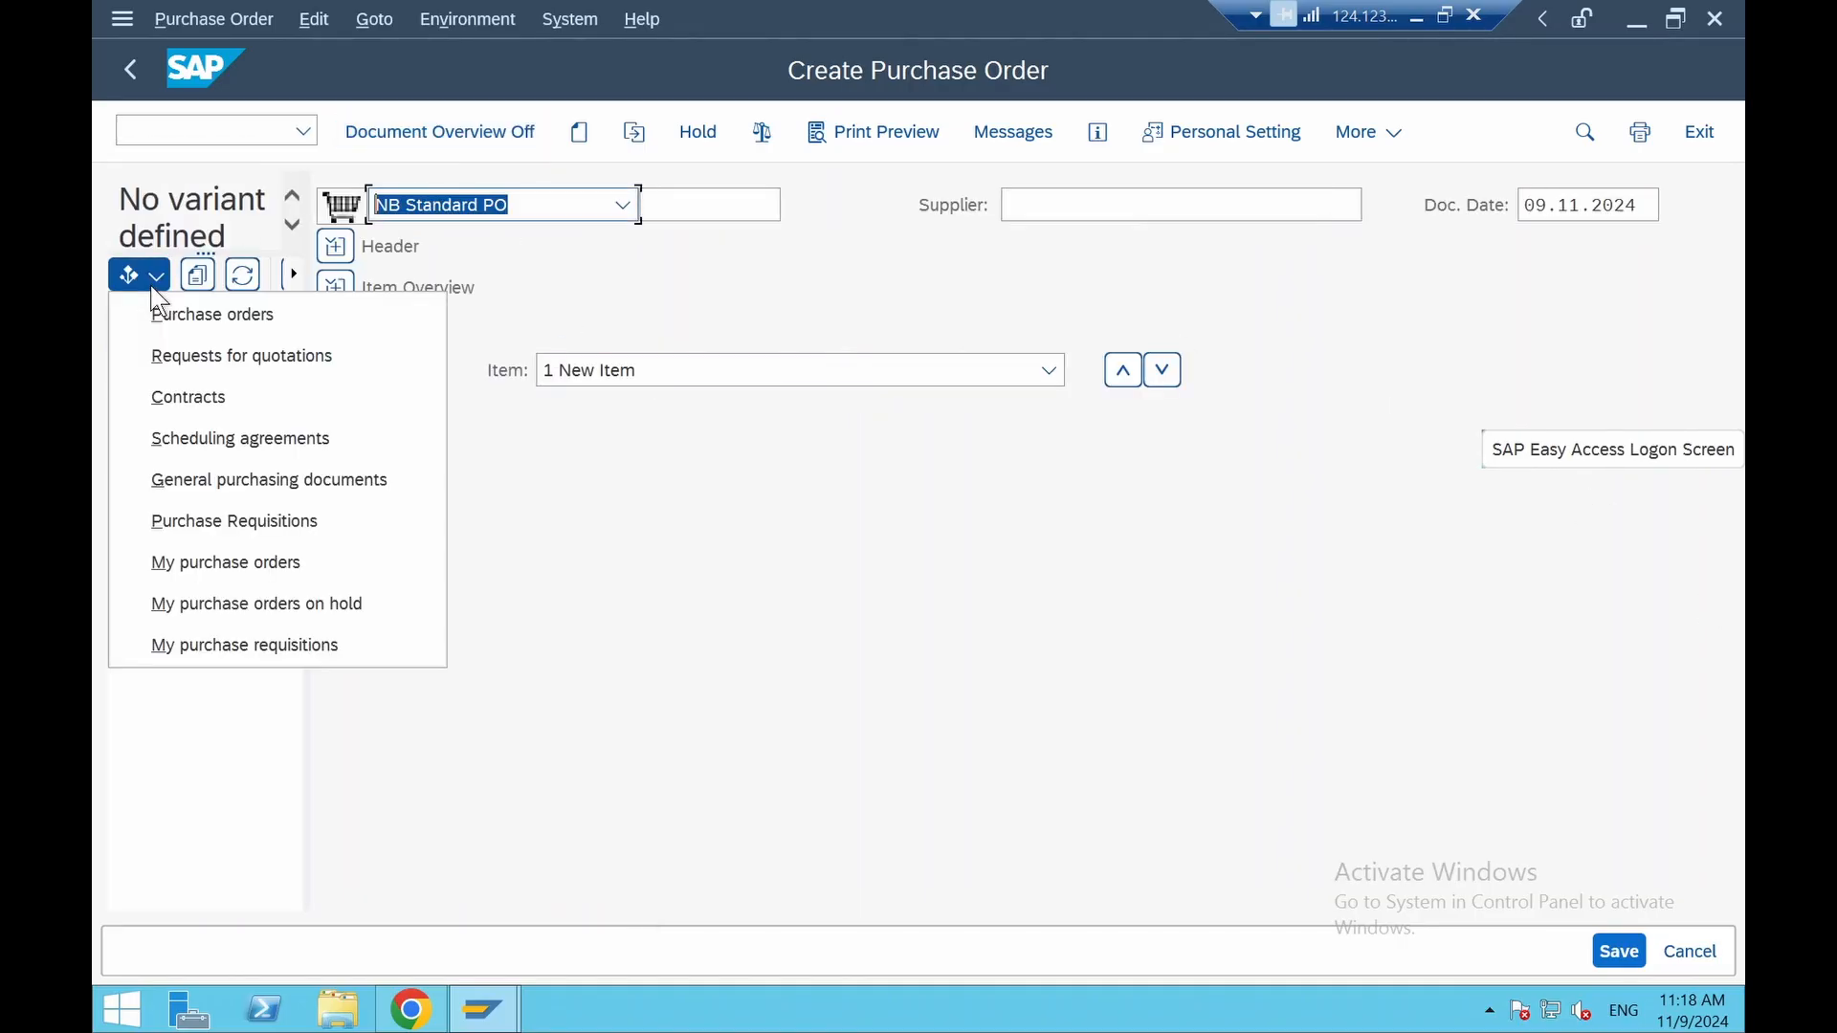
{"action": "left_click", "coordinate": [198, 368]}
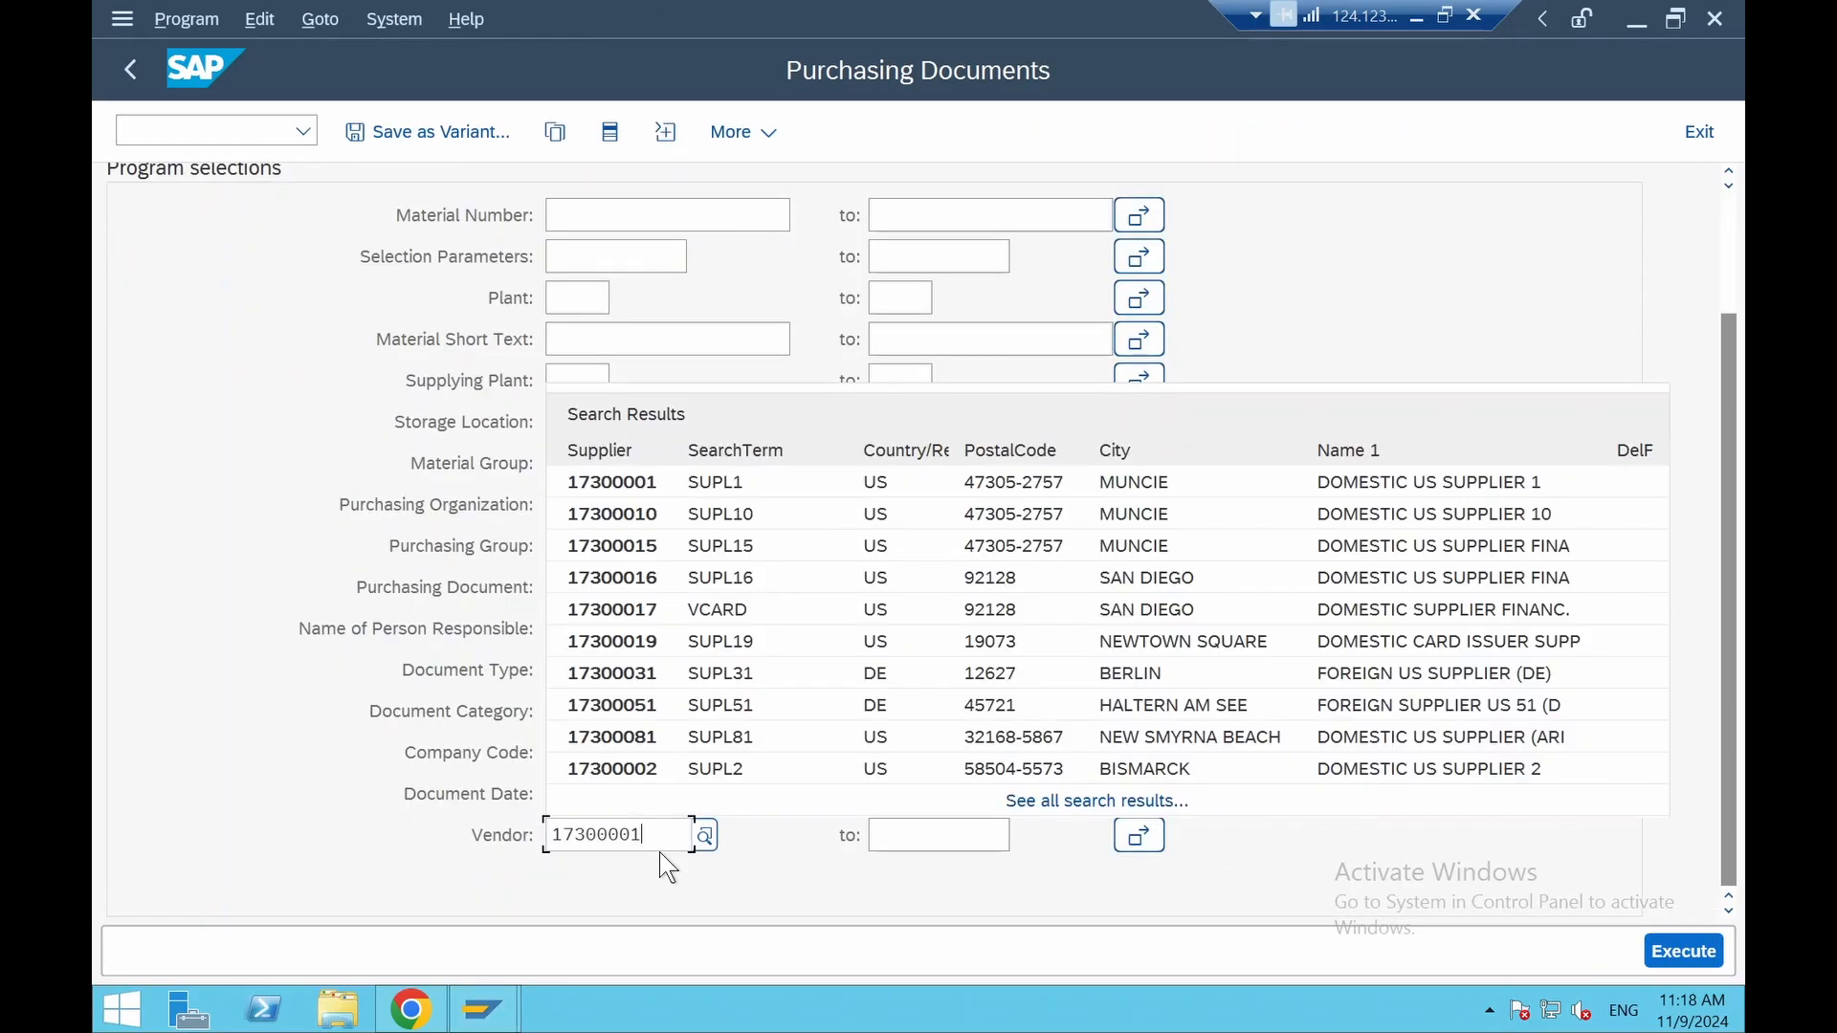
{"action": "left_click_drag", "start_coordinate": [631, 835], "coordinate": [552, 835]}
{"action": "key", "text": "Delete"}
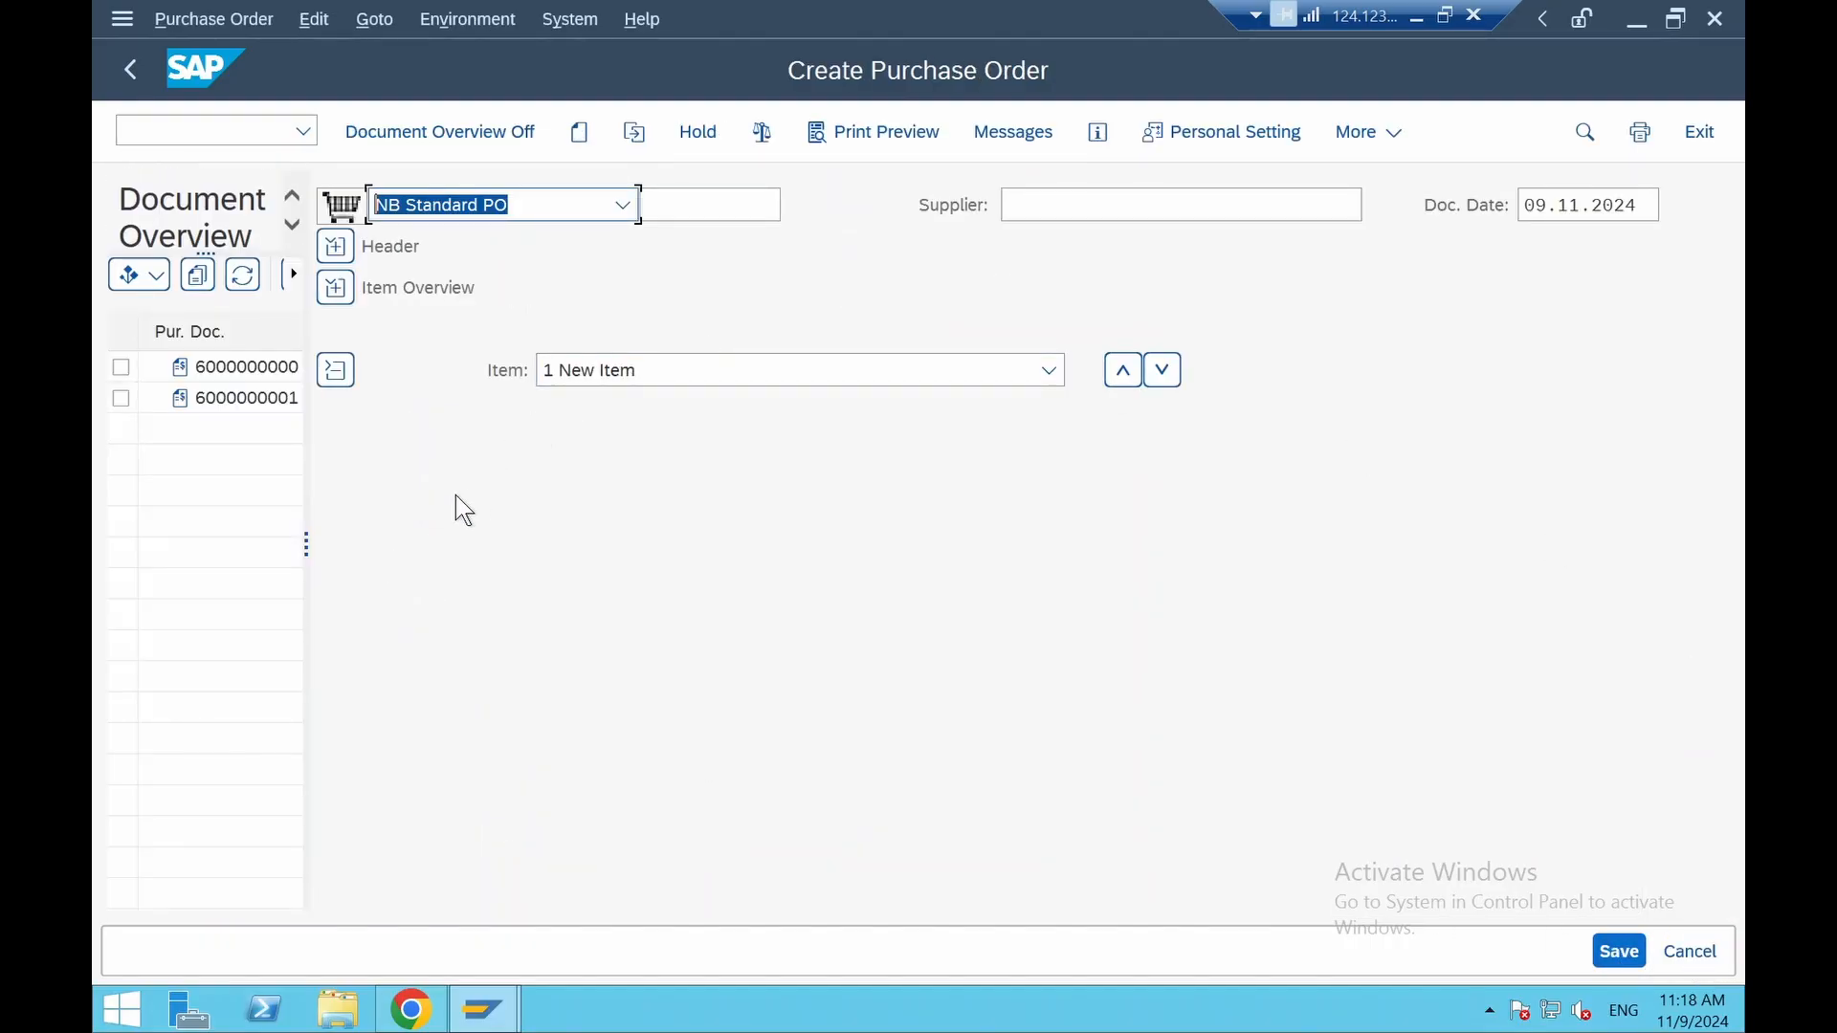
Adopt the first listed RFQ into the standard purchase order and hide the document overview
{"action": "left_click", "coordinate": [121, 367]}
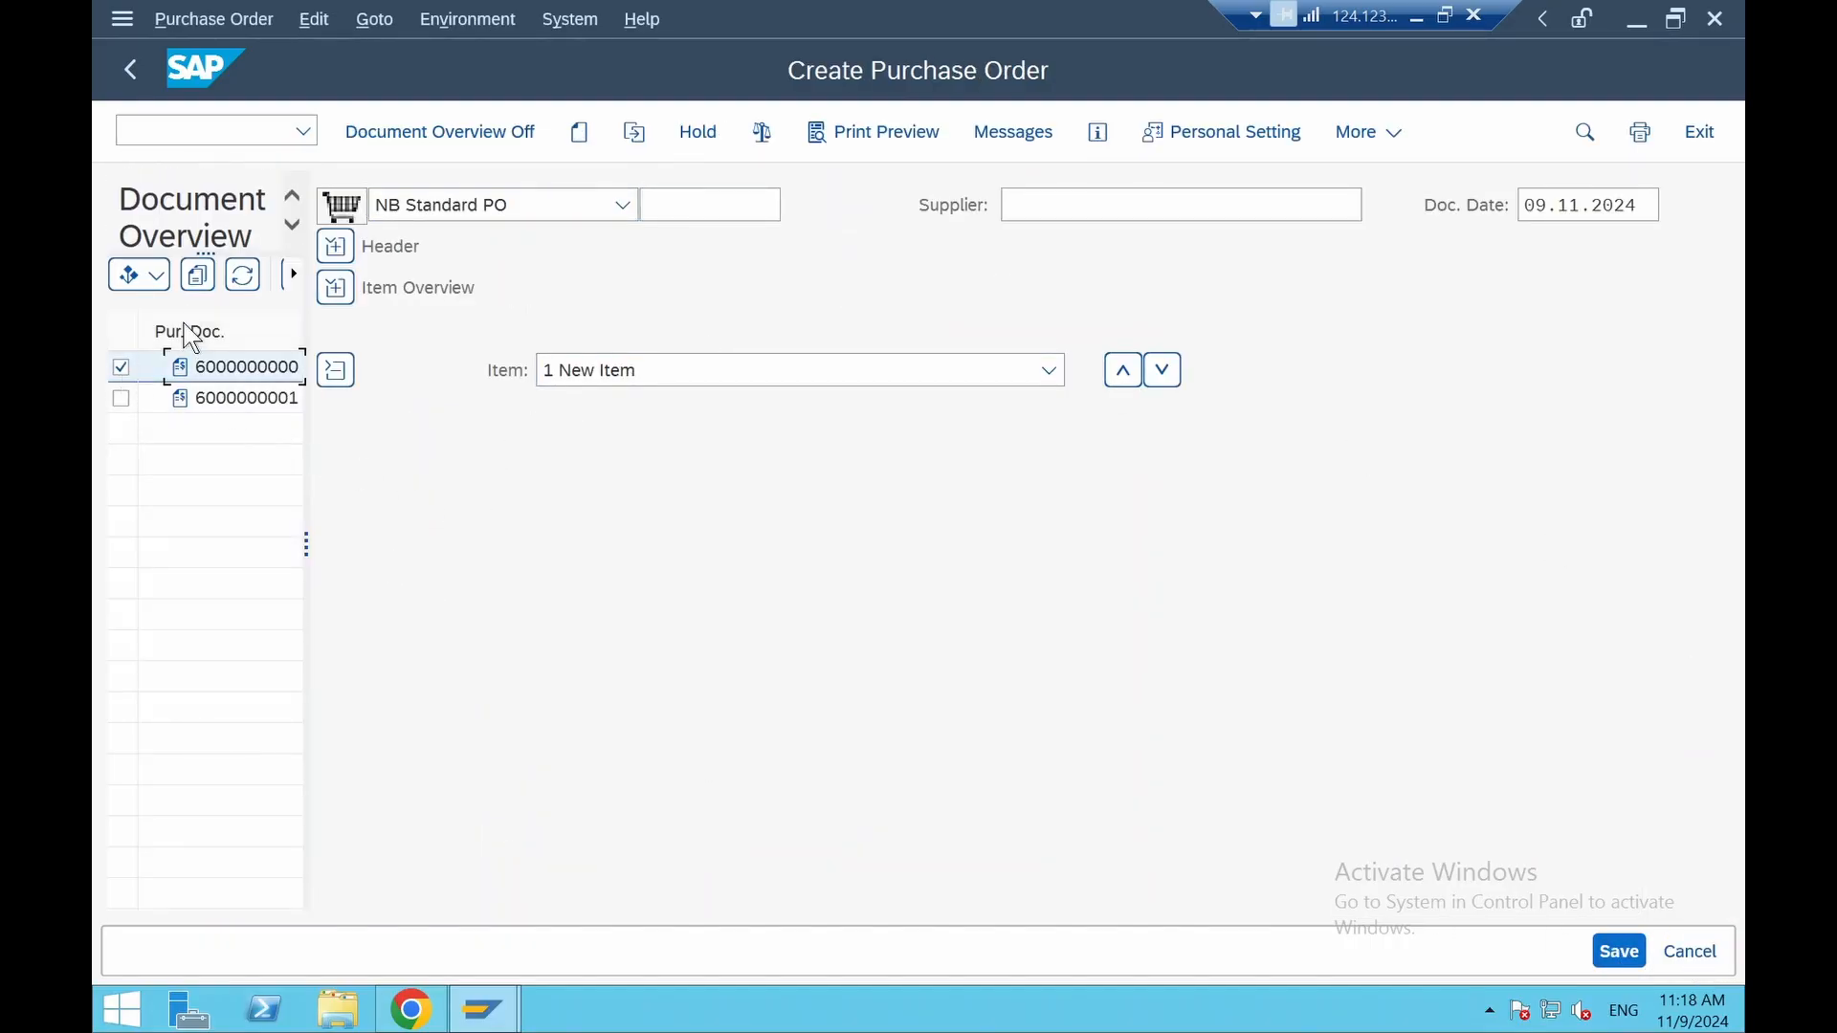
{"action": "left_click", "coordinate": [197, 278]}
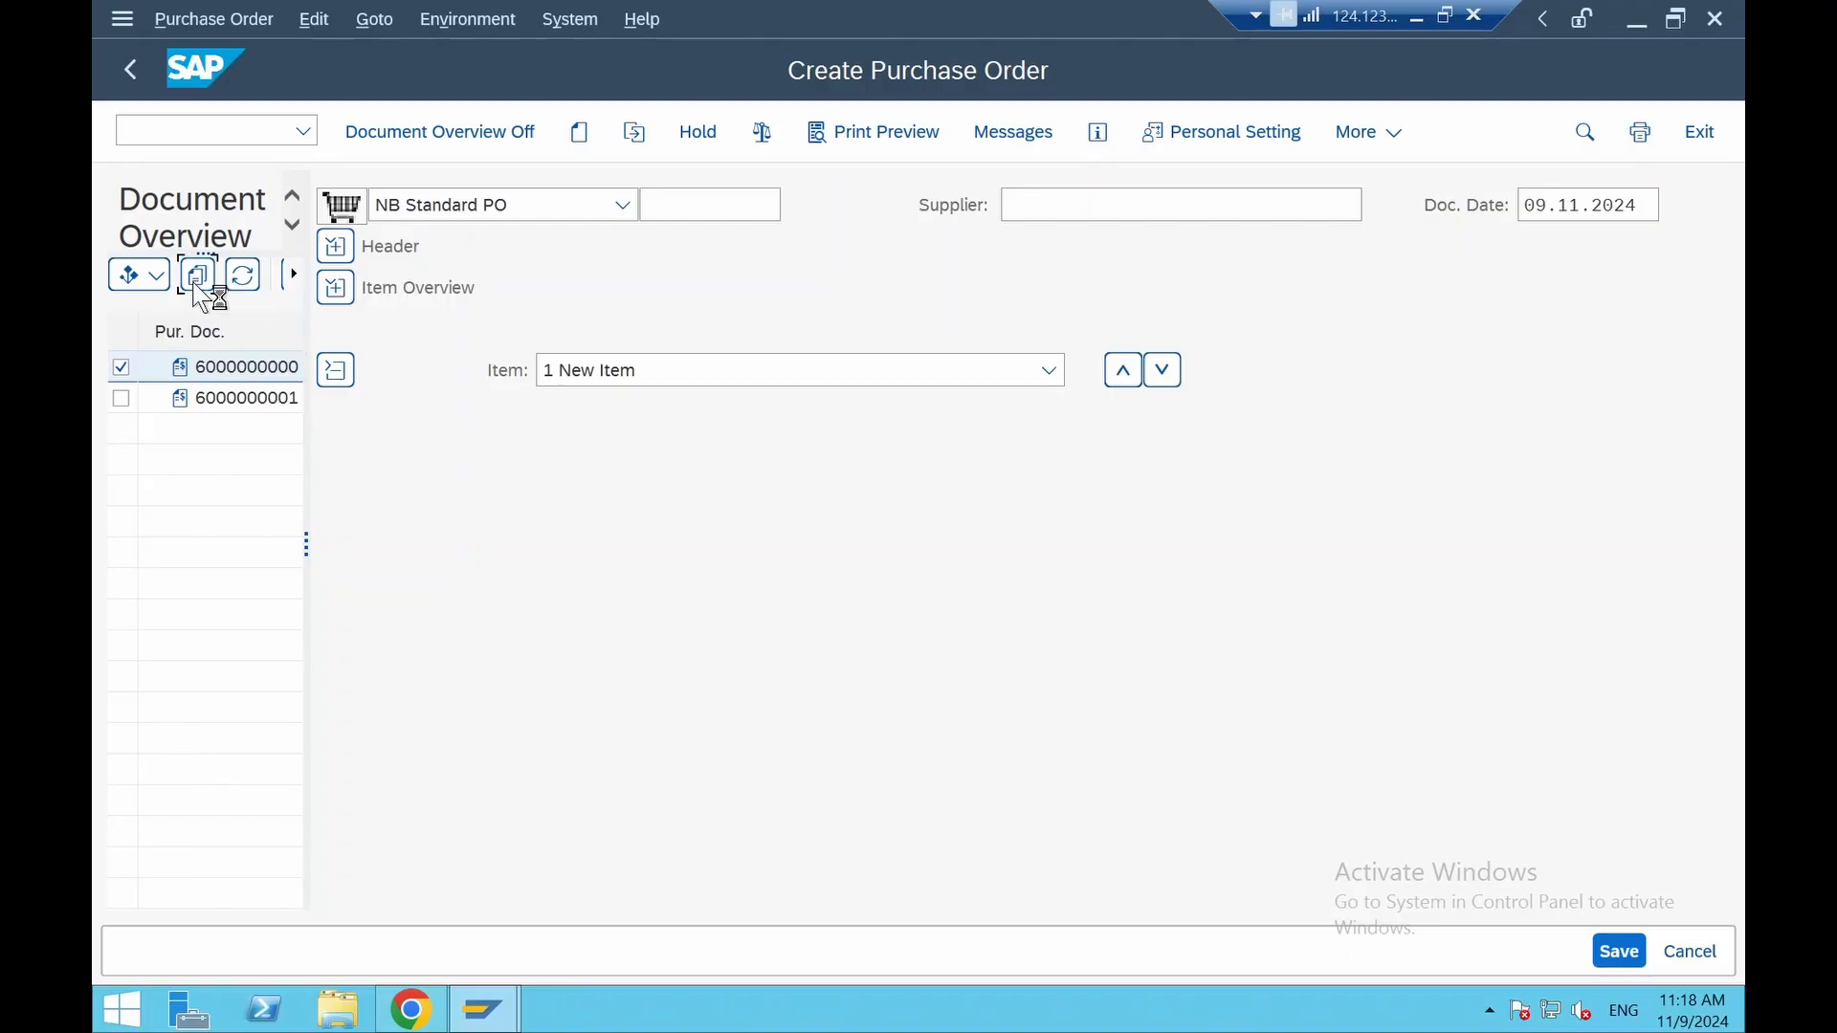
{"action": "left_click", "coordinate": [465, 132]}
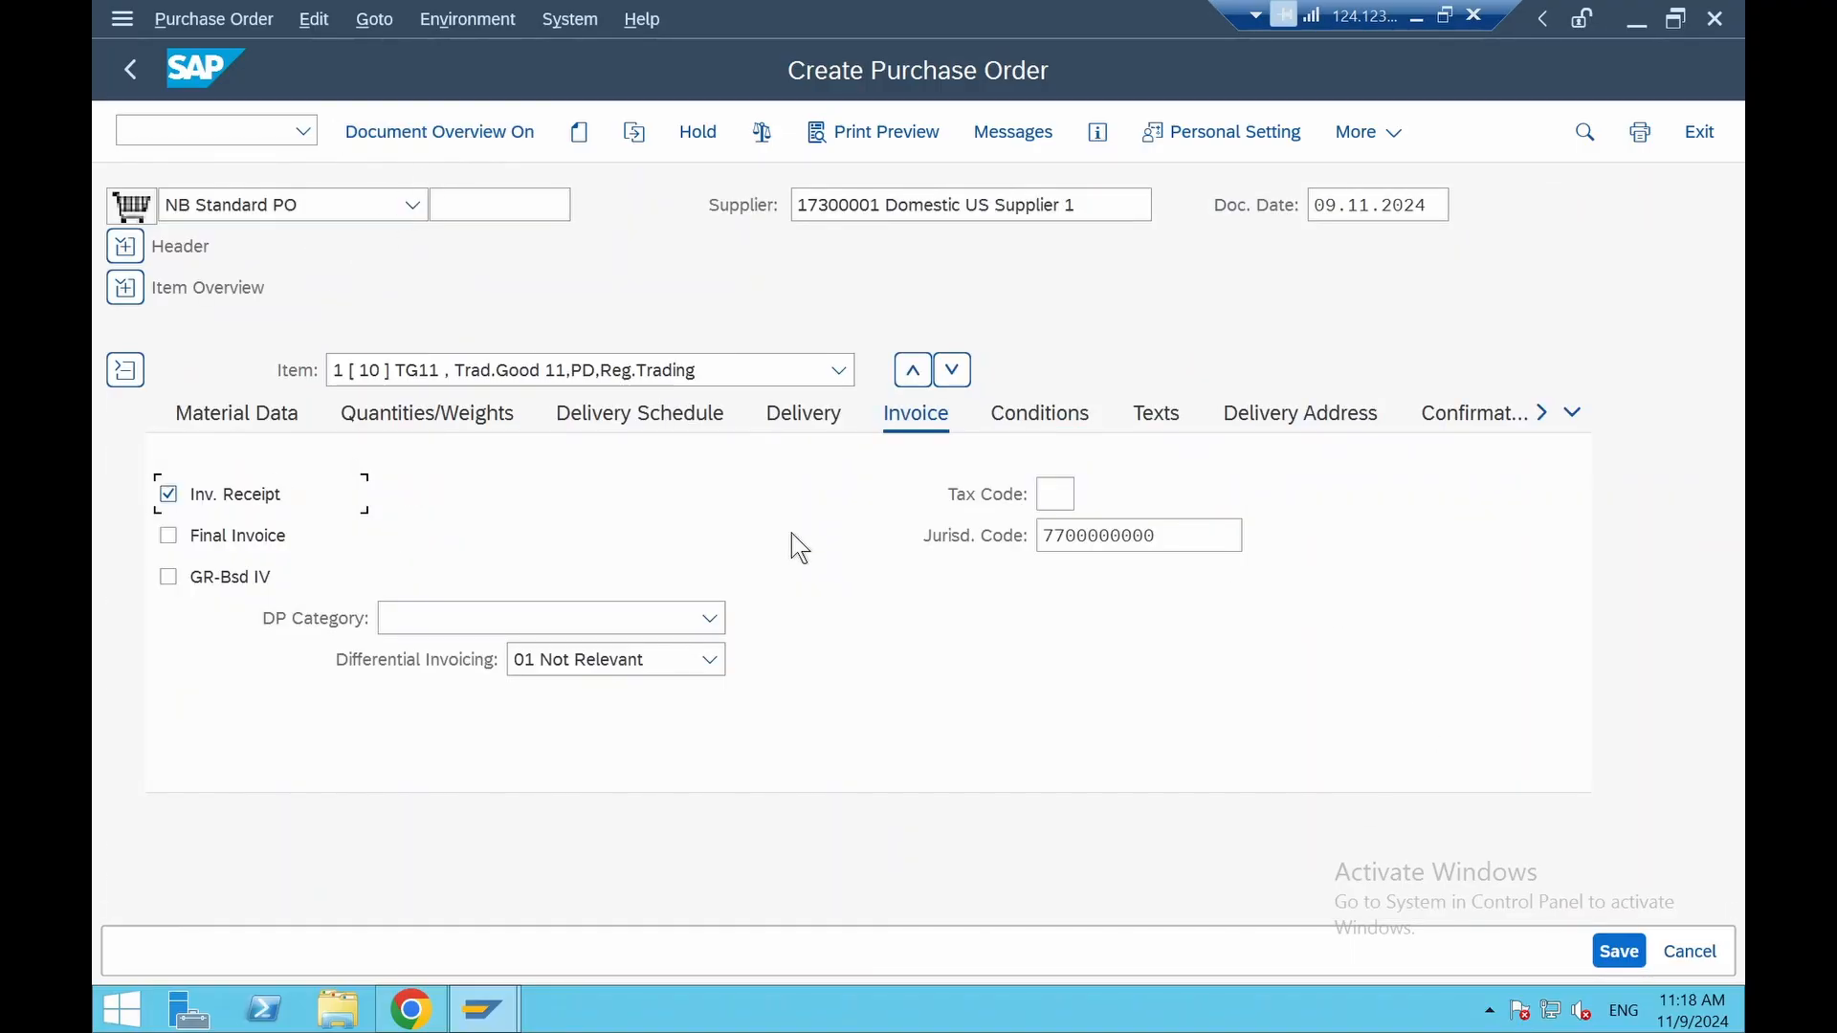
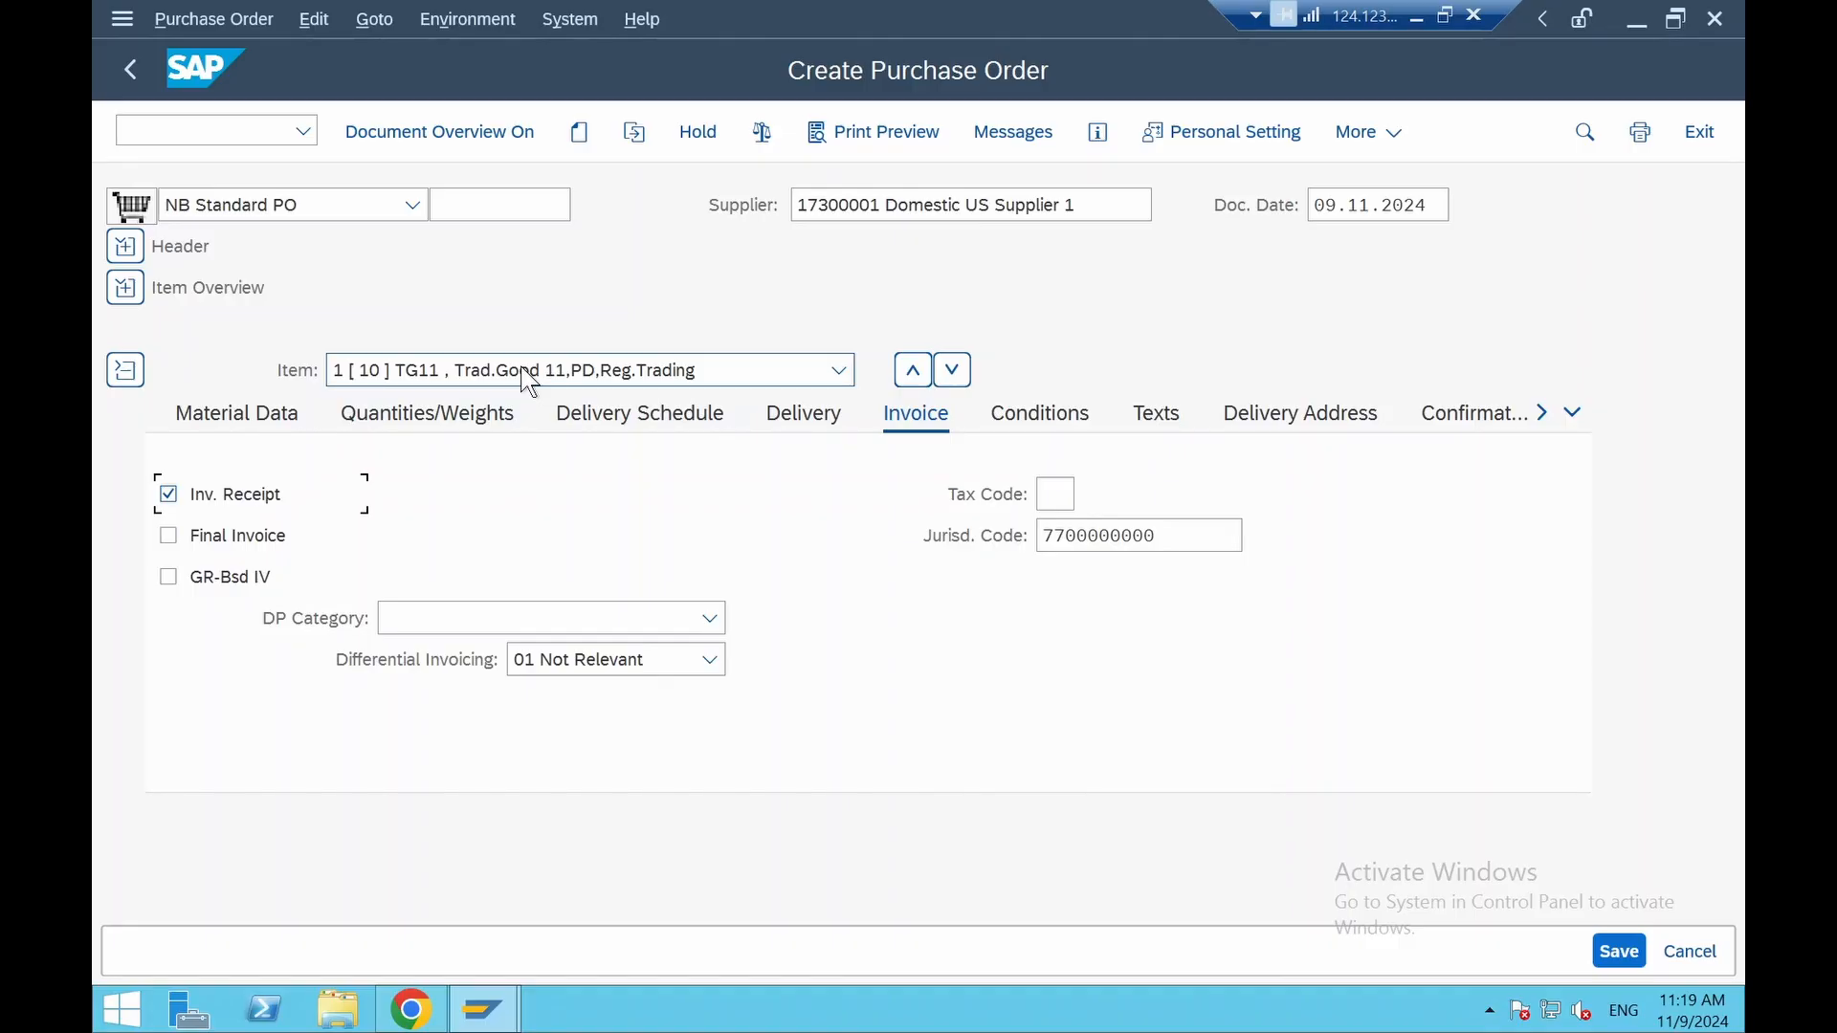
Review the TG11 item's material data, quantities, delivery schedule, delivery, invoice, conditions and delivery address in the purchase order
{"action": "left_click", "coordinate": [267, 426]}
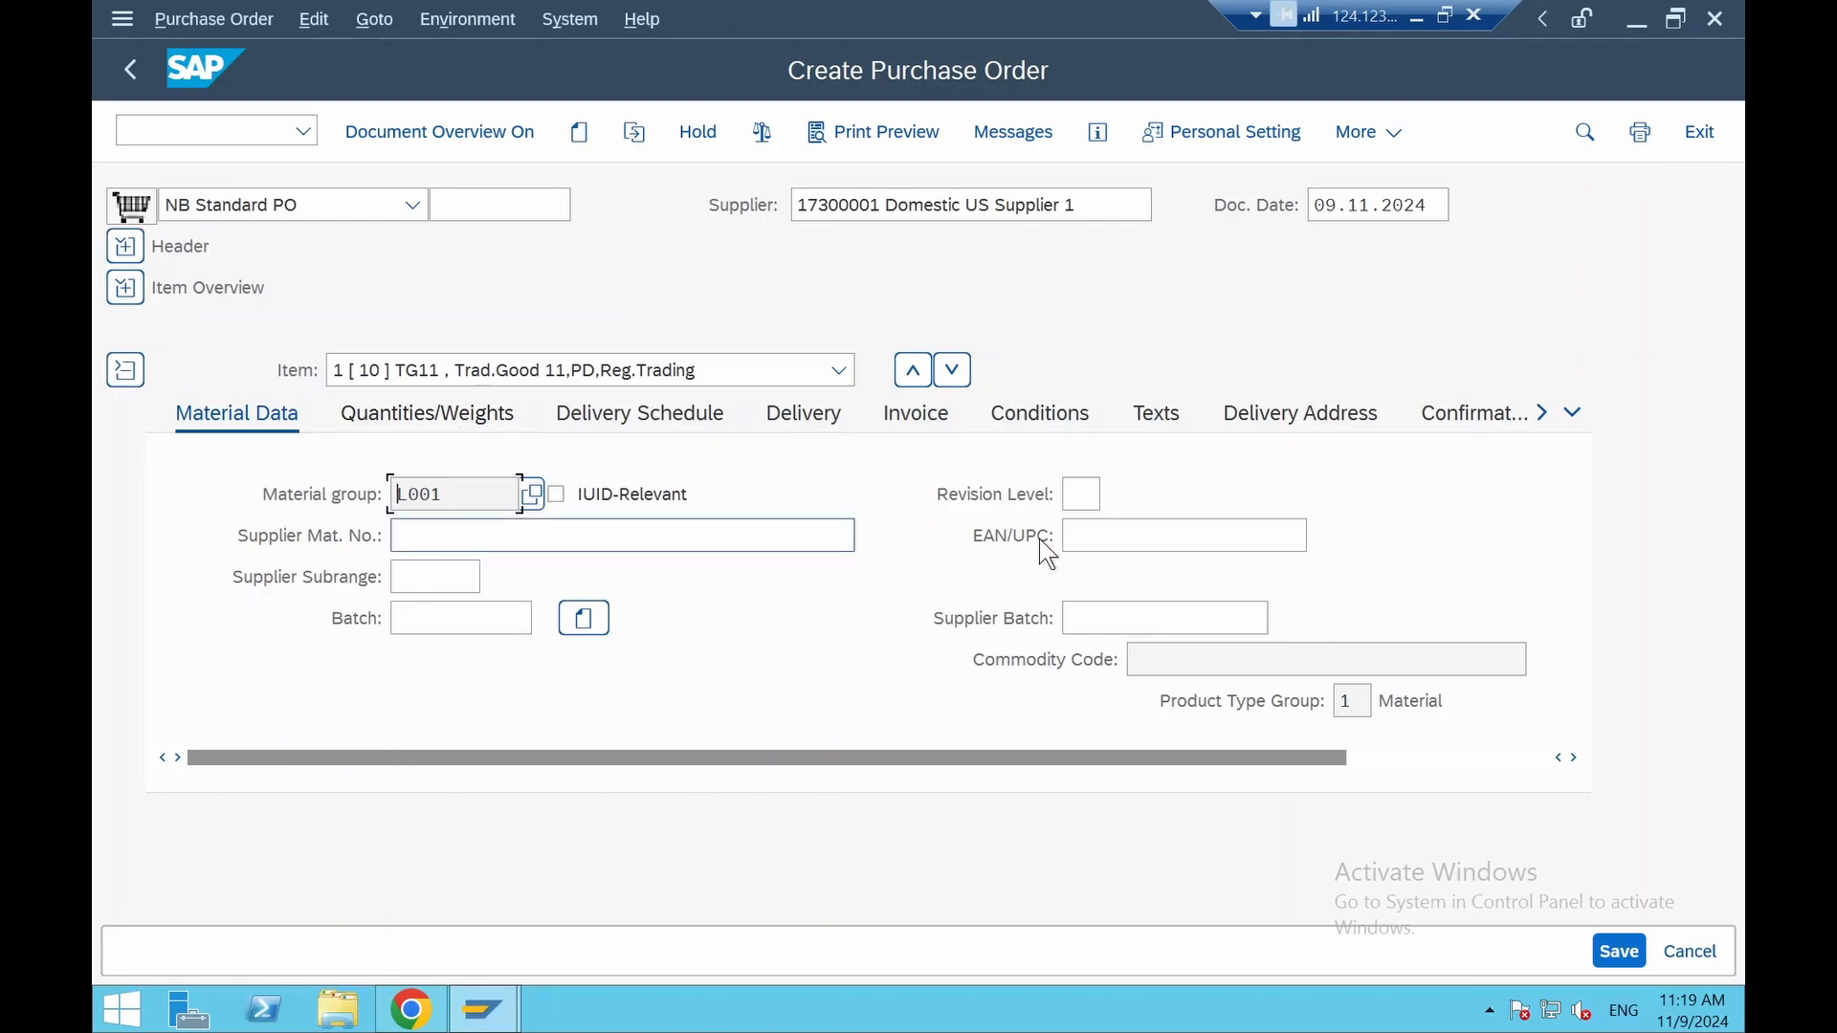
{"action": "left_click", "coordinate": [486, 421]}
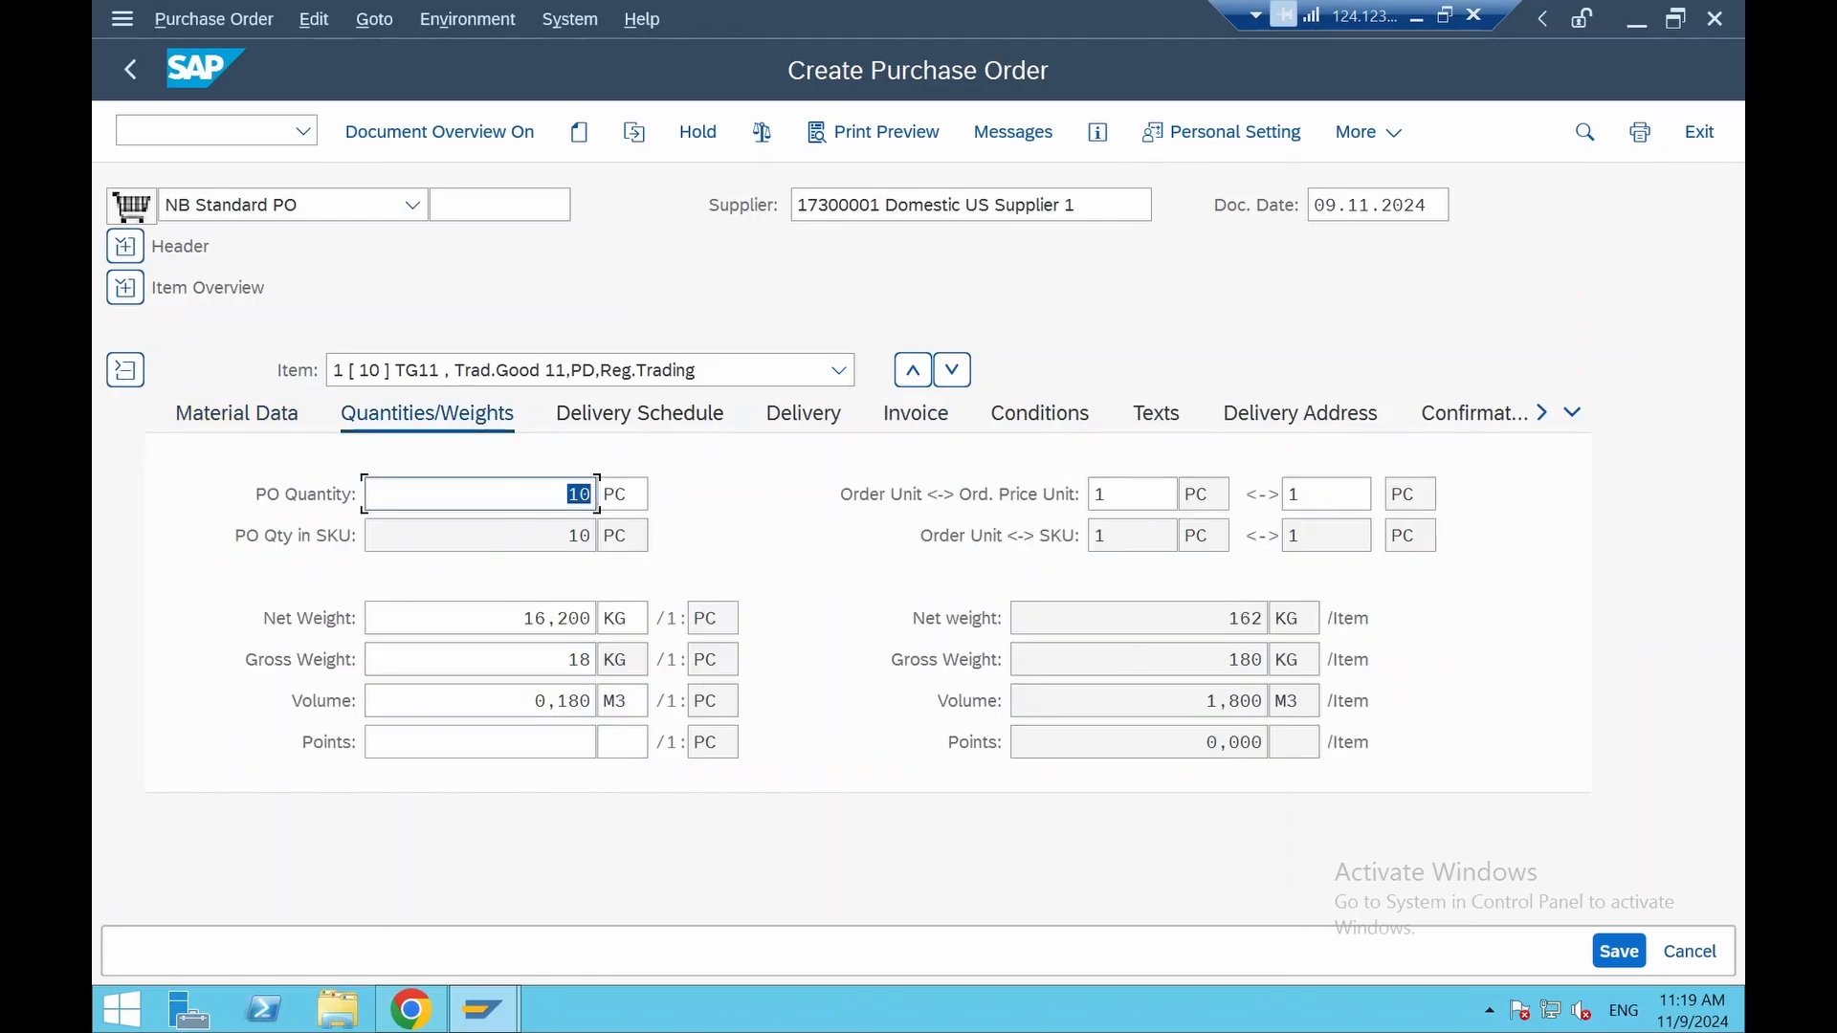
{"action": "left_click", "coordinate": [662, 417]}
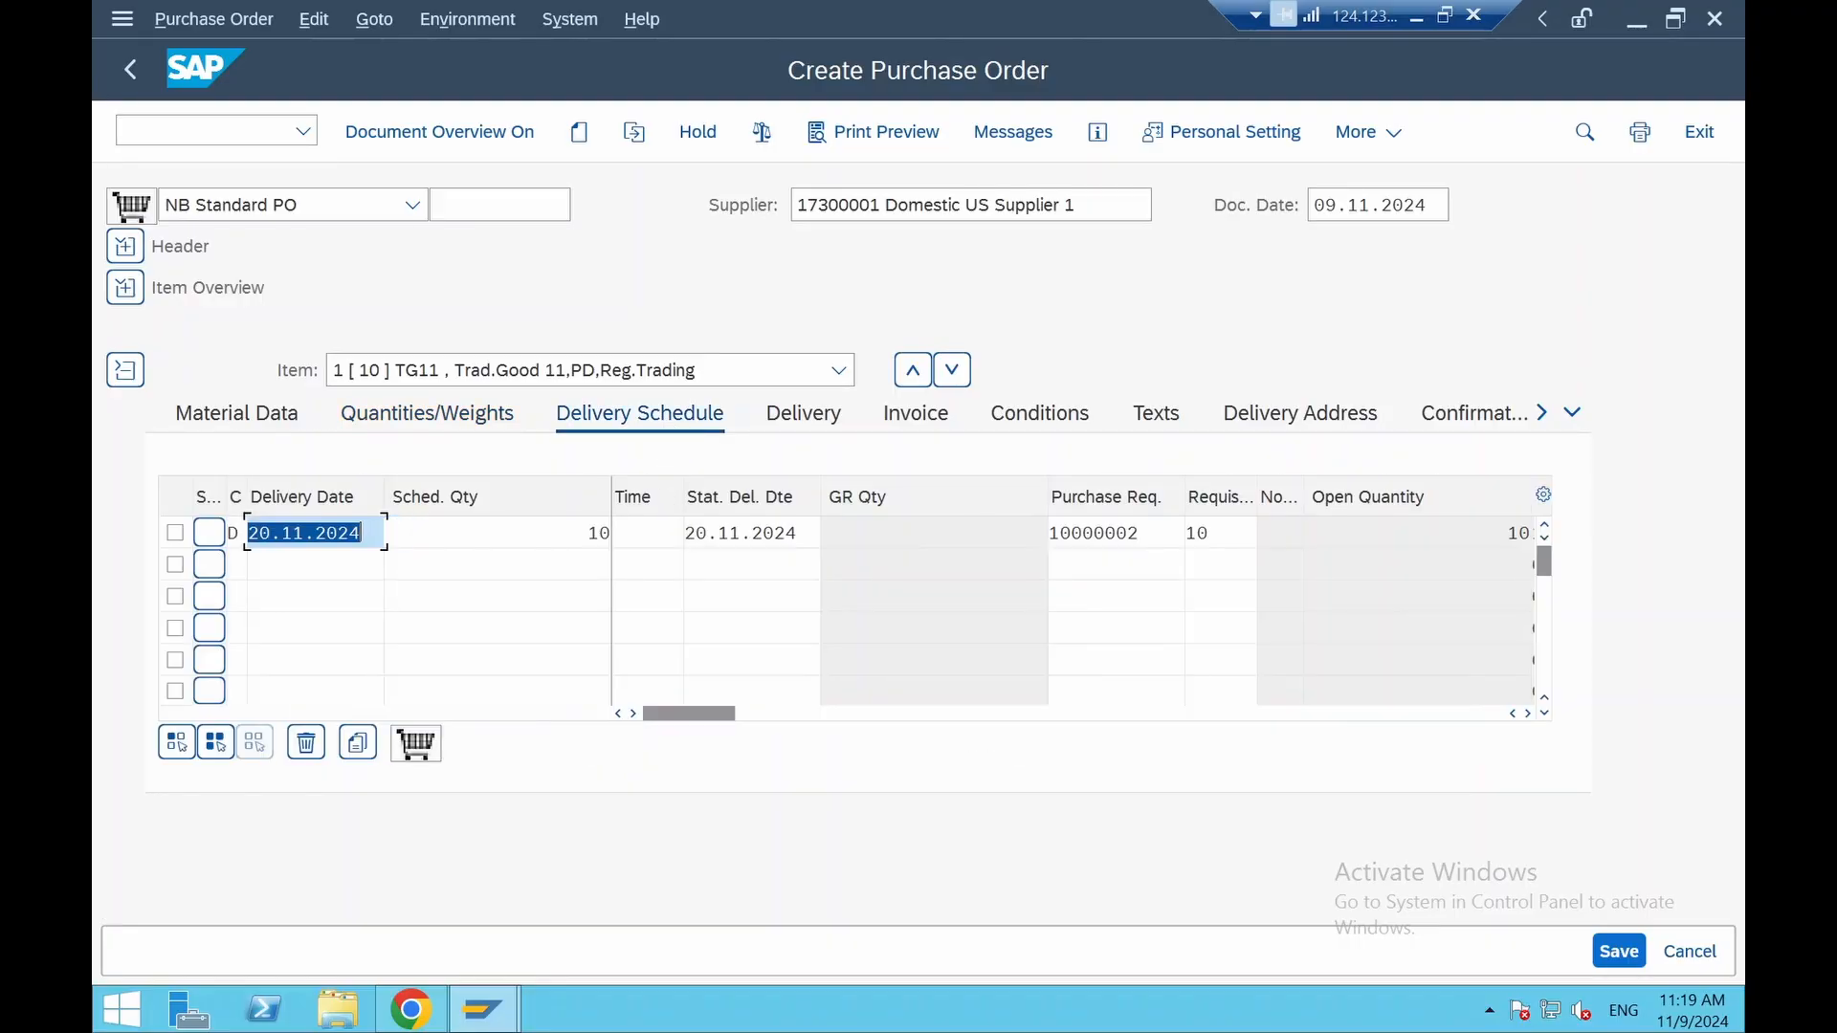
{"action": "left_click", "coordinate": [806, 425]}
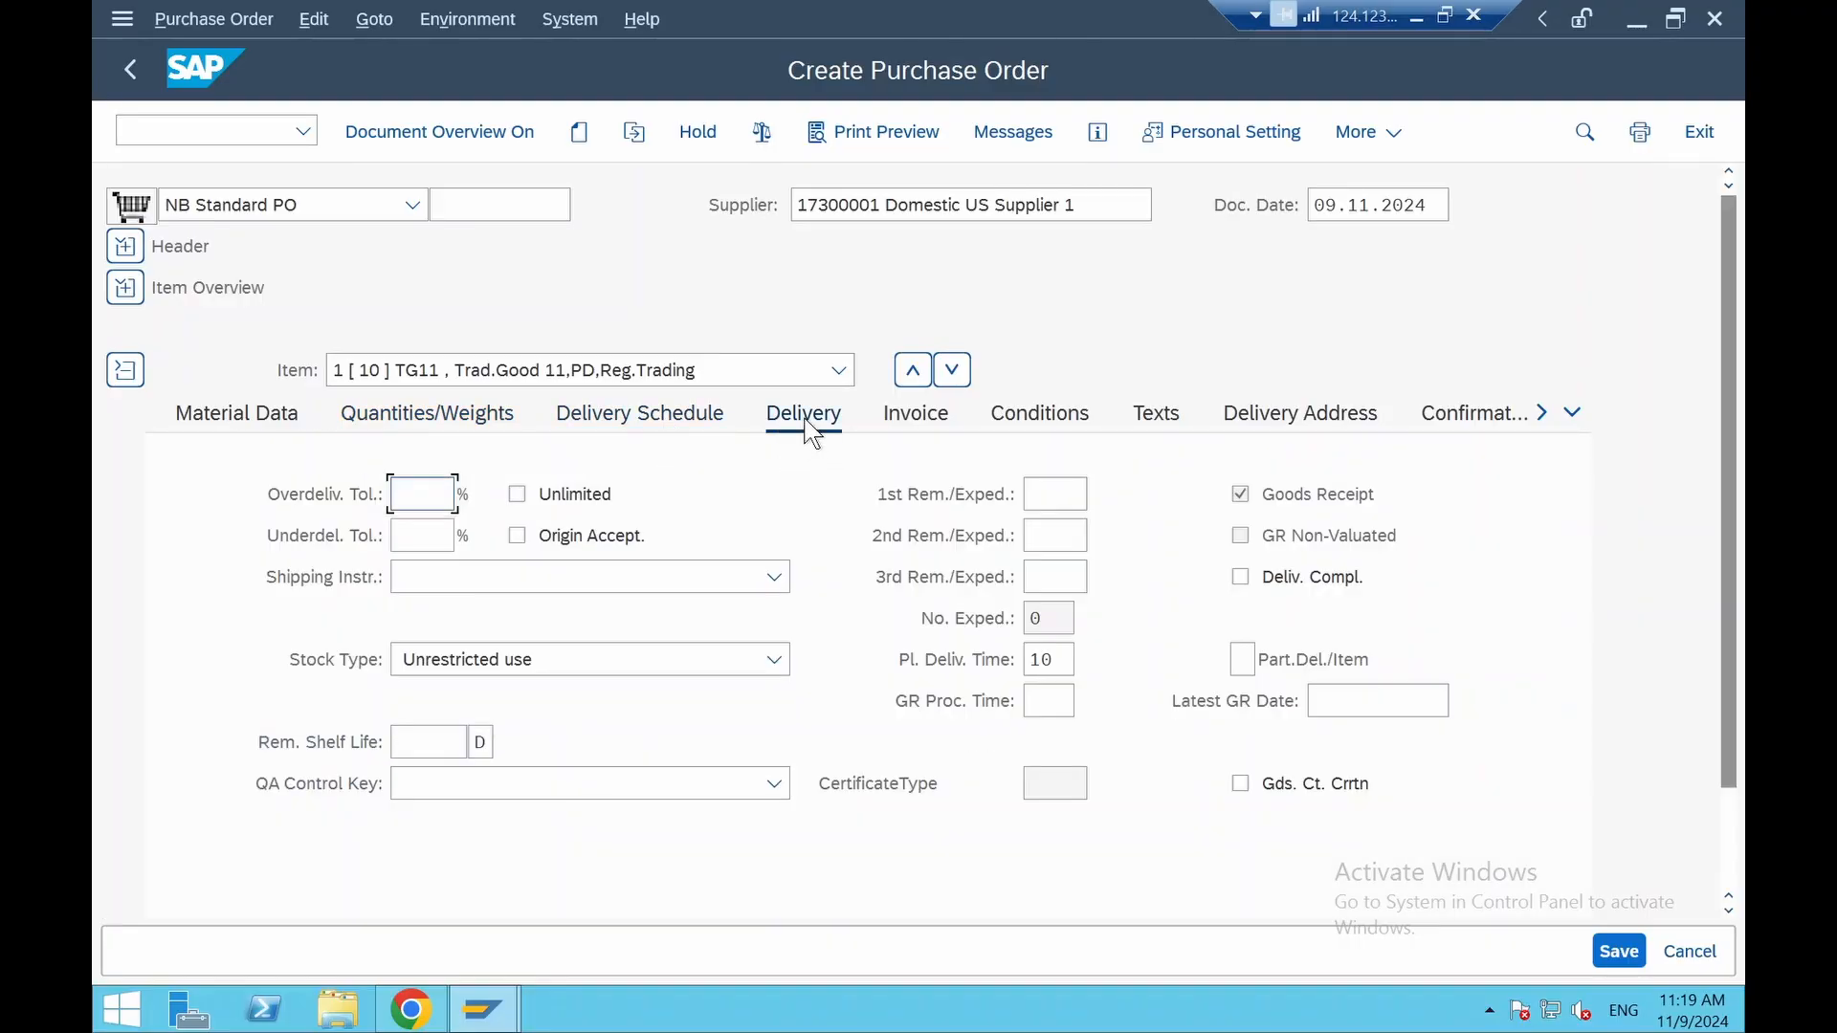
{"action": "left_click", "coordinate": [674, 413]}
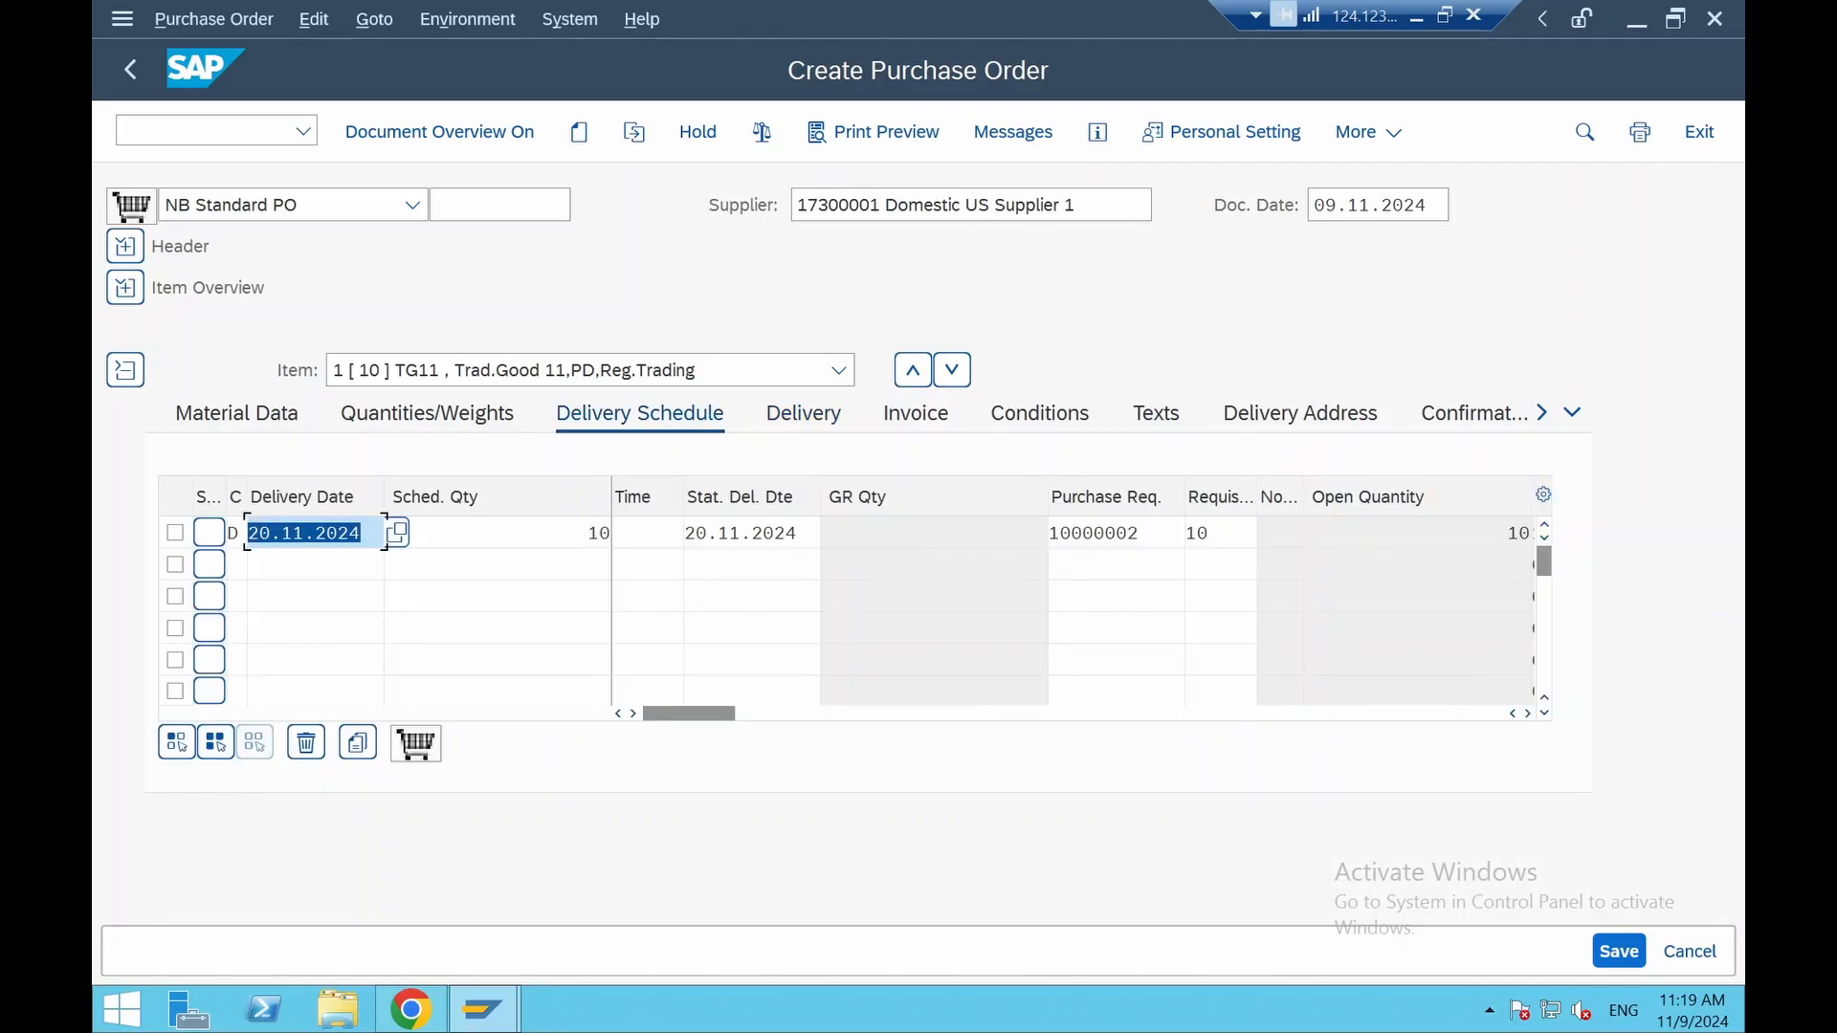
{"action": "left_click", "coordinate": [821, 433]}
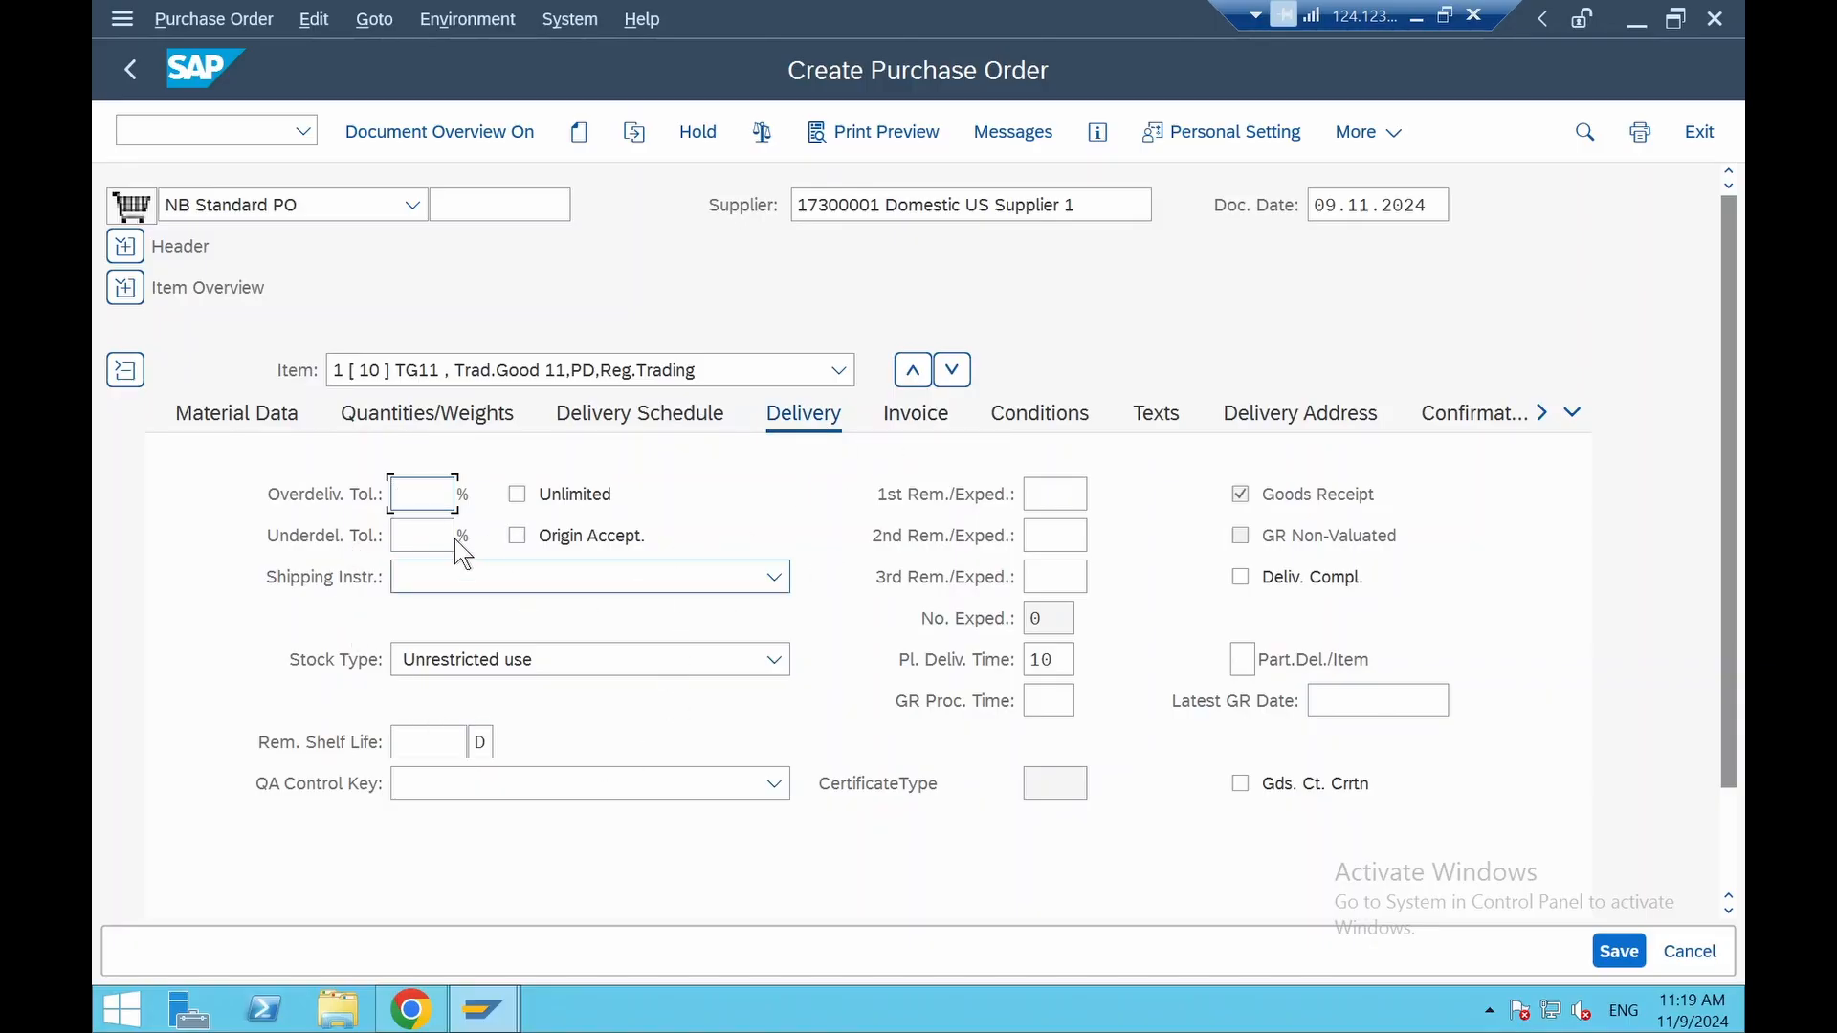
{"action": "left_click", "coordinate": [904, 414]}
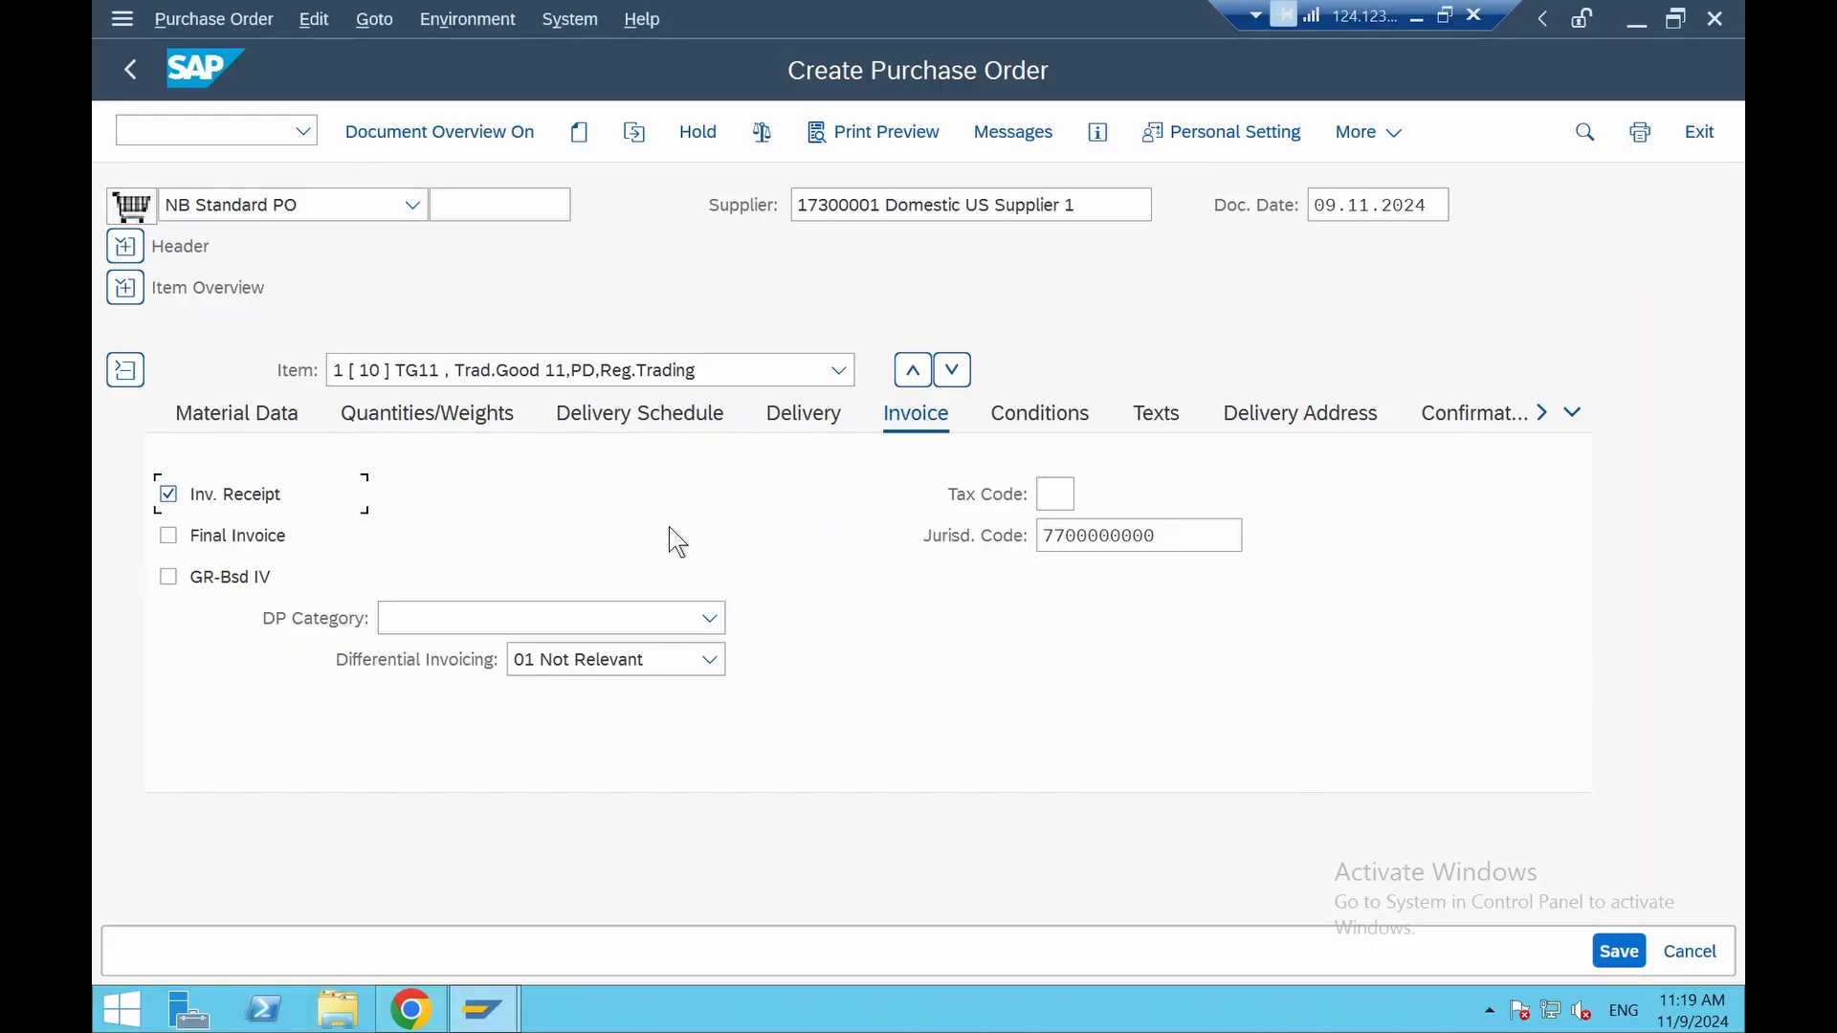
{"action": "left_click", "coordinate": [1041, 414]}
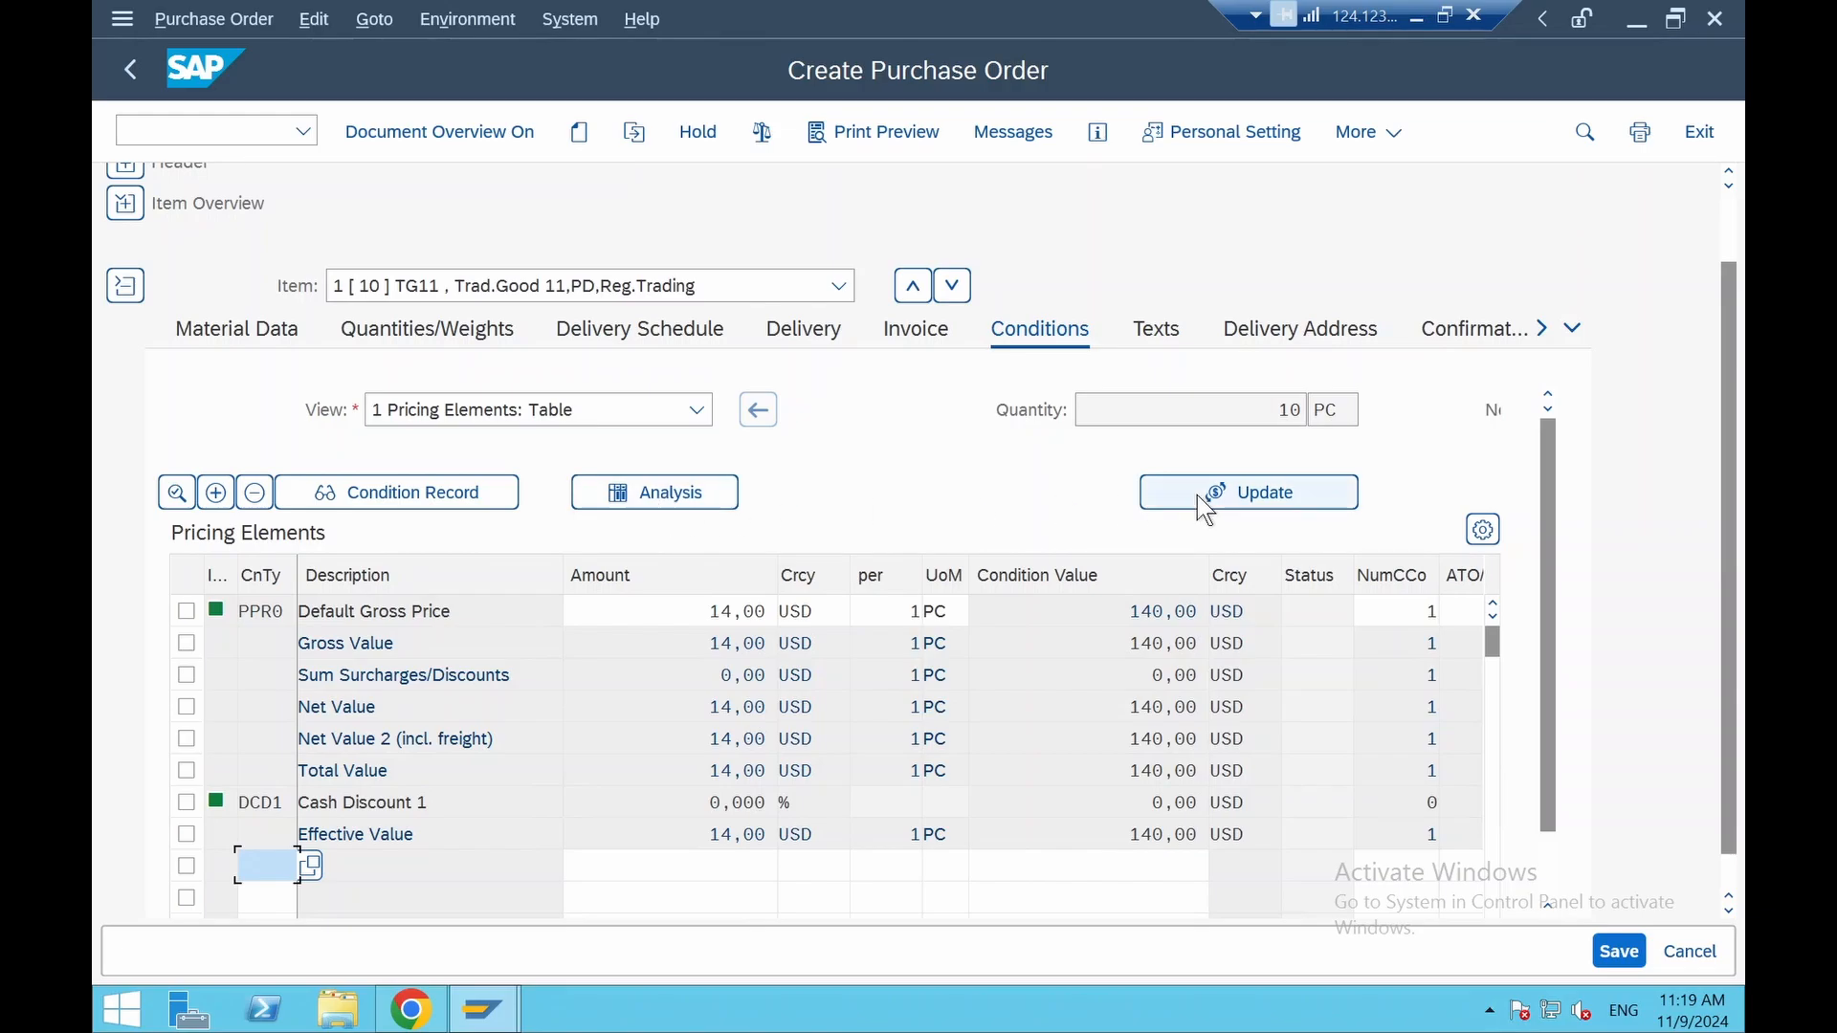
{"action": "left_click", "coordinate": [1351, 333]}
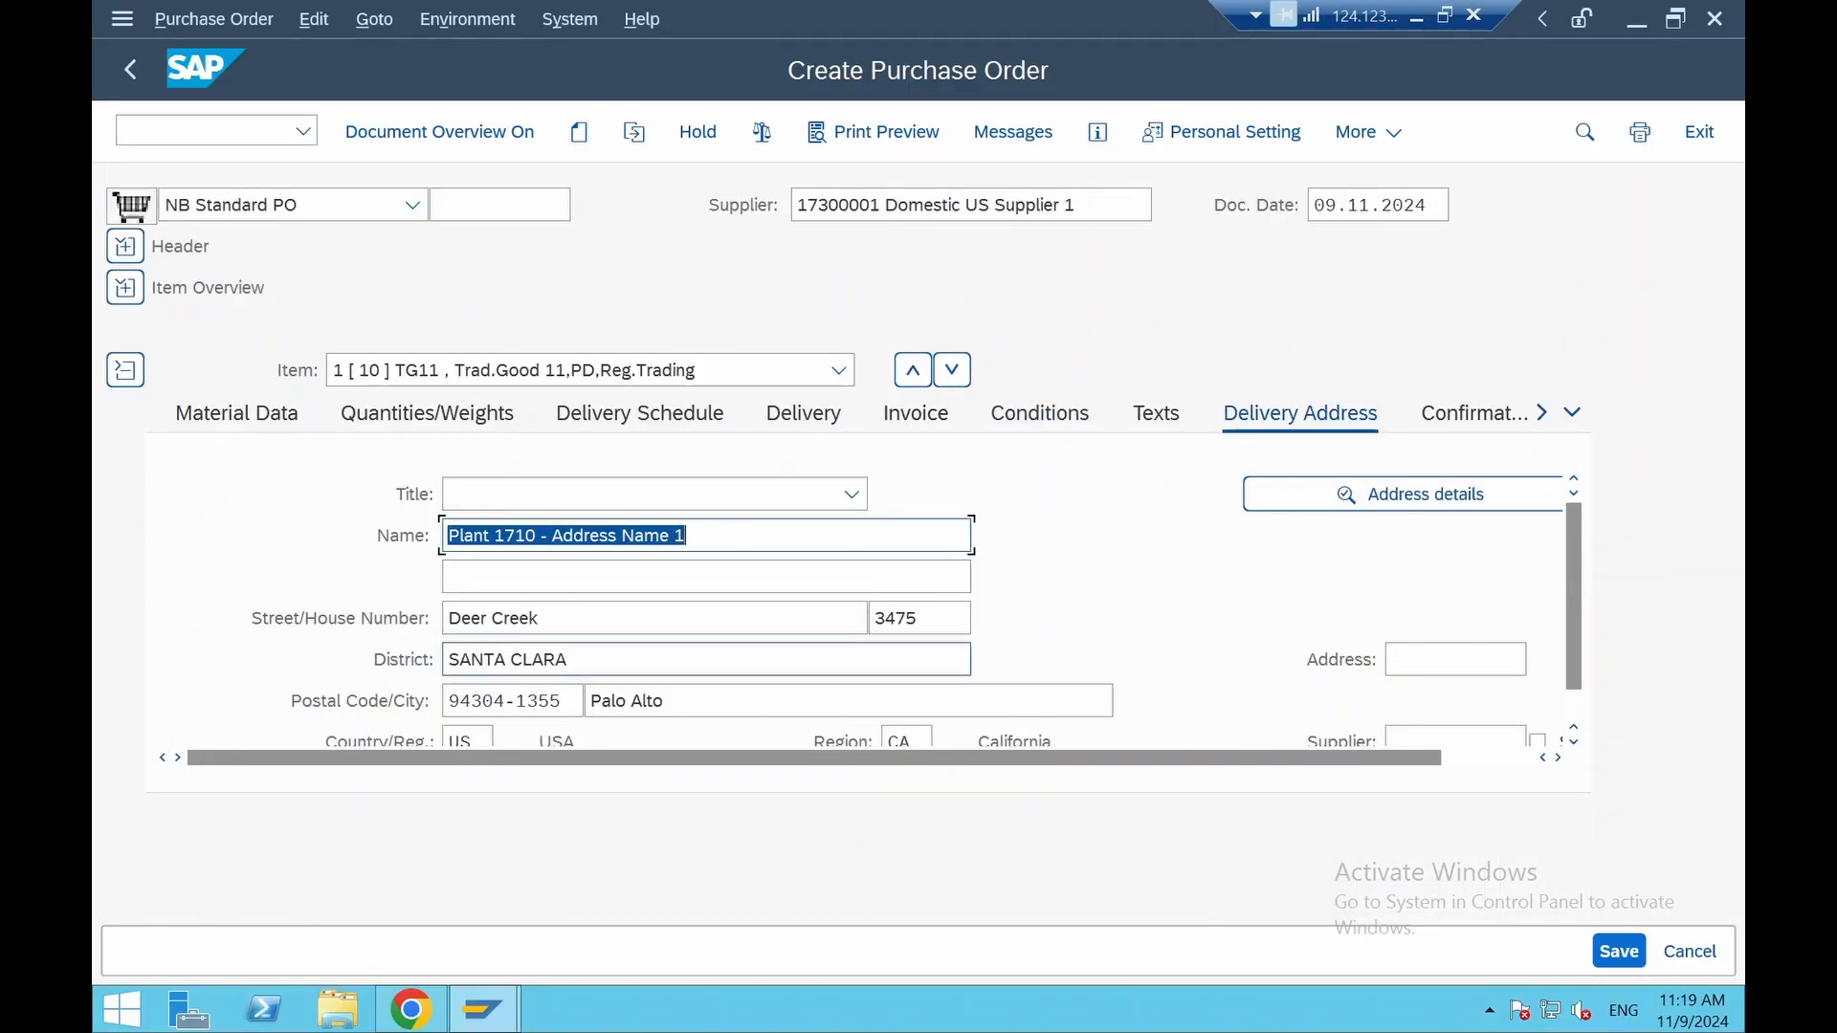
{"action": "left_click", "coordinate": [1572, 413]}
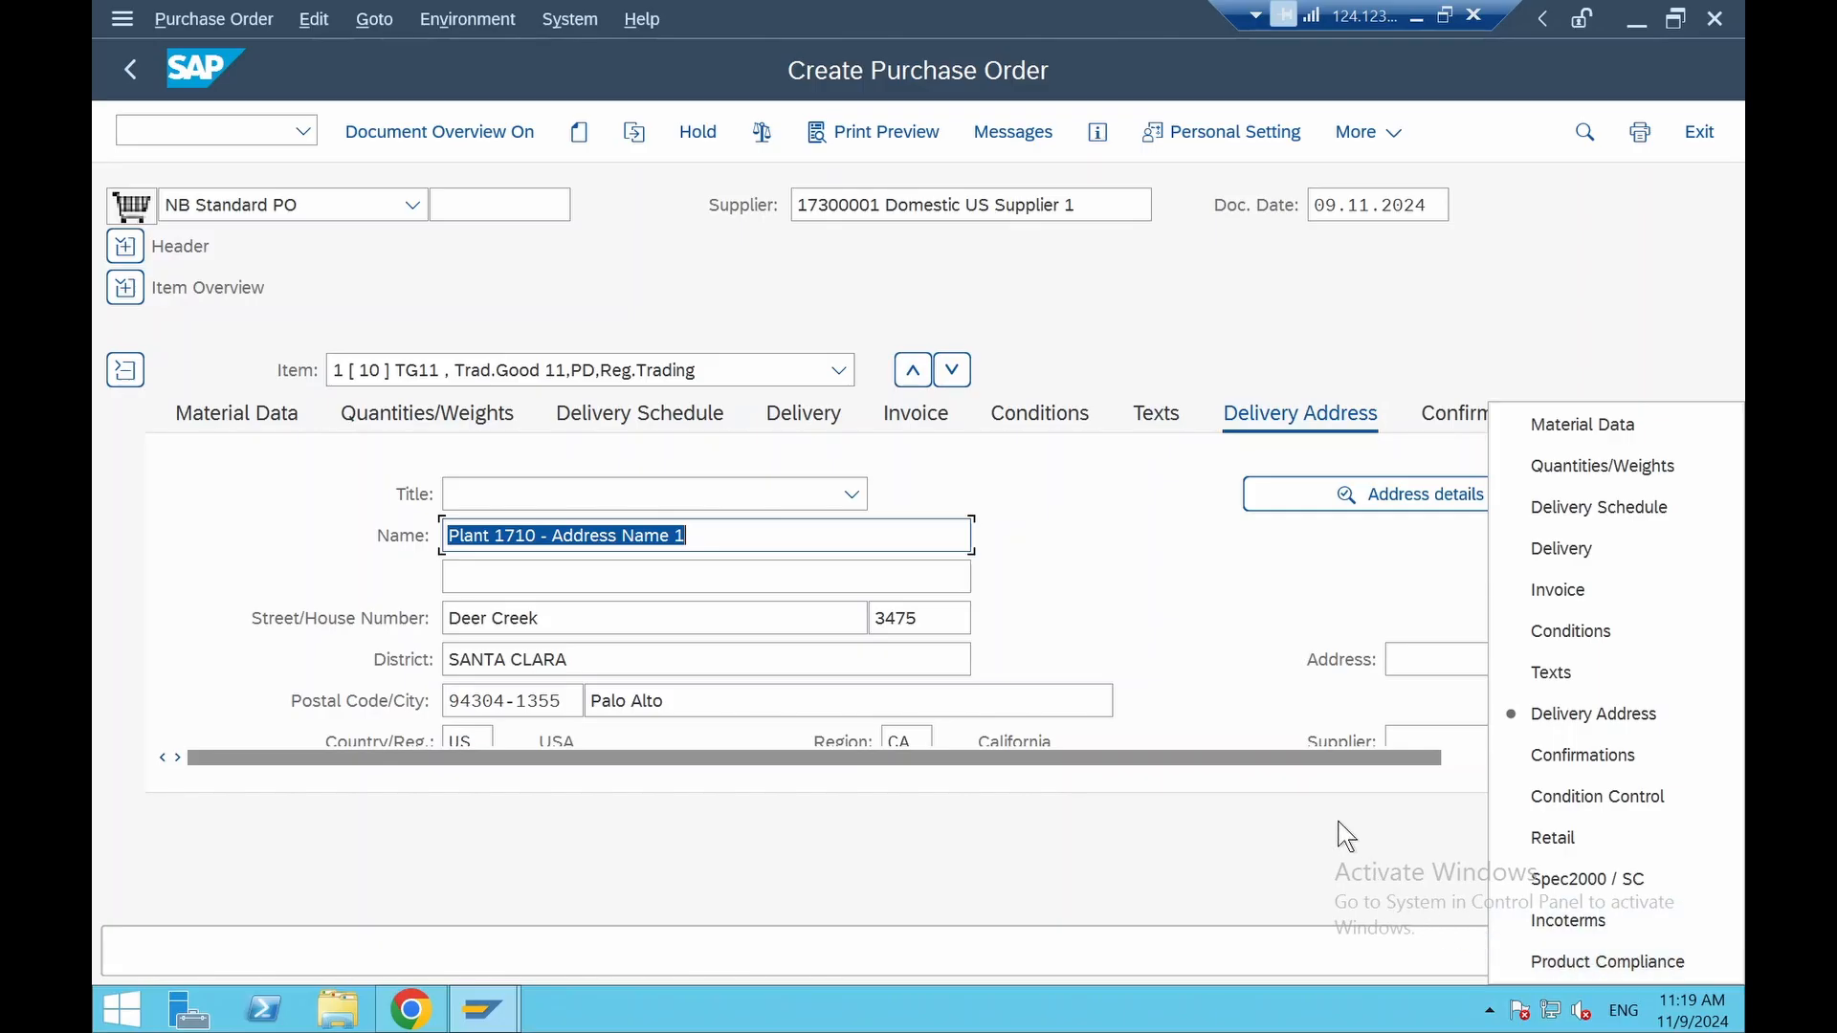
{"action": "left_click", "coordinate": [1127, 579]}
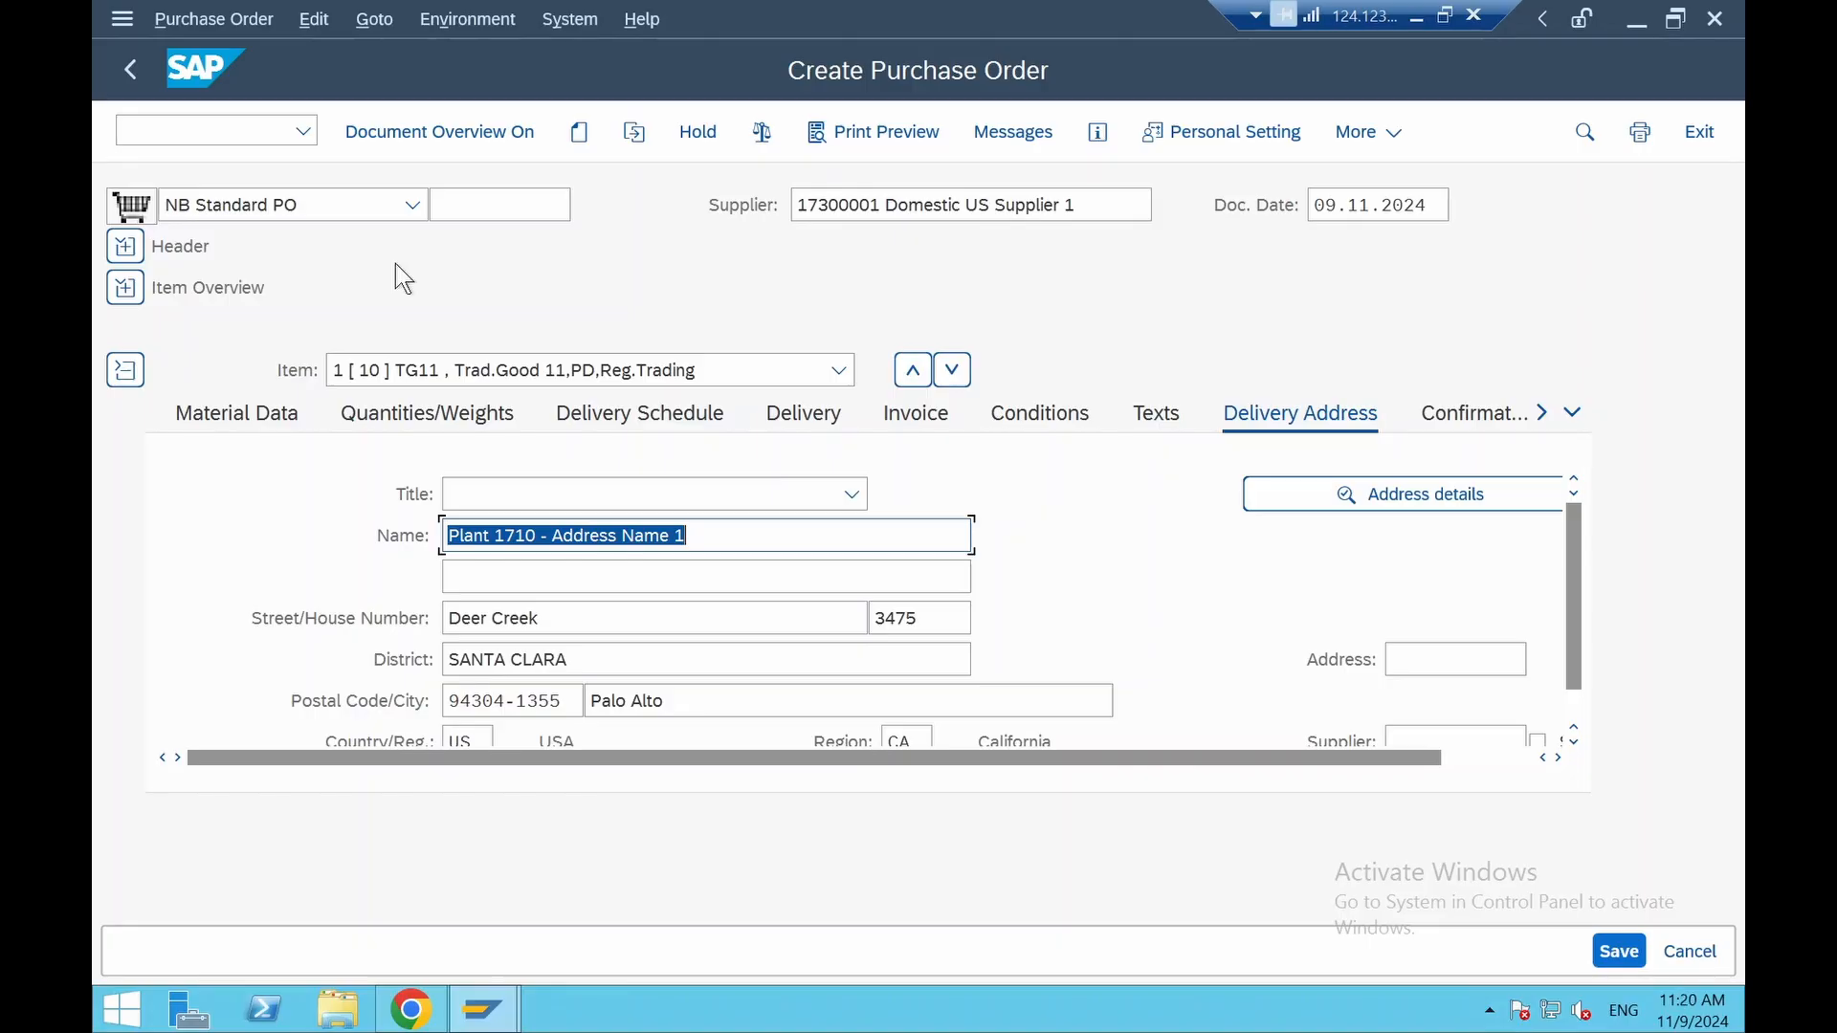
Expand the purchase order header and review its delivery/invoice, conditions, address, communication, partner, additional, organizational and status data
{"action": "left_click", "coordinate": [129, 250]}
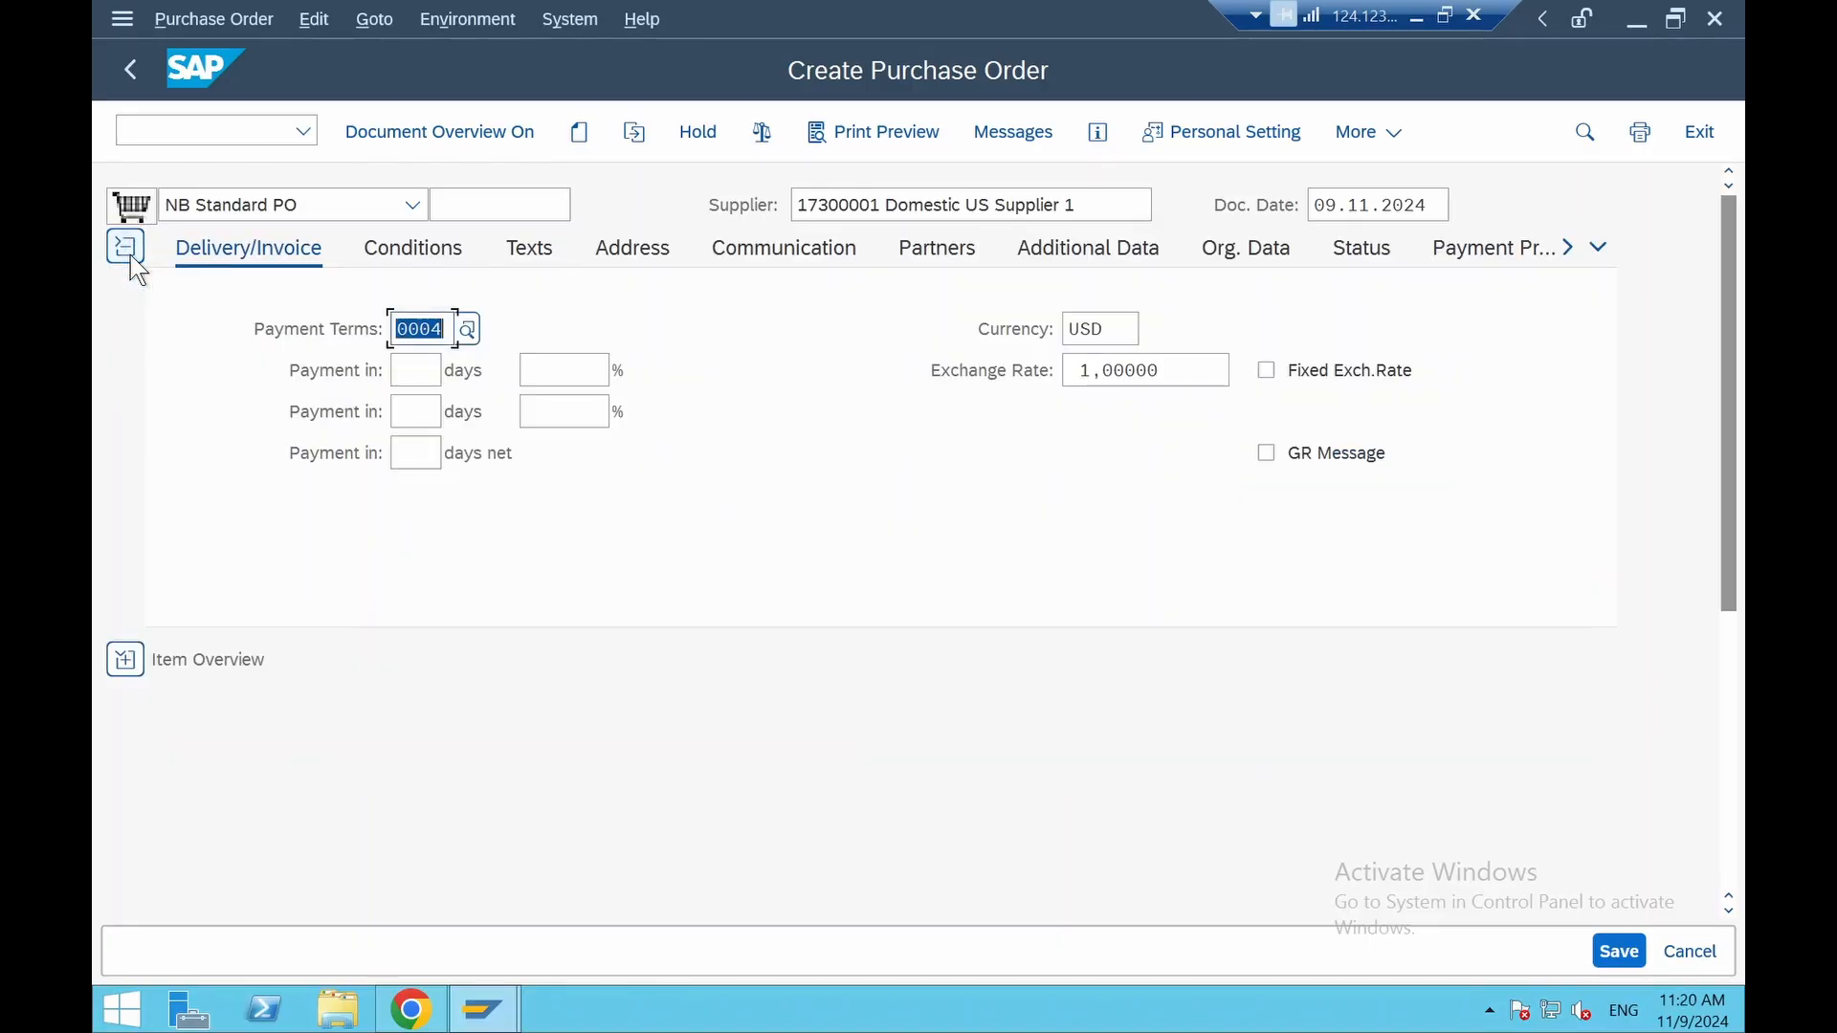
{"action": "left_click", "coordinate": [429, 260]}
{"action": "left_click", "coordinate": [633, 259]}
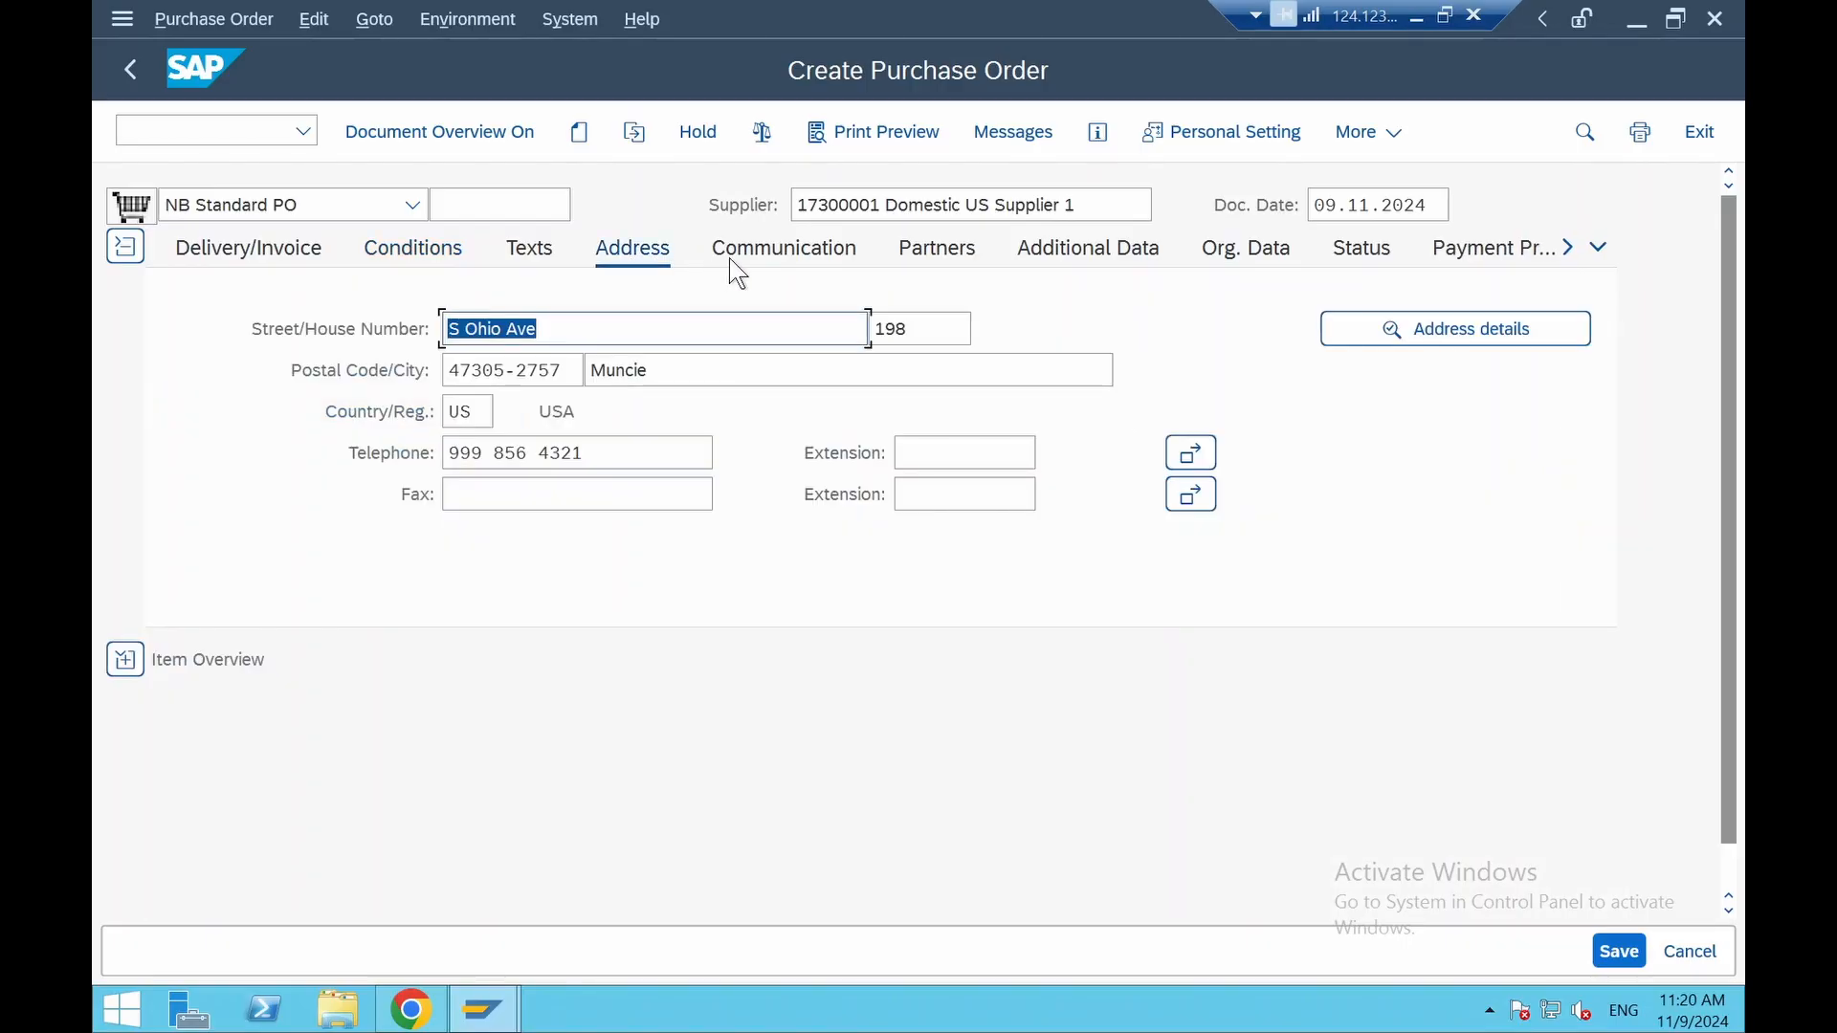
{"action": "left_click", "coordinate": [783, 252]}
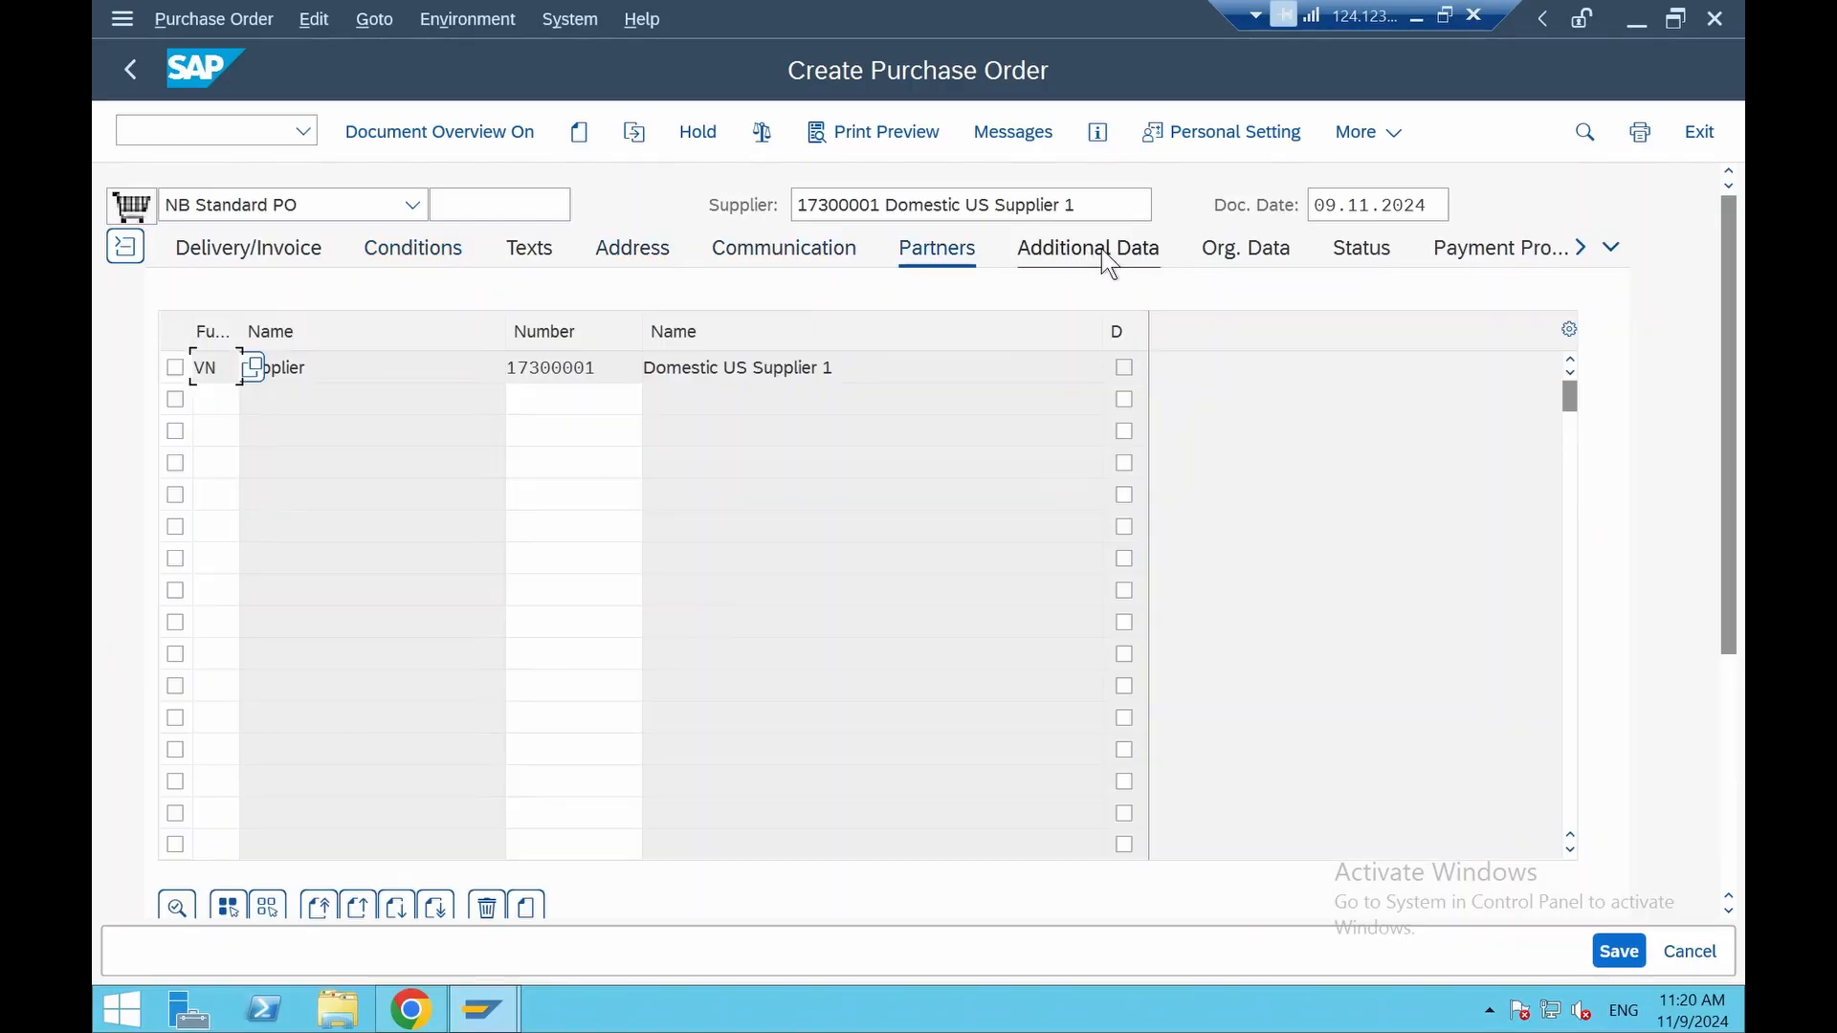
{"action": "left_click", "coordinate": [1092, 263]}
{"action": "left_click", "coordinate": [1240, 260]}
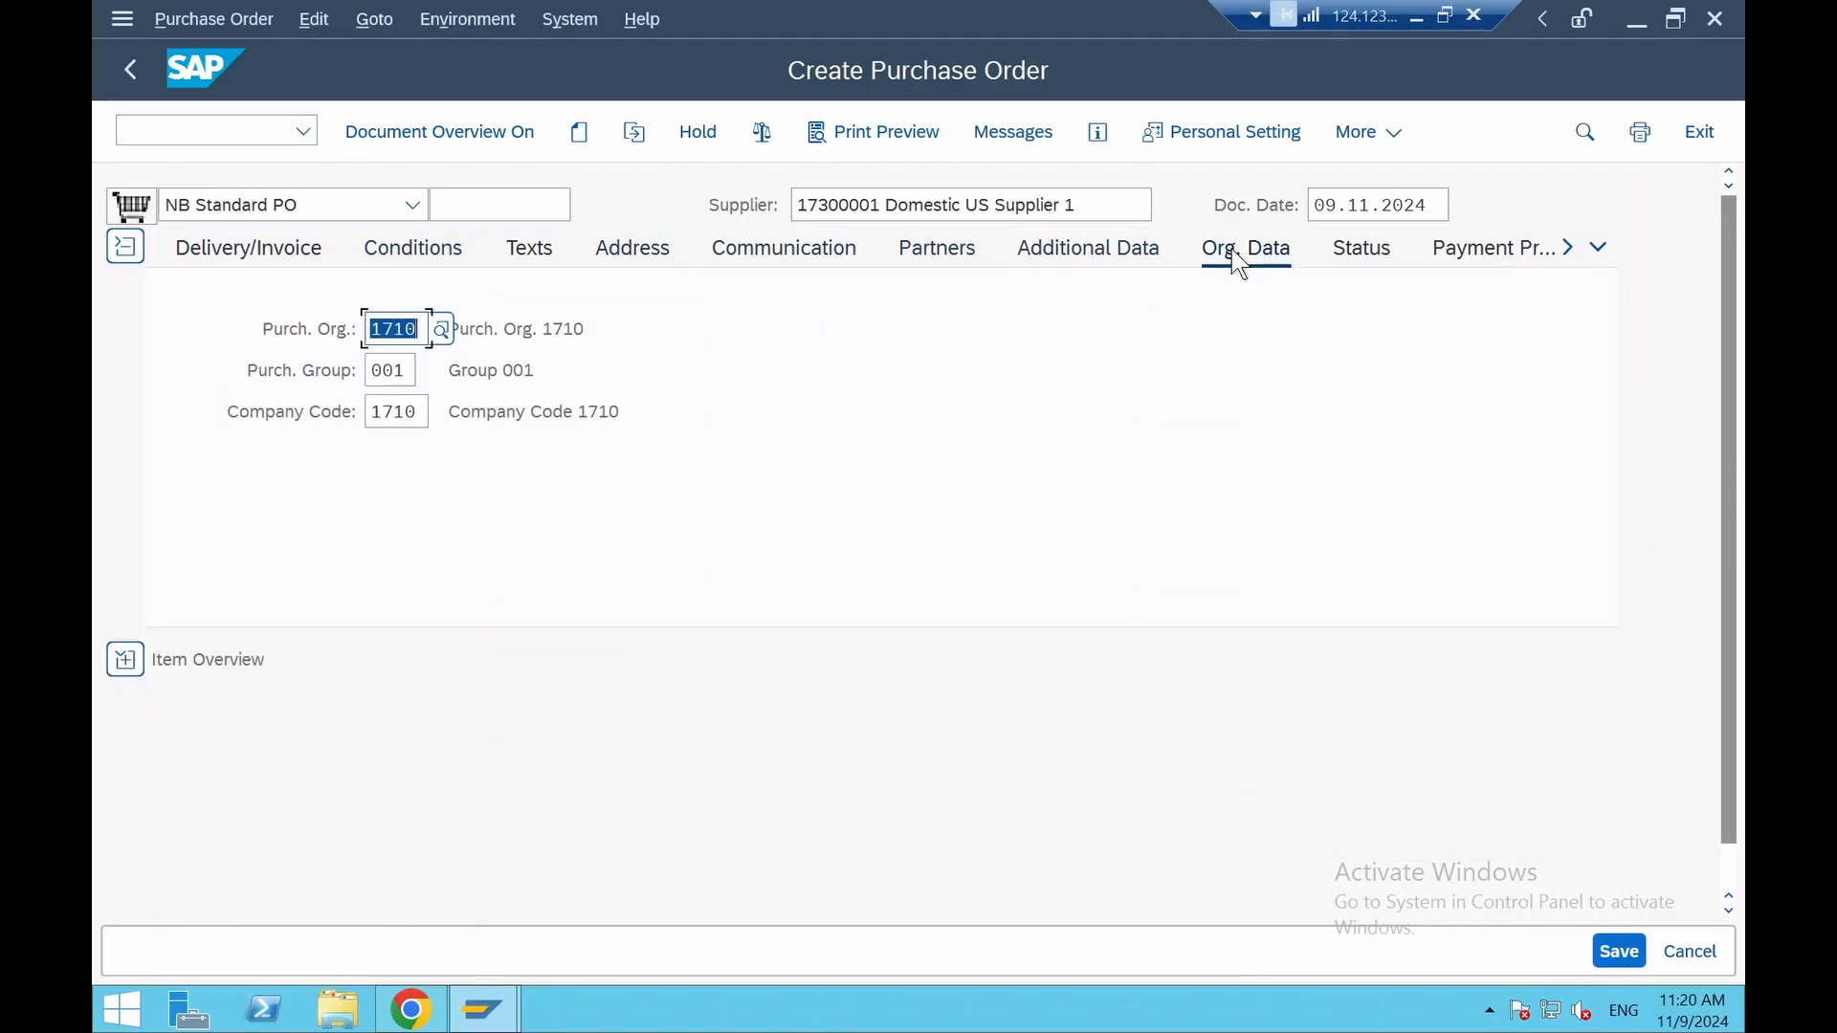
{"action": "left_click", "coordinate": [1373, 256]}
{"action": "left_click", "coordinate": [1597, 254]}
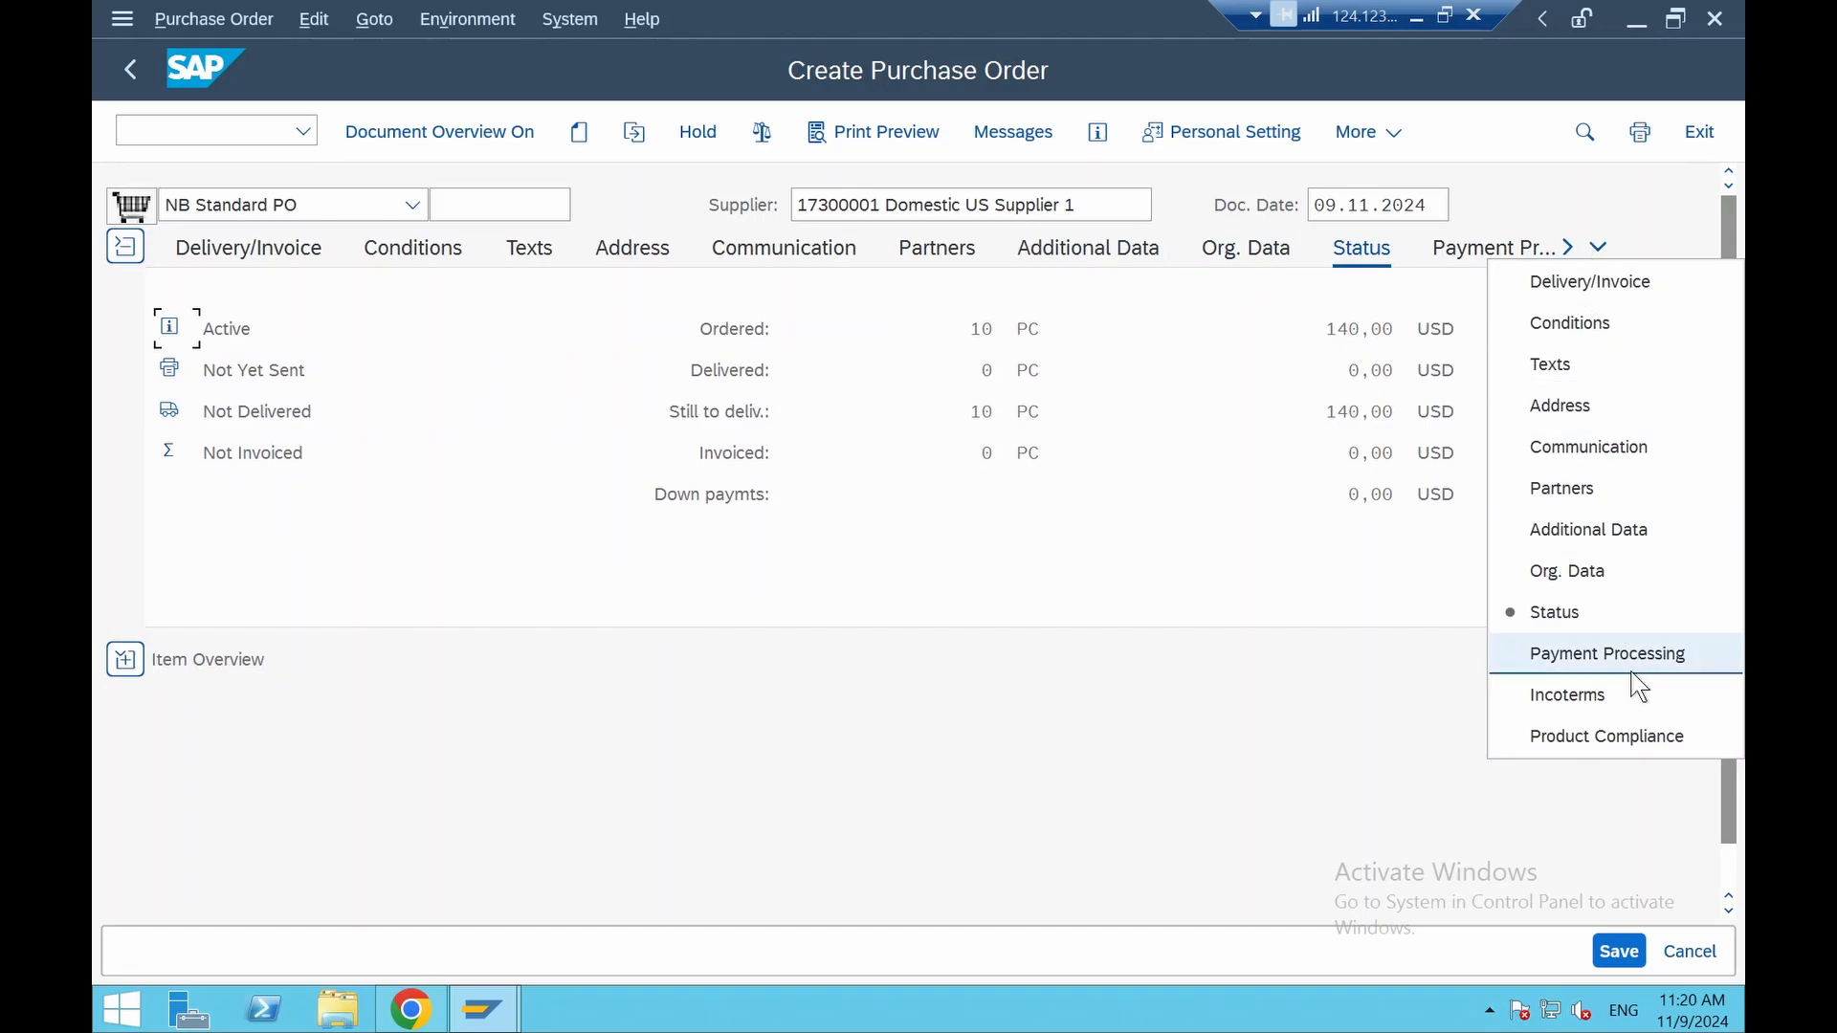
{"action": "left_click", "coordinate": [1237, 731]}
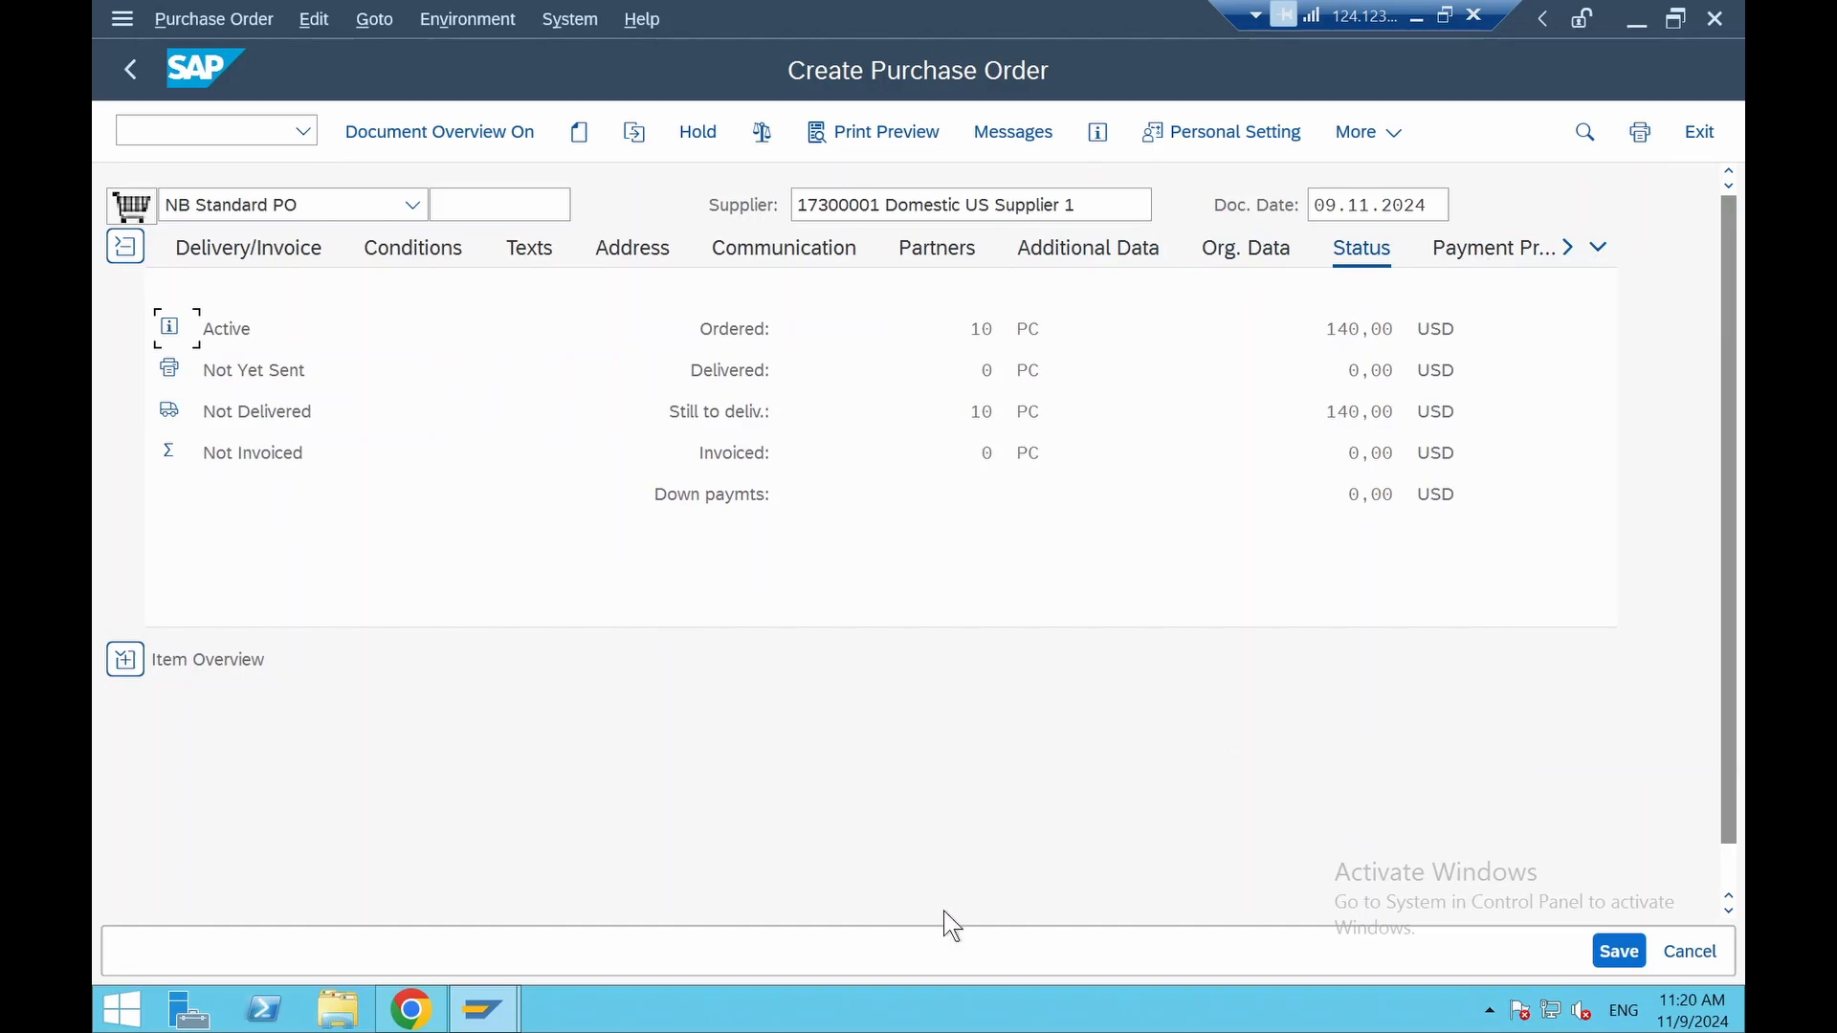
Save the purchase order and copy its document number from the message details
{"action": "left_click", "coordinate": [1619, 951]}
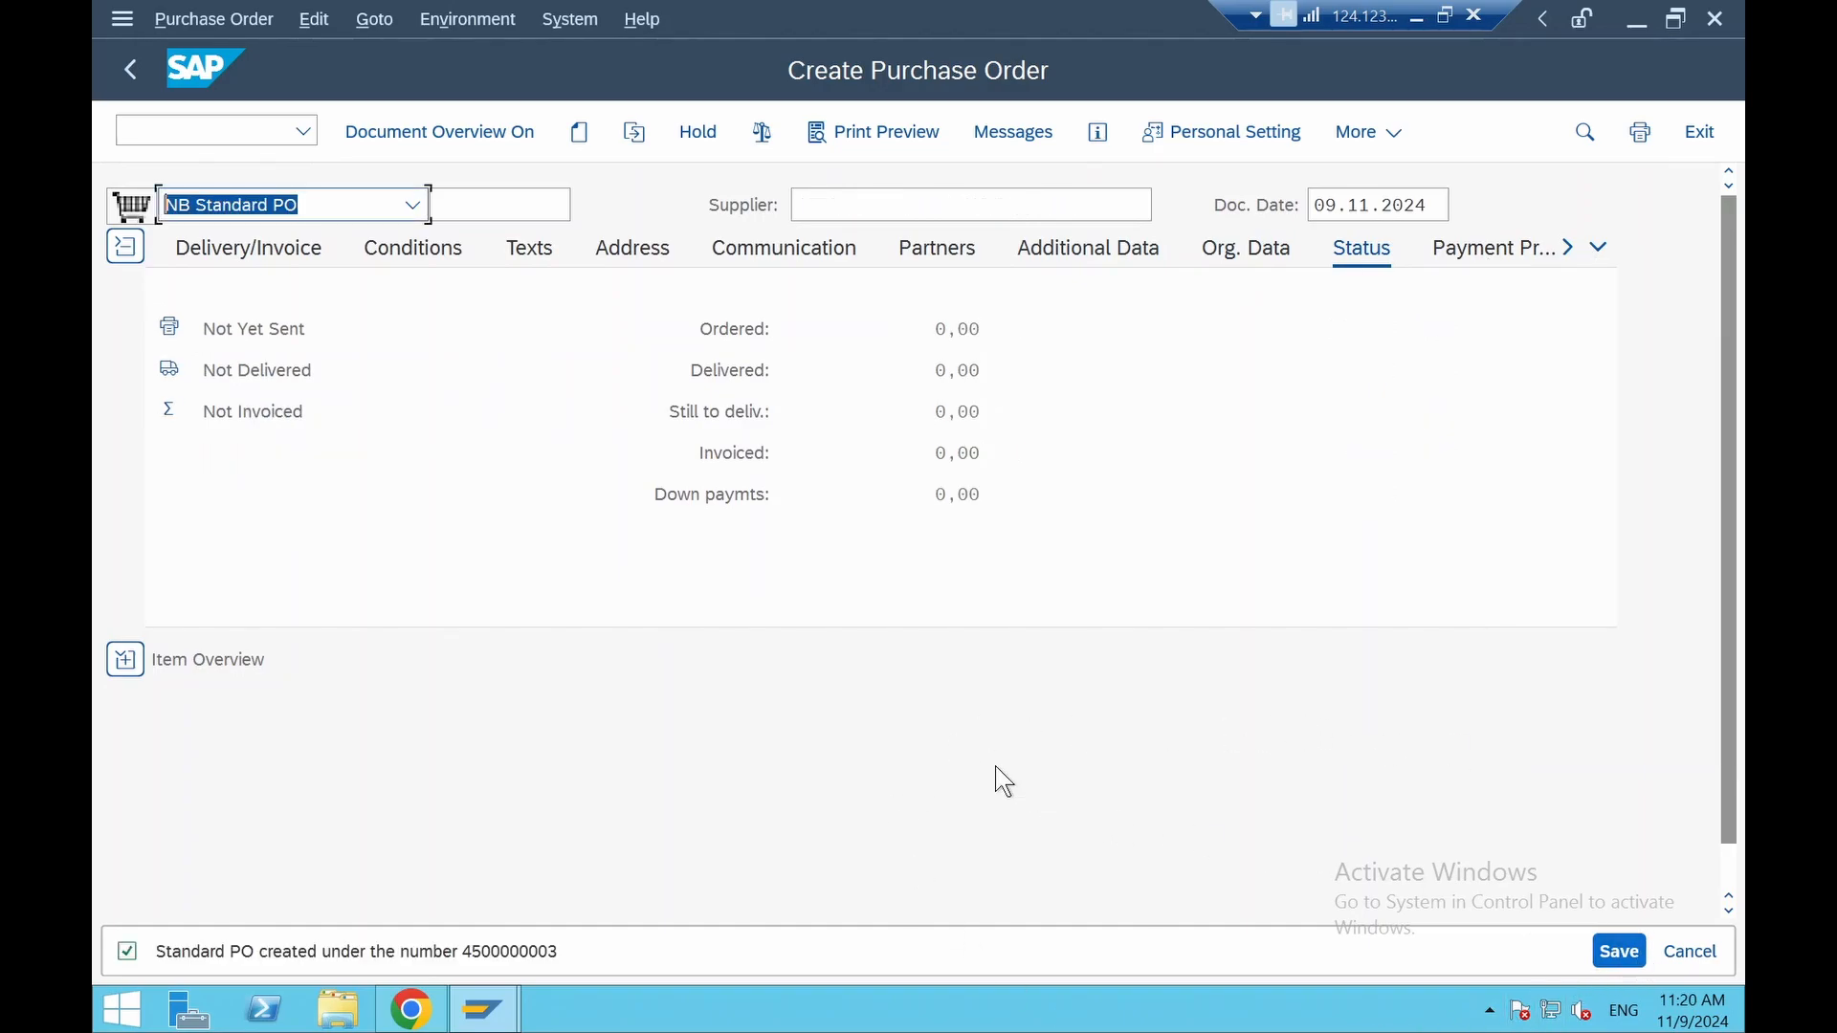
{"action": "double_click", "coordinate": [552, 953]}
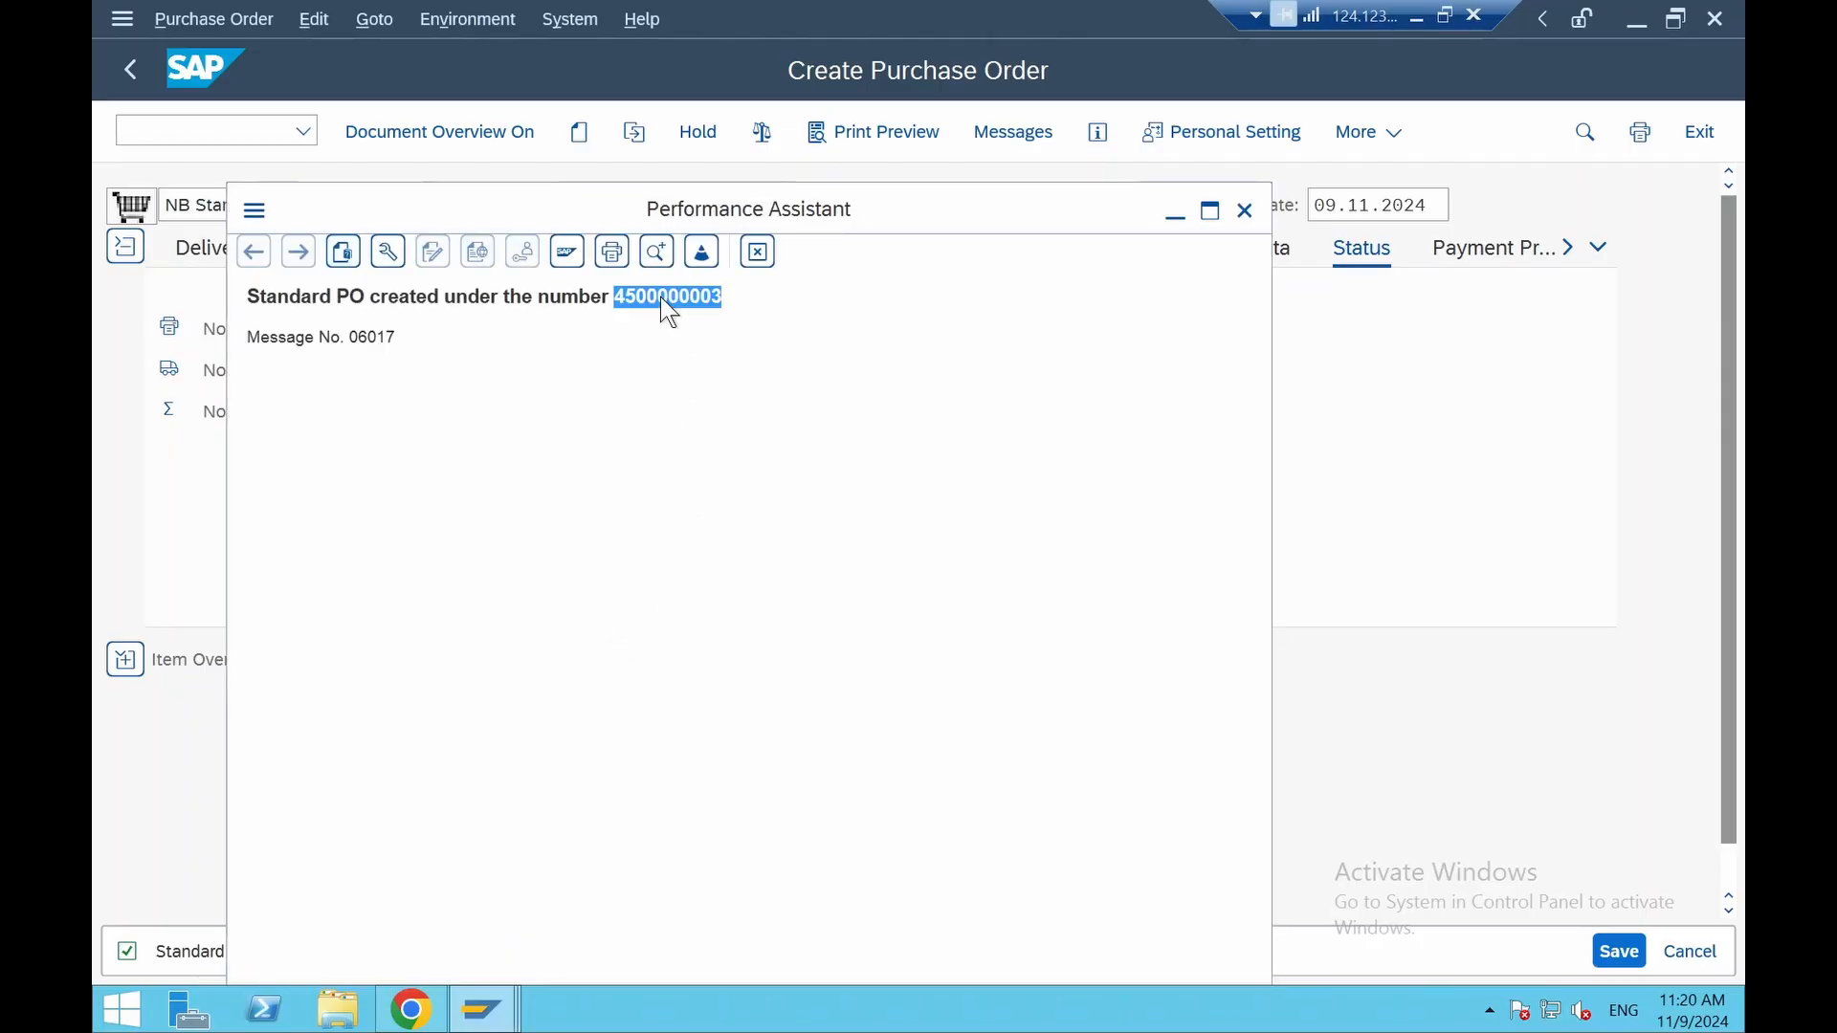
{"action": "left_click", "coordinate": [758, 252]}
Switch to the PTP Cycle workbook in Excel and paste the purchase order number into the PO column for RFQ 1
{"action": "left_click", "coordinate": [1416, 21]}
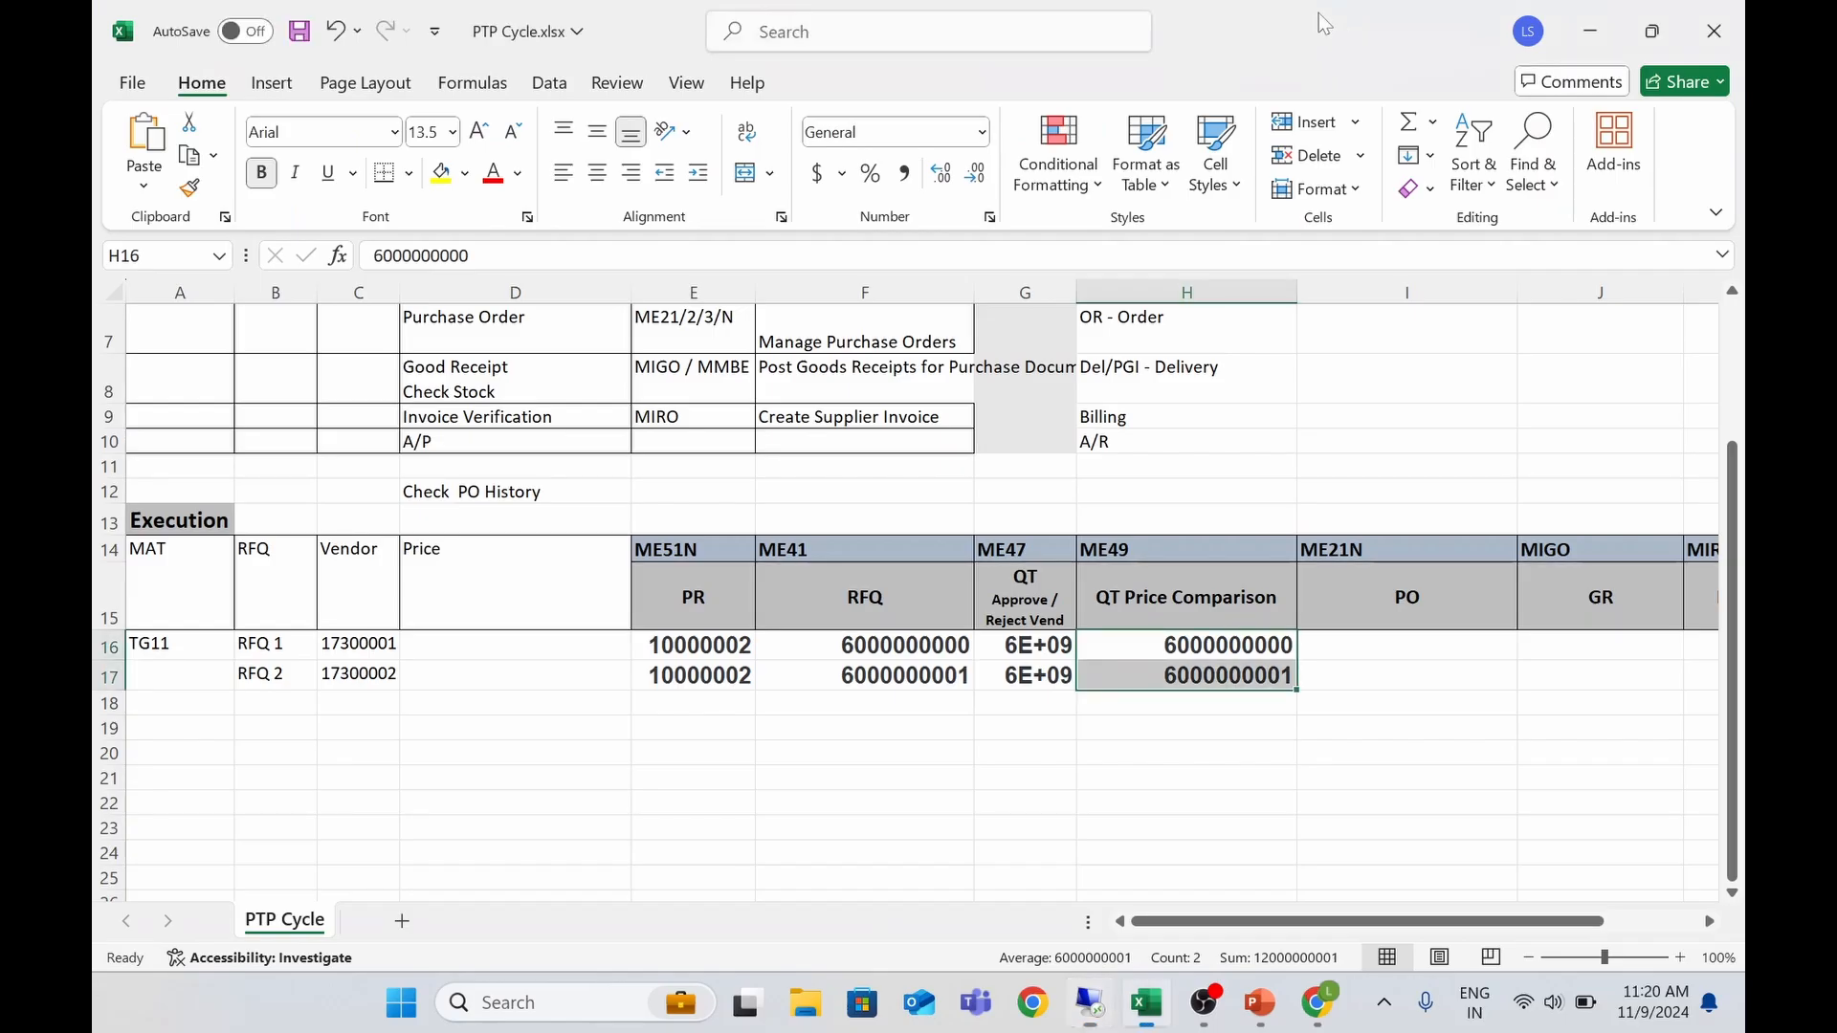
{"action": "mouse_move", "coordinate": [1089, 1002]}
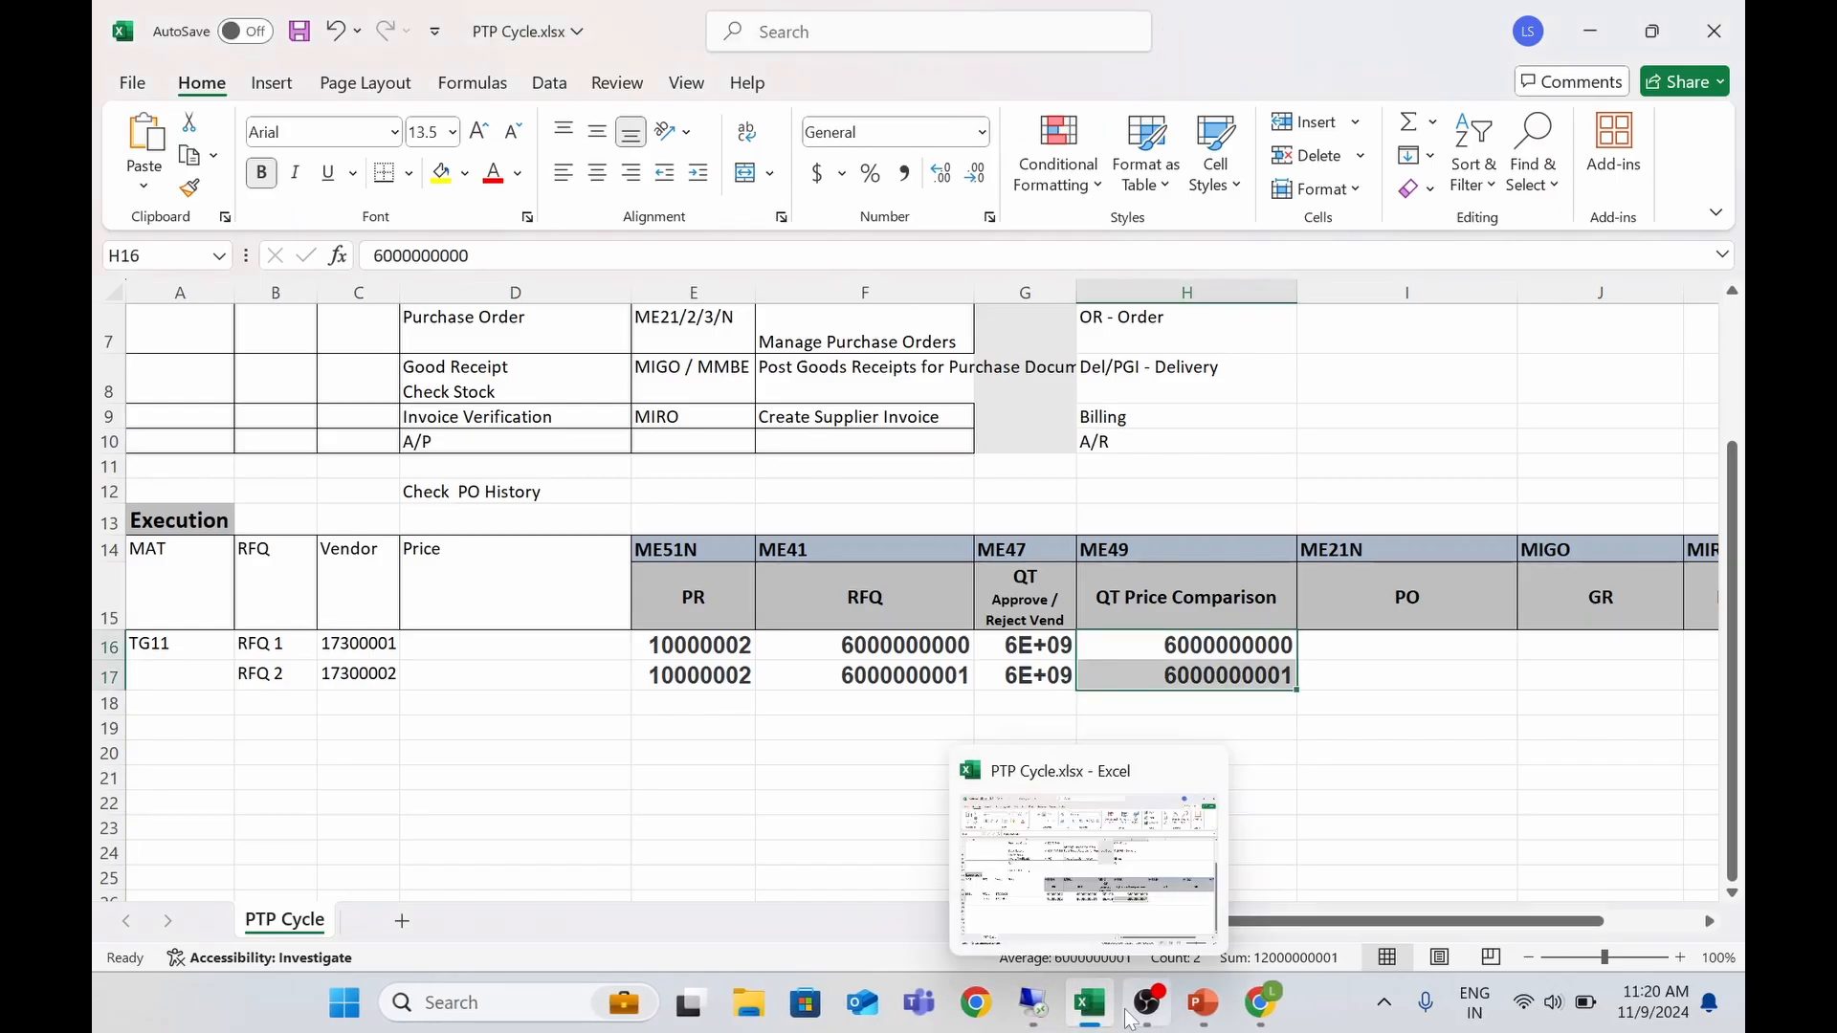
{"action": "left_click", "coordinate": [1366, 649]}
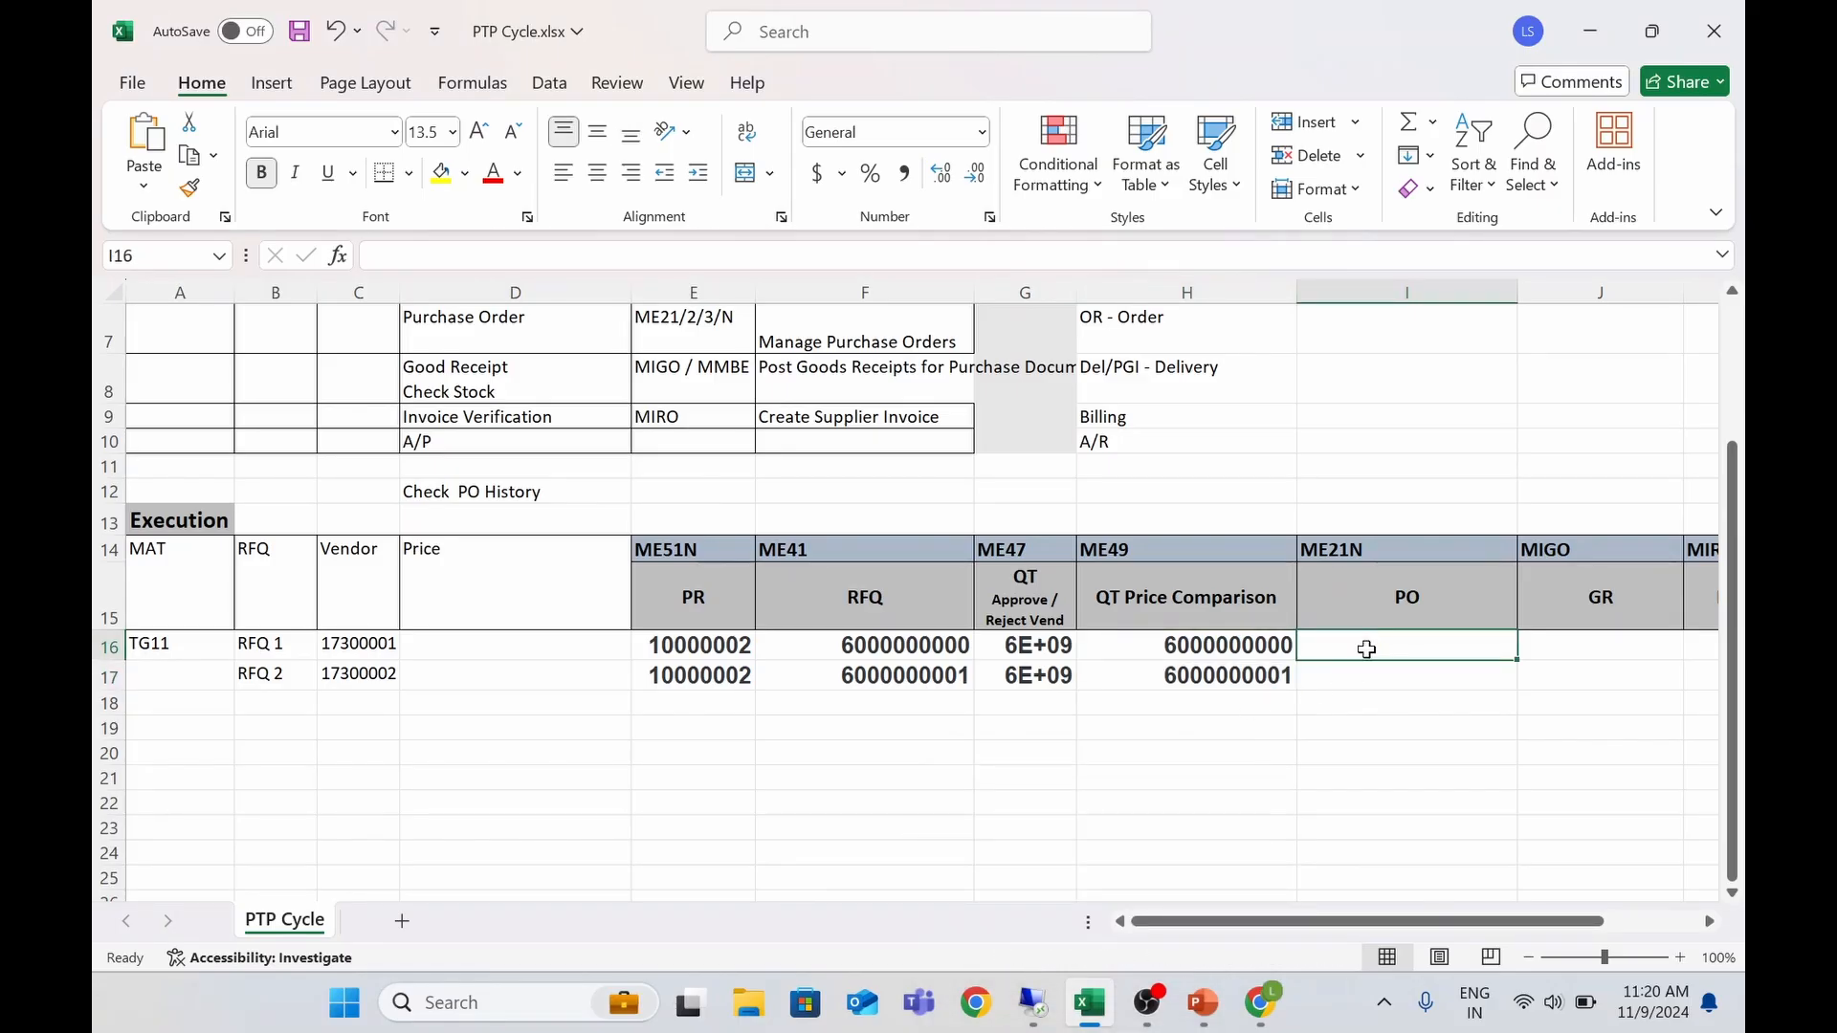
{"action": "key", "text": "ctrl+v"}
{"action": "left_click", "coordinate": [1556, 647]}
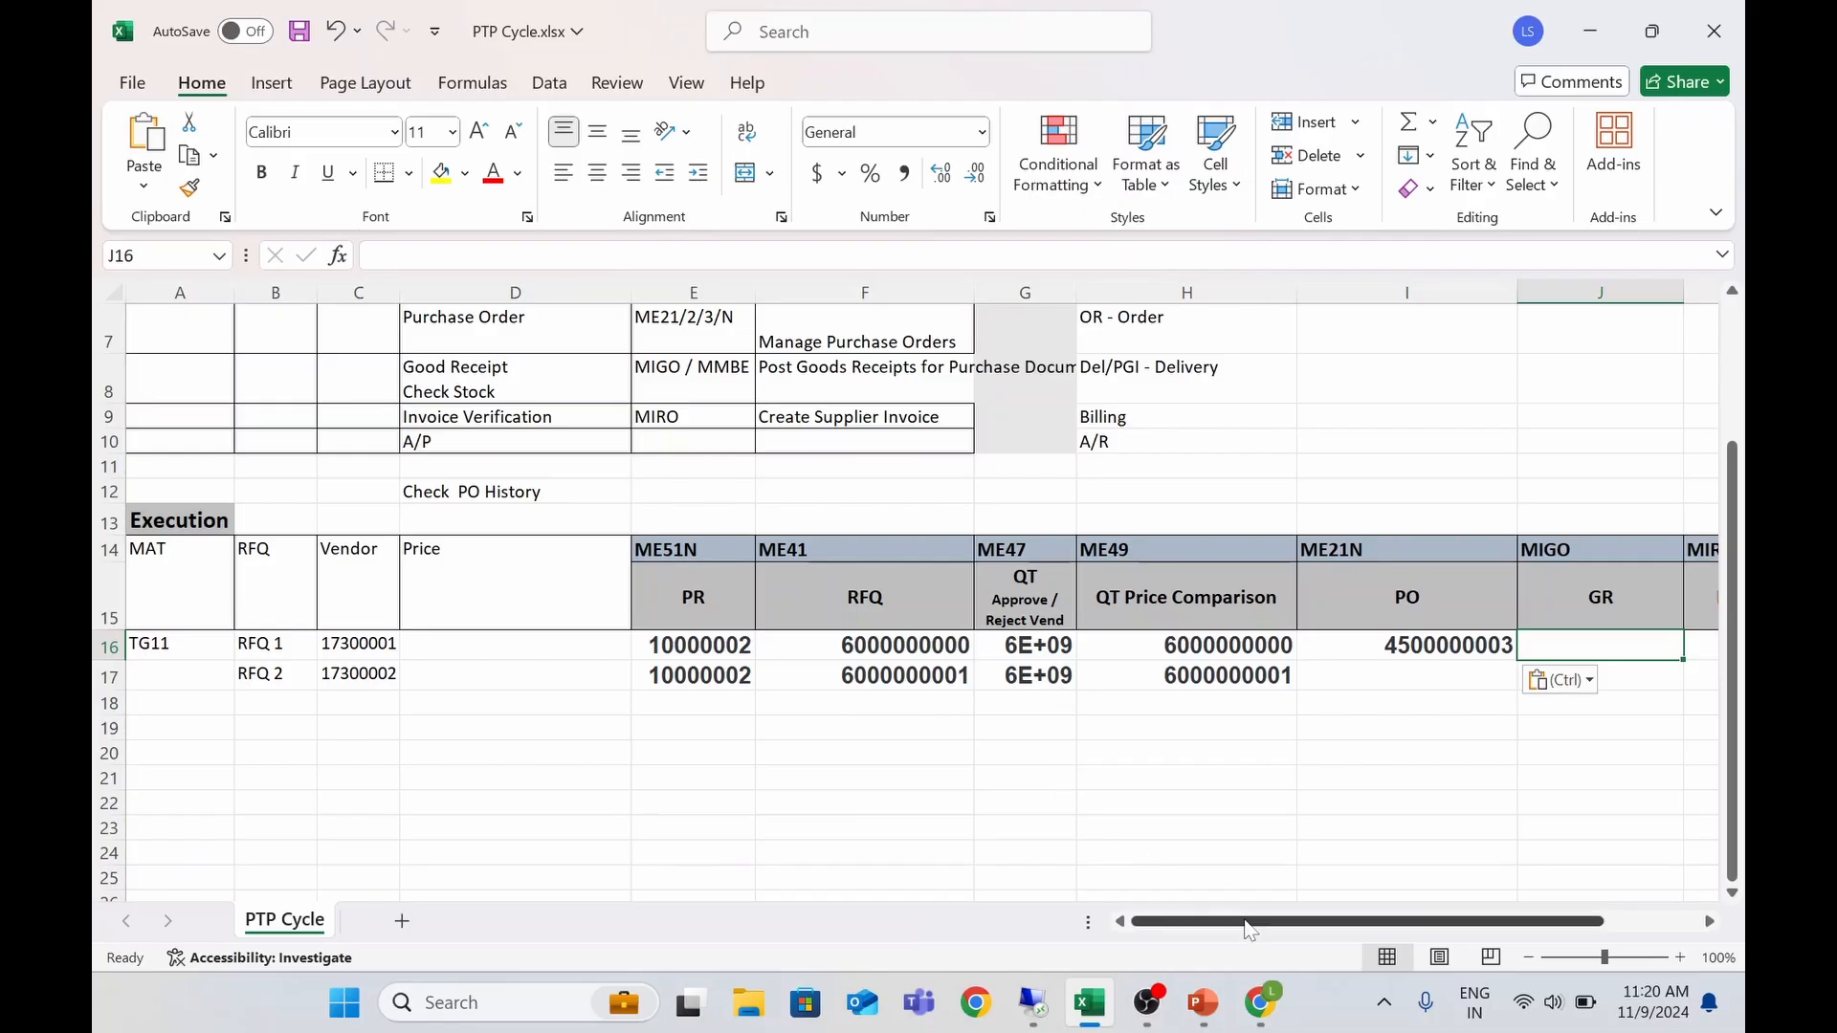
{"action": "left_click_drag", "start_coordinate": [1229, 921], "coordinate": [1324, 920]}
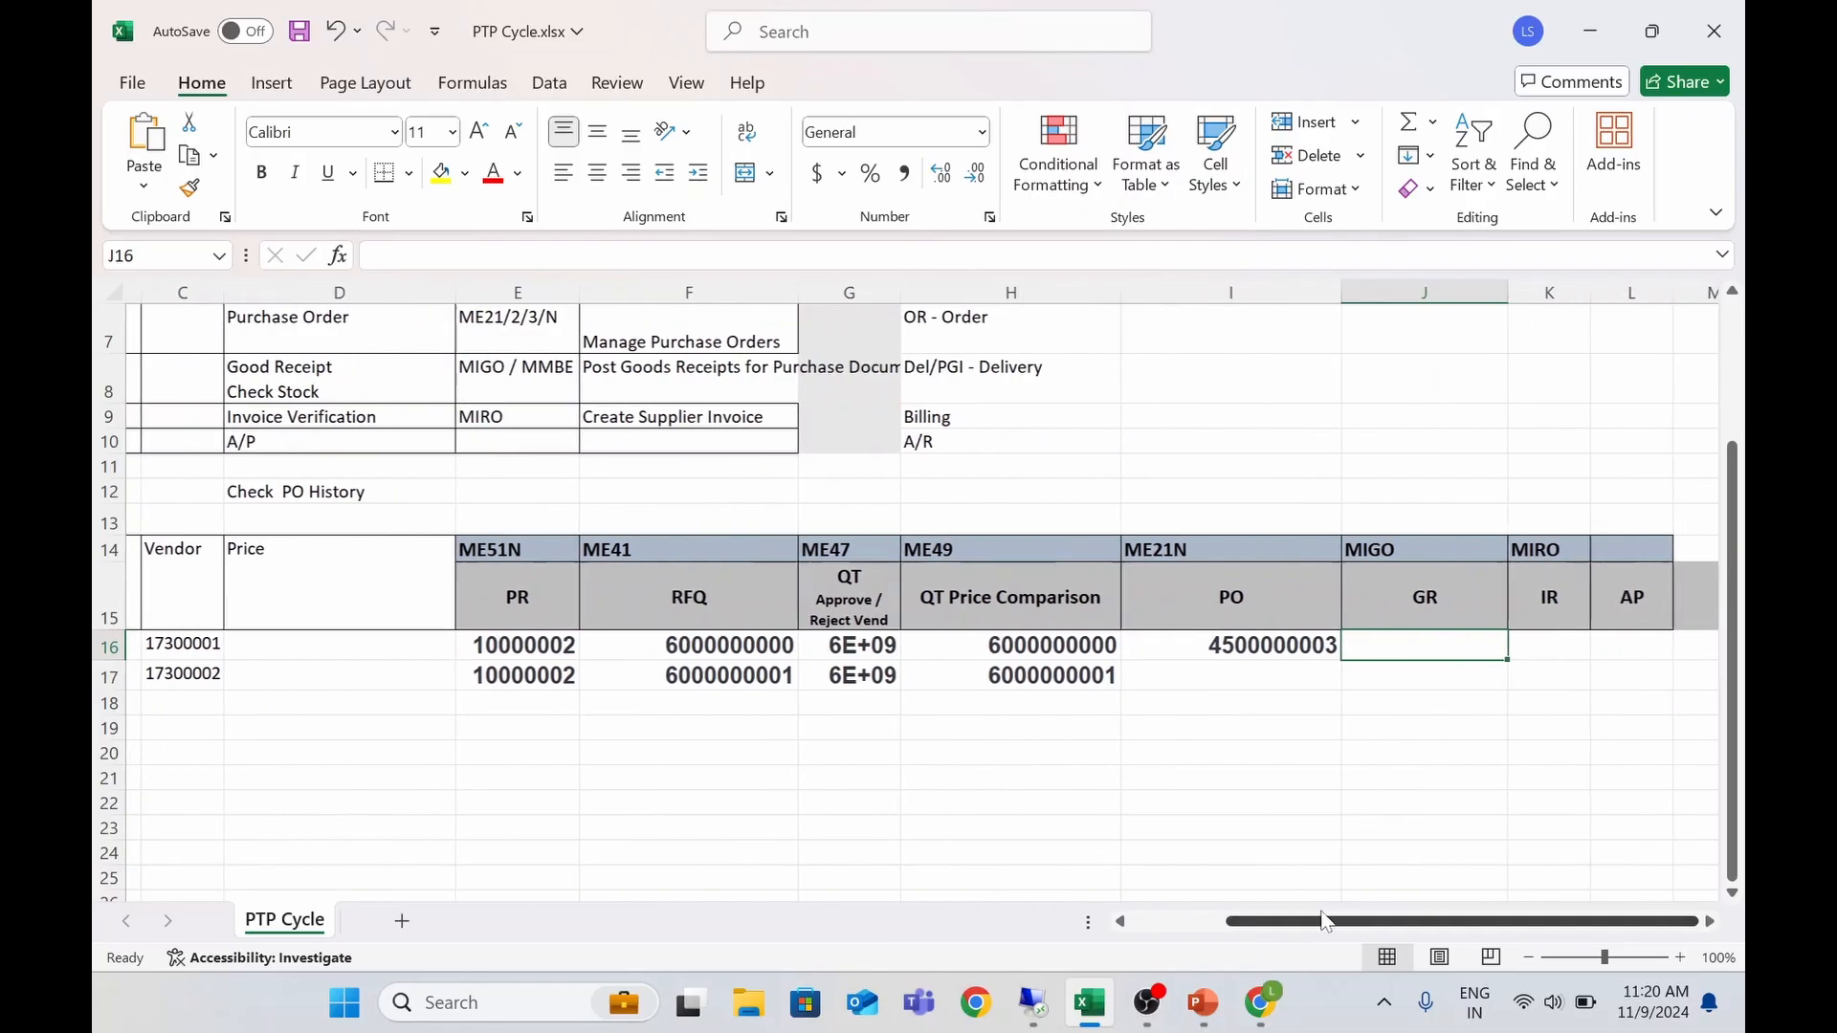
{"action": "left_click", "coordinate": [1378, 756]}
Return to the SAP session, leave purchase order creation and start MIGO with Goods Receipt as the action
{"action": "mouse_move", "coordinate": [1052, 1006]}
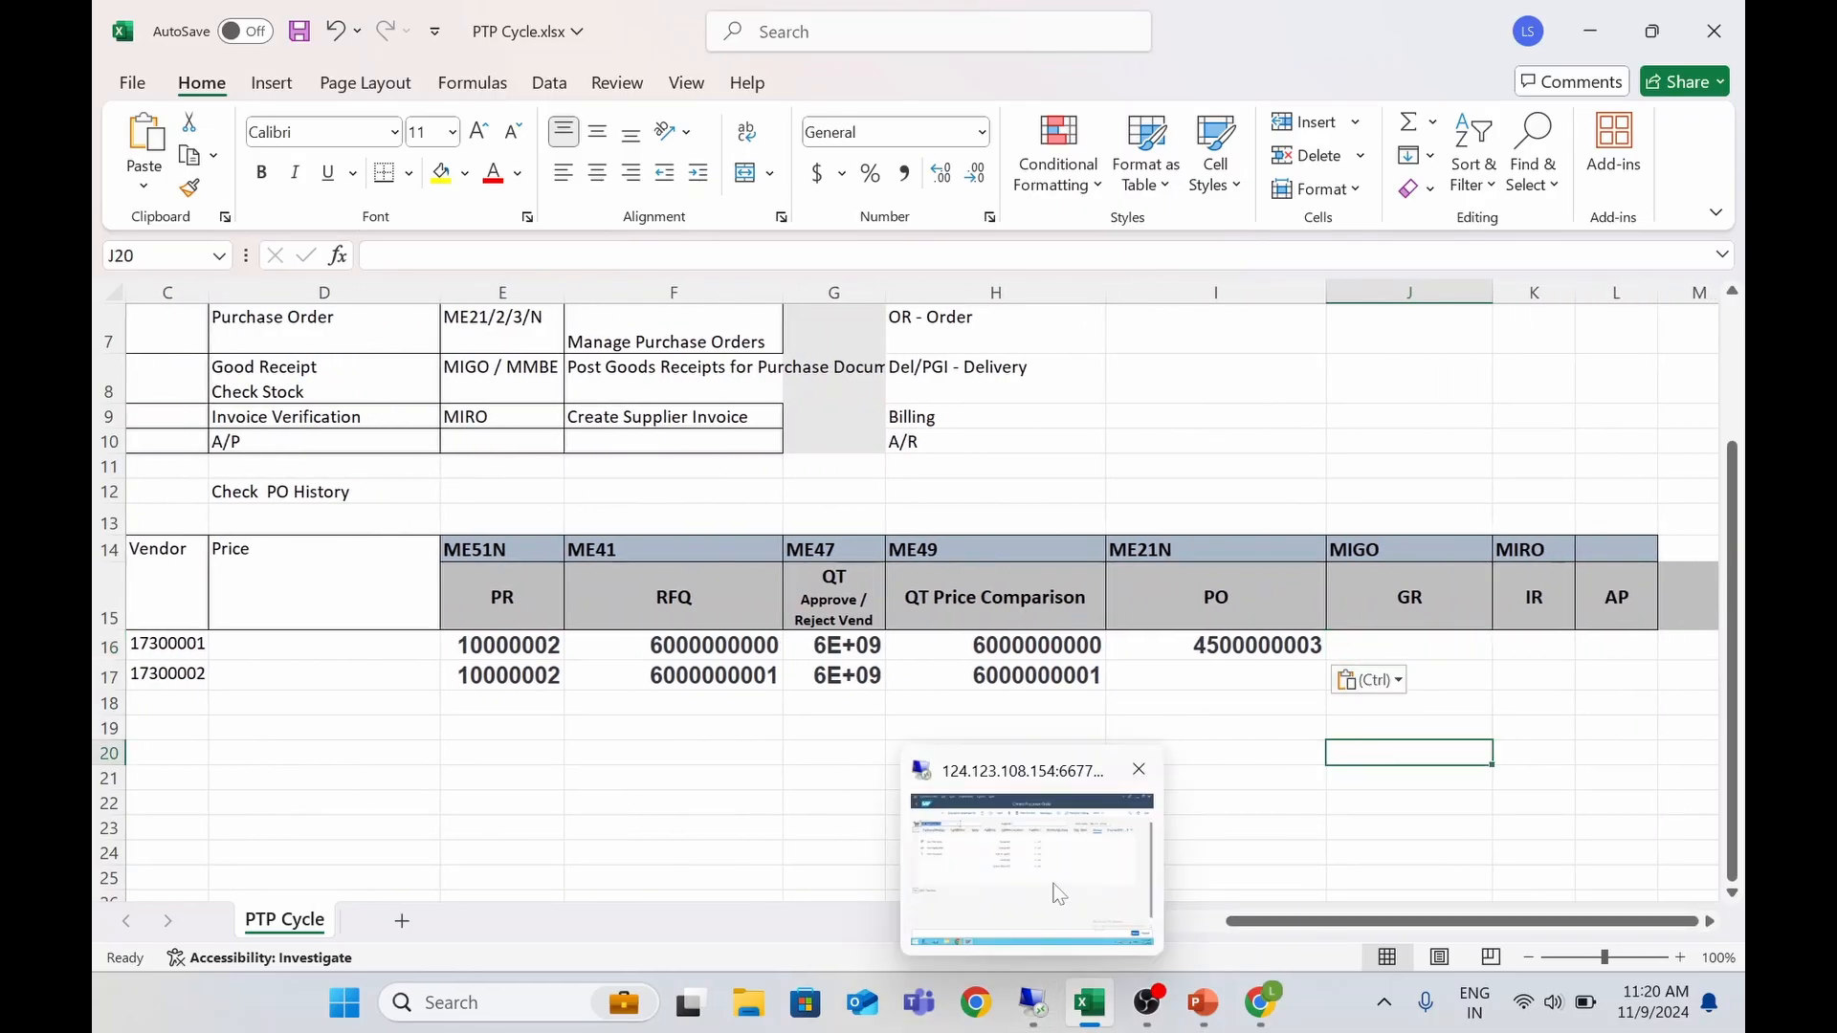
{"action": "left_click", "coordinate": [1050, 880]}
{"action": "left_click", "coordinate": [131, 70]}
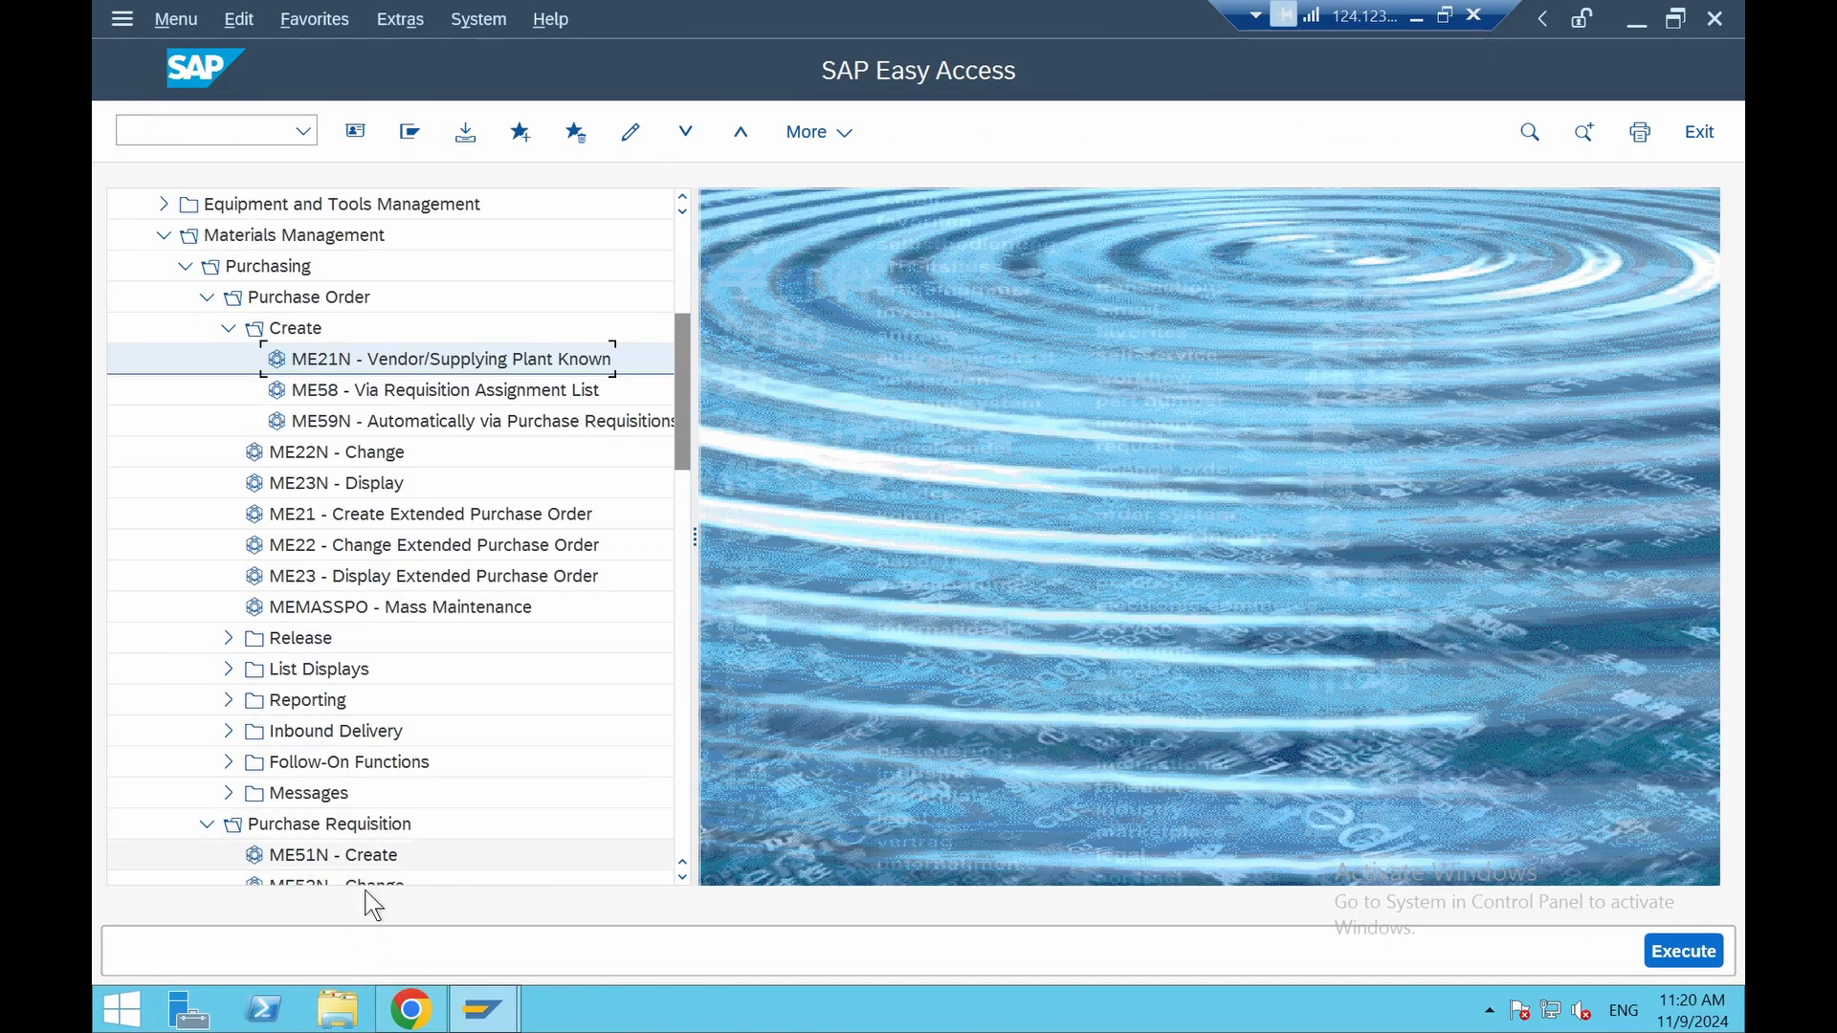
{"action": "left_click", "coordinate": [213, 131]}
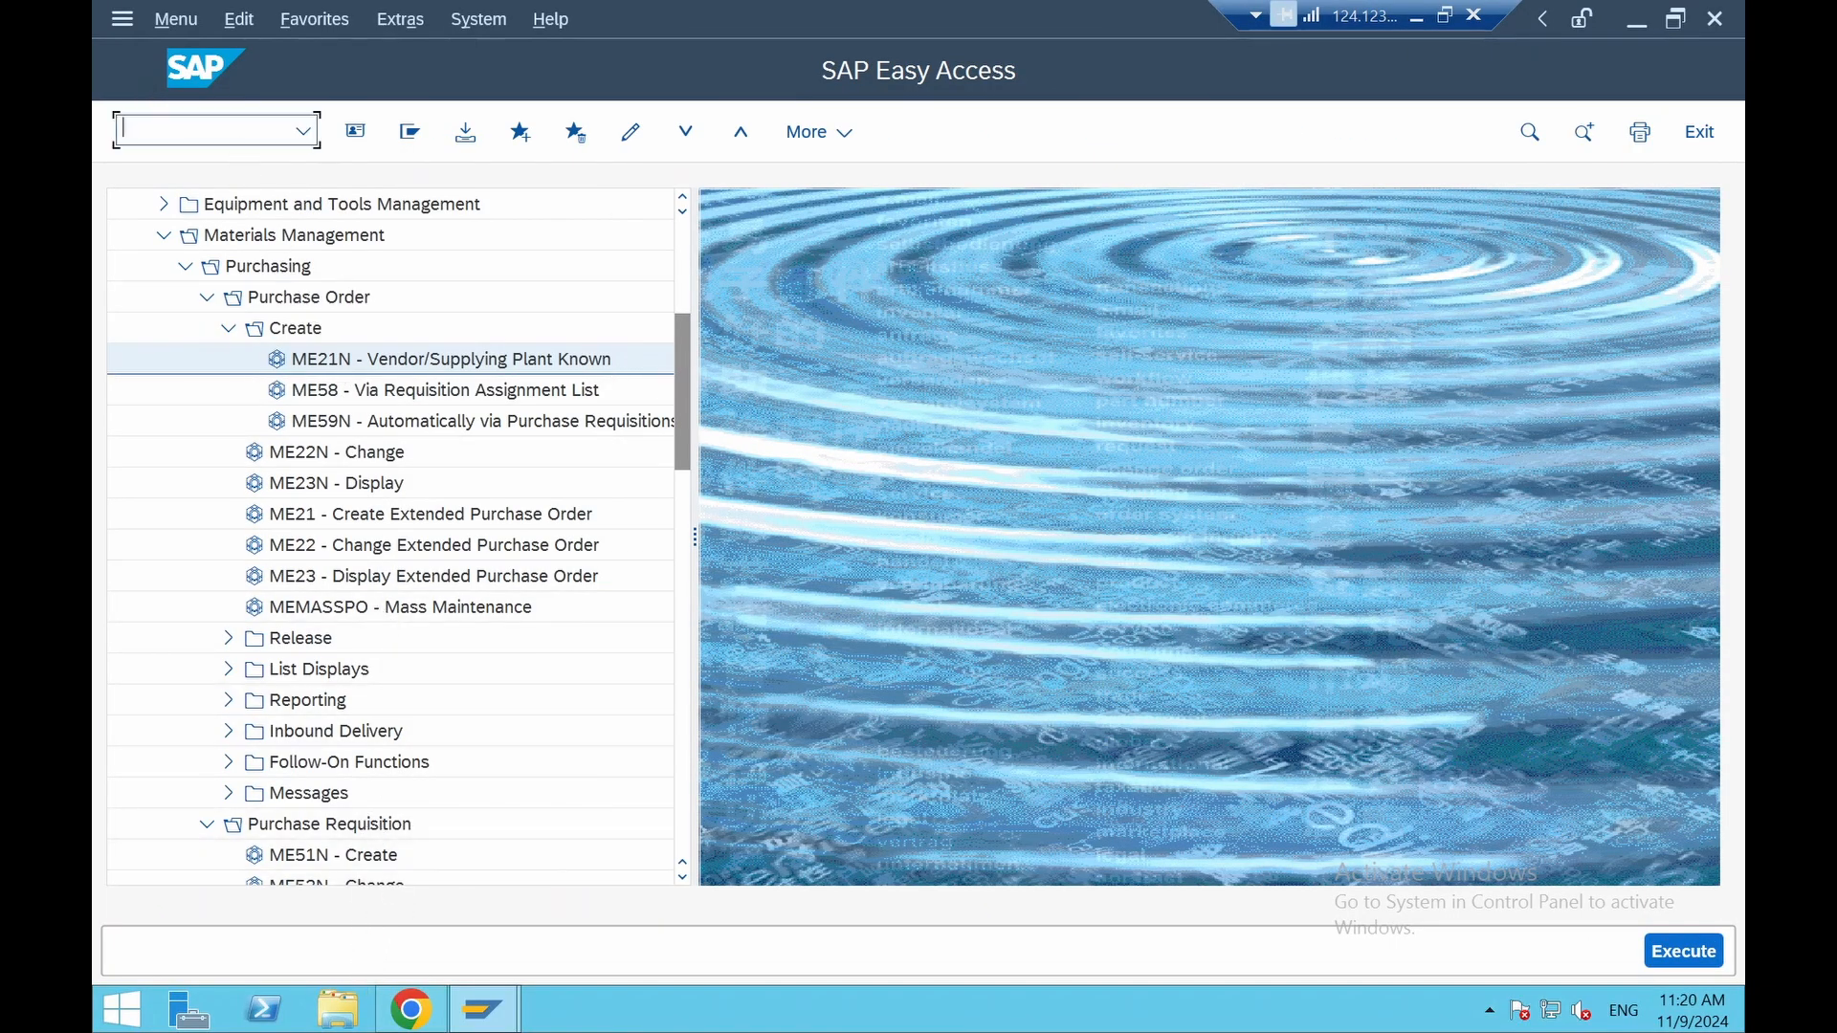
{"action": "type", "text": "MIGO"}
{"action": "key", "text": "Return"}
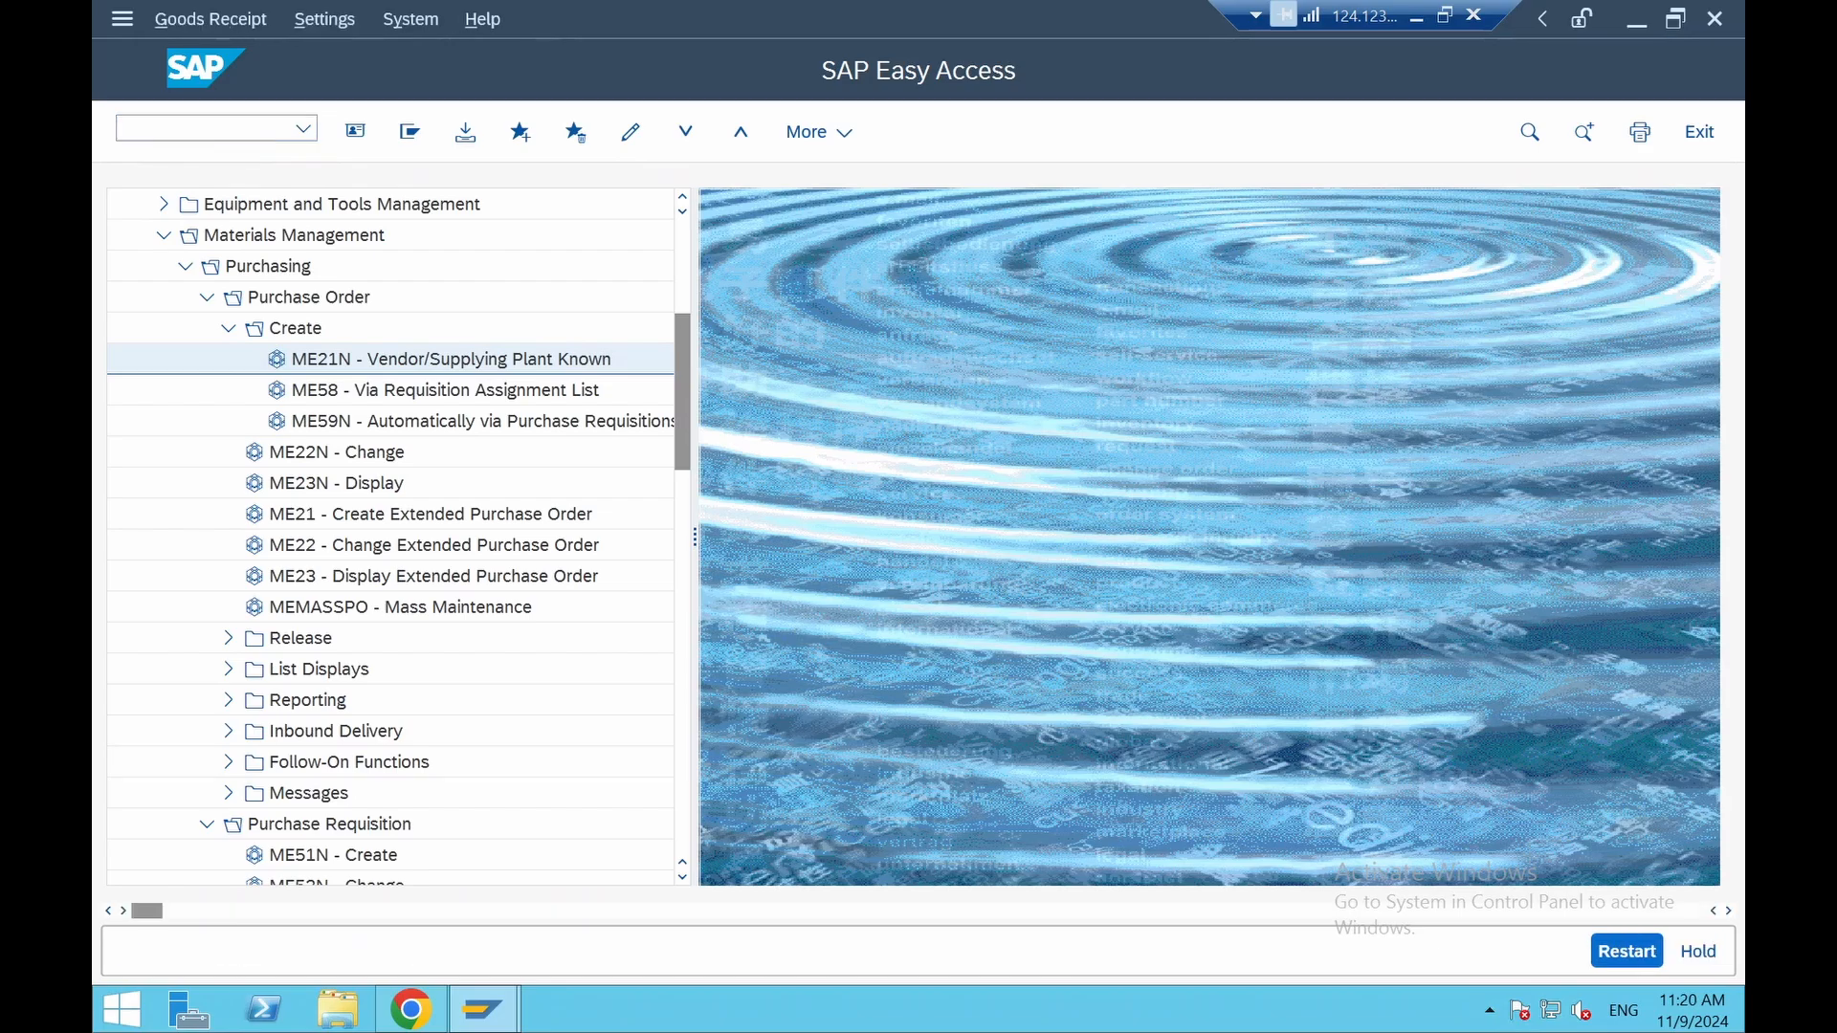
{"action": "left_click", "coordinate": [335, 205]}
{"action": "left_click", "coordinate": [240, 247]}
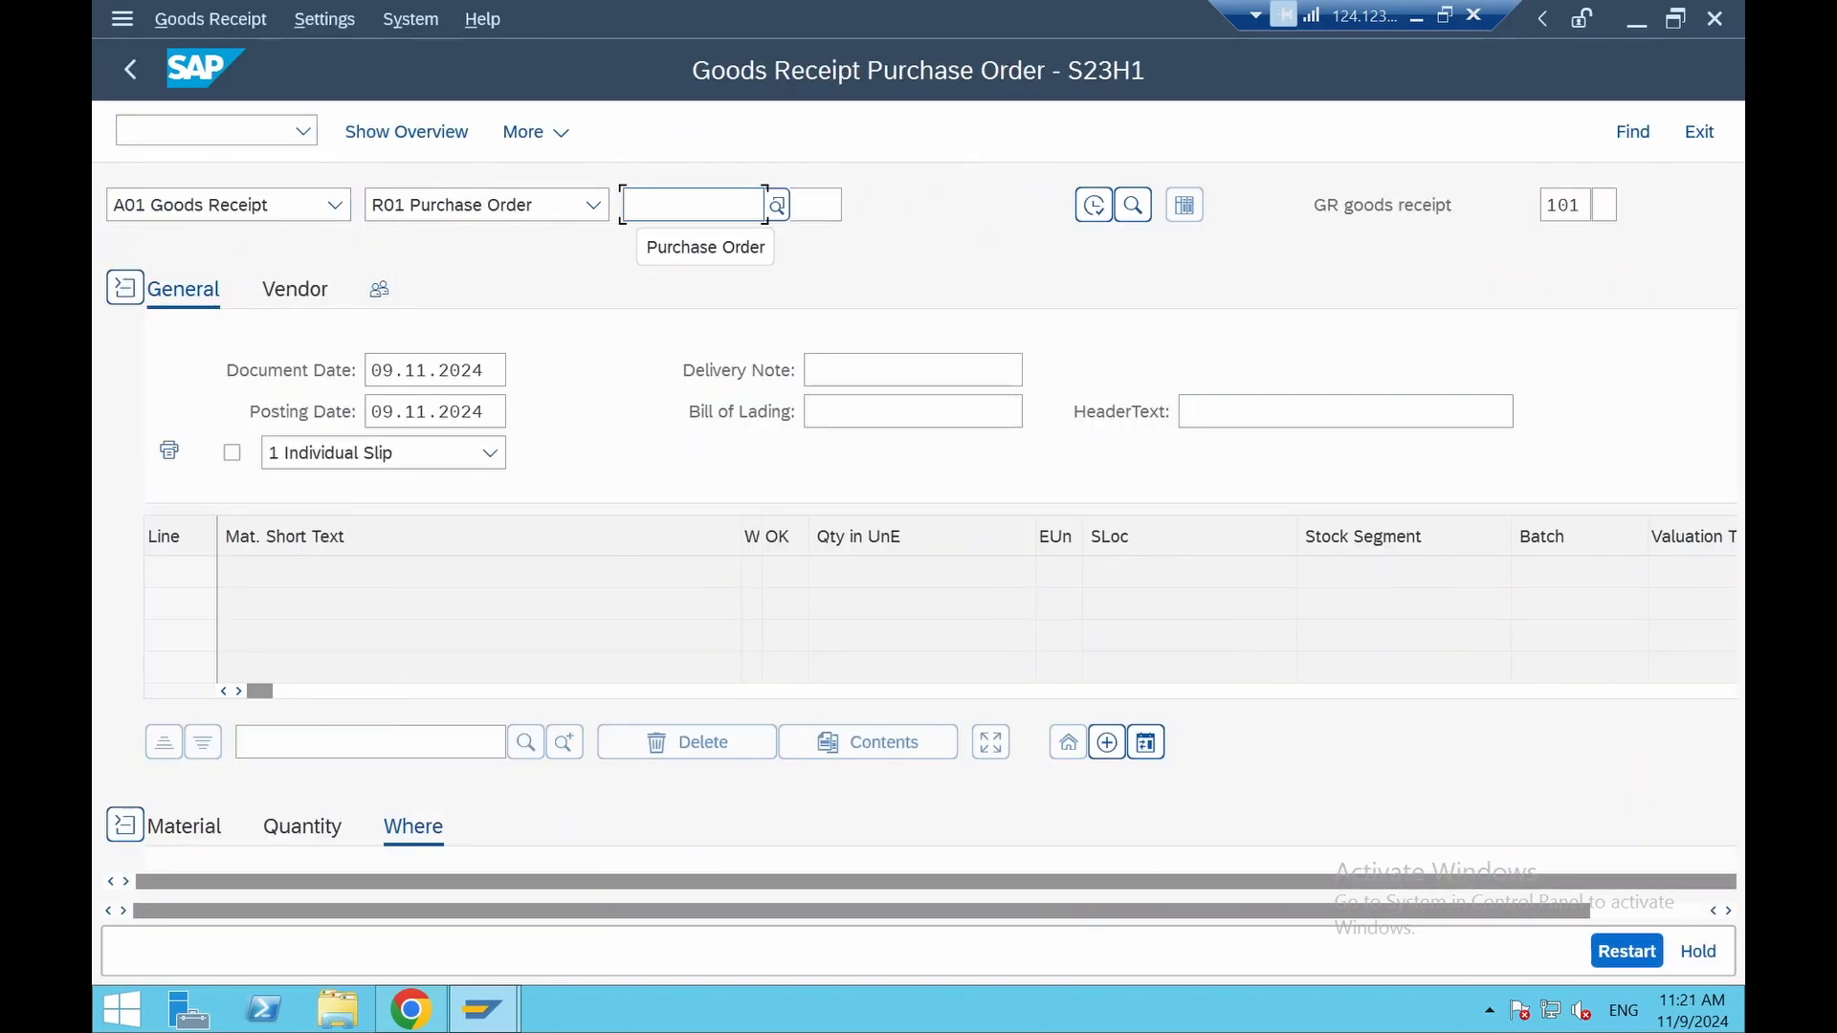
{"action": "key", "text": "ctrl+v"}
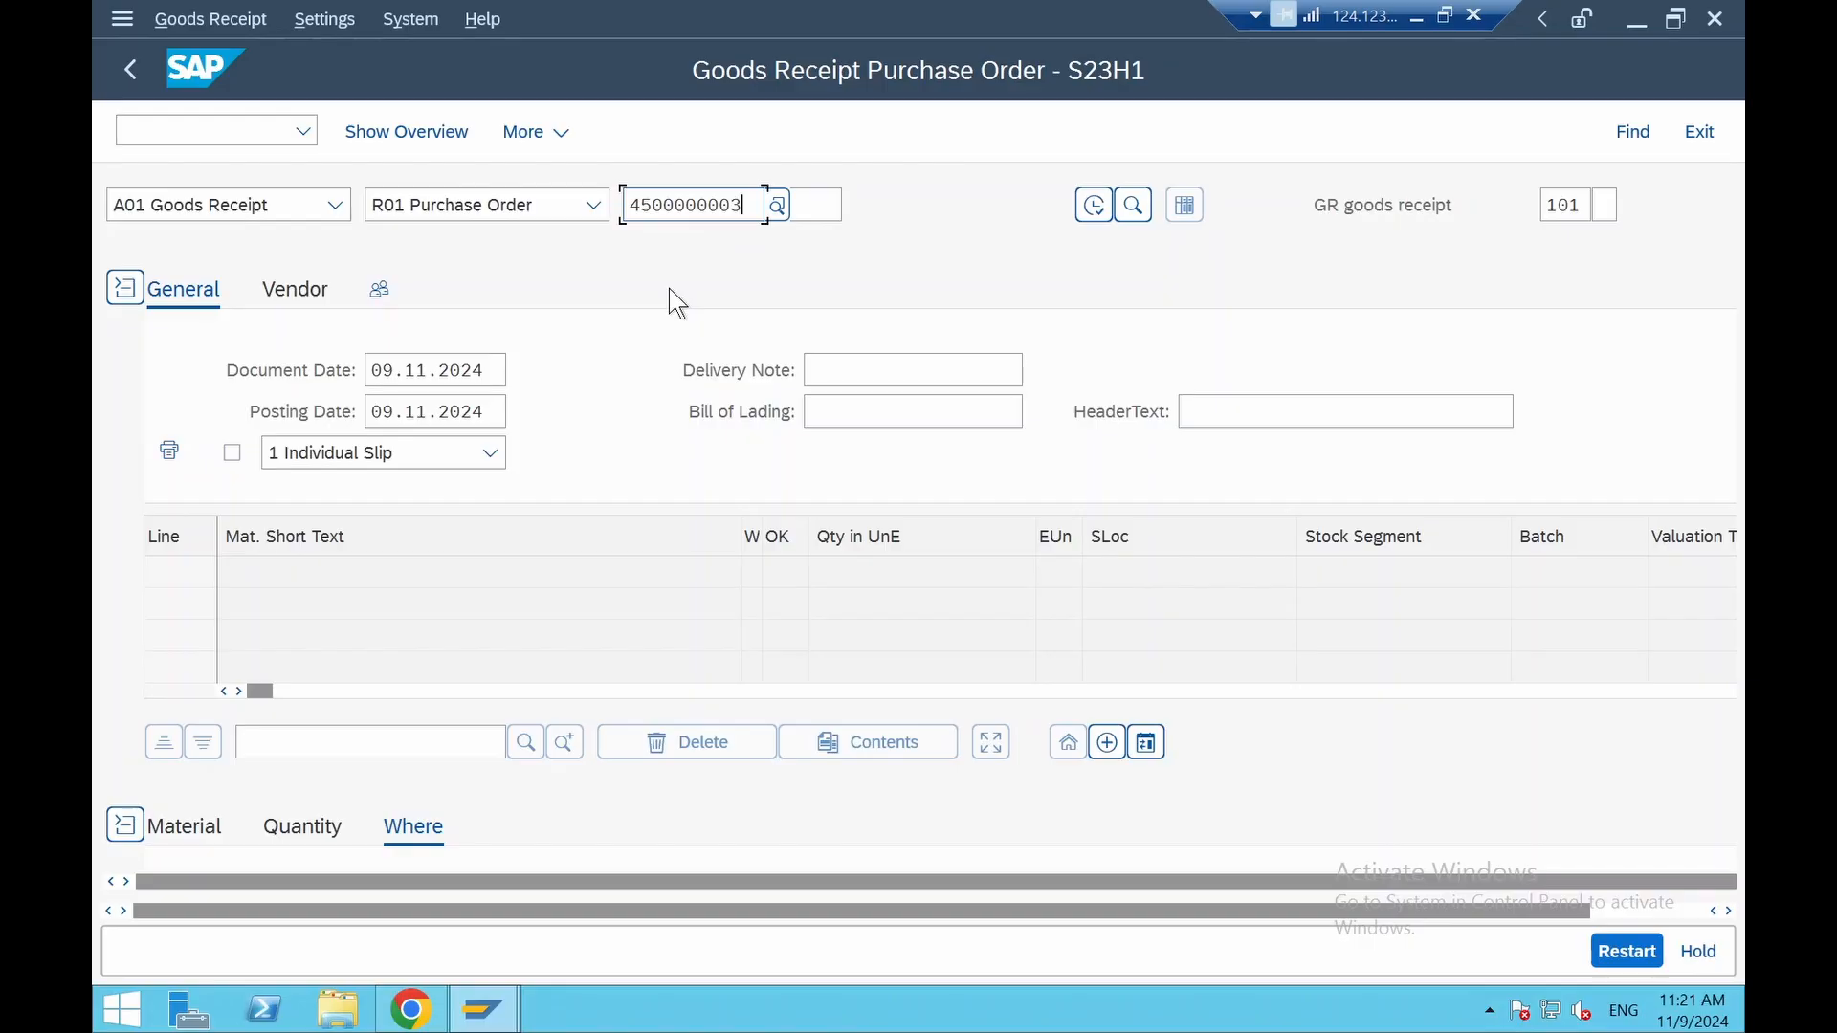
{"action": "key", "text": "ctrl+a"}
{"action": "key", "text": "BackSpace"}
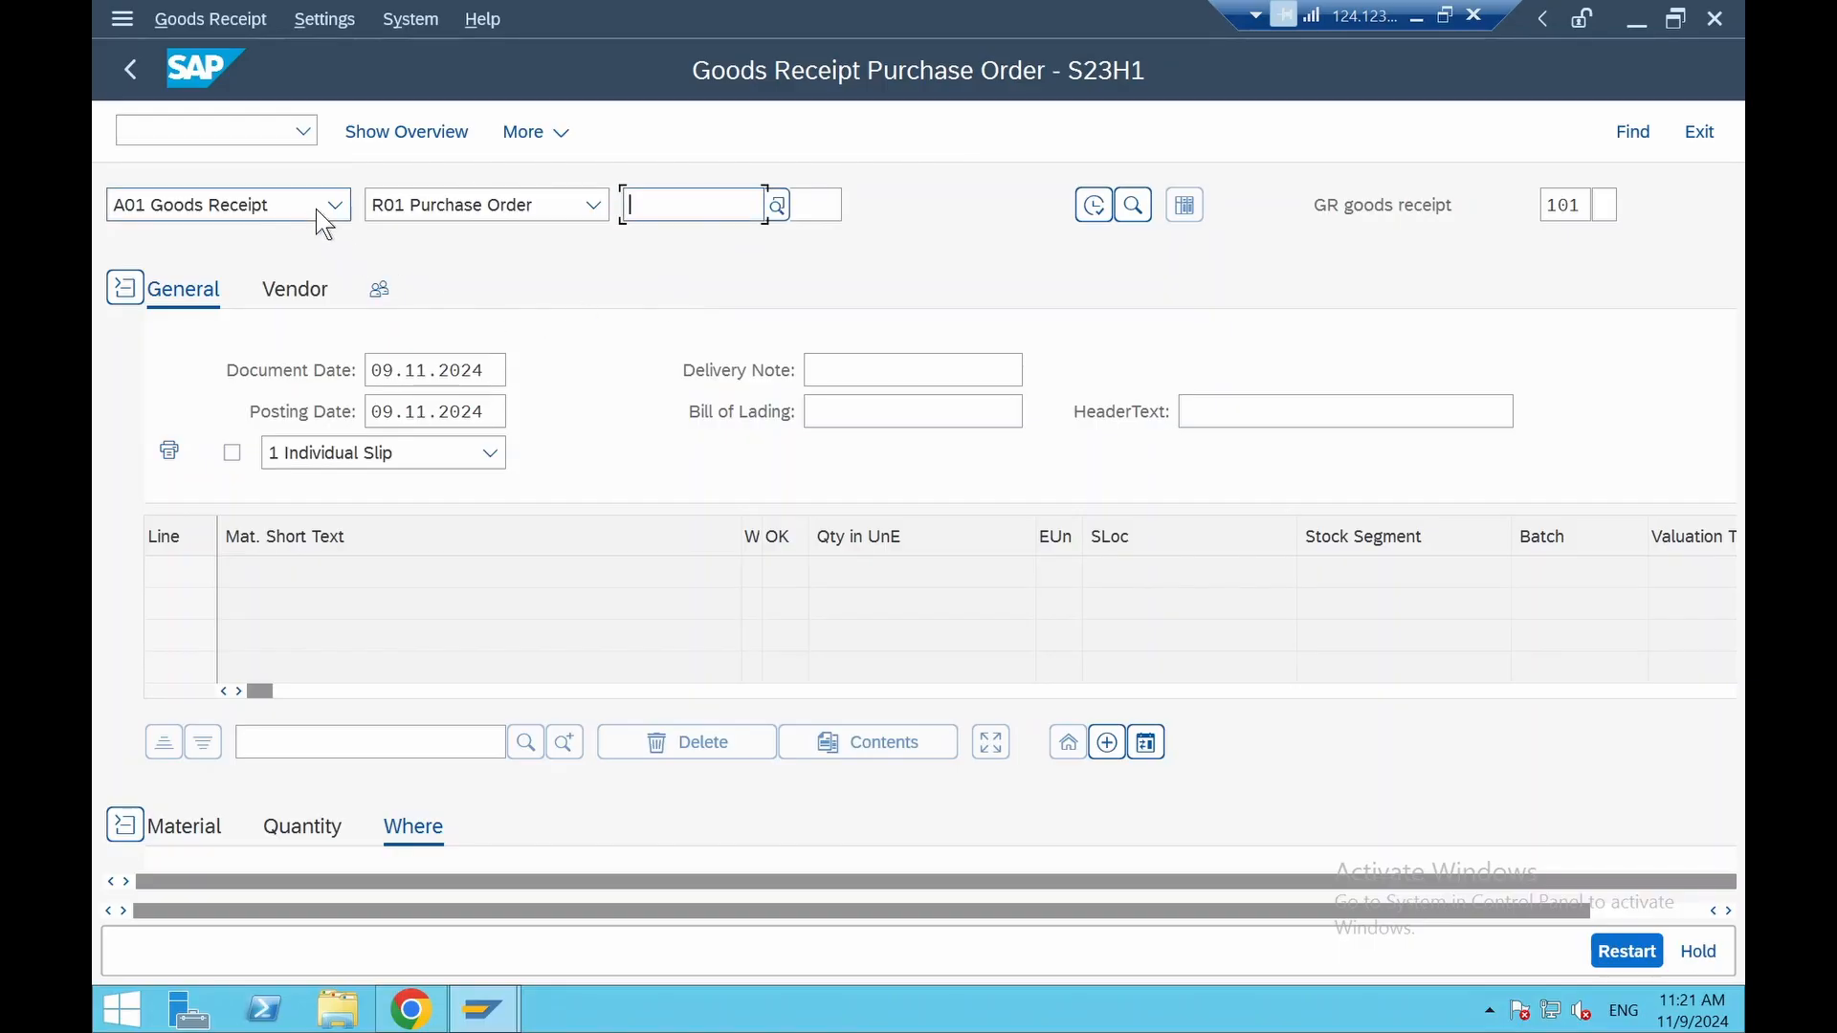
Load the purchase order just created into the goods receipt by picking its number from the input history
{"action": "left_click", "coordinate": [633, 202]}
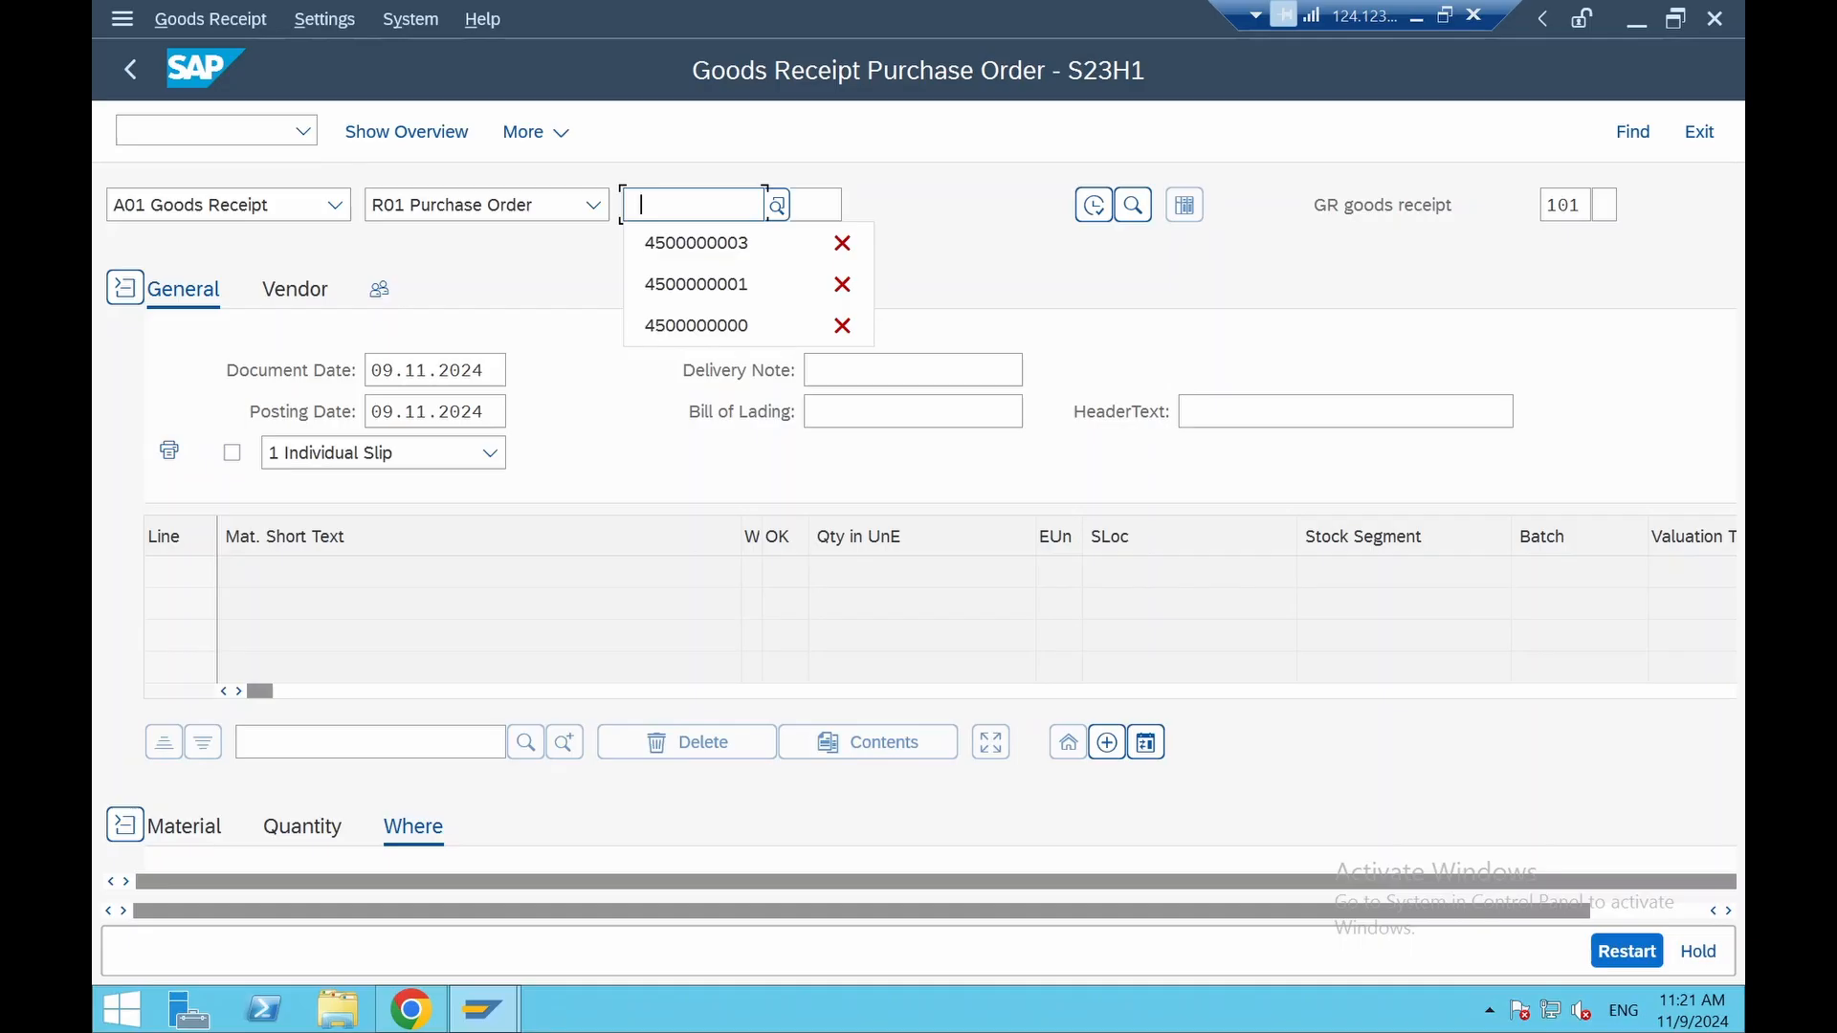
{"action": "left_click", "coordinate": [676, 242]}
{"action": "key", "text": "Return"}
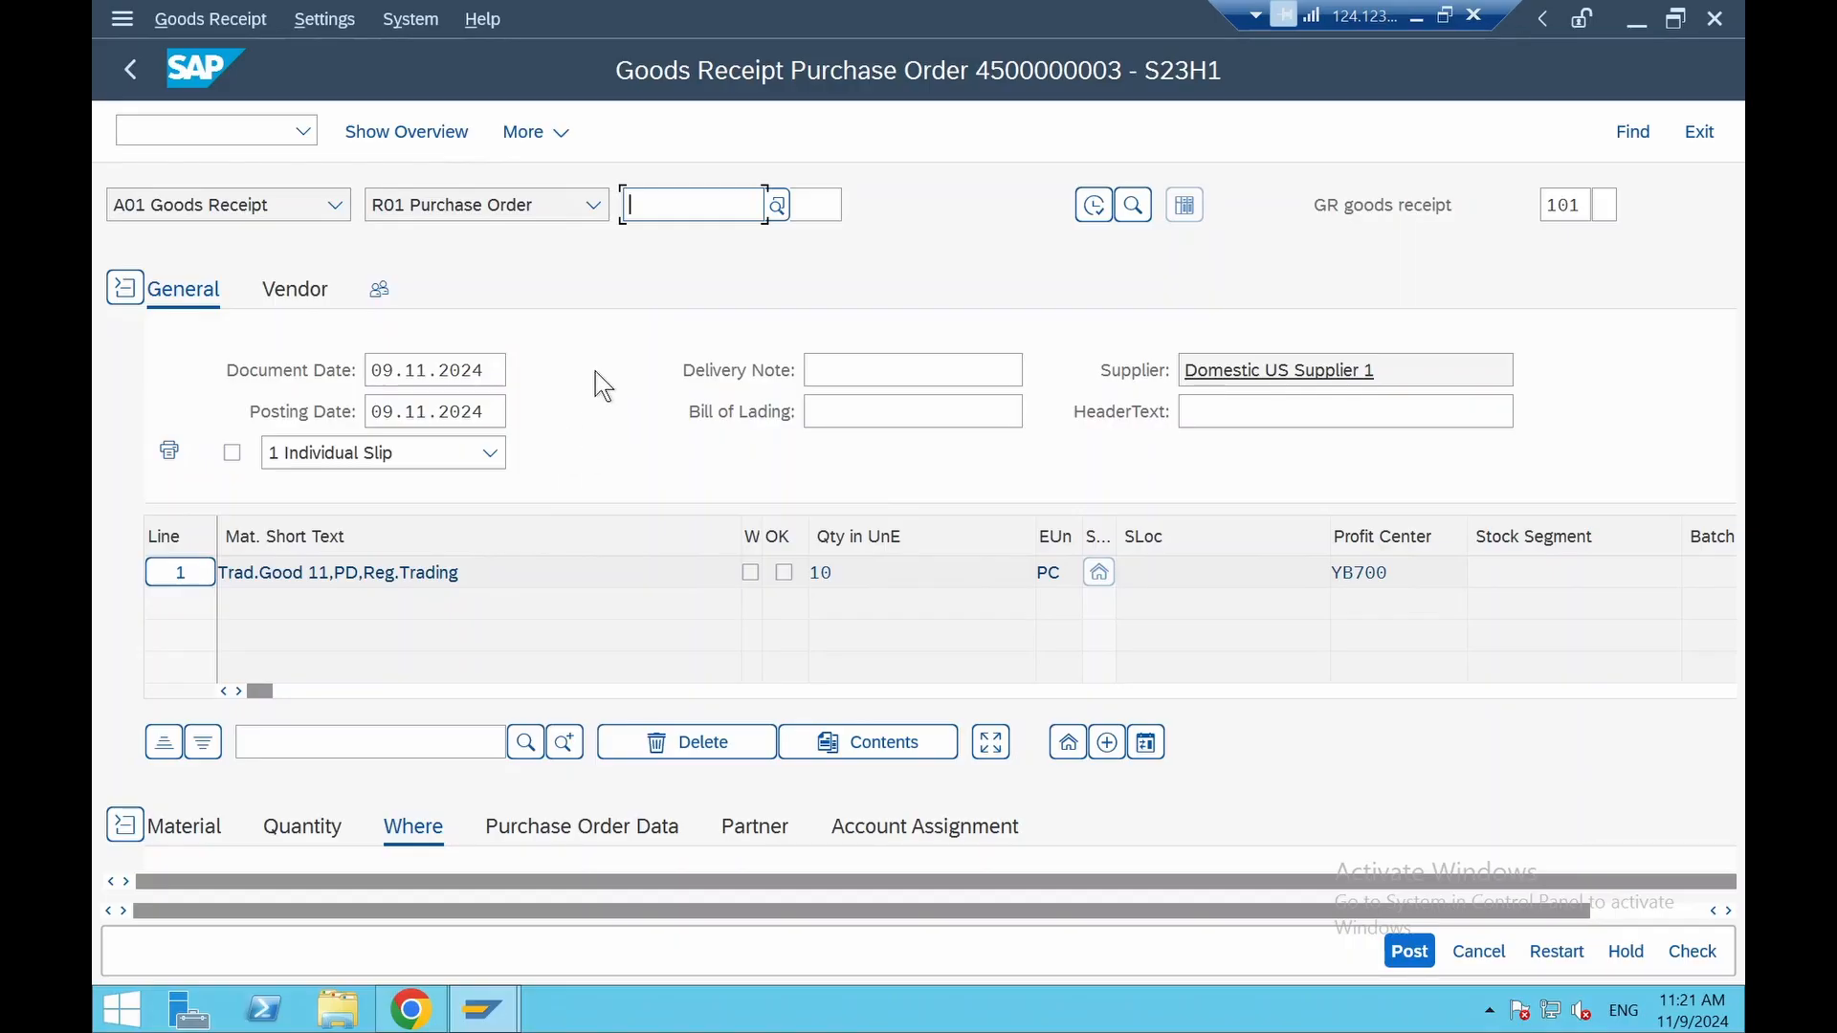
Examine the goods receipt's general and vendor header data and the item's material and quantity details
{"action": "left_click", "coordinate": [851, 370]}
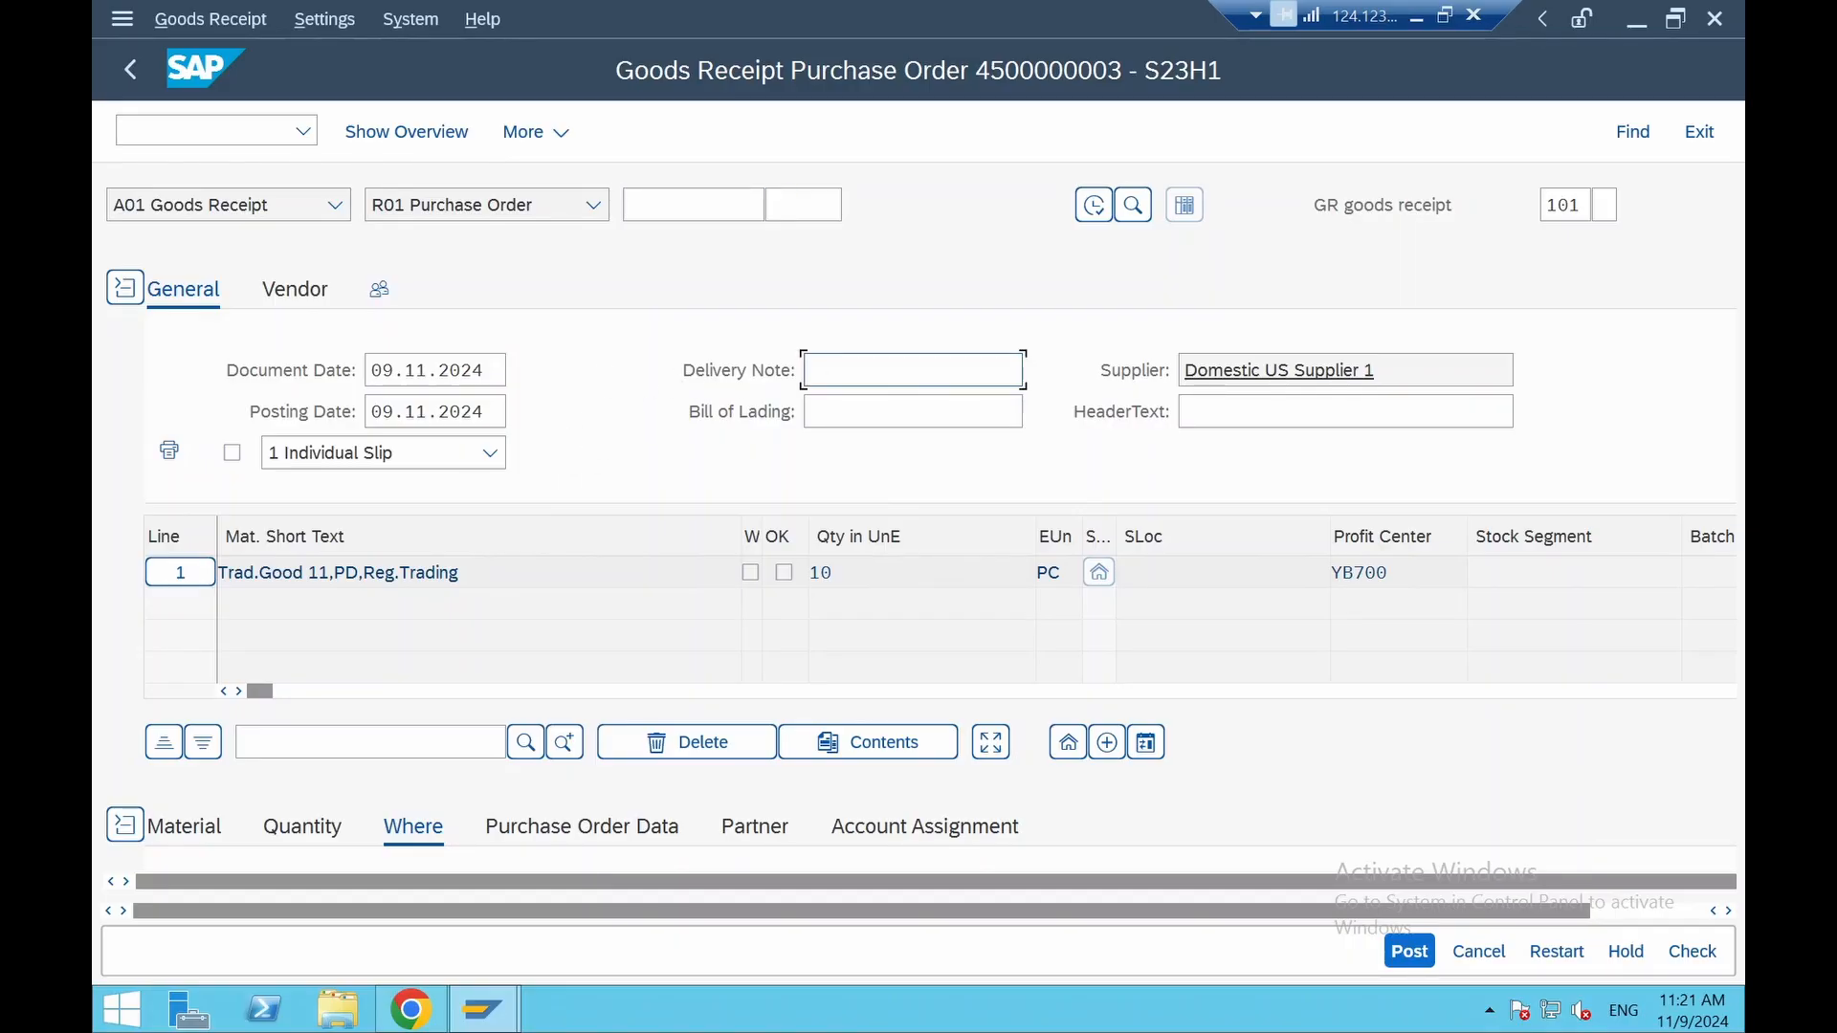
{"action": "left_click", "coordinate": [326, 303]}
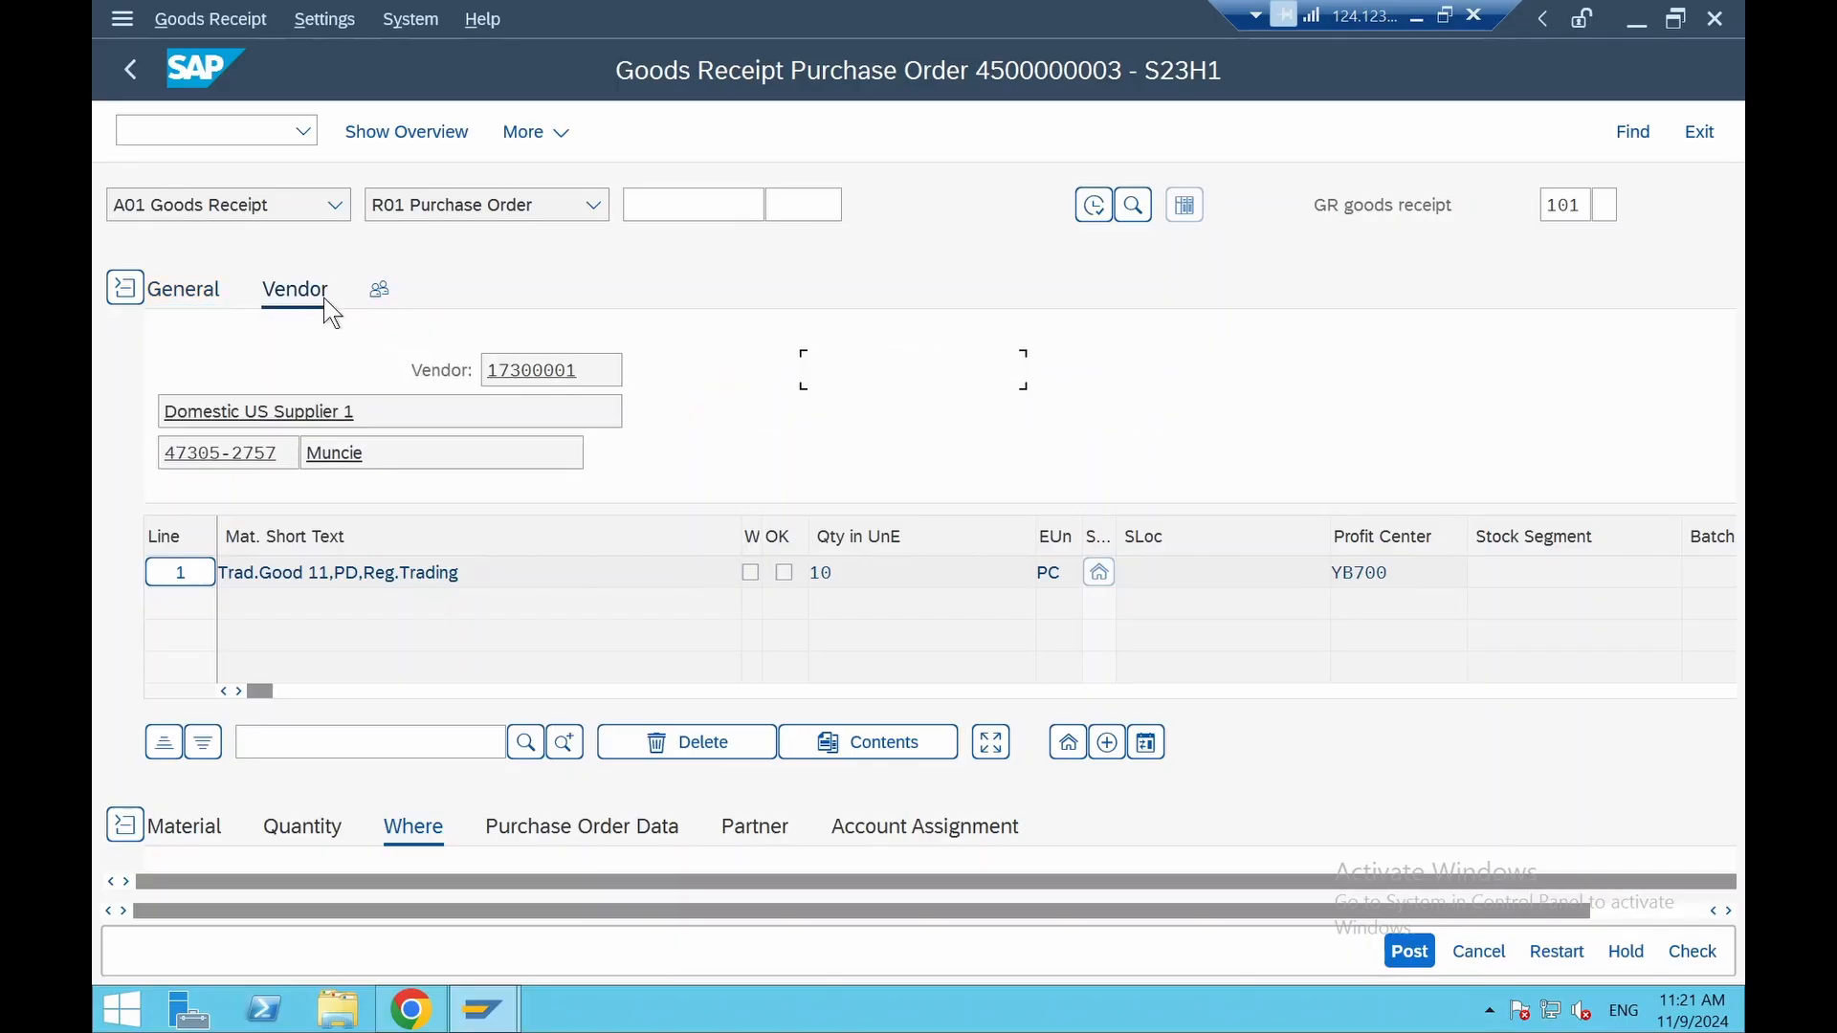
{"action": "left_click", "coordinate": [167, 297]}
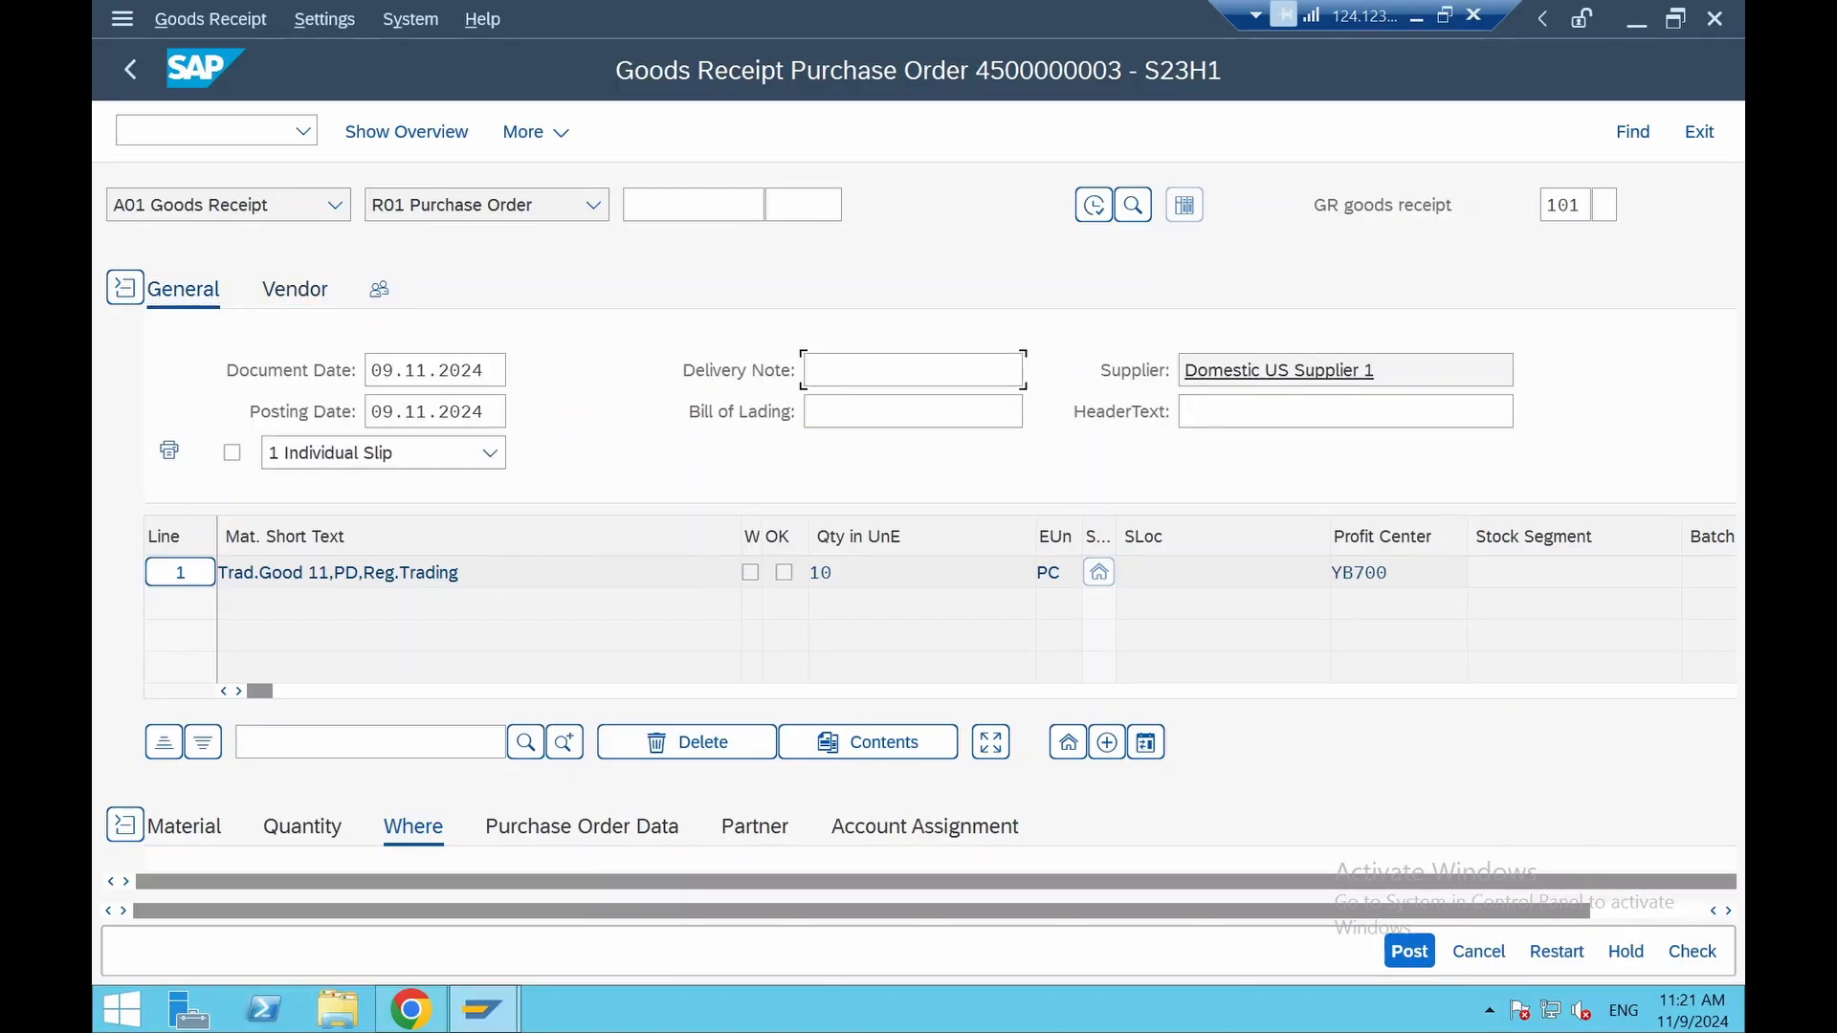
{"action": "scroll", "coordinate": [340, 632], "scroll_direction": "down", "scroll_amount": 5}
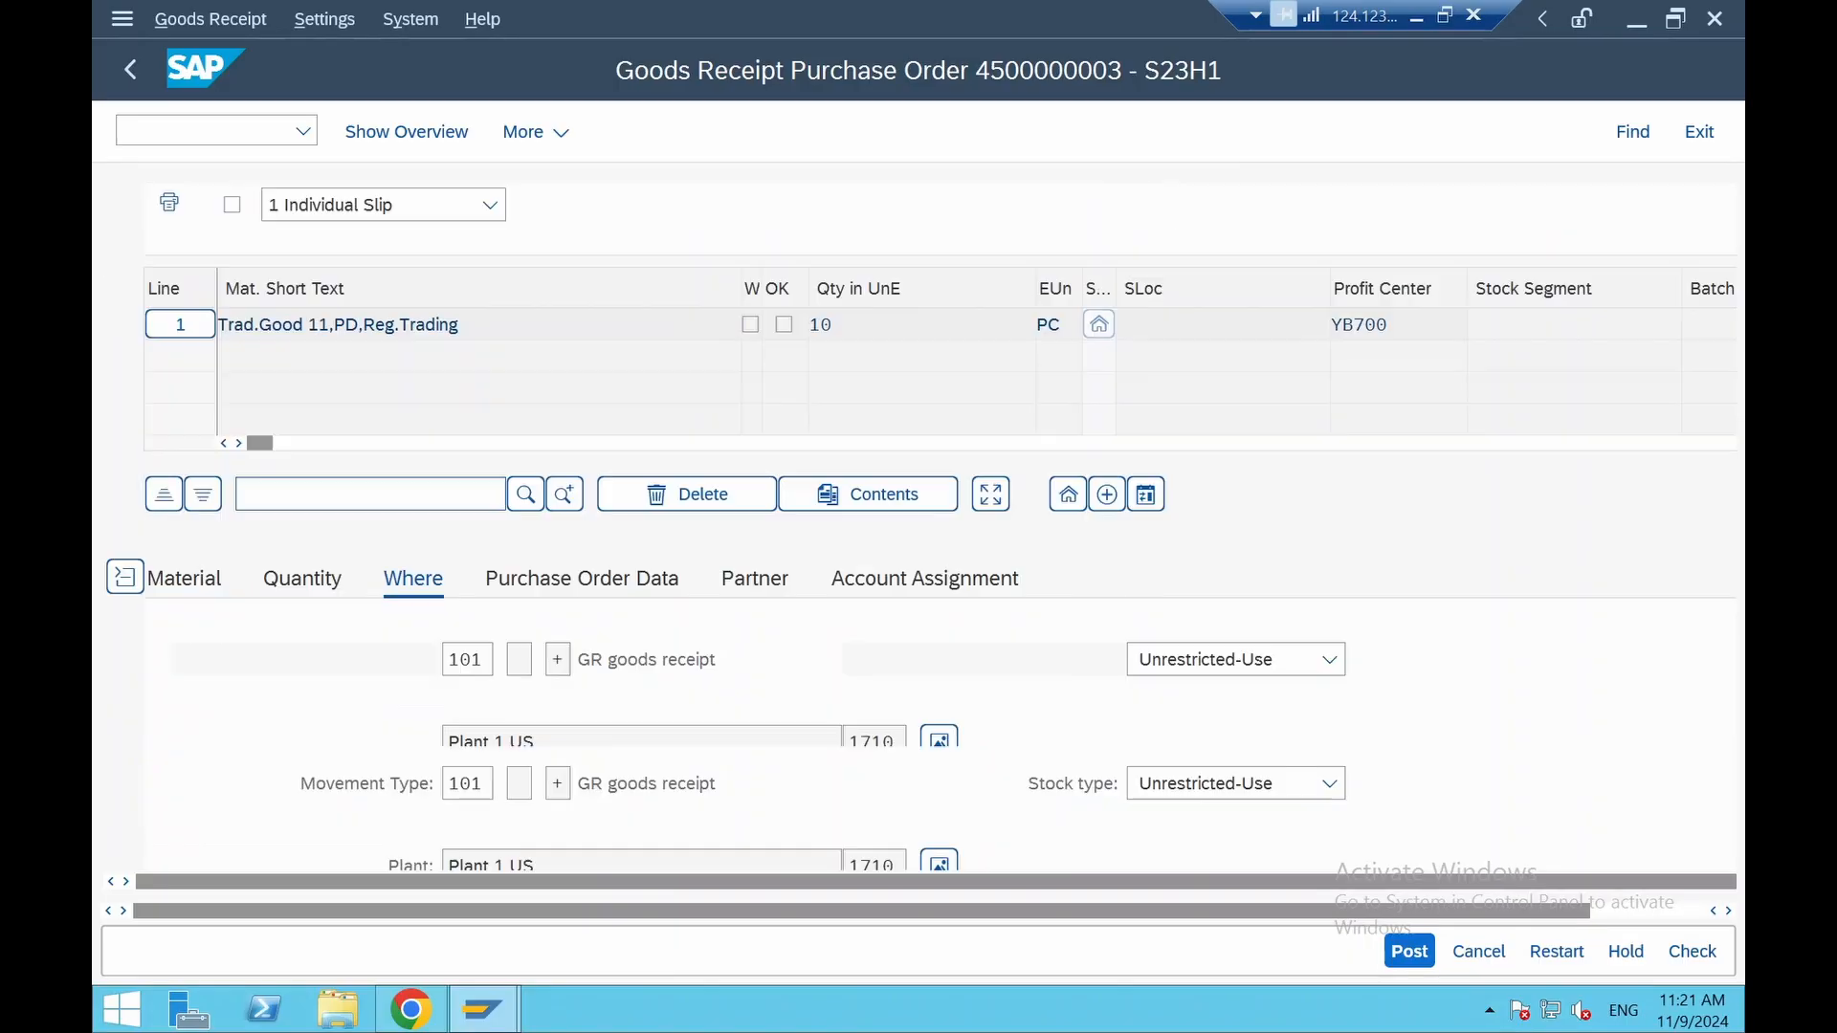
{"action": "scroll", "coordinate": [340, 632], "scroll_direction": "down", "scroll_amount": 2}
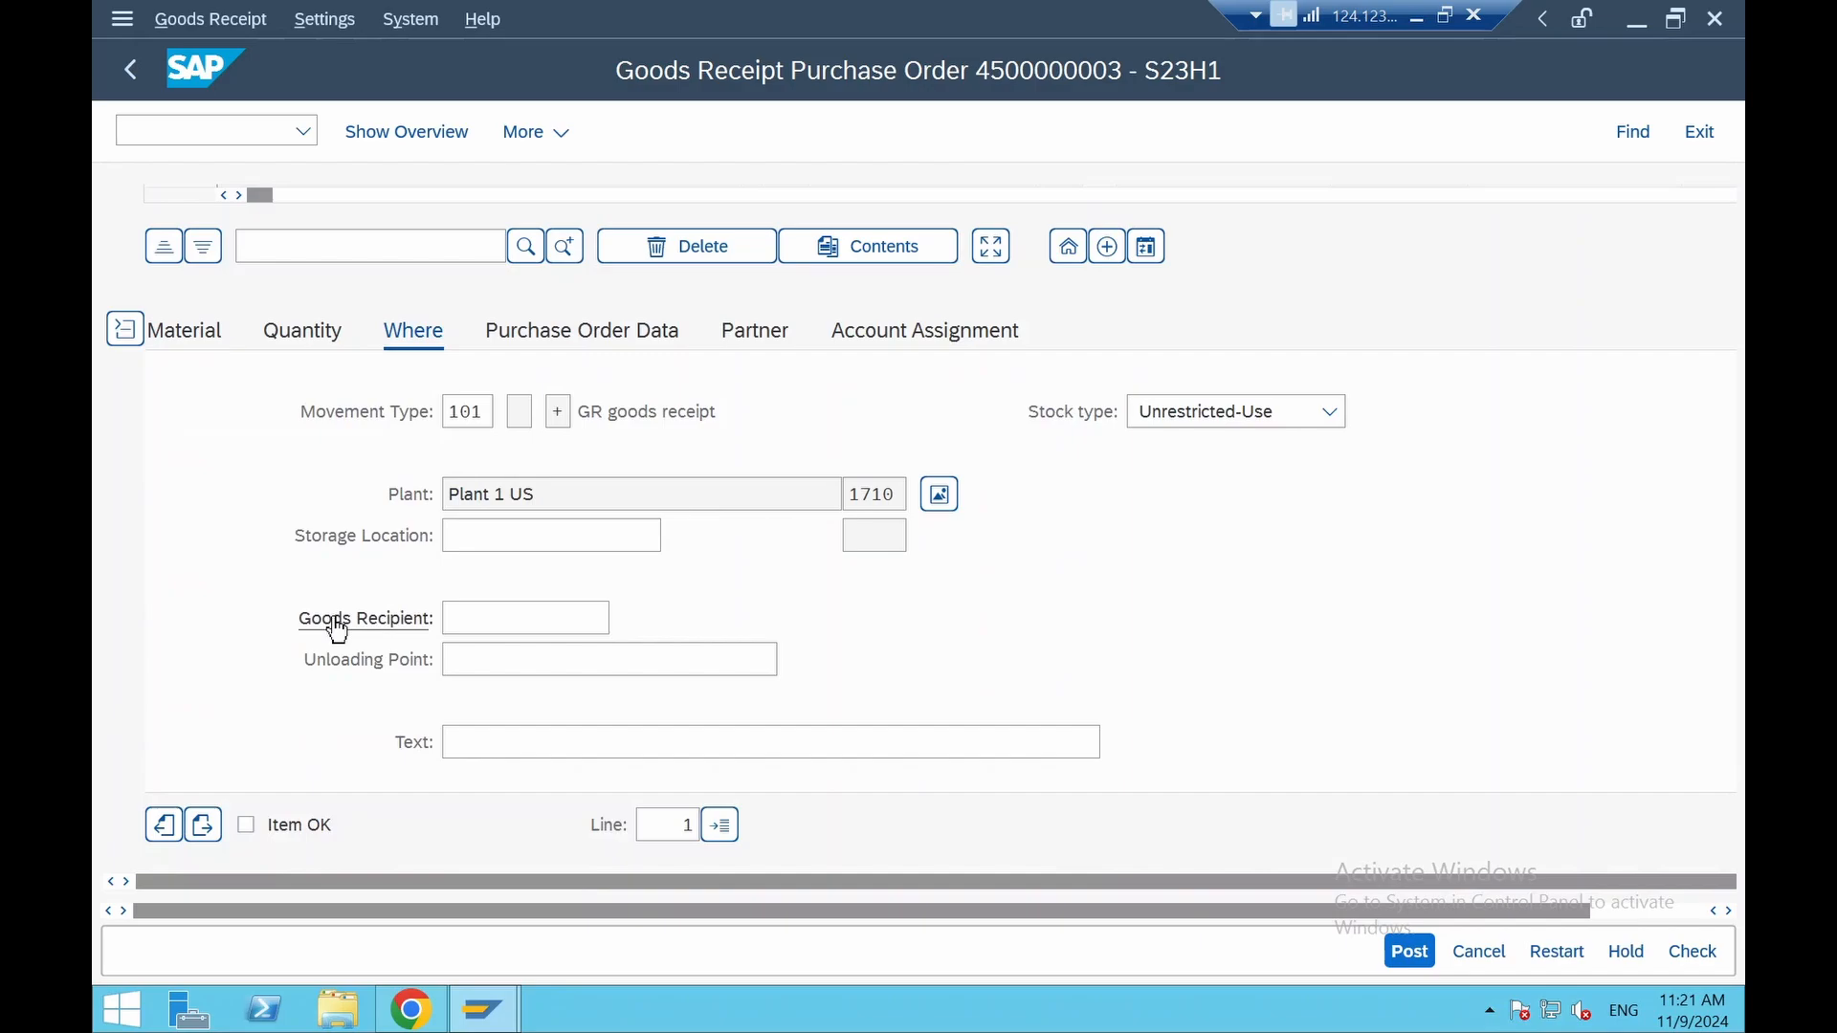
{"action": "left_click", "coordinate": [196, 337]}
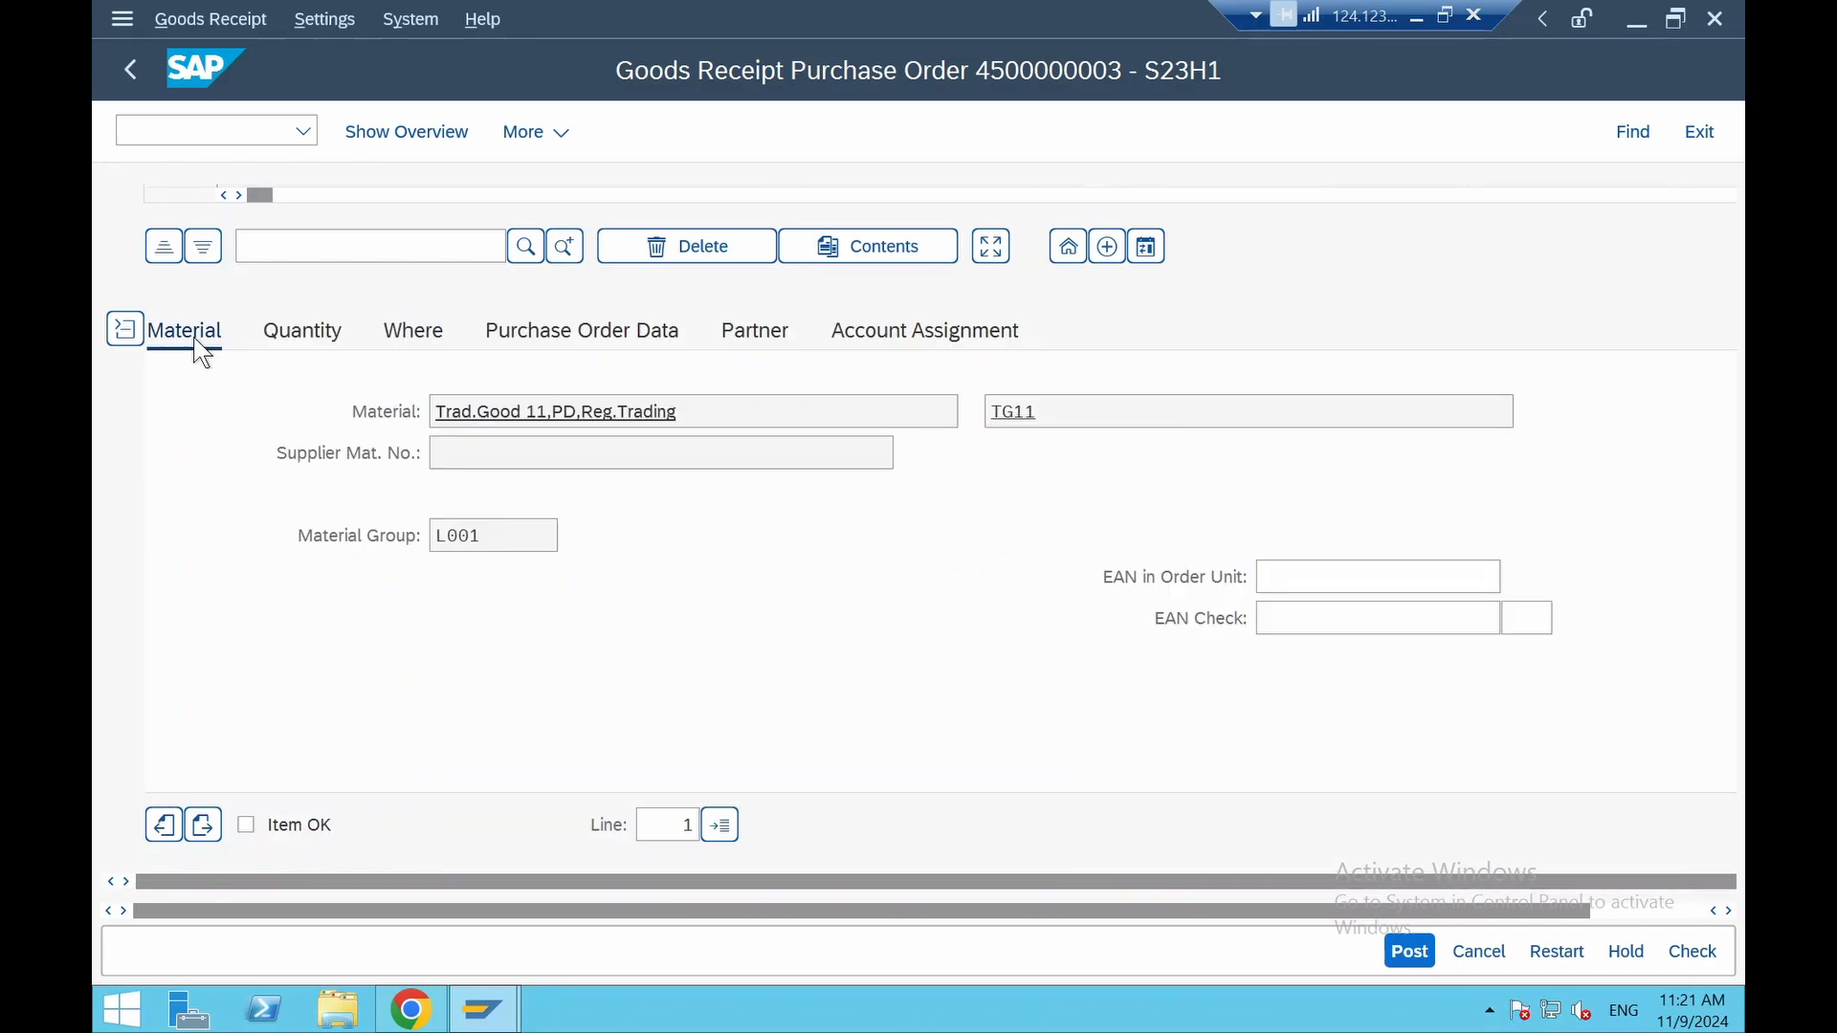
{"action": "left_click", "coordinate": [296, 339]}
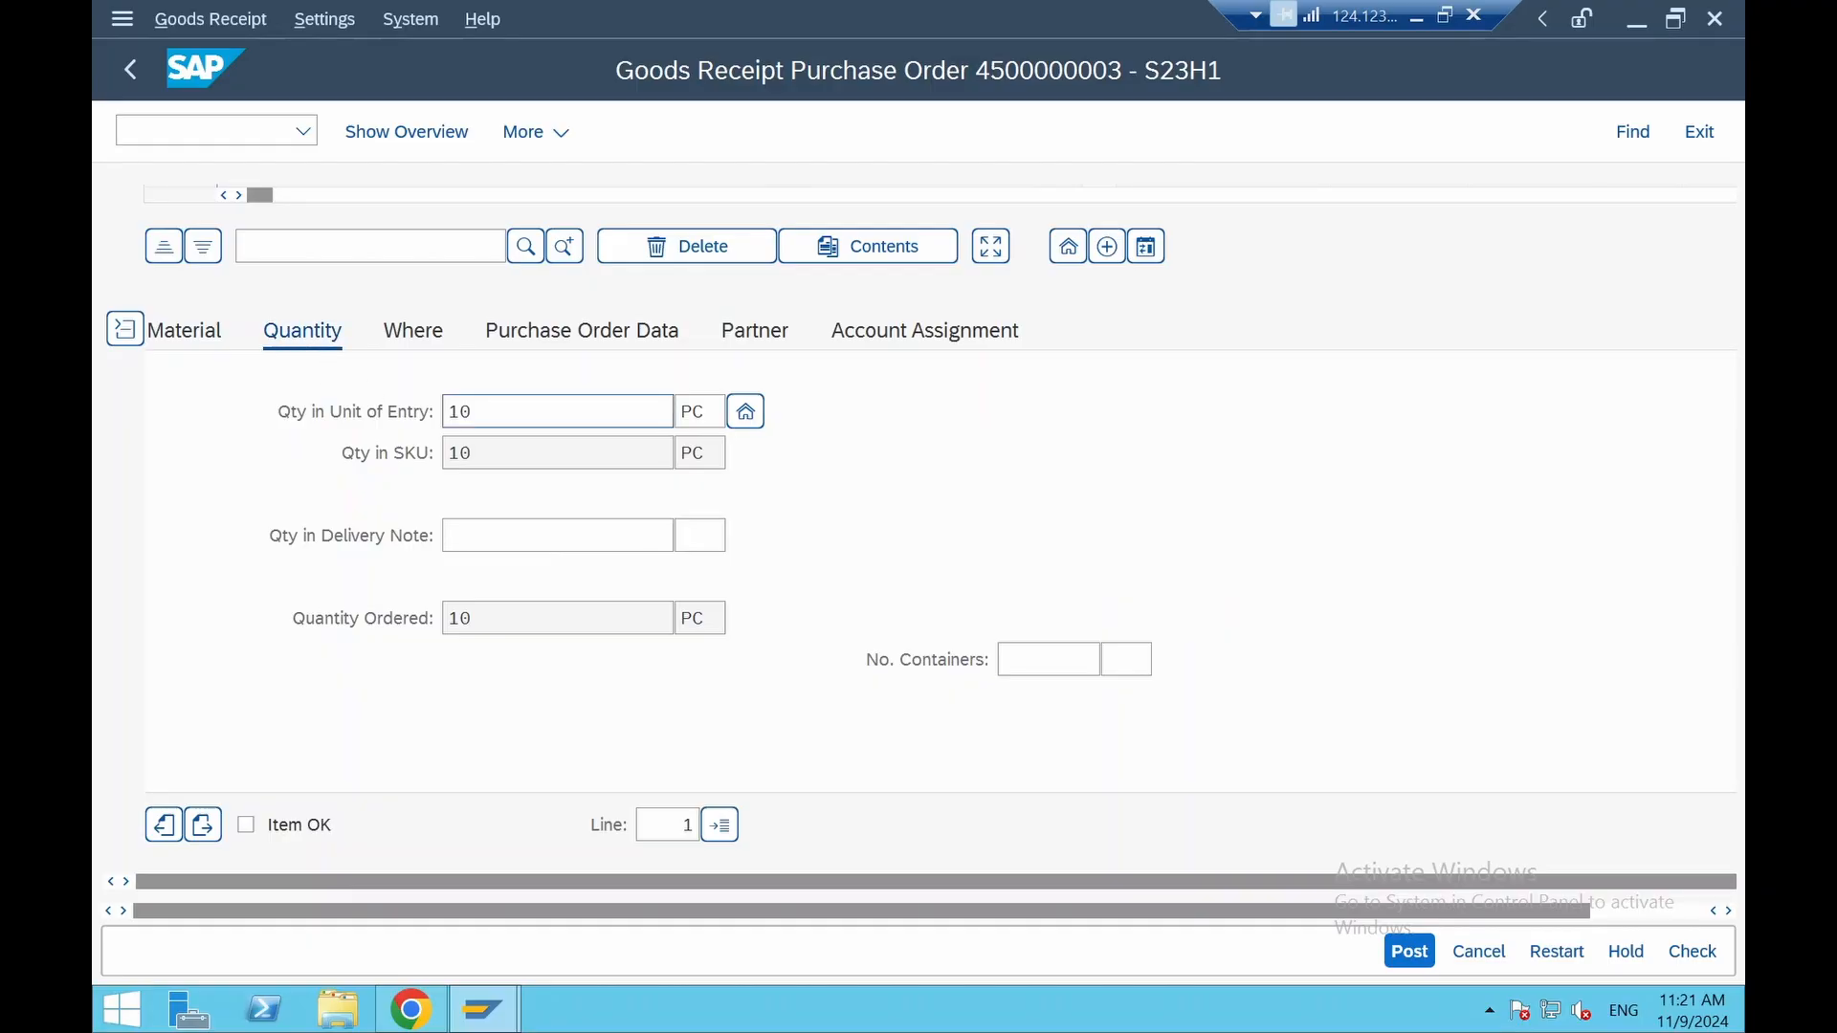
Assign storage location 171A (Std. storage 1) to the goods receipt item
{"action": "left_click", "coordinate": [428, 344]}
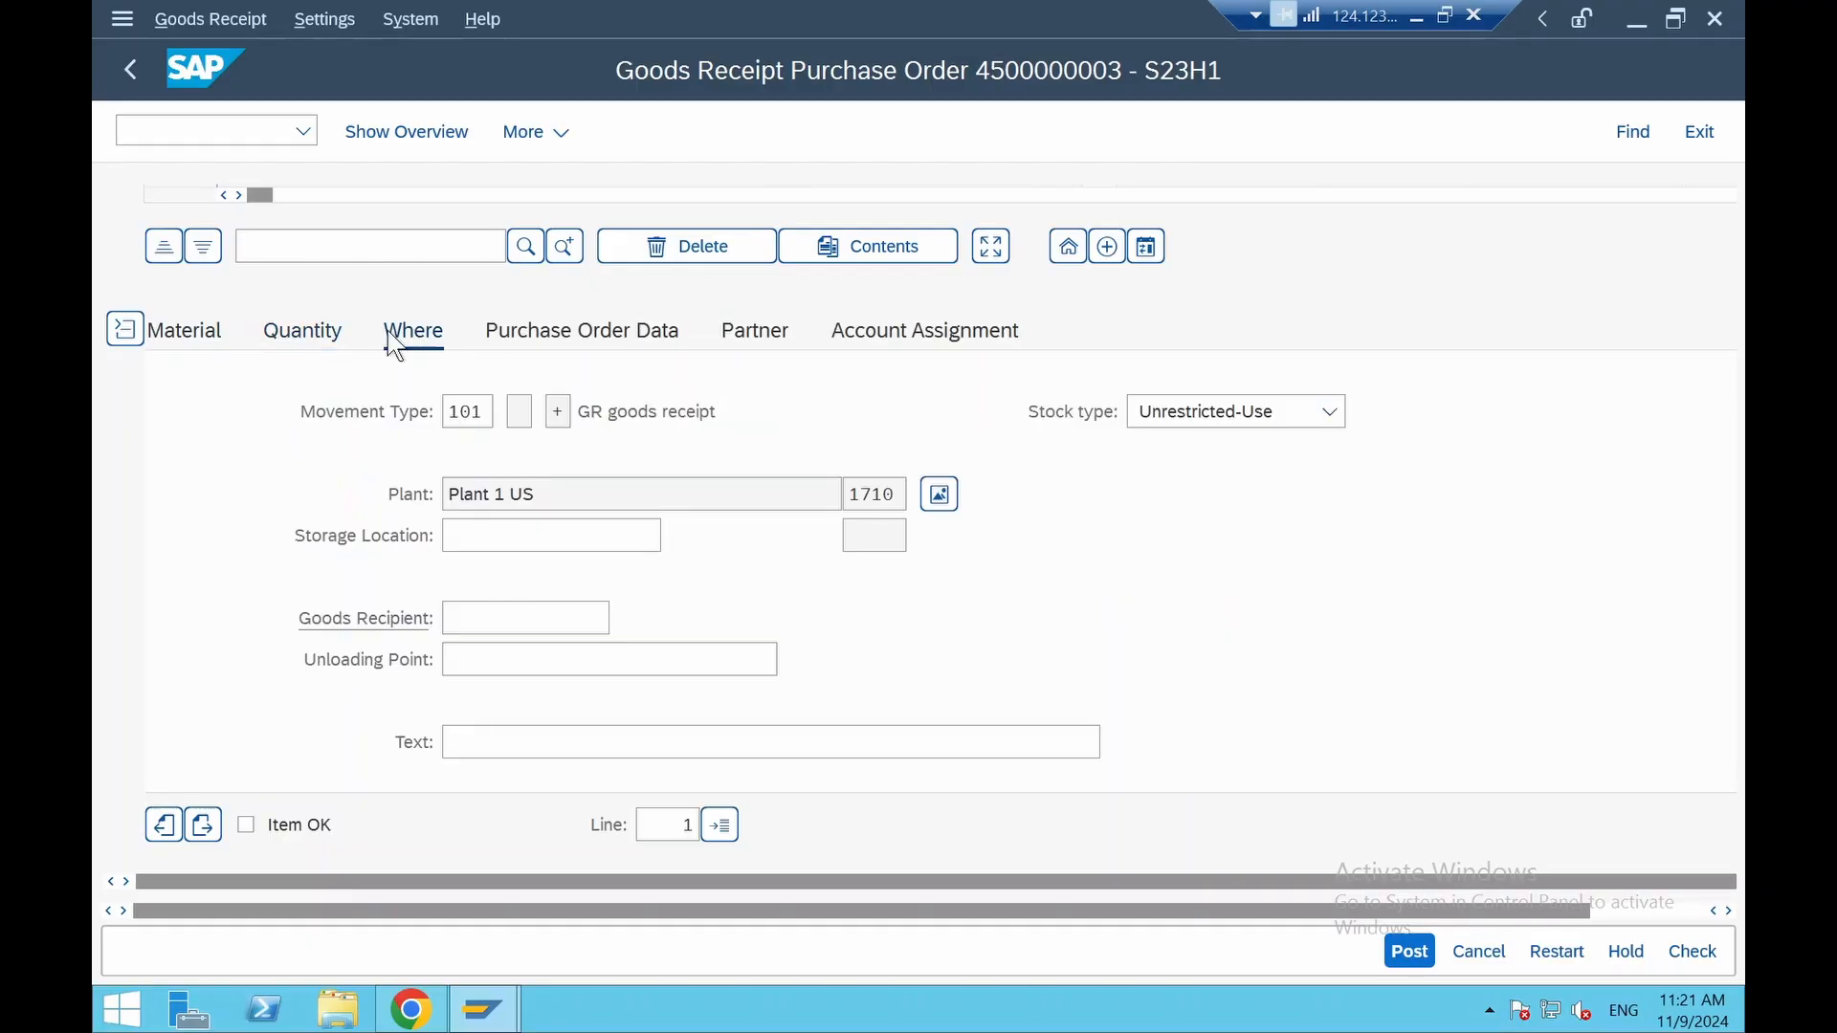
{"action": "left_click", "coordinate": [450, 535]}
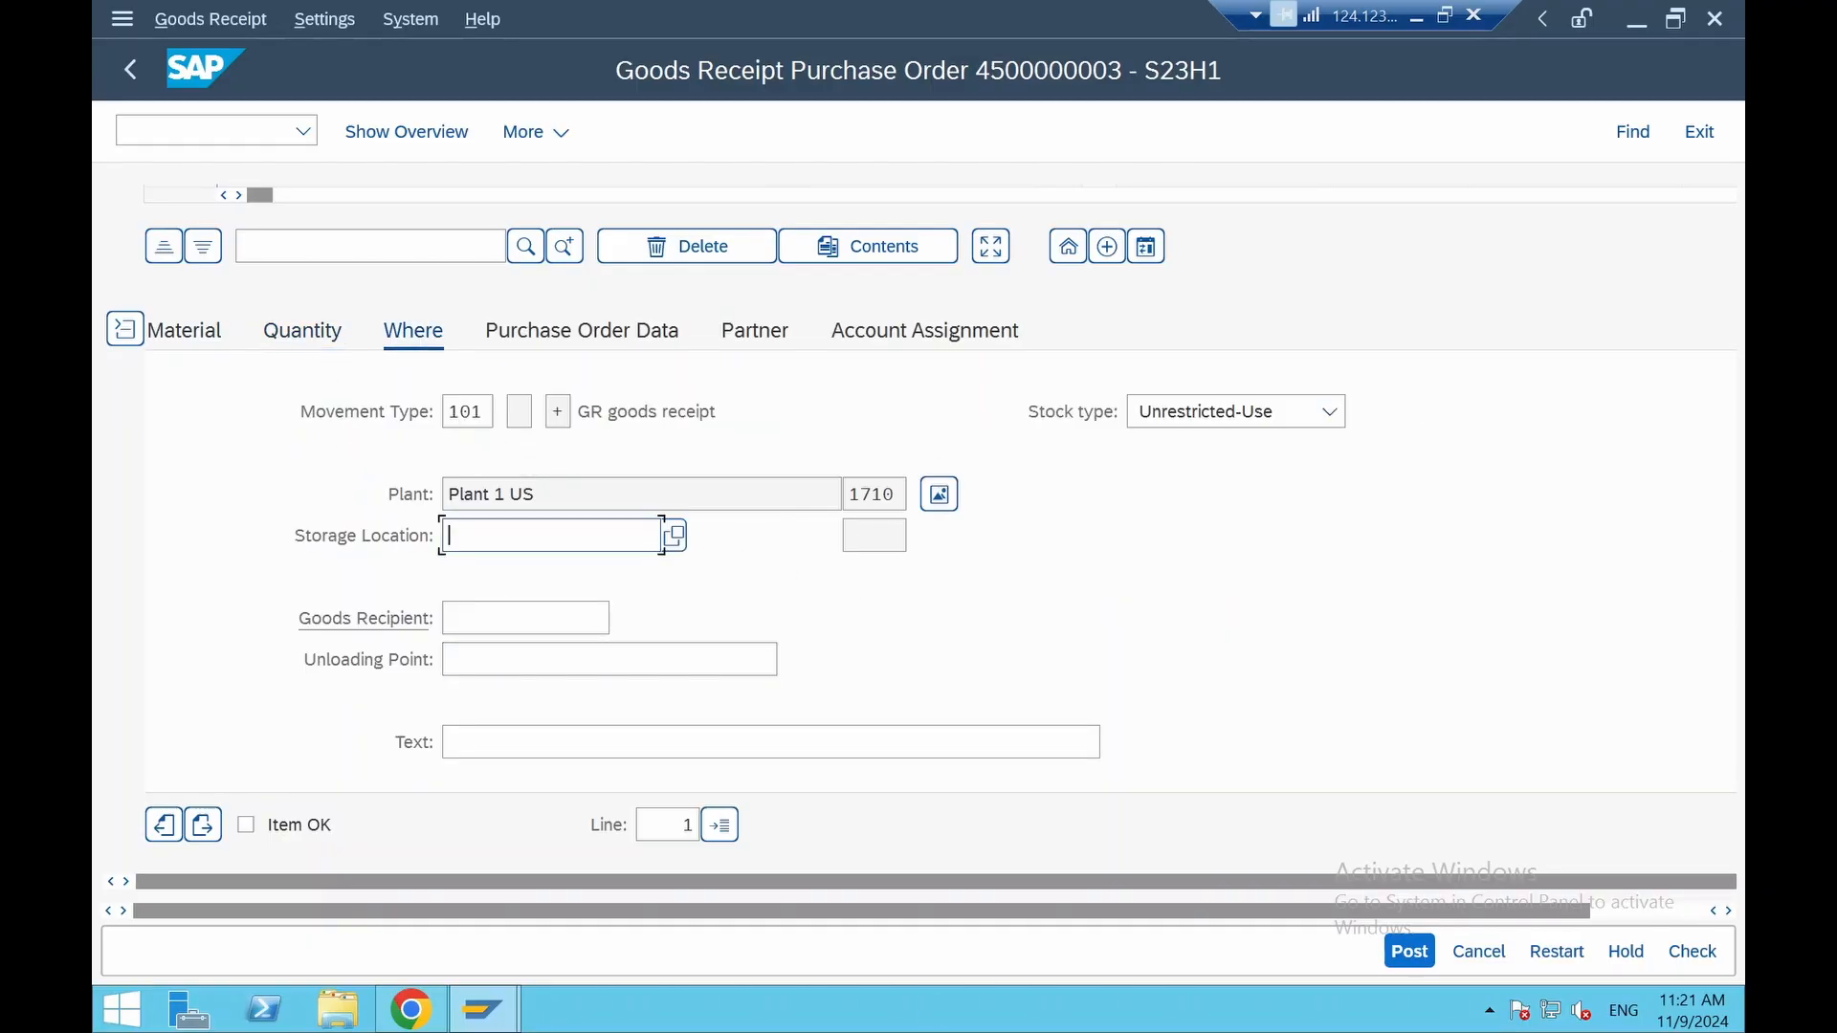
{"action": "left_click", "coordinate": [675, 536]}
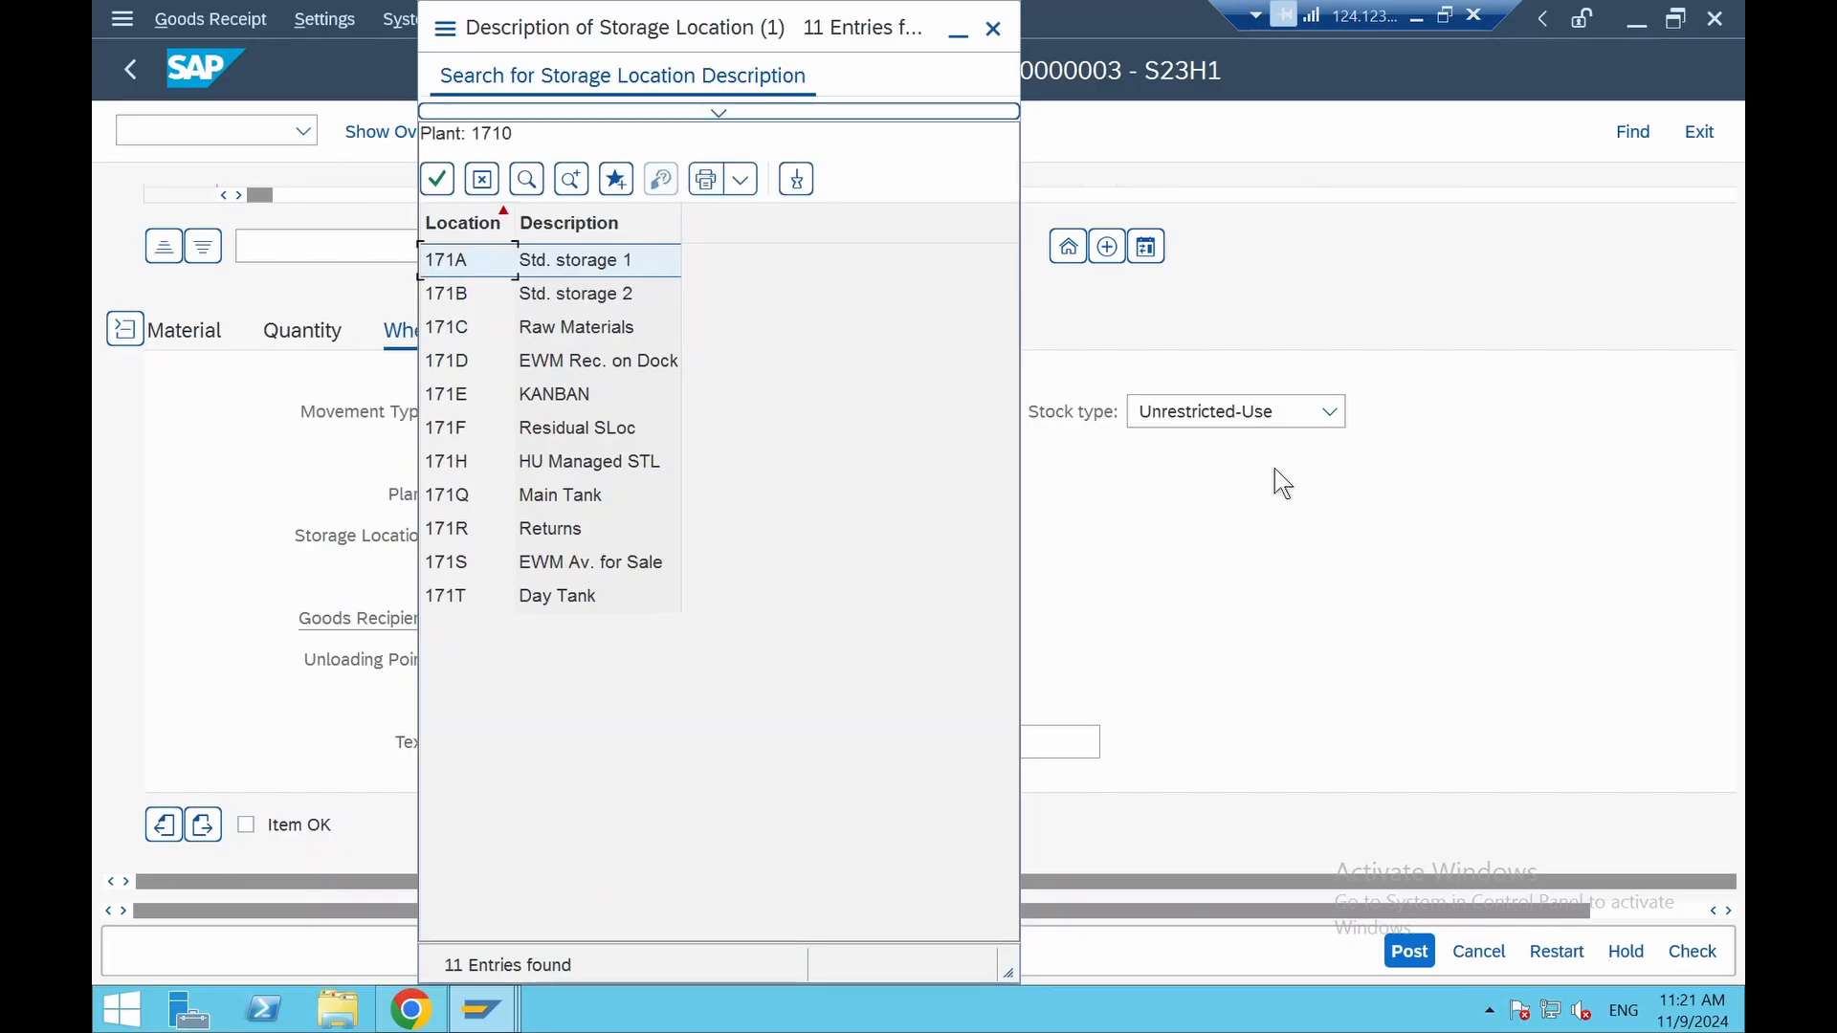
{"action": "double_click", "coordinate": [524, 268]}
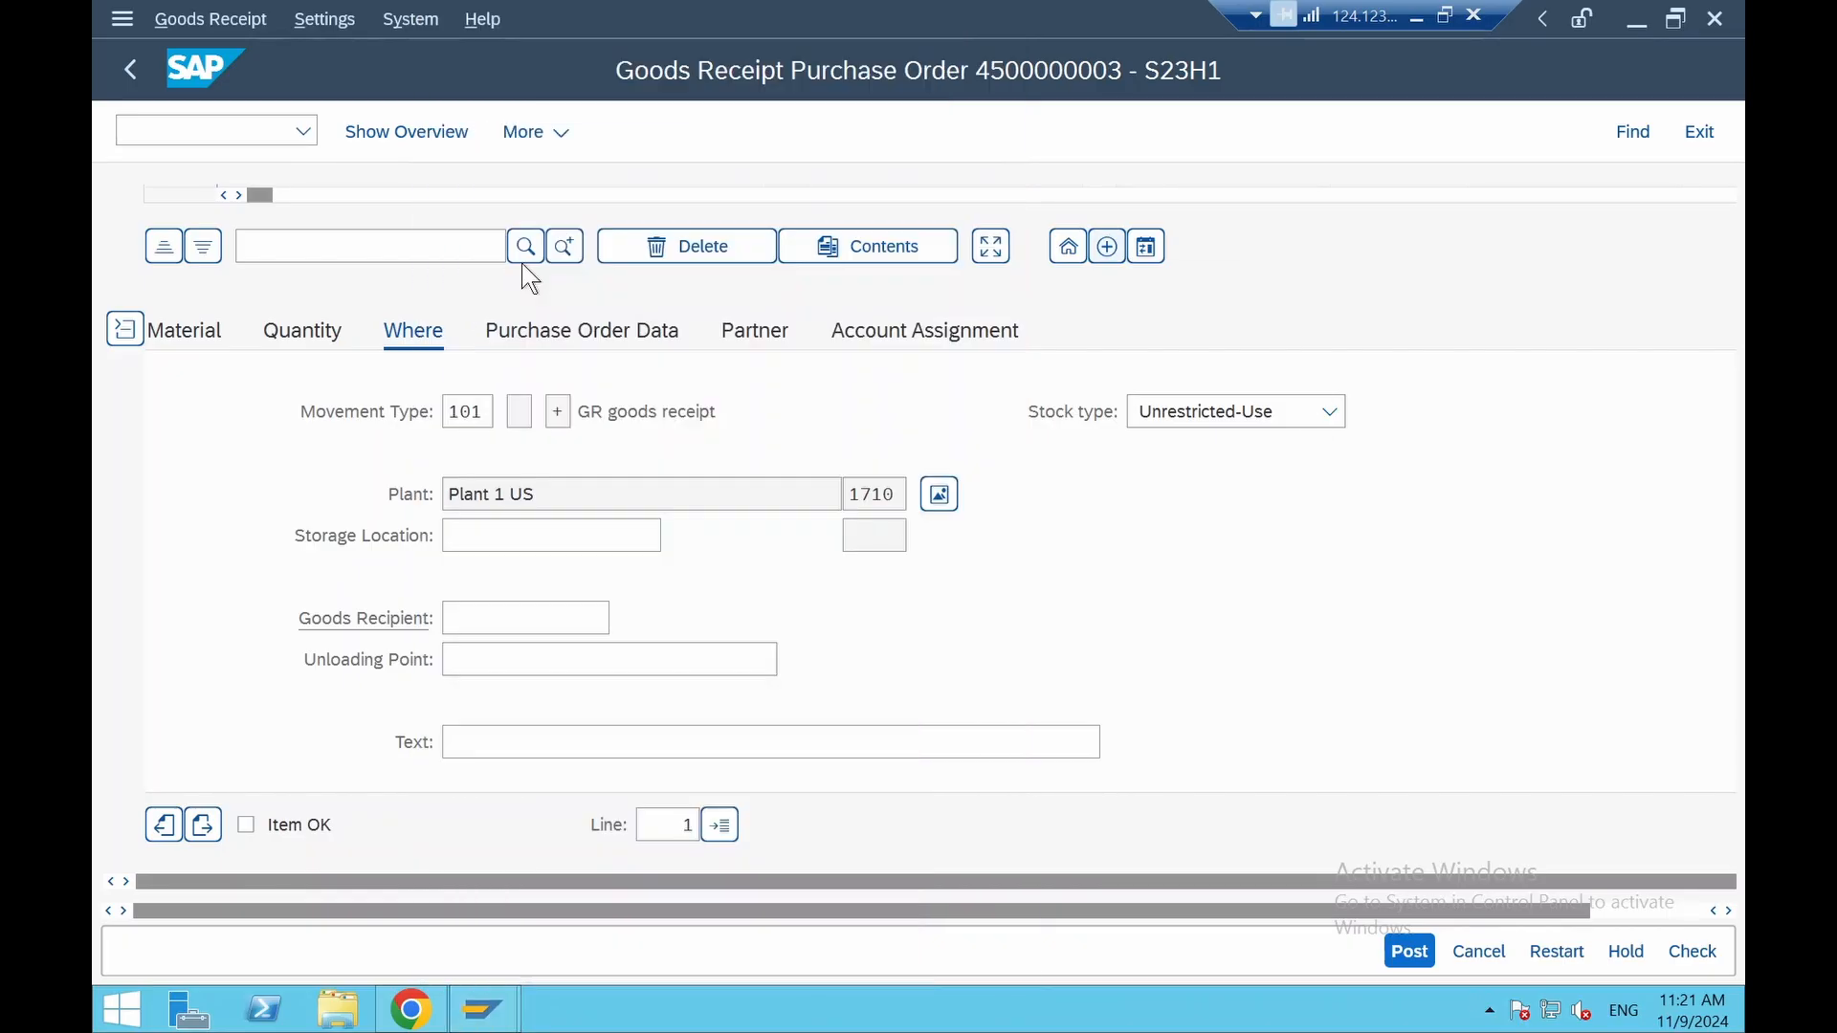
Review the item's purchase order data, partner and account assignment, and return to its material details
{"action": "left_click", "coordinate": [608, 340]}
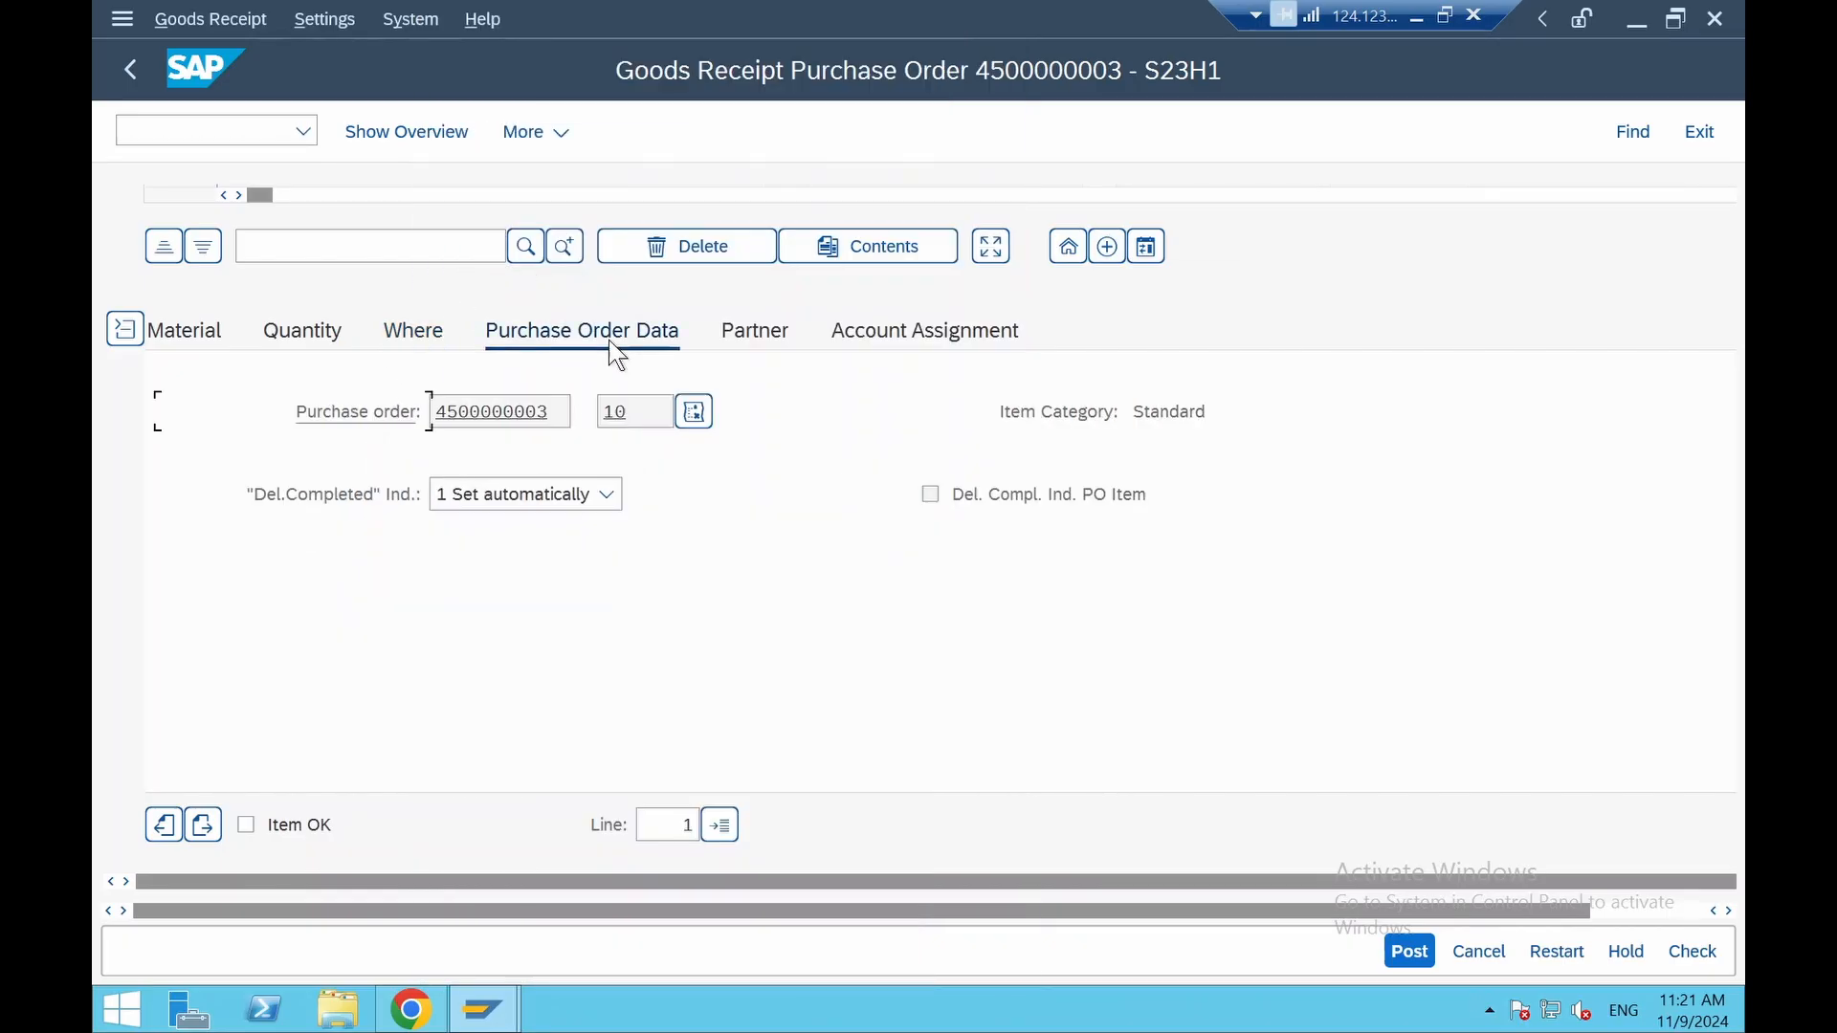
{"action": "left_click", "coordinate": [766, 342]}
{"action": "left_click", "coordinate": [858, 352]}
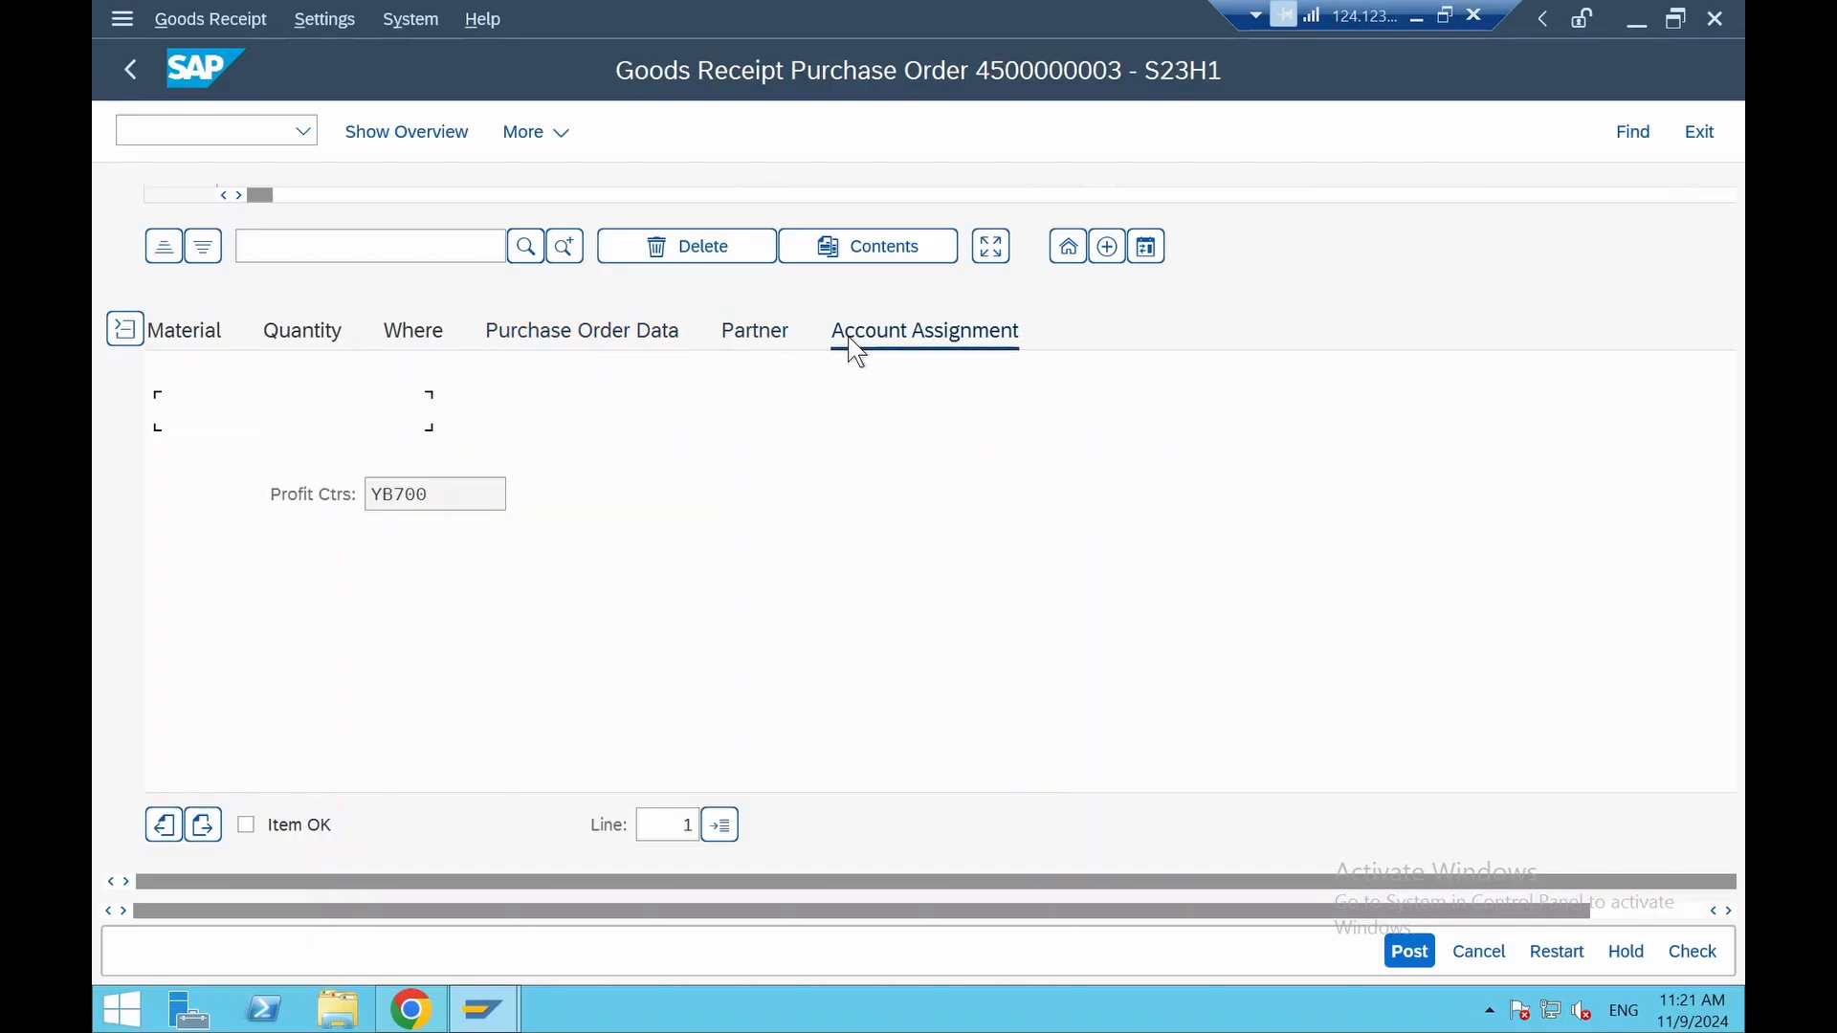
{"action": "left_click", "coordinate": [216, 346]}
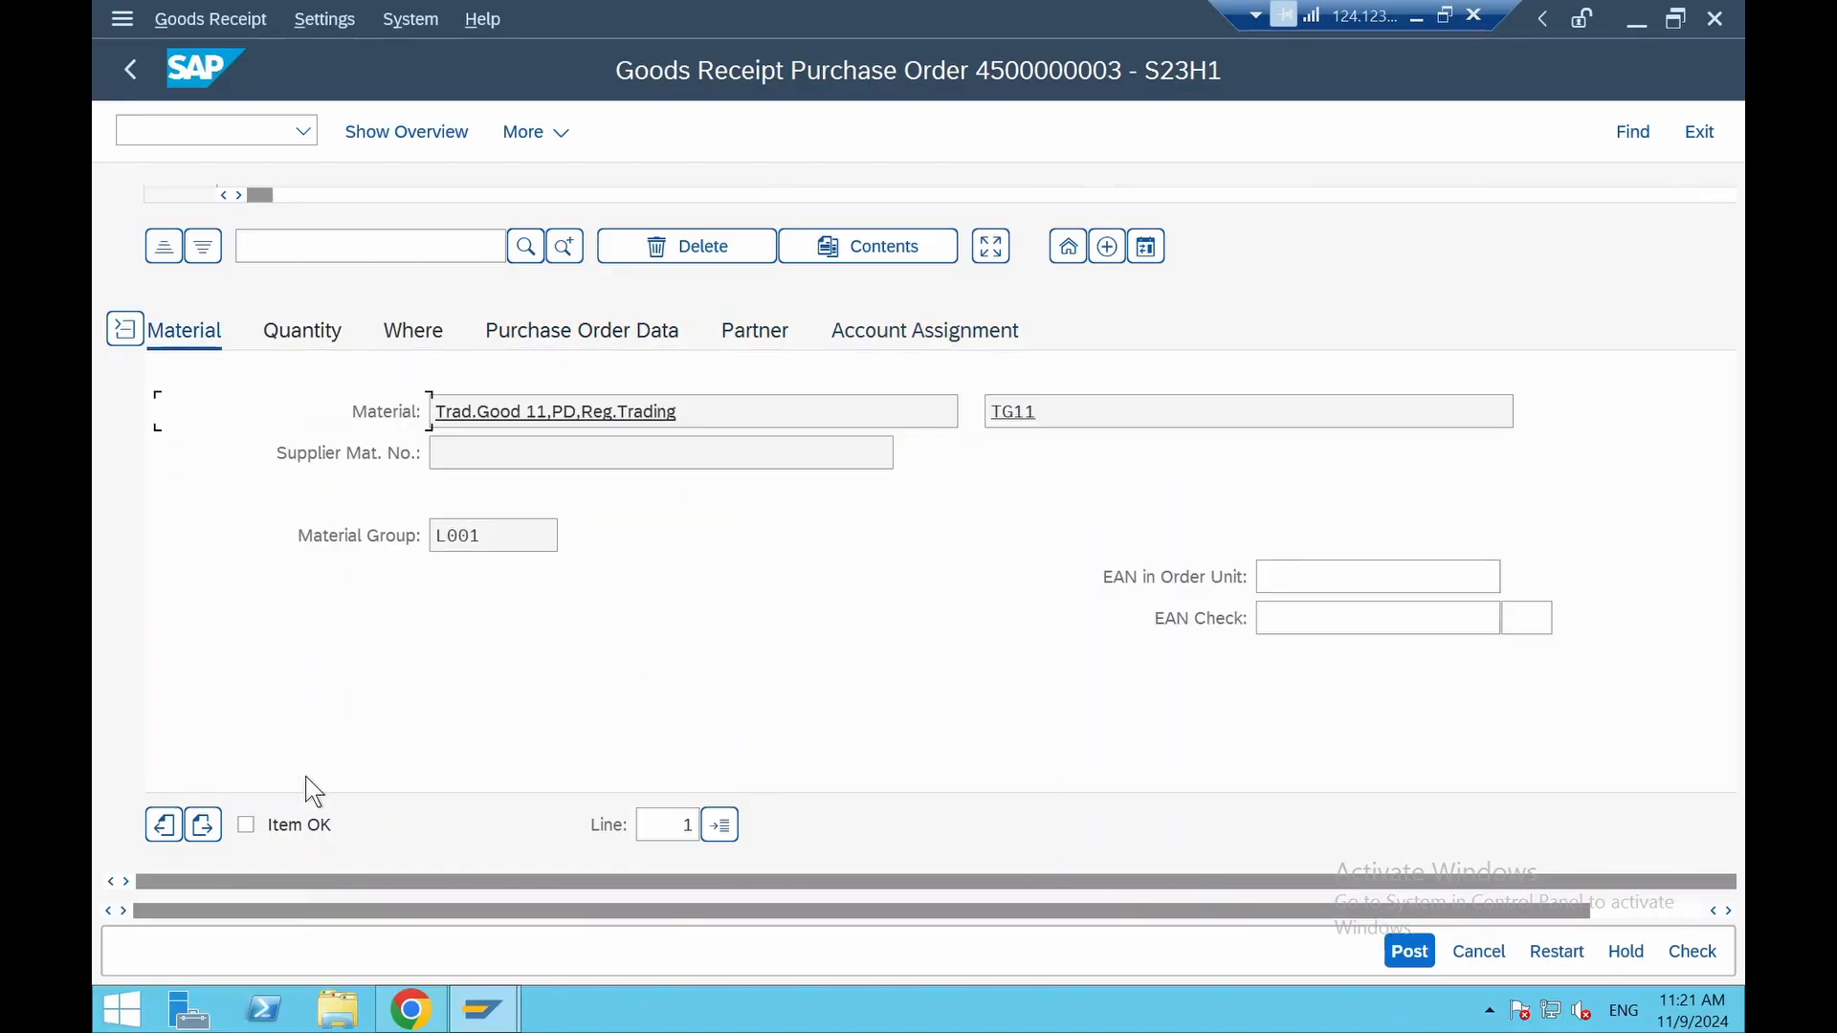
Mark the item as OK, check the goods receipt document and post it
{"action": "left_click", "coordinate": [247, 826]}
{"action": "left_click", "coordinate": [1692, 951]}
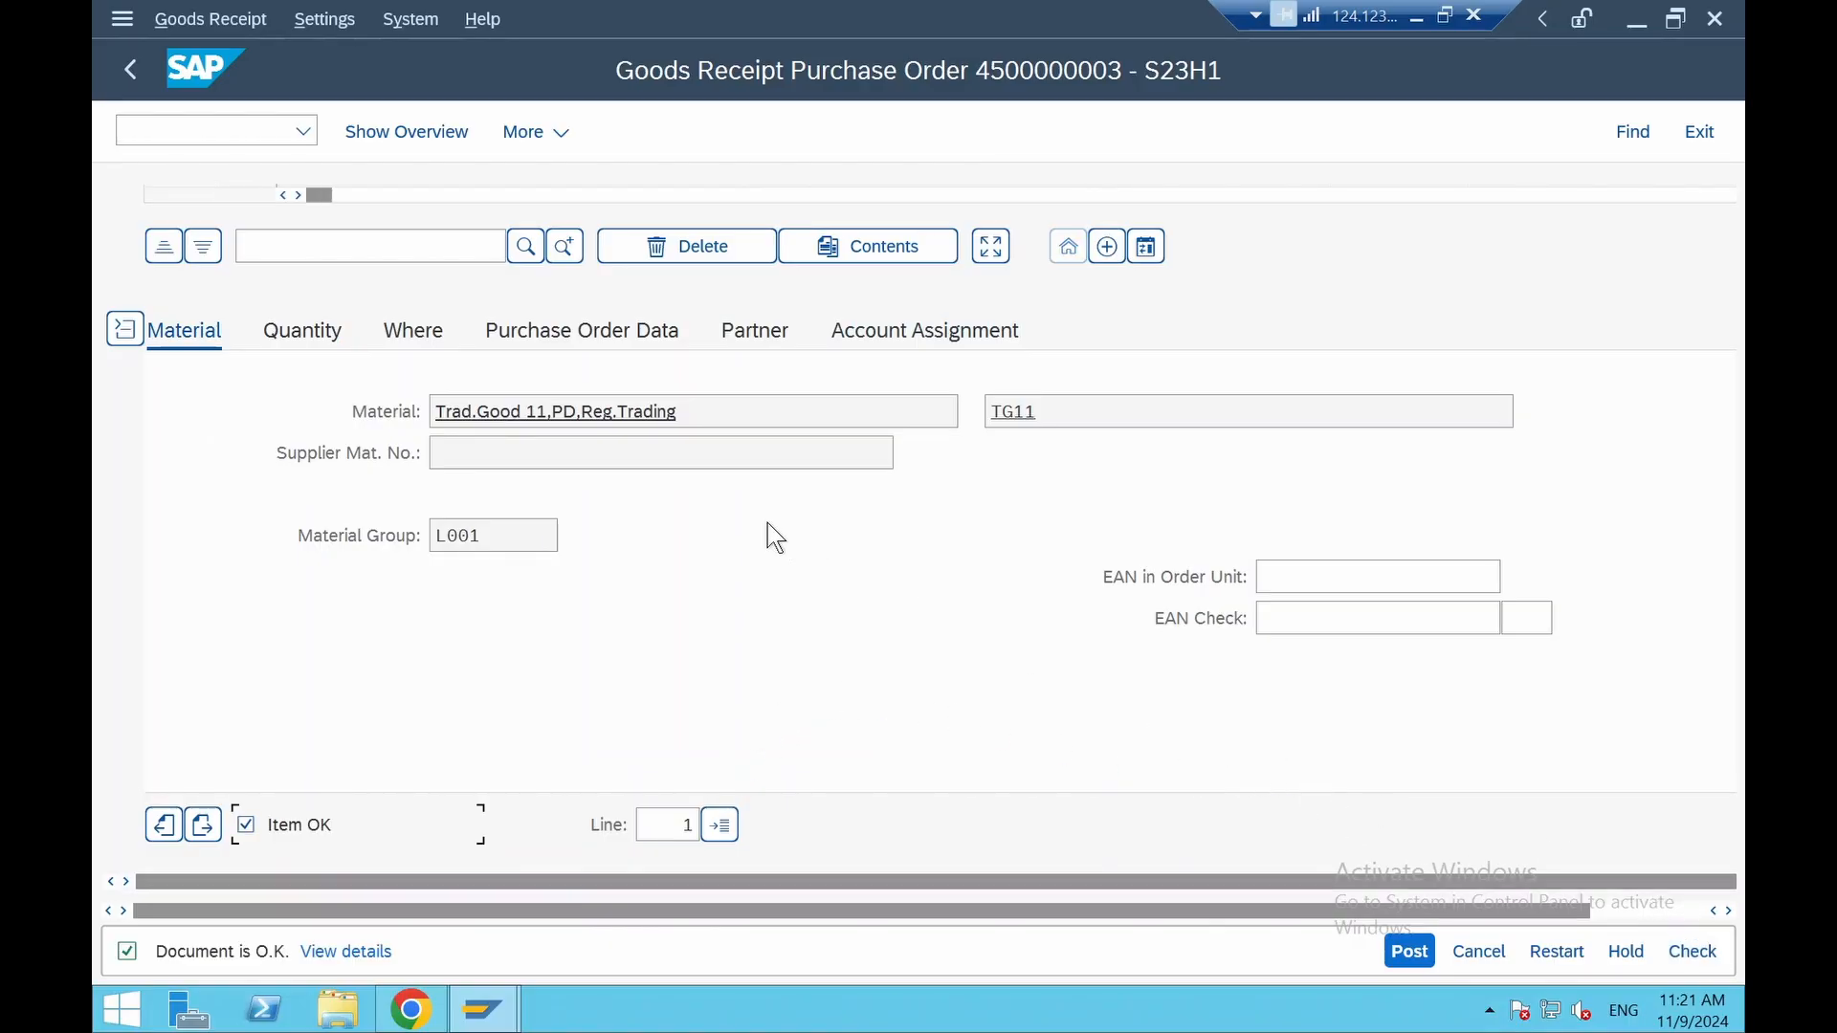
{"action": "left_click", "coordinate": [1412, 951]}
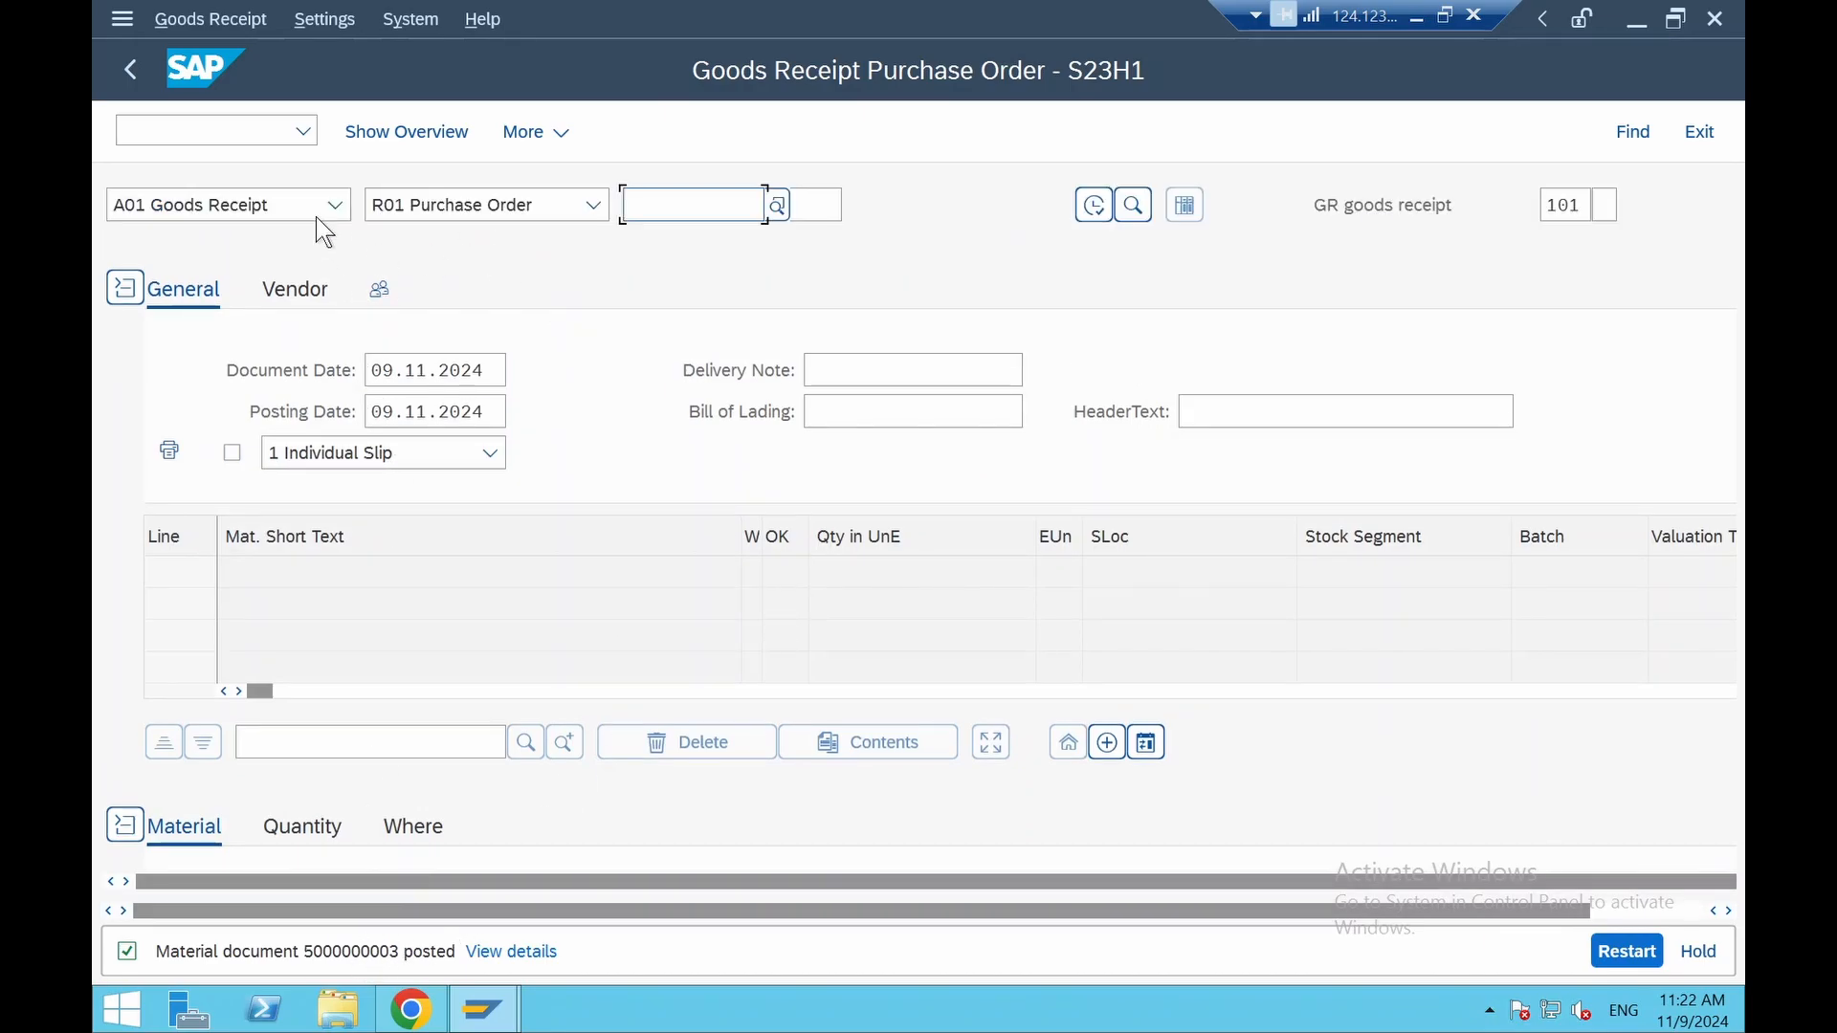
Change the MIGO action to A04 Display and load the material document just posted
{"action": "left_click", "coordinate": [318, 214]}
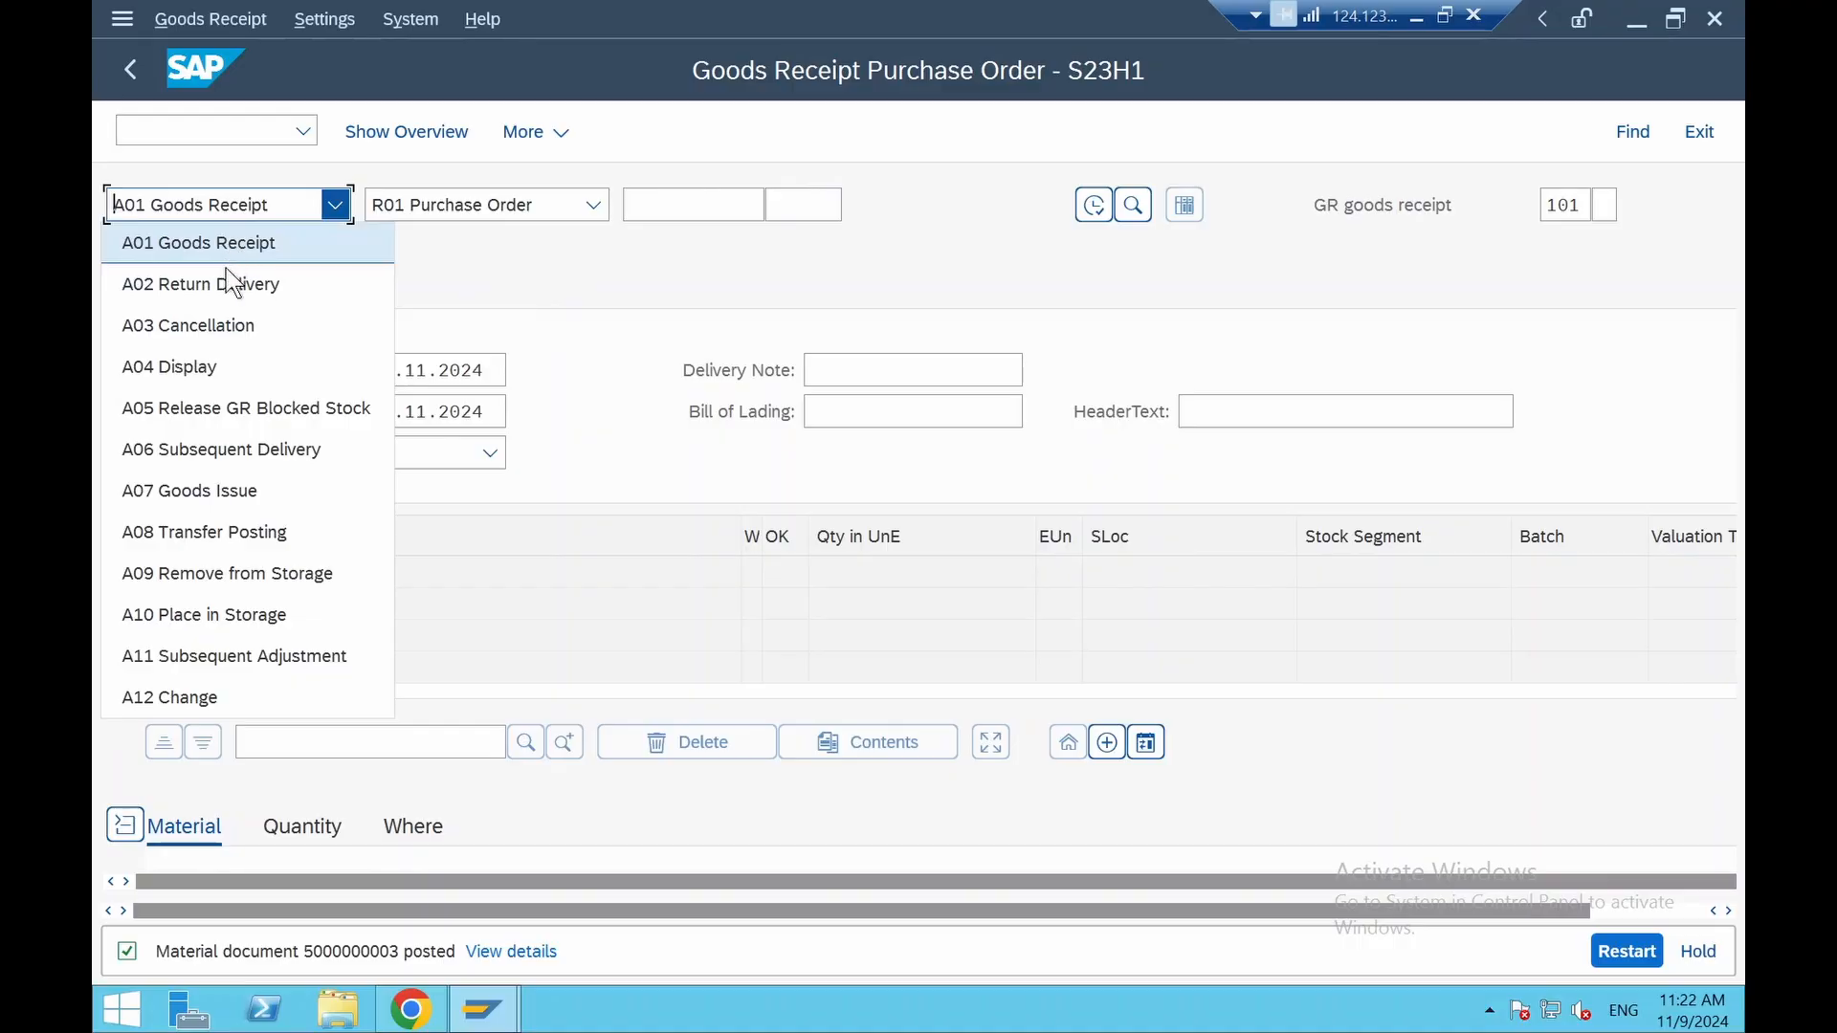
{"action": "left_click", "coordinate": [191, 366]}
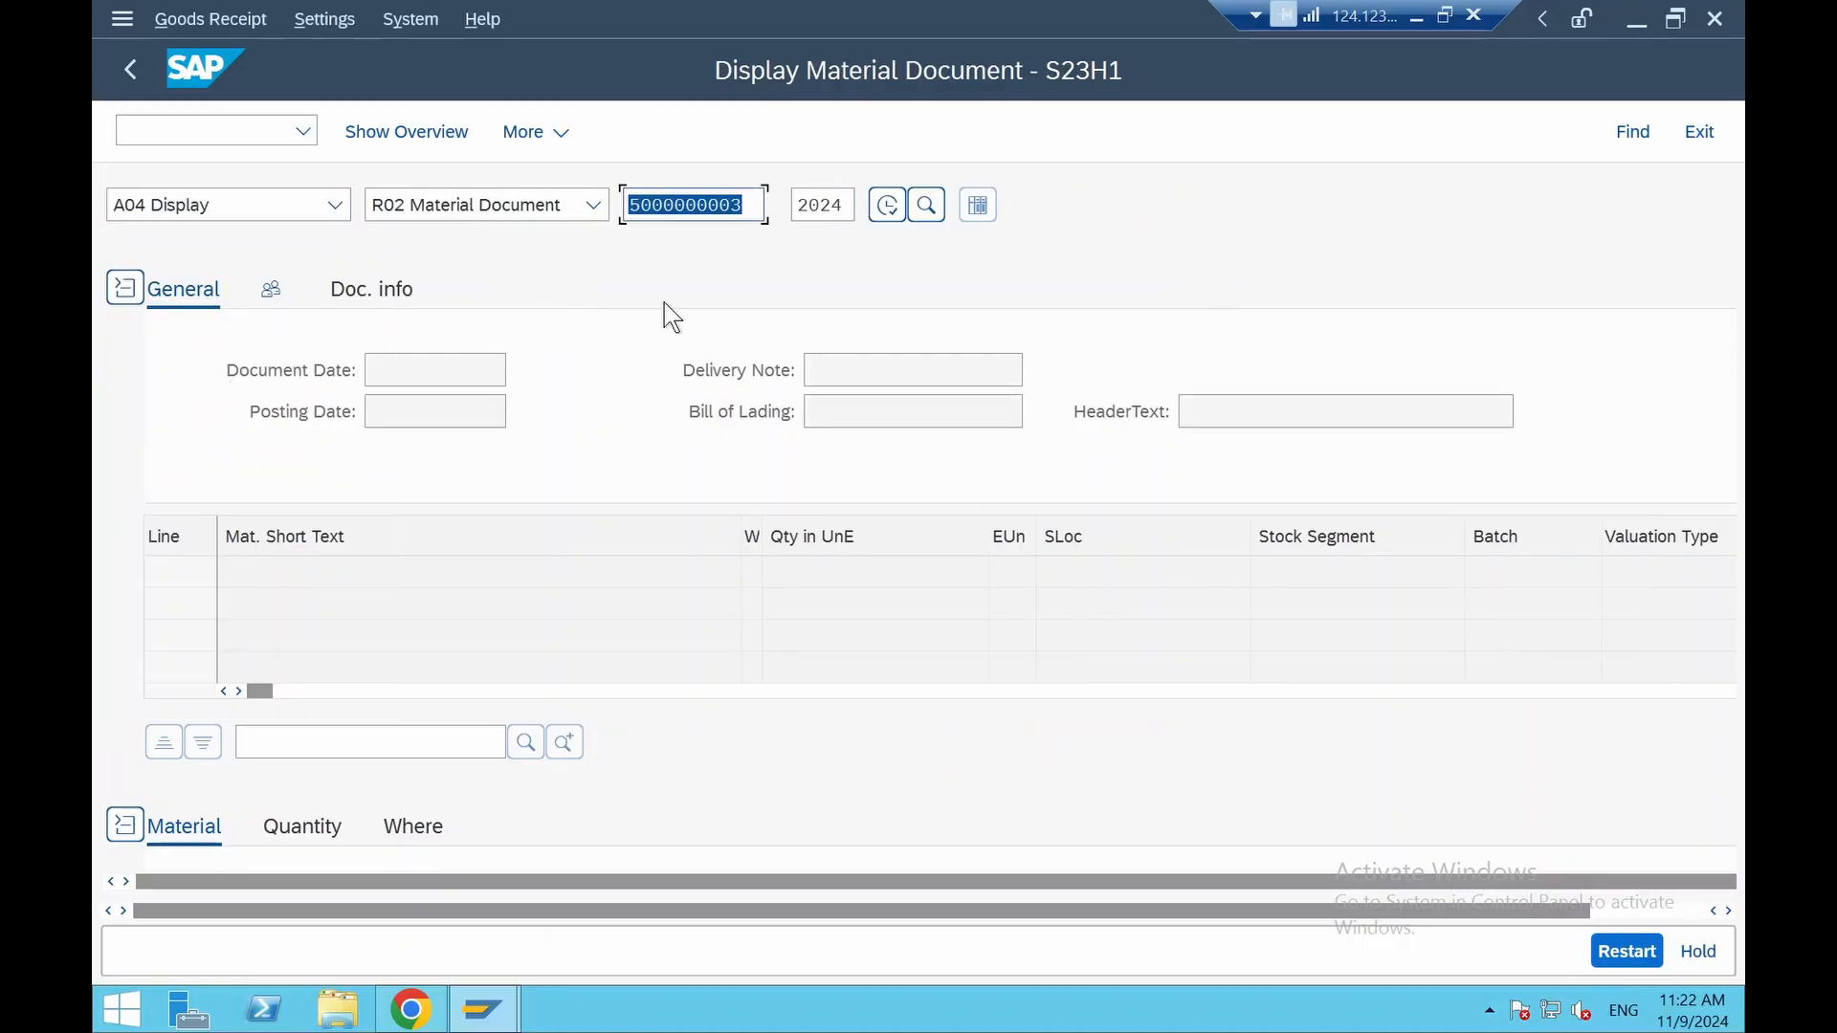
{"action": "key", "text": "Return"}
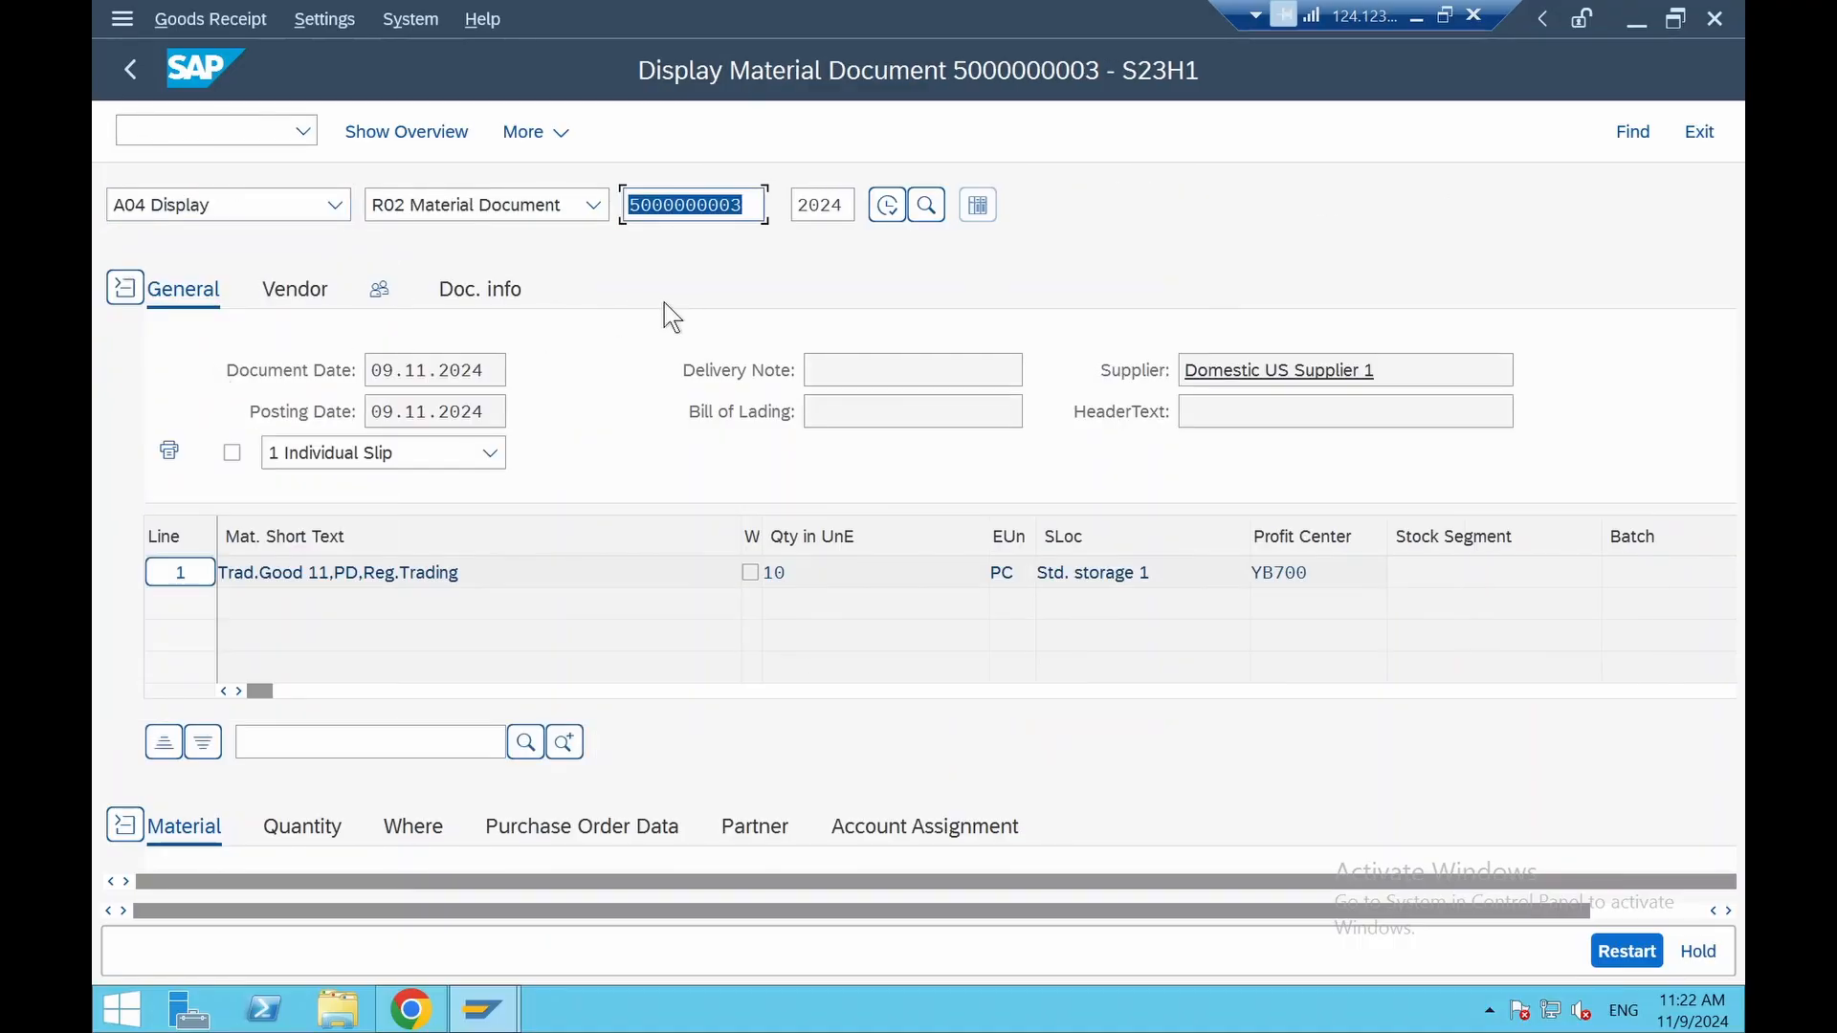
Inspect the accounting document linked to the material document, and return to the SAP Easy Access menu
{"action": "left_click", "coordinate": [507, 297]}
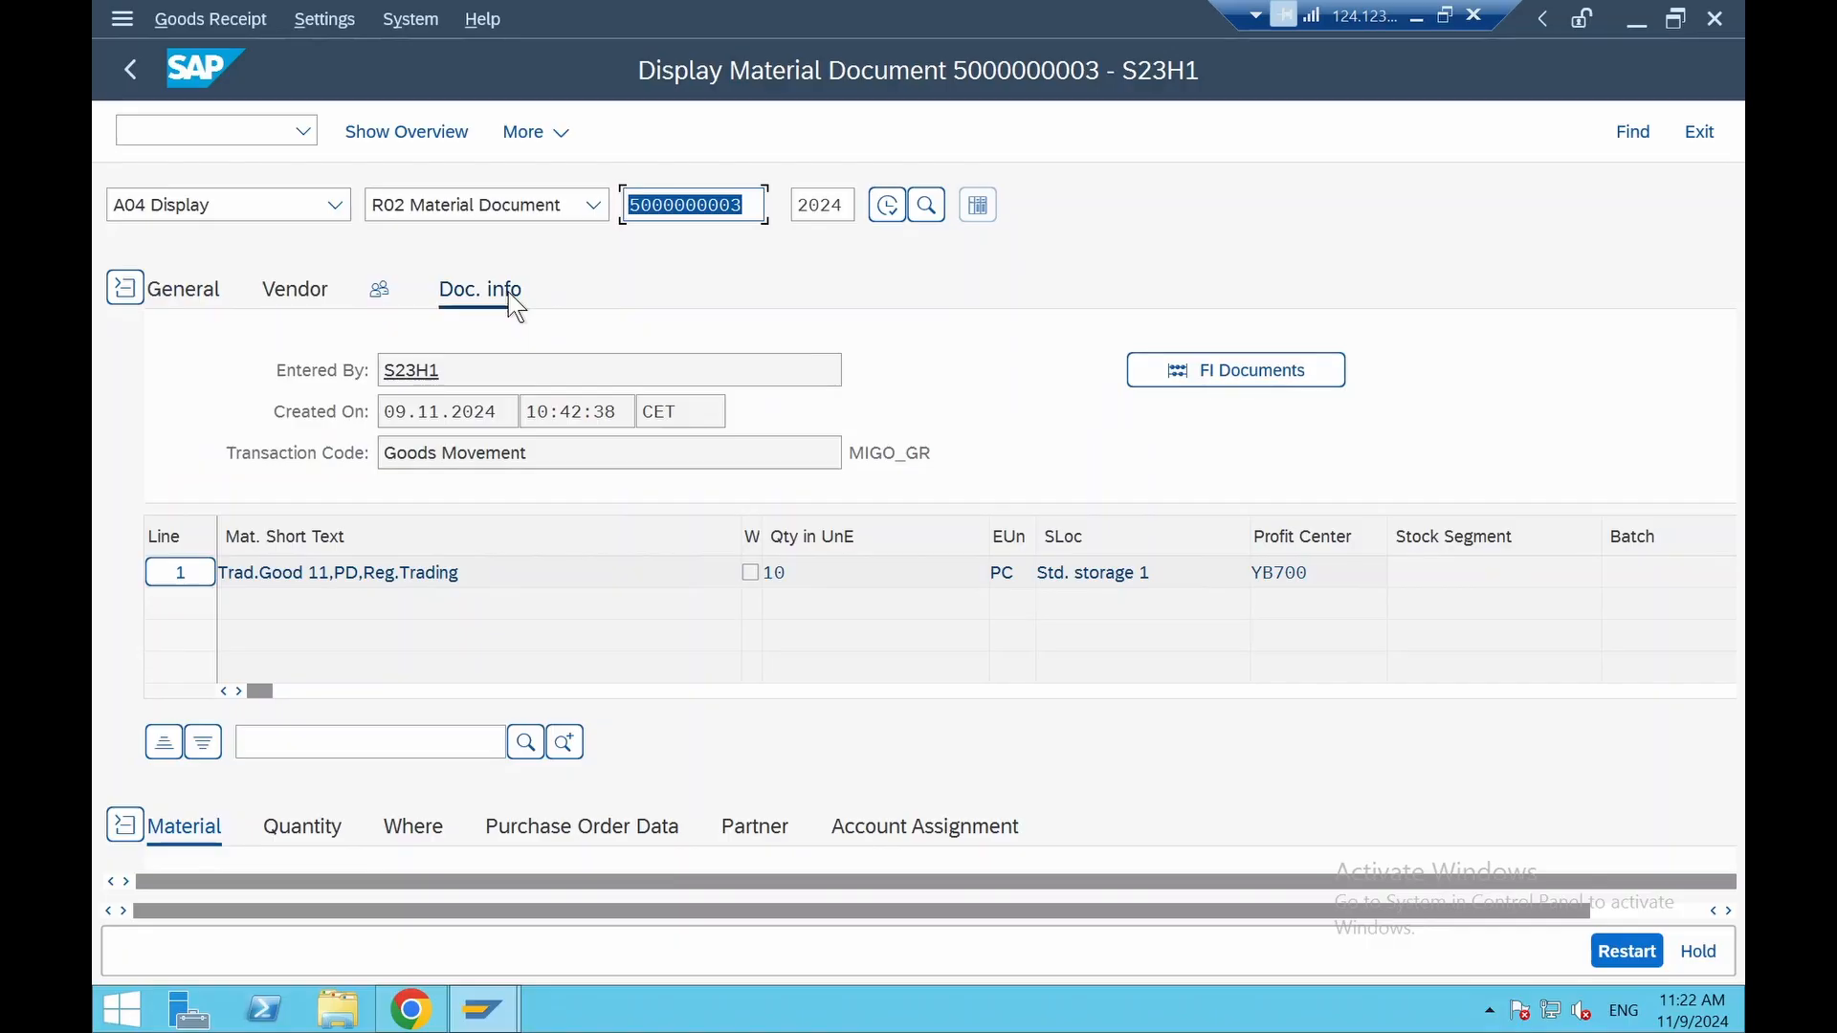
{"action": "left_click", "coordinate": [1222, 378]}
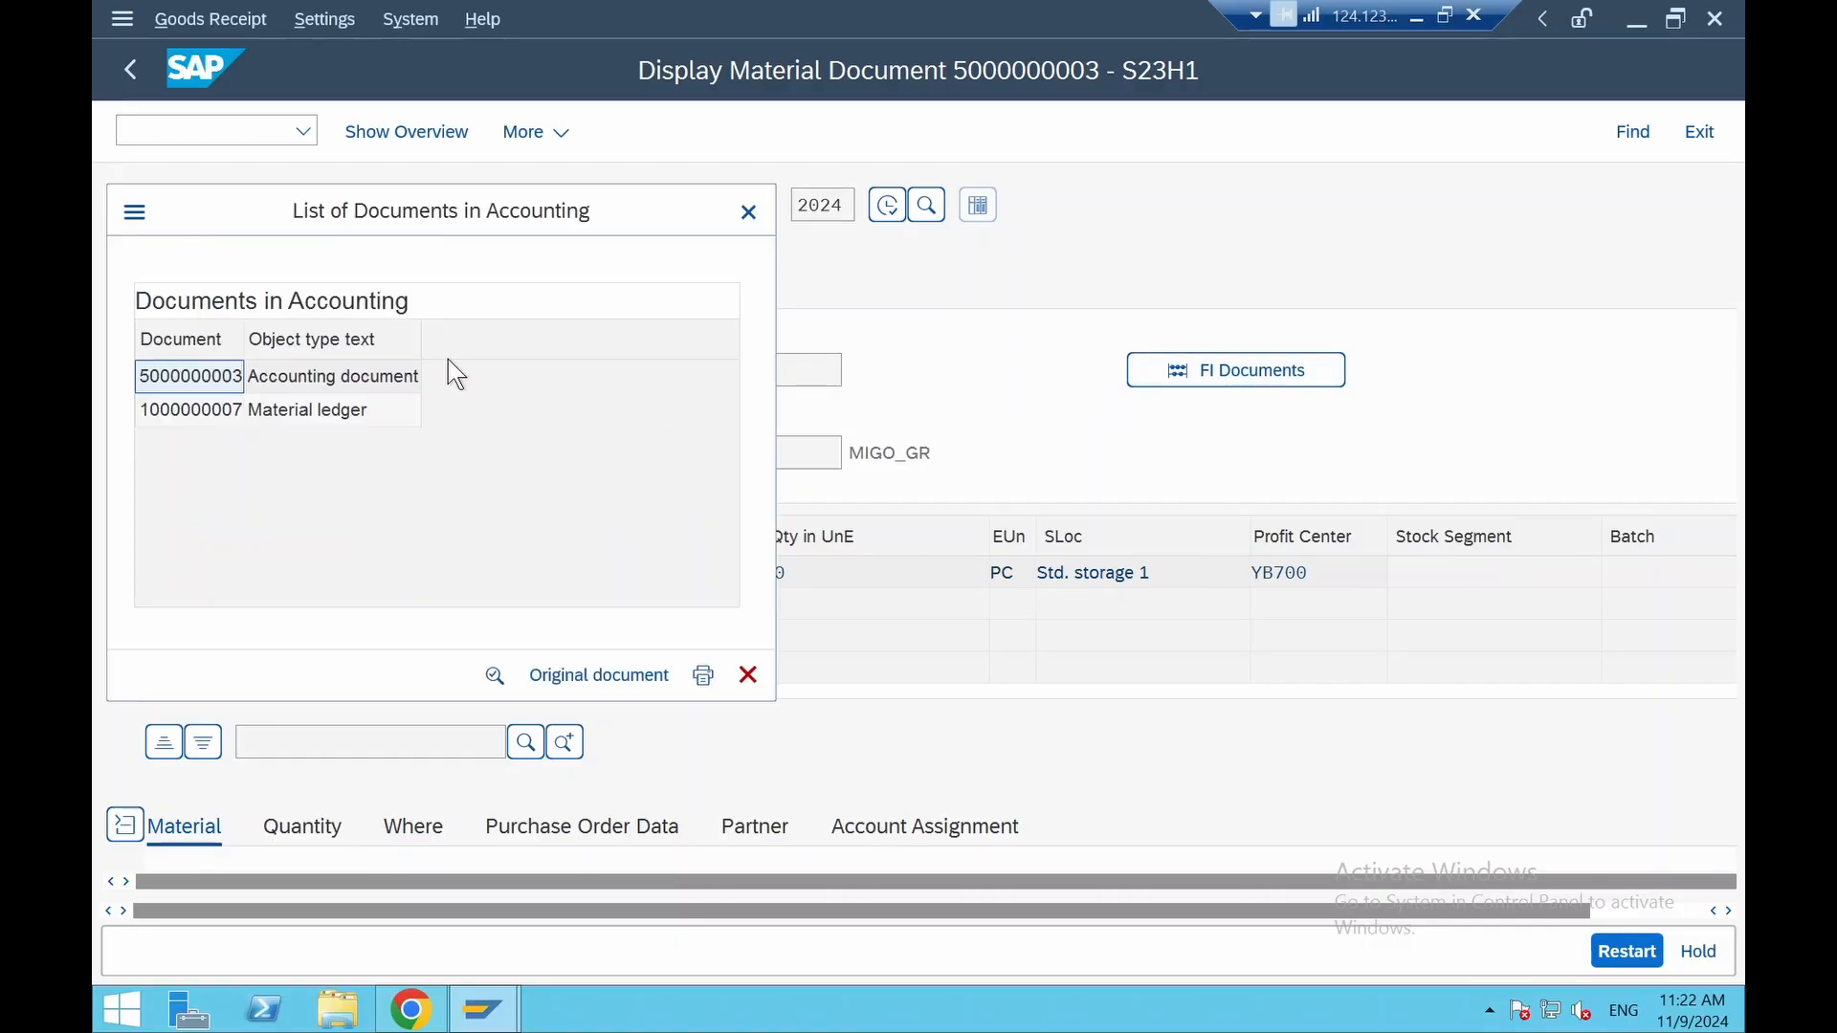
{"action": "double_click", "coordinate": [348, 377]}
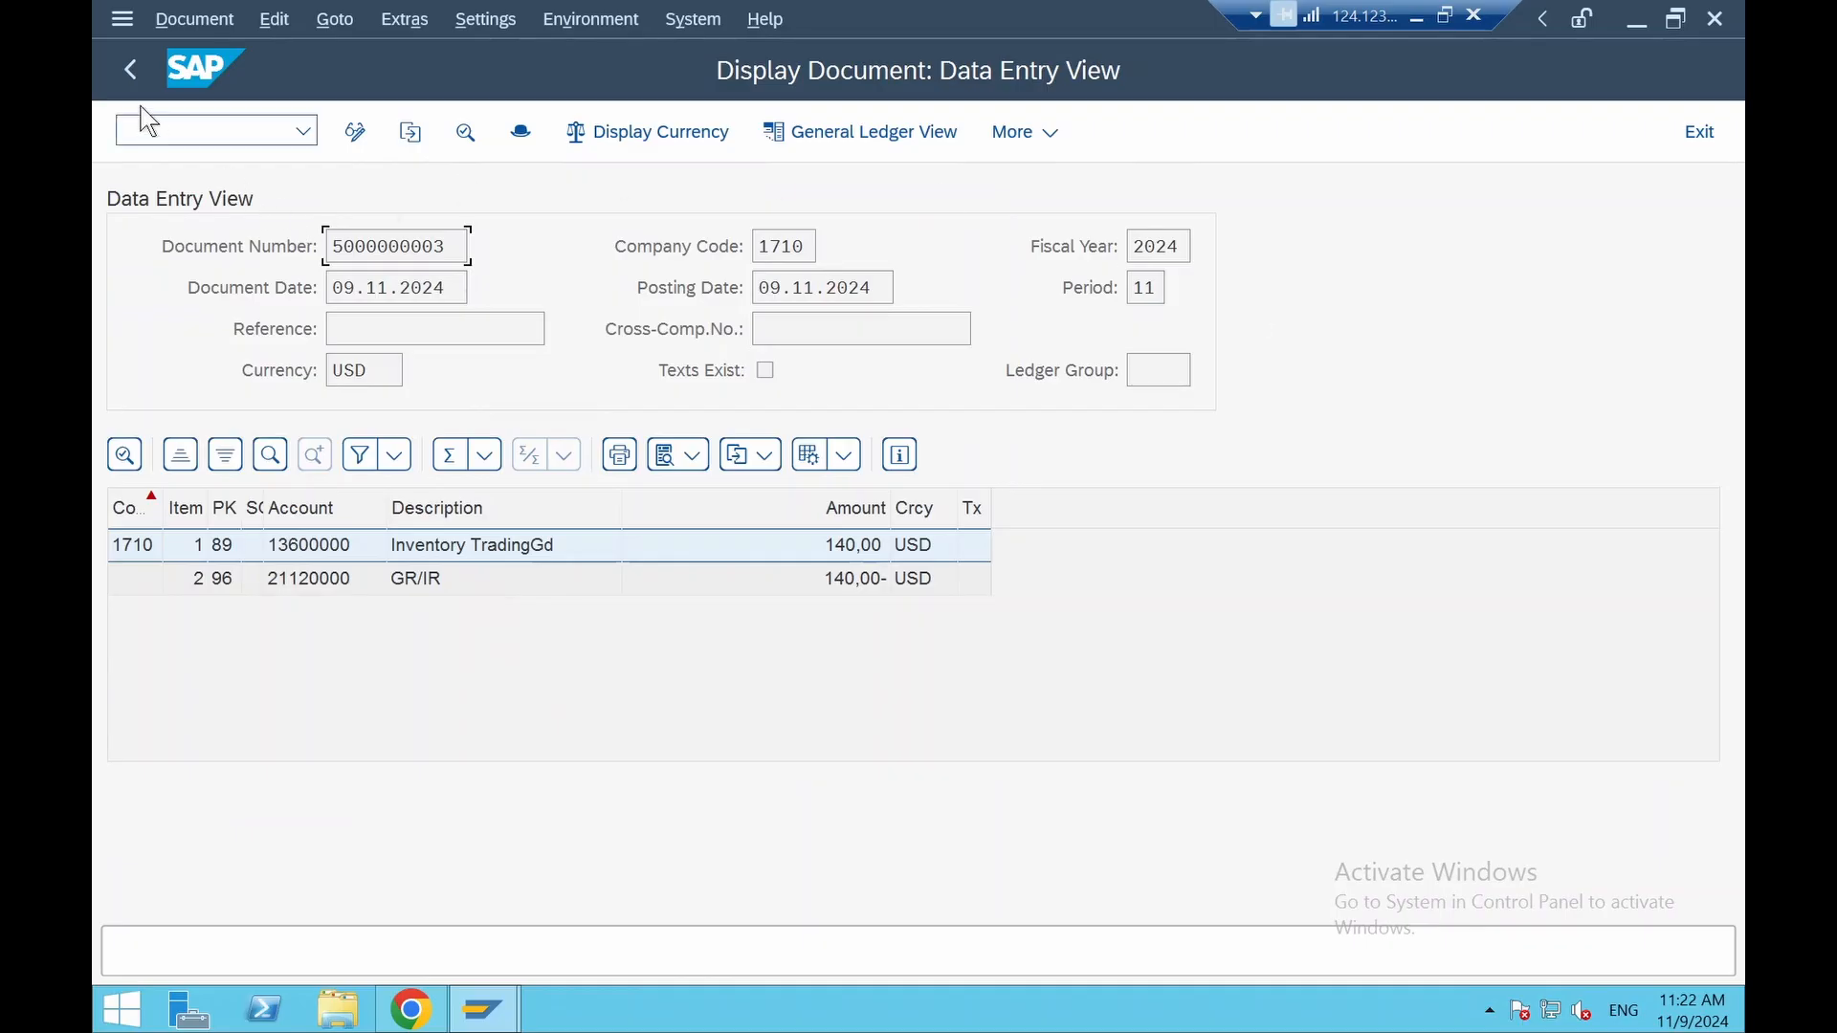
{"action": "left_click", "coordinate": [131, 73]}
{"action": "left_click", "coordinate": [745, 212]}
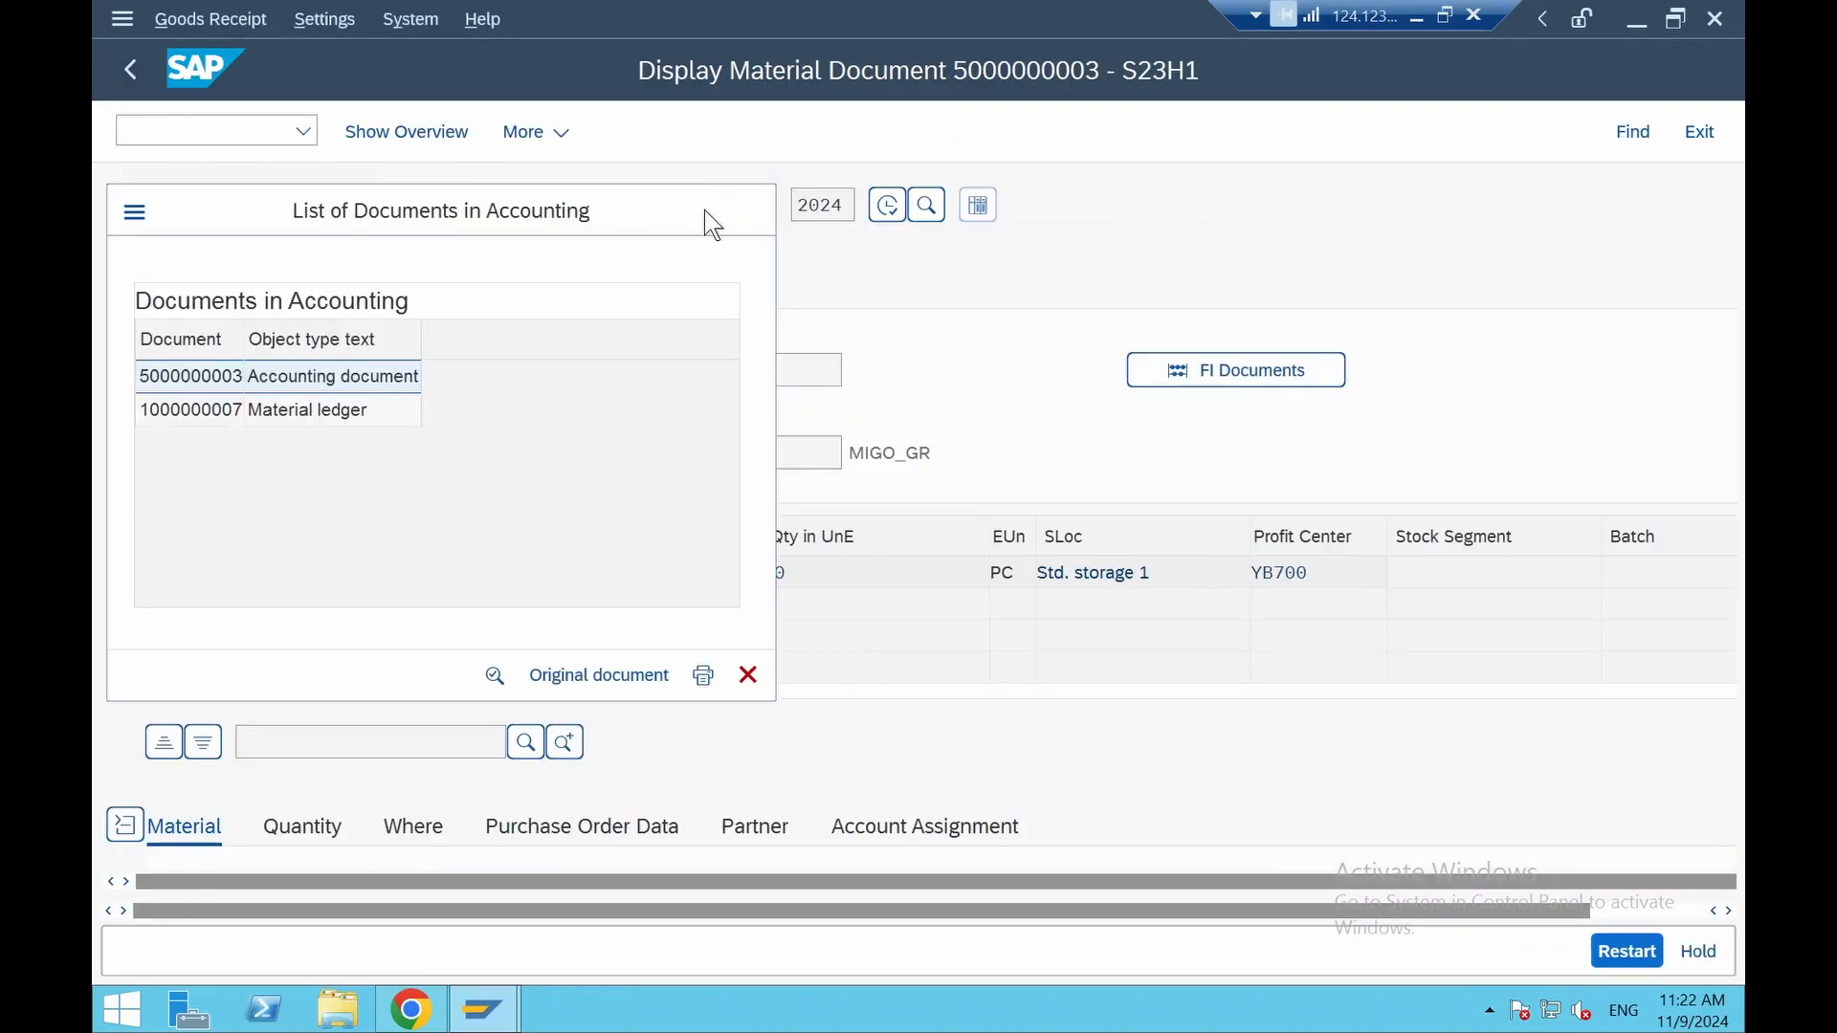
{"action": "left_click", "coordinate": [131, 82]}
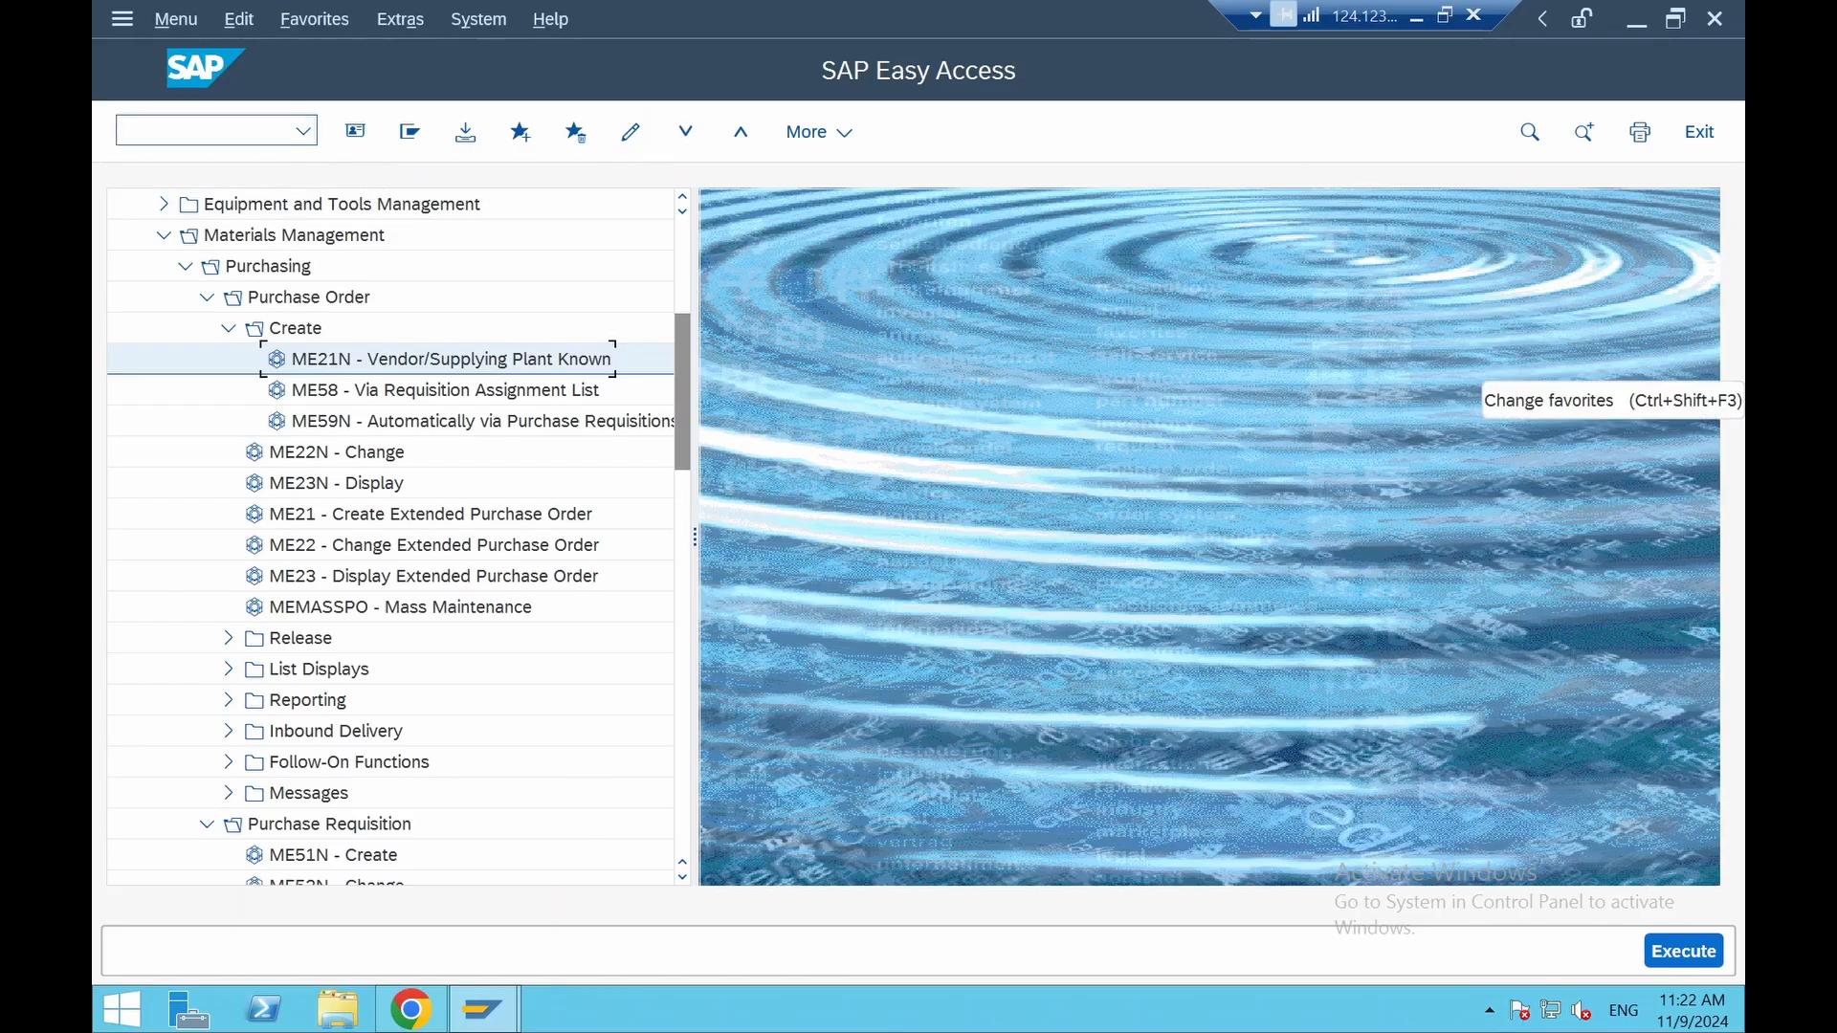
Run transaction MMBE to display the stock overview for material TG11
{"action": "type", "text": "MMBE"}
{"action": "key", "text": "Return"}
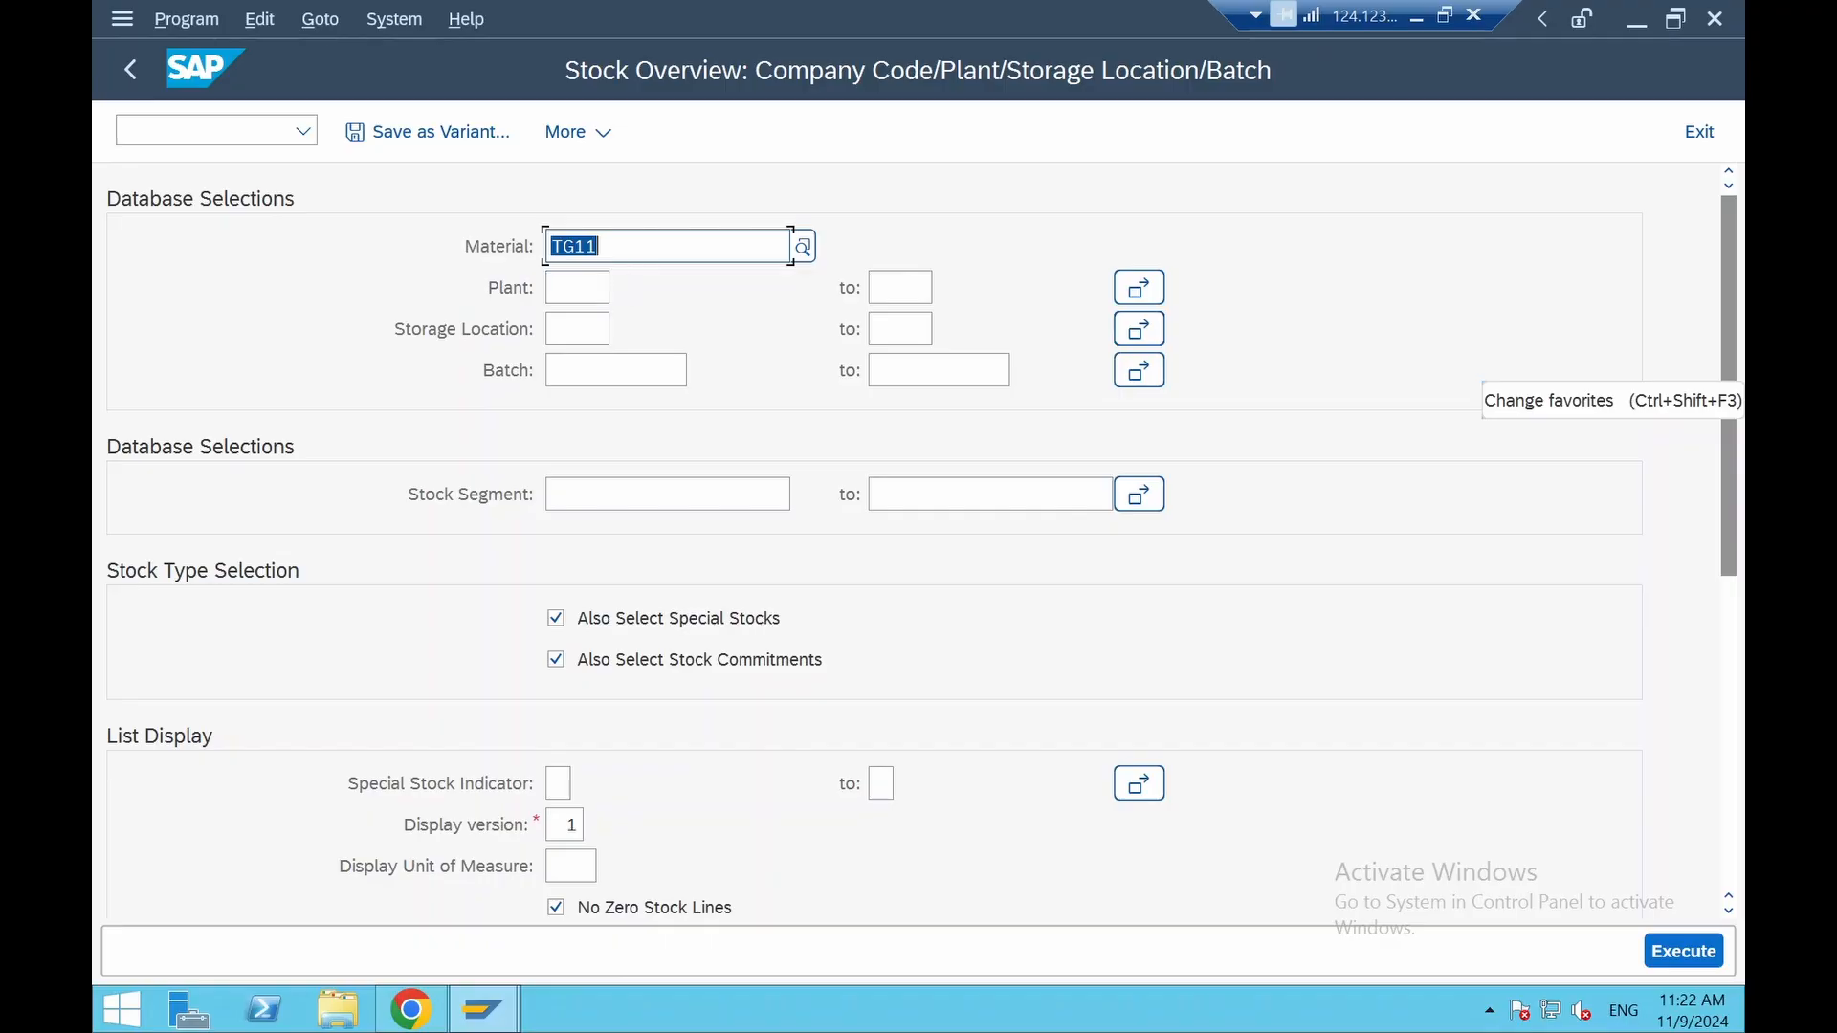
{"action": "left_click", "coordinate": [604, 247]}
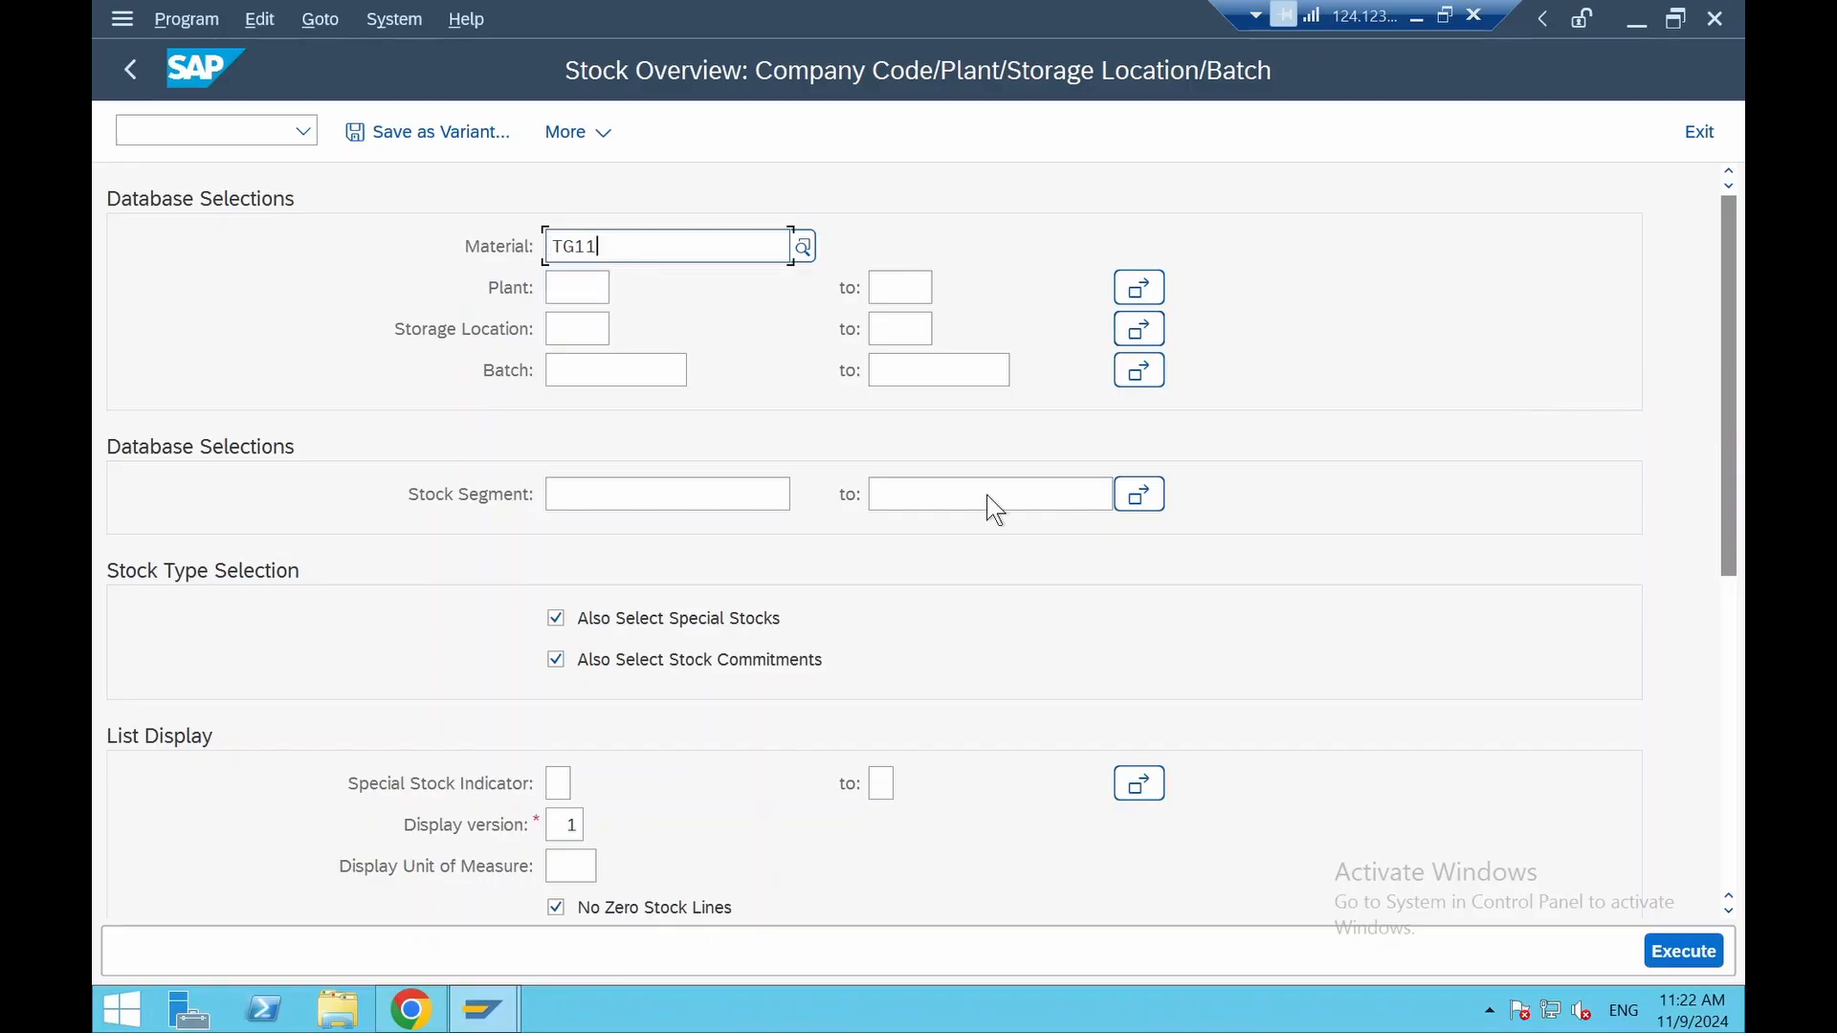
{"action": "left_click", "coordinate": [1681, 951]}
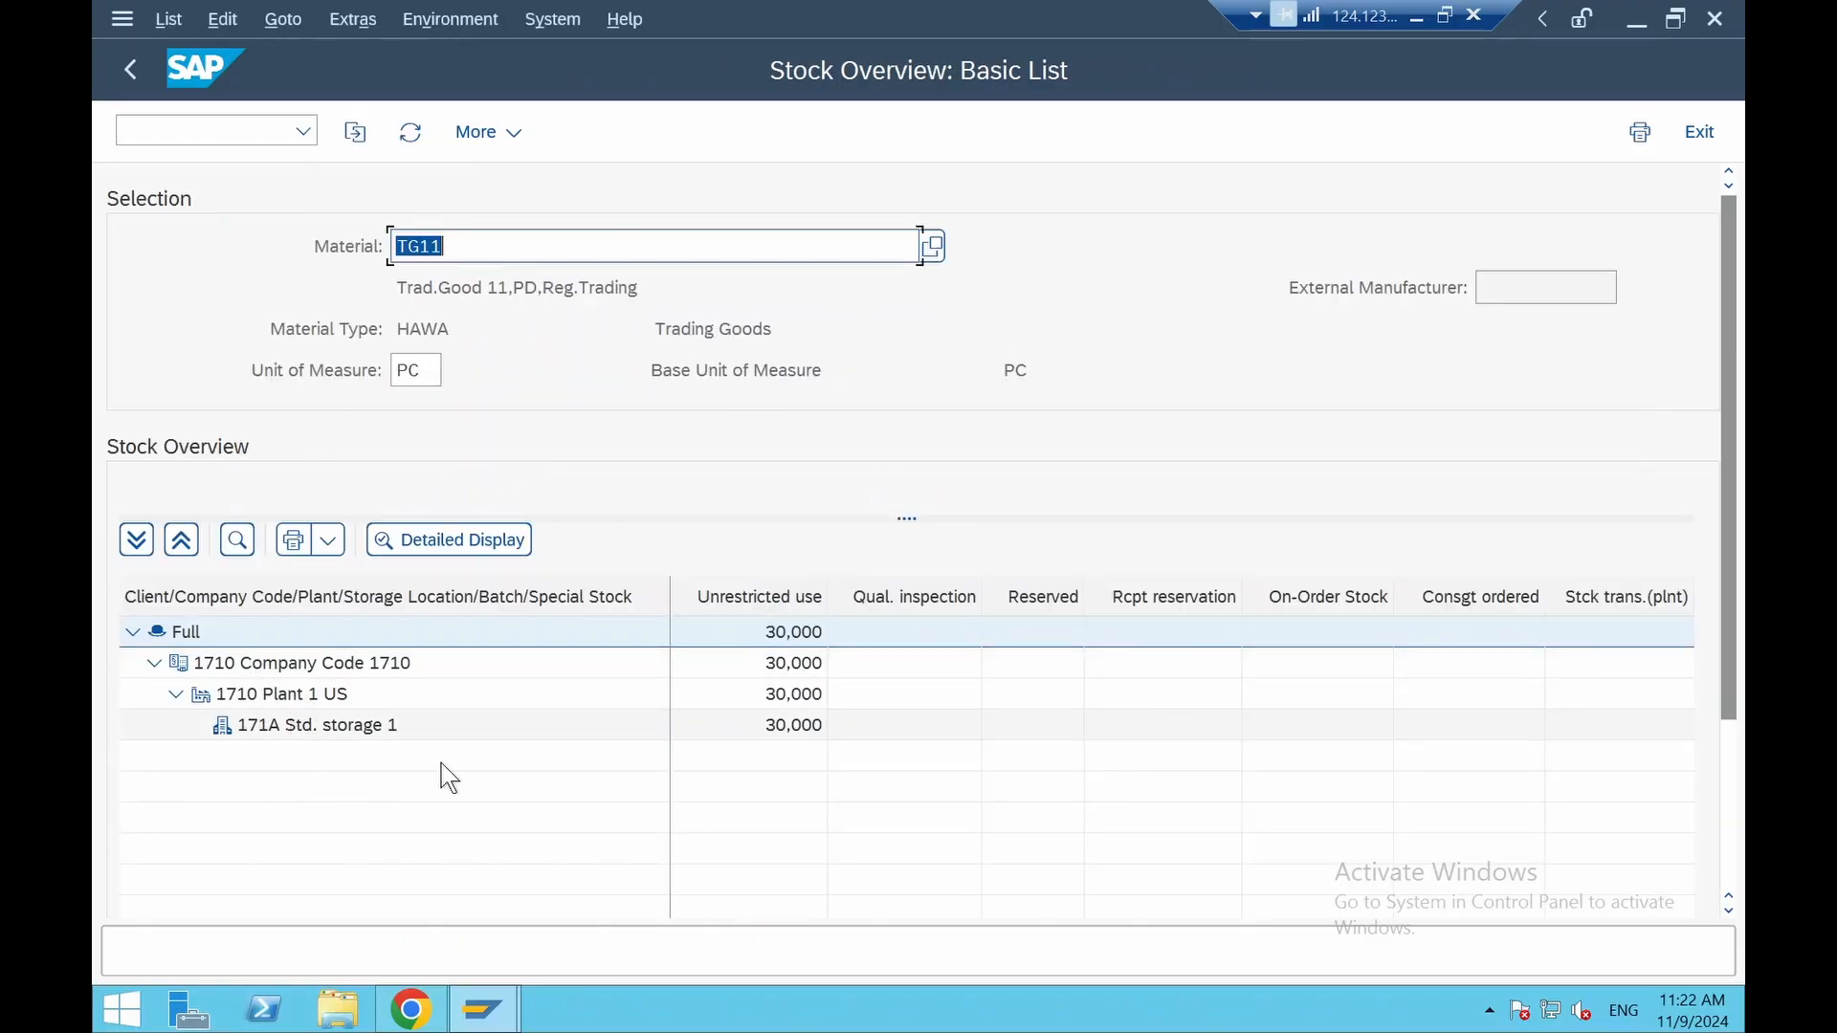
Examine the stock details of storage location 171A in plant 1710, and return to the SAP Easy Access screen
{"action": "left_click", "coordinate": [783, 731]}
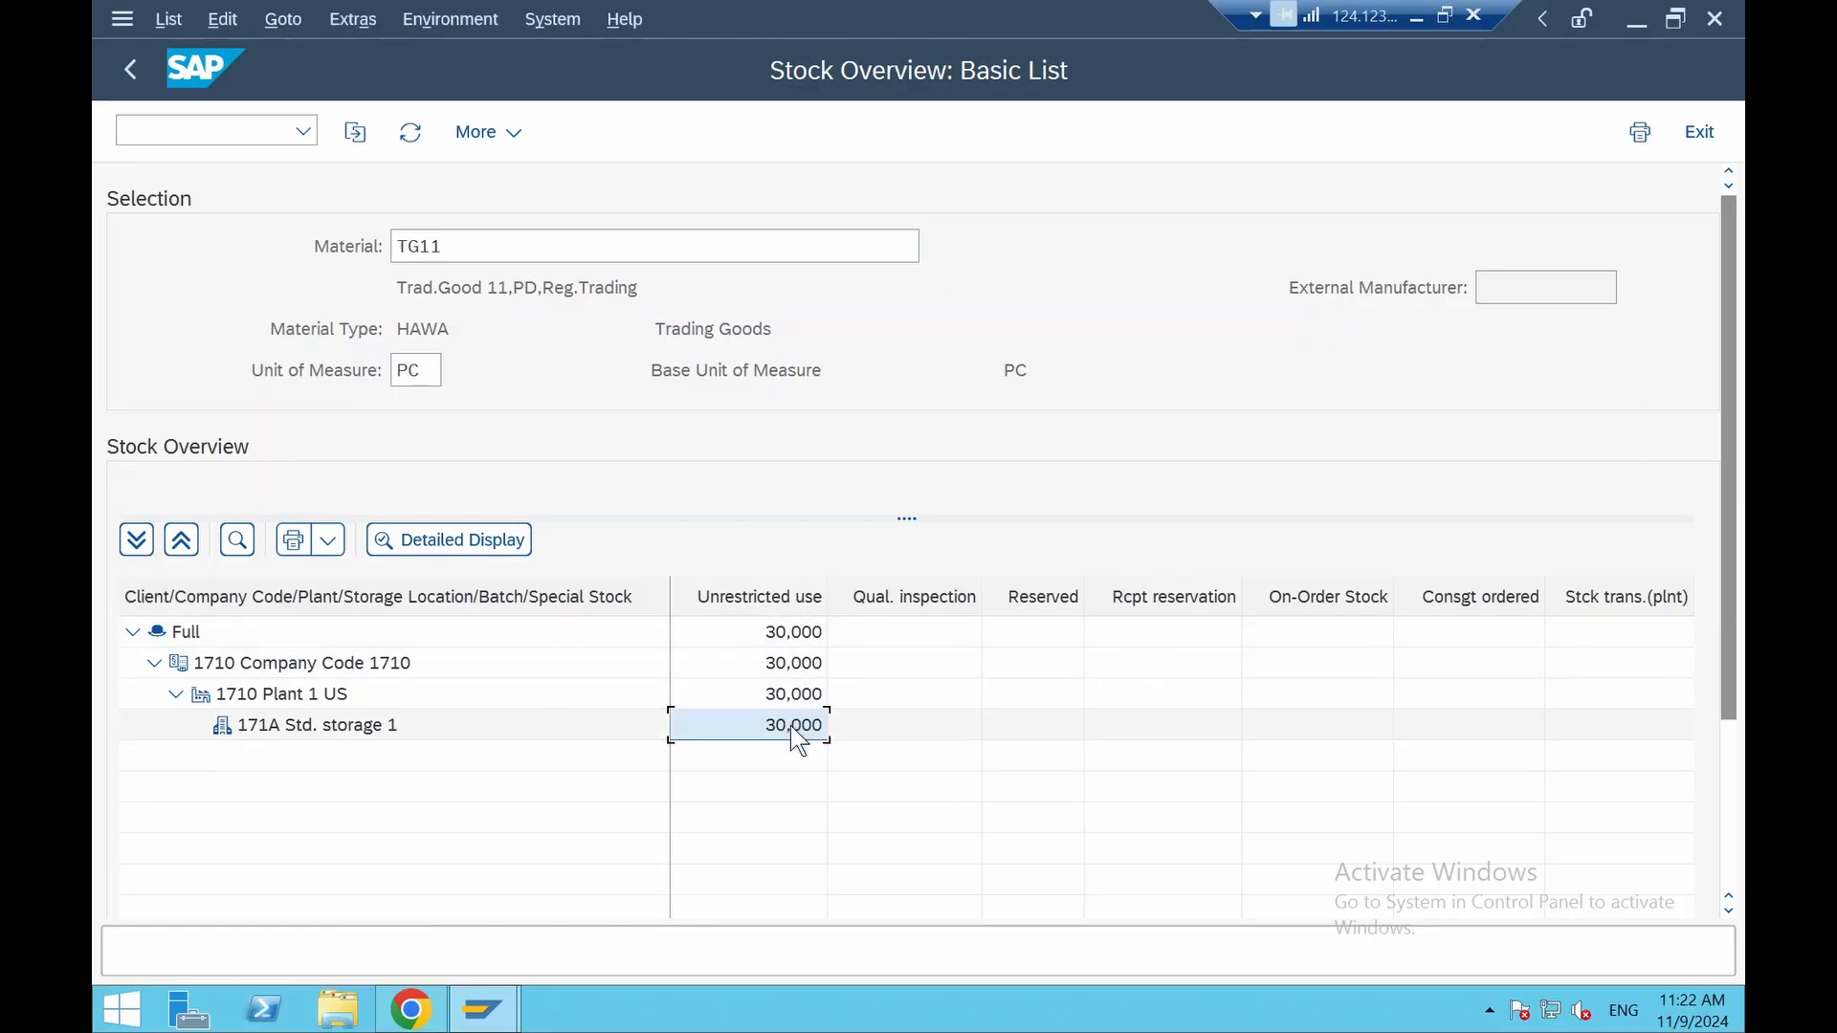
{"action": "double_click", "coordinate": [788, 725]}
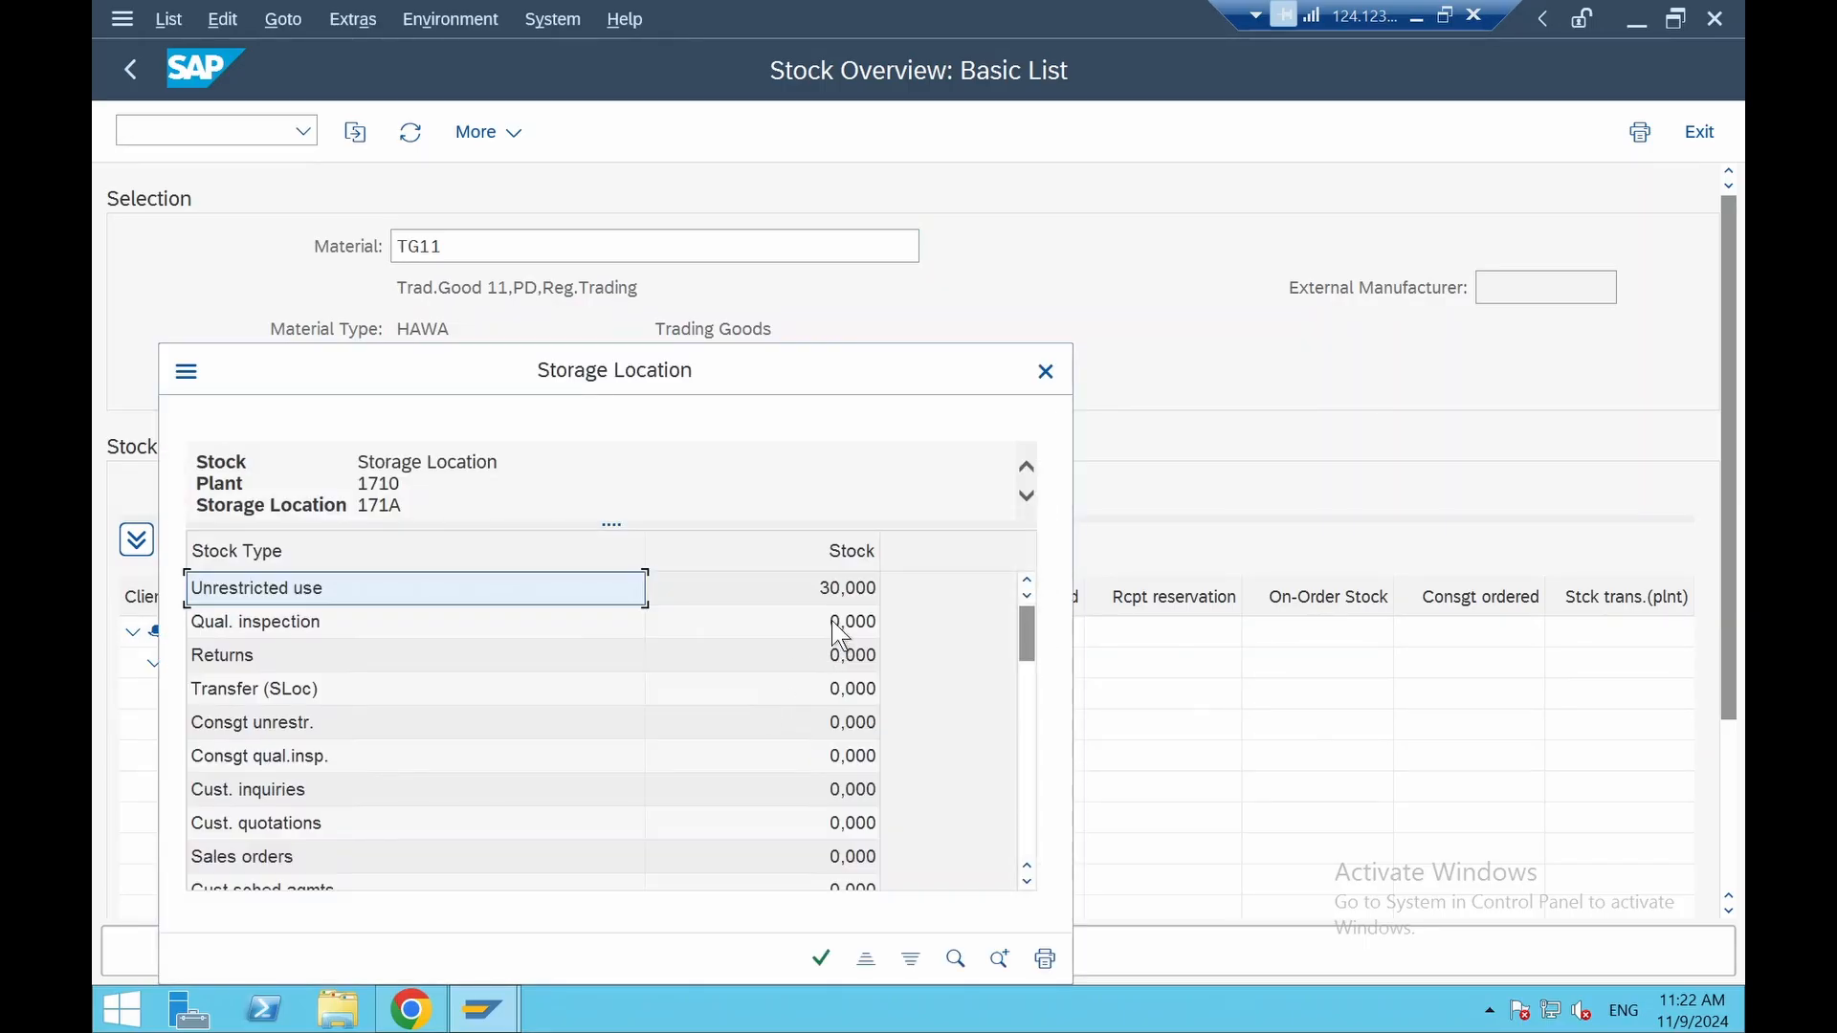
{"action": "left_click", "coordinate": [1046, 372]}
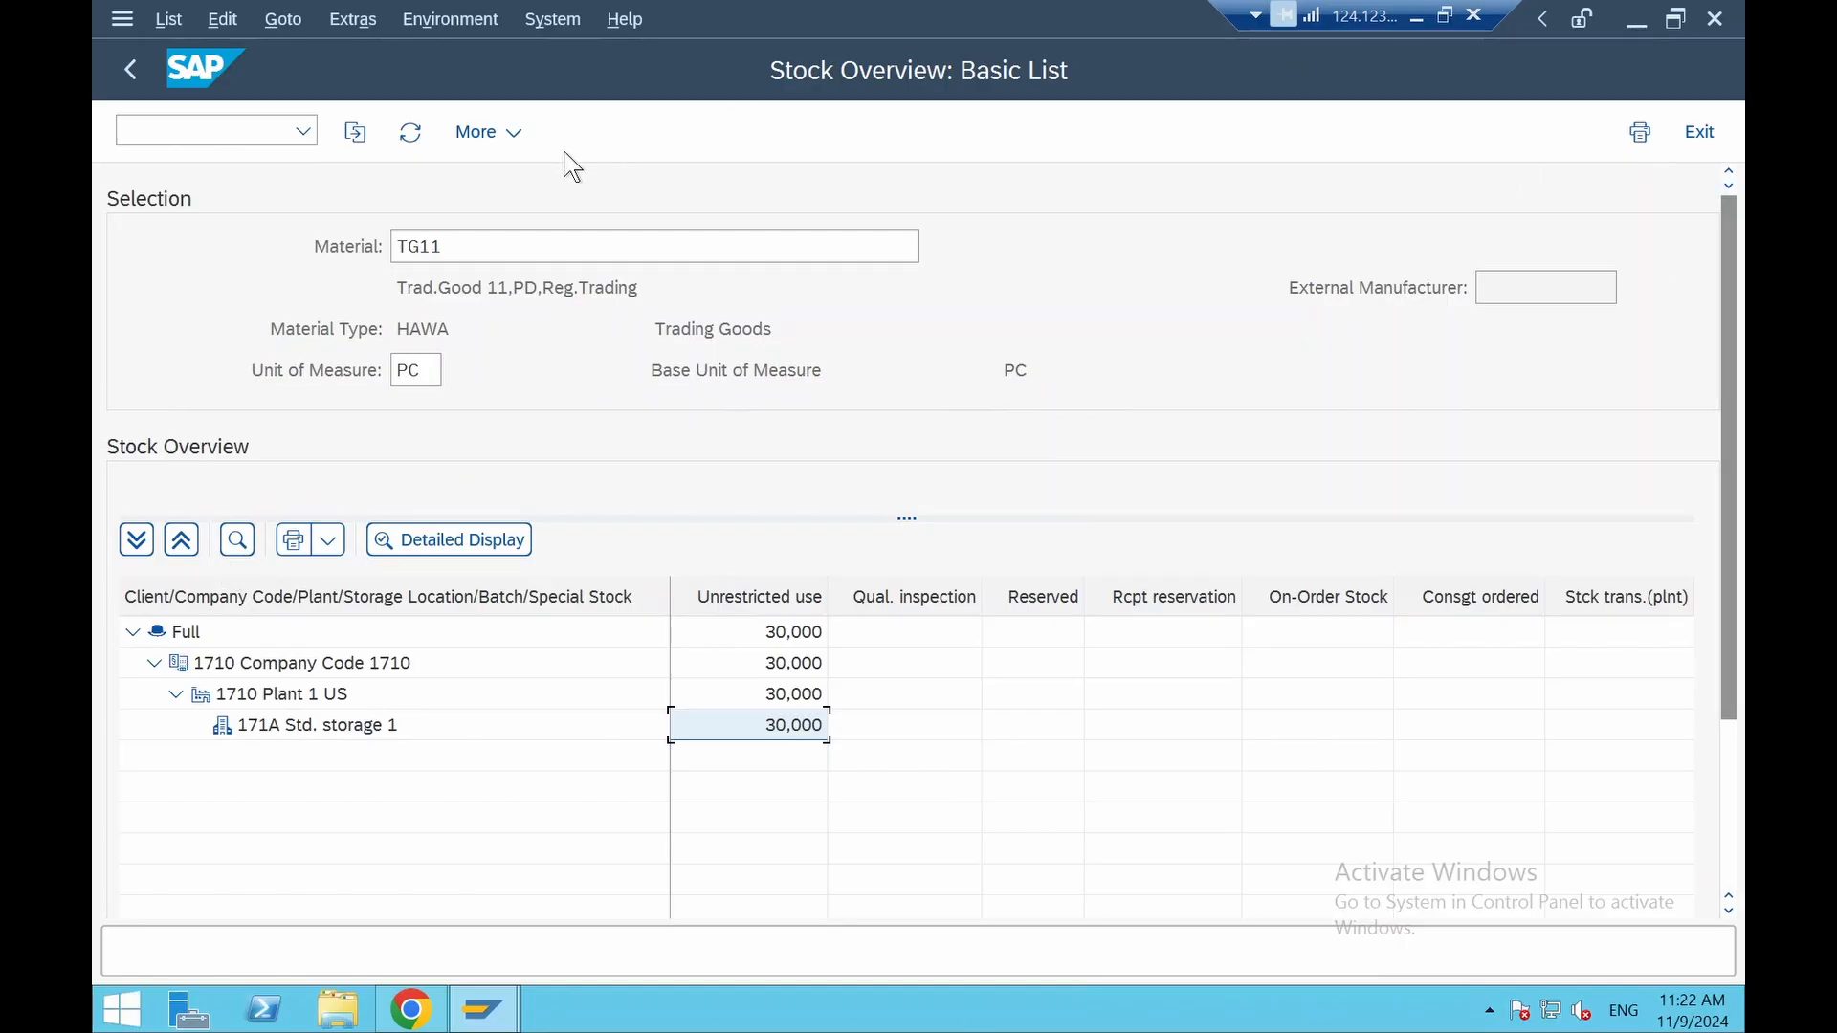
{"action": "left_click", "coordinate": [129, 67]}
{"action": "left_click", "coordinate": [131, 73]}
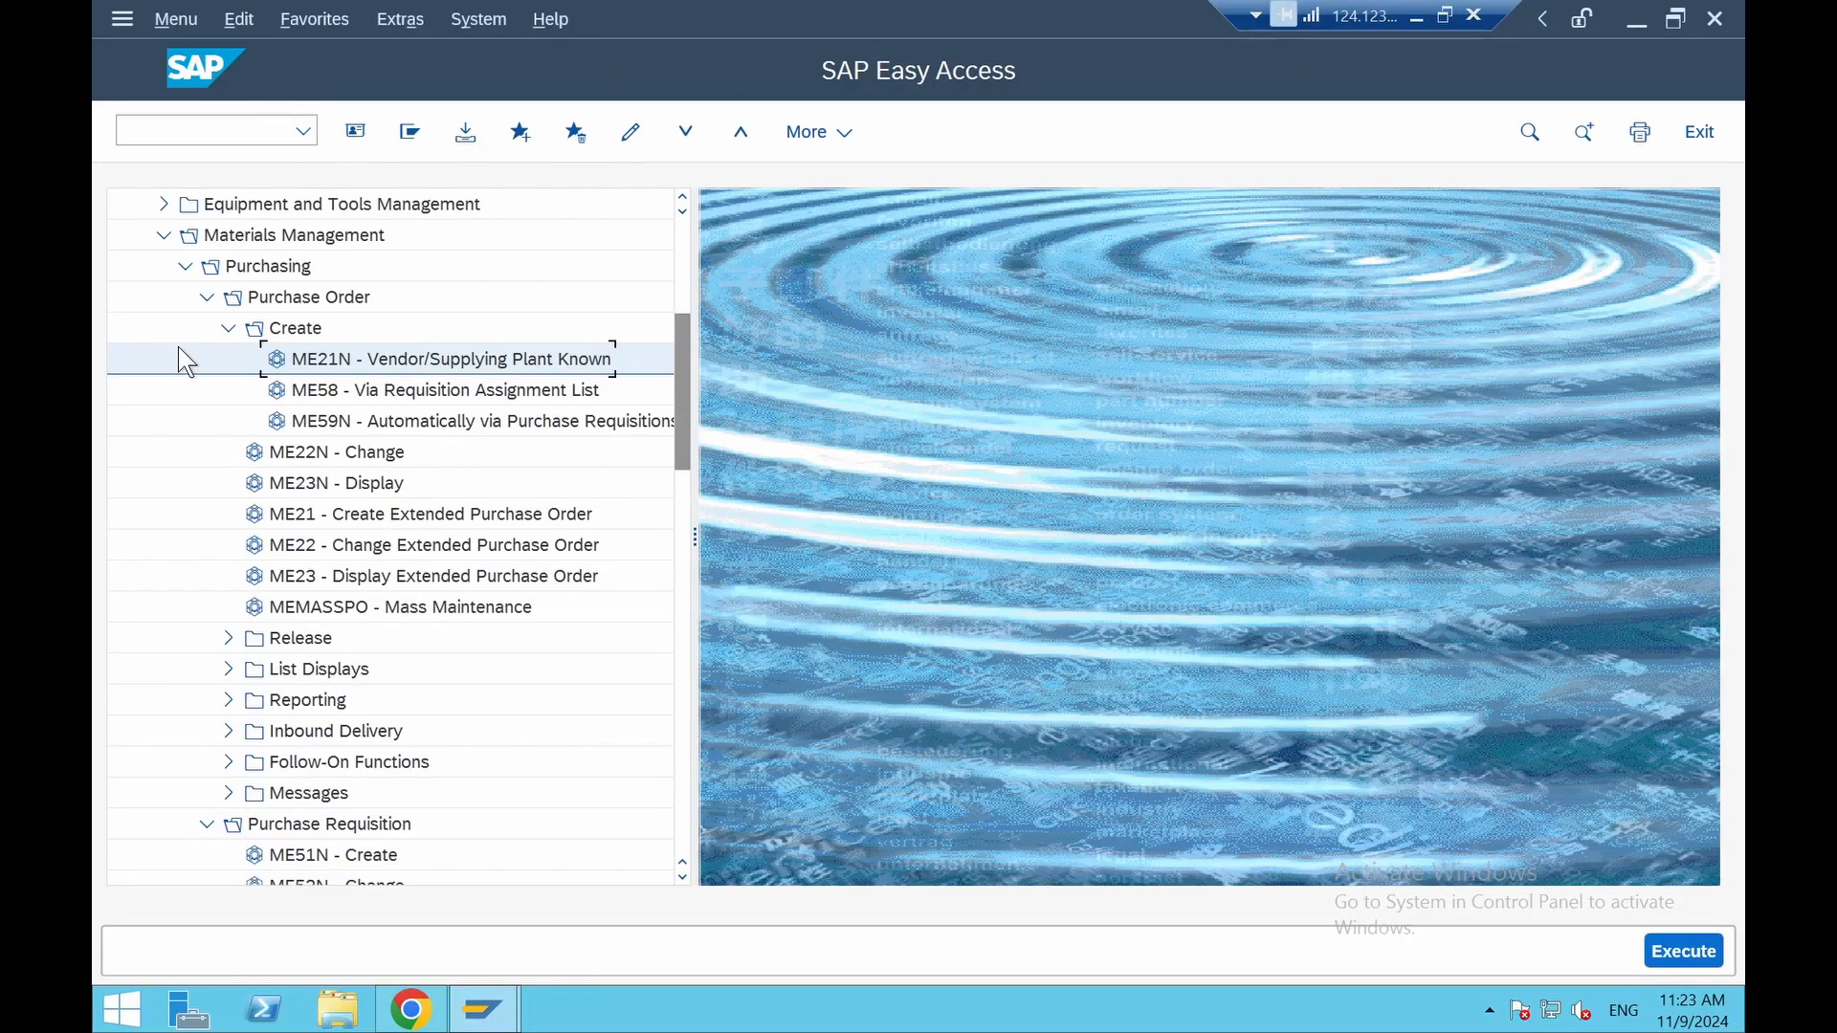
Start transaction MIRO to enter an incoming invoice for company code 1710
{"action": "left_click", "coordinate": [409, 131]}
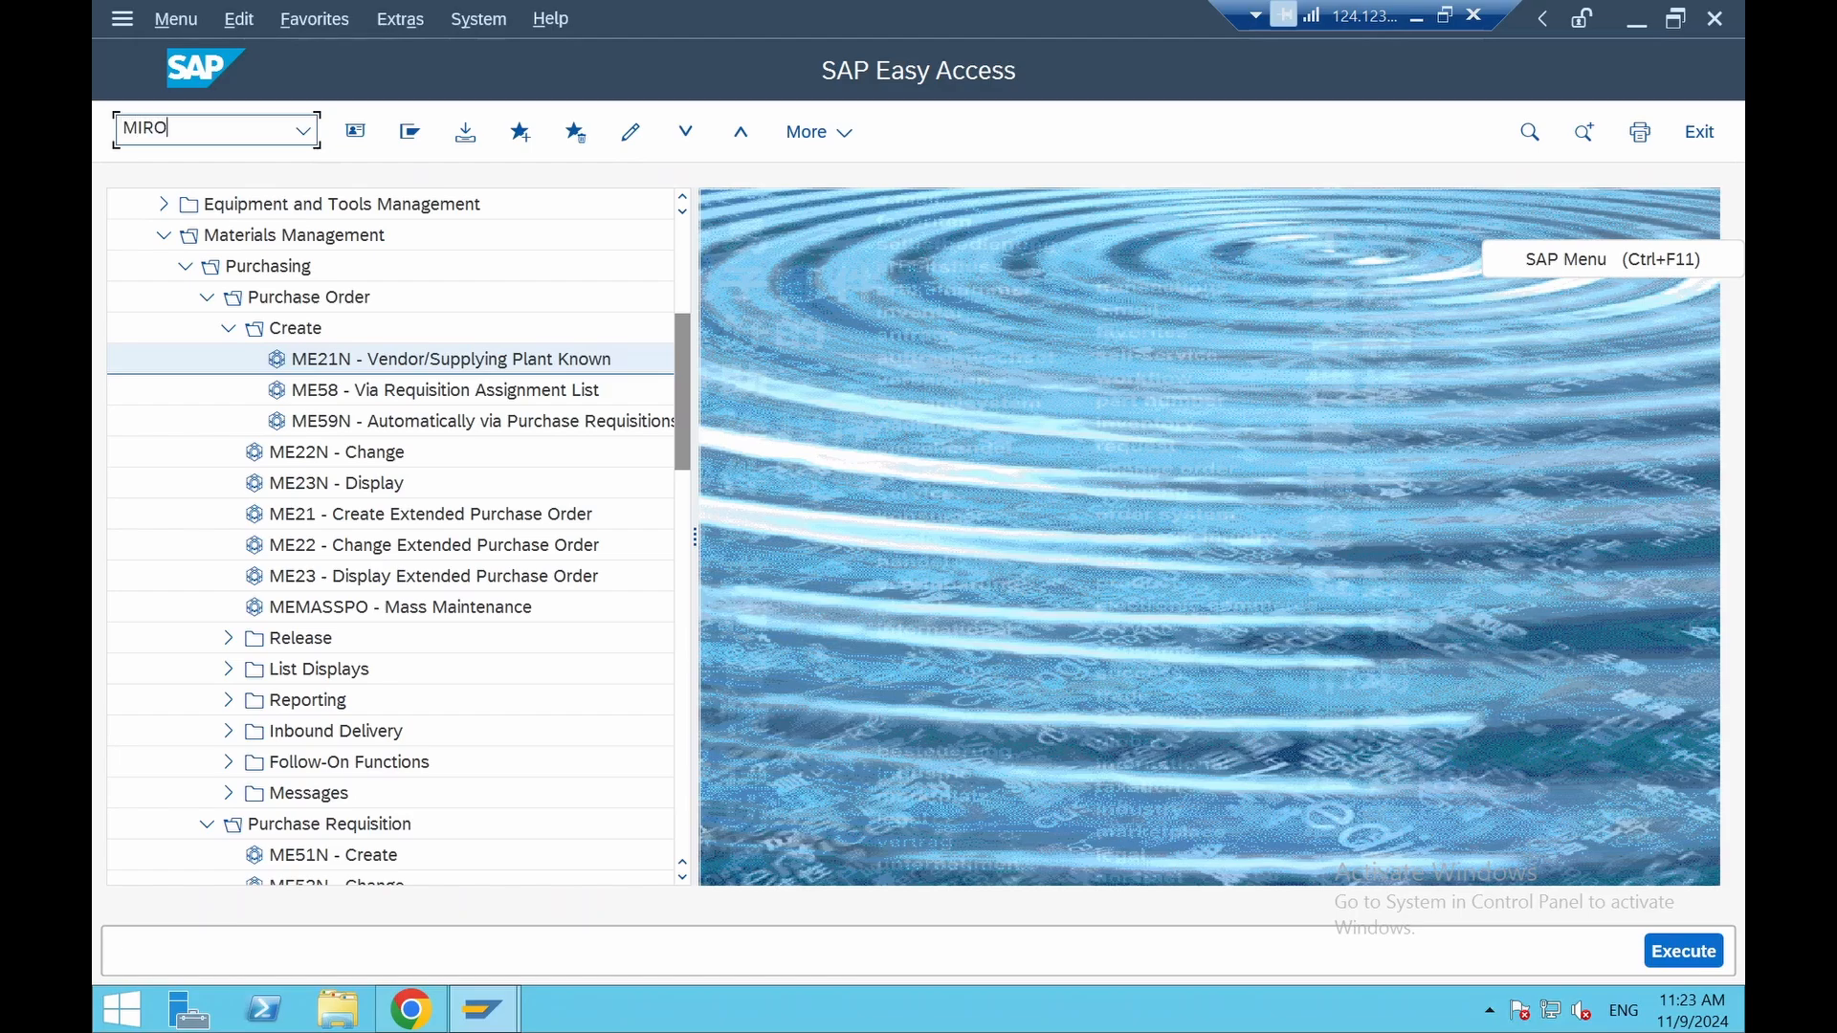
{"action": "key", "text": "Return"}
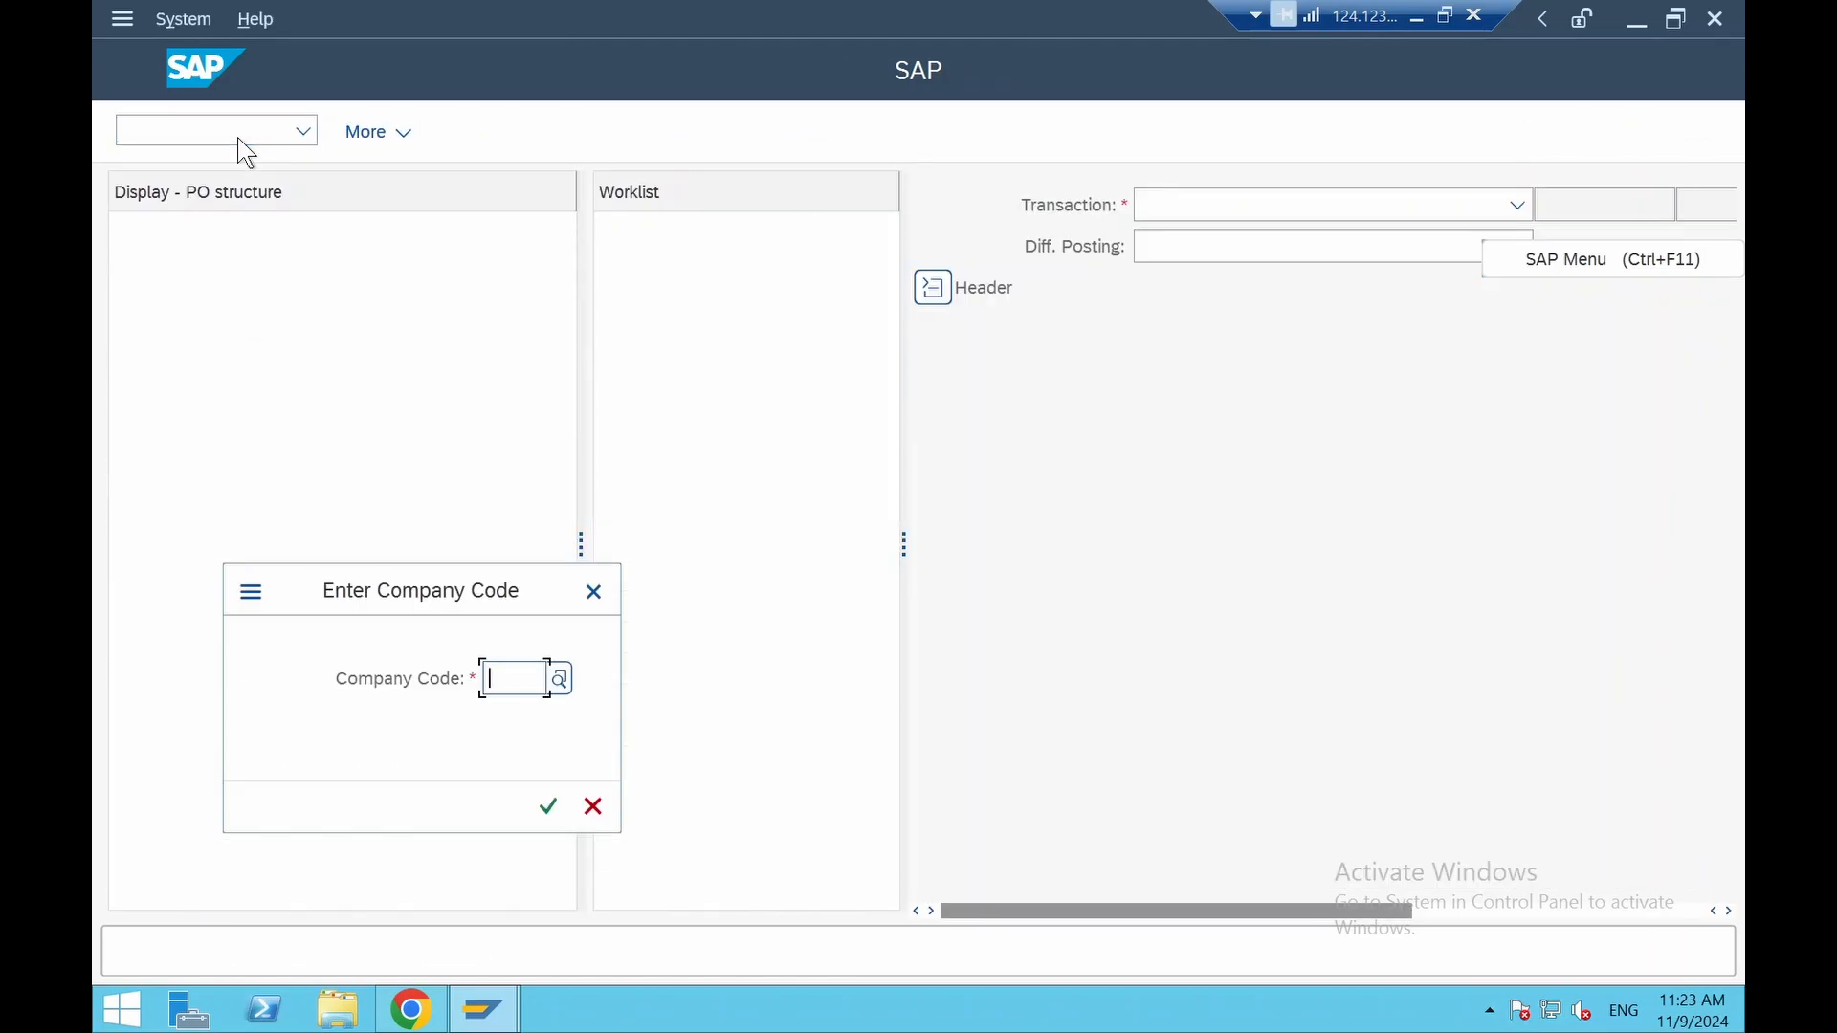
{"action": "type", "text": "1710"}
{"action": "key", "text": "Return"}
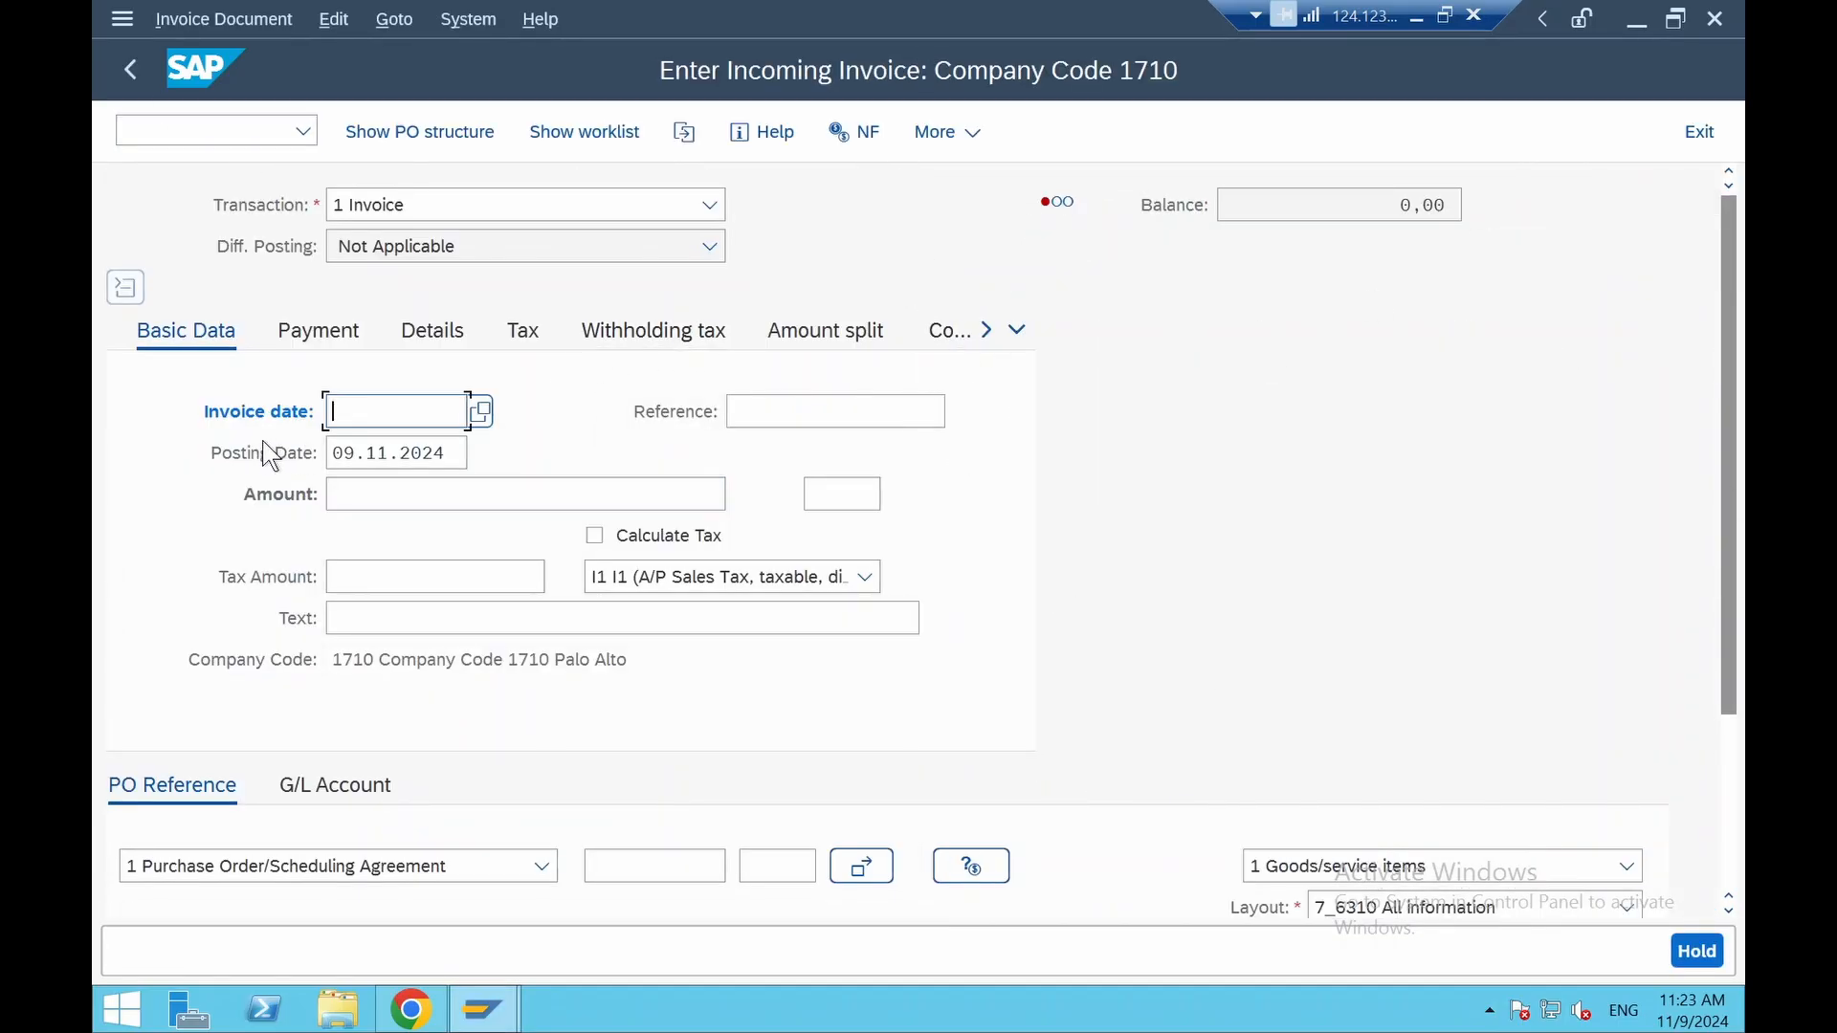
Set the invoice date to 09.11.2024 and paste the purchase order number as the PO reference
{"action": "left_click", "coordinate": [482, 414]}
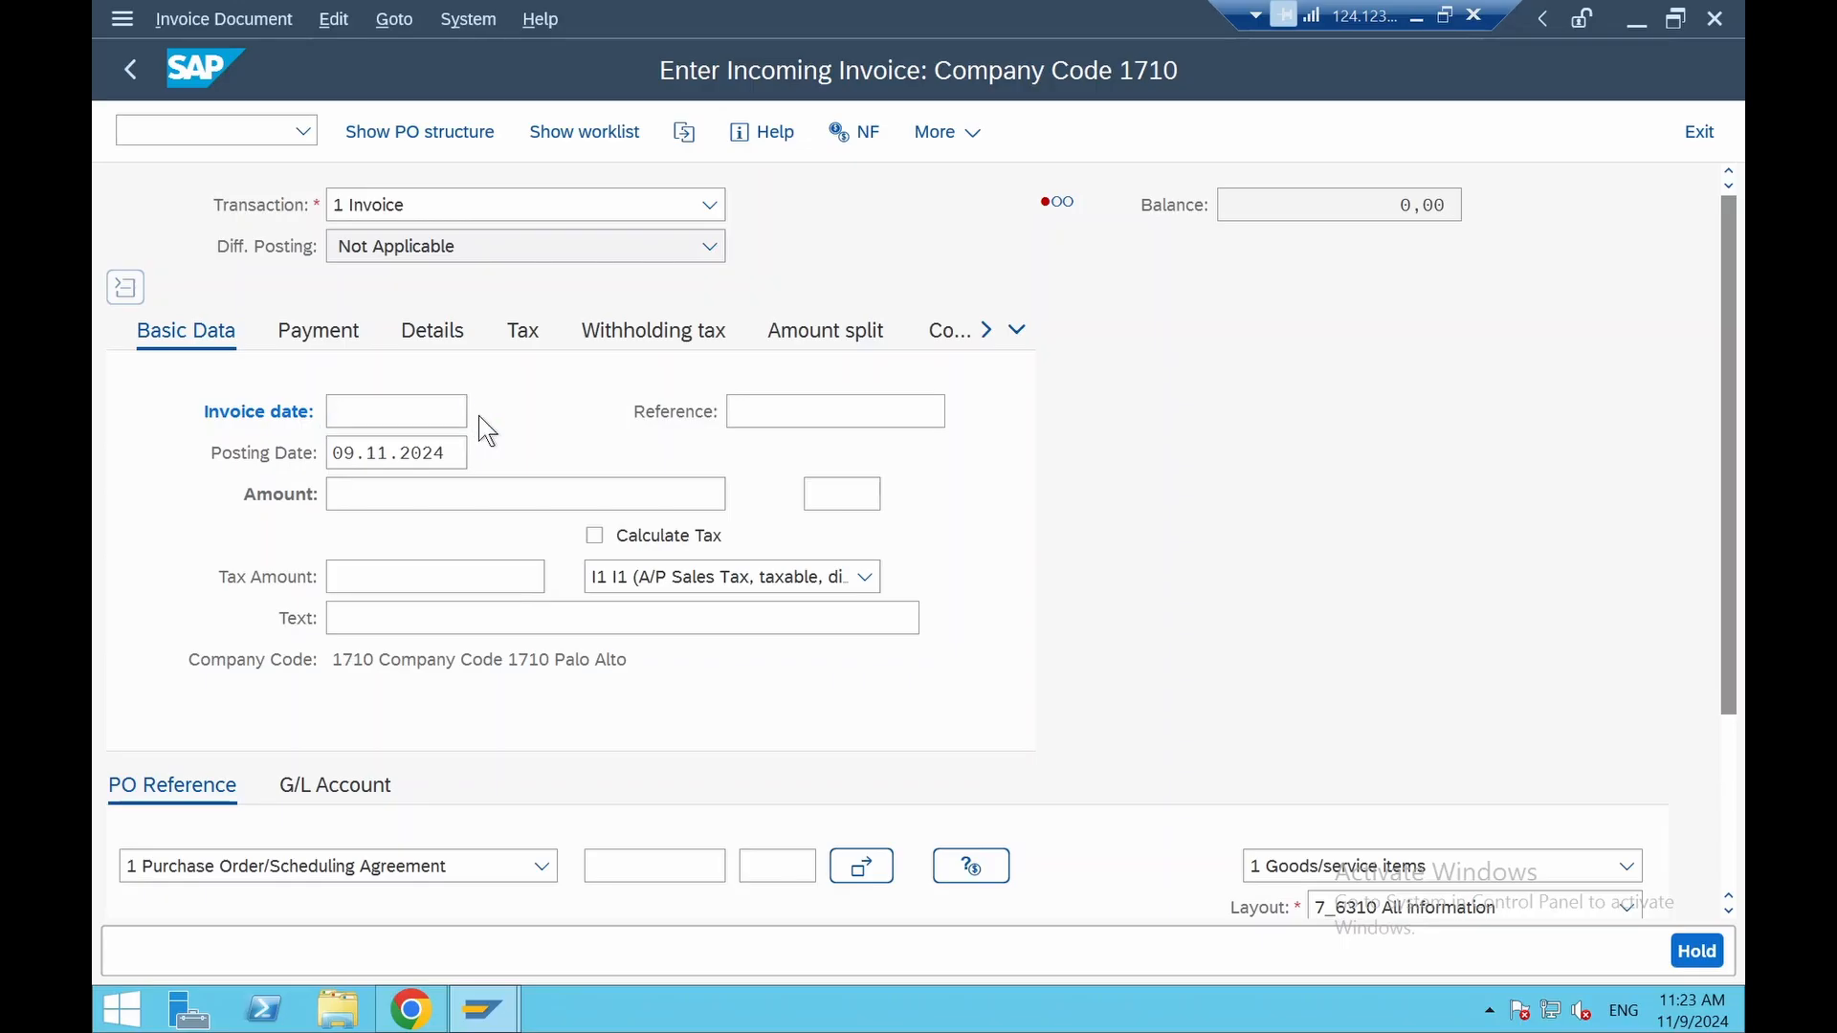
{"action": "left_click", "coordinate": [644, 660]}
{"action": "left_click", "coordinate": [722, 865]}
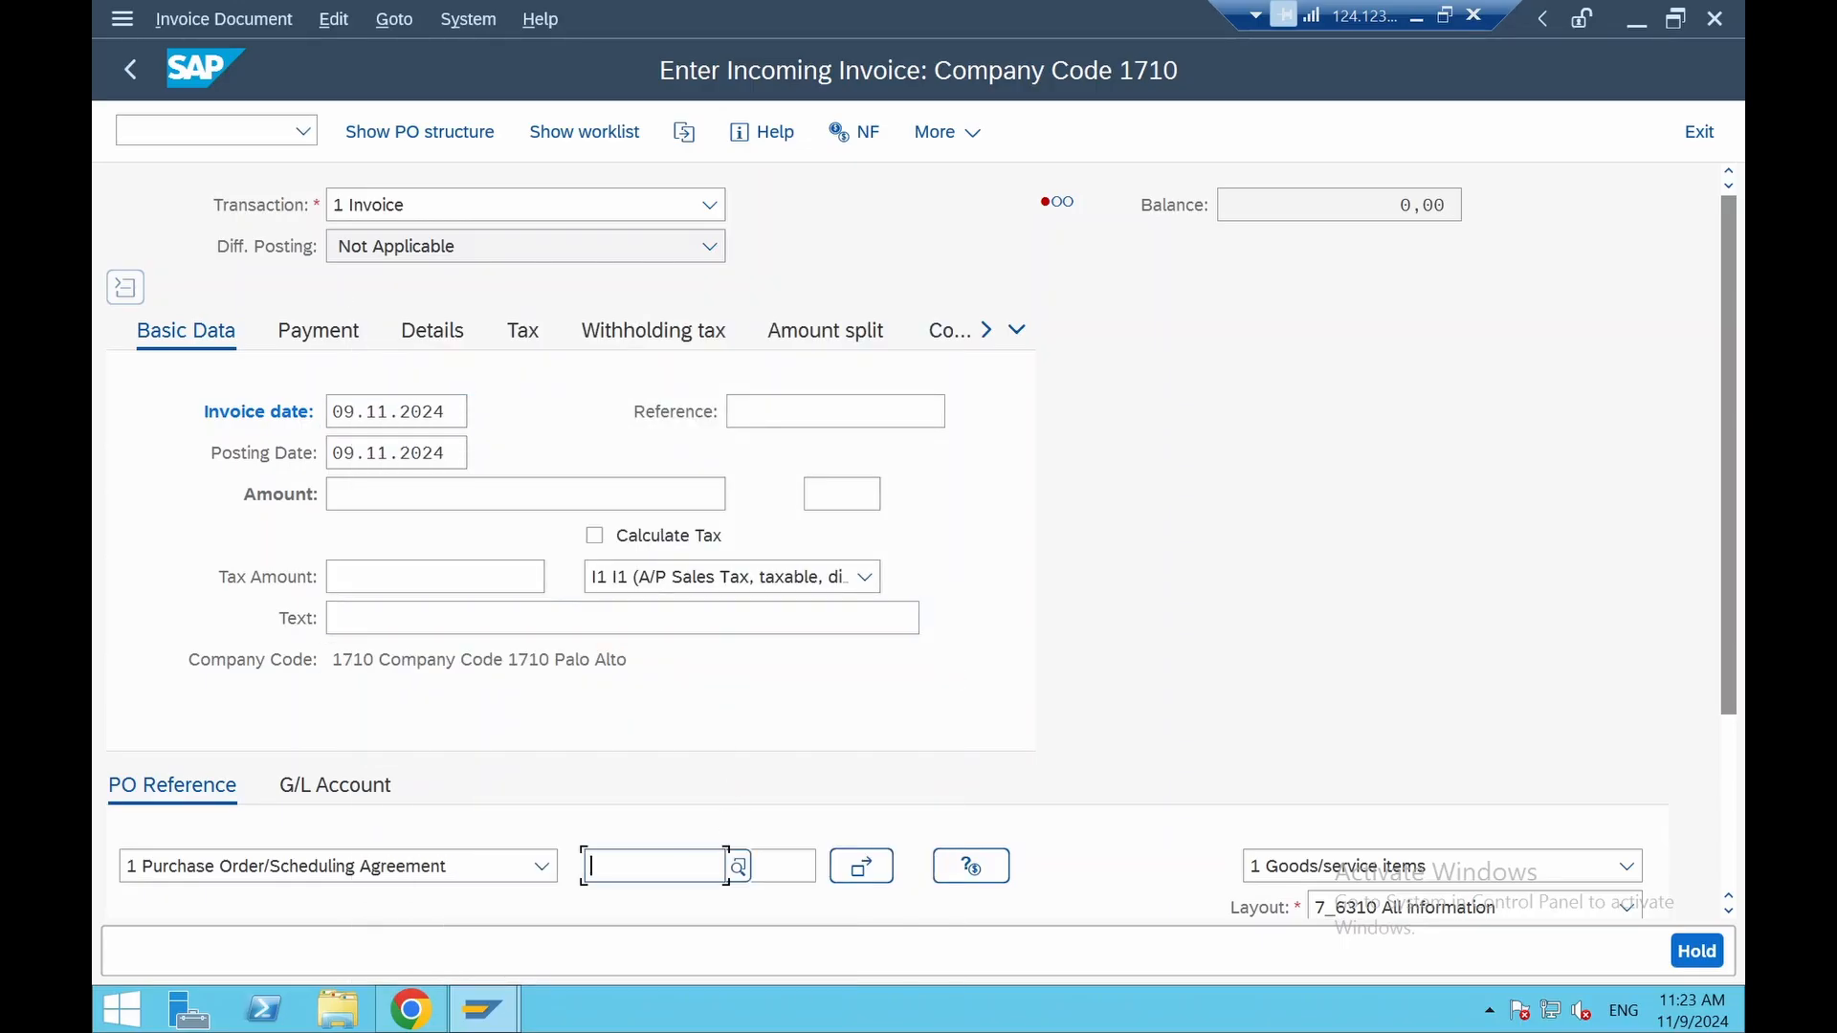
{"action": "key", "text": "ctrl+v"}
{"action": "key", "text": "Return"}
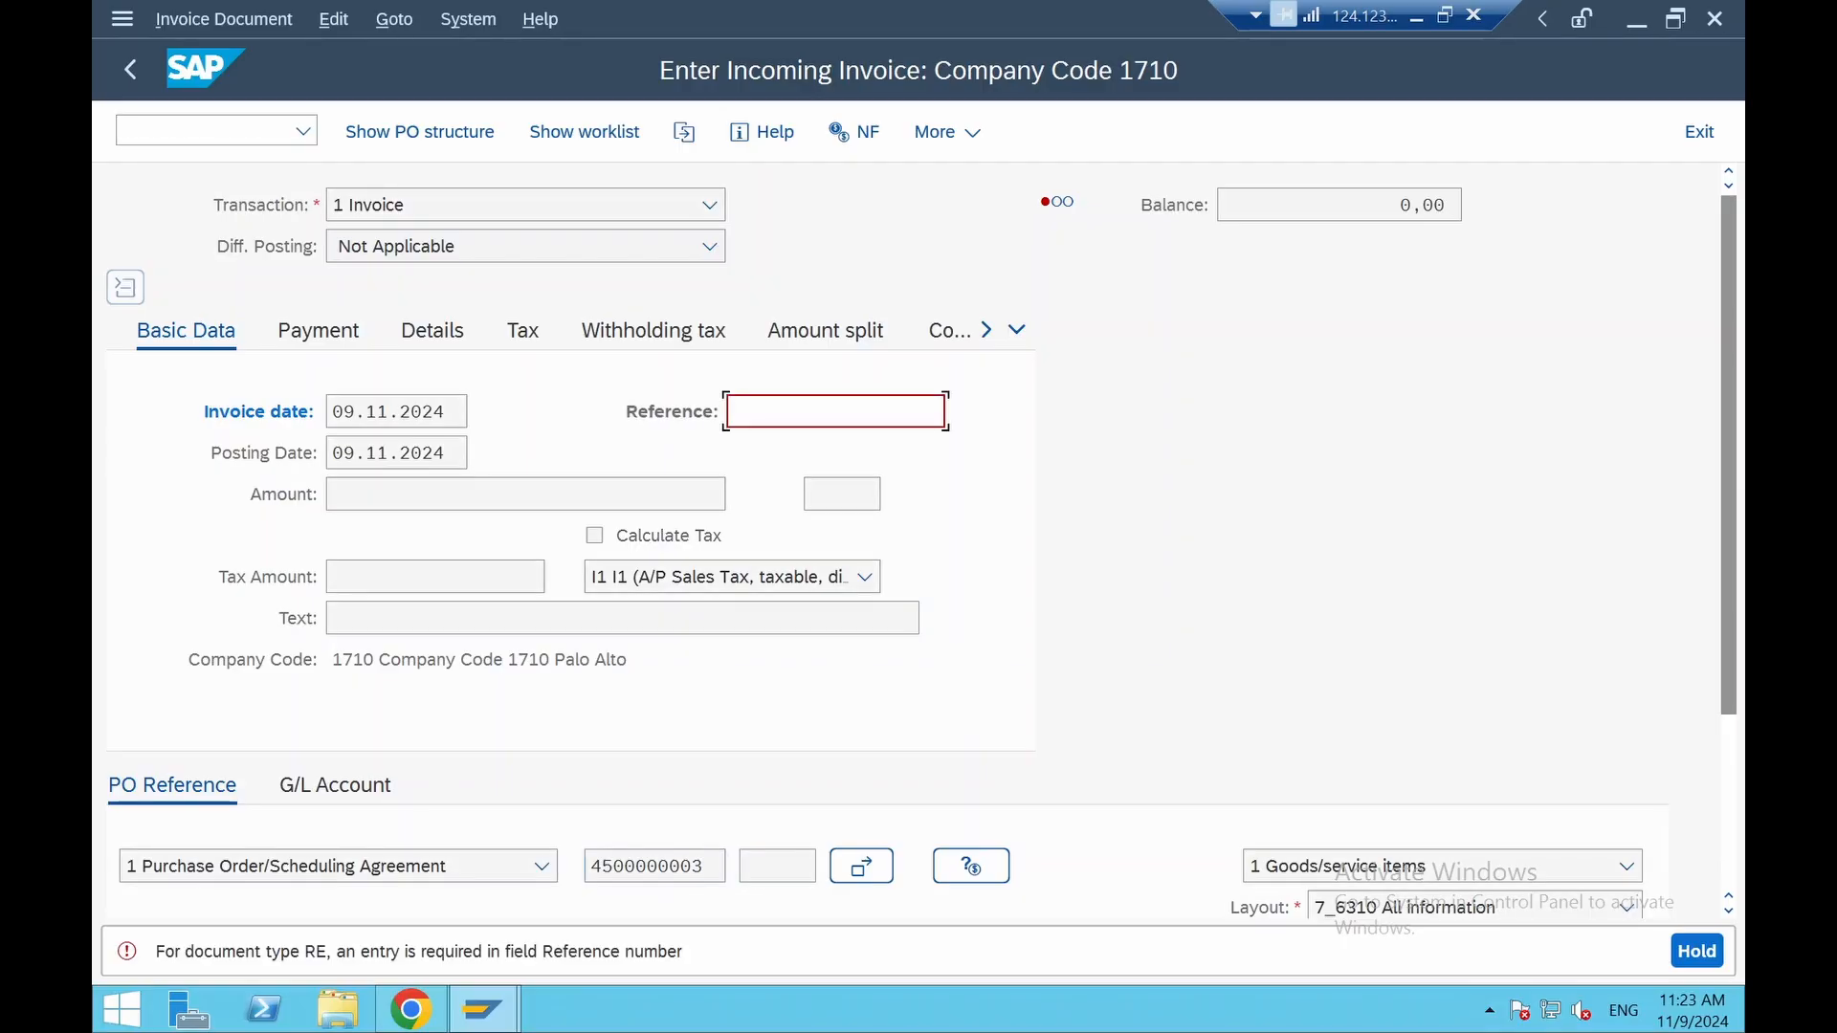
Copy the purchase order number into the invoice's Reference field and load the purchase order's items
{"action": "left_click_drag", "start_coordinate": [725, 866], "coordinate": [578, 879]}
{"action": "key", "text": "ctrl+c"}
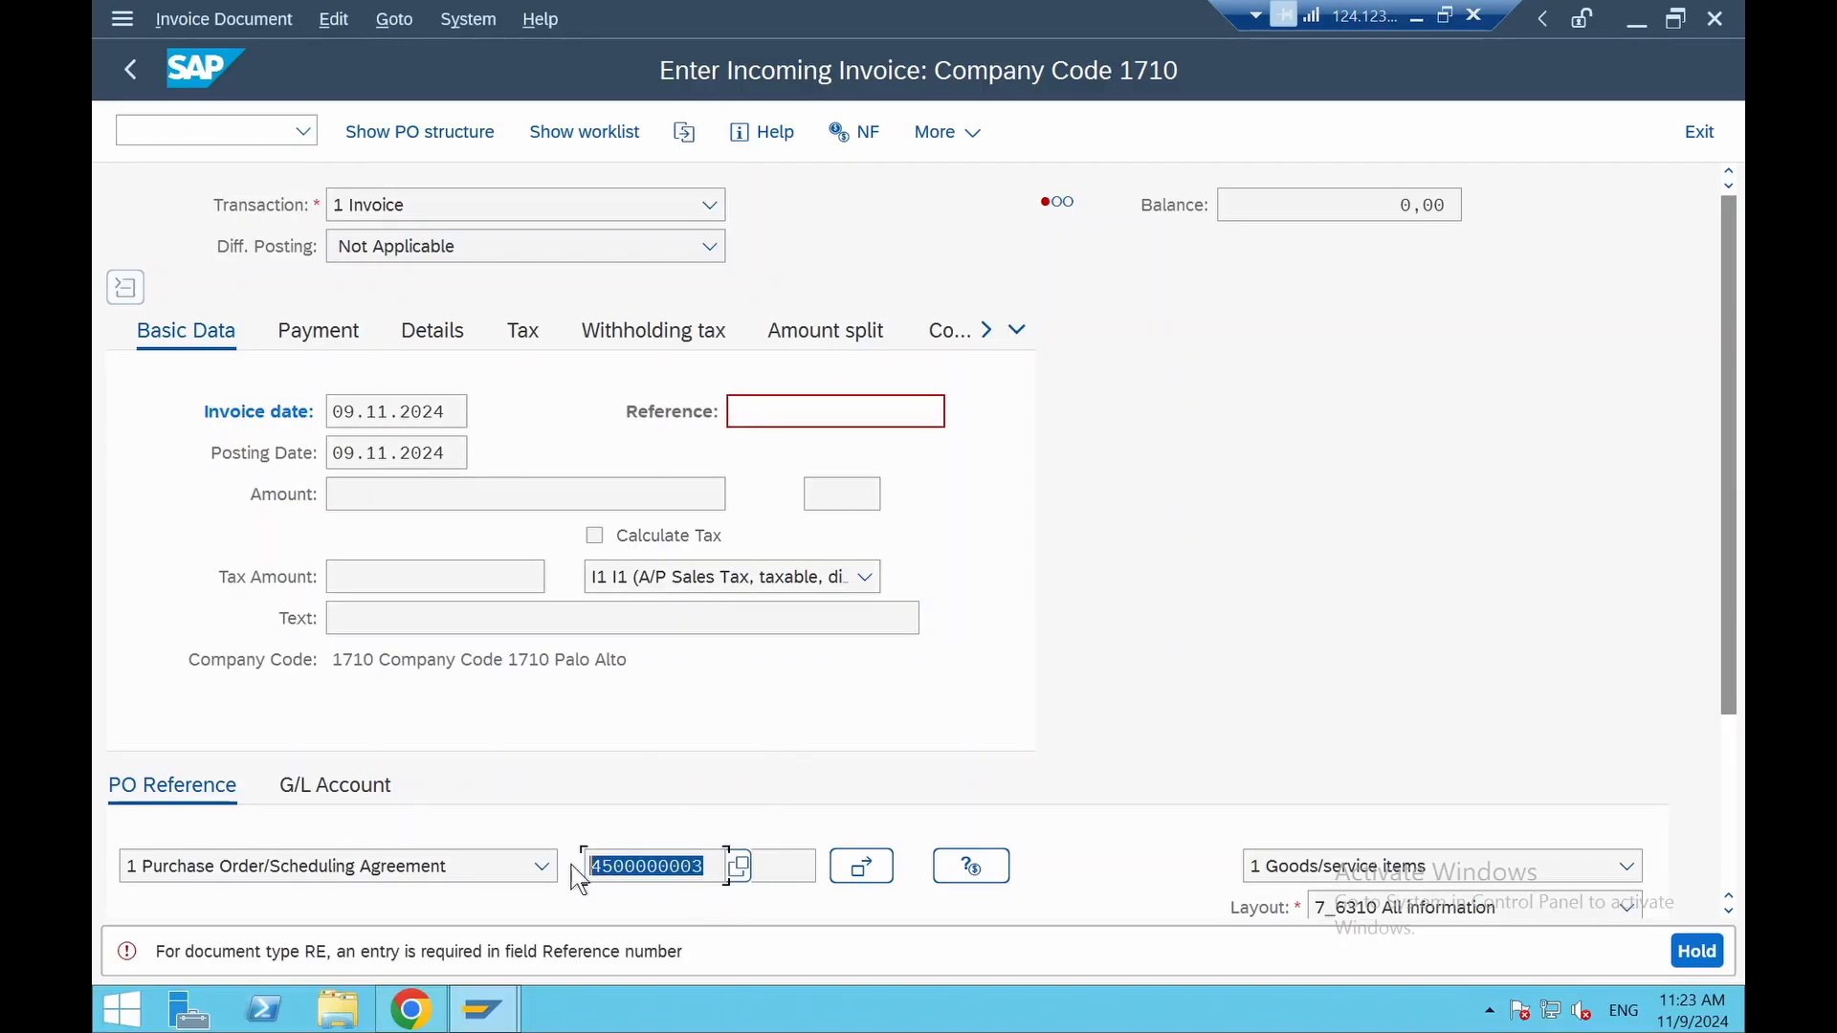
{"action": "left_click", "coordinate": [780, 411]}
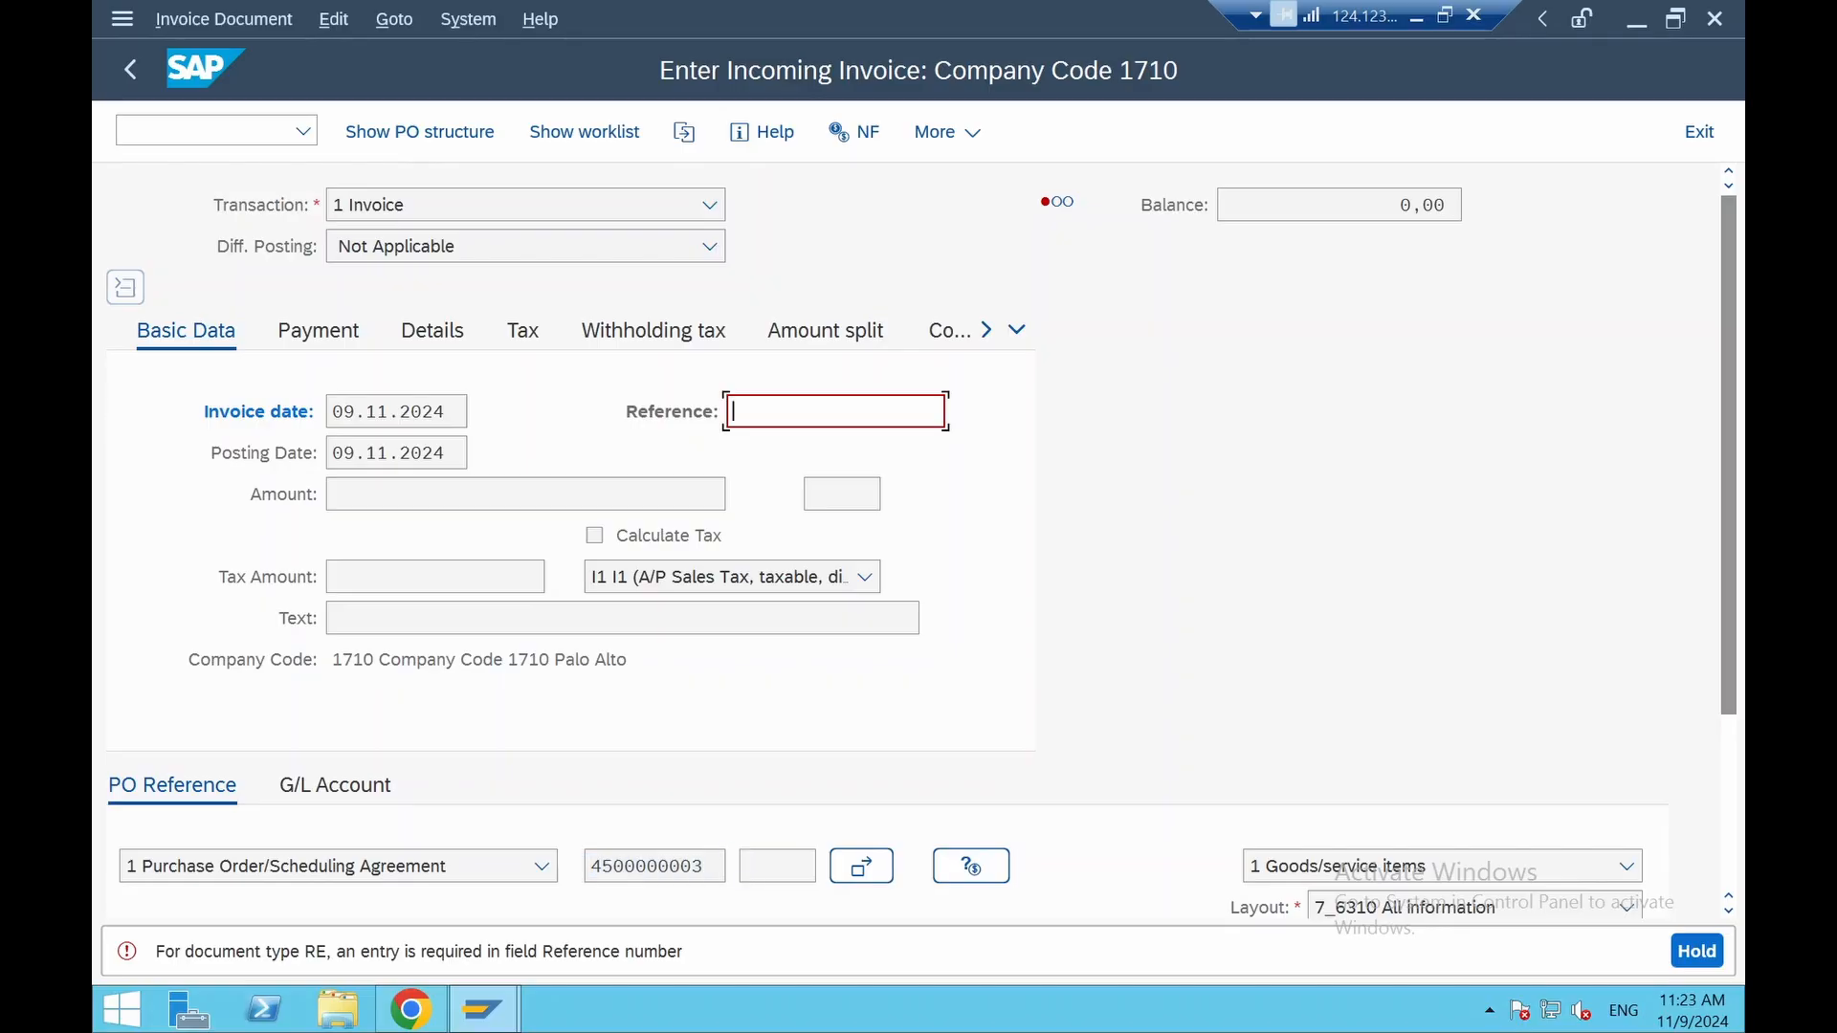
{"action": "key", "text": "ctrl+v"}
{"action": "key", "text": "Return"}
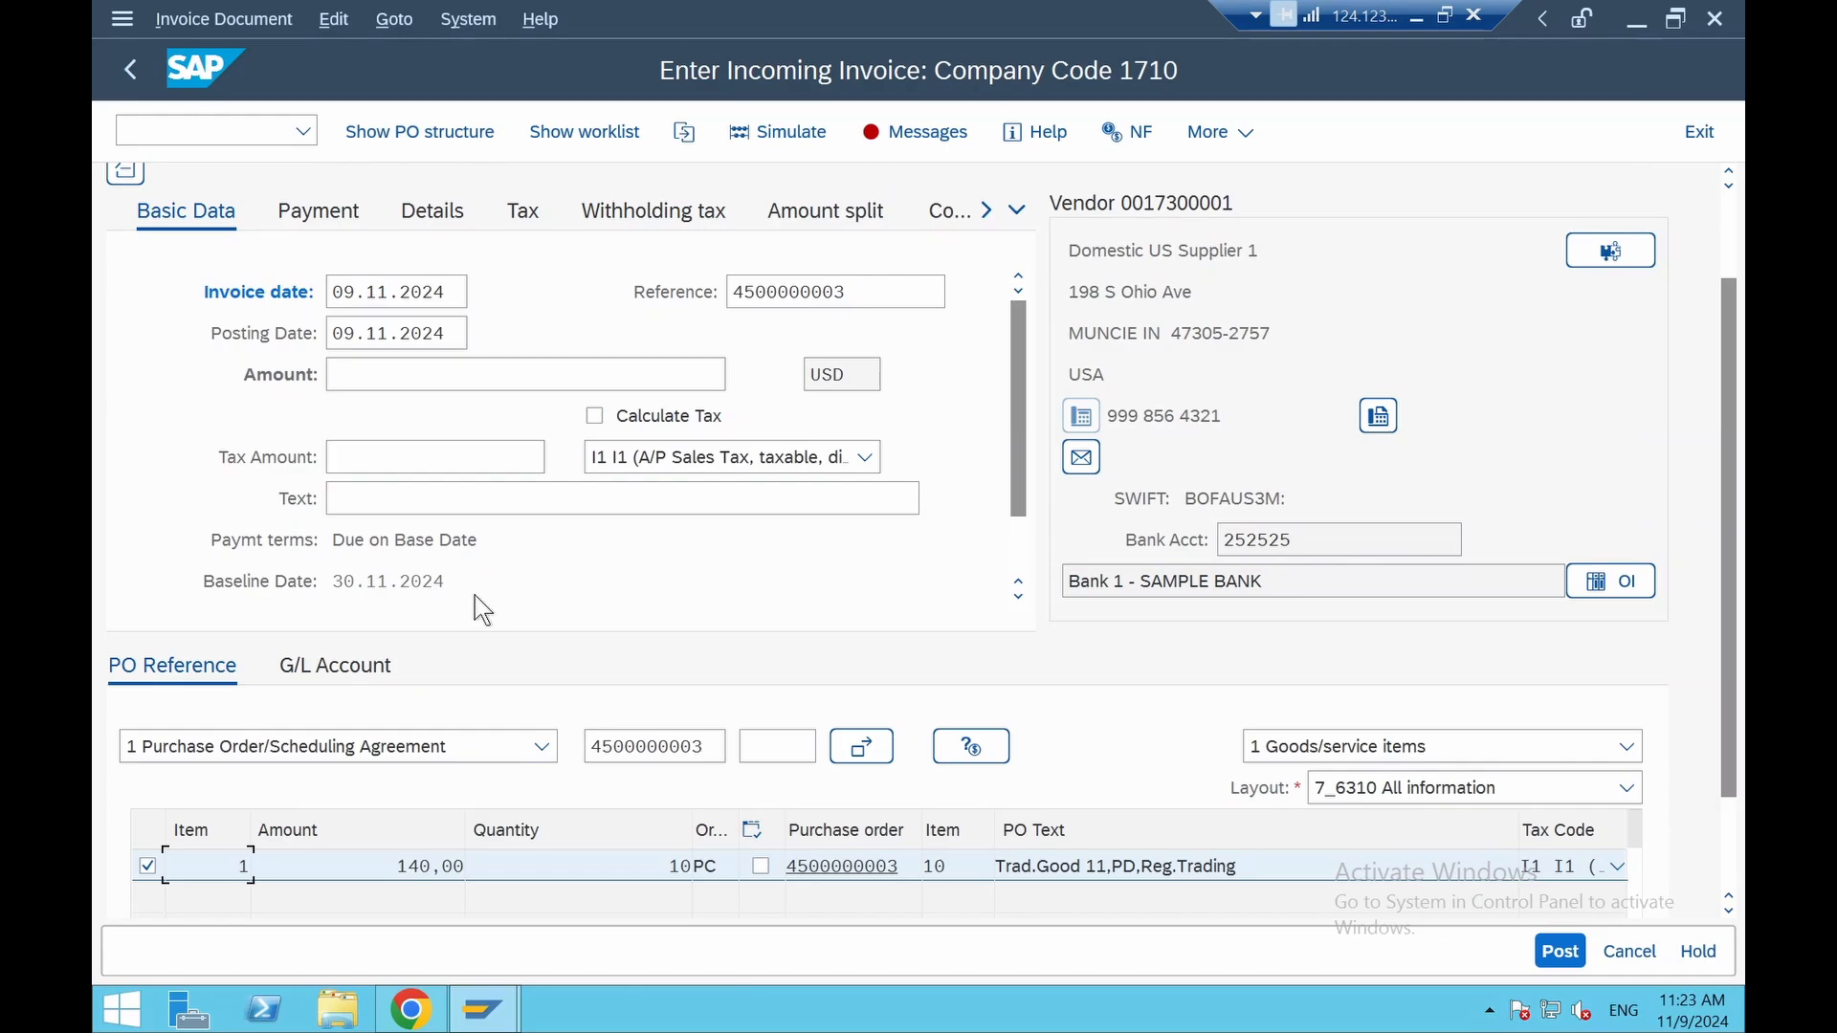
Check the item's tax code choices, keep I1, and enable Calculate Tax for the invoice
{"action": "left_click", "coordinate": [1563, 873]}
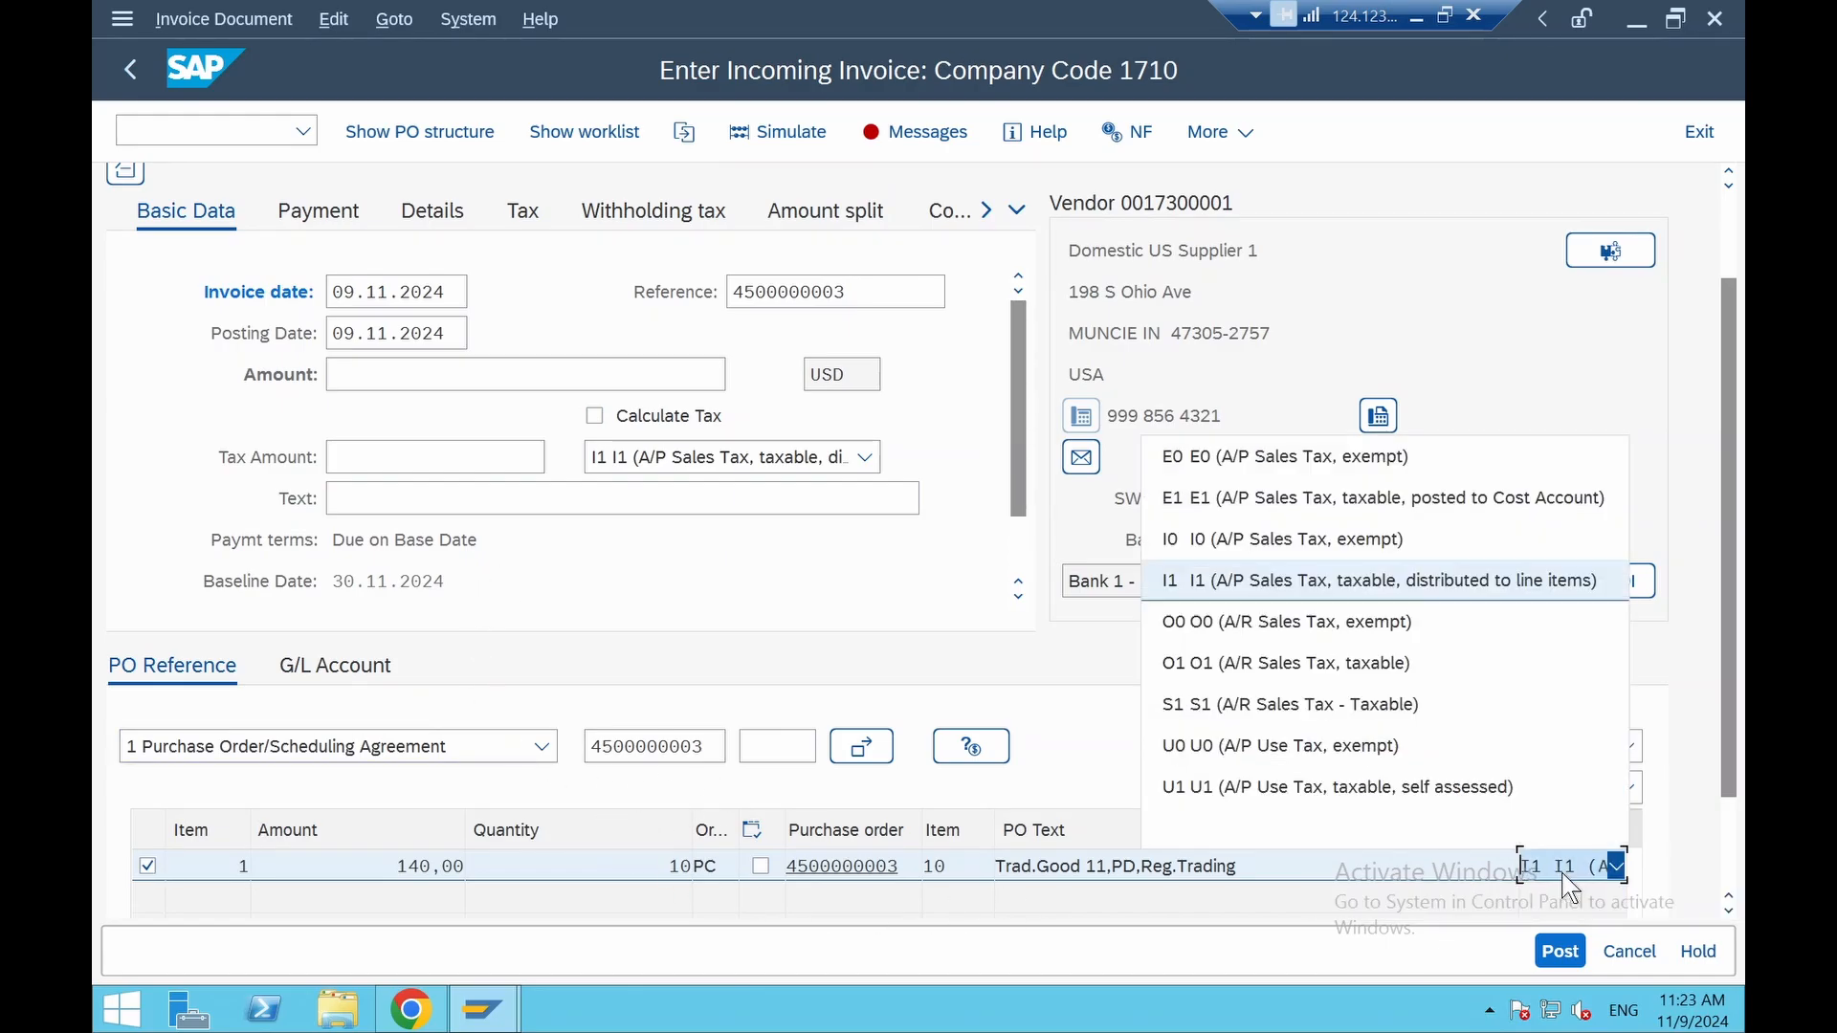
{"action": "left_click", "coordinate": [1564, 873]}
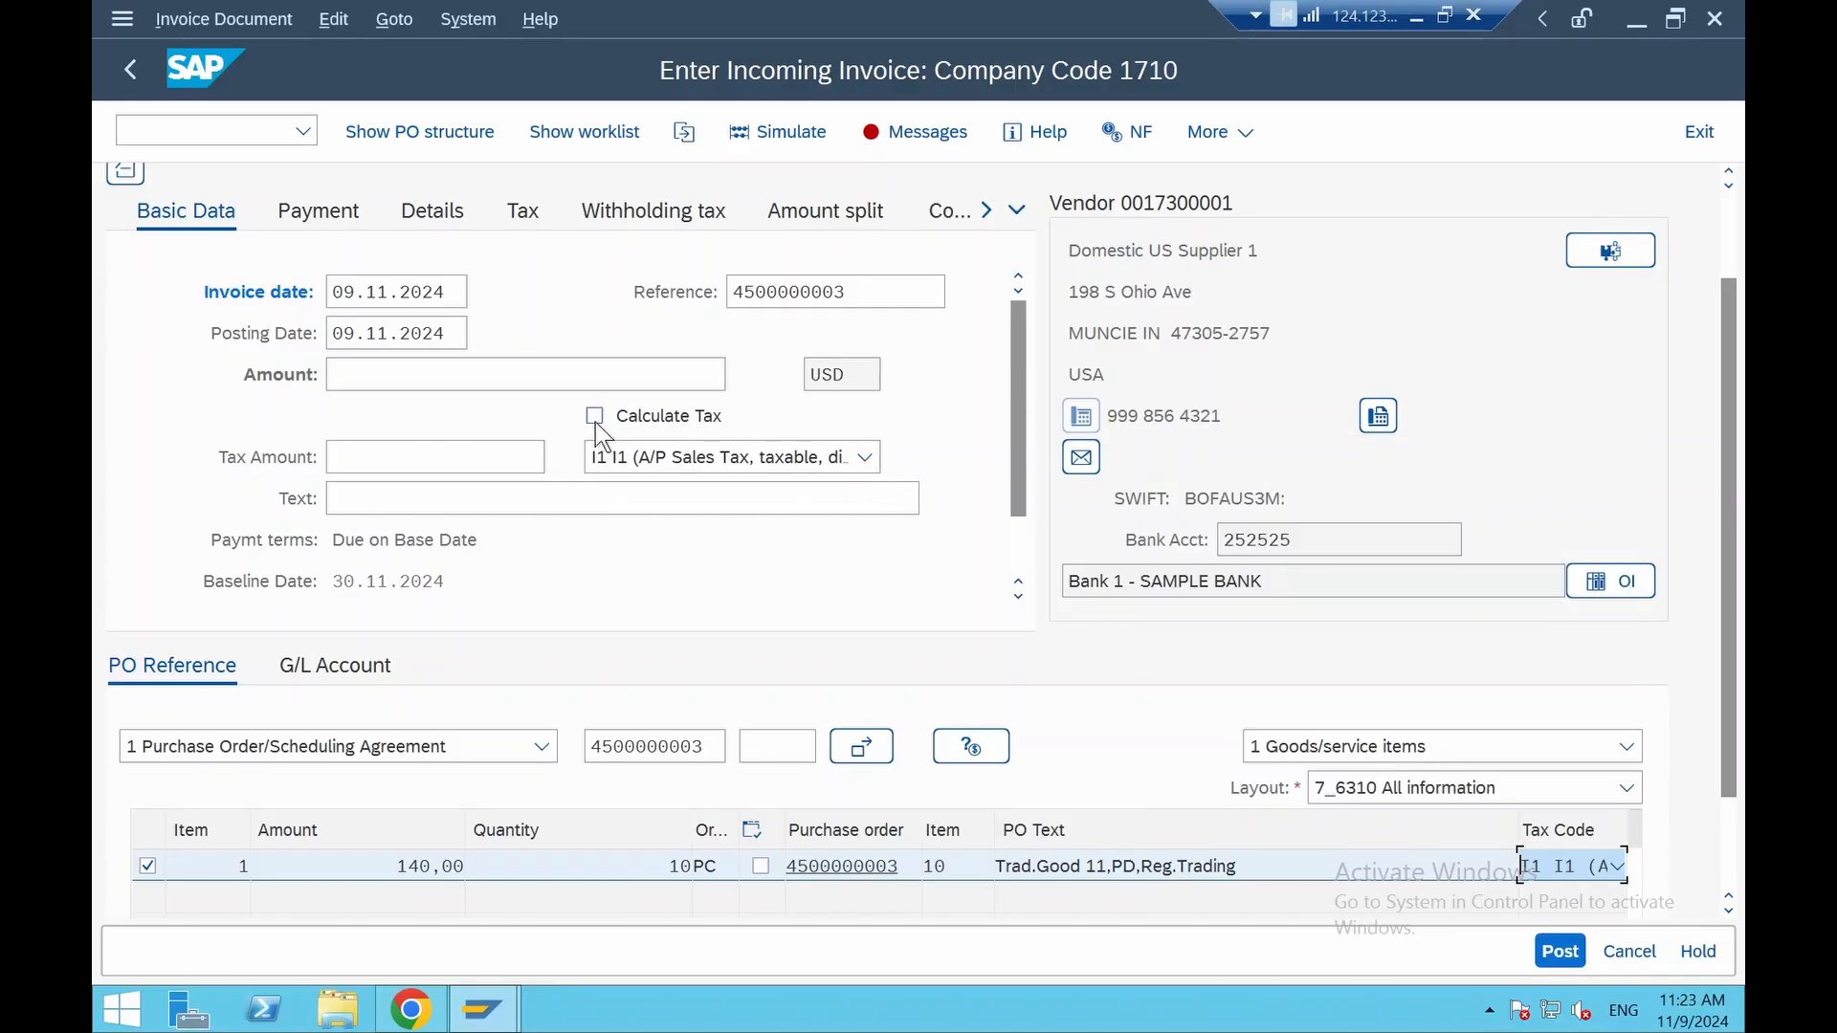
{"action": "scroll", "coordinate": [1323, 424], "scroll_direction": "up", "scroll_amount": 2}
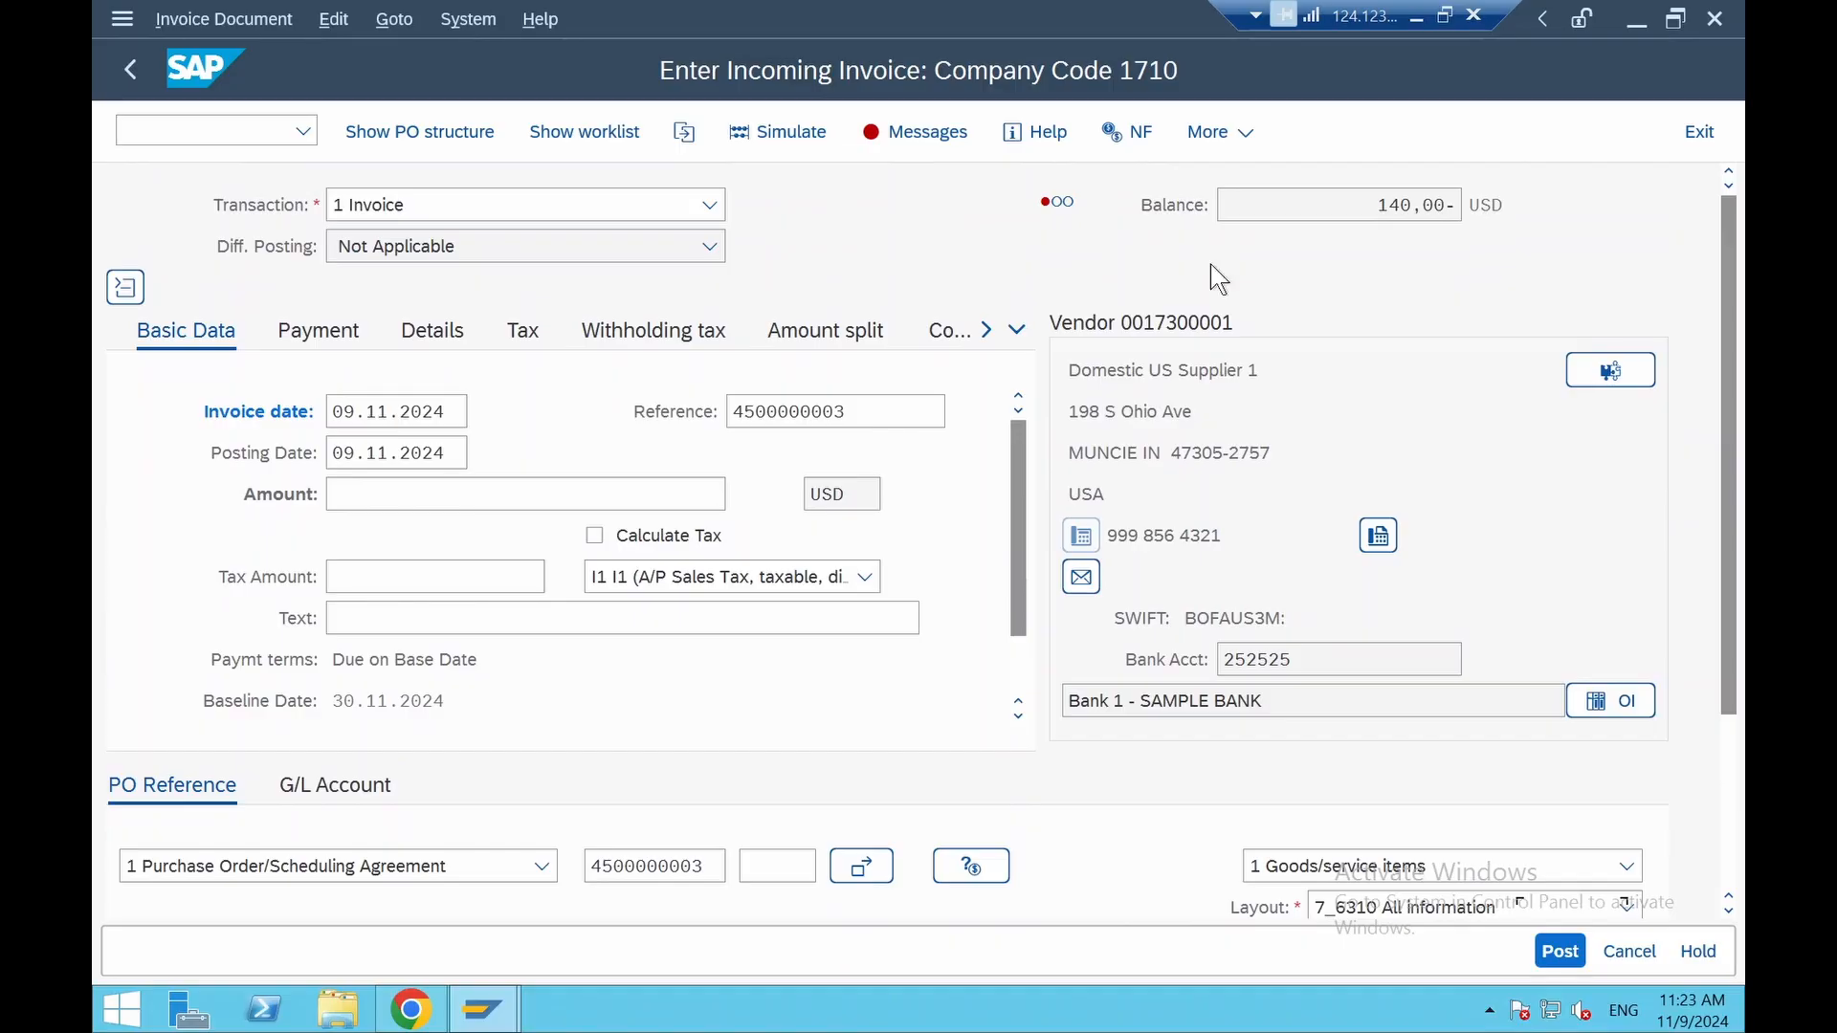
{"action": "left_click", "coordinate": [596, 535]}
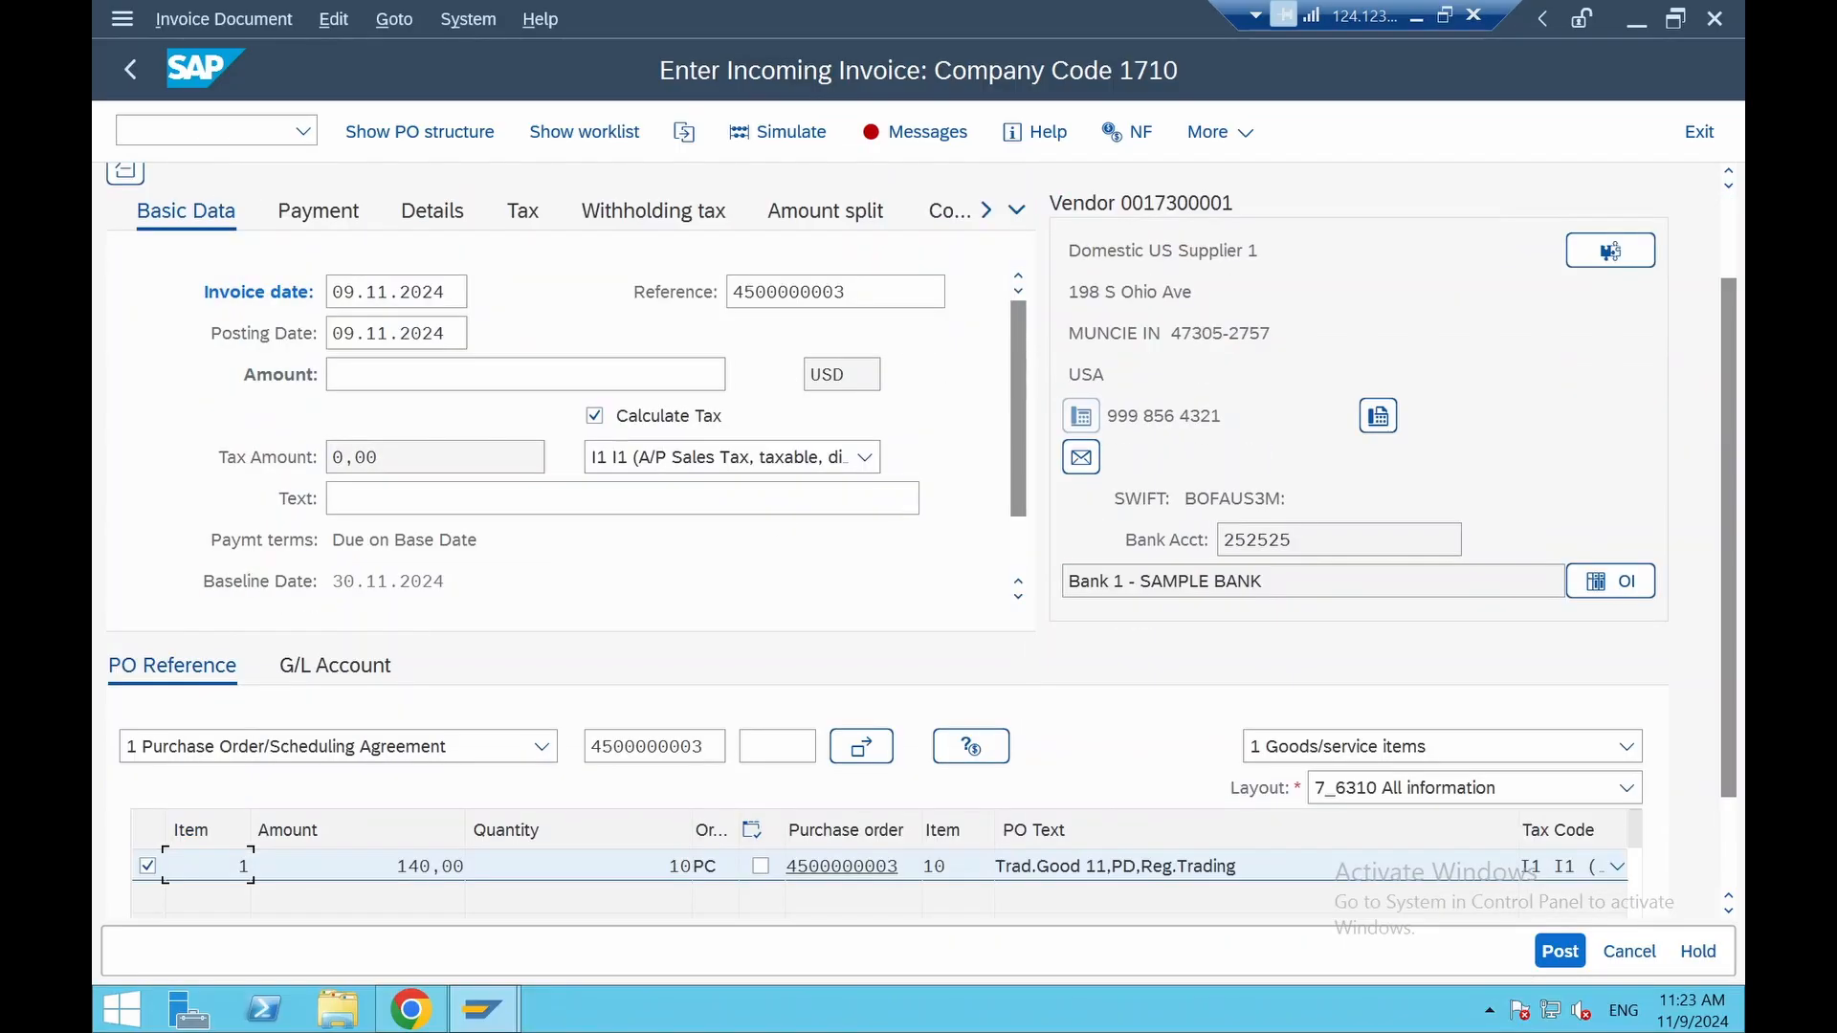
Set the invoice amount to 140,00 USD to match the outstanding balance
{"action": "scroll", "coordinate": [857, 629], "scroll_direction": "up", "scroll_amount": 4}
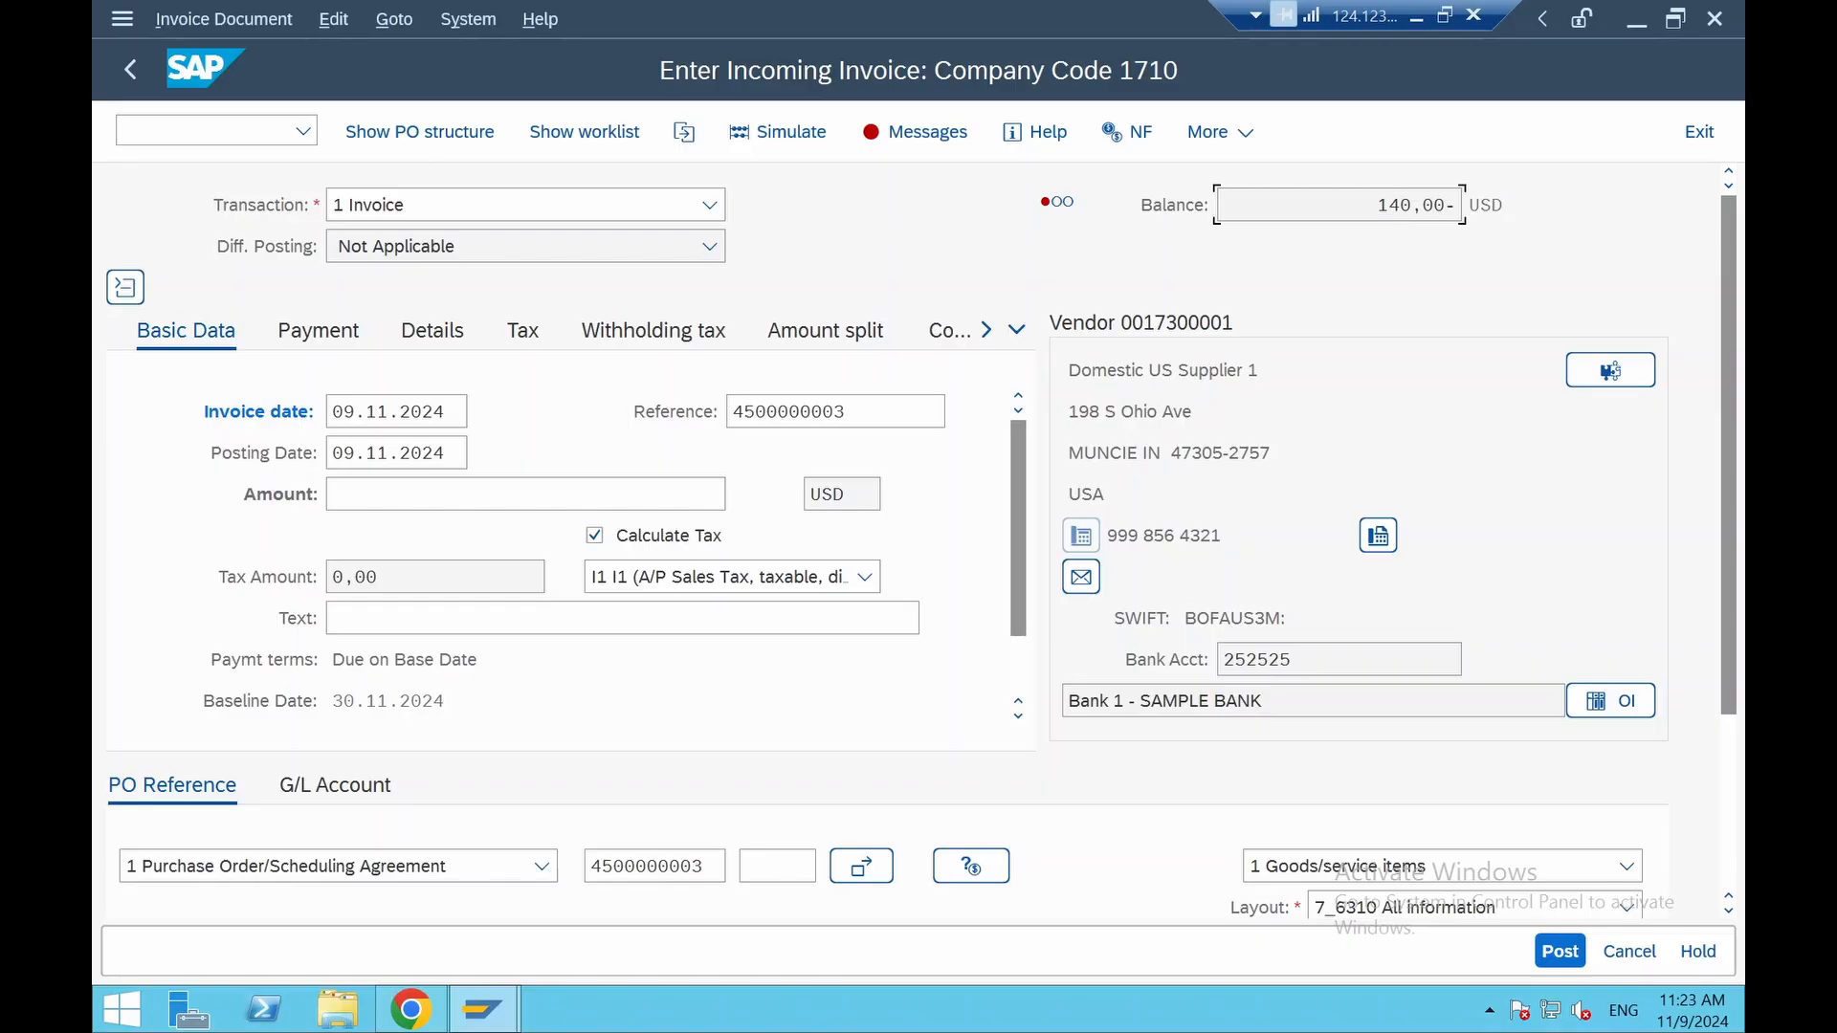
{"action": "left_click_drag", "start_coordinate": [1377, 205], "coordinate": [1433, 205]}
{"action": "left_click", "coordinate": [502, 493]}
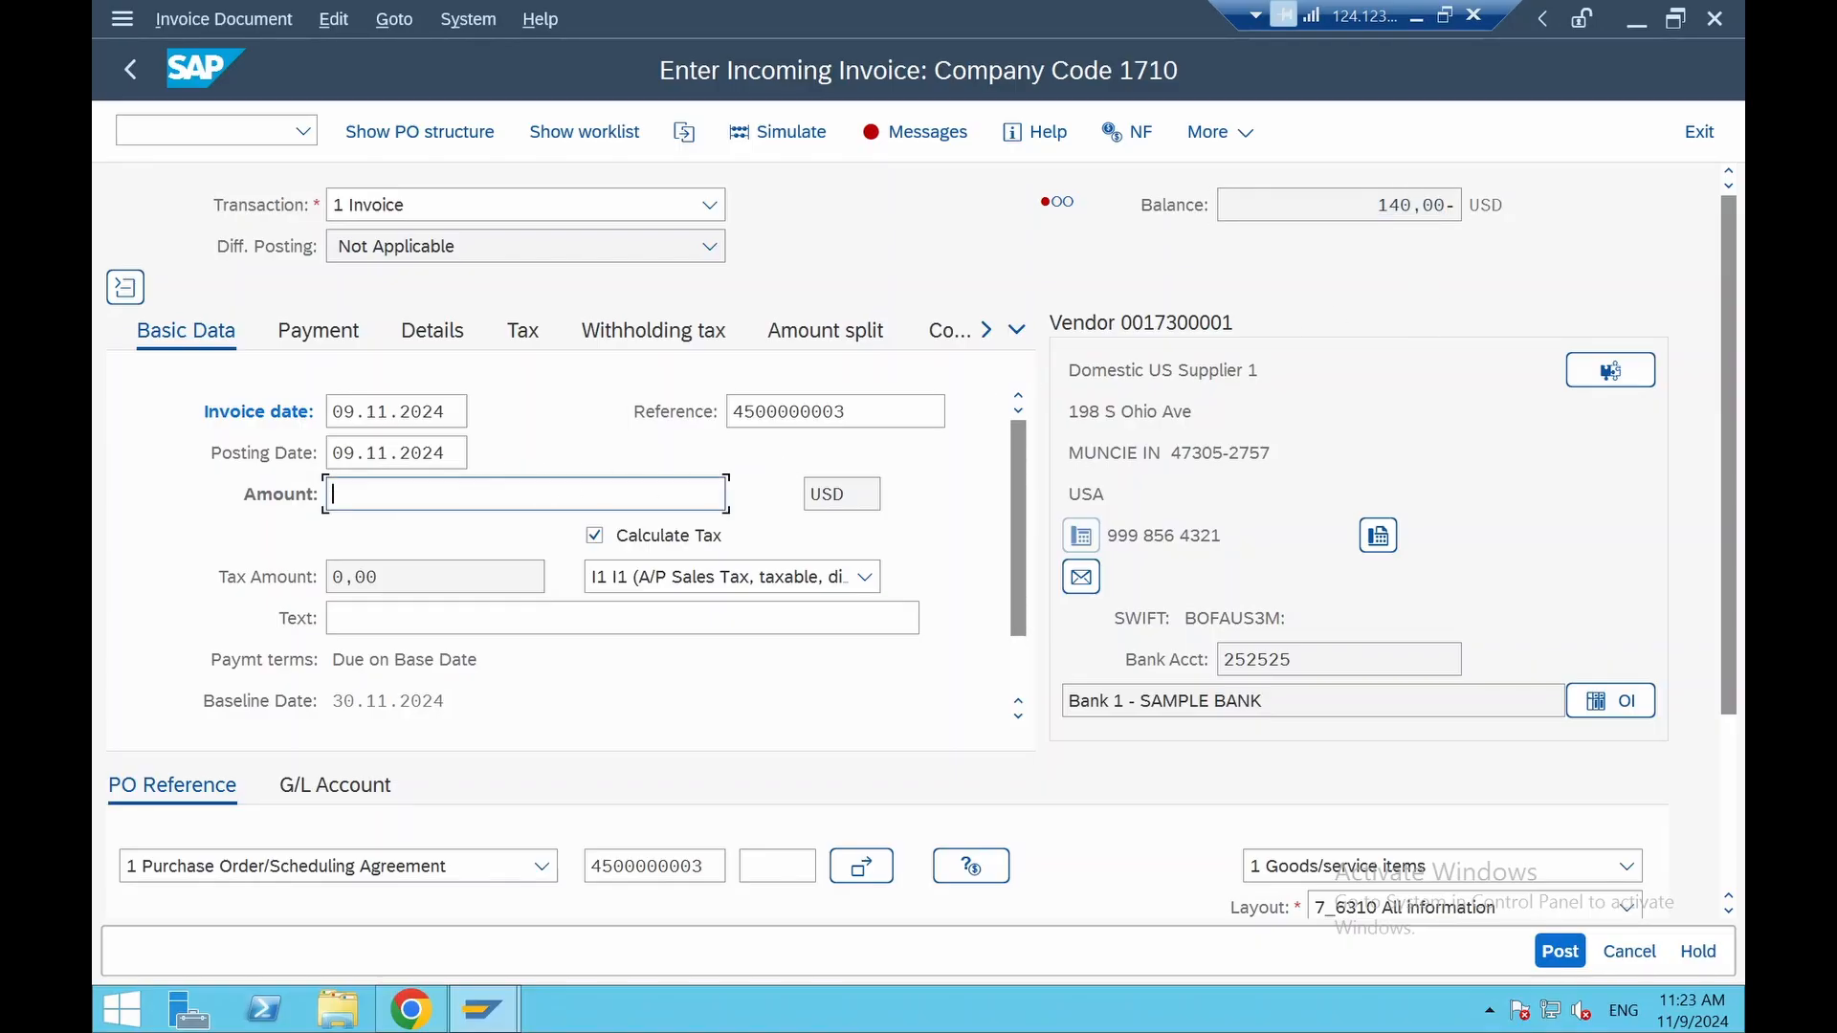
{"action": "type", "text": "140,00"}
{"action": "key", "text": "Return"}
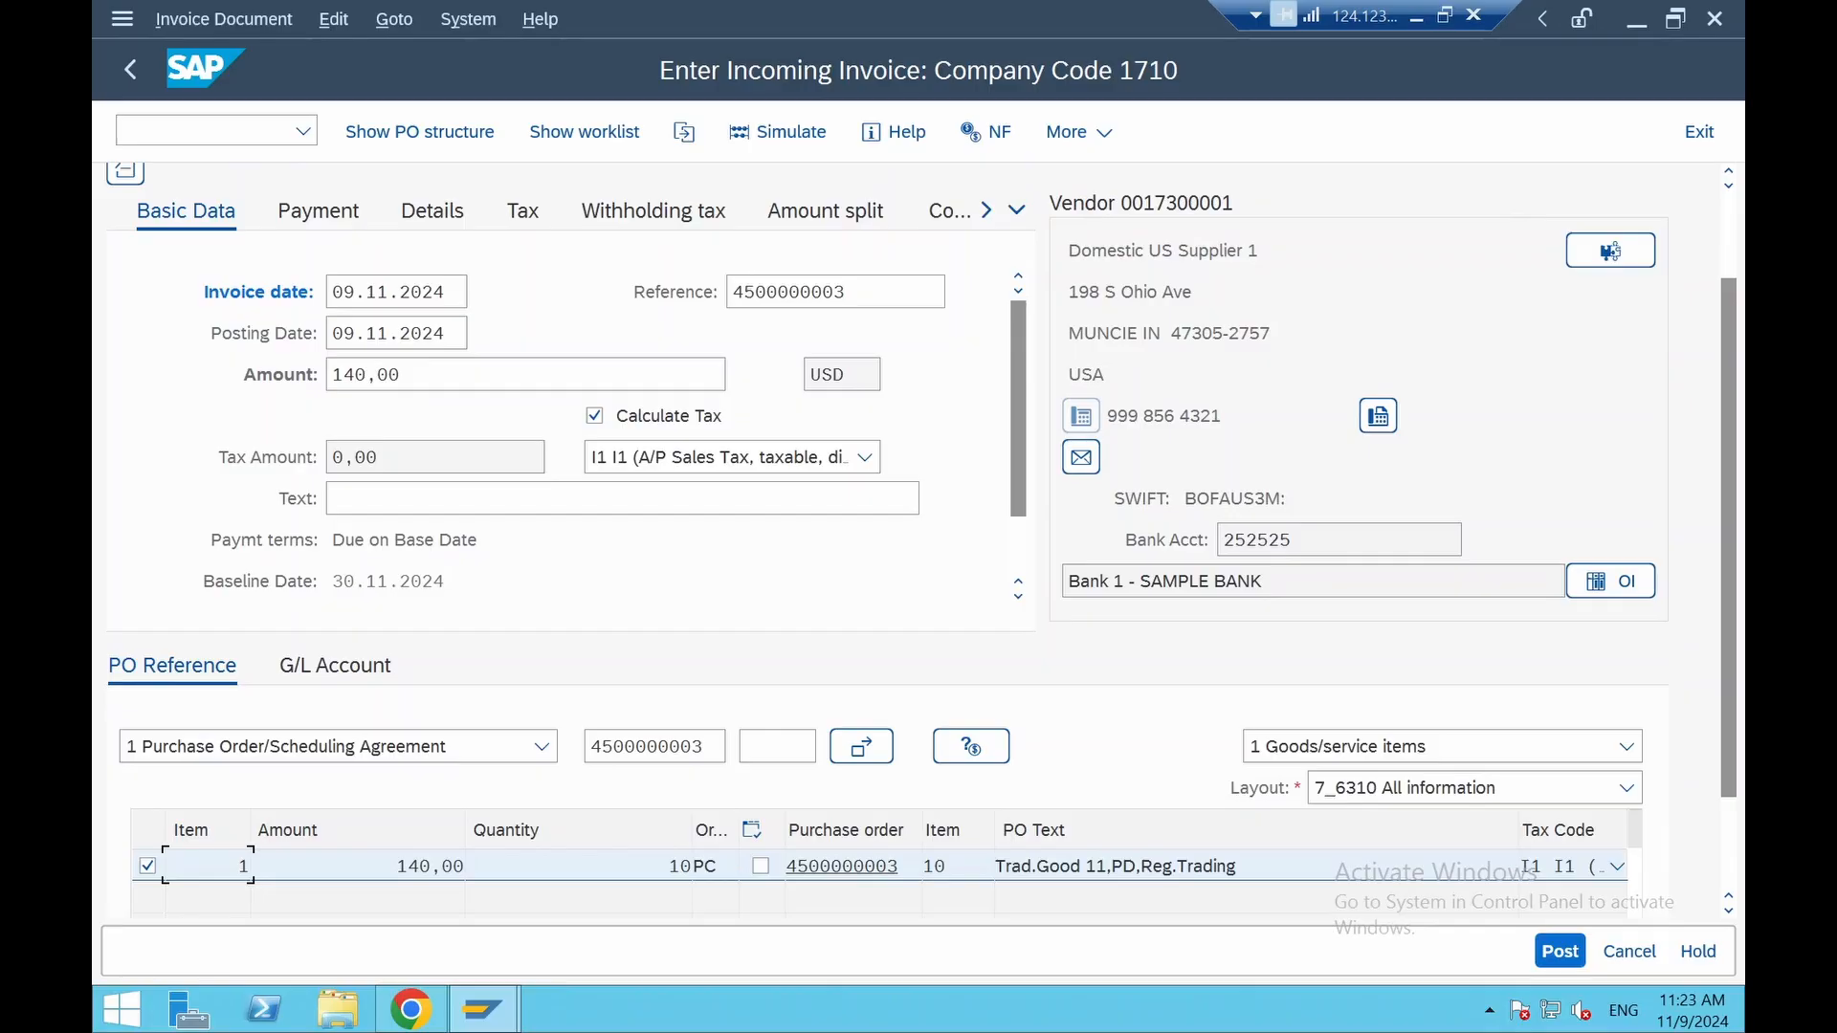
Check the invoice balance and post the incoming invoice
{"action": "scroll", "coordinate": [503, 492], "scroll_direction": "up", "scroll_amount": 3}
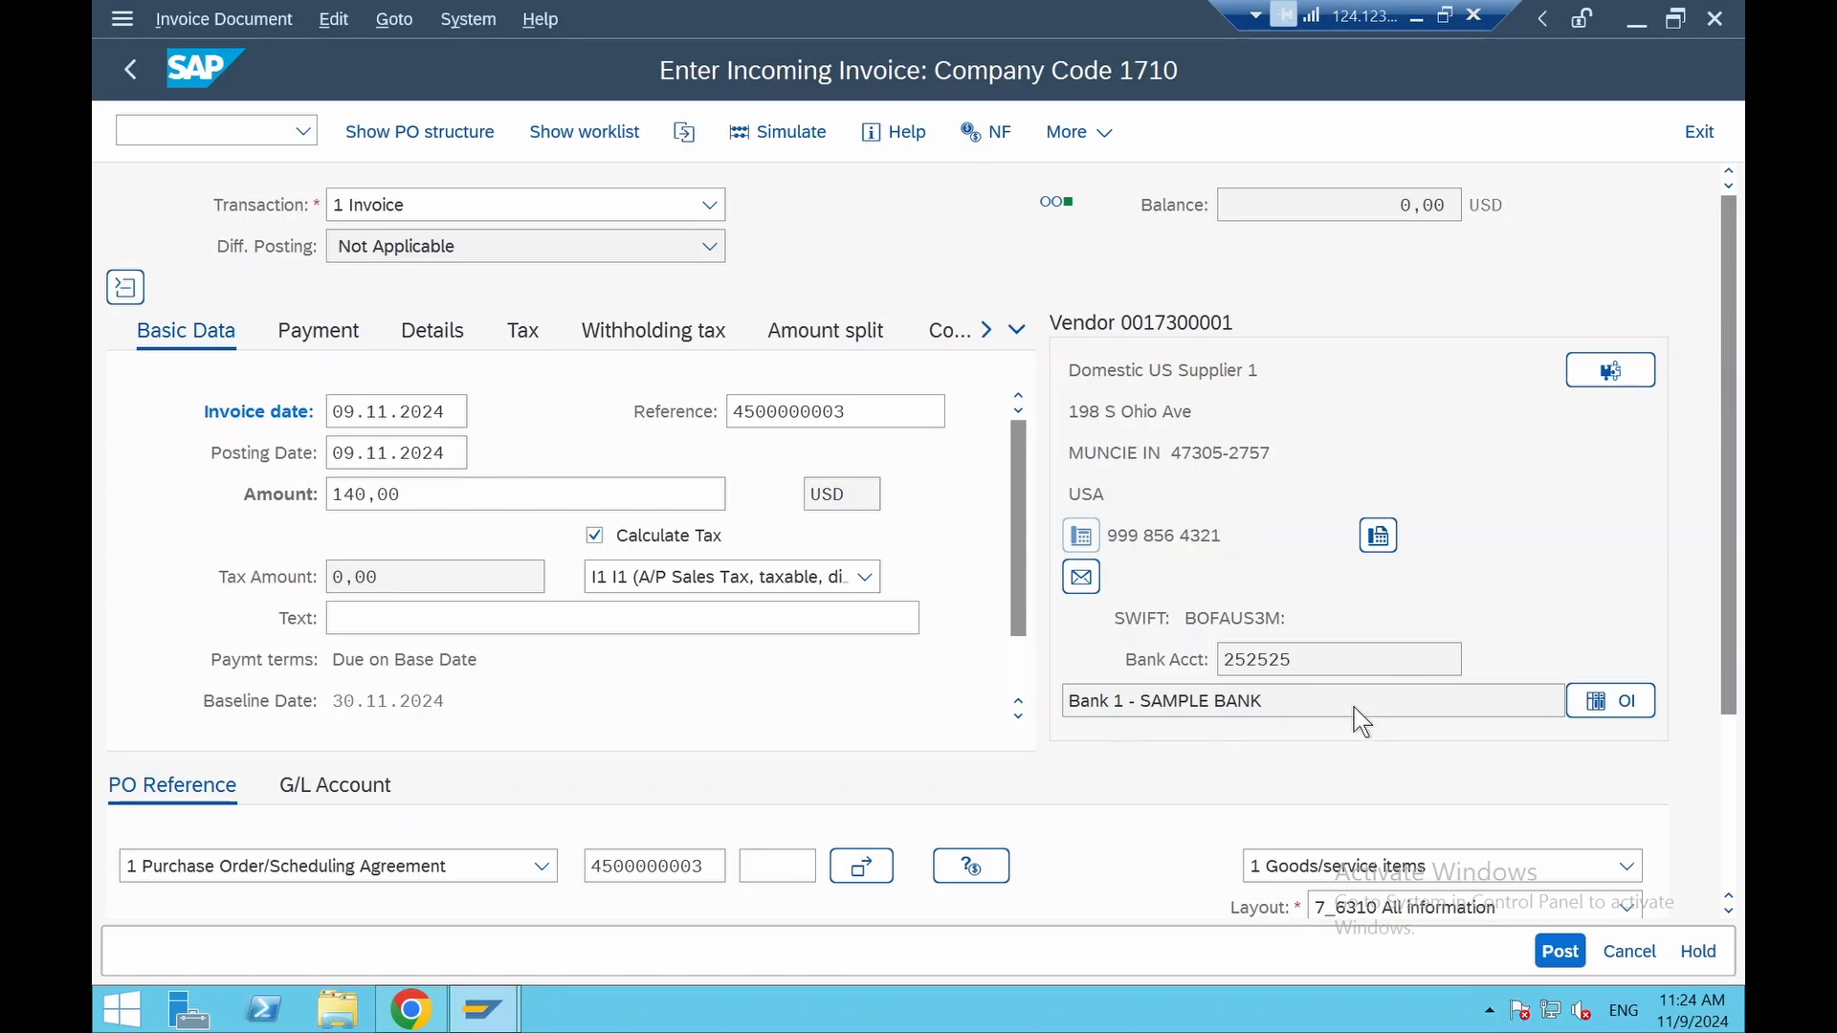
{"action": "left_click", "coordinate": [781, 142]}
{"action": "left_click", "coordinate": [1562, 950]}
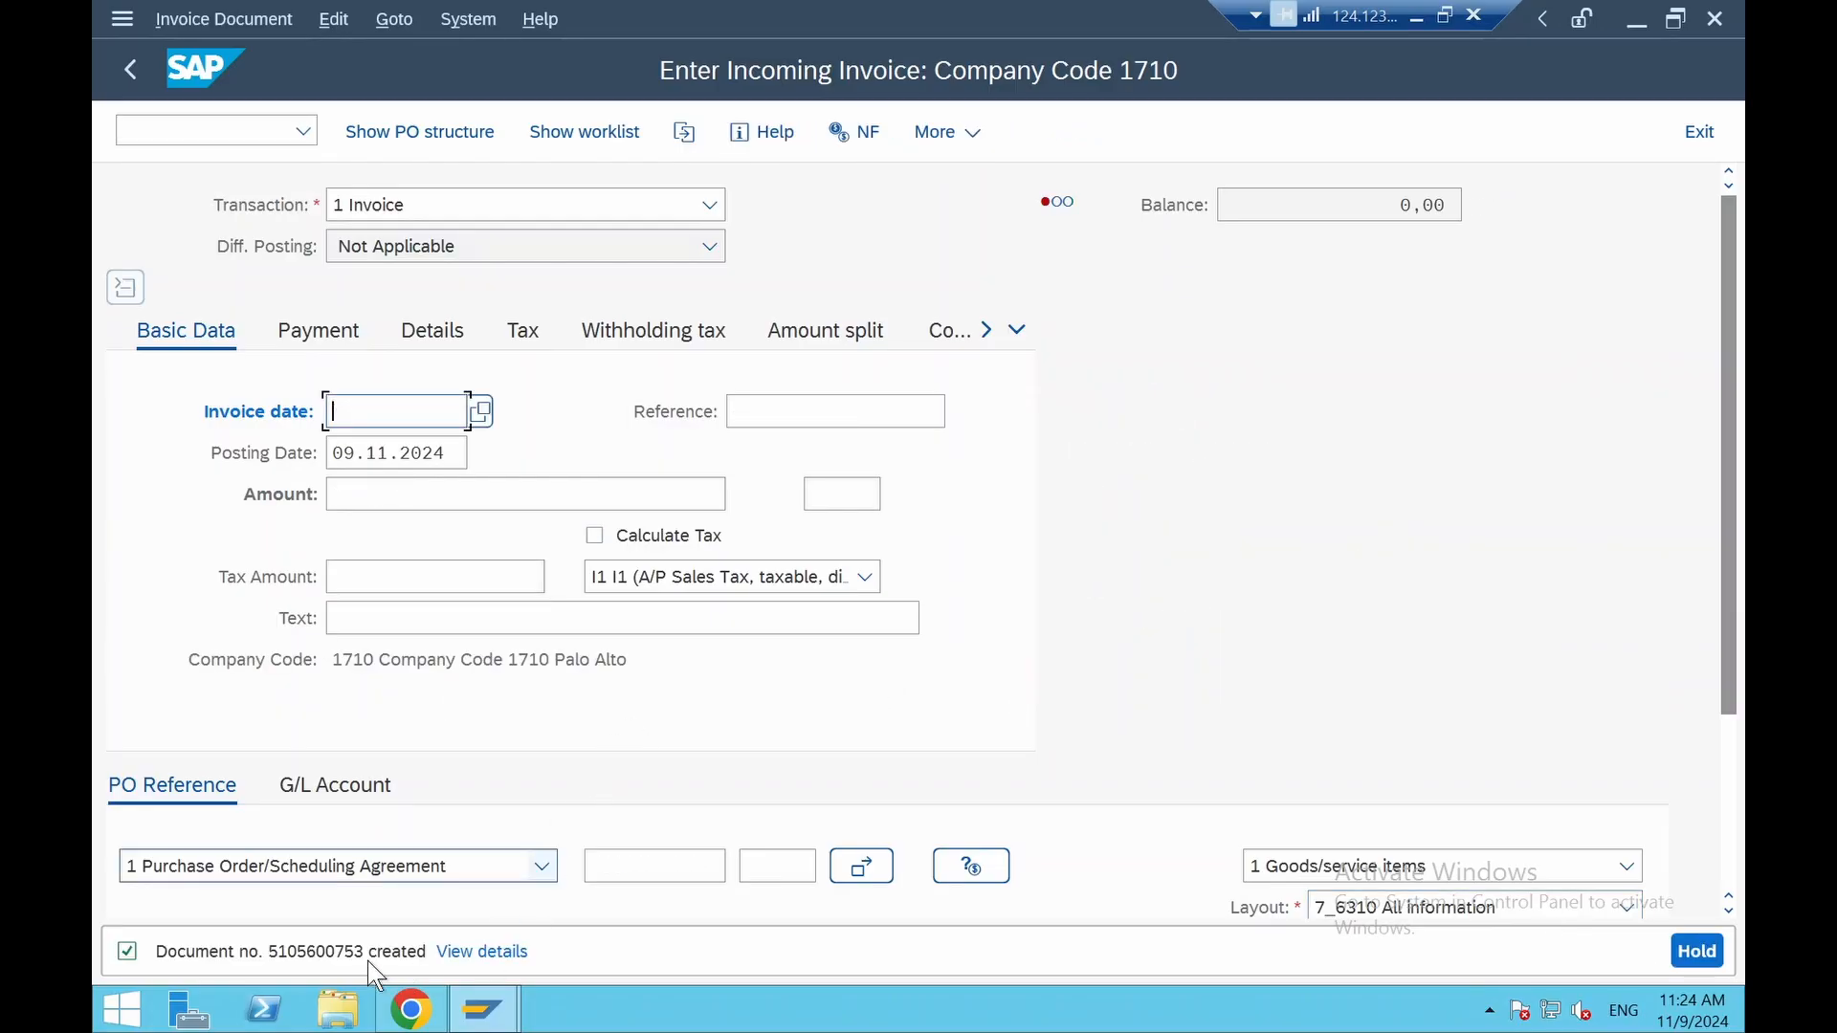
Open the posting message's details, copy the new invoice document number, and close the details
{"action": "double_click", "coordinate": [344, 951]}
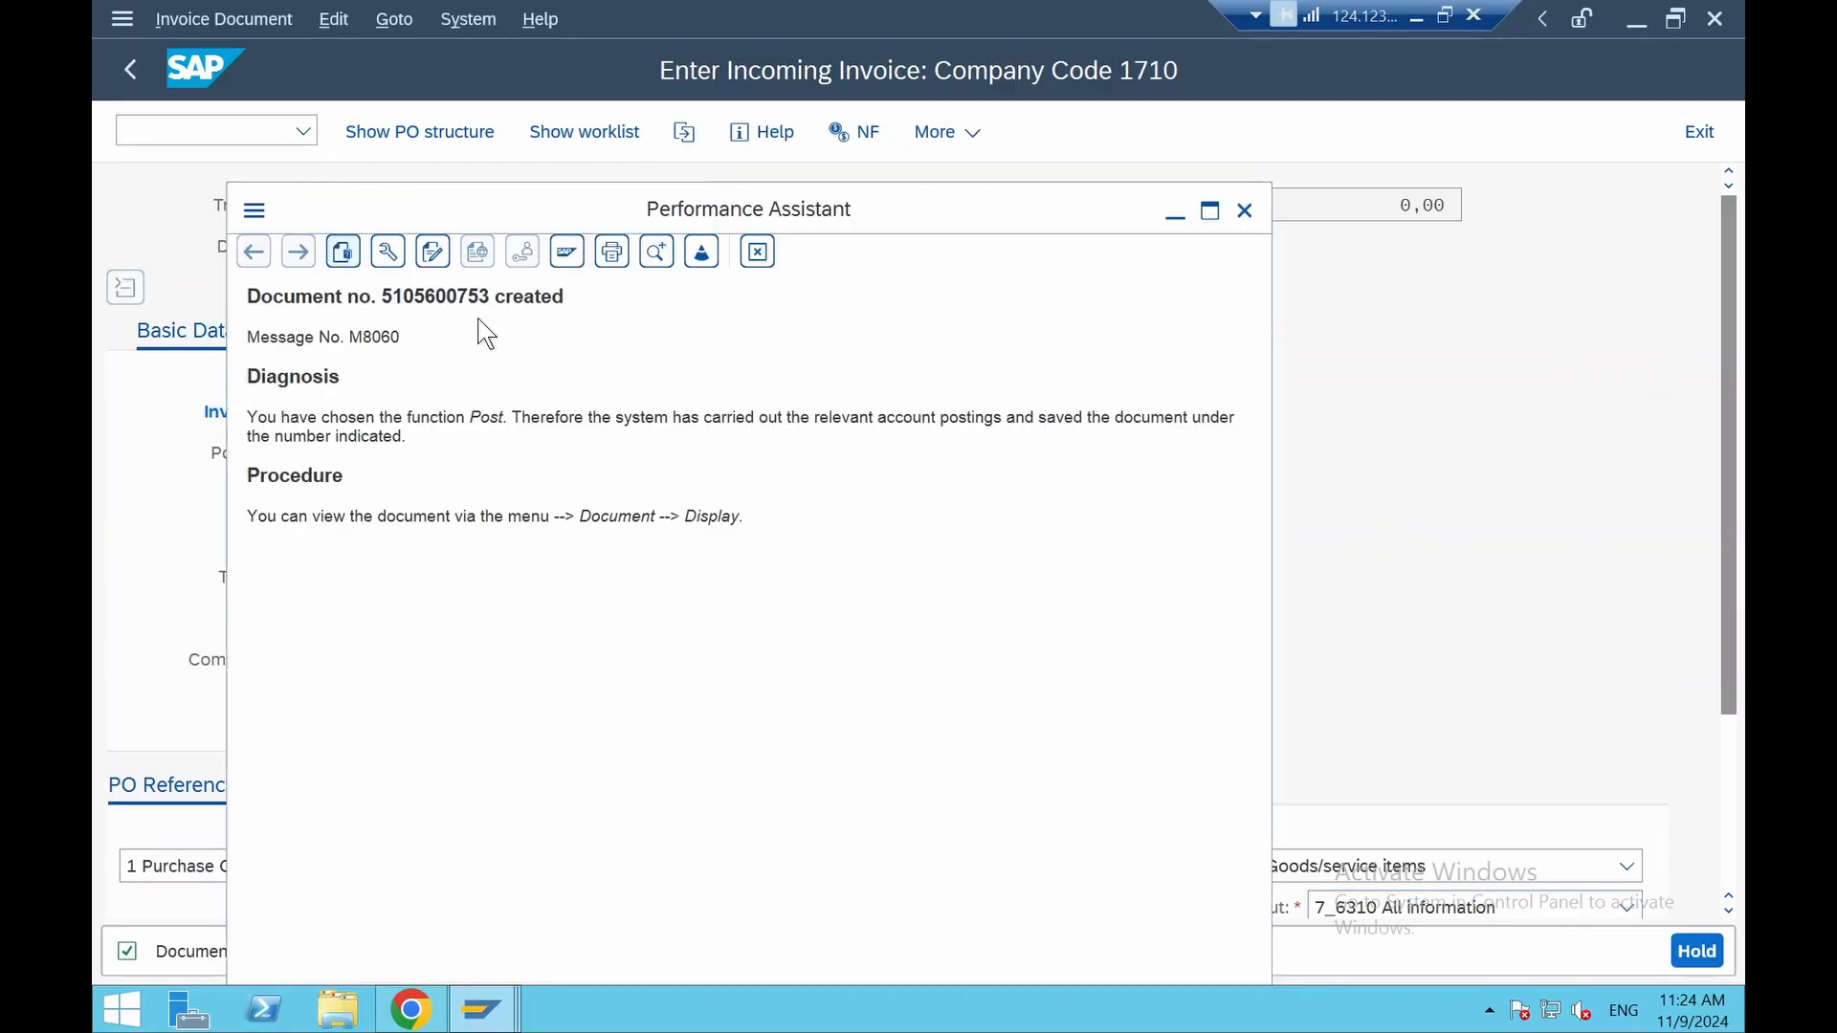
{"action": "double_click", "coordinate": [452, 302]}
{"action": "key", "text": "ctrl+c"}
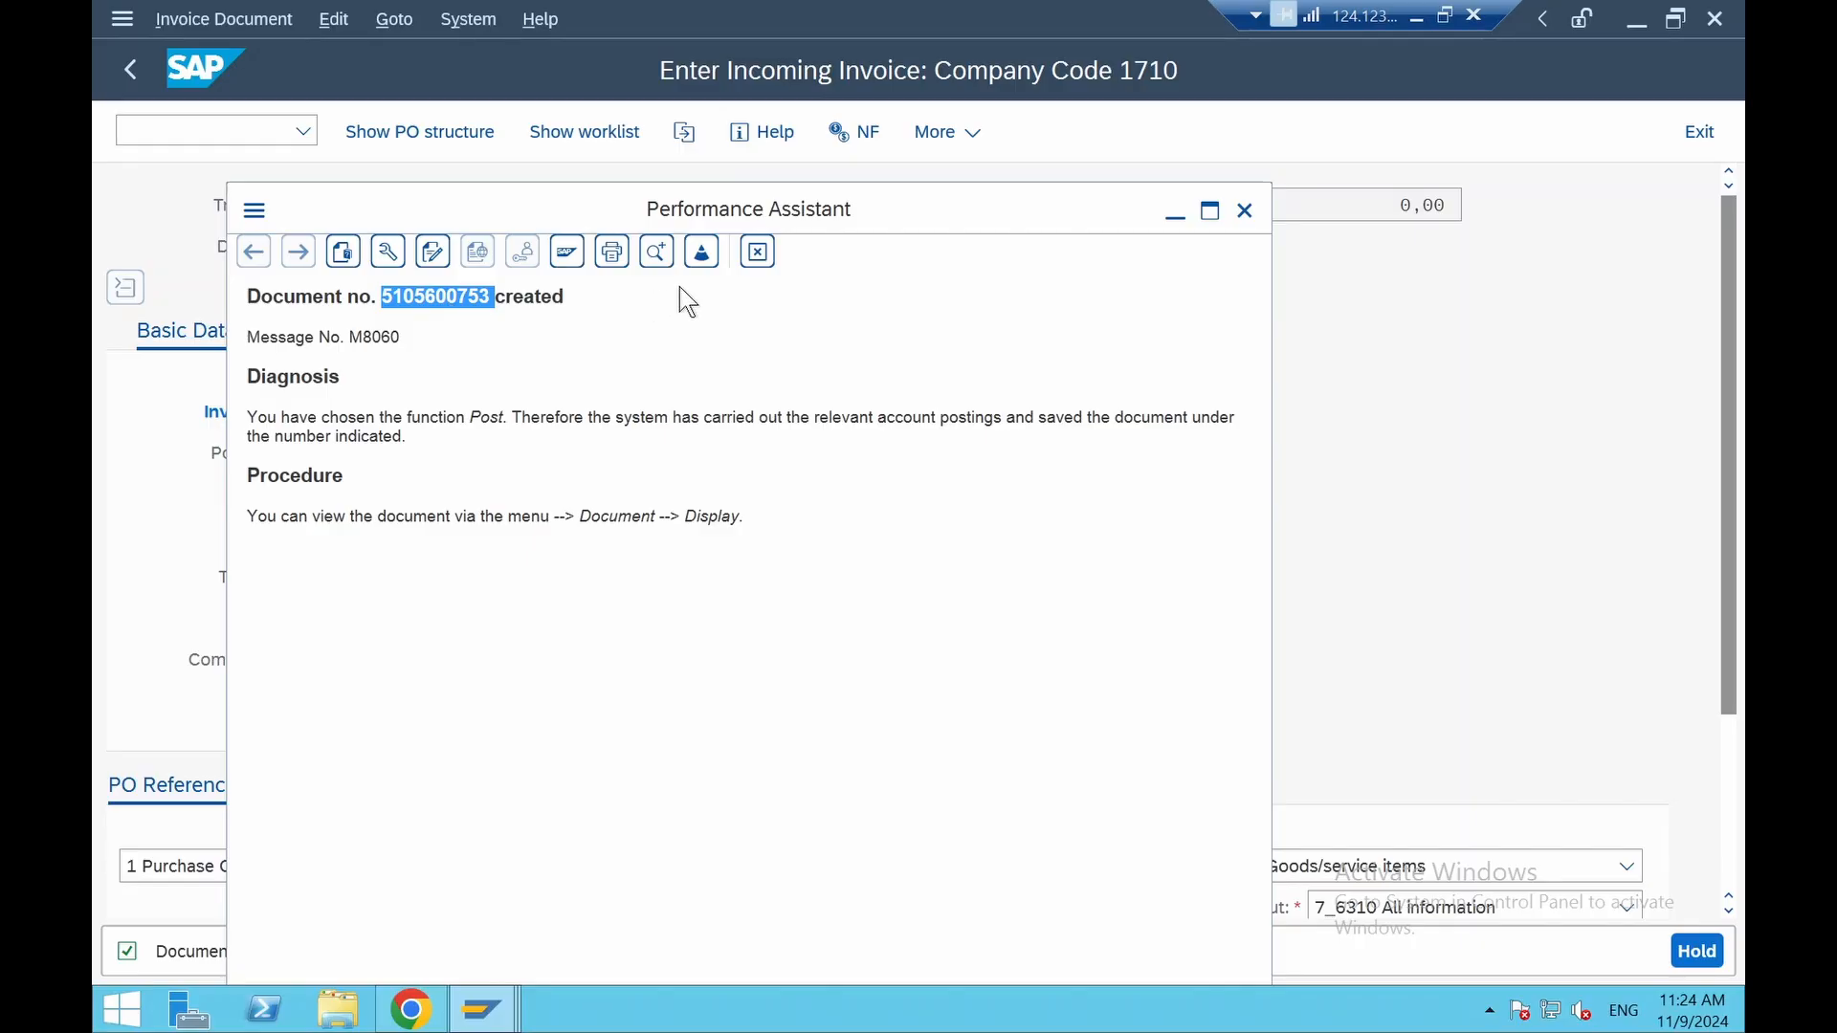
{"action": "left_click", "coordinate": [757, 253]}
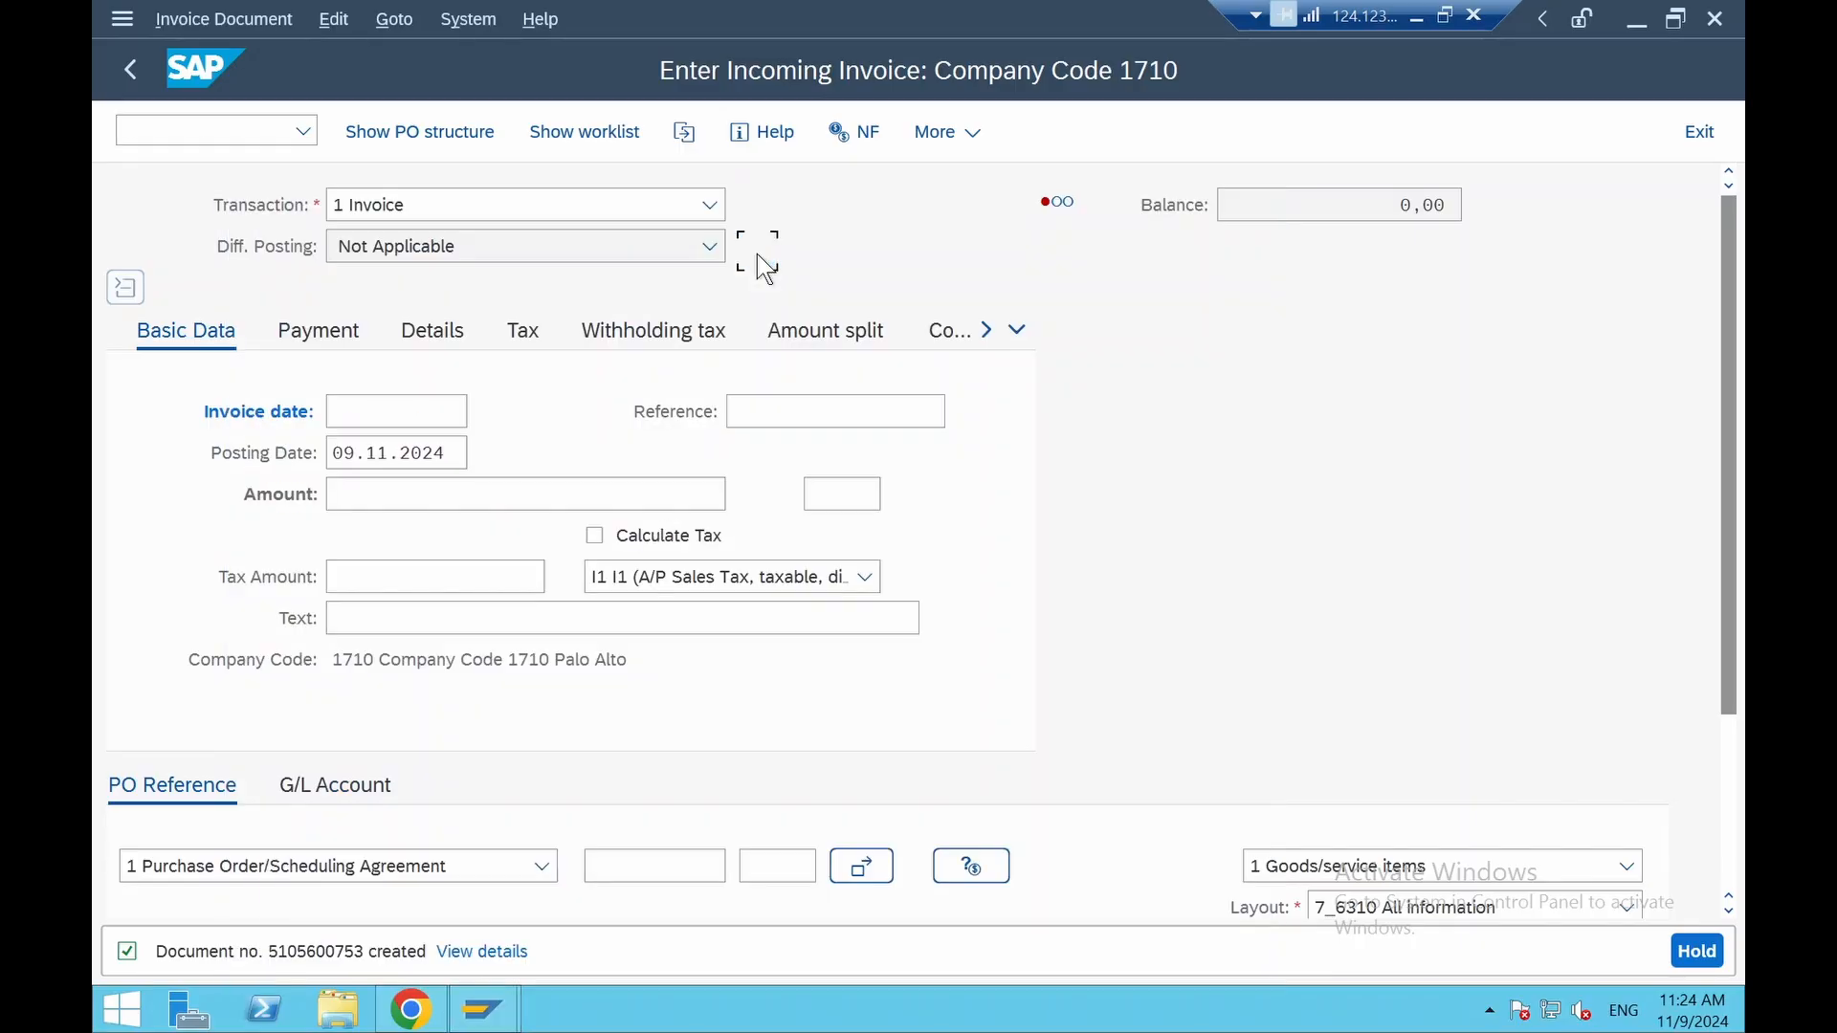
Switch to the PTP Cycle.xlsx workbook in Excel, paste the invoice document number into cell K16, and fit column K to its contents
{"action": "left_click", "coordinate": [1416, 18]}
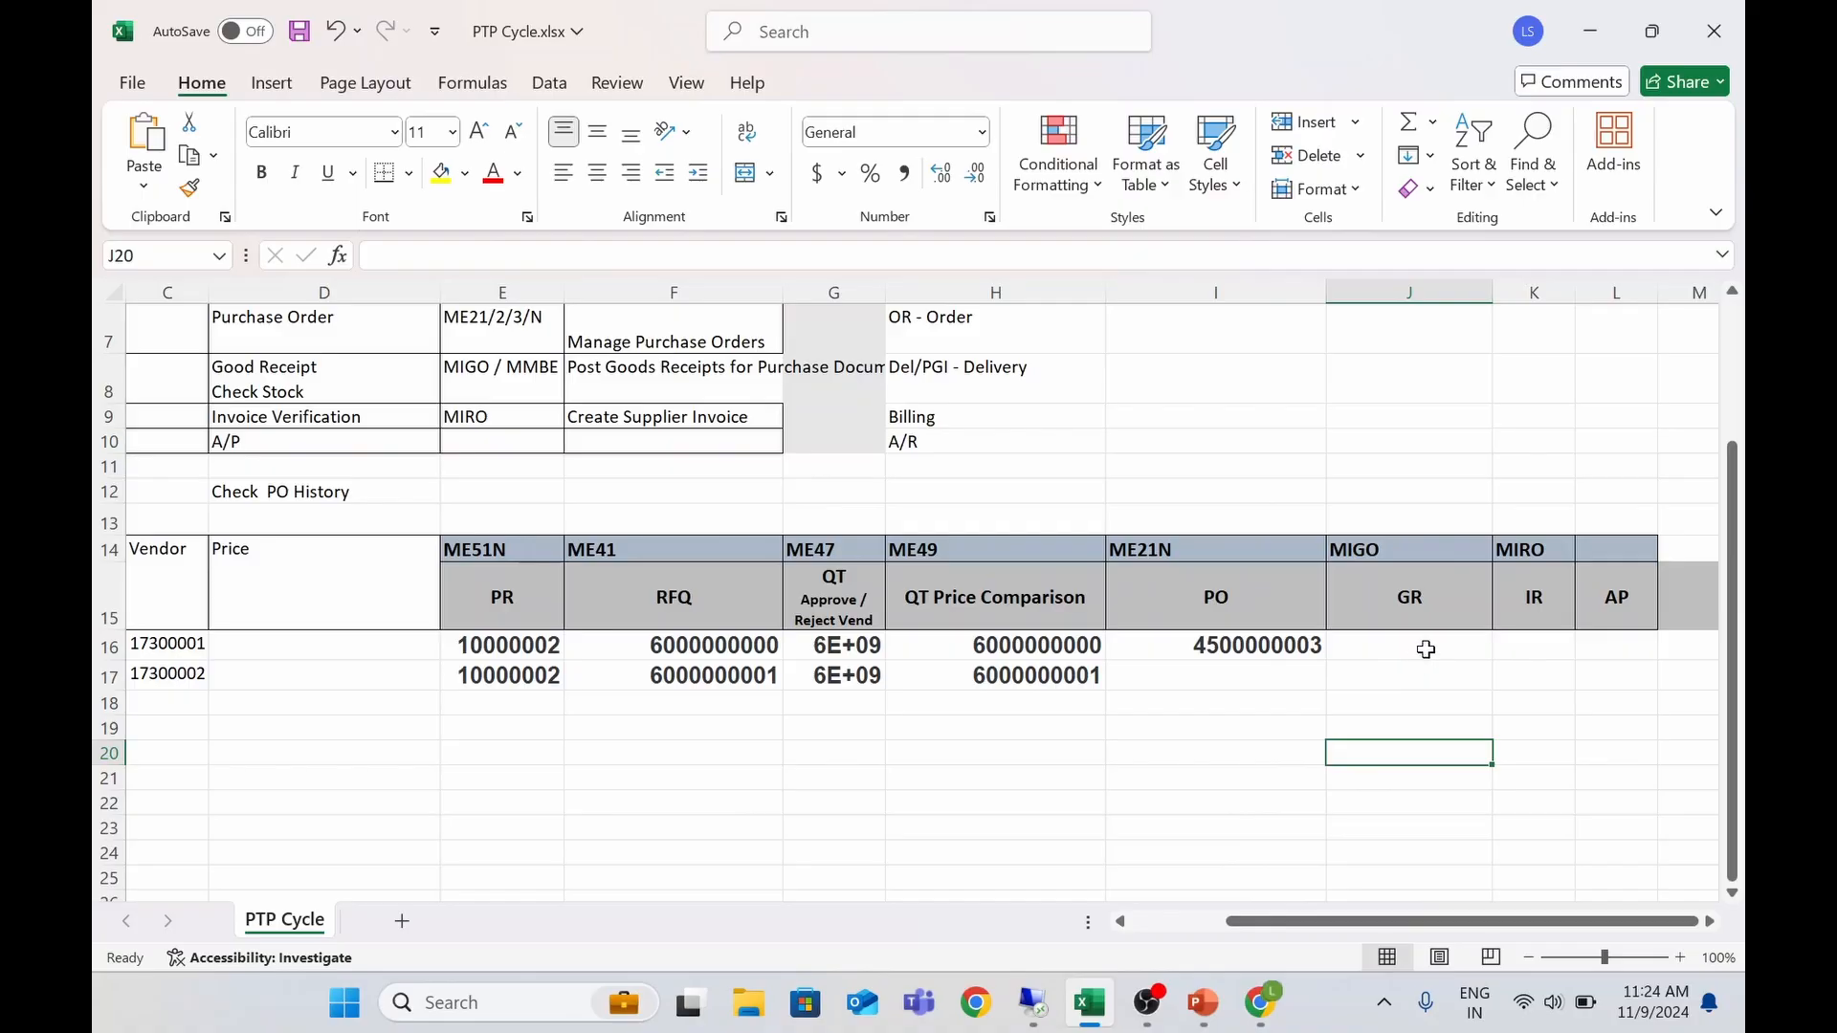
{"action": "left_click", "coordinate": [1528, 652]}
{"action": "key", "text": "ctrl+v"}
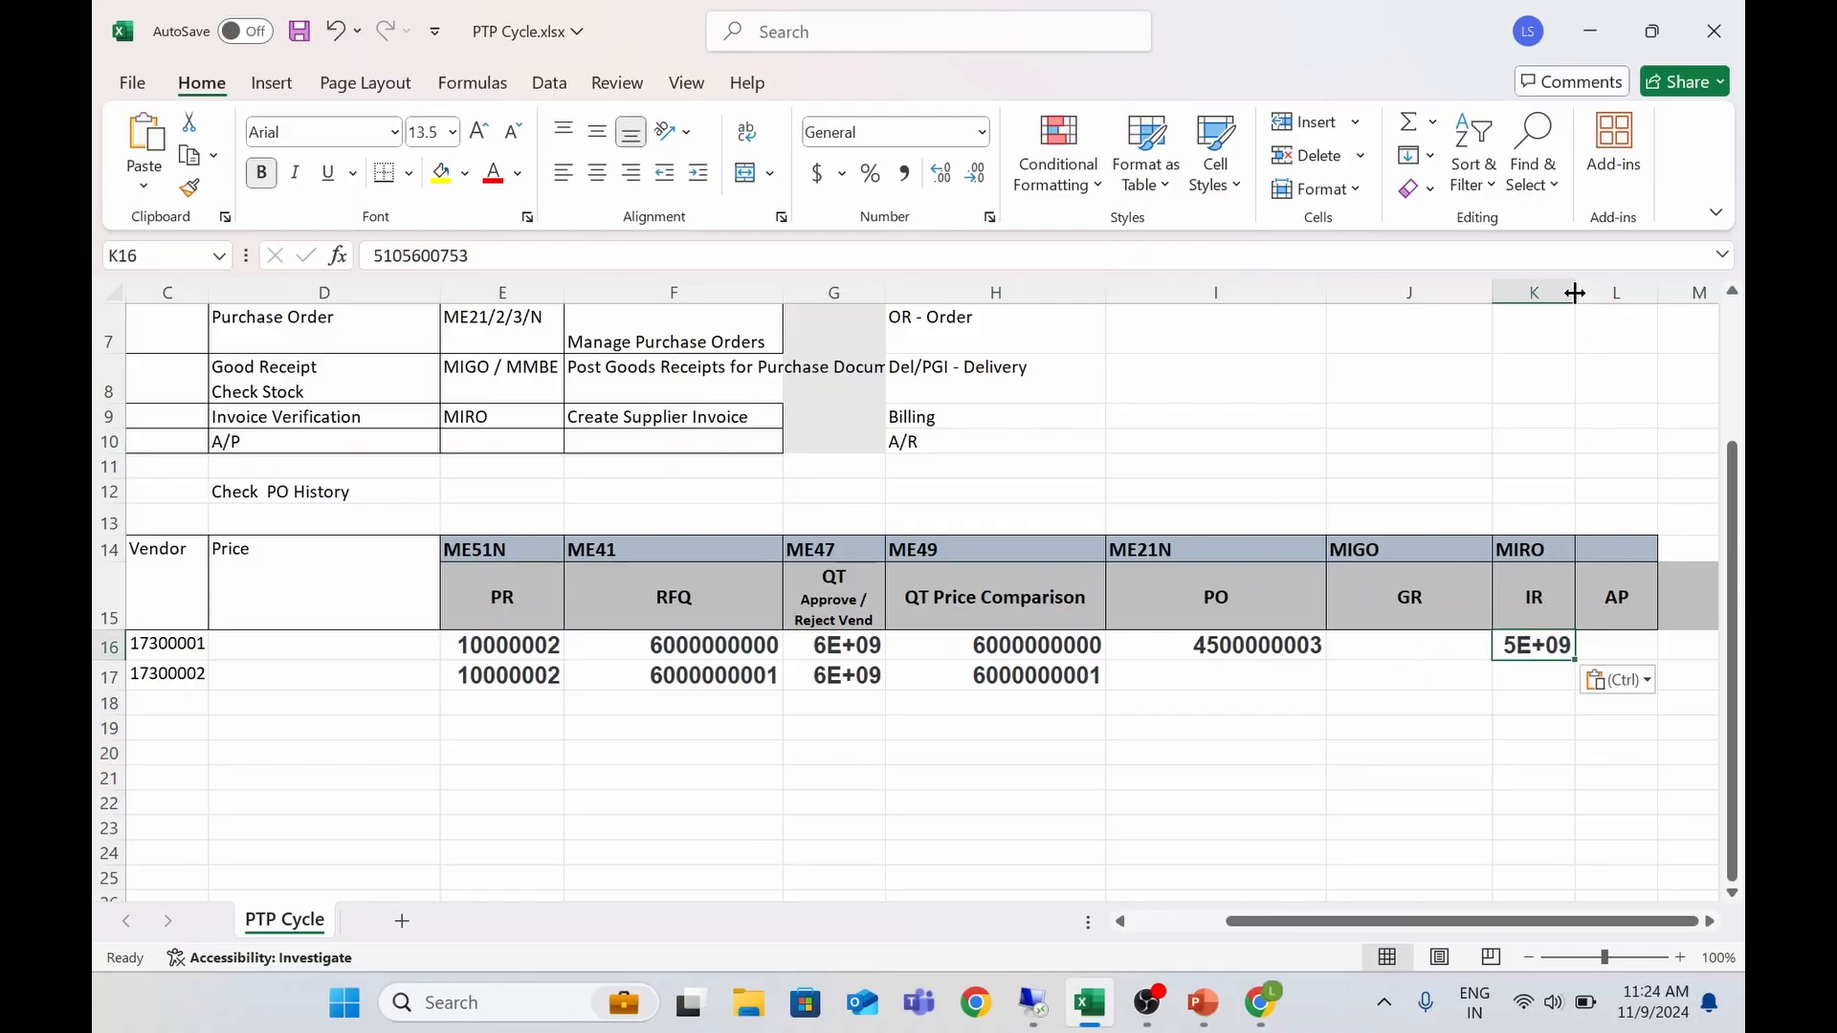
{"action": "double_click", "coordinate": [1576, 300]}
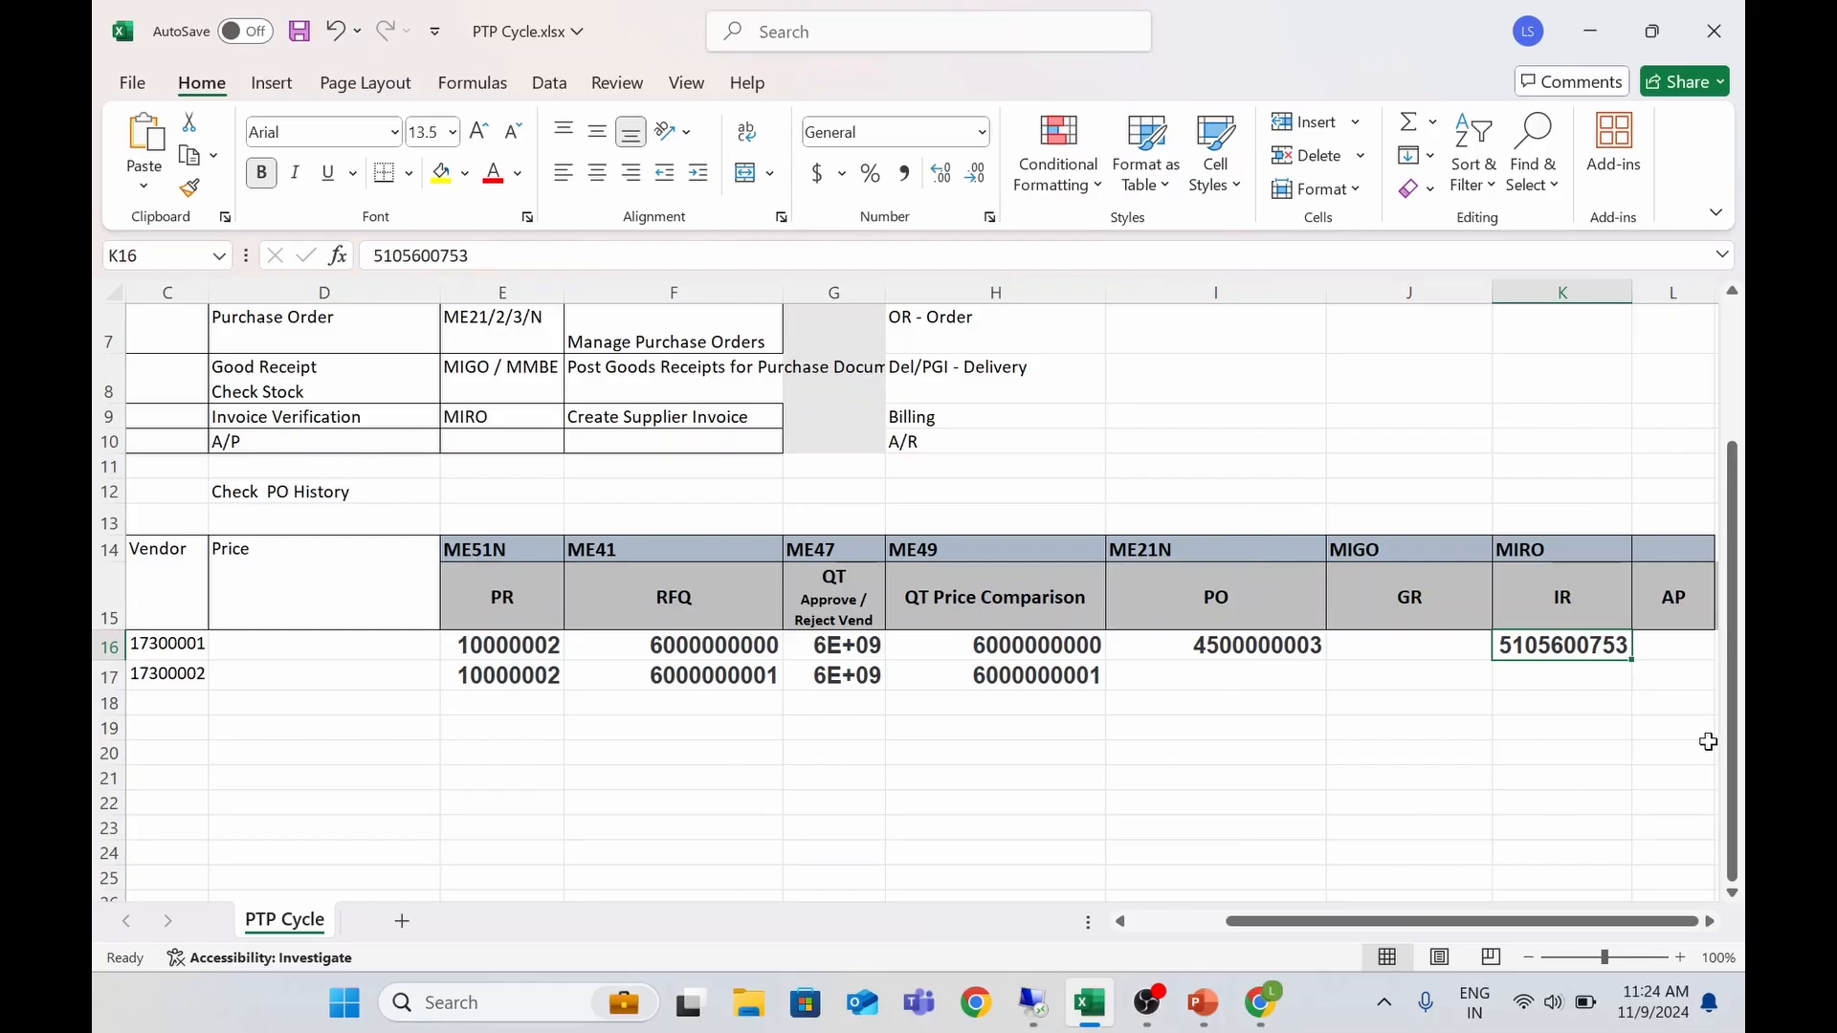
Fit the width of column G so the full quotation numbers show
{"action": "left_click", "coordinate": [1665, 648]}
{"action": "left_click", "coordinate": [1594, 650]}
{"action": "left_click", "coordinate": [1670, 648]}
{"action": "left_click", "coordinate": [1433, 653]}
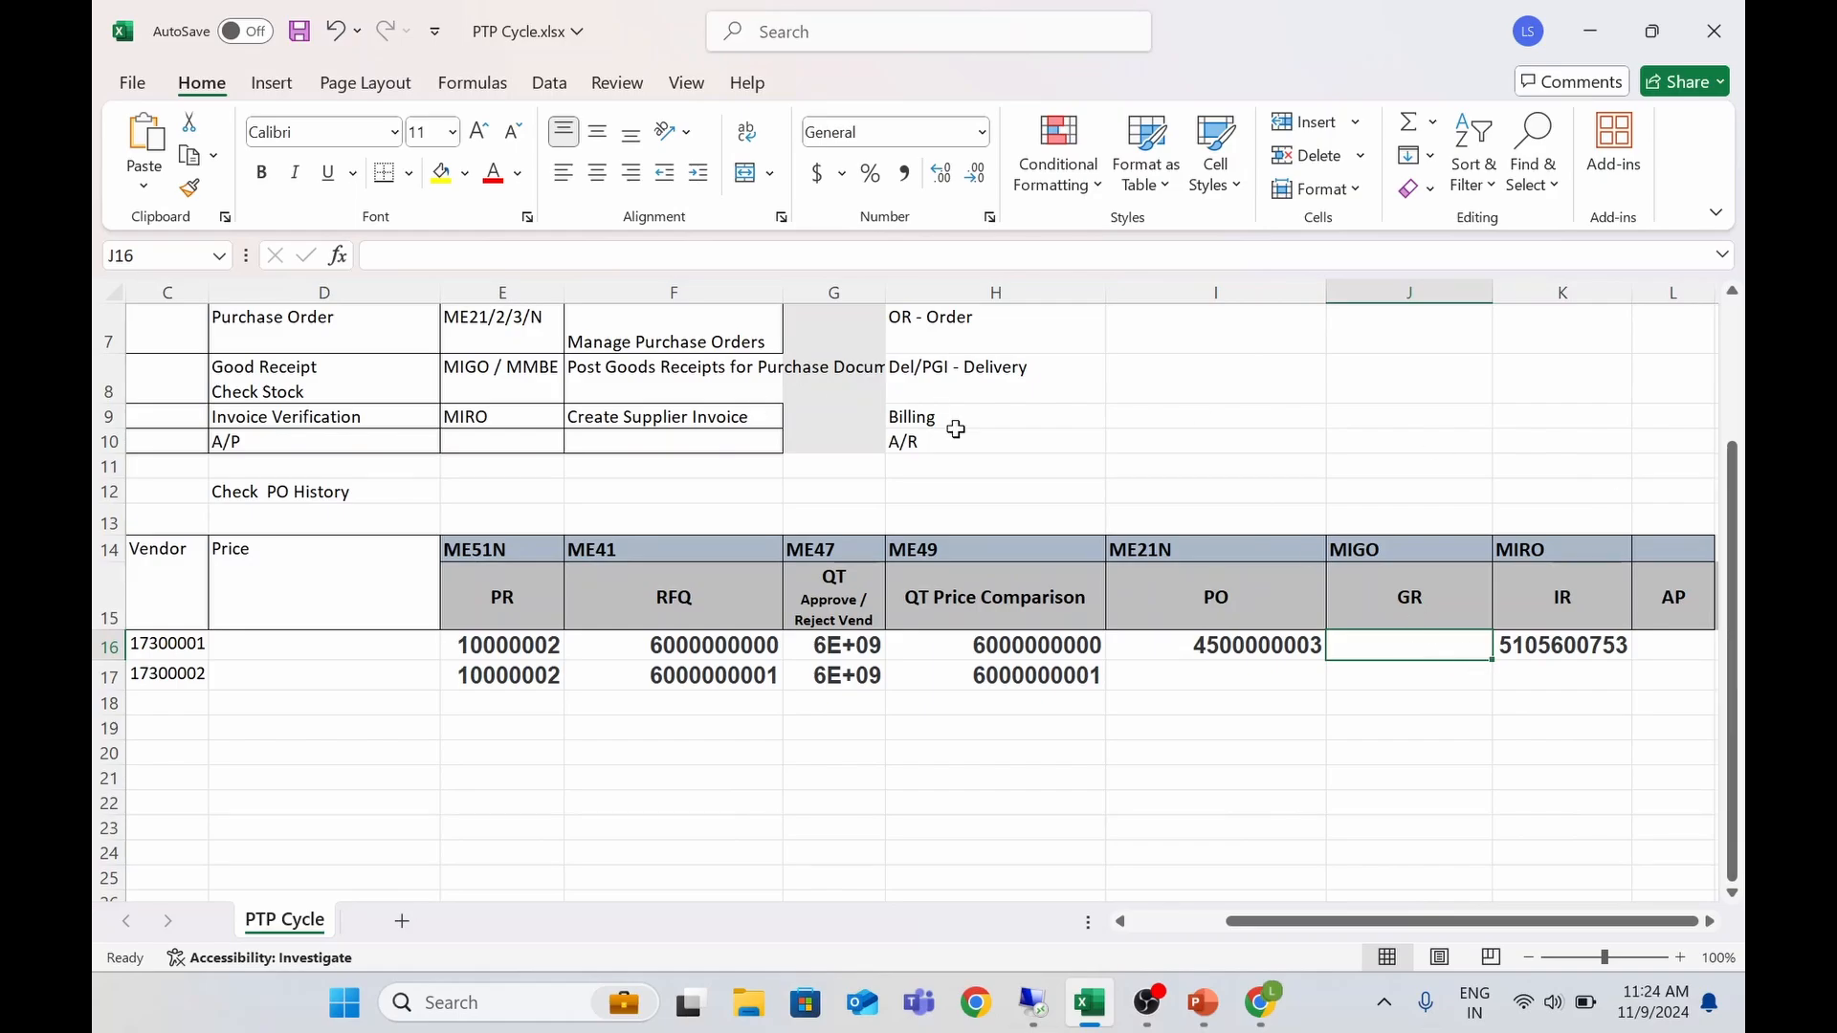
{"action": "double_click", "coordinate": [884, 299]}
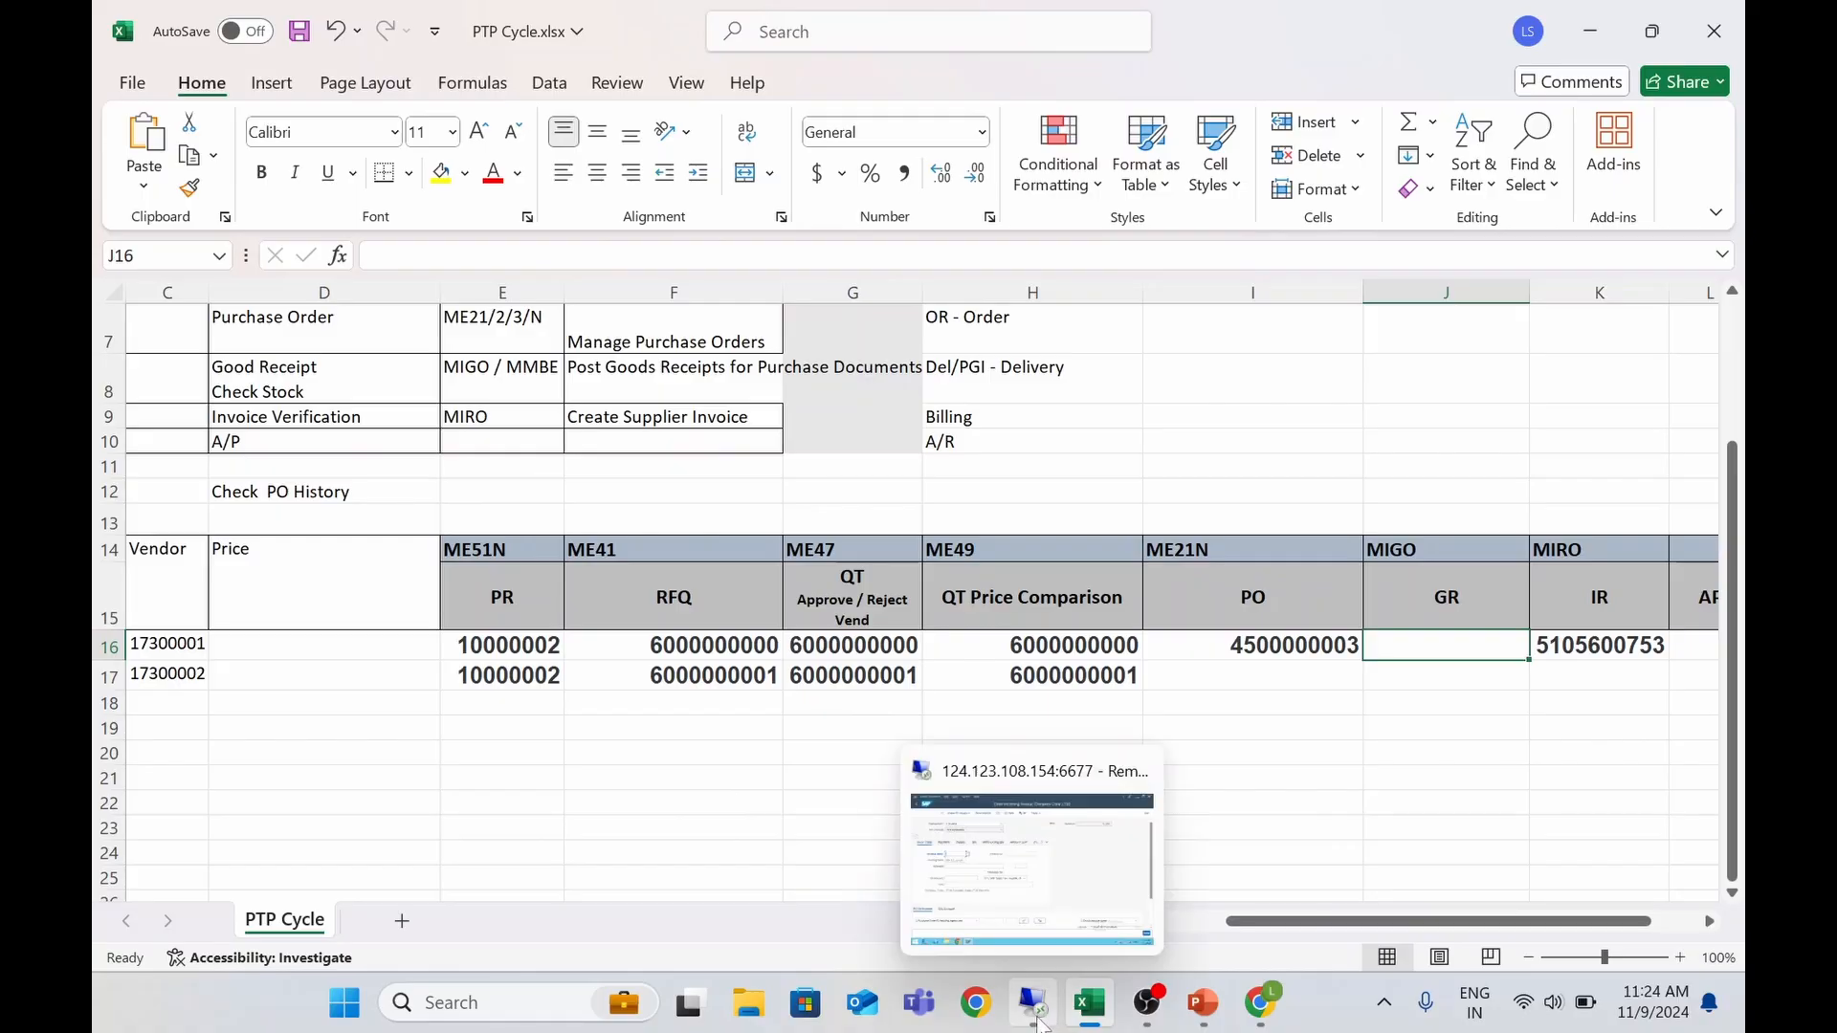
Switch back to the SAP remote session and open the purchase order display with /NME23N
{"action": "left_click", "coordinate": [1026, 893]}
{"action": "left_click", "coordinate": [241, 138]}
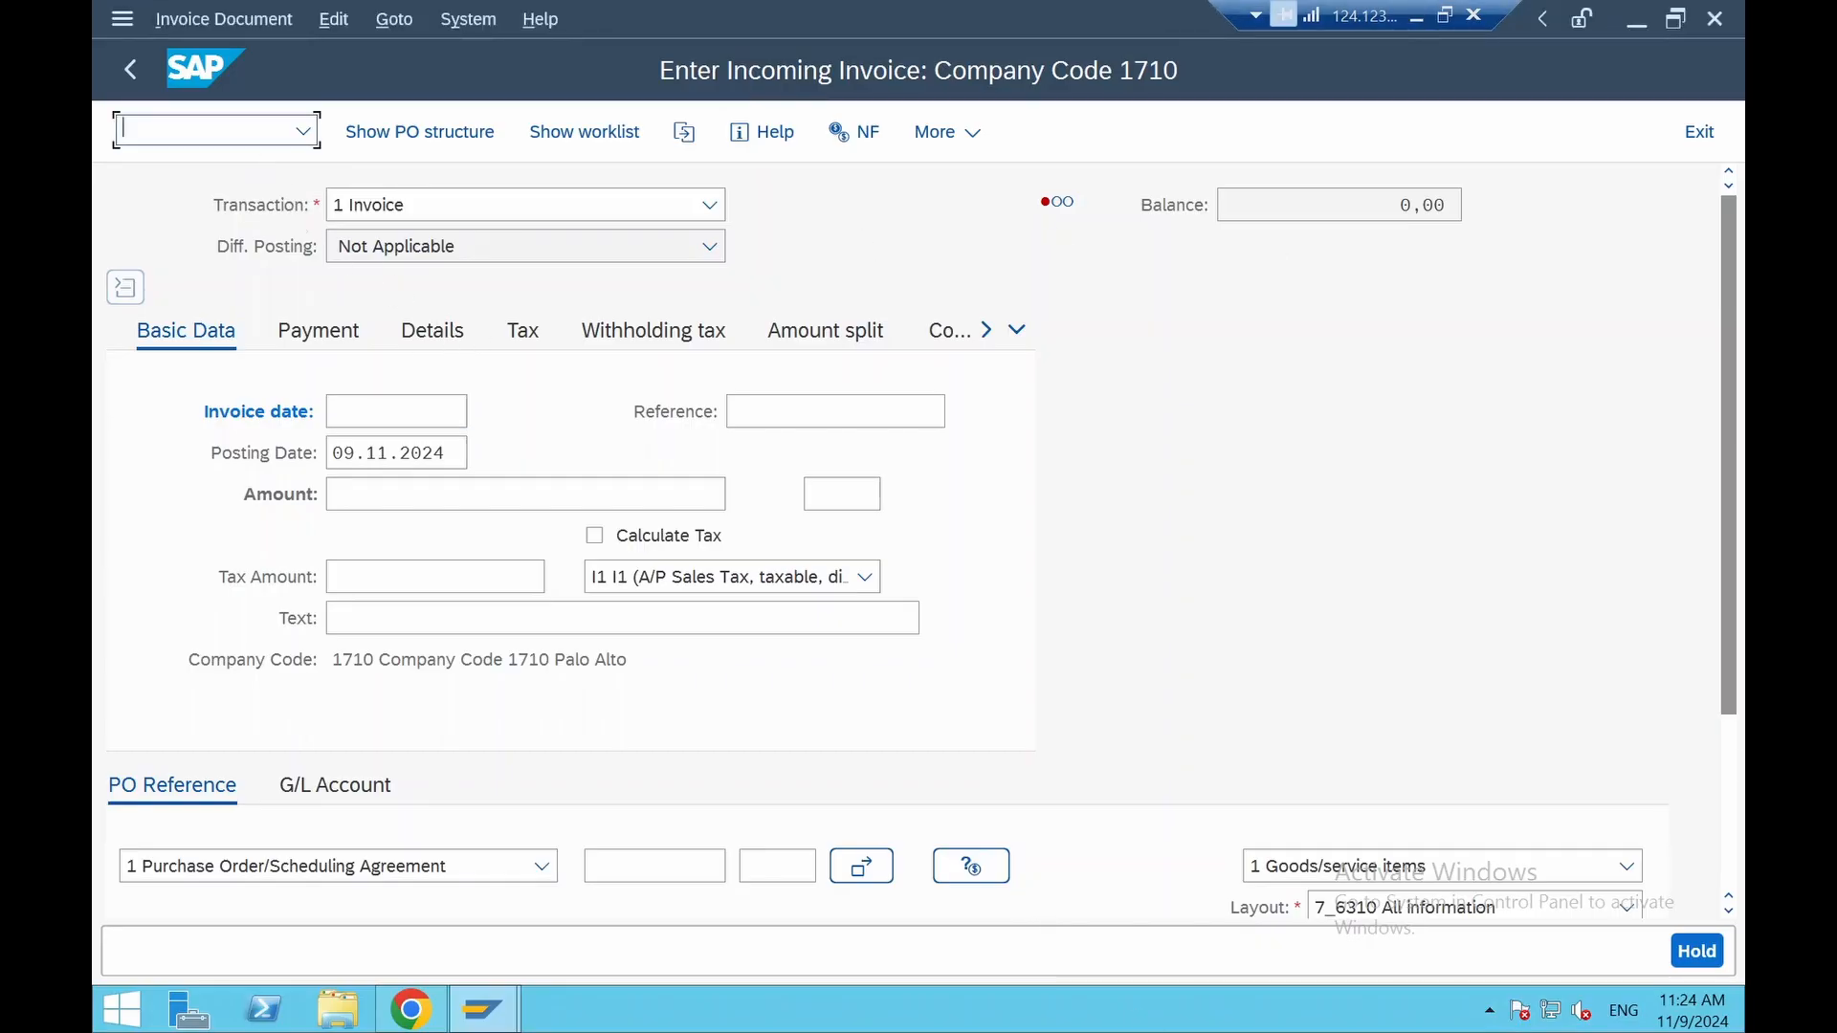
{"action": "type", "text": "/NME23N"}
{"action": "key", "text": "Return"}
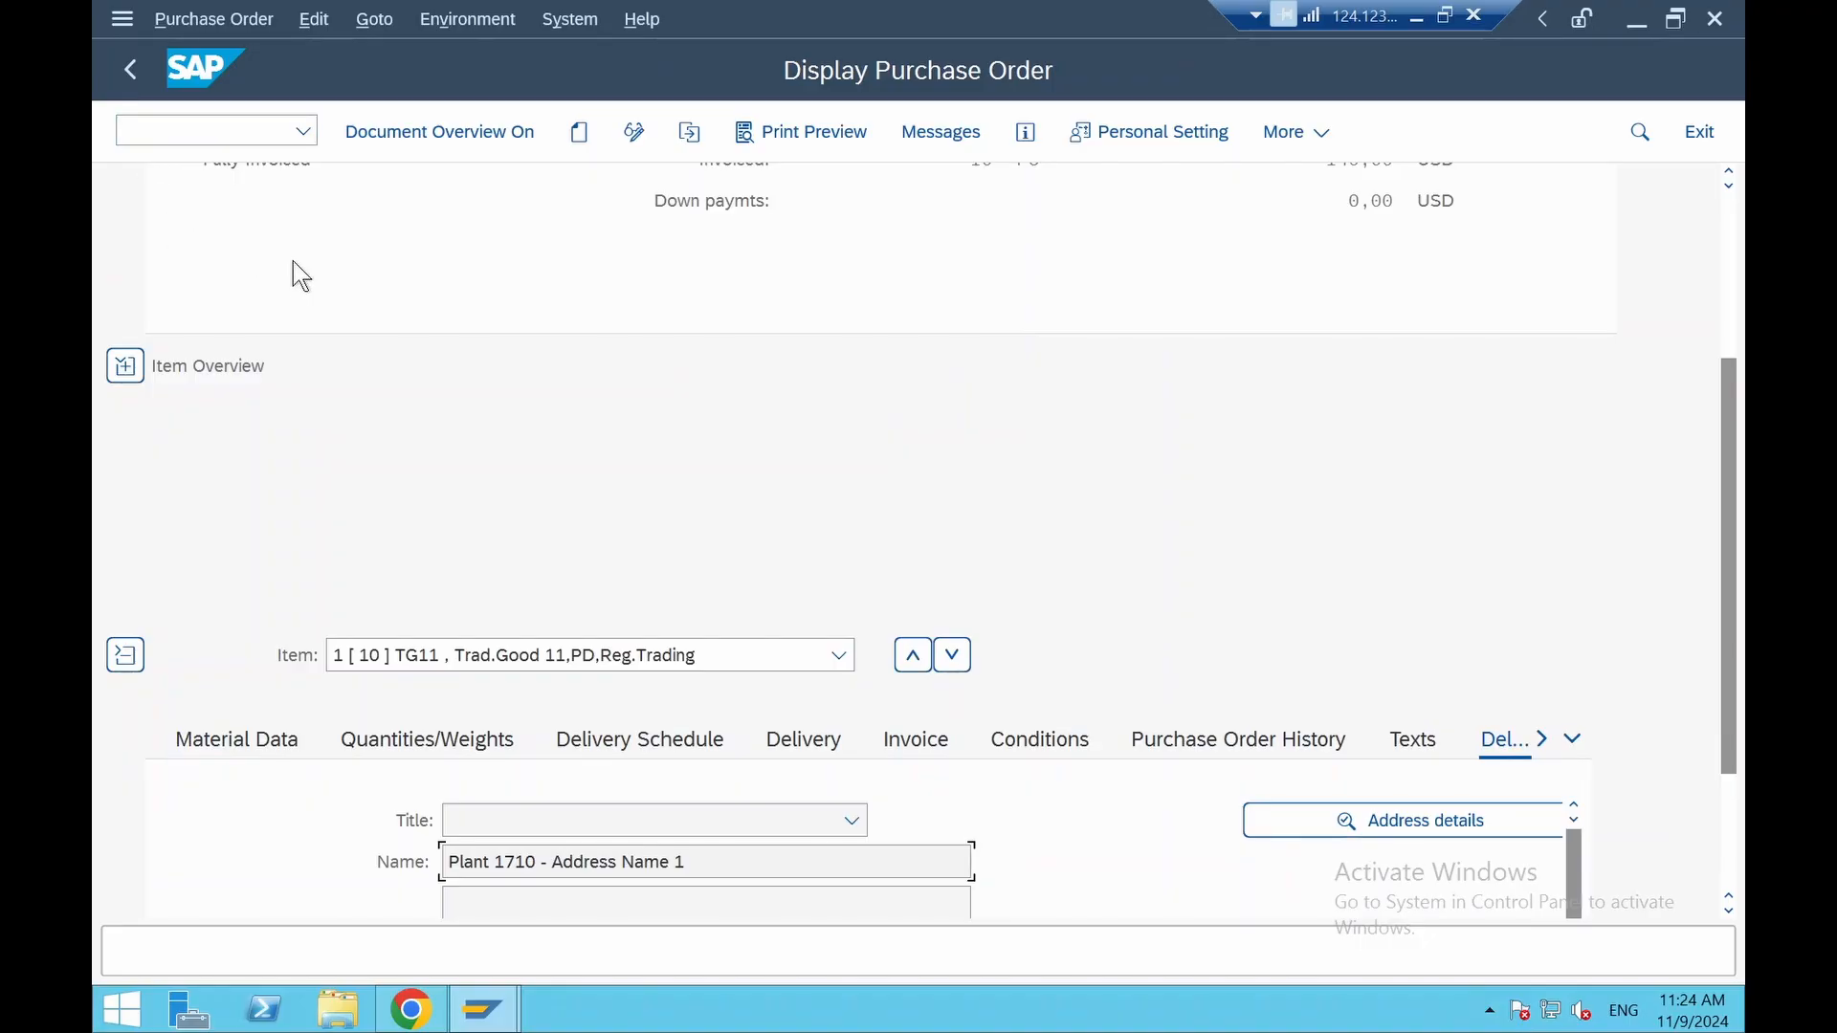
Collapse the purchase order header and display the purchase order history of item 10
{"action": "scroll", "coordinate": [348, 361], "scroll_direction": "up", "scroll_amount": 5}
{"action": "scroll", "coordinate": [513, 315], "scroll_direction": "up", "scroll_amount": 1}
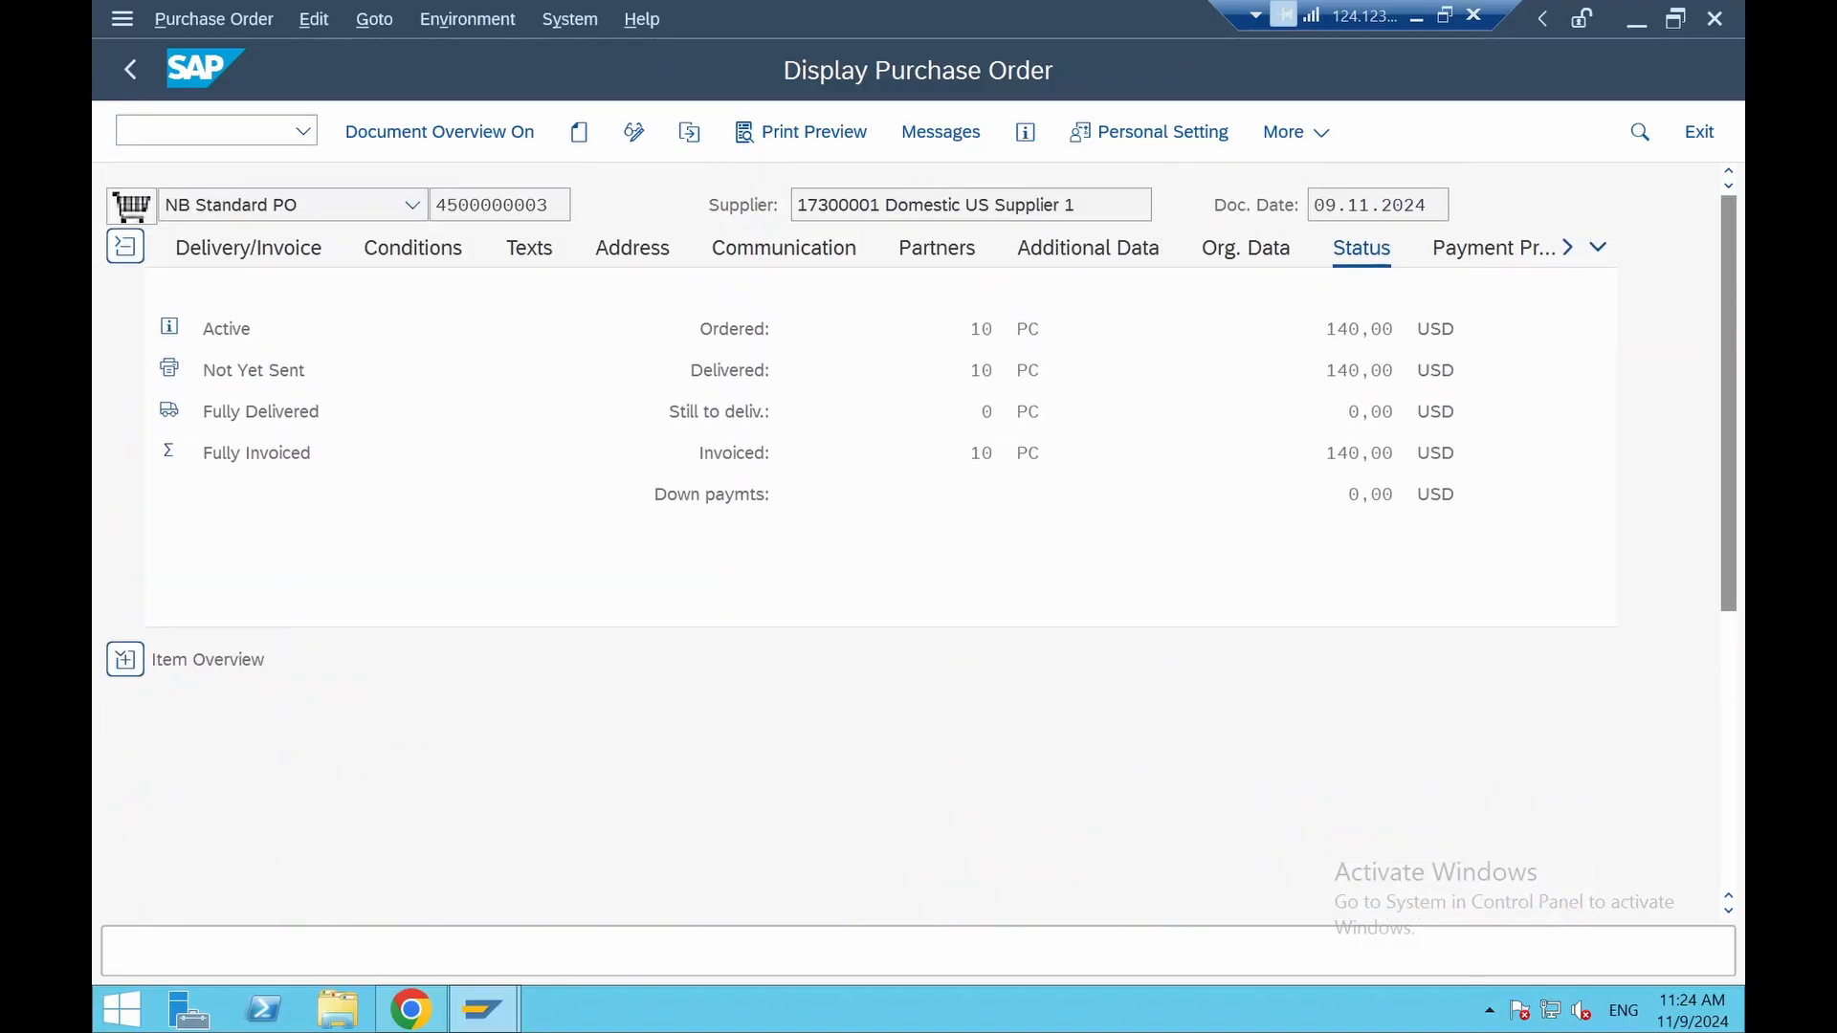
{"action": "left_click", "coordinate": [463, 206]}
{"action": "left_click", "coordinate": [128, 251]}
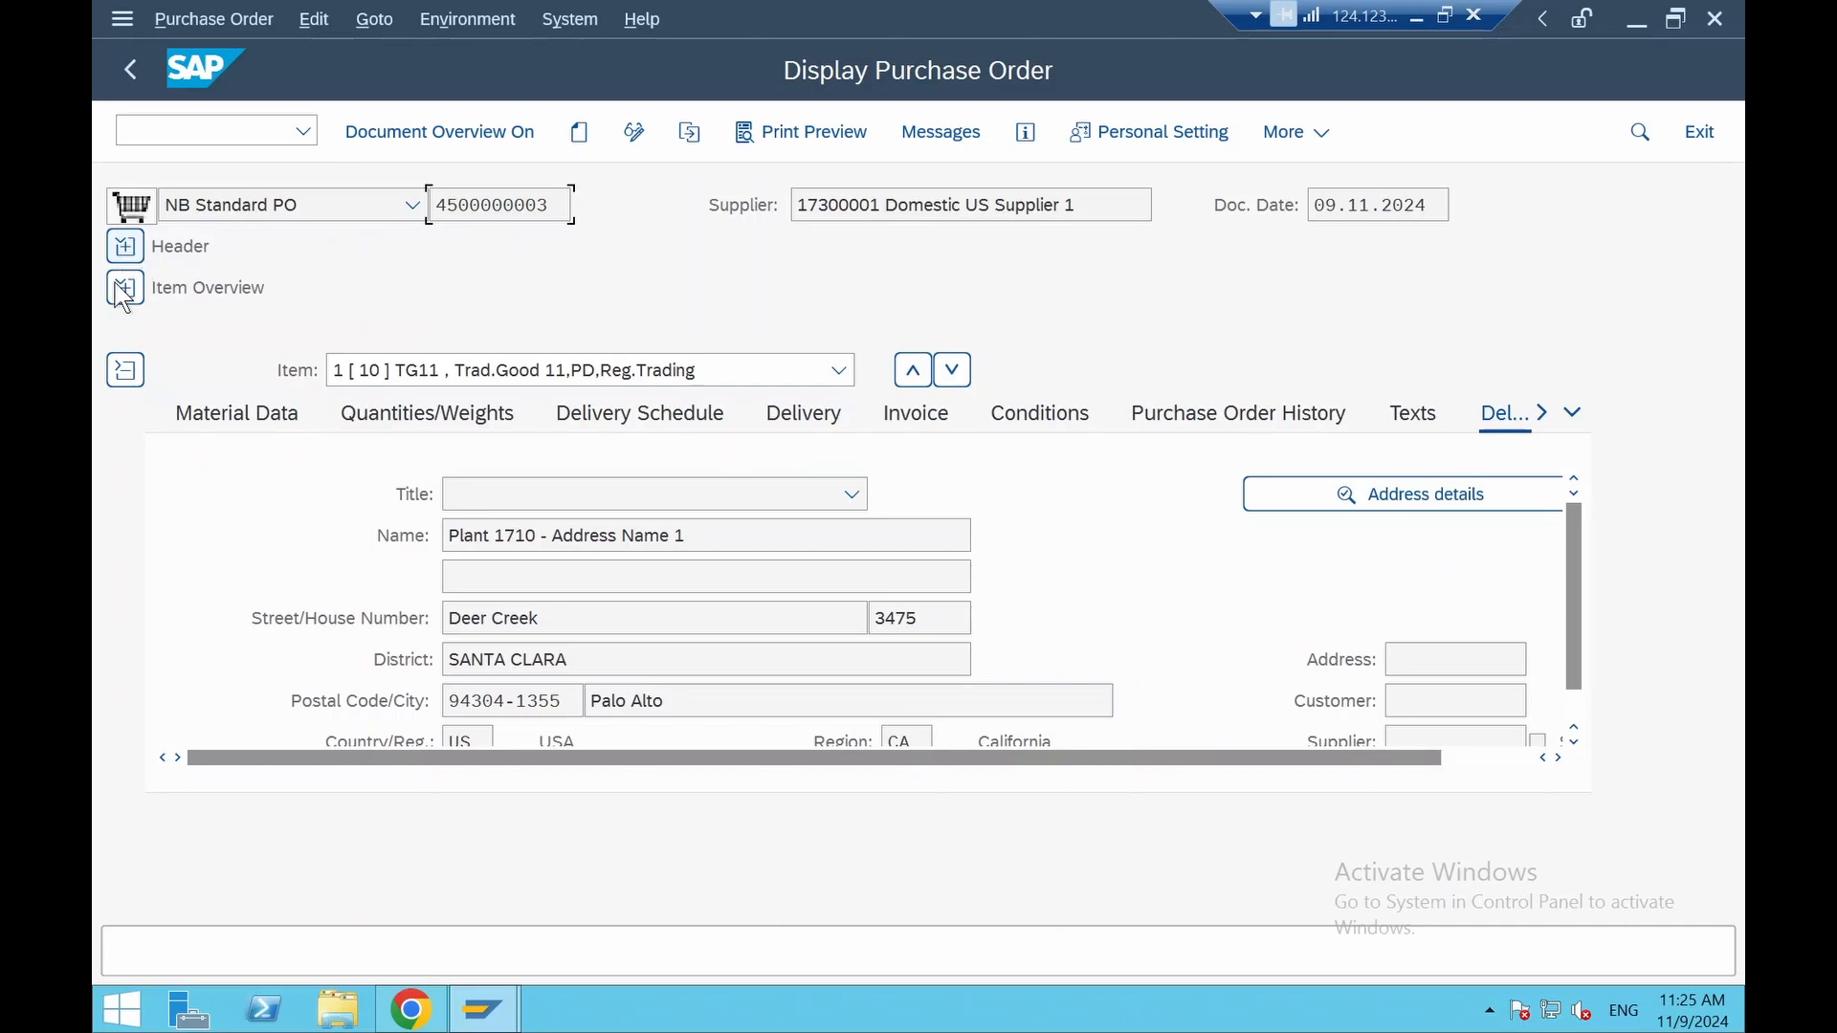
{"action": "left_click", "coordinate": [1207, 422]}
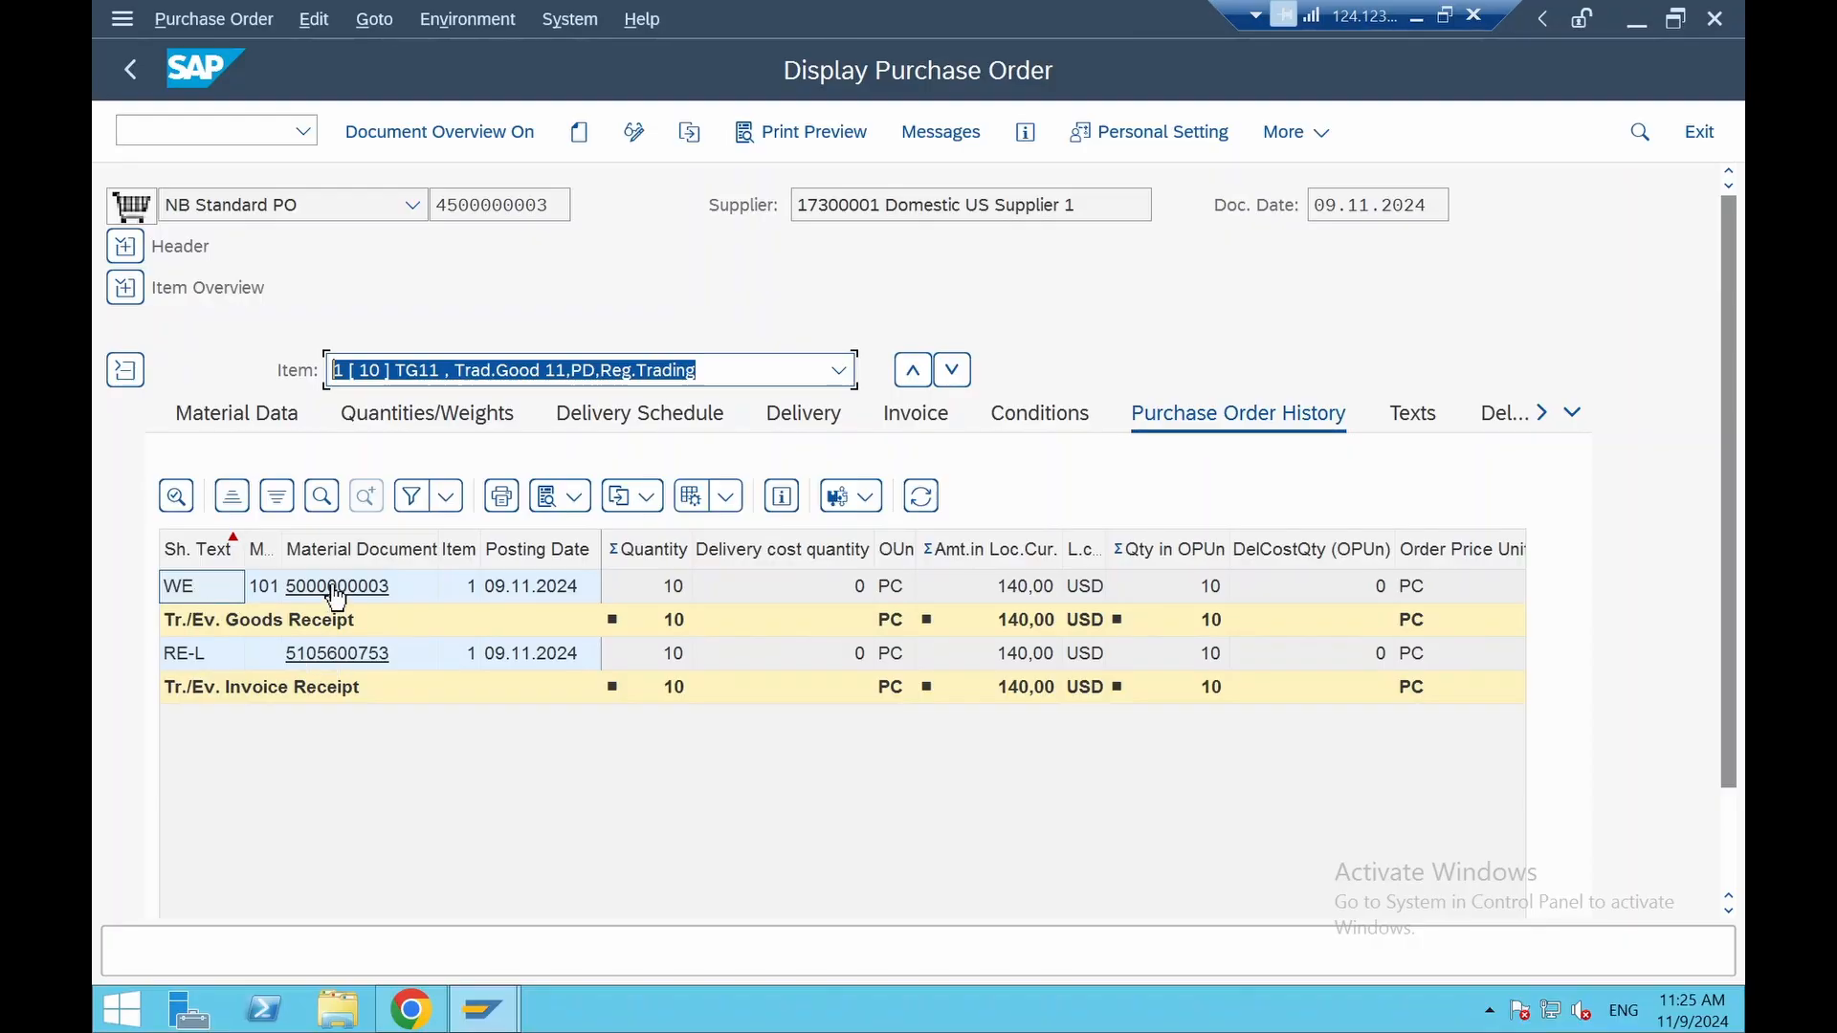
Open the goods receipt's material document from the purchase order history and copy its document number
{"action": "left_click", "coordinate": [335, 596]}
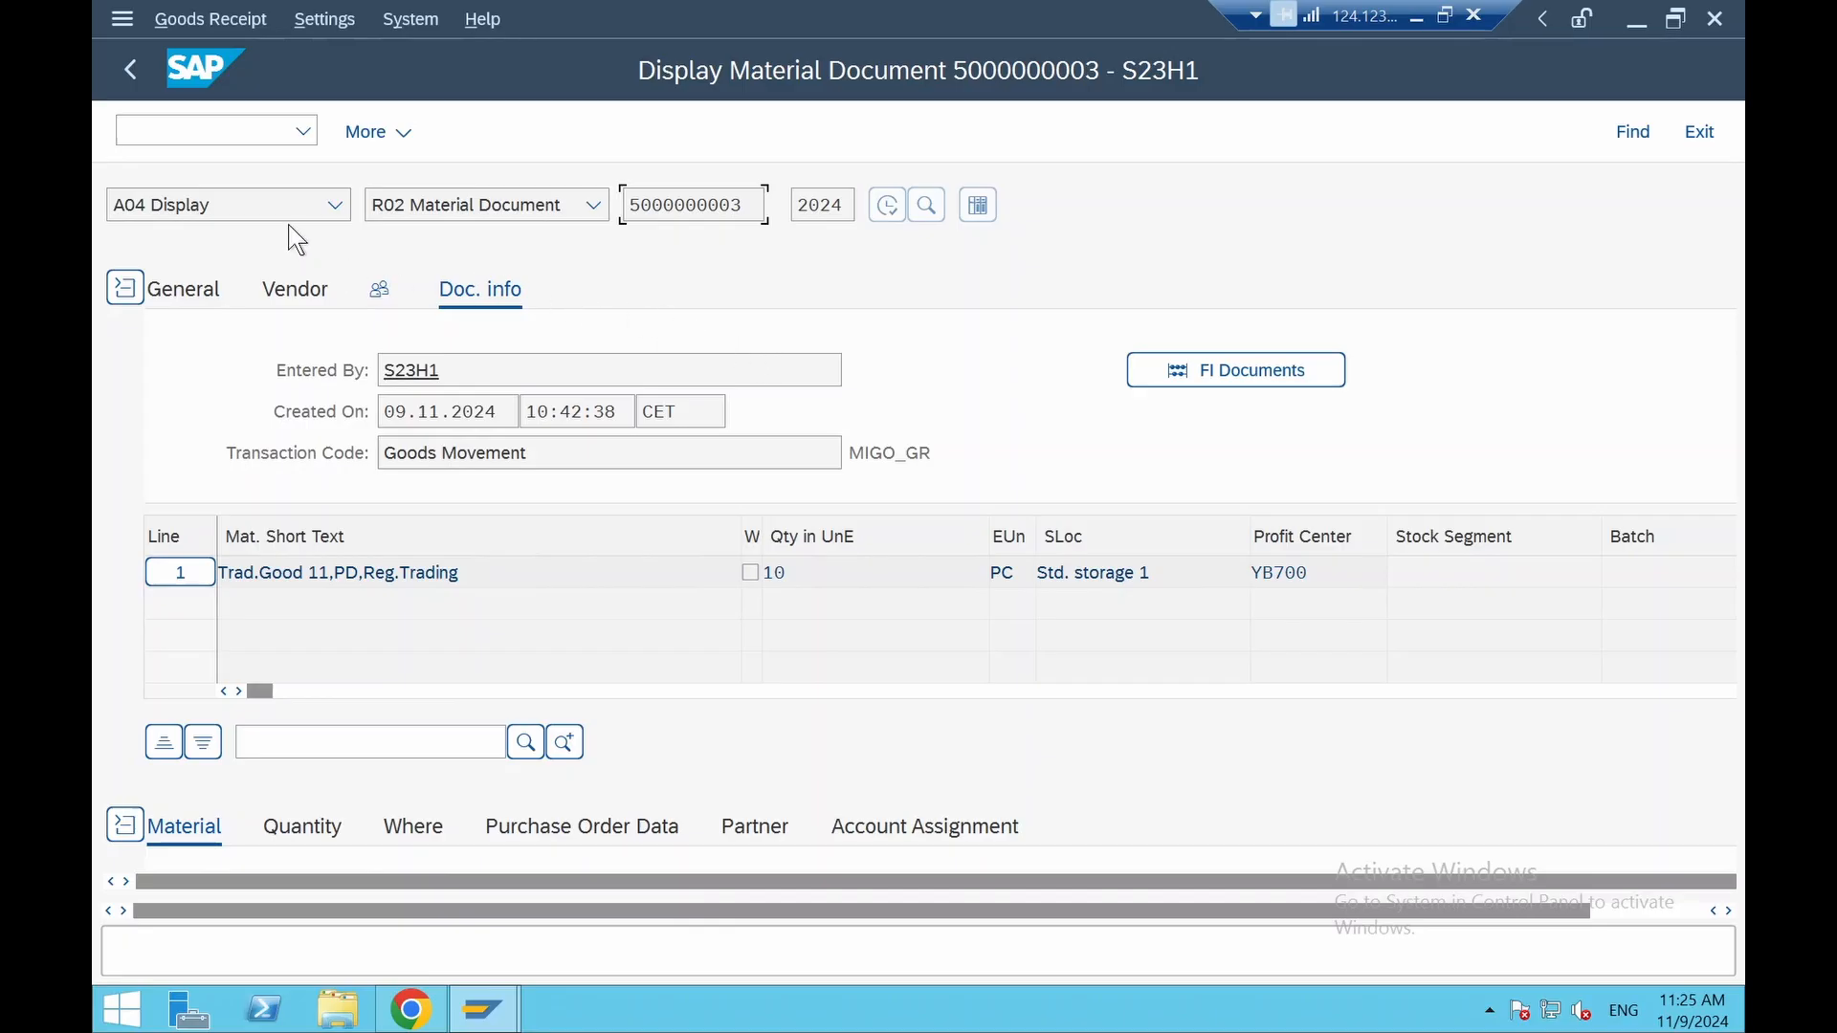
{"action": "left_click_drag", "start_coordinate": [746, 205], "coordinate": [630, 205]}
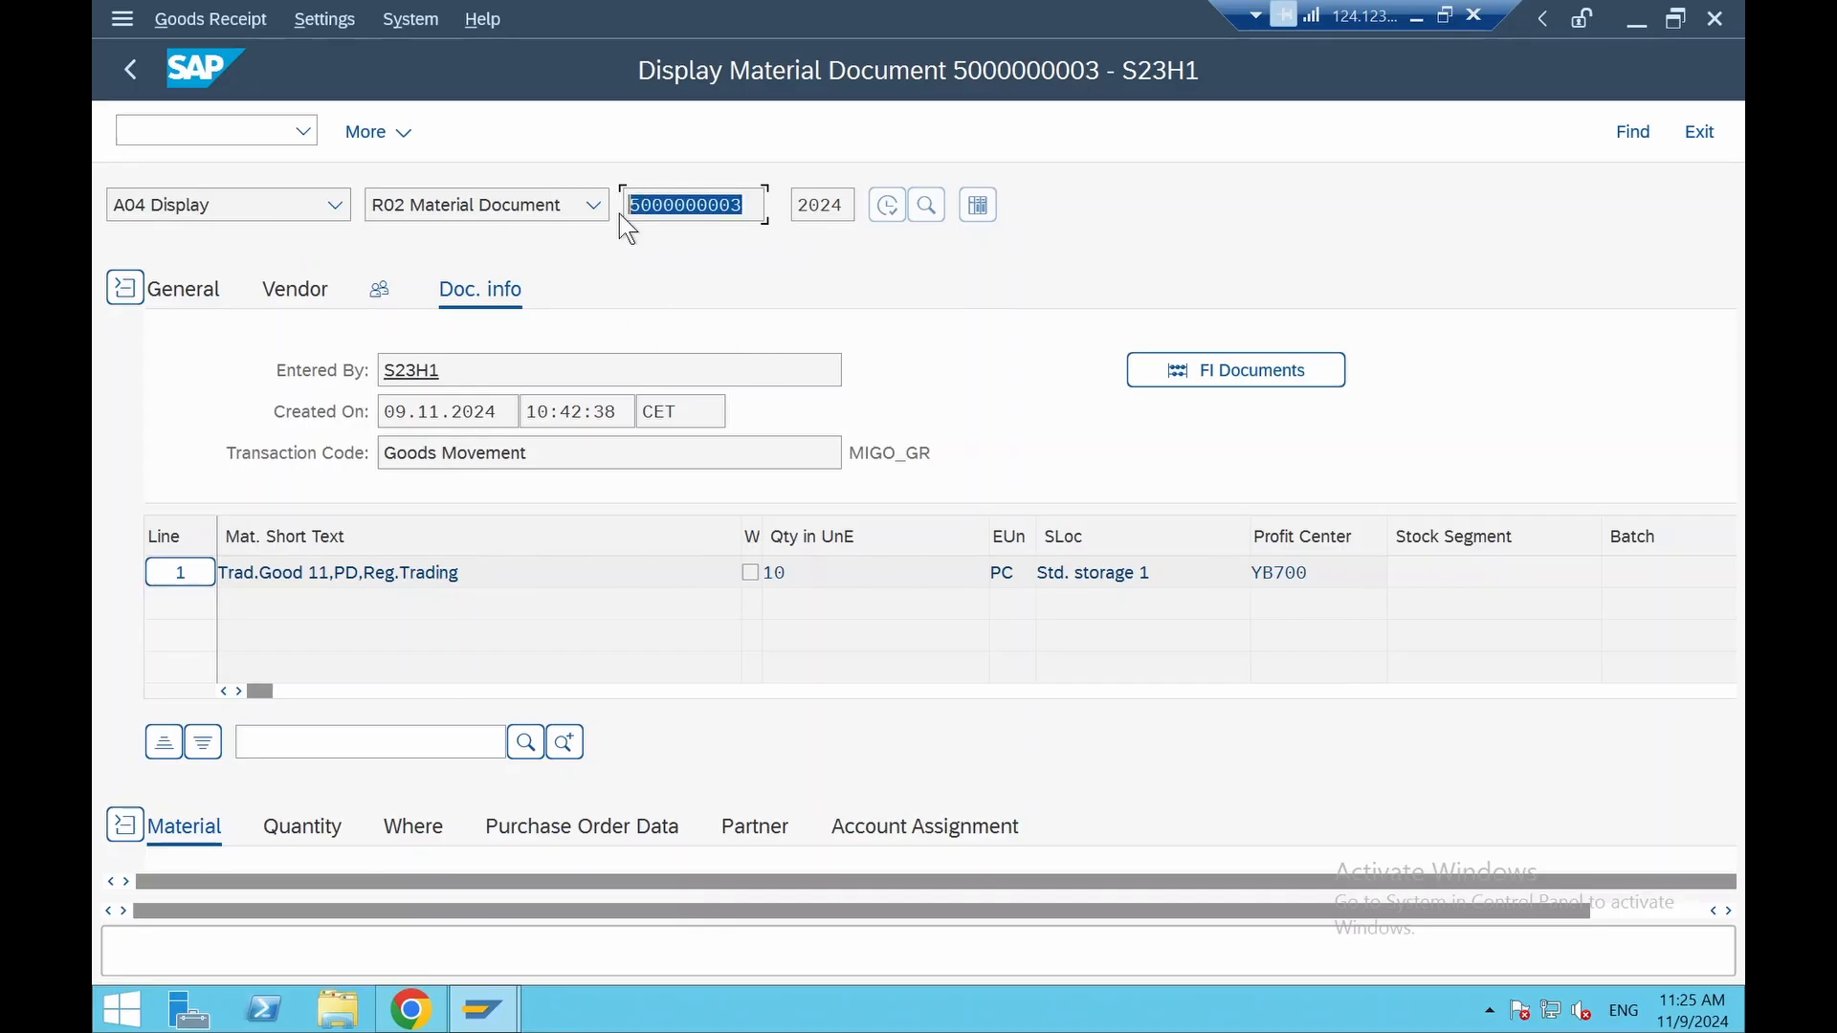
{"action": "key", "text": "ctrl+c"}
Switch to the PTP Cycle.xlsx workbook in Excel, paste the goods receipt number into cell J16, and copy the formatting of I16 onto it
{"action": "left_click", "coordinate": [1416, 17]}
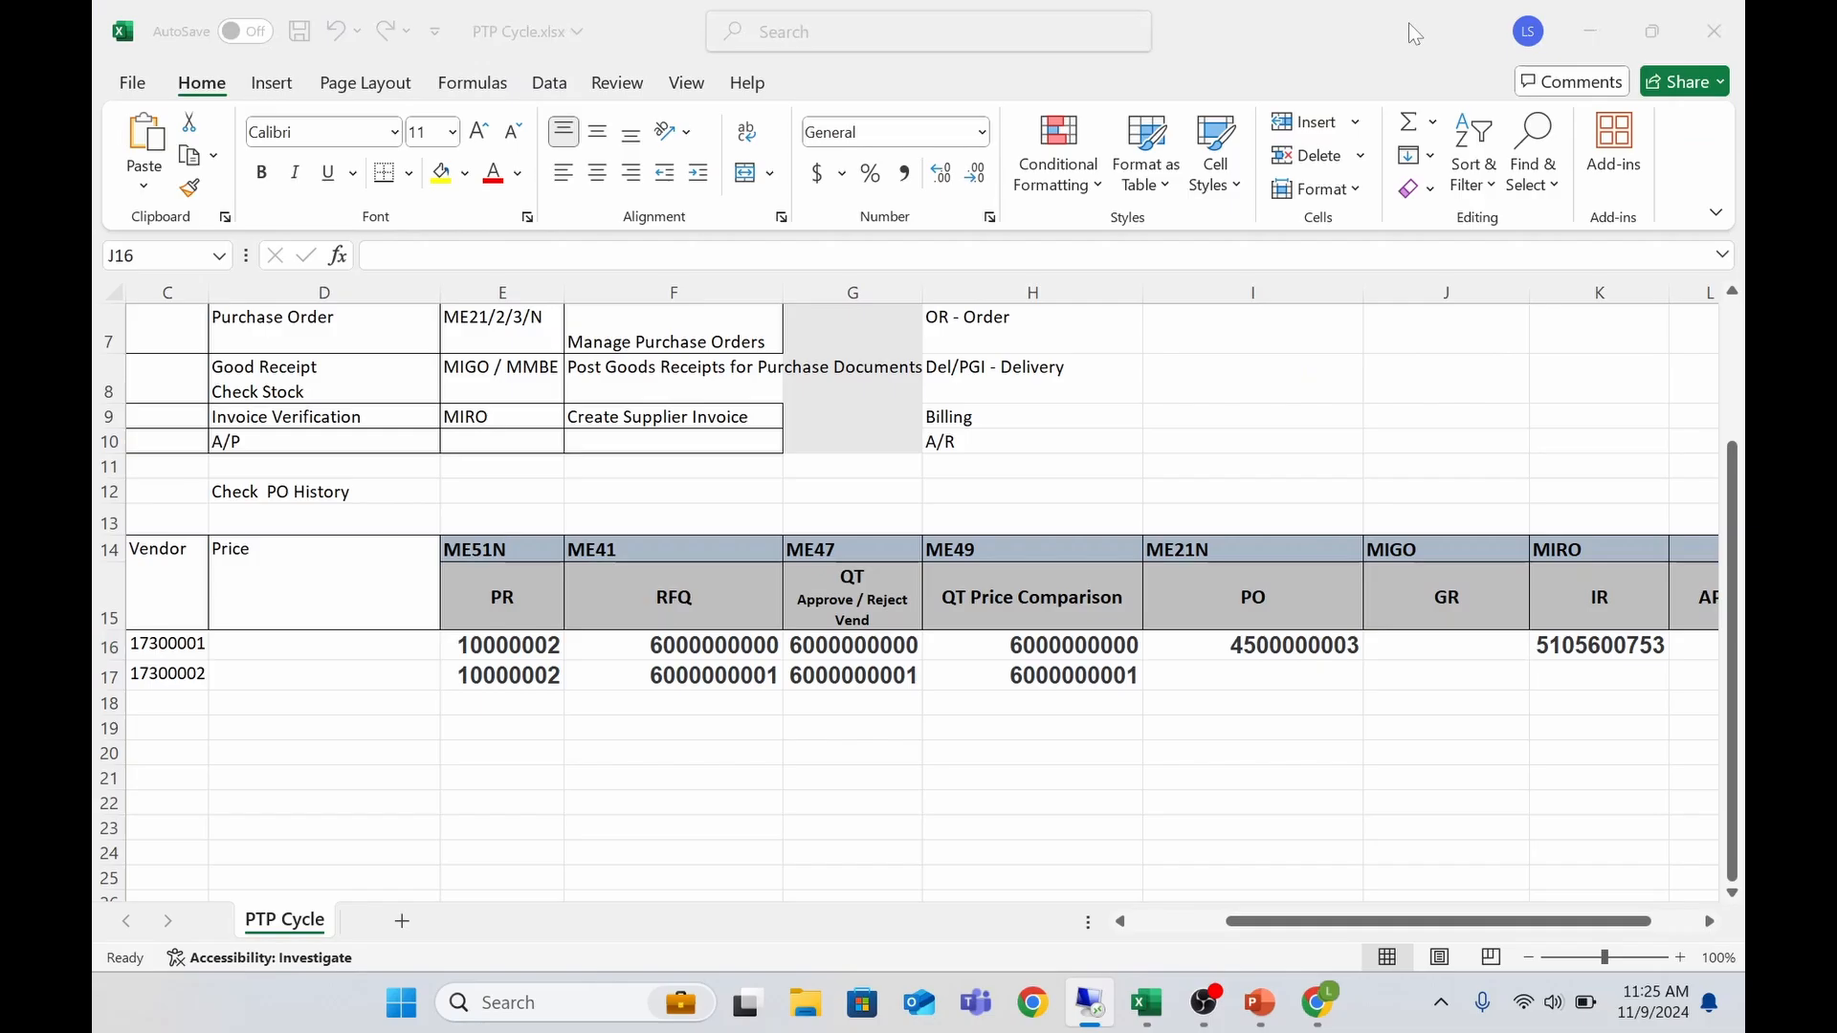
{"action": "key", "text": "ctrl+v"}
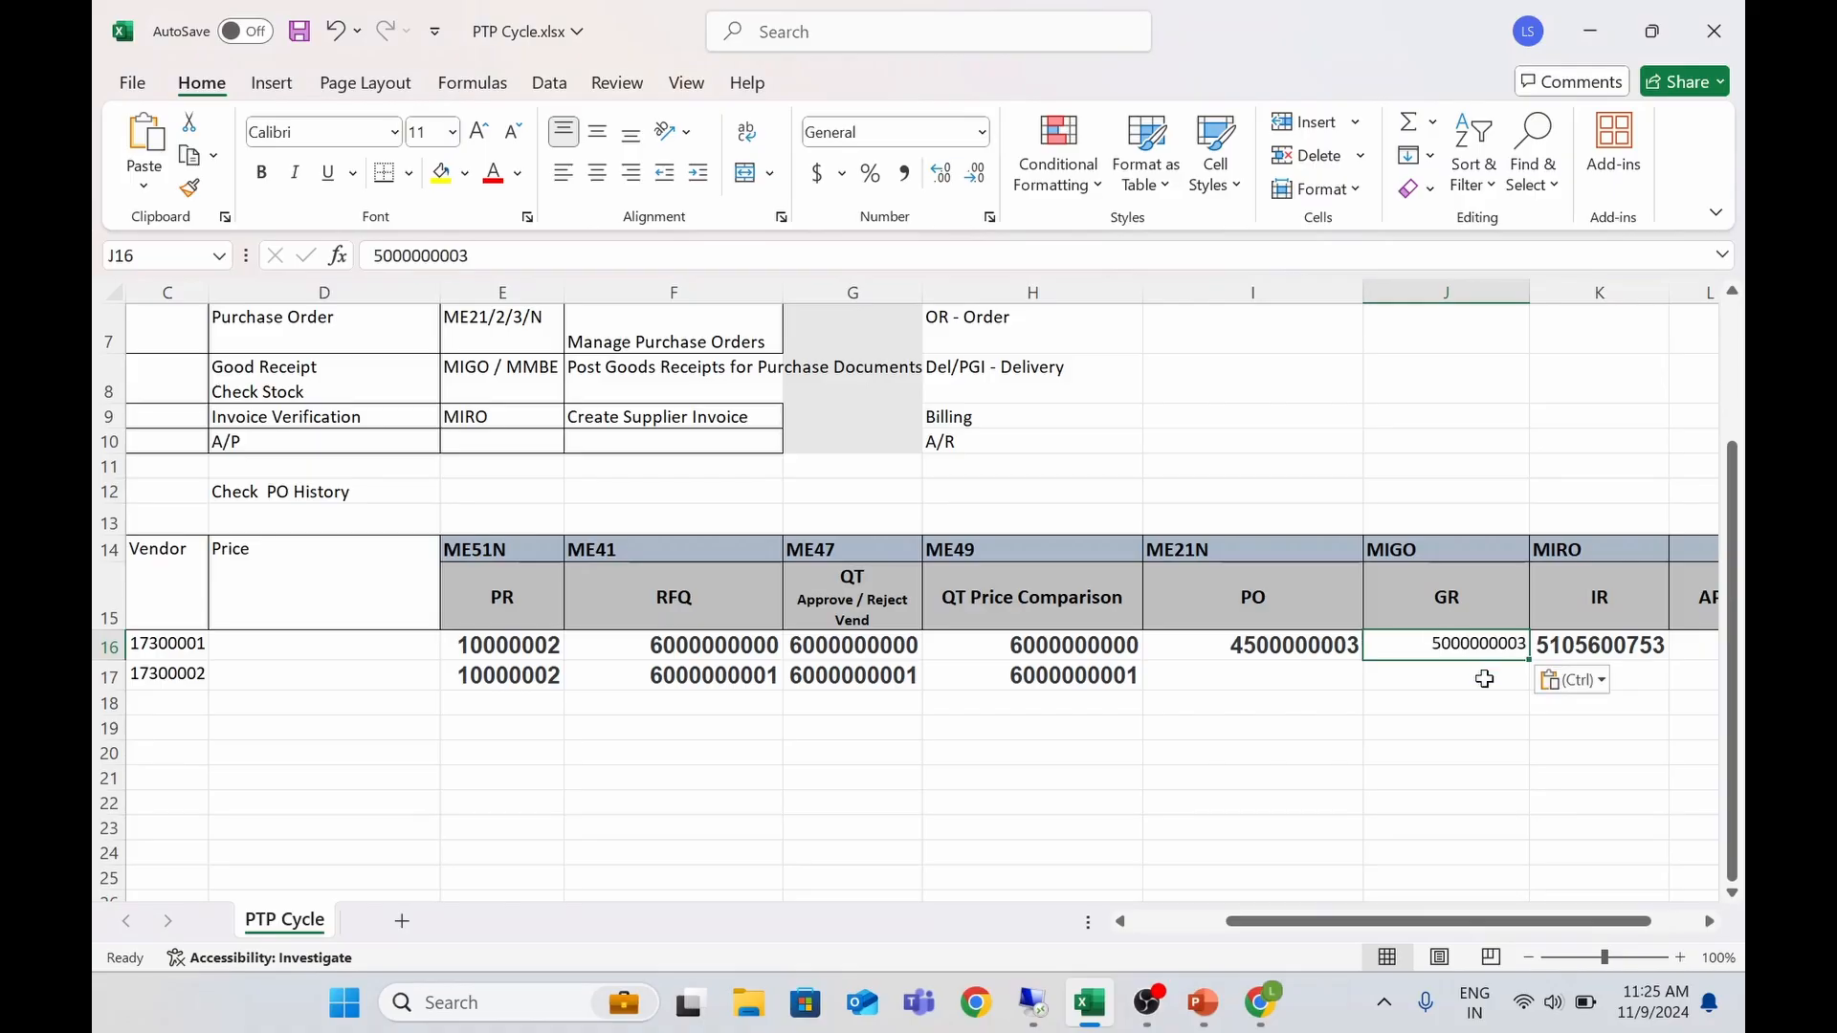
{"action": "left_click", "coordinate": [1301, 646]}
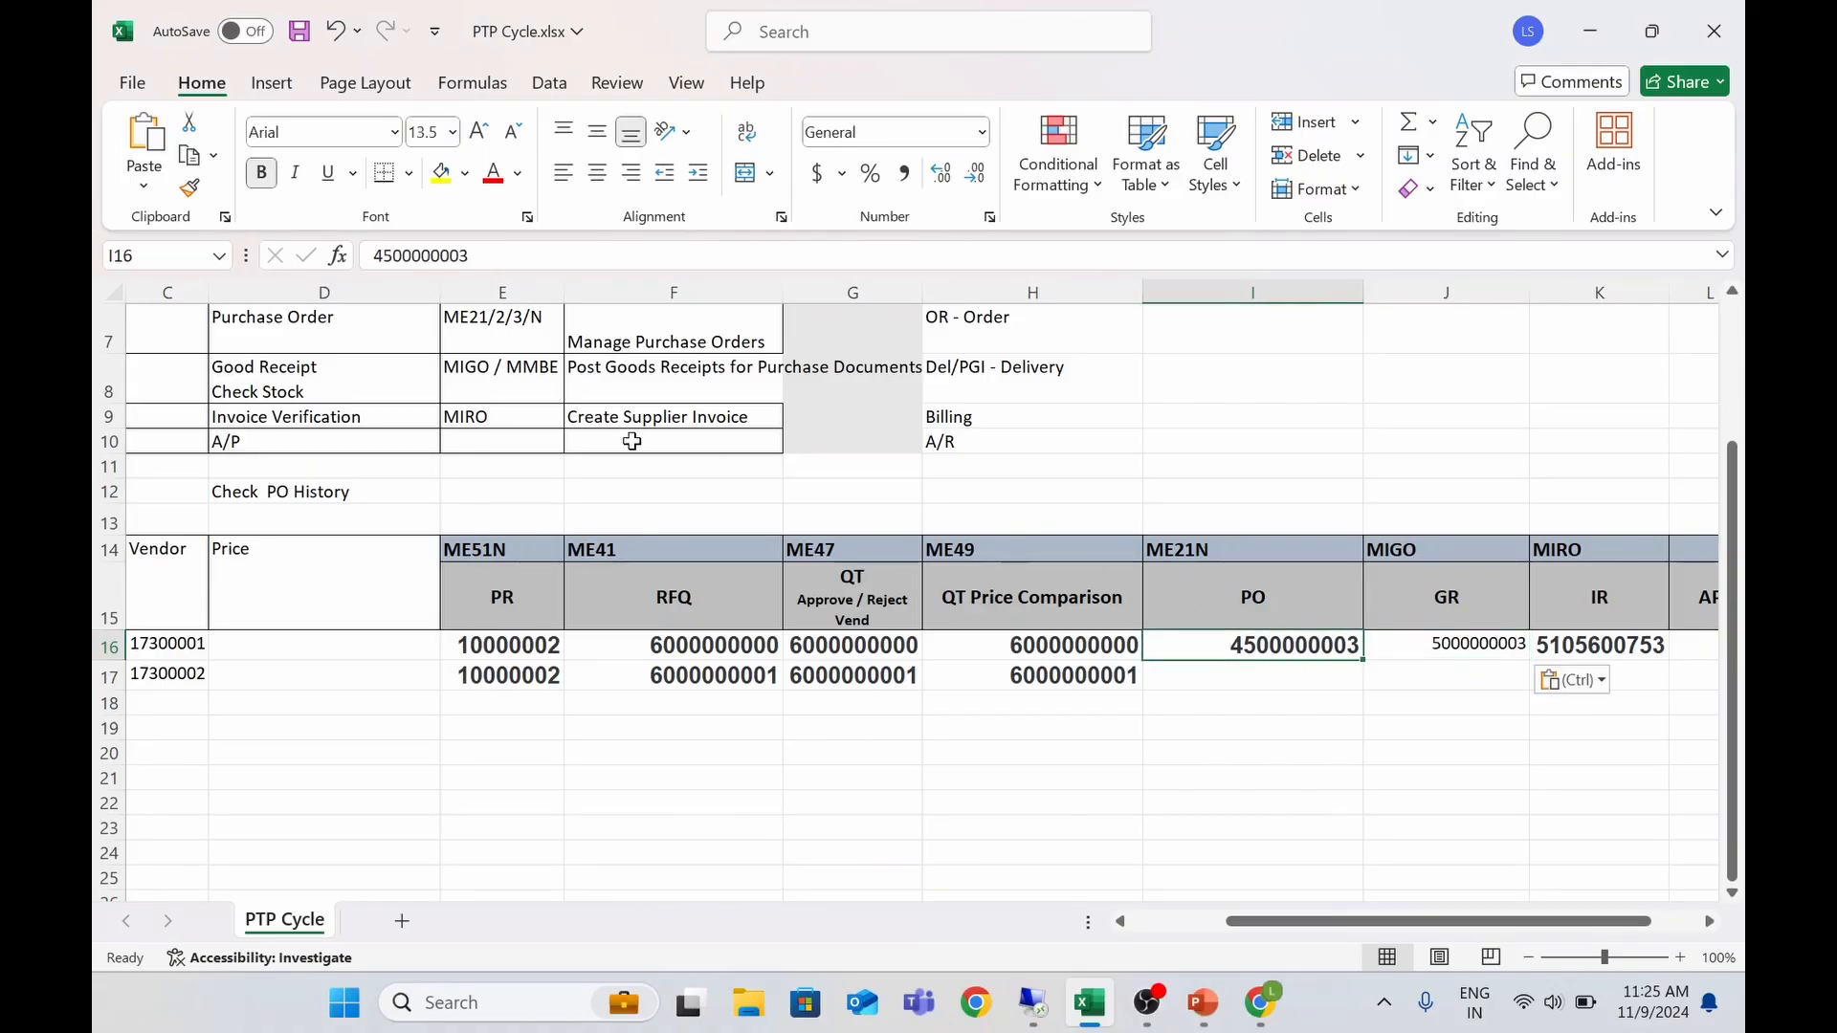
{"action": "left_click", "coordinate": [190, 187]}
{"action": "left_click", "coordinate": [1435, 643]}
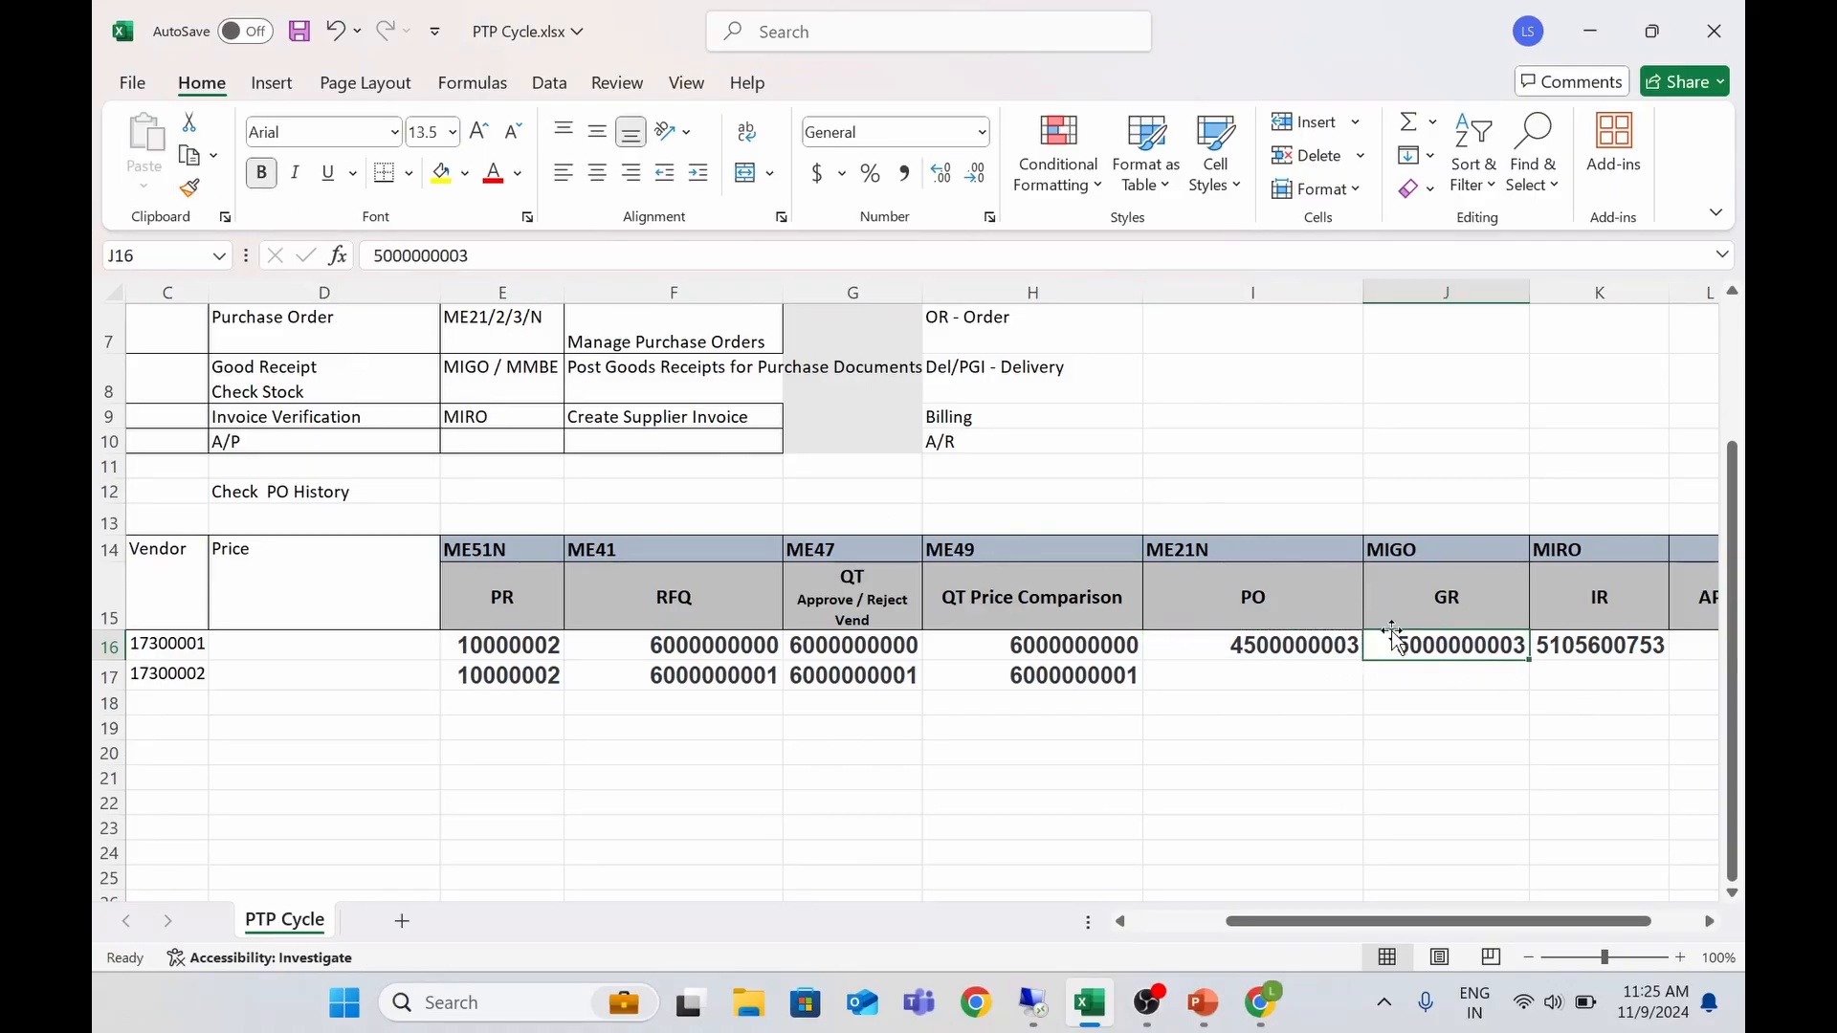
Compare the GUI T Codes in column E with the FIORI Apps in column F of the PTP Cycle overview
{"action": "scroll", "coordinate": [740, 682], "scroll_direction": "up", "scroll_amount": 2}
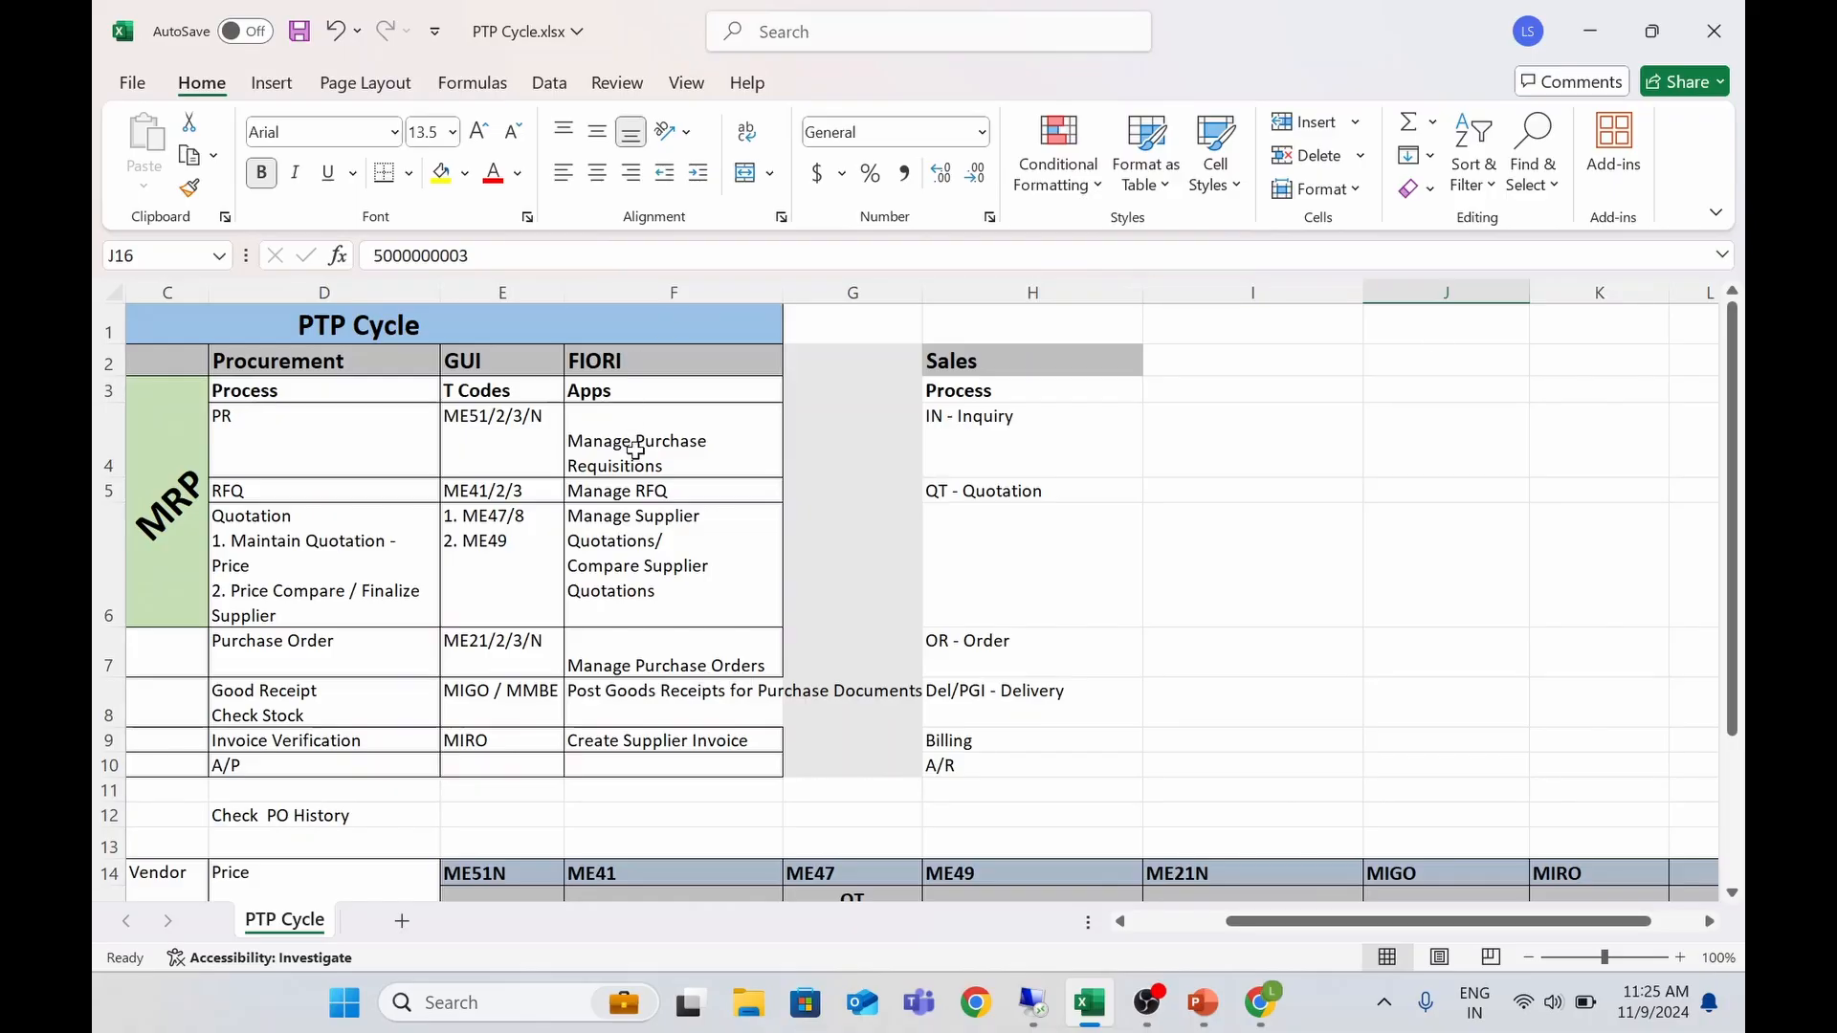
{"action": "left_click", "coordinate": [512, 288]}
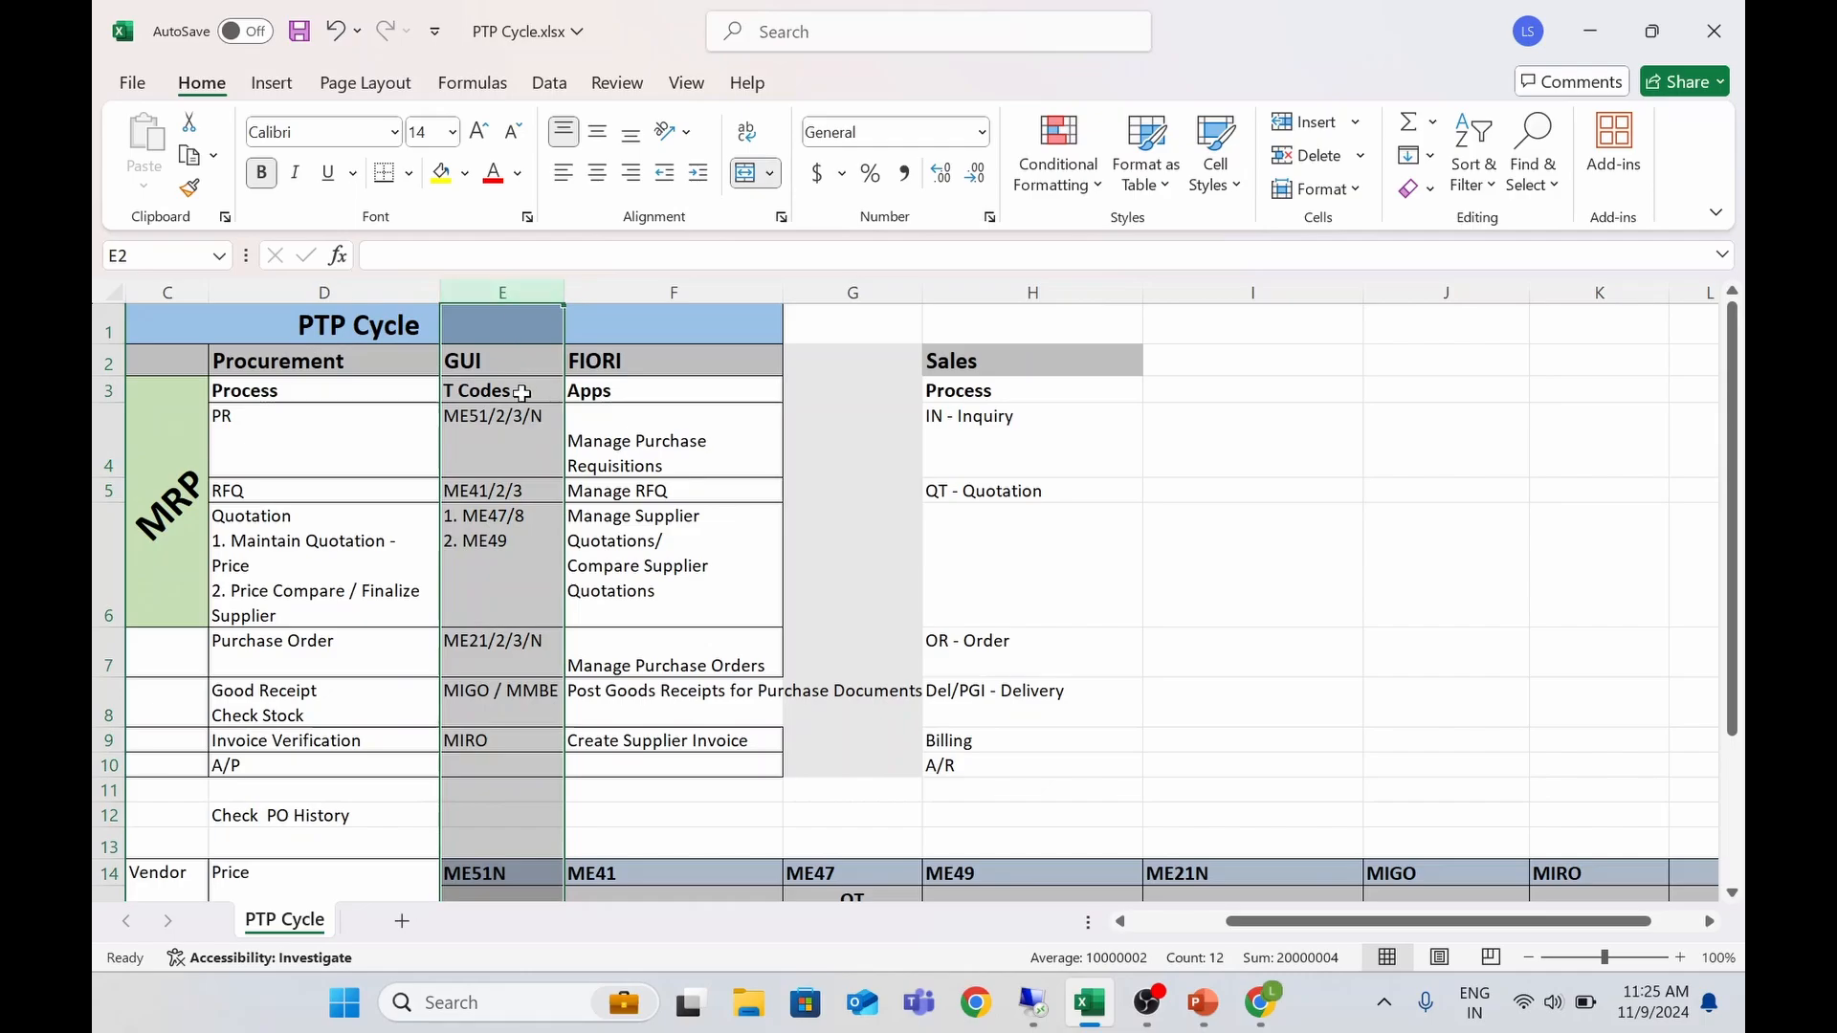
{"action": "key", "text": "Down"}
{"action": "left_click", "coordinate": [505, 287]}
{"action": "left_click", "coordinate": [532, 659]}
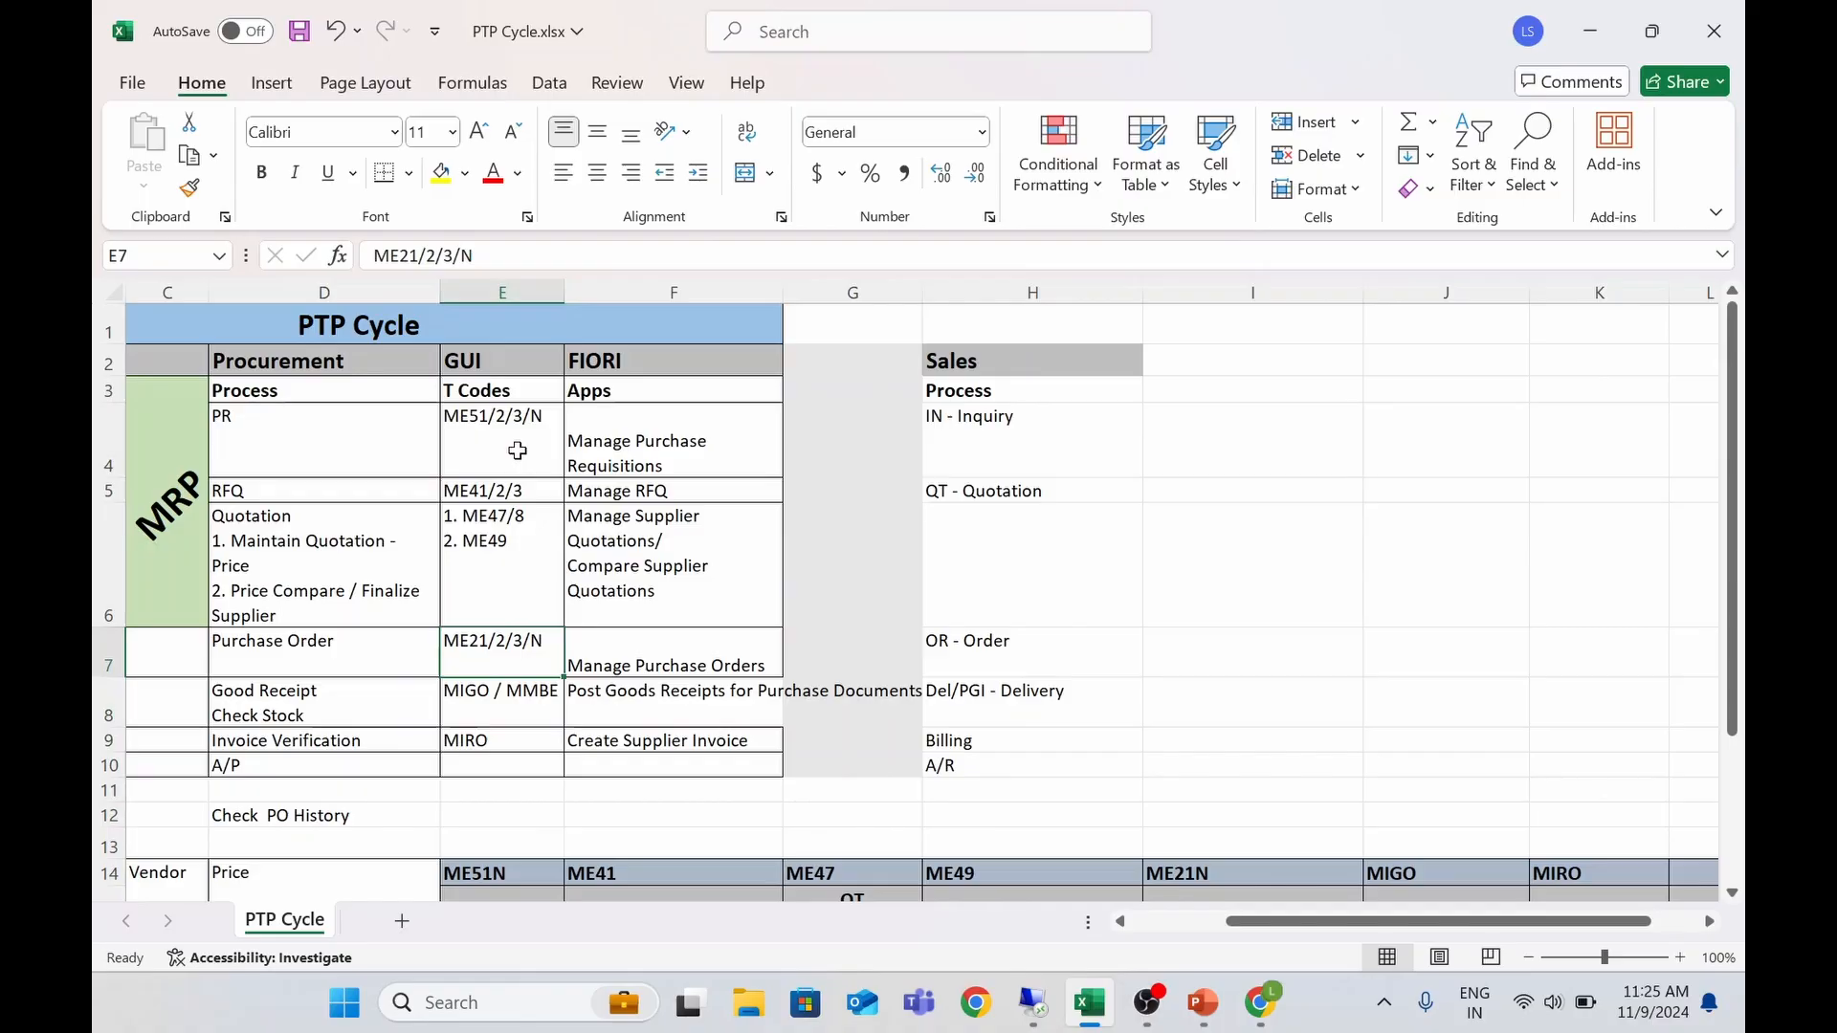
{"action": "left_click", "coordinate": [670, 564]}
{"action": "left_click", "coordinate": [702, 294]}
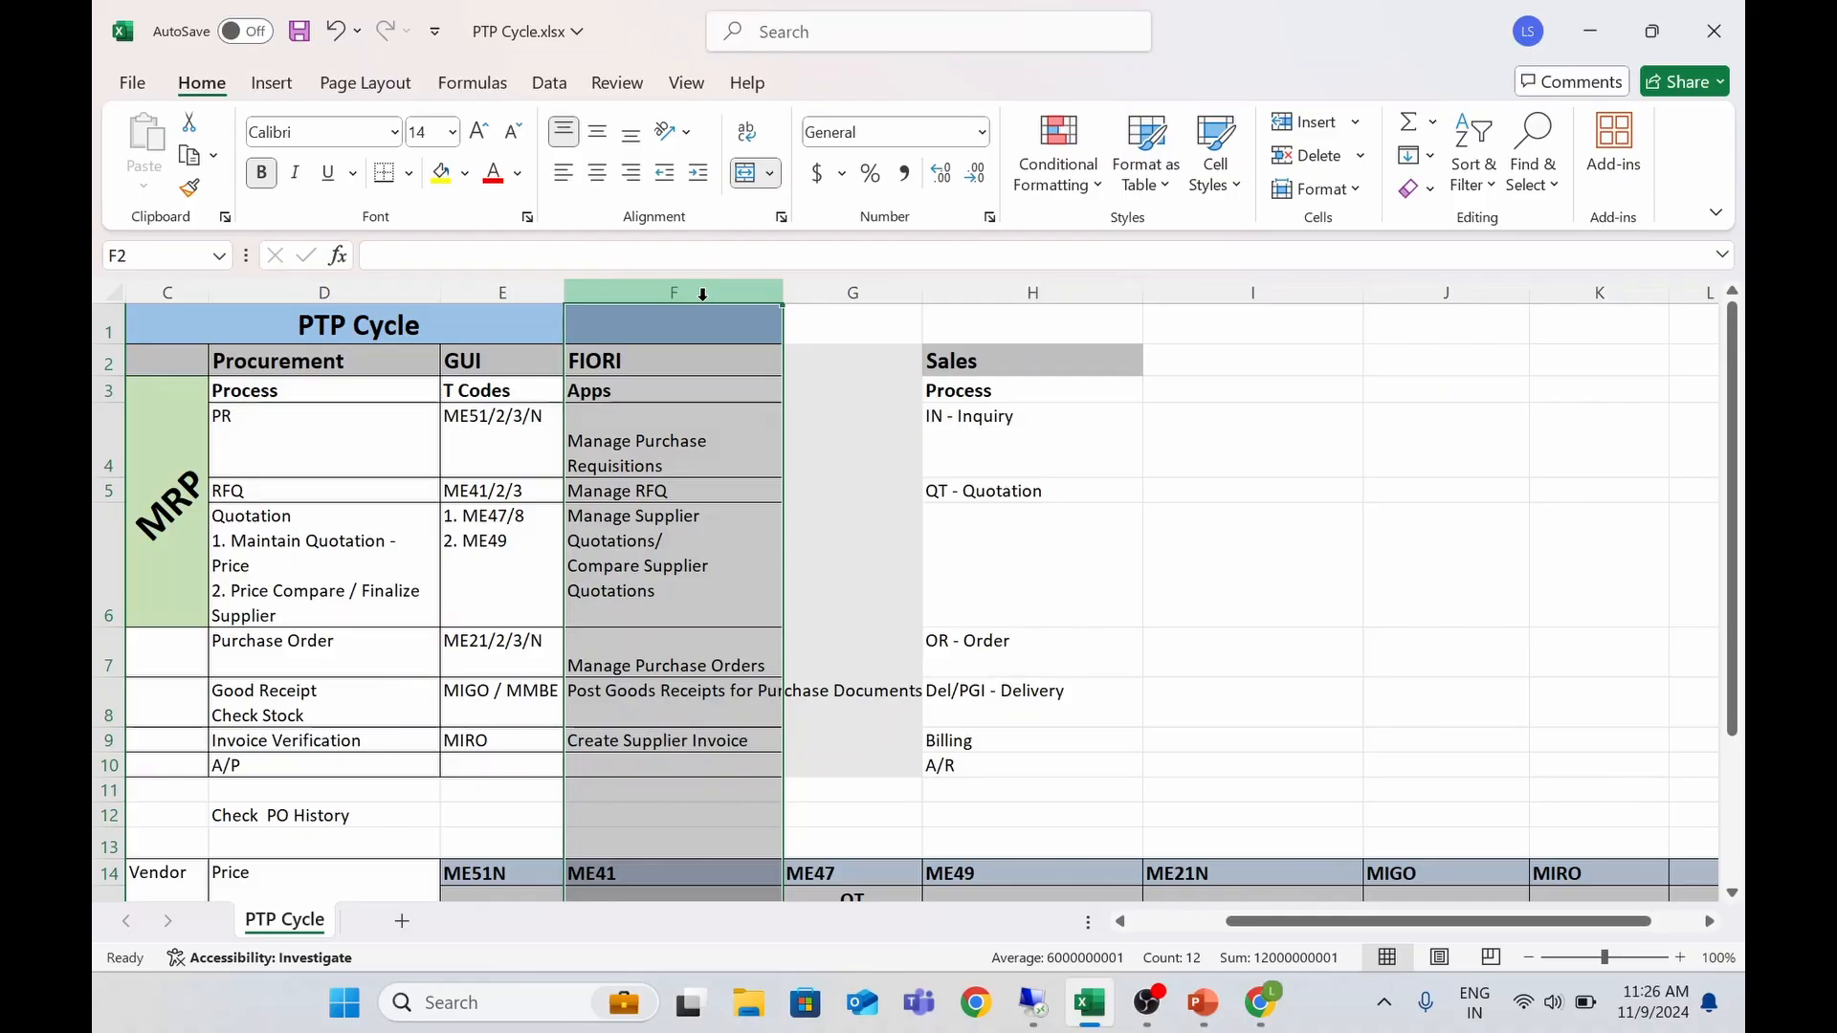
{"action": "left_click", "coordinate": [498, 435]}
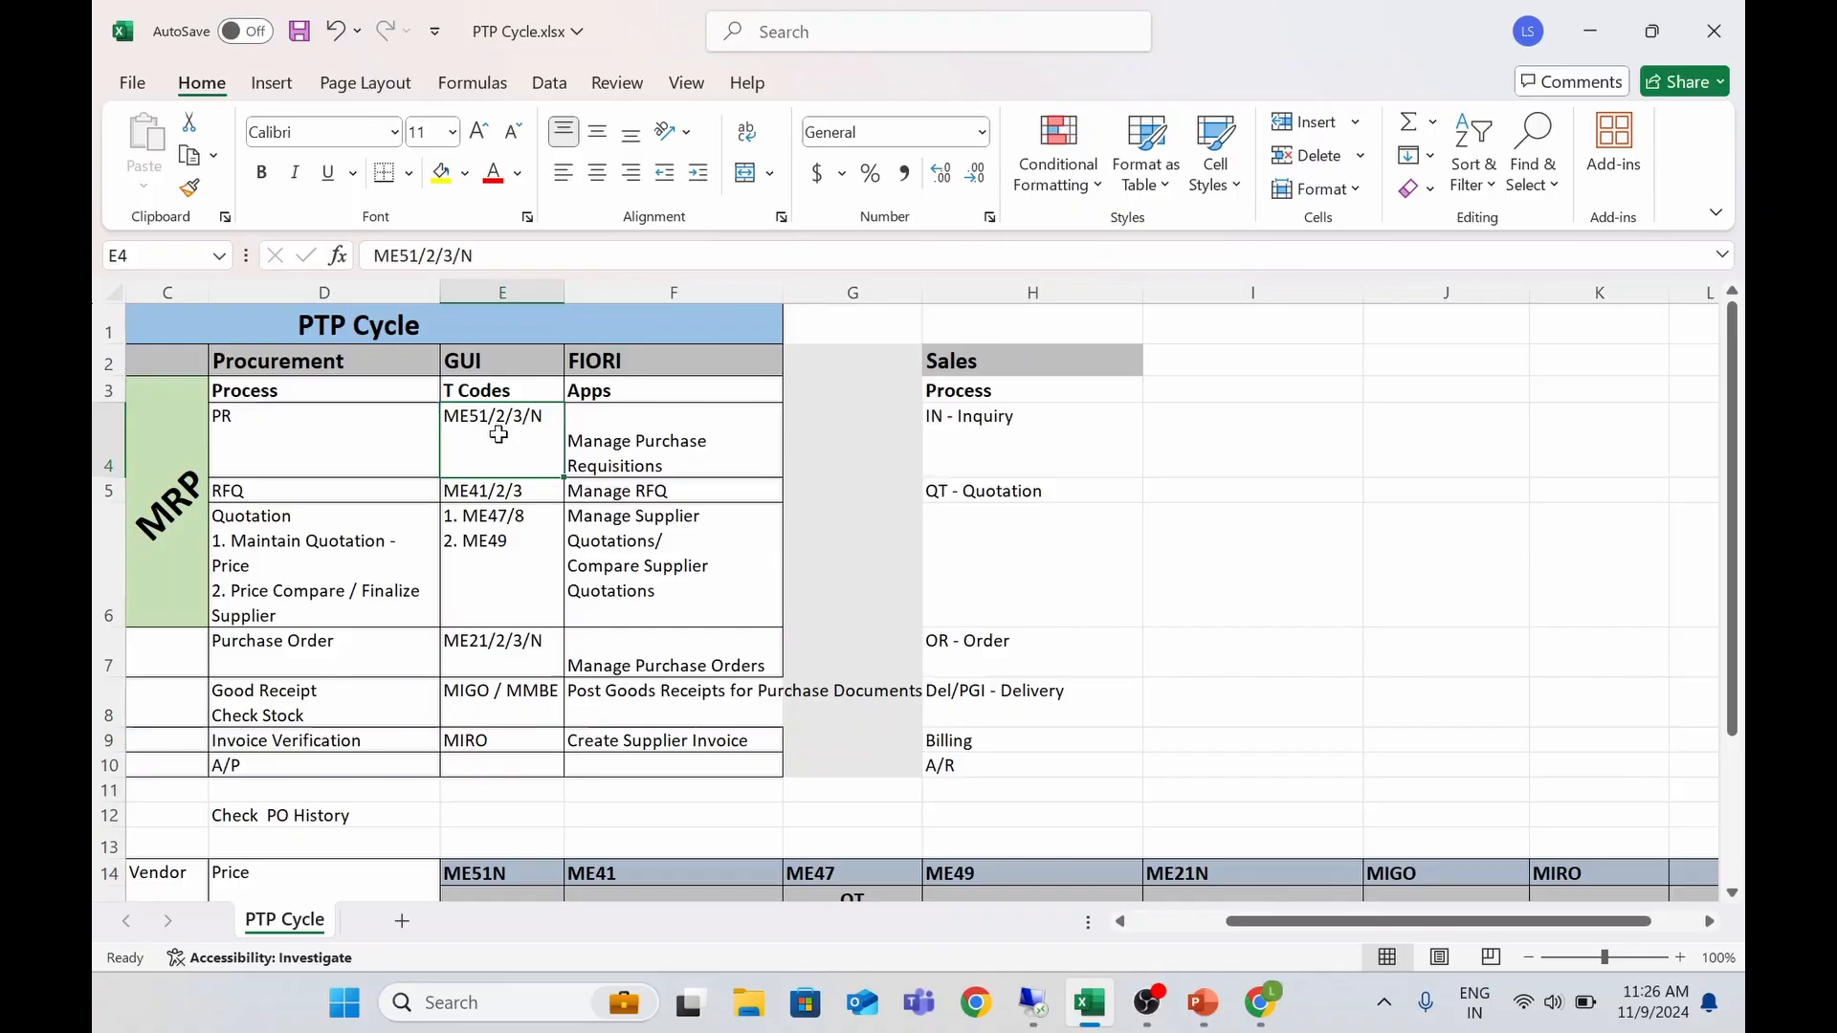
{"action": "left_click", "coordinate": [630, 286]}
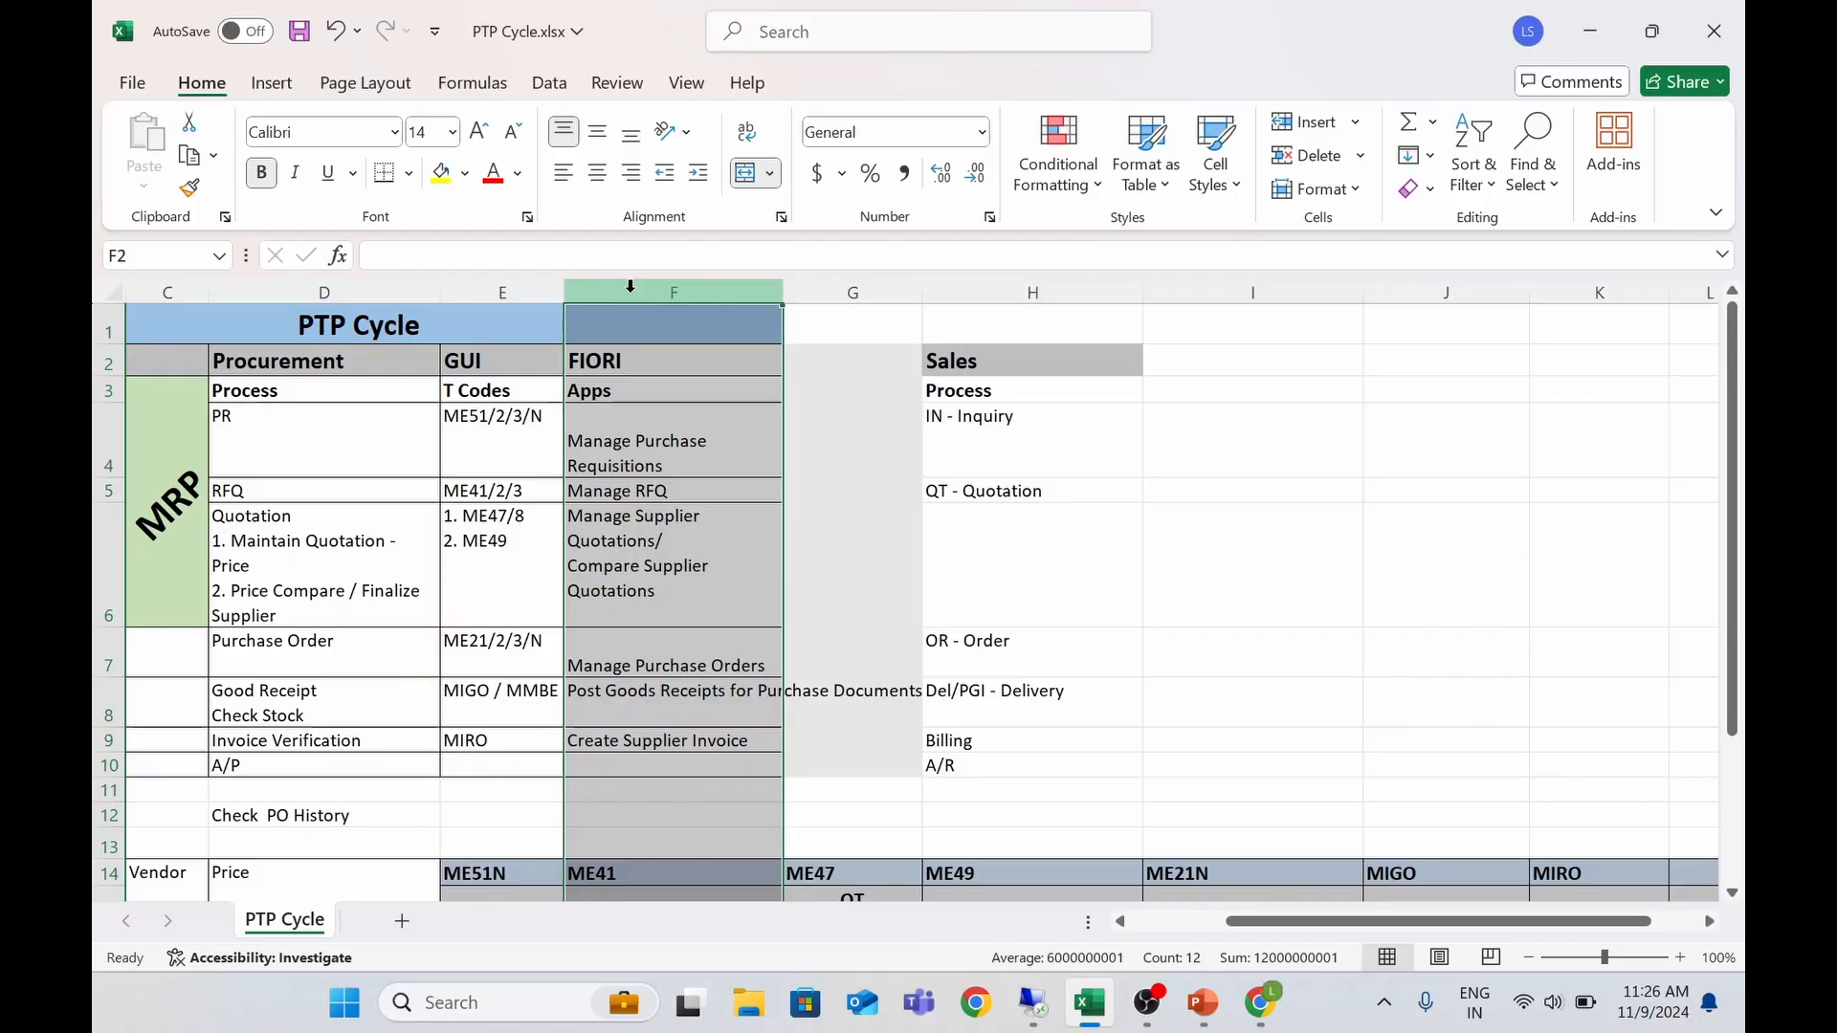
{"action": "left_click", "coordinate": [653, 452]}
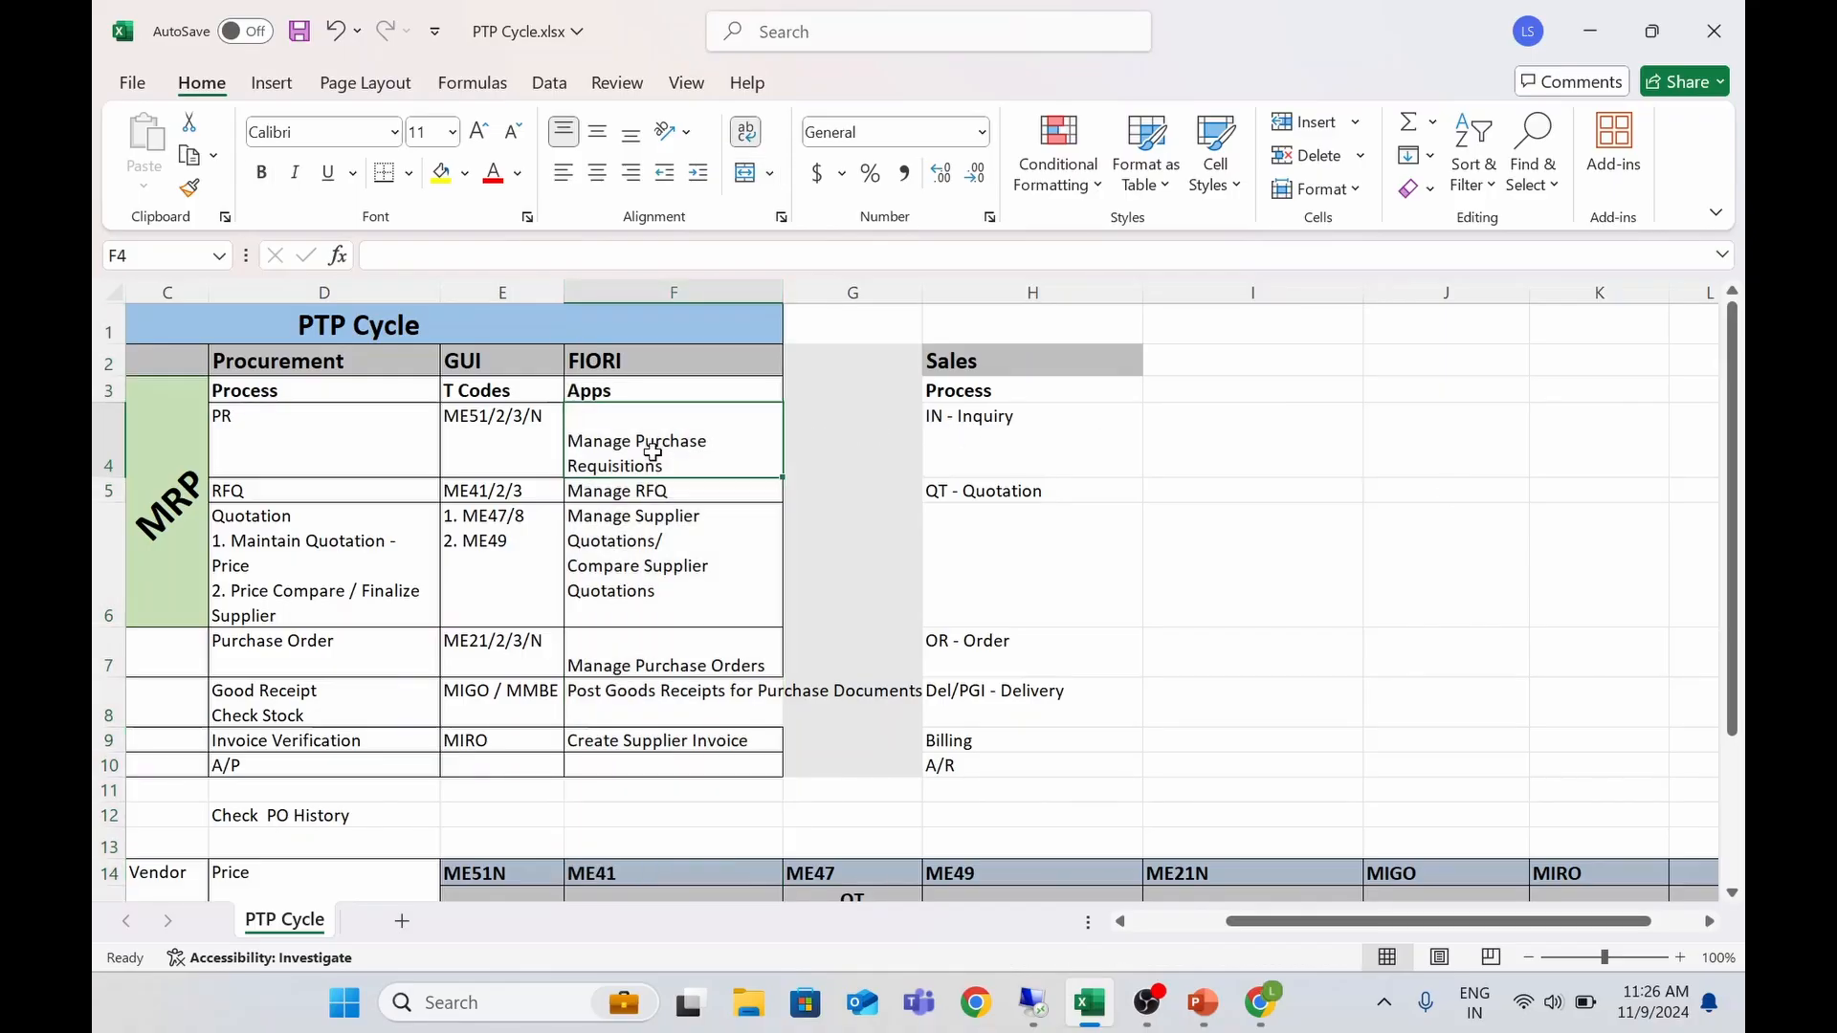
{"action": "left_click", "coordinate": [477, 437]}
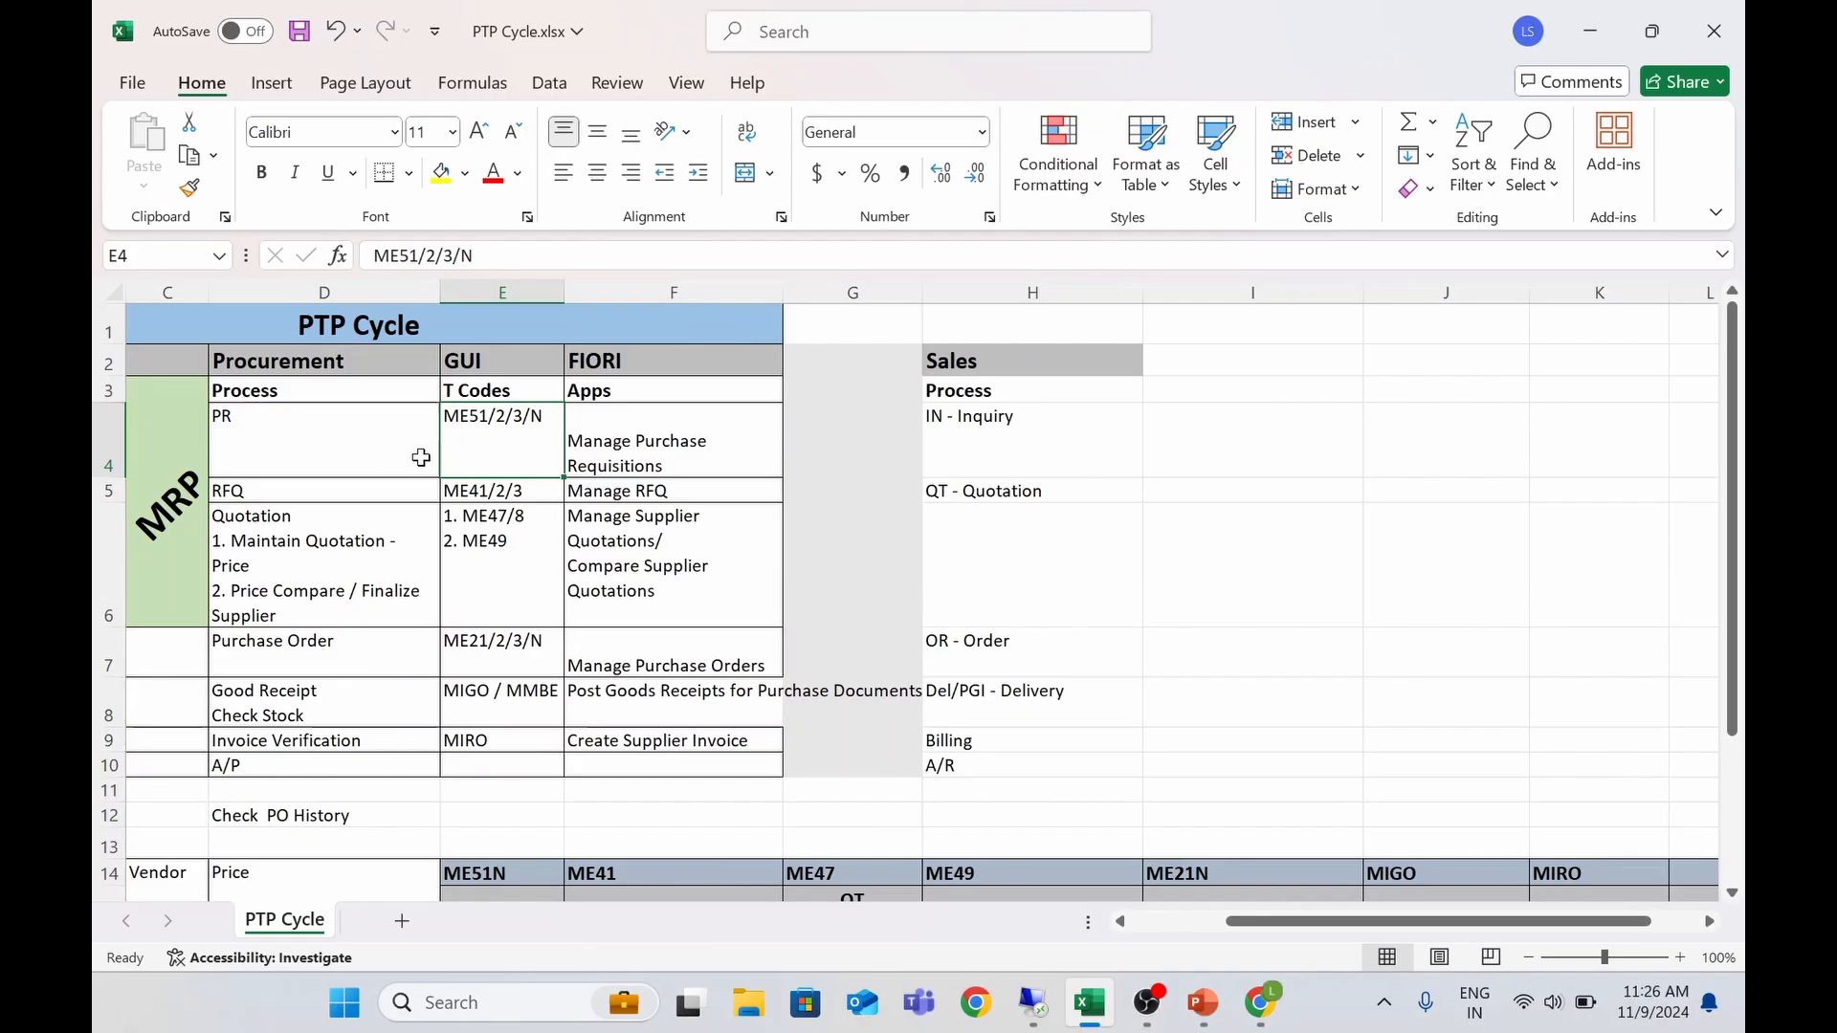
{"action": "left_click", "coordinate": [640, 451]}
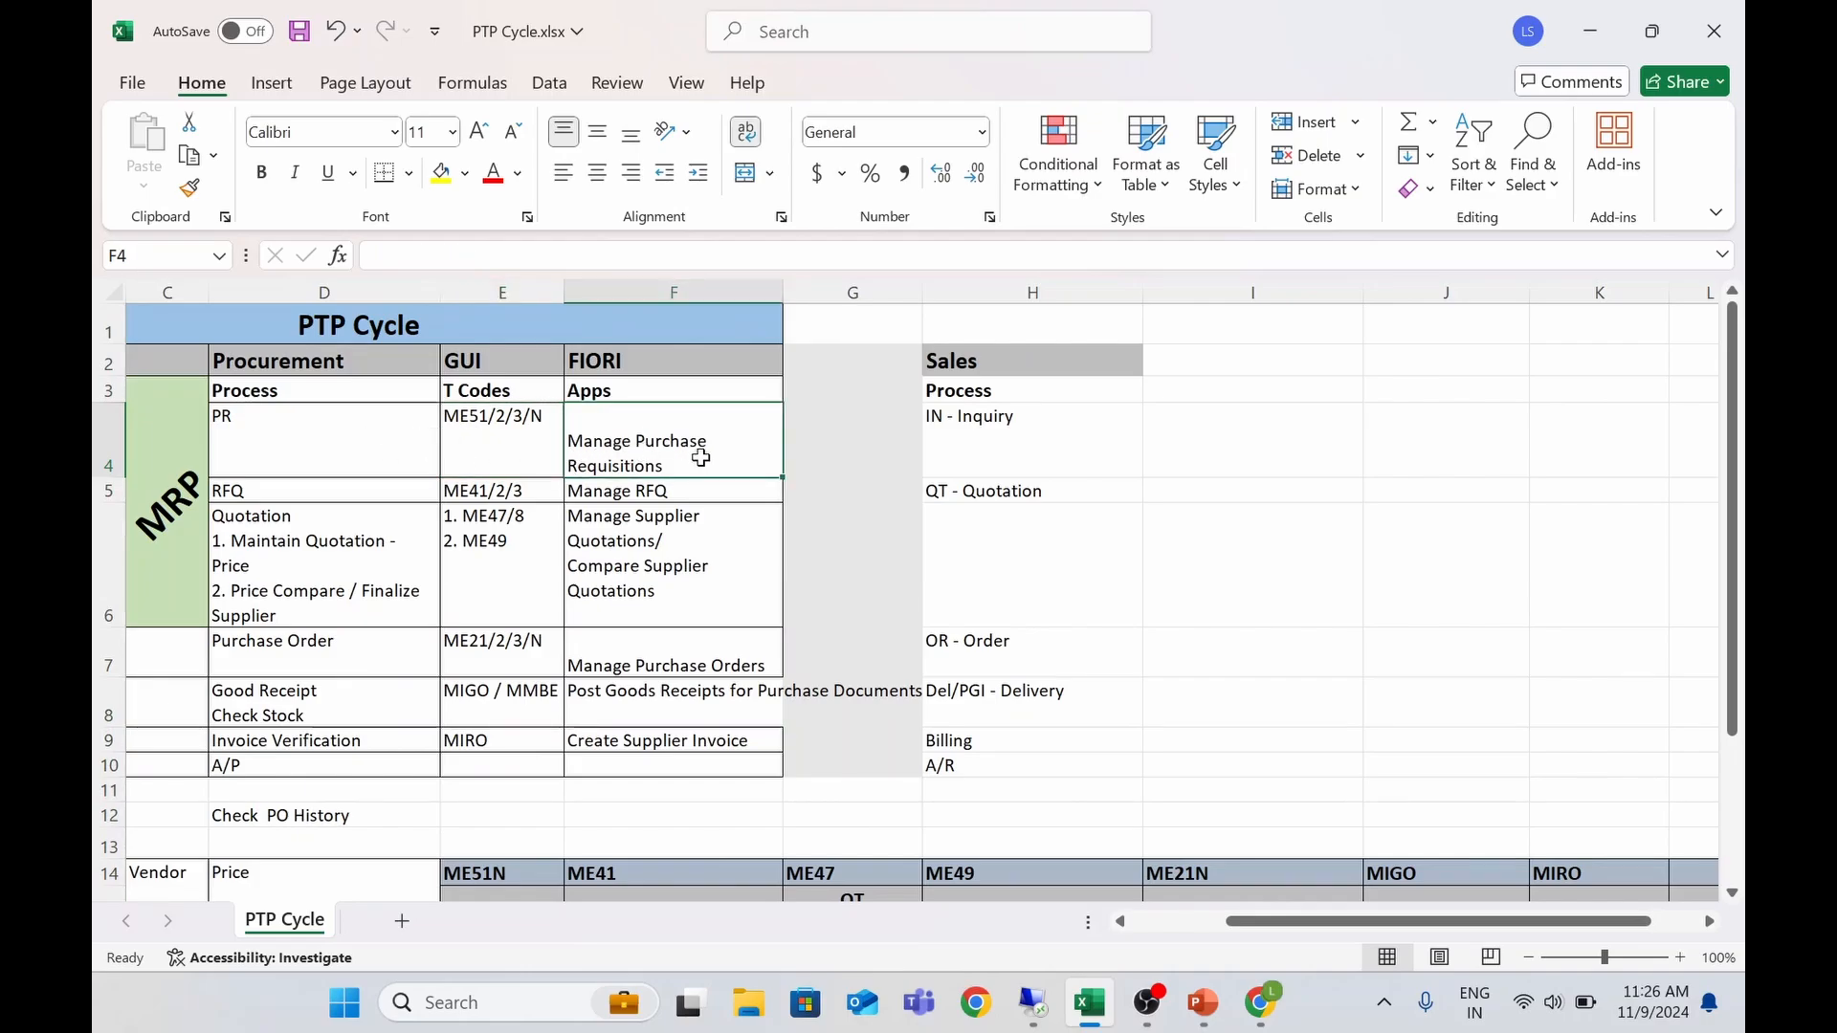
Examine the FIORI apps in column F for each procurement stage, from Manage RFQ to Create Supplier Invoice
{"action": "left_click", "coordinate": [618, 492]}
{"action": "left_click", "coordinate": [617, 528]}
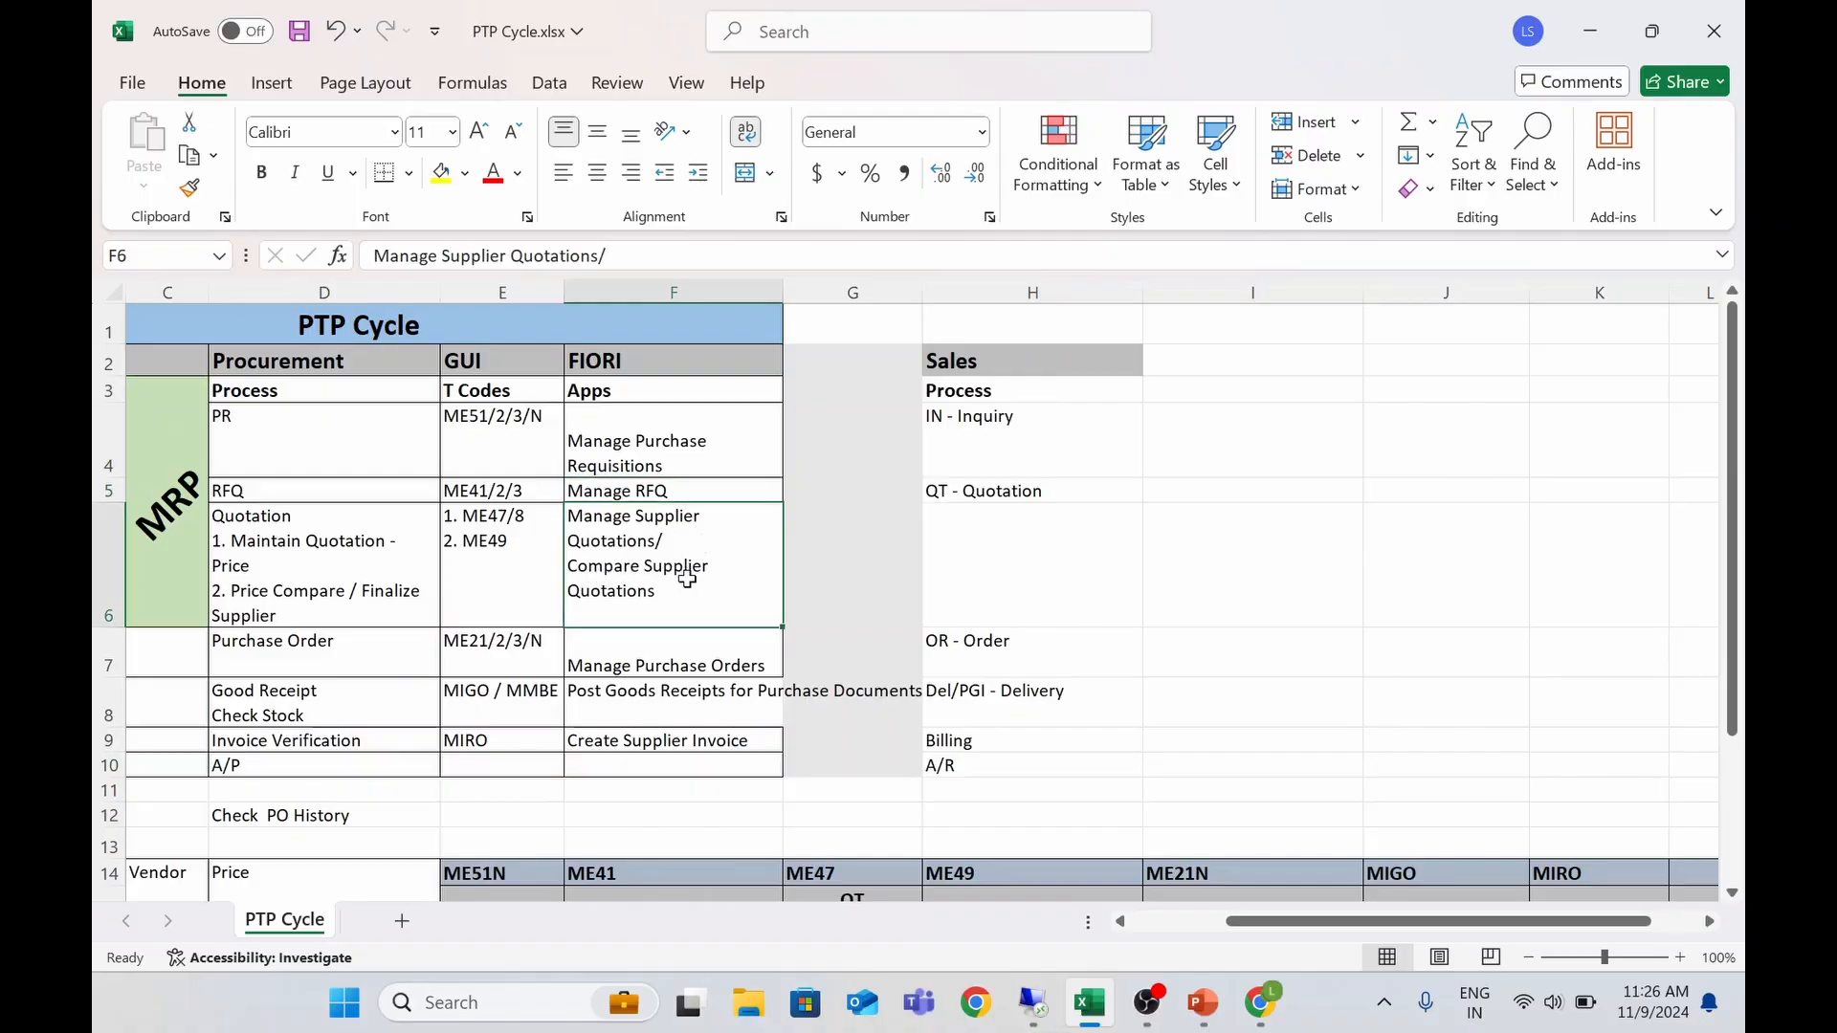
{"action": "left_click", "coordinate": [683, 664]}
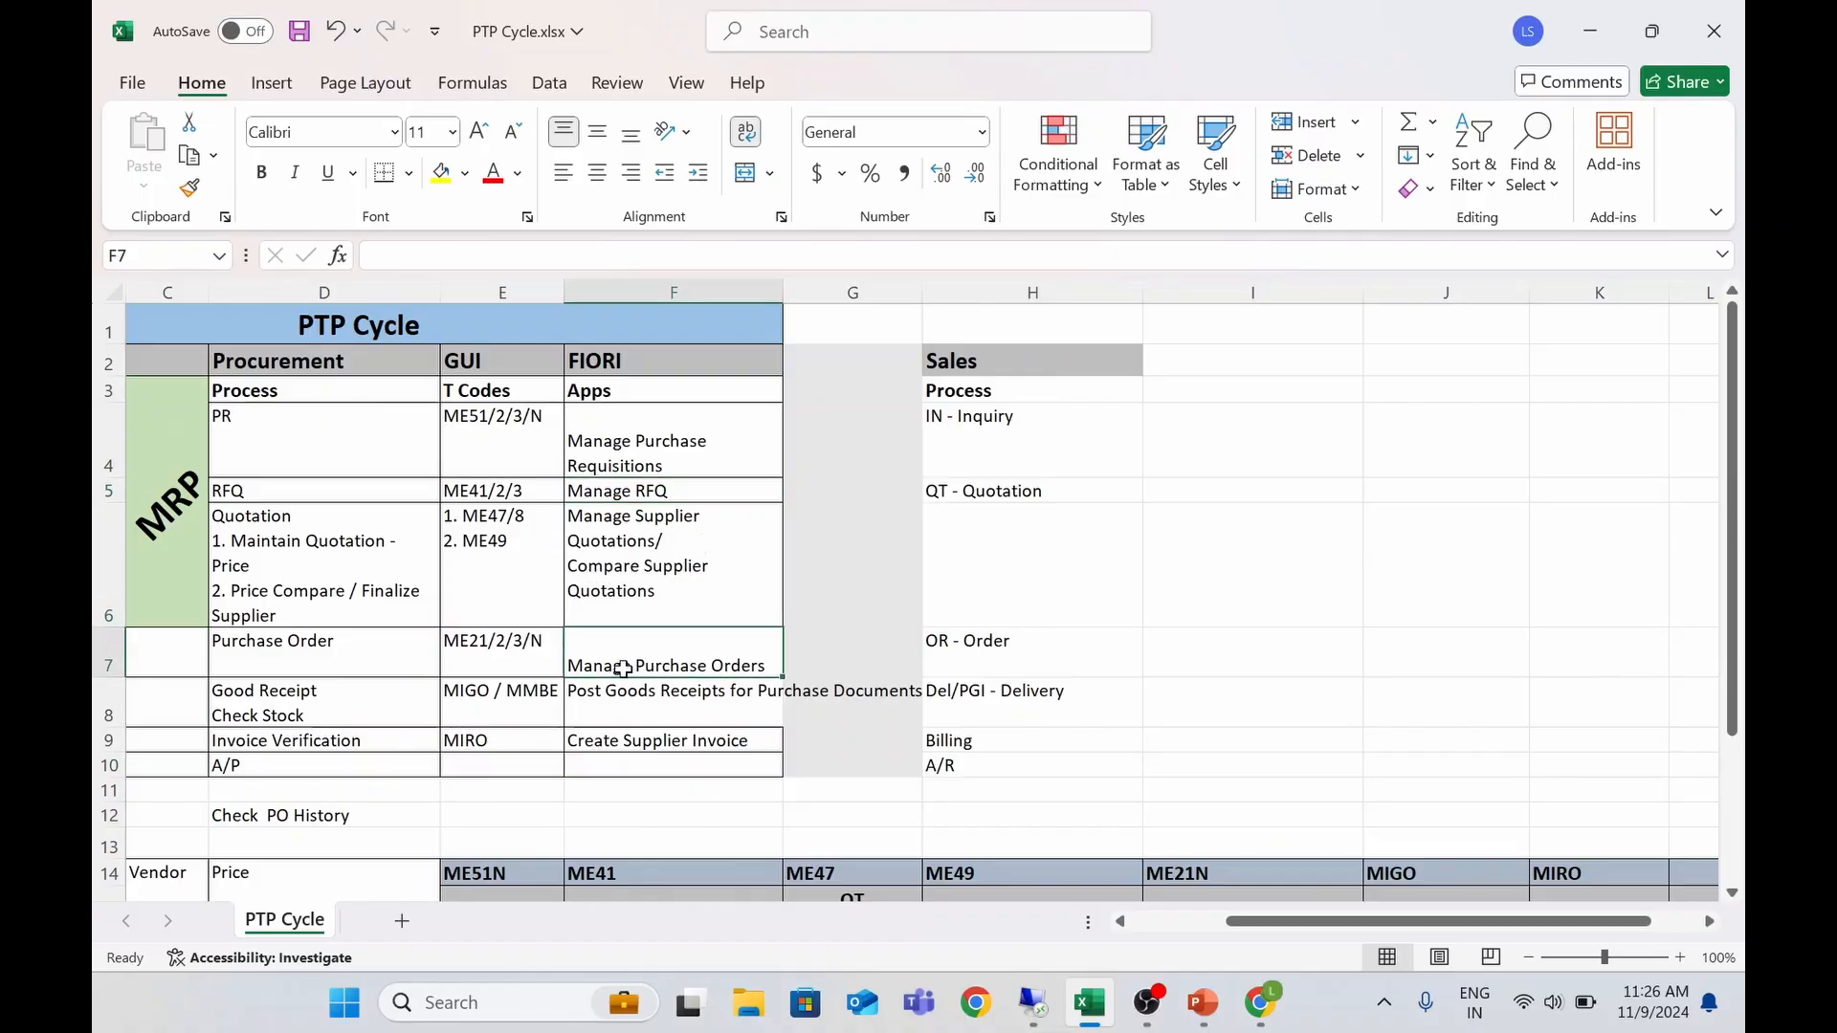
{"action": "left_click", "coordinate": [655, 698]}
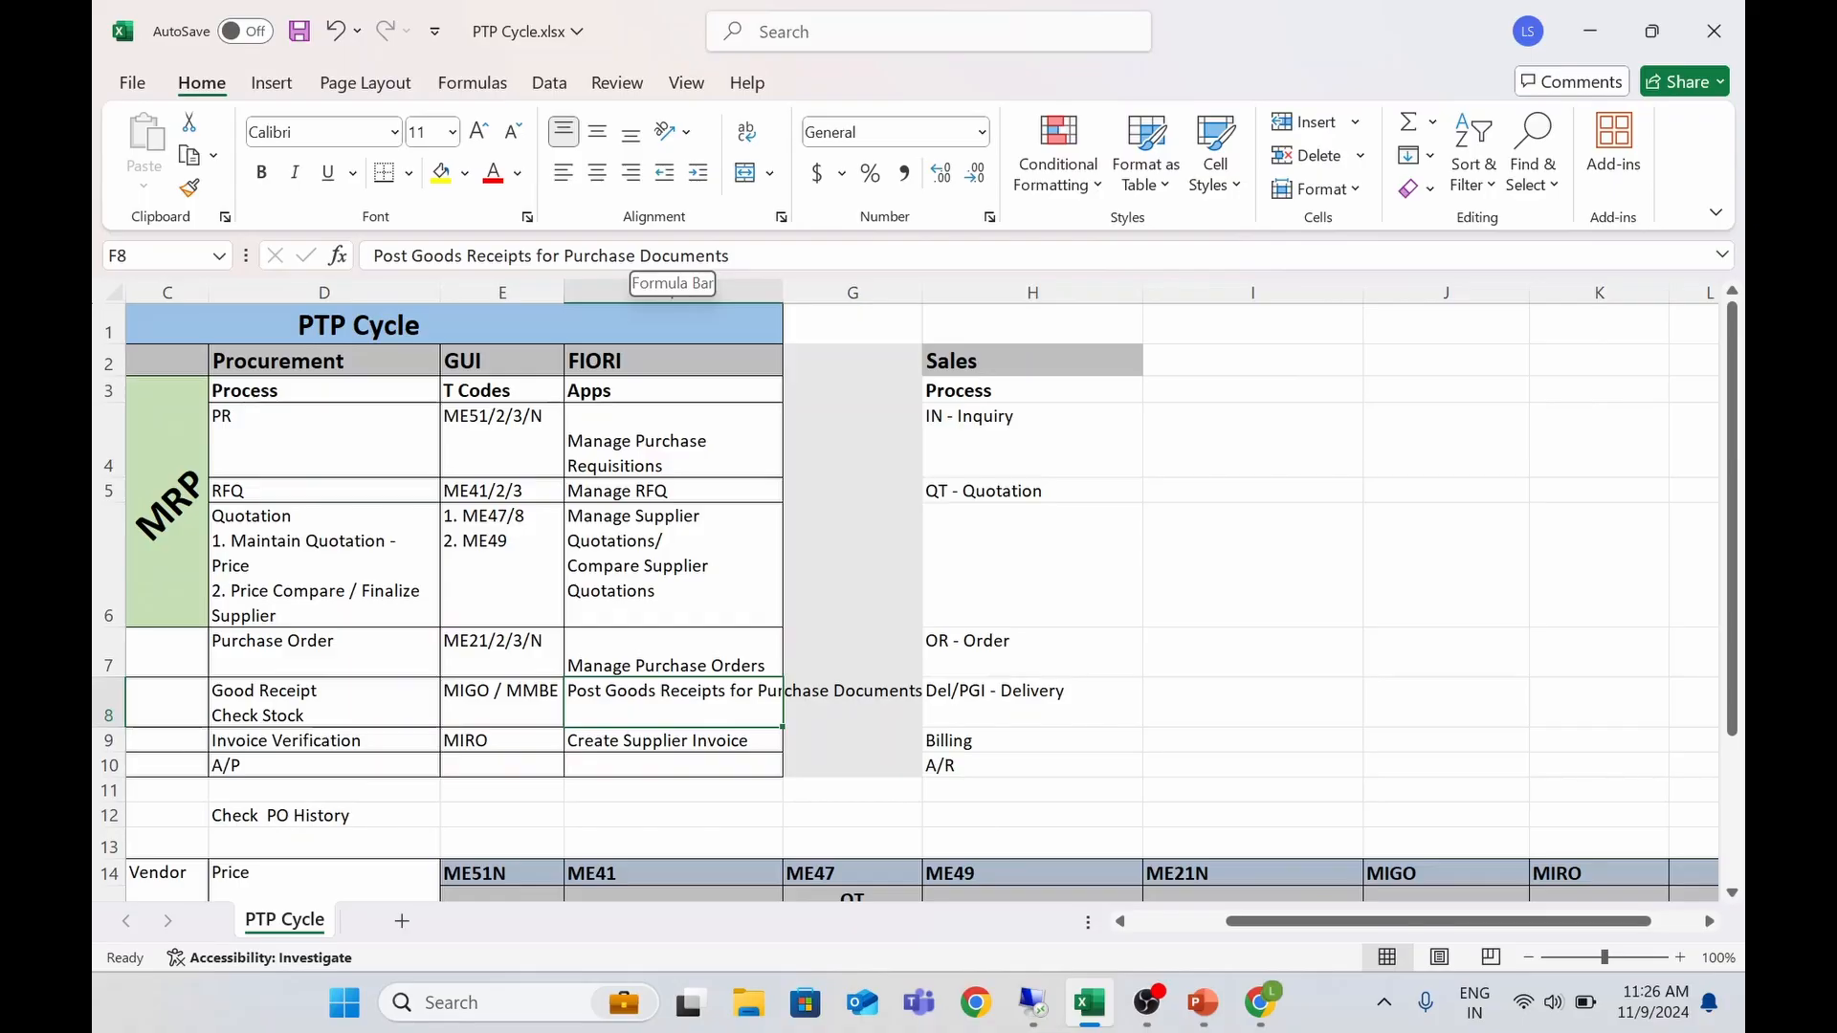
{"action": "left_click", "coordinate": [646, 746]}
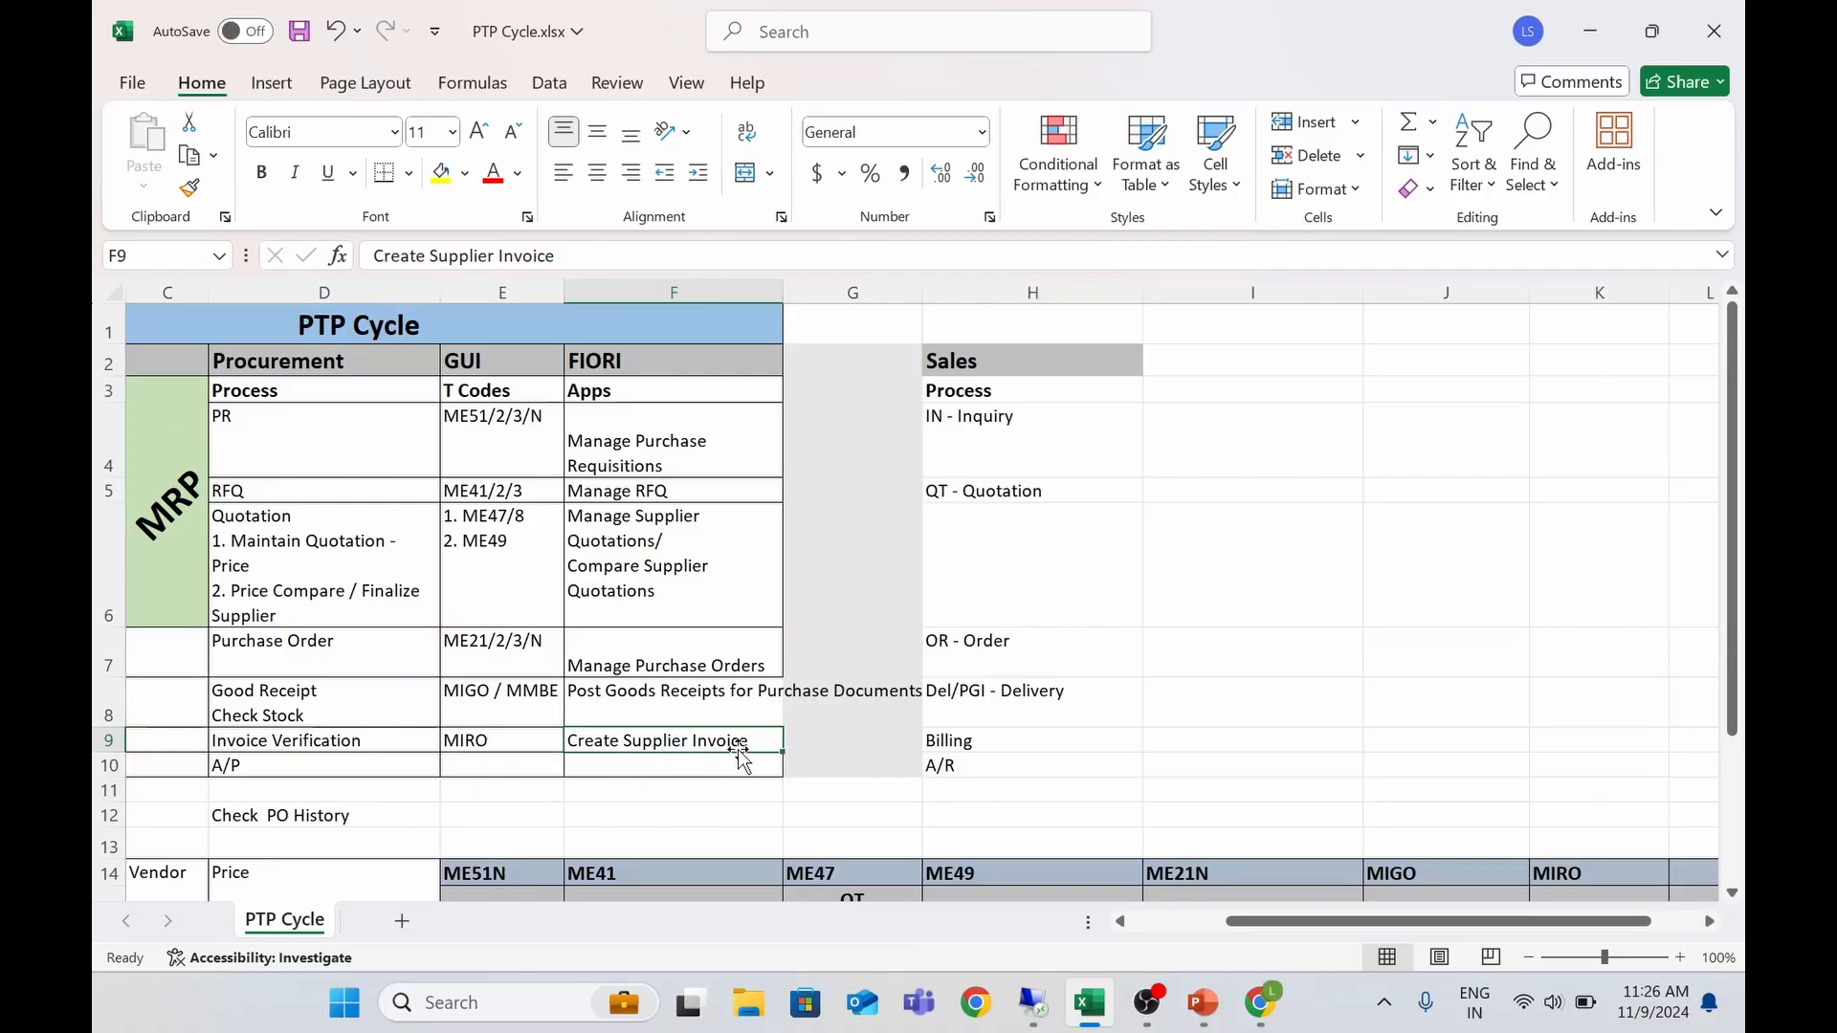
{"action": "left_click", "coordinate": [675, 292]}
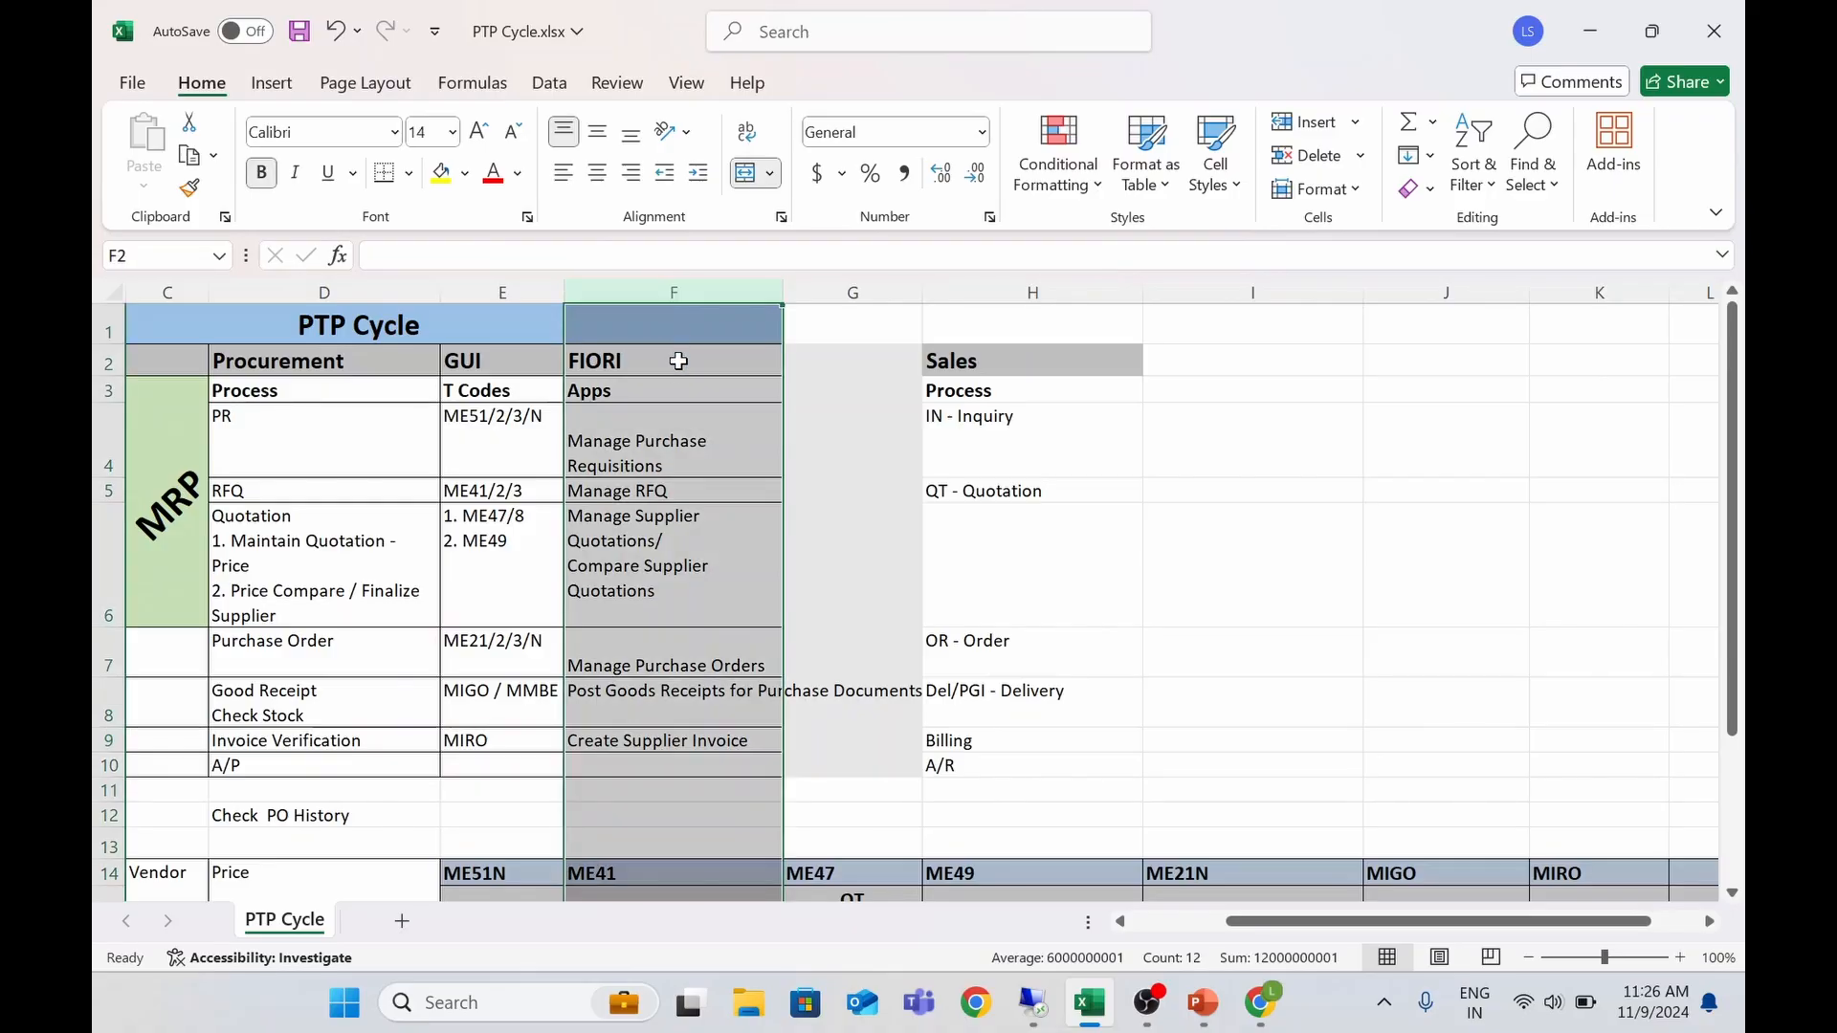
{"action": "left_click", "coordinate": [699, 763]}
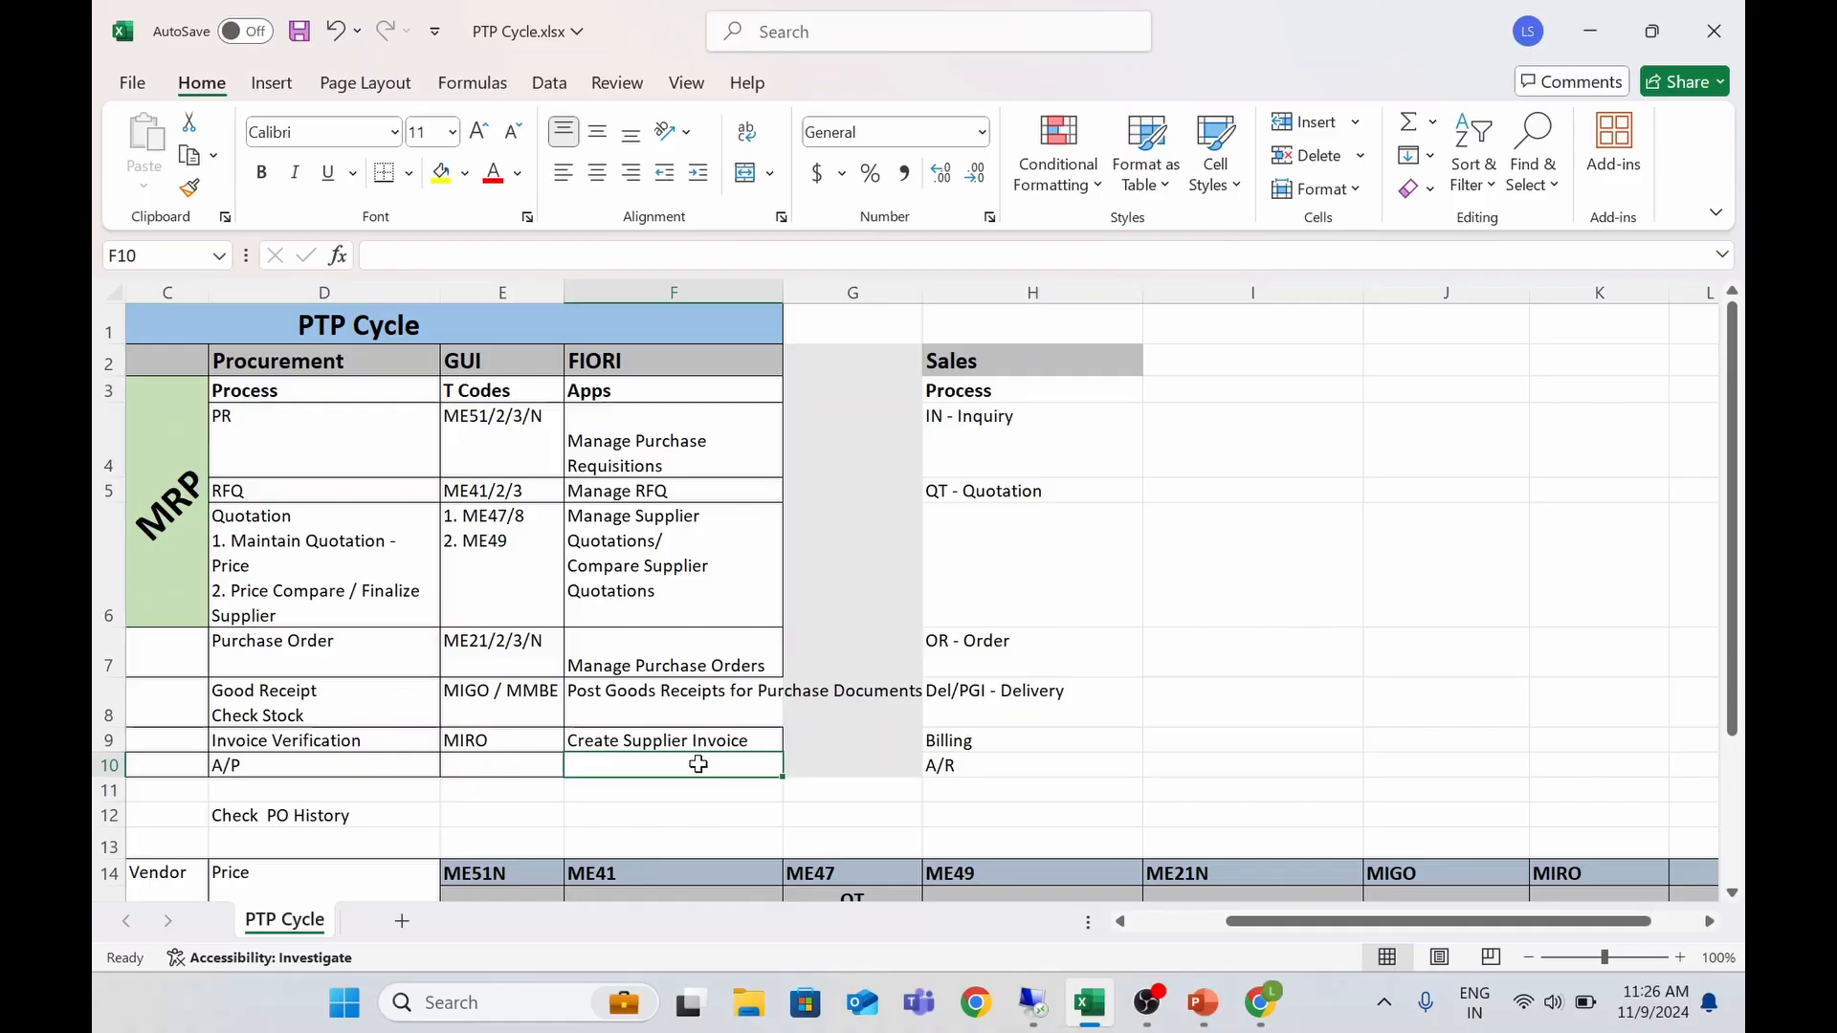
{"action": "left_click_drag", "start_coordinate": [633, 389], "coordinate": [654, 766]}
{"action": "left_click", "coordinate": [624, 665]}
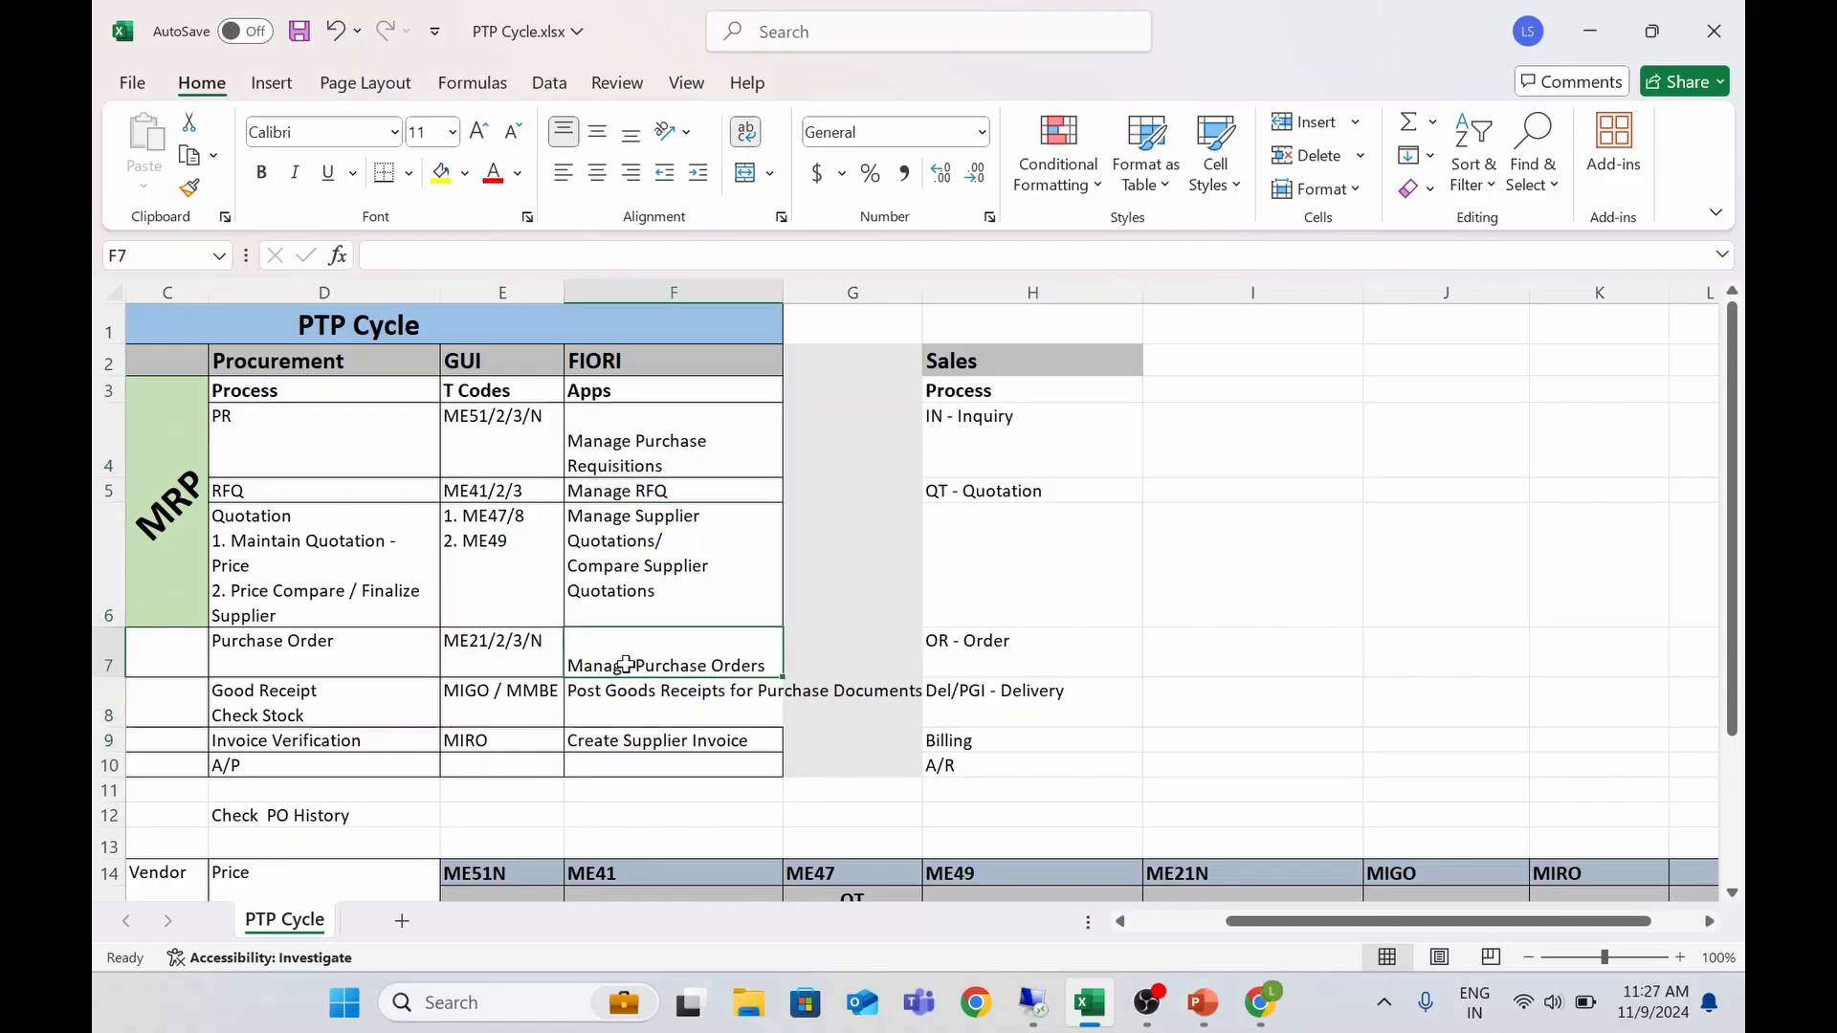
{"action": "left_click", "coordinate": [629, 393]}
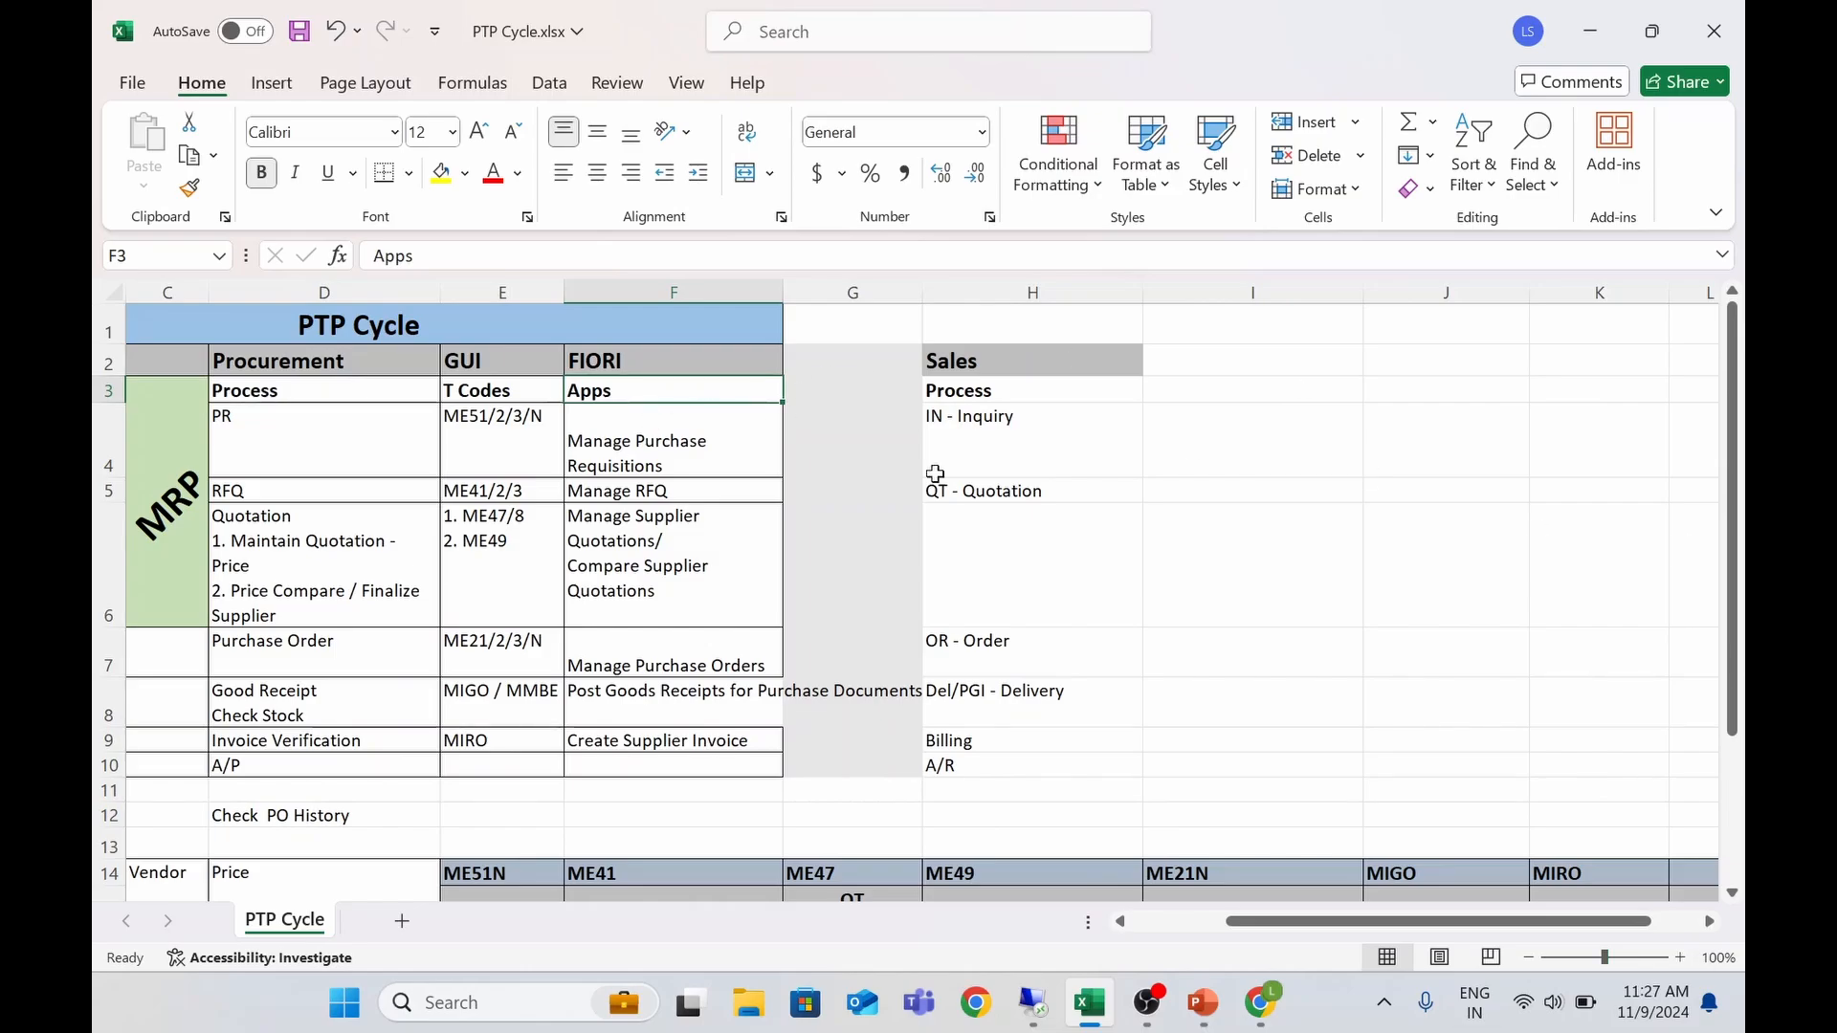
{"action": "left_click", "coordinate": [663, 283]}
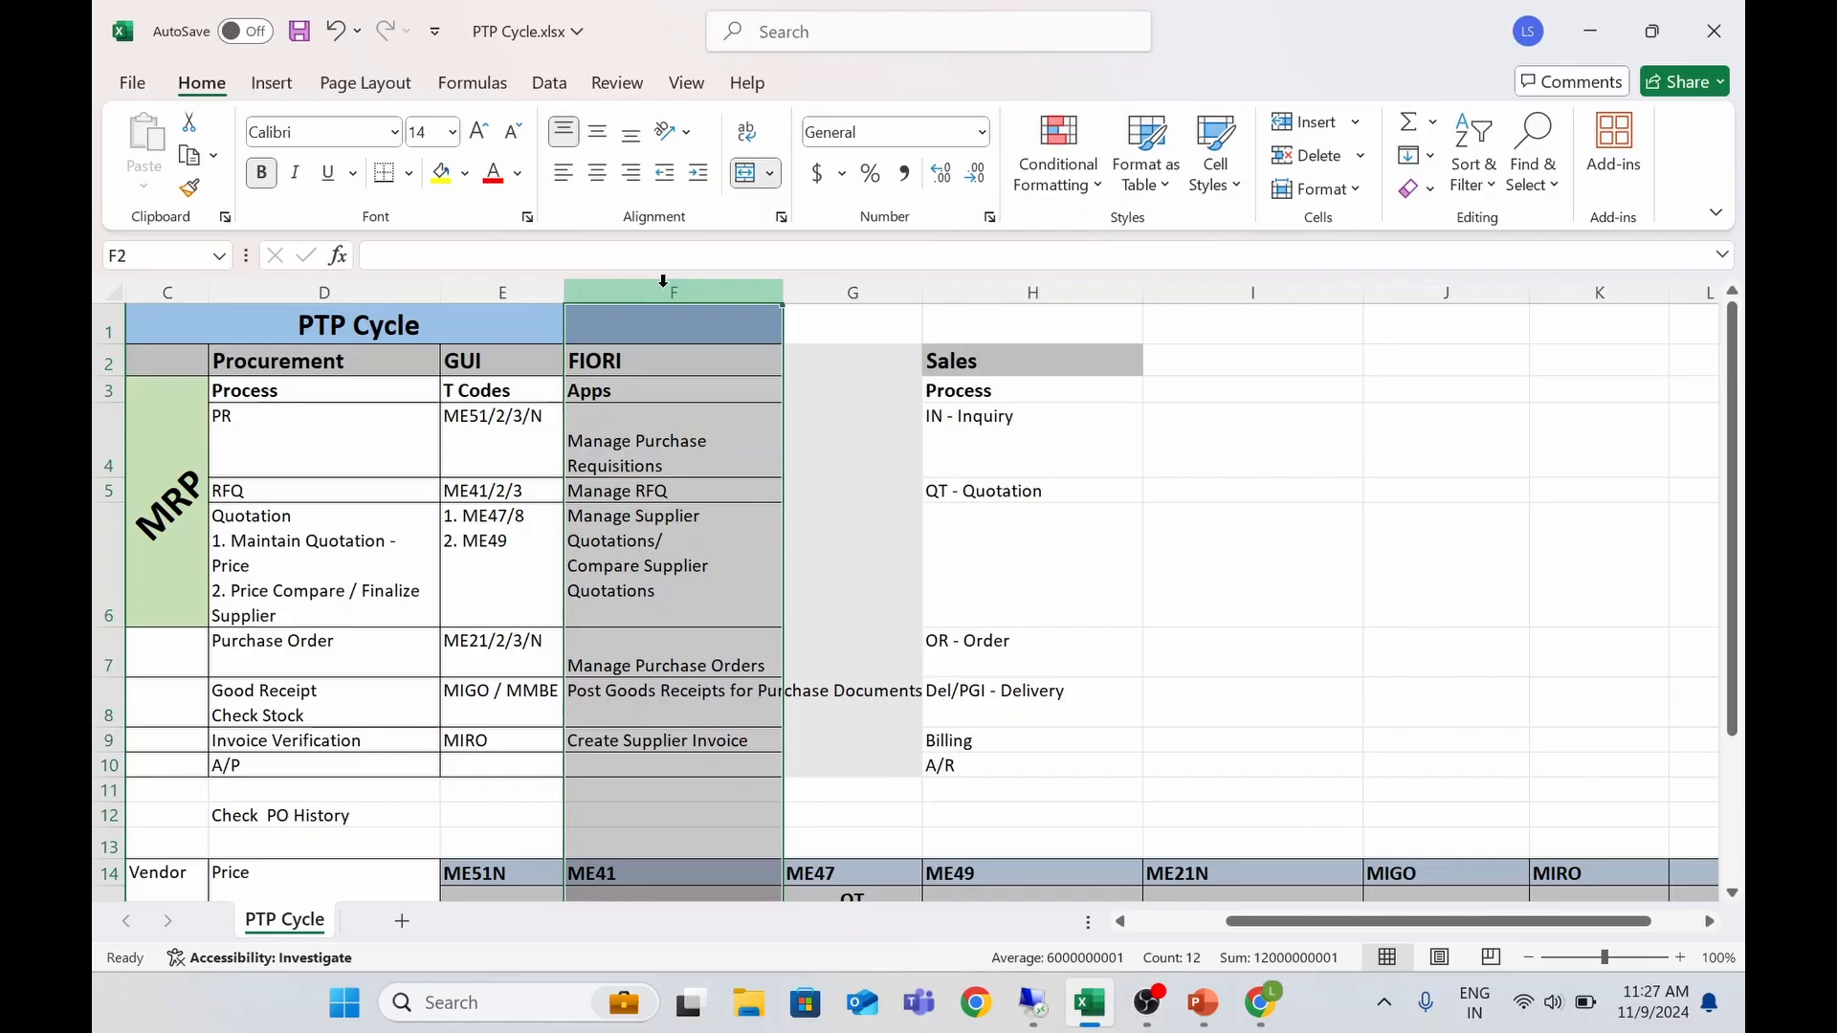
{"action": "left_click", "coordinate": [679, 465]}
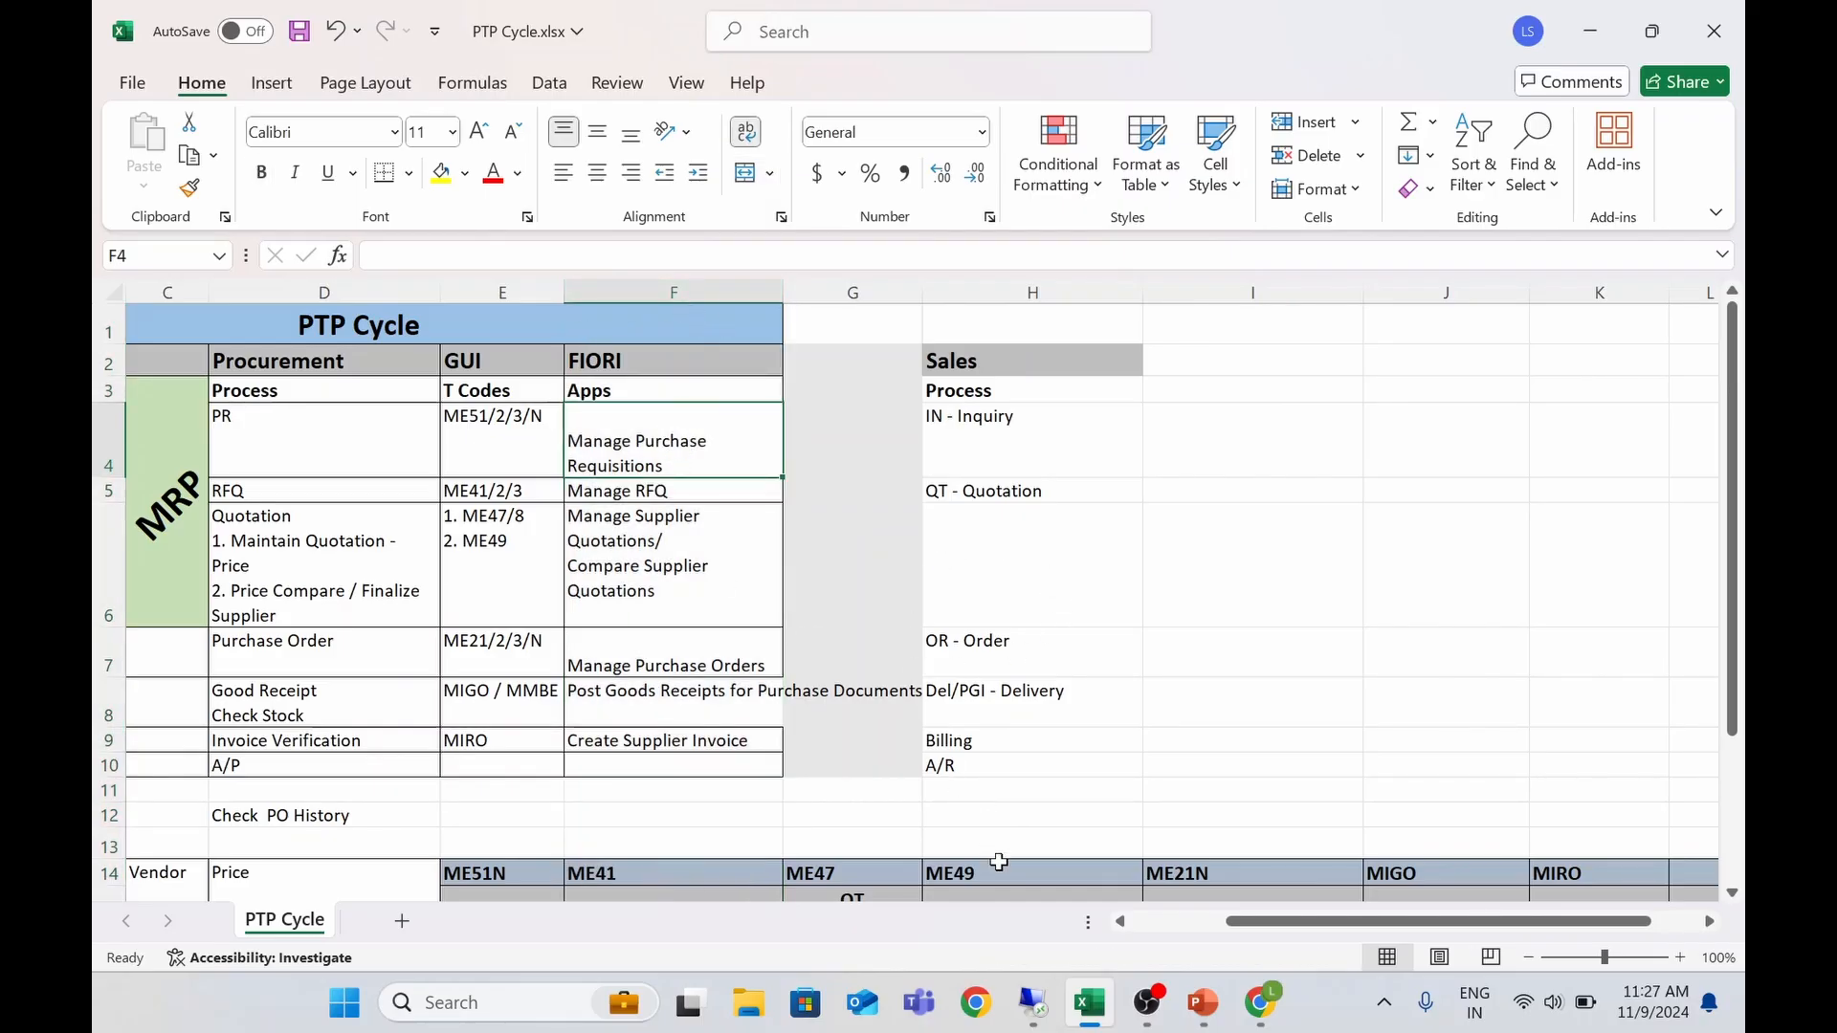
Switch back to the SAP remote session and leave the material document and purchase order displays to return to SAP Easy Access
{"action": "mouse_move", "coordinate": [1042, 990]}
{"action": "left_click", "coordinate": [1028, 885]}
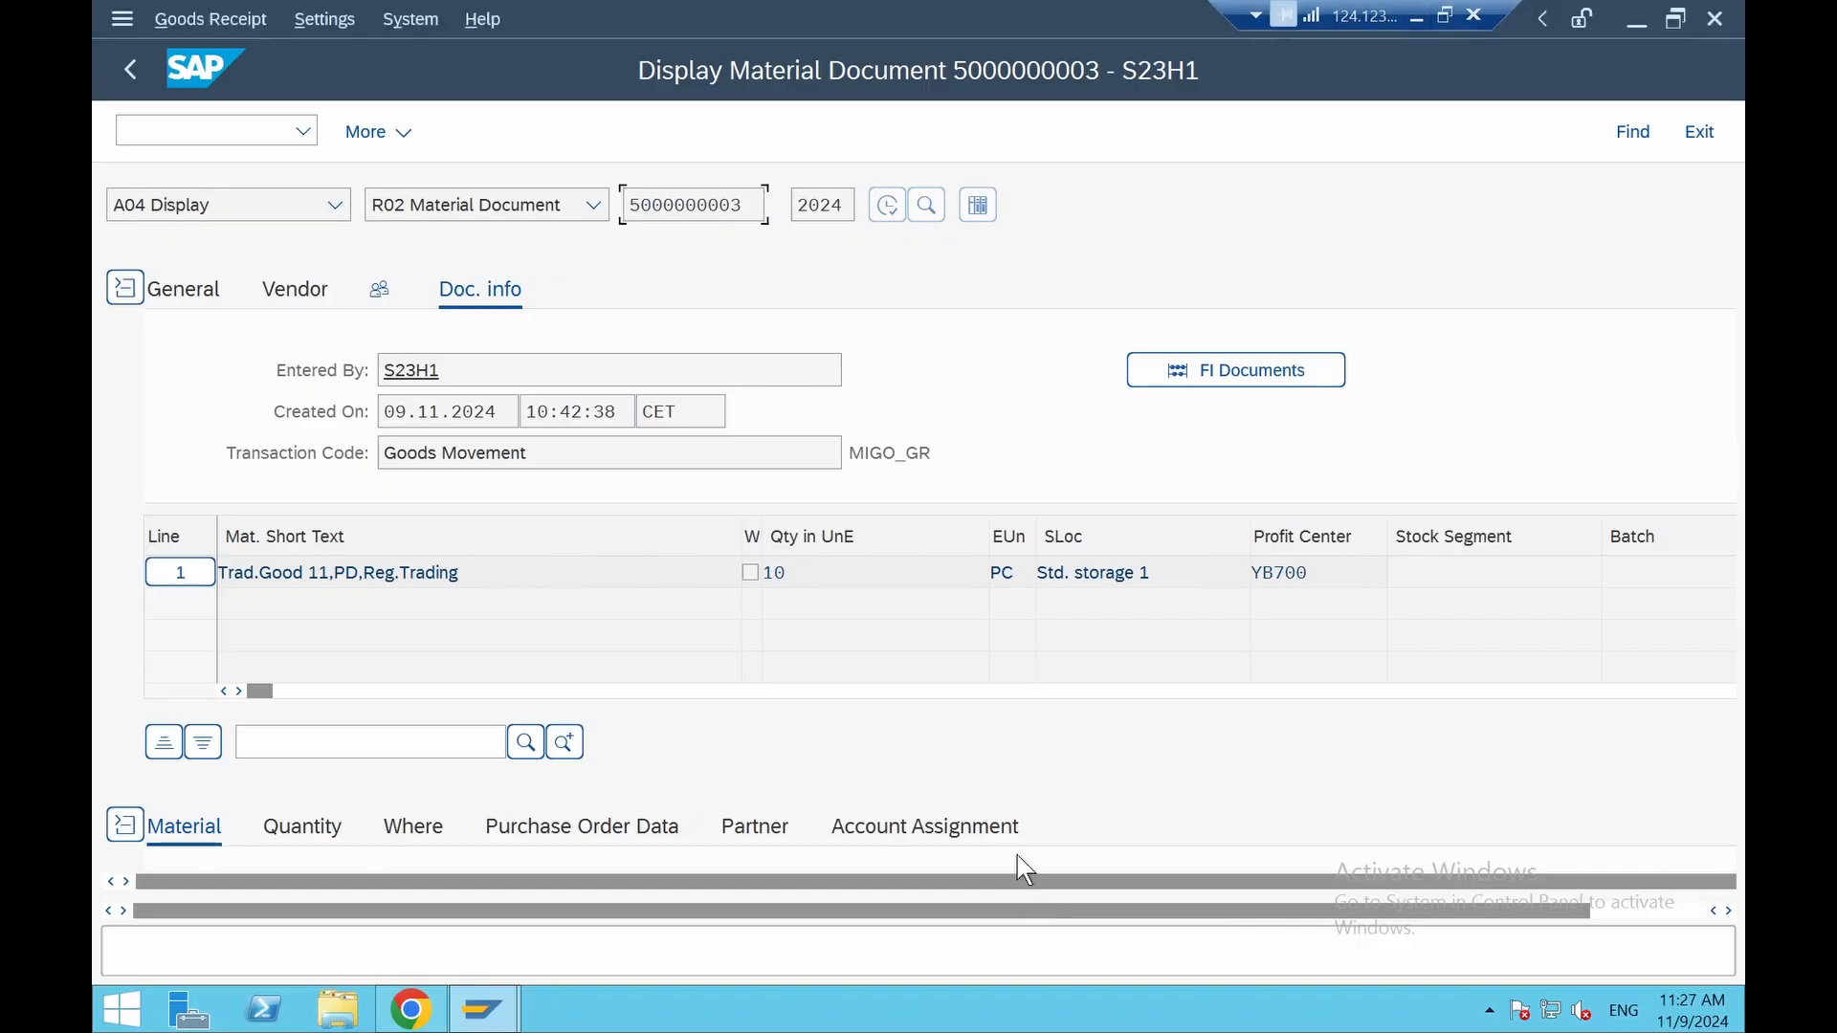
{"action": "left_click", "coordinate": [128, 70]}
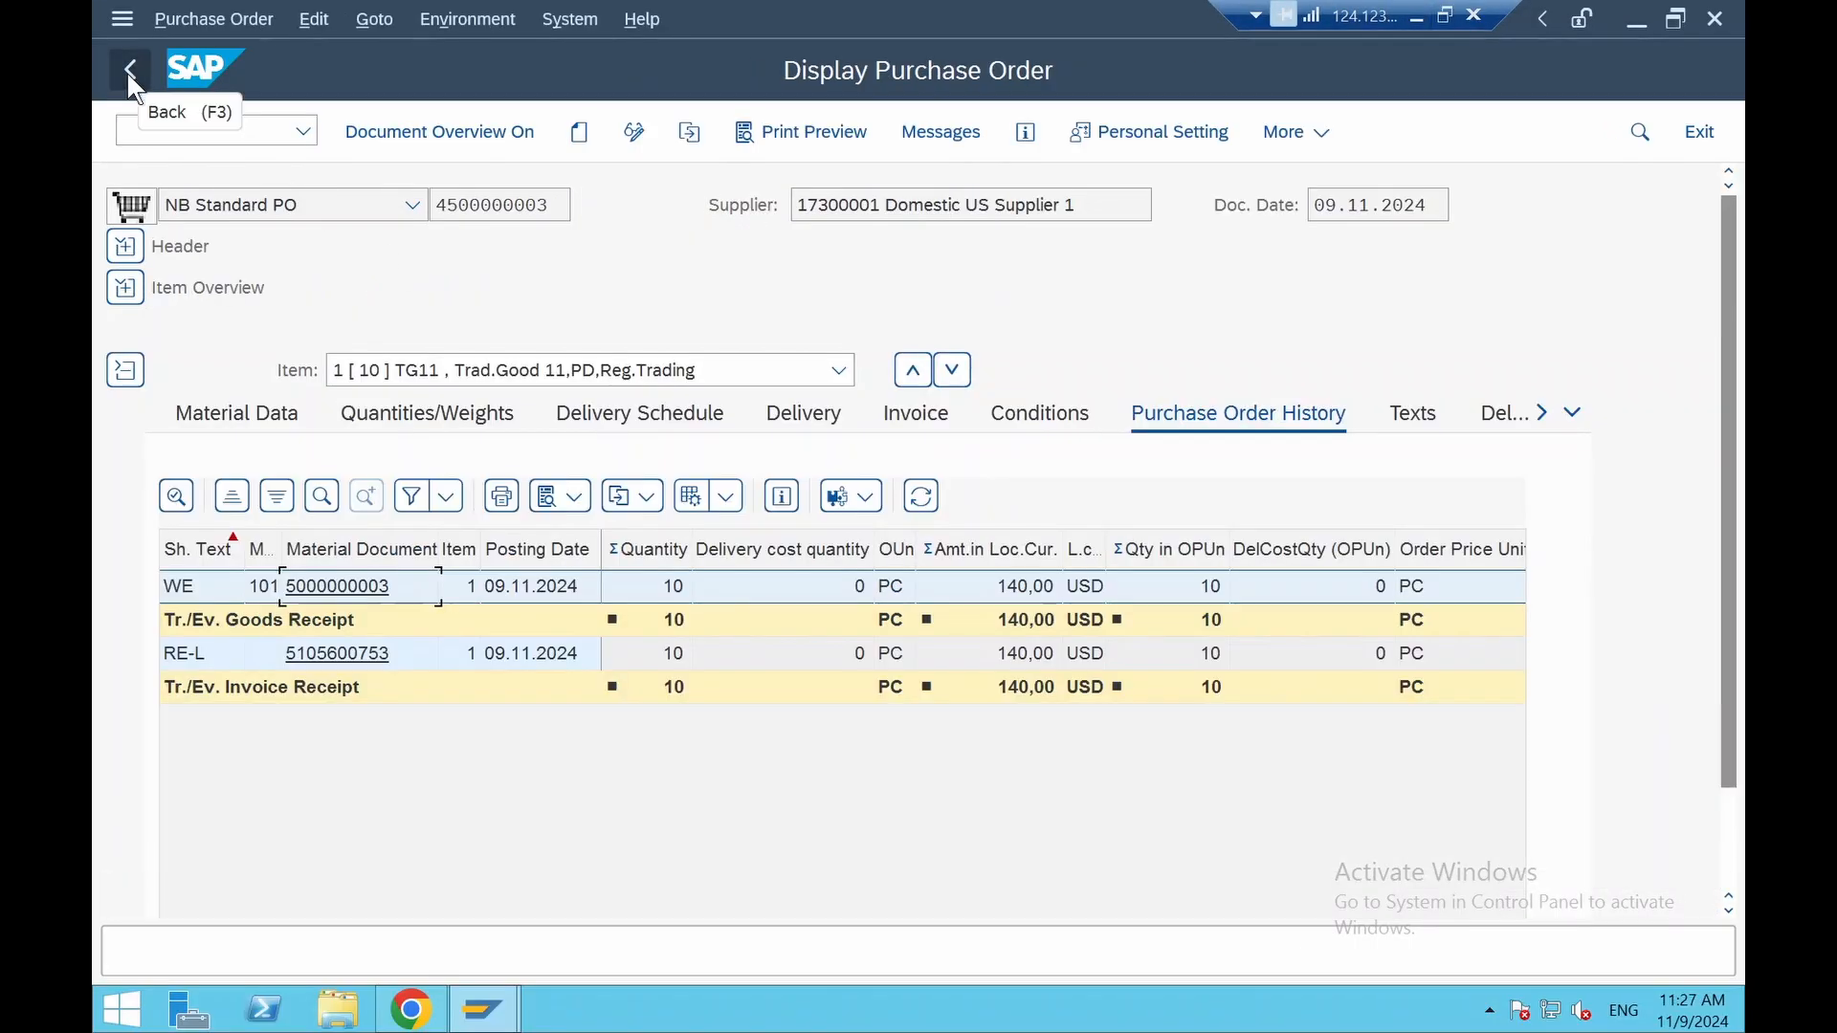
{"action": "left_click", "coordinate": [1699, 131]}
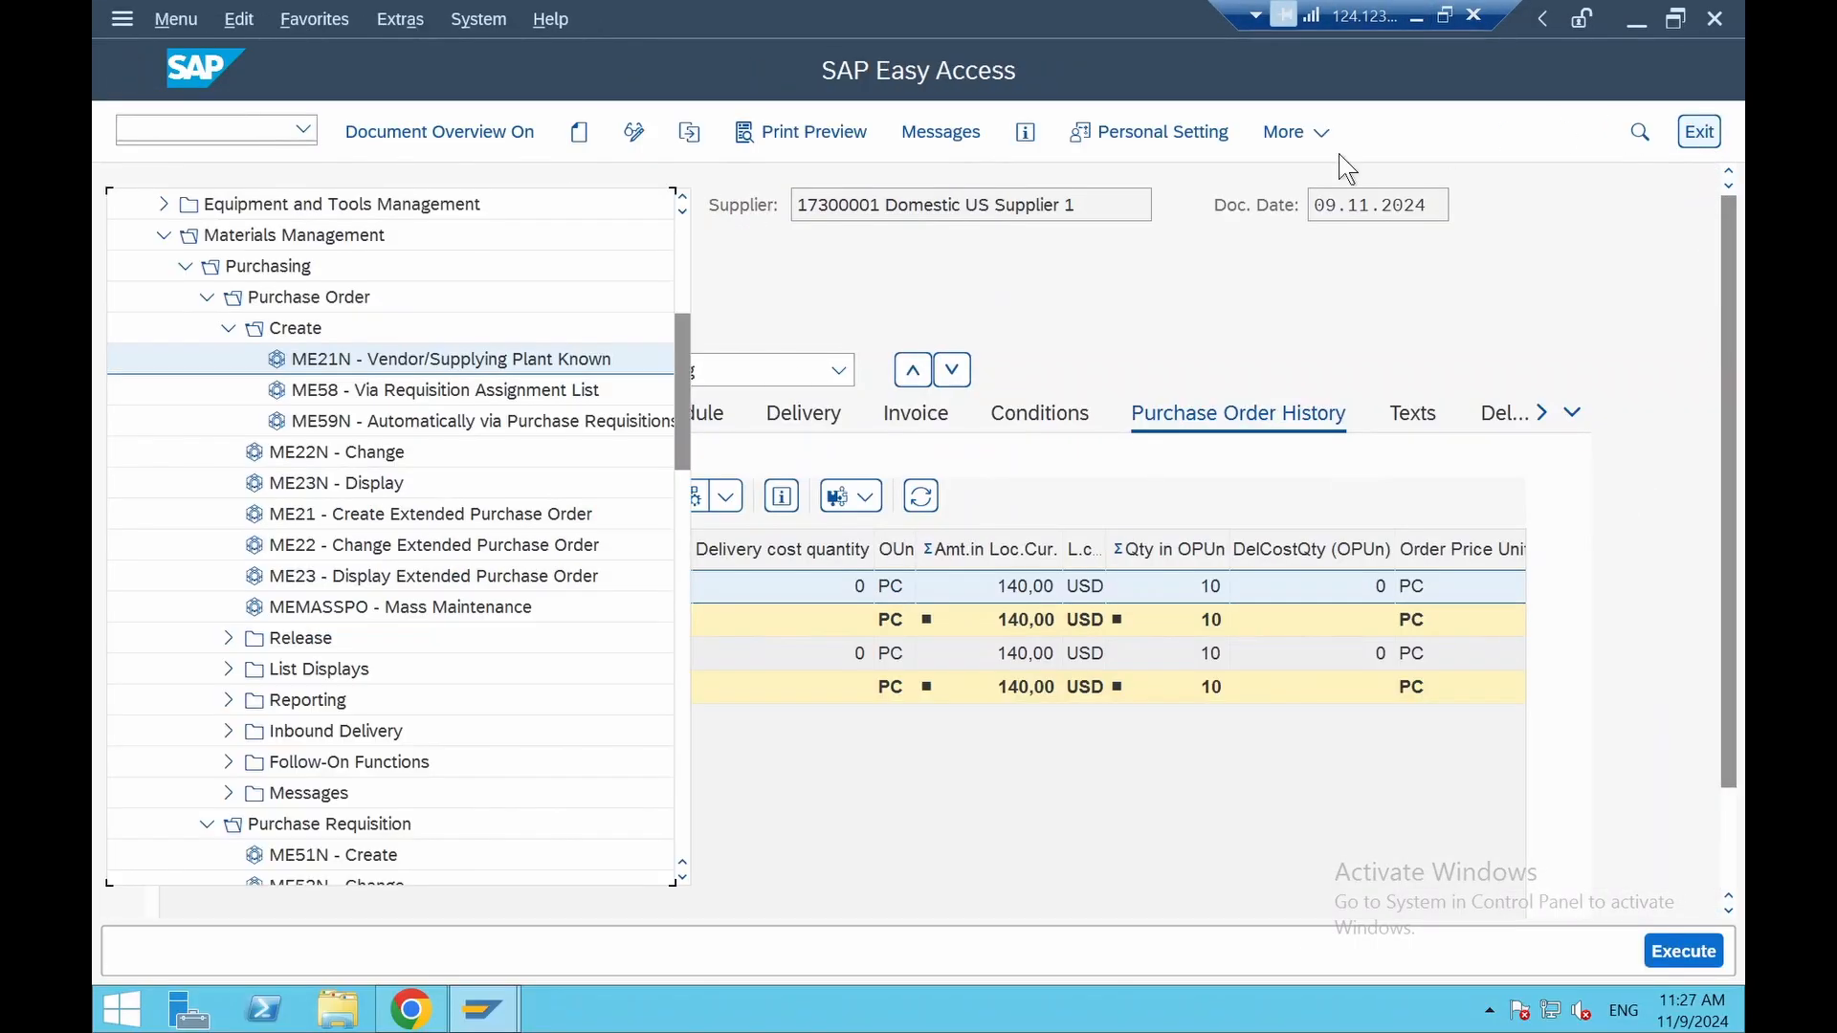
Launch the SAP Fiori Launchpad (/UI2/FLP) from the Favorites
{"action": "left_click_drag", "start_coordinate": [683, 394], "coordinate": [680, 216]}
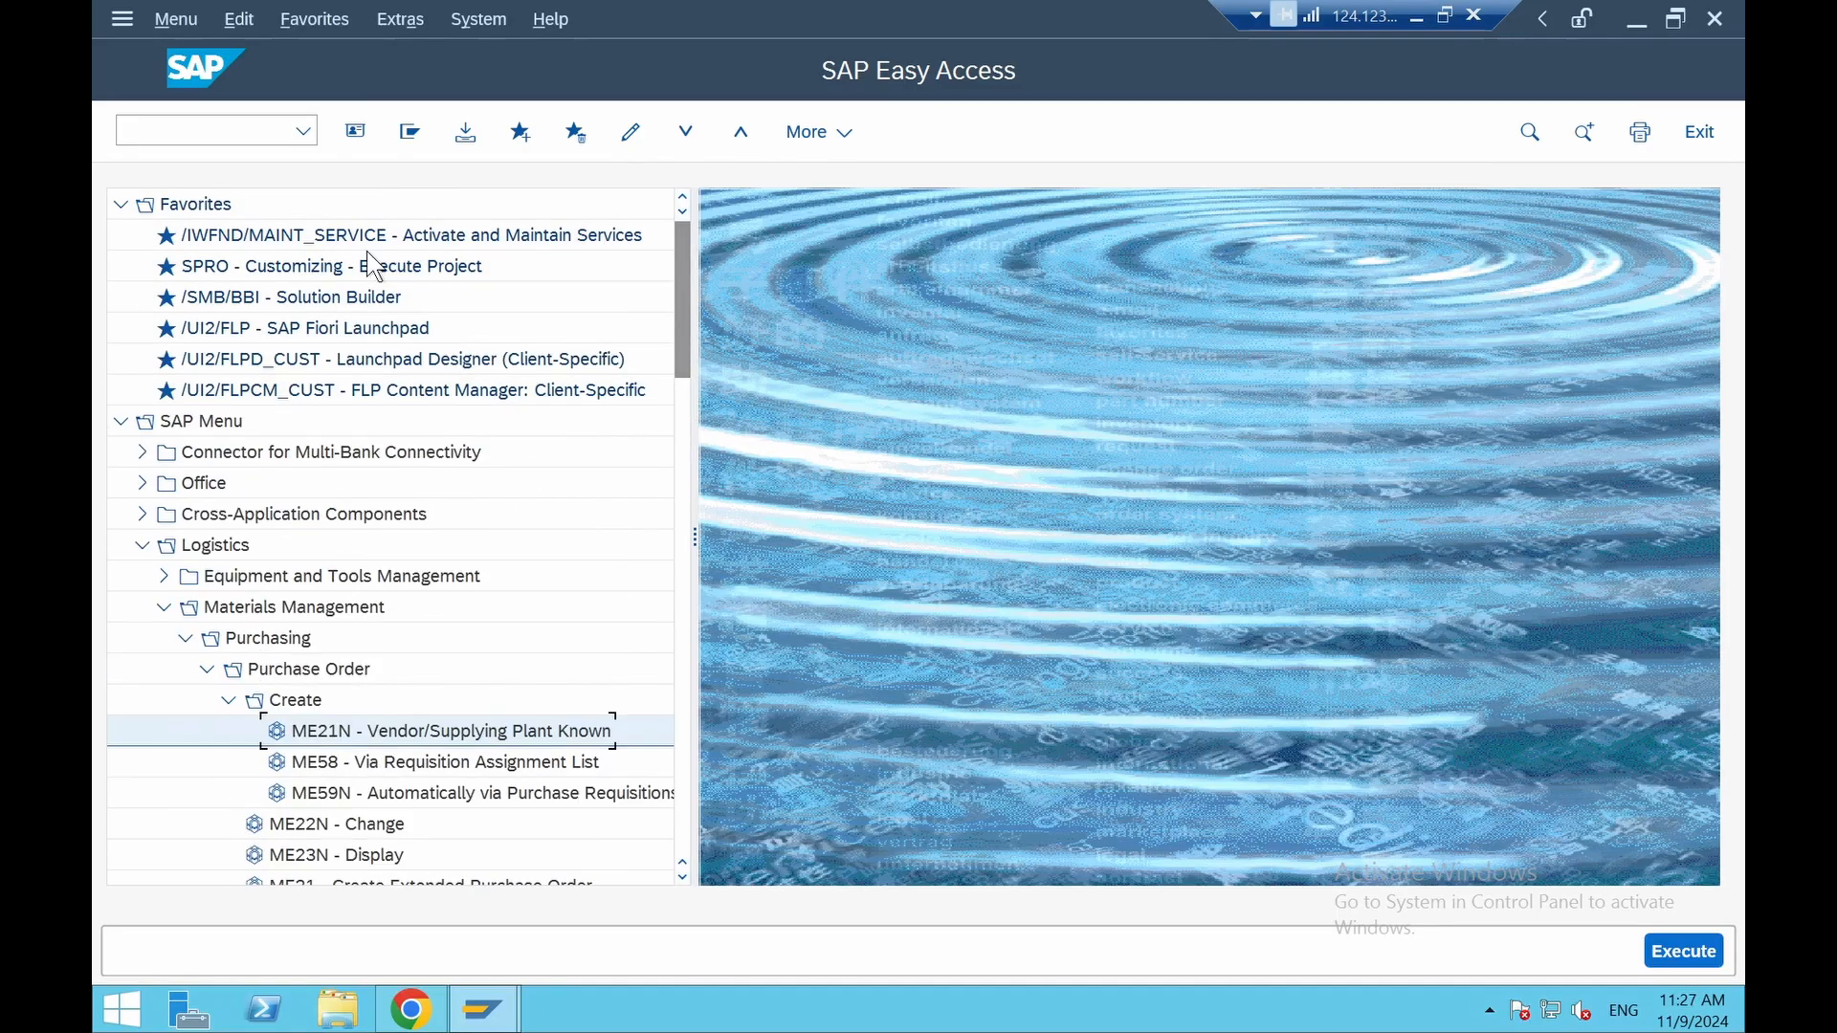
{"action": "left_click", "coordinate": [336, 271]}
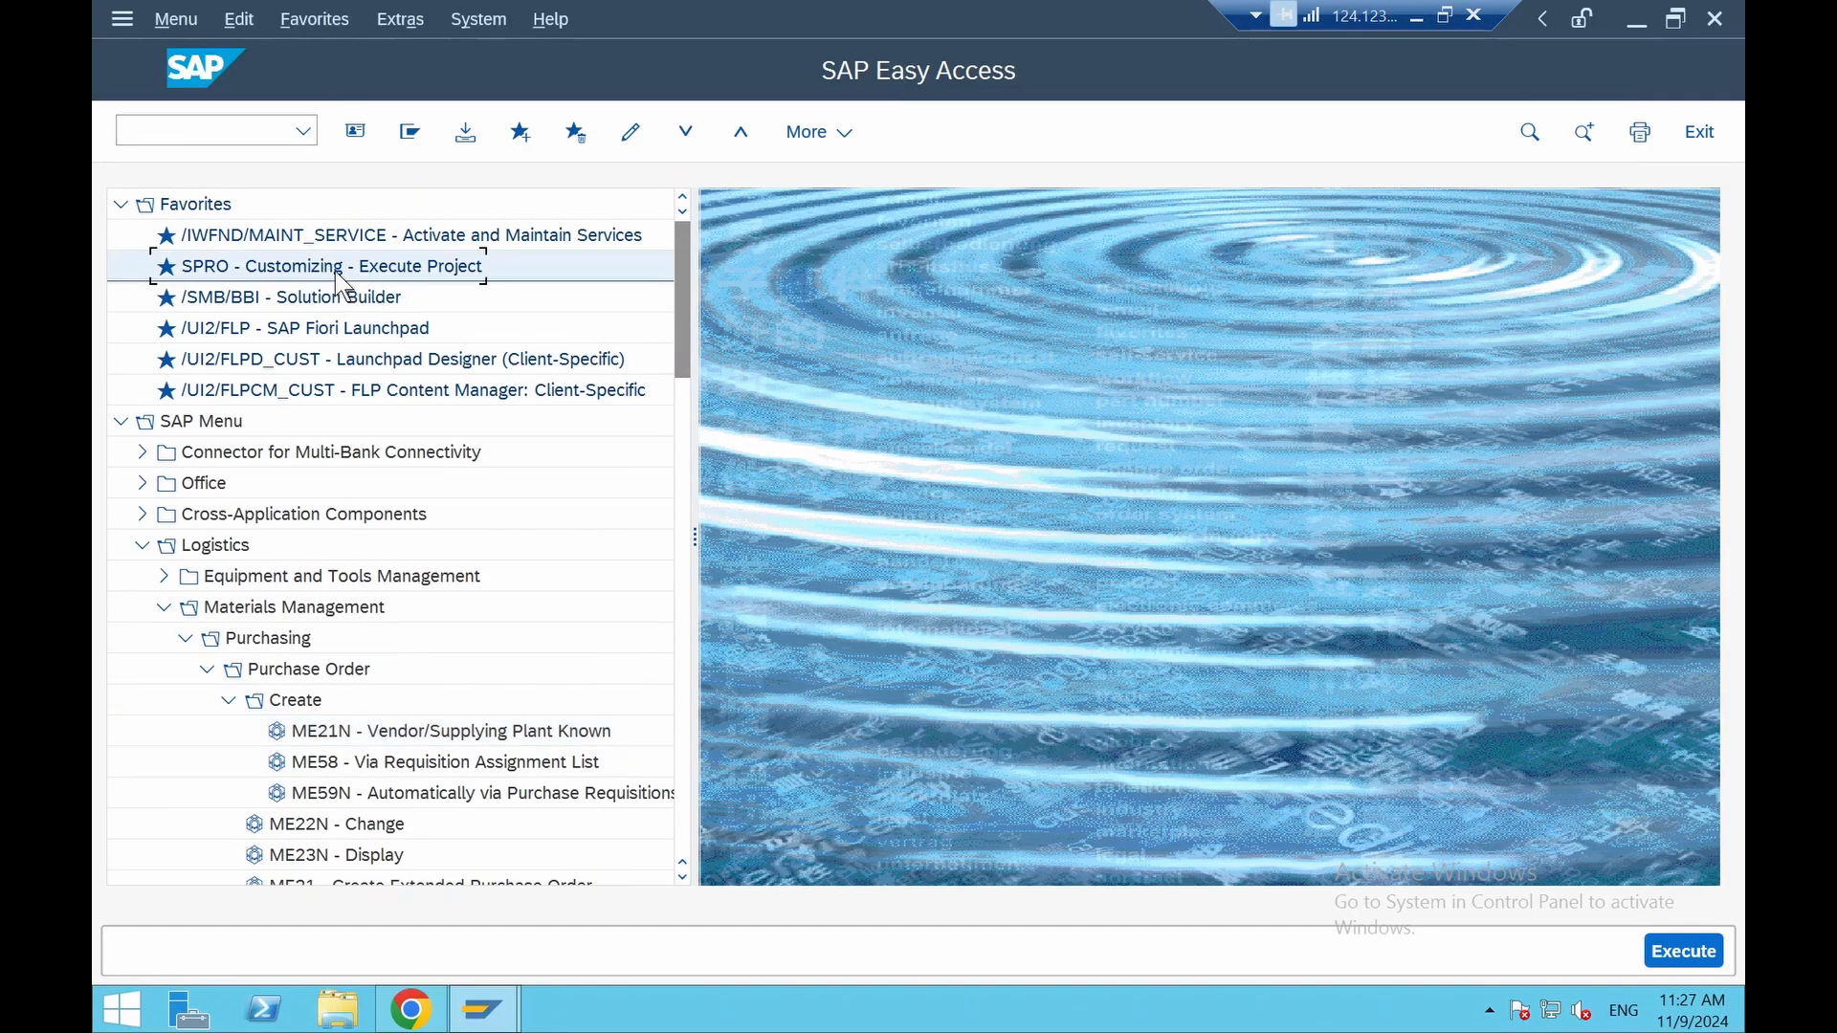
{"action": "left_click", "coordinate": [369, 328]}
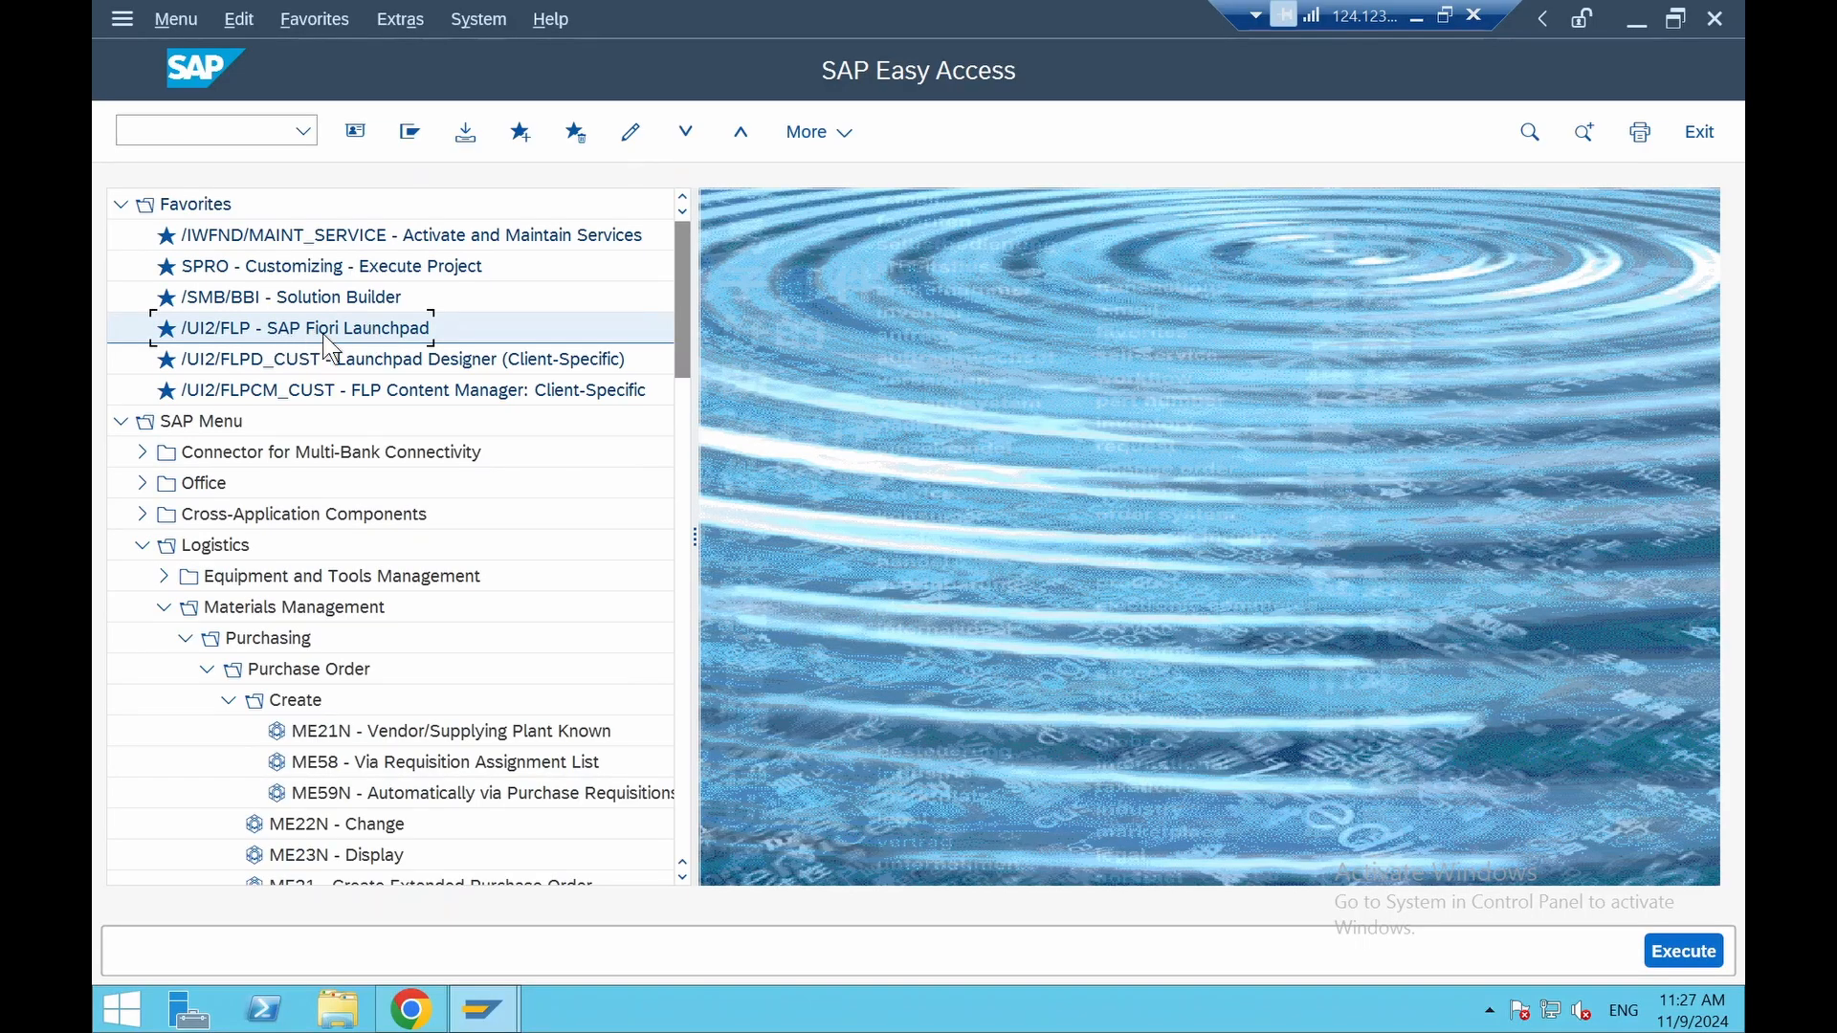
{"action": "double_click", "coordinate": [325, 335]}
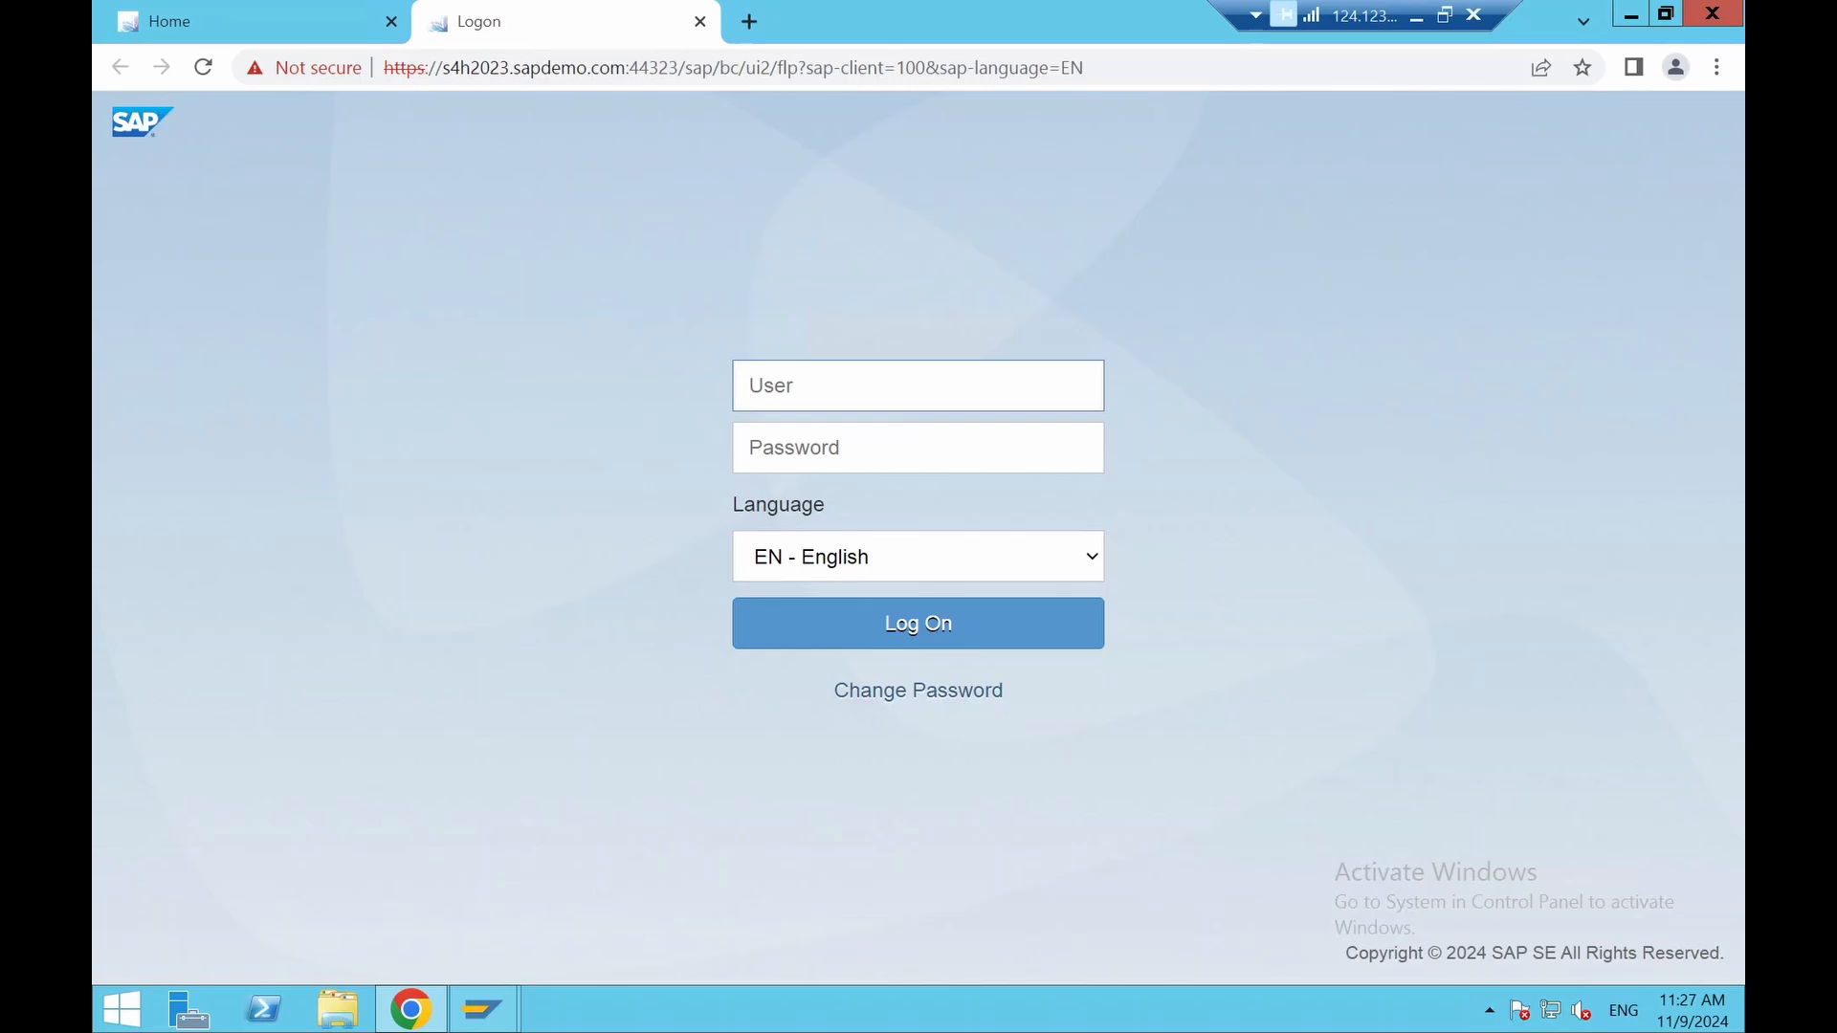
Log on to the SAP Fiori Launchpad in English with the user ID and account password
{"action": "type", "text": "S23H1"}
{"action": "left_click", "coordinate": [918, 448]}
{"action": "key", "text": "Caps_Lock"}
{"action": "type", "text": "••"}
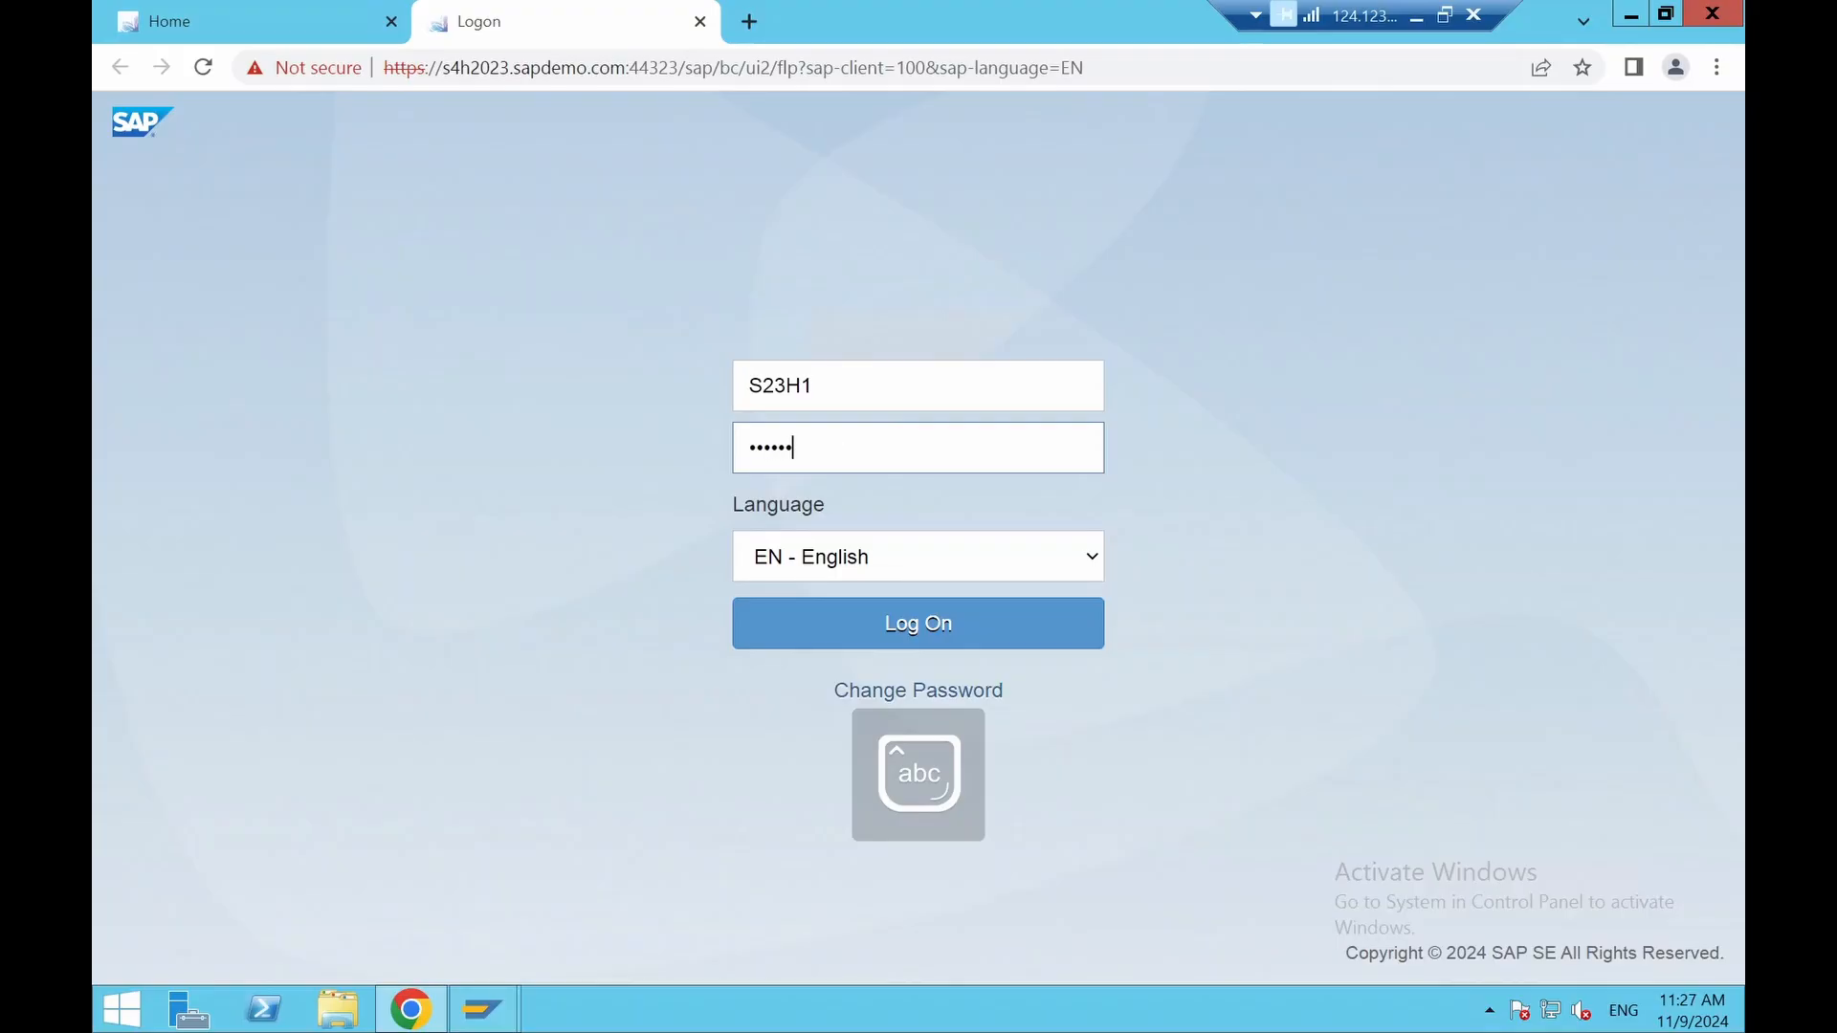
{"action": "type", "text": "••••"}
{"action": "key", "text": "Return"}
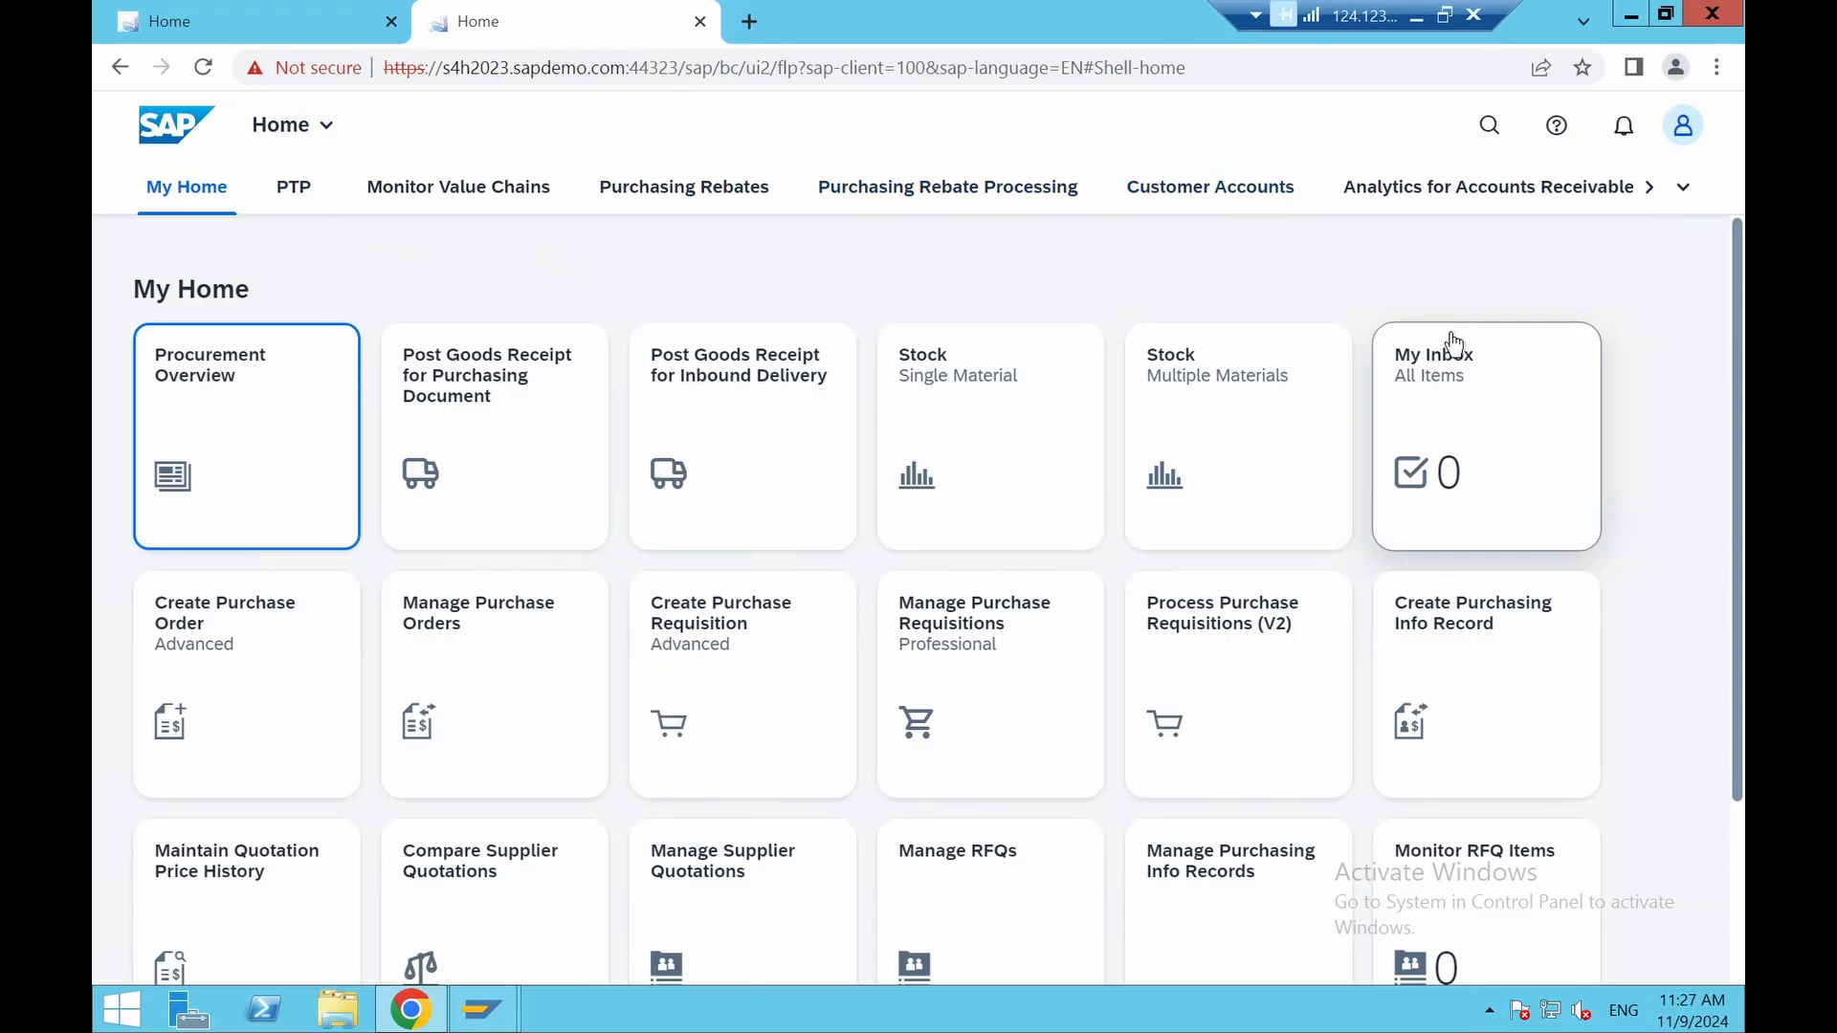
Look through the list of launchpad pages and open the PTP page
{"action": "left_click", "coordinate": [1683, 187]}
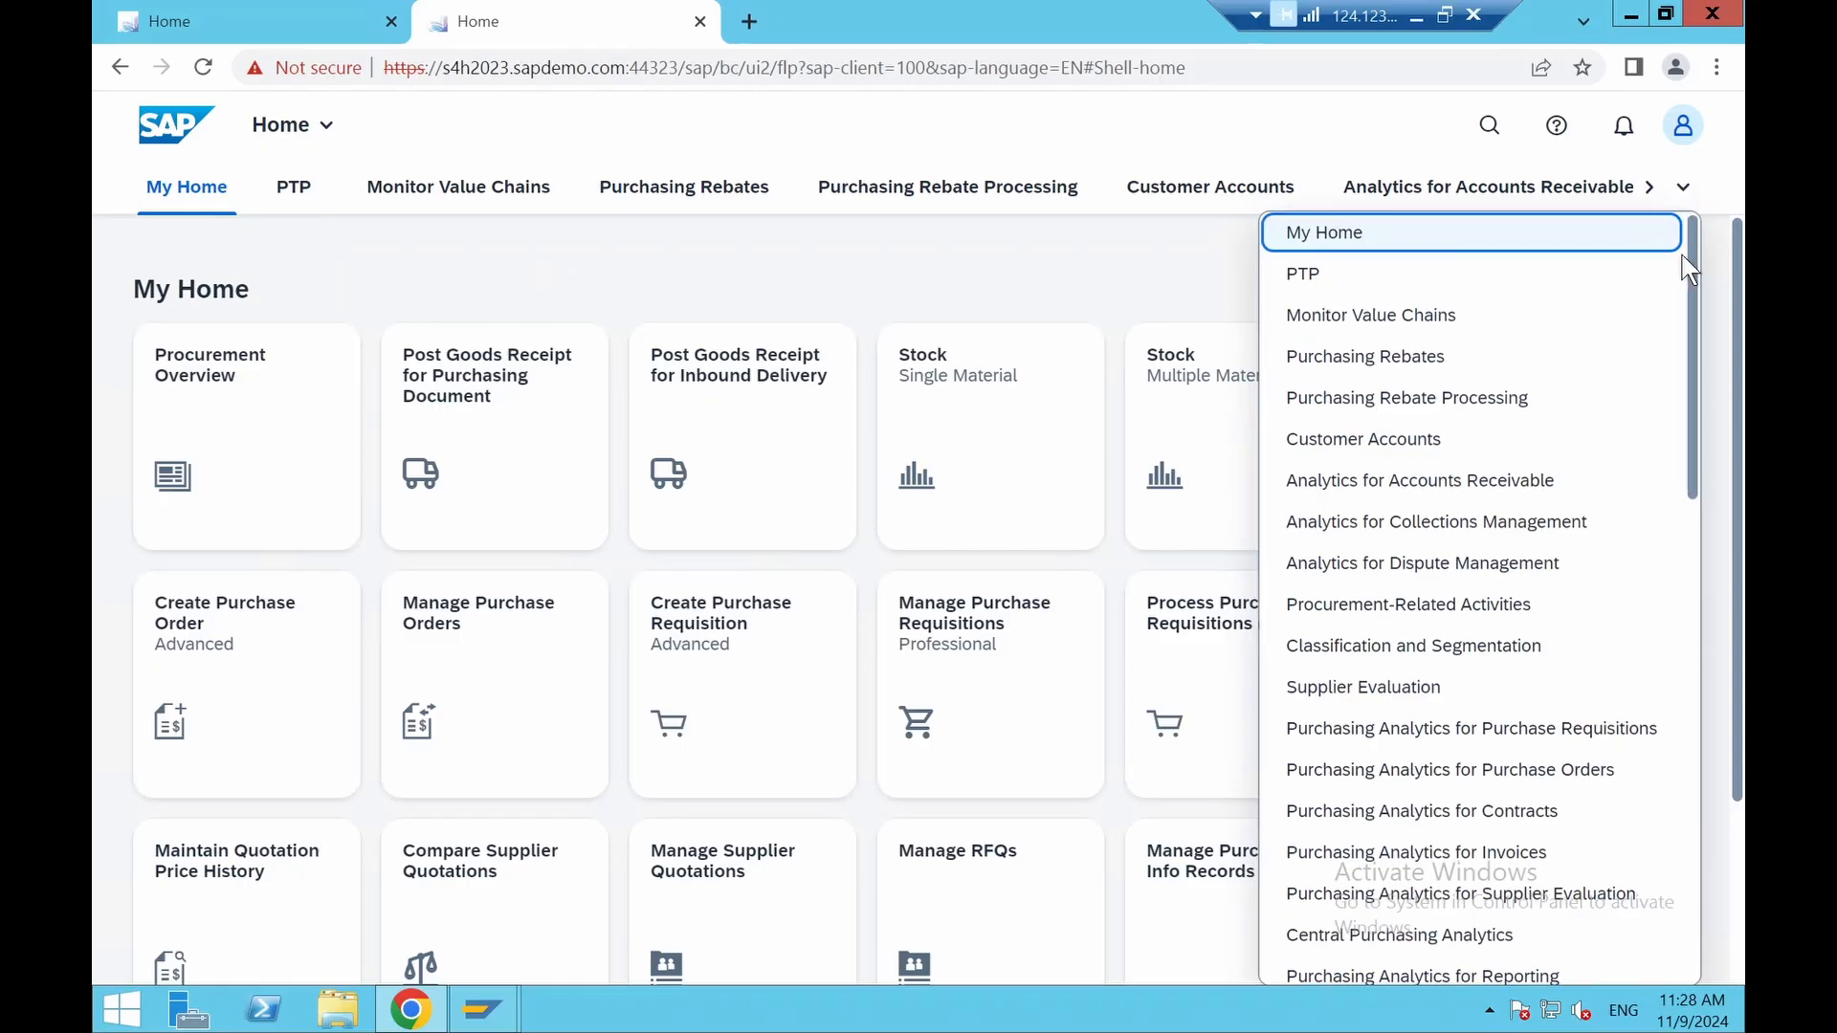
{"action": "left_click_drag", "start_coordinate": [1691, 274], "coordinate": [1679, 232]}
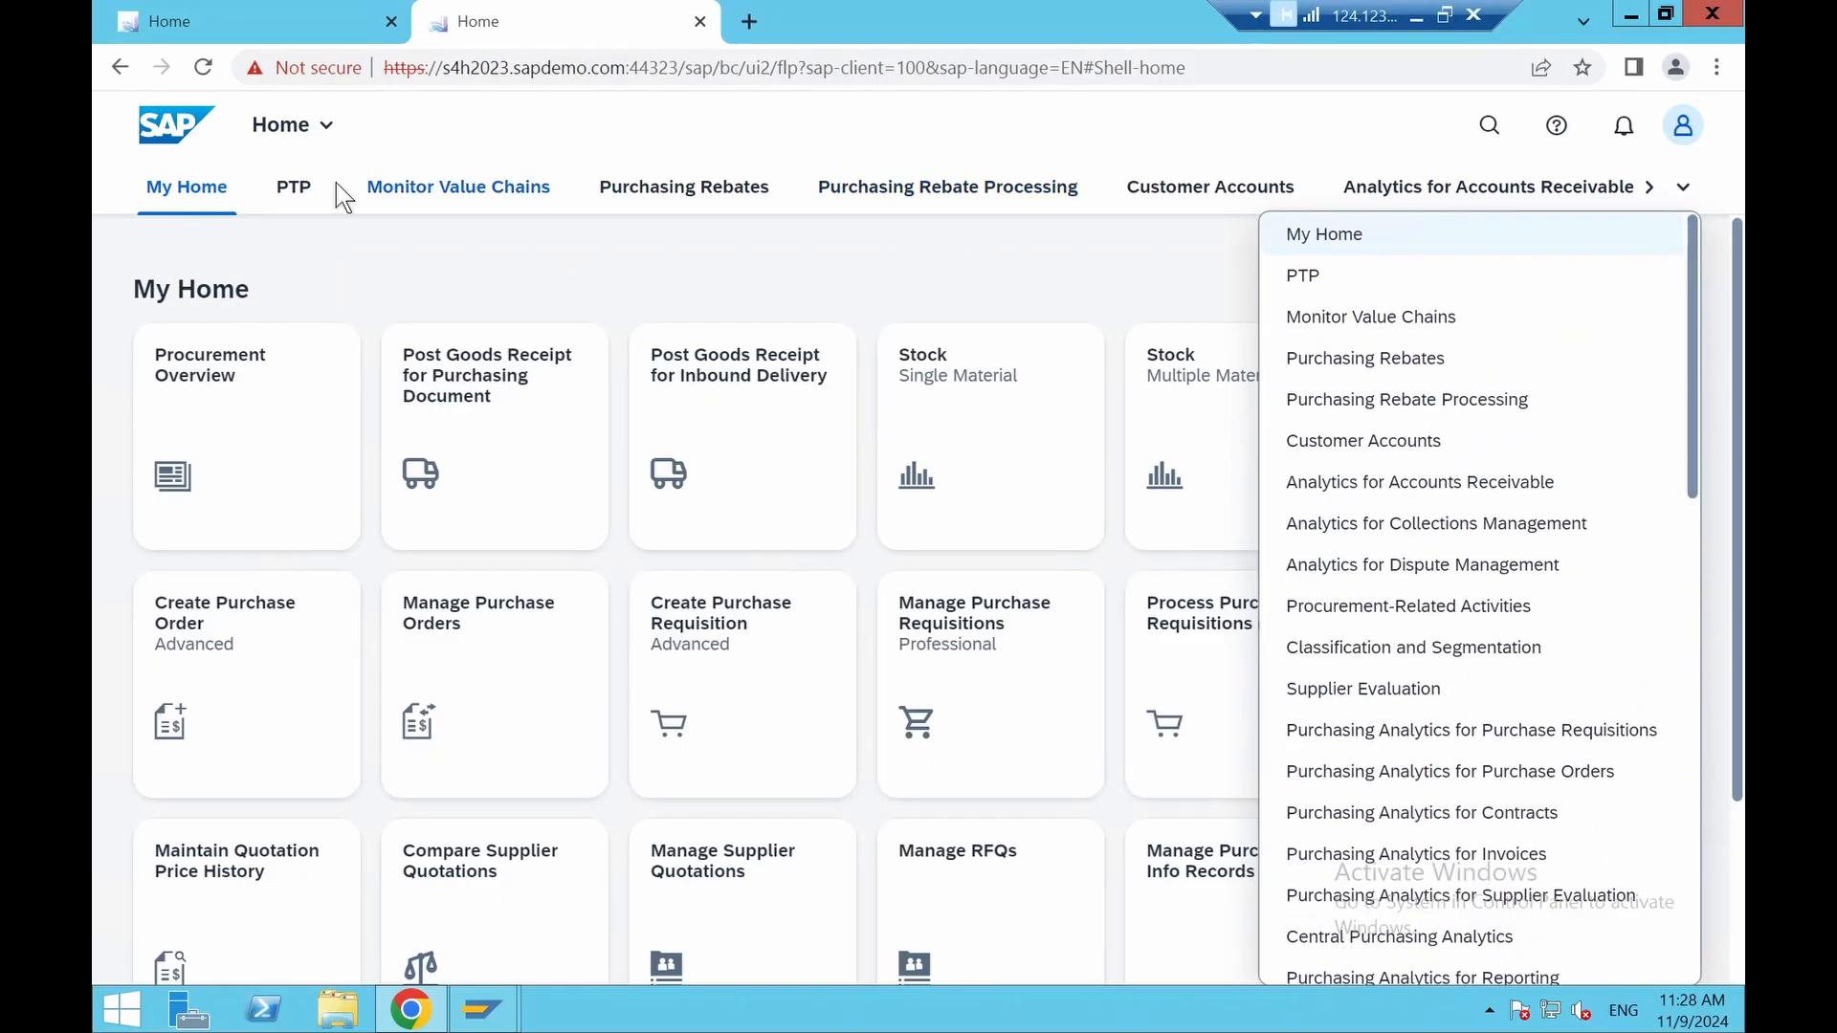
{"action": "left_click", "coordinate": [294, 189]}
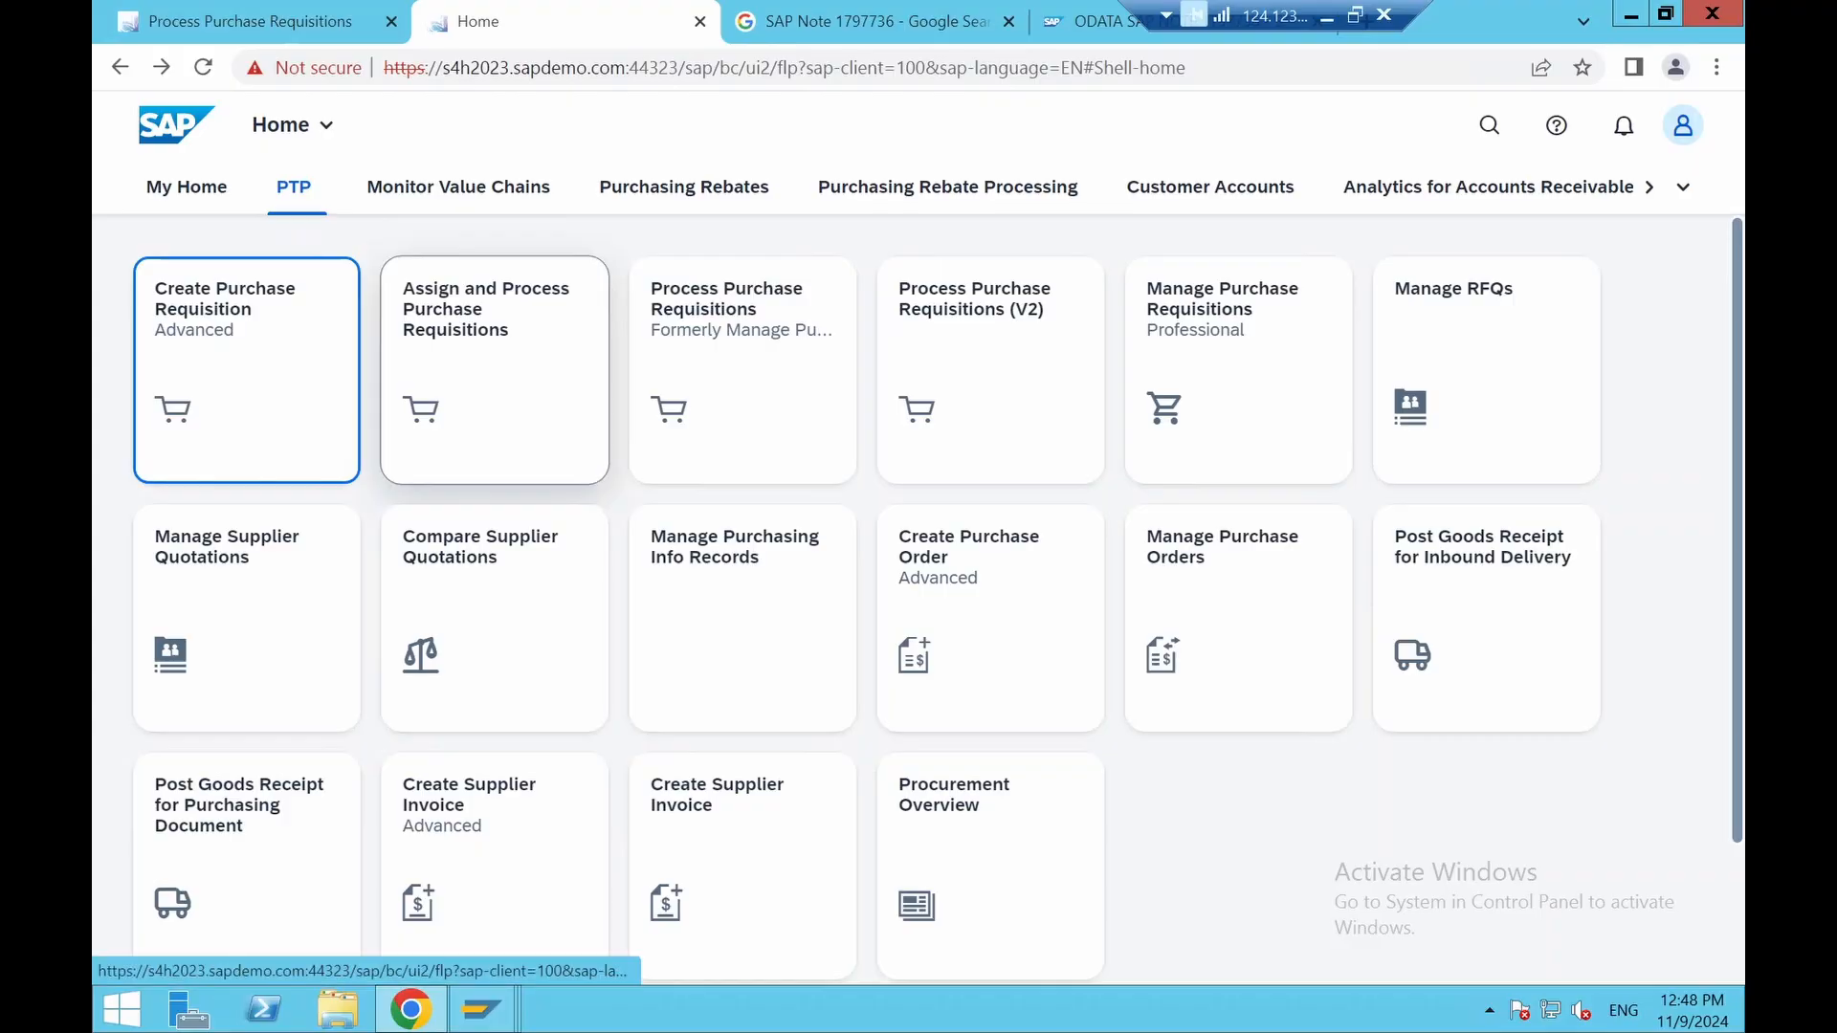
Open the advanced Create Purchase Requisition app and enter an item for material TG11 with a quantity of 10
{"action": "left_click", "coordinate": [271, 379]}
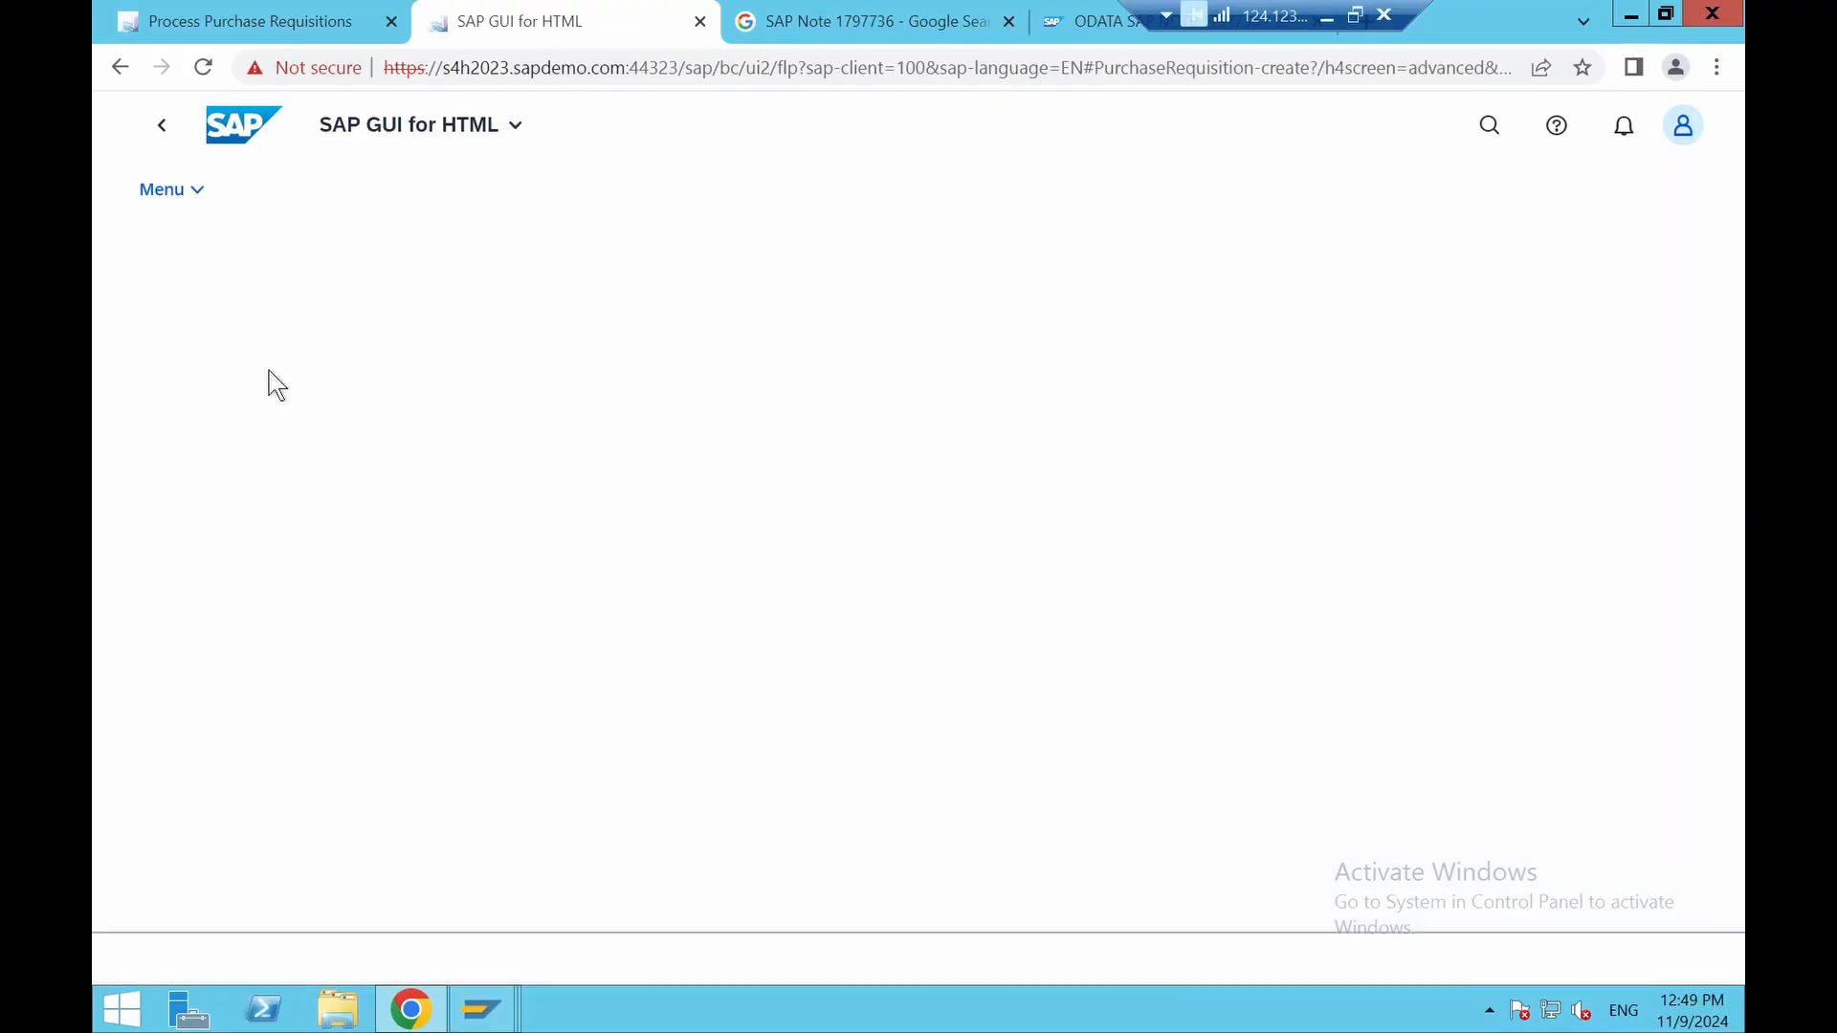
{"action": "left_click", "coordinate": [512, 807]}
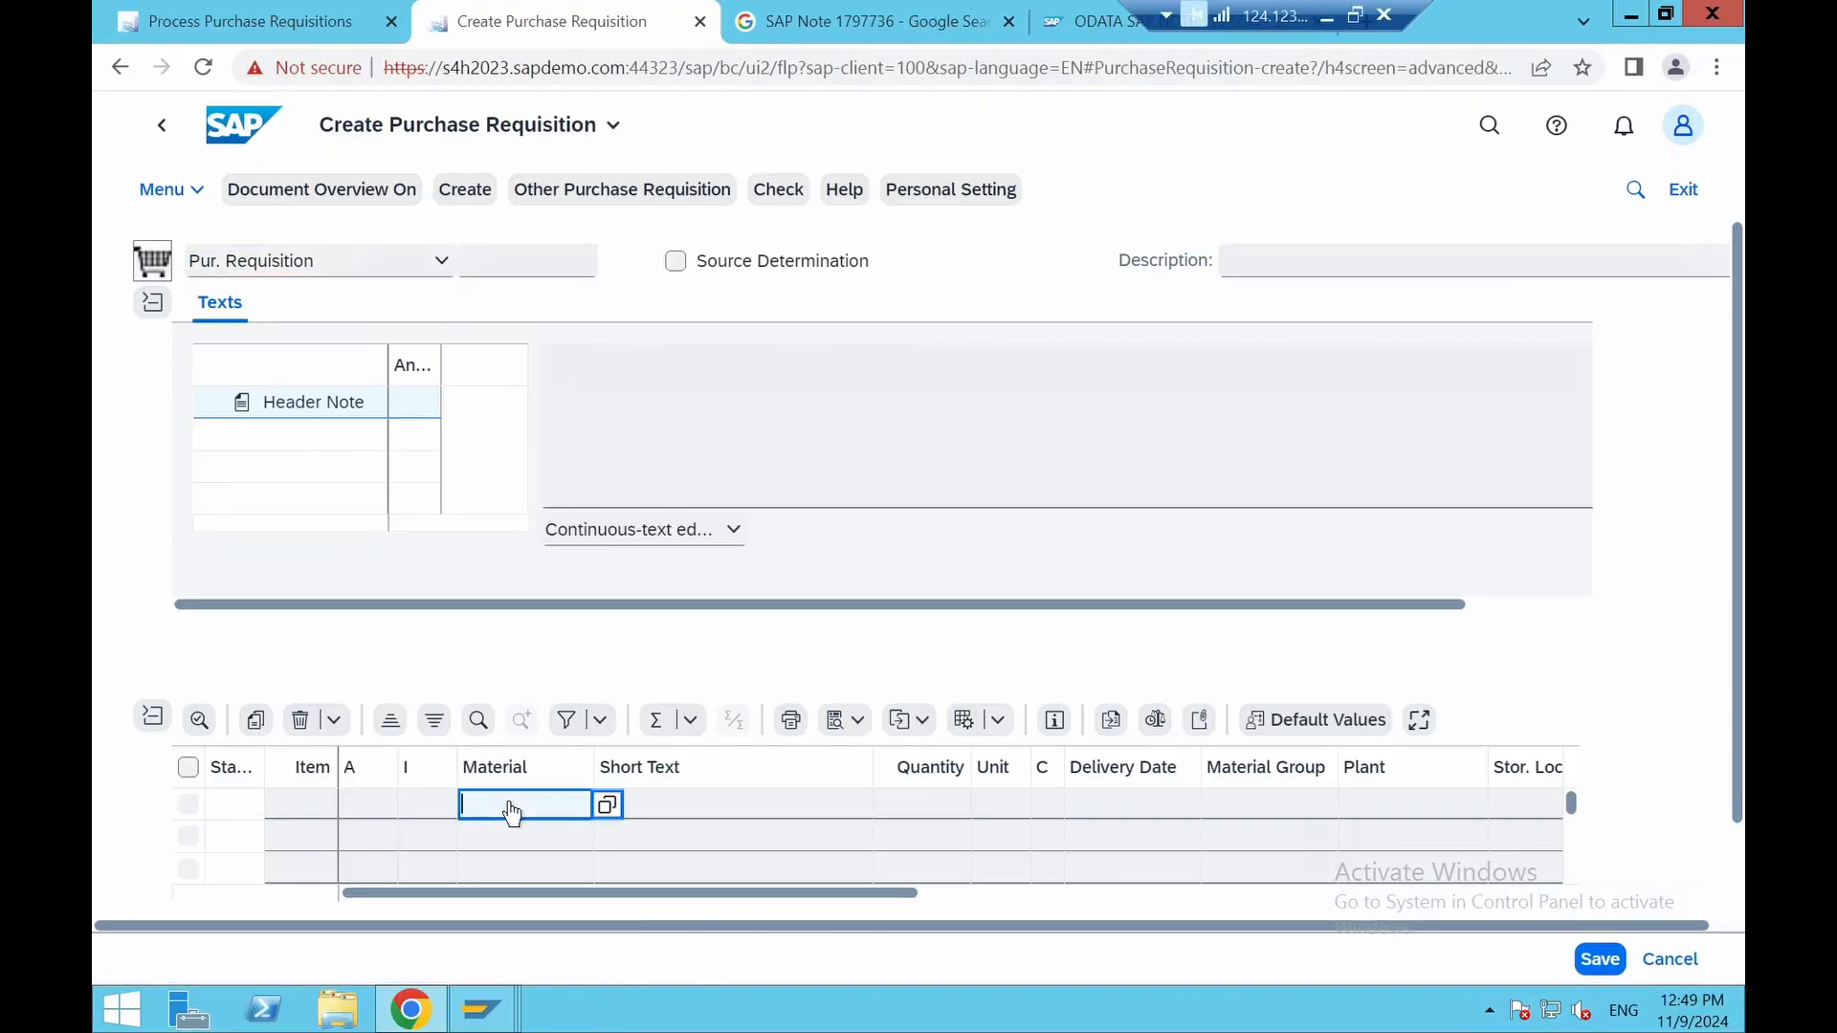
{"action": "type", "text": "TG"}
{"action": "key", "text": "Tab"}
{"action": "type", "text": "10"}
{"action": "key", "text": "Tab"}
{"action": "key", "text": "Tab"}
{"action": "key", "text": "Tab"}
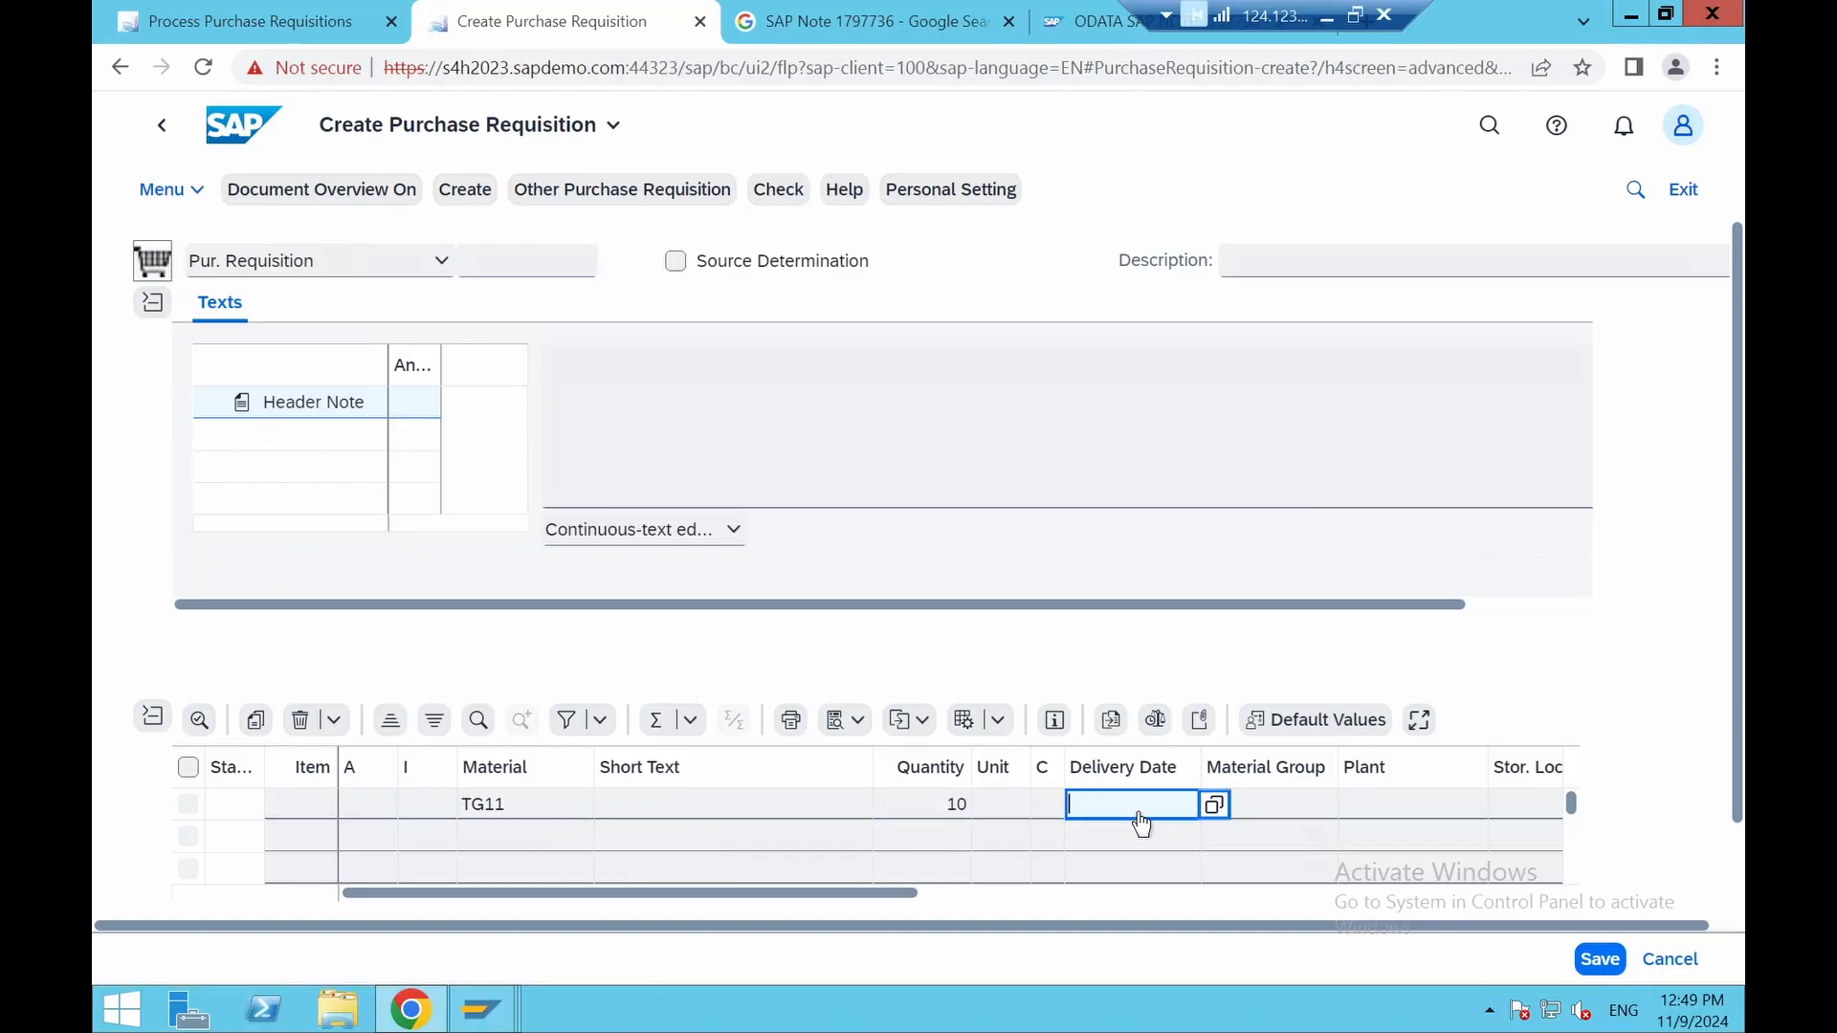
Set the TG11 item's delivery date to 20.11.2024 and its plant to 1710
{"action": "left_click", "coordinate": [1214, 804]}
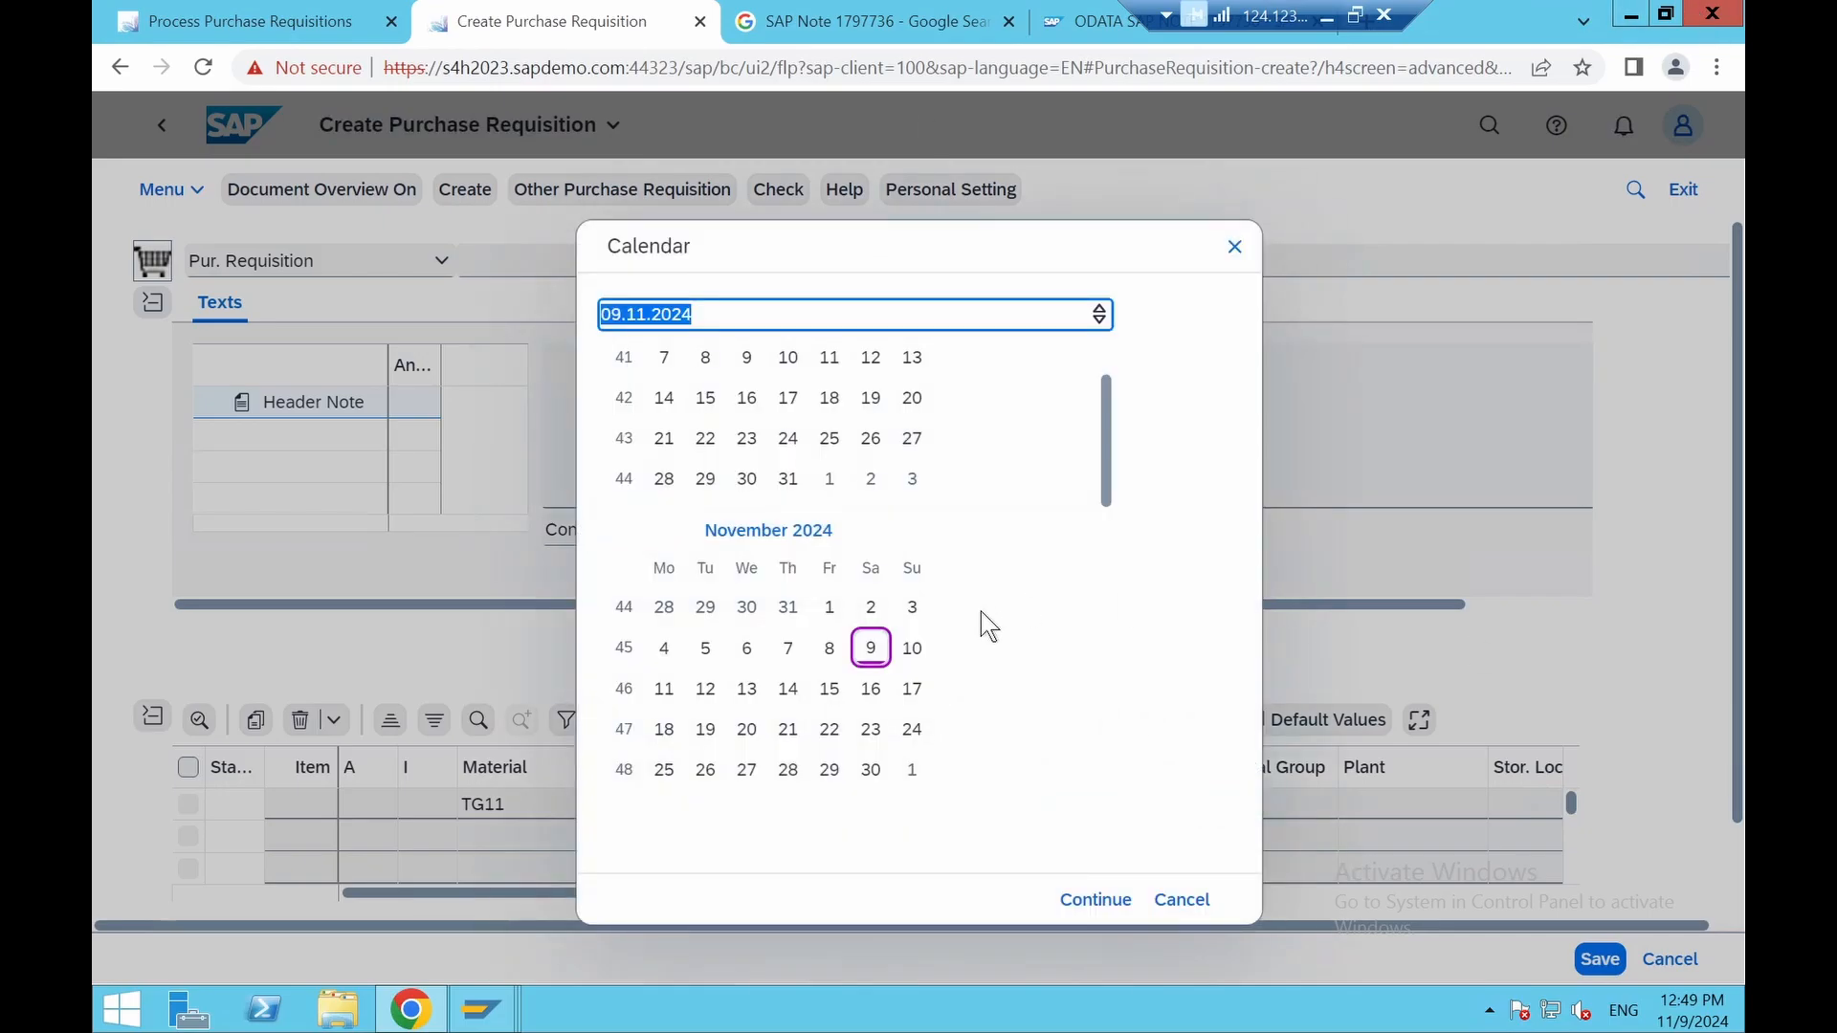
{"action": "left_click", "coordinate": [747, 732]}
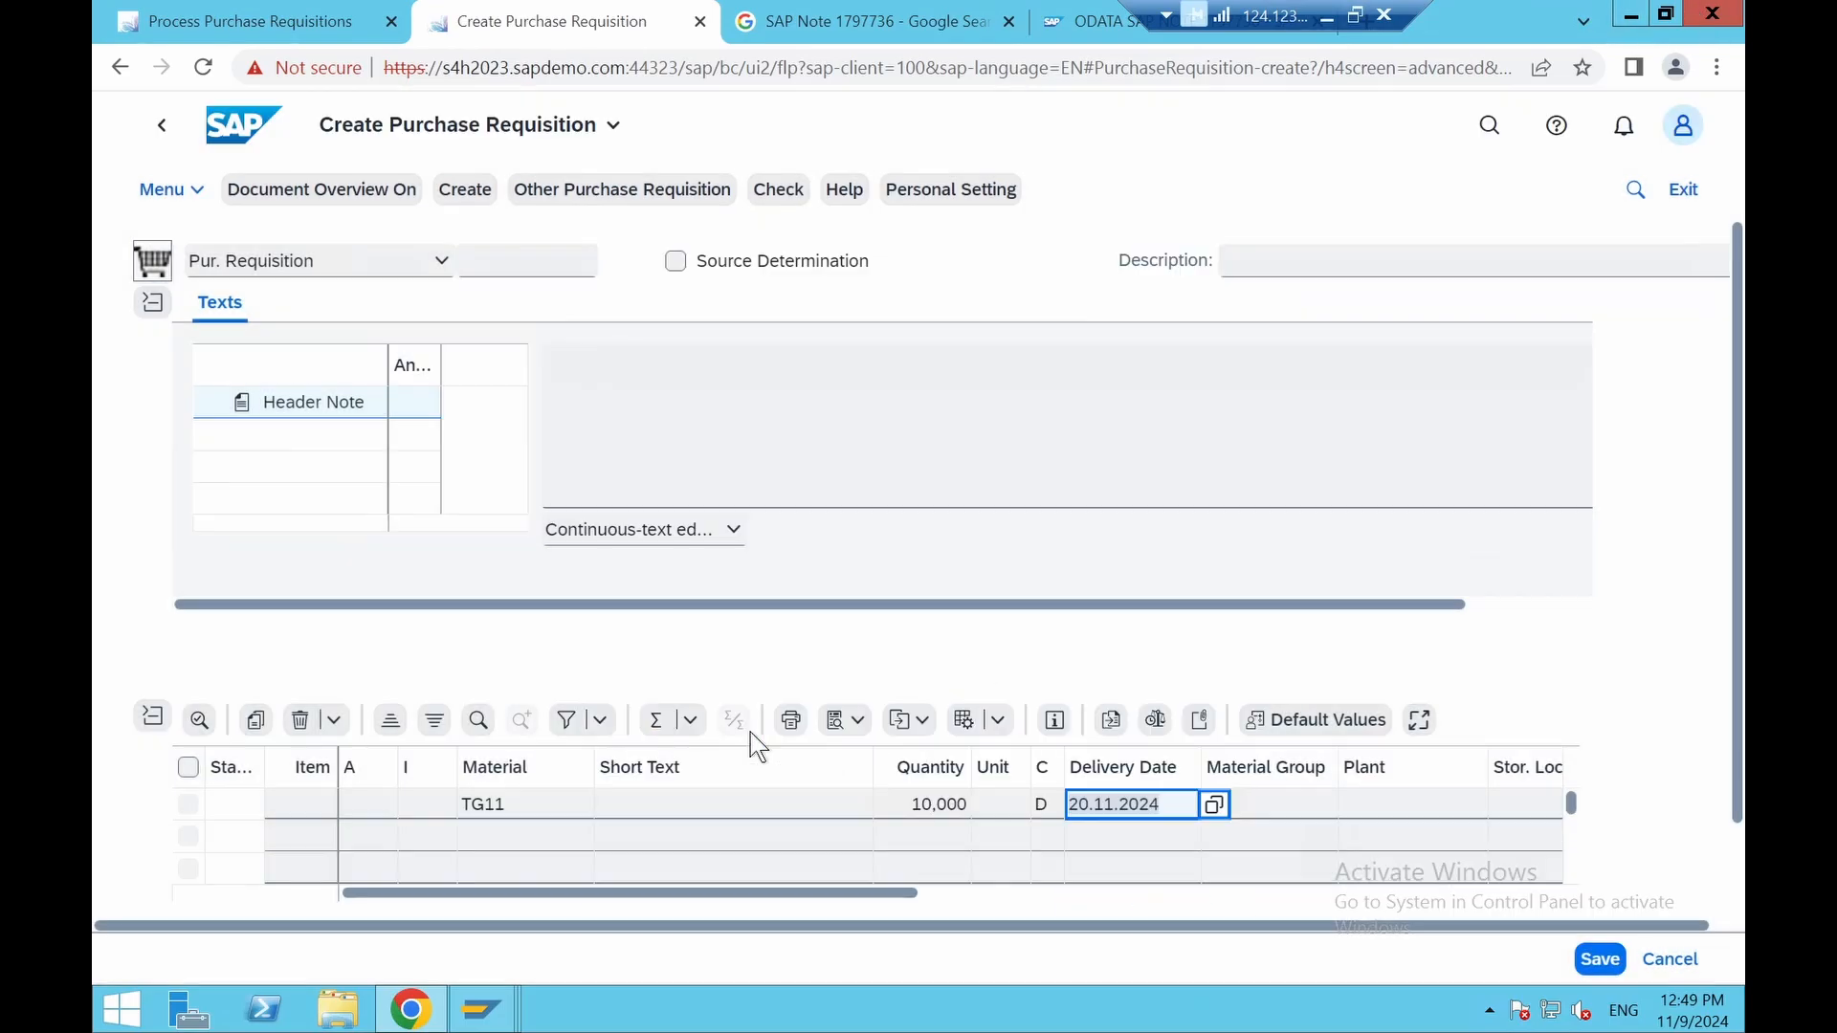
{"action": "left_click", "coordinate": [1383, 811]}
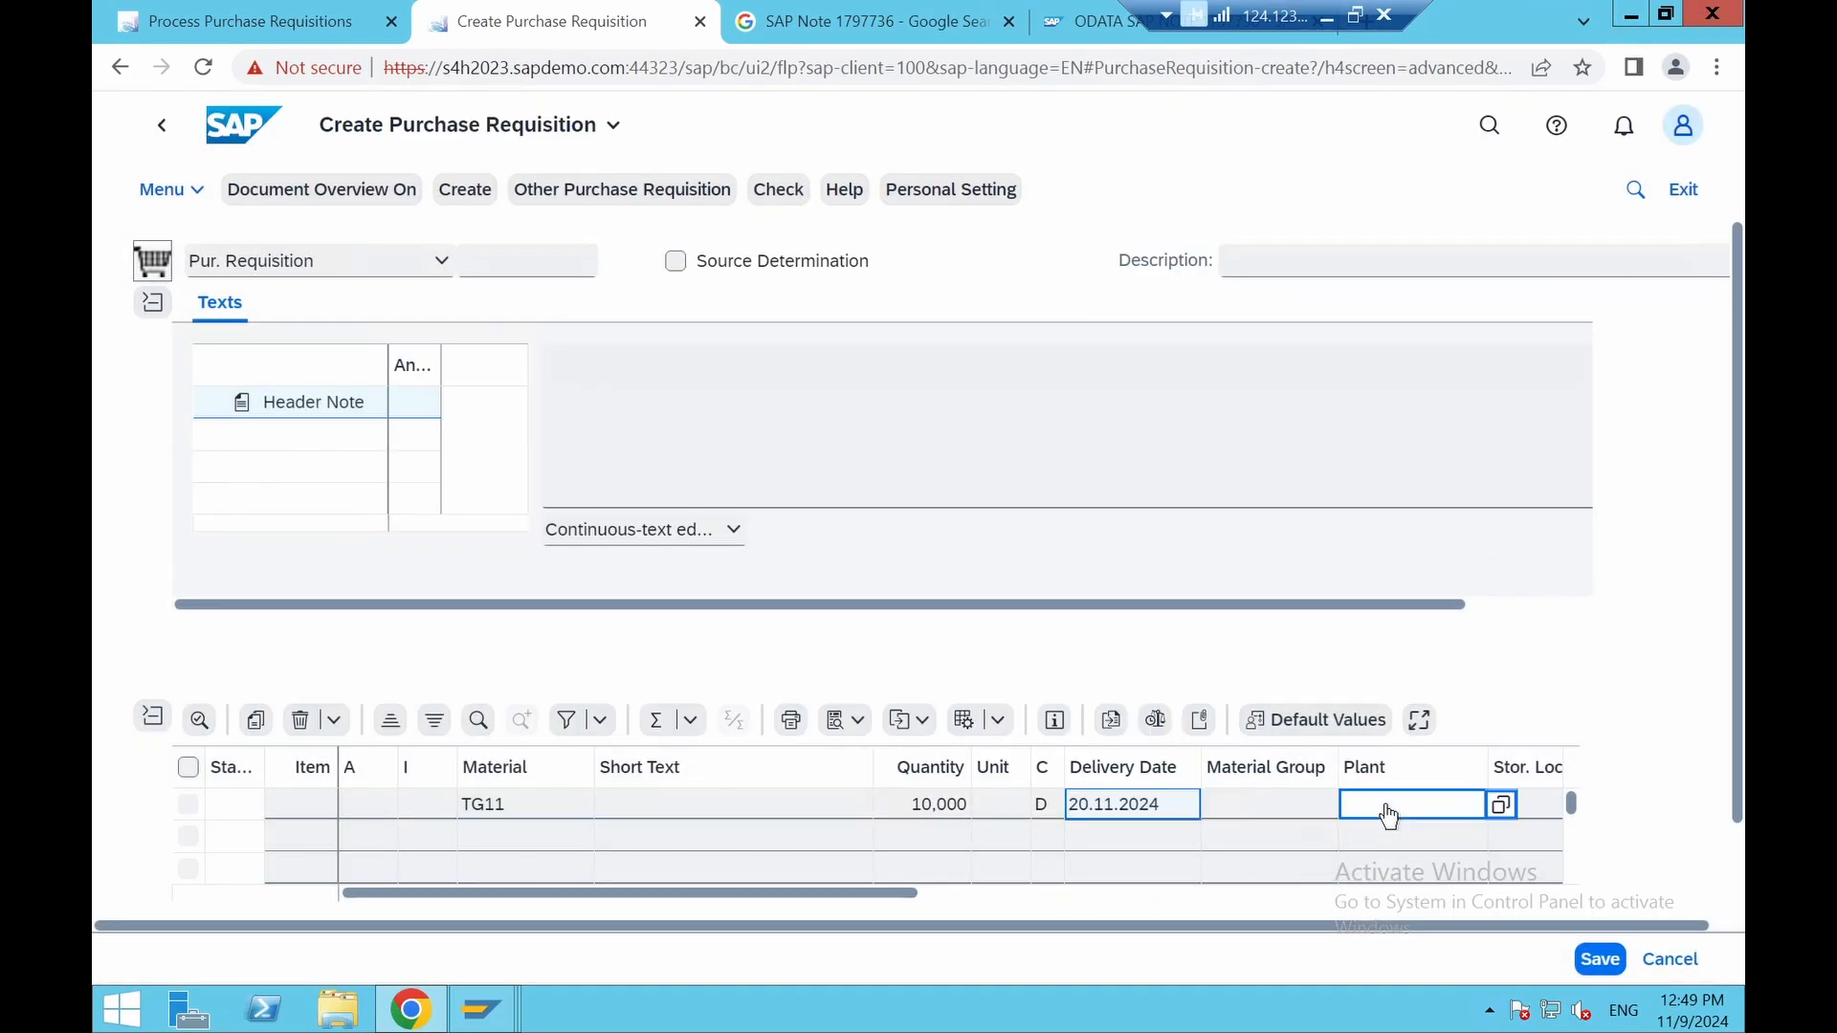
{"action": "type", "text": "1710"}
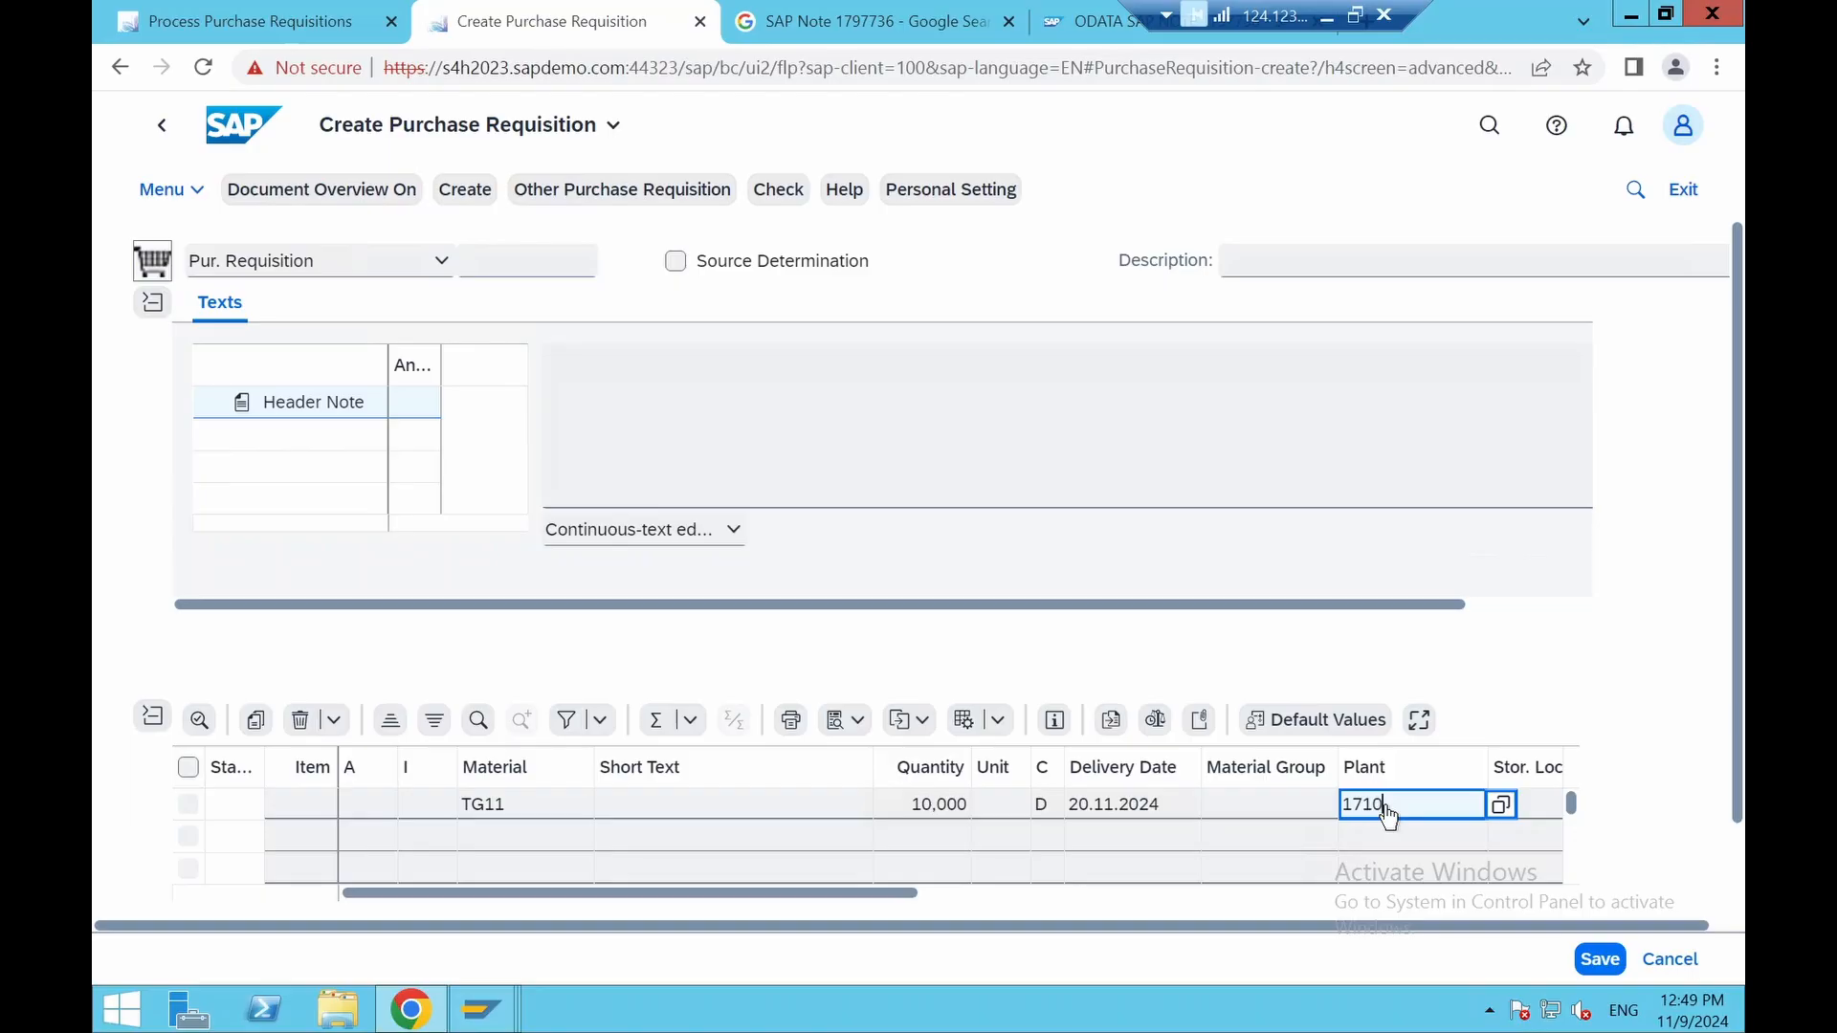
Assign purchasing group 001 to the item, then save the purchase requisition and return to the launchpad
{"action": "key", "text": "Tab"}
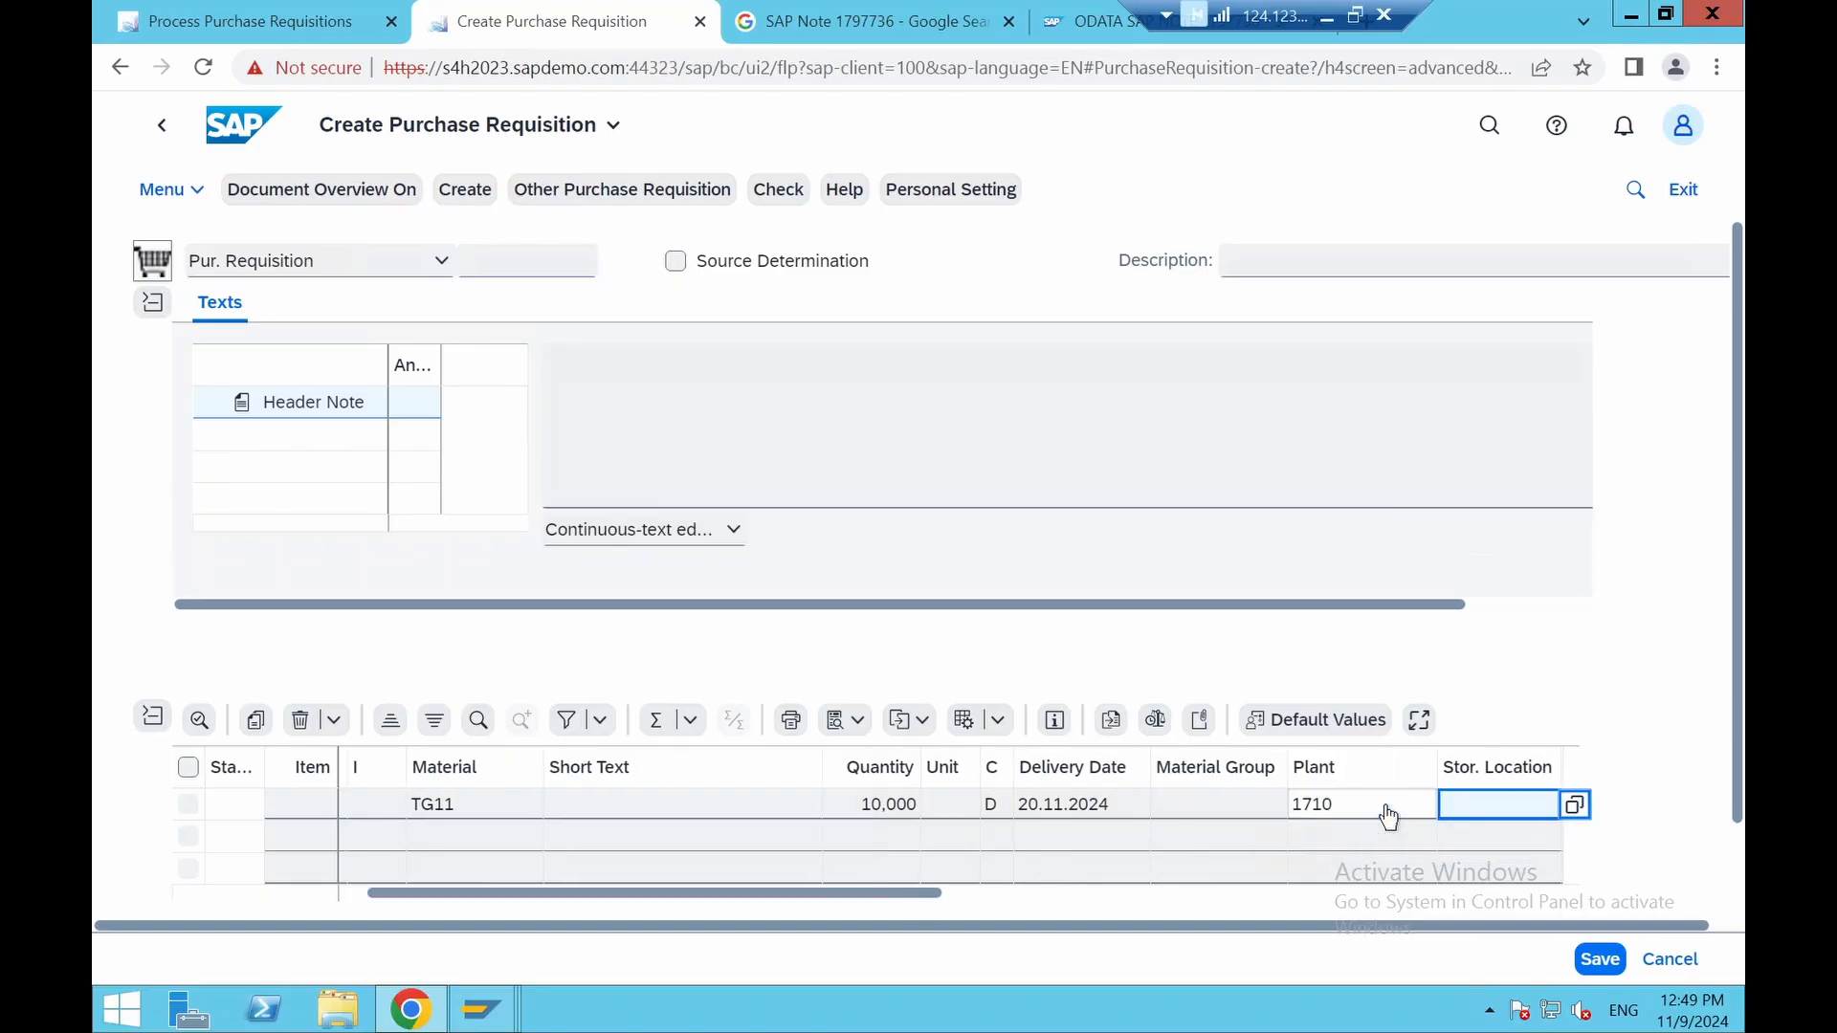
{"action": "key", "text": "Tab"}
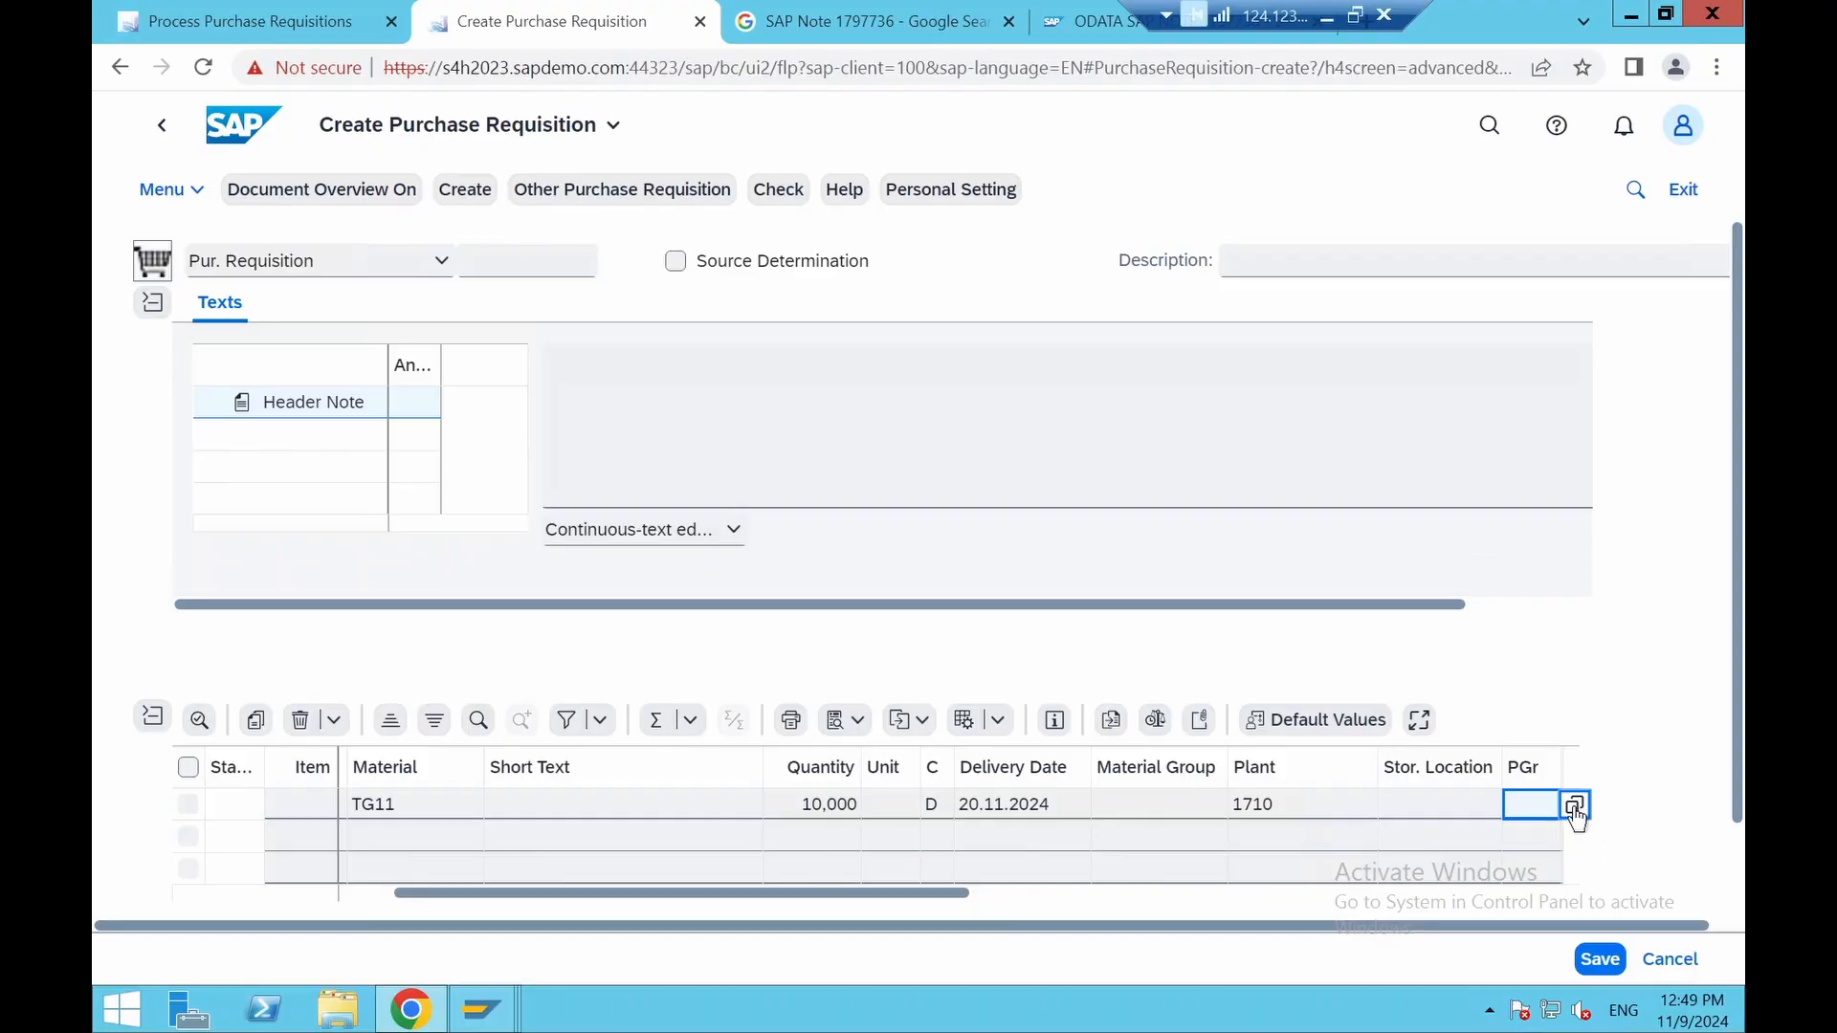
{"action": "key", "text": "F4"}
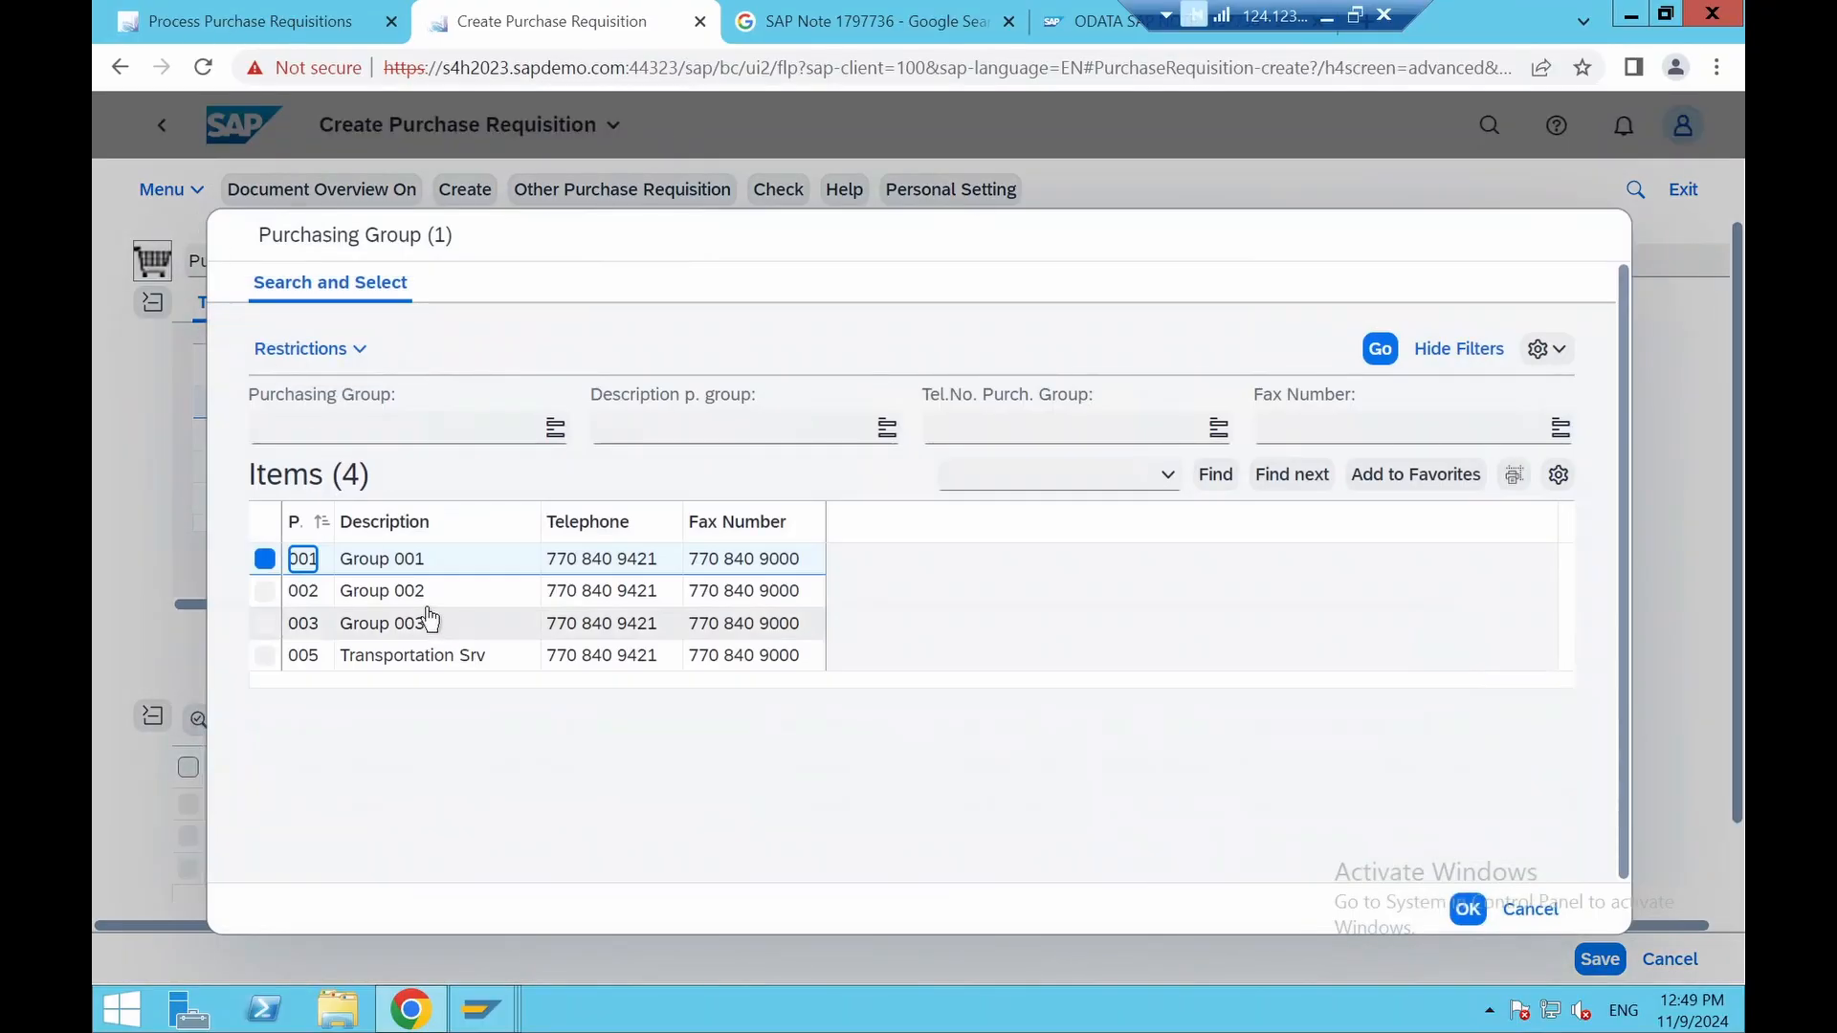
{"action": "double_click", "coordinate": [393, 563]}
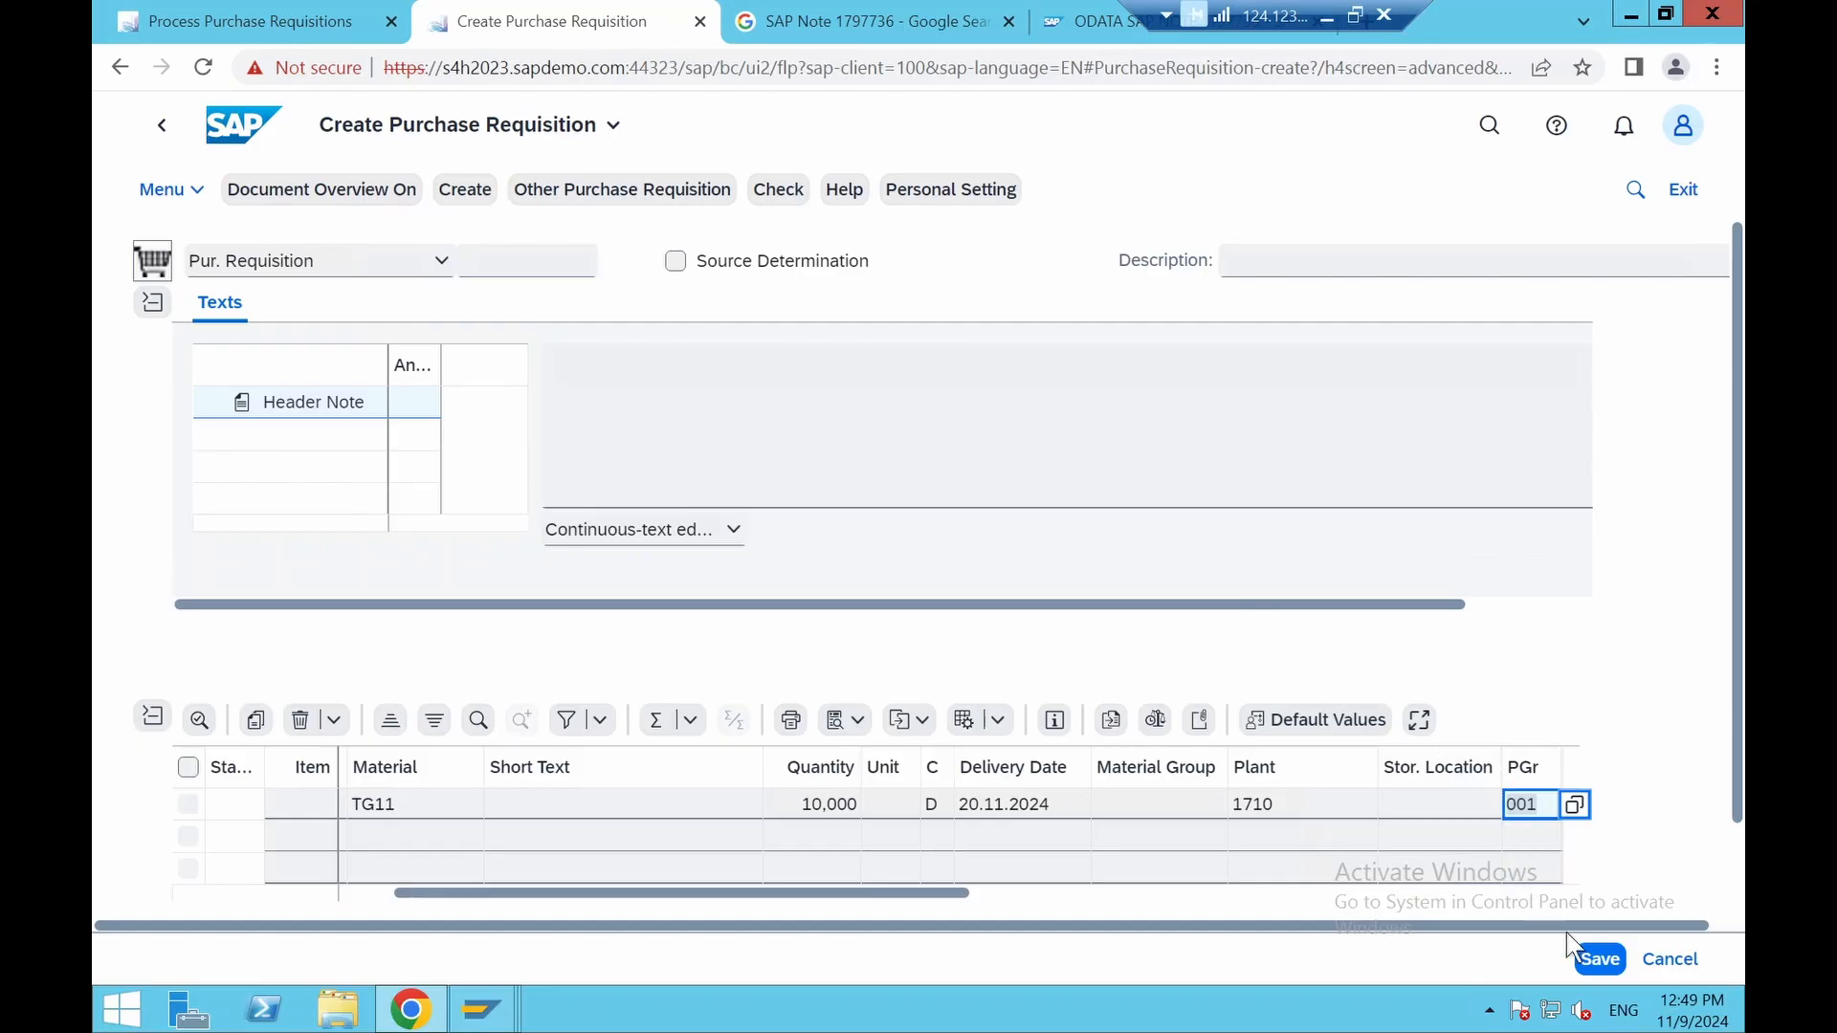
{"action": "left_click", "coordinate": [1594, 963]}
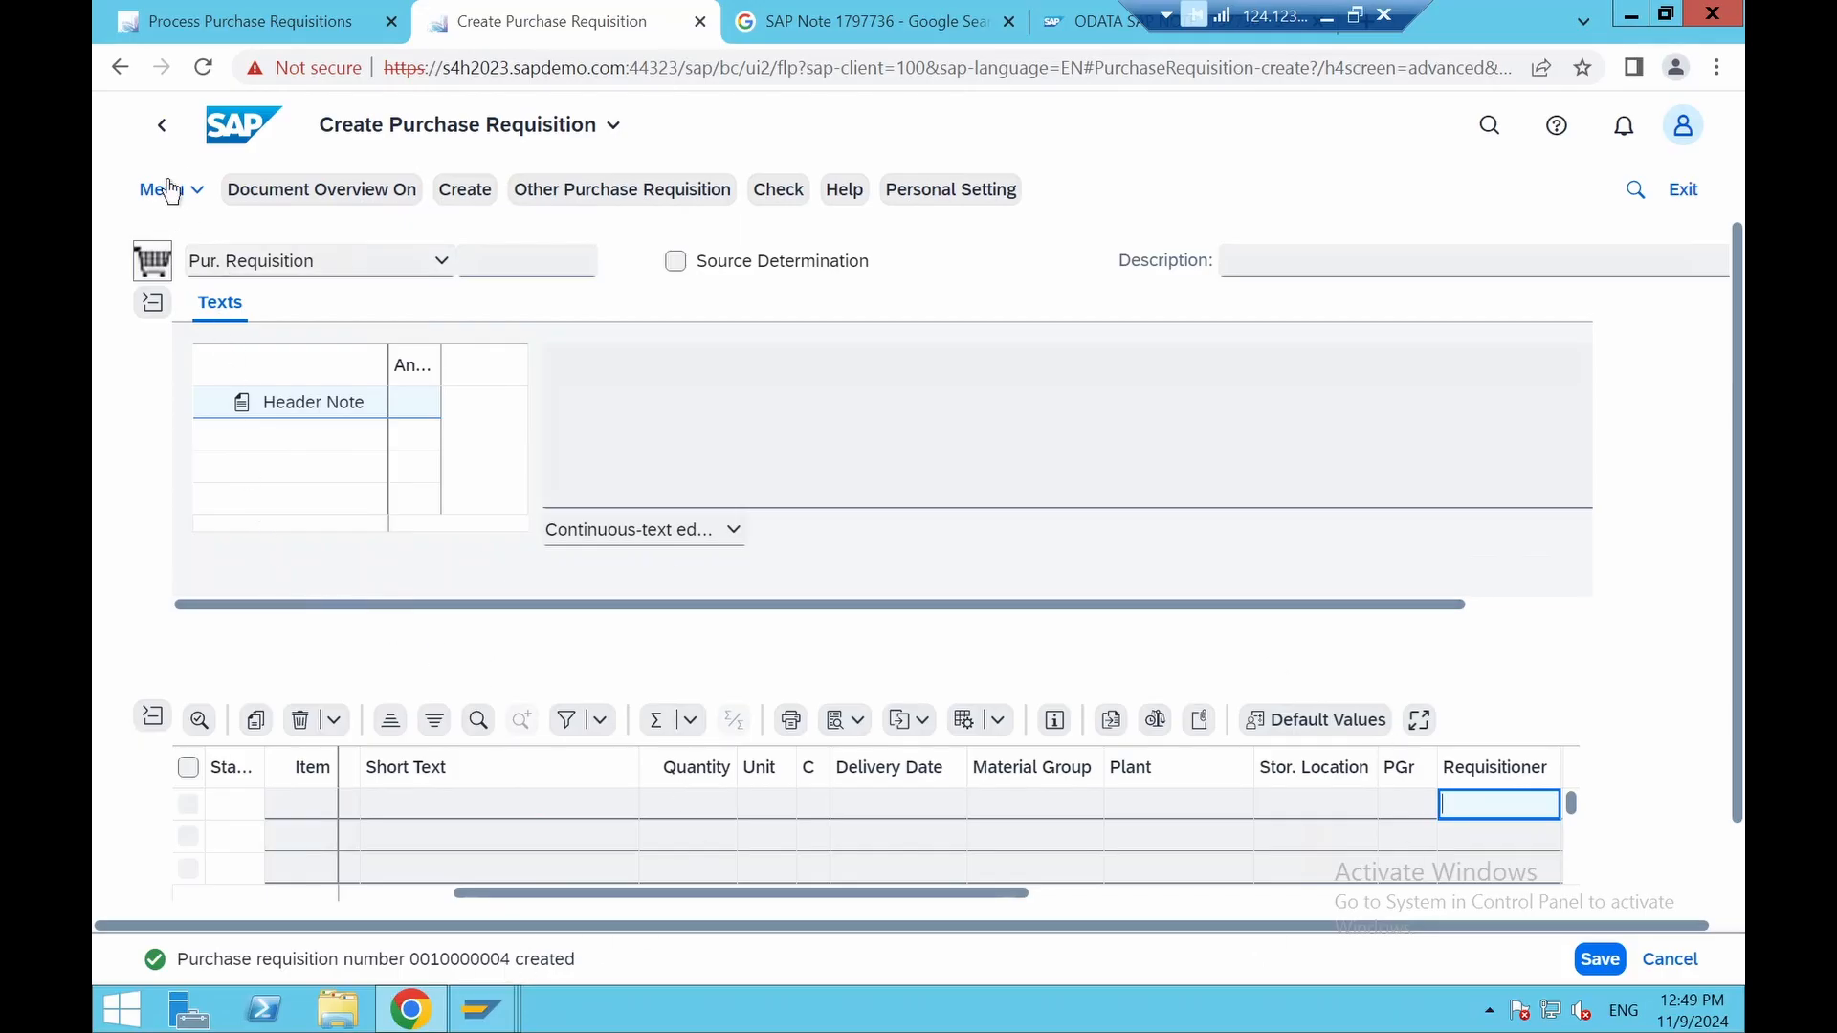
{"action": "left_click", "coordinate": [172, 146]}
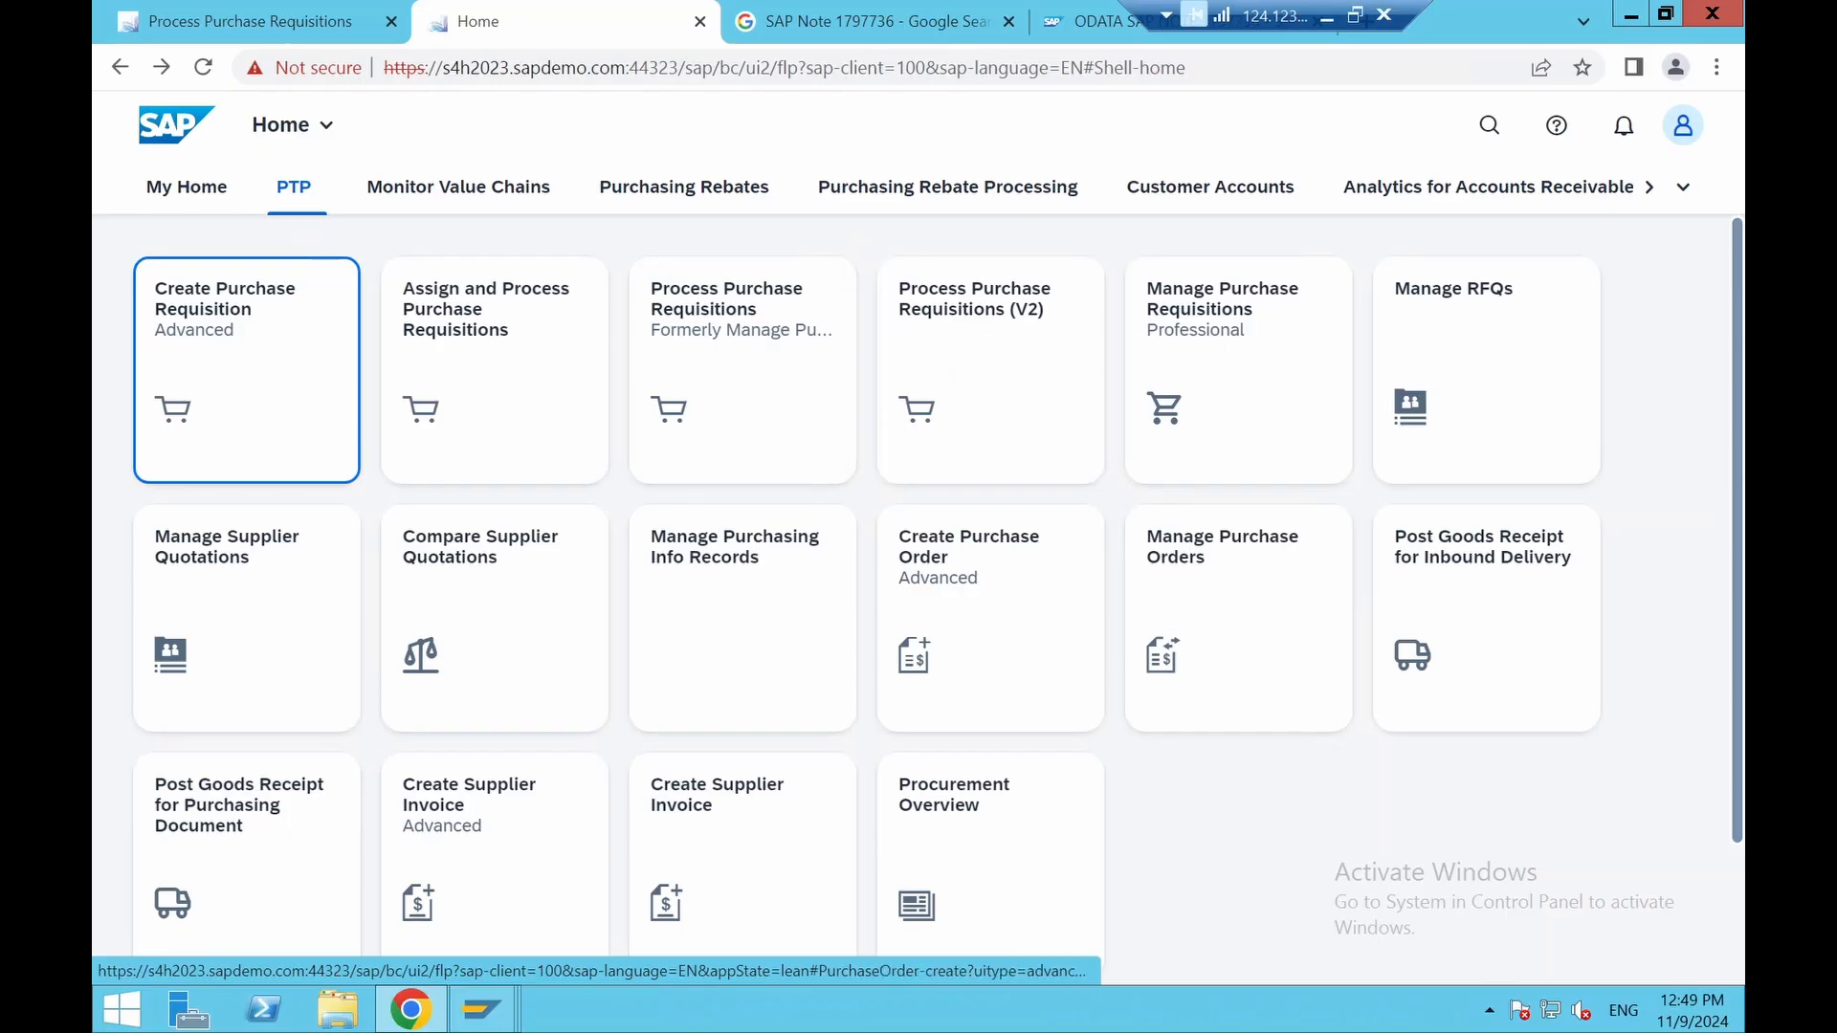
List all requisitions in Manage Purchase Requisitions - Professional and open the newest unnamed one with status Approved
{"action": "left_click", "coordinate": [1232, 371]}
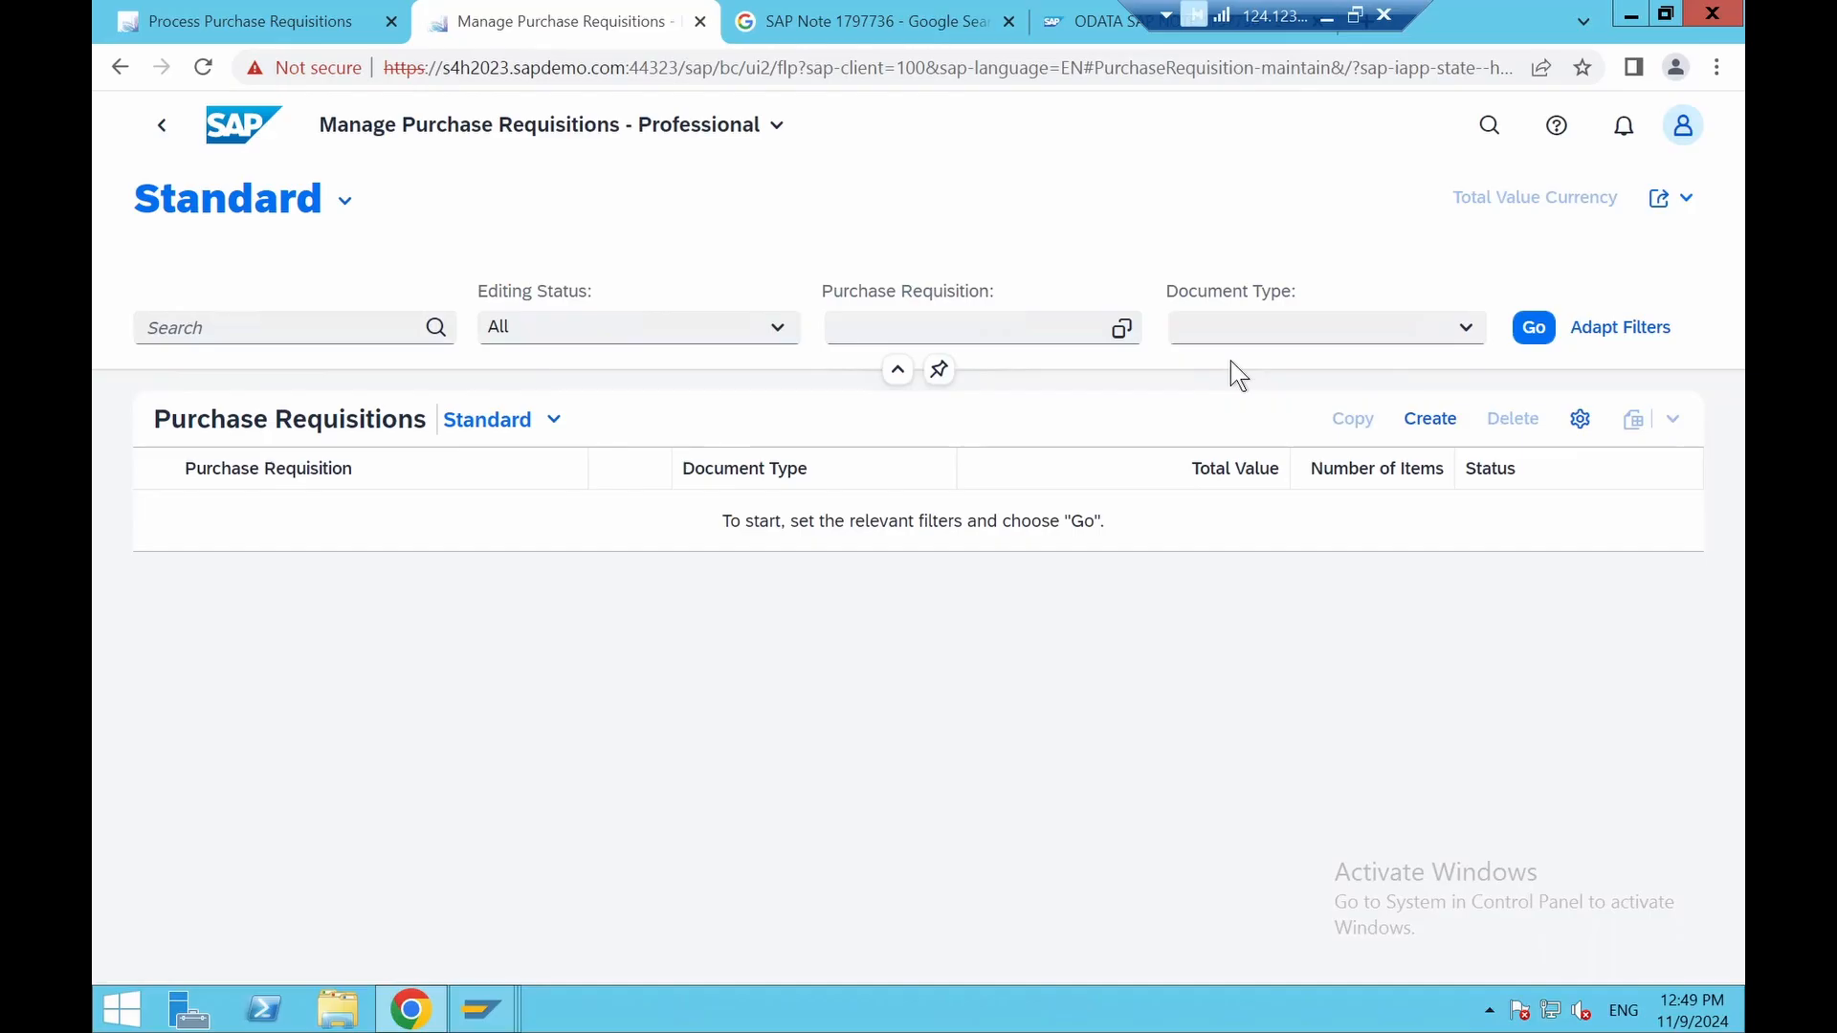
{"action": "left_click", "coordinate": [1522, 337]}
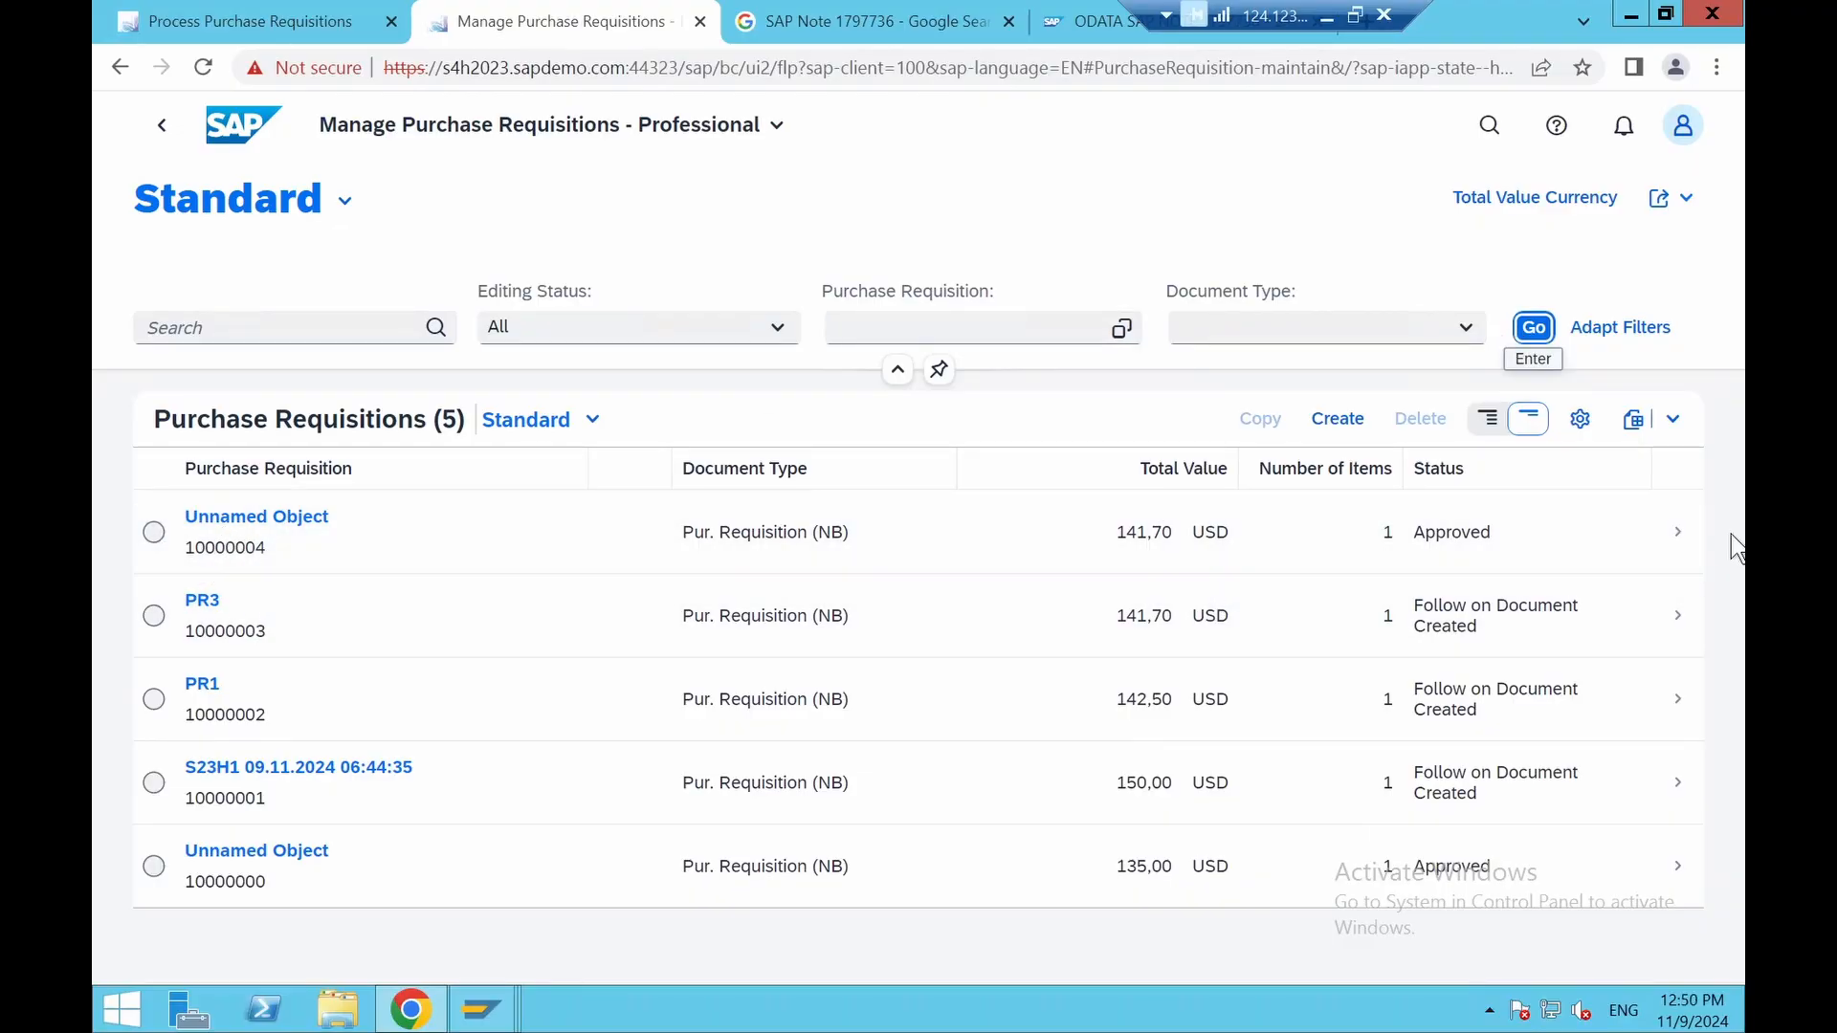
{"action": "left_click", "coordinate": [1679, 534]}
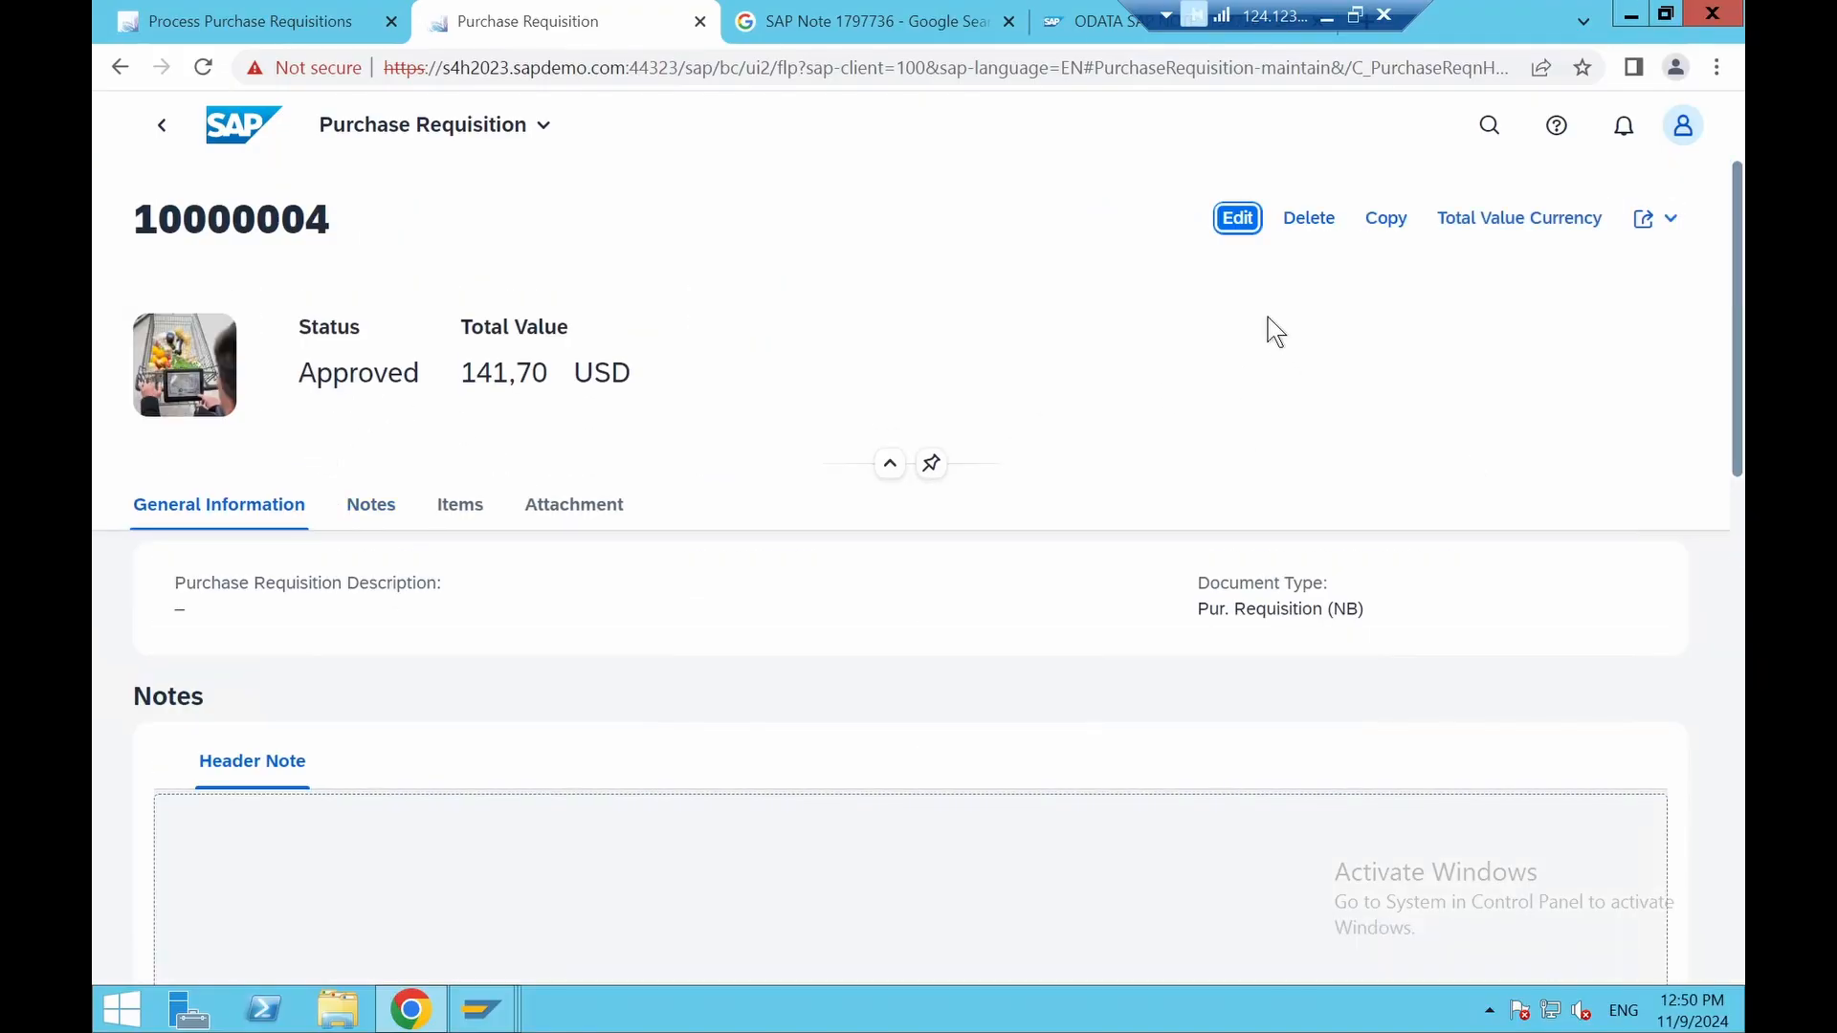
Set the purchase requisition's description to PR4, save it and return to the requisition list
{"action": "left_click", "coordinate": [1238, 220]}
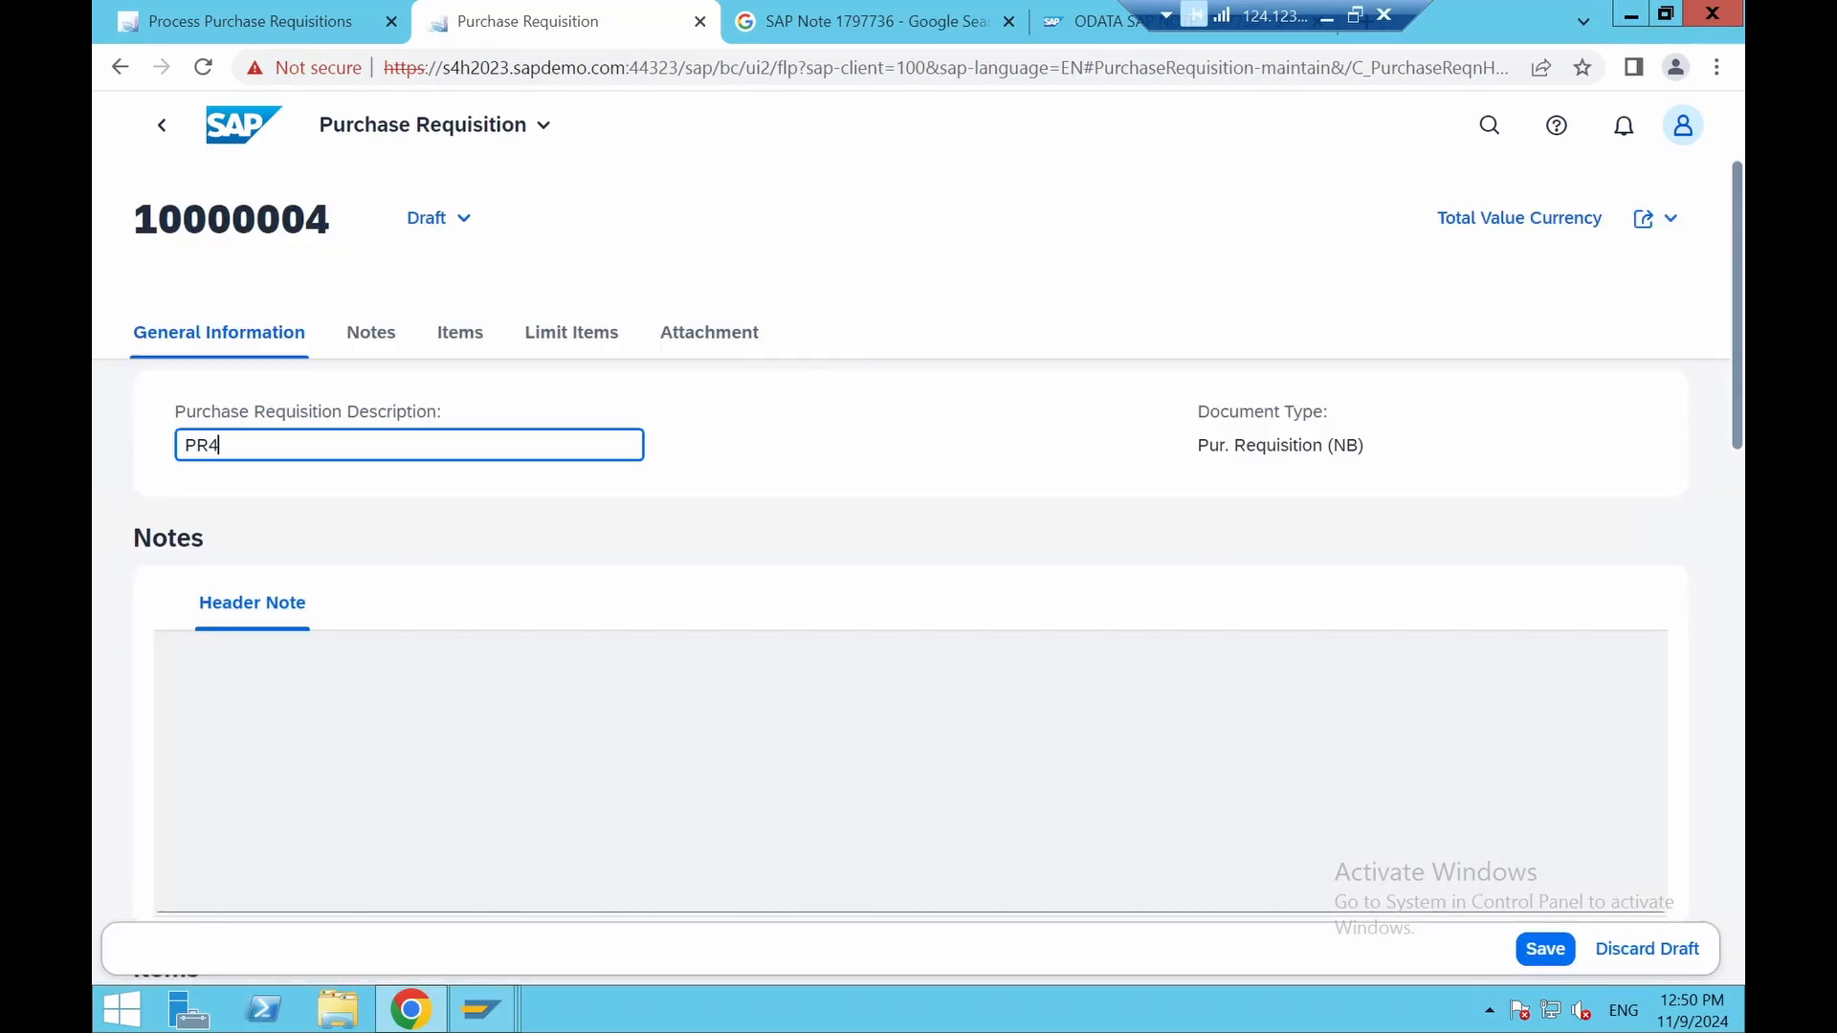
{"action": "type", "text": "PR4"}
{"action": "left_click", "coordinate": [1544, 949]}
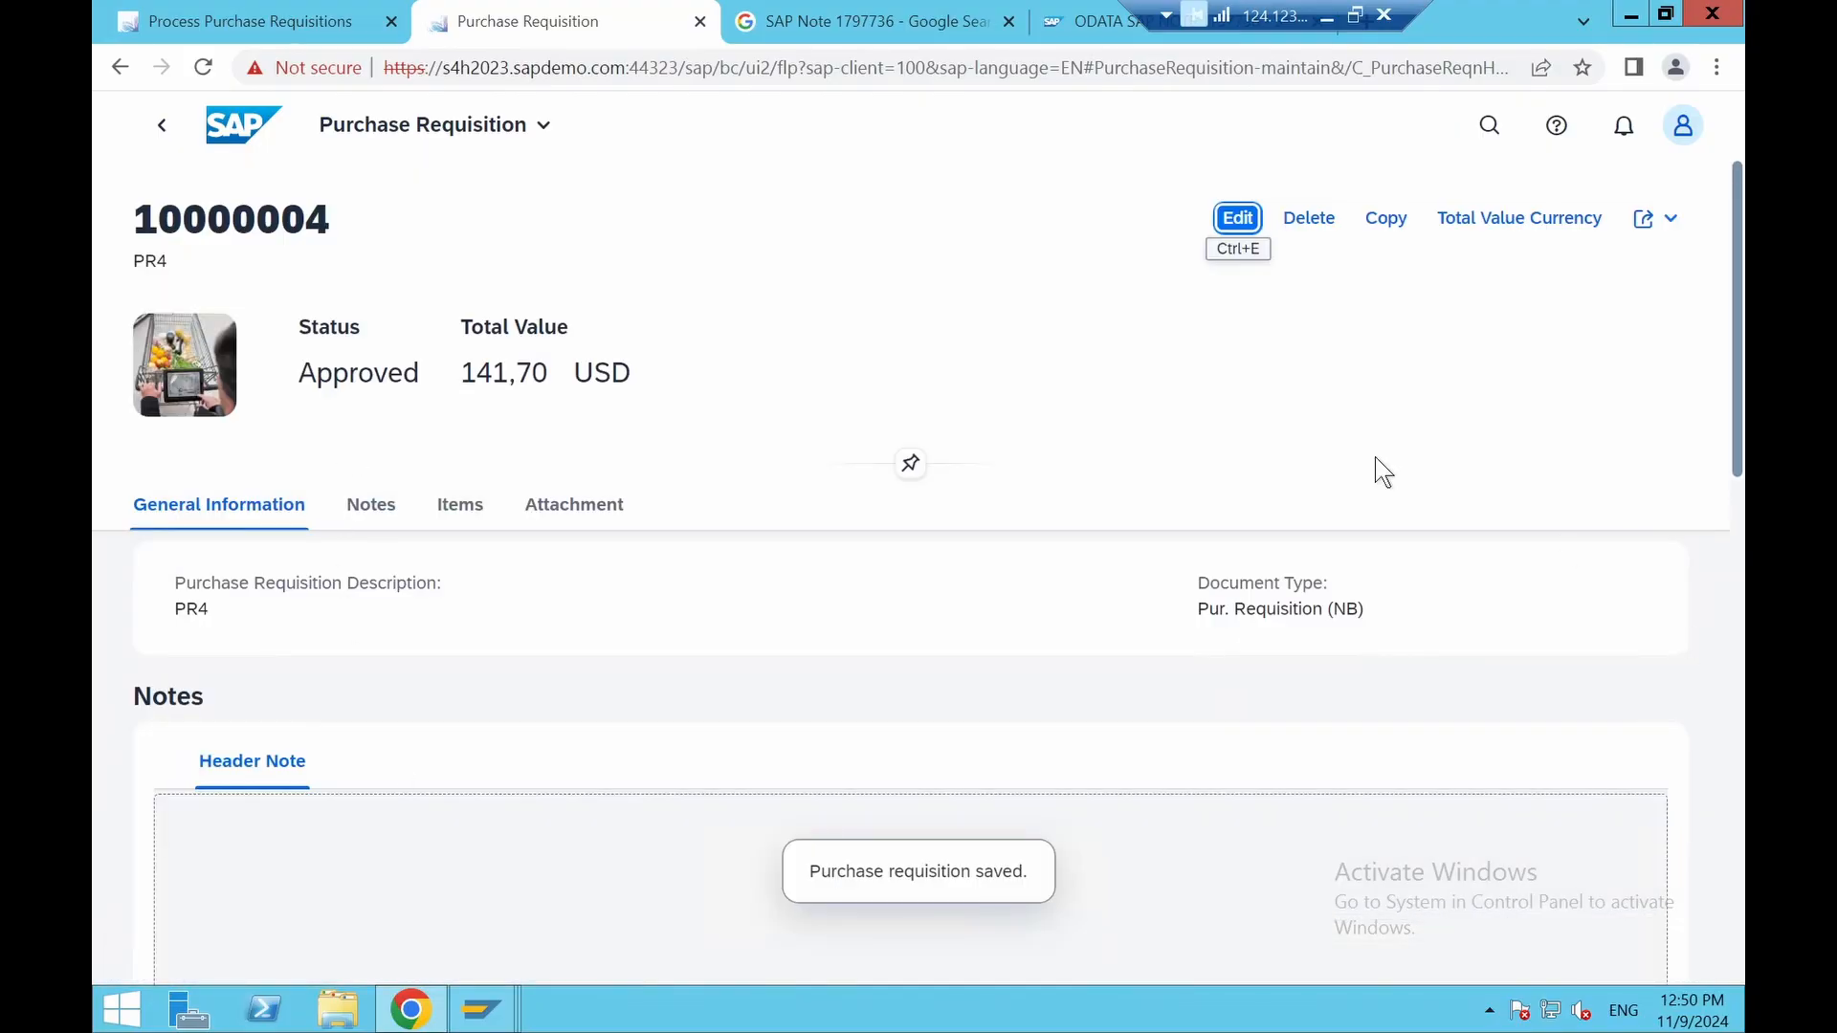
{"action": "left_click", "coordinate": [163, 137]}
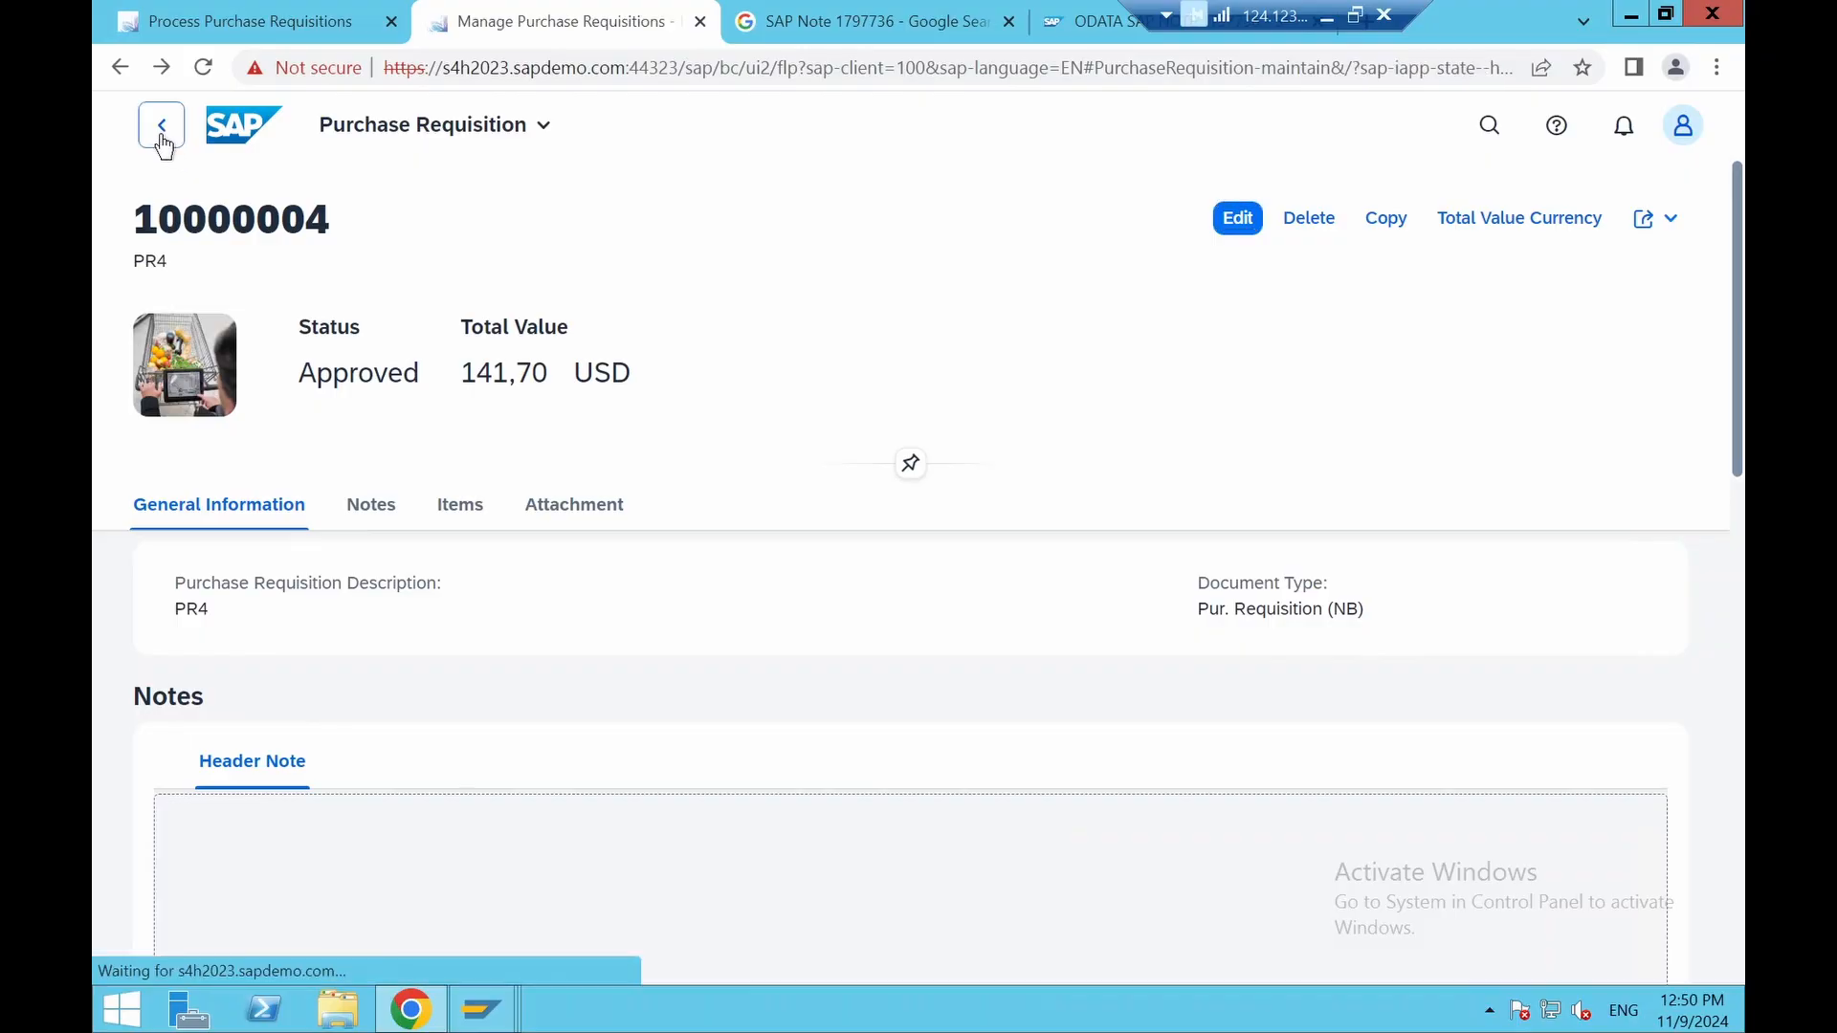
Review requisition PR4's status and general information, and return to the launchpad's PTP page
{"action": "left_click", "coordinate": [157, 538]}
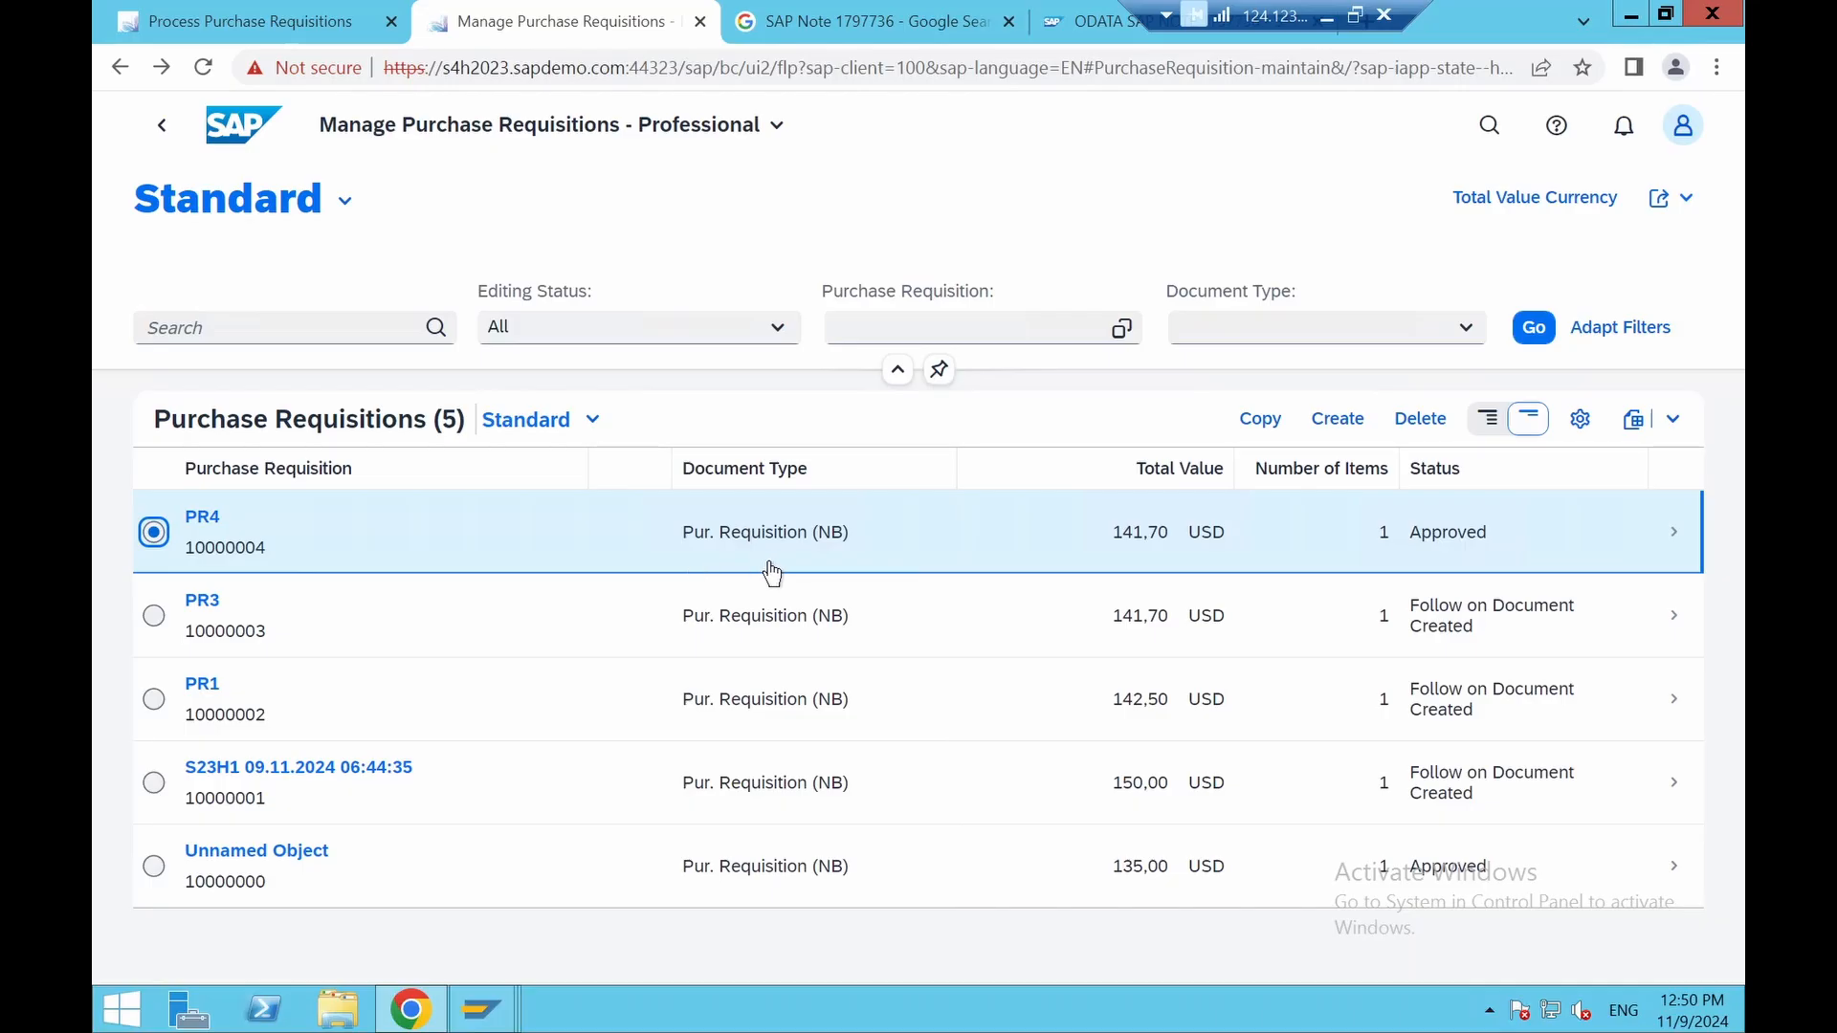
{"action": "left_click", "coordinate": [1674, 533]}
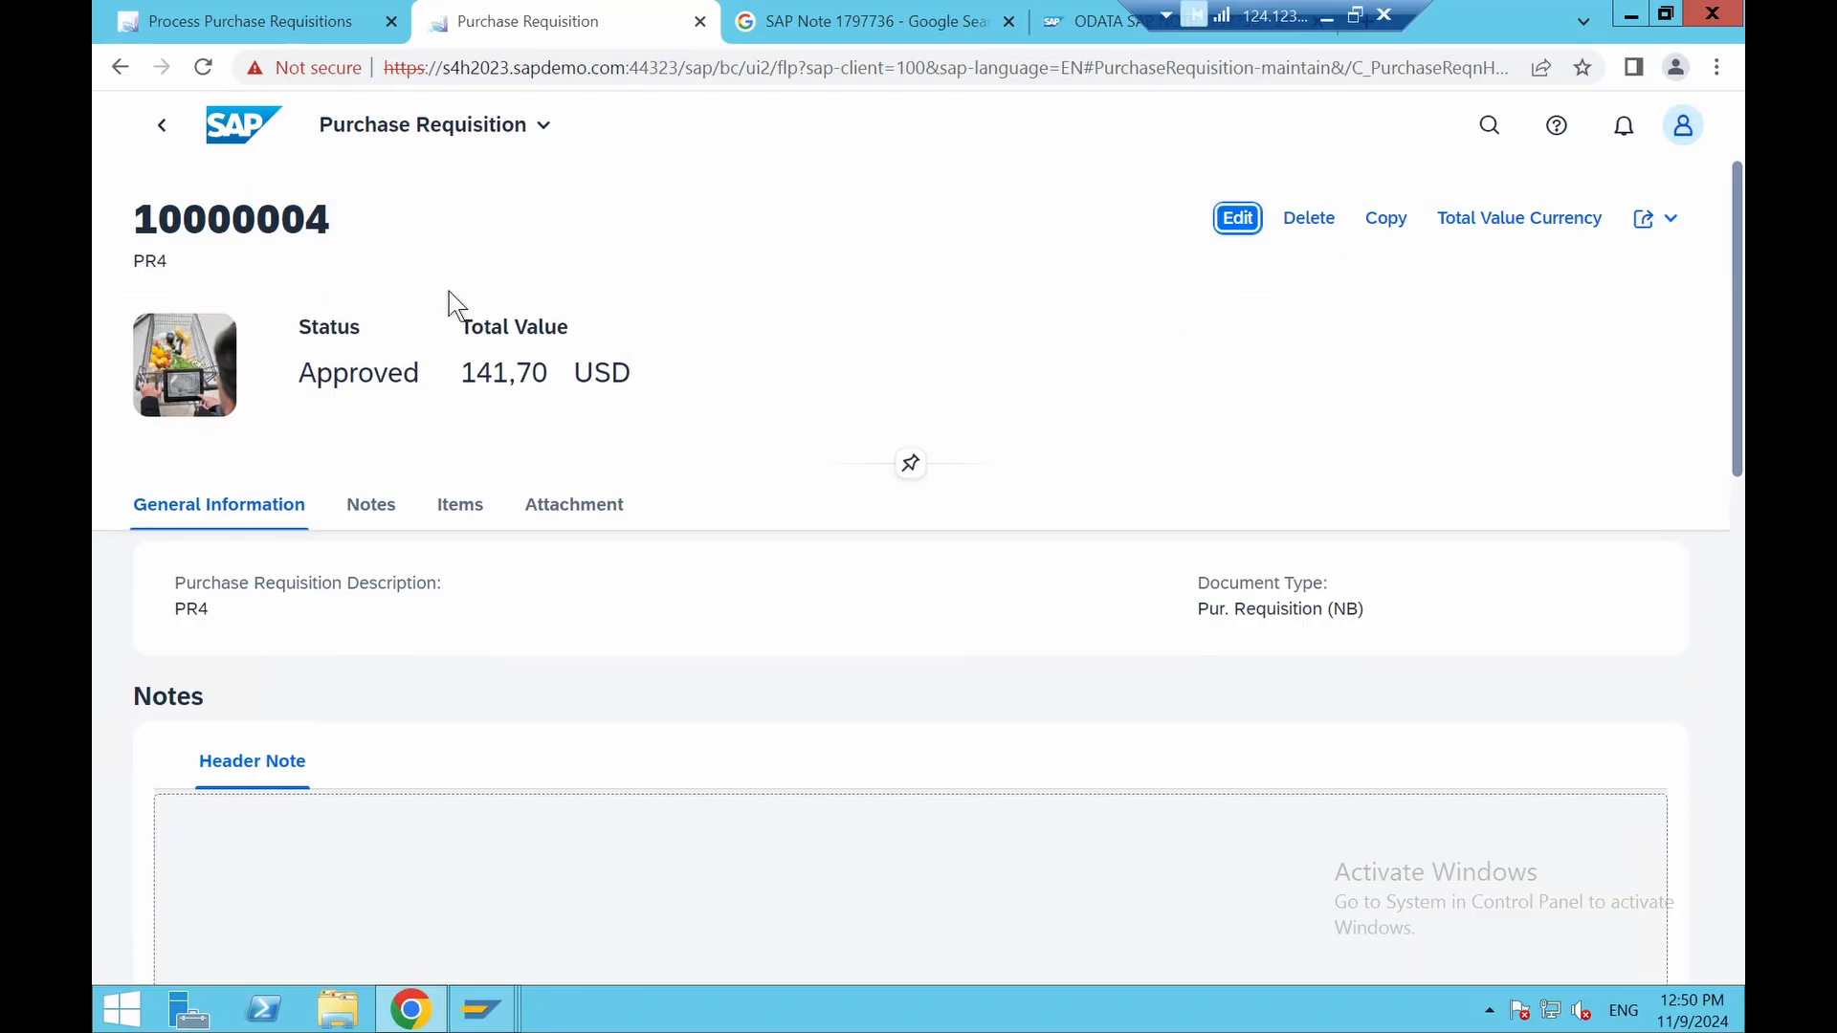
{"action": "left_click", "coordinate": [166, 142]}
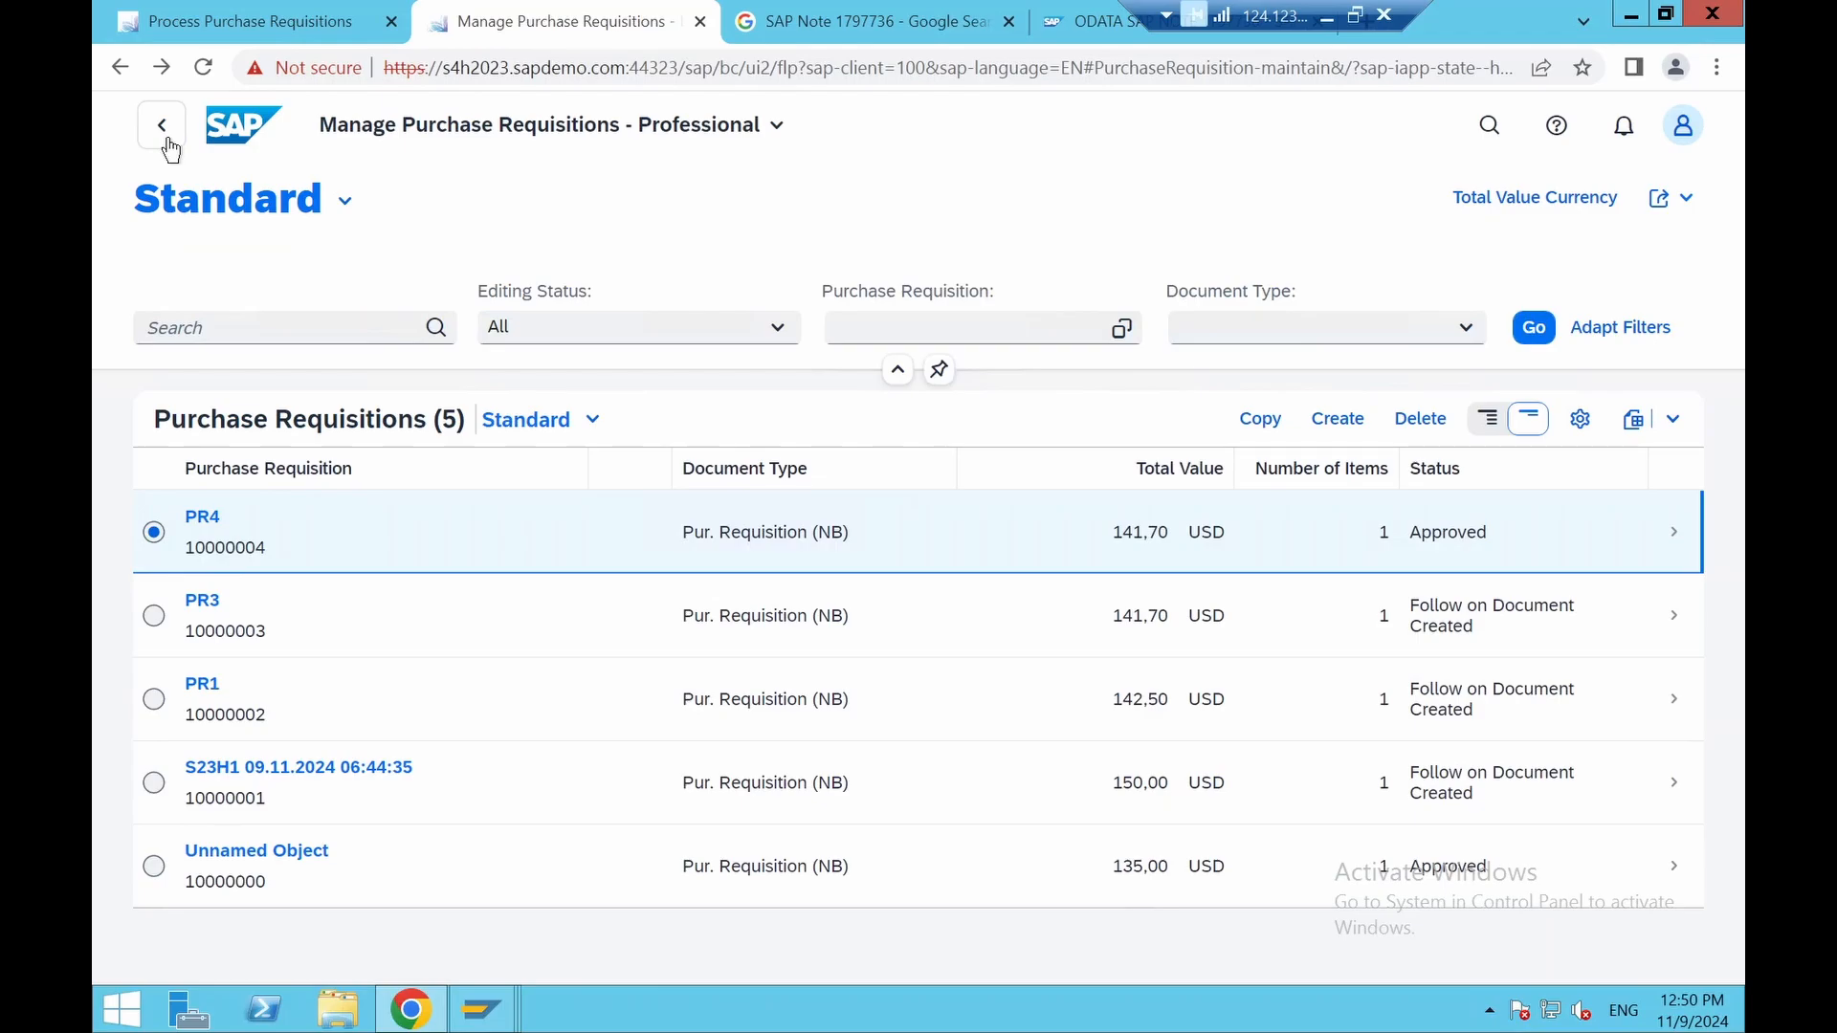
{"action": "left_click", "coordinate": [167, 141]}
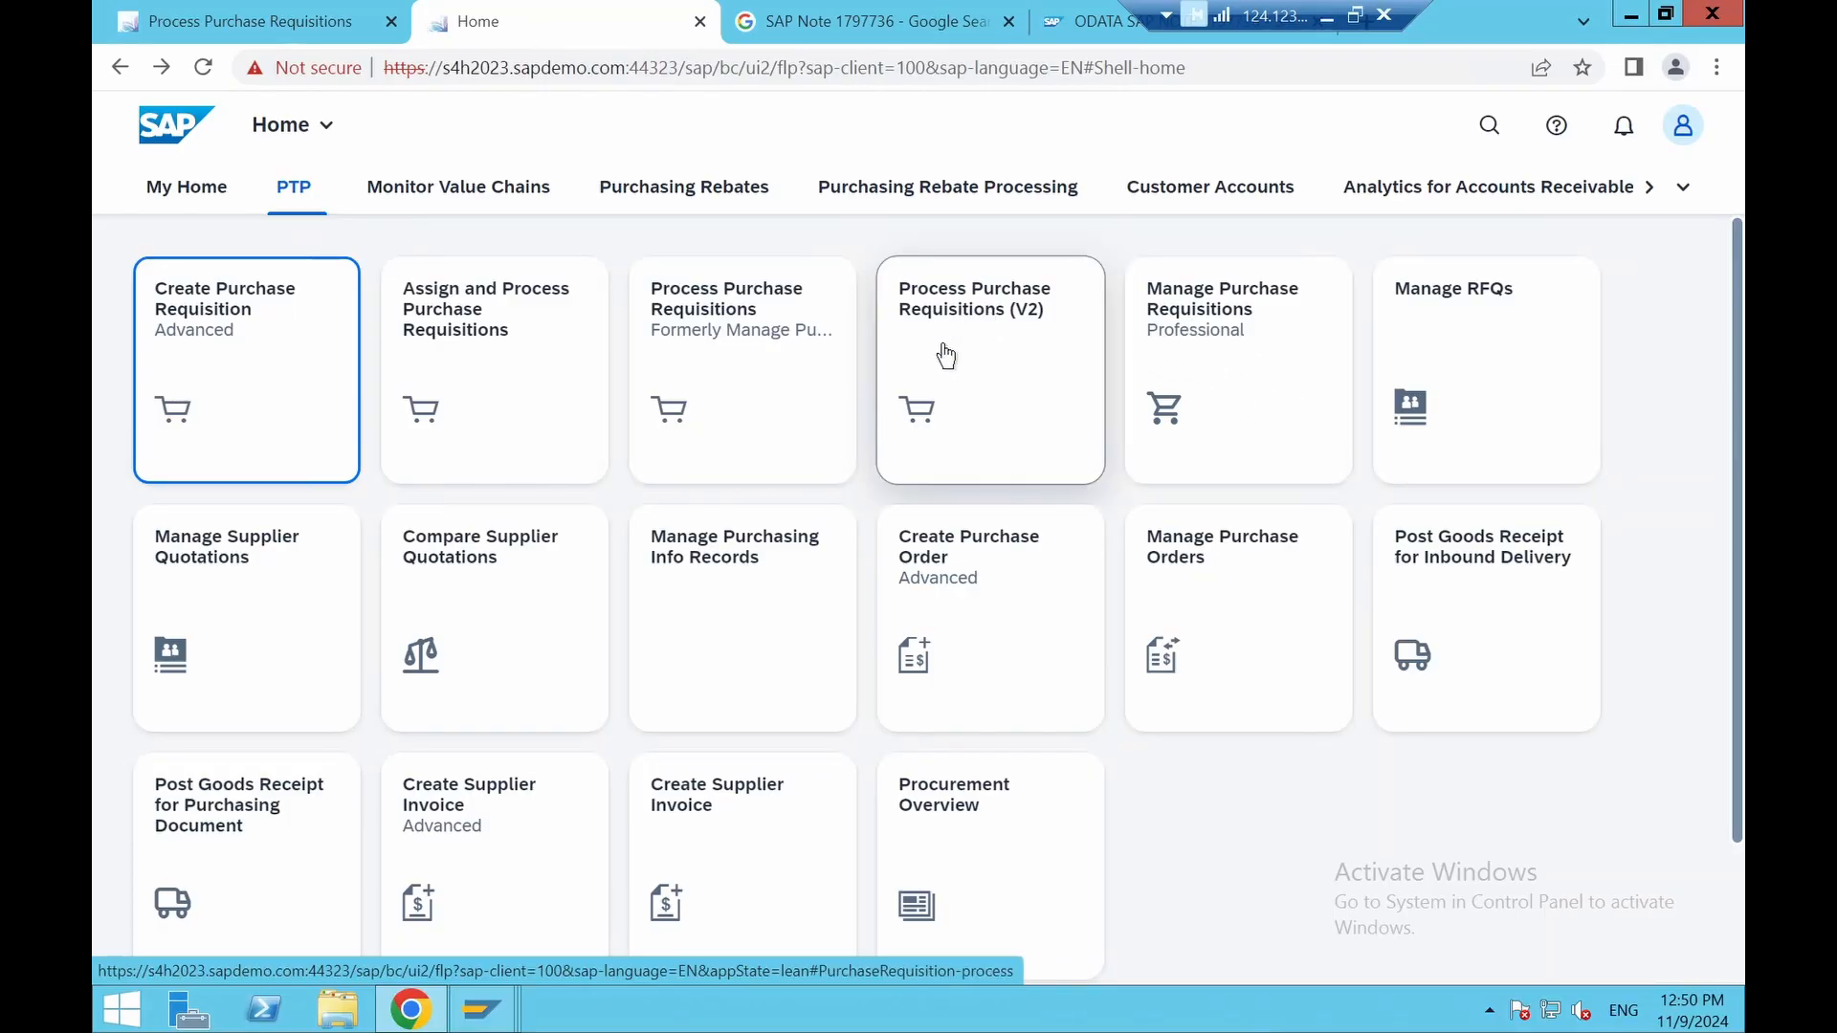
List the requisition items in Process Purchase Requisitions (formerly Manage Purchase Requisitions) and sort them by item in descending order
{"action": "left_click", "coordinate": [734, 359]}
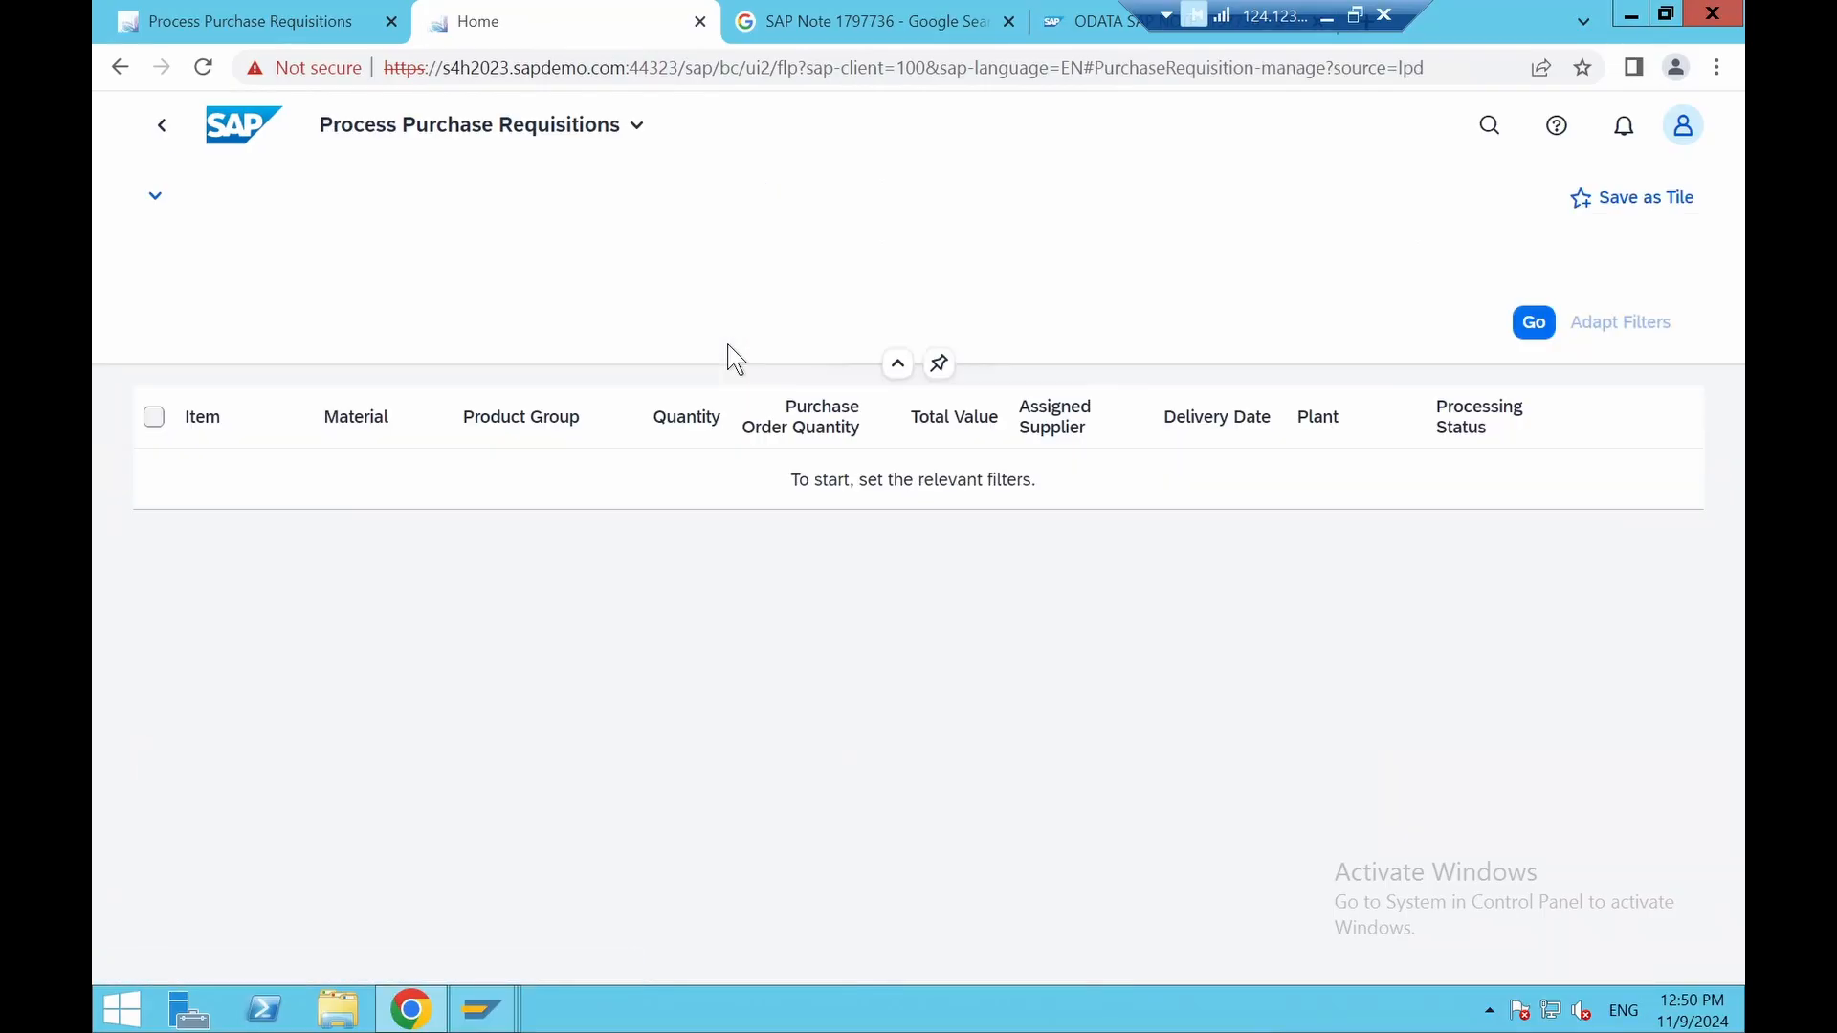
{"action": "left_click", "coordinate": [1533, 489]}
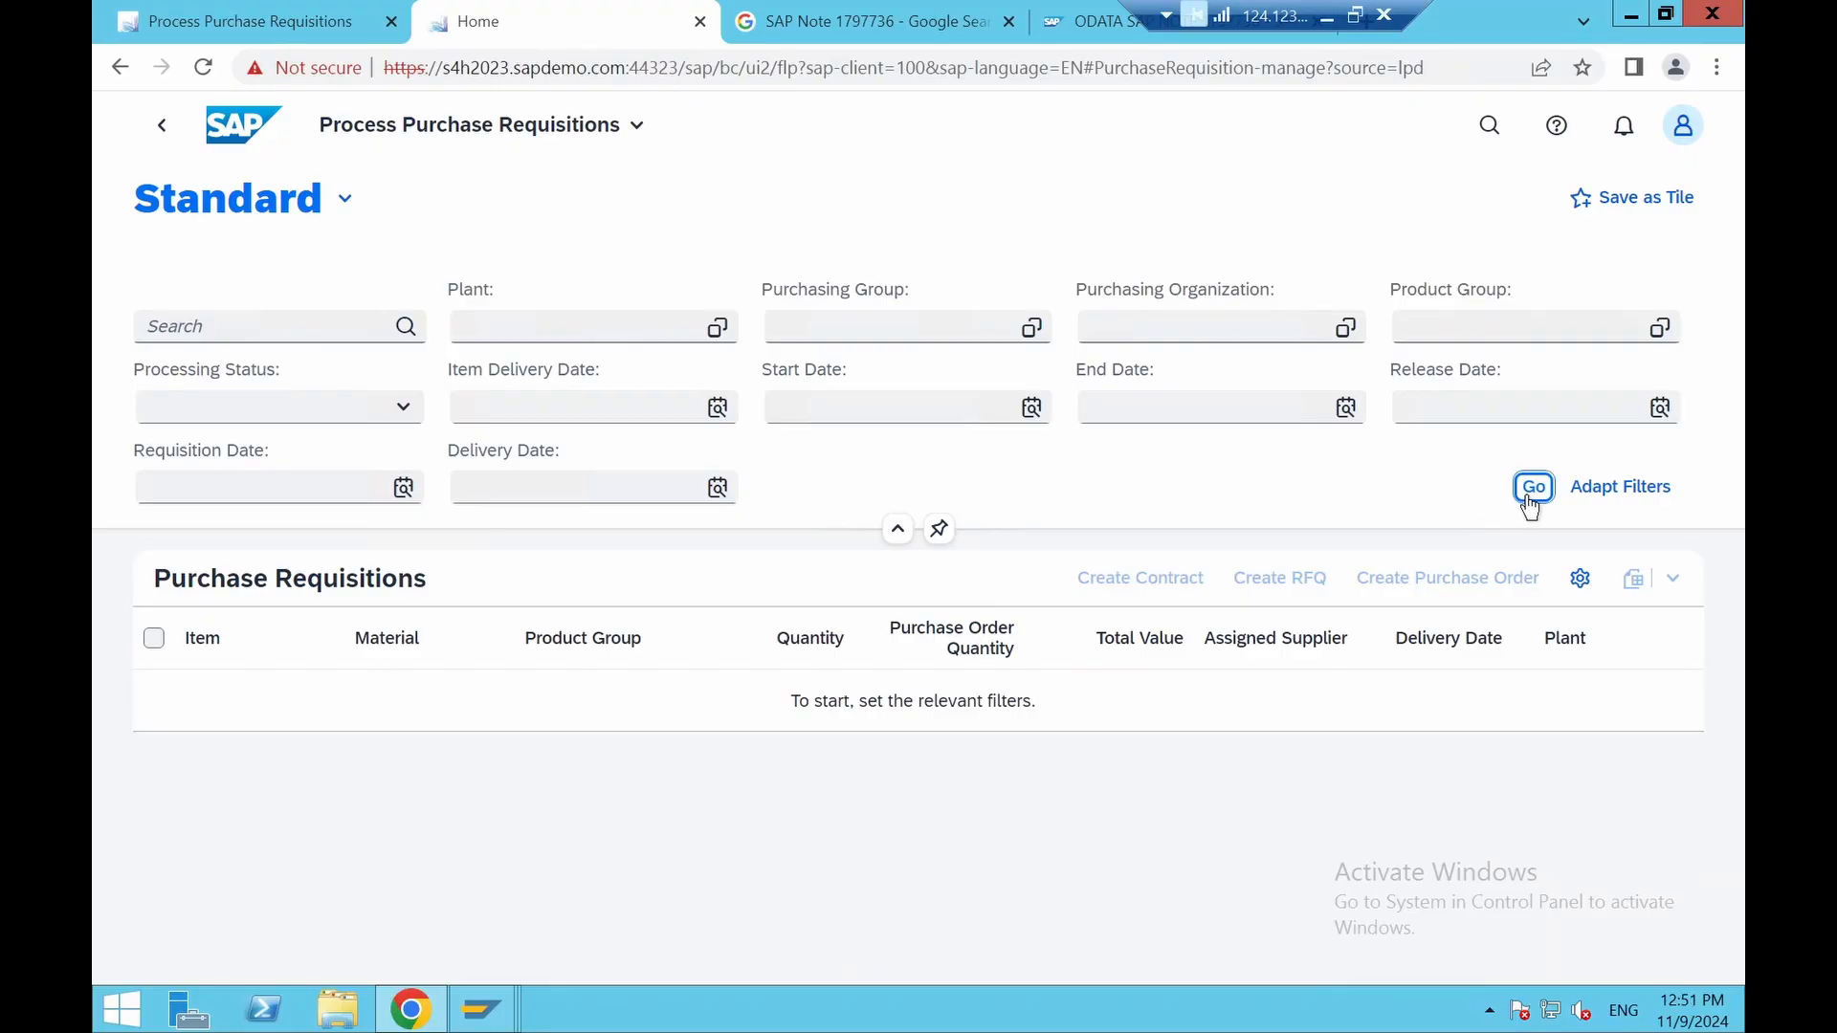
{"action": "left_click", "coordinate": [260, 643]}
{"action": "left_click", "coordinate": [456, 321]}
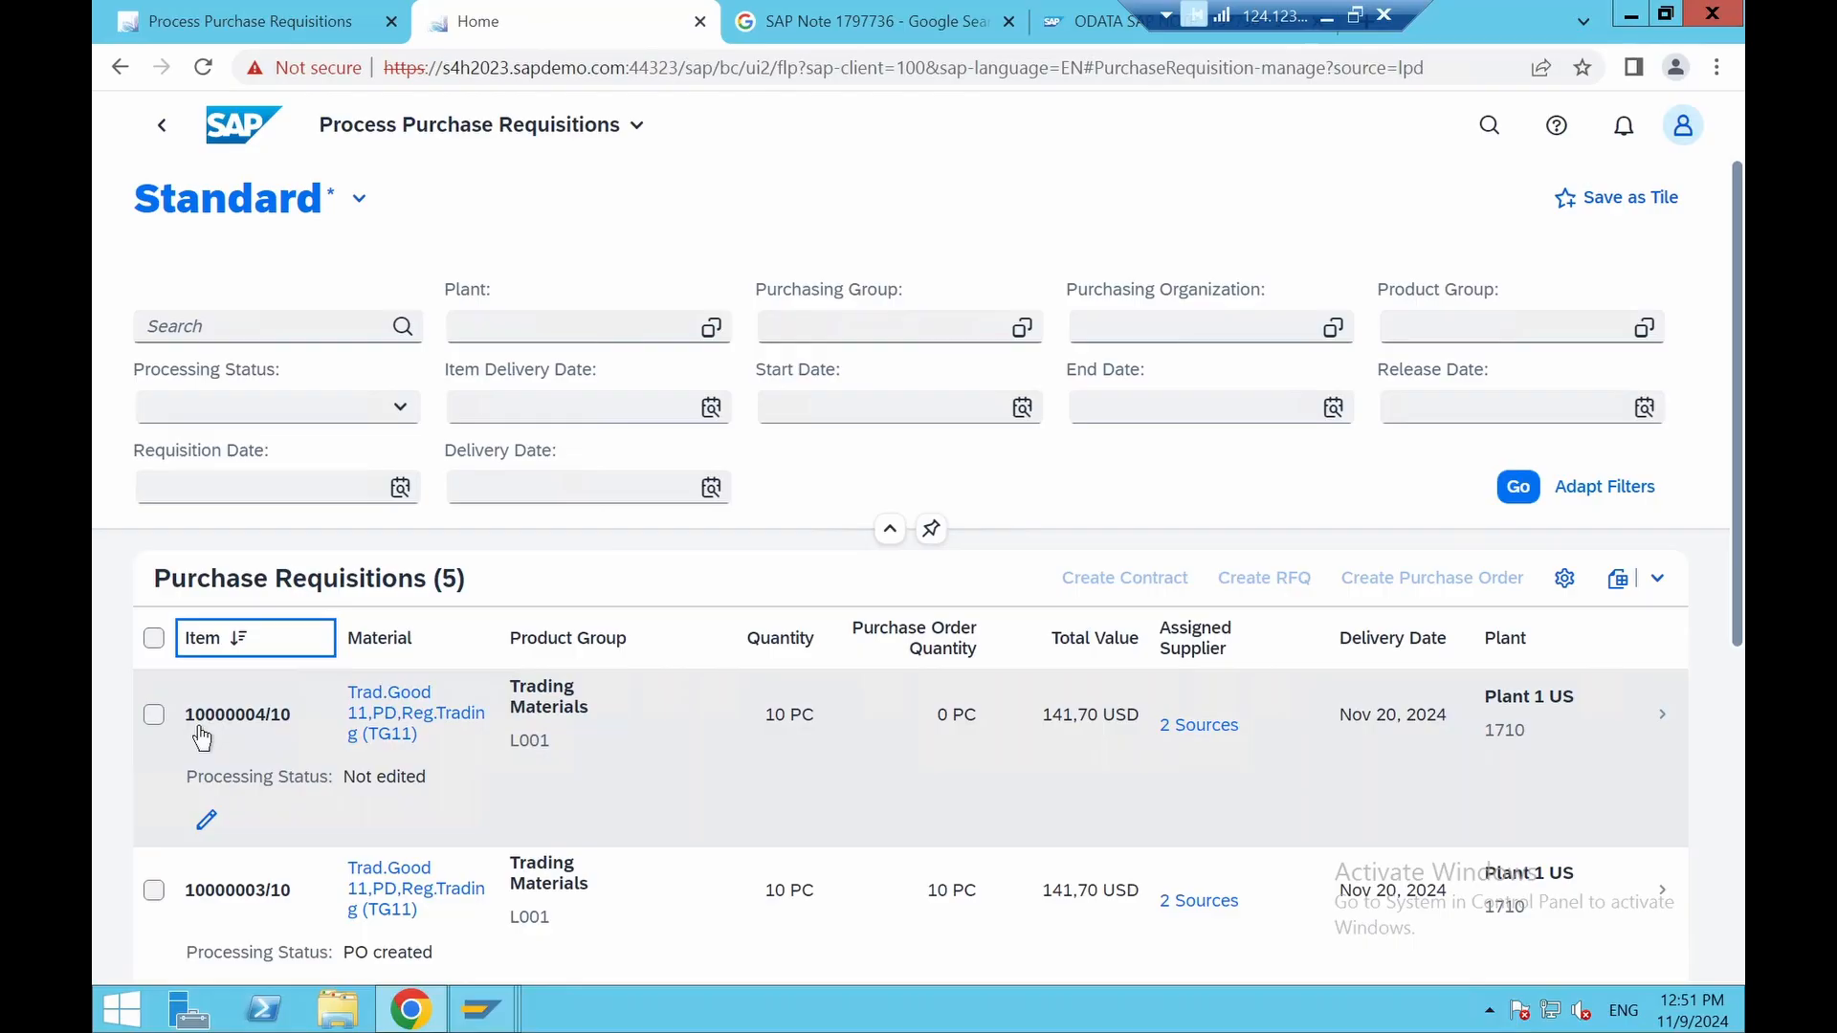
Create an RFQ from the newest, not edited TG11 requisition item and set its RFQ type to Int. Sourcing Req
{"action": "left_click", "coordinate": [153, 715]}
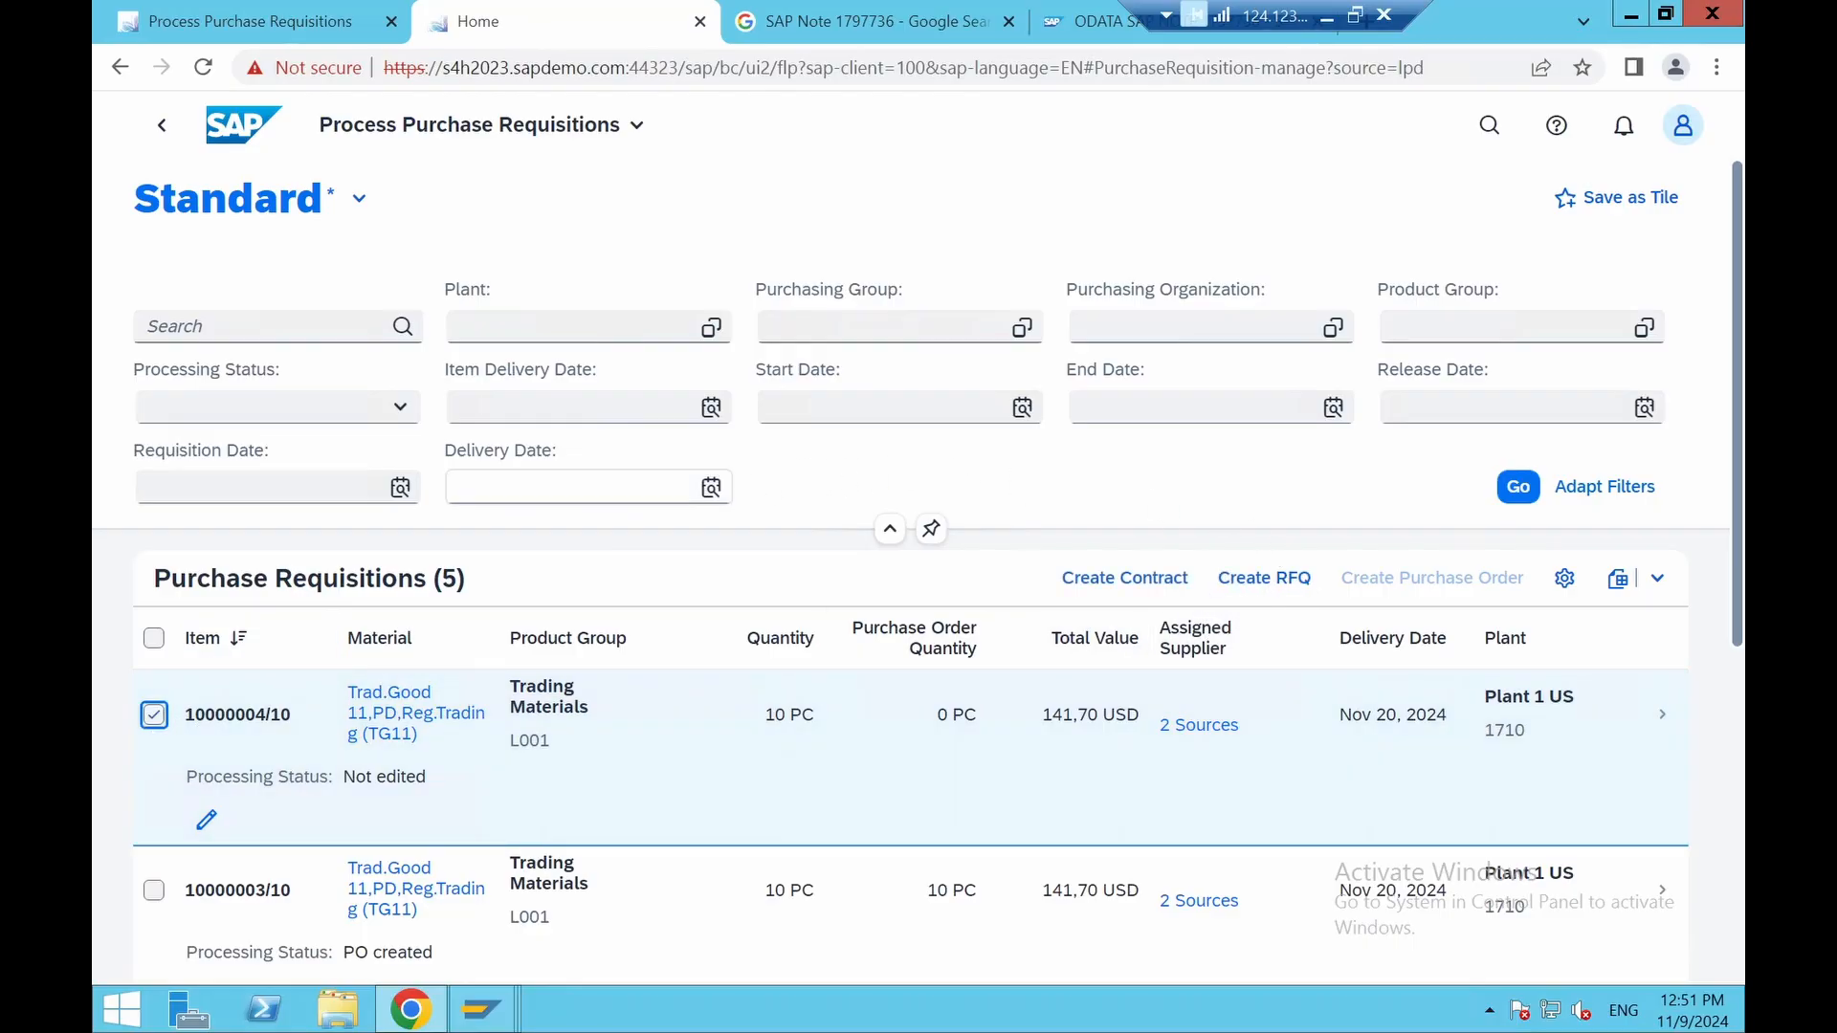
{"action": "left_click", "coordinate": [1264, 579]}
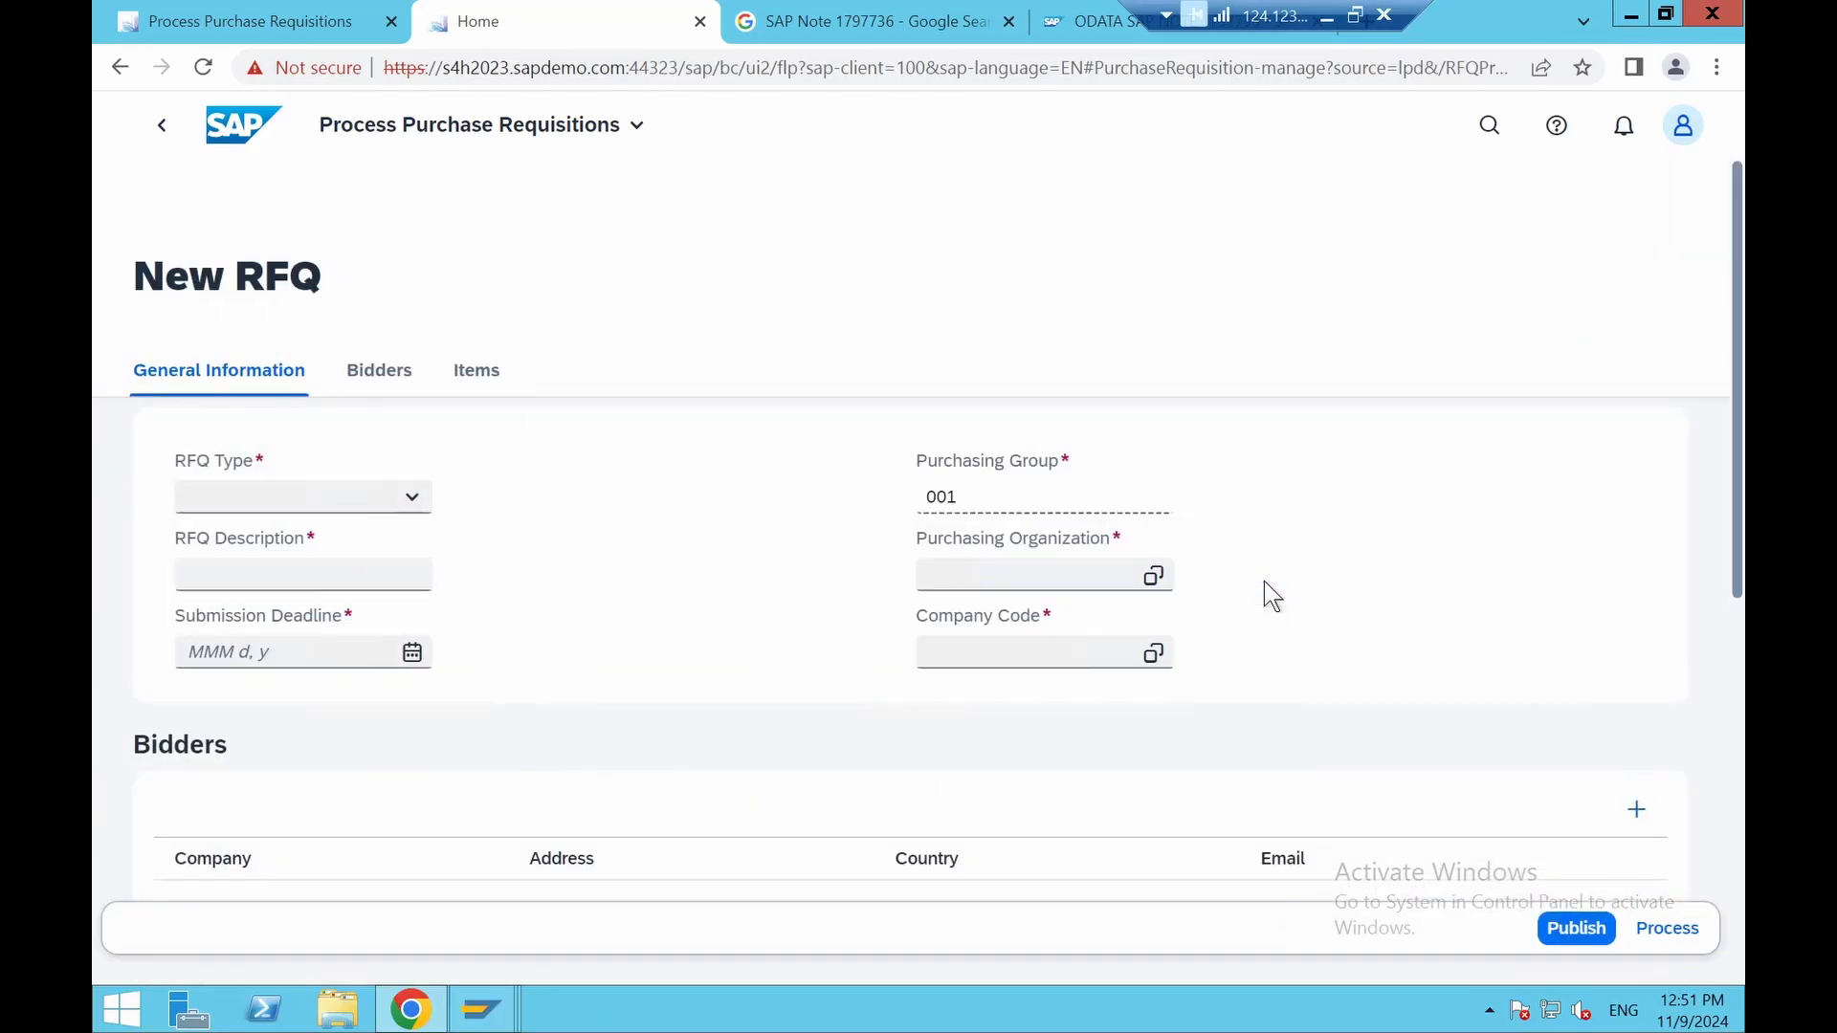
{"action": "left_click", "coordinate": [412, 496]}
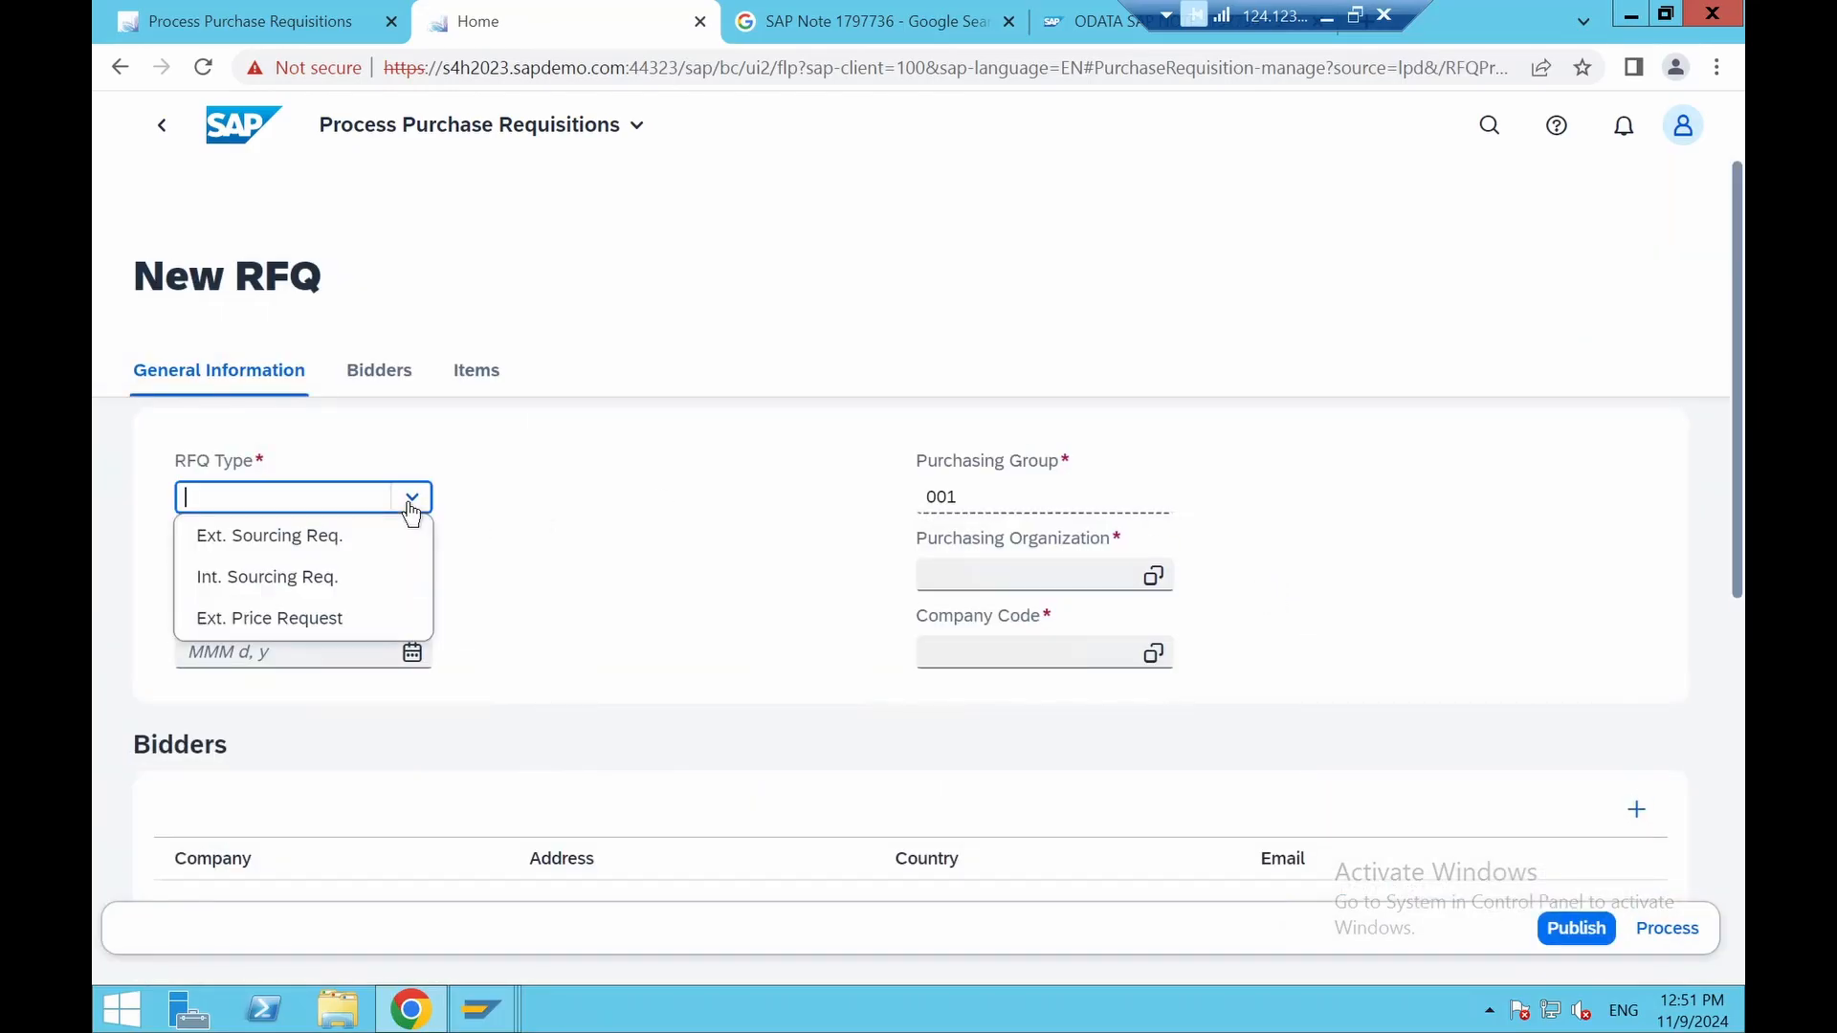
{"action": "left_click", "coordinate": [319, 579]}
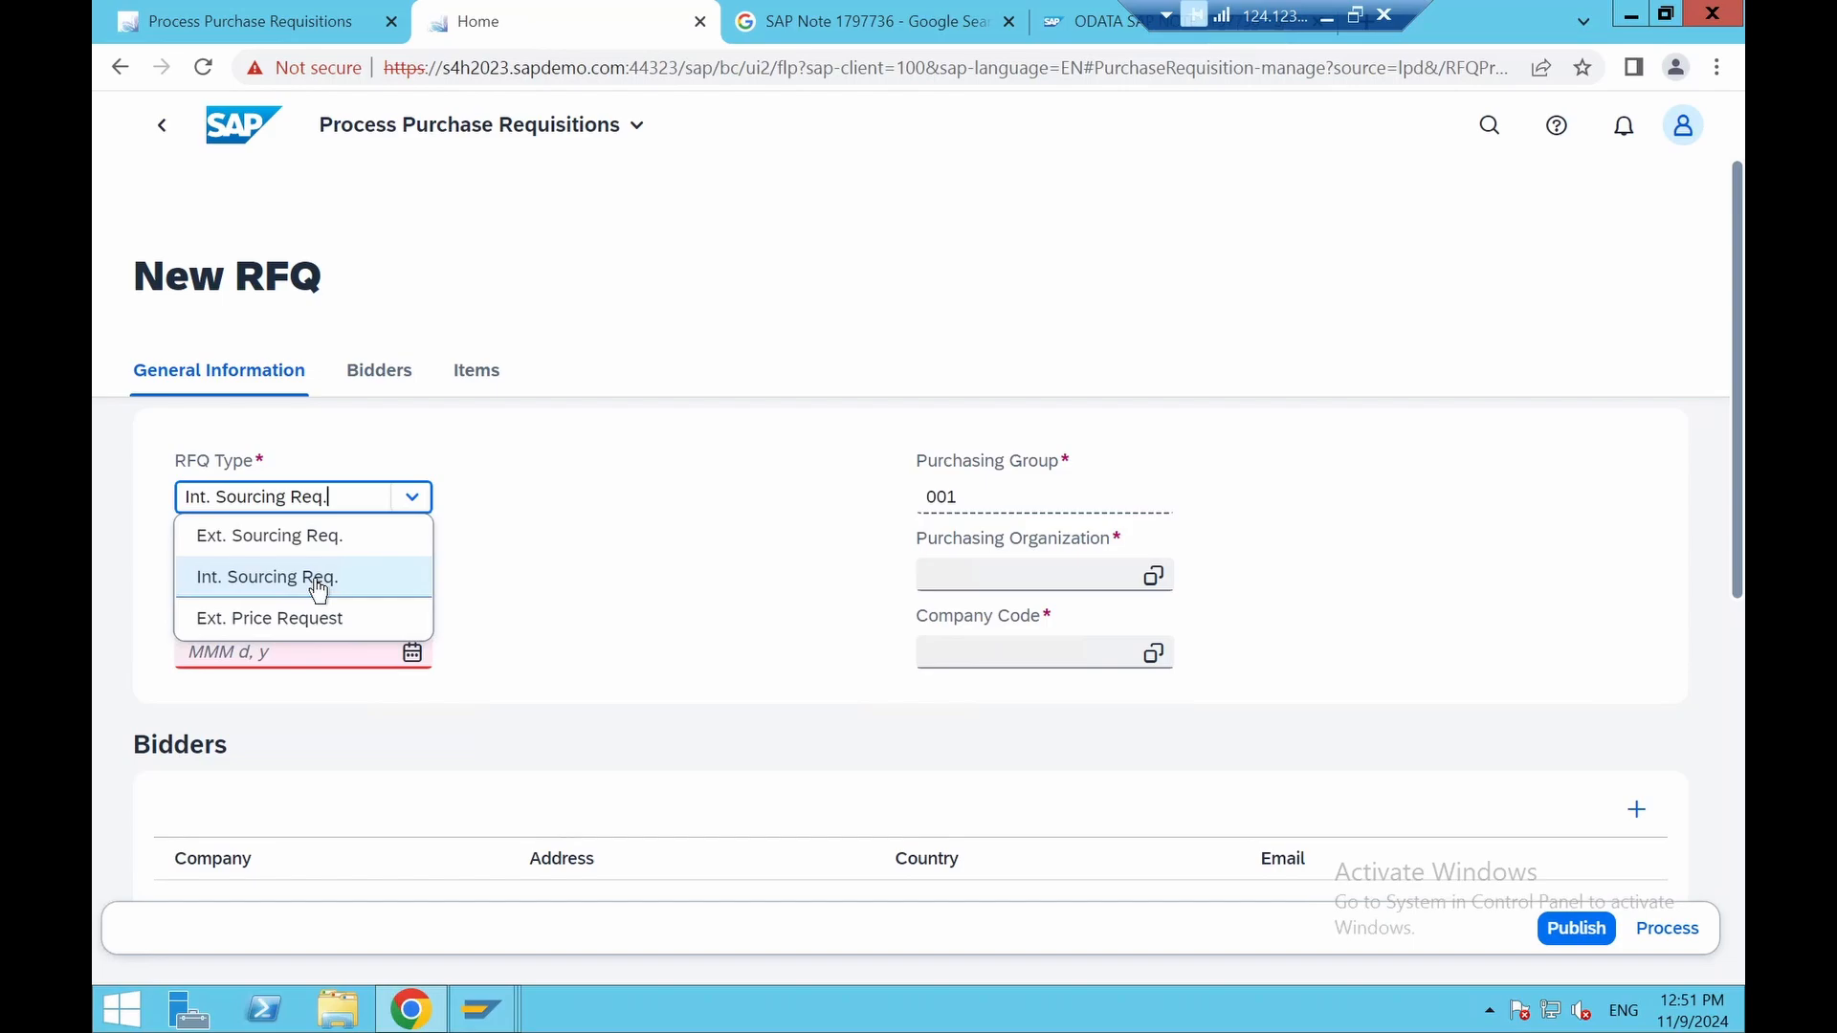
Fill in the RFQ's general information with description RFQ4, submission deadline 15.11.2024 and purchasing organization 1710
{"action": "left_click", "coordinate": [600, 574]}
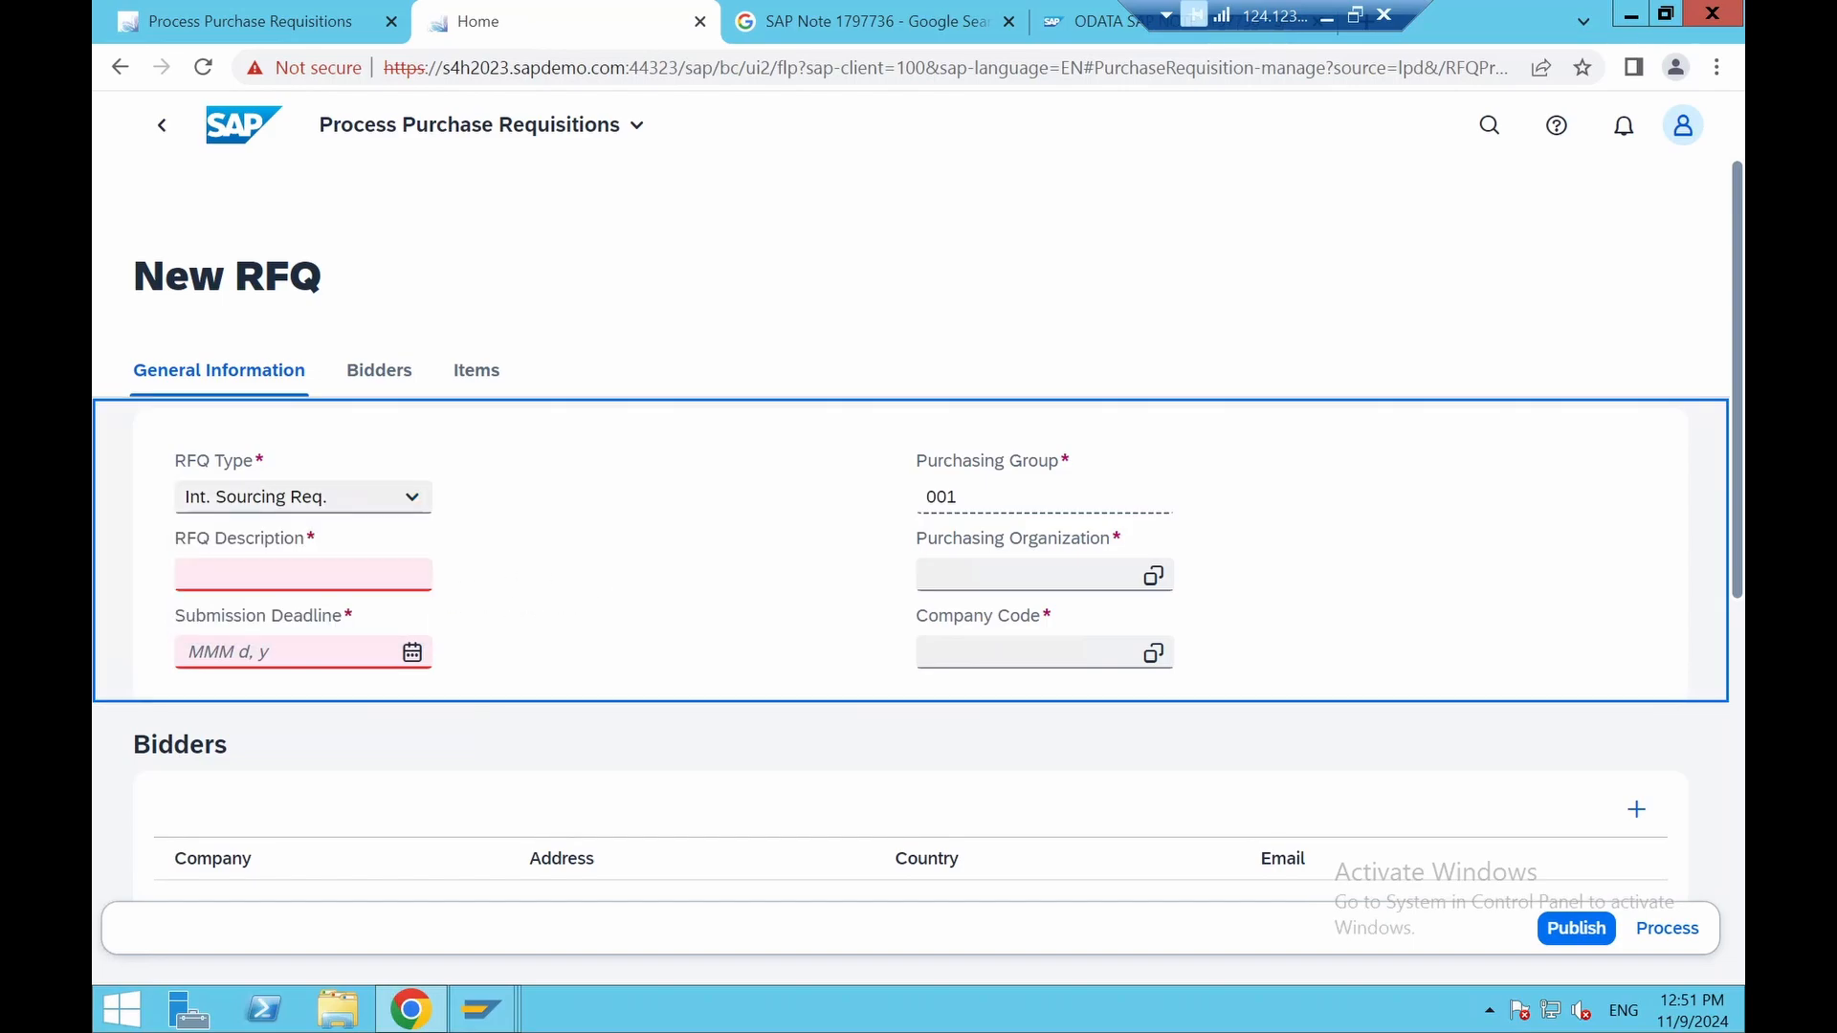
{"action": "left_click", "coordinate": [308, 575]}
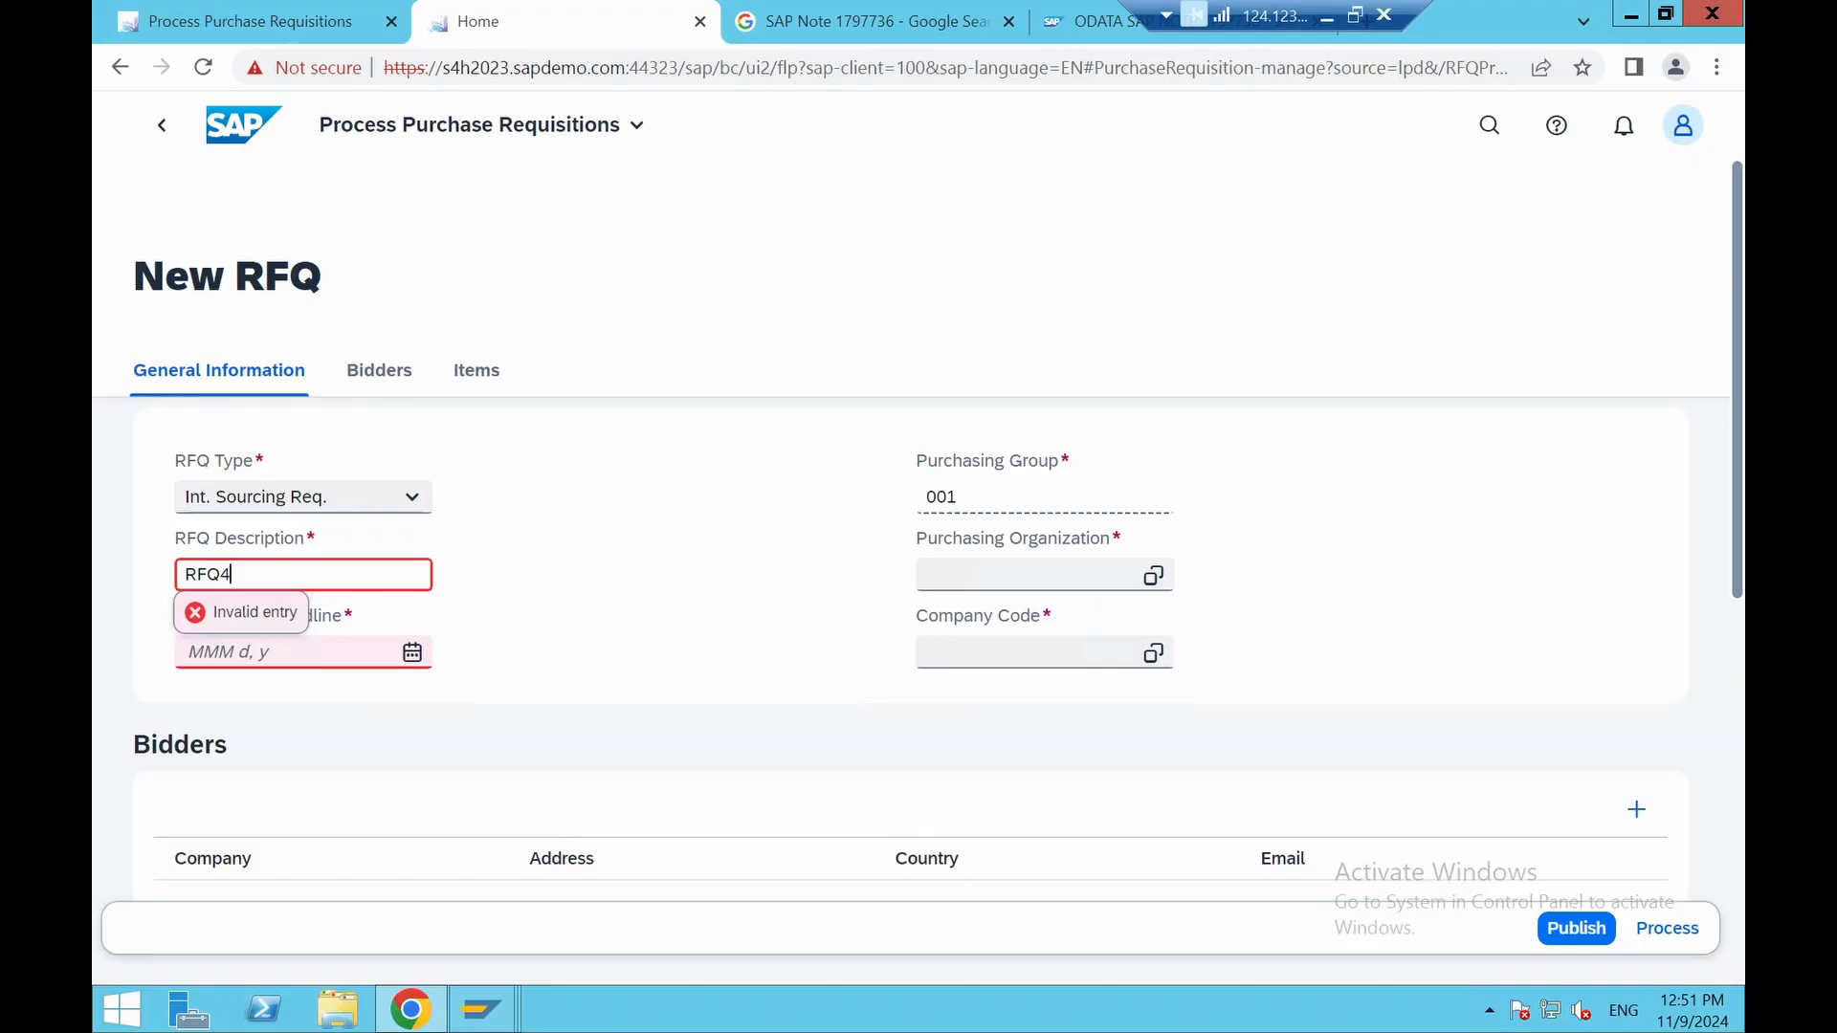
{"action": "left_click", "coordinate": [641, 616]}
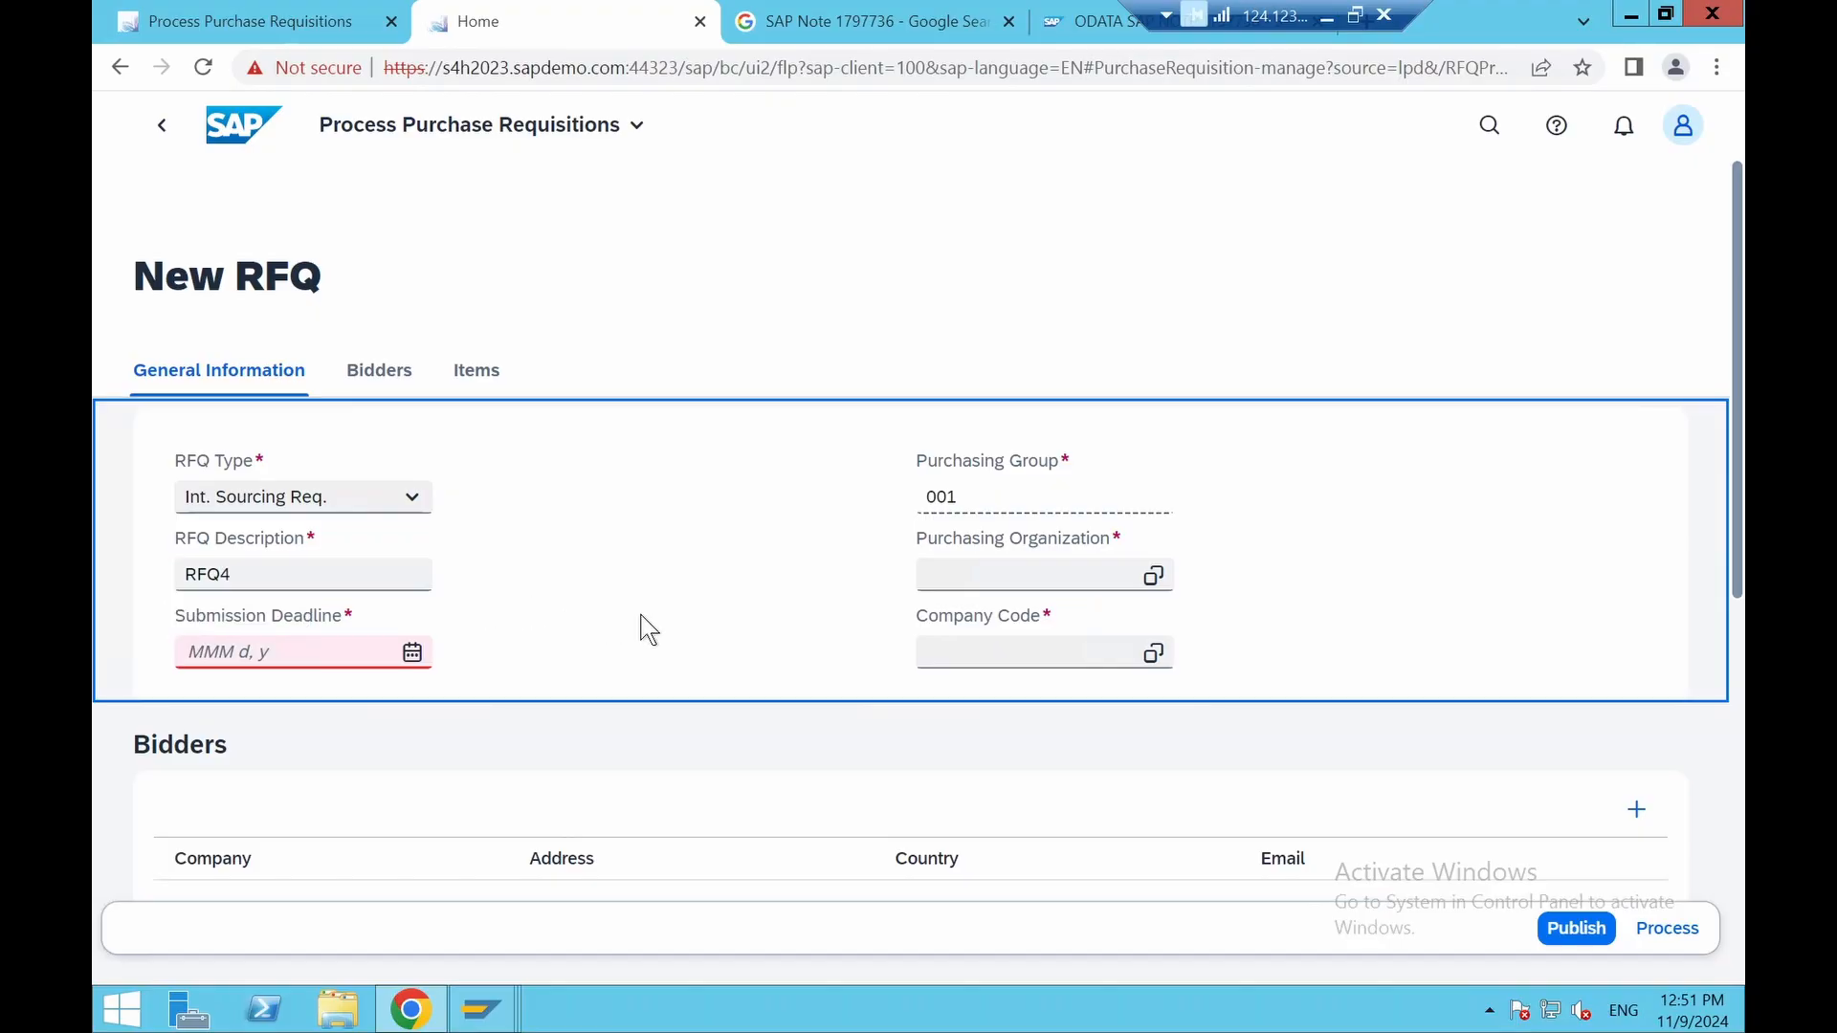
{"action": "left_click", "coordinate": [411, 652]}
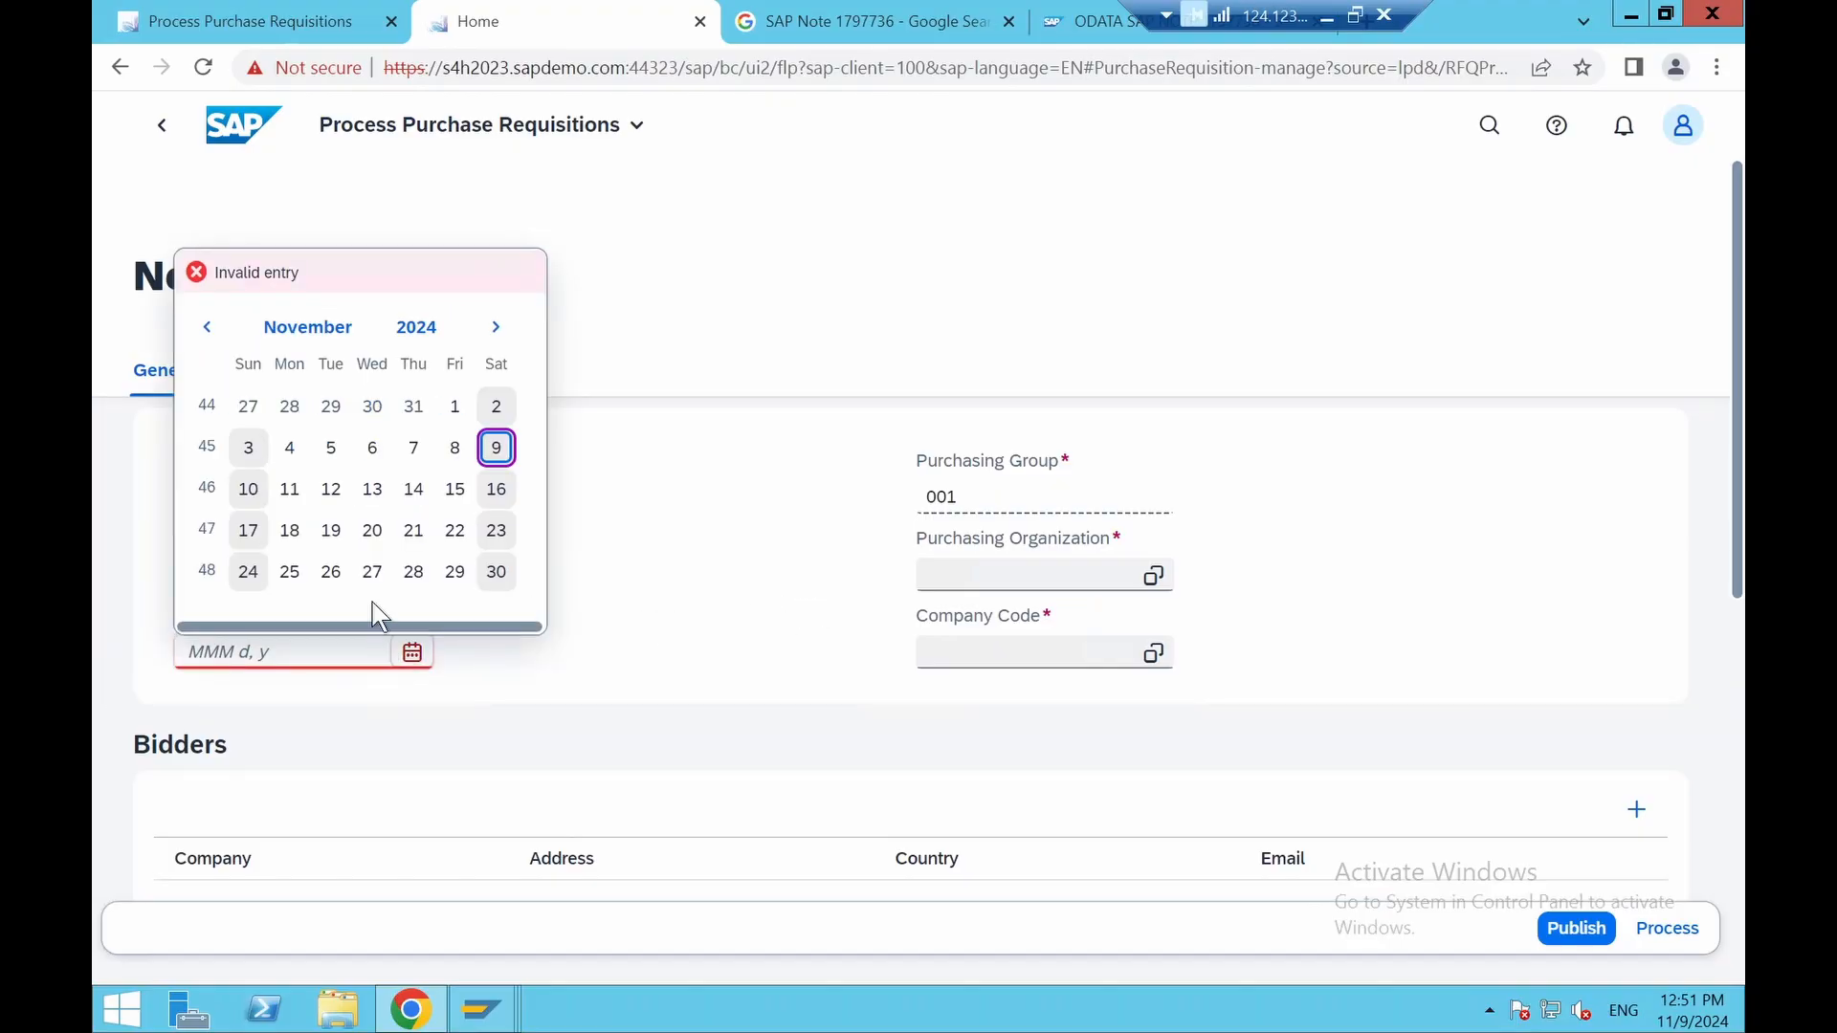
{"action": "left_click", "coordinate": [533, 656]}
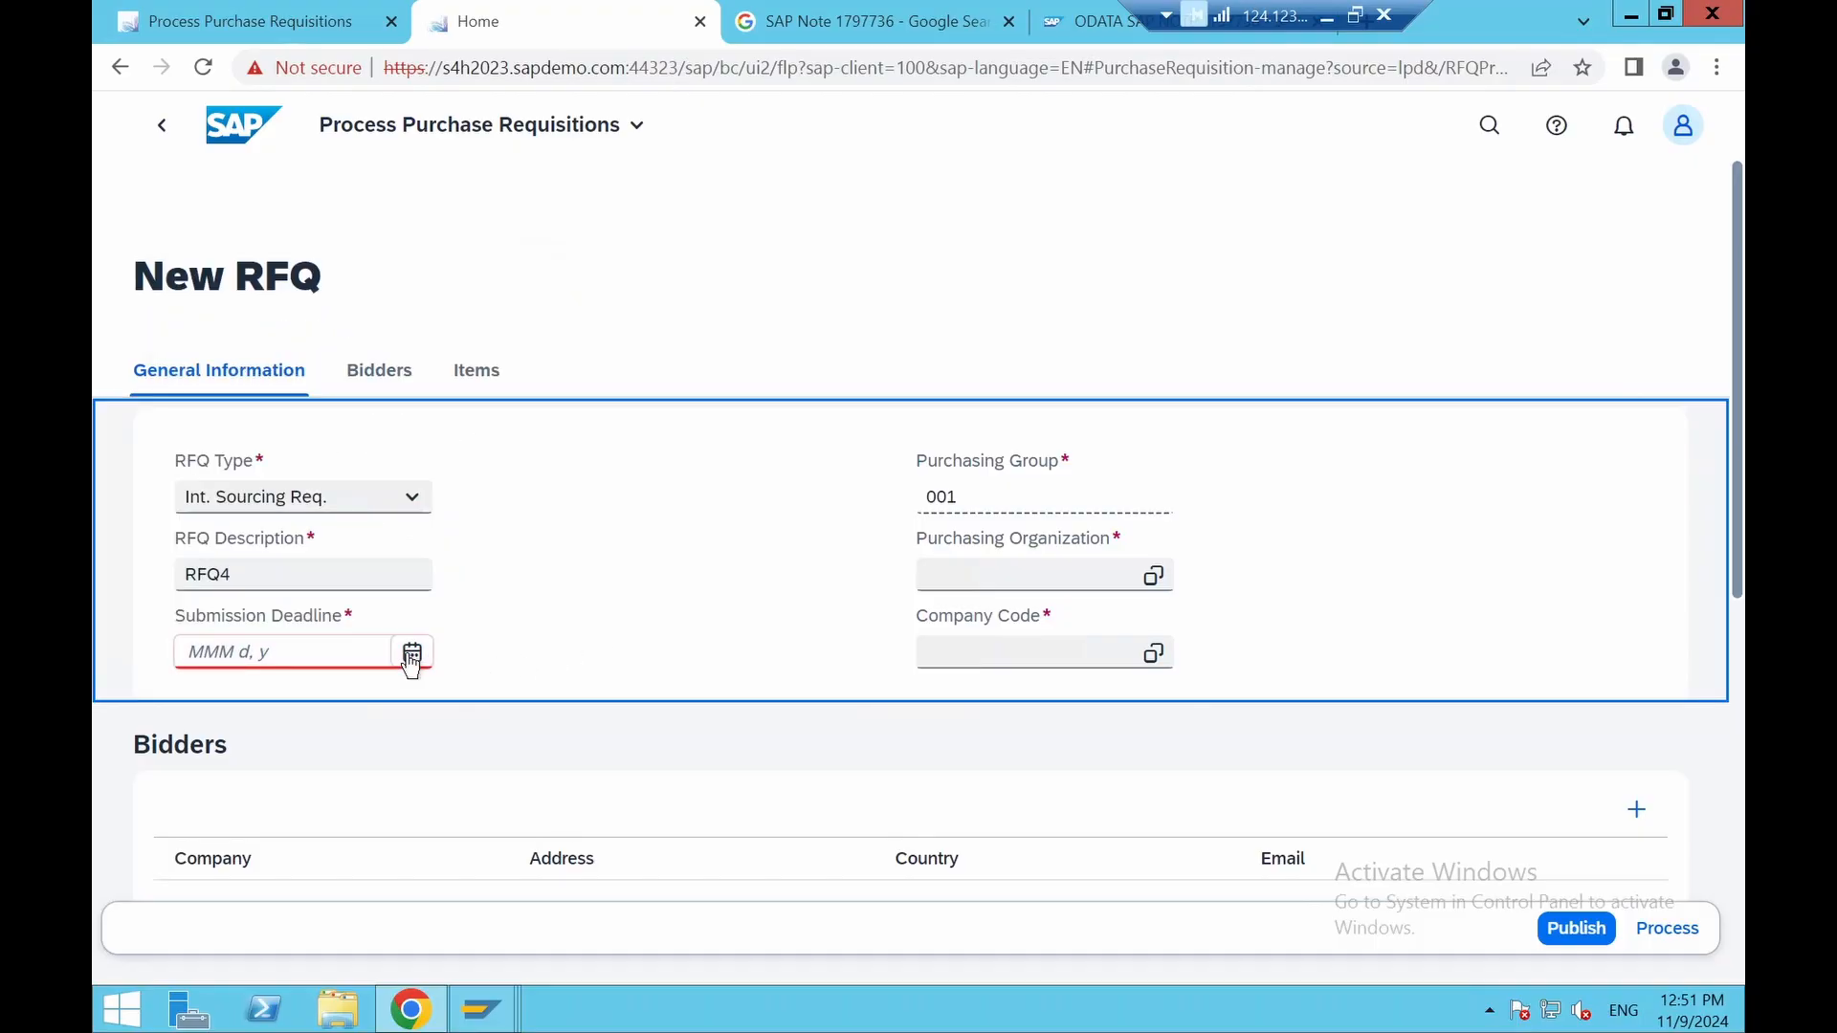
{"action": "left_click", "coordinate": [430, 652]}
{"action": "left_click", "coordinate": [456, 492]}
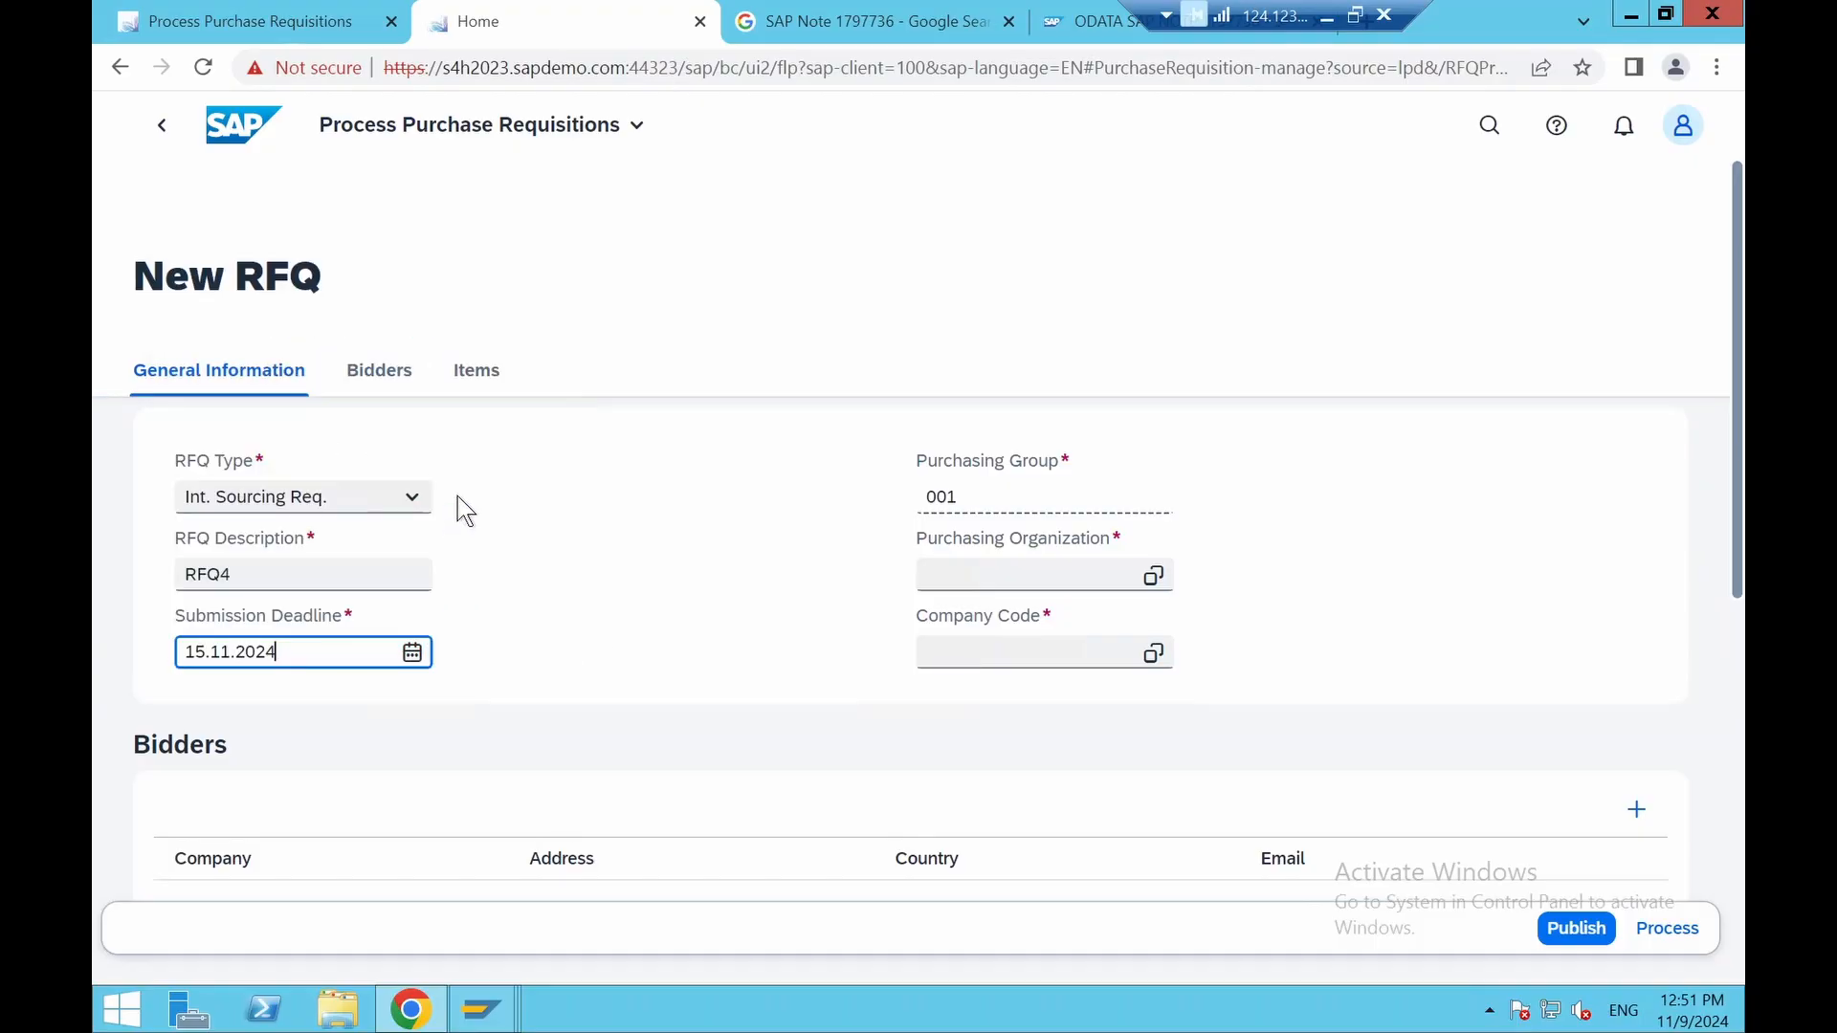
{"action": "left_click", "coordinate": [1139, 578]}
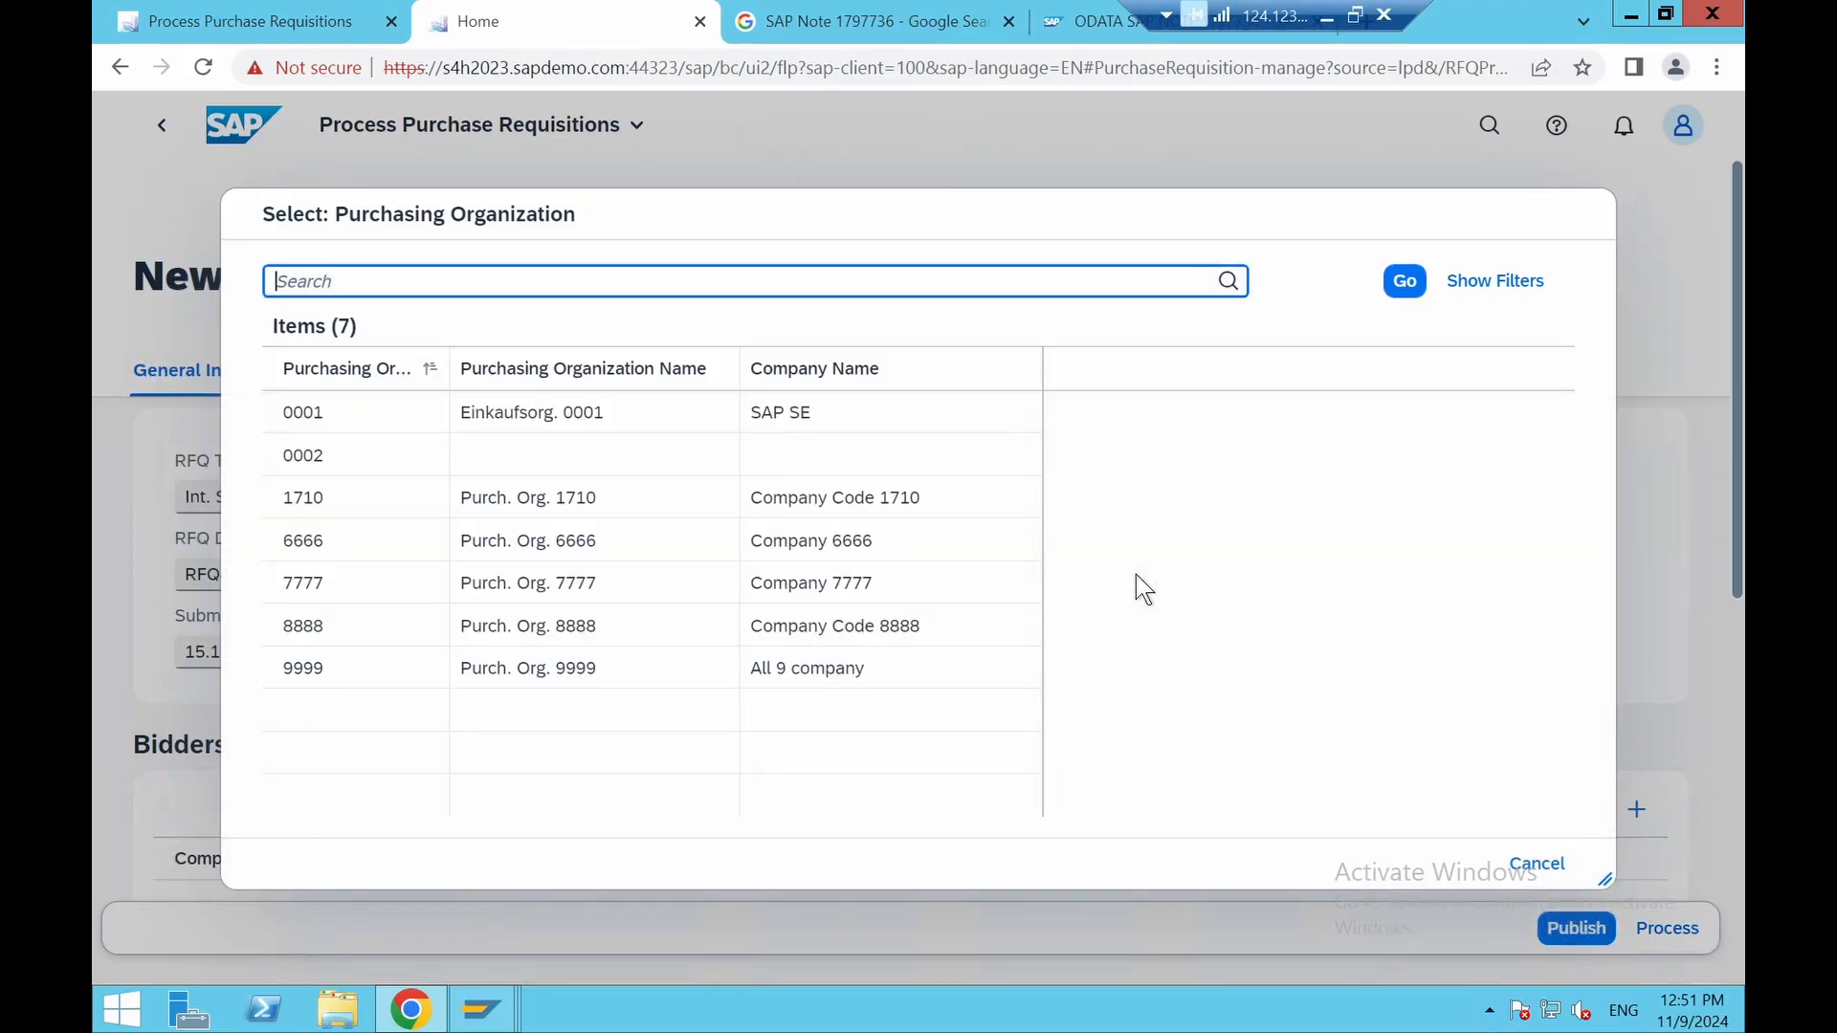
{"action": "left_click", "coordinate": [319, 500]}
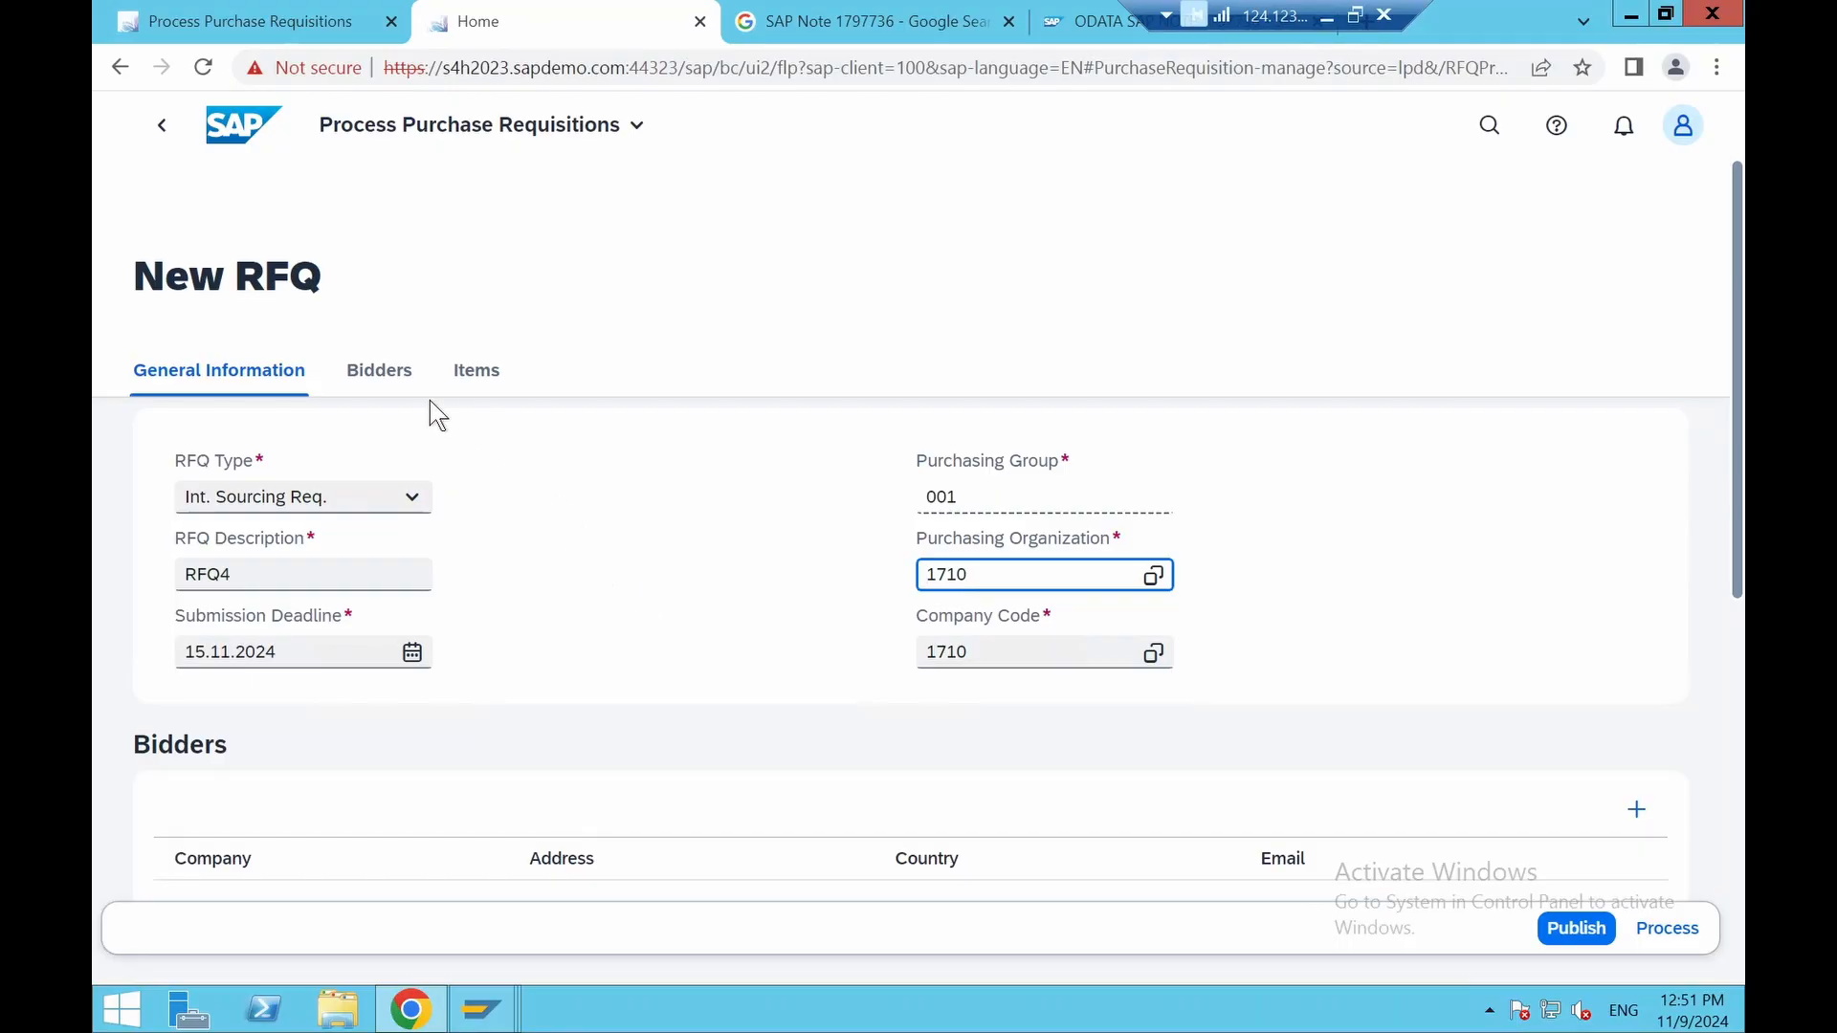
Add Domestic US Supplier 1 and Domestic US Supplier 2 as bidders of the new RFQ
{"action": "left_click", "coordinate": [379, 370]}
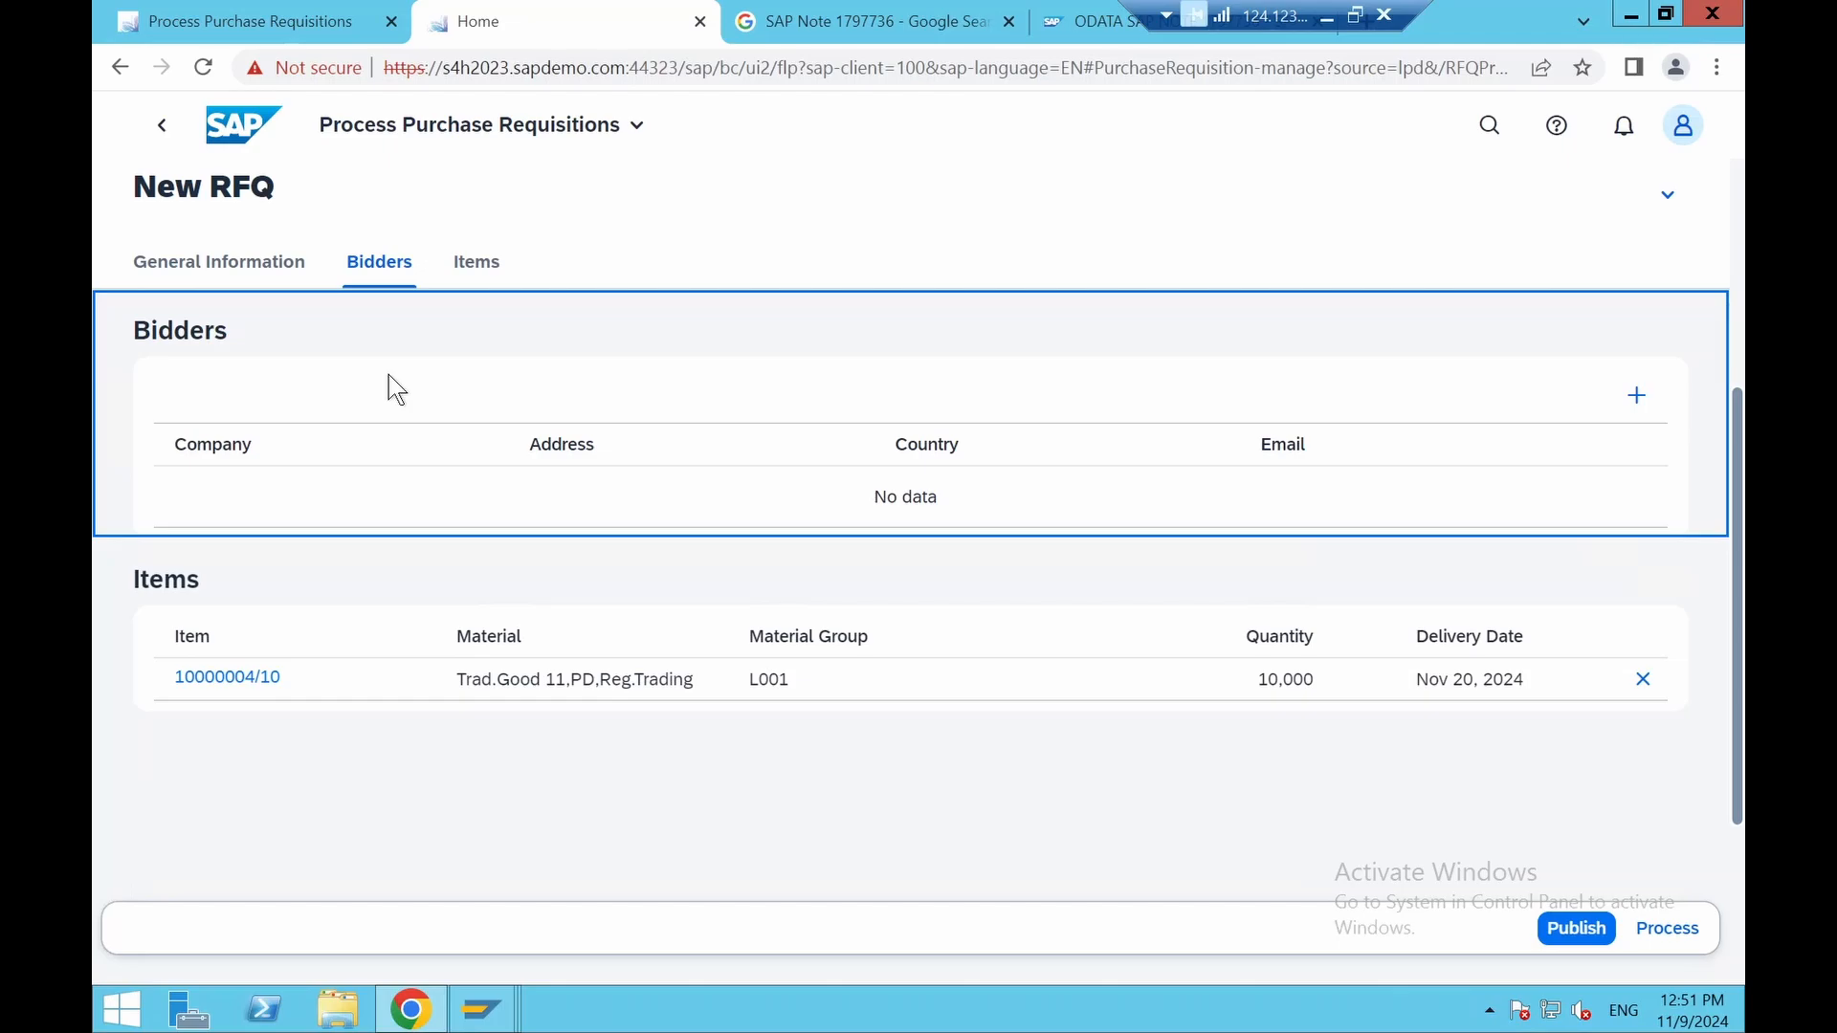
{"action": "left_click", "coordinate": [1632, 392]}
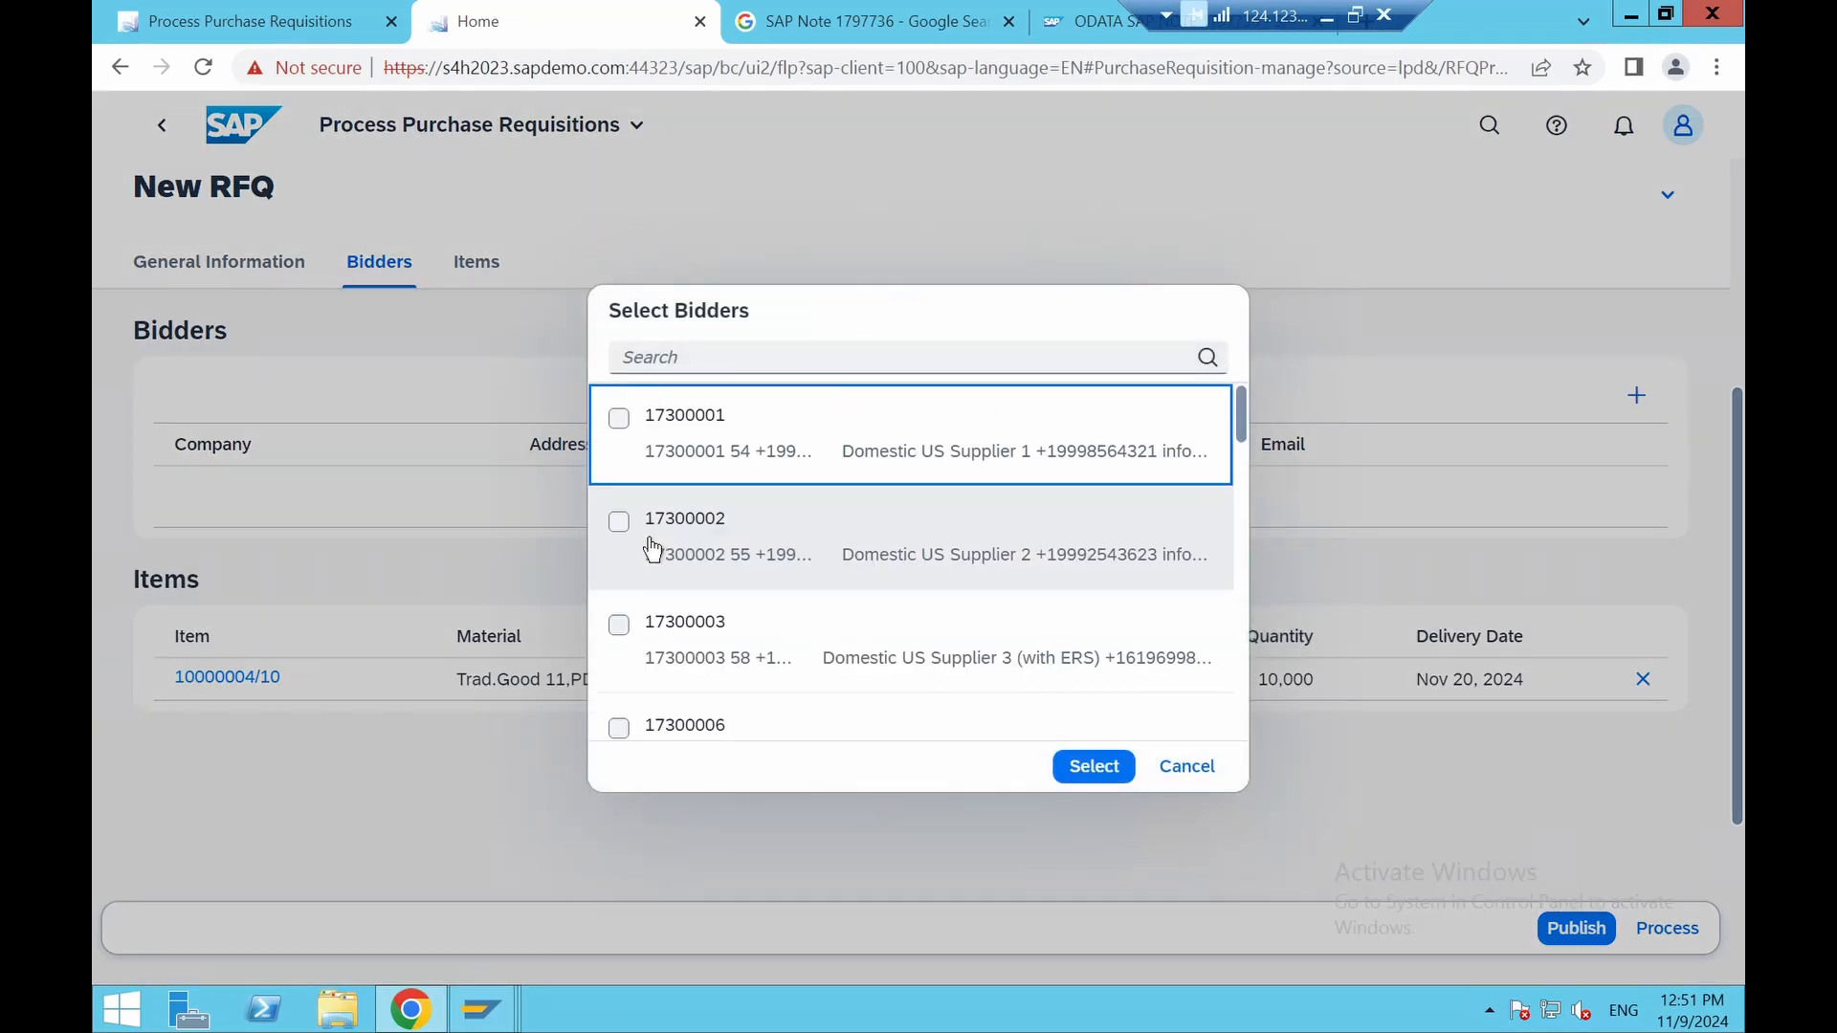
{"action": "left_click", "coordinate": [620, 420]}
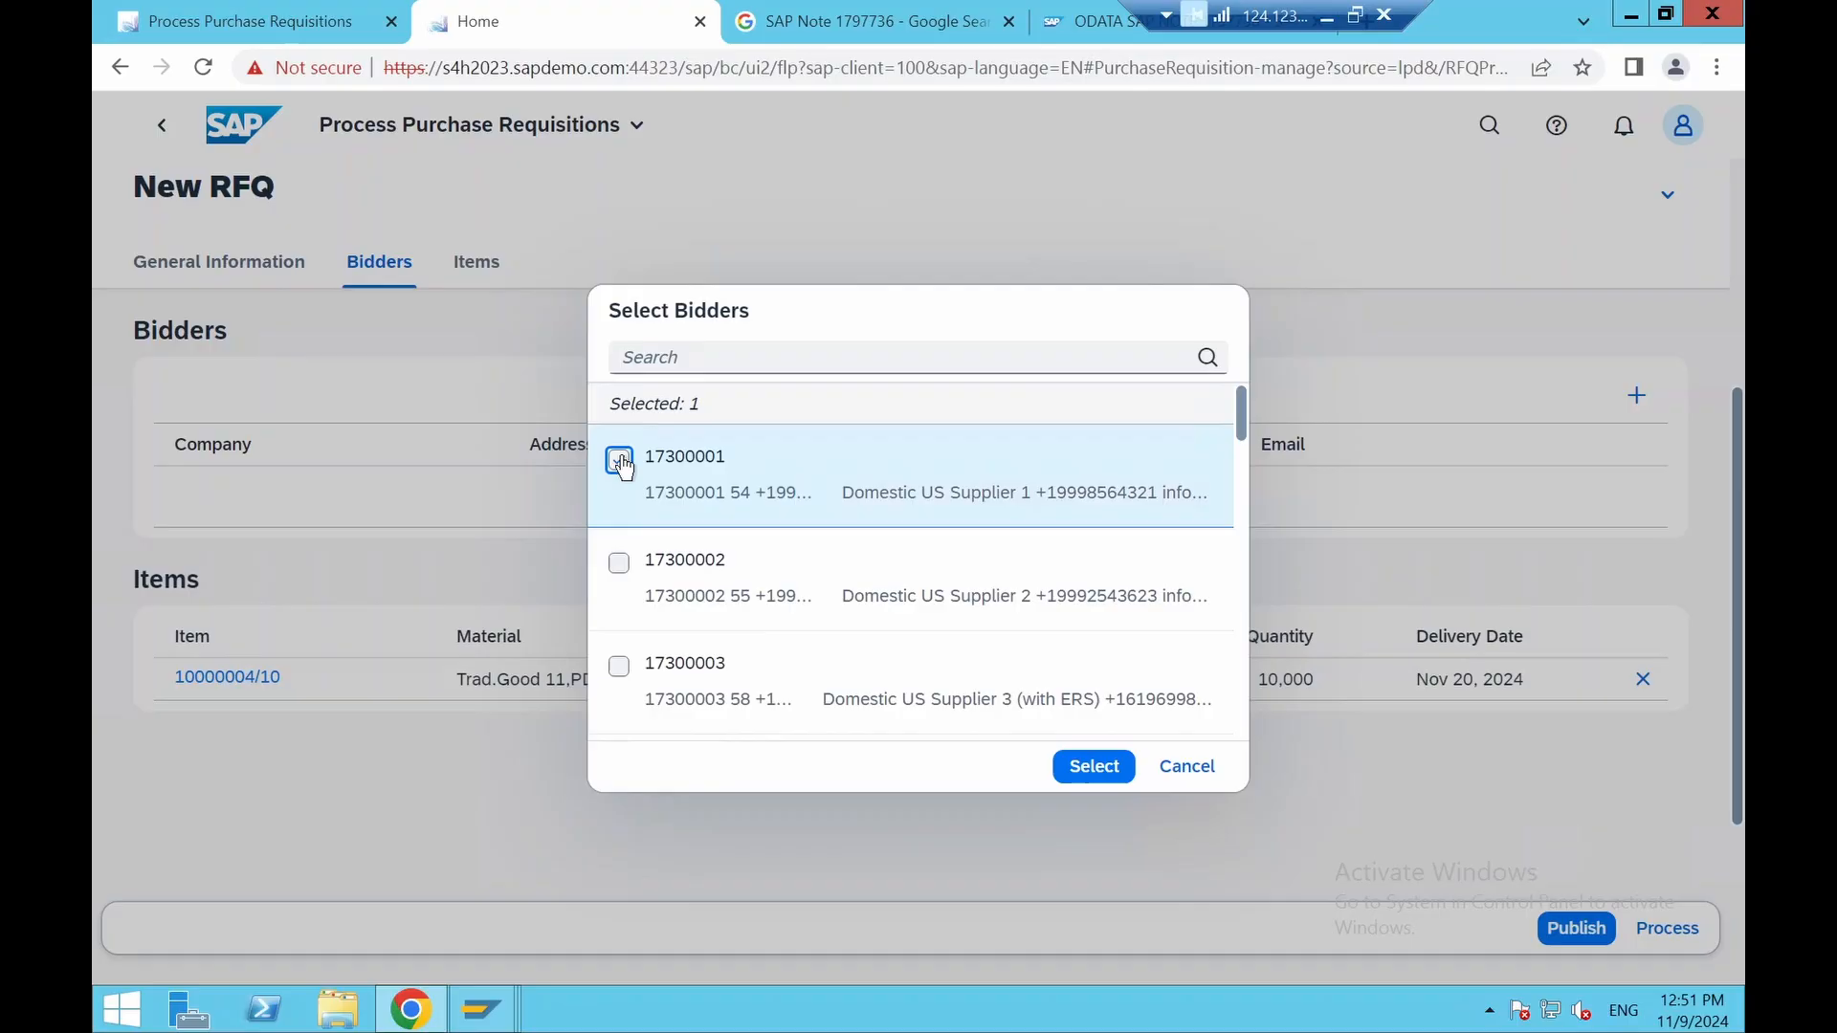
{"action": "left_click", "coordinate": [620, 563]}
{"action": "left_click", "coordinate": [1093, 766]}
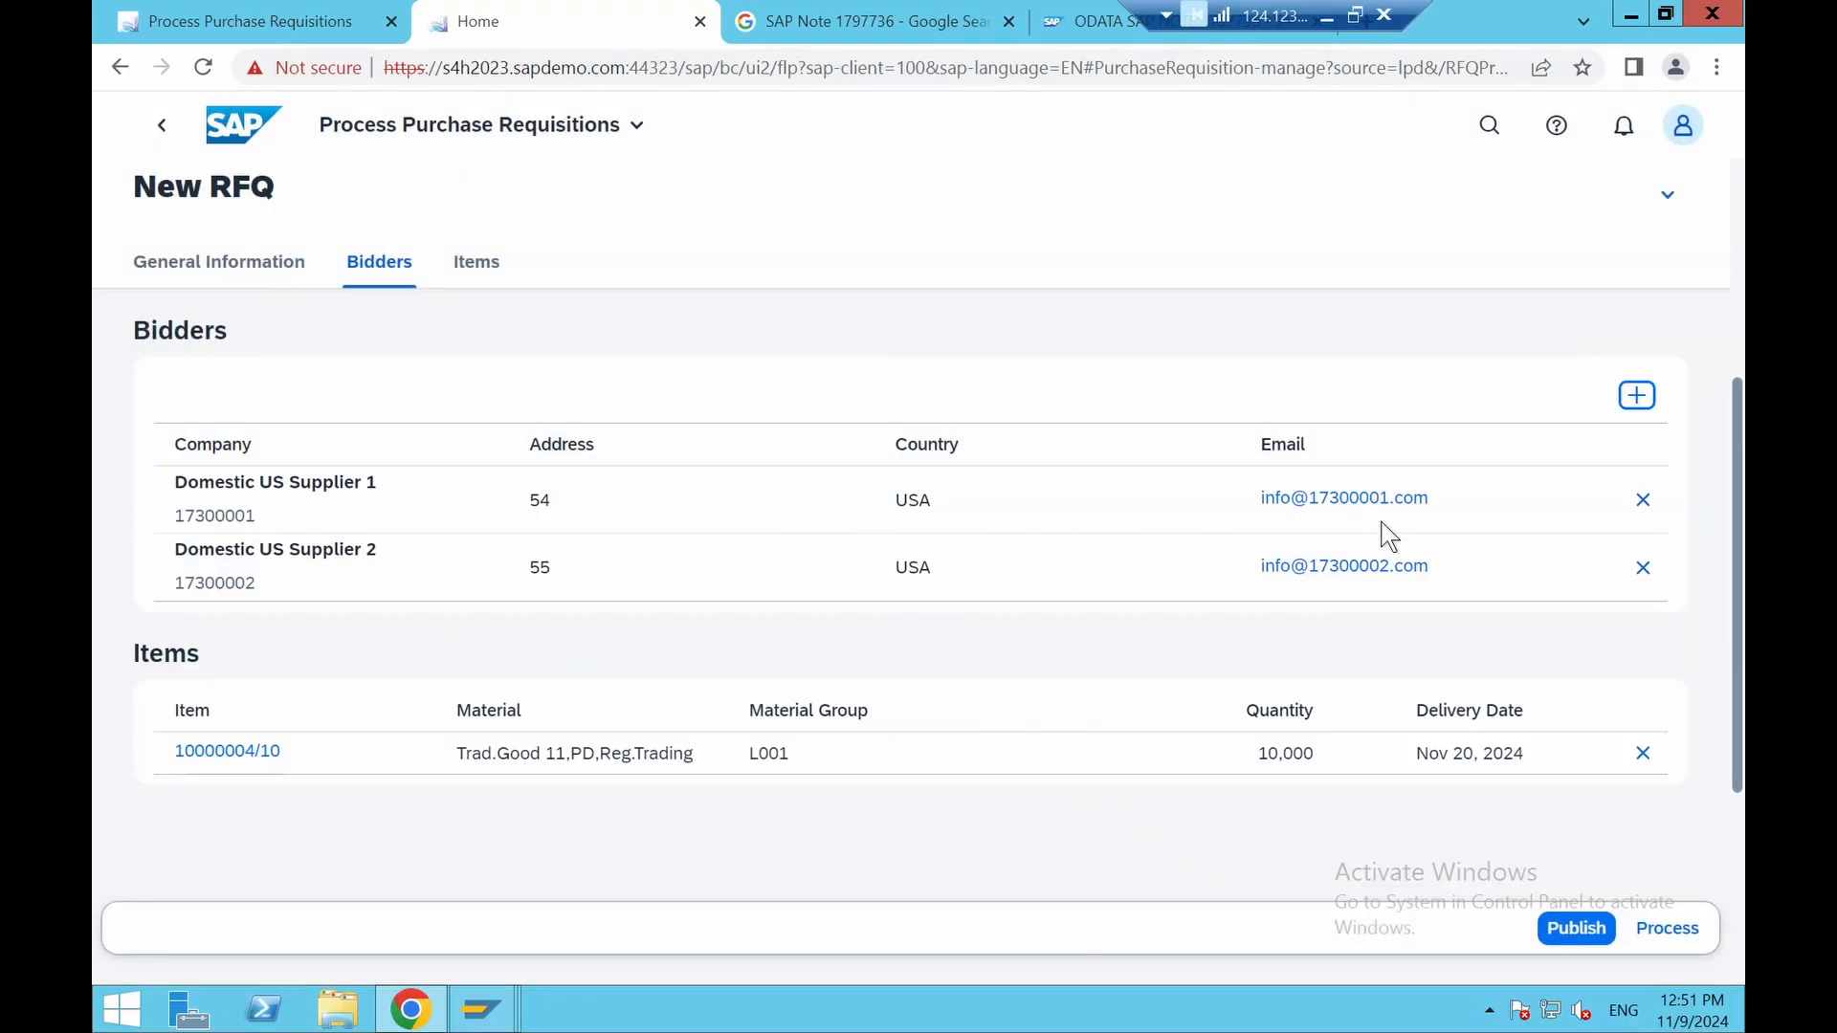
Check the RFQ's item and publish the request for quotation
{"action": "left_click", "coordinate": [505, 271]}
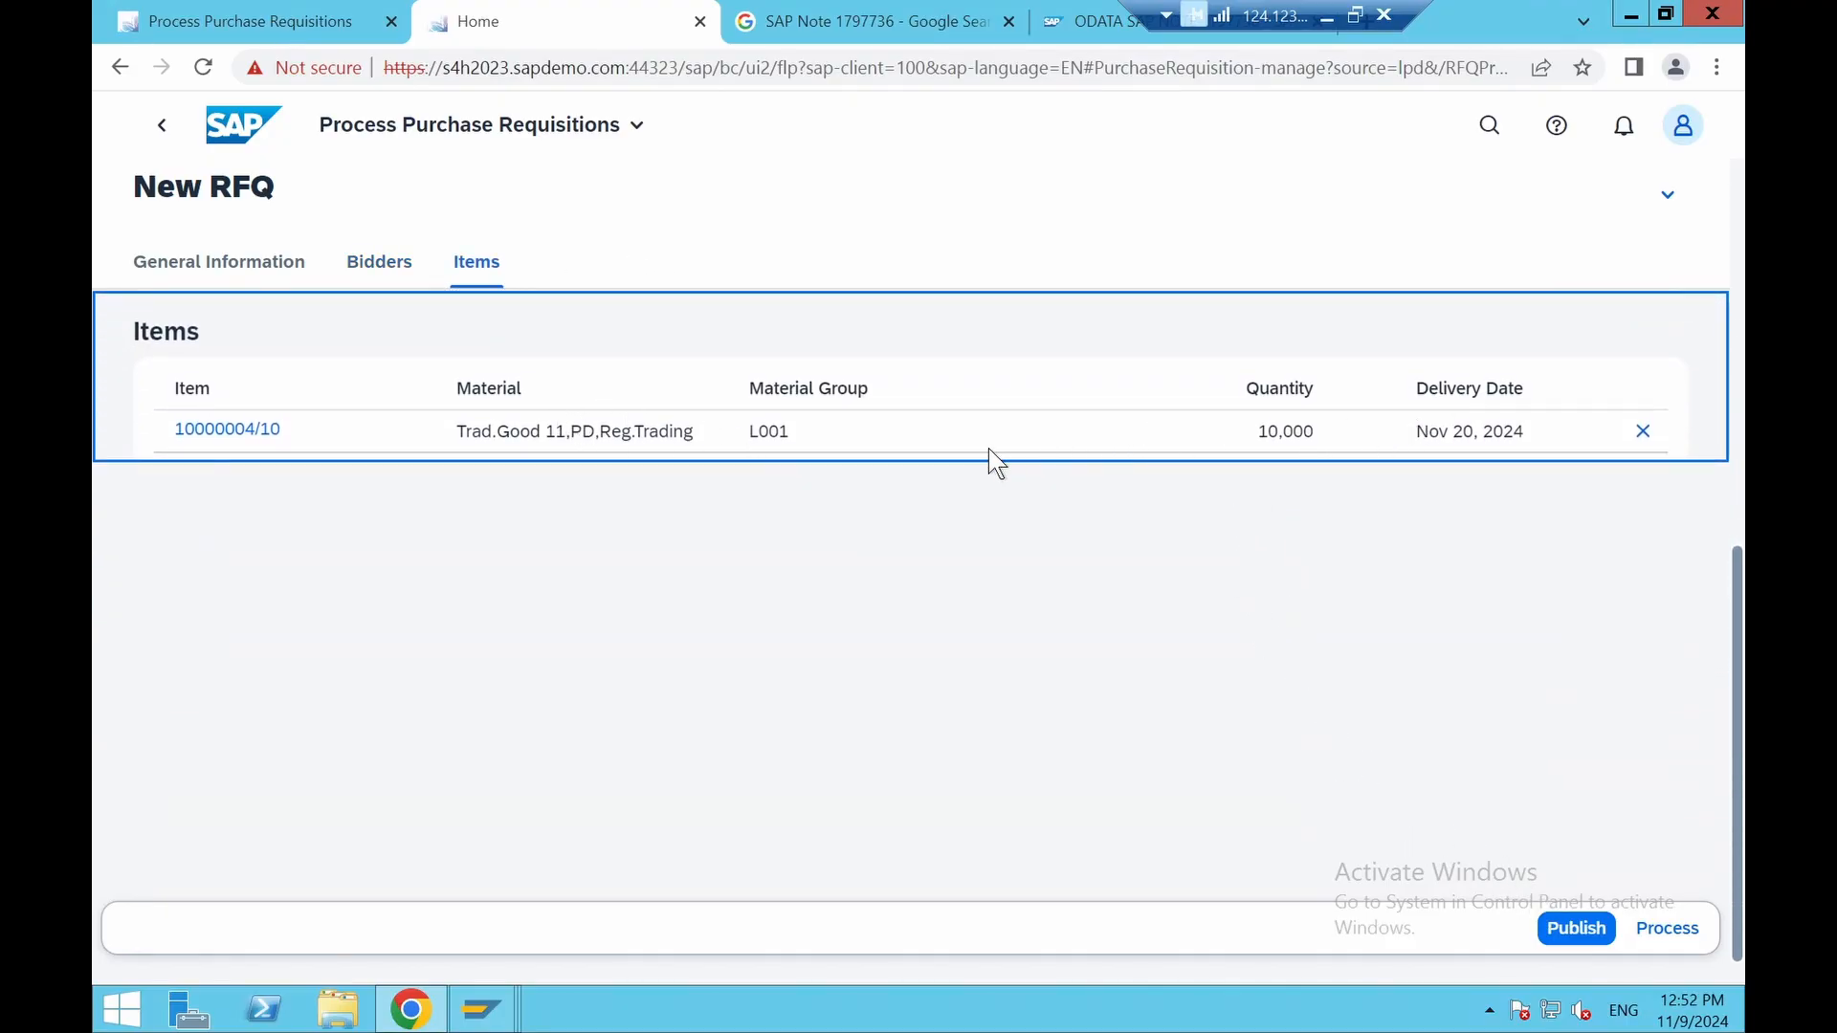
{"action": "left_click", "coordinate": [1573, 930]}
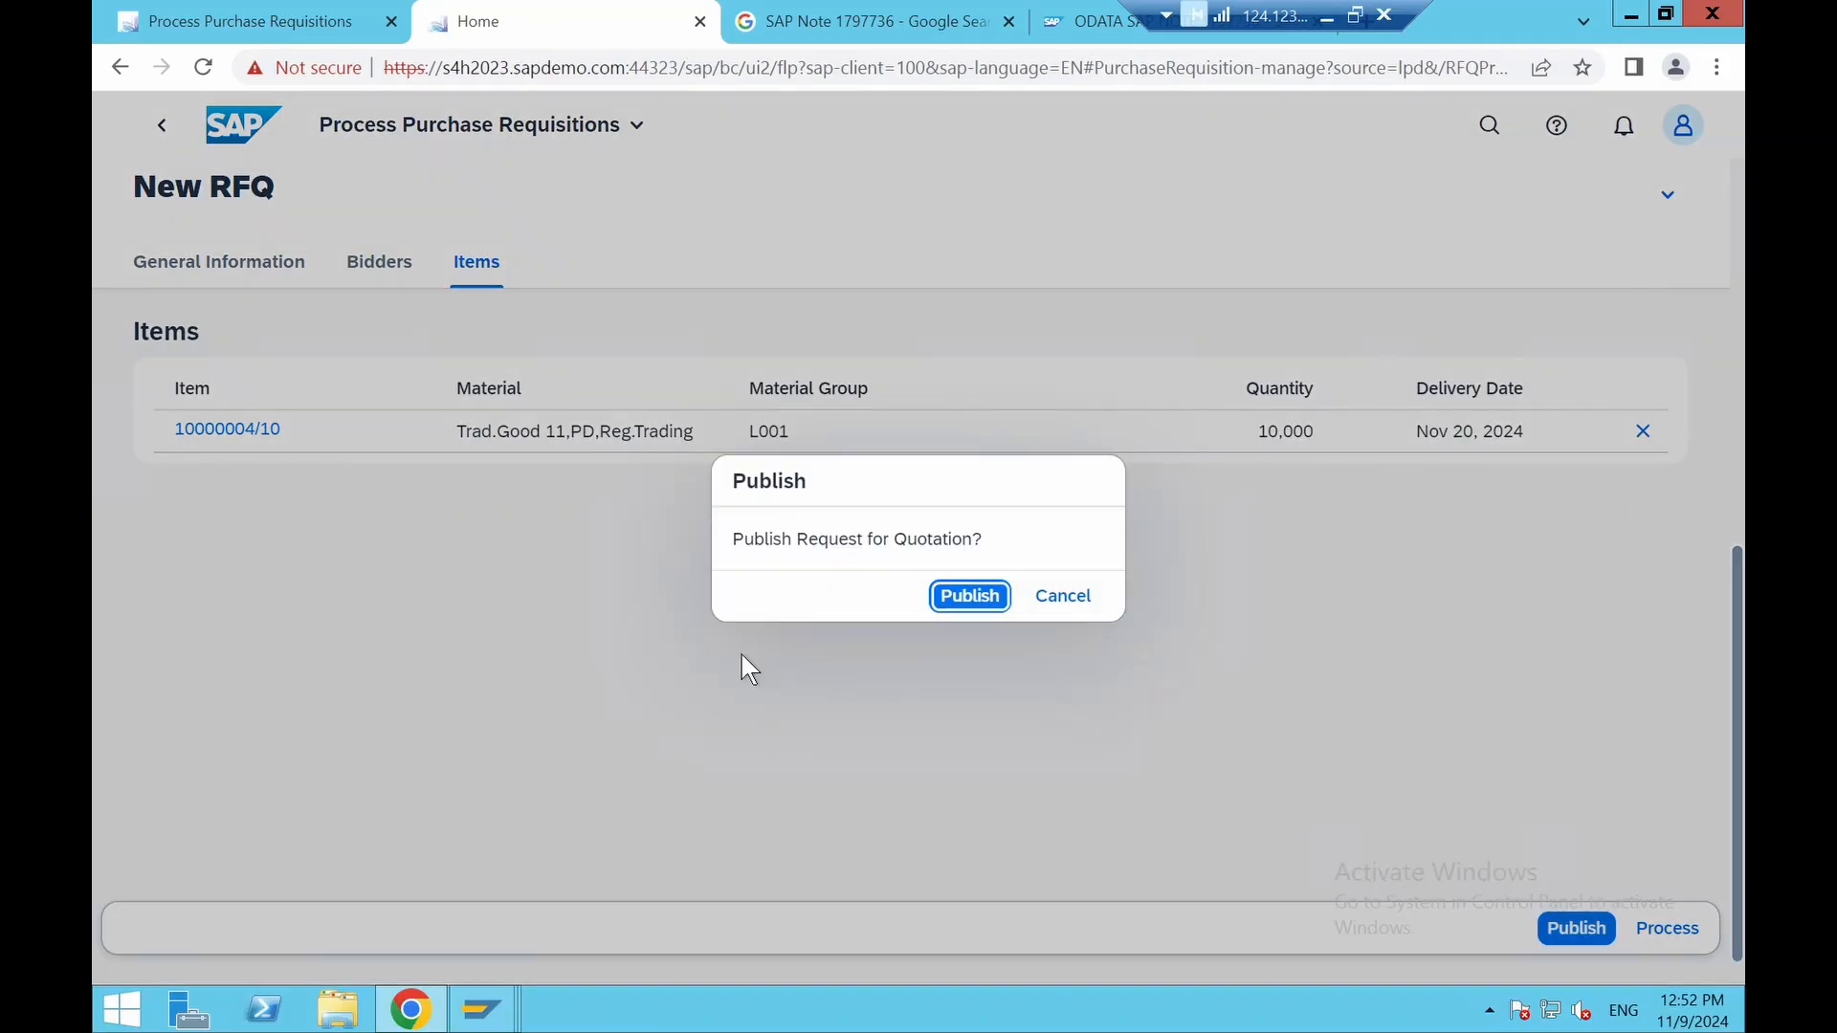
{"action": "left_click", "coordinate": [971, 596]}
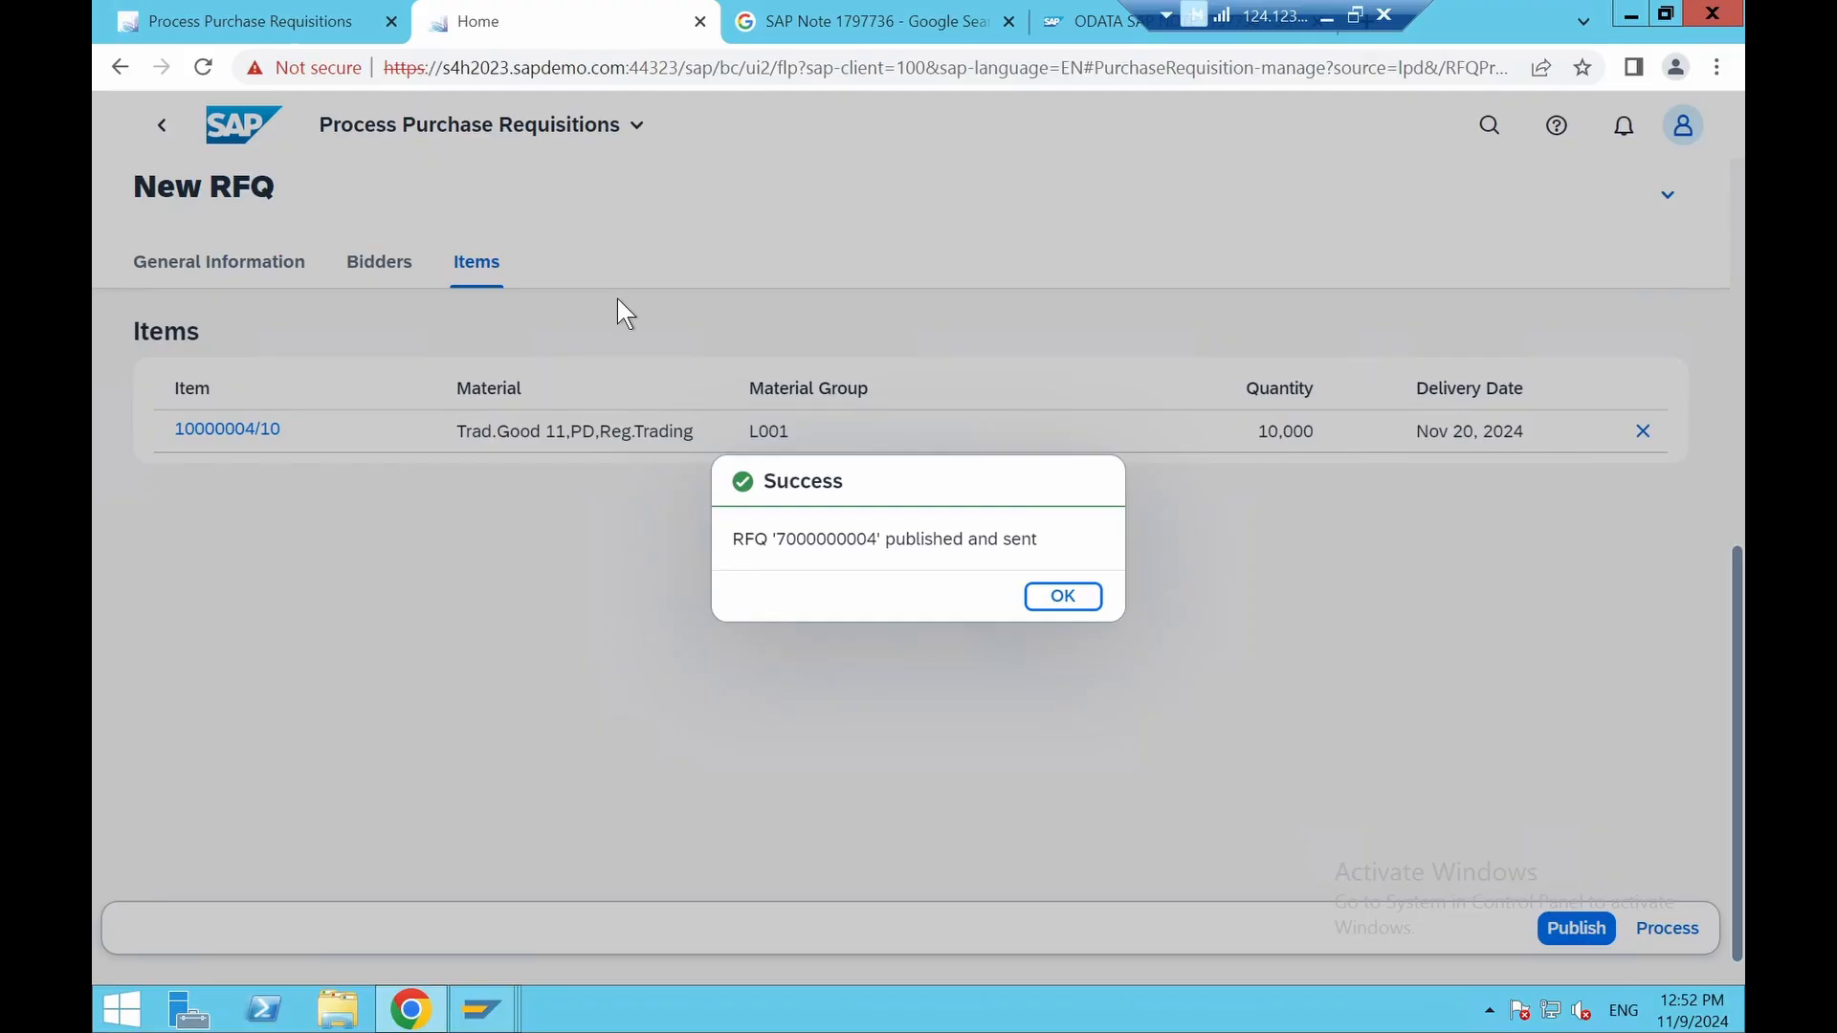
{"action": "left_click", "coordinate": [1059, 597]}
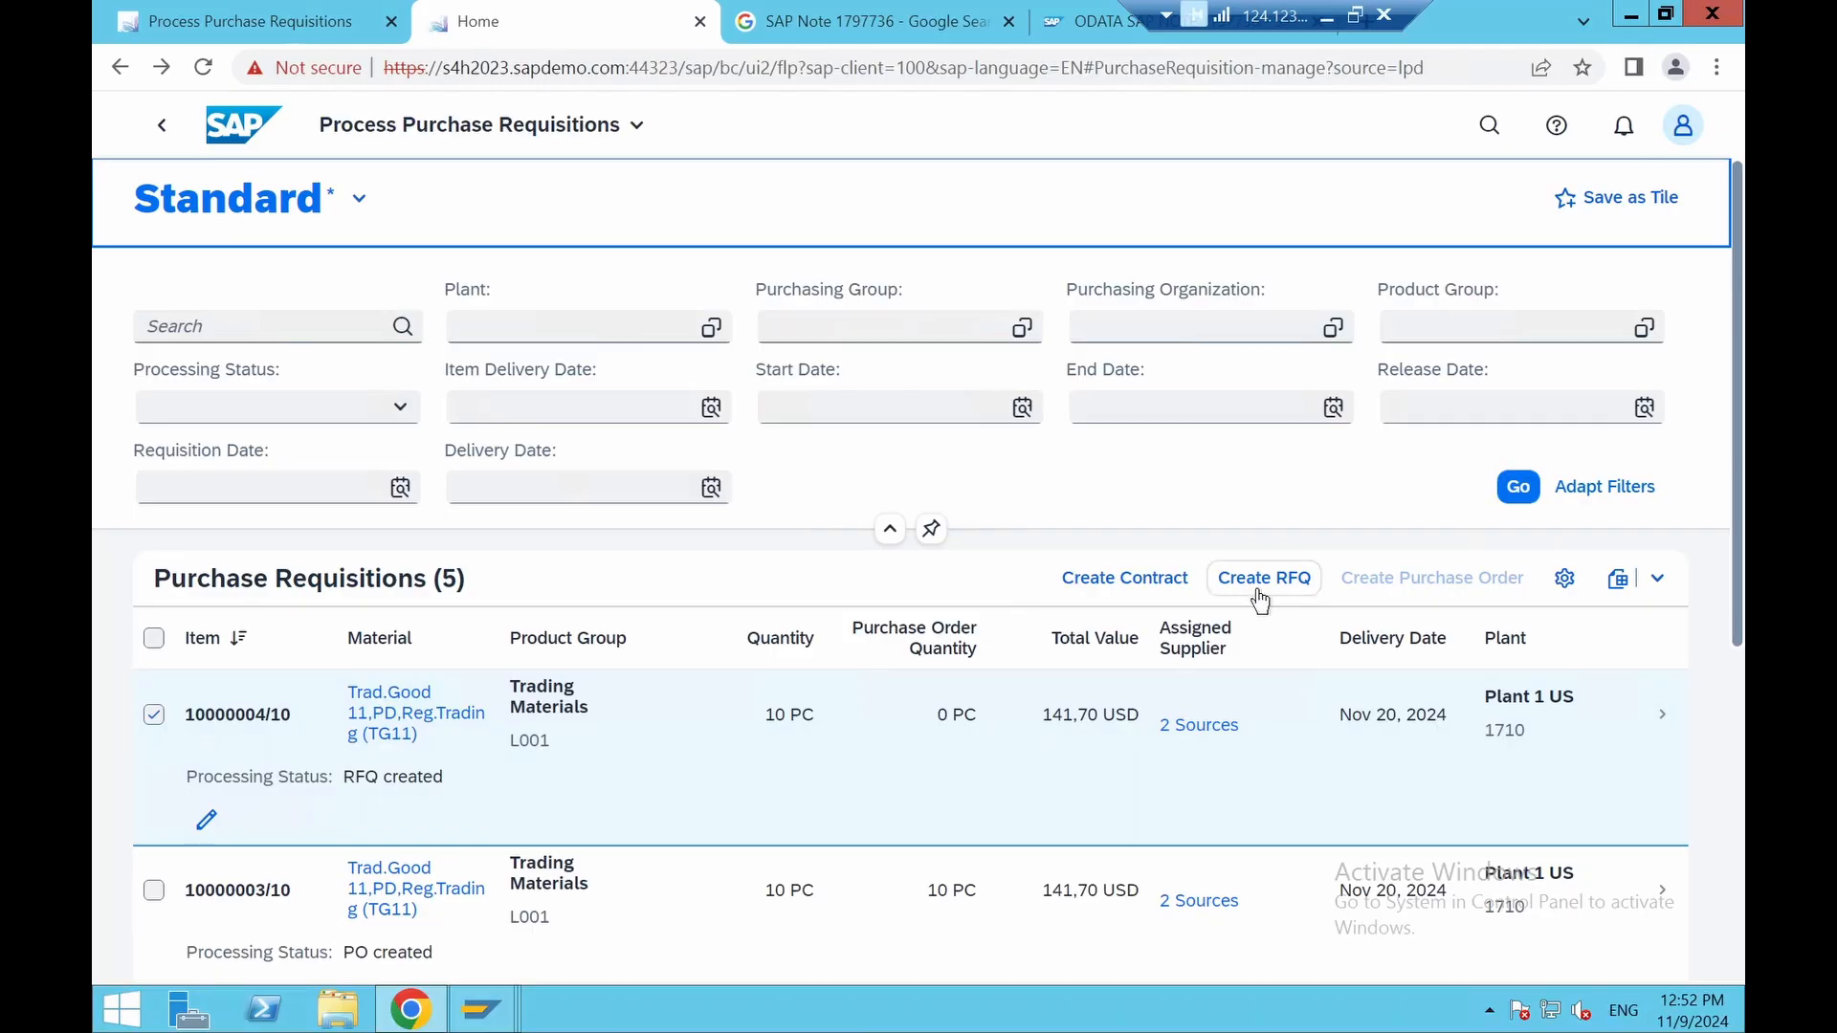
Open requisition PR4 from the item list to check its status, and return to the launchpad's PTP page
{"action": "left_click", "coordinate": [1647, 730]}
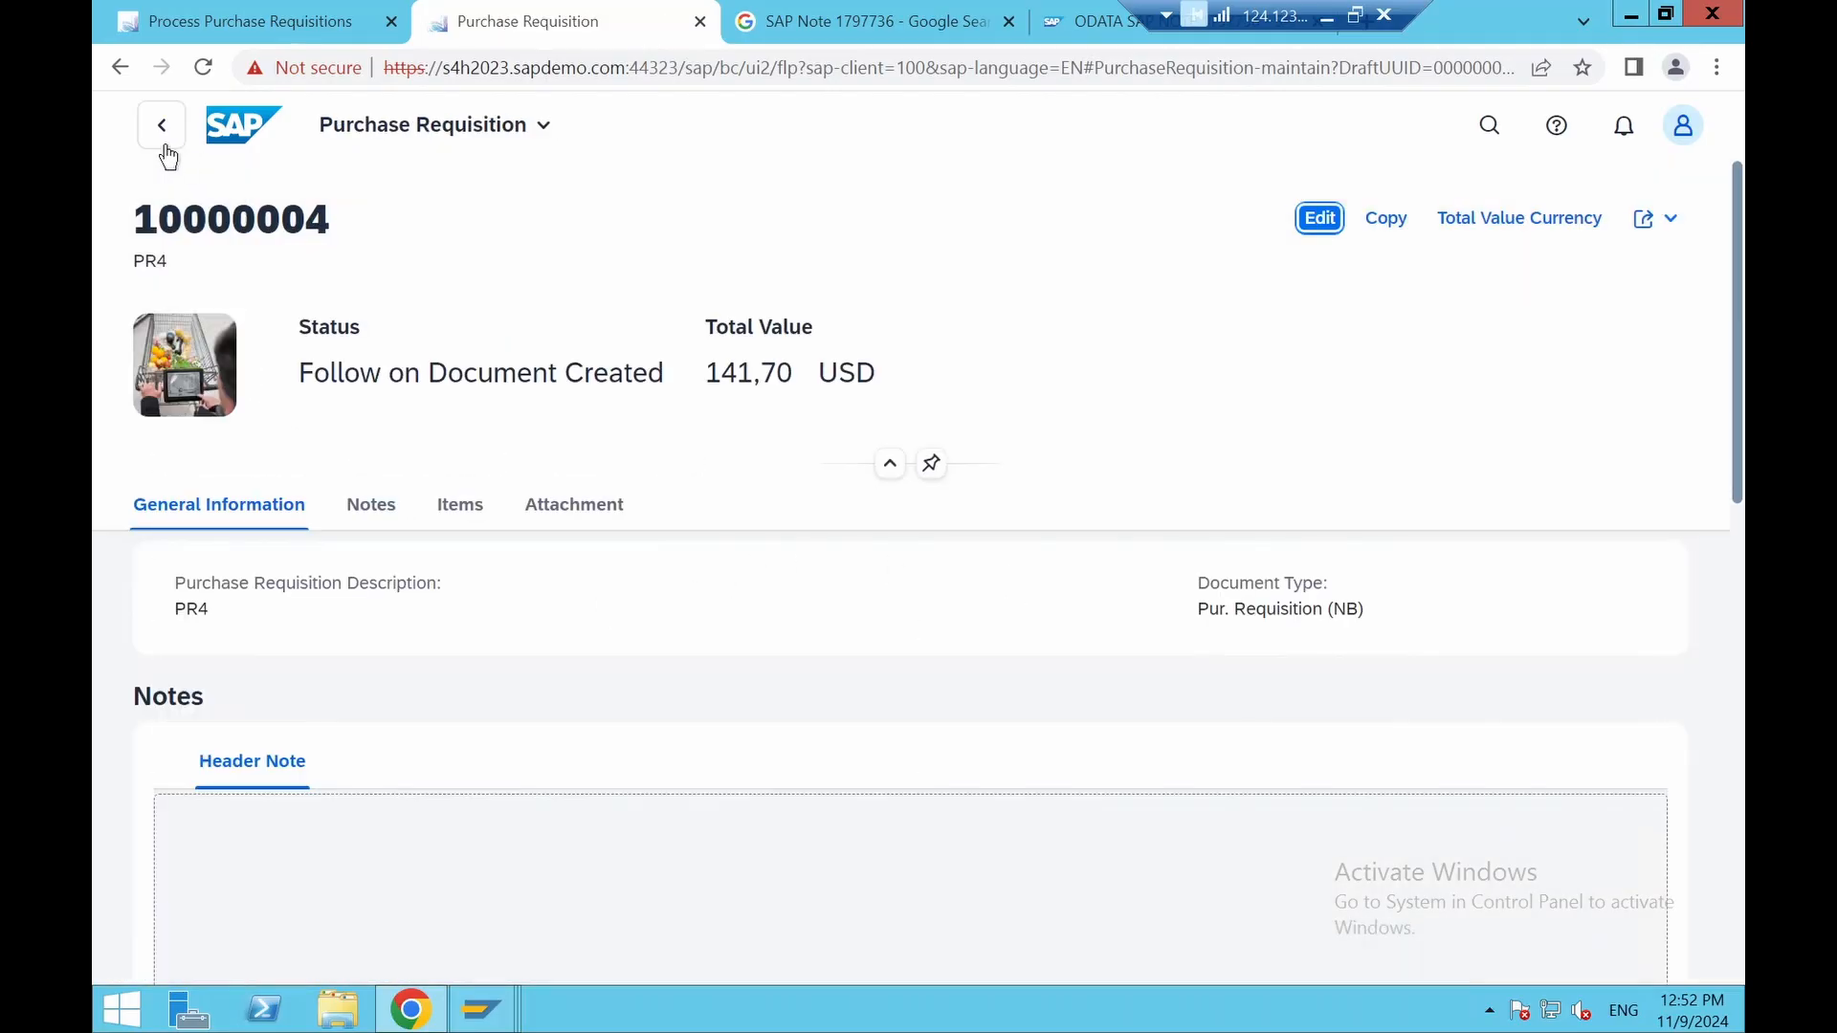
{"action": "left_click", "coordinate": [164, 144]}
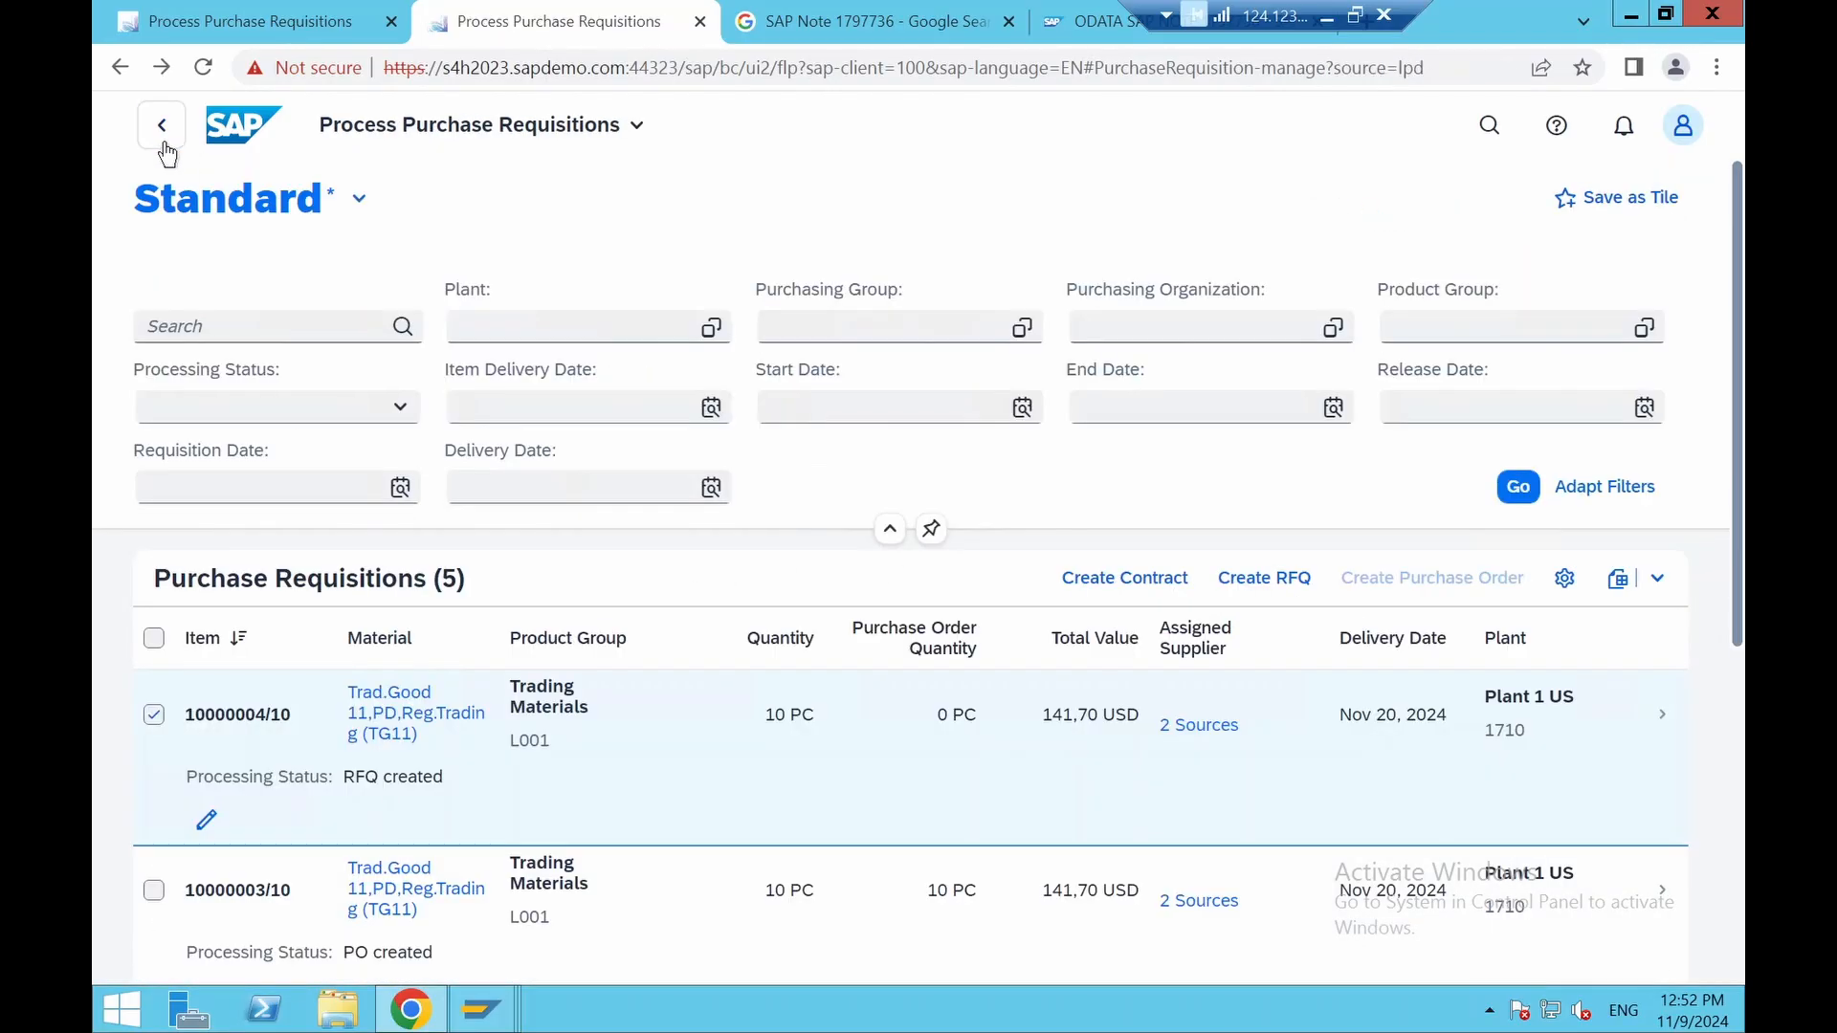
{"action": "left_click", "coordinate": [163, 126]}
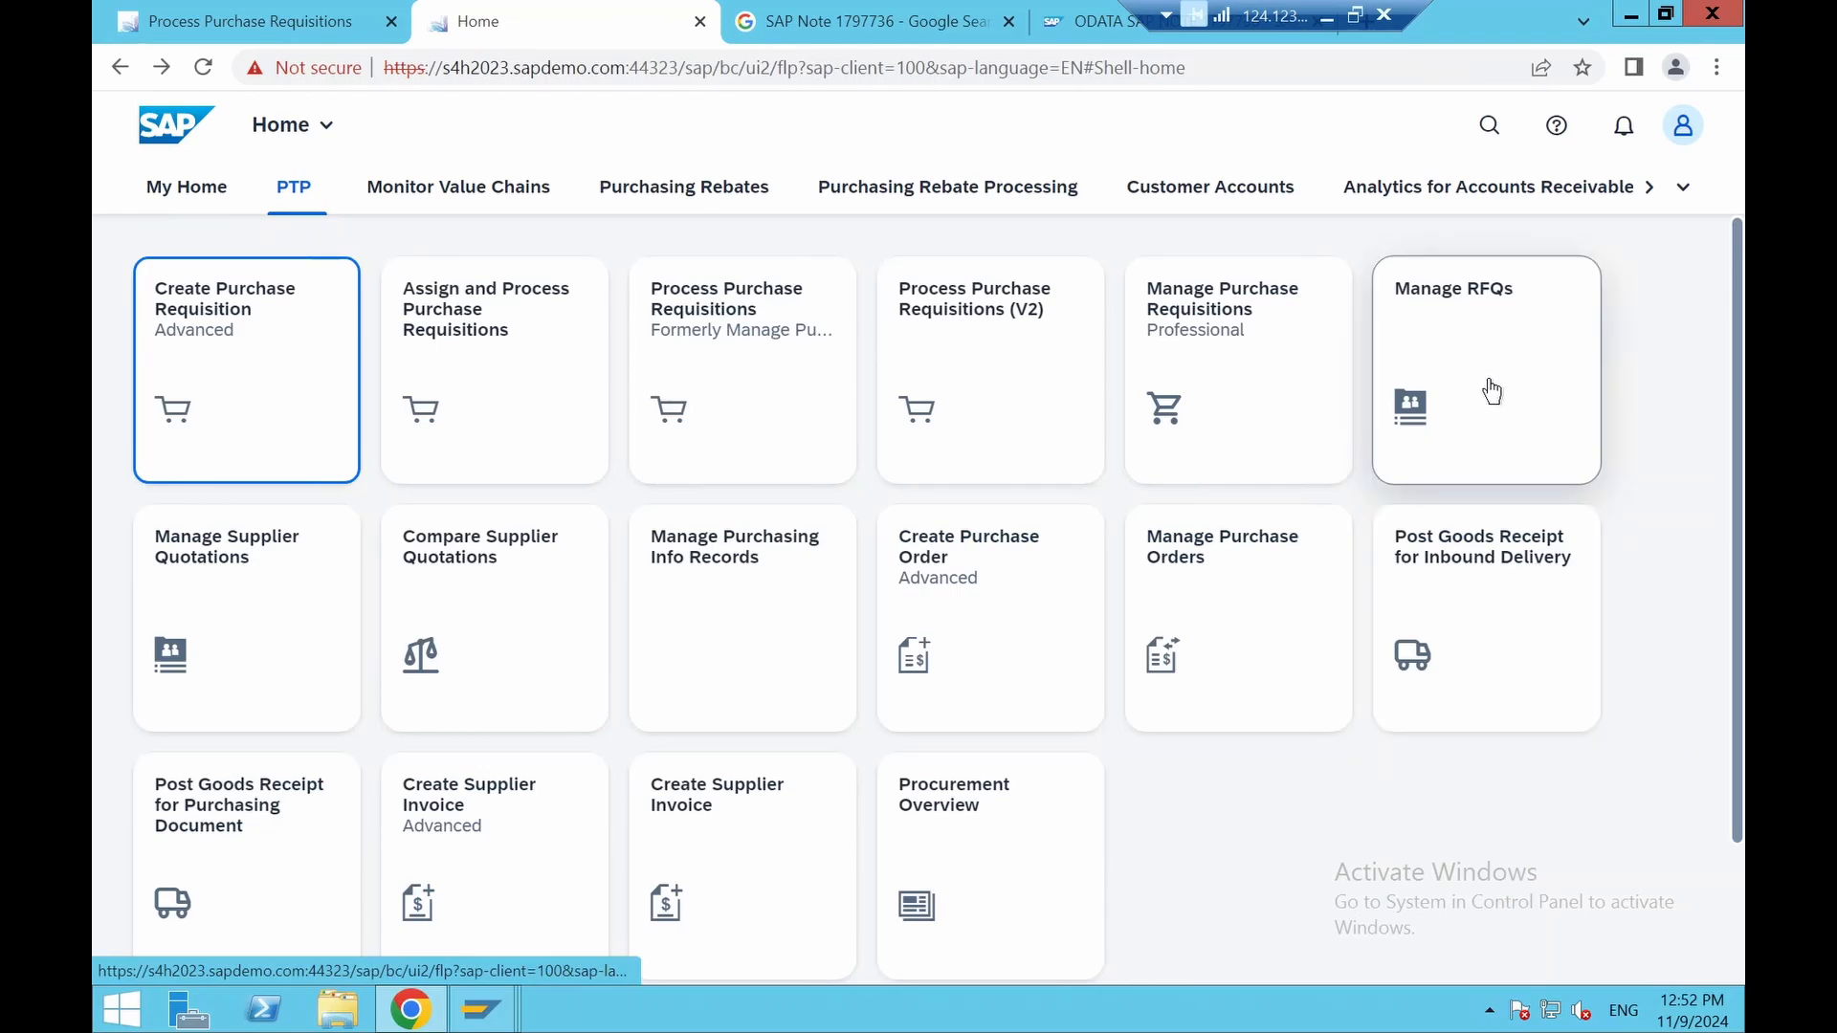
Open RFQ4's details in Manage RFQs
{"action": "left_click", "coordinate": [1491, 391]}
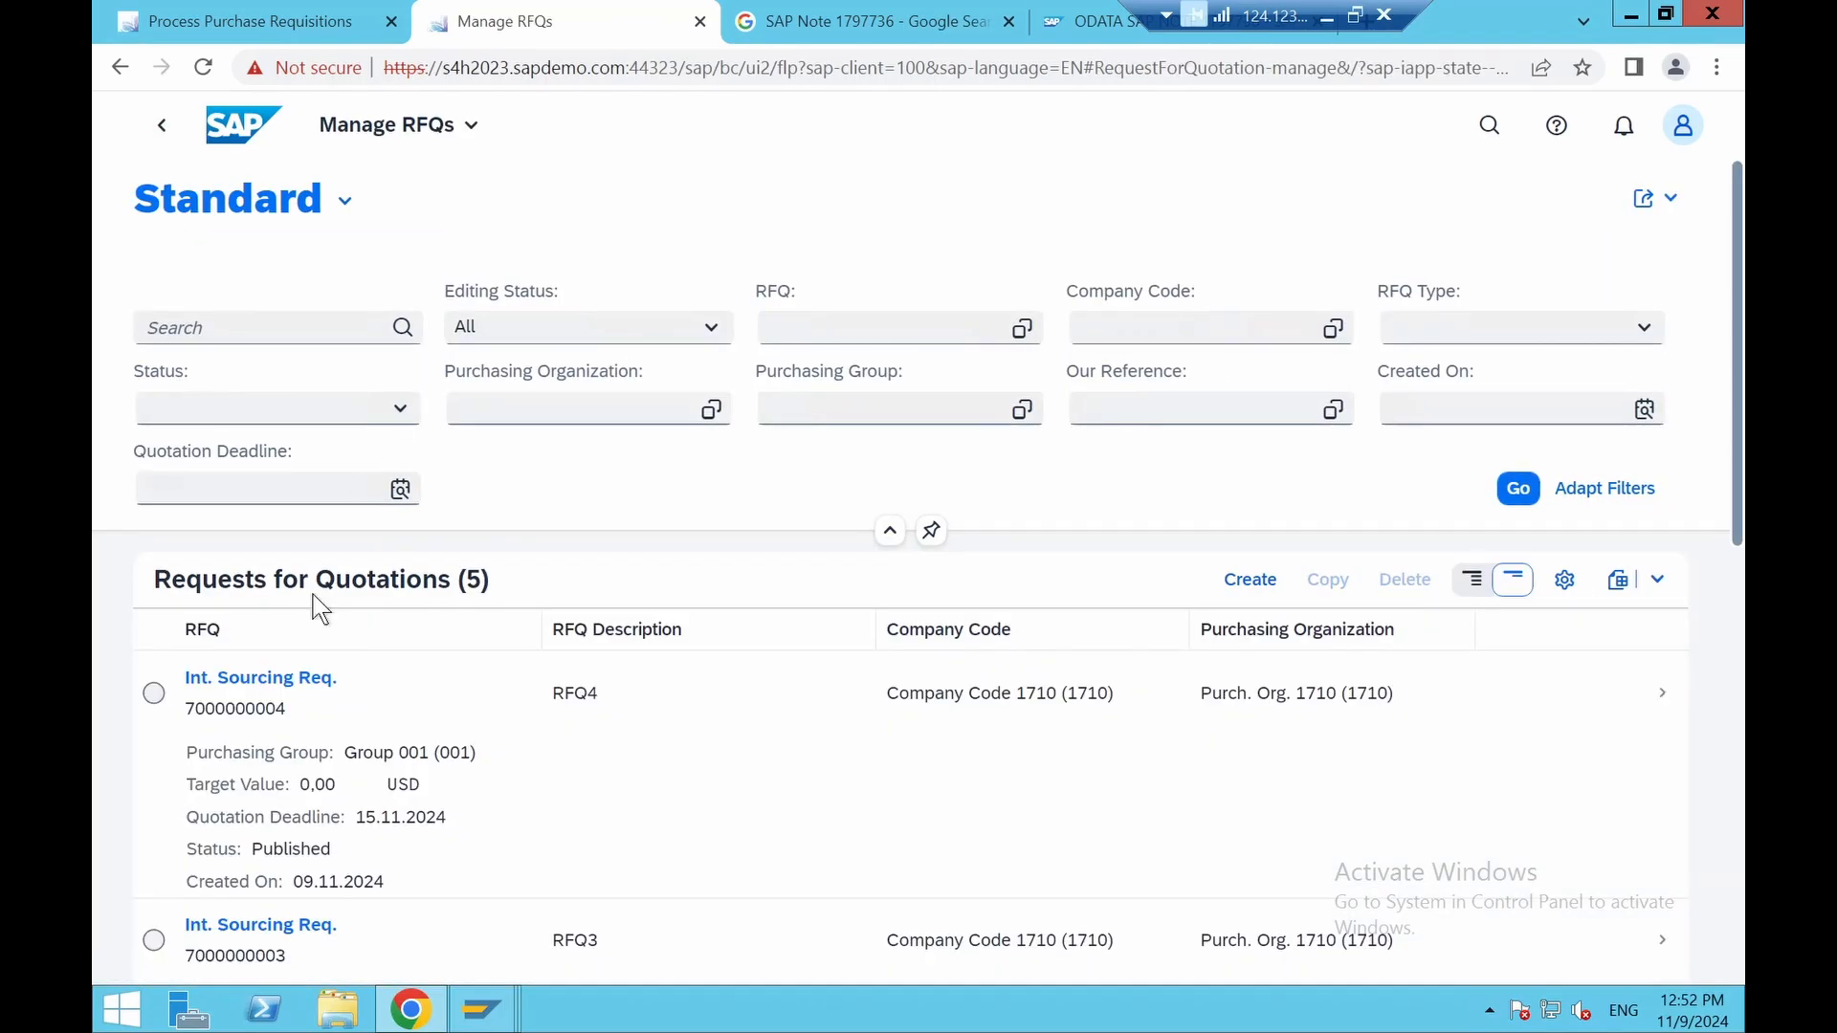
{"action": "left_click", "coordinate": [153, 692]}
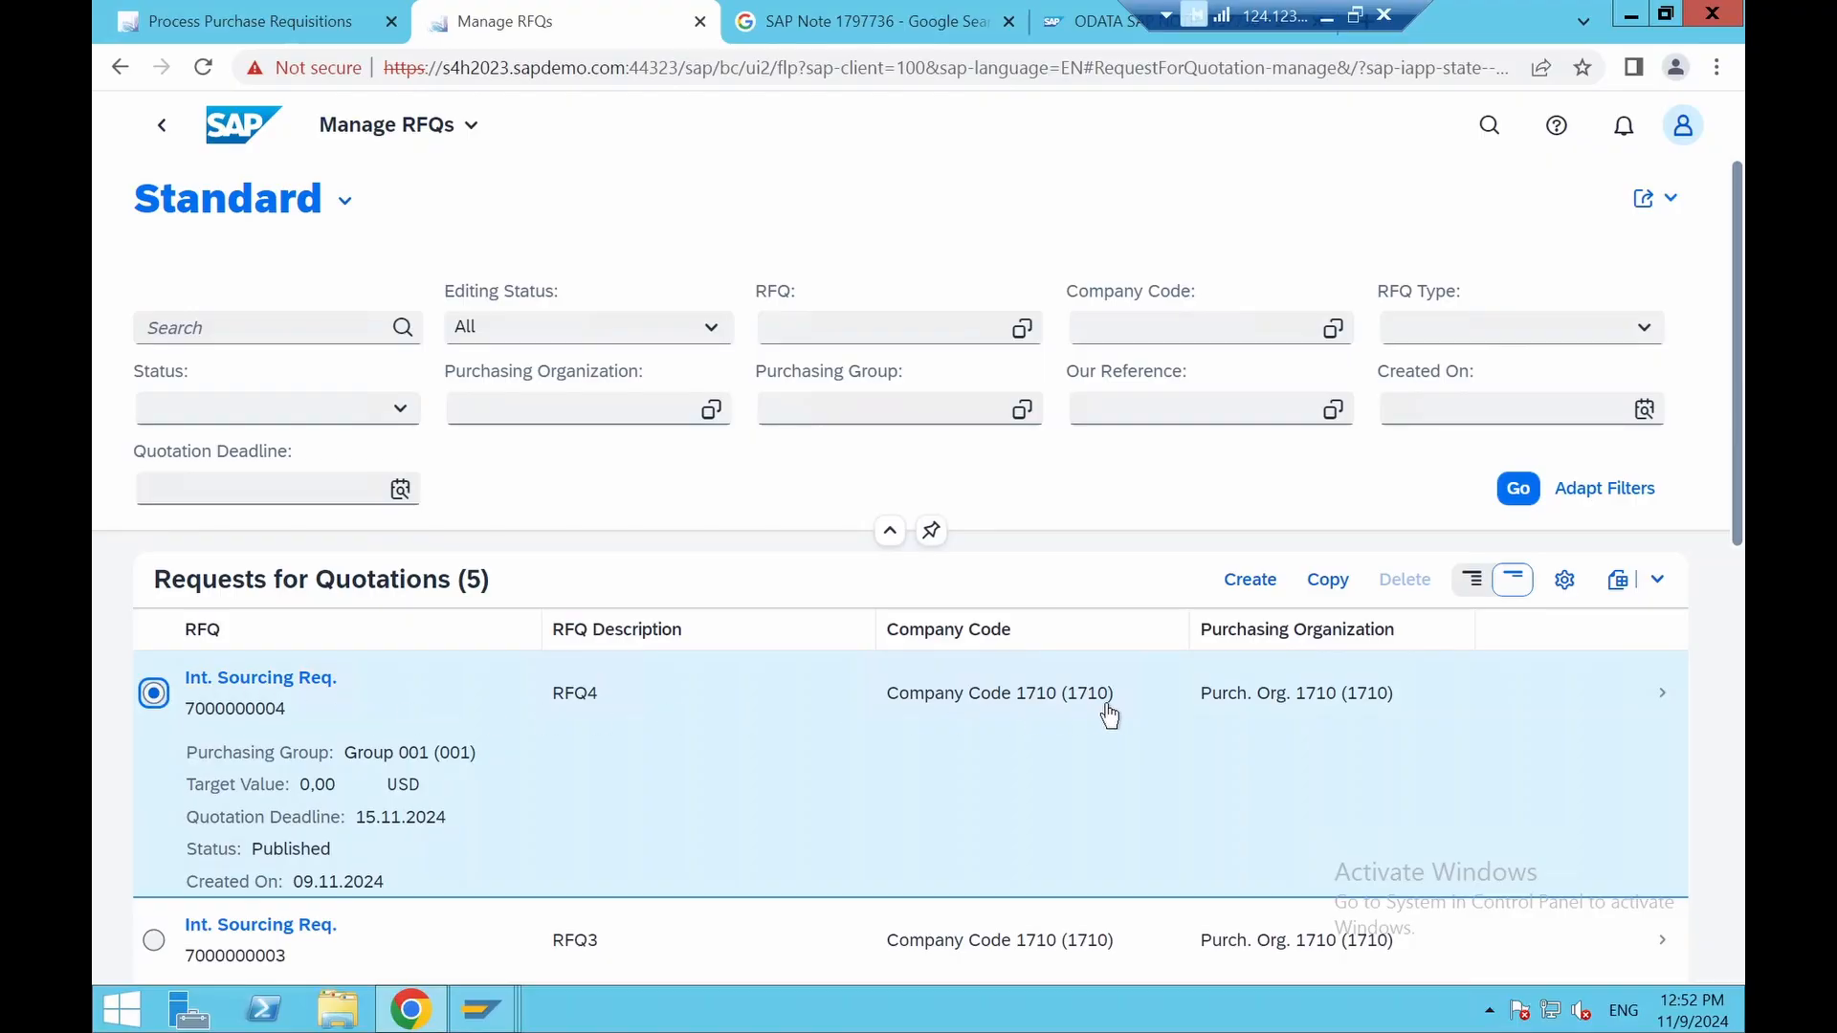
{"action": "left_click", "coordinate": [1656, 705]}
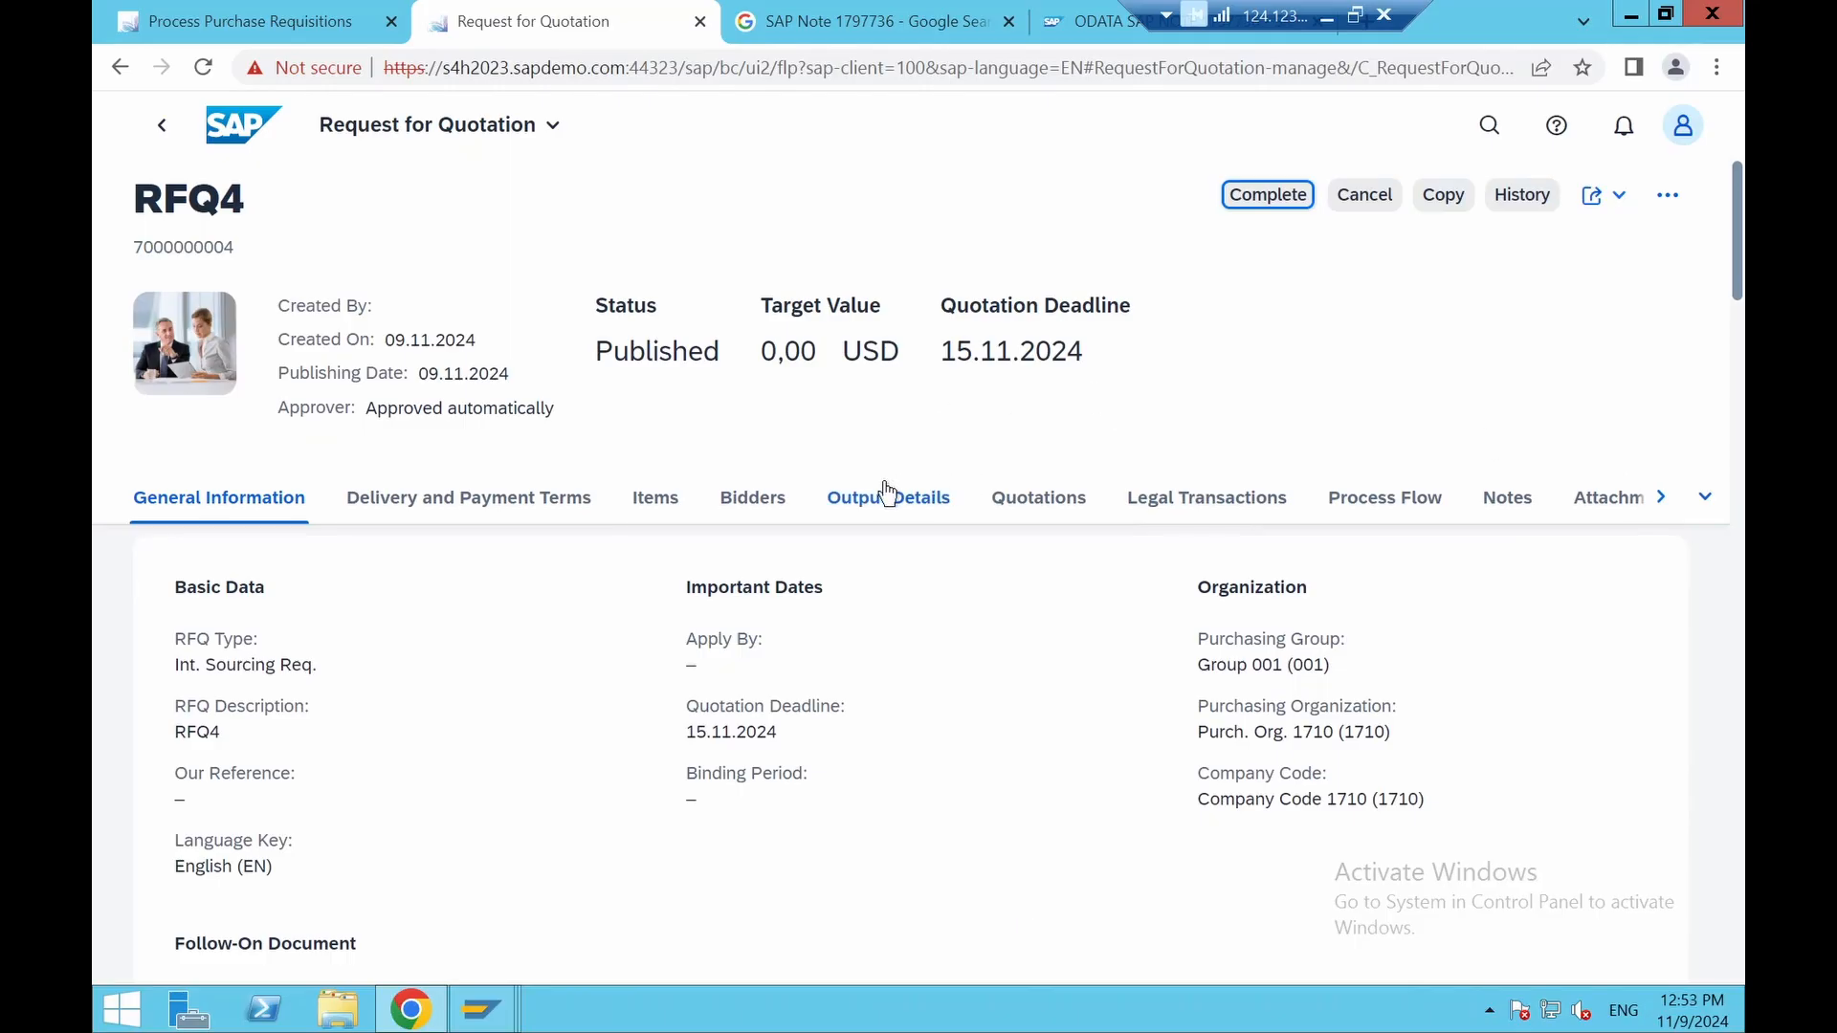
Review RFQ4's bidders and quotations, and create a quotation for the bidder Domestic US Supplier 1
{"action": "left_click", "coordinate": [750, 498]}
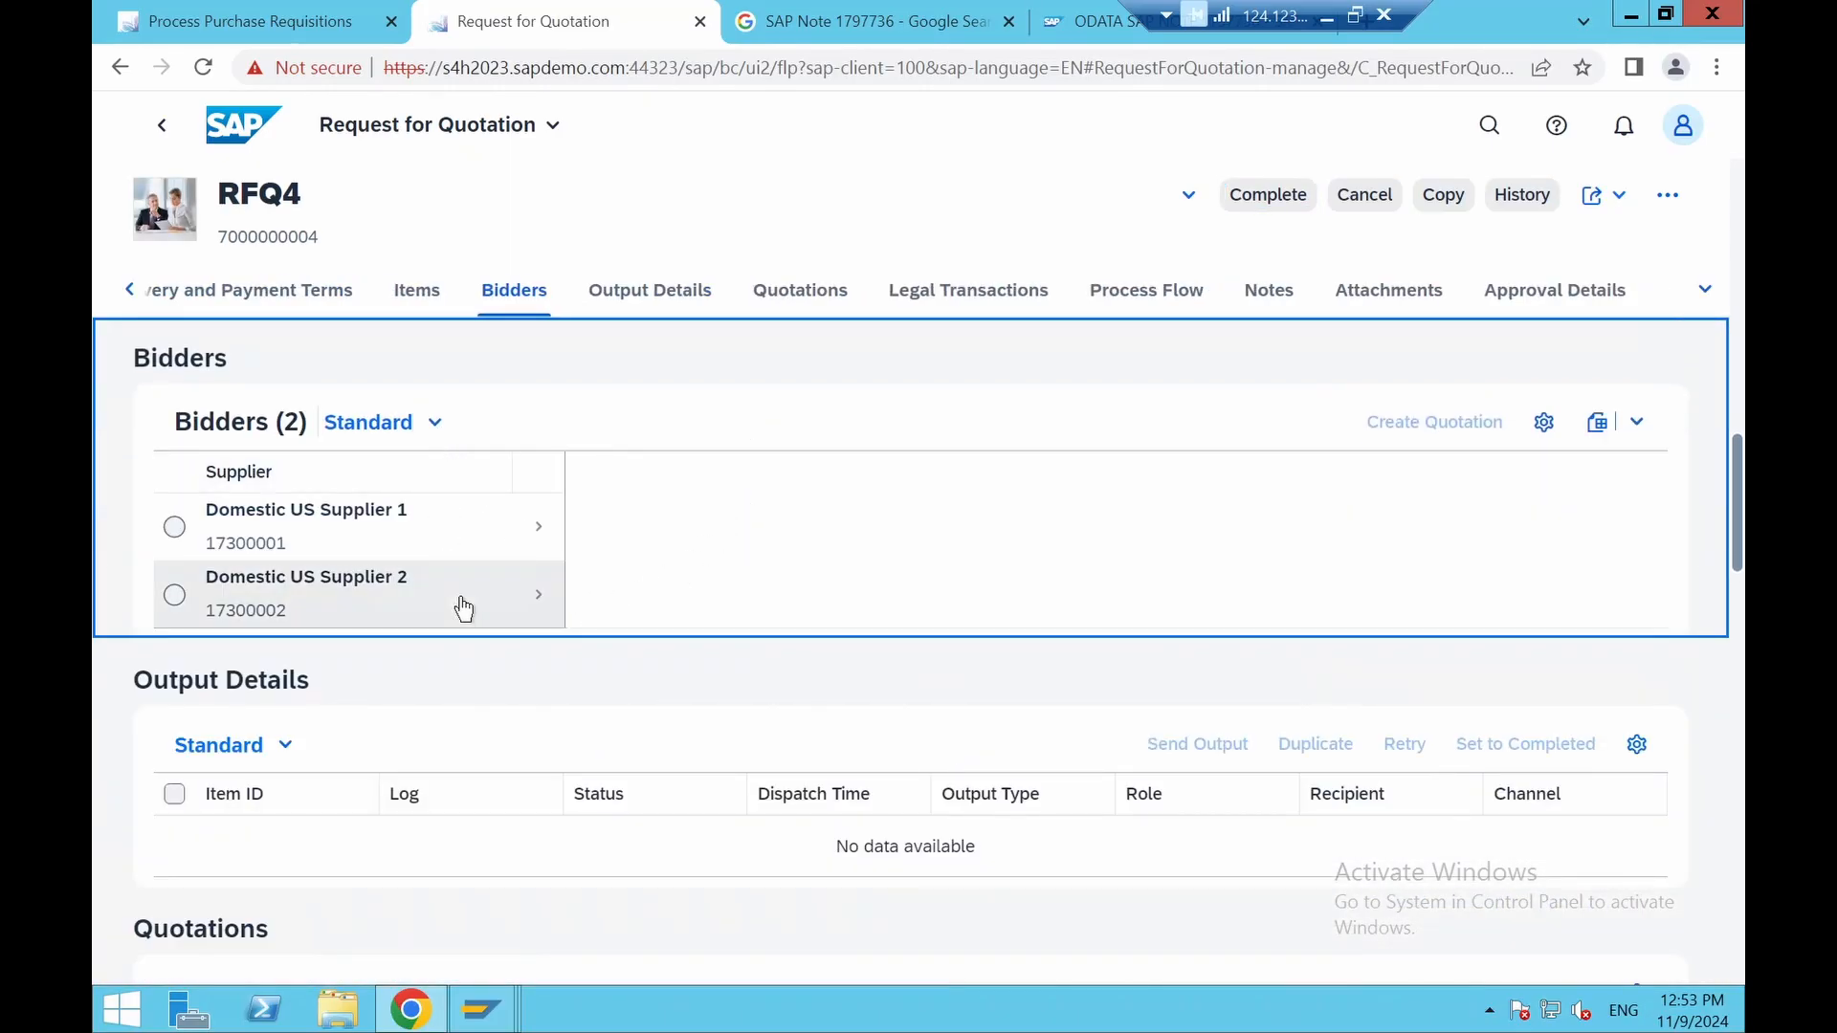
{"action": "left_click", "coordinate": [792, 295]}
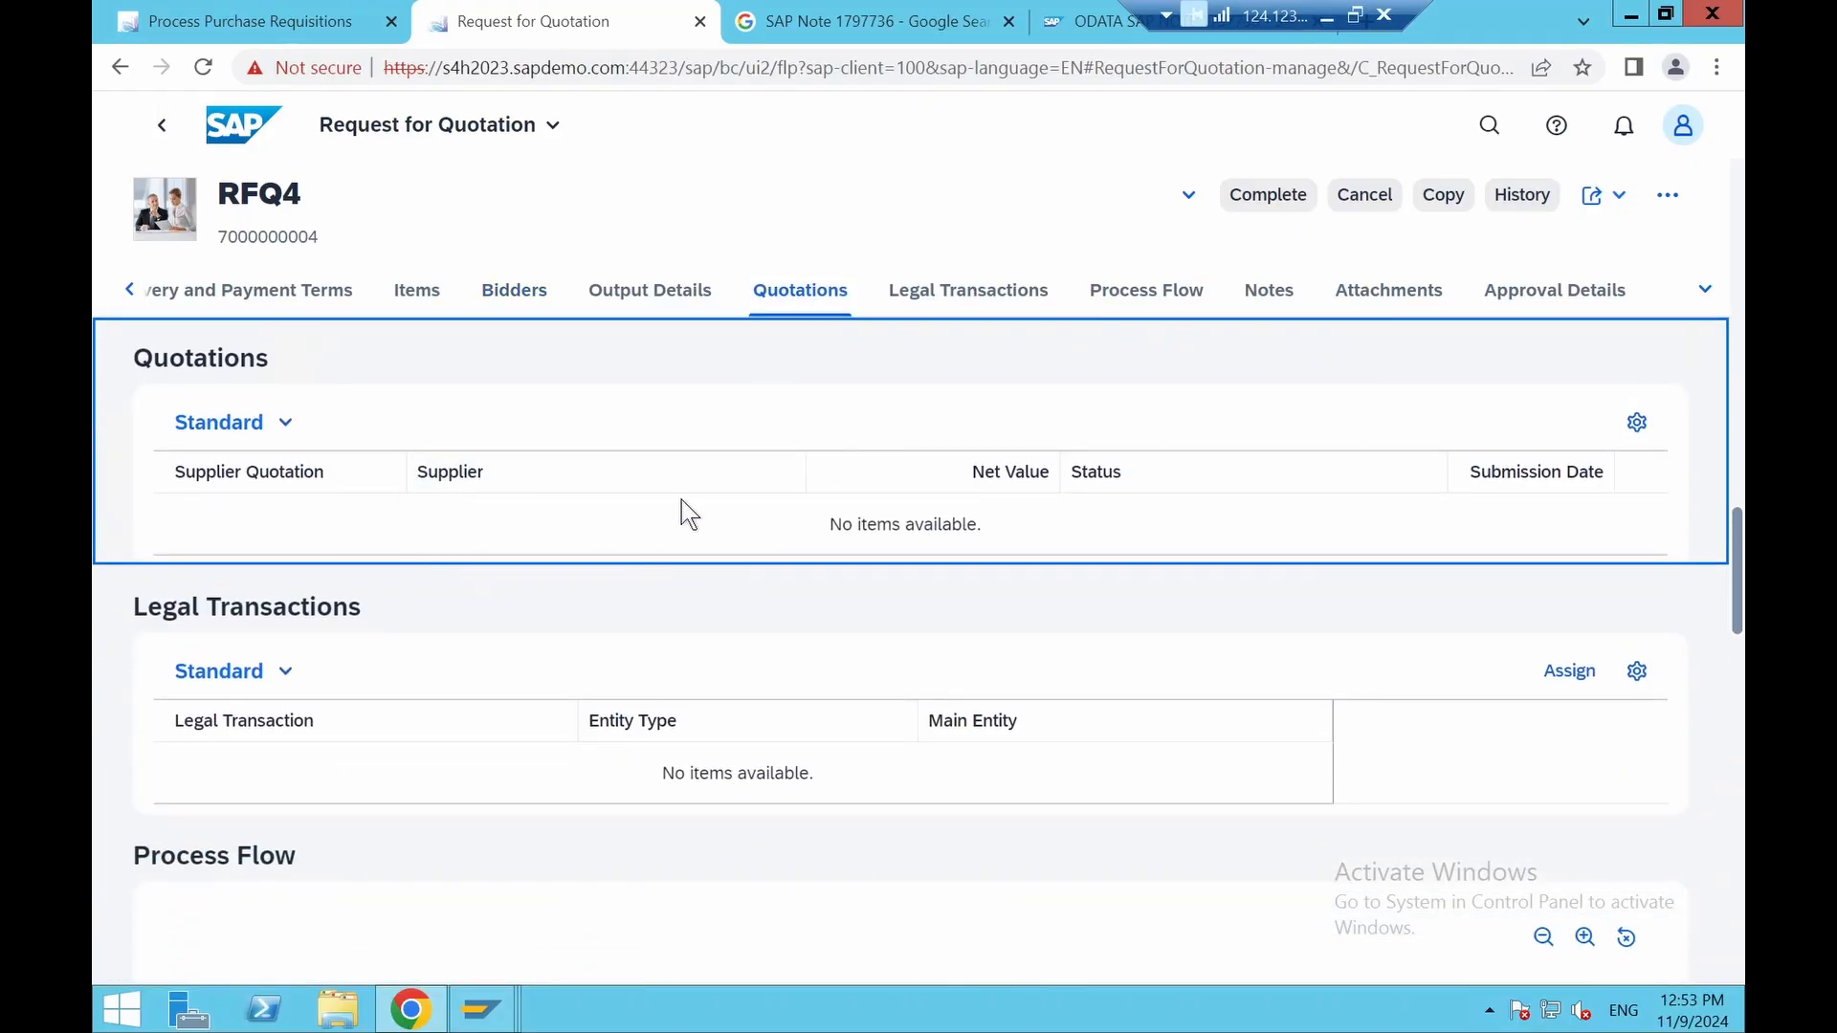
{"action": "left_click", "coordinate": [508, 303]}
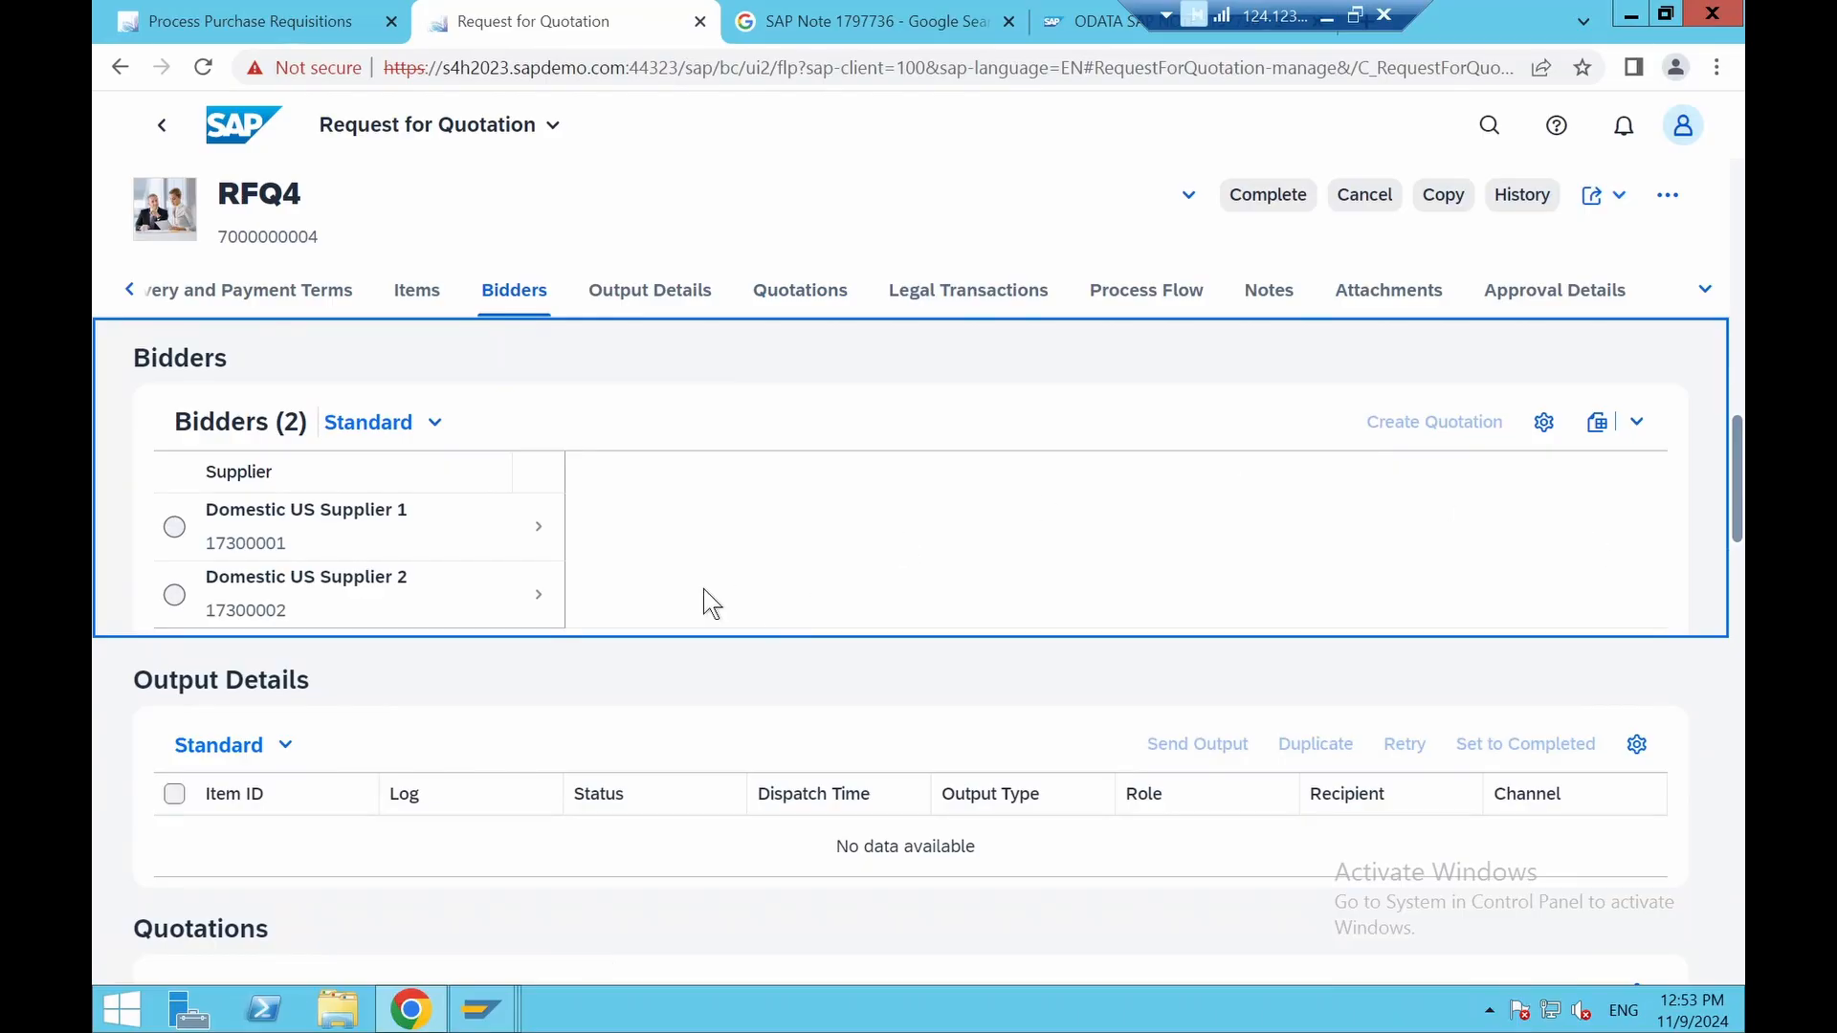
{"action": "left_click", "coordinate": [174, 527]}
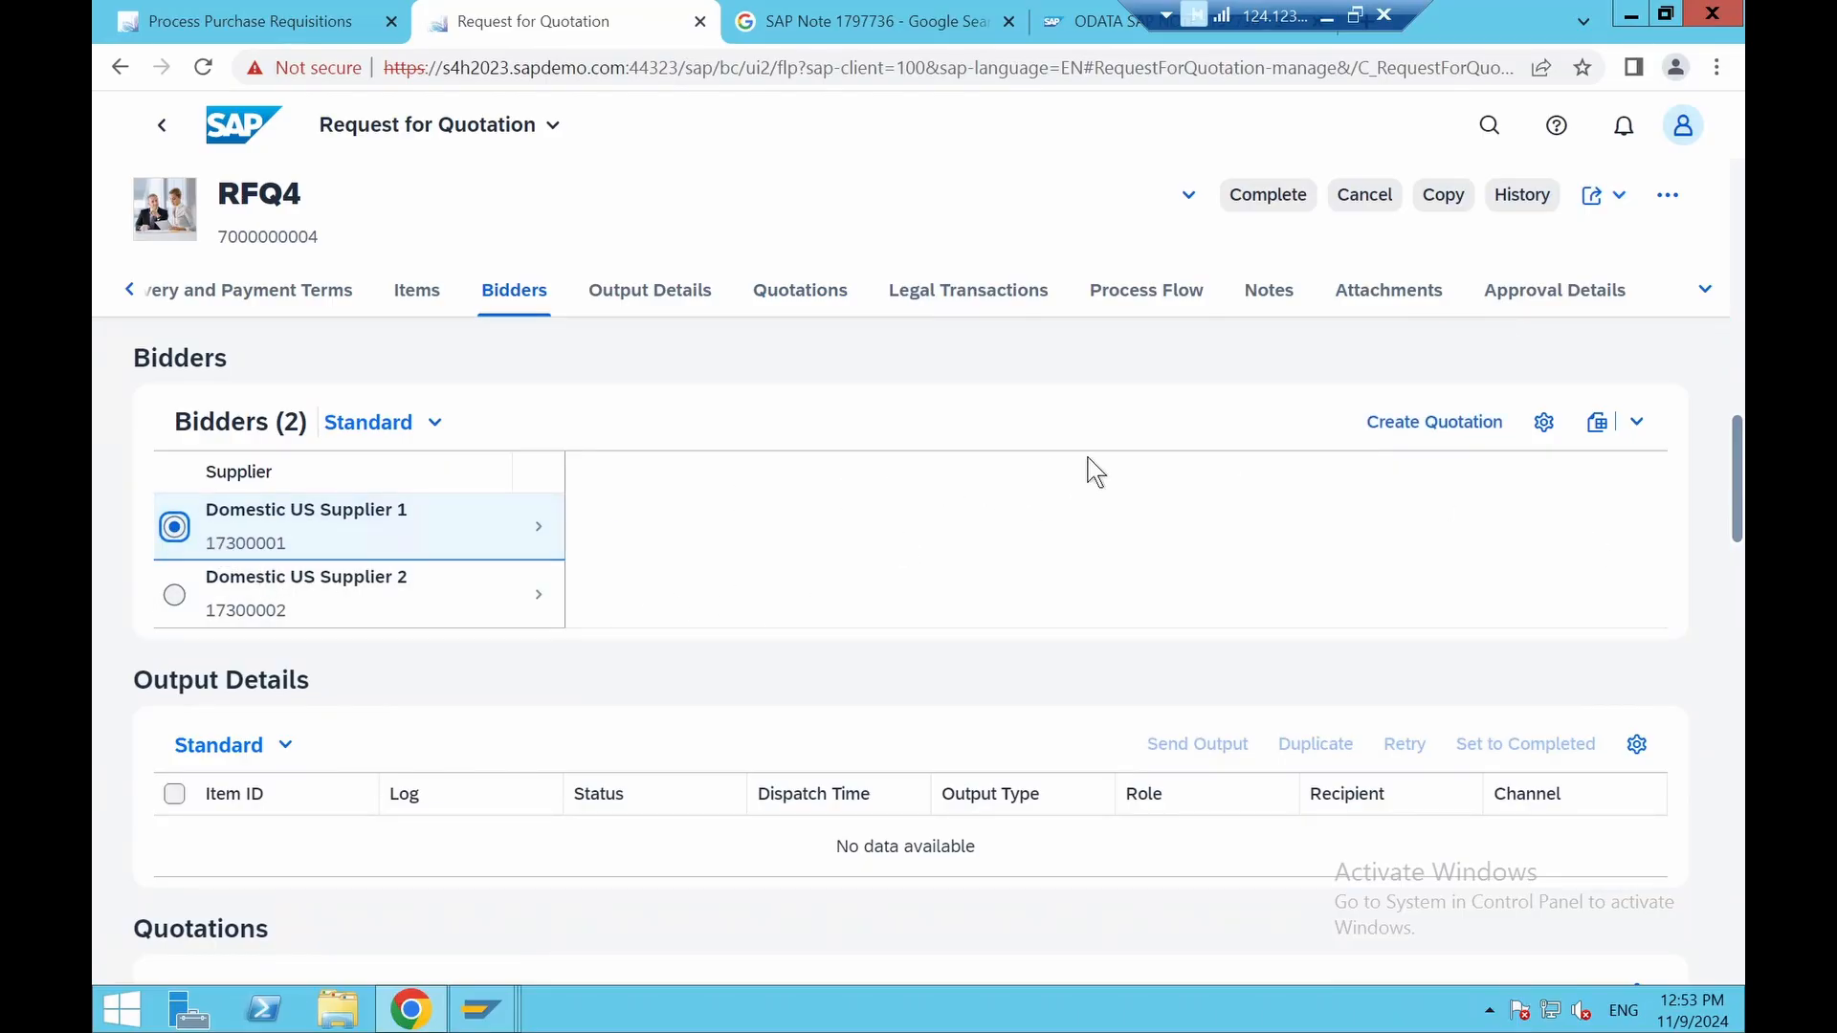
{"action": "left_click", "coordinate": [1399, 430]}
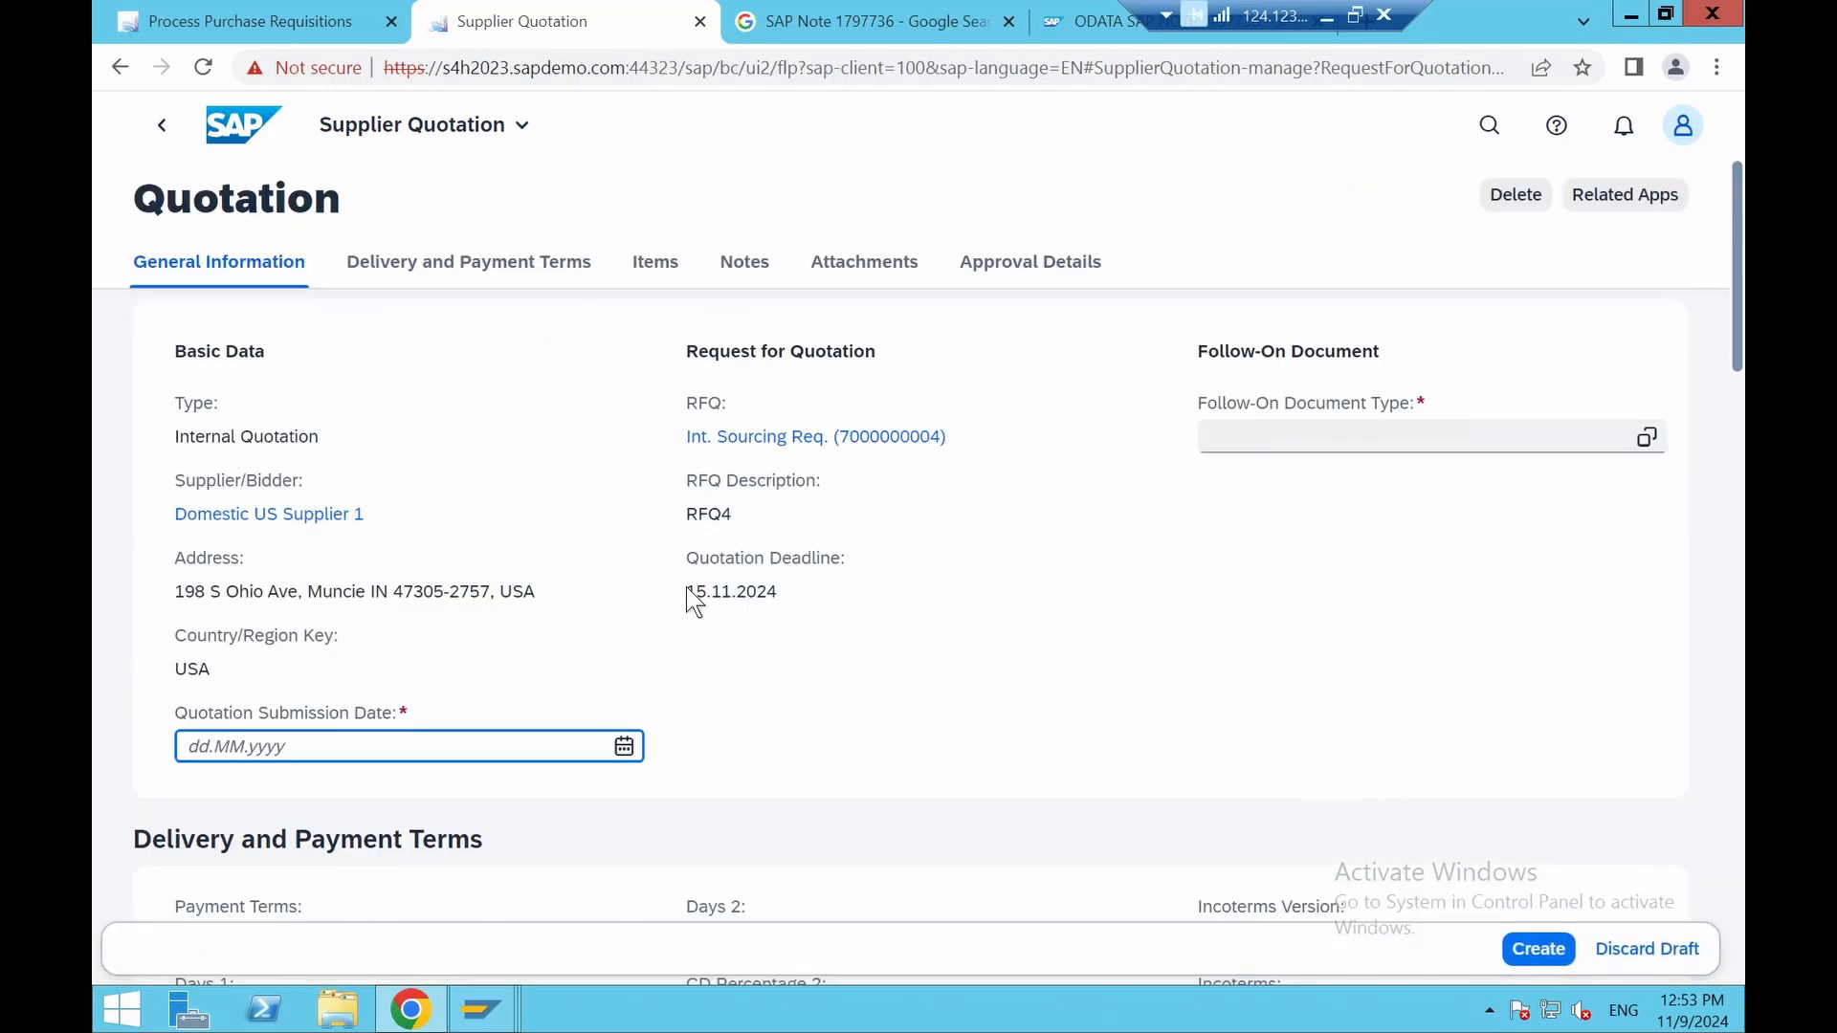
Set the quotation's submission date to 15.11.2024 and its follow-on document type to Standard PO (NB)
{"action": "left_click", "coordinate": [625, 748]}
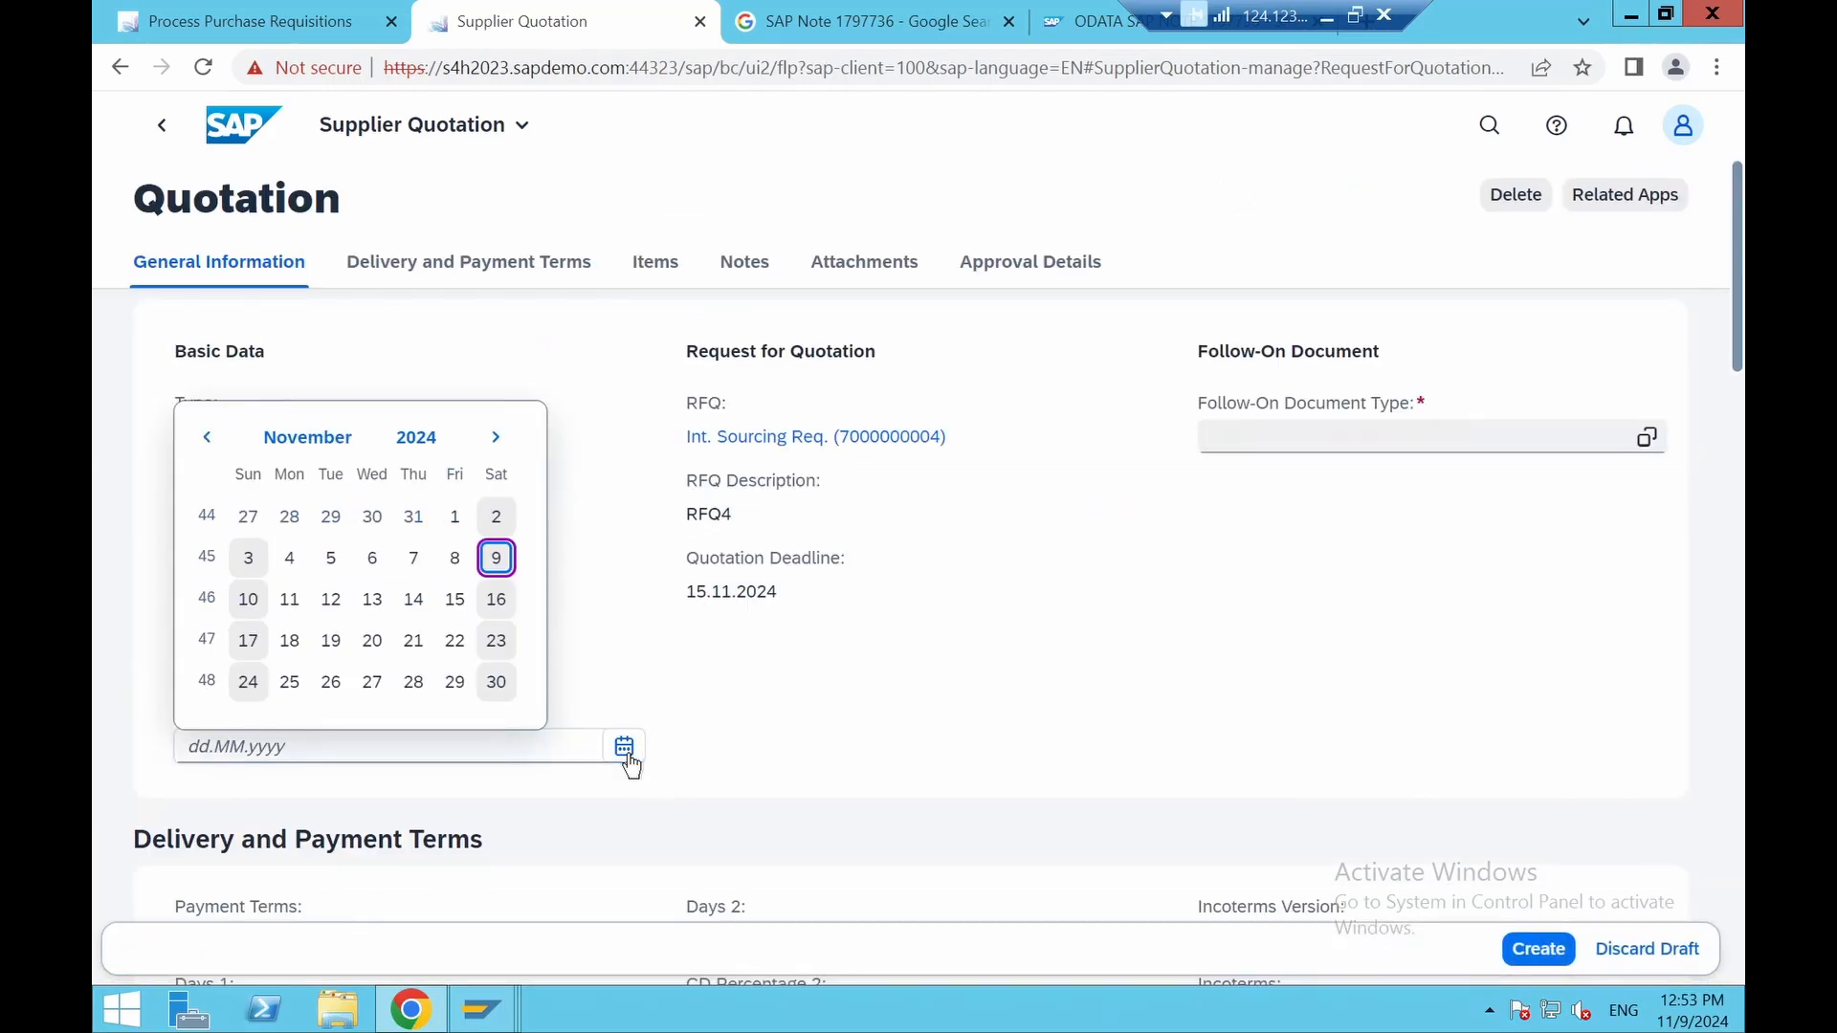
{"action": "left_click", "coordinate": [455, 601]}
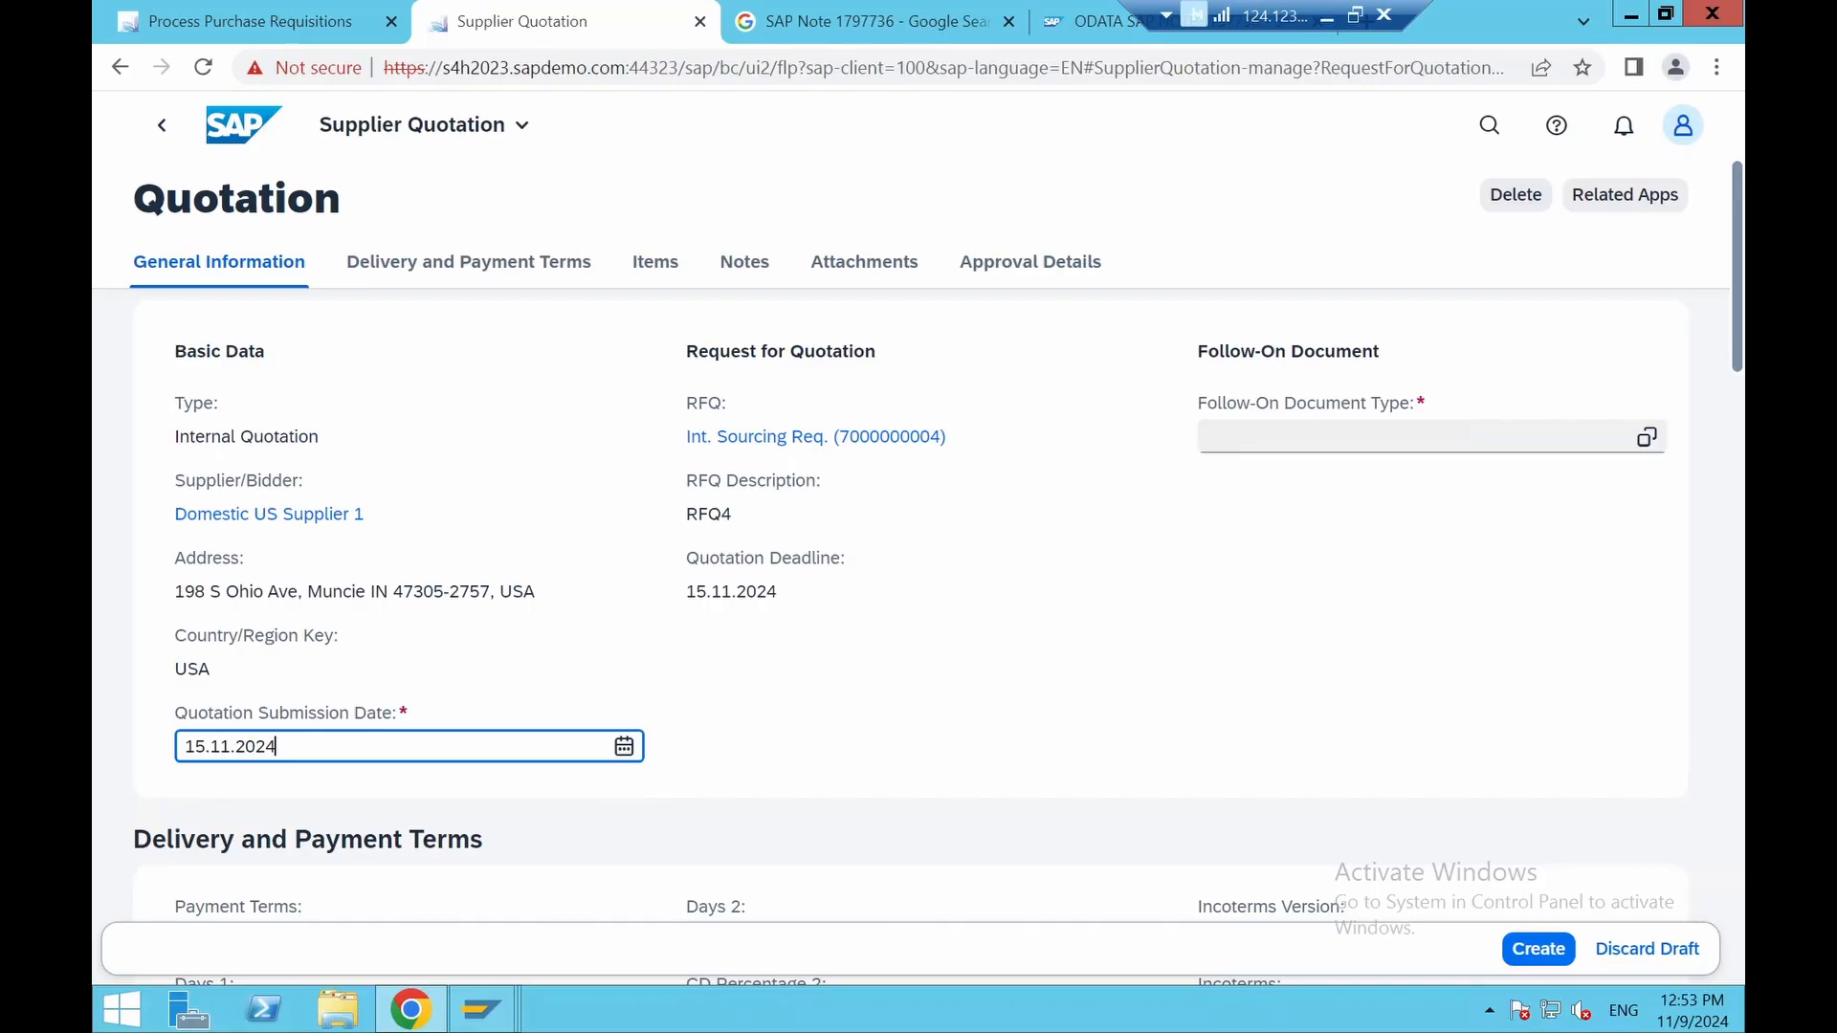
{"action": "left_click", "coordinate": [1647, 439]}
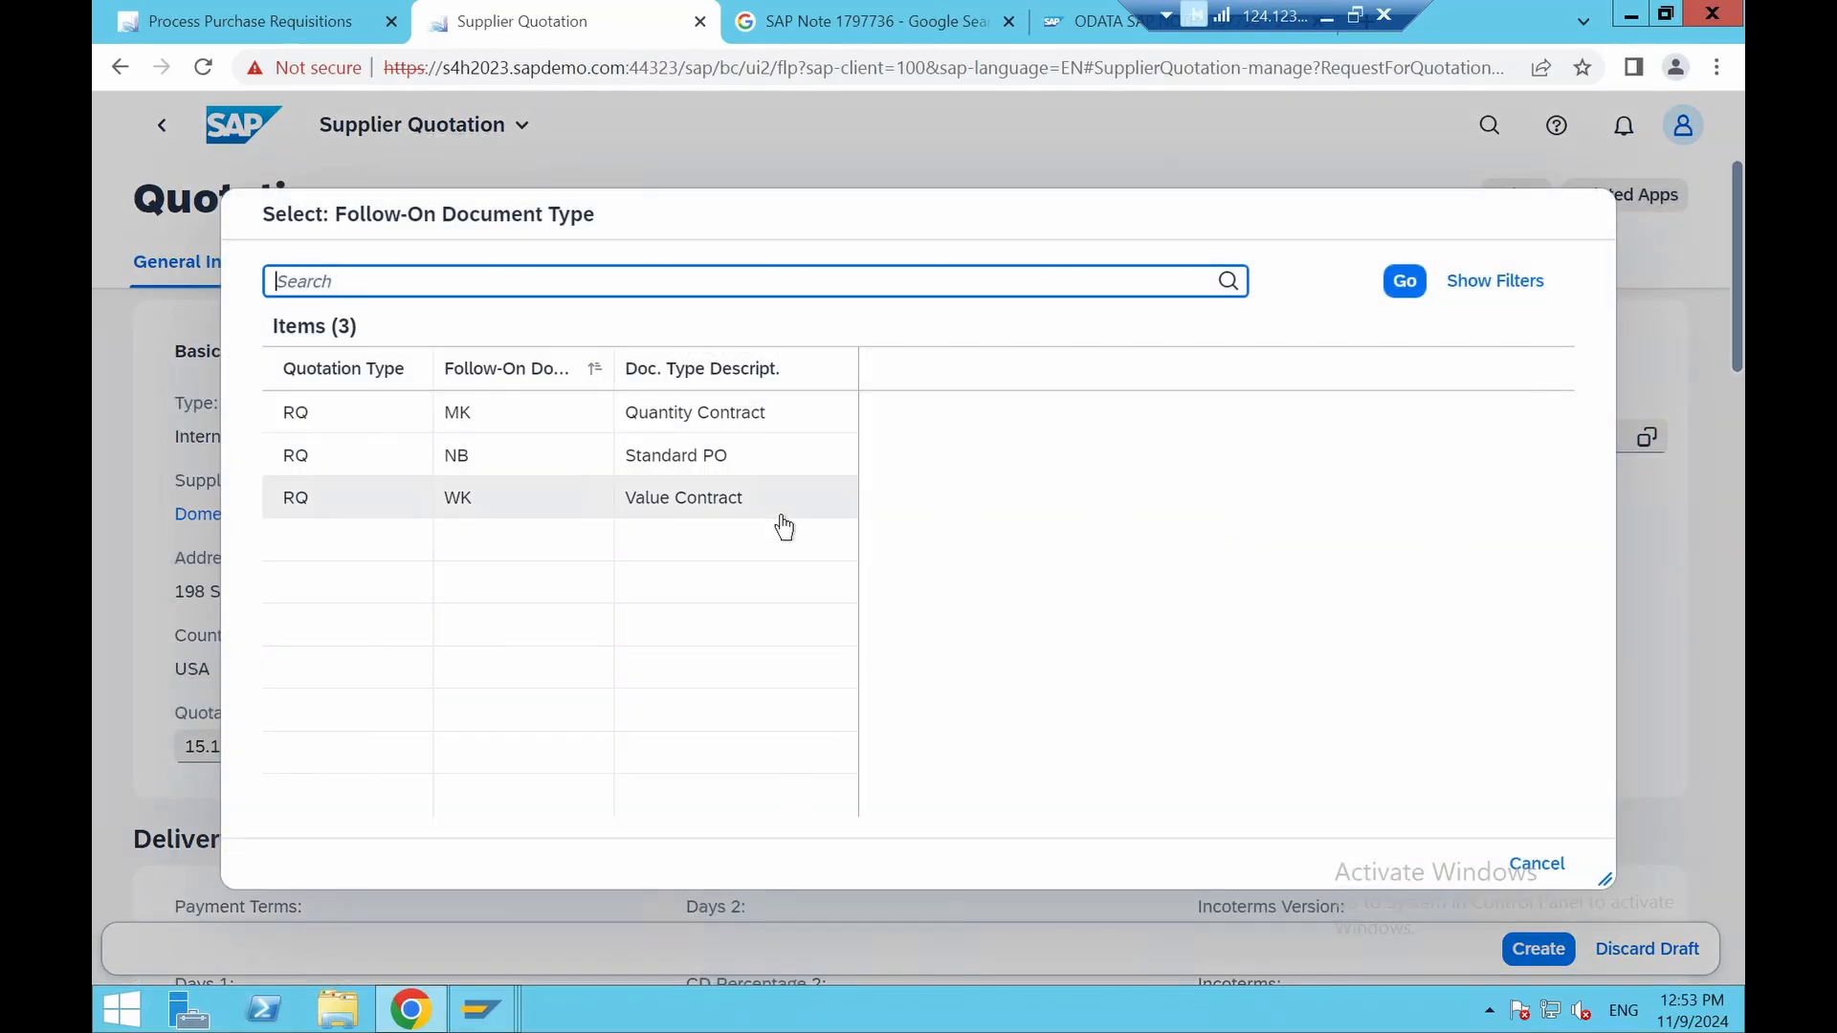
{"action": "left_click", "coordinate": [692, 466]}
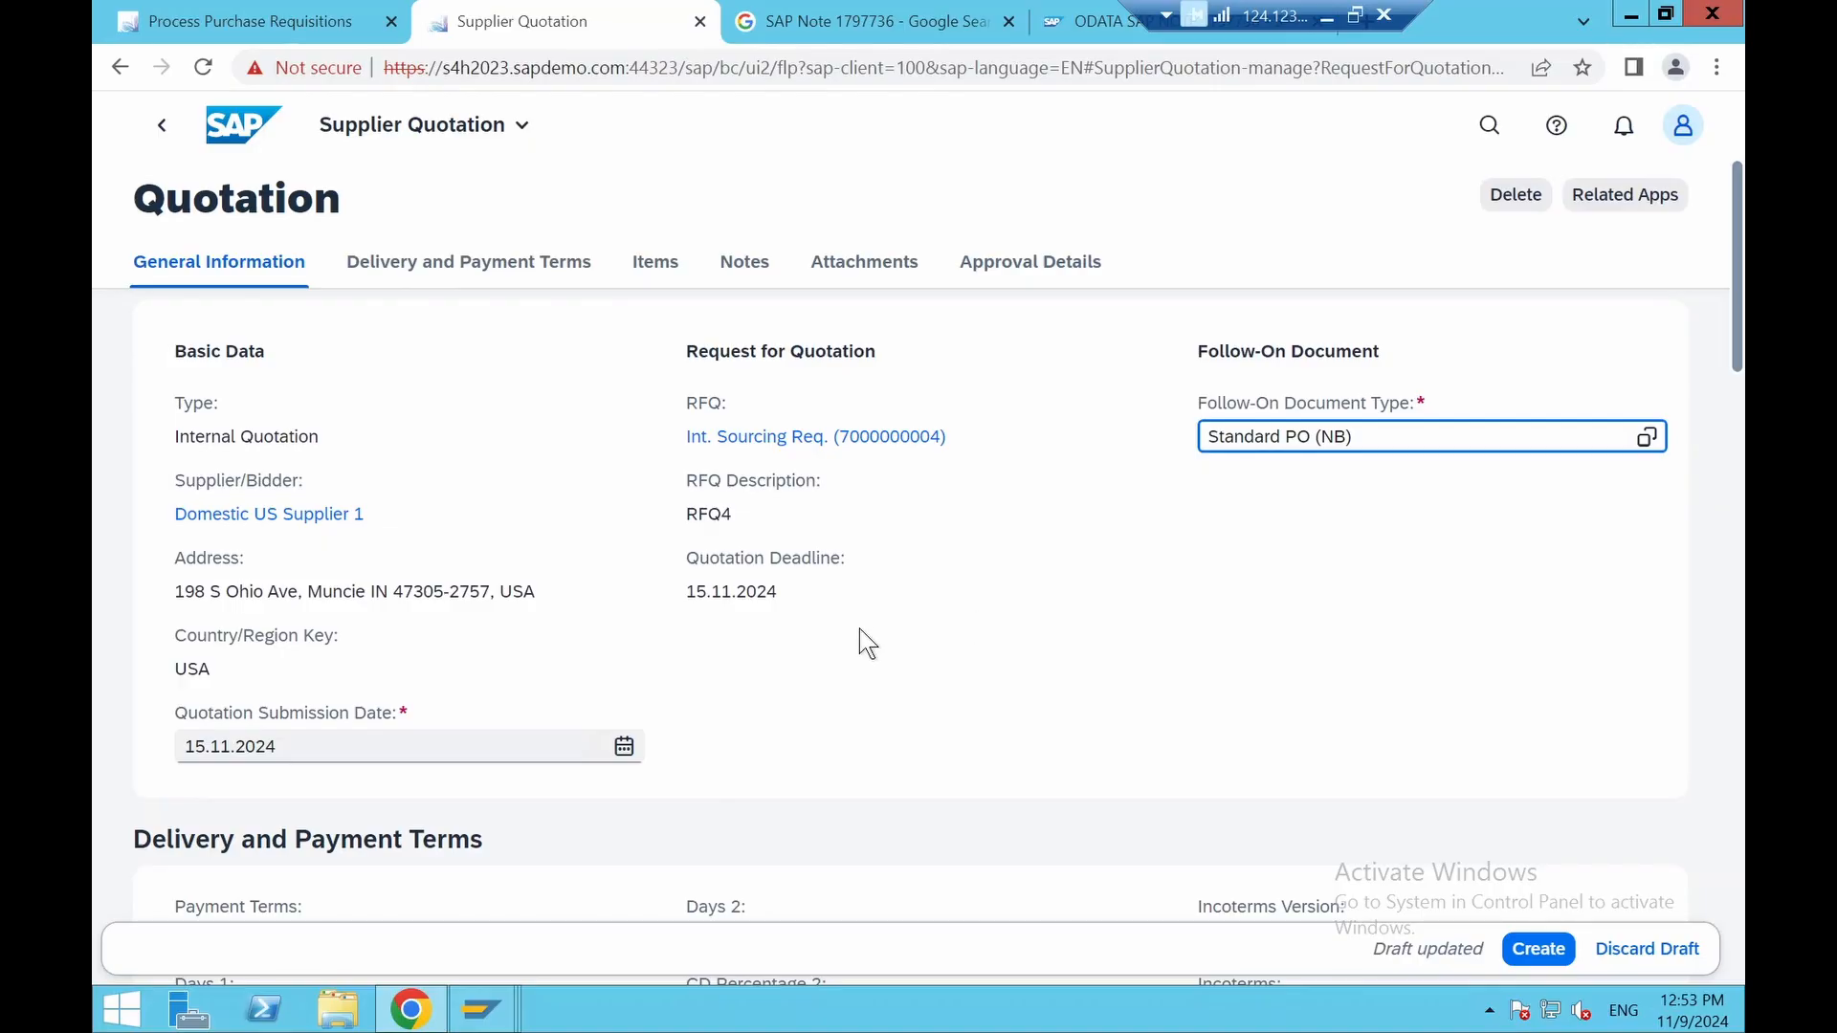
Set the quotation's payment terms to Pay Immediately w/o Deduction (0001)
{"action": "left_click", "coordinate": [580, 263]}
{"action": "left_click", "coordinate": [620, 452]}
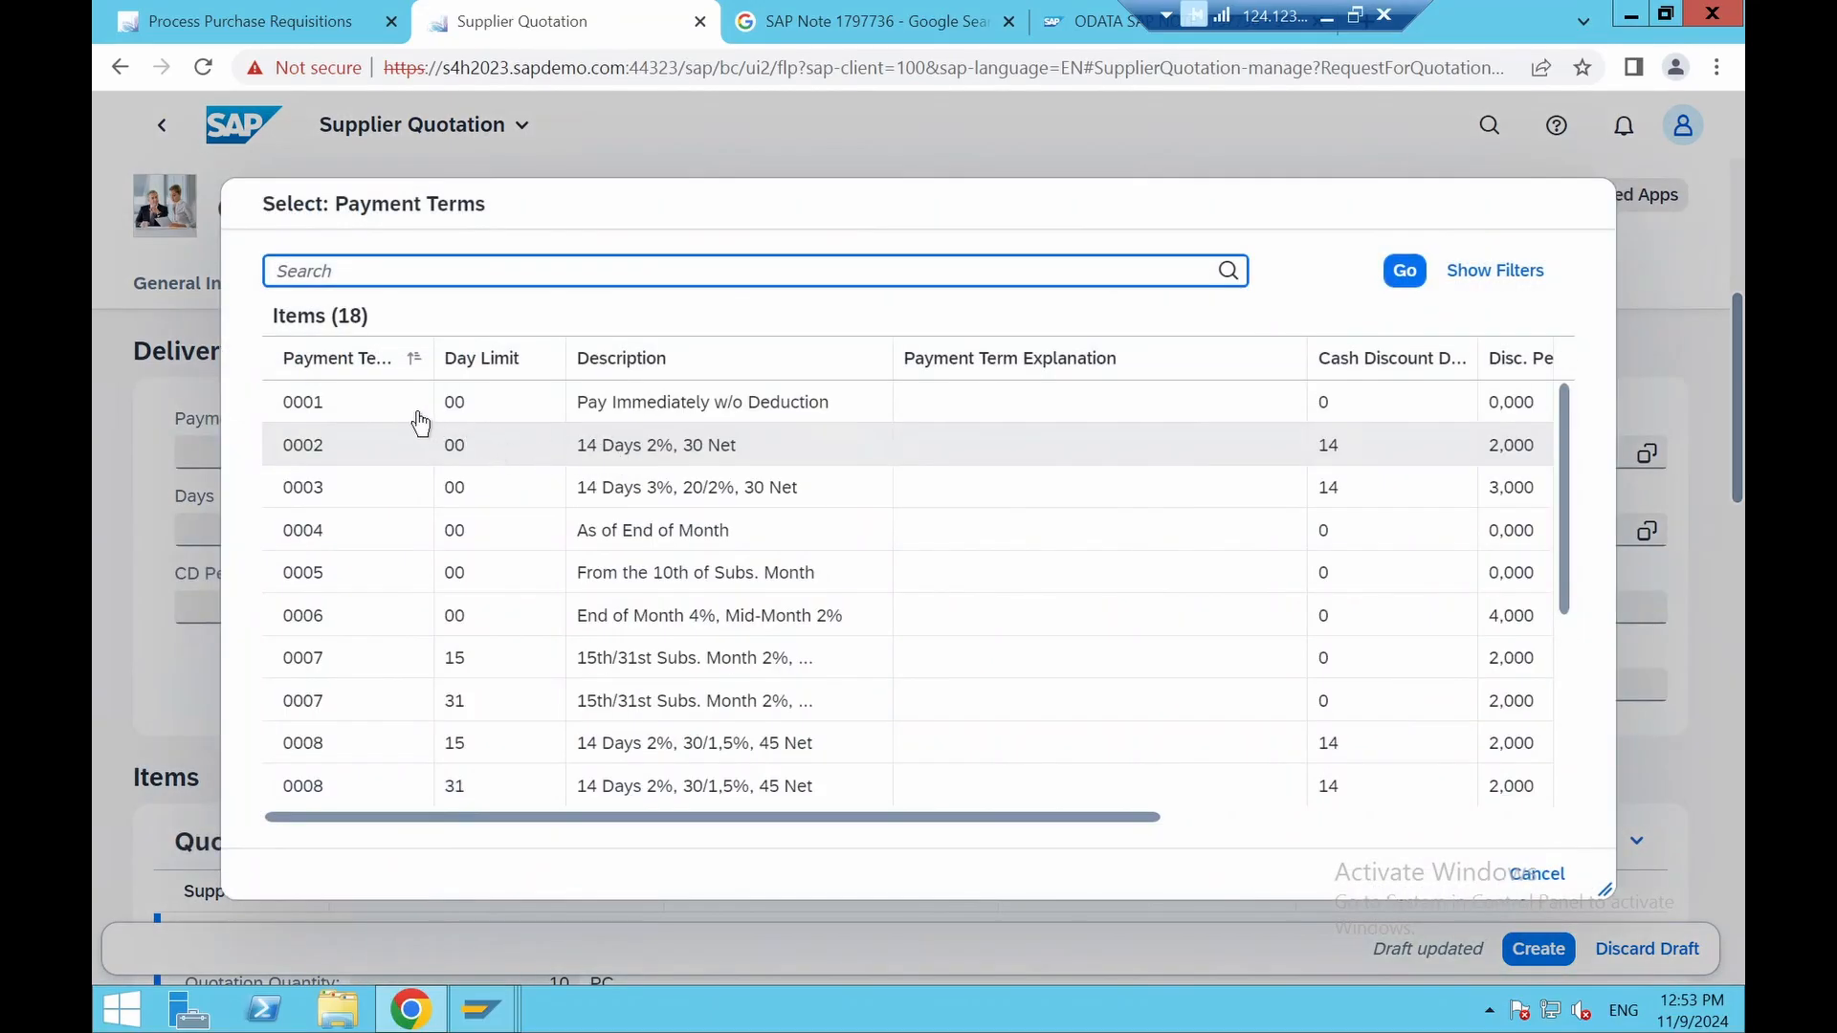
{"action": "left_click", "coordinate": [408, 402]}
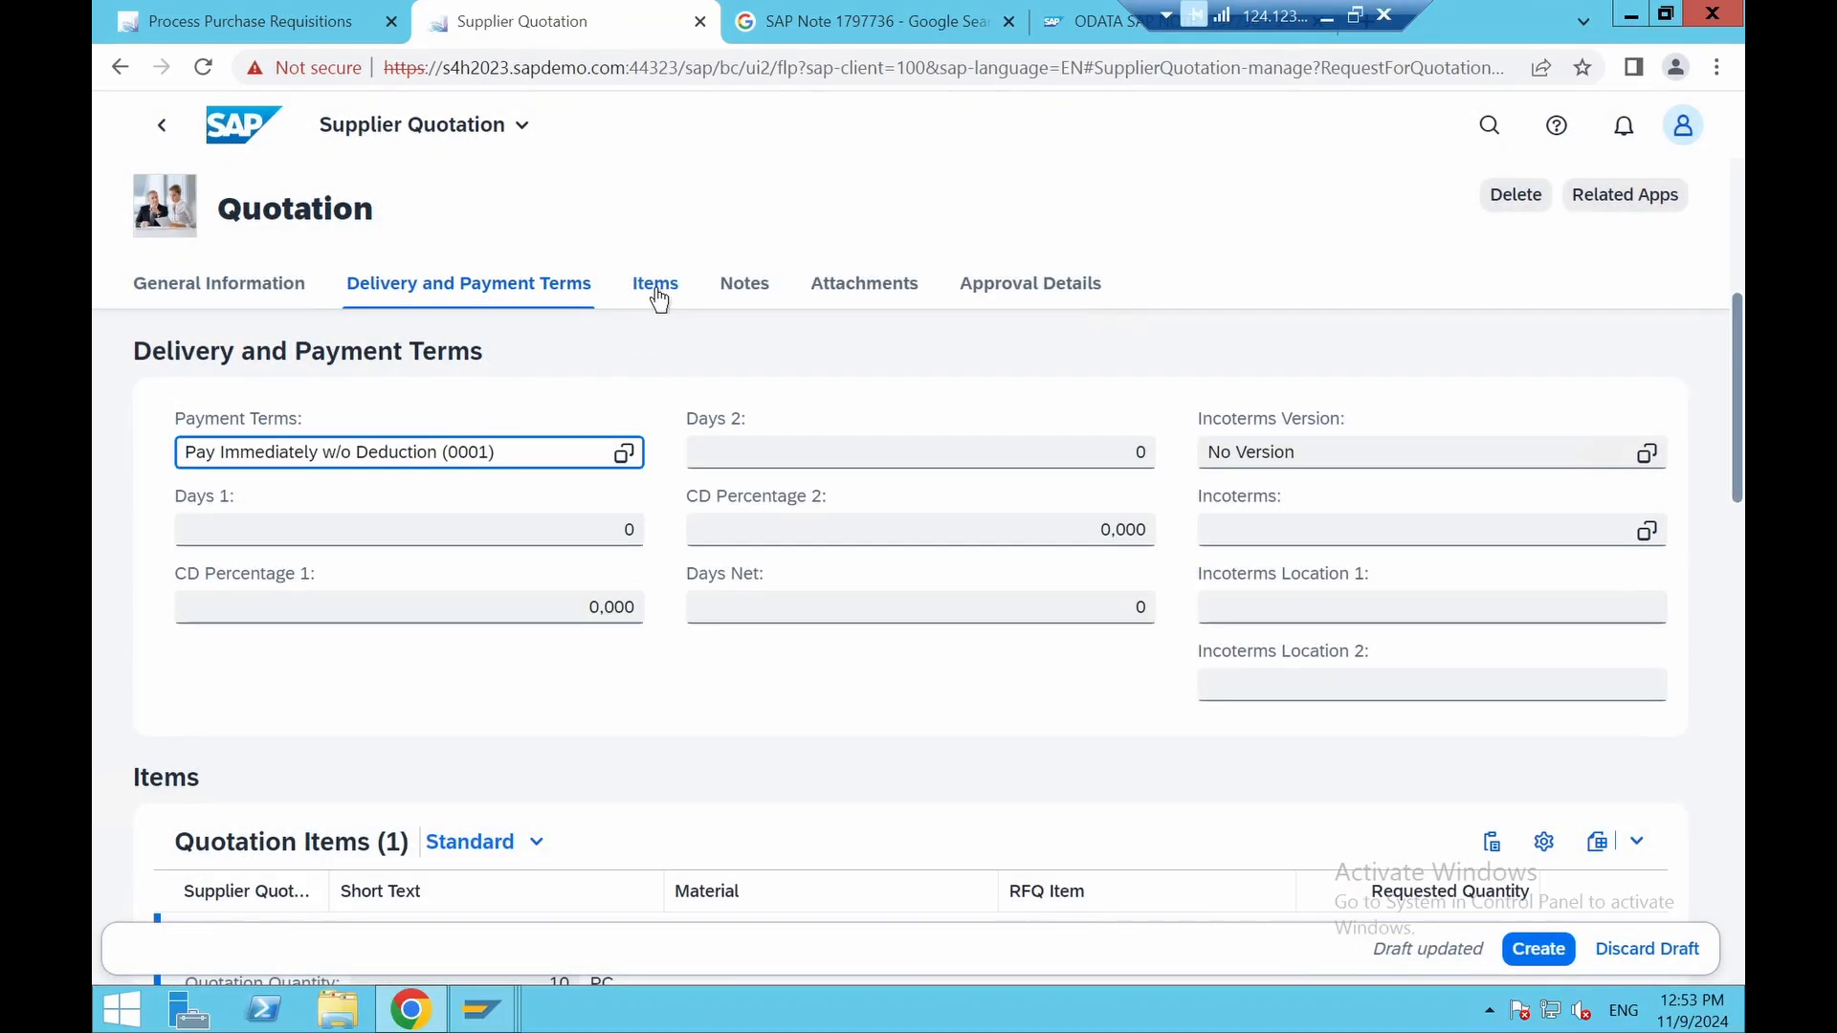
Enter a net order price of 14 USD for the TG11 quotation item
{"action": "left_click", "coordinate": [657, 292]}
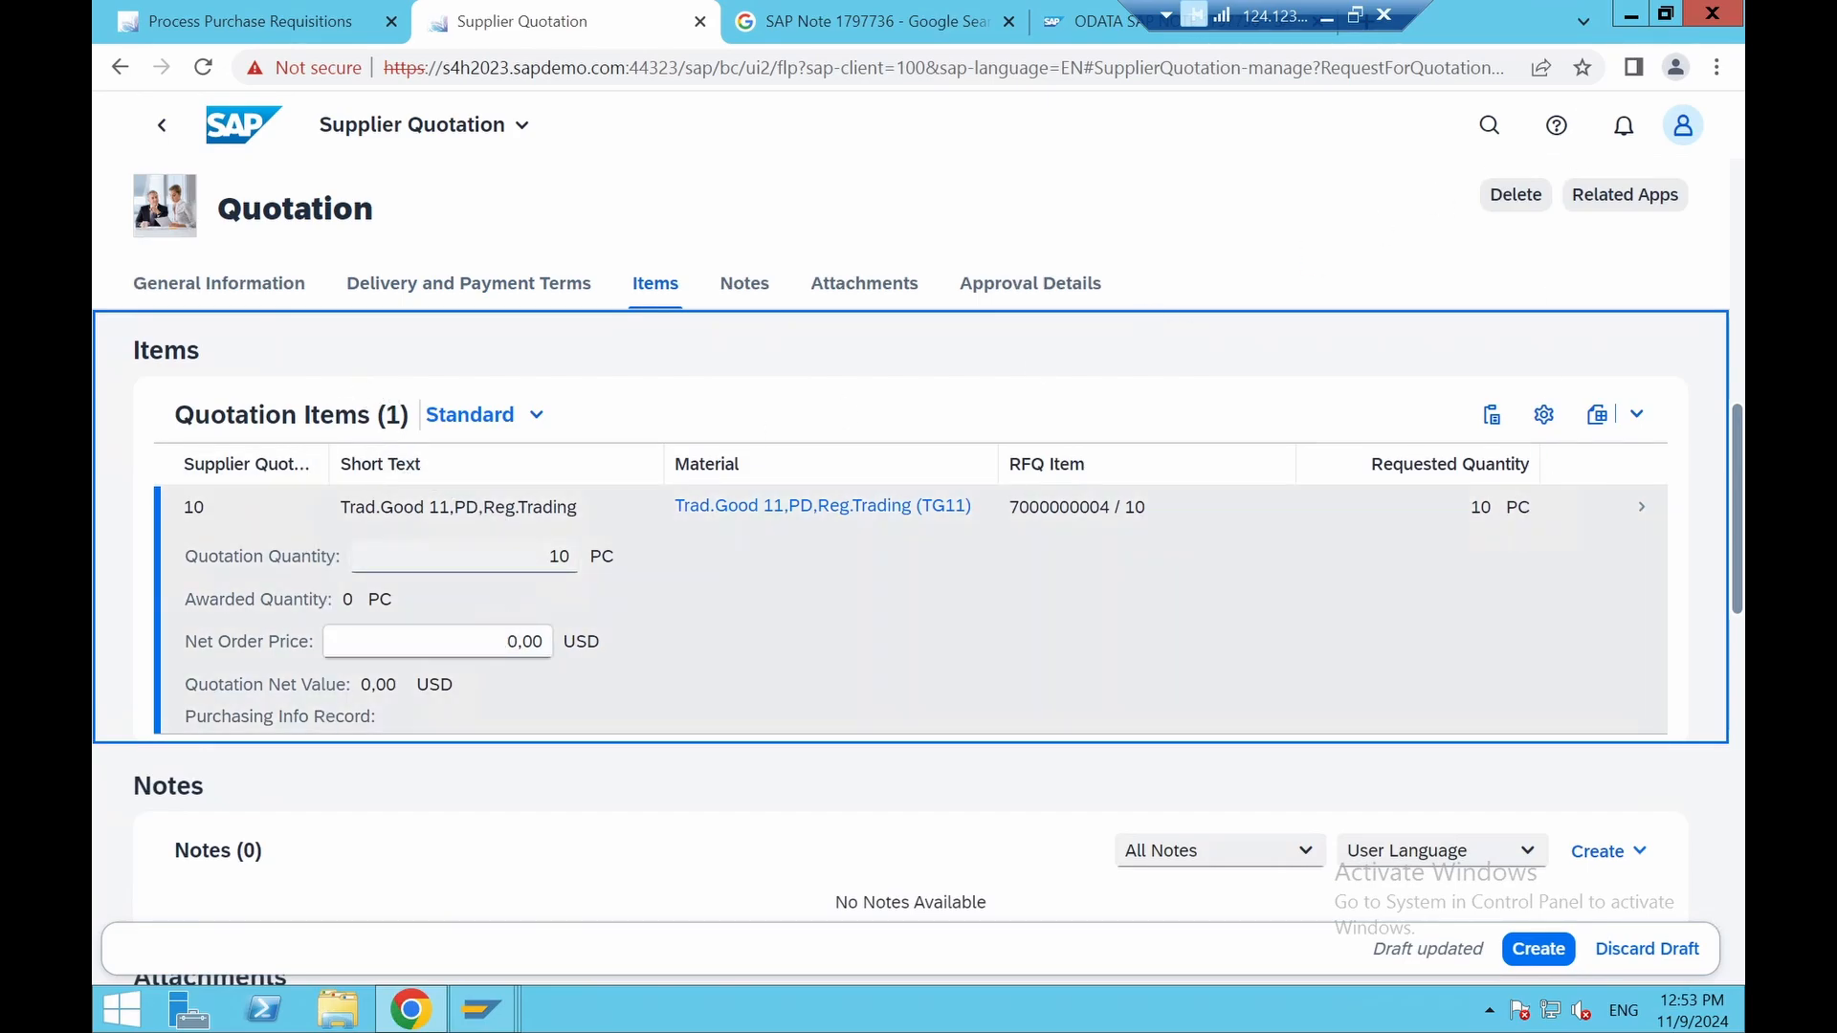
{"action": "left_click", "coordinate": [524, 641]}
{"action": "type", "text": "14"}
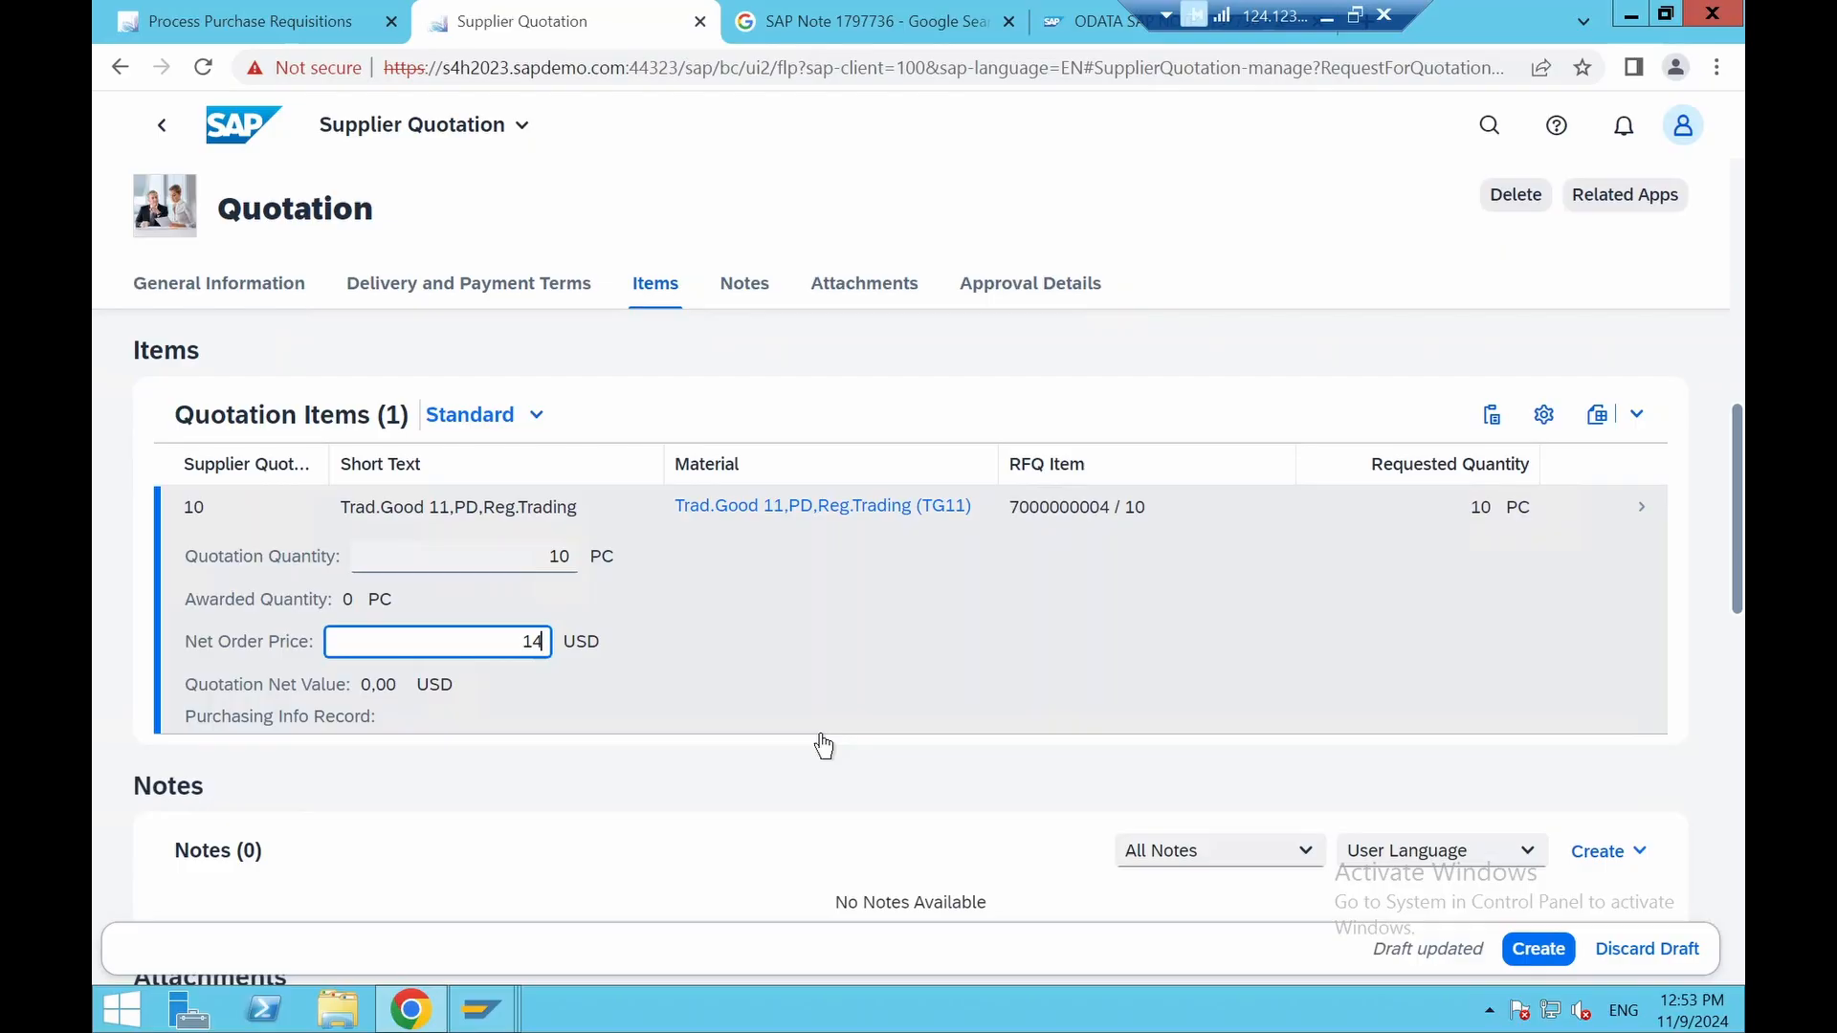
Confirm the net order price, create the quotation for Domestic US Supplier 1, and return to RFQ4
{"action": "key", "text": "Return"}
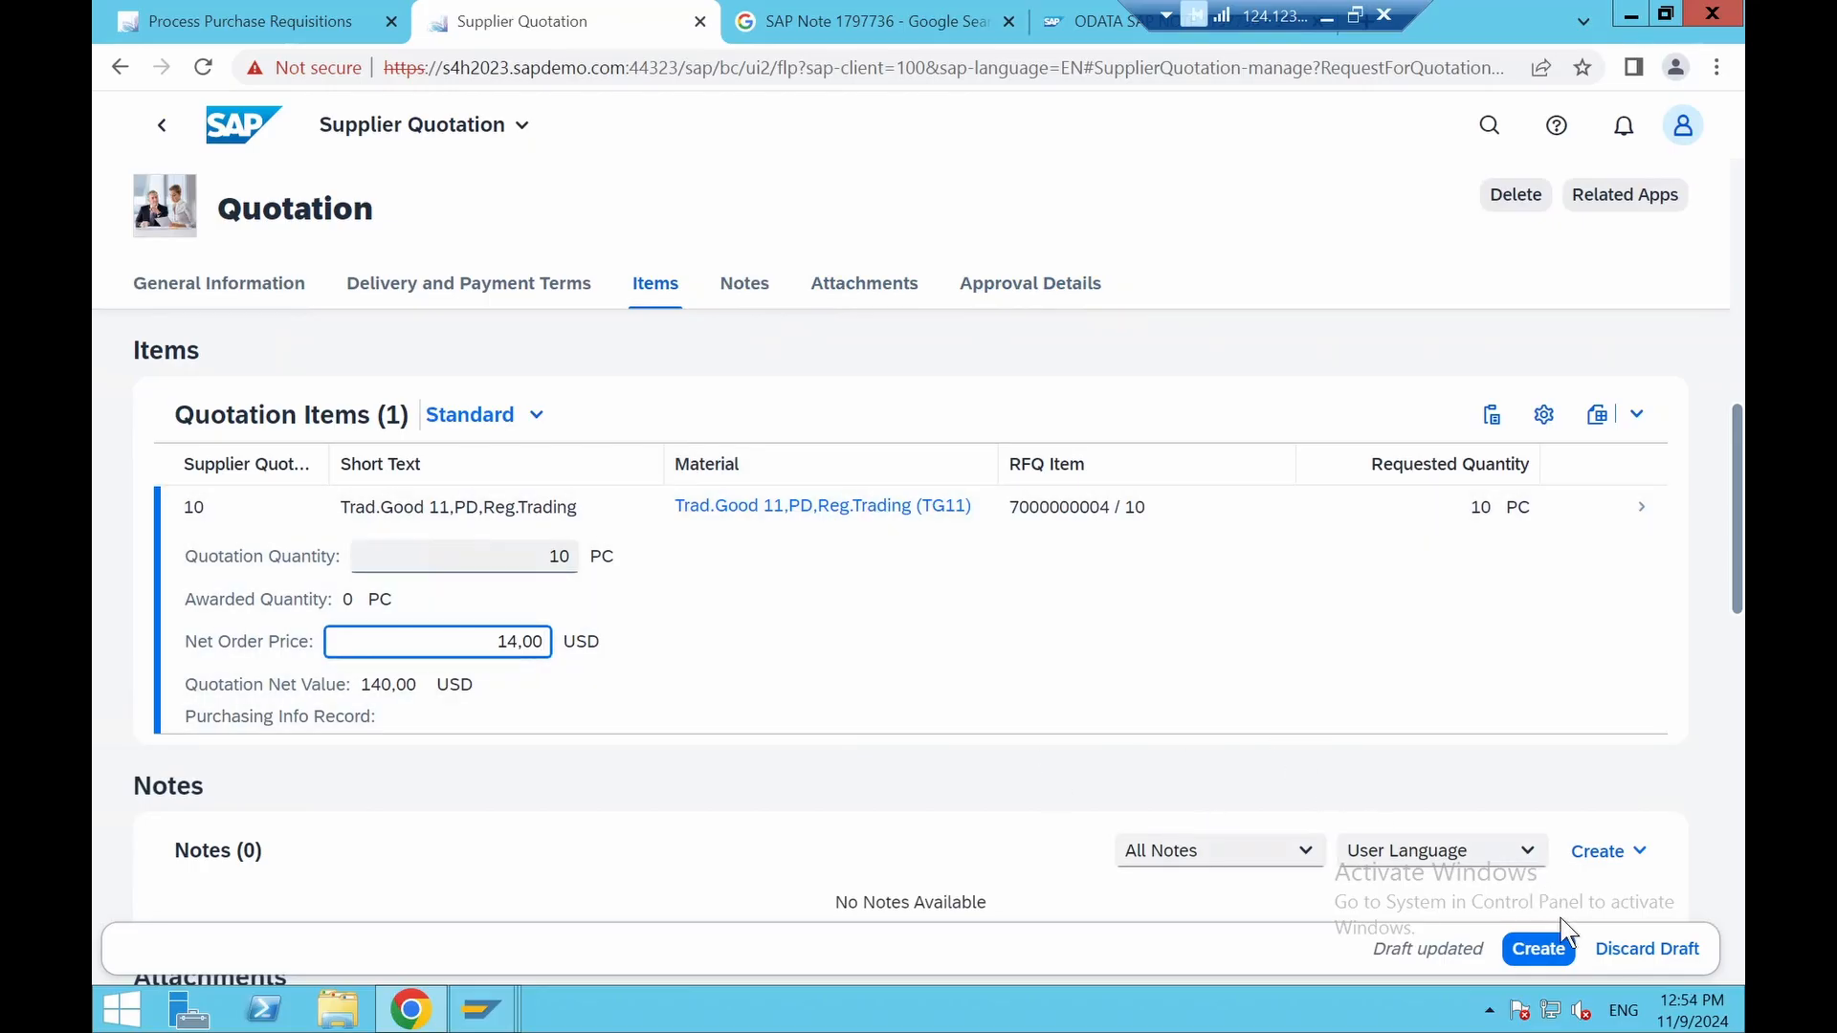
{"action": "left_click", "coordinate": [1538, 949]}
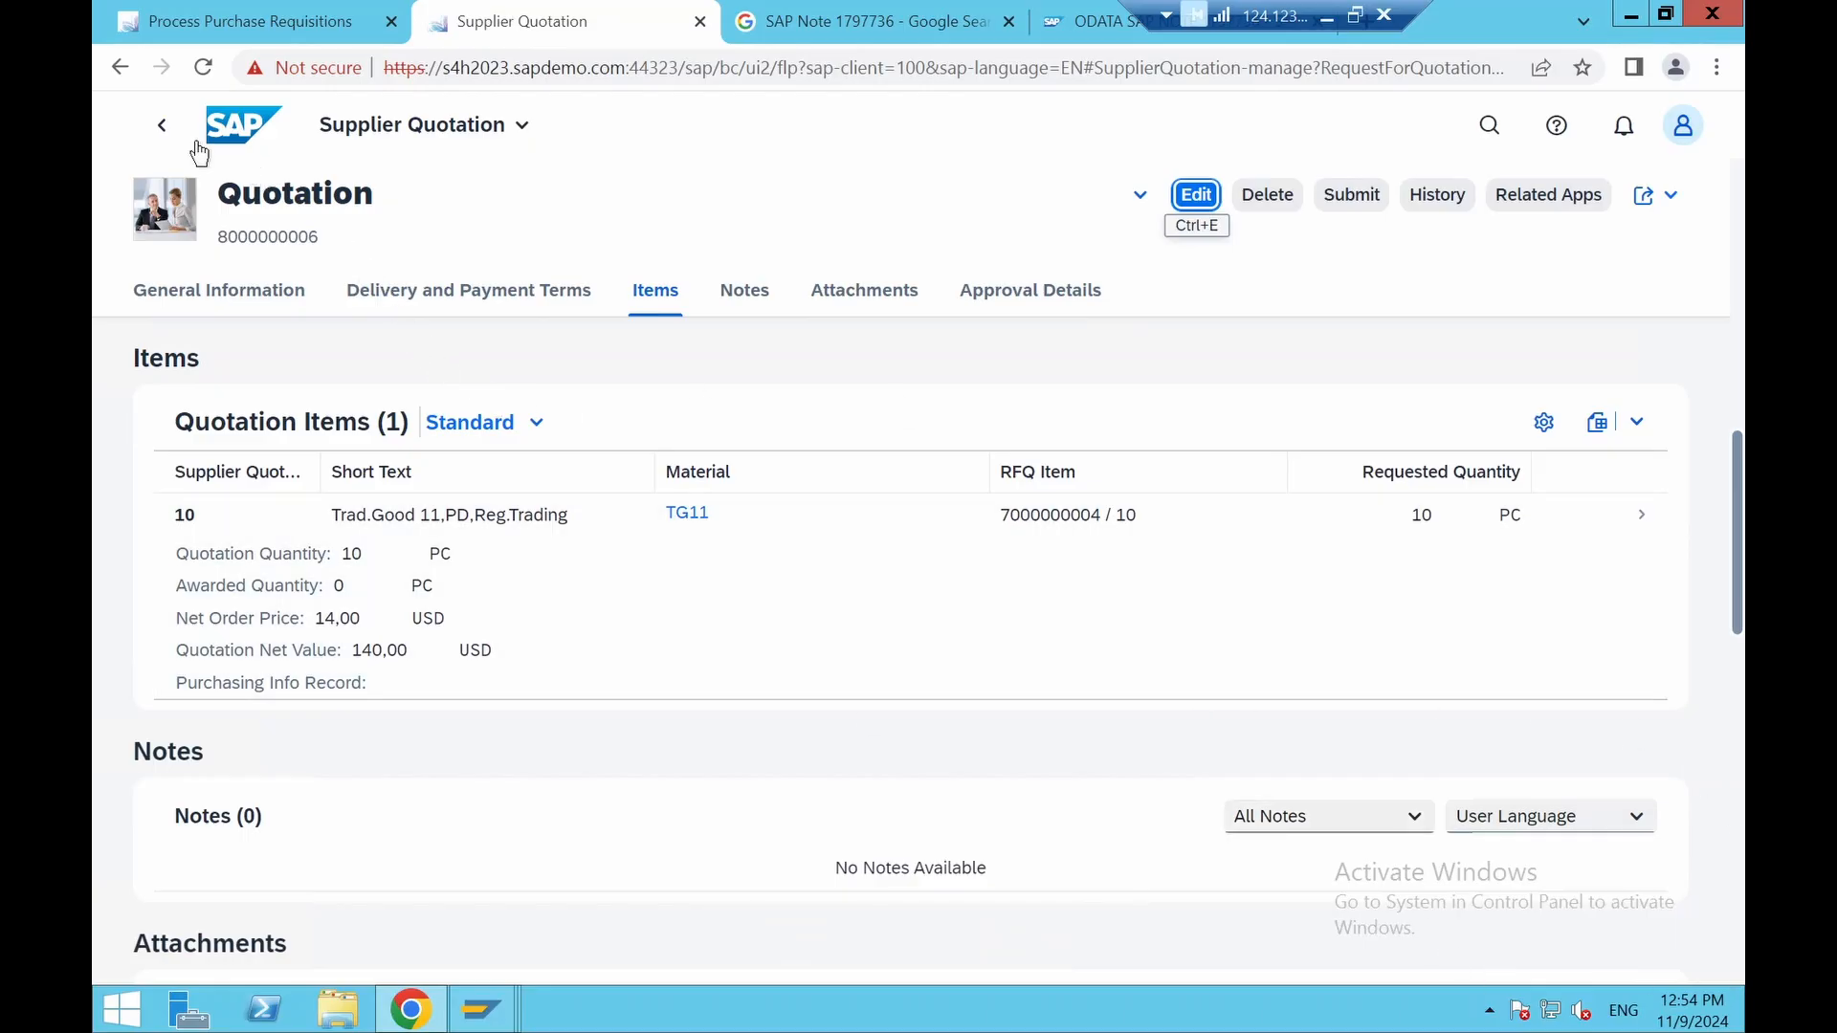
{"action": "left_click", "coordinate": [164, 132]}
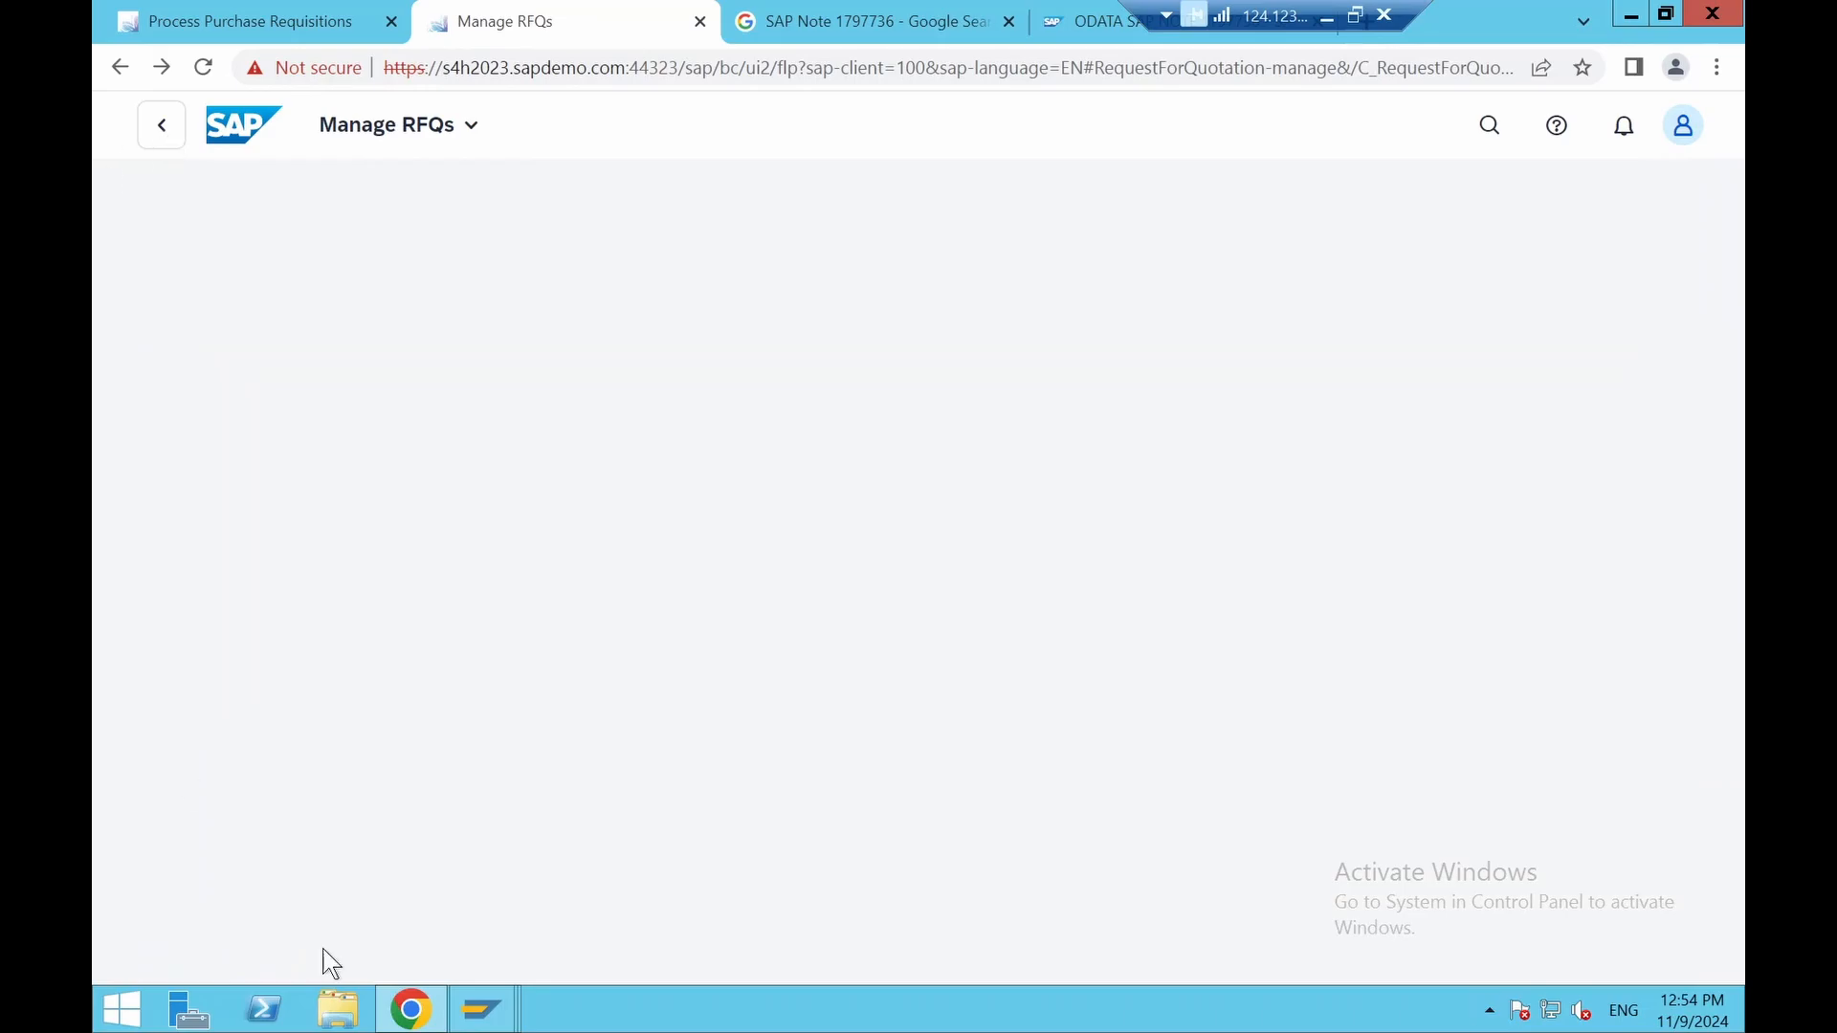
Start a new quotation from RFQ4 for the bidder Domestic US Supplier 2
{"action": "scroll", "coordinate": [732, 488], "scroll_direction": "down", "scroll_amount": 5}
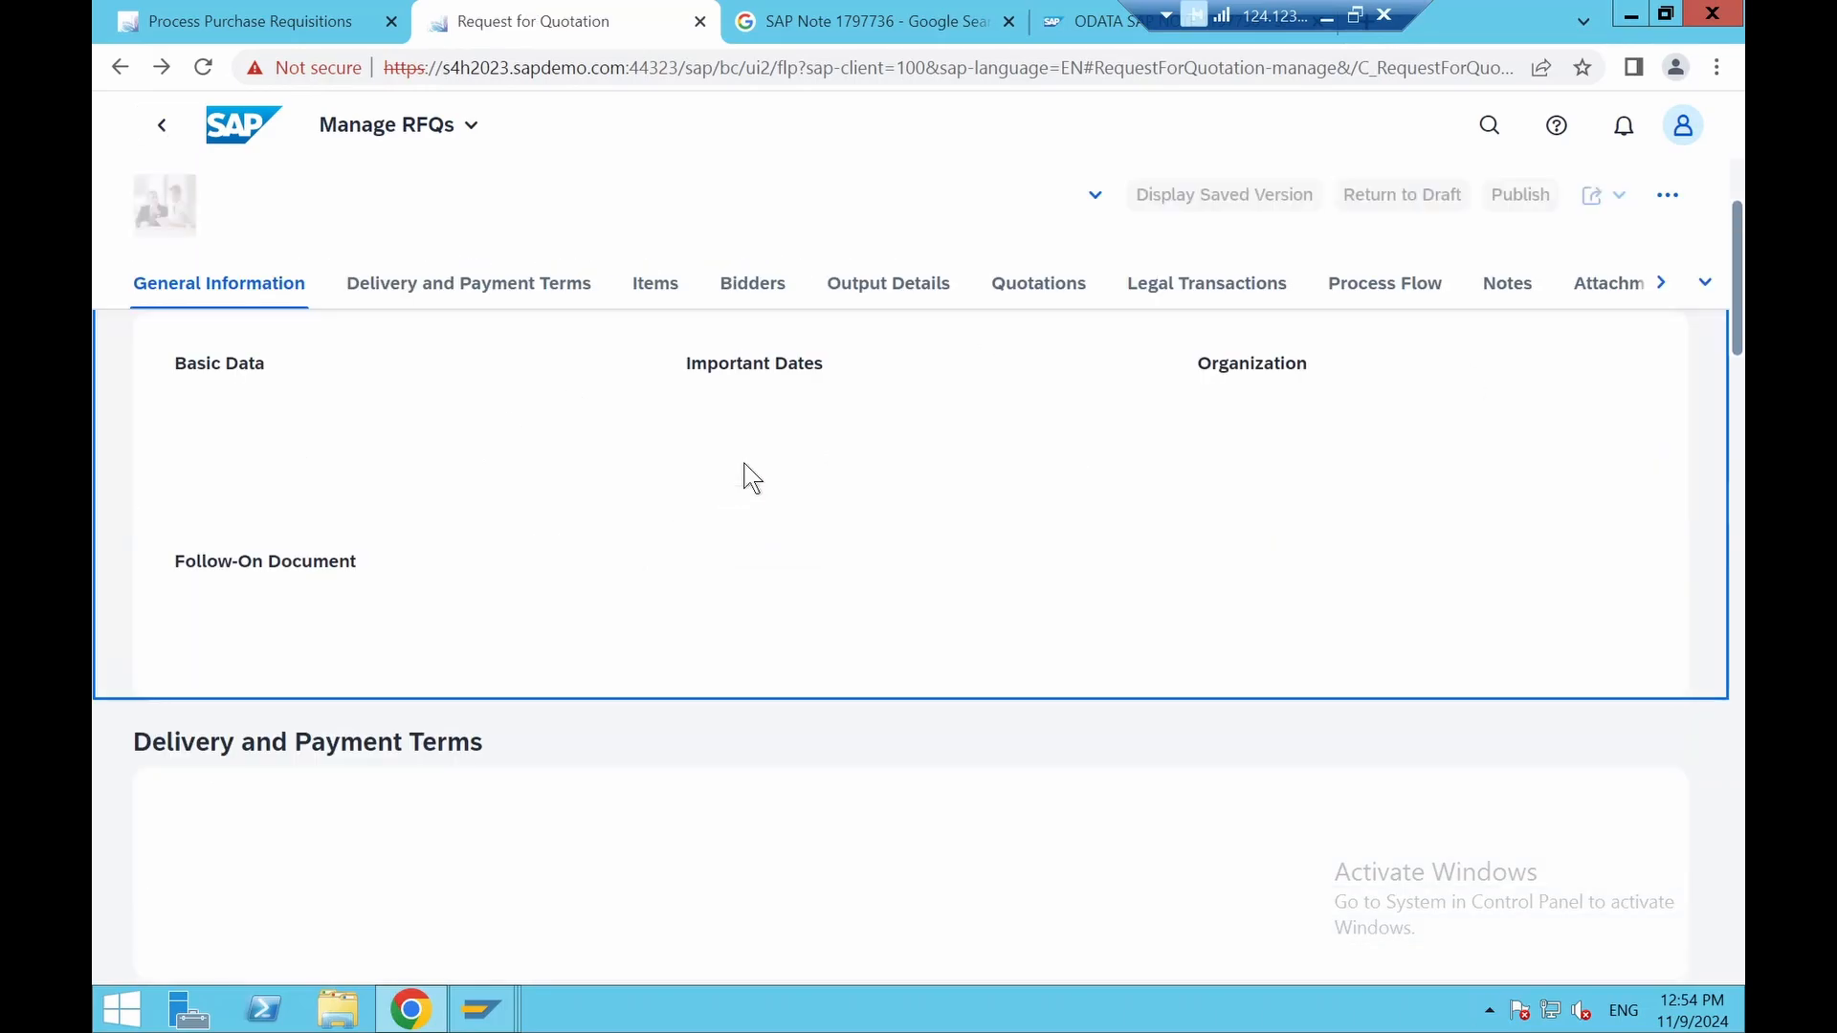
{"action": "left_click", "coordinate": [755, 292]}
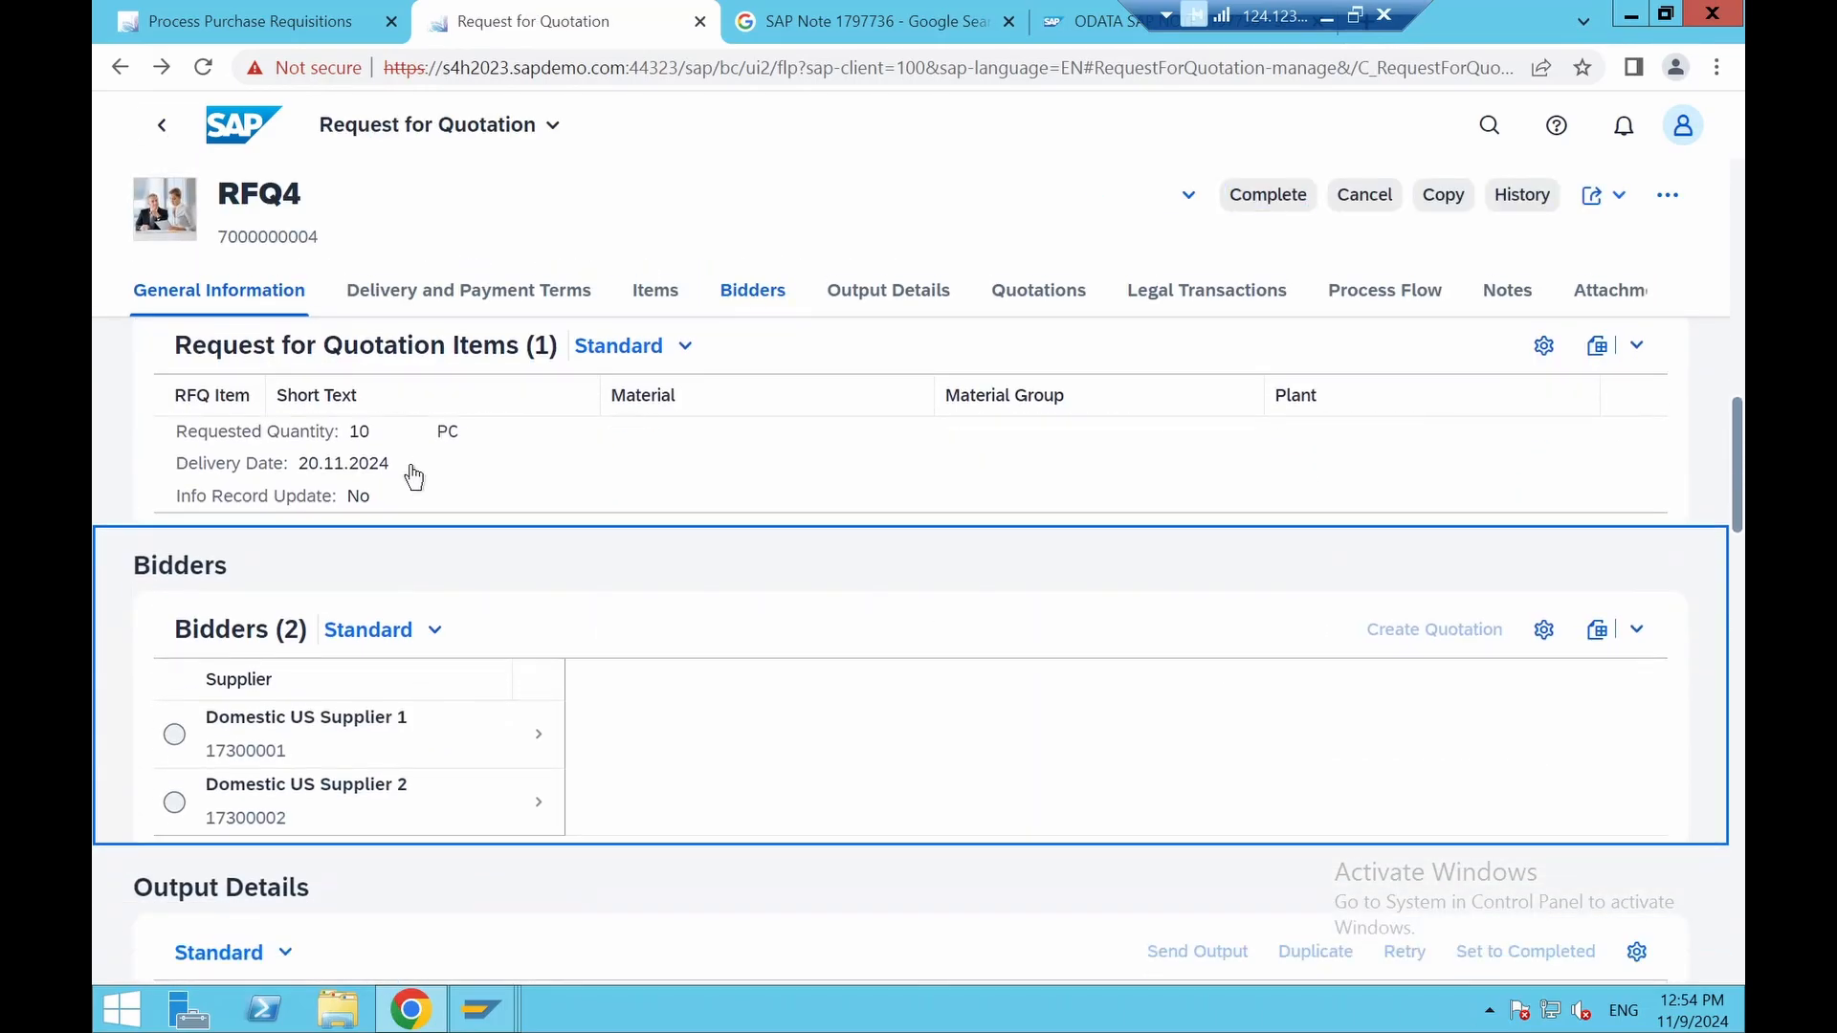
{"action": "left_click", "coordinate": [174, 676]}
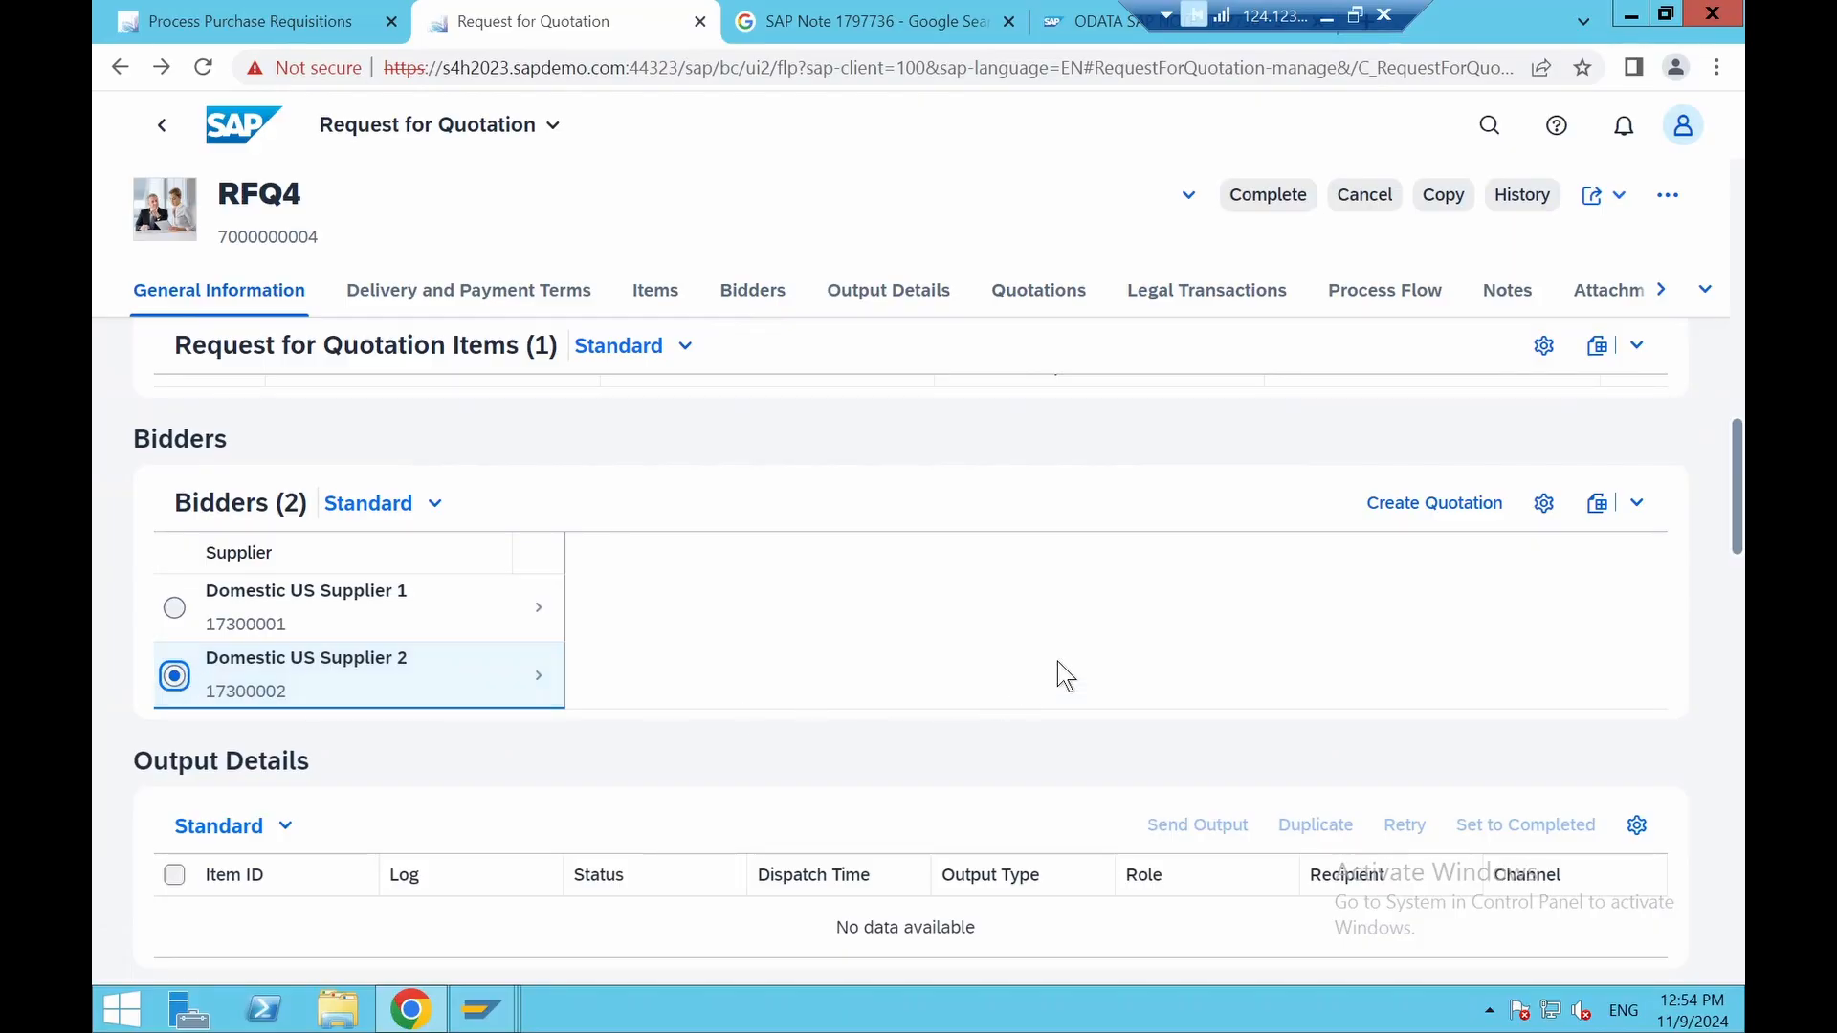
{"action": "left_click", "coordinate": [1407, 522]}
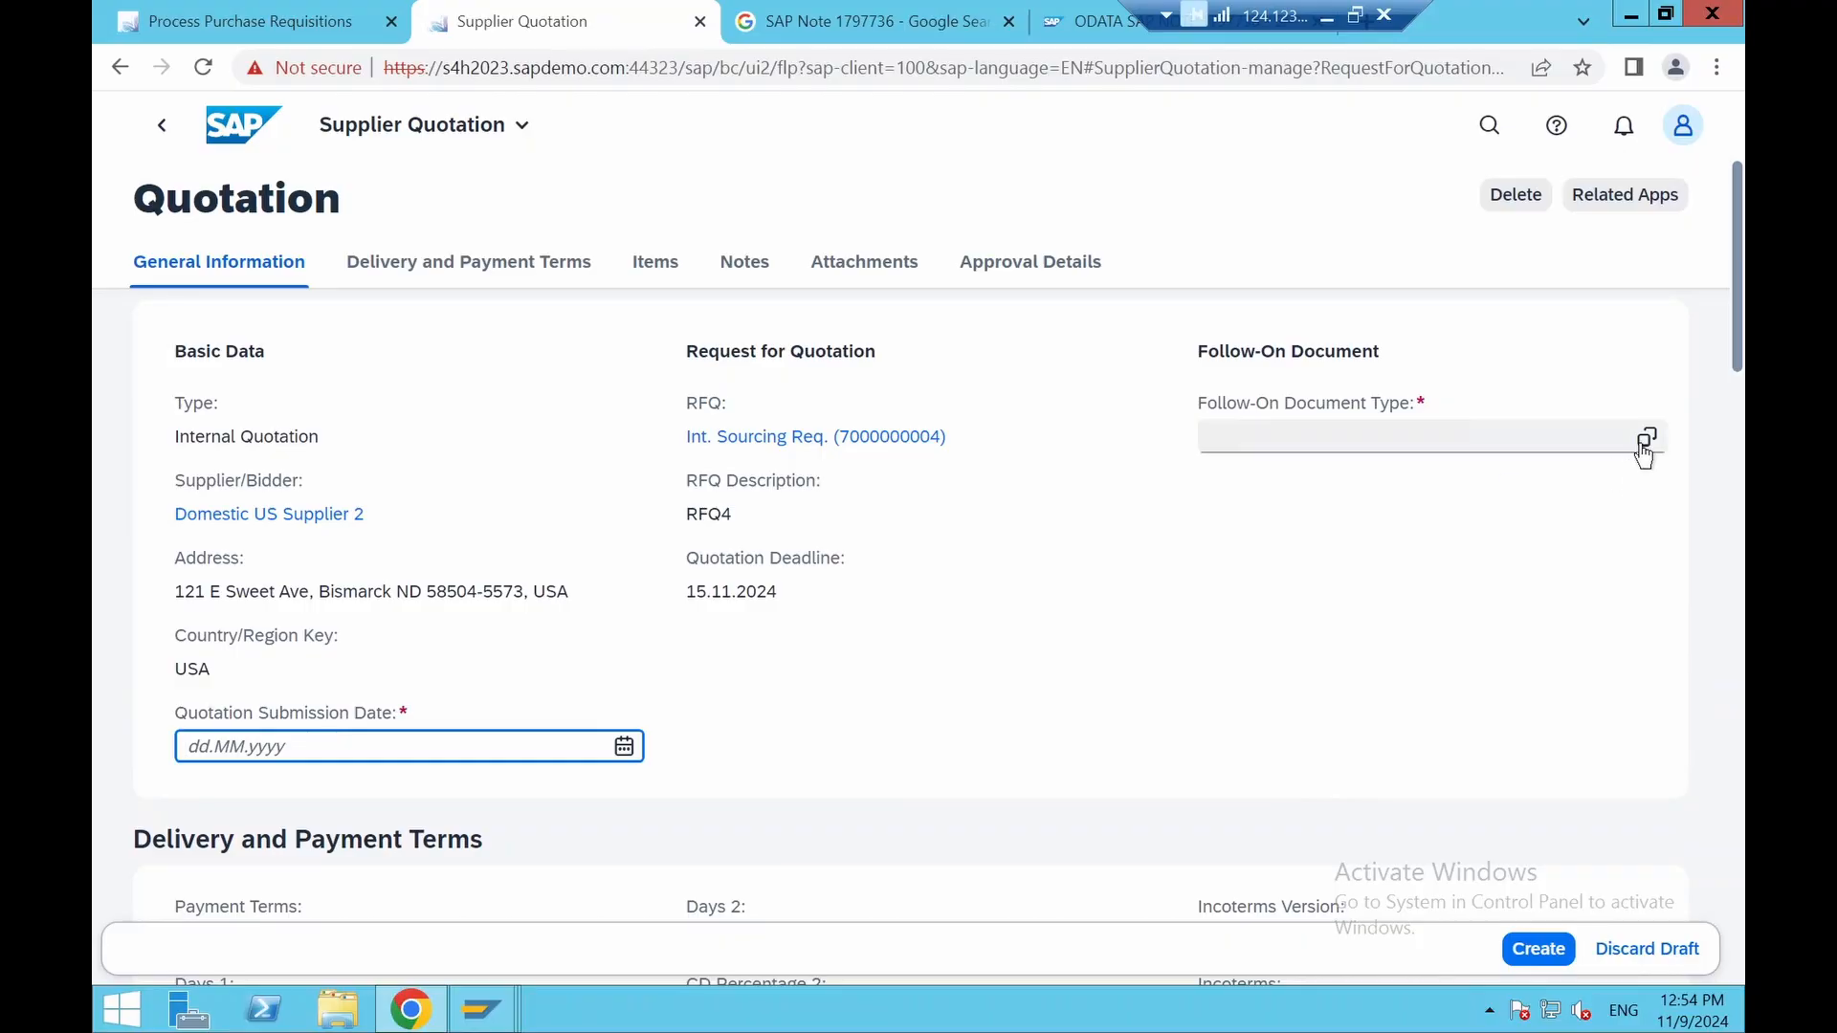
Set the quotation's follow-on document type to Standard PO (NB) and its submission date to 15.11.2024
{"action": "left_click", "coordinate": [1643, 442]}
{"action": "left_click", "coordinate": [696, 458]}
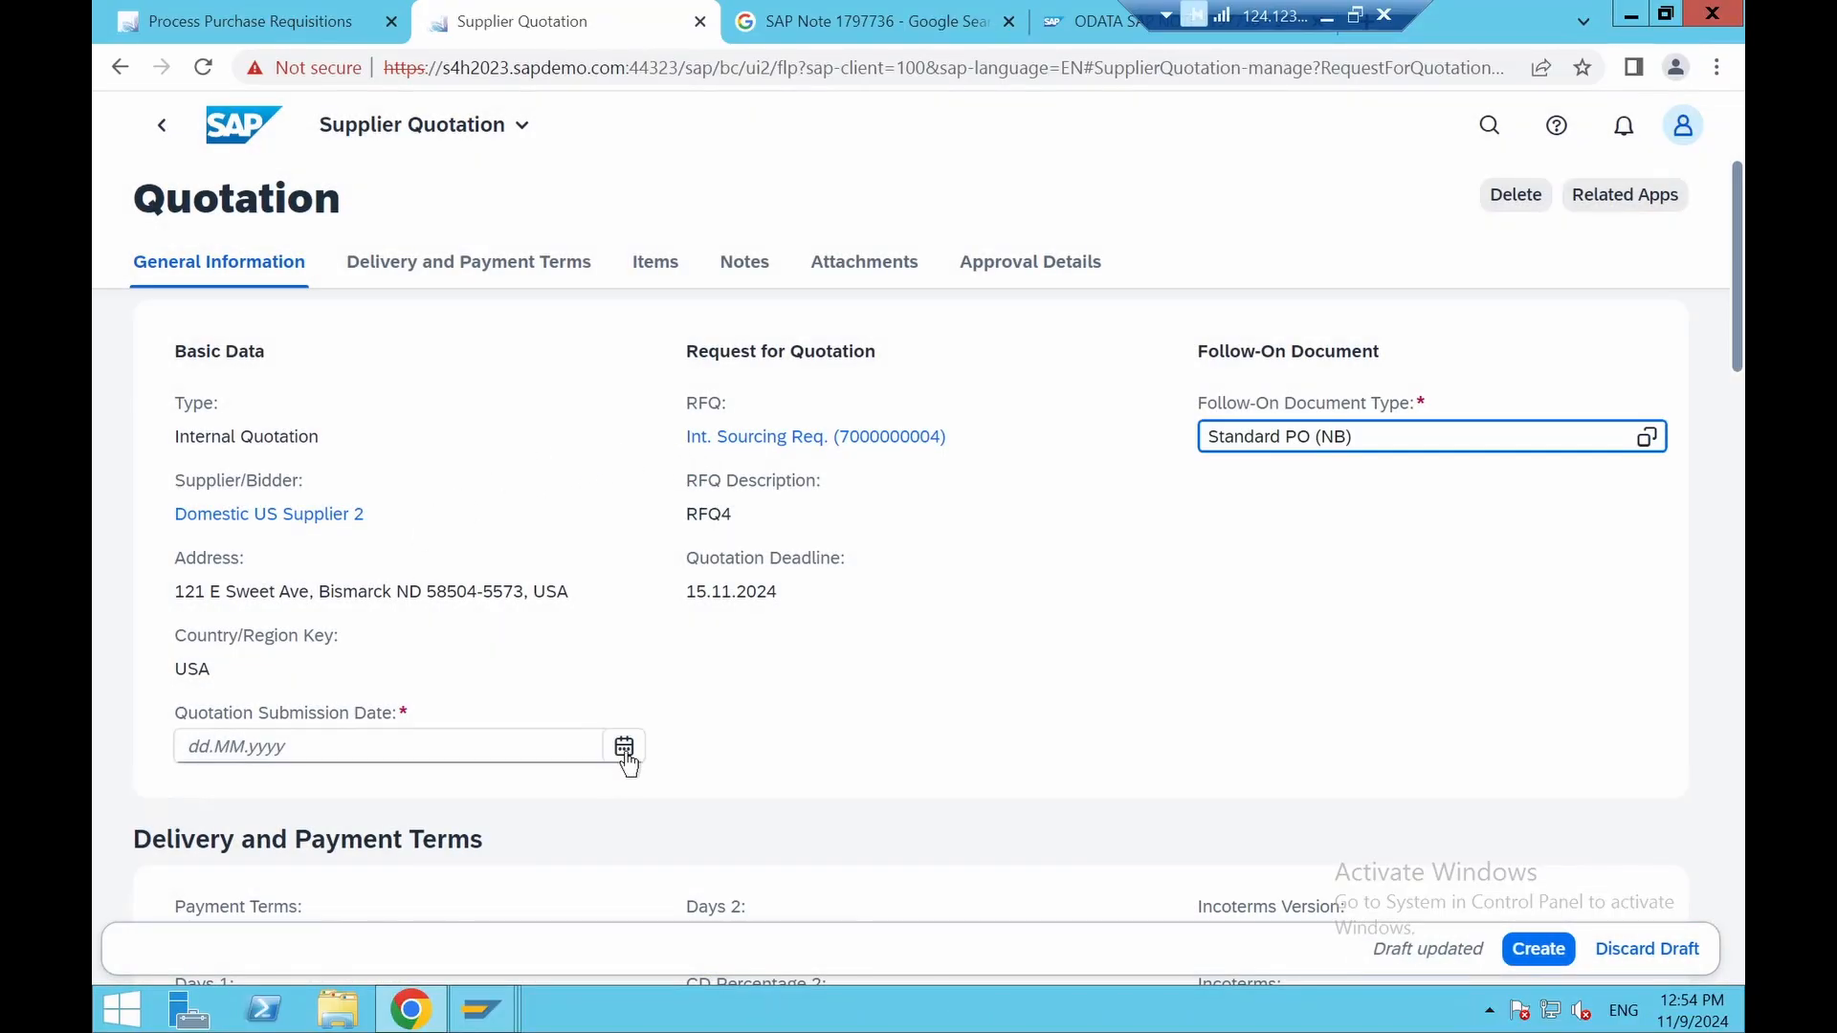
{"action": "left_click", "coordinate": [624, 746]}
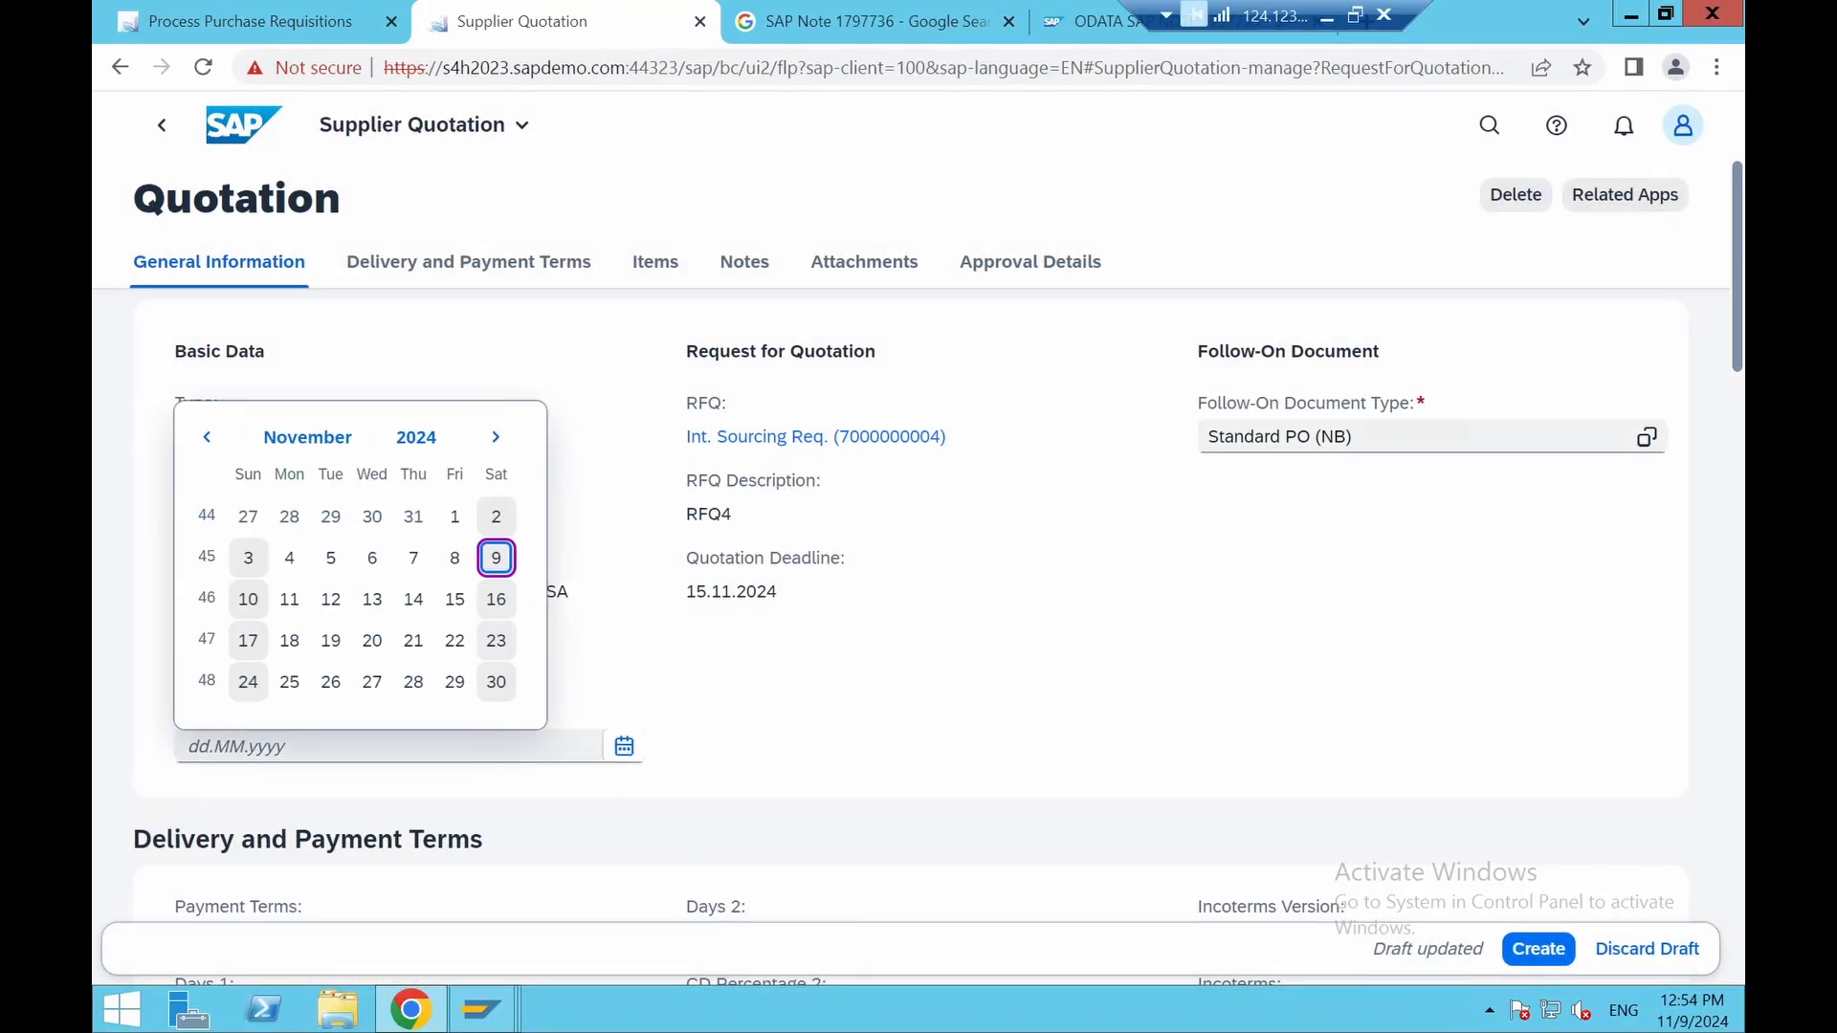
{"action": "left_click", "coordinate": [456, 601]}
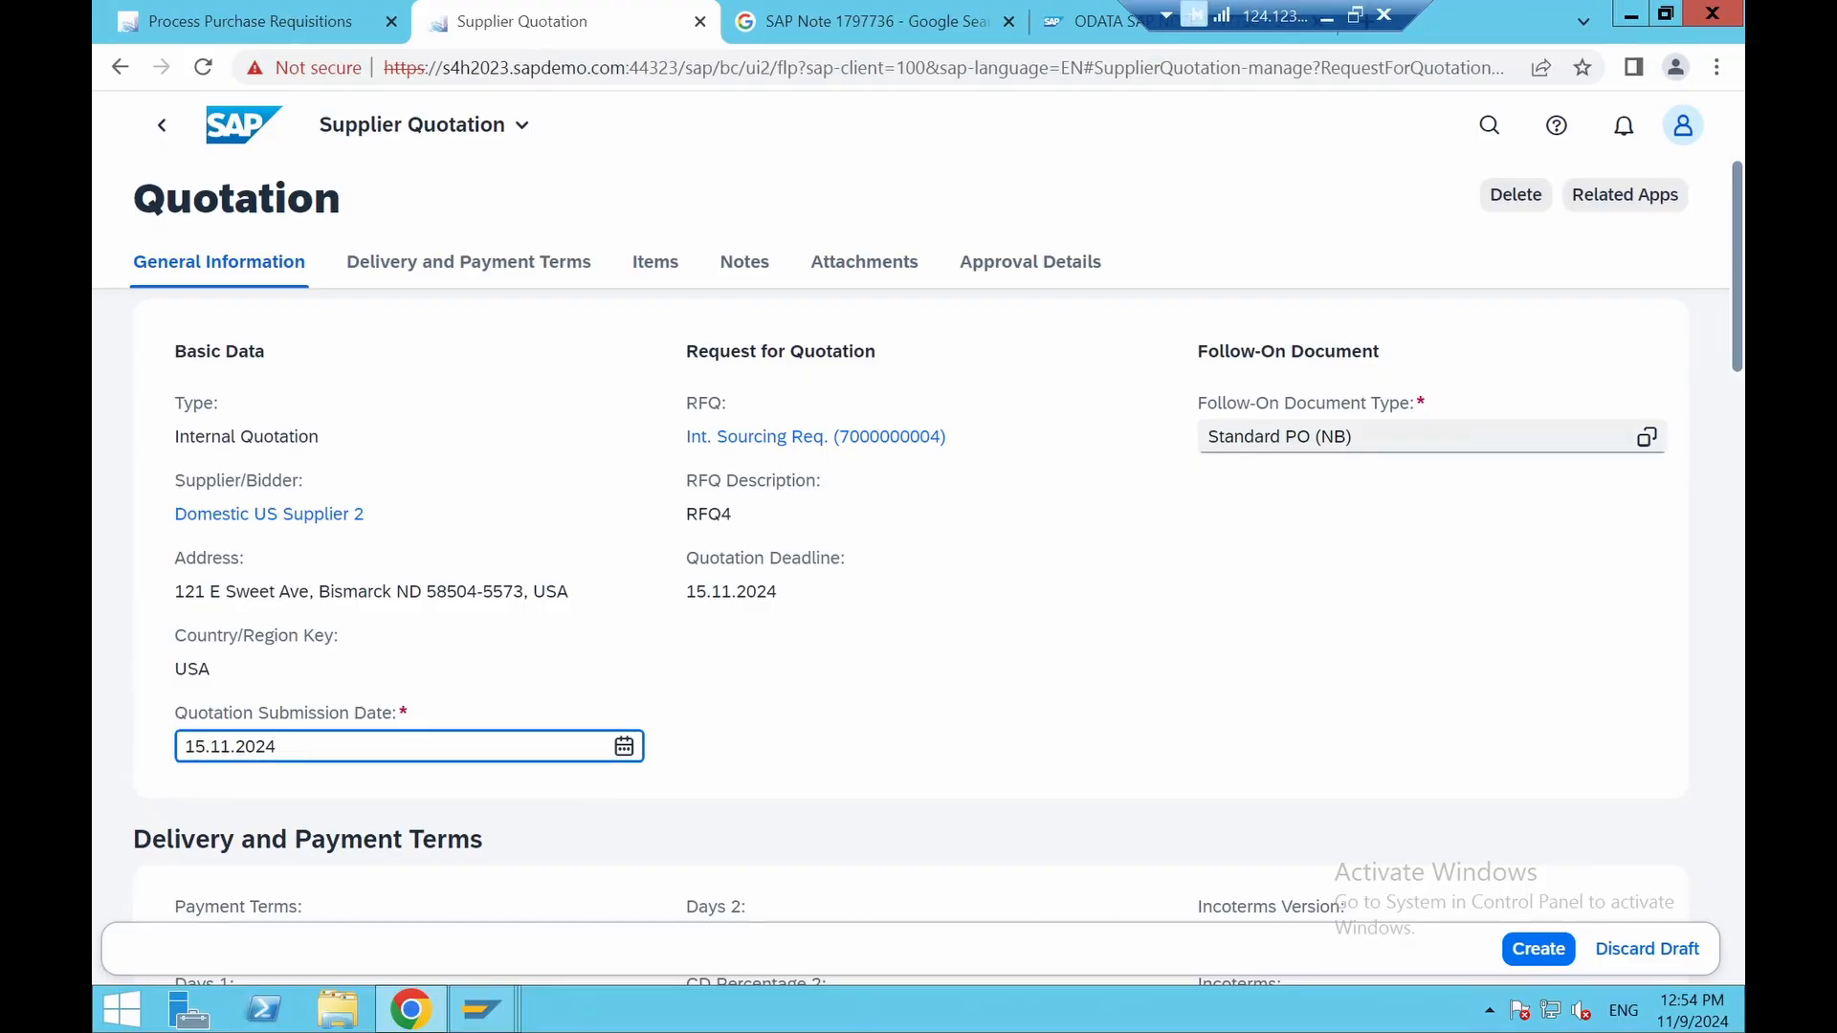
Set the payment terms of Domestic US Supplier 2's quotation to Pay Immediately w/o Deduction (0001)
{"action": "left_click", "coordinate": [534, 268]}
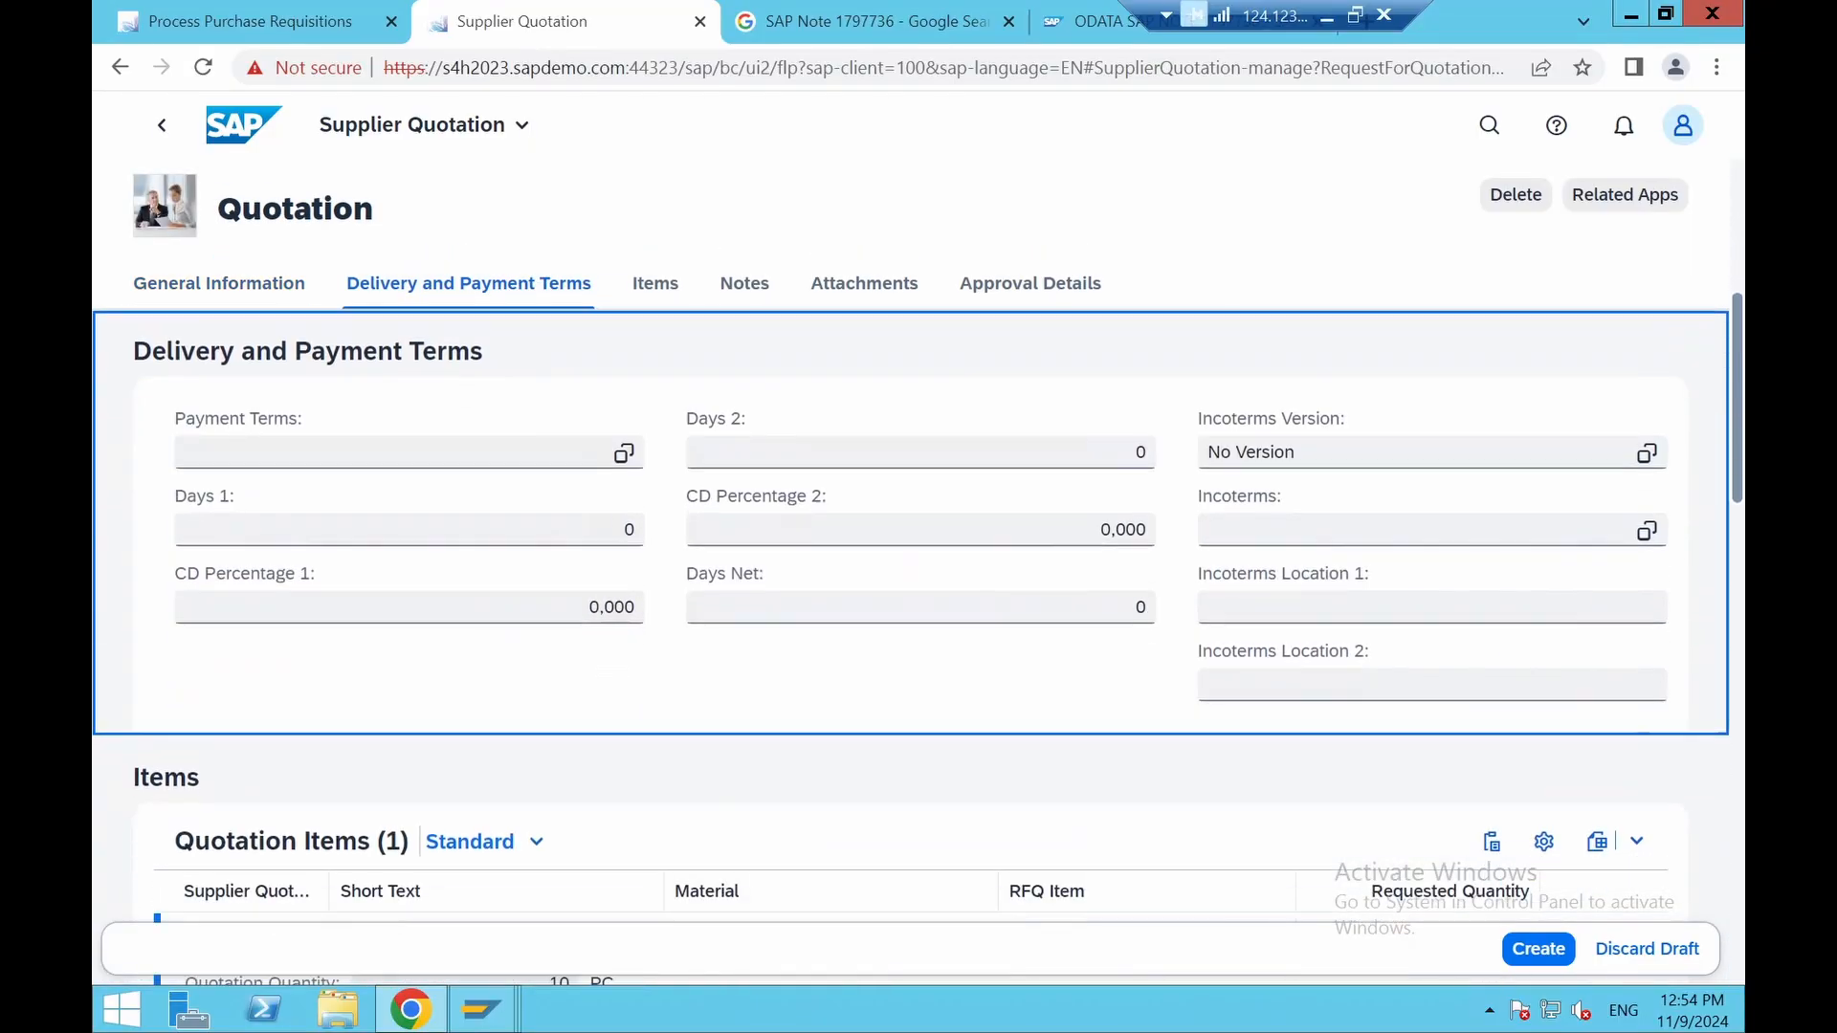
{"action": "left_click", "coordinate": [620, 464]}
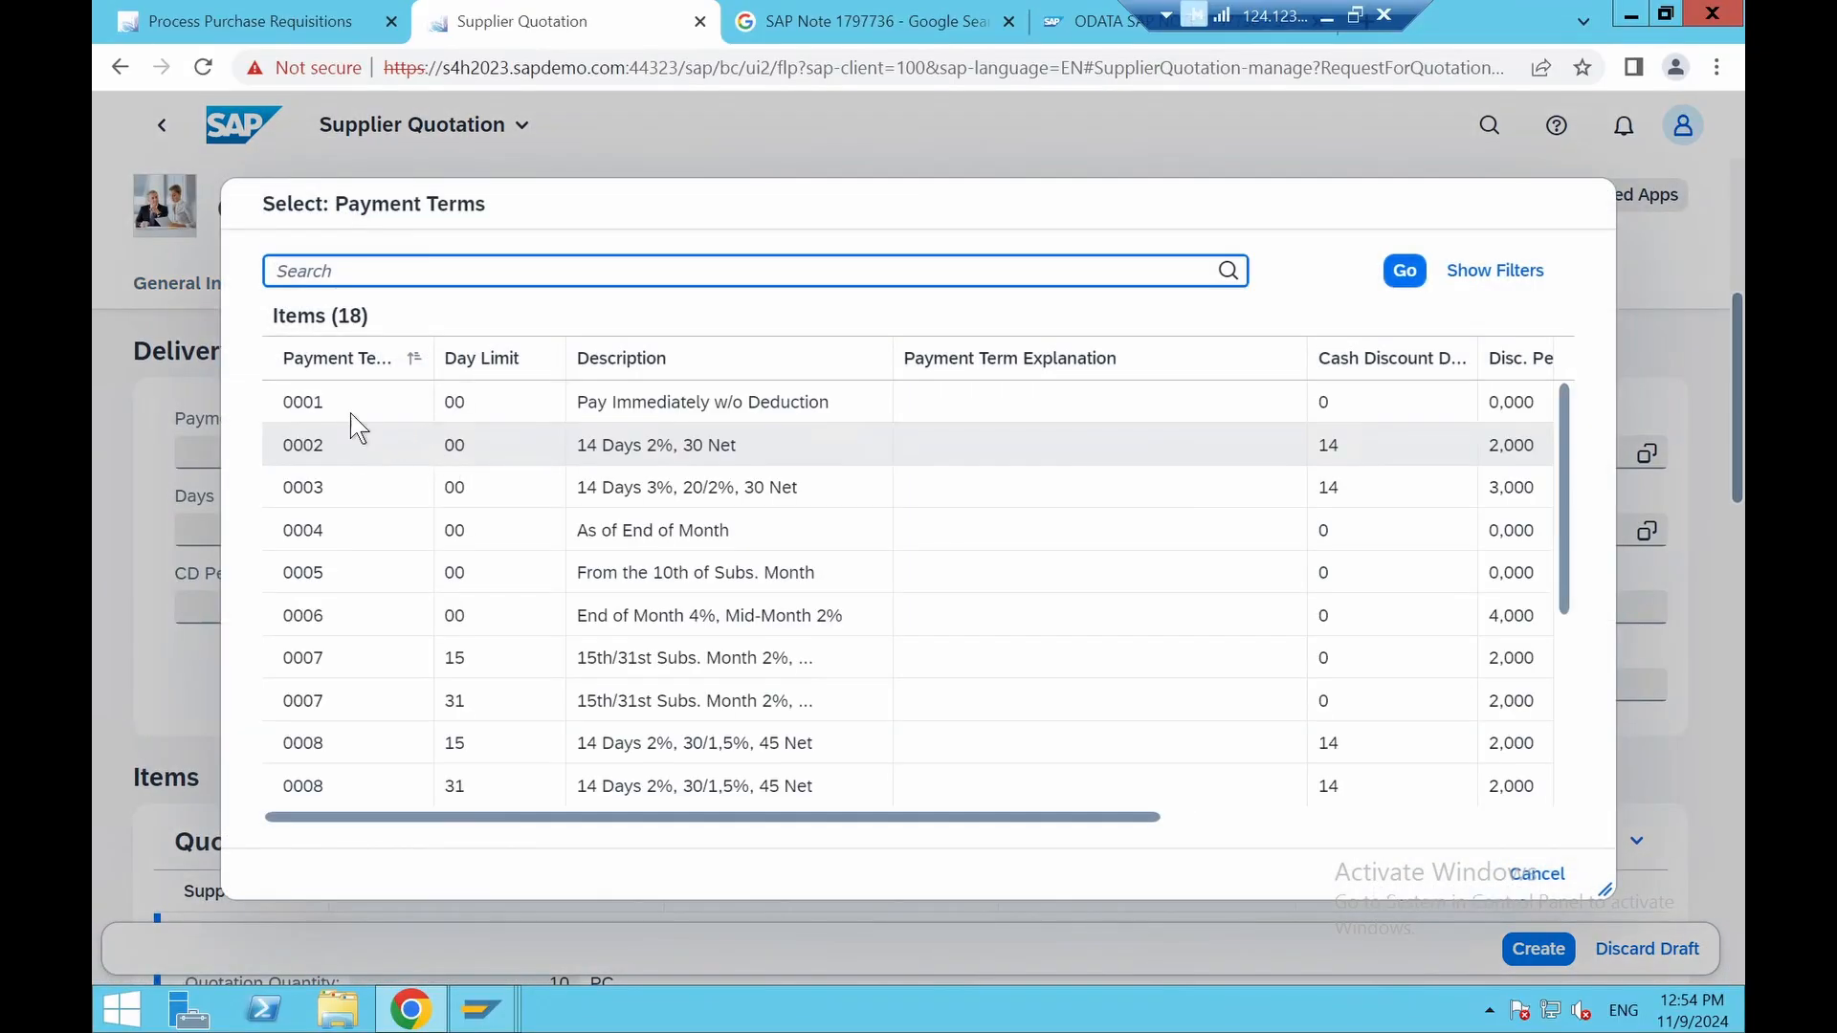
{"action": "left_click", "coordinate": [346, 404]}
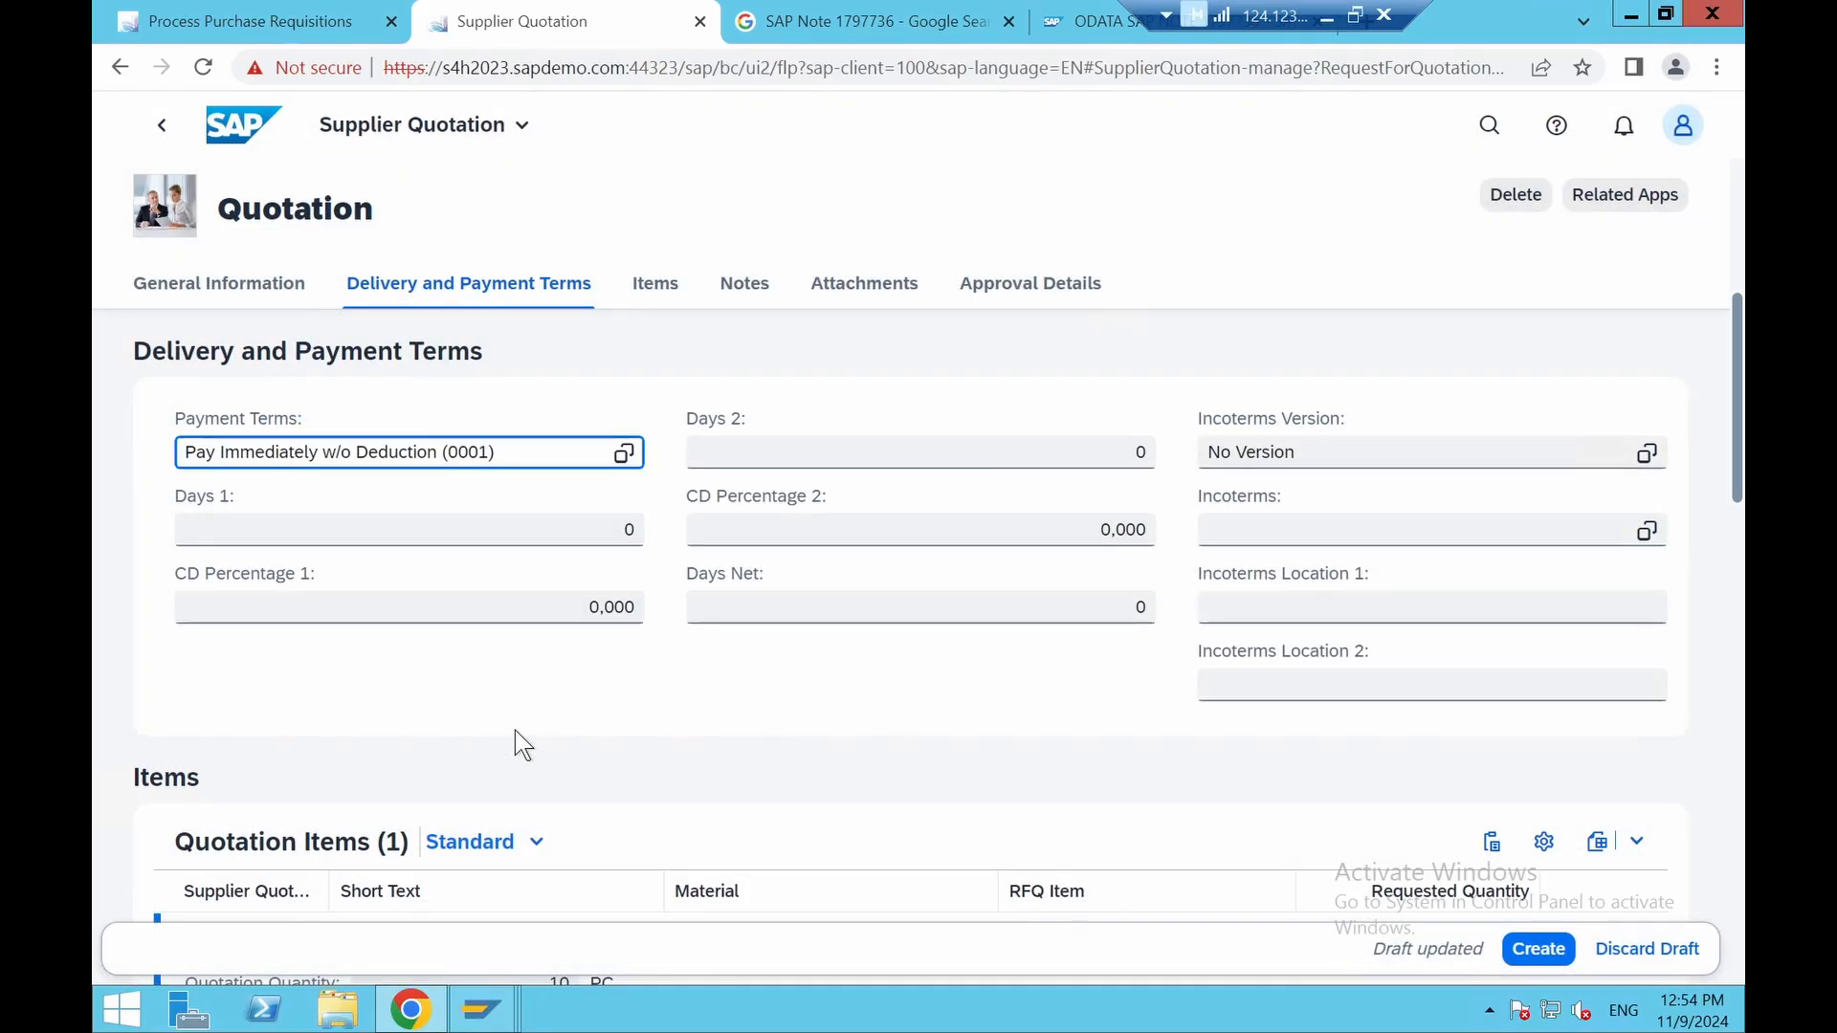
Enter a net order price of 16 USD for the TG11 item and create the quotation
{"action": "scroll", "coordinate": [513, 746], "scroll_direction": "down", "scroll_amount": 3}
{"action": "scroll", "coordinate": [451, 773], "scroll_direction": "down", "scroll_amount": 1}
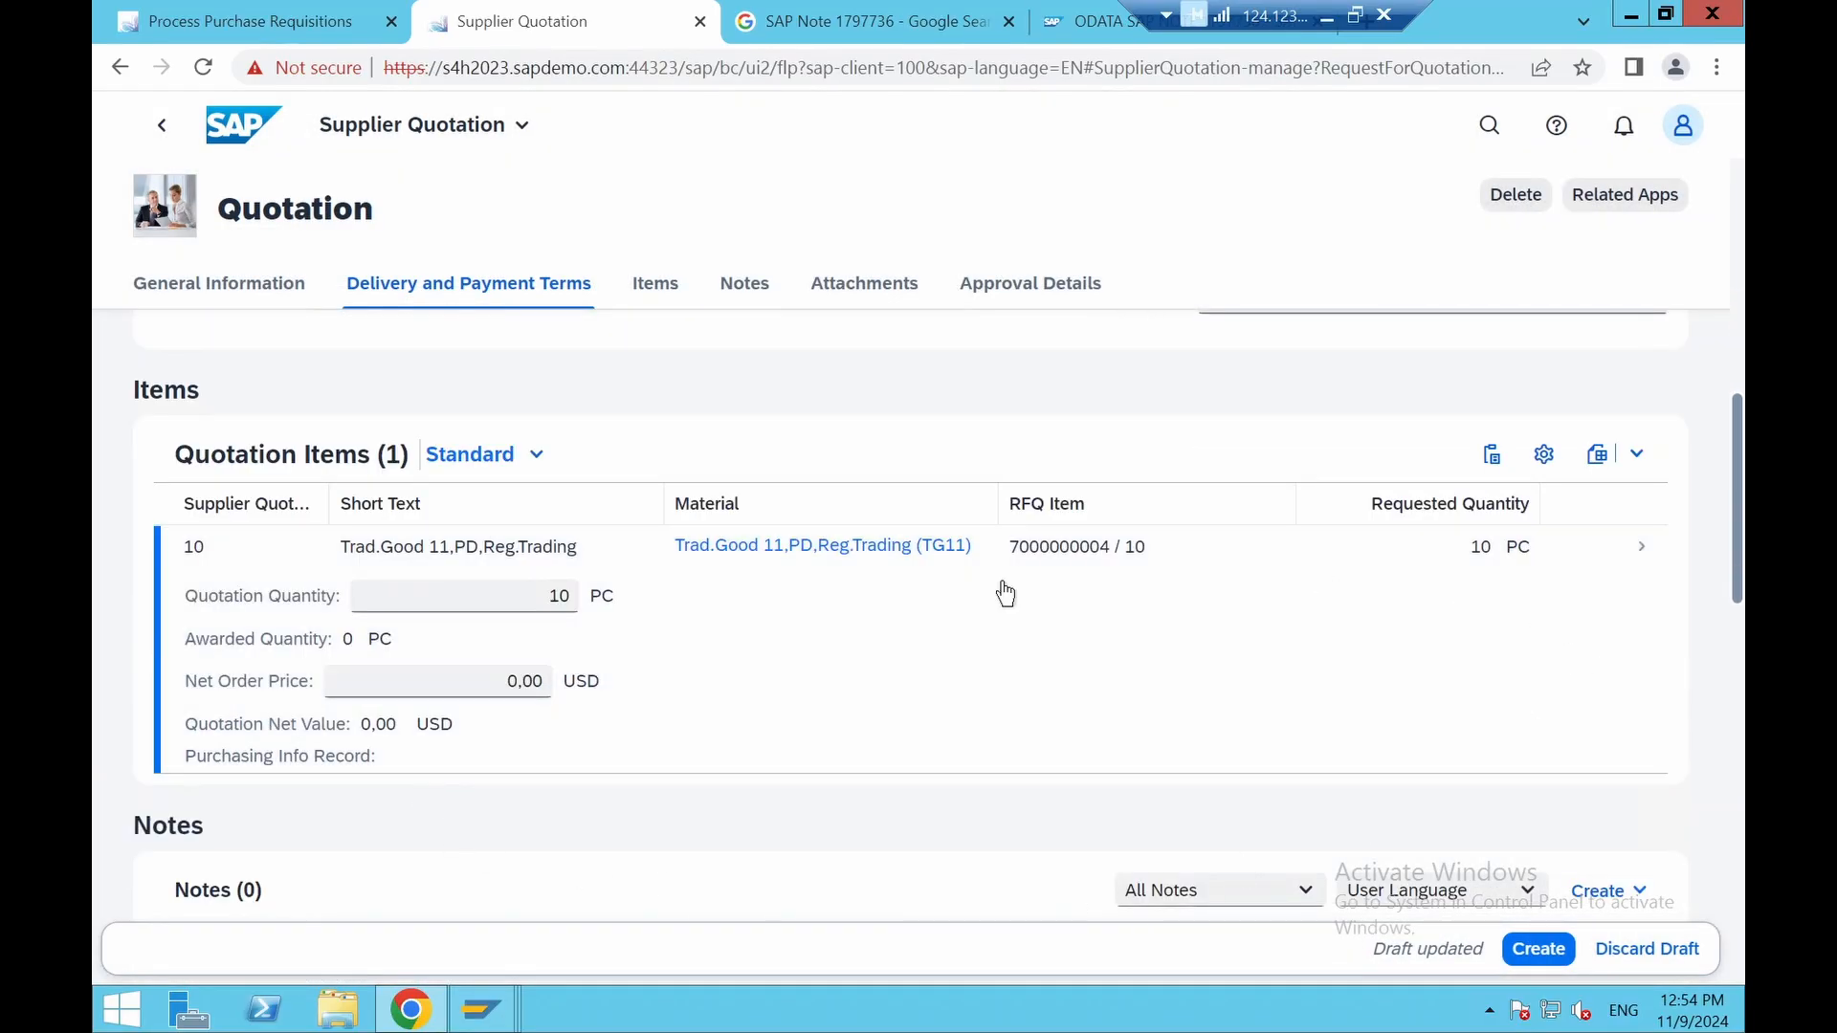
{"action": "double_click", "coordinate": [508, 681]}
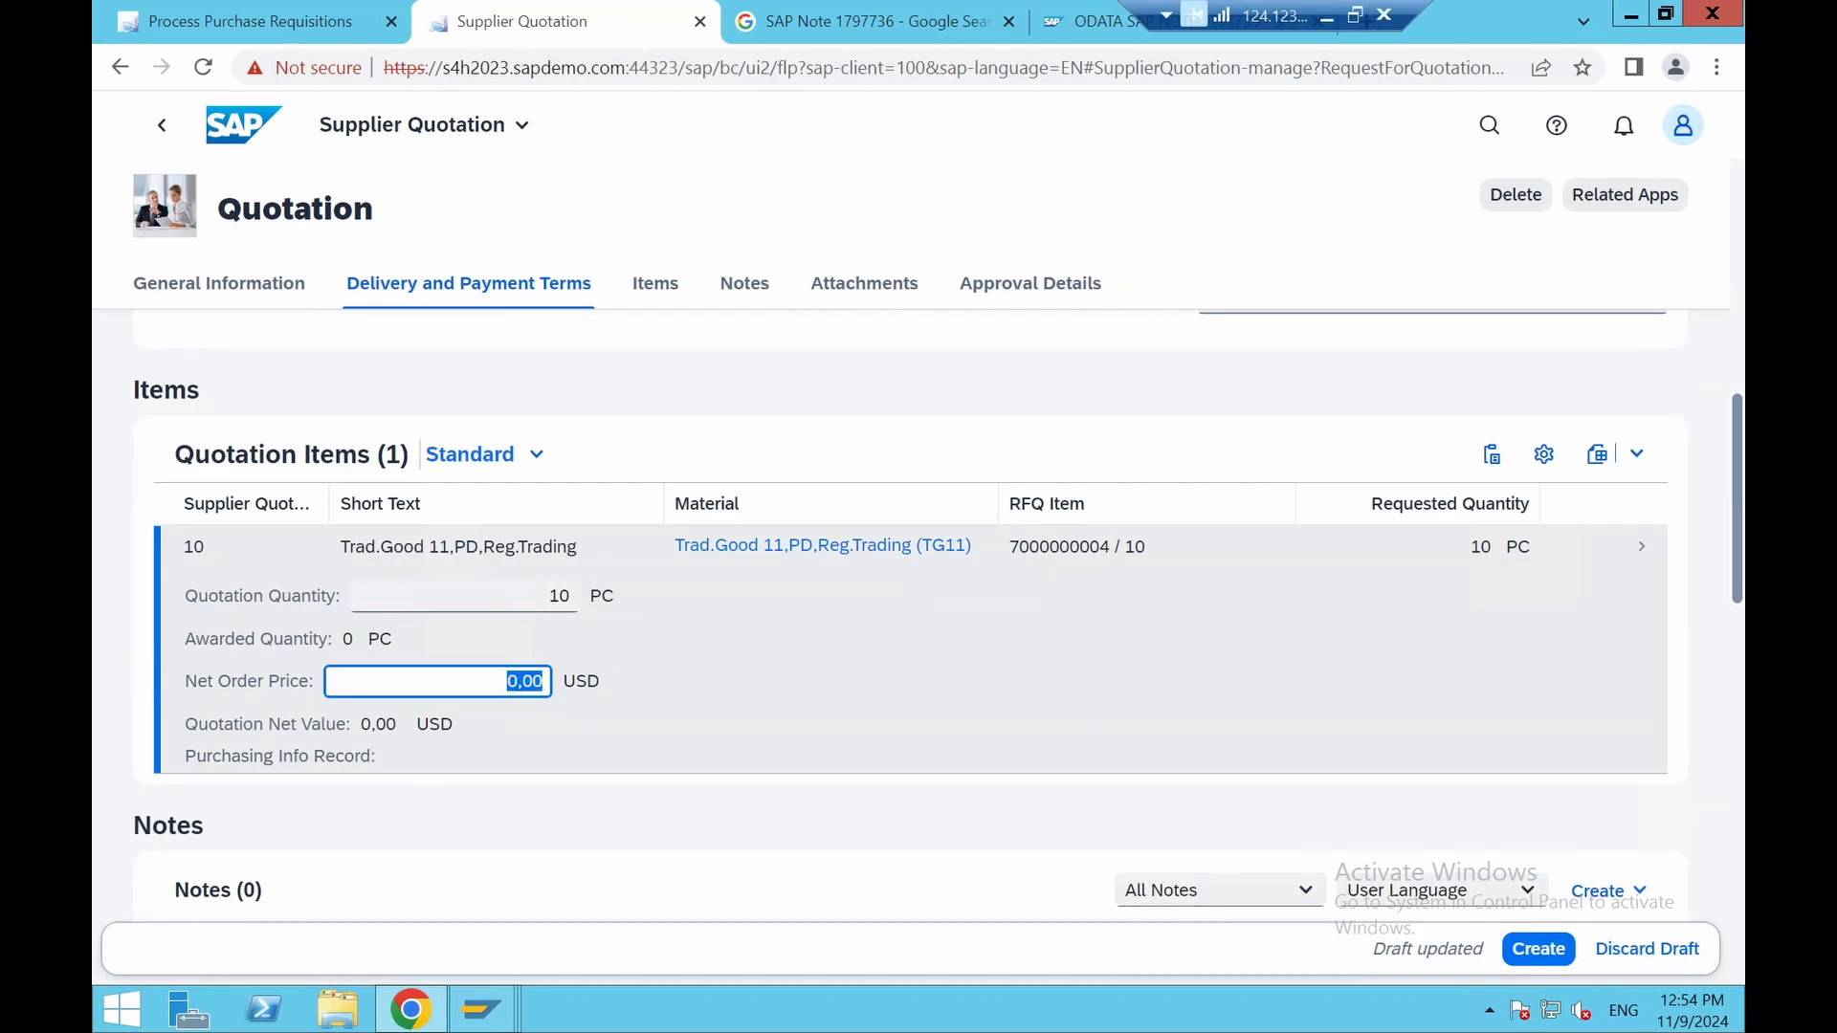
{"action": "type", "text": "16"}
{"action": "key", "text": "Return"}
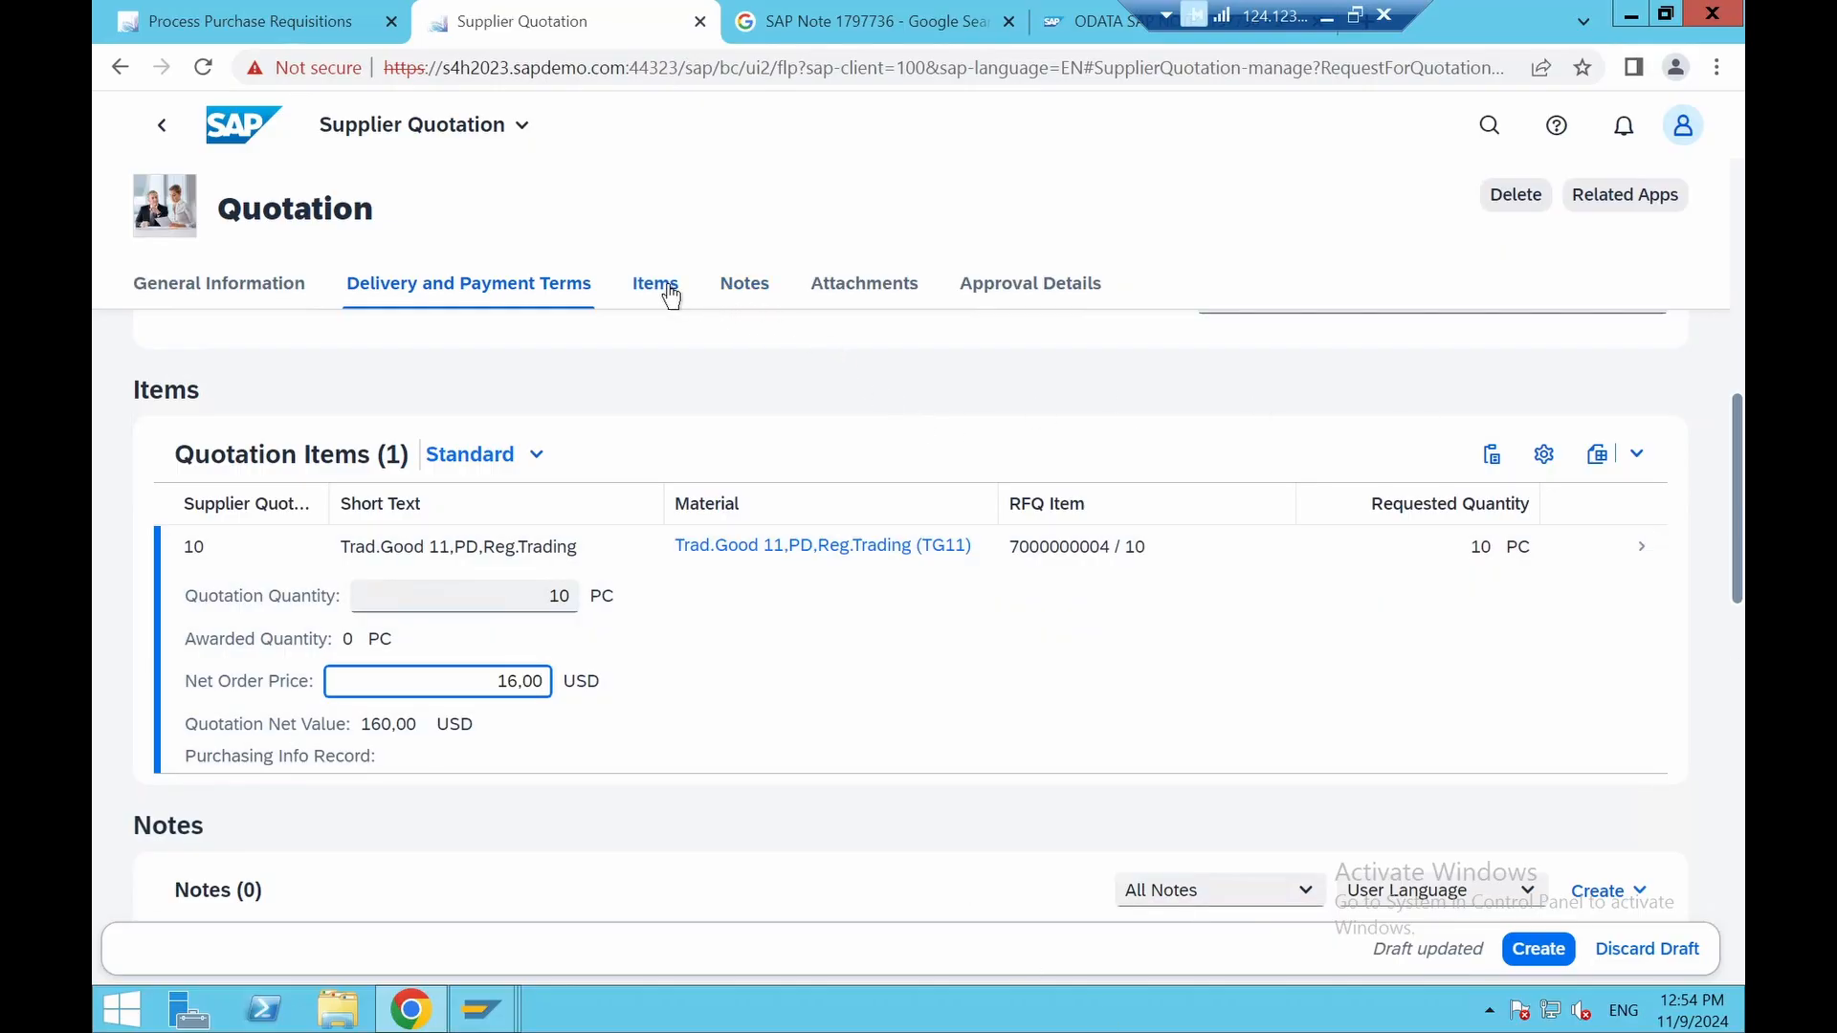
{"action": "left_click", "coordinate": [671, 296]}
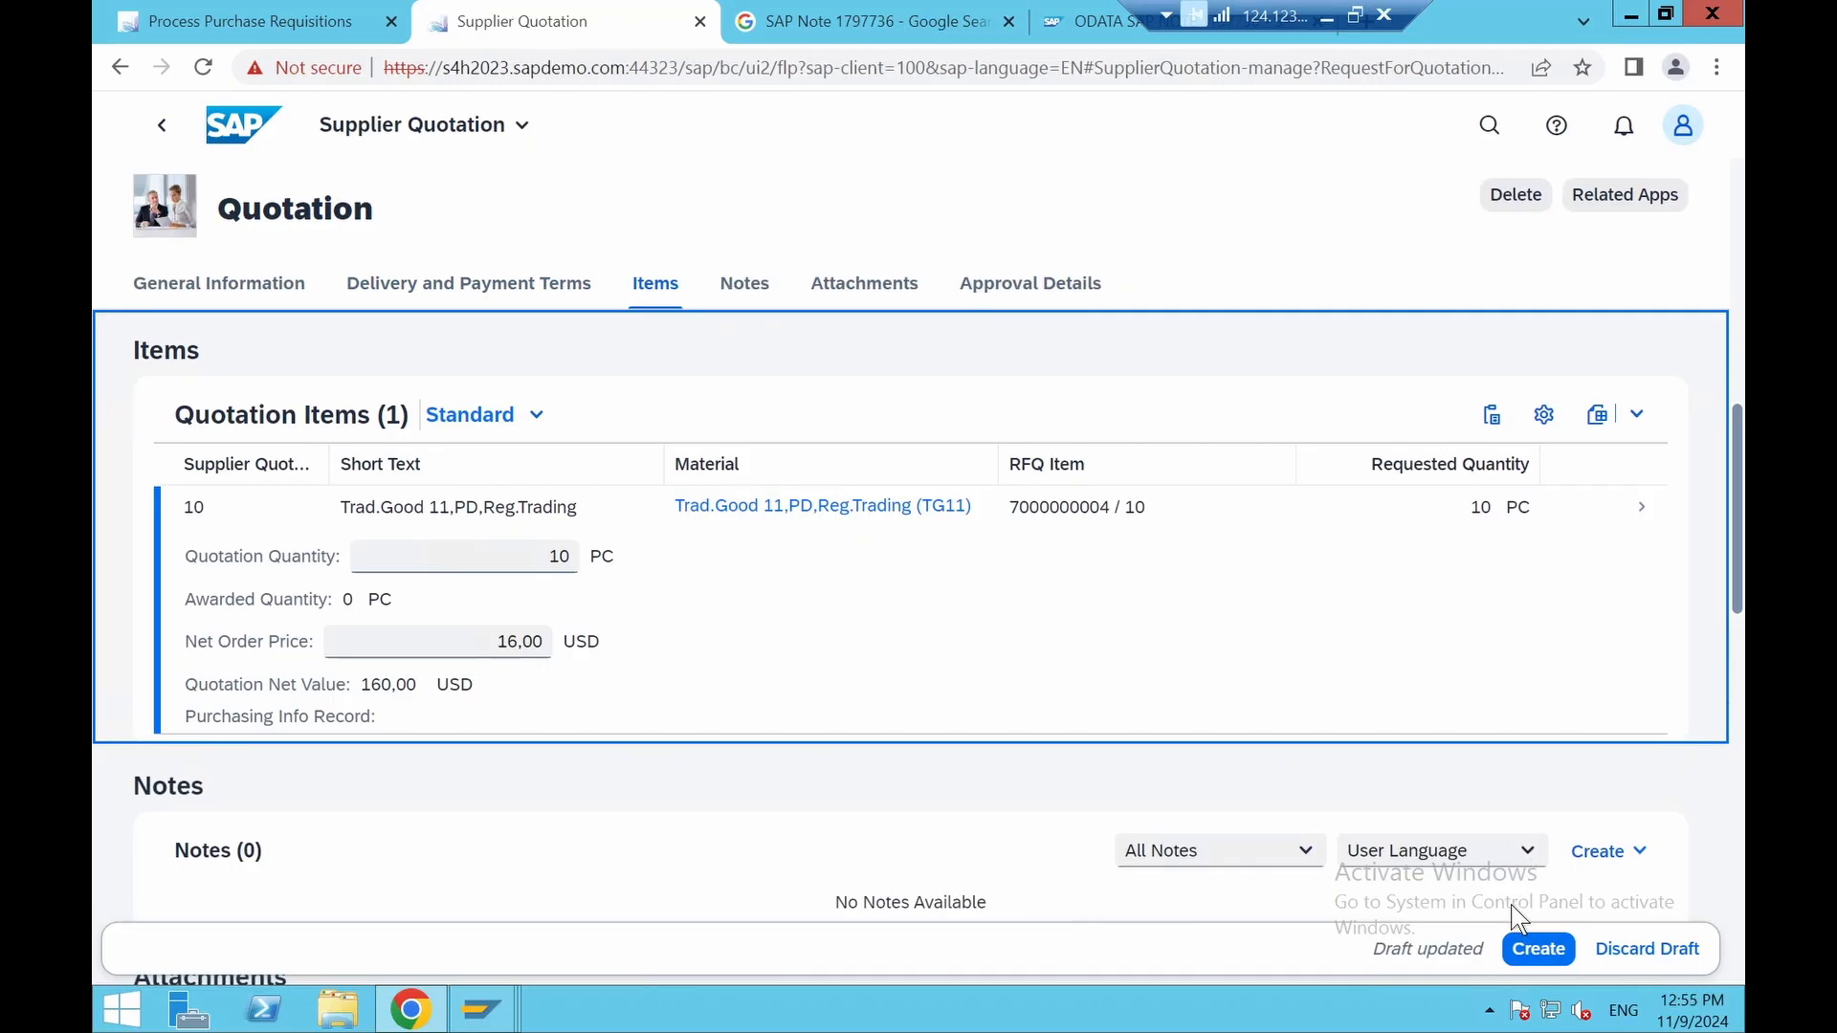
{"action": "left_click", "coordinate": [1537, 948]}
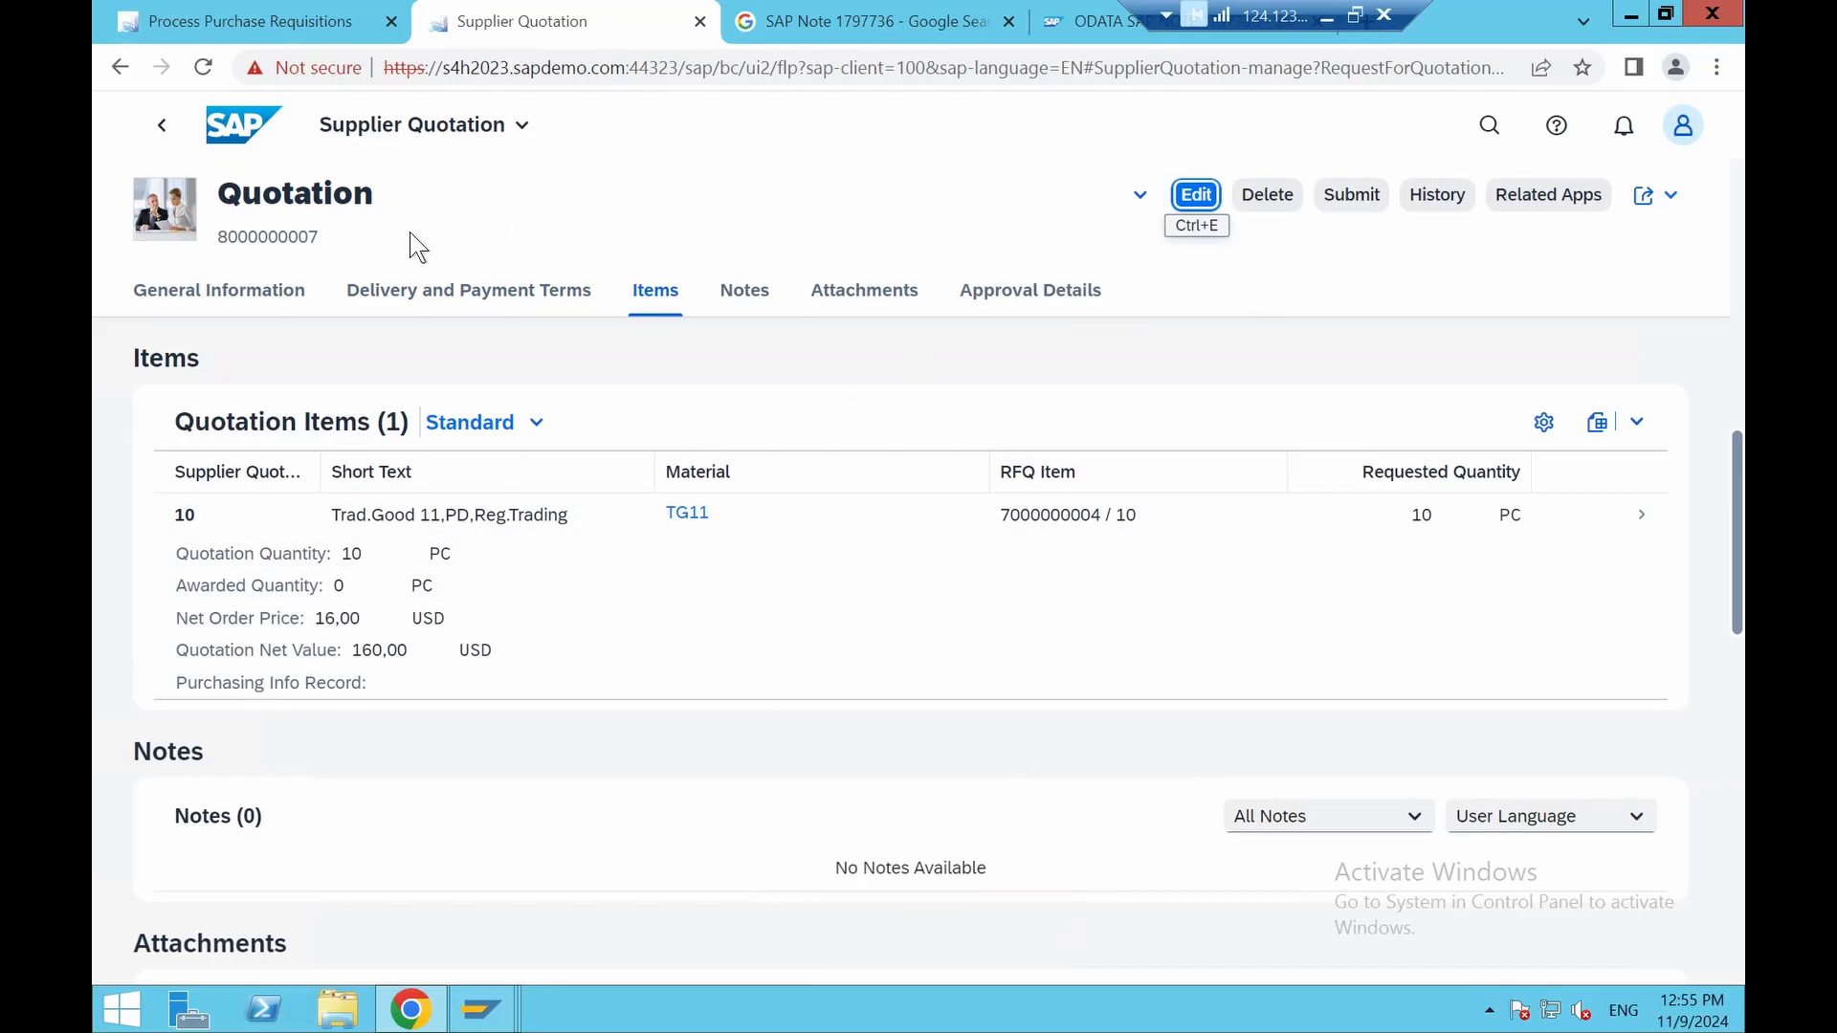
Leave the quotation and RFQ4, and open the Manage Supplier Quotations app from the home page
{"action": "left_click", "coordinate": [168, 145]}
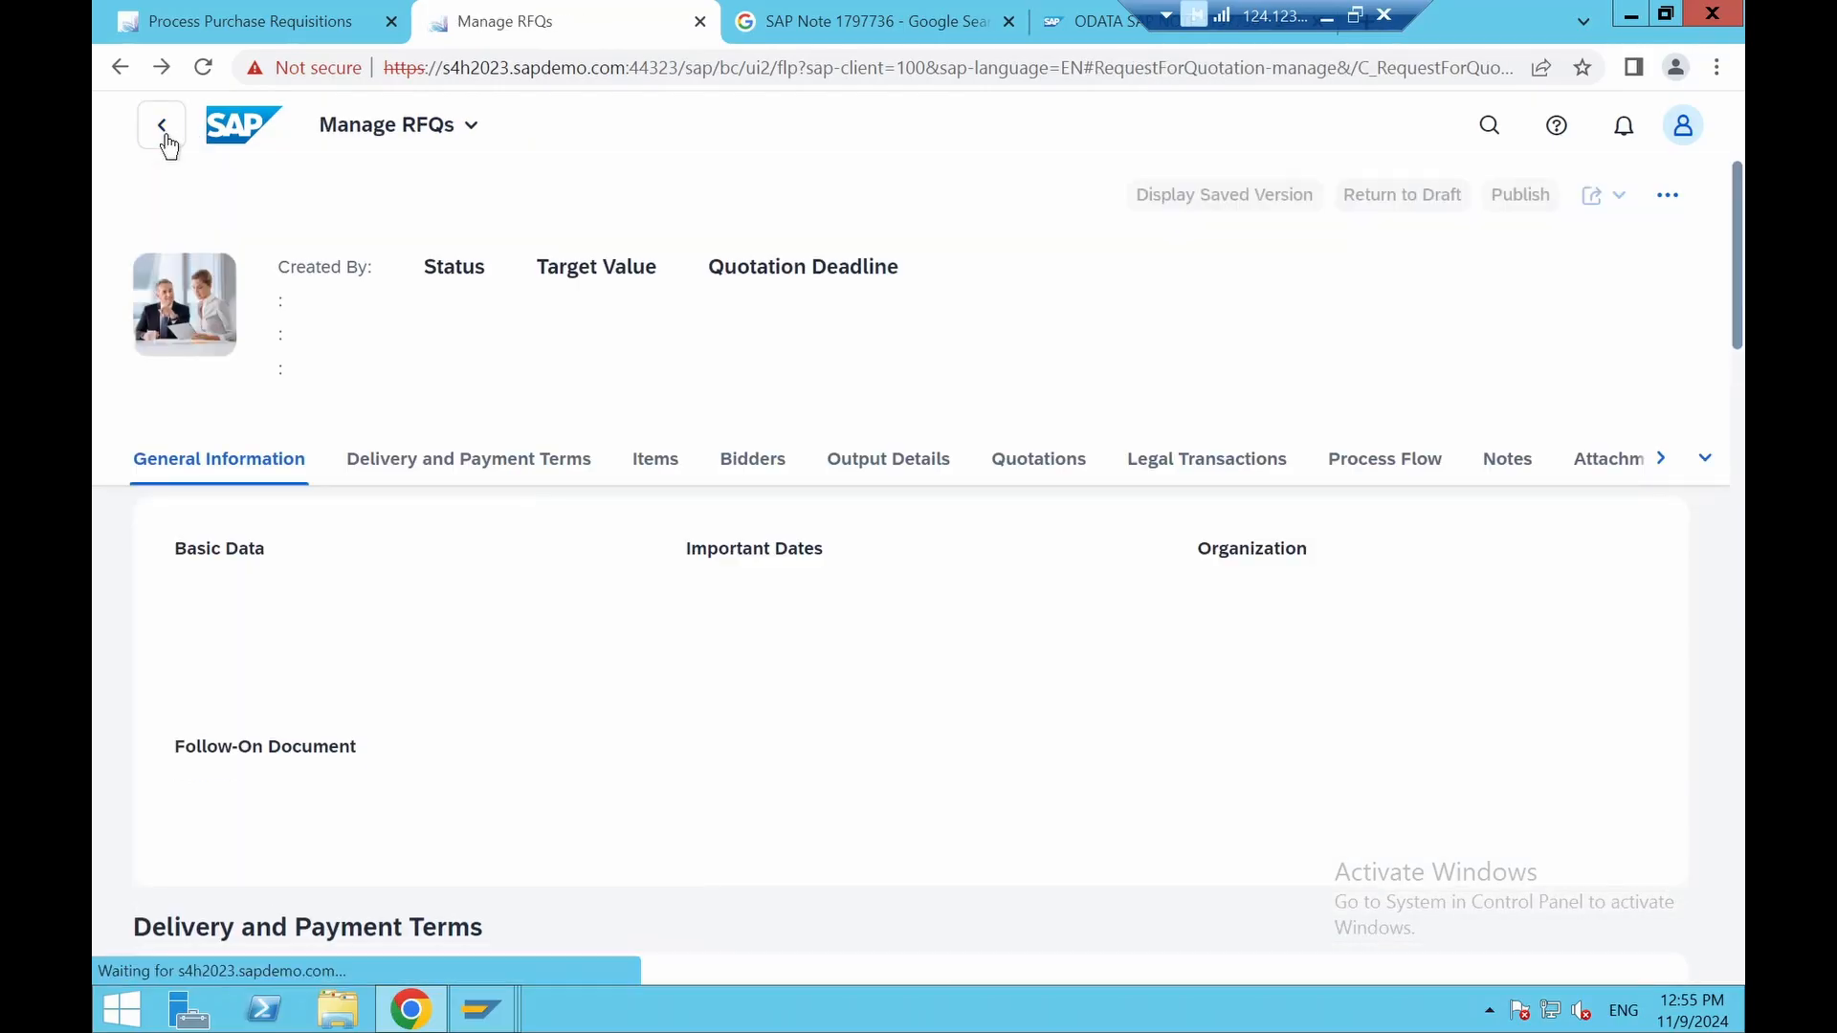
{"action": "left_click", "coordinate": [167, 146]}
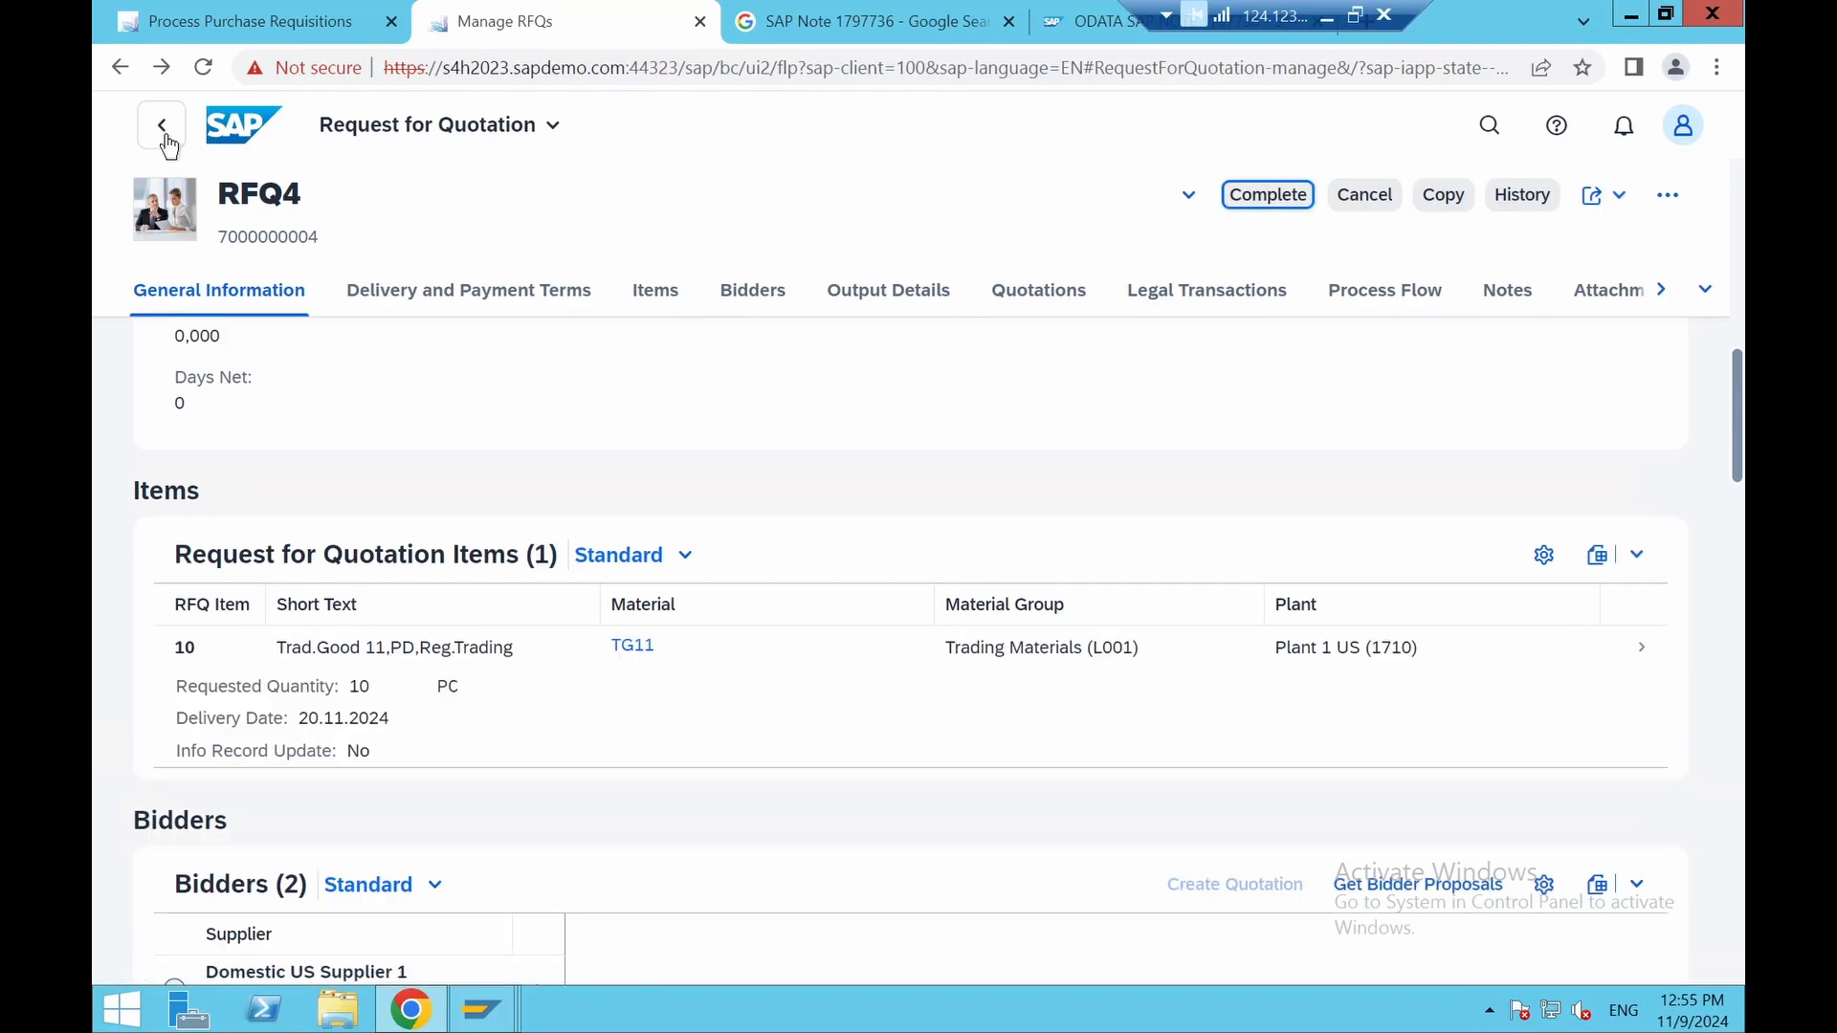
{"action": "left_click", "coordinate": [167, 145]}
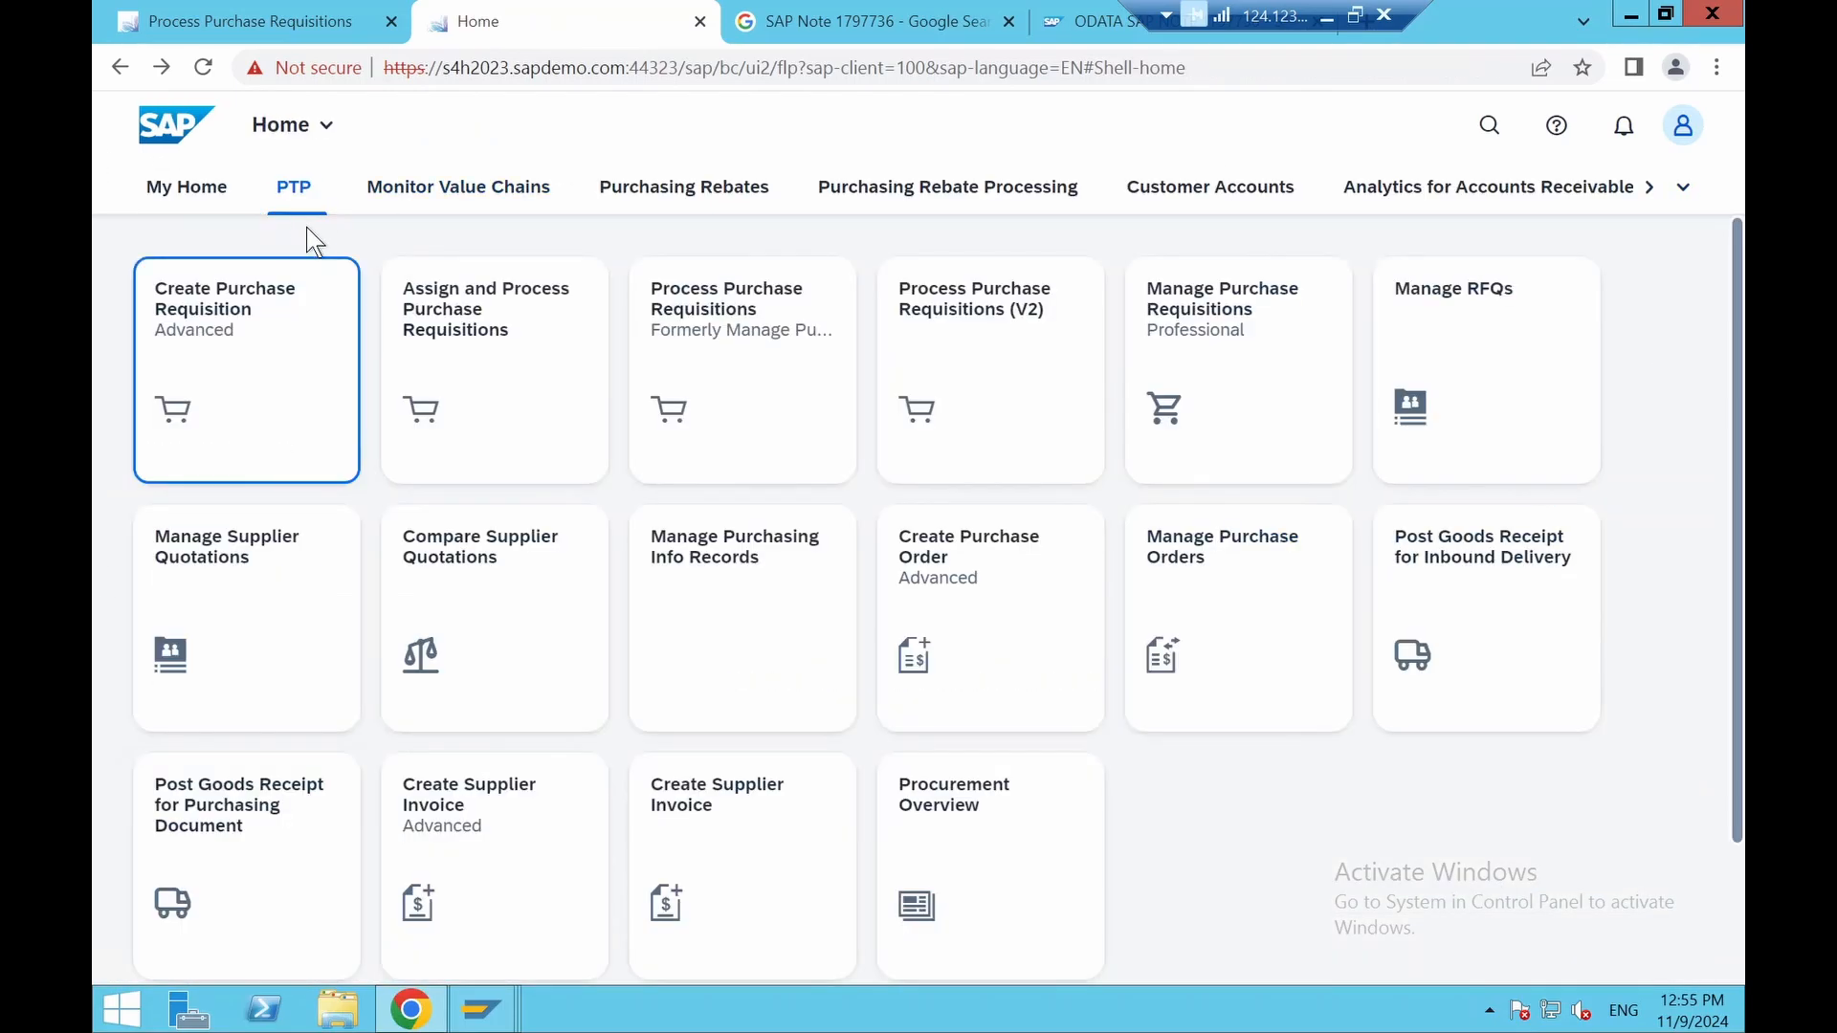
{"action": "left_click", "coordinate": [244, 587]}
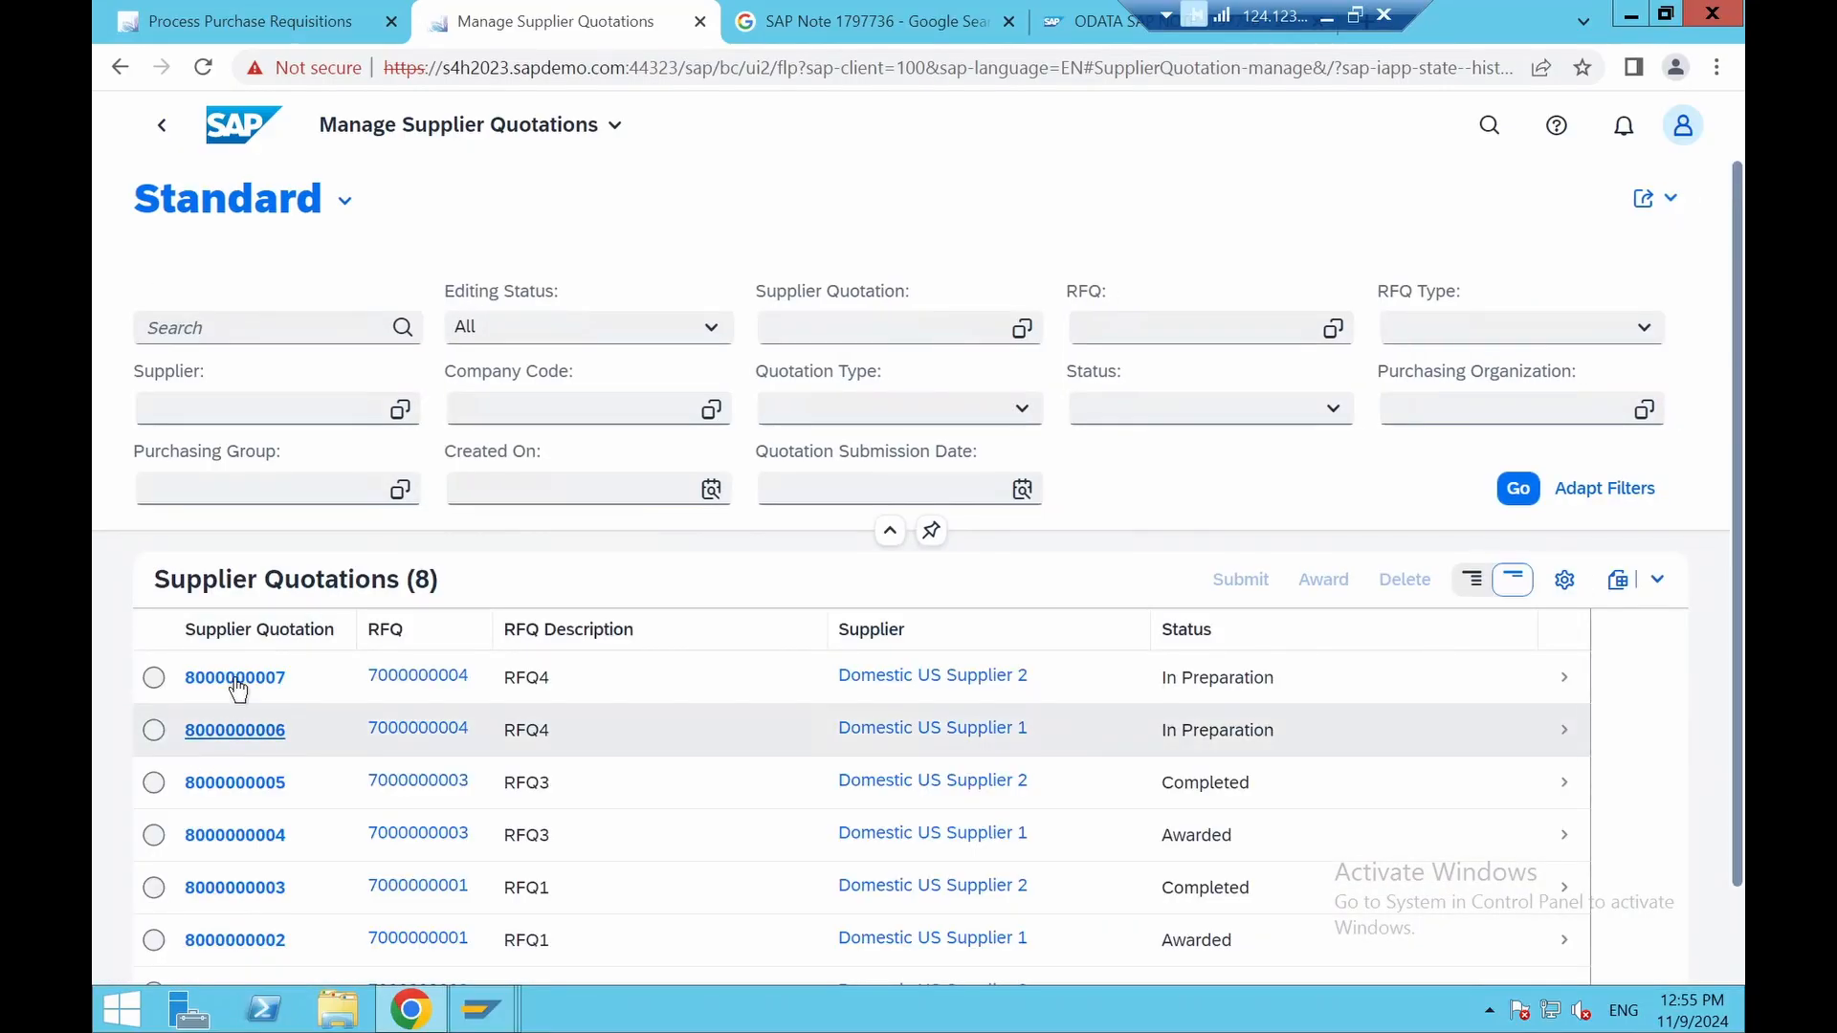
Submit the two RFQ4 quotations, first for Domestic US Supplier 1 and then for Domestic US Supplier 2
{"action": "left_click", "coordinate": [154, 731]}
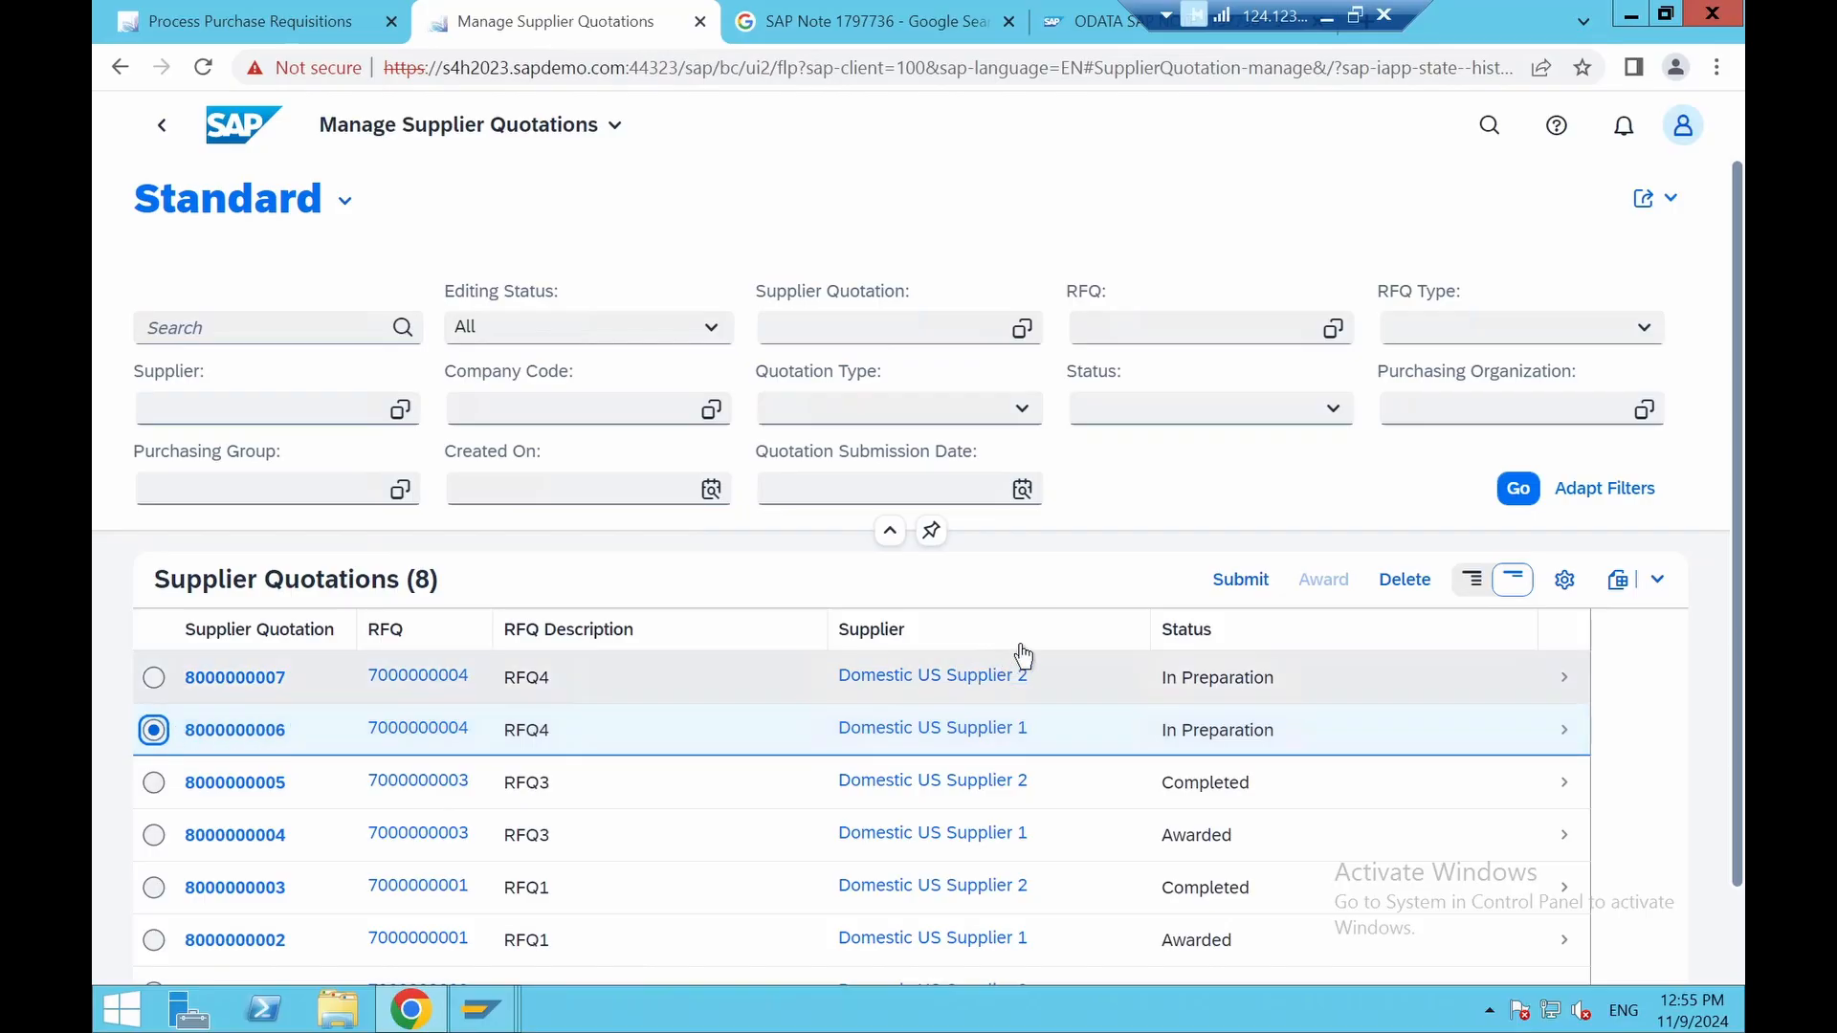
{"action": "left_click", "coordinate": [1240, 580]}
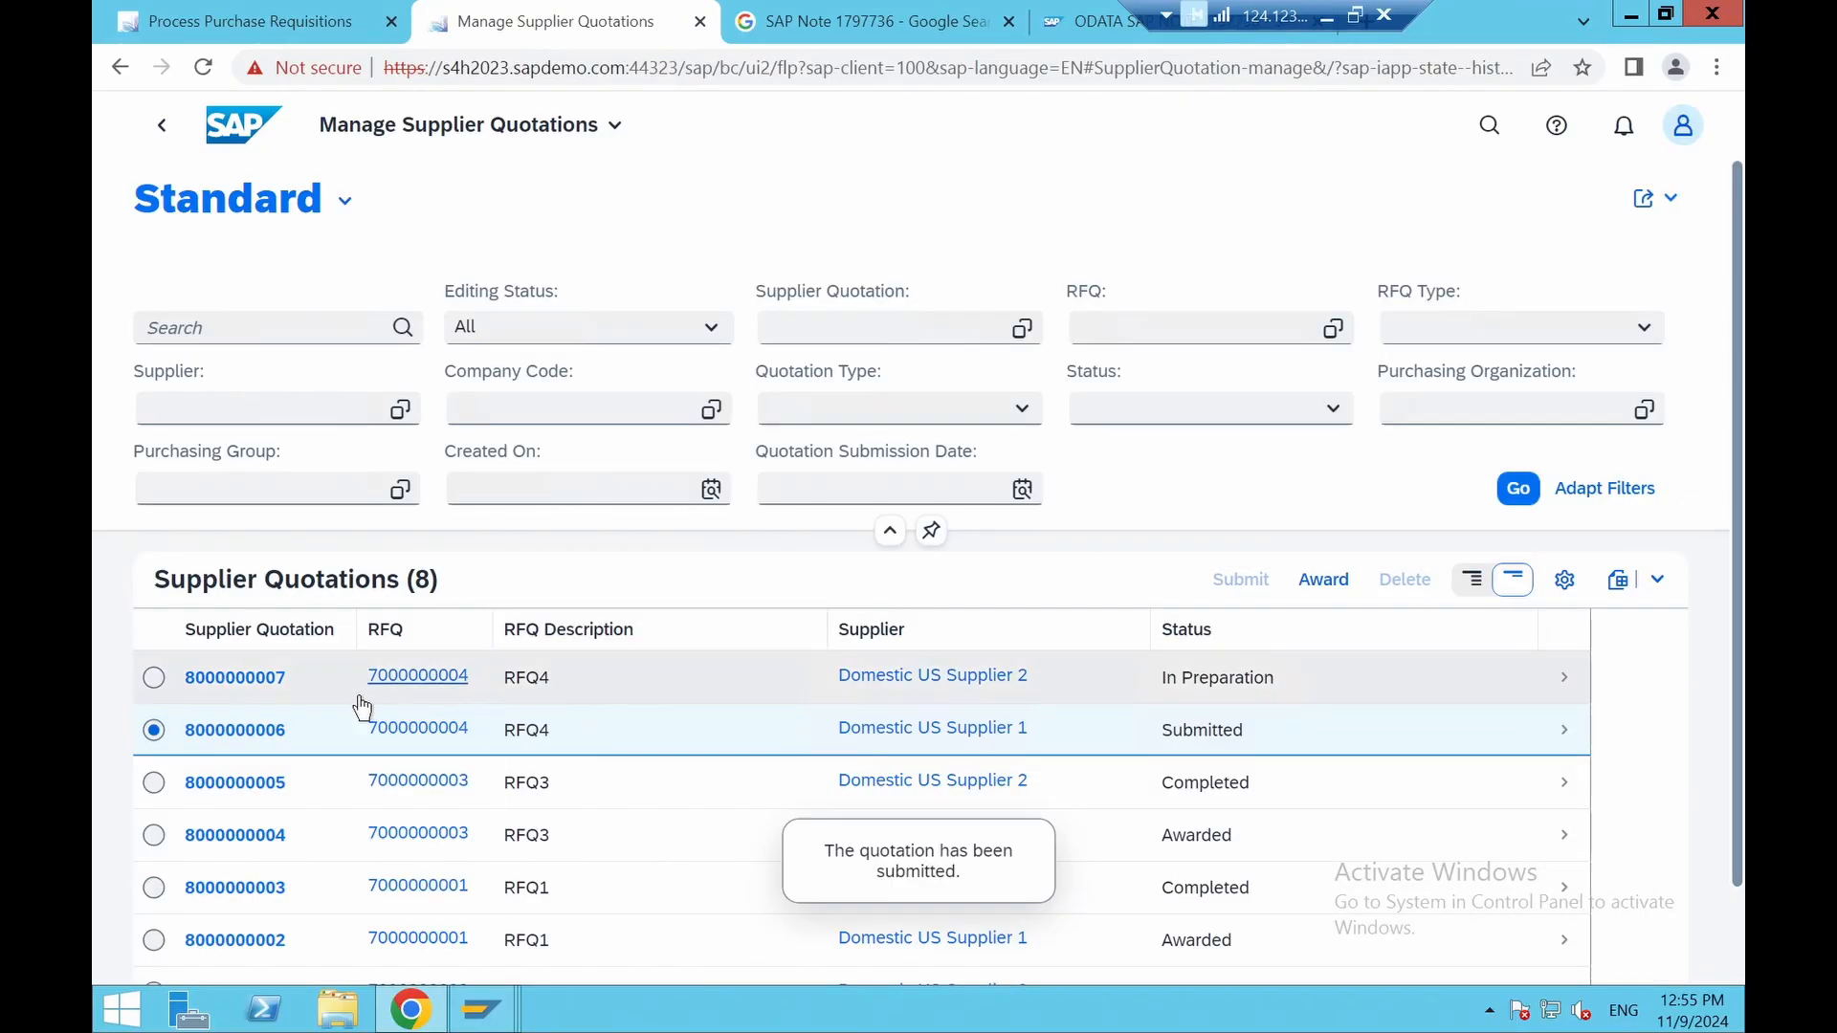
{"action": "left_click", "coordinate": [154, 678]}
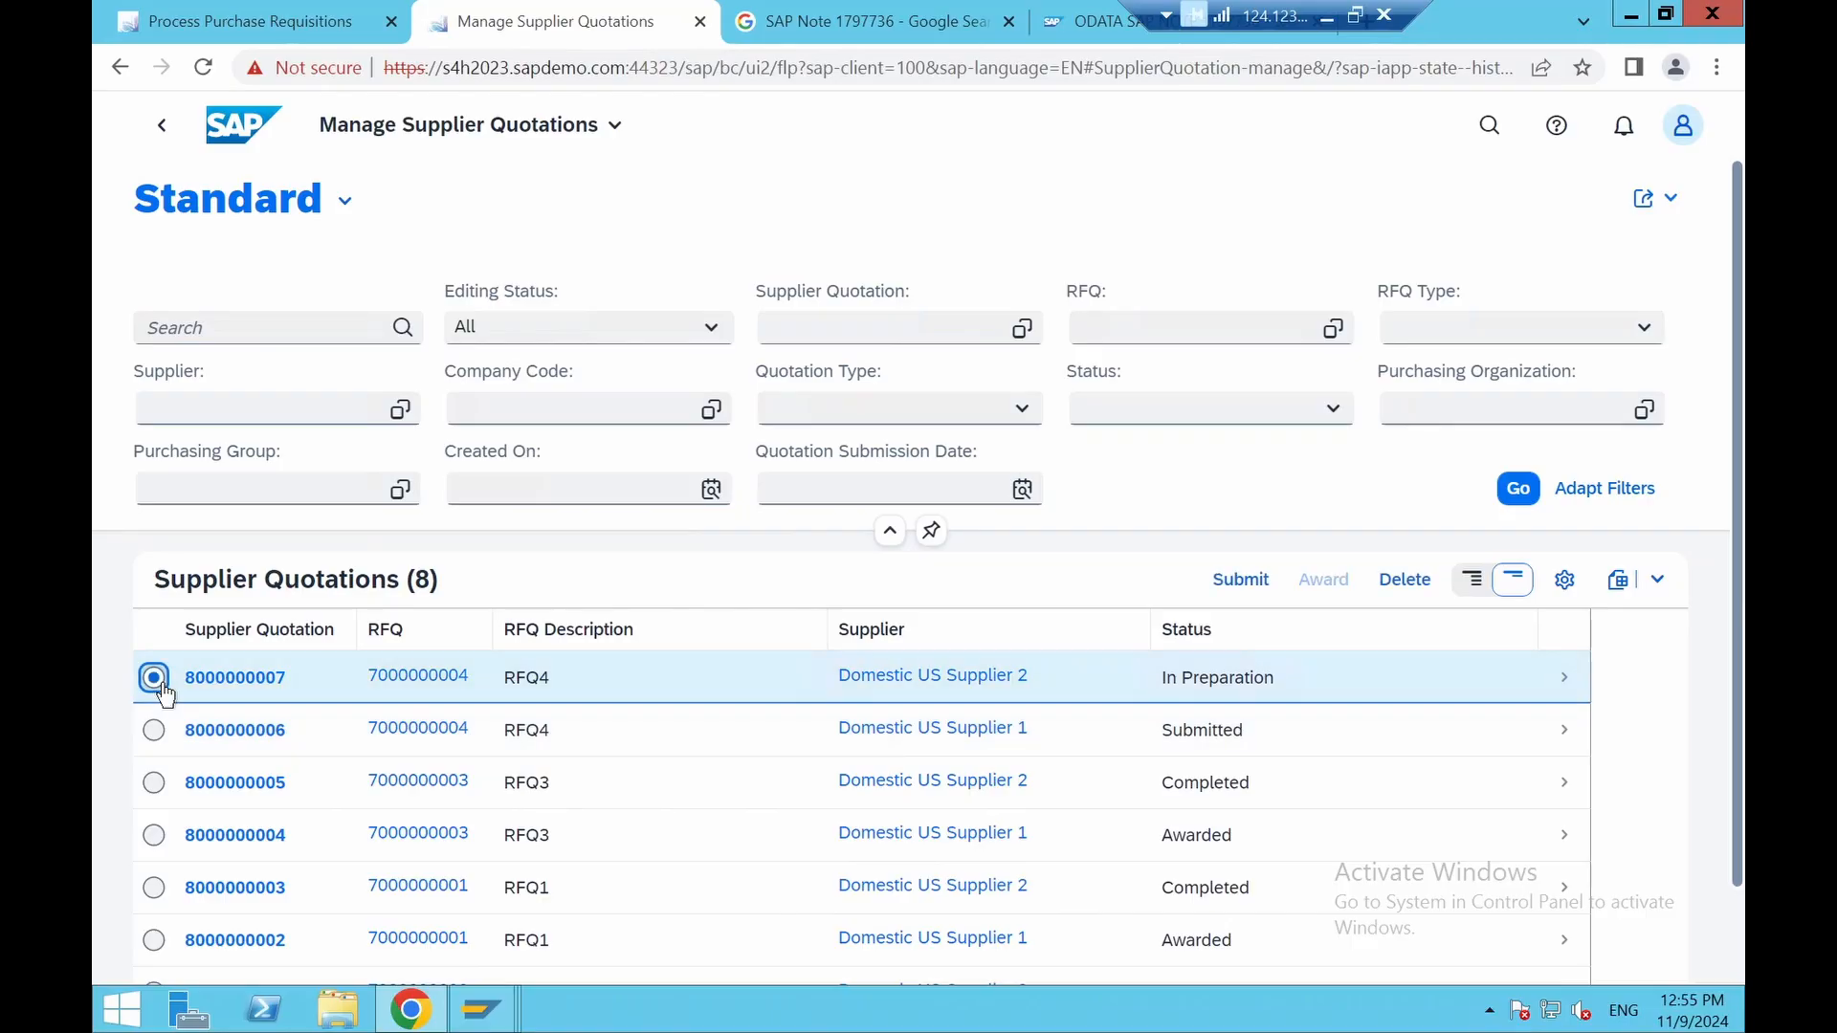
{"action": "left_click", "coordinate": [1244, 582]}
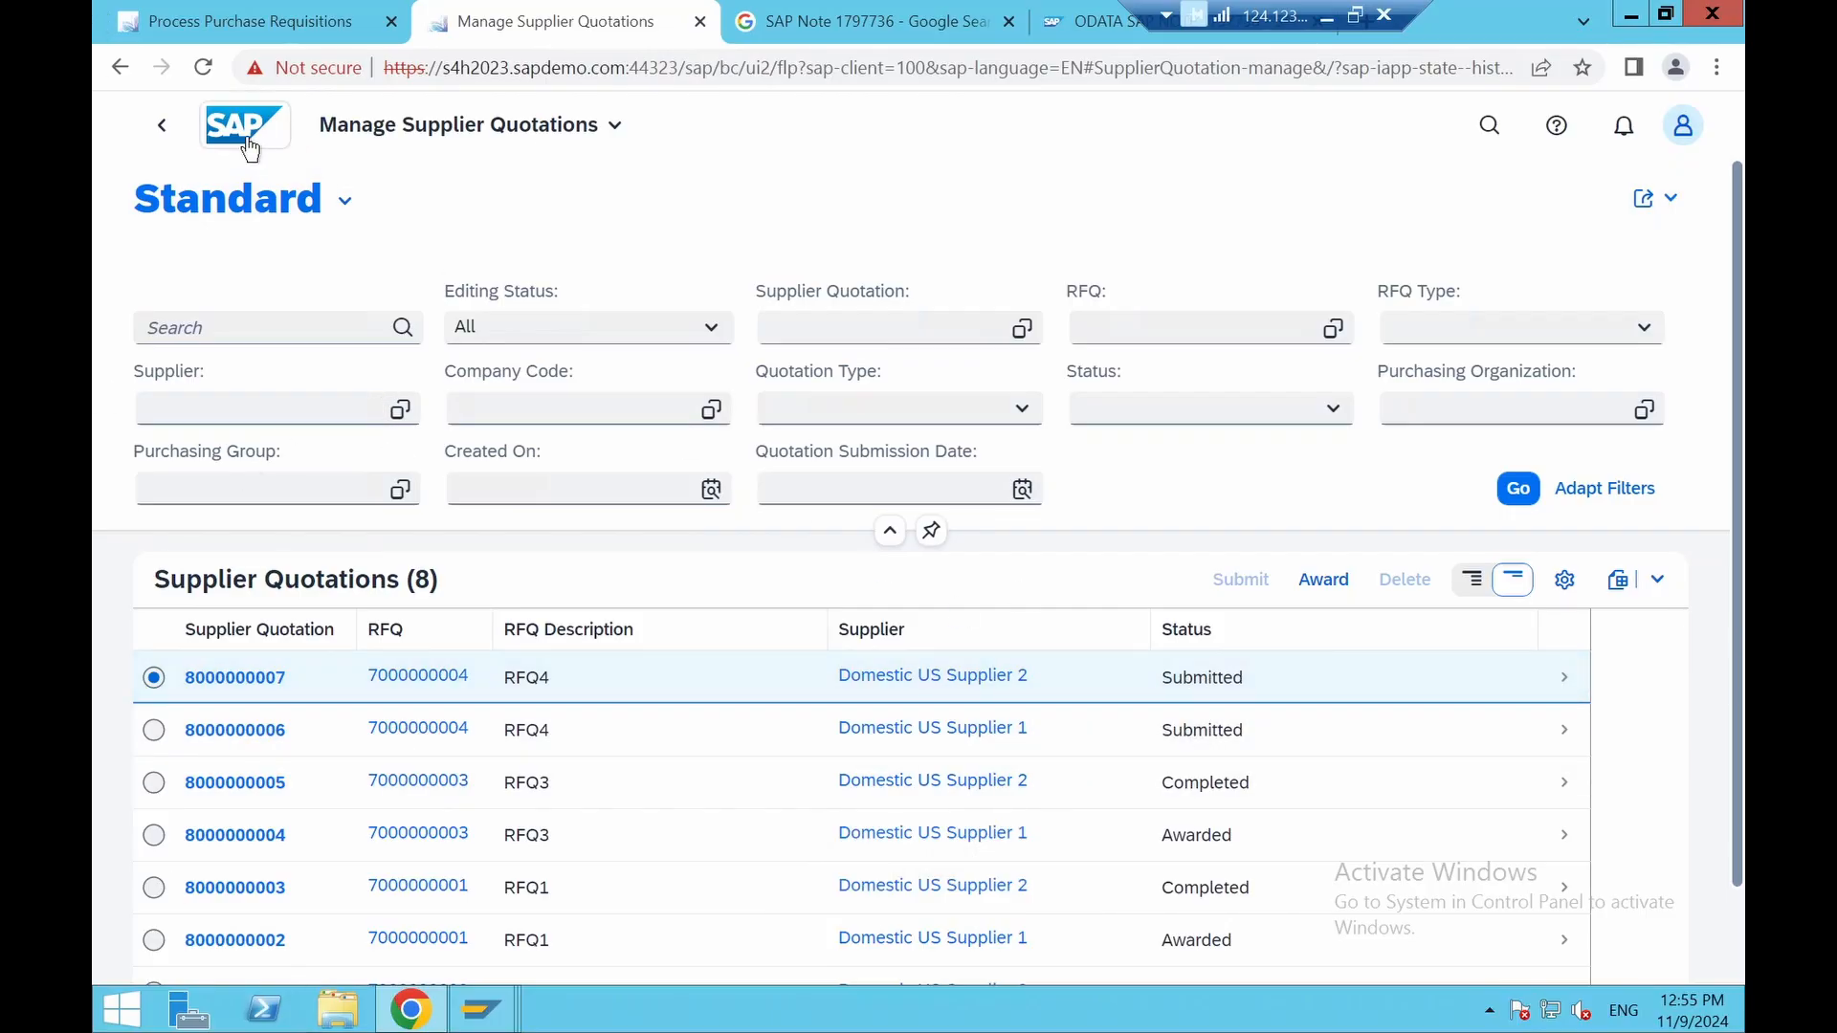
Open the Compare Supplier Quotations app and choose RFQ4 as the request for quotation
{"action": "left_click", "coordinate": [170, 144]}
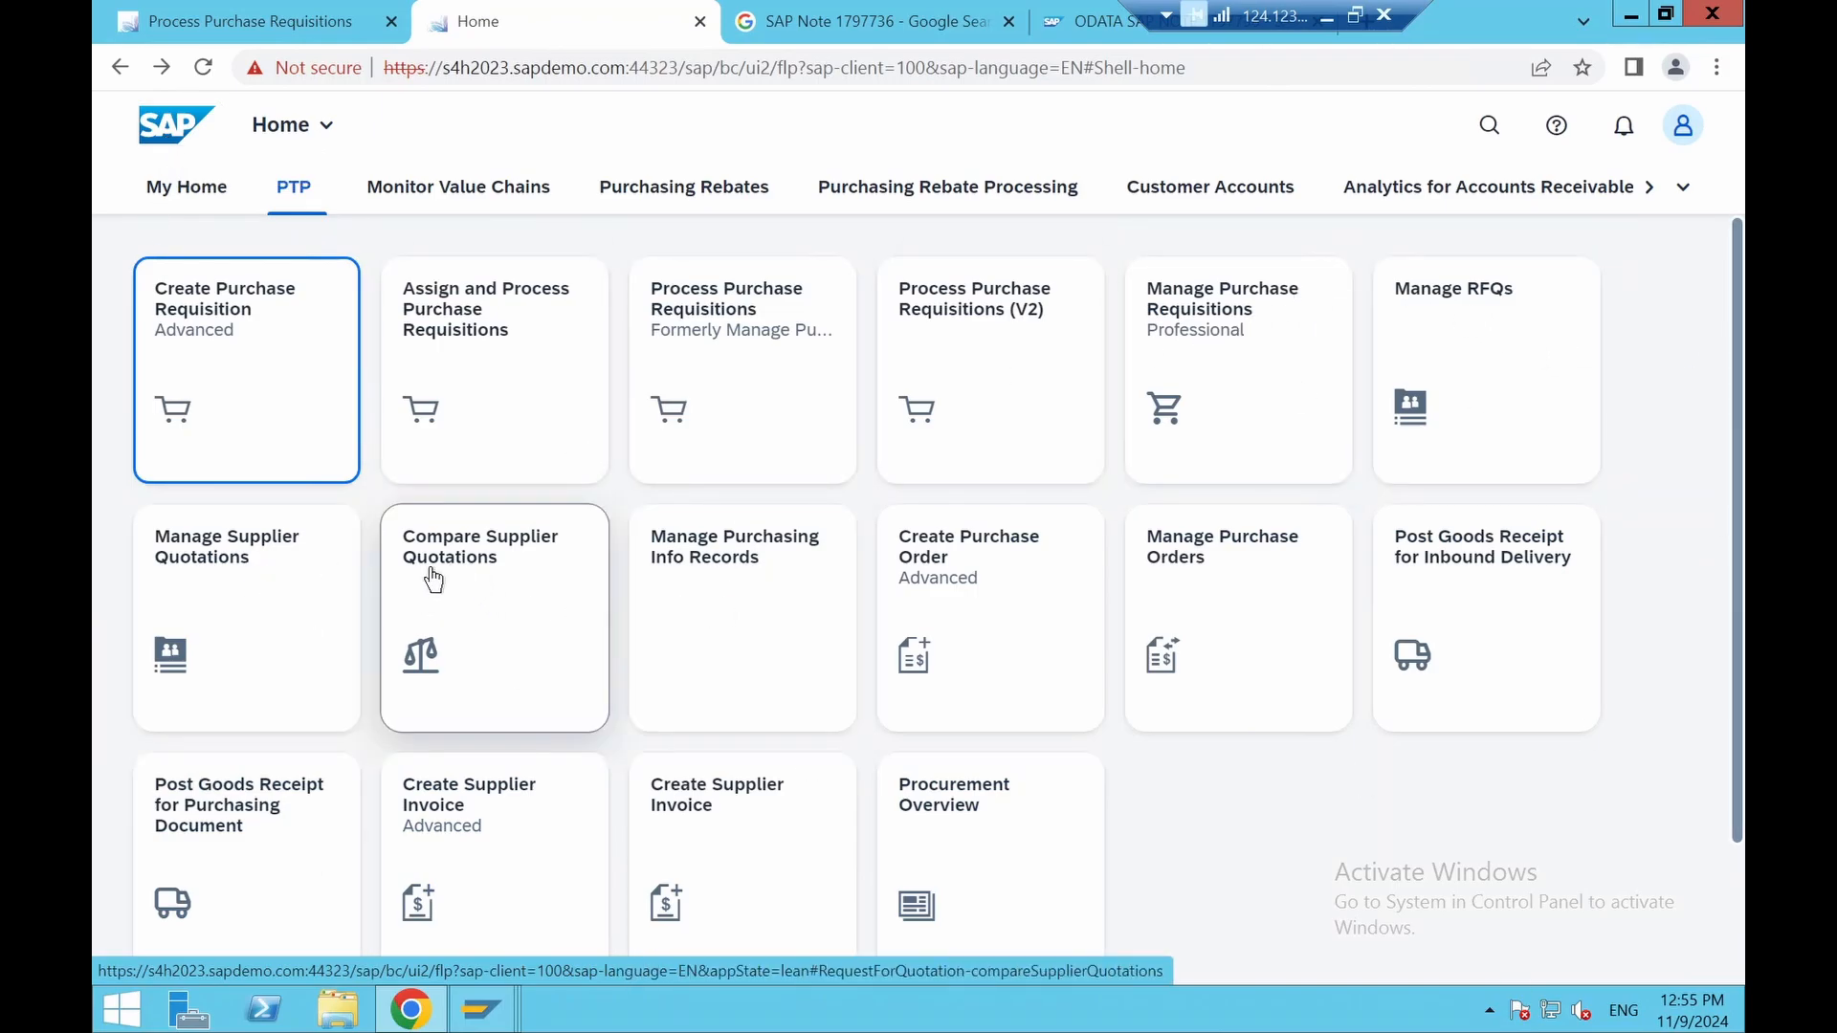
{"action": "left_click", "coordinate": [488, 593]}
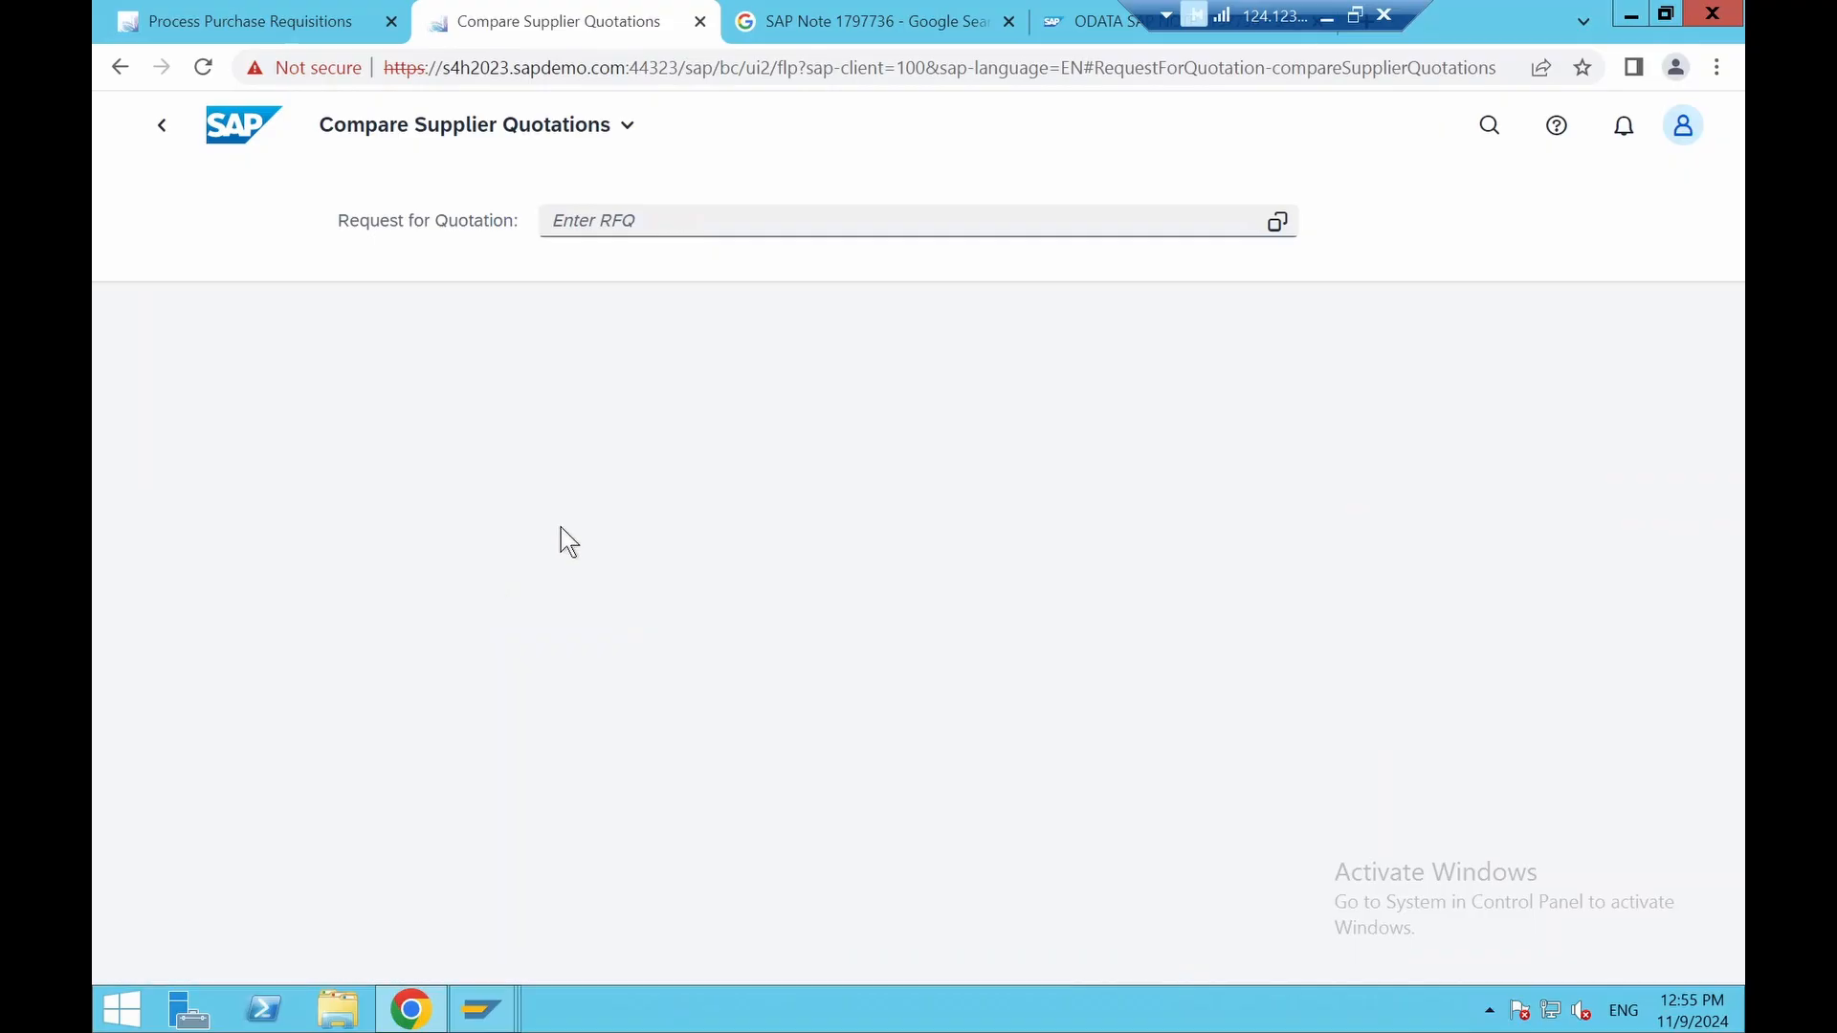
{"action": "left_click", "coordinate": [1278, 222]}
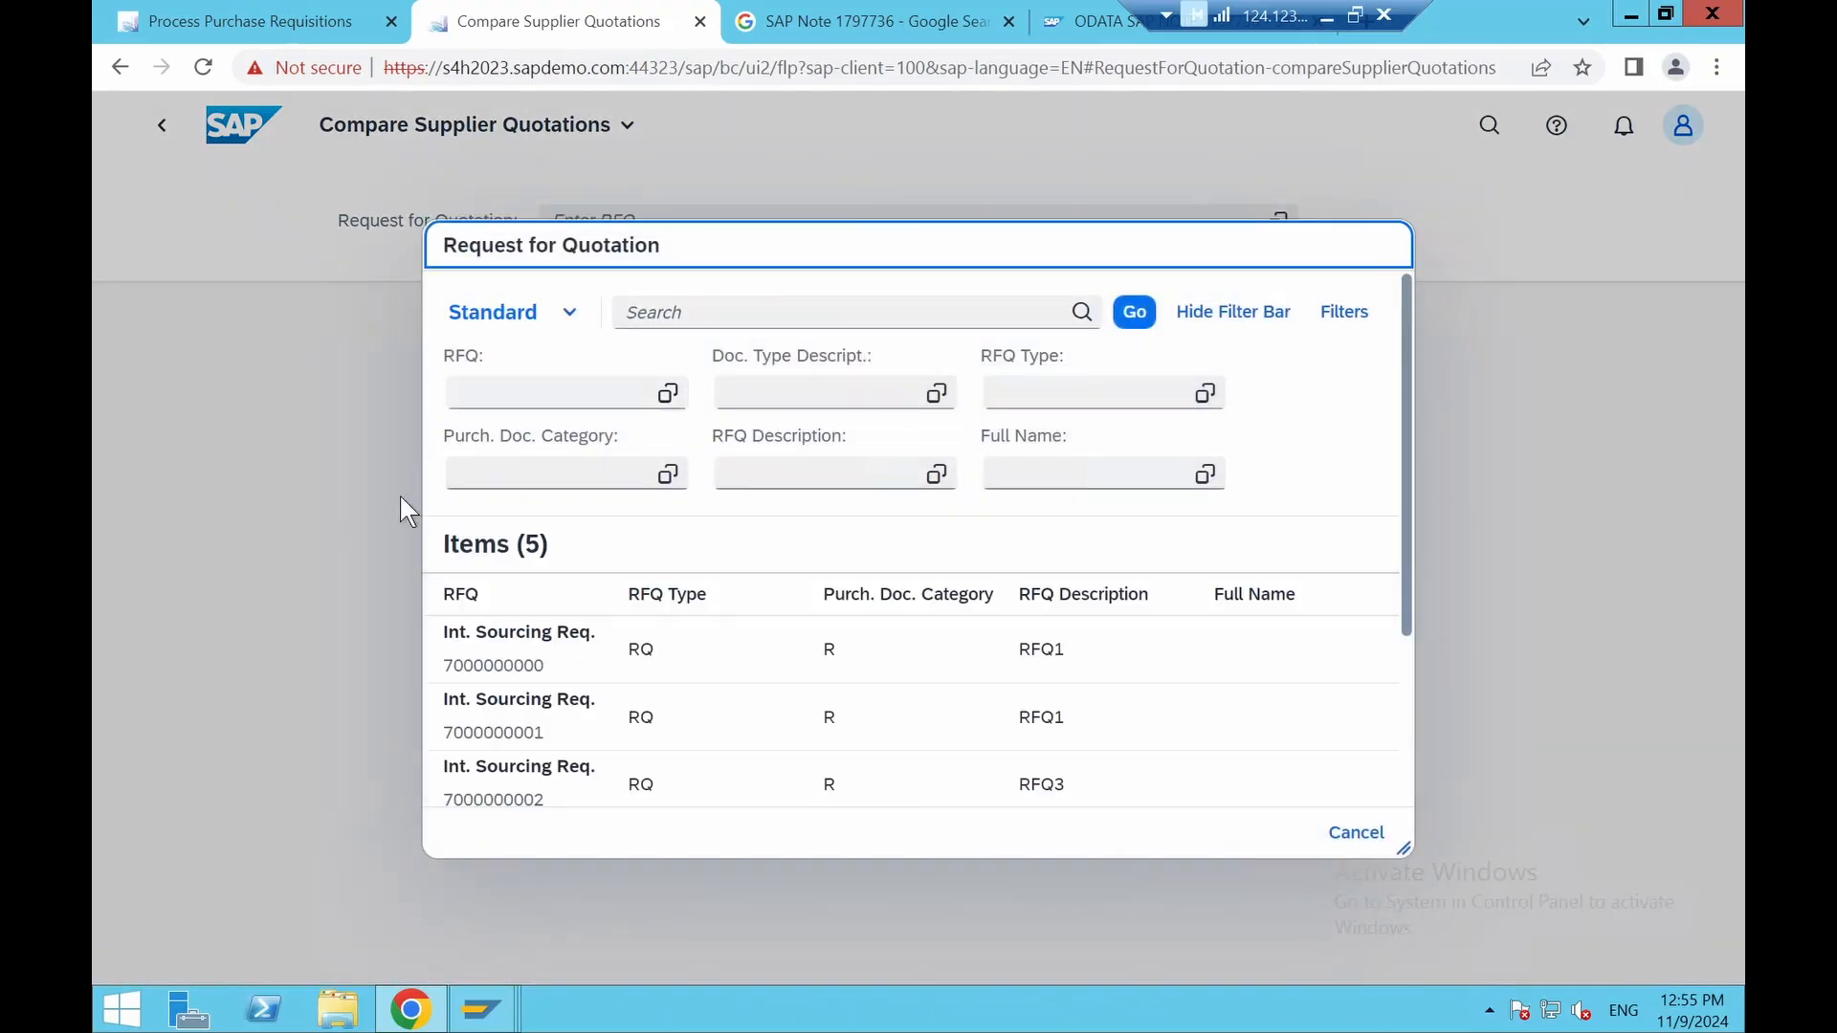
{"action": "left_click", "coordinate": [532, 593]}
{"action": "scroll", "coordinate": [622, 694], "scroll_direction": "down", "scroll_amount": 3}
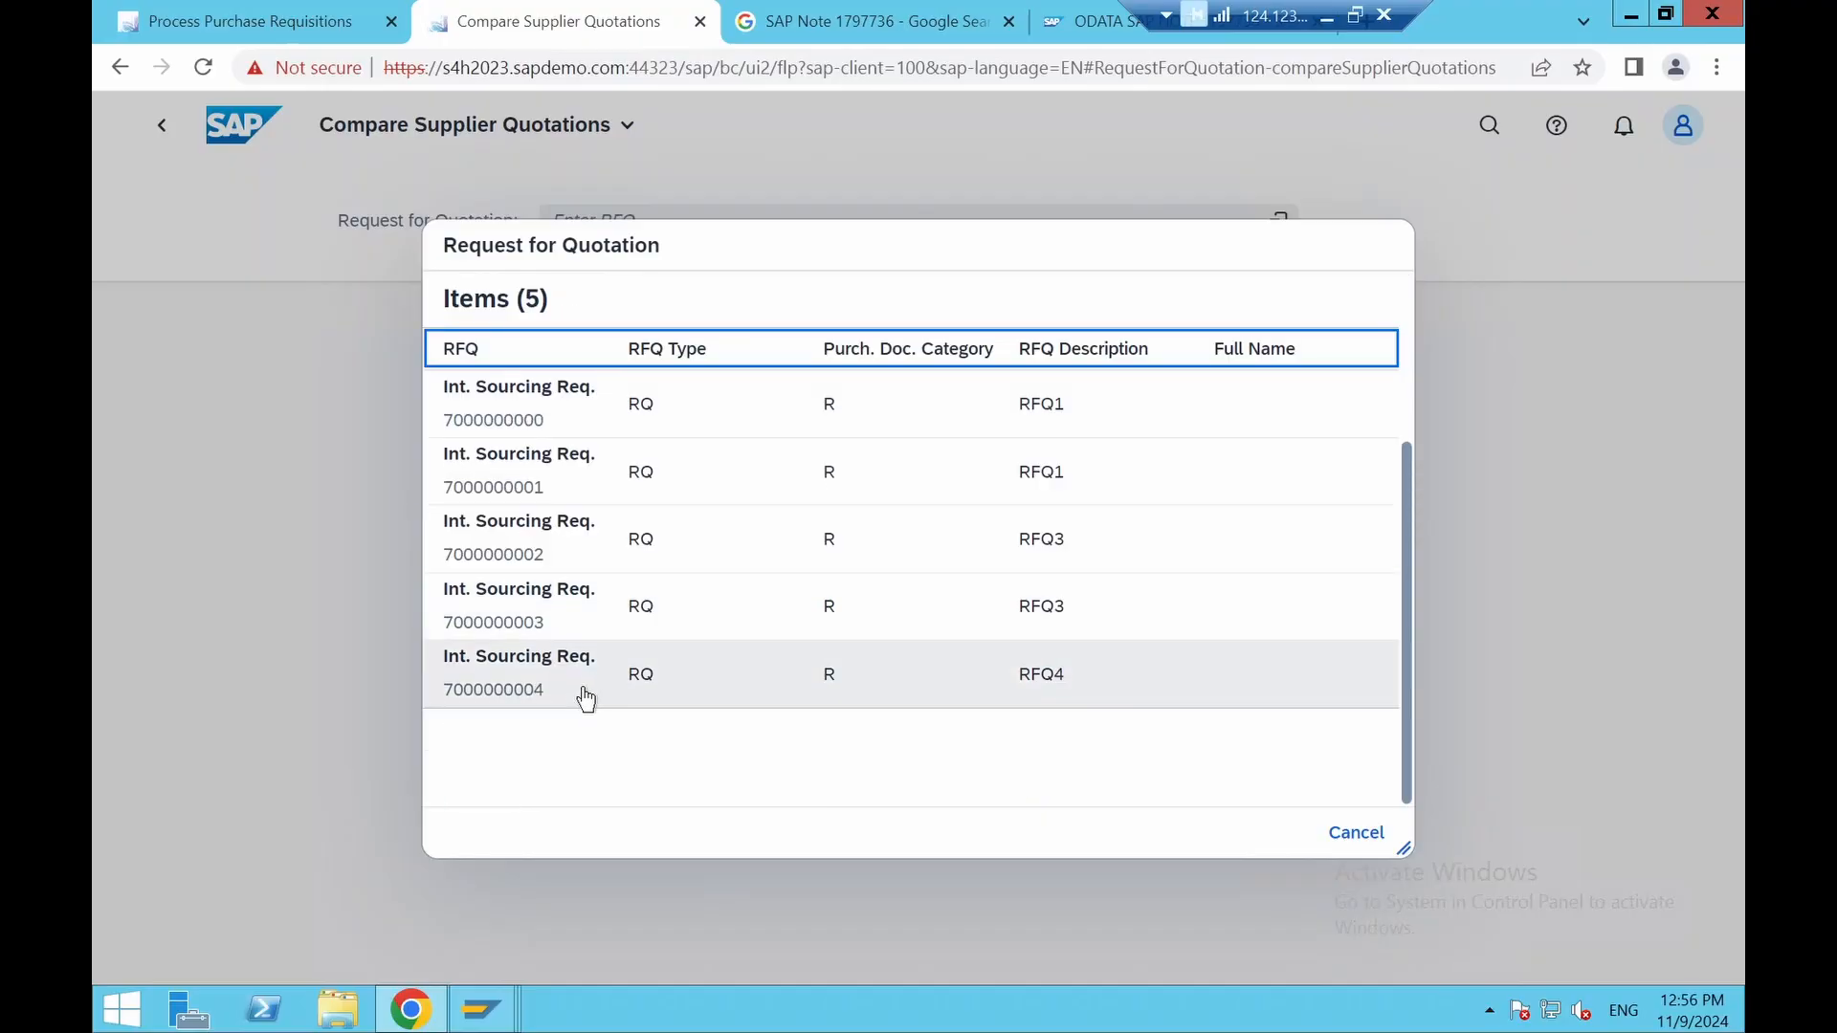
{"action": "left_click", "coordinate": [527, 690]}
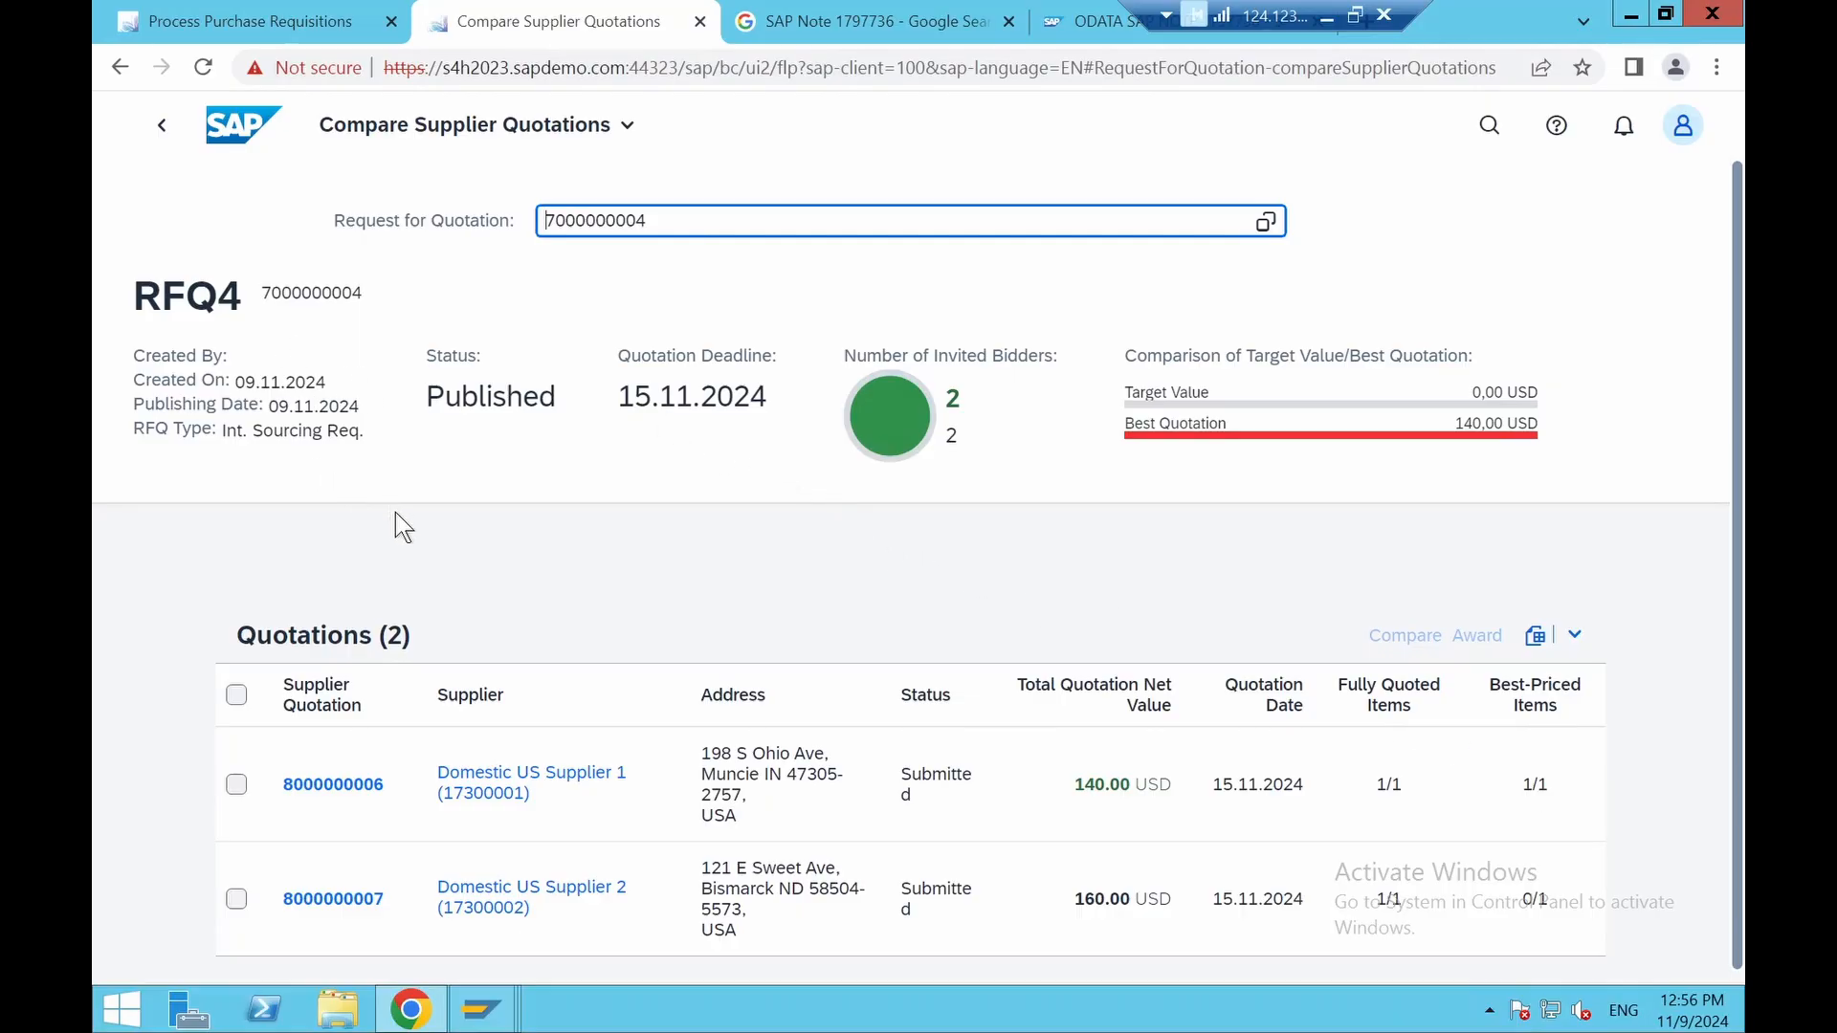
Compare both RFQ4 quotations side by side, examining their net values, TG11 item prices and awarded quantities
{"action": "left_click", "coordinate": [238, 696]}
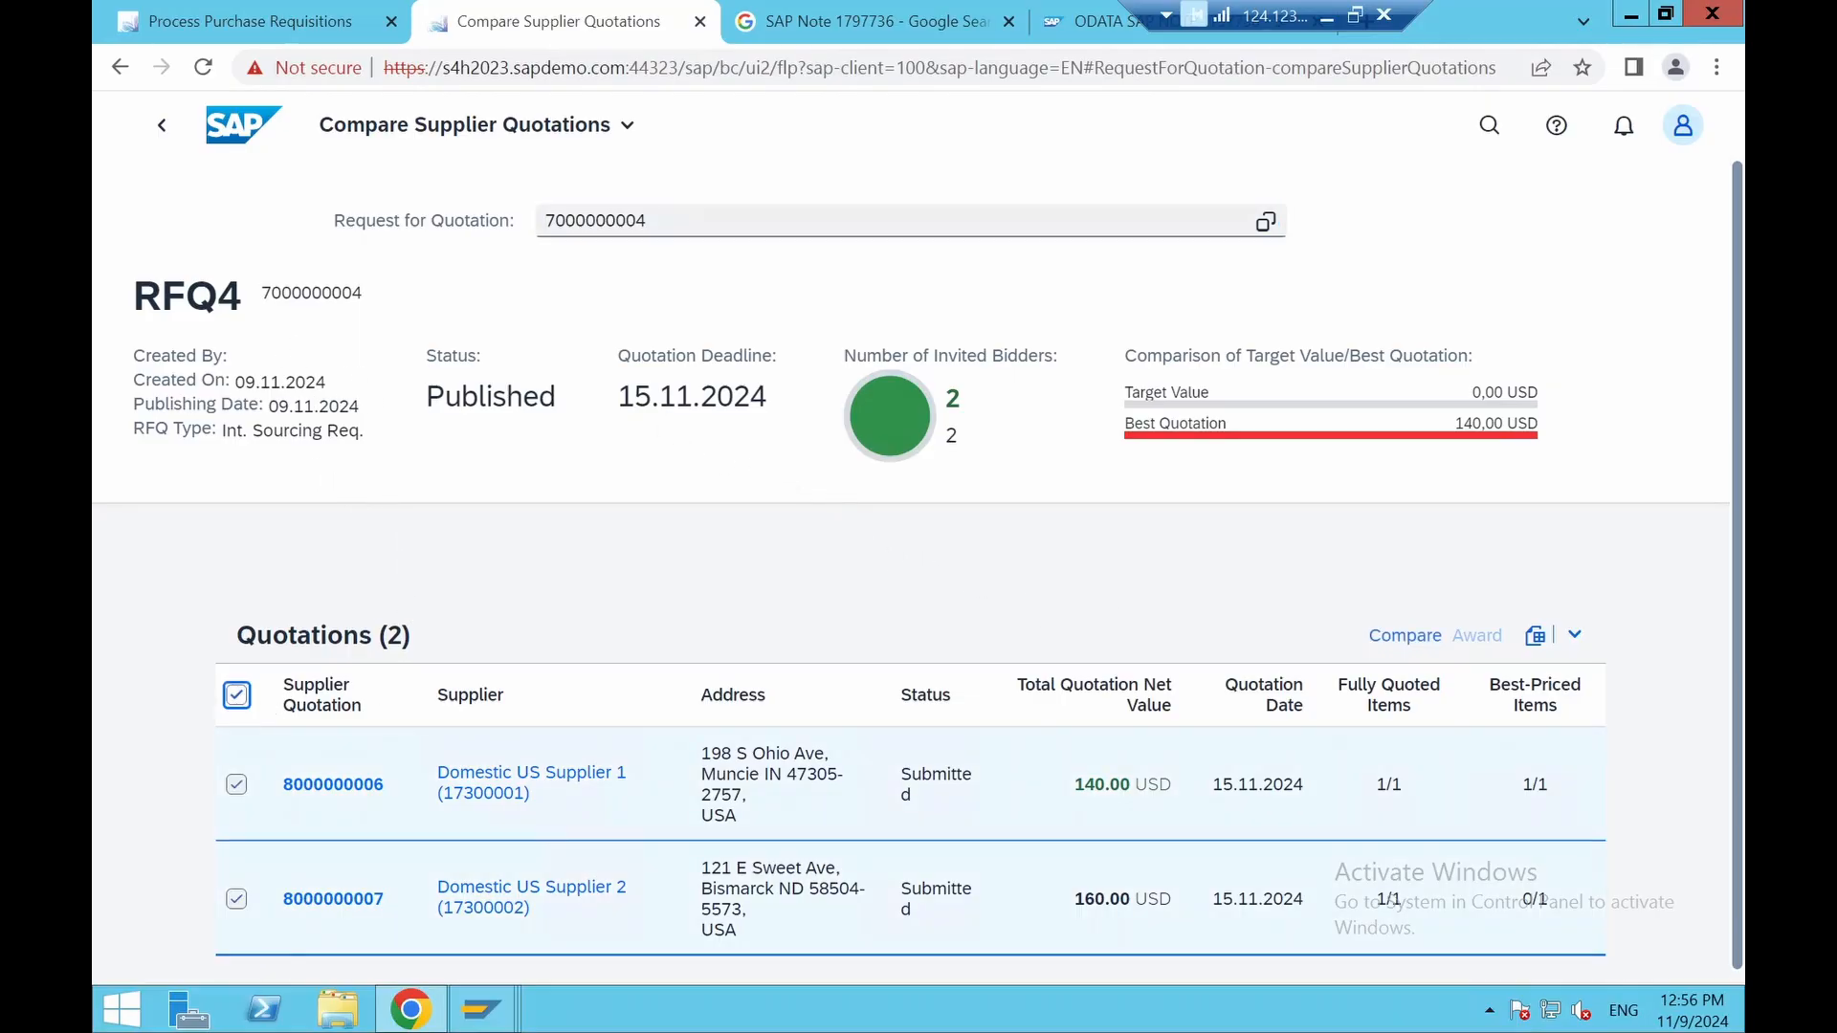
{"action": "left_click", "coordinate": [1407, 637]}
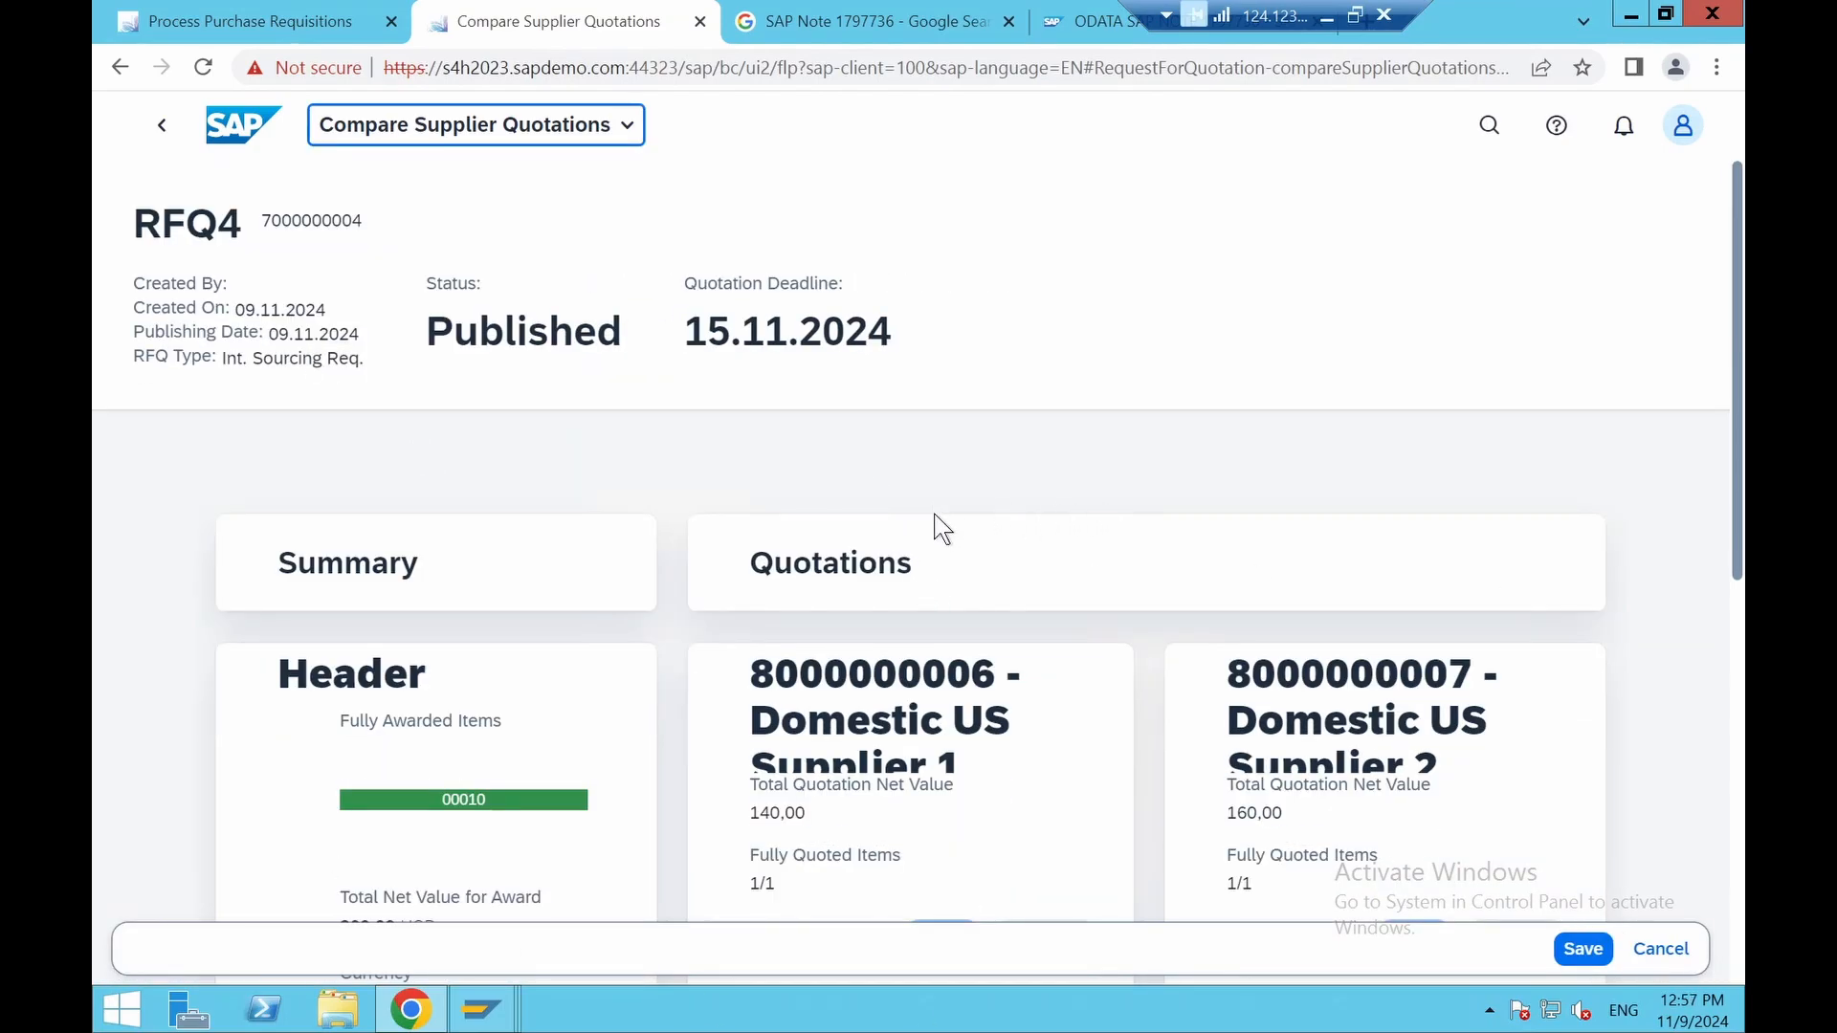
{"action": "scroll", "coordinate": [957, 627], "scroll_direction": "down", "scroll_amount": 3}
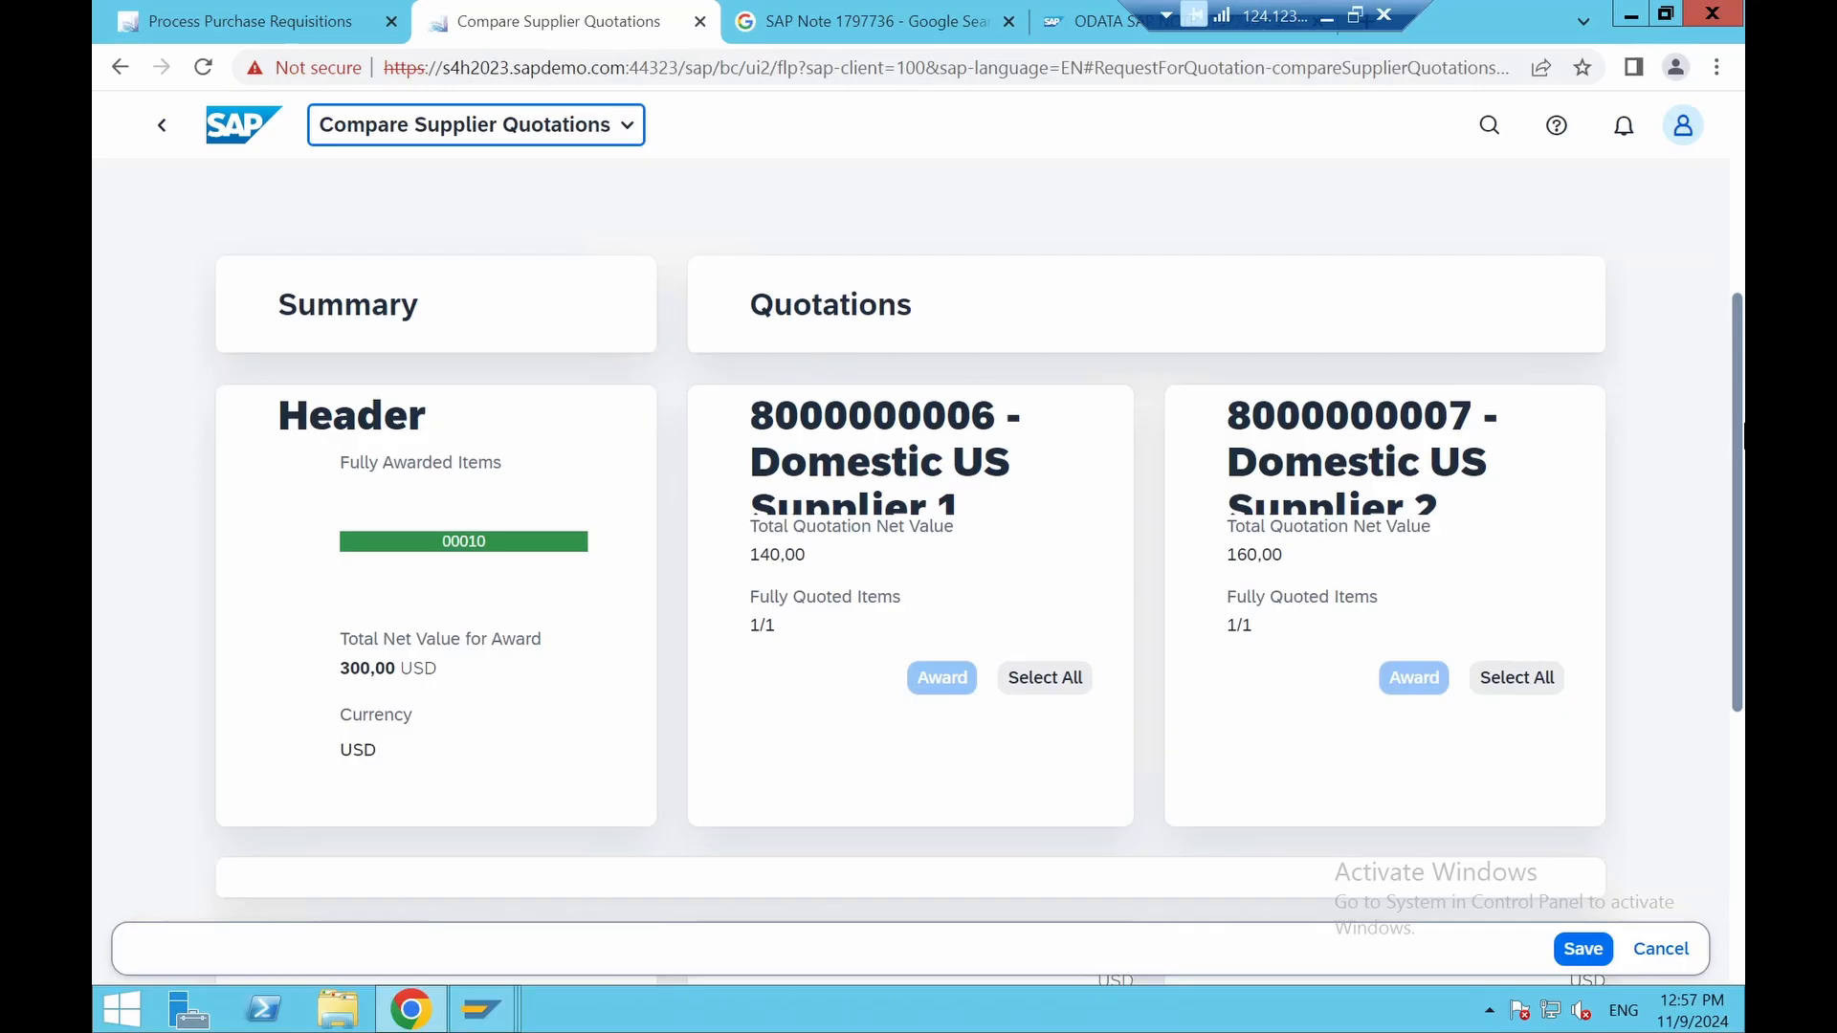
{"action": "scroll", "coordinate": [1739, 469], "scroll_direction": "down", "scroll_amount": 5}
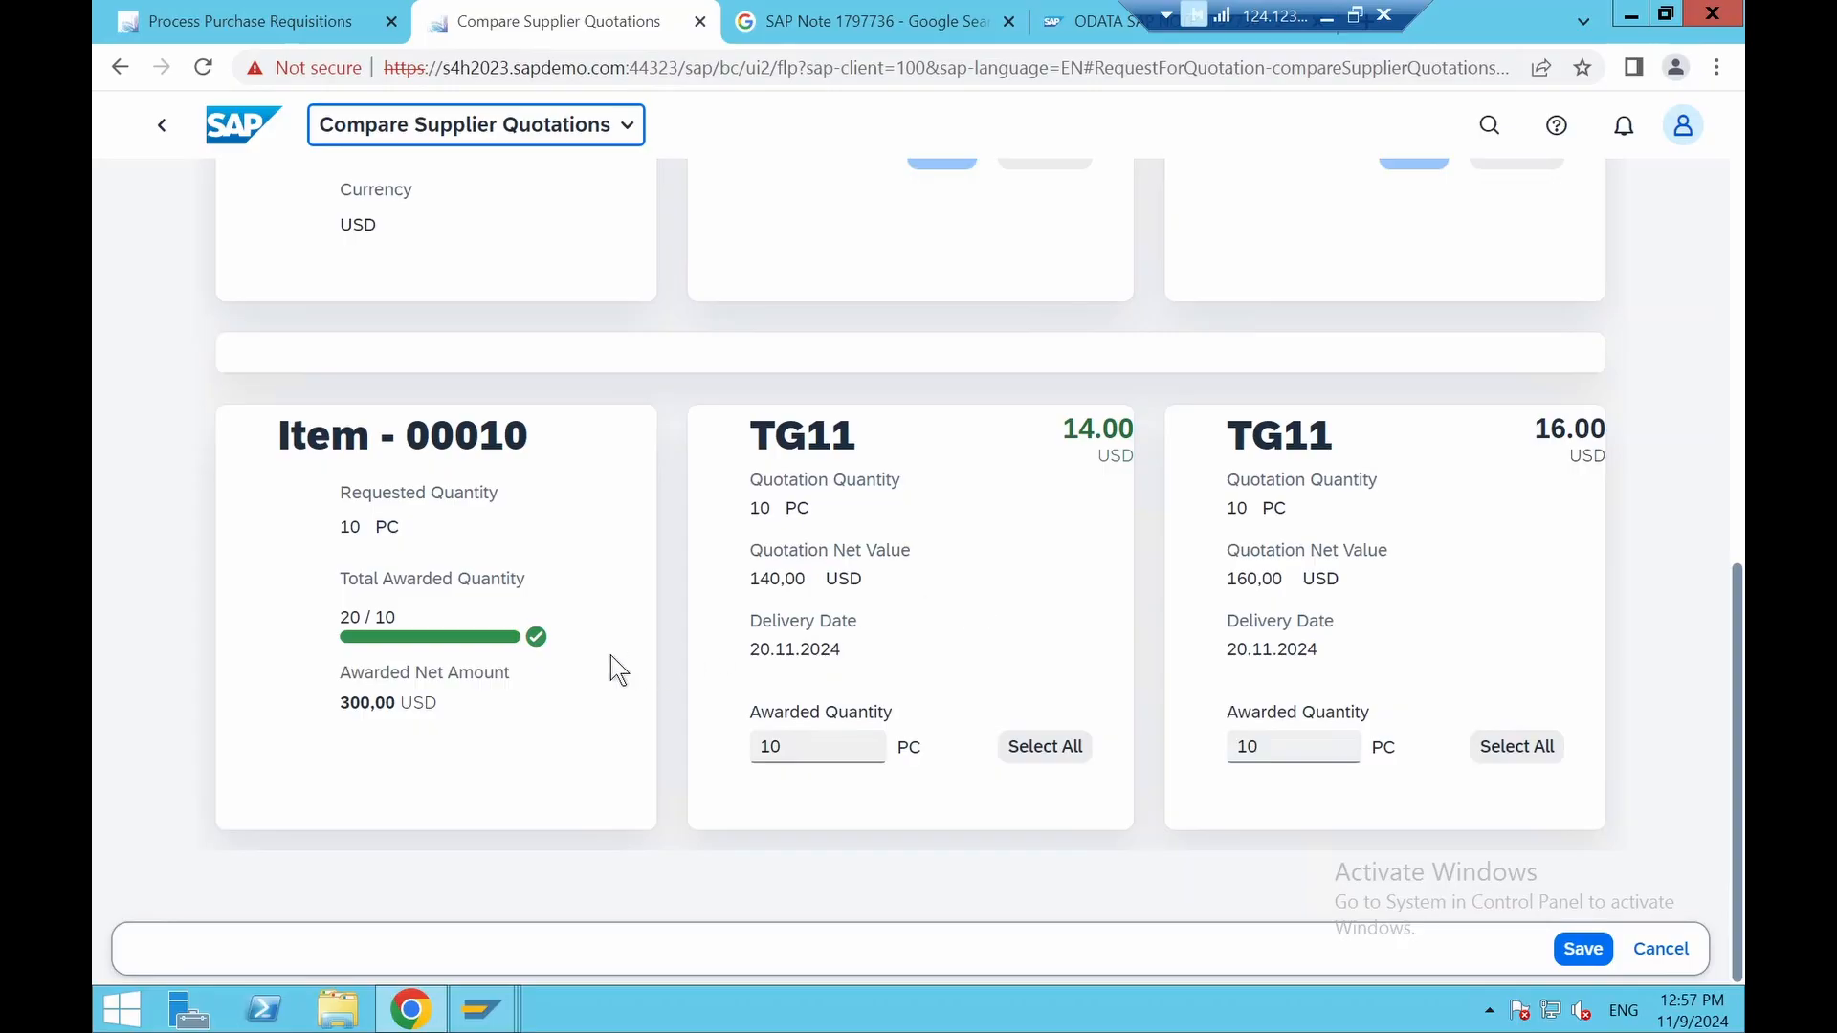
Assign the full TG11 quantity to Domestic US Supplier 1's quotation, save the awarded quantities and award that quotation
{"action": "left_click", "coordinate": [1038, 756]}
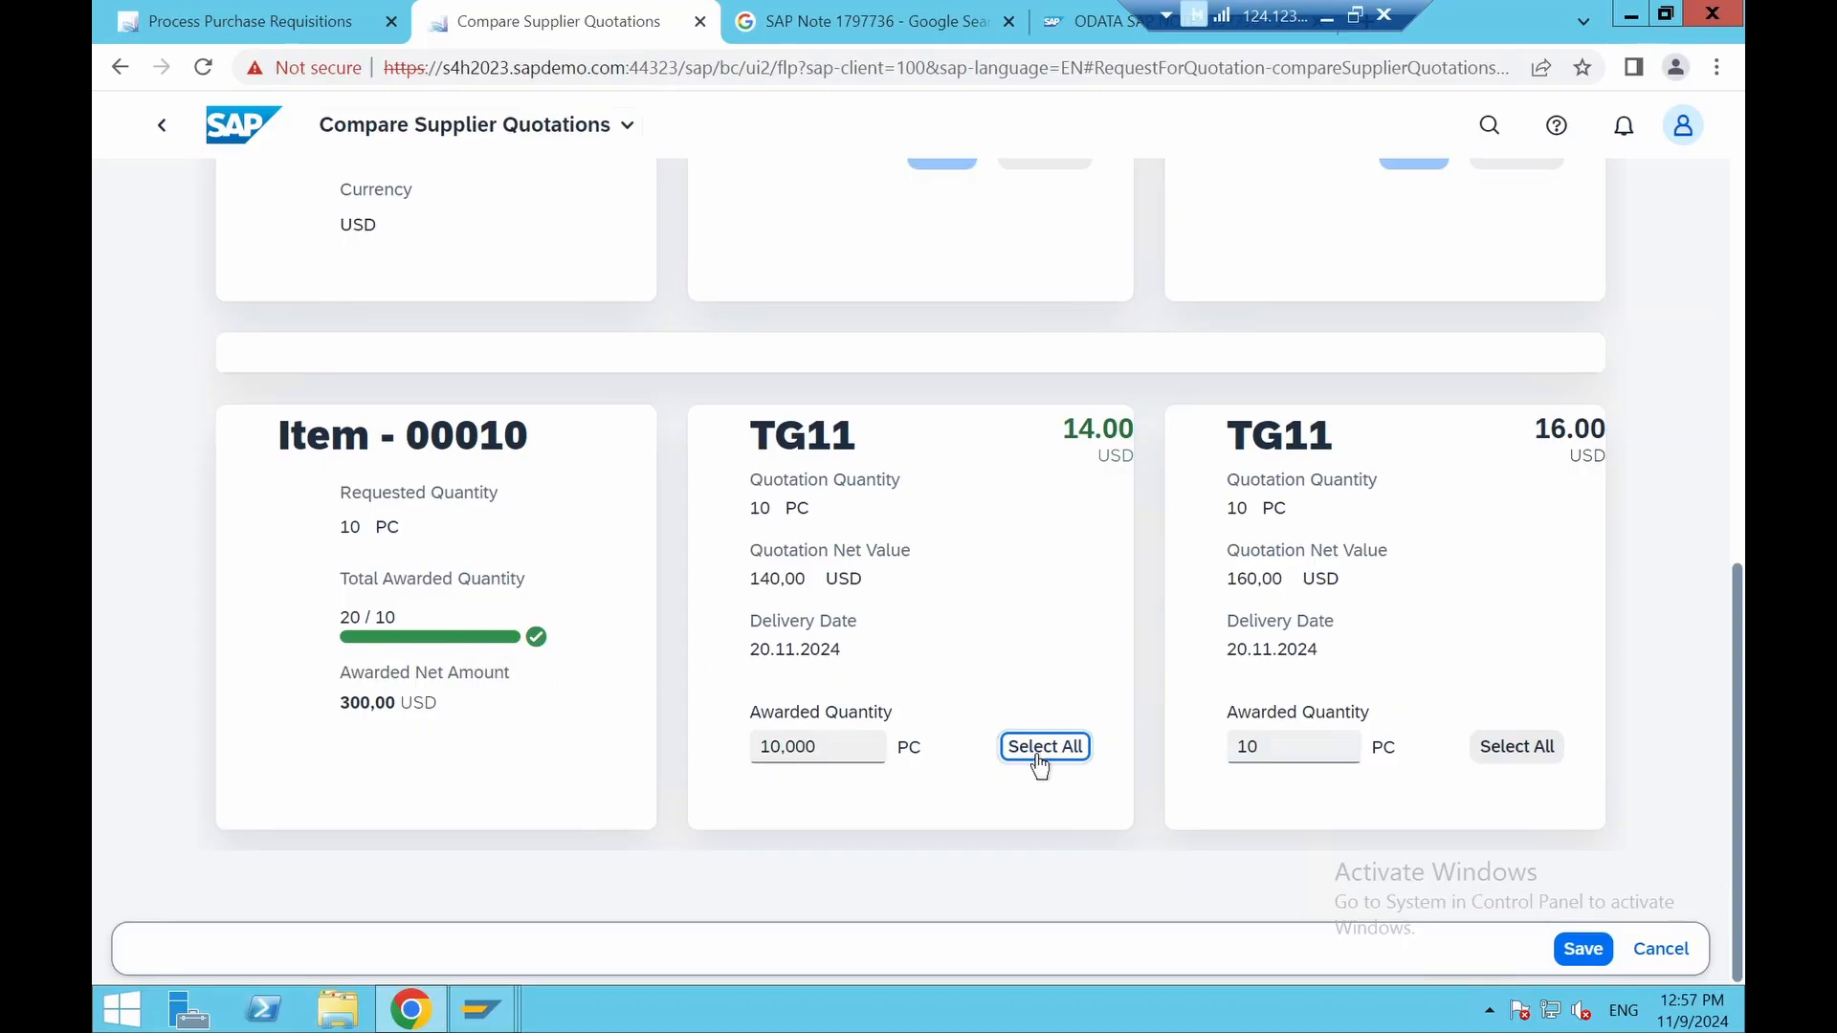
{"action": "scroll", "coordinate": [981, 645], "scroll_direction": "up", "scroll_amount": 1}
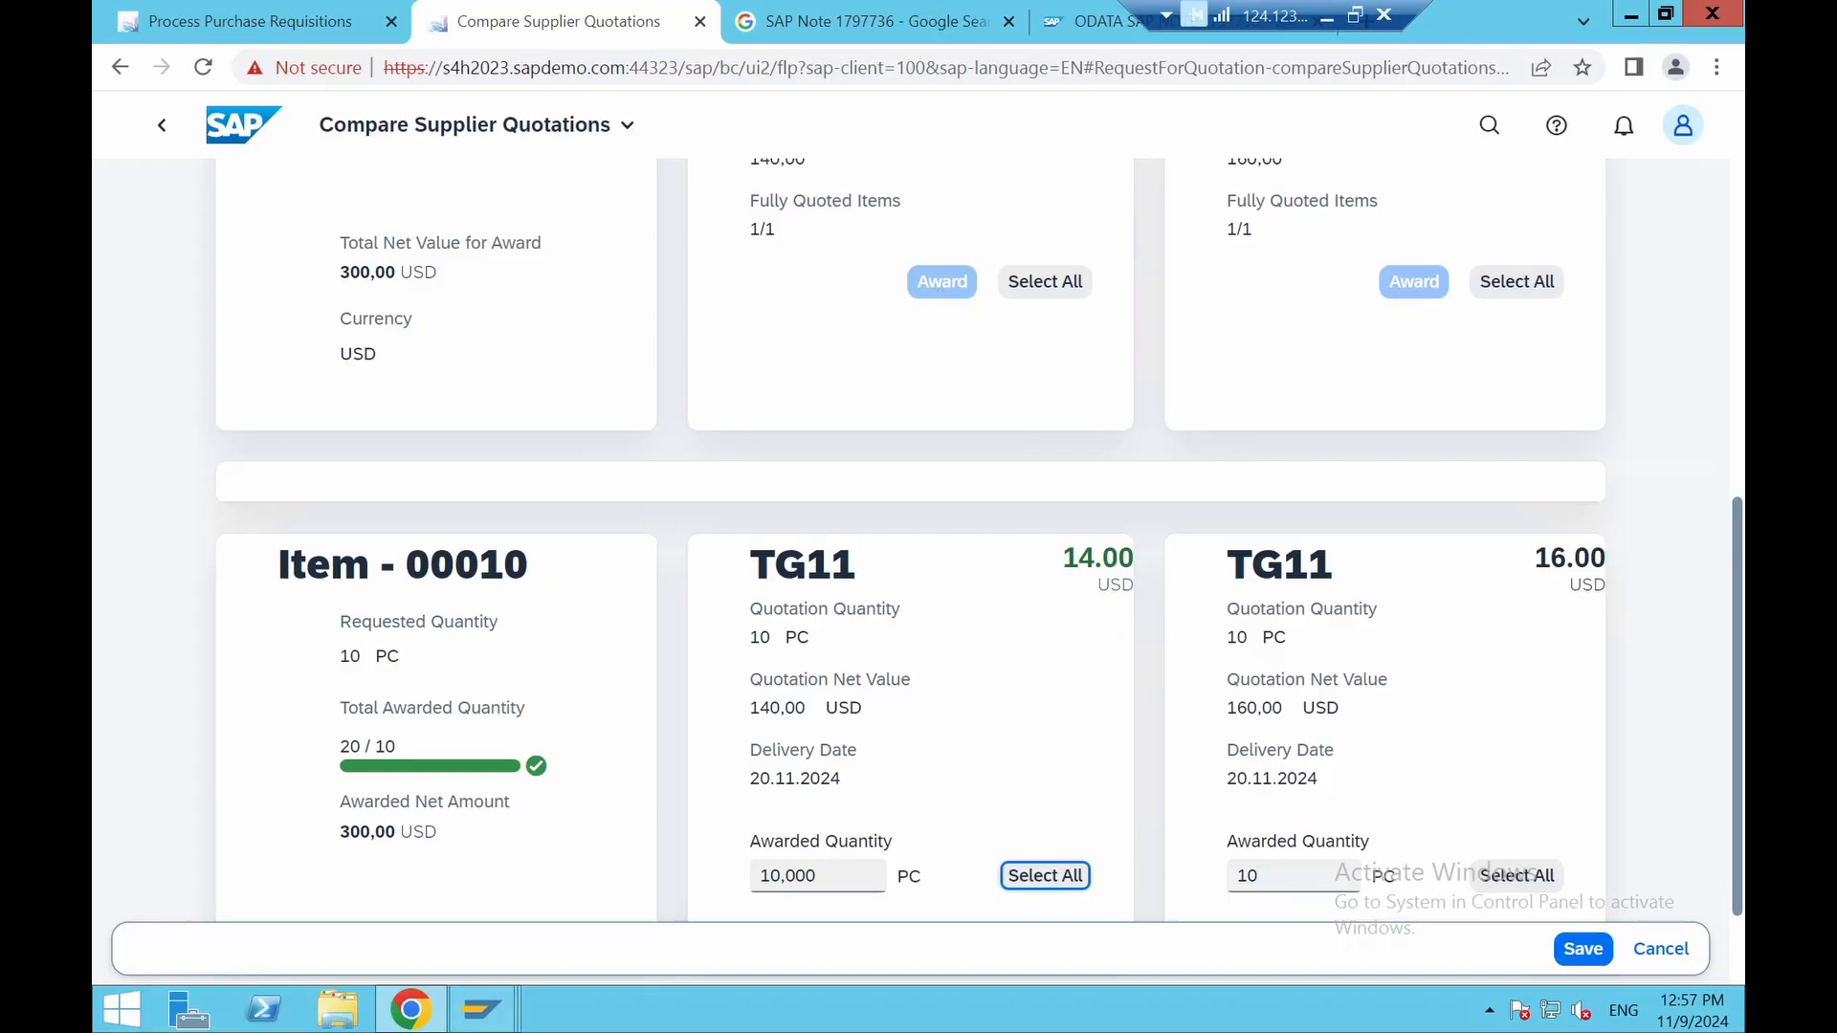
{"action": "left_click", "coordinate": [1573, 953]}
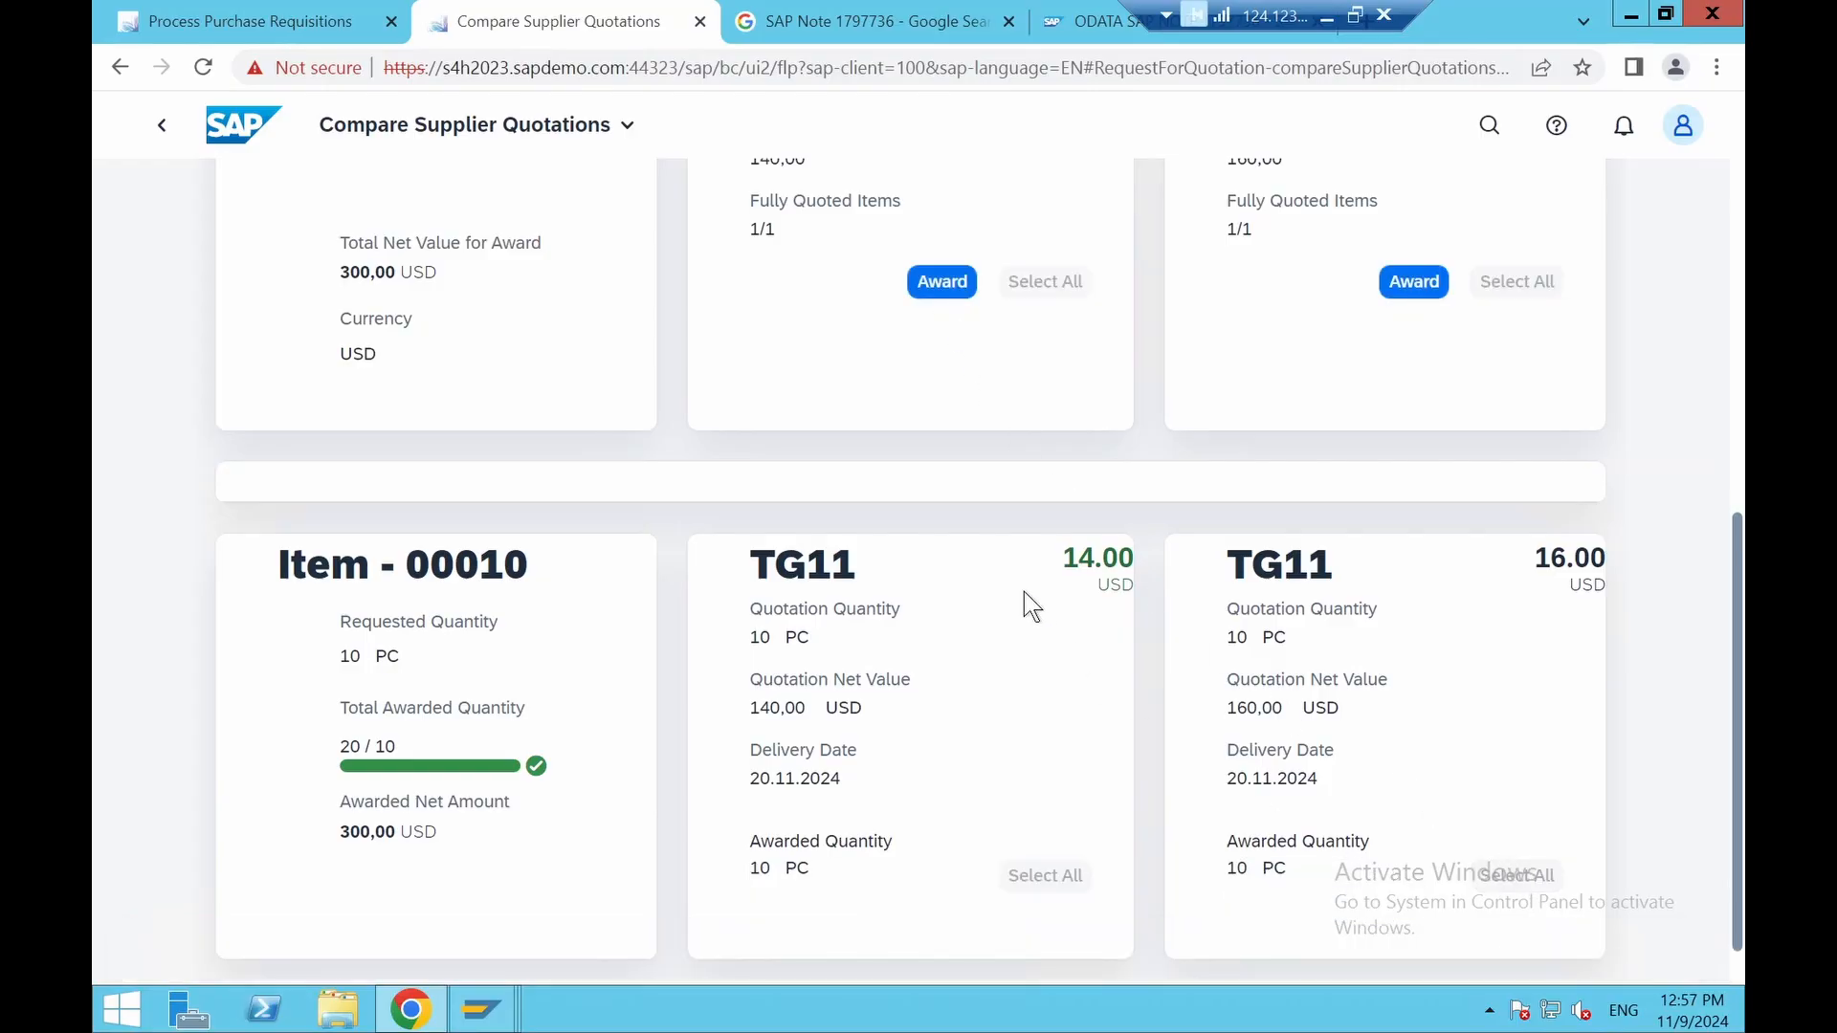
{"action": "scroll", "coordinate": [962, 444], "scroll_direction": "up", "scroll_amount": 3}
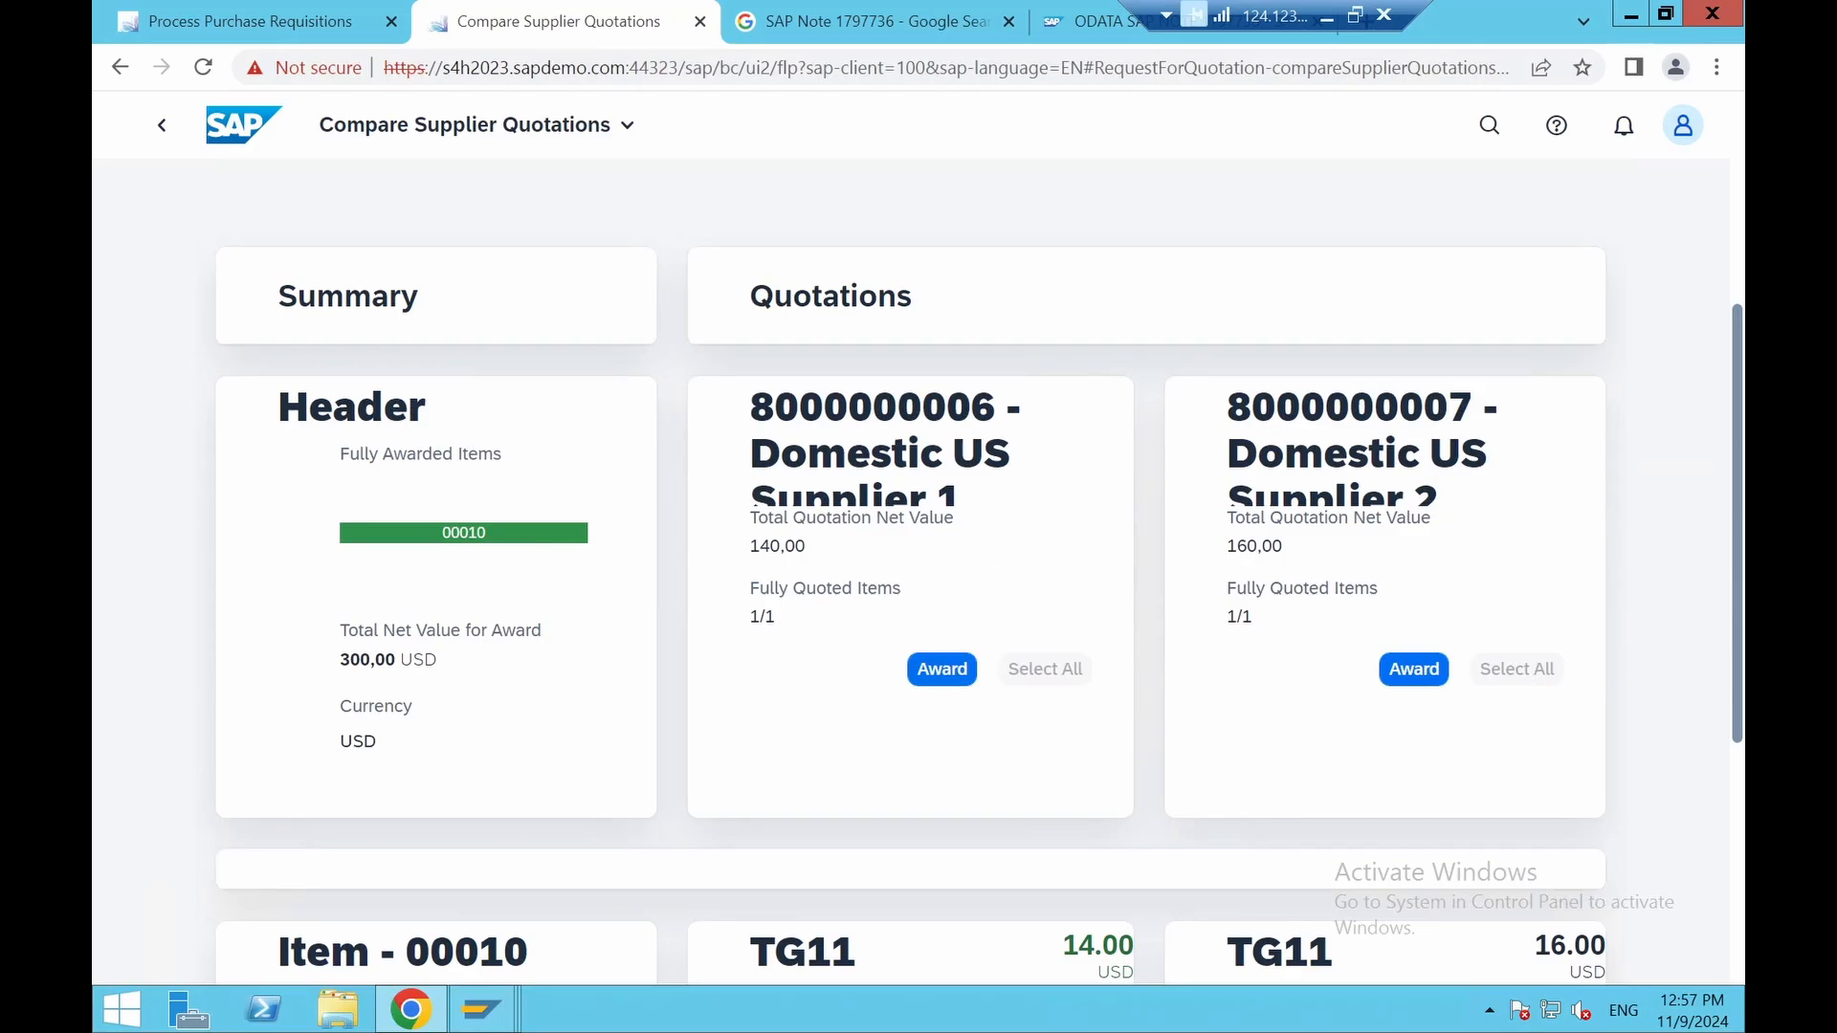
{"action": "left_click", "coordinate": [946, 670]}
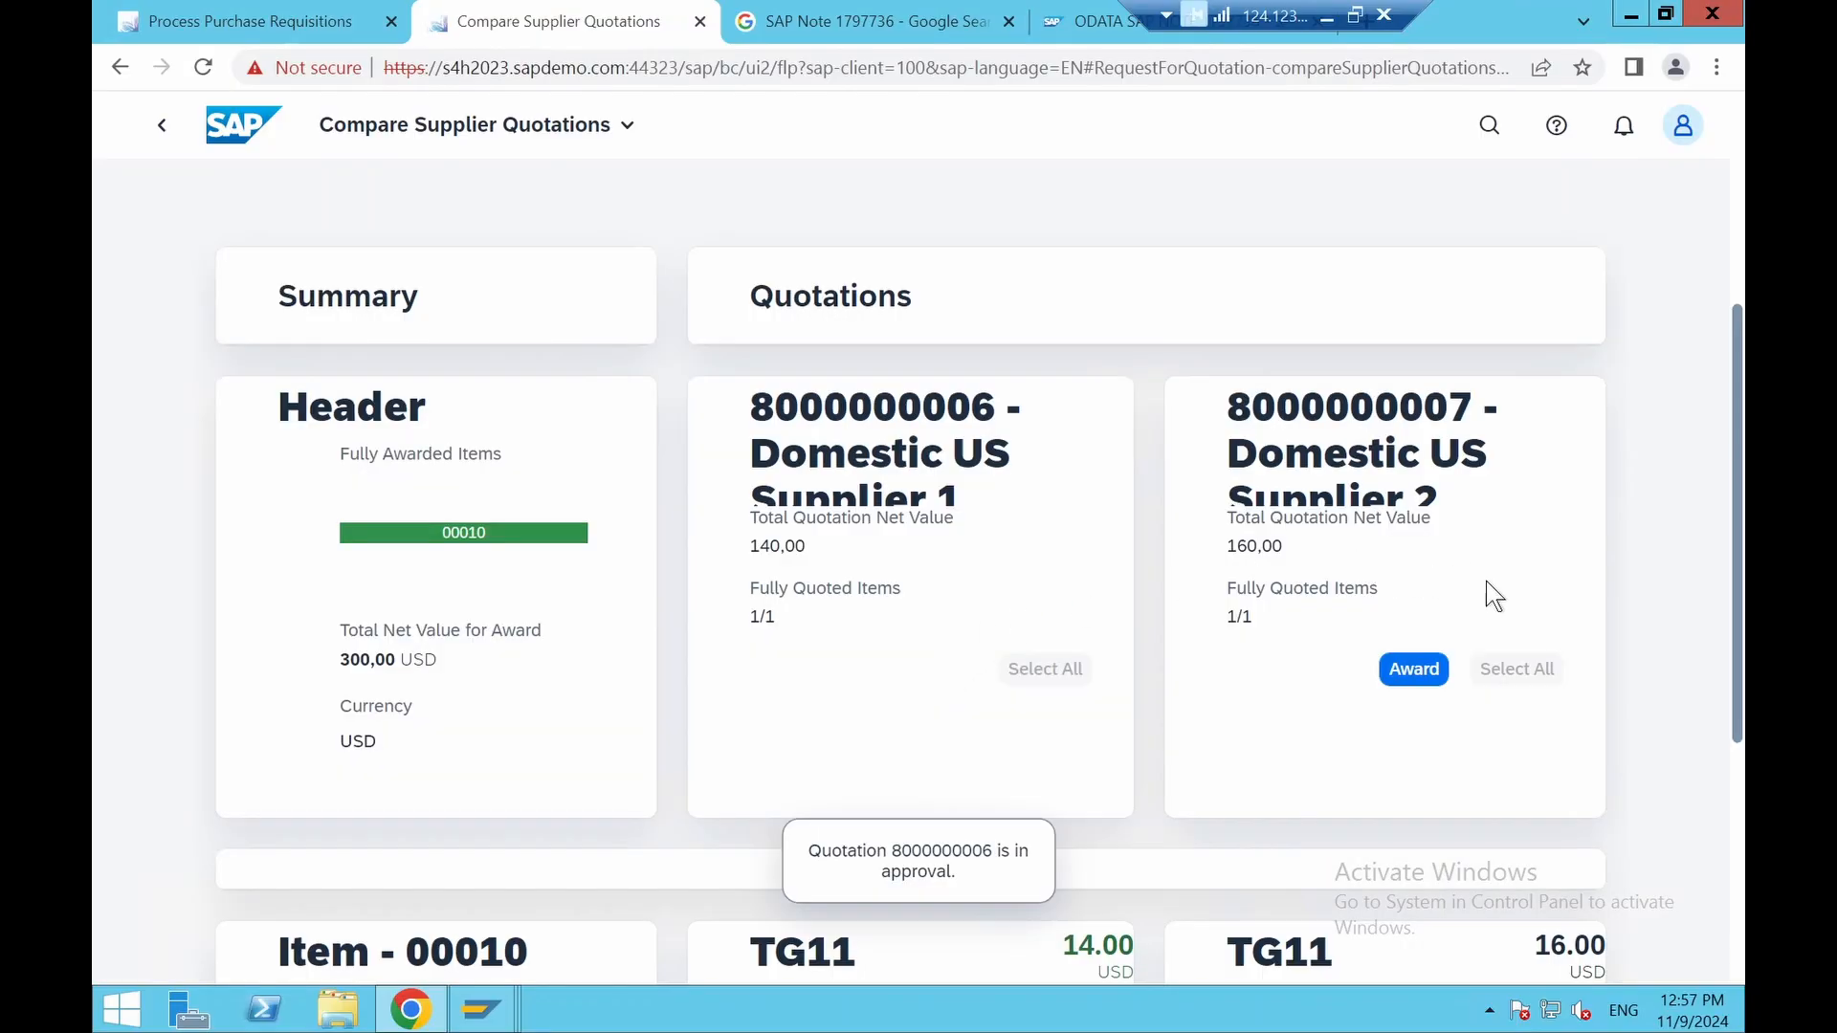
Review the awarded TG11 quantities for both suppliers, and reopen the RFQ4 comparison for editing and save it
{"action": "scroll", "coordinate": [1483, 593], "scroll_direction": "down", "scroll_amount": 5}
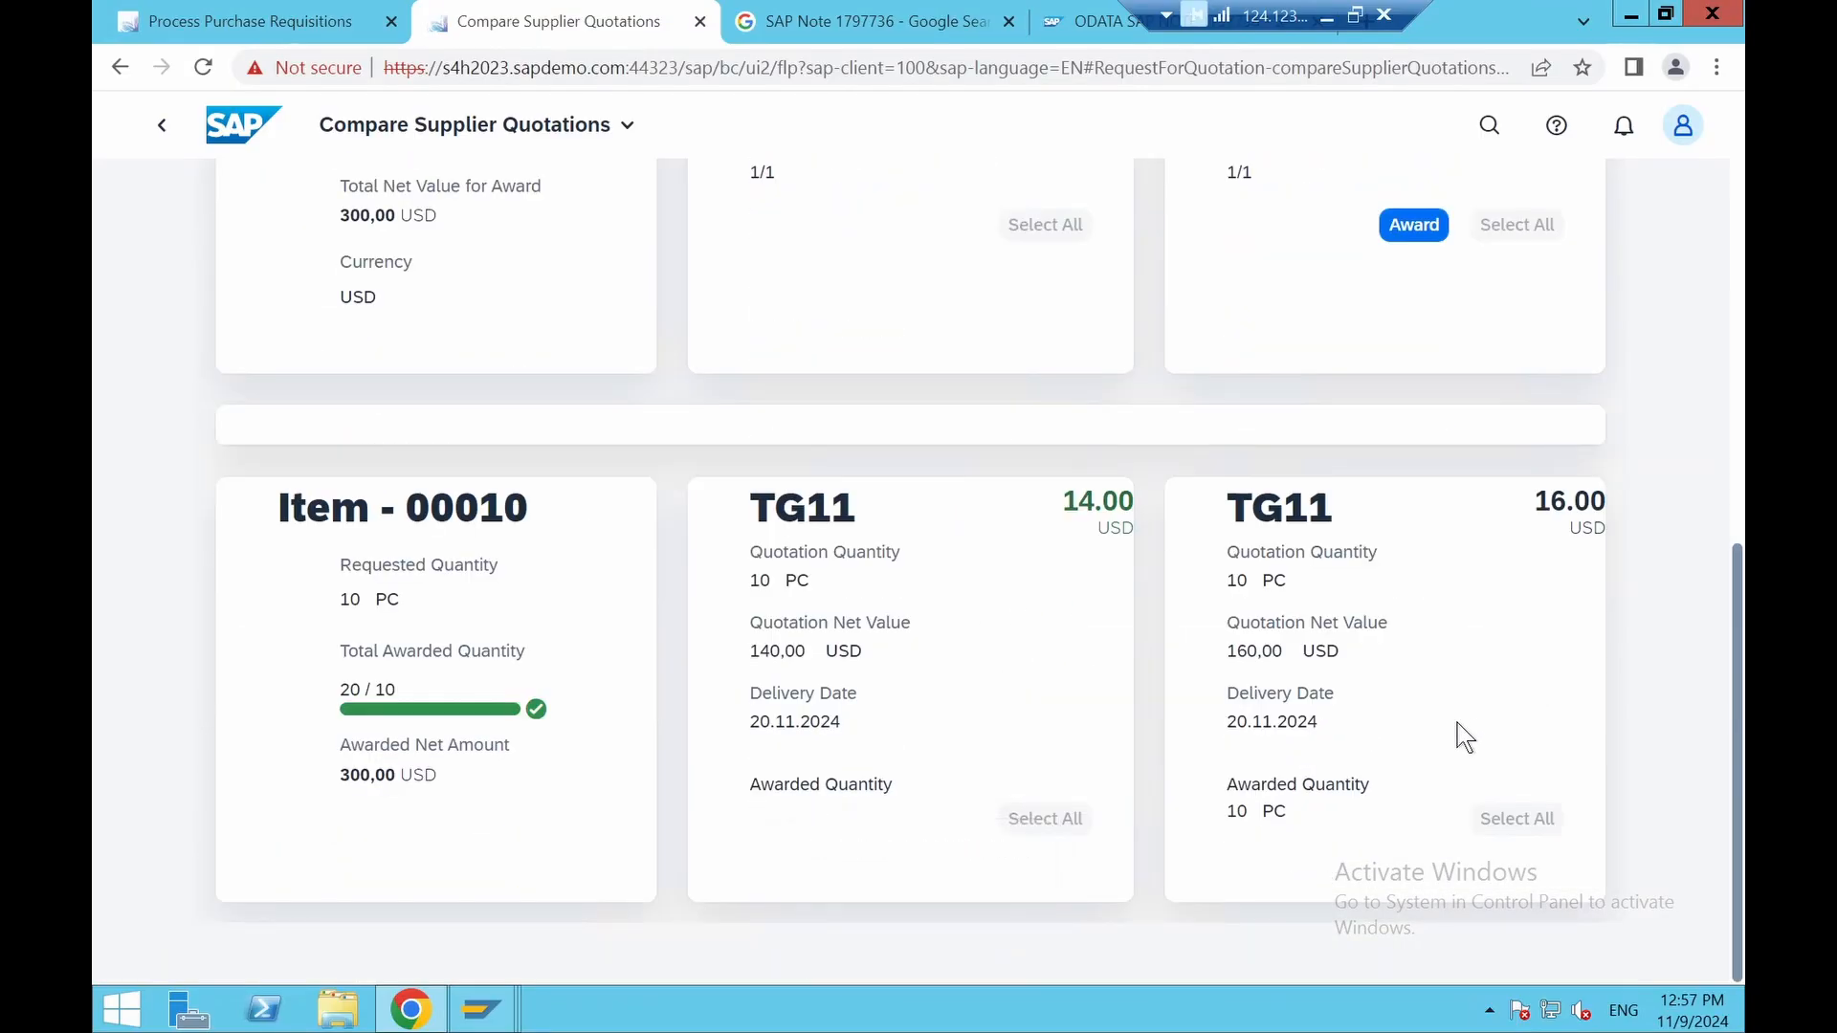
{"action": "scroll", "coordinate": [1457, 723], "scroll_direction": "up", "scroll_amount": 8}
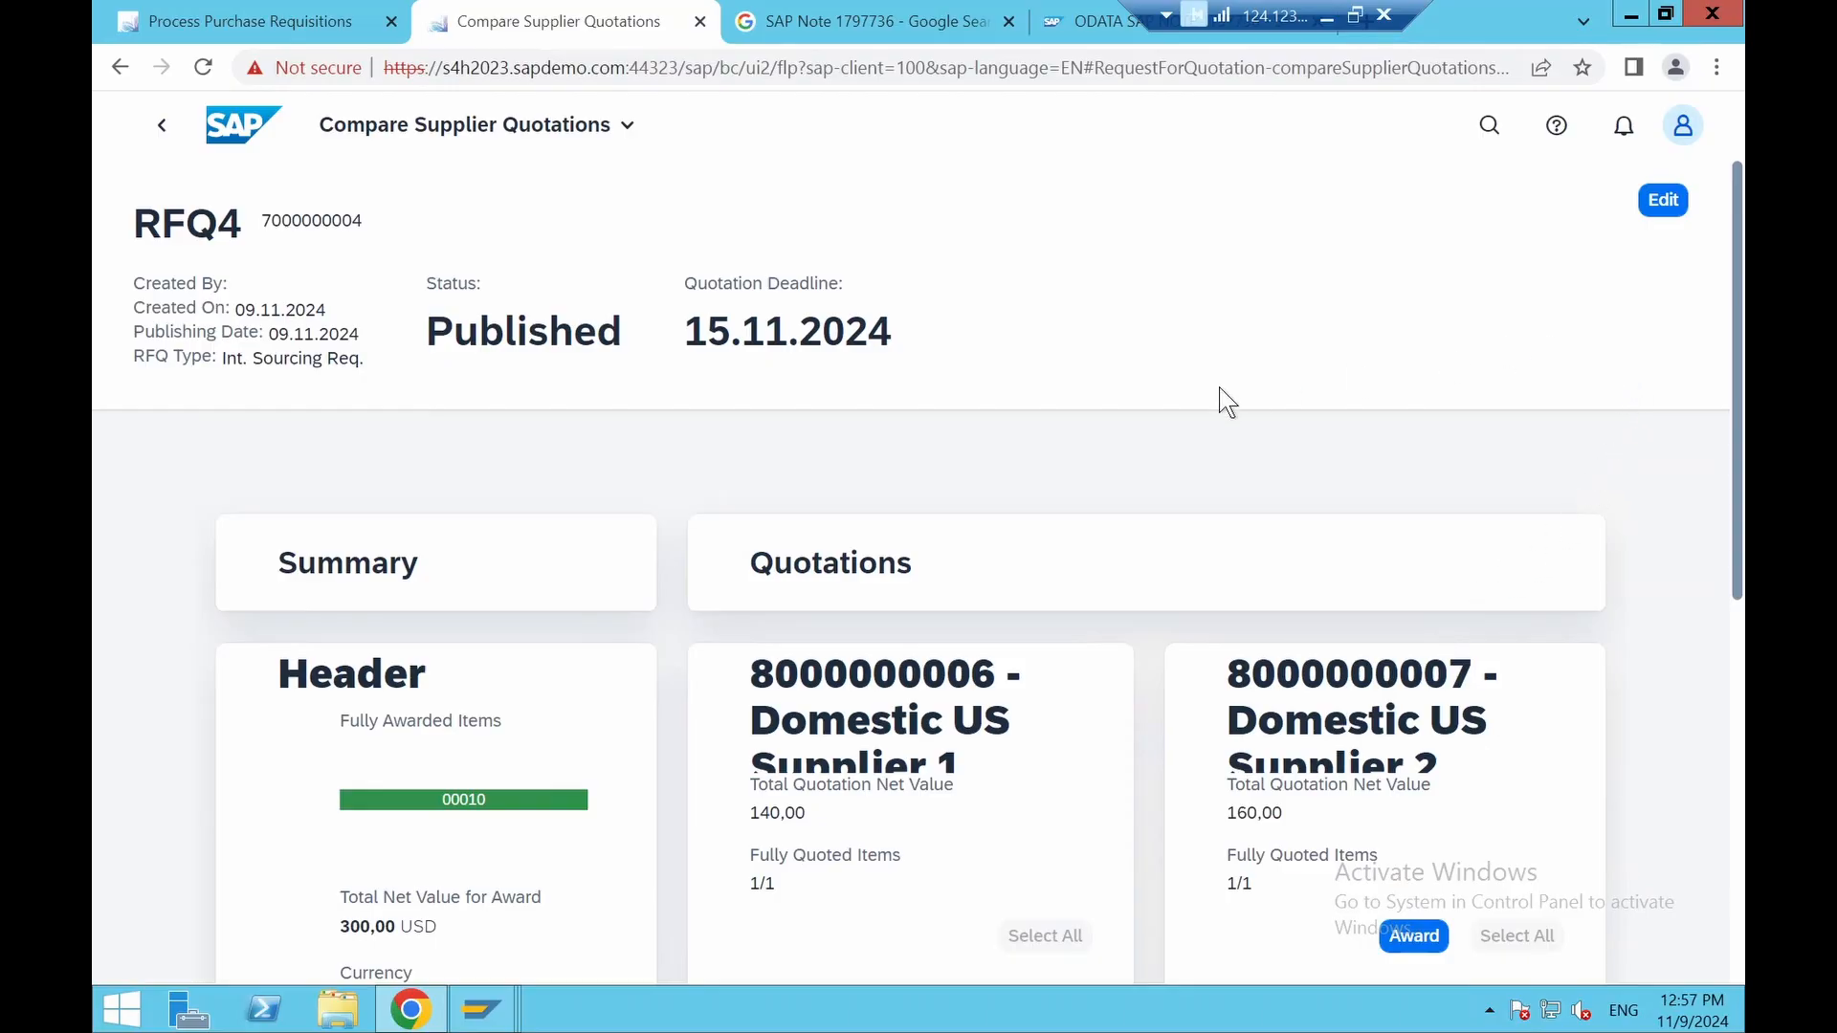
{"action": "left_click", "coordinate": [1662, 203]}
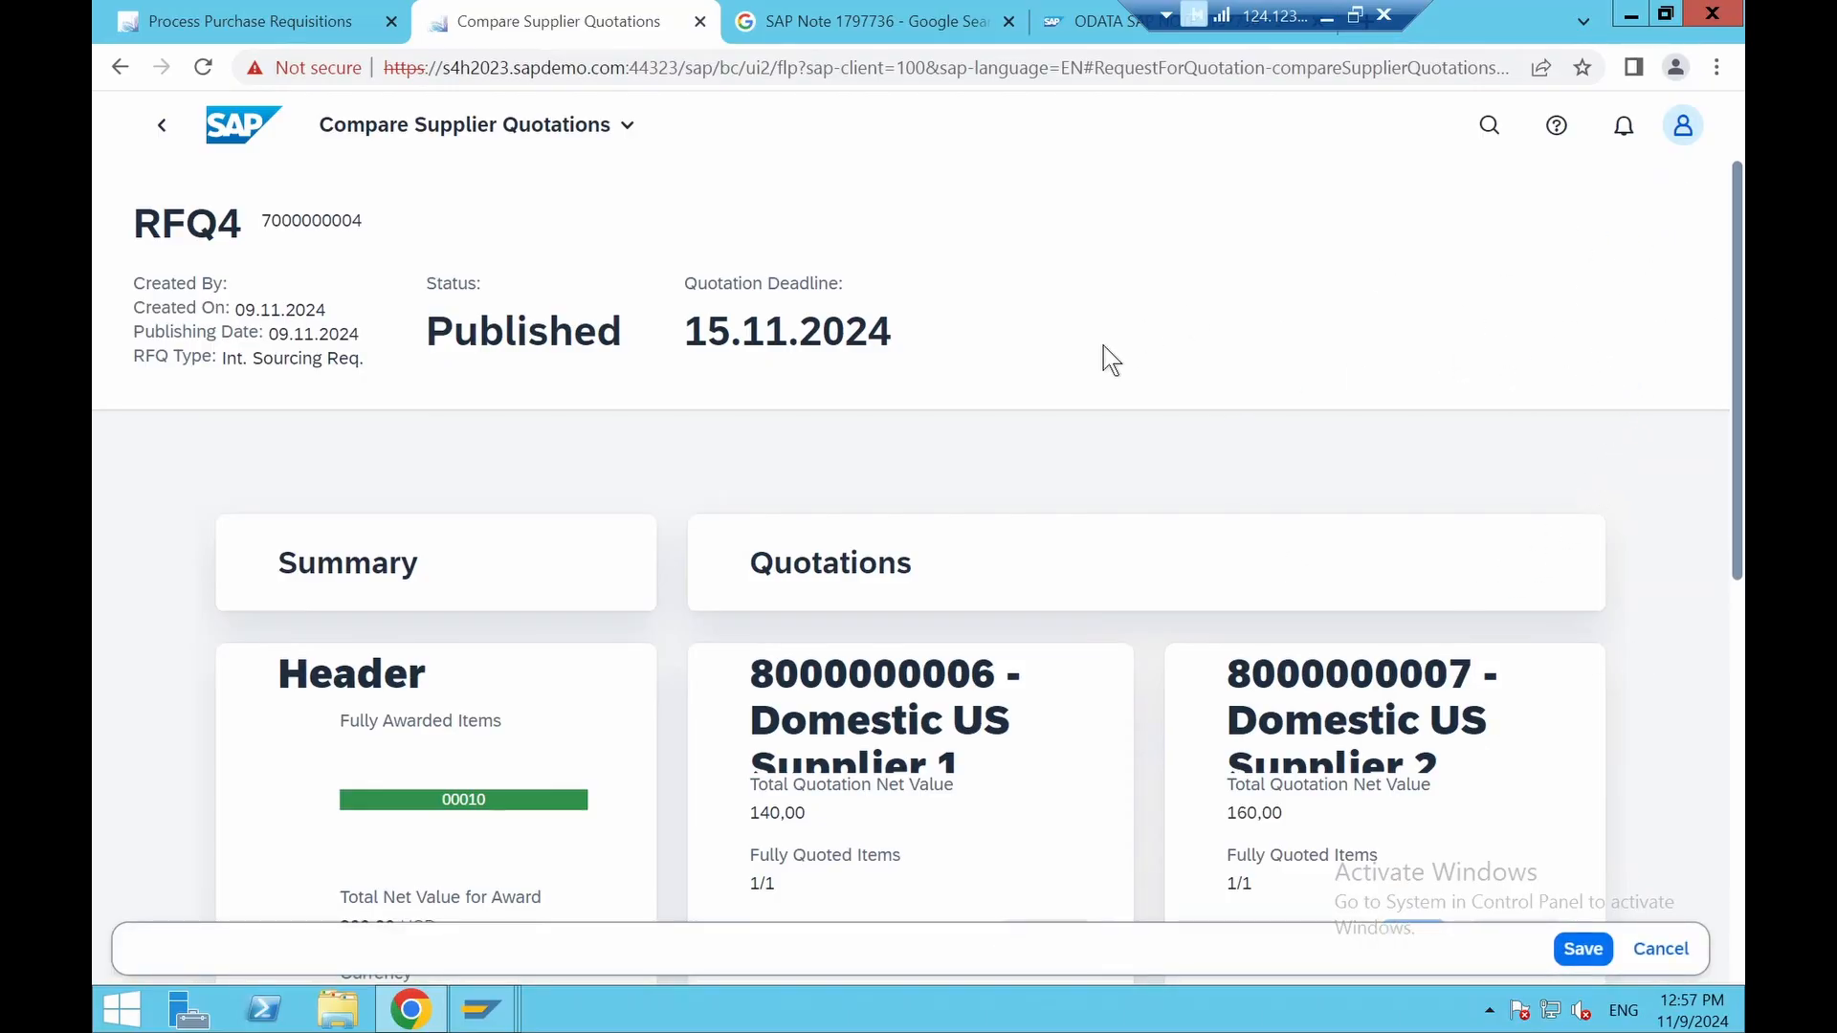
{"action": "left_click", "coordinate": [1573, 952]}
Leave the comparison and list all supplier quotations in the Manage Supplier Quotations app from the PTP apps
{"action": "left_click", "coordinate": [163, 133]}
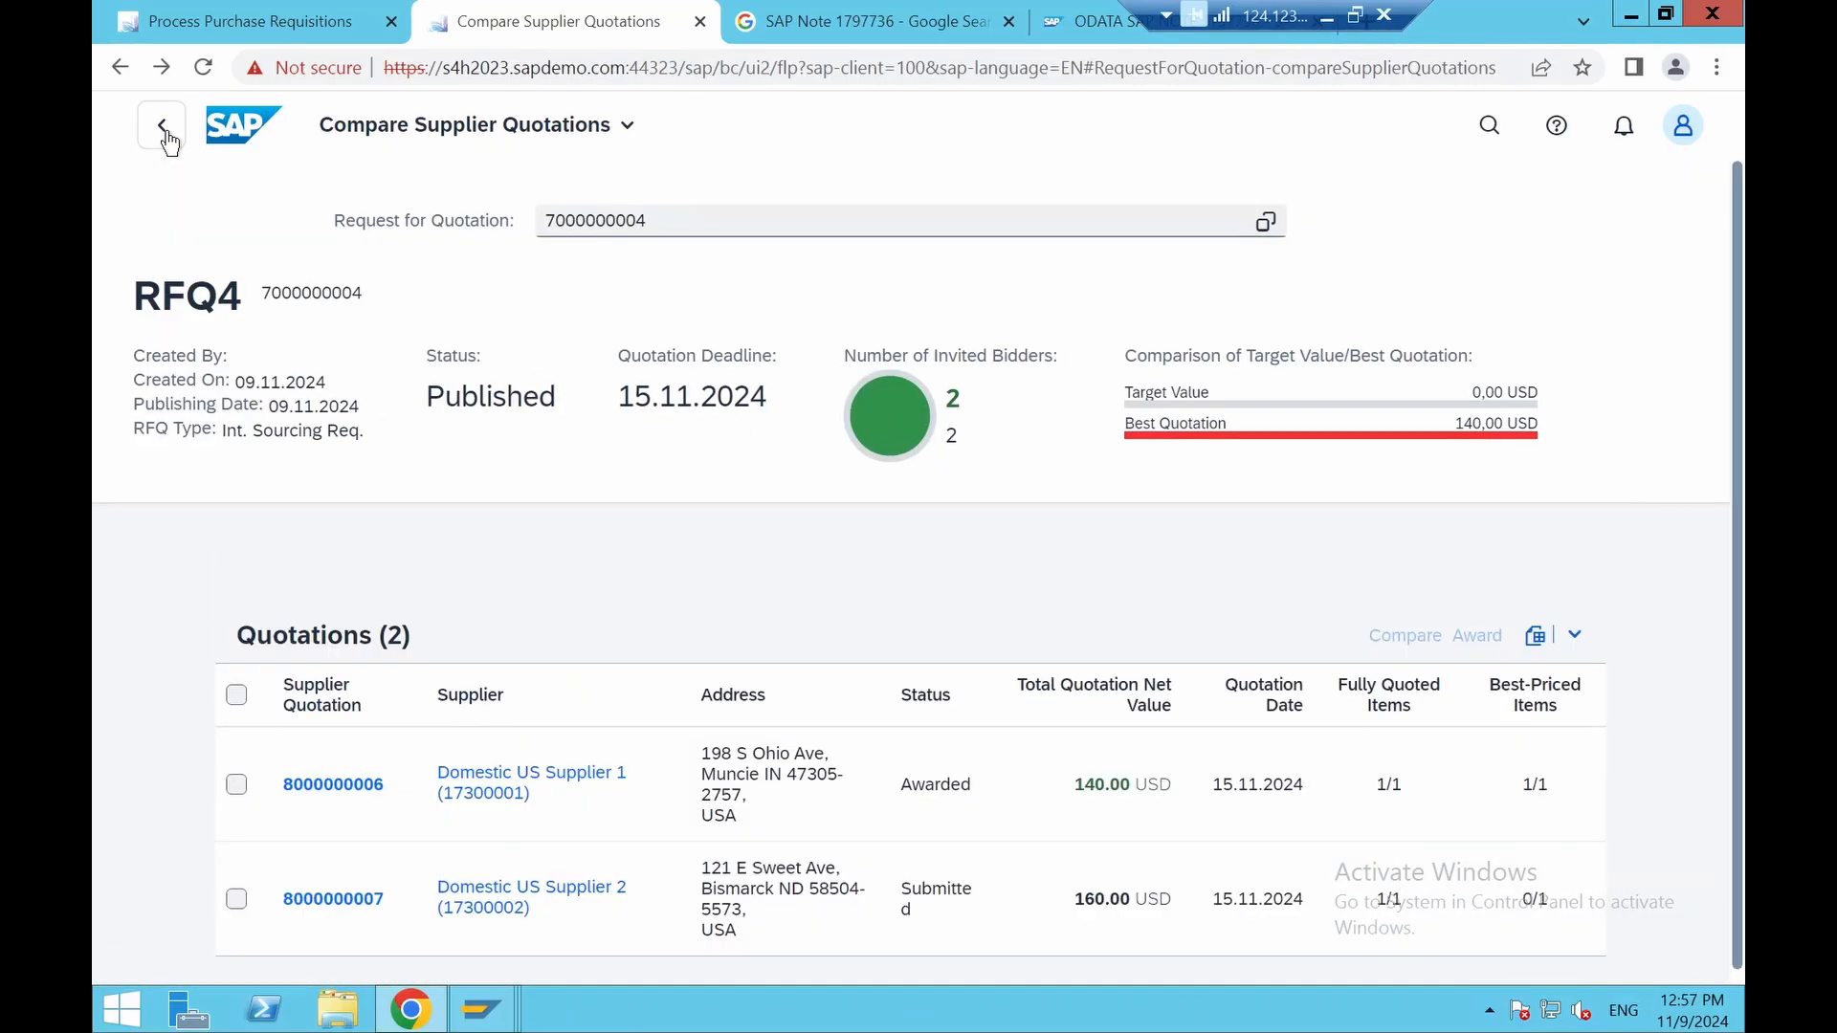
{"action": "left_click", "coordinate": [166, 134]}
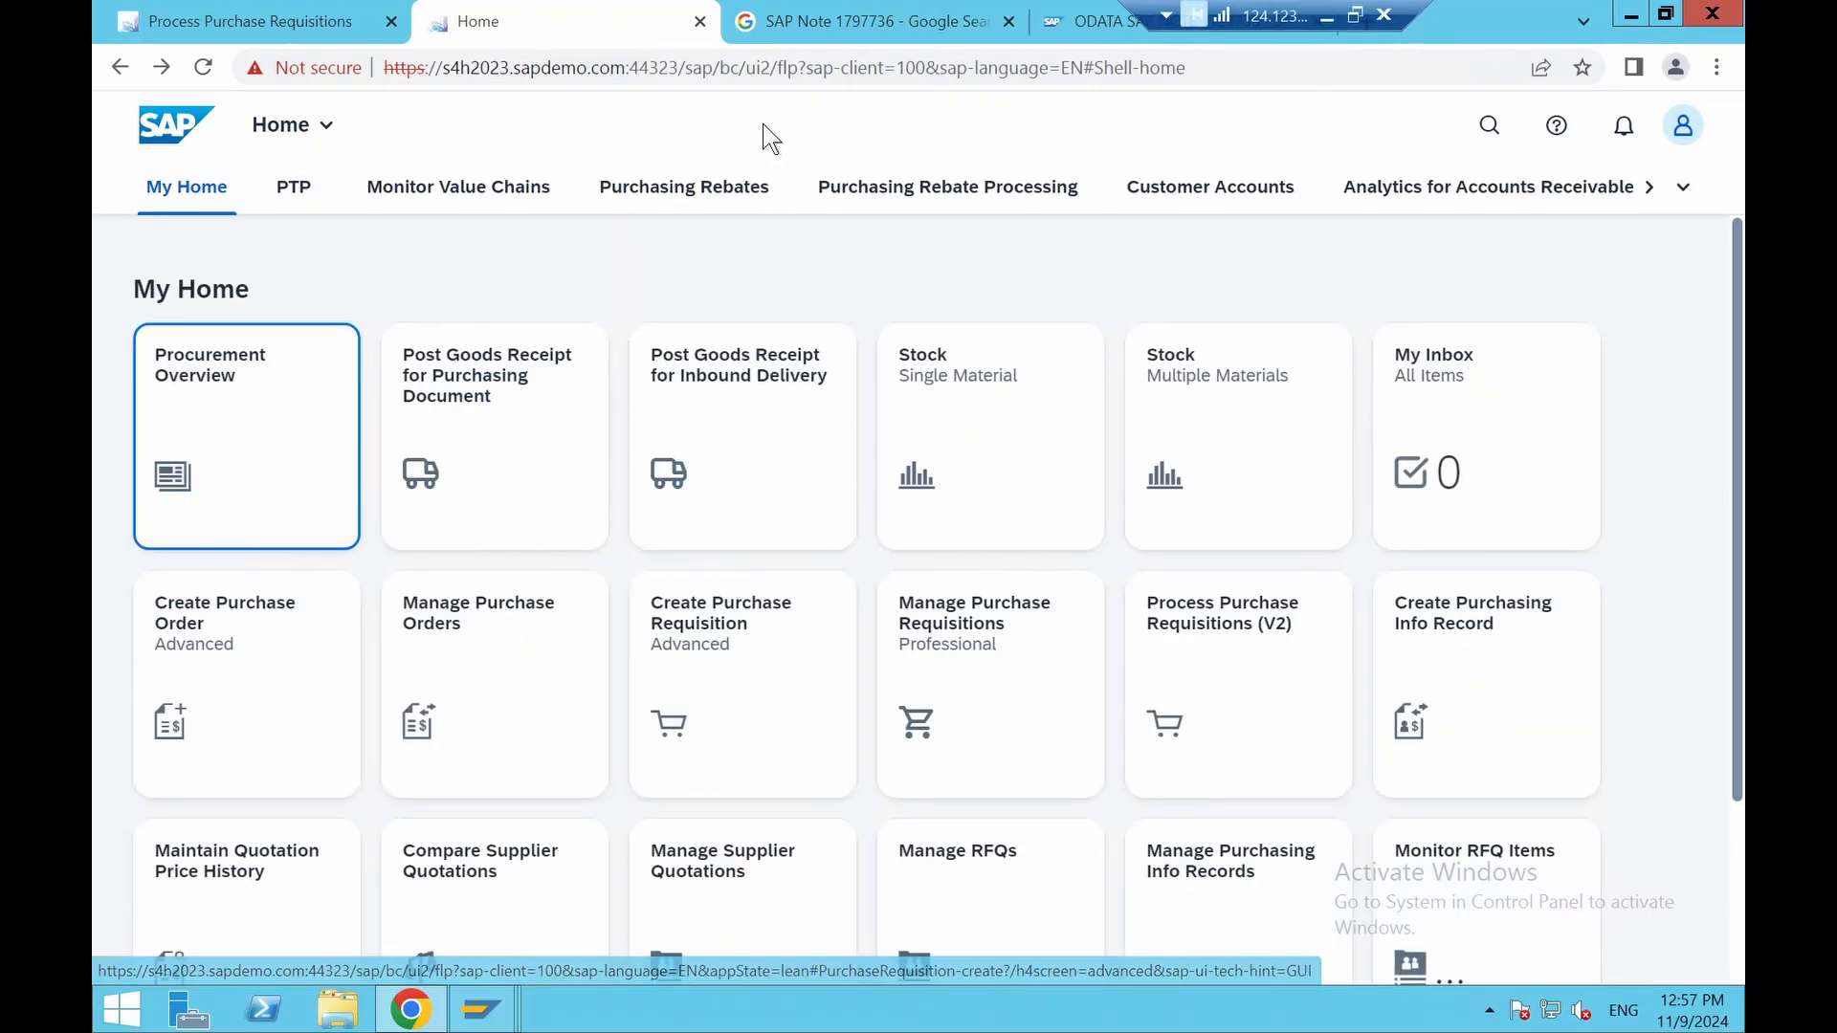
{"action": "left_click", "coordinate": [299, 190]}
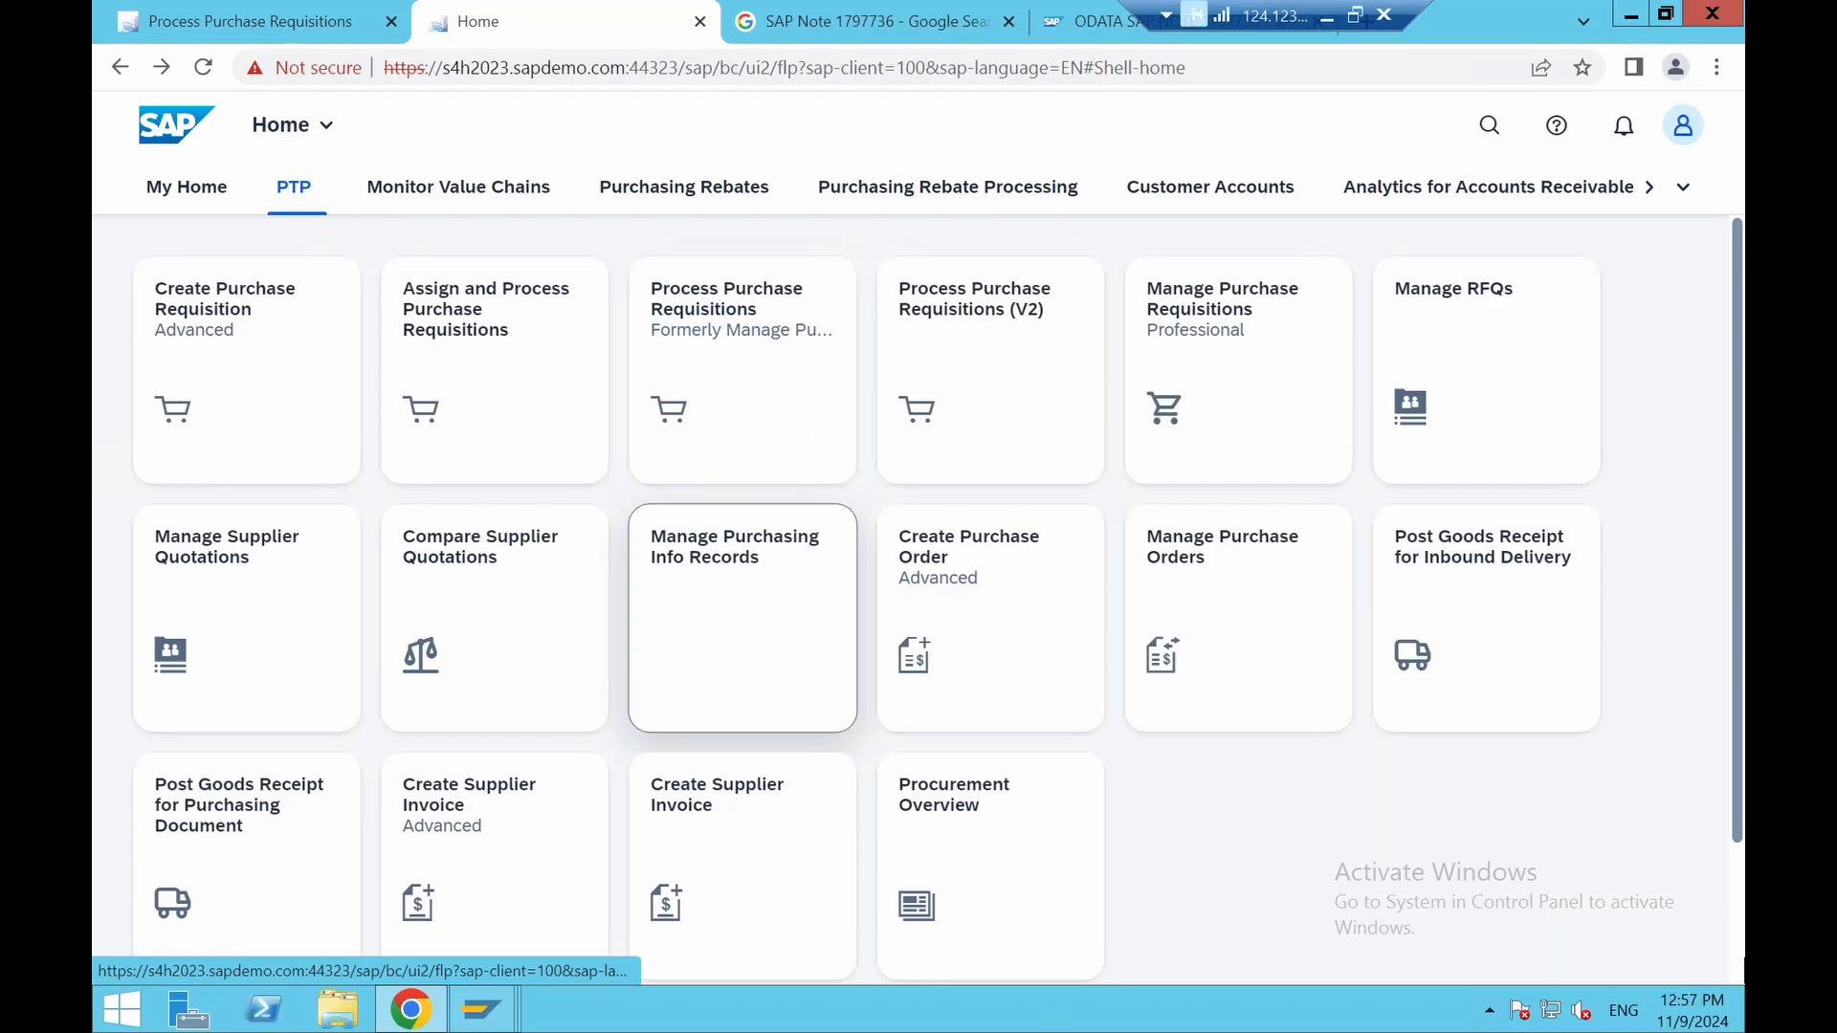
{"action": "left_click", "coordinate": [222, 588]}
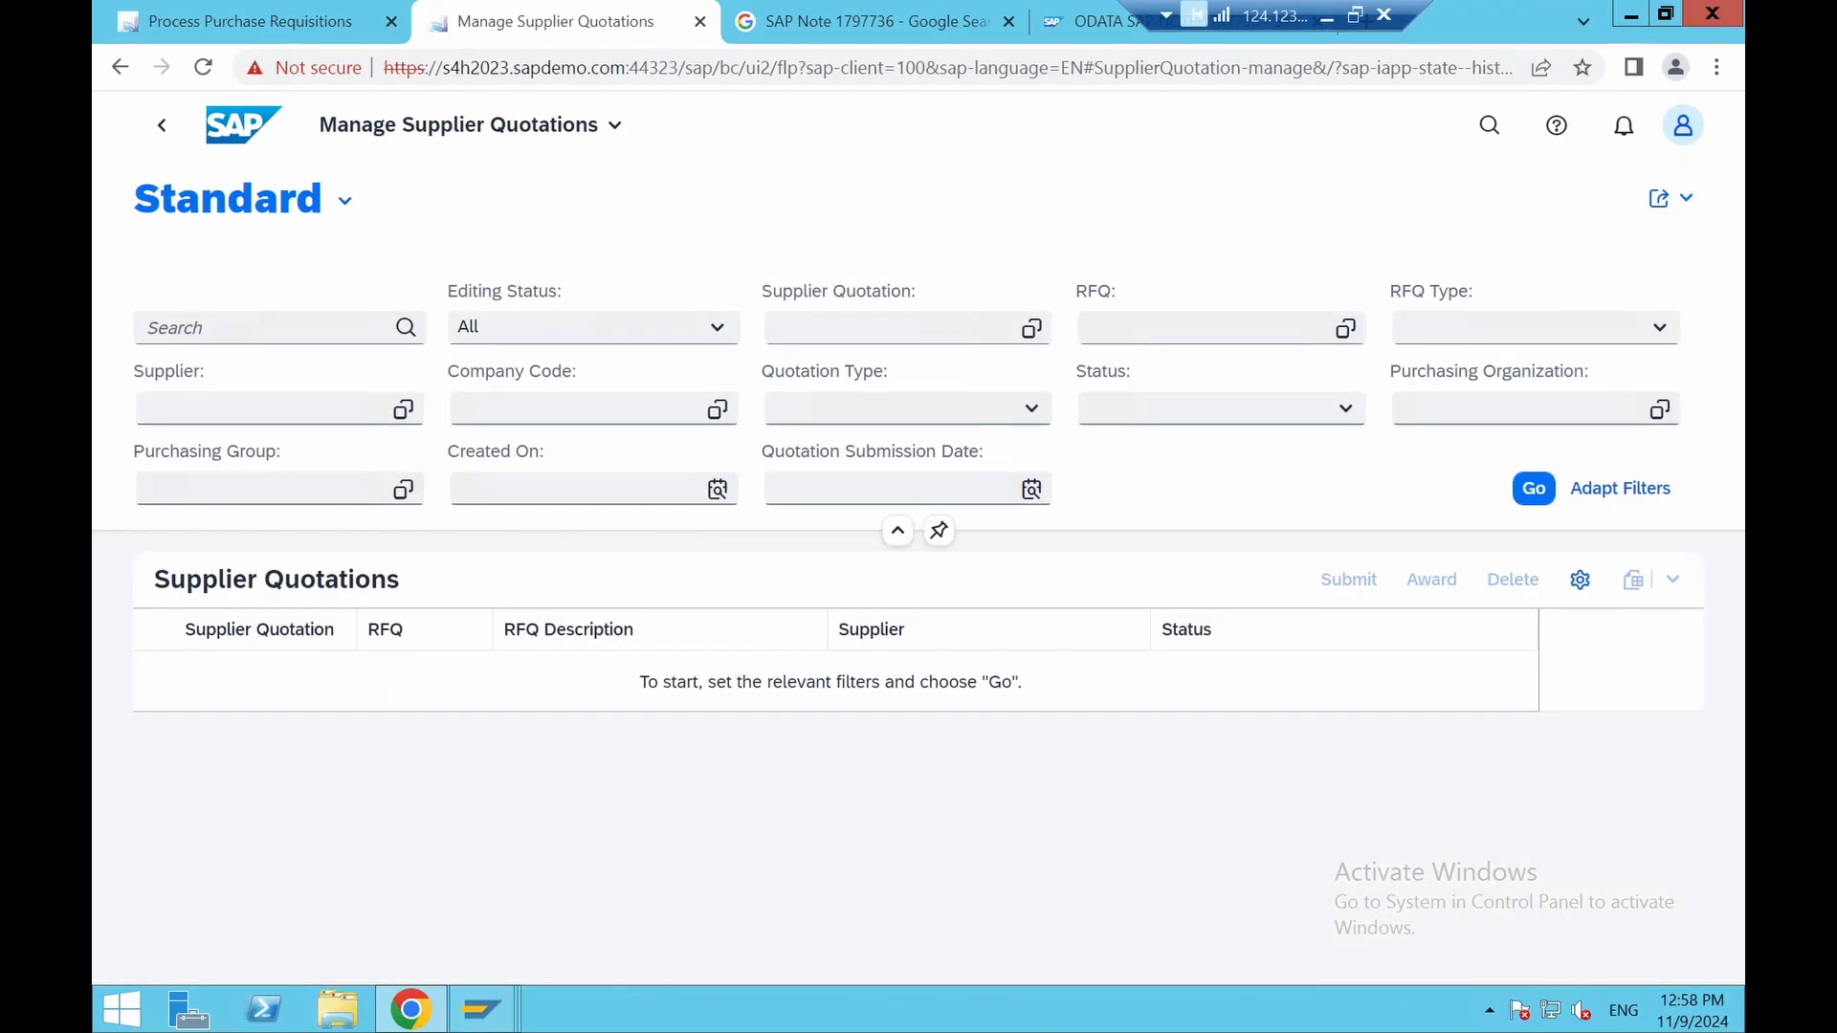
{"action": "left_click", "coordinate": [1537, 496]}
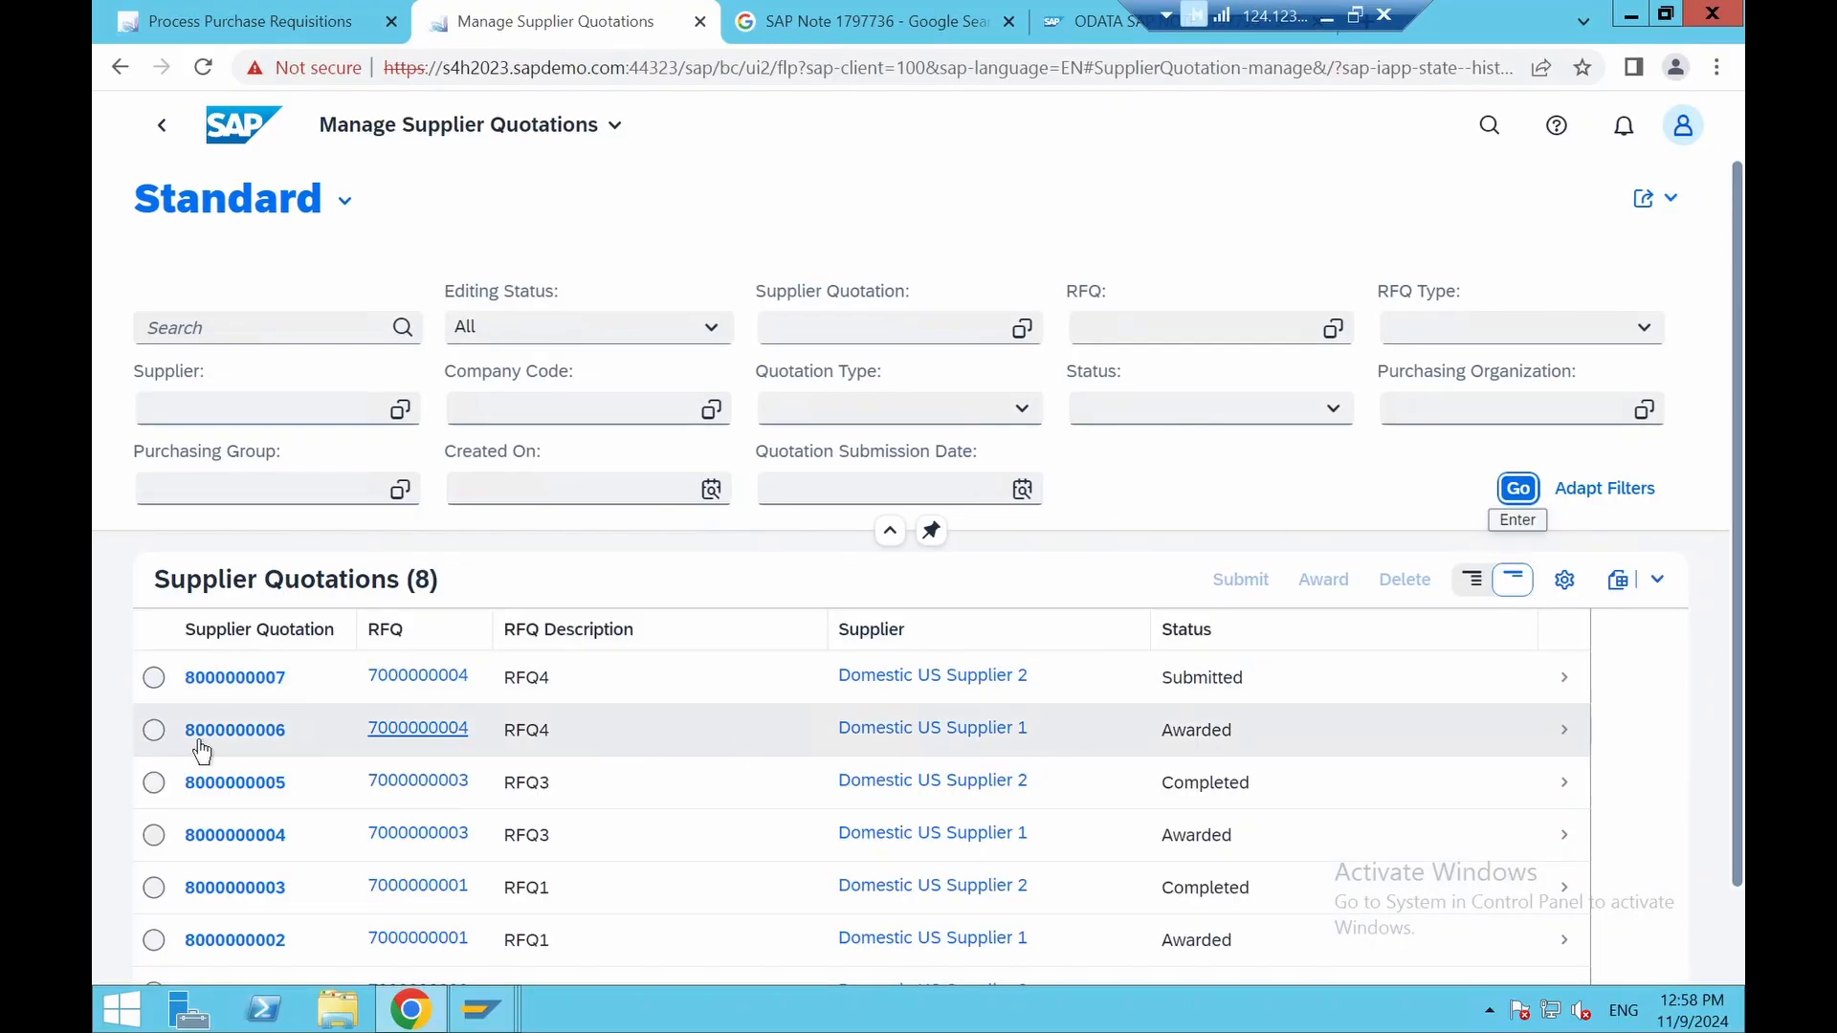
Set Domestic US Supplier 2's RFQ4 quotation to Completed and return to the quotations list
{"action": "left_click", "coordinate": [153, 678]}
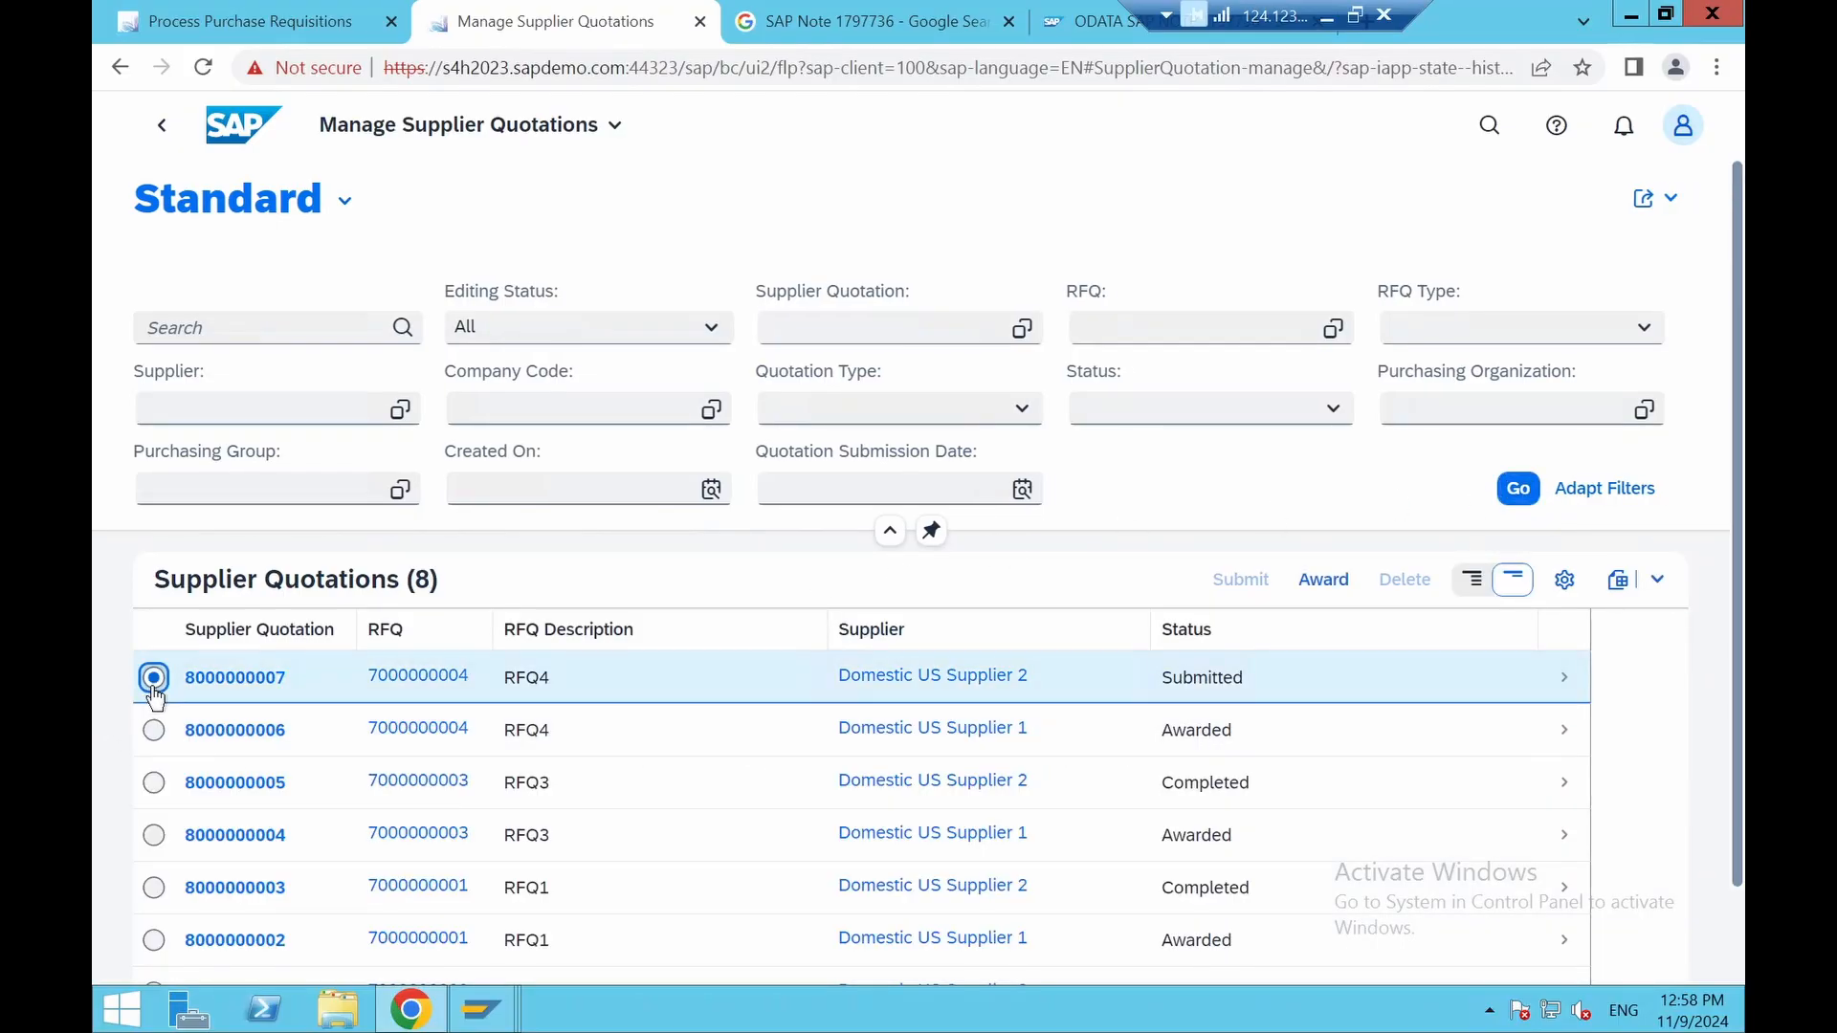
{"action": "left_click", "coordinate": [1555, 685]}
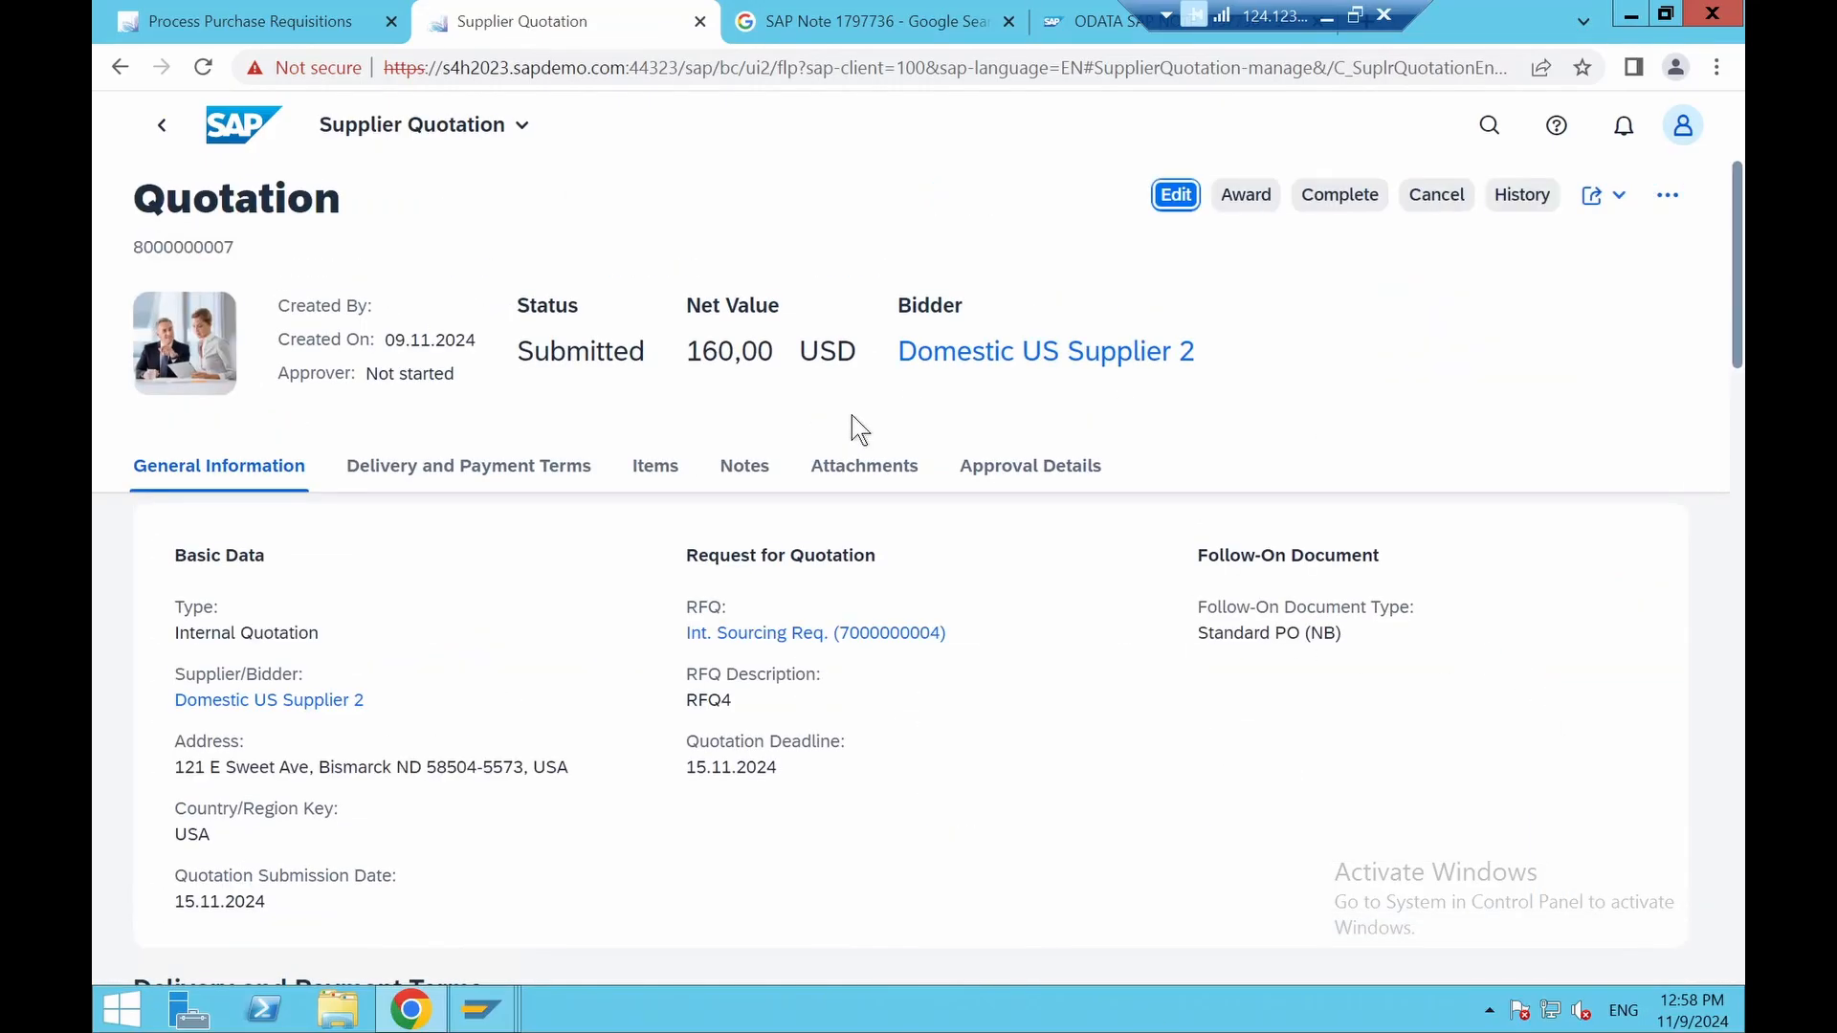
{"action": "left_click", "coordinate": [1351, 199]}
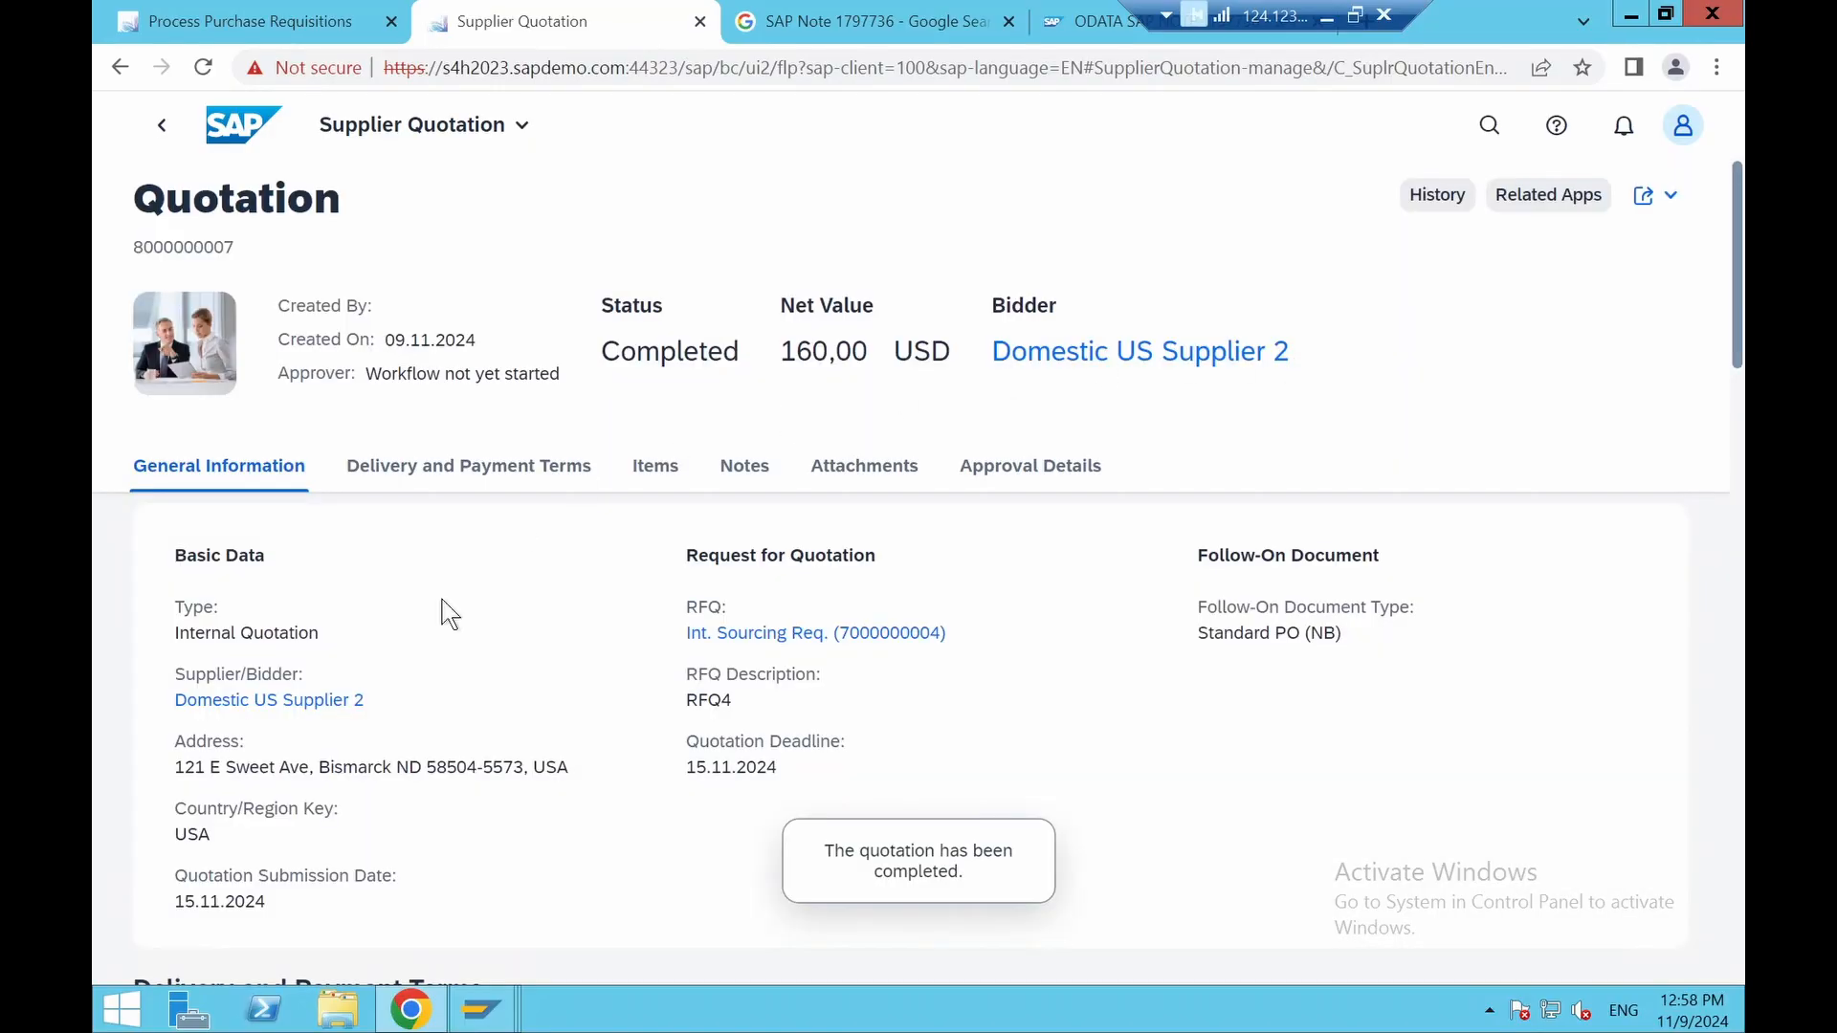
{"action": "left_click", "coordinate": [171, 146]}
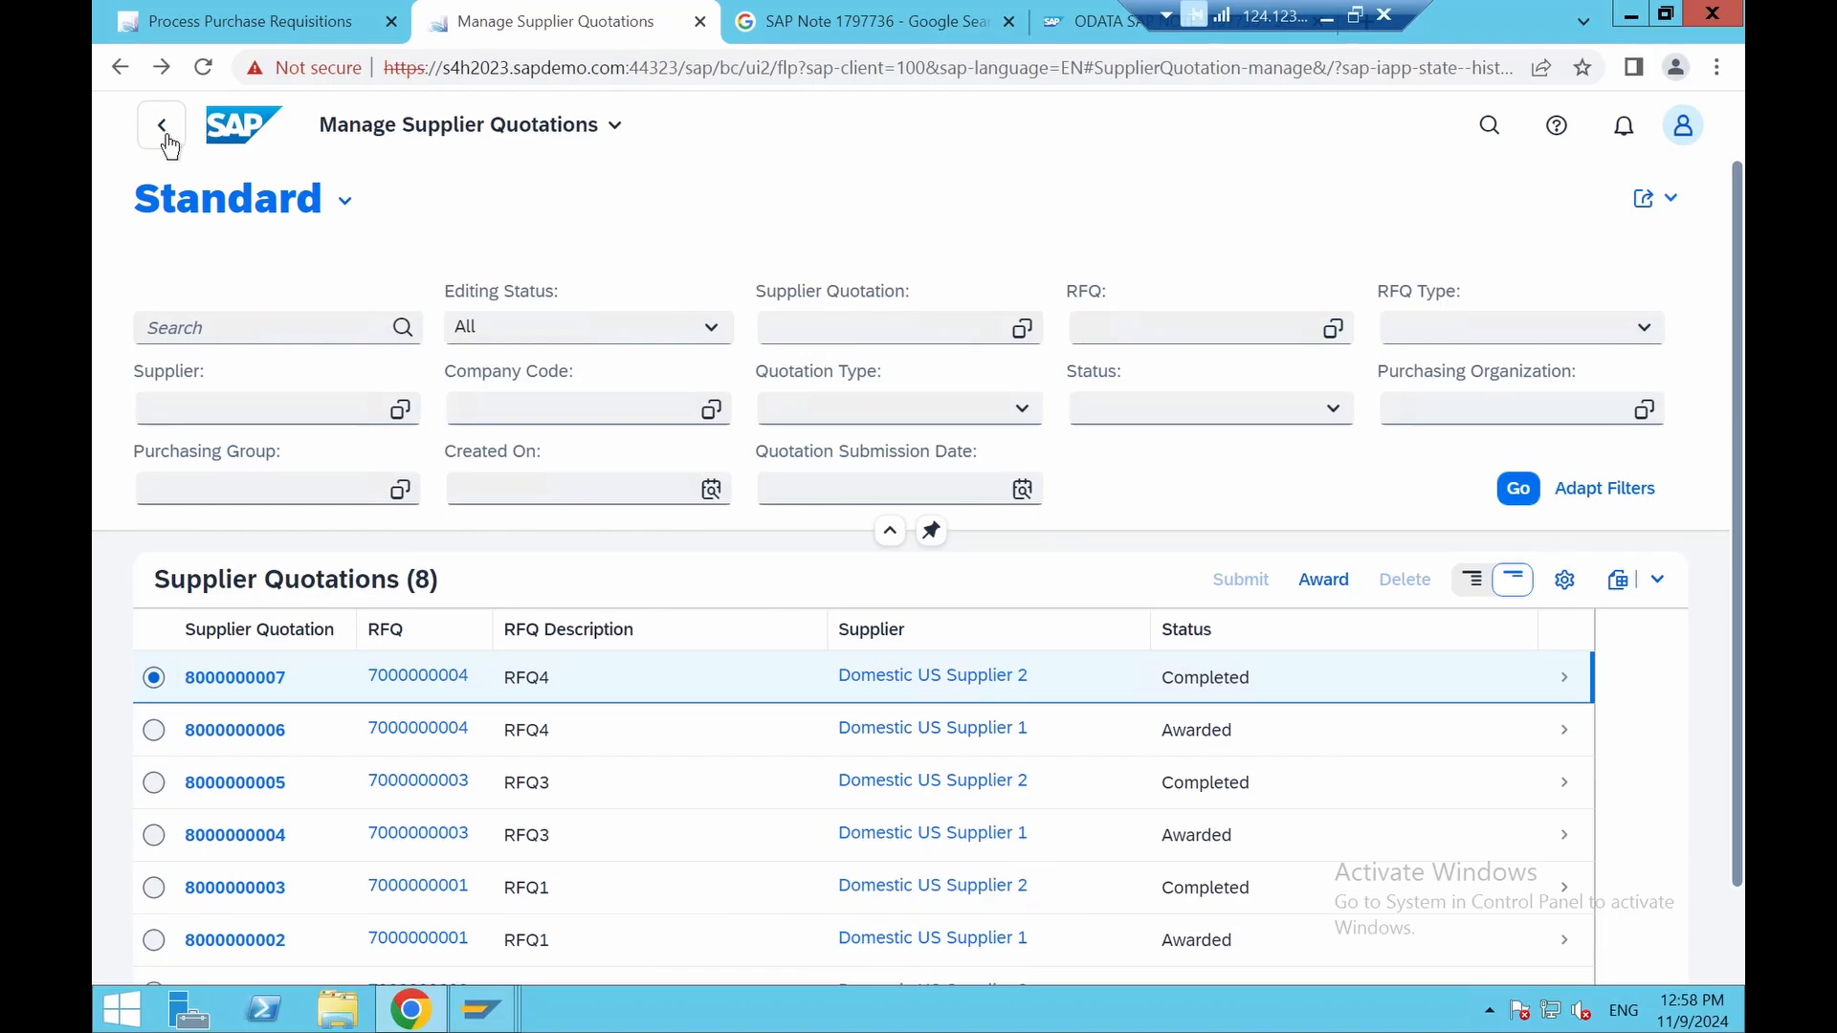
Reopen the Manage Supplier Quotations app and create a follow-on purchase order from Domestic US Supplier 1's awarded RFQ4 quotation
{"action": "left_click", "coordinate": [166, 138]}
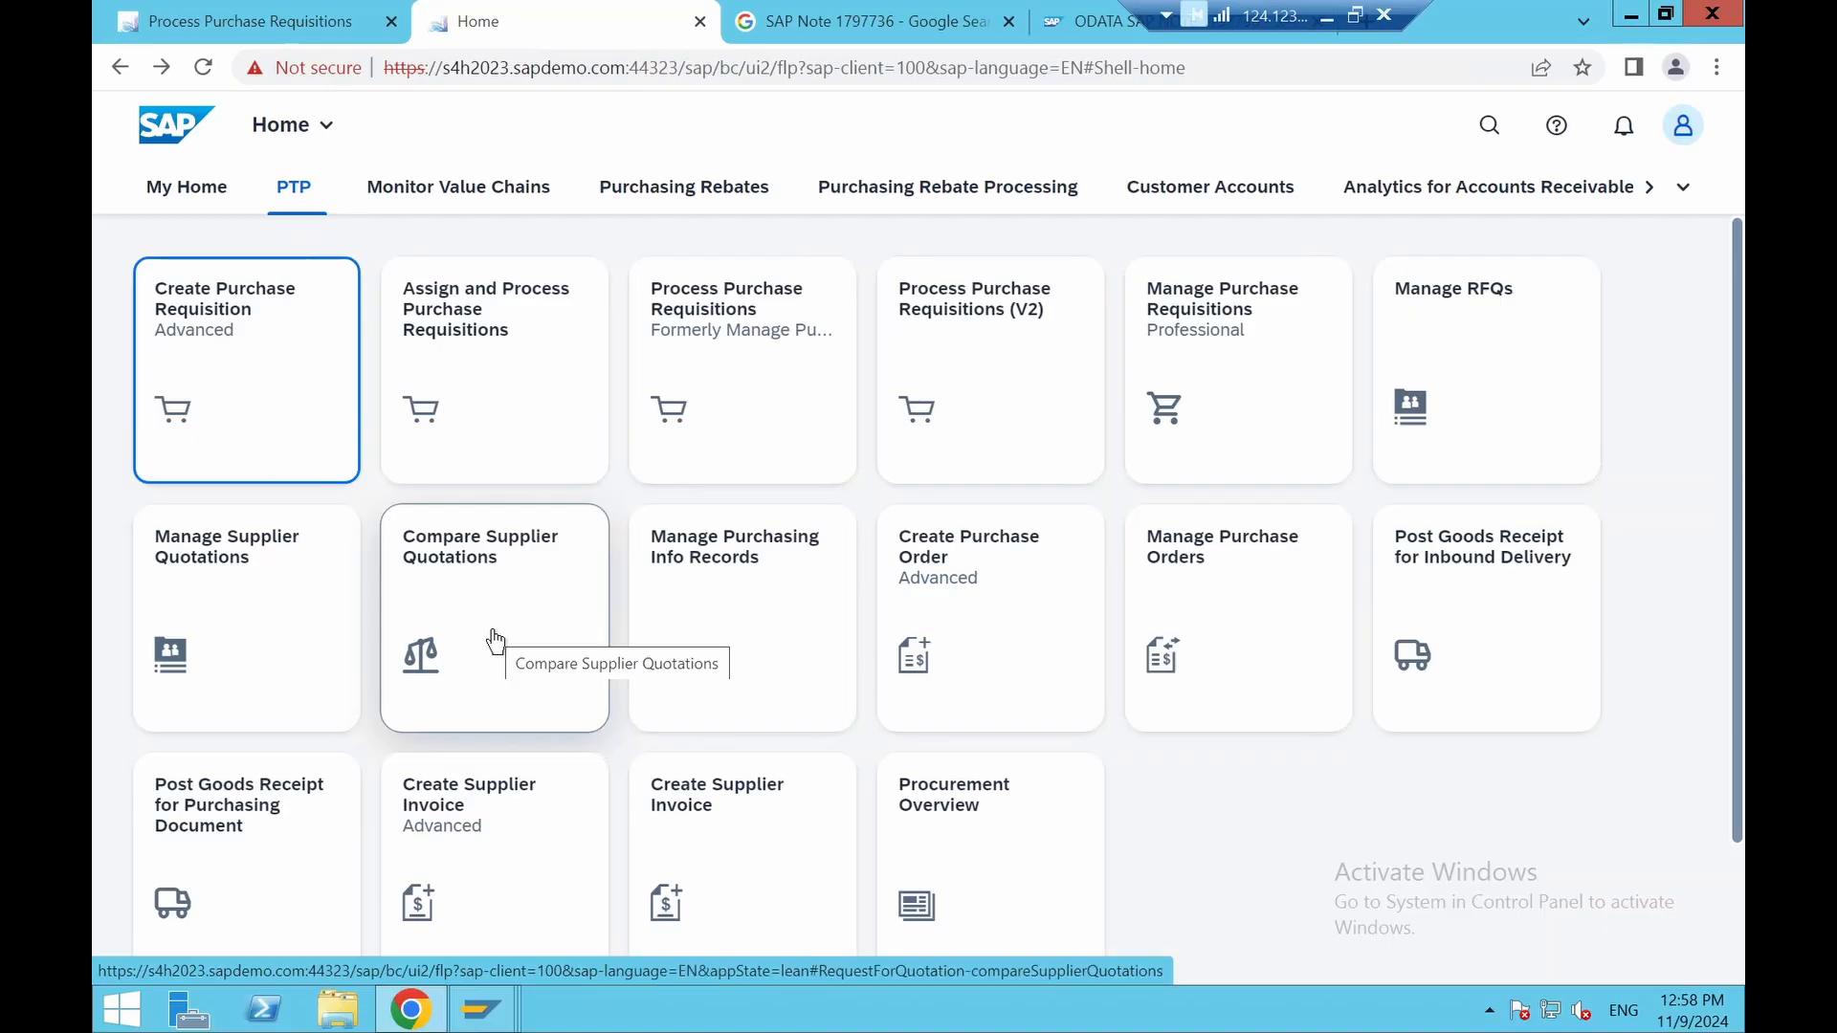
{"action": "left_click", "coordinate": [284, 612]}
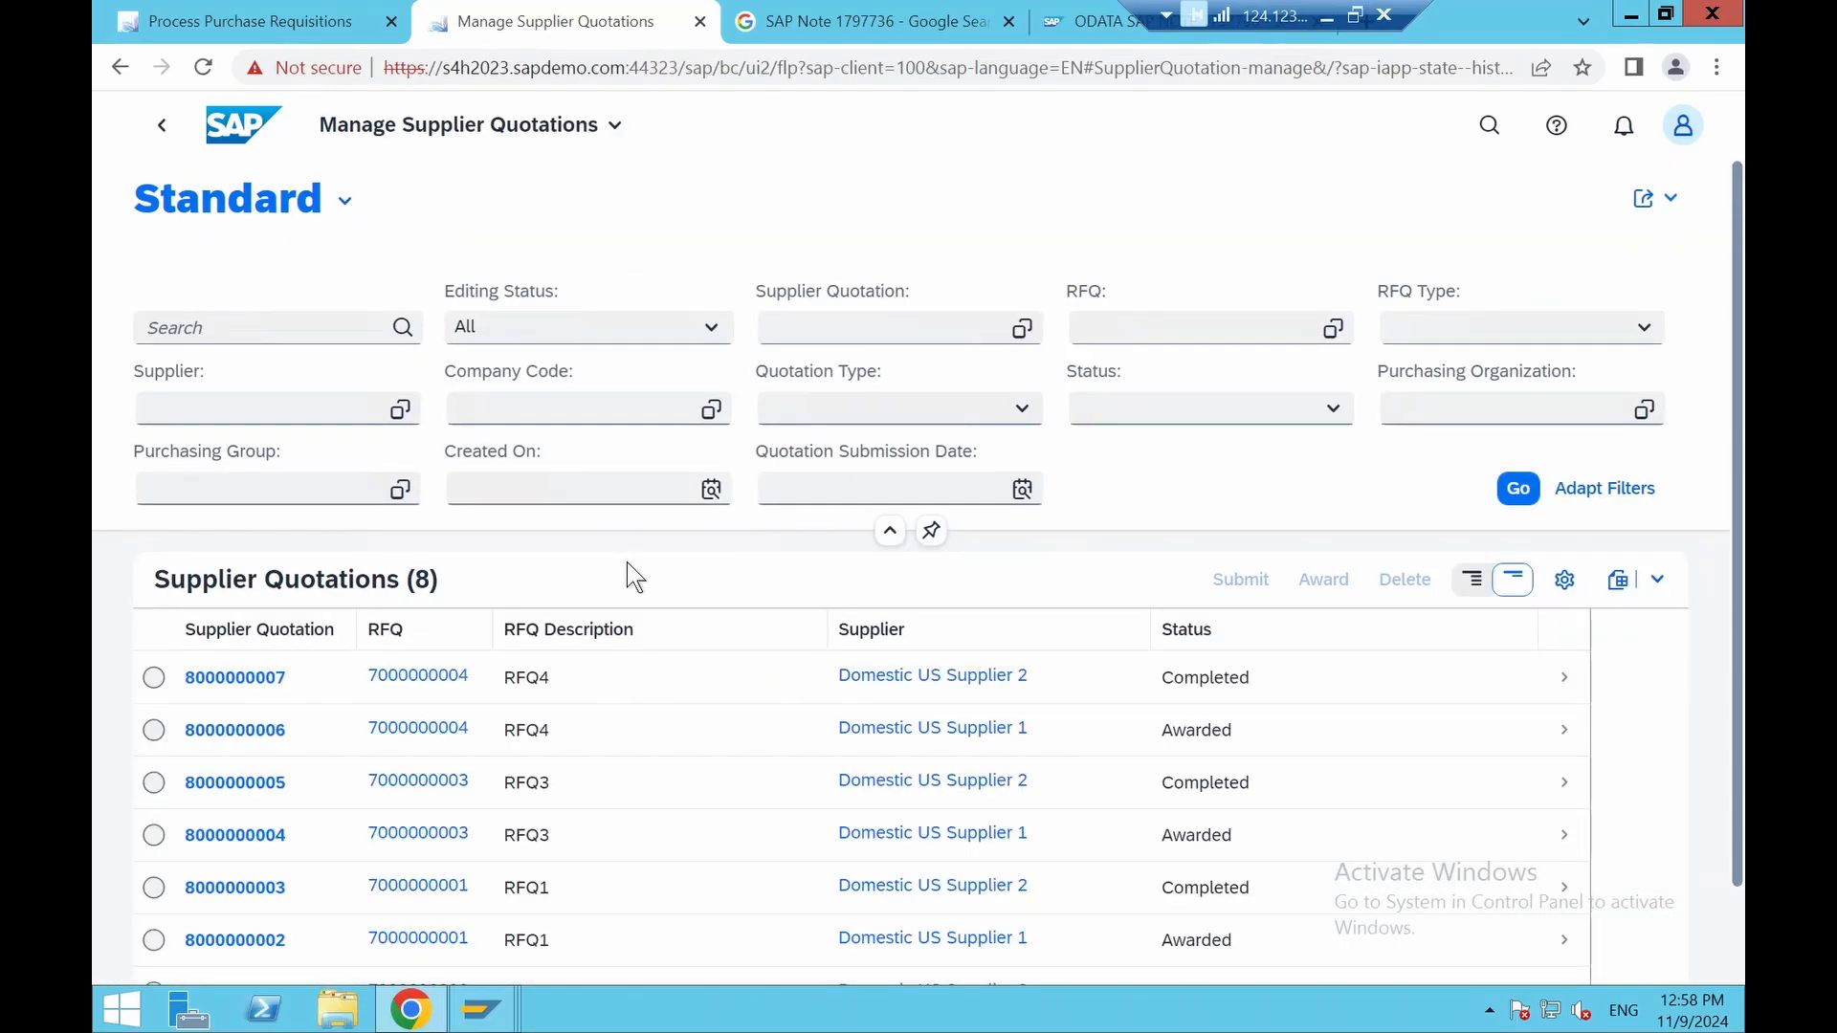
{"action": "left_click", "coordinate": [275, 736]}
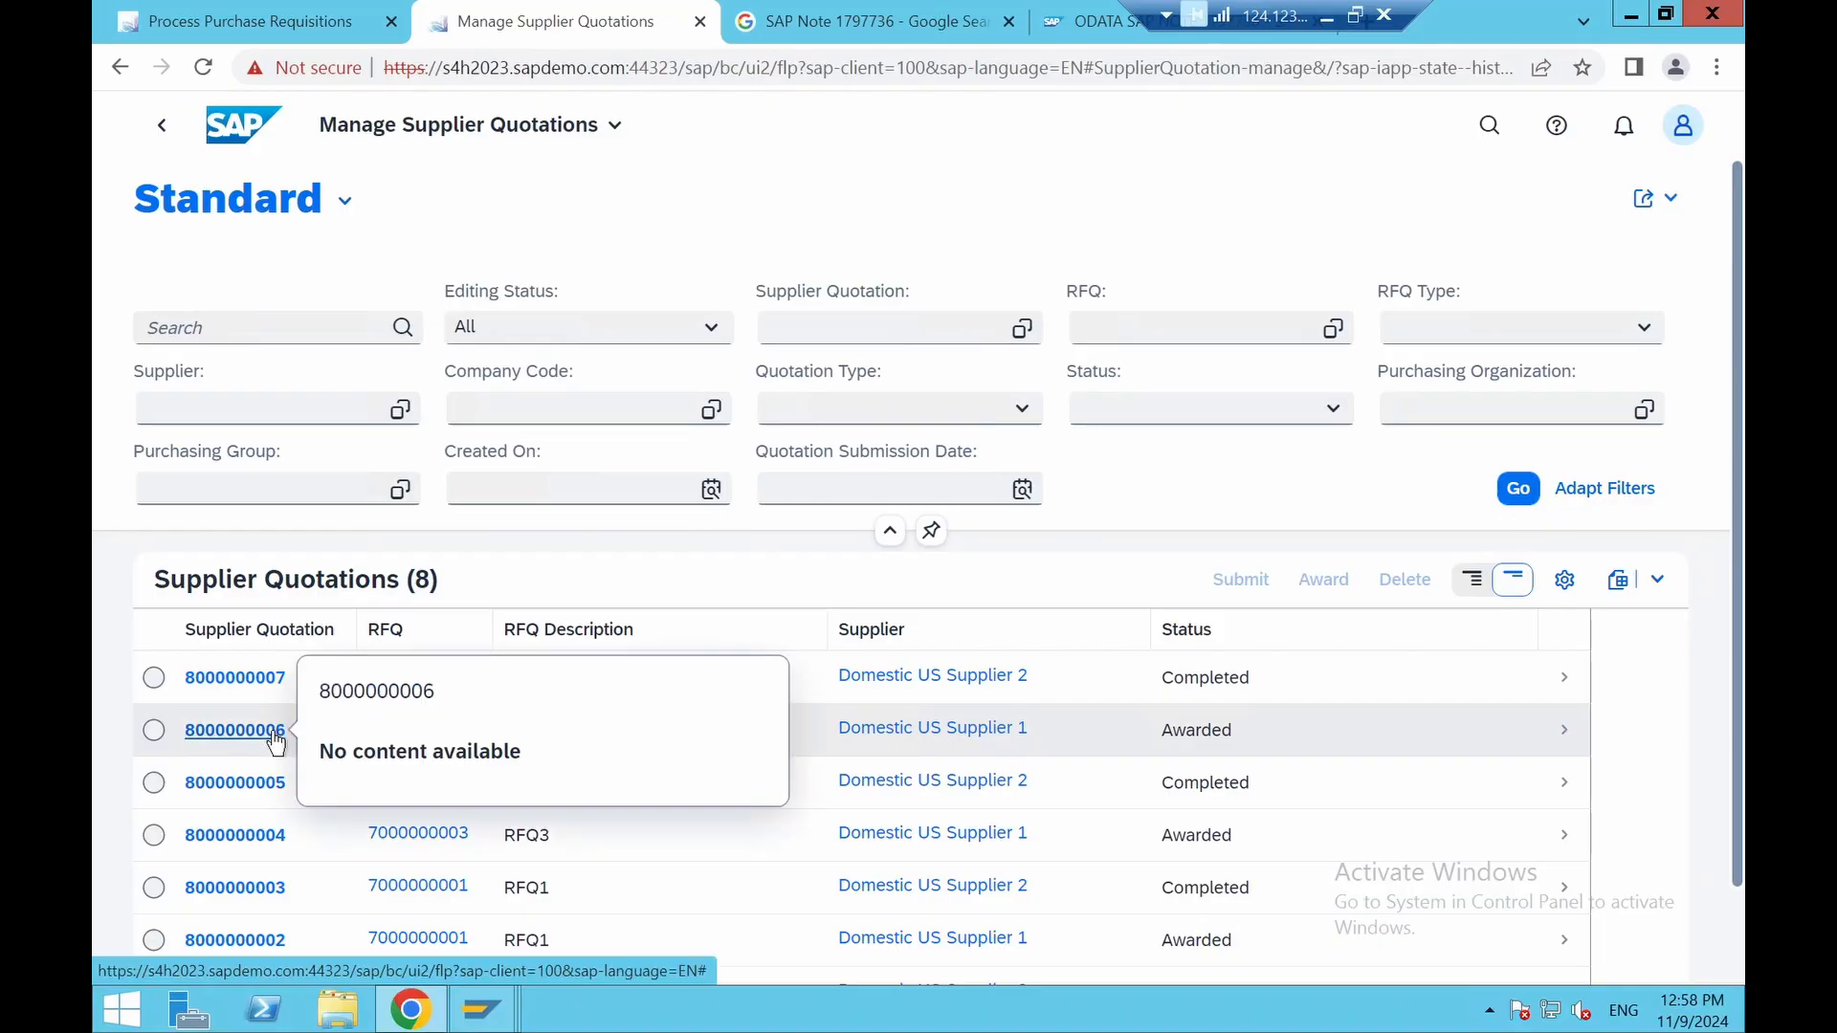
{"action": "left_click", "coordinate": [1563, 731]}
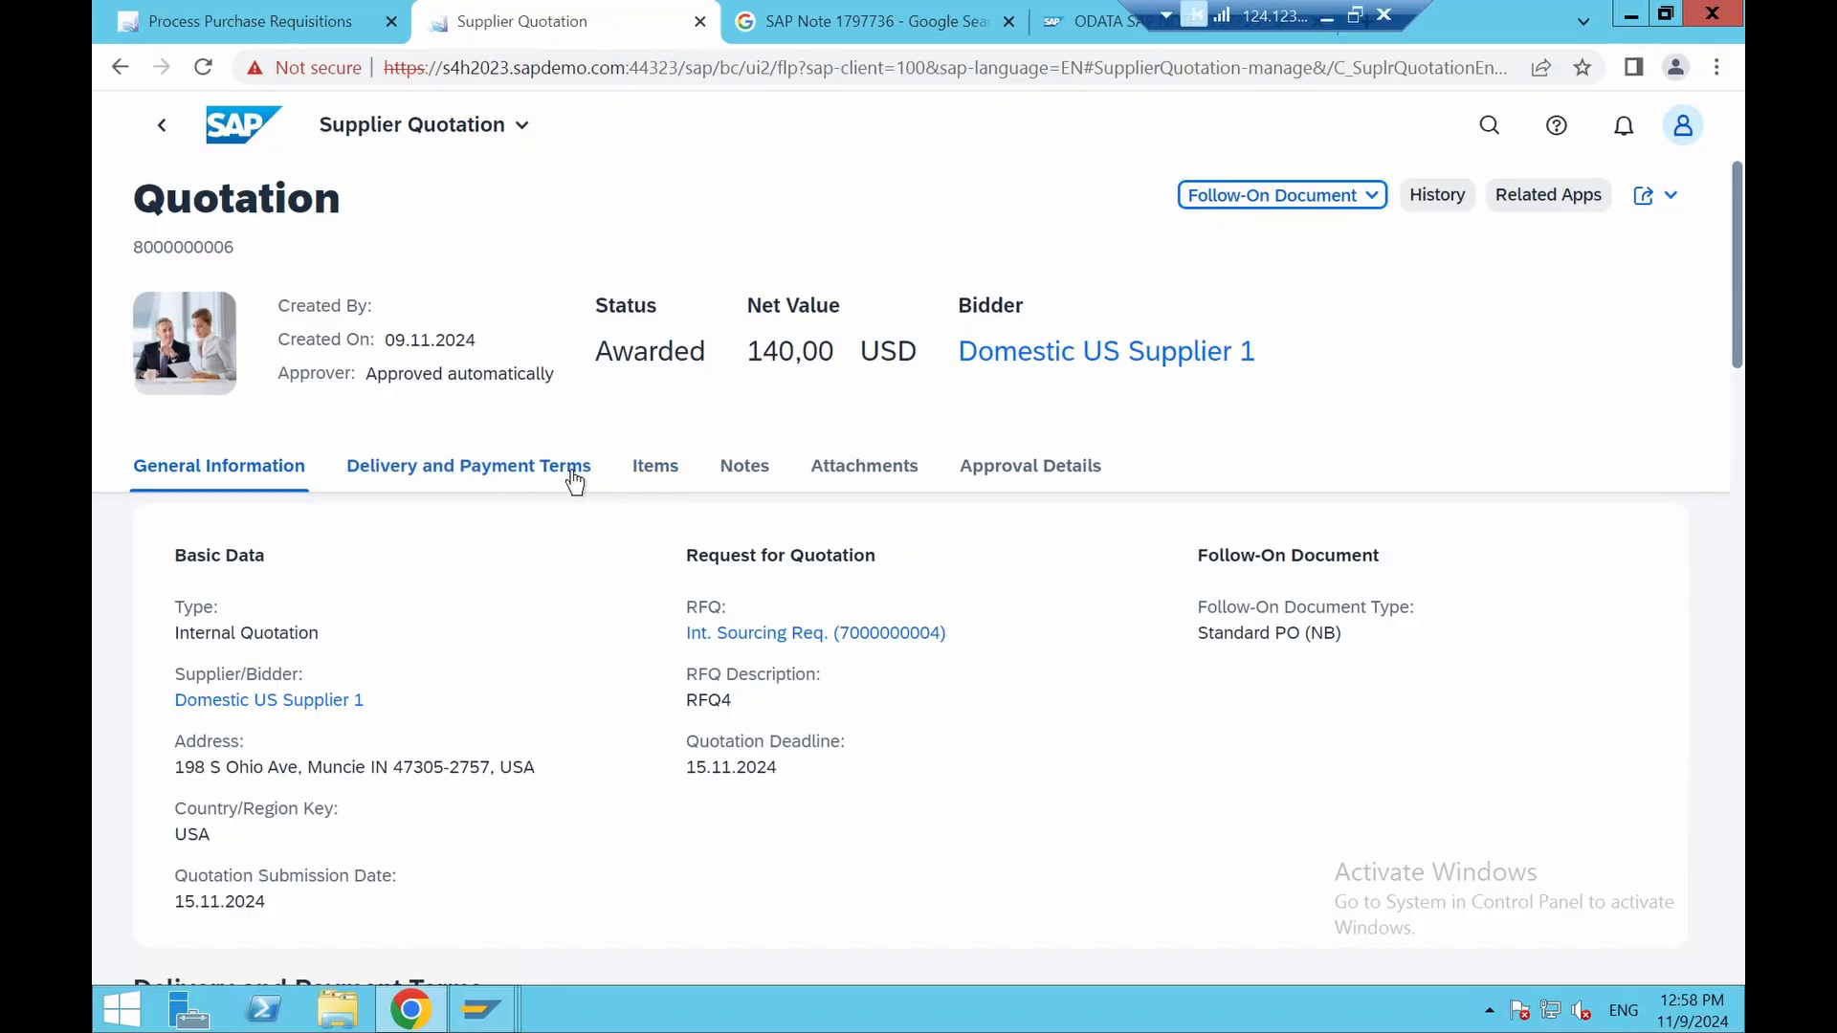
{"action": "left_click", "coordinate": [1374, 203]}
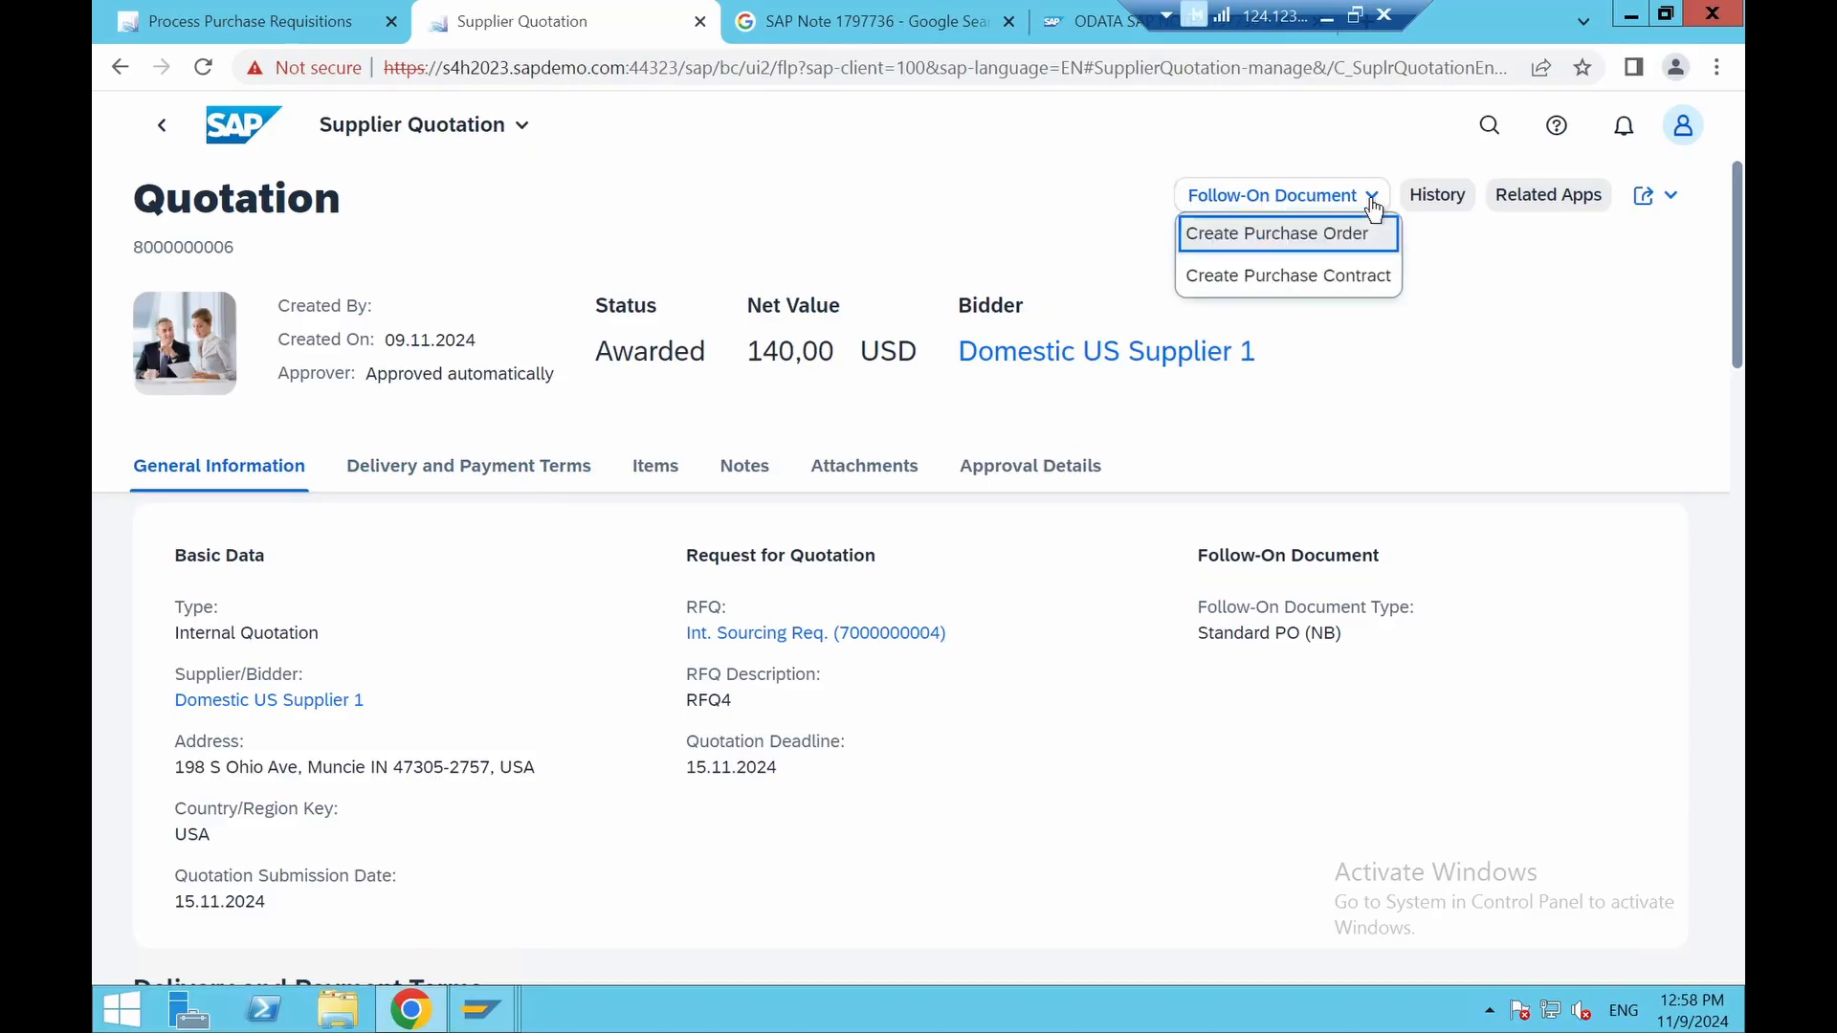
{"action": "left_click", "coordinate": [1317, 240]}
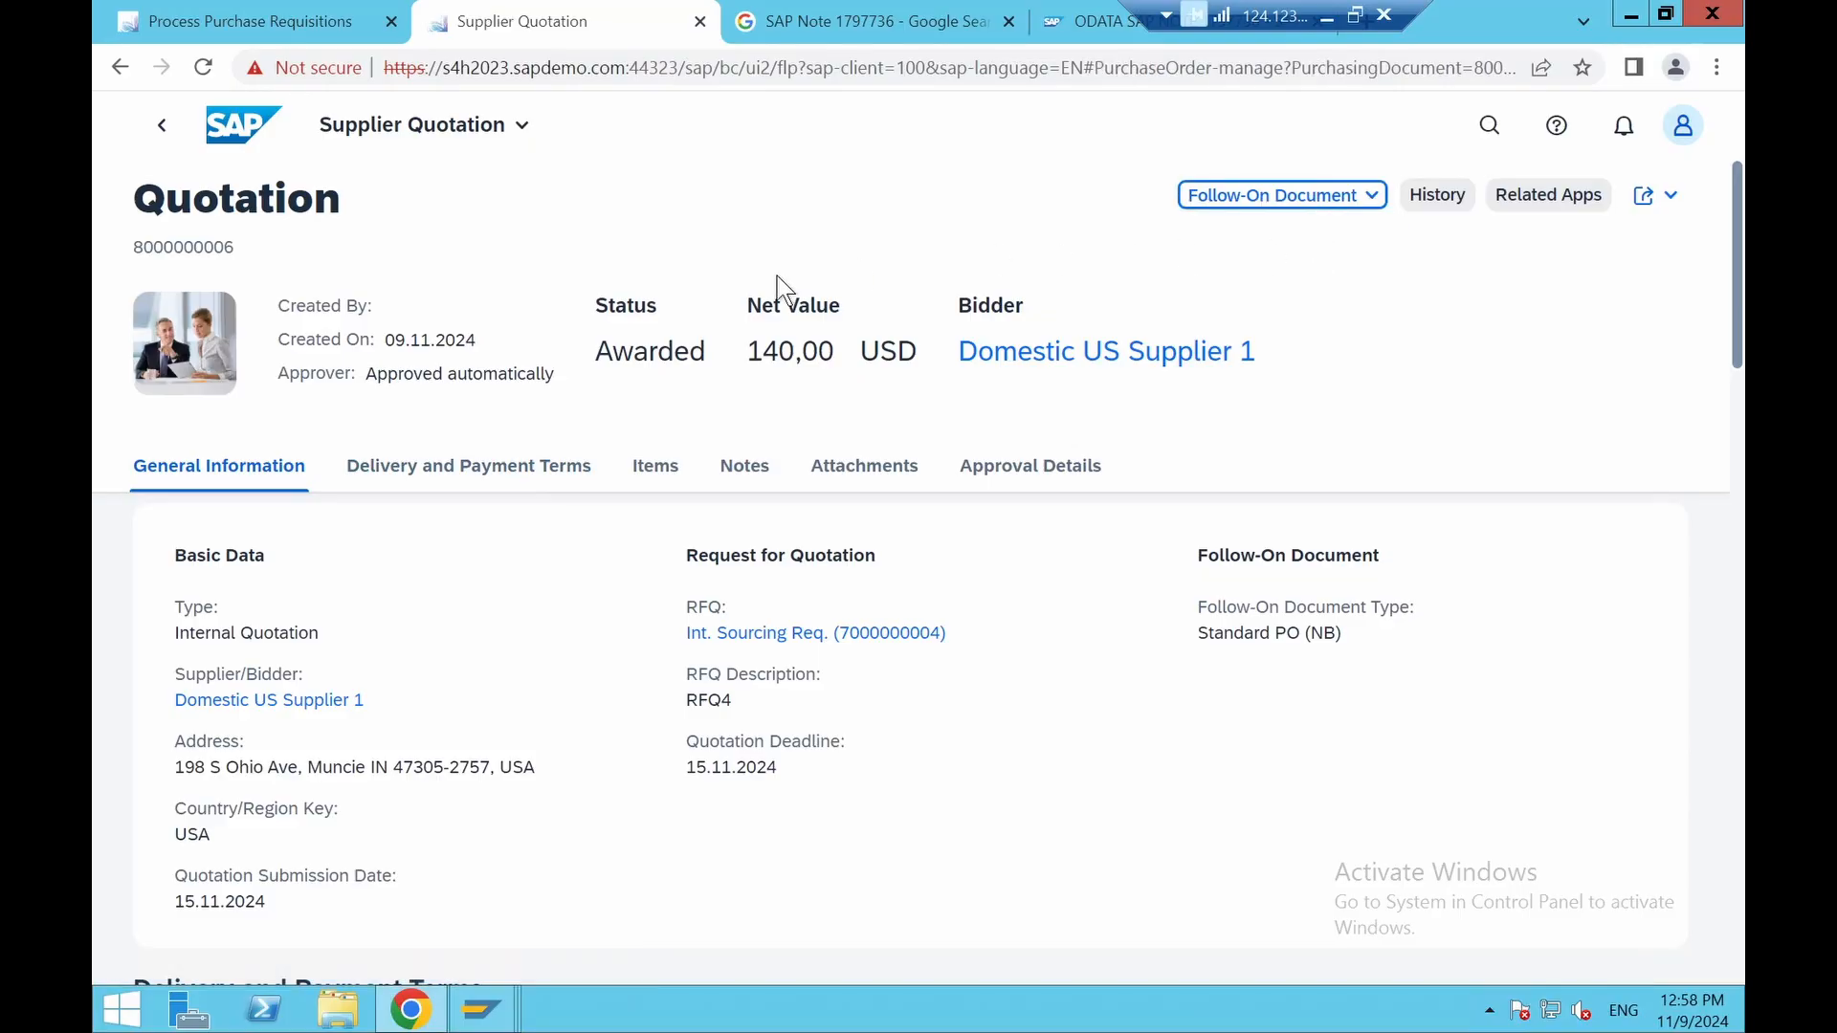
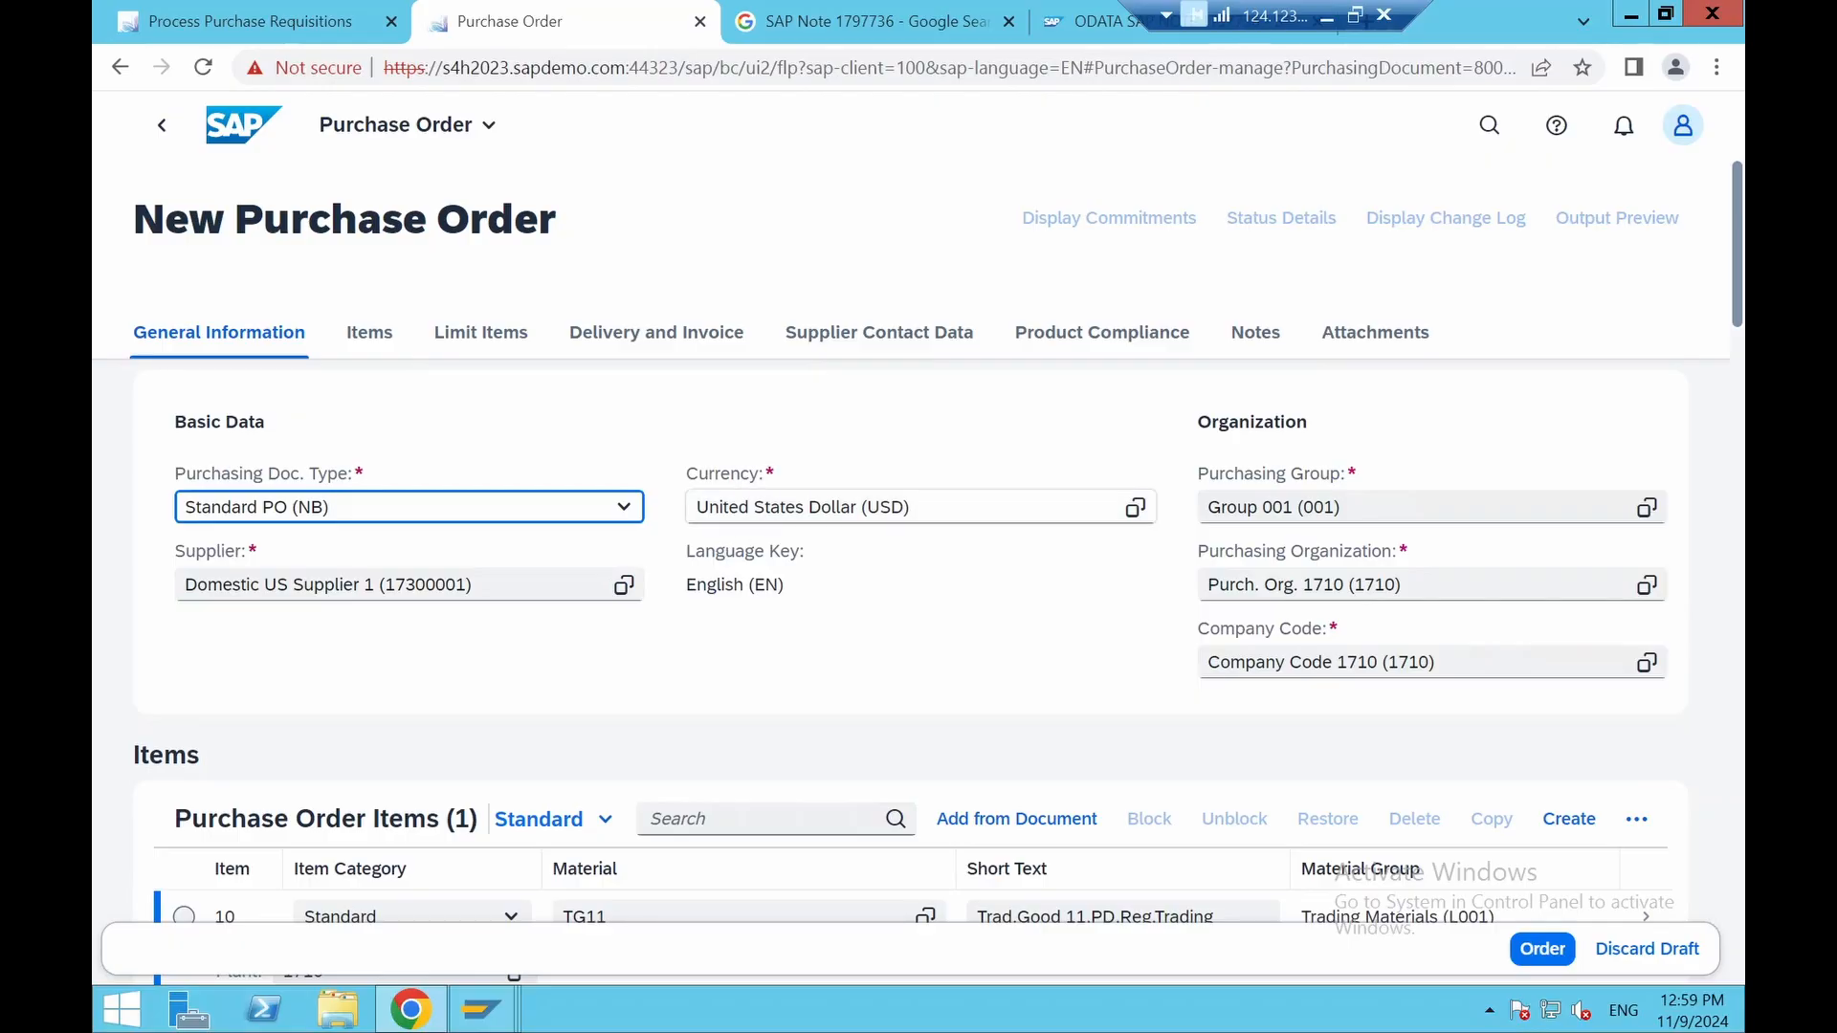
Examine item 10 of the new purchase order, including delivery, incoterms, pricing, compliance and supplier confirmation details, and return to the order
{"action": "scroll", "coordinate": [727, 656], "scroll_direction": "down", "scroll_amount": 3}
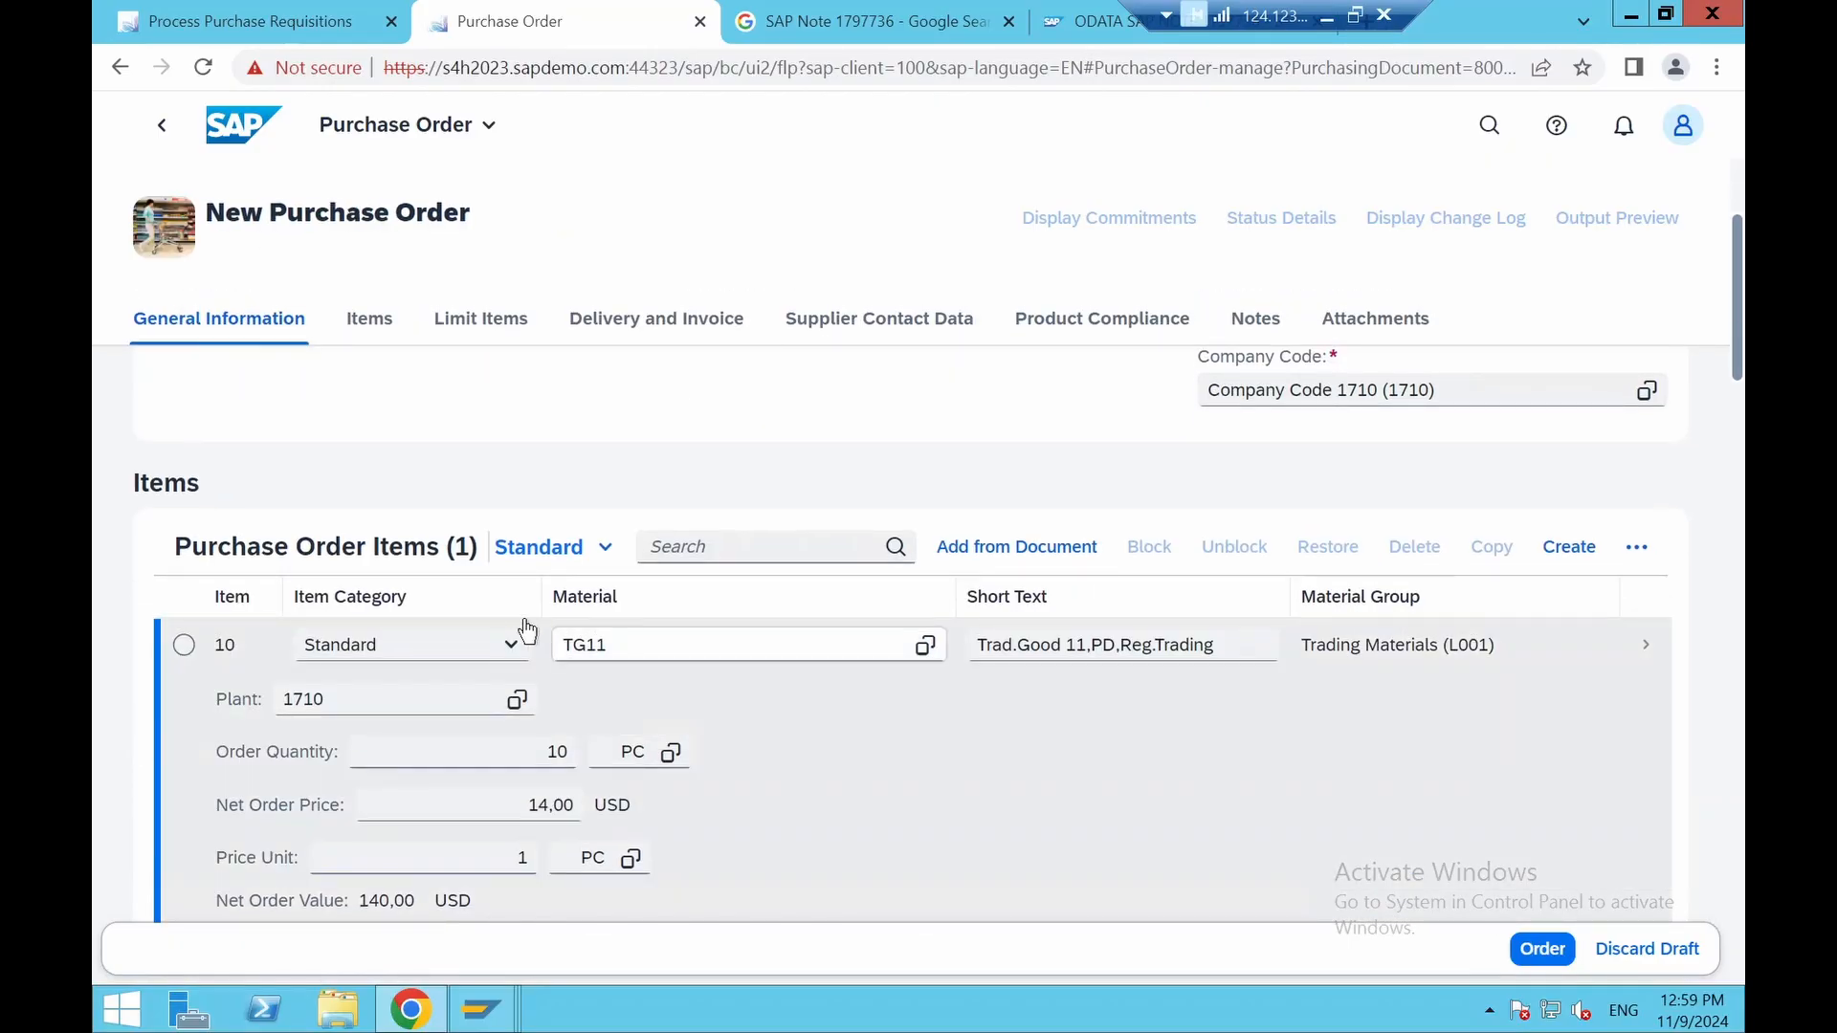
{"action": "scroll", "coordinate": [516, 450], "scroll_direction": "down", "scroll_amount": 1}
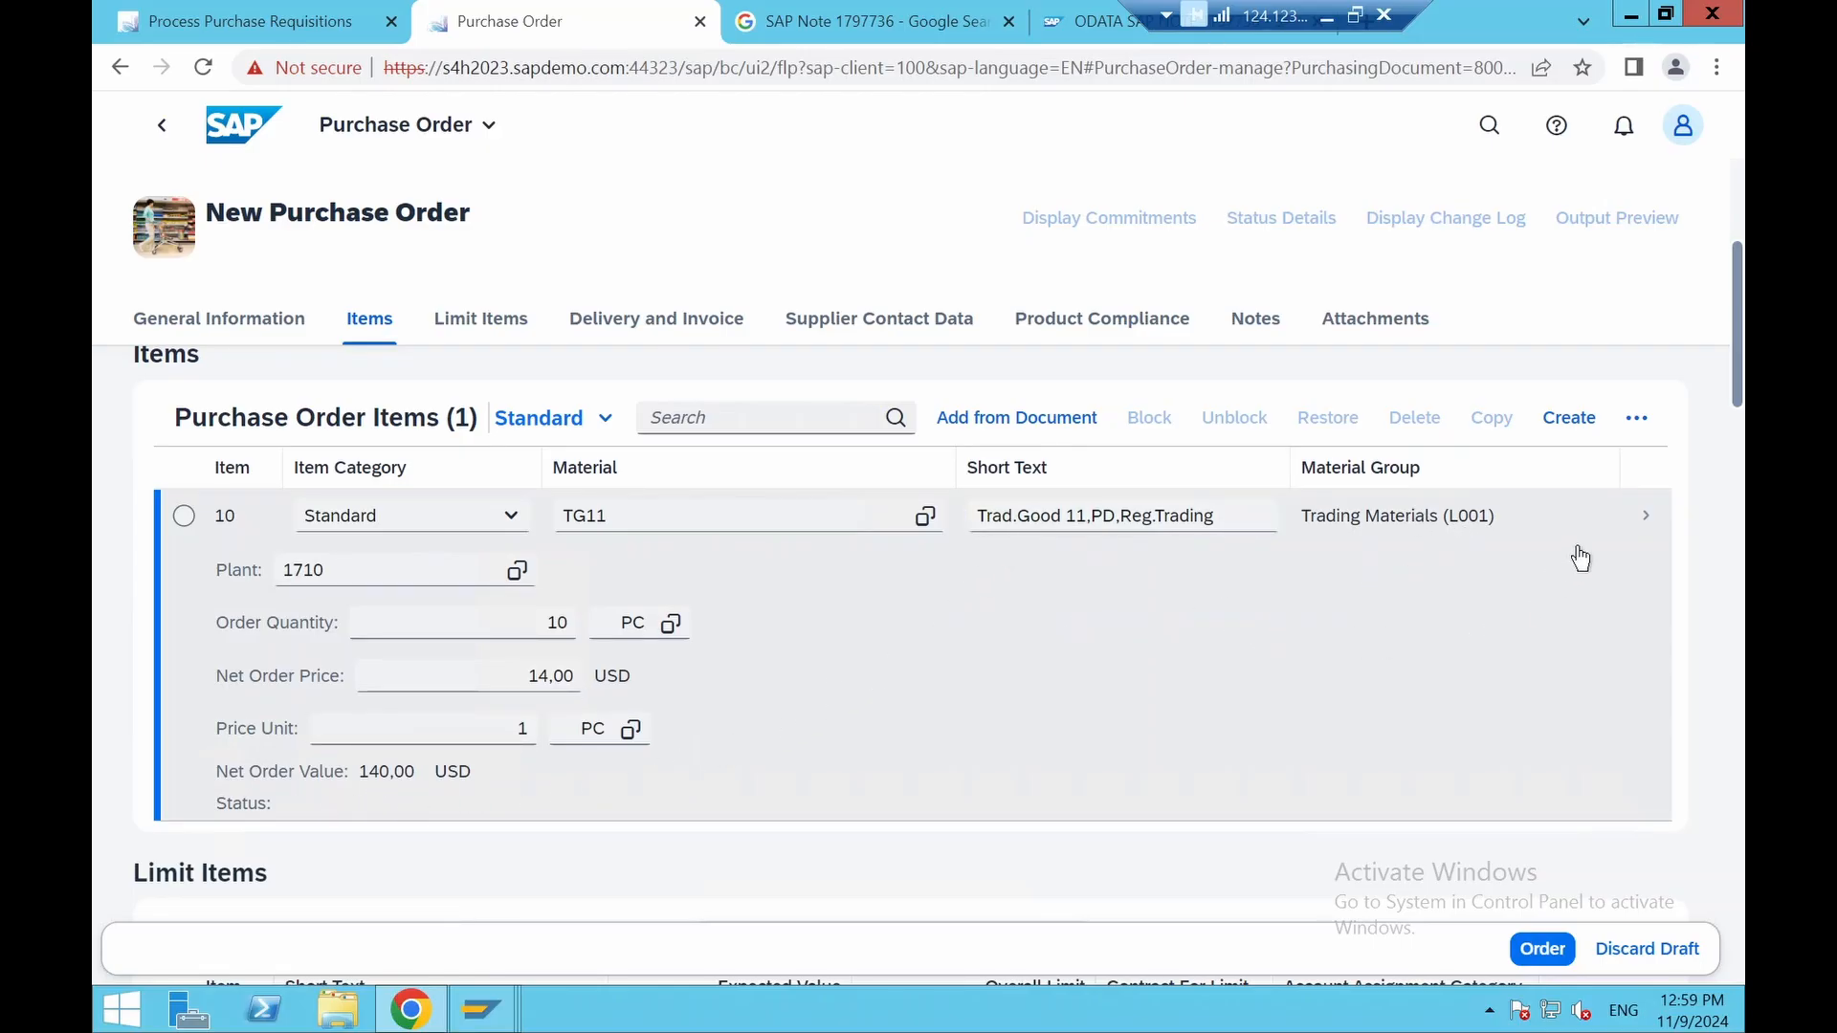
{"action": "left_click", "coordinate": [1645, 517]}
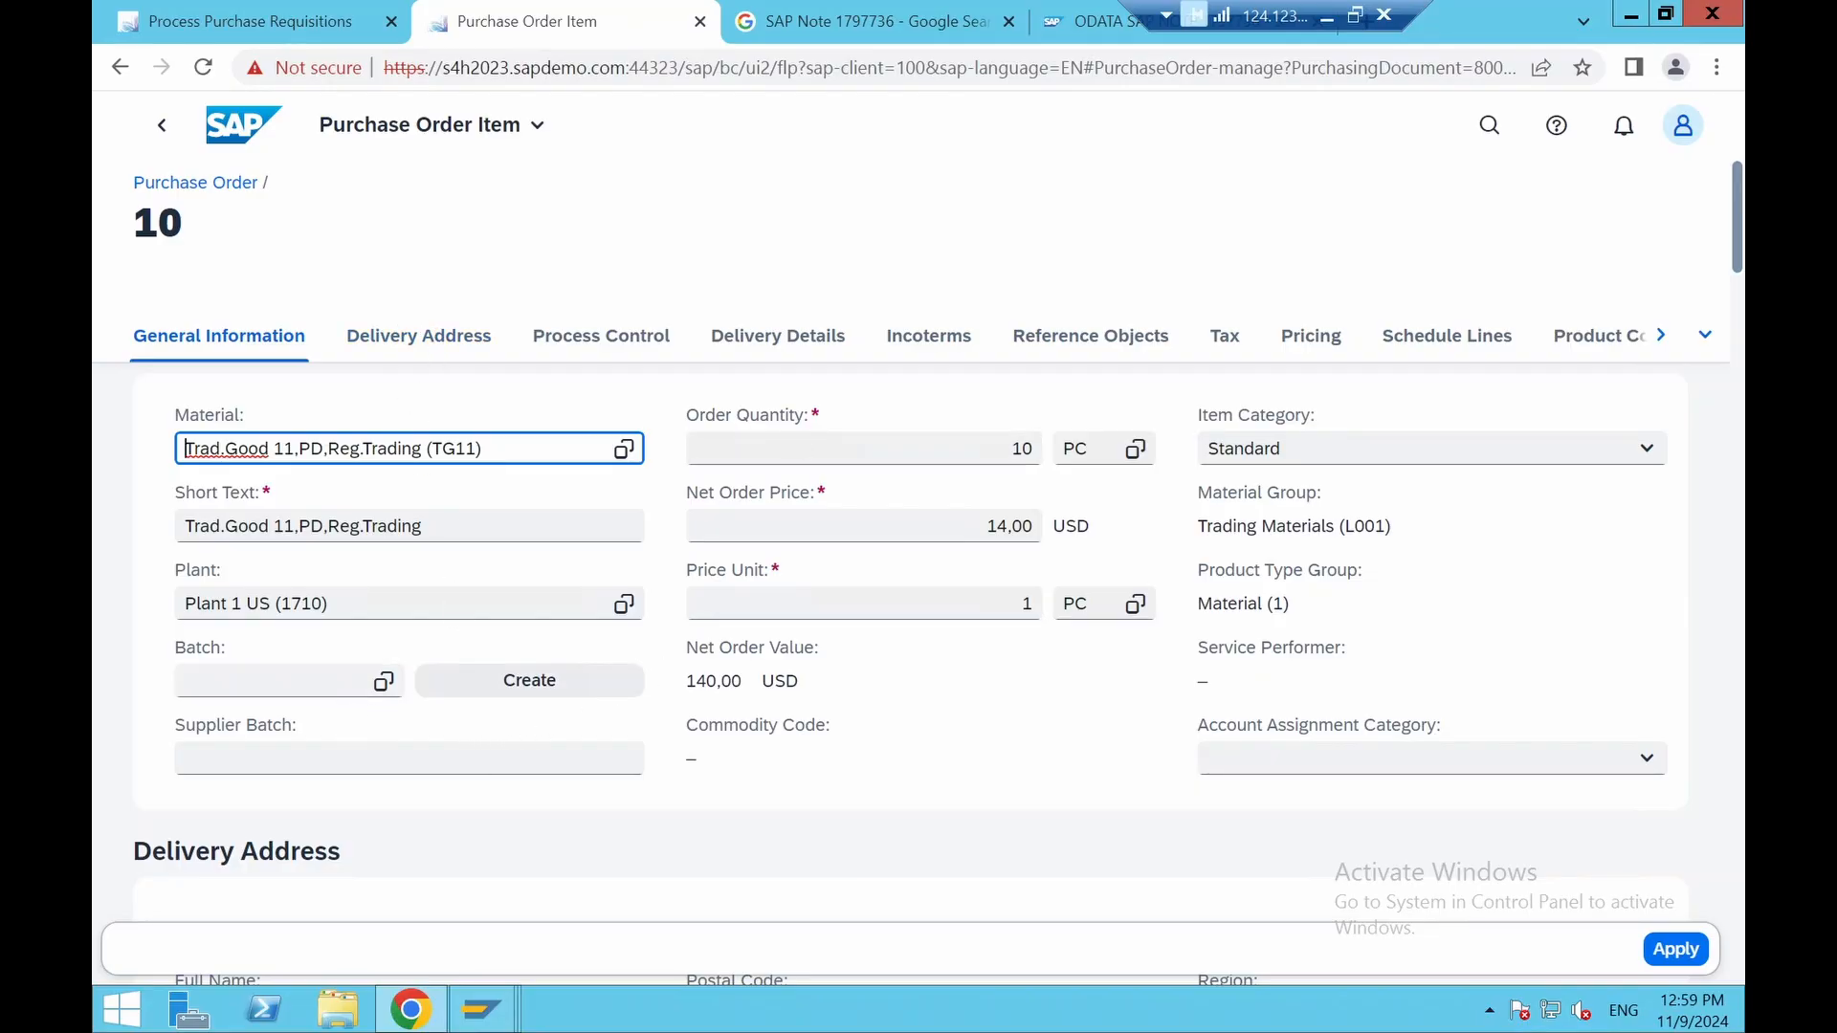
{"action": "left_click", "coordinate": [414, 342]}
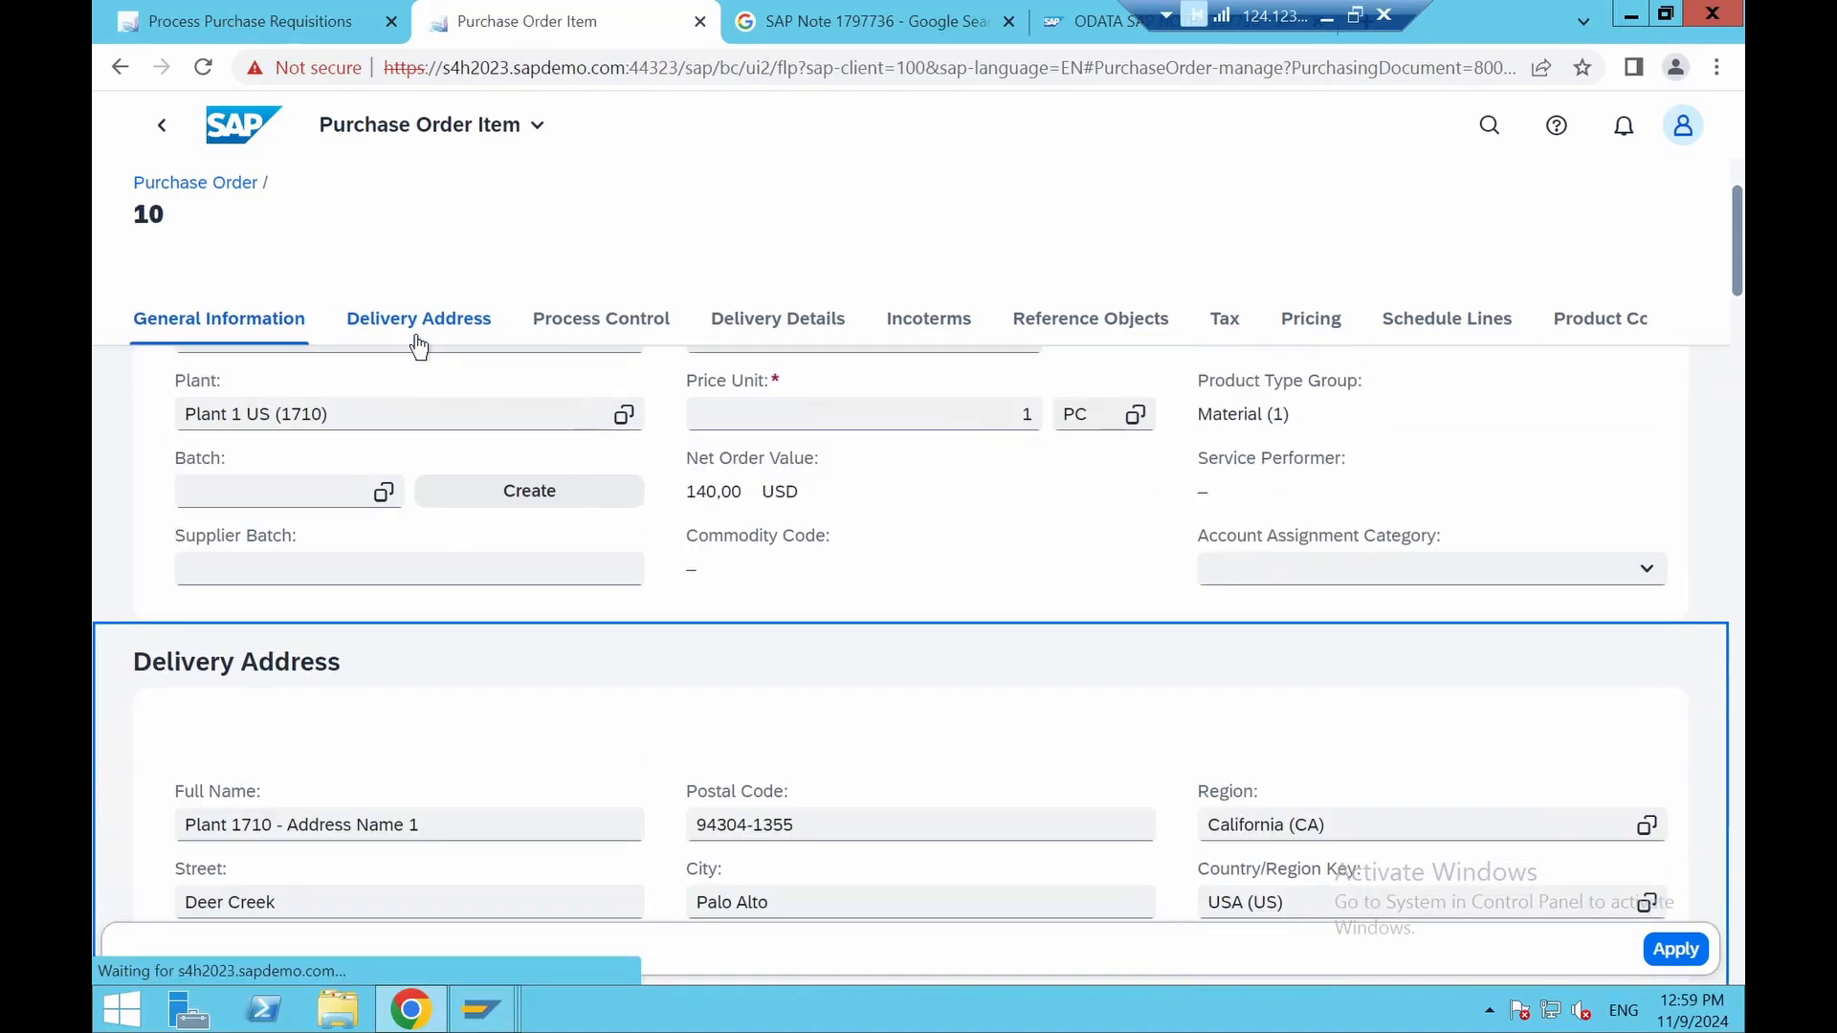
{"action": "left_click", "coordinate": [603, 337]}
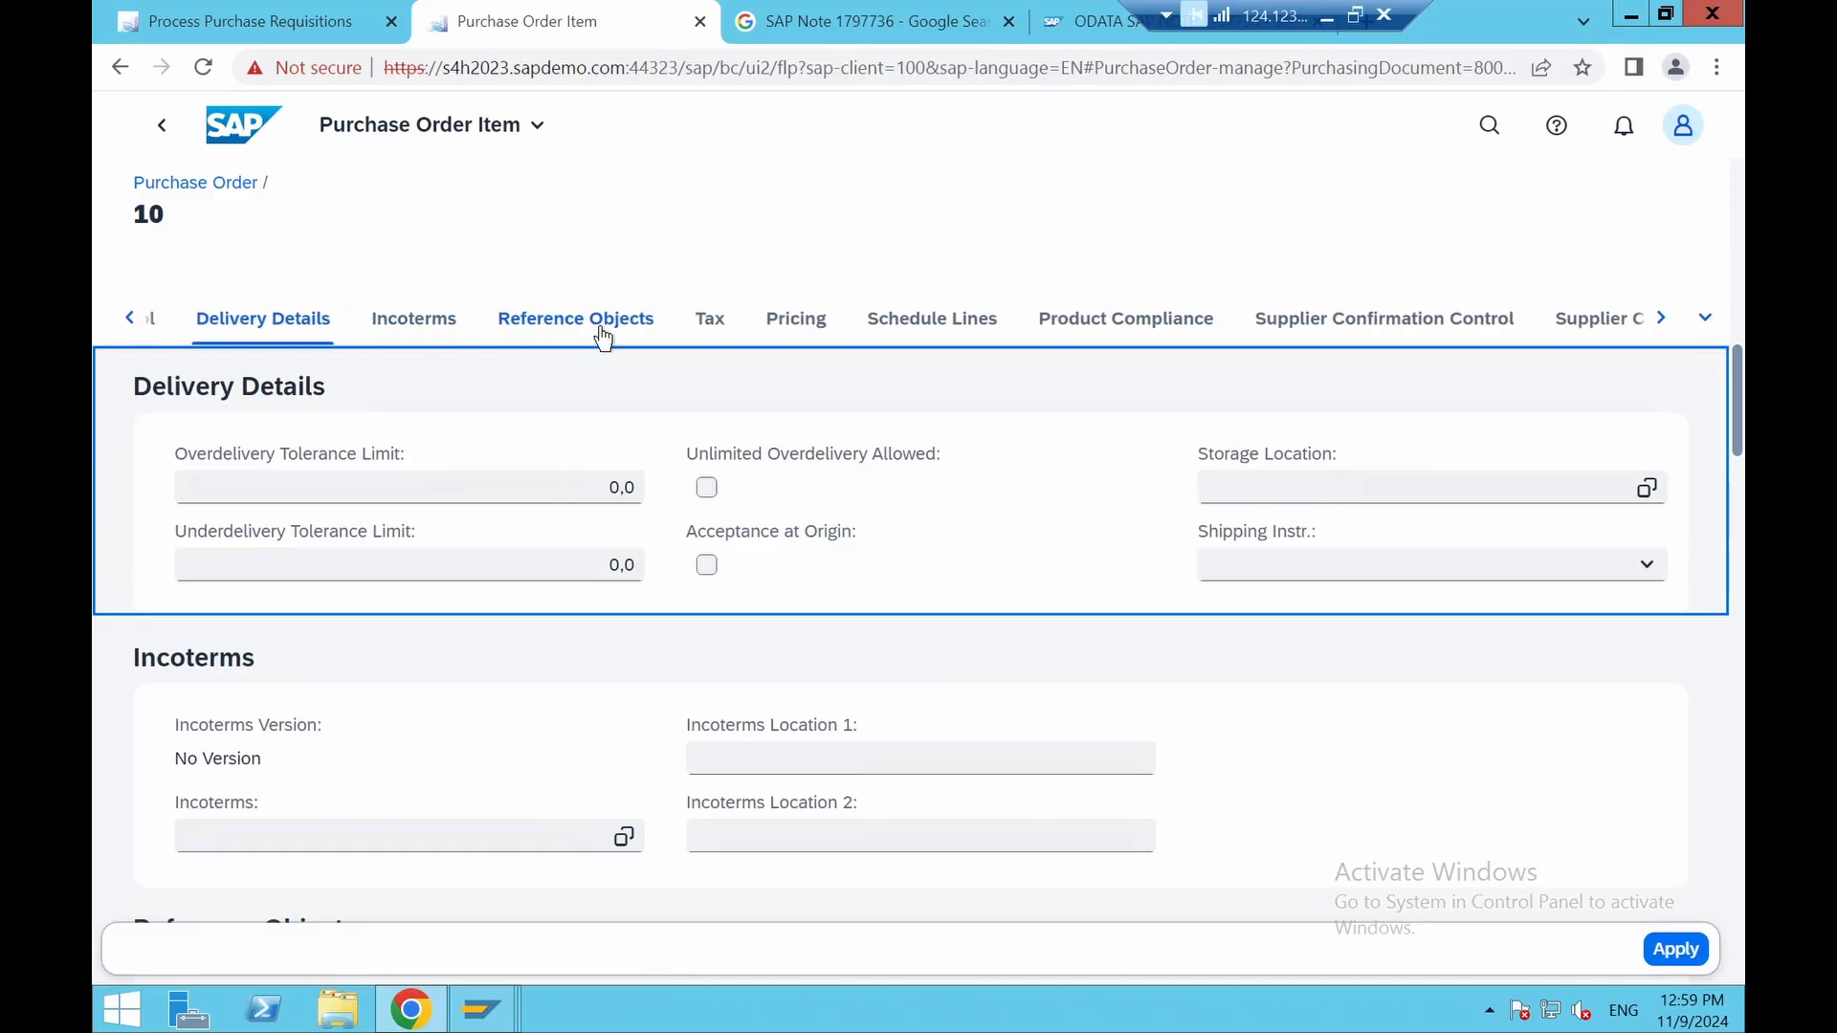
{"action": "left_click", "coordinate": [454, 330]}
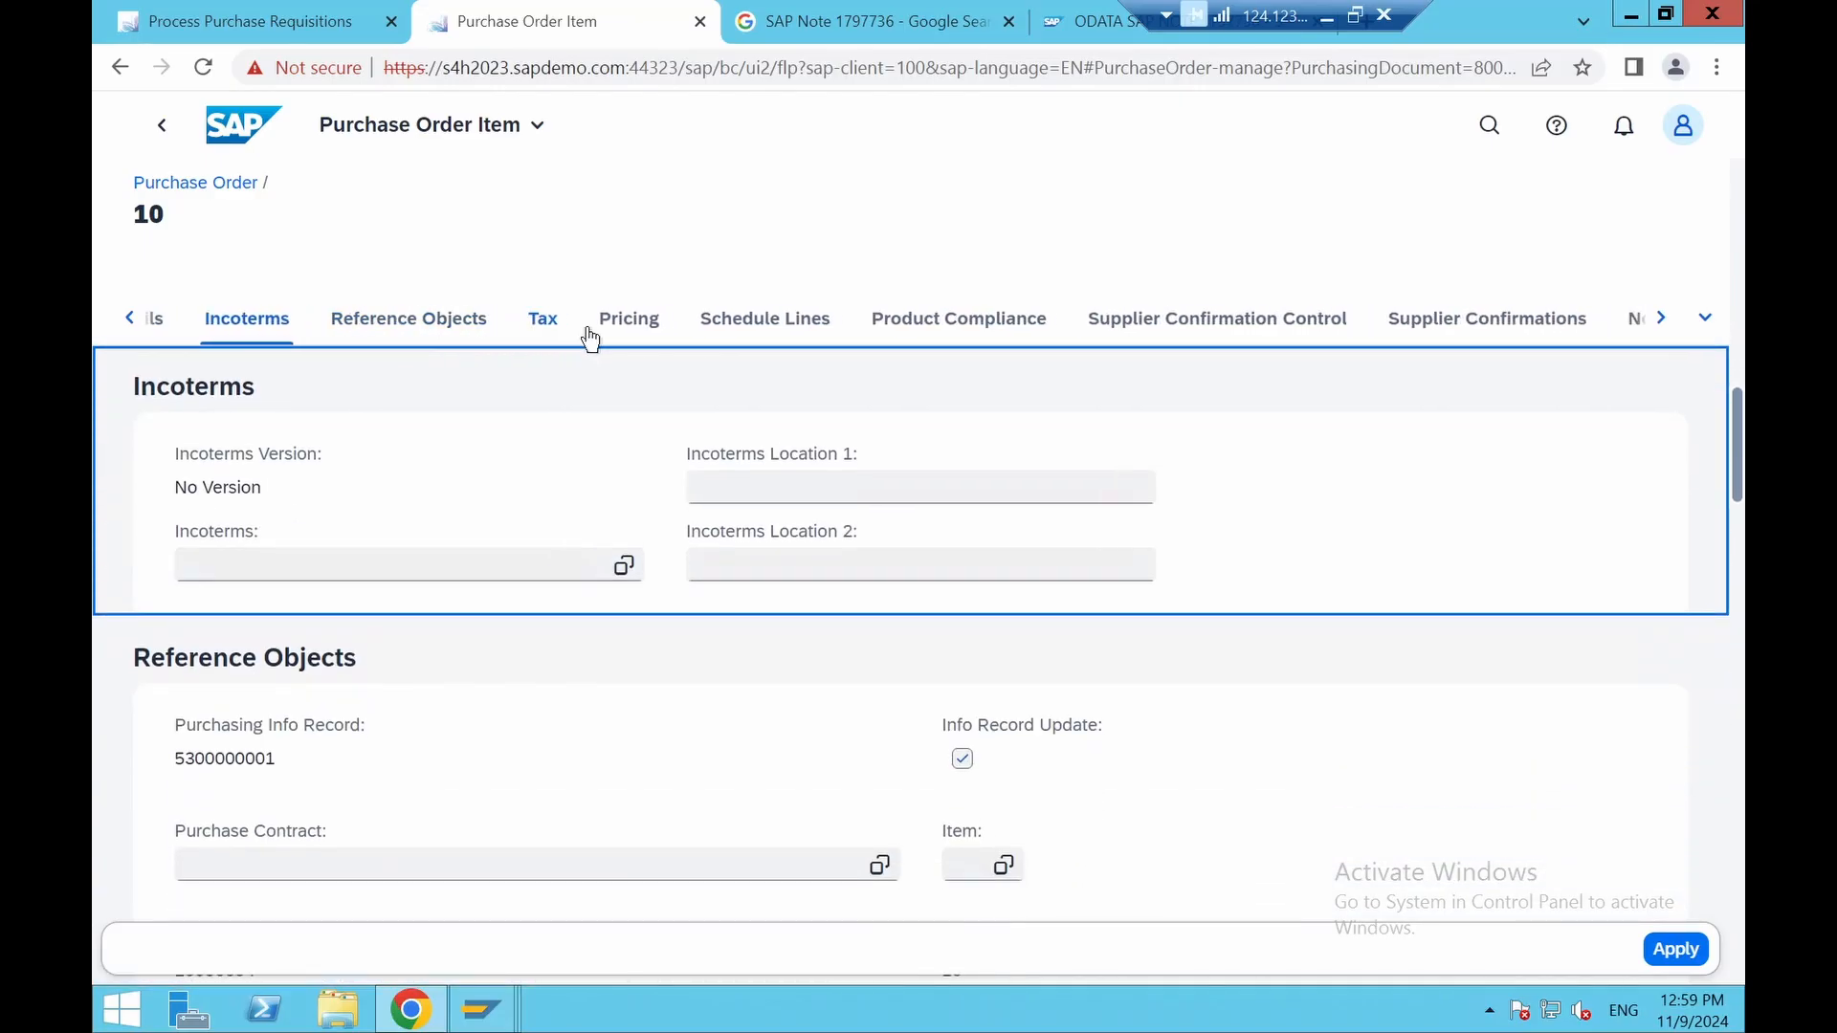
{"action": "left_click", "coordinate": [603, 327]}
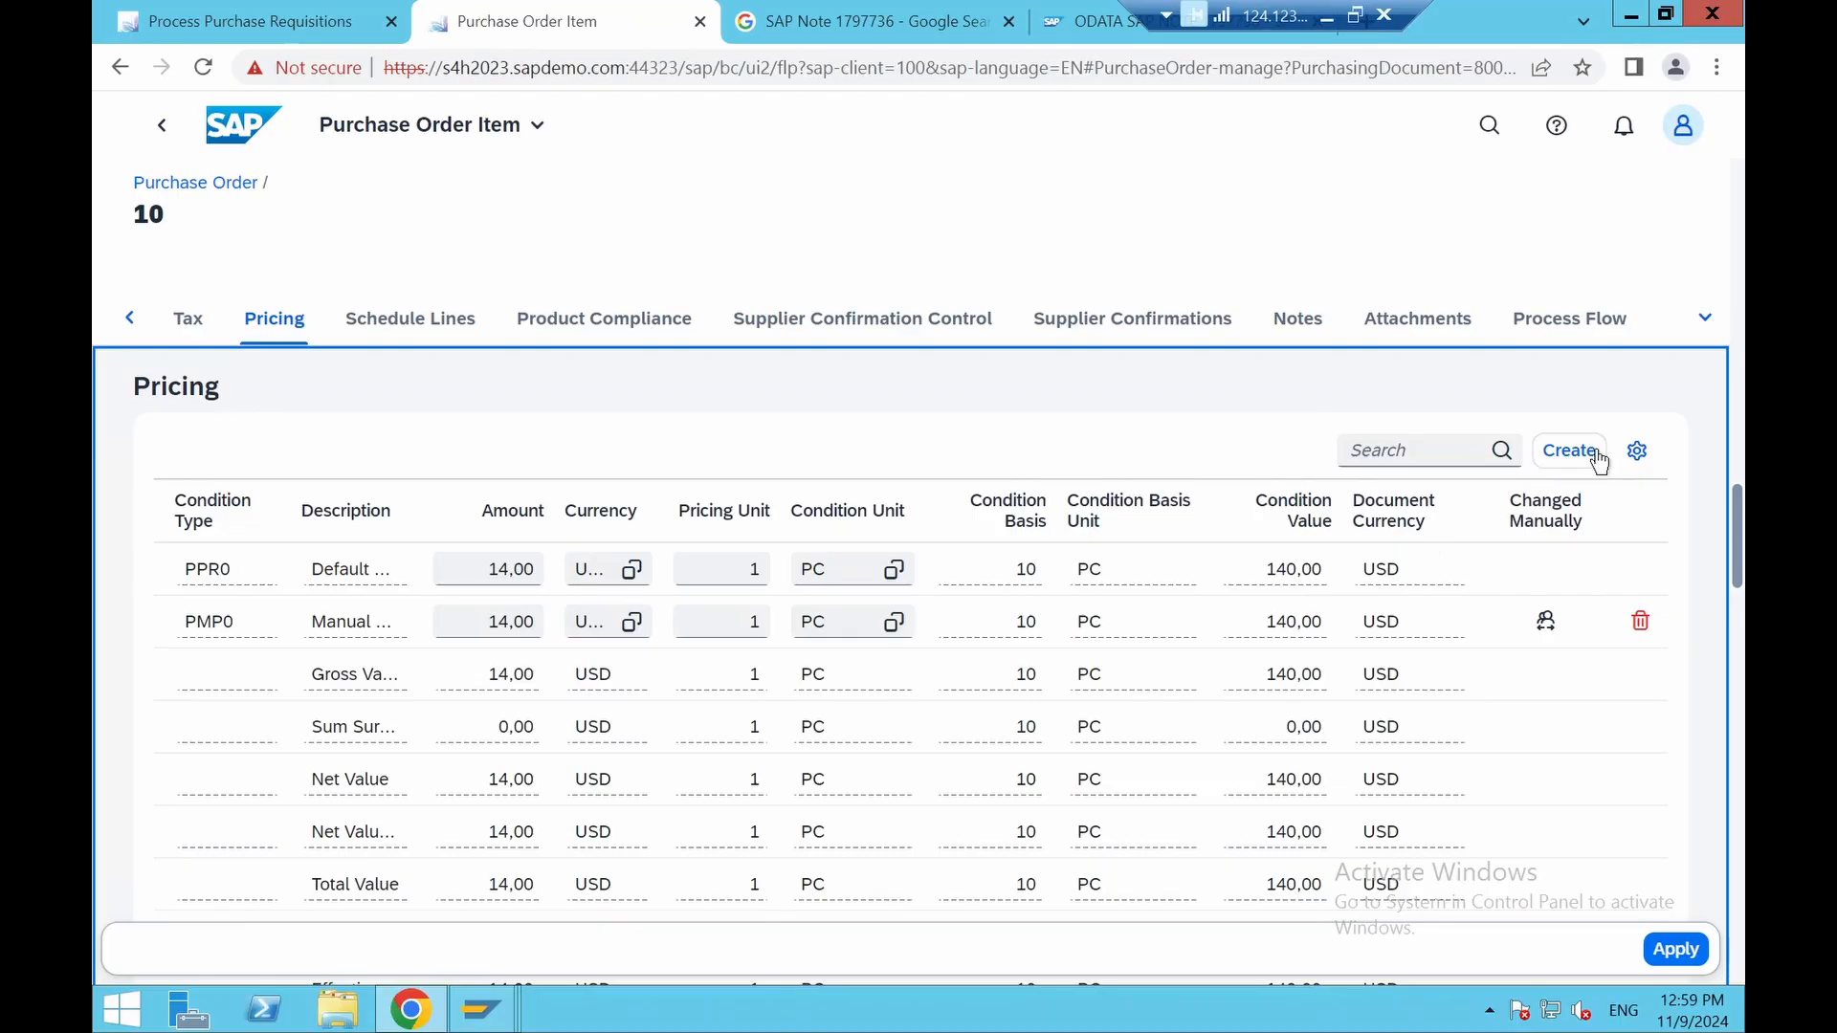
{"action": "left_click", "coordinate": [551, 335]}
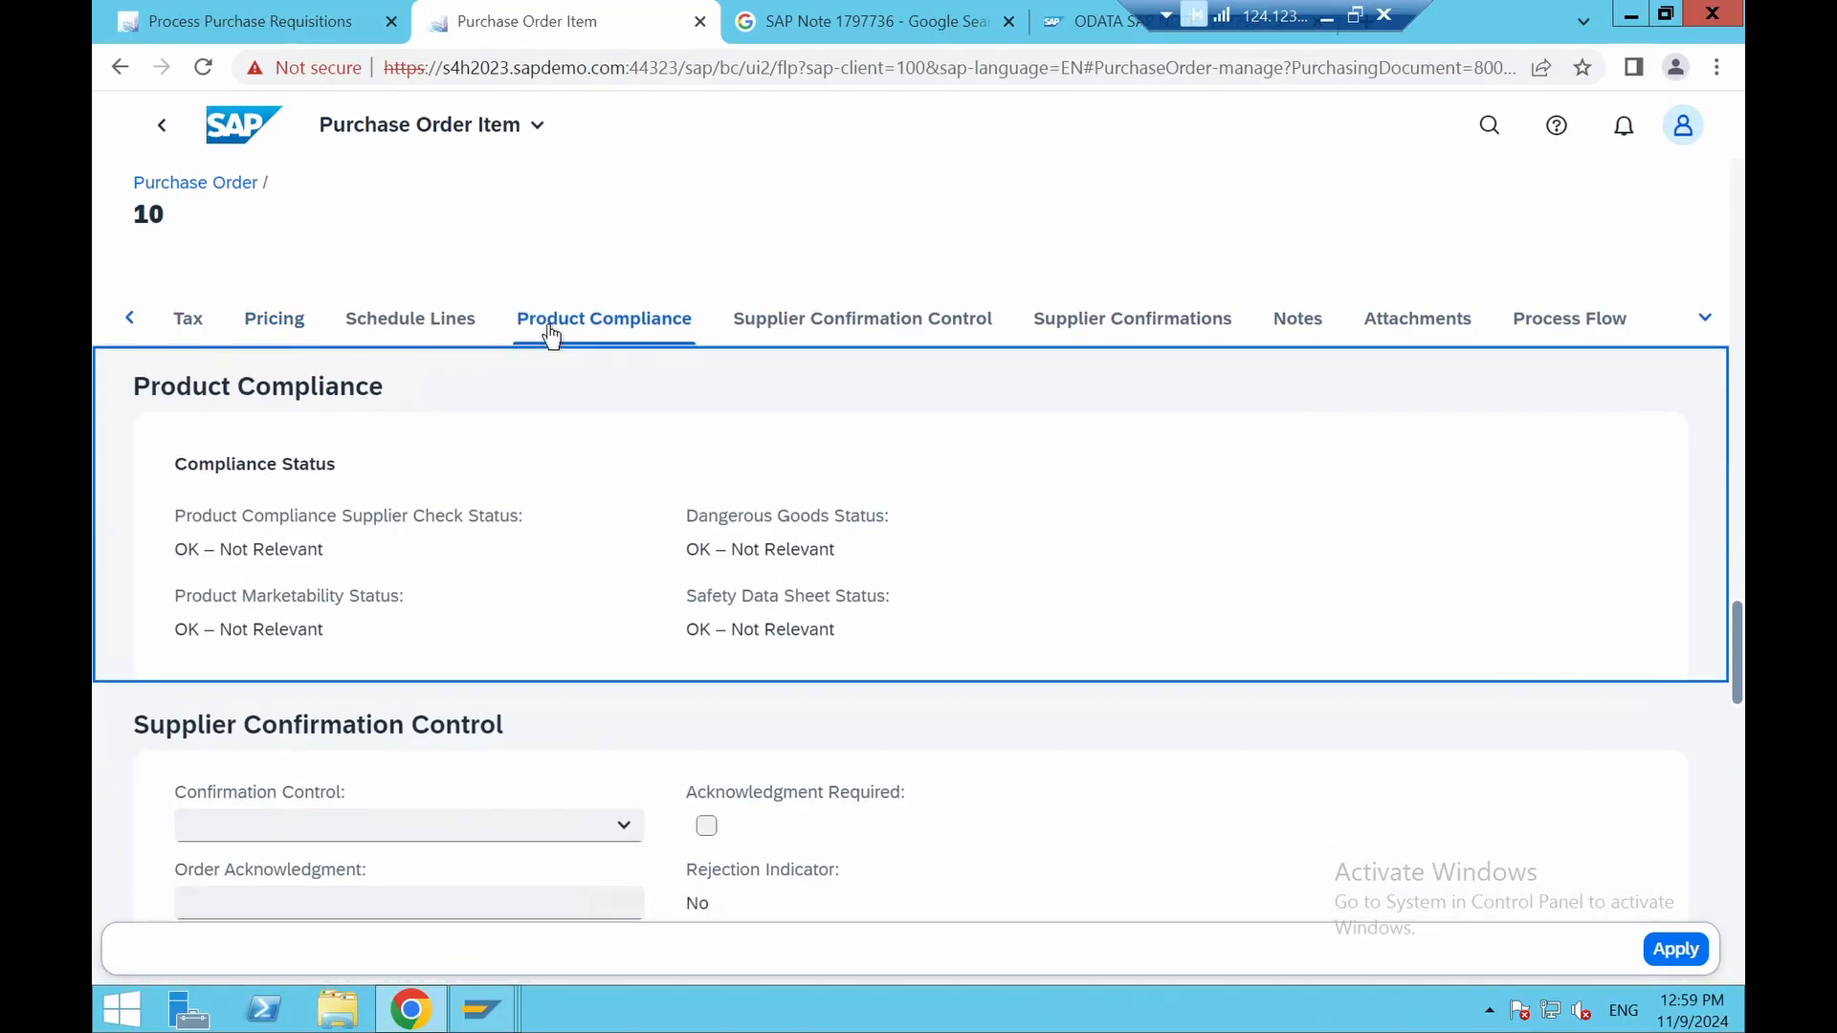
{"action": "left_click", "coordinate": [859, 337]}
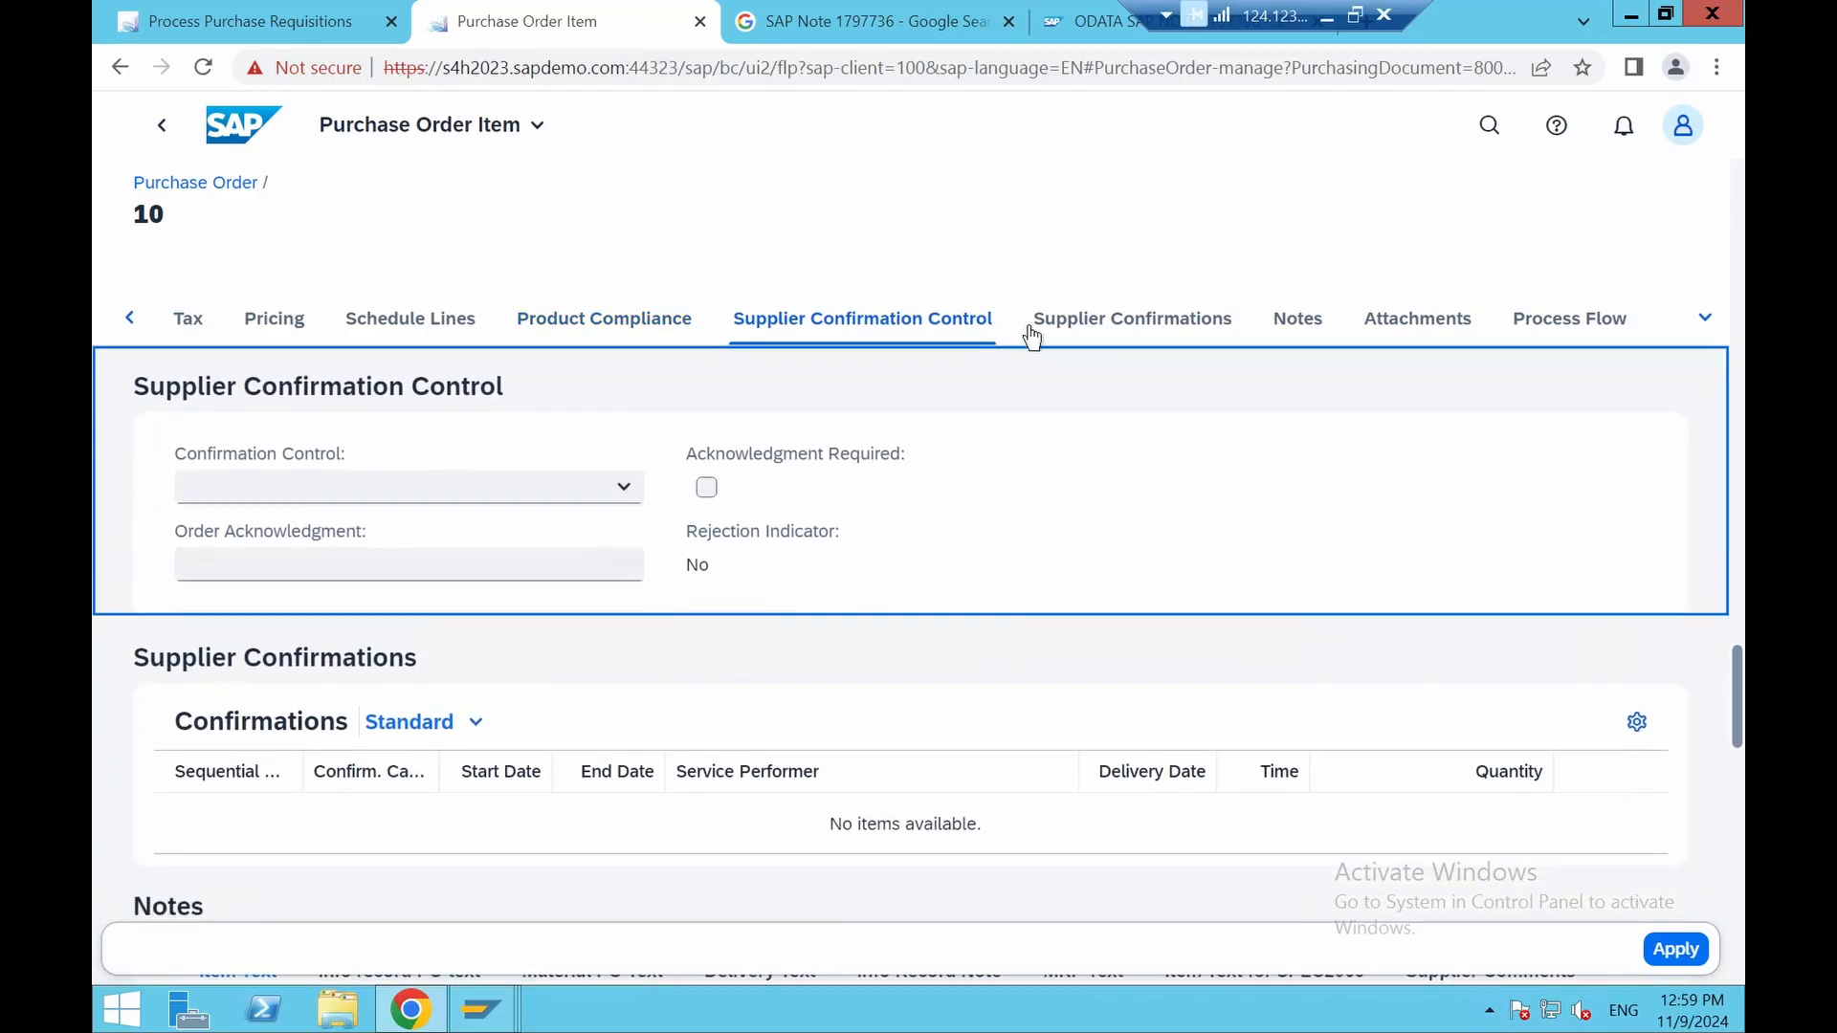
{"action": "left_click", "coordinate": [1091, 335]}
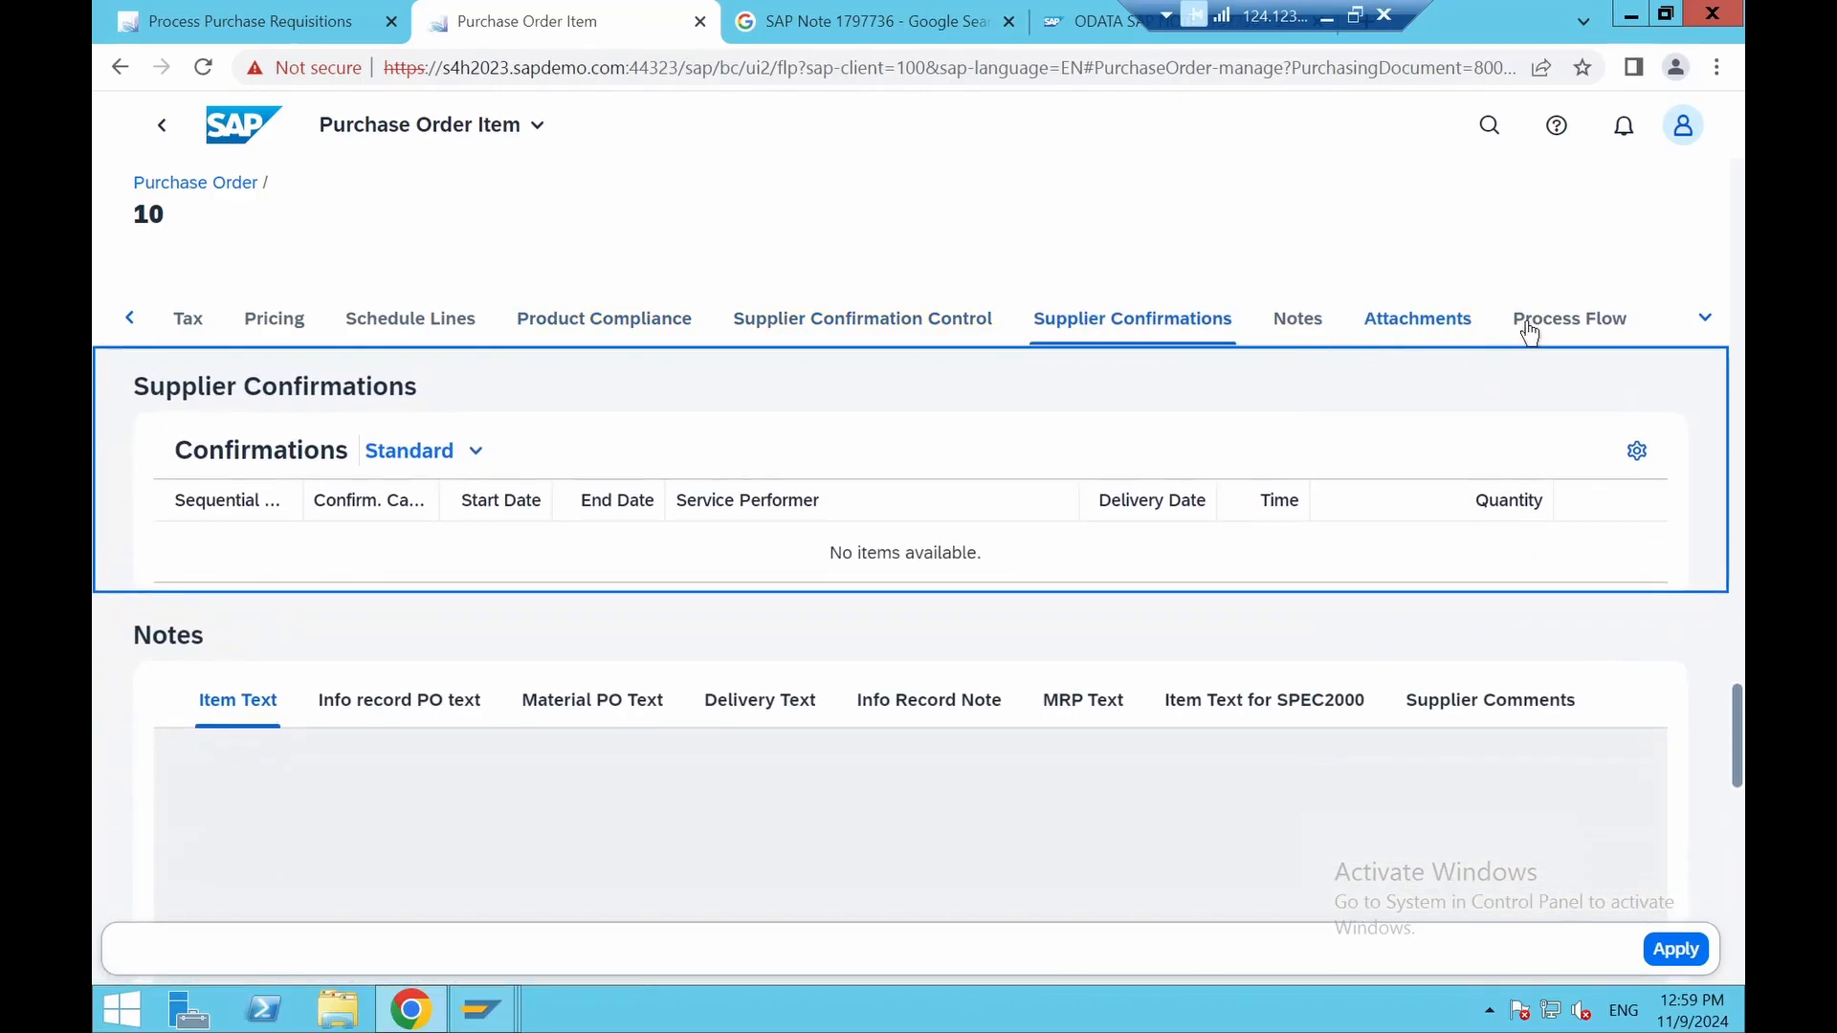
{"action": "left_click", "coordinate": [1550, 328]}
{"action": "key", "text": "alt+Left"}
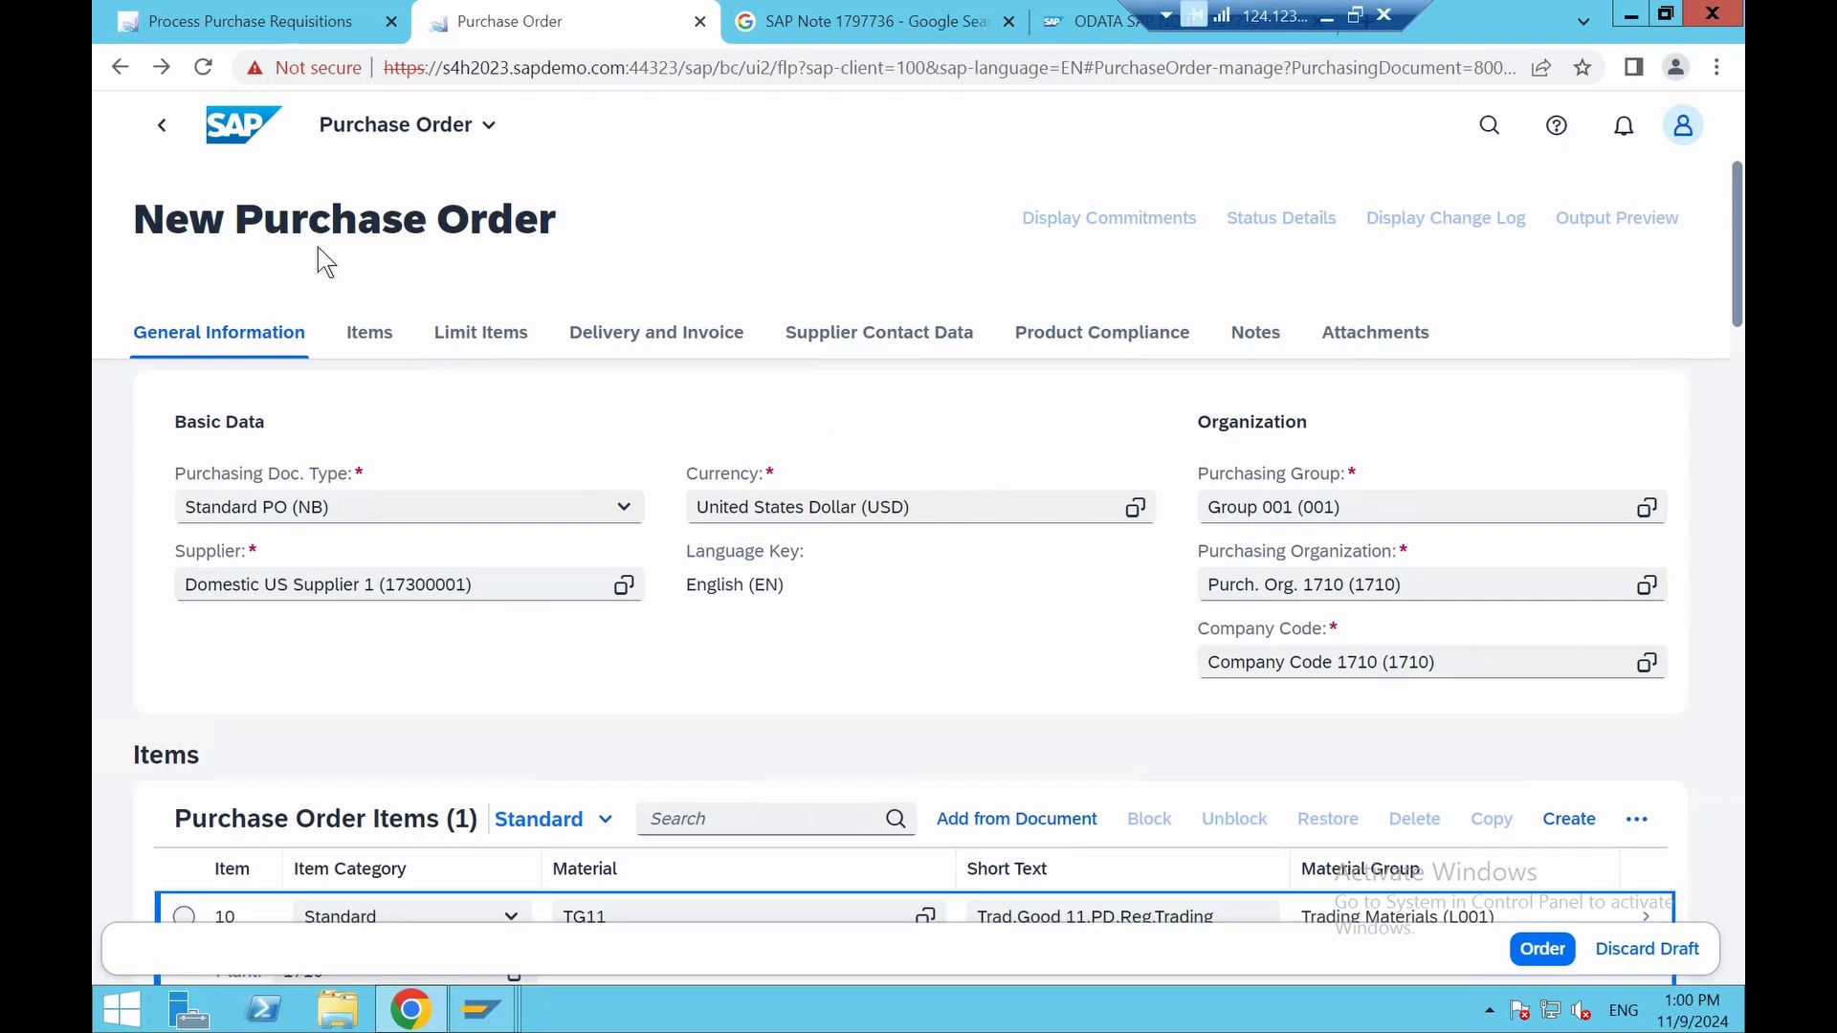
Submit the new purchase order for Domestic US Supplier 1 and return to the PTP apps on the home page
{"action": "left_click", "coordinate": [1540, 952]}
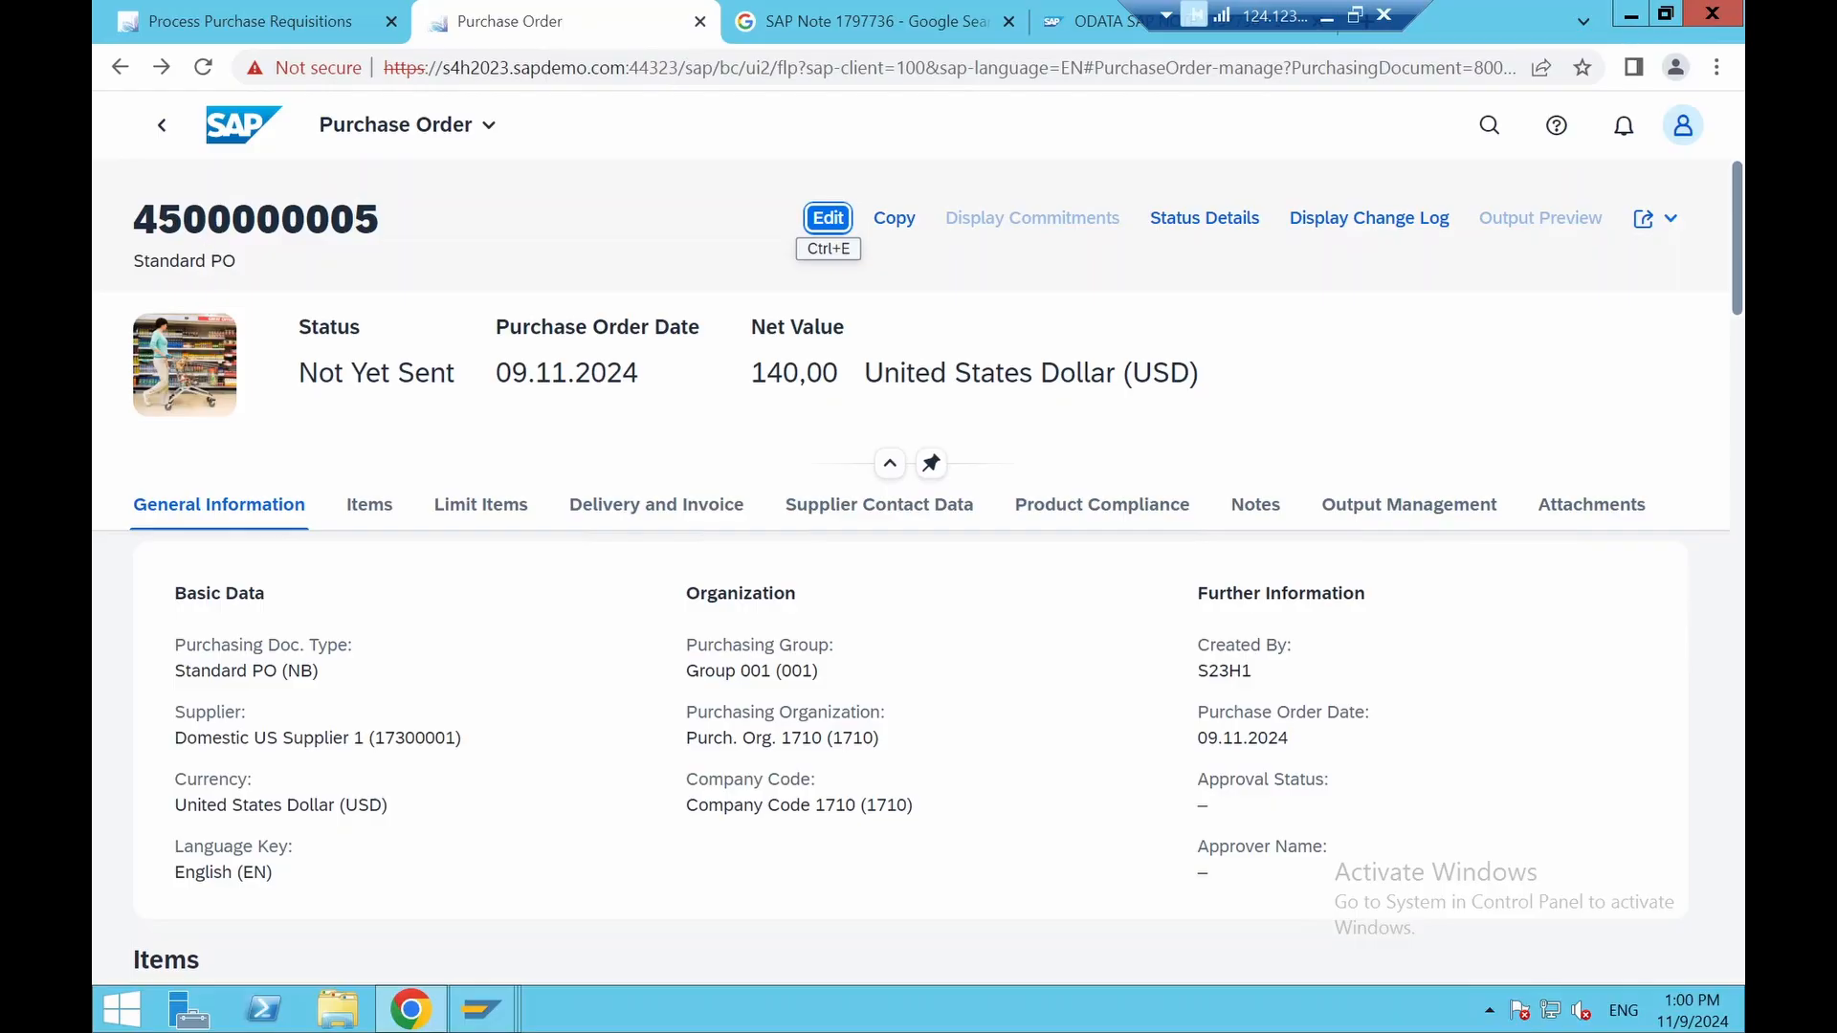
{"action": "left_click_drag", "start_coordinate": [134, 219], "coordinate": [329, 219]}
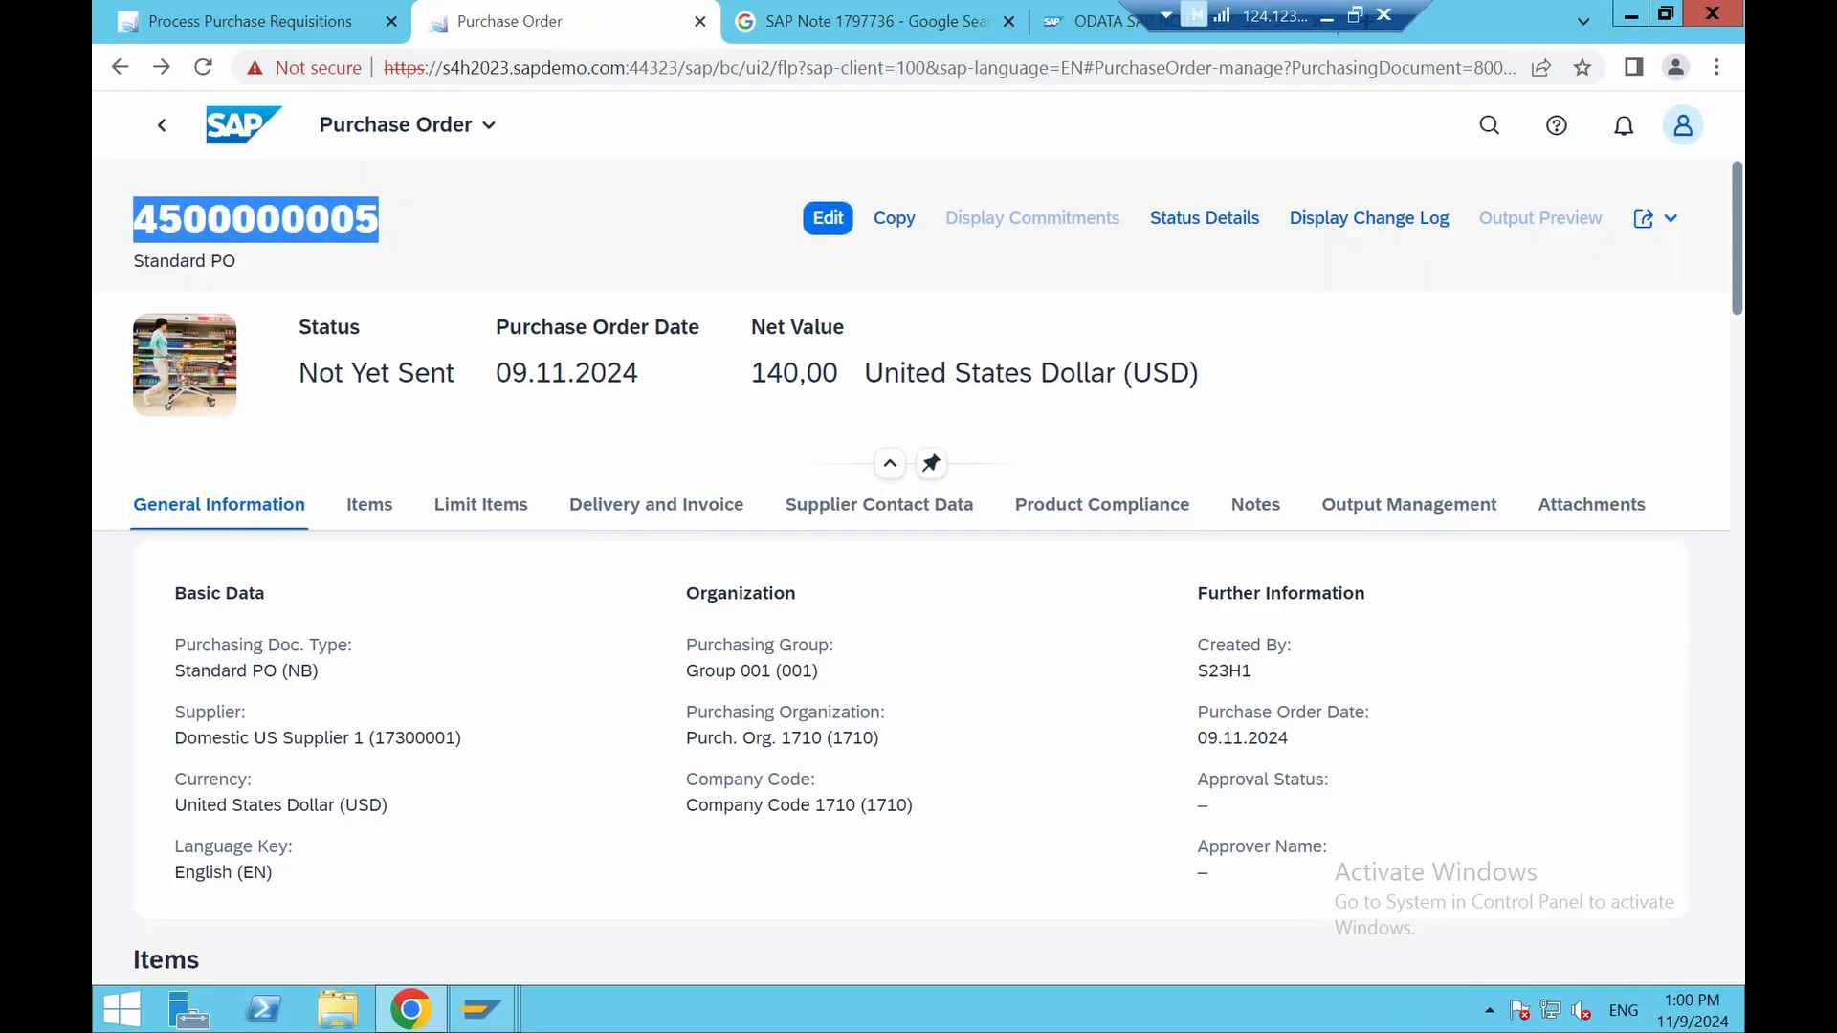
{"action": "left_click", "coordinate": [383, 222]}
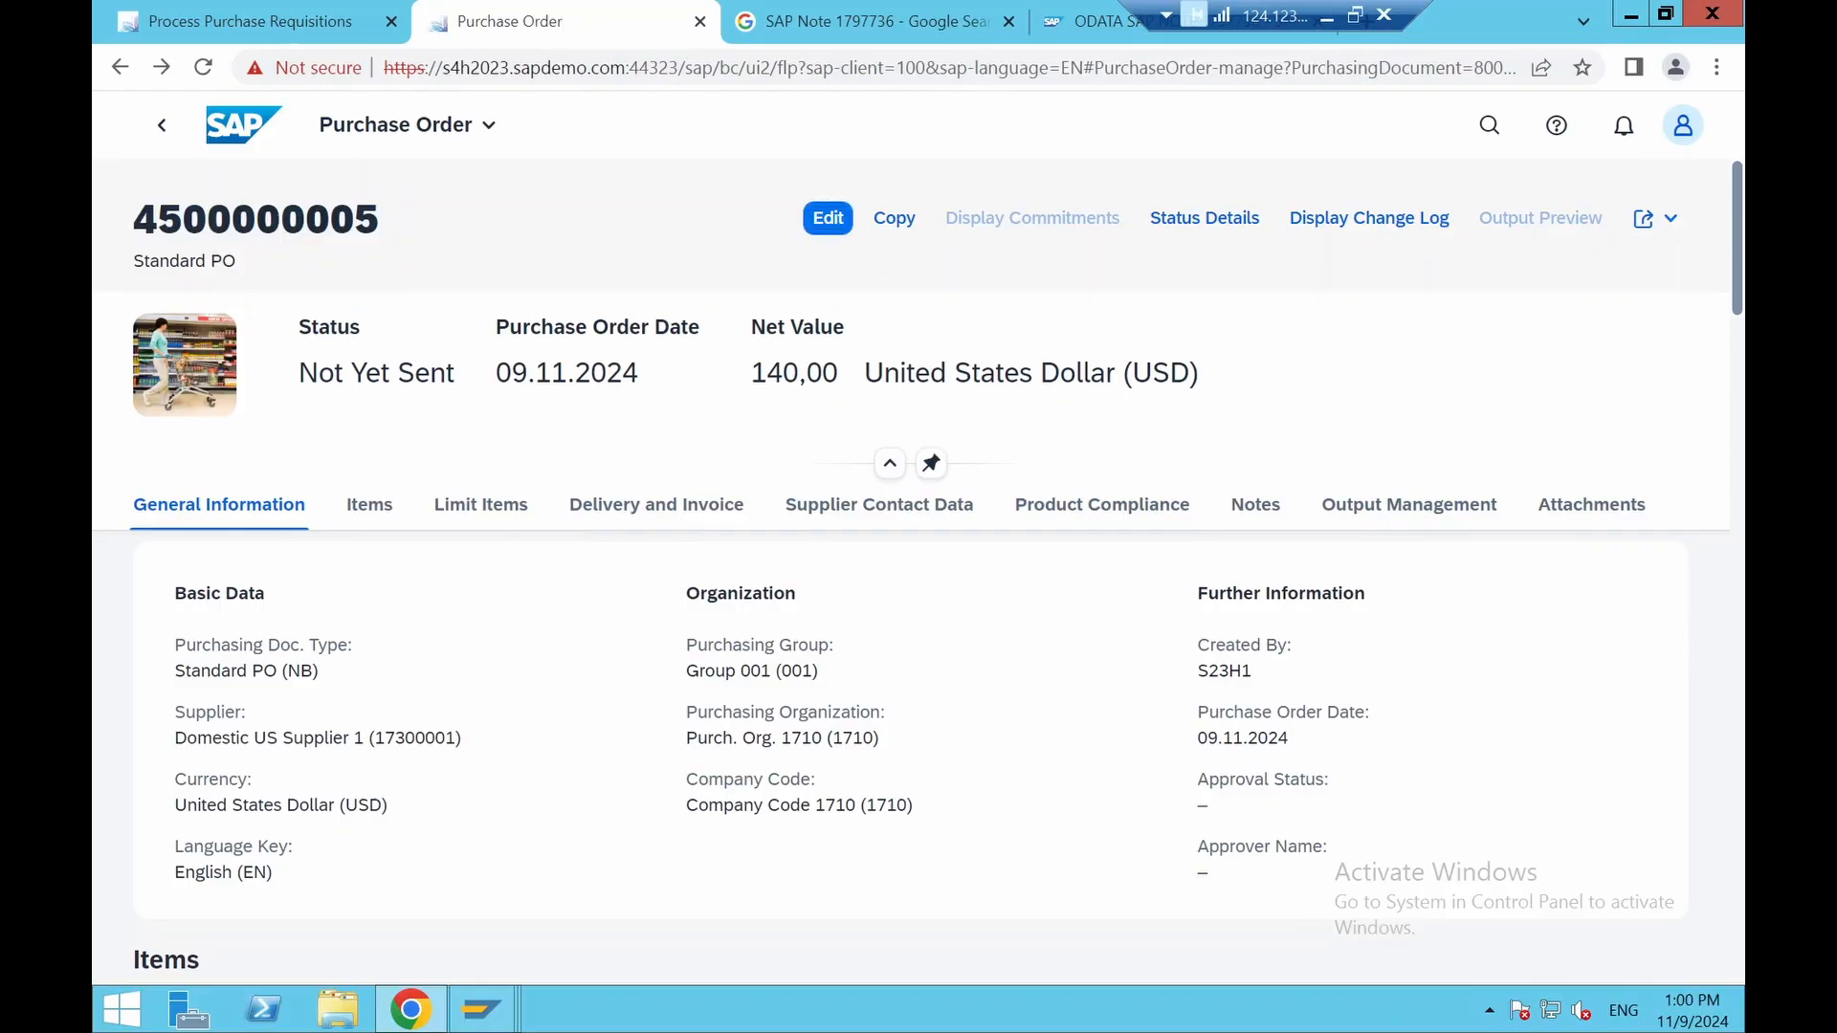
{"action": "left_click", "coordinate": [829, 218]}
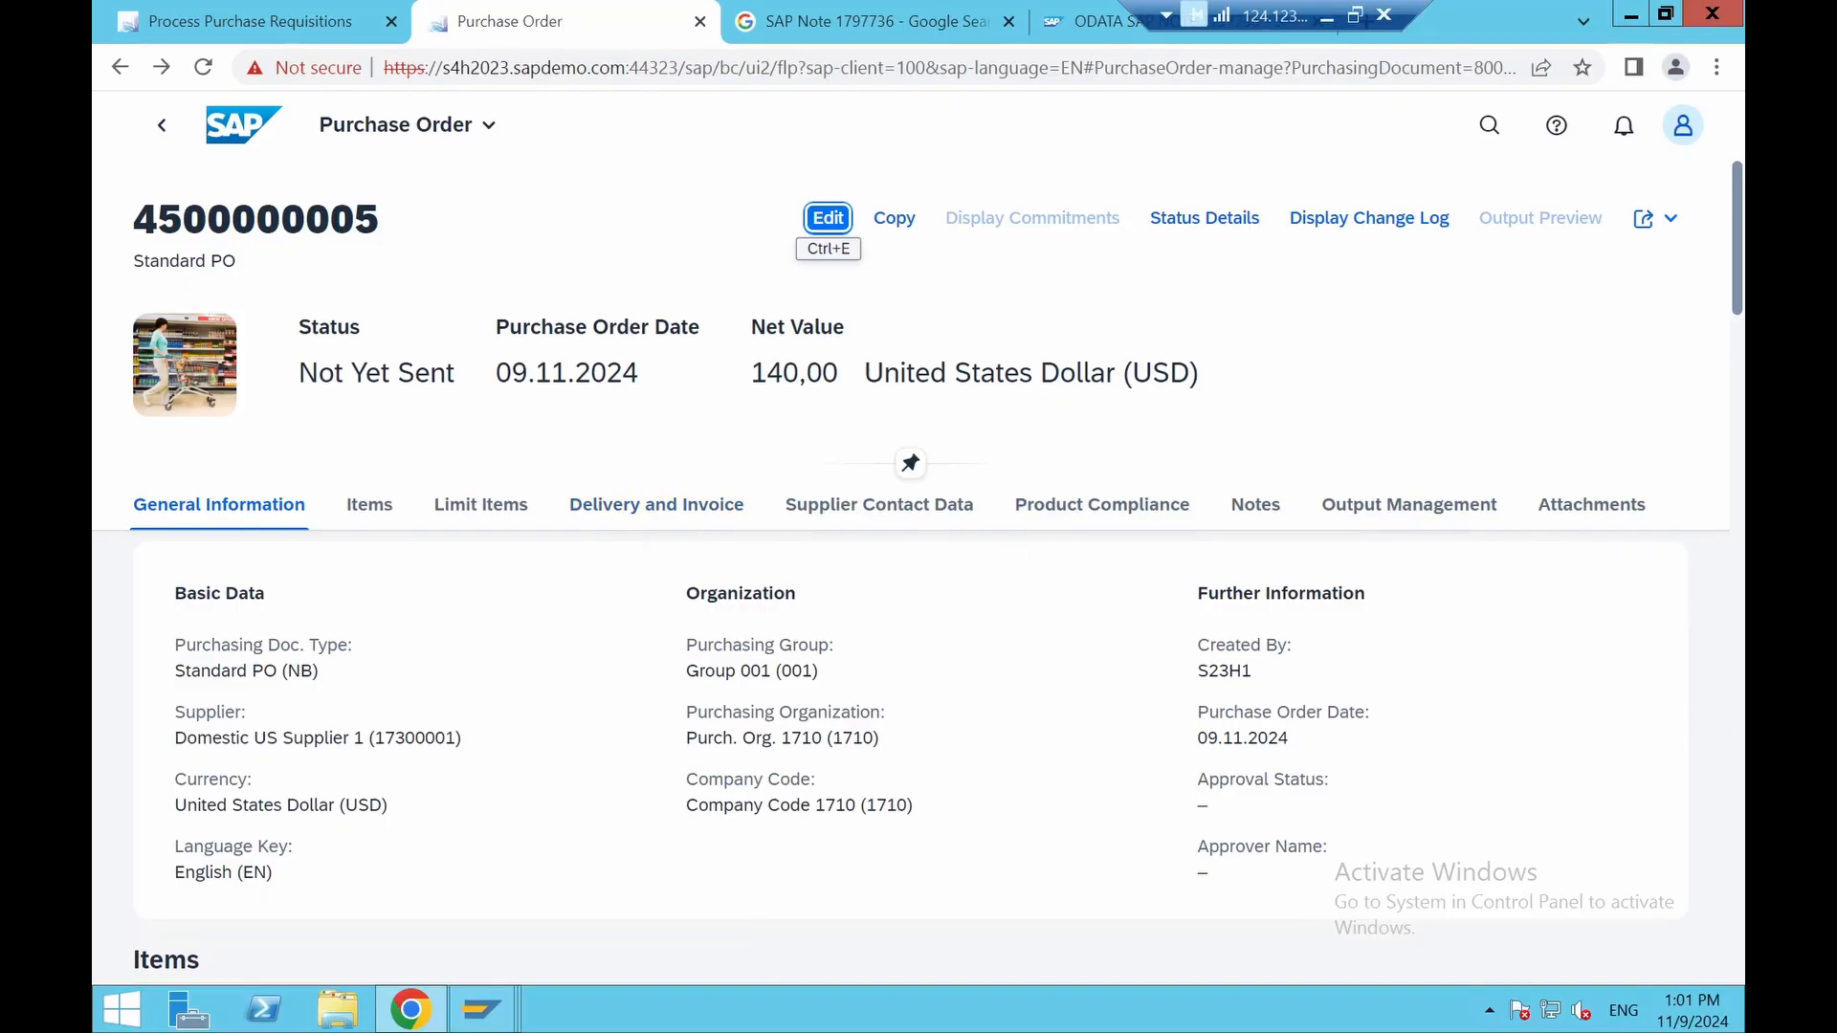
{"action": "left_click", "coordinate": [167, 134]}
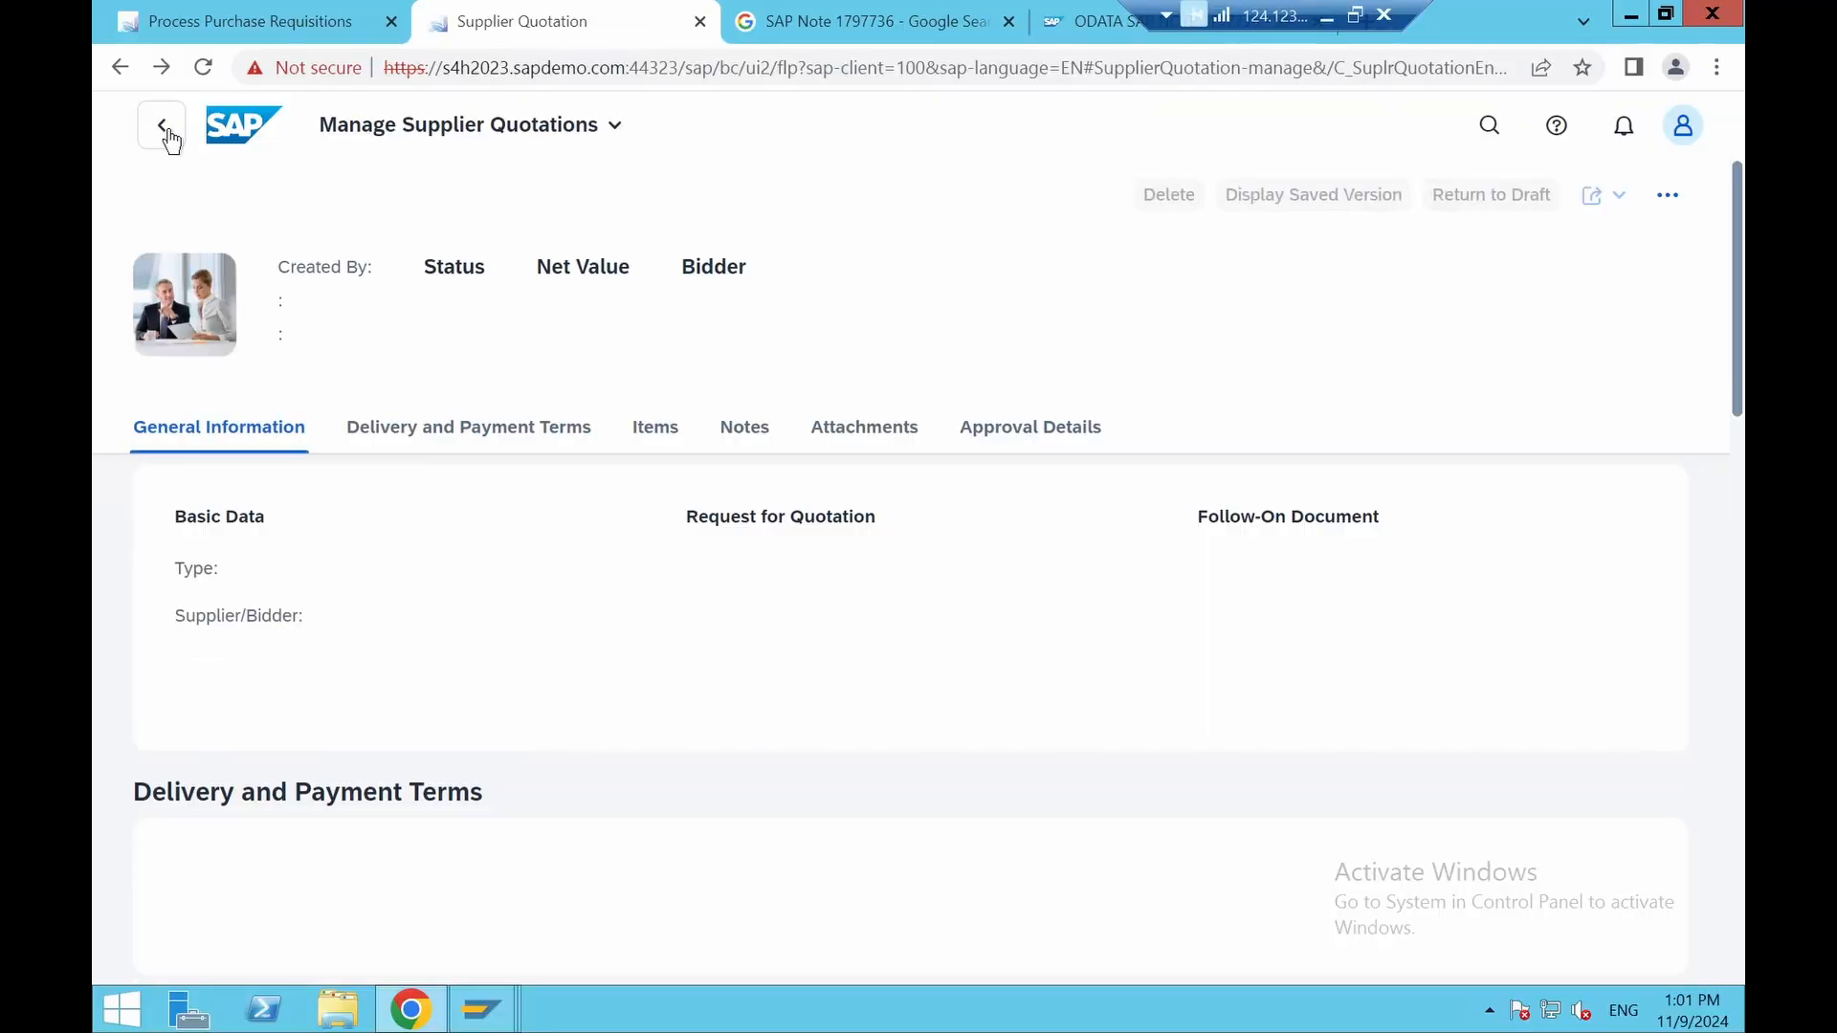
{"action": "left_click", "coordinate": [163, 126]}
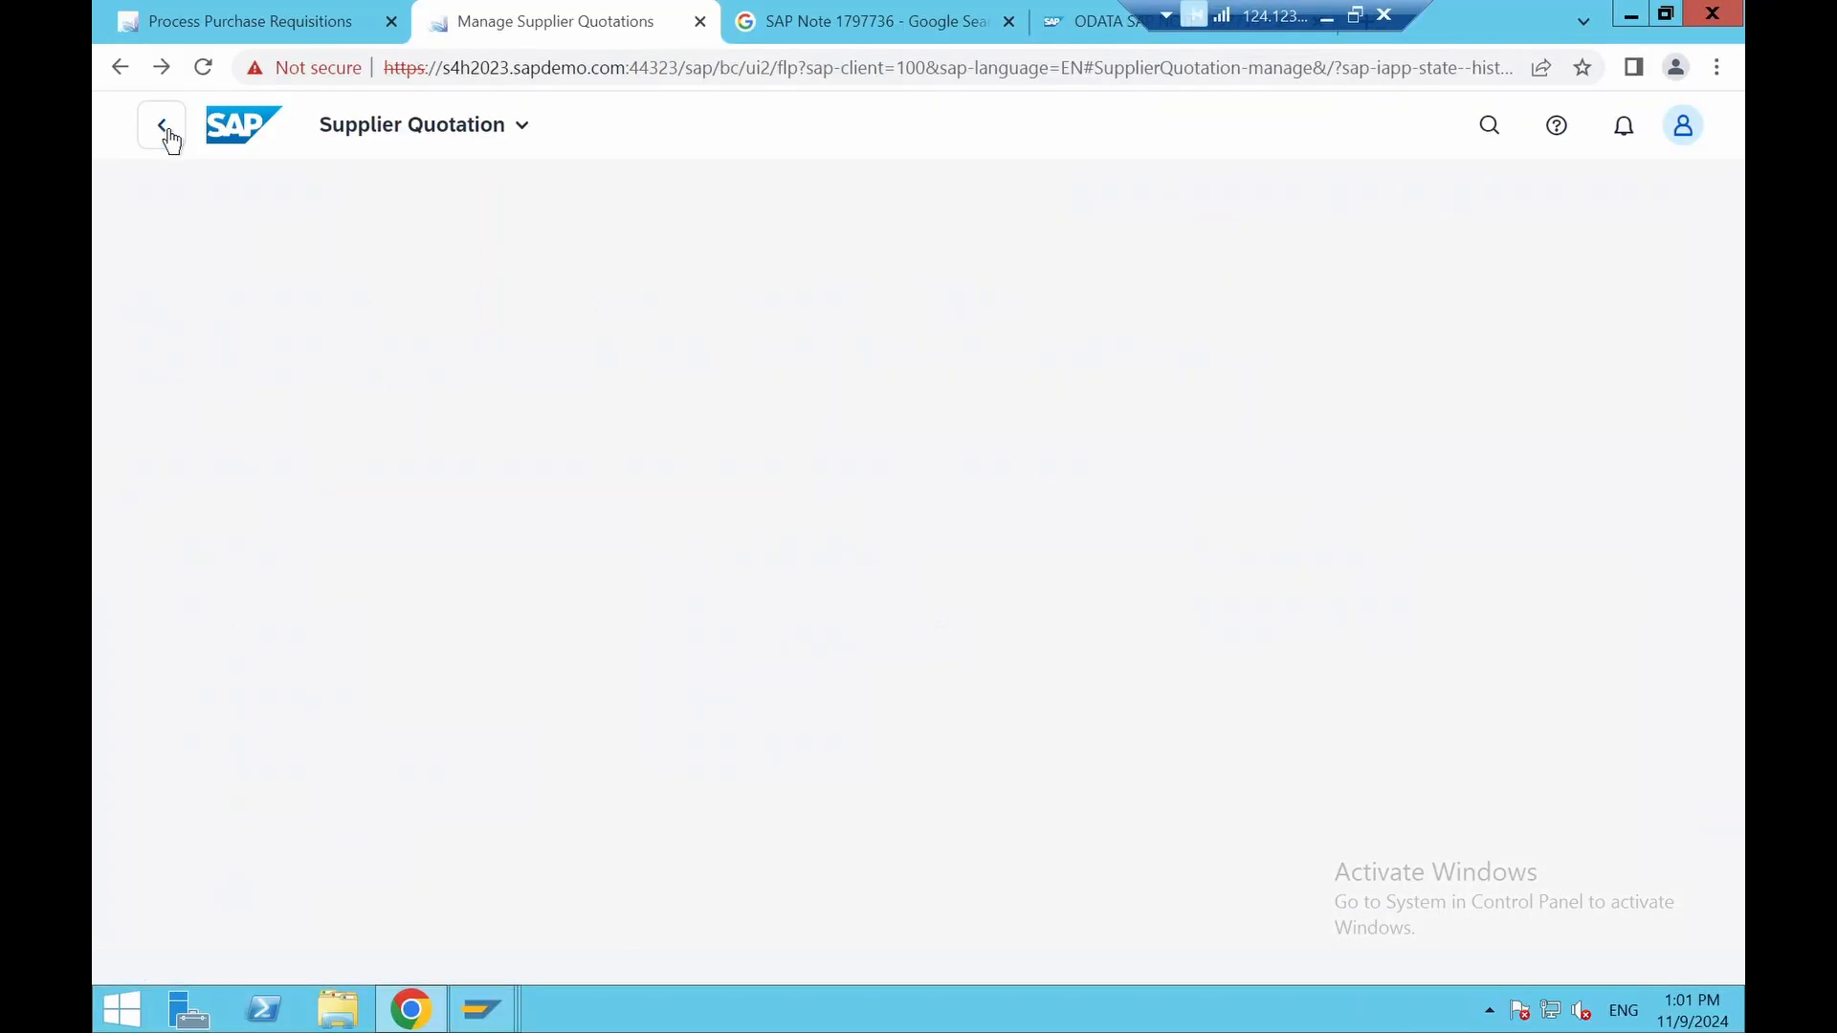
{"action": "left_click", "coordinate": [166, 134]}
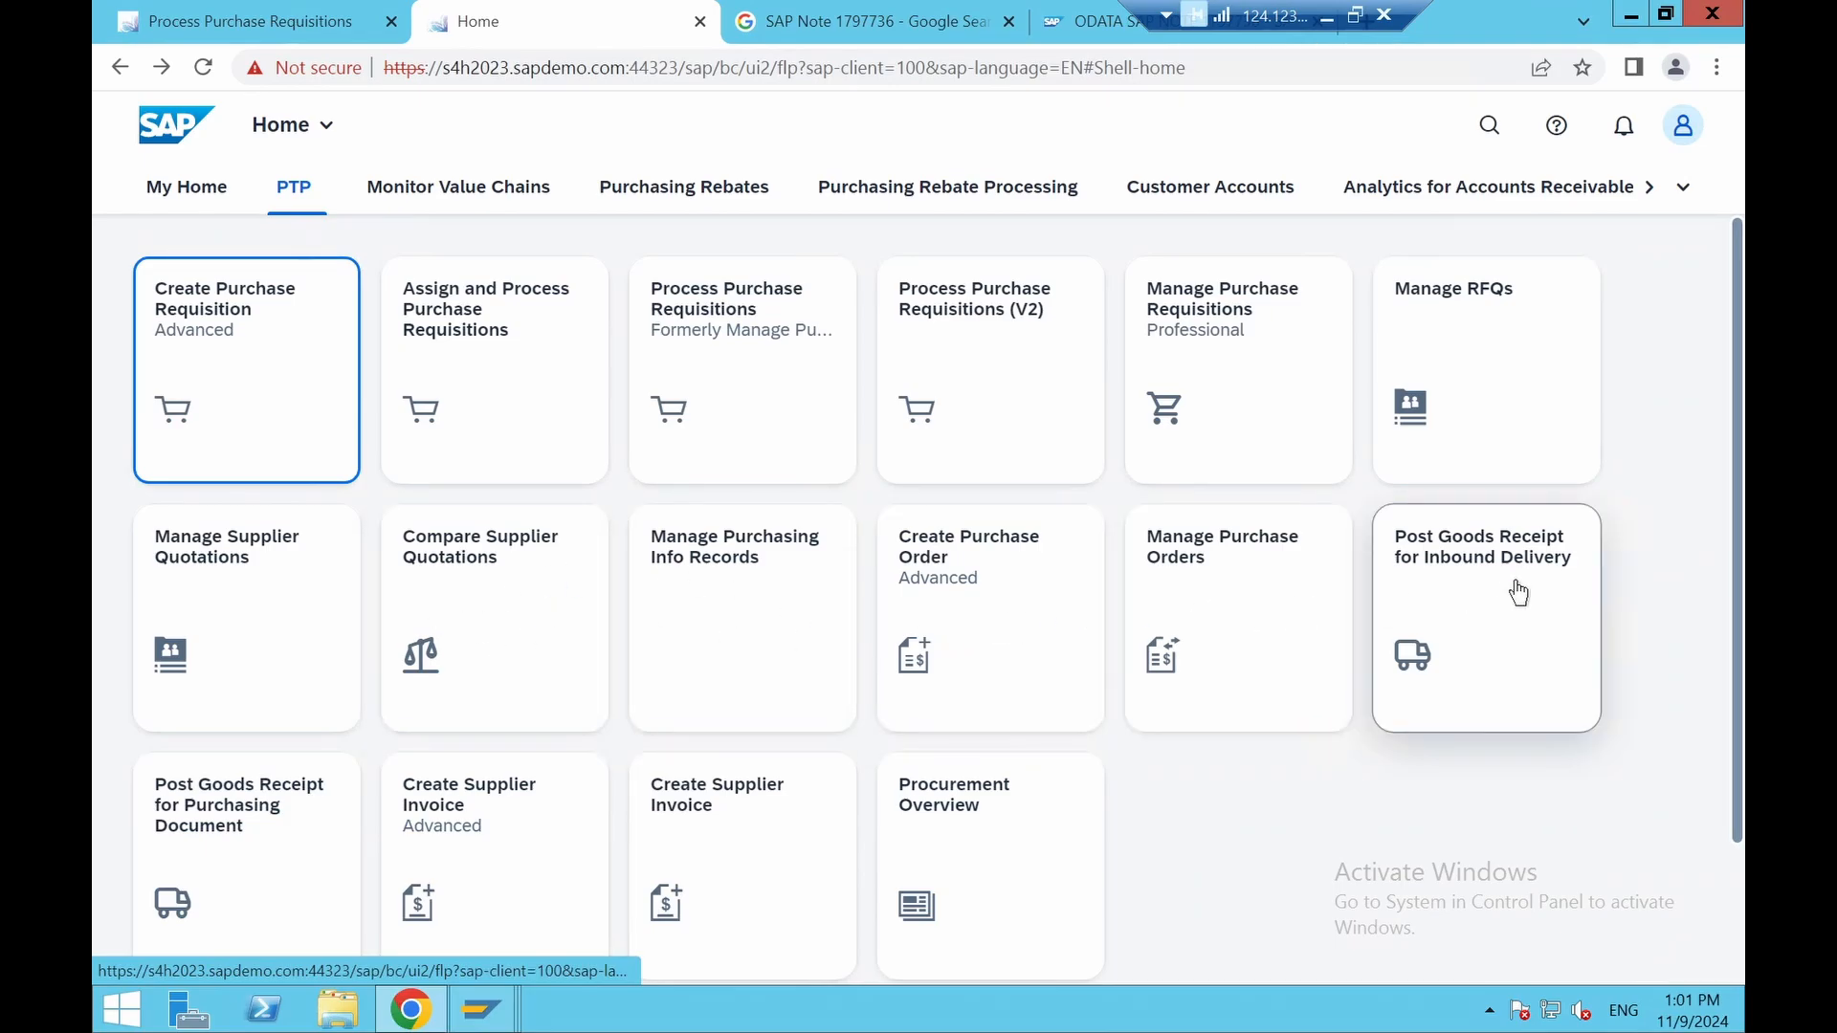
Open the Post Goods Receipt for Purchasing Document app and select Domestic US Supplier 1's newly created purchase order
{"action": "scroll", "coordinate": [1439, 631], "scroll_direction": "down", "scroll_amount": 2}
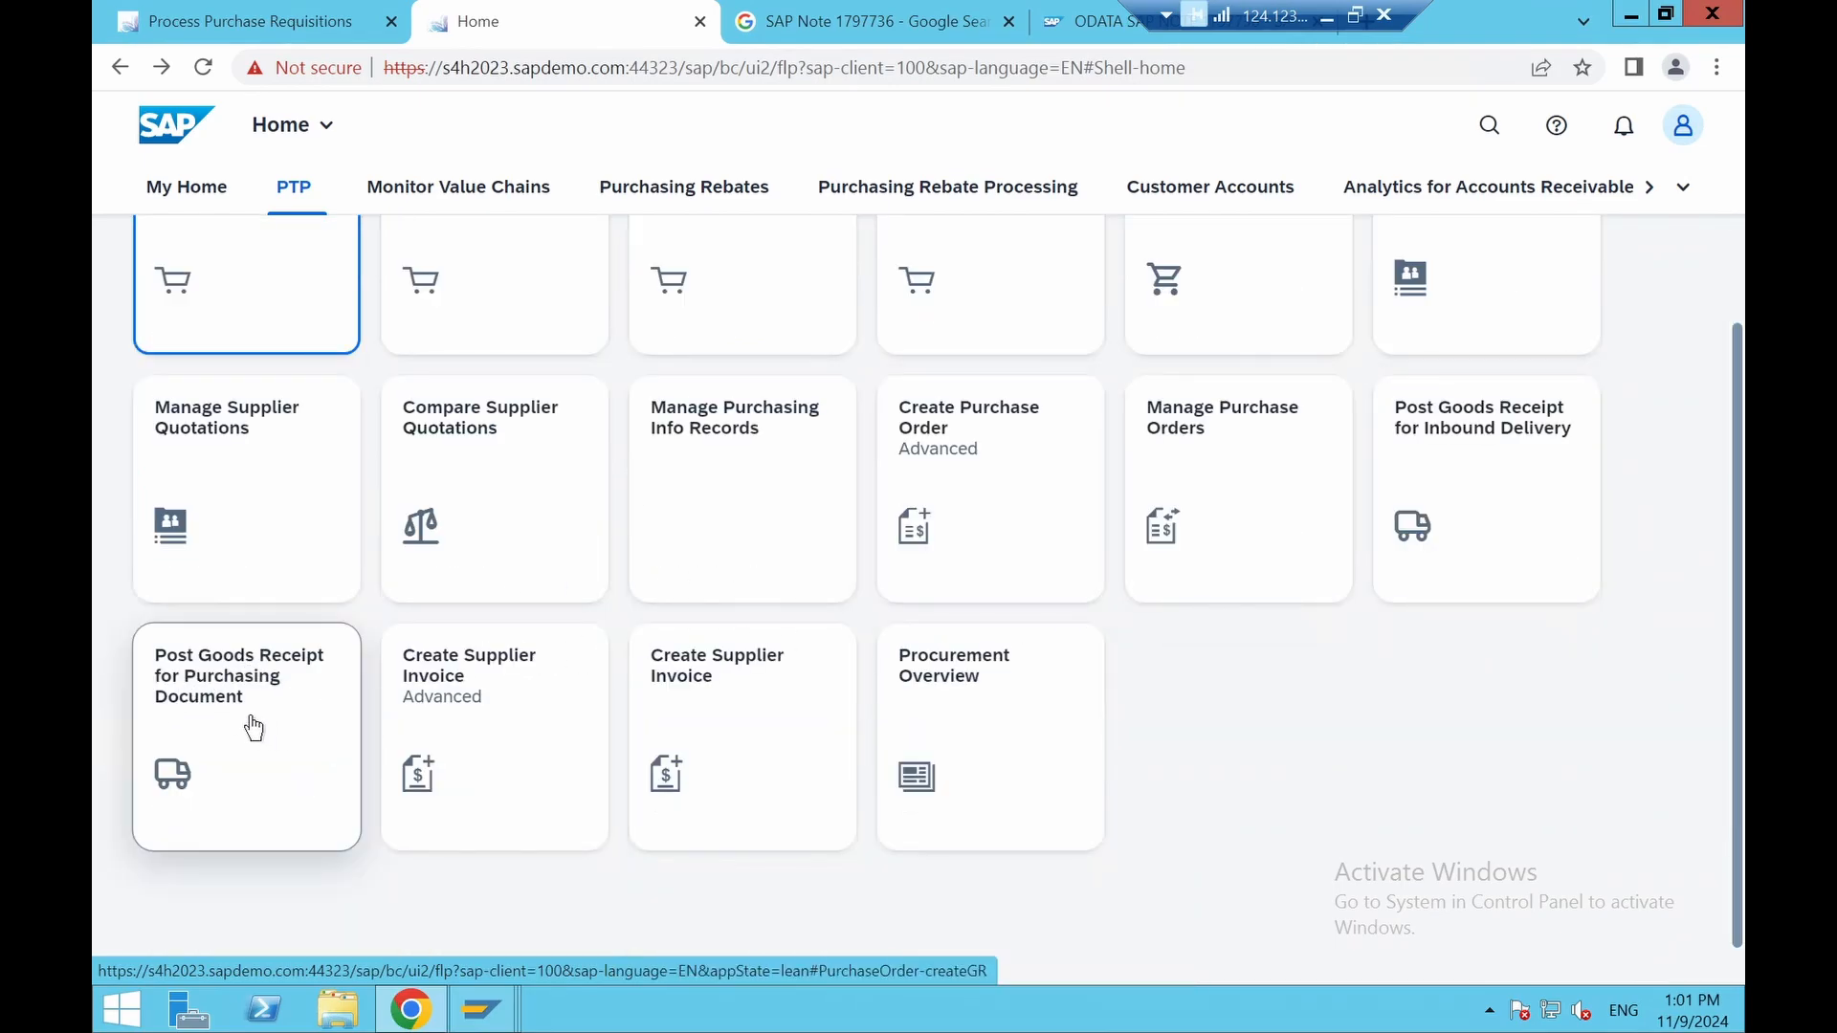
{"action": "left_click", "coordinate": [218, 678]}
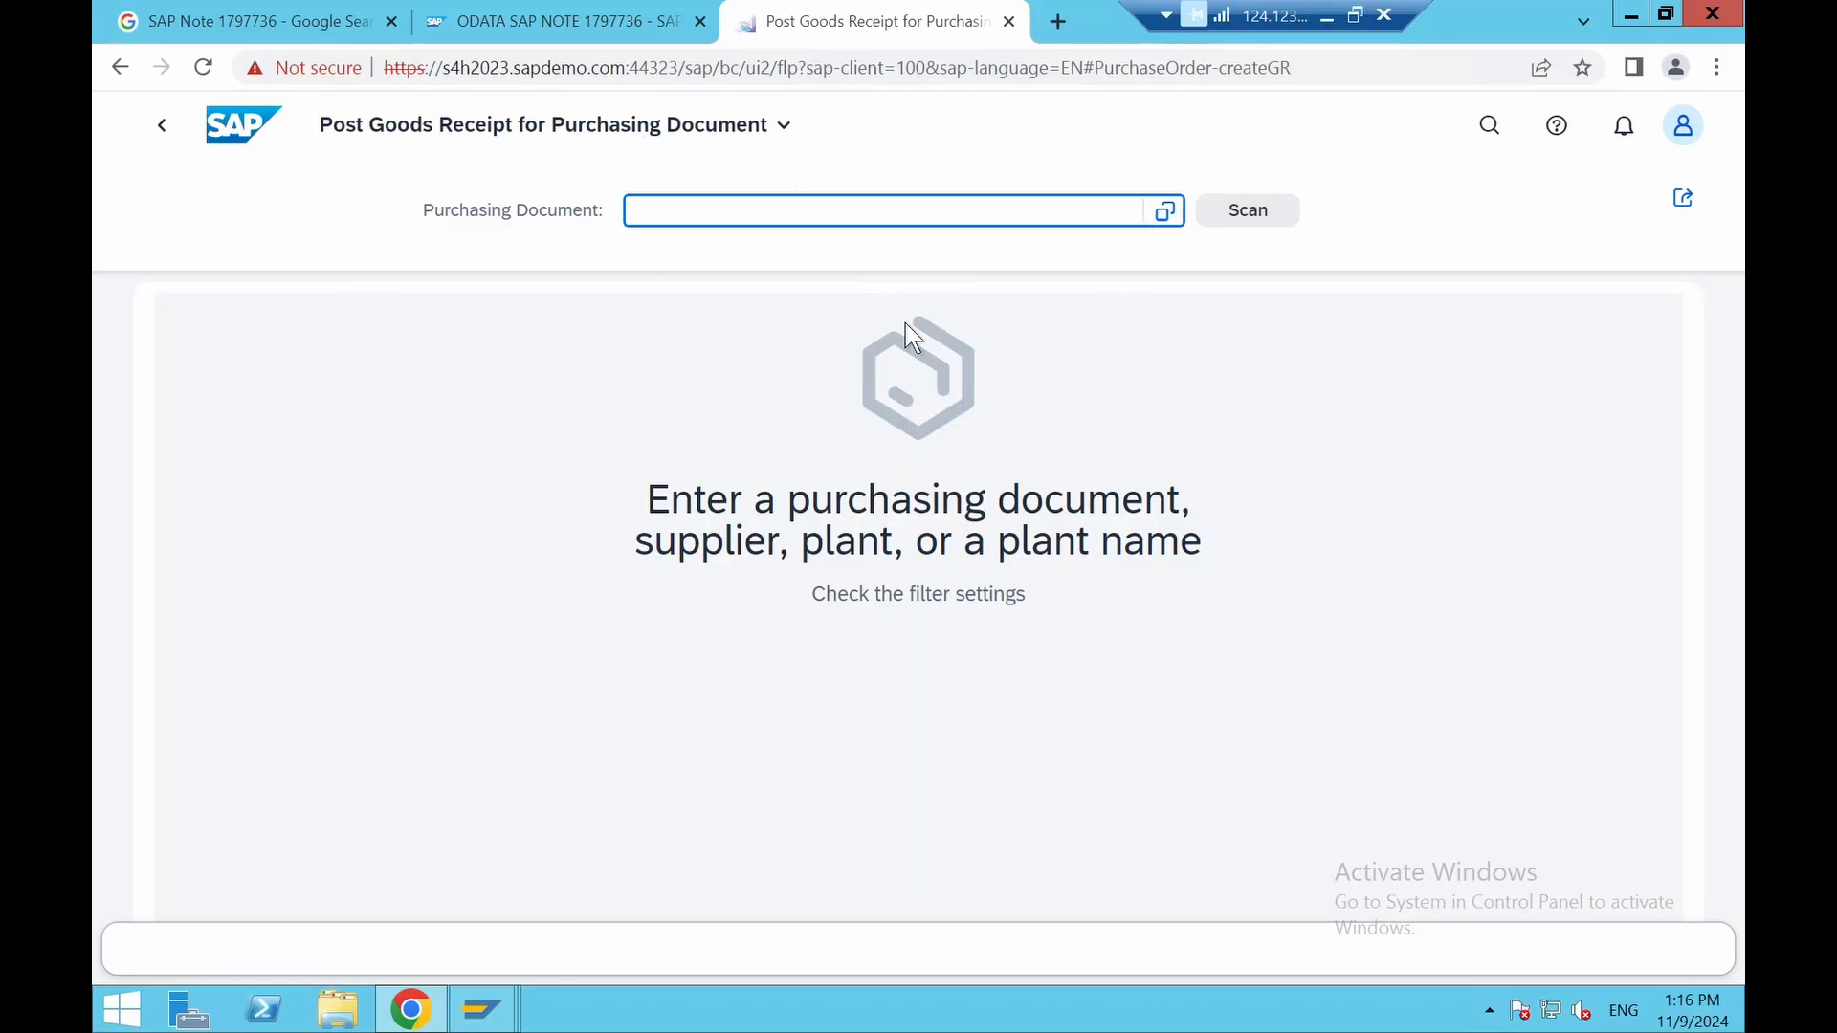
{"action": "key", "text": "F4"}
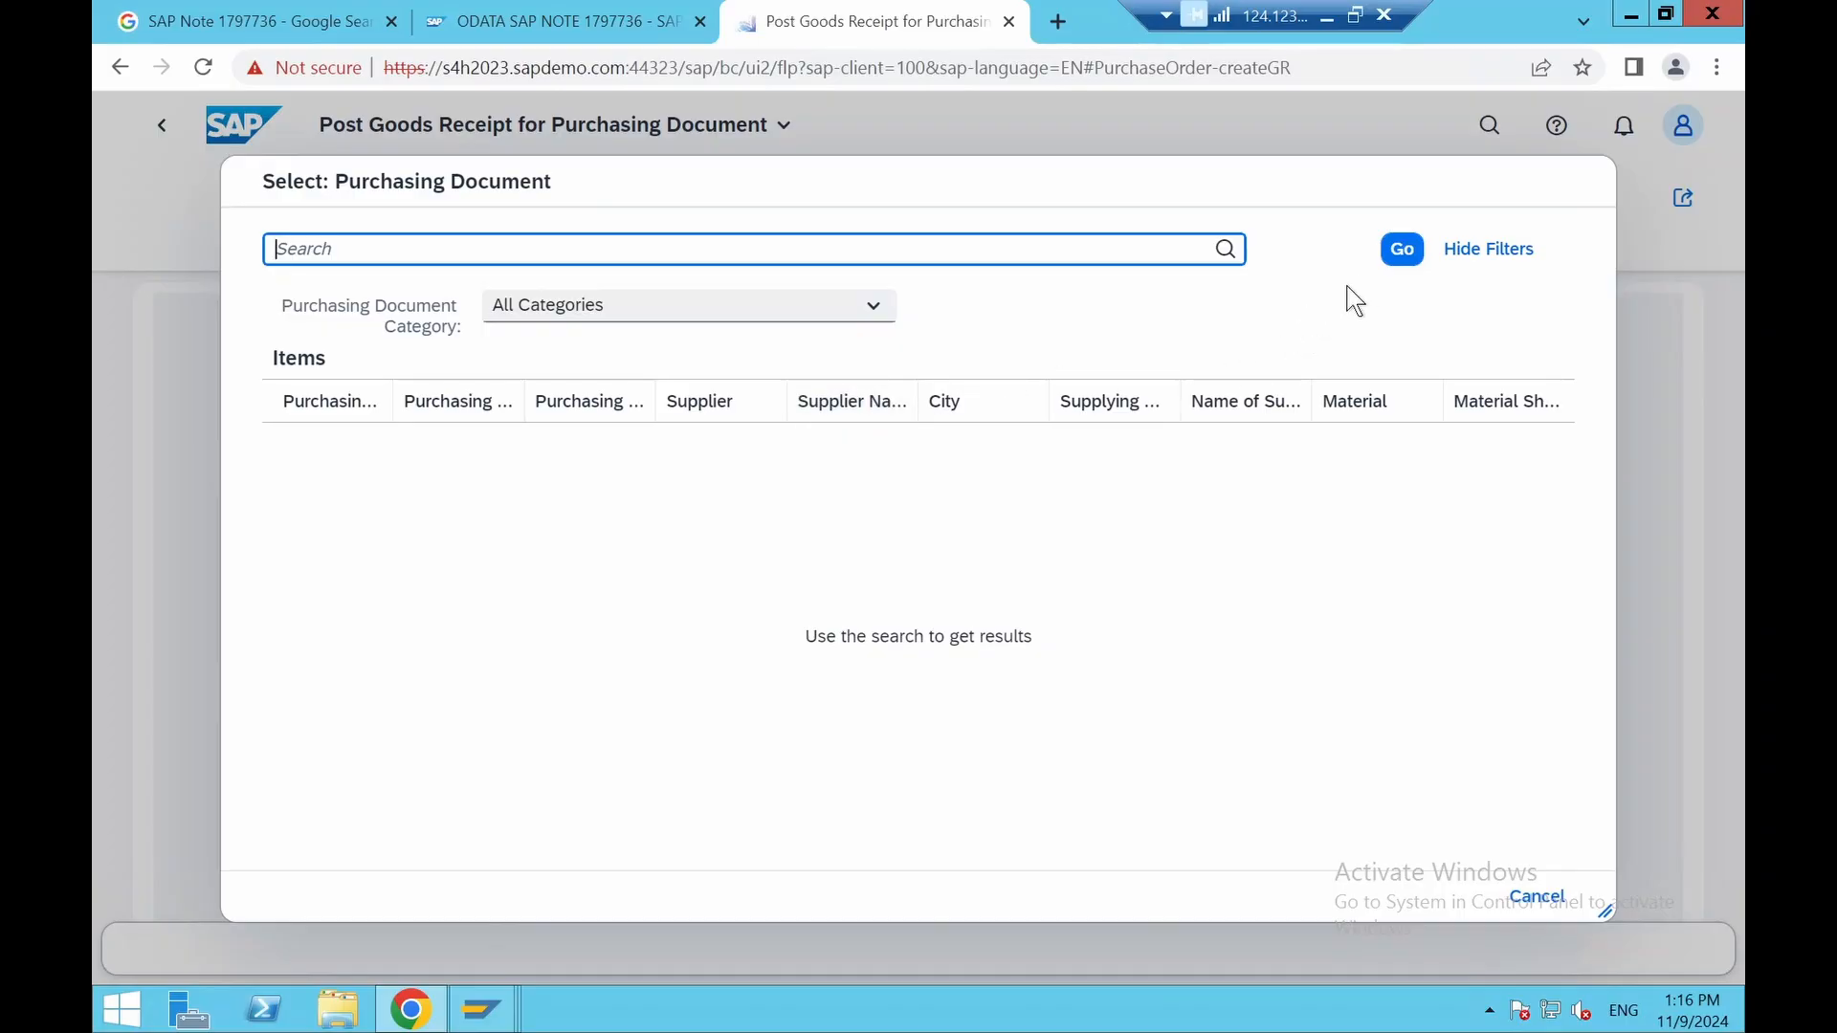
{"action": "left_click", "coordinate": [1396, 266]}
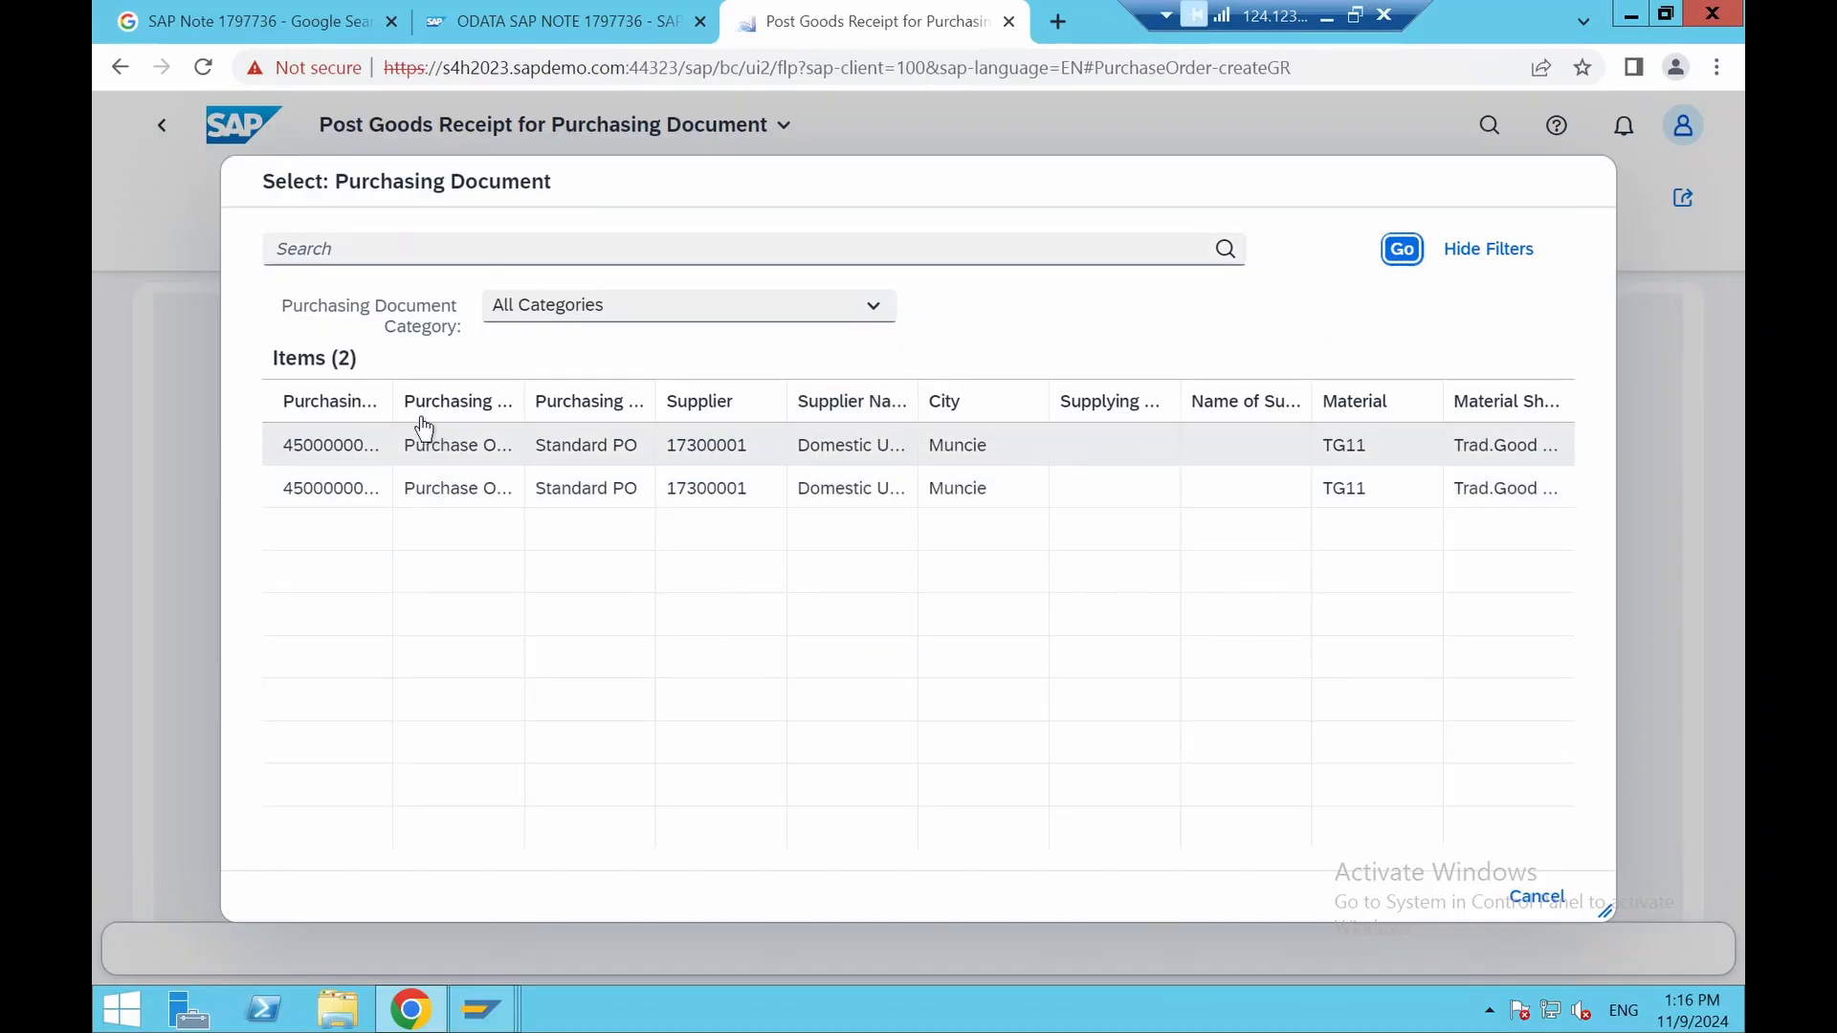
{"action": "left_click_drag", "start_coordinate": [397, 400], "coordinate": [623, 421]}
{"action": "left_click", "coordinate": [359, 504]}
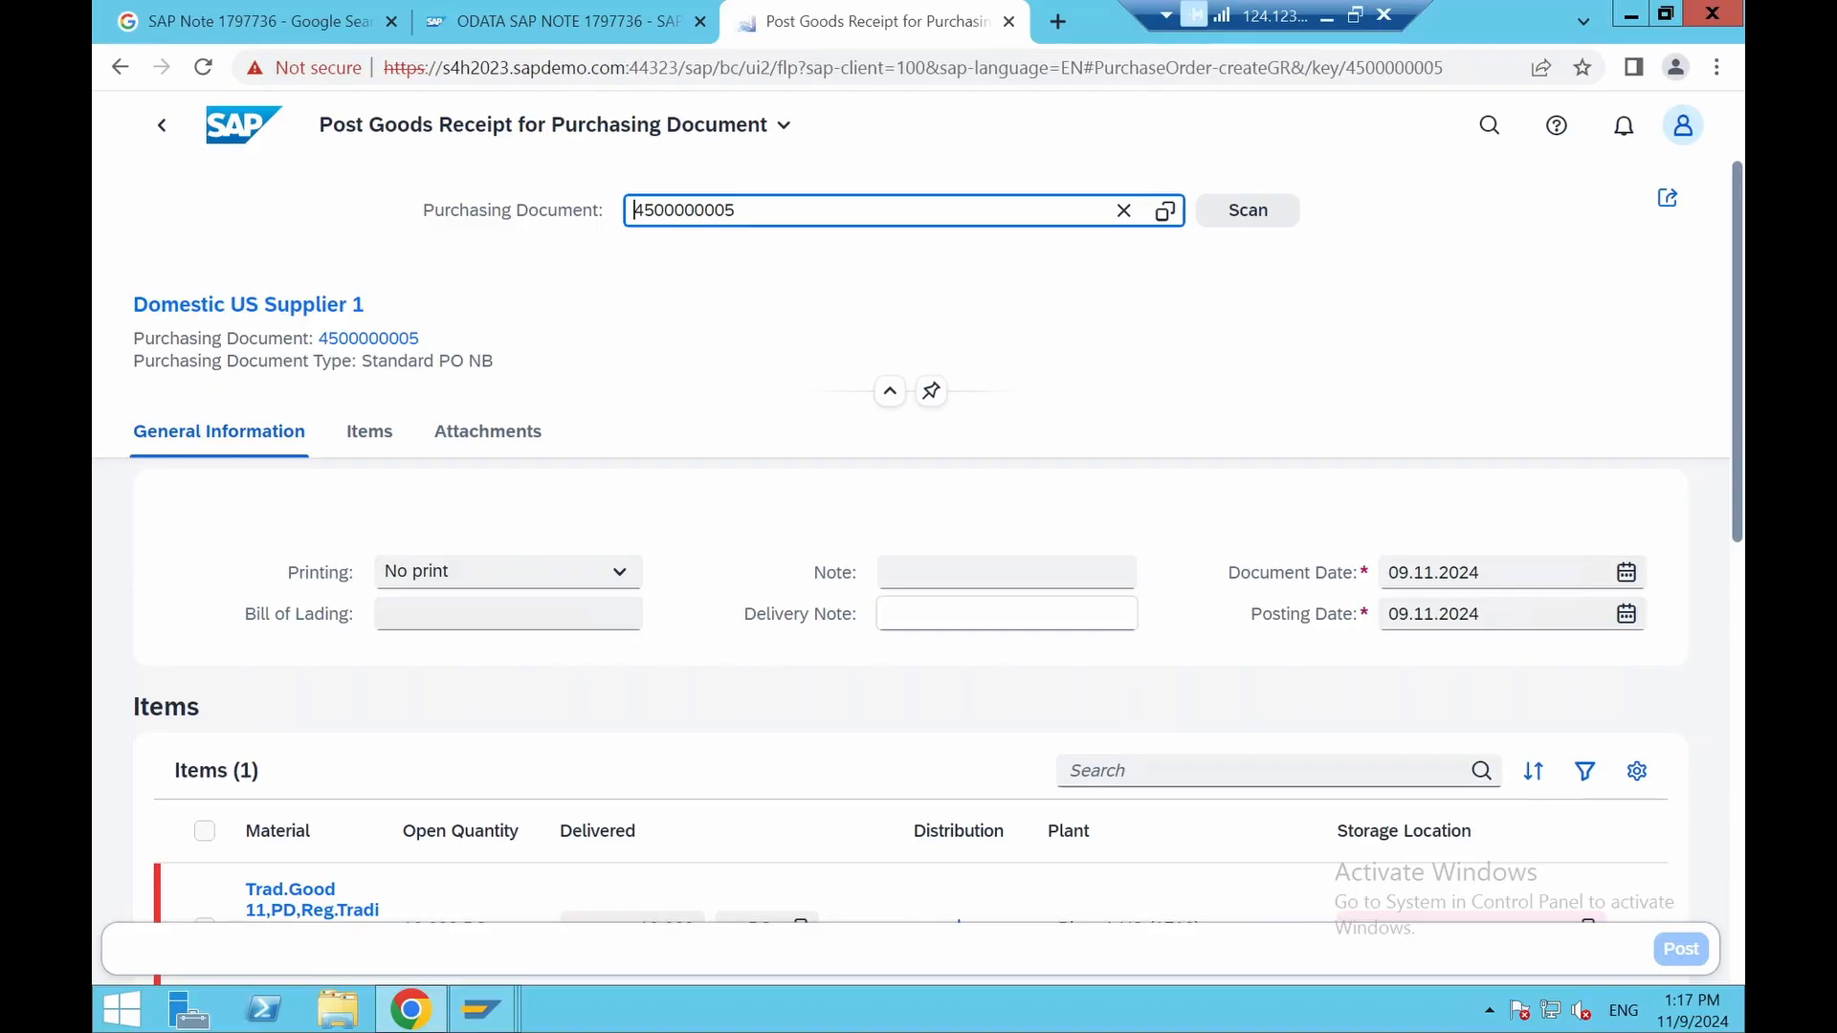
Set the storage location of the TG11 item to Std. storage 1 (171A)
{"action": "left_click_drag", "start_coordinate": [1738, 417], "coordinate": [1739, 608]}
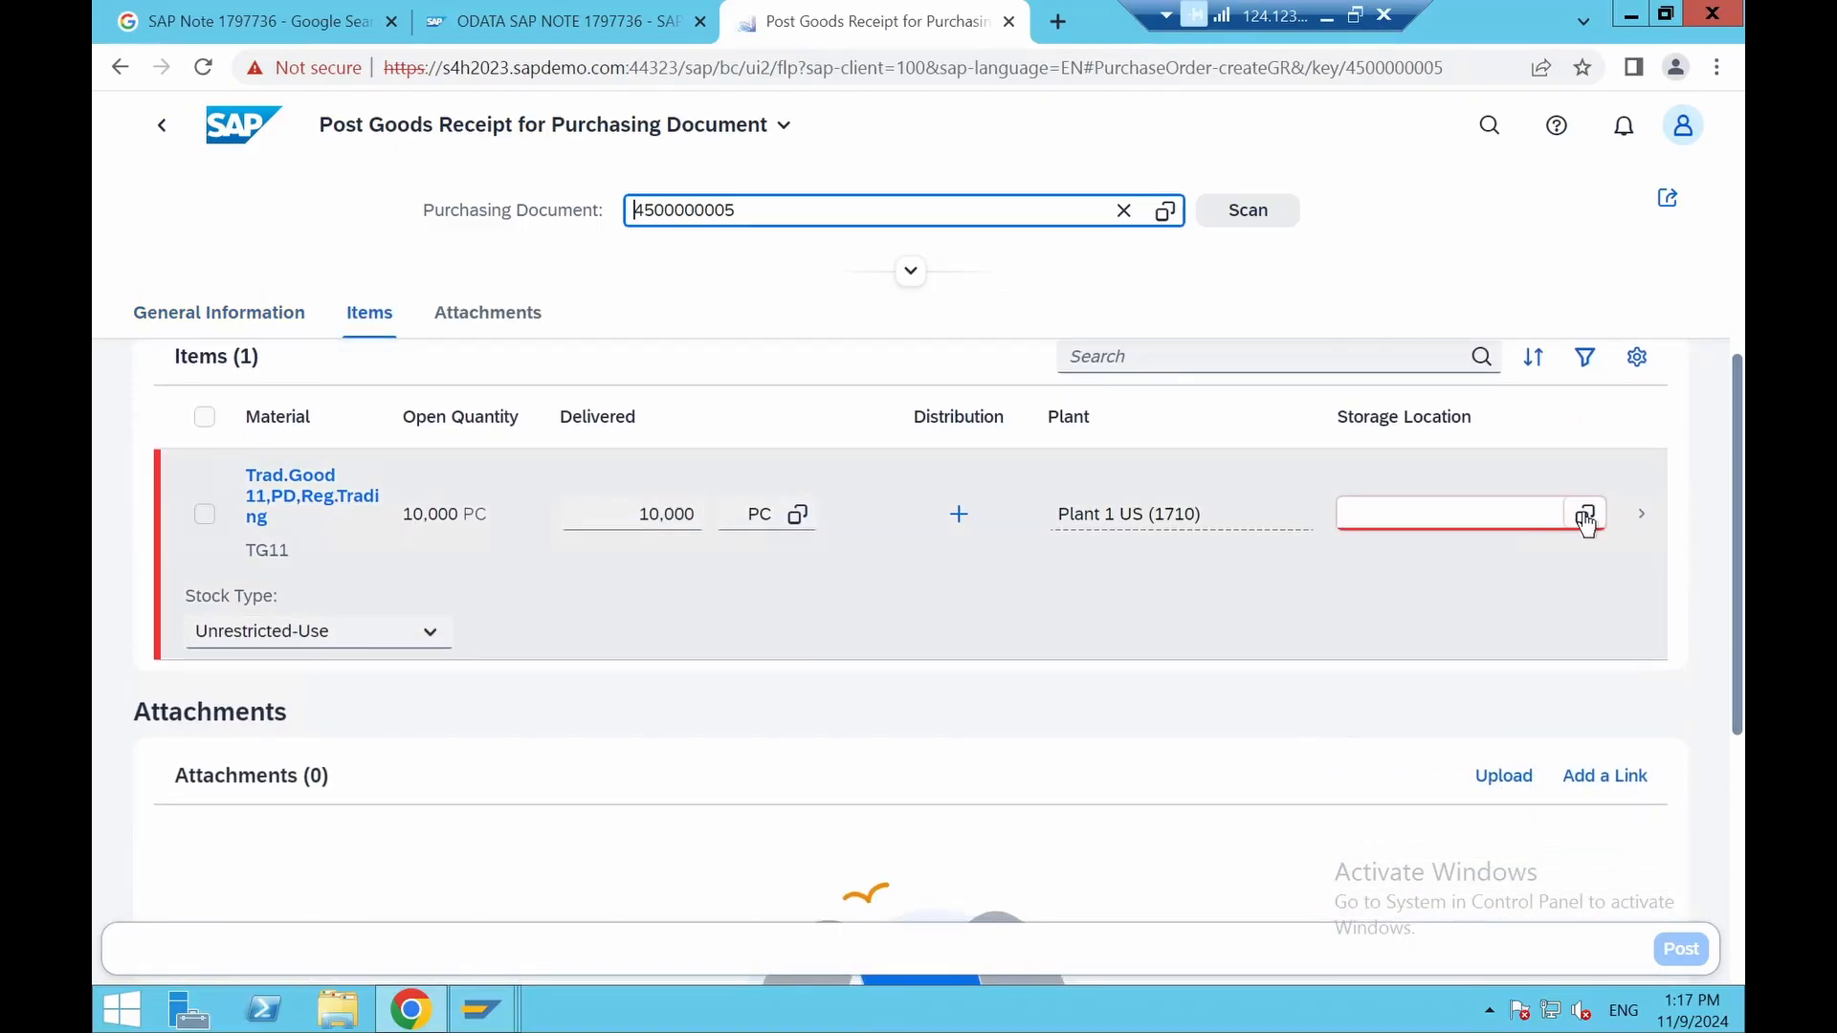
{"action": "left_click", "coordinate": [1461, 516]}
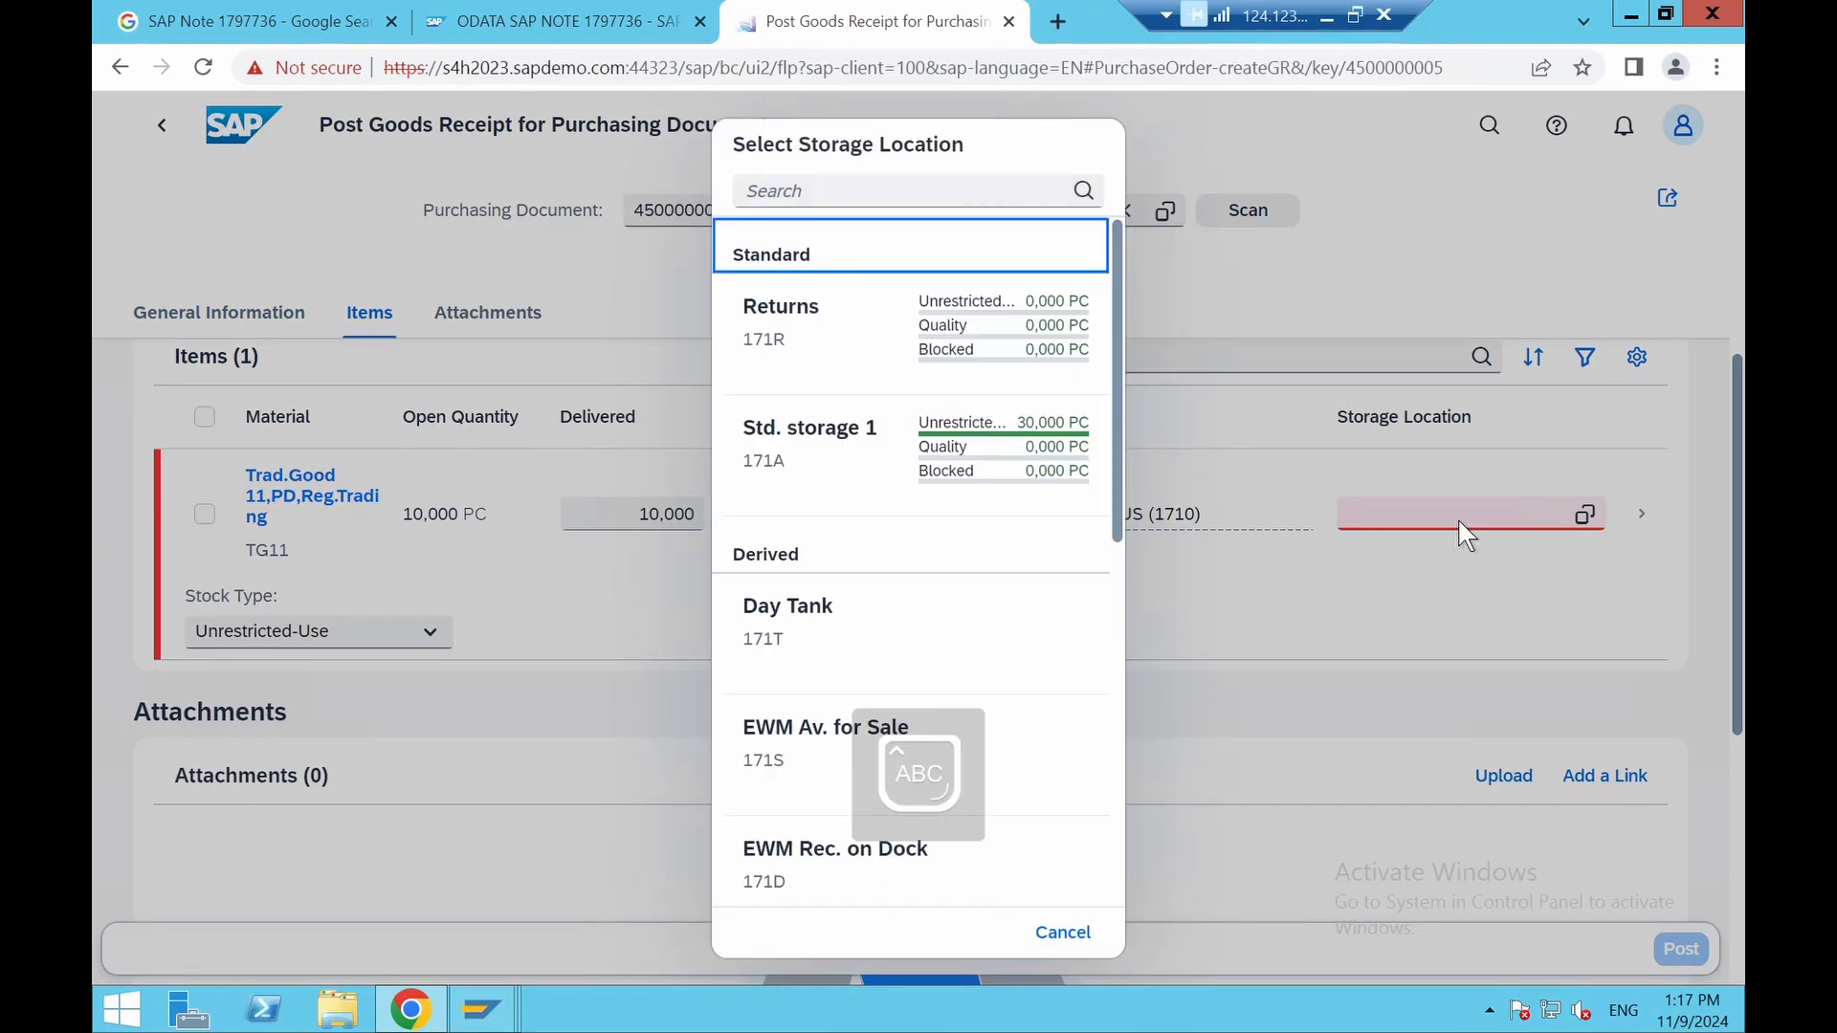
{"action": "left_click", "coordinate": [842, 460]}
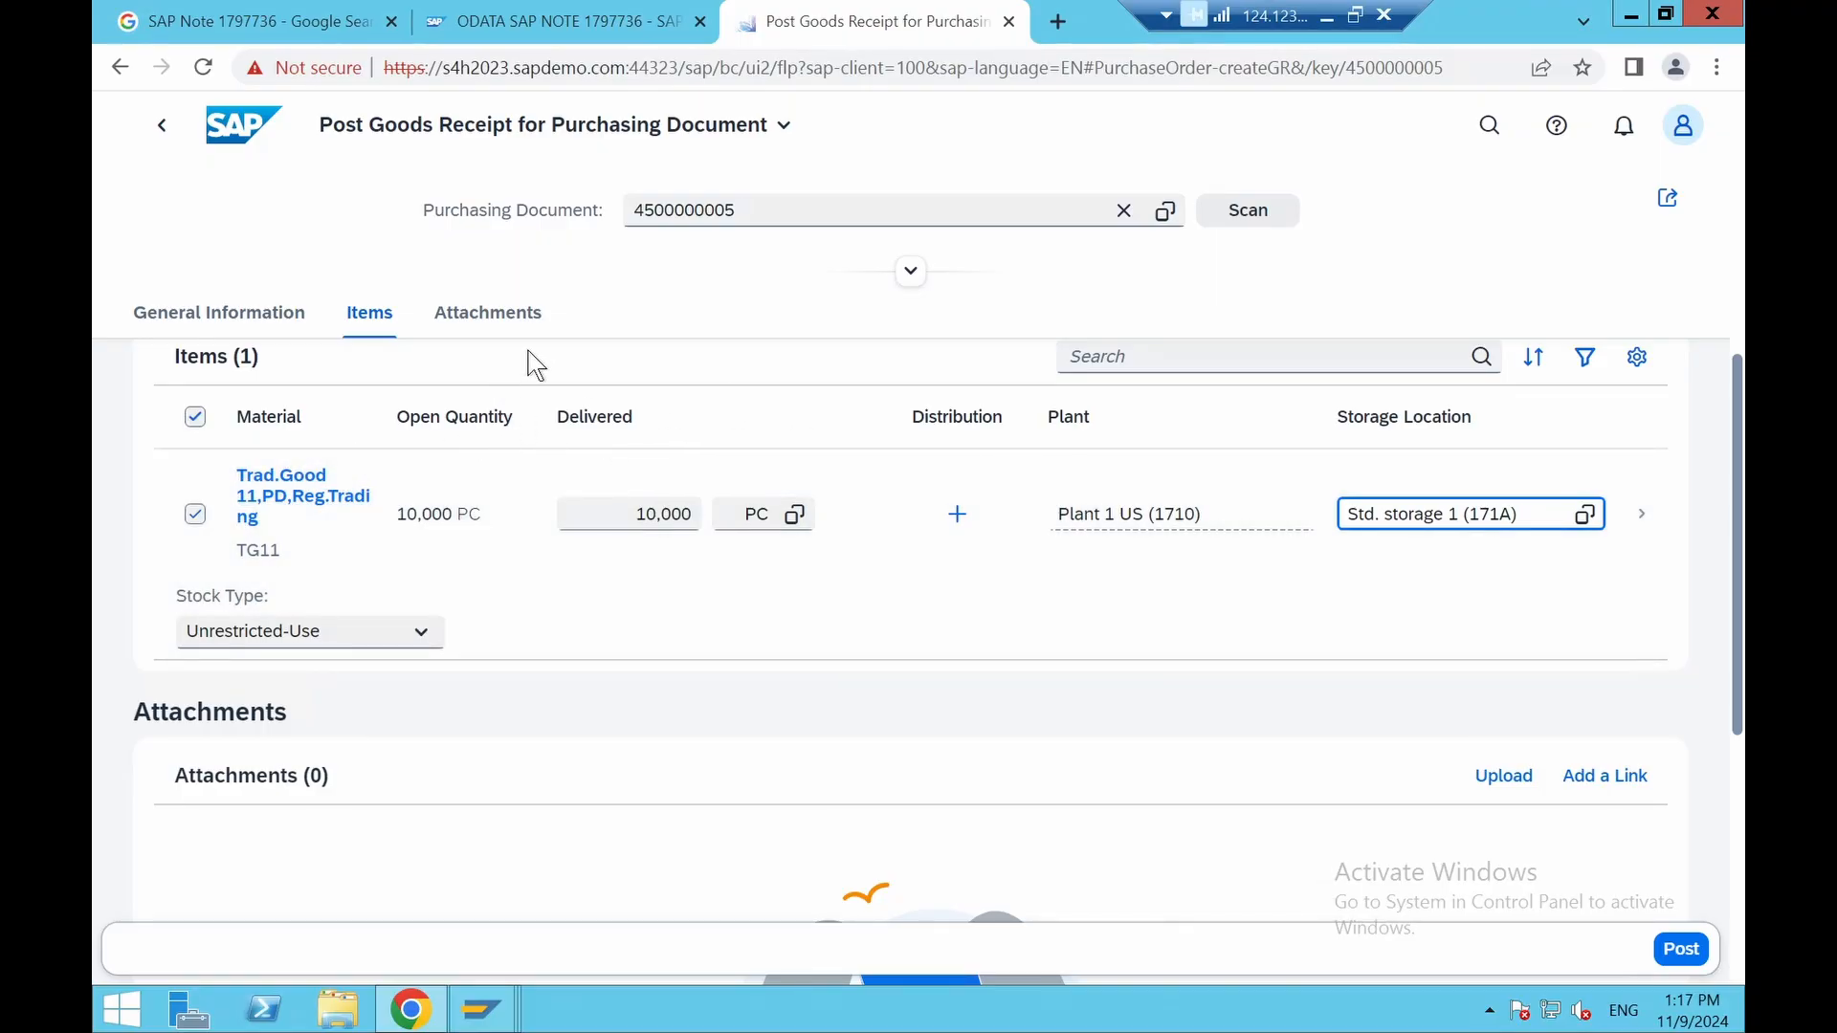
Review the goods receipt for the purchase order, post it and close the confirmation
{"action": "scroll", "coordinate": [806, 698], "scroll_direction": "down", "scroll_amount": 3}
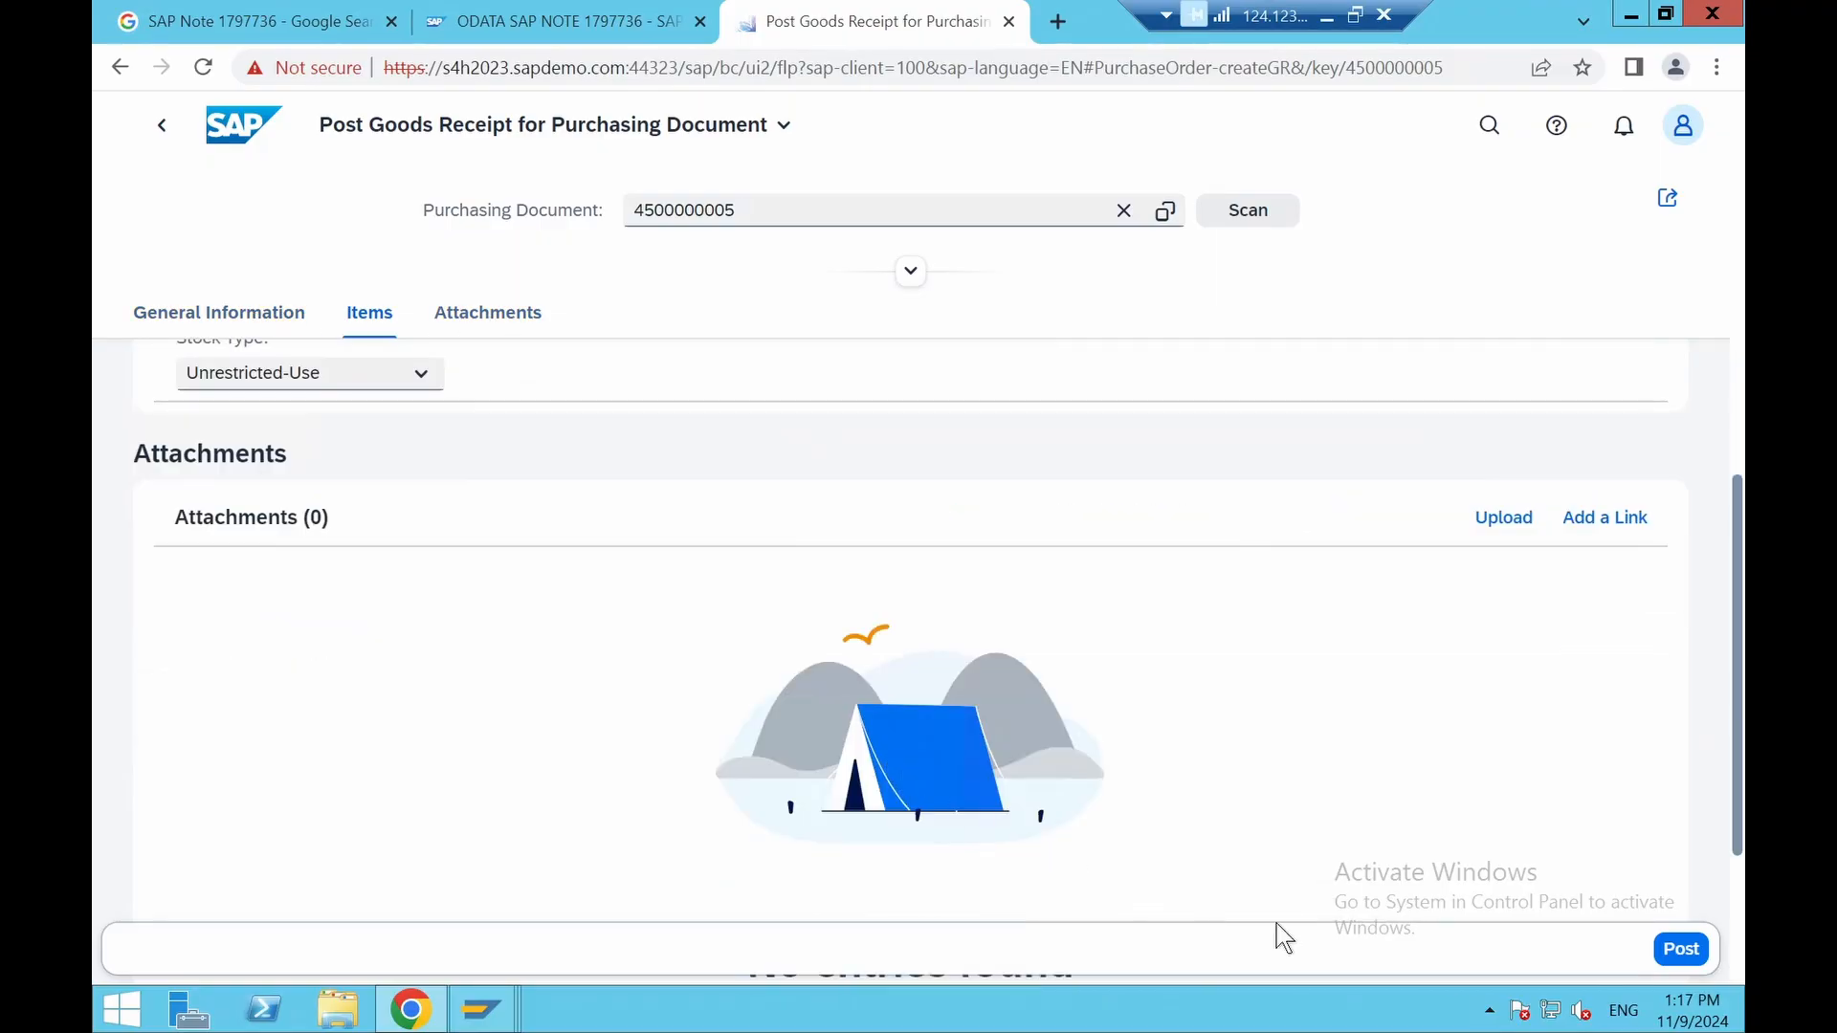
{"action": "scroll", "coordinate": [923, 660], "scroll_direction": "up", "scroll_amount": 10}
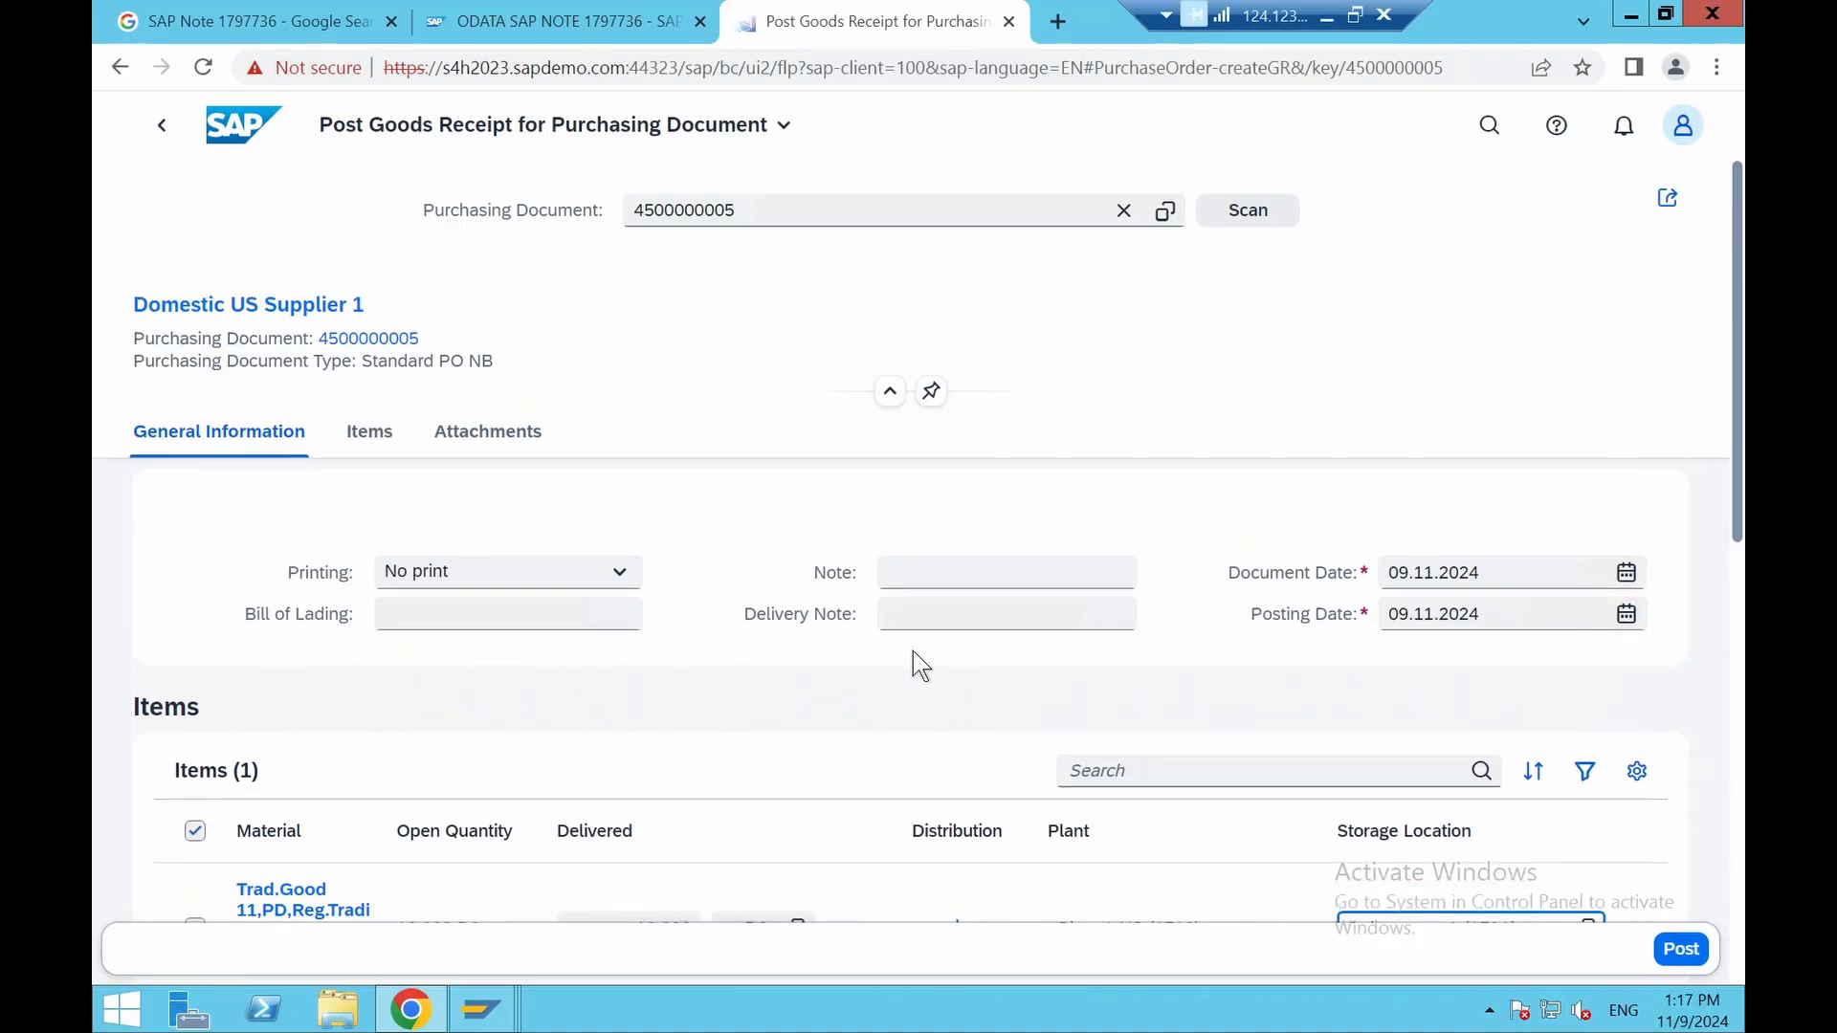
{"action": "left_click", "coordinate": [1671, 954]}
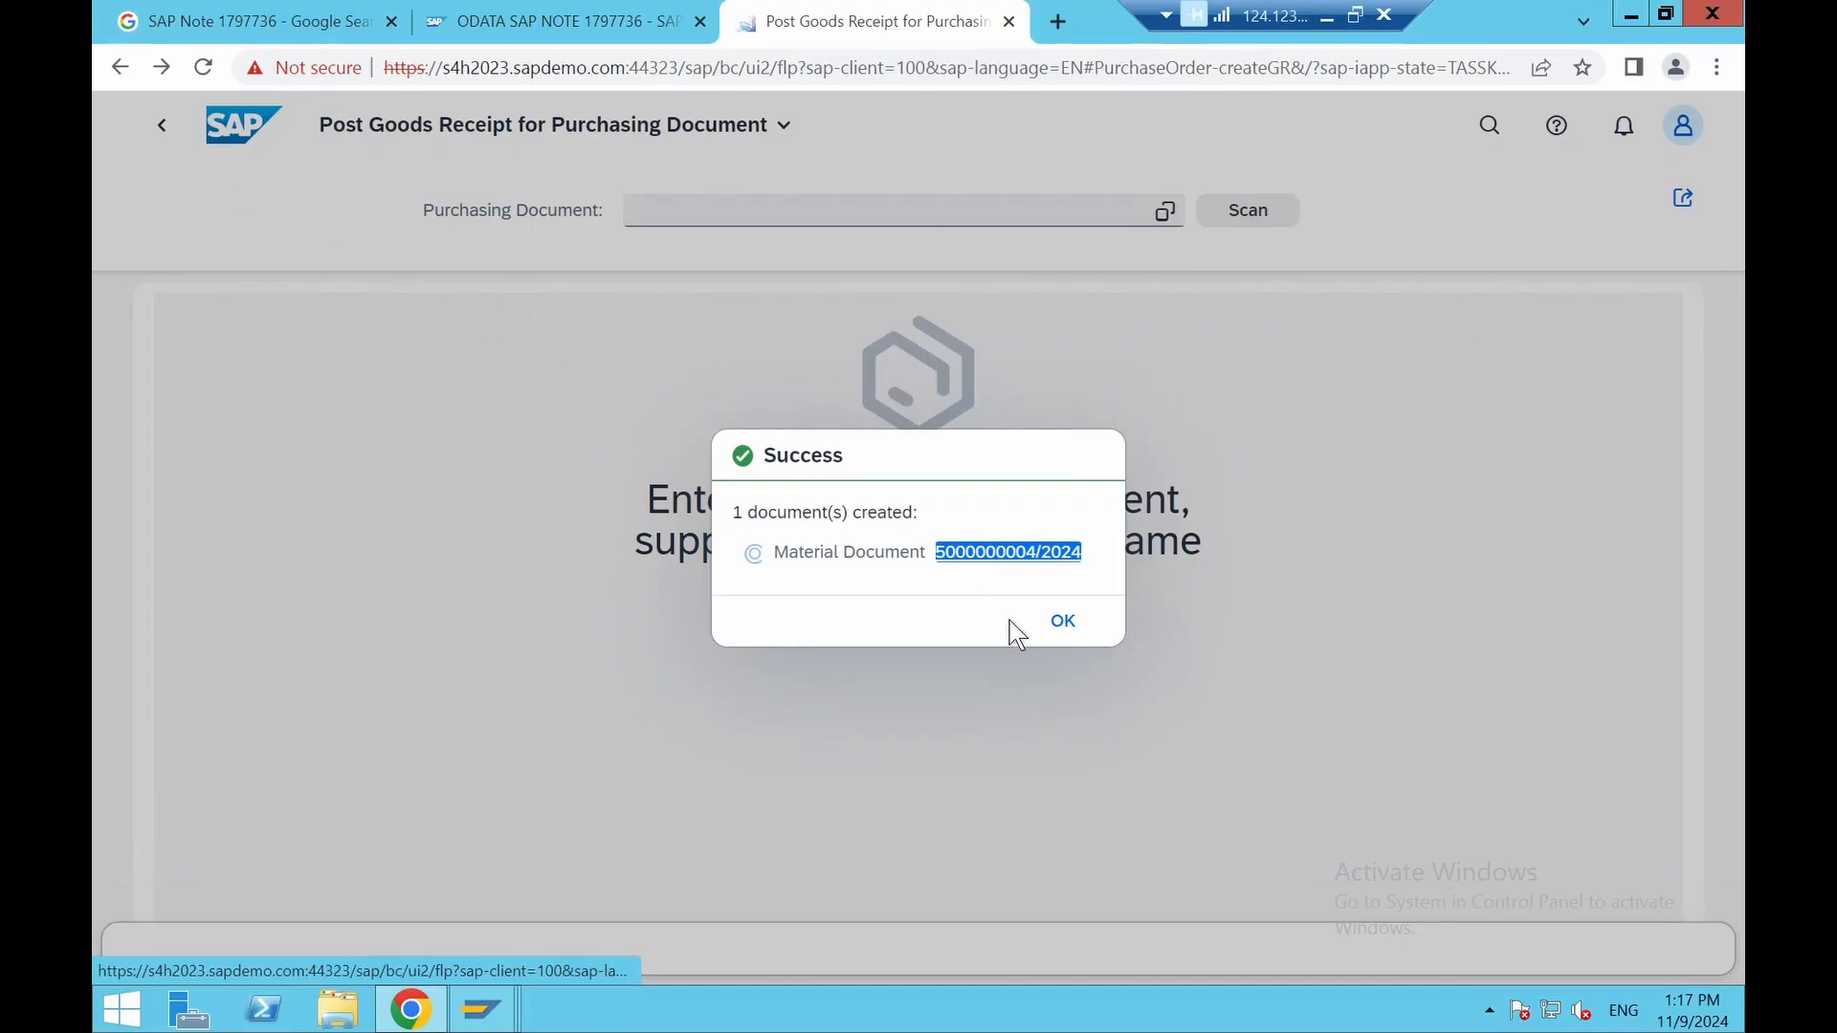
{"action": "left_click", "coordinate": [1062, 621]}
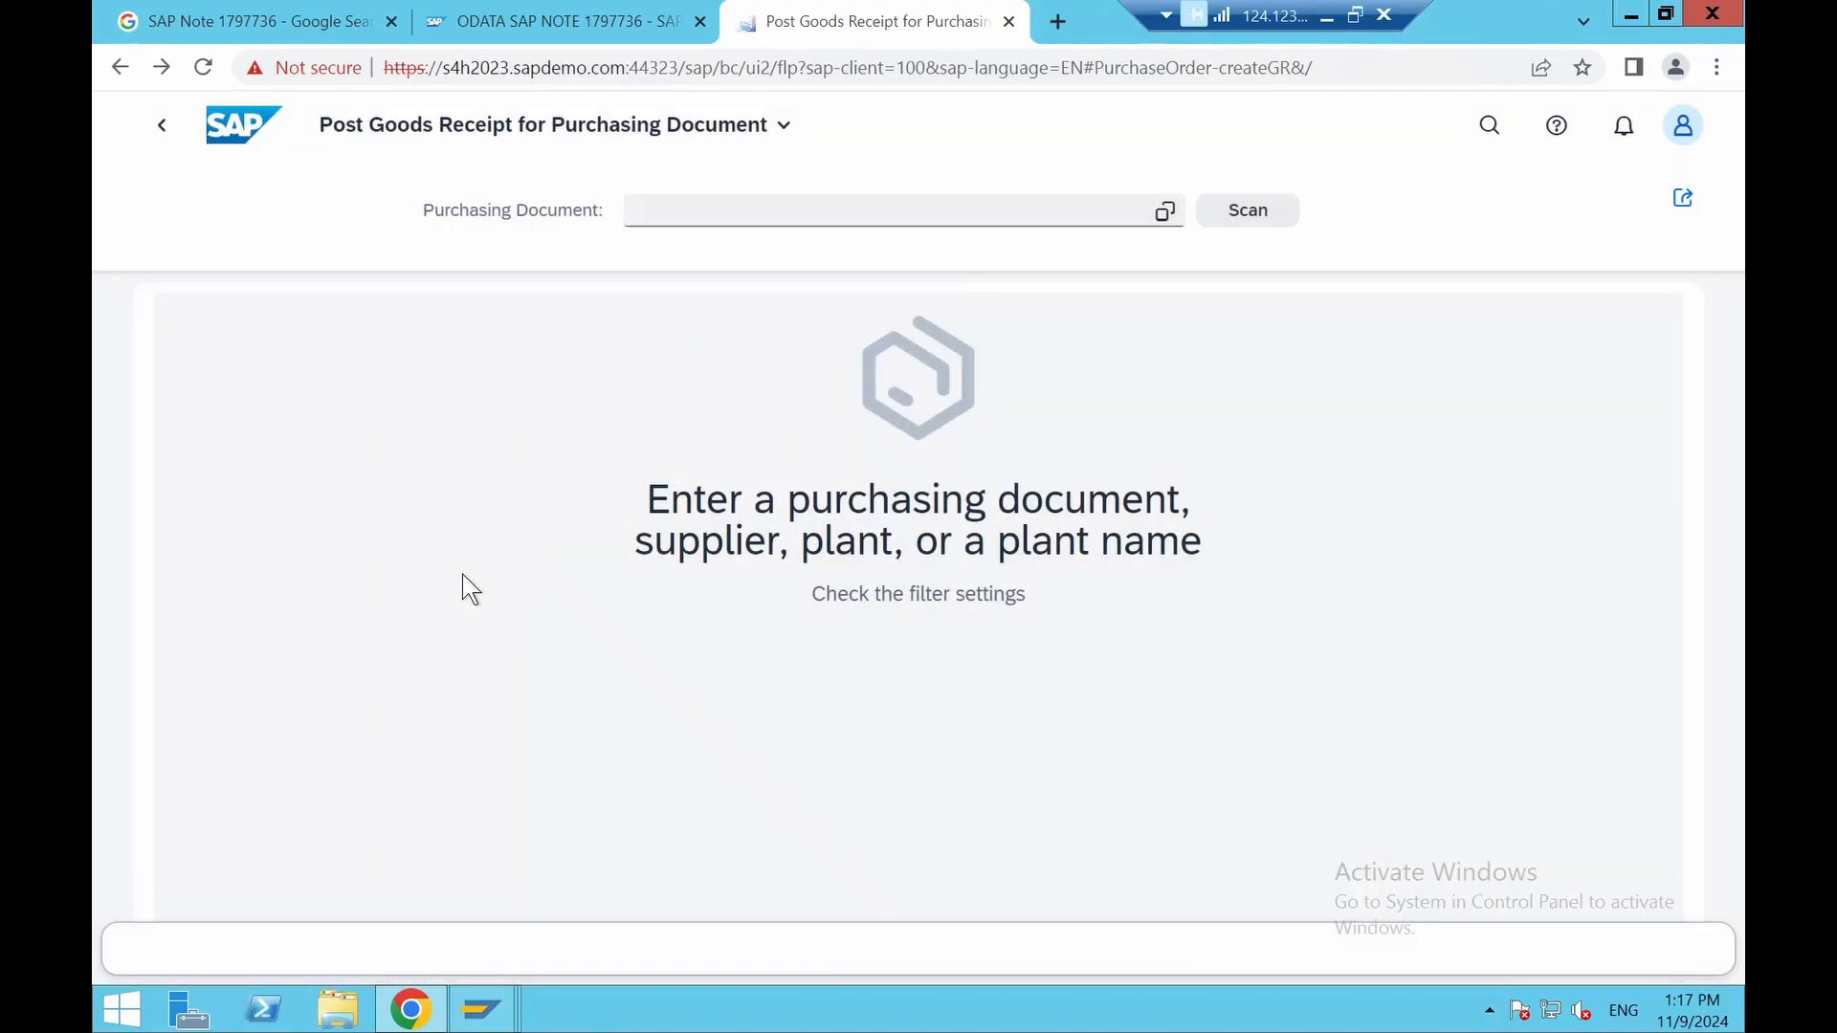
Return to the PTP apps, open Create Supplier Invoice (Advanced) and narrow the PO structure area to enlarge the invoice form
{"action": "left_click", "coordinate": [156, 131]}
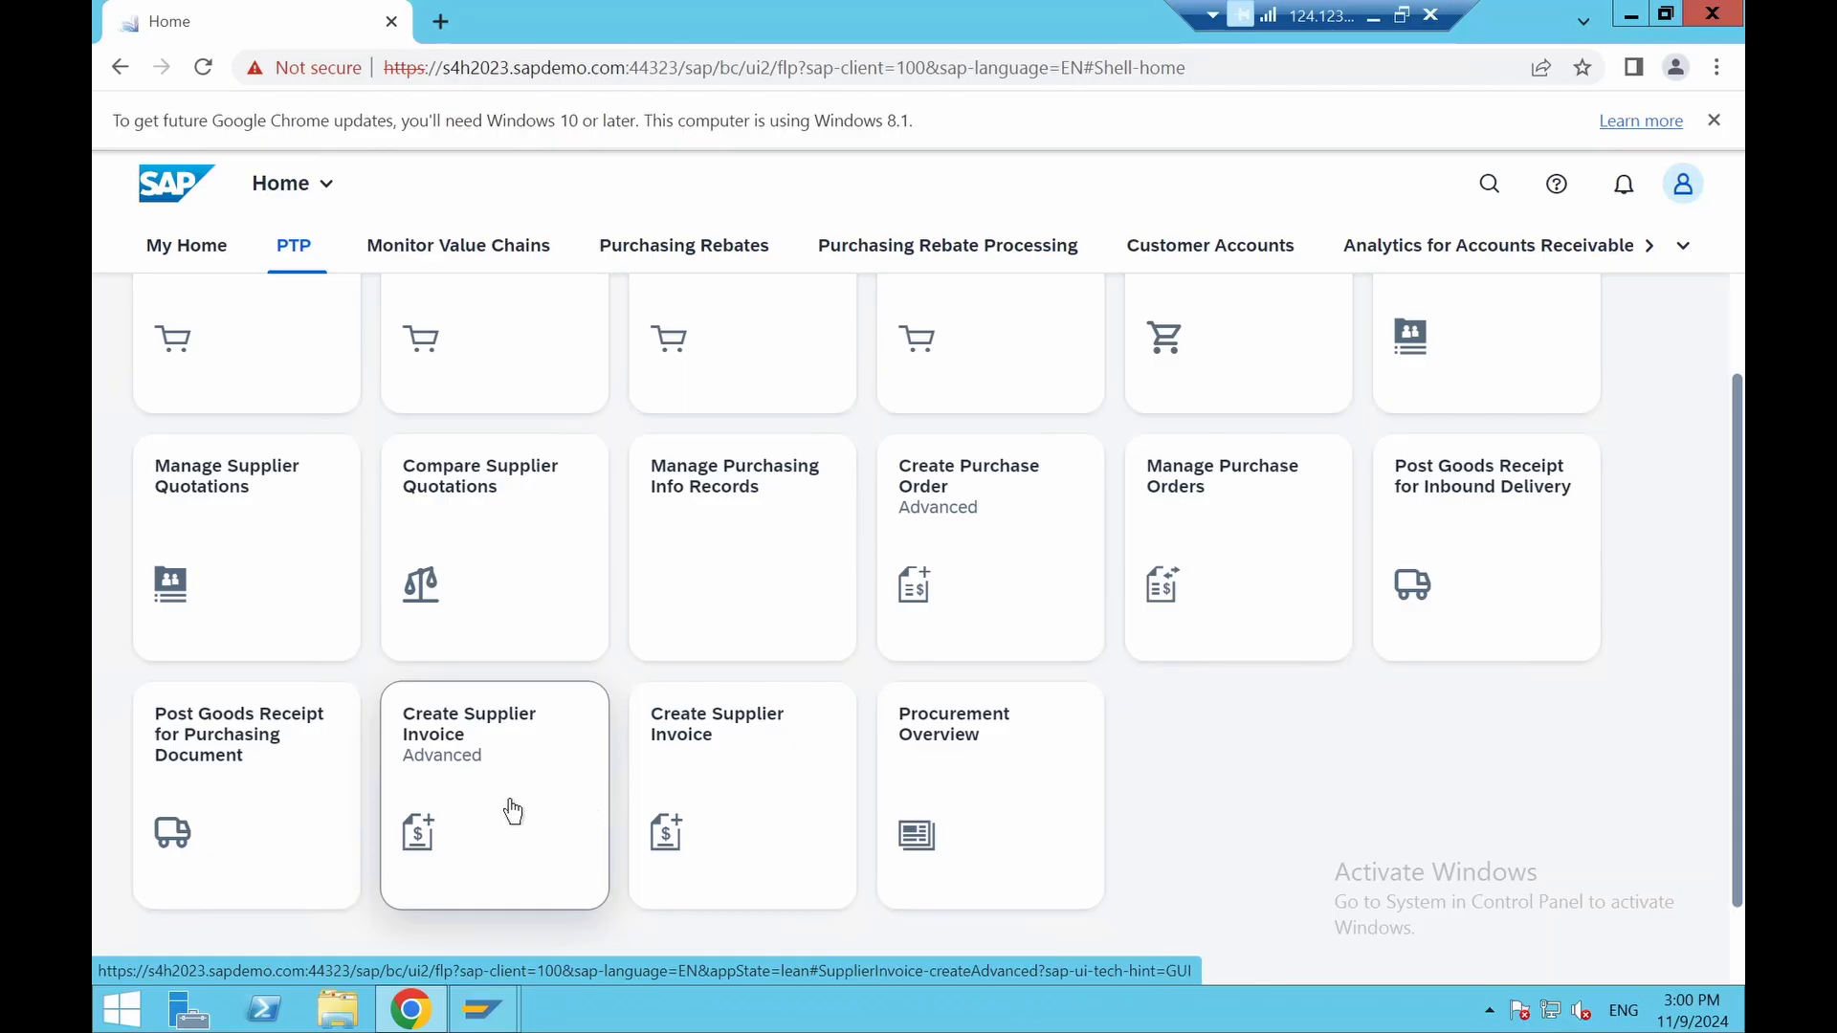
{"action": "left_click", "coordinate": [489, 787]}
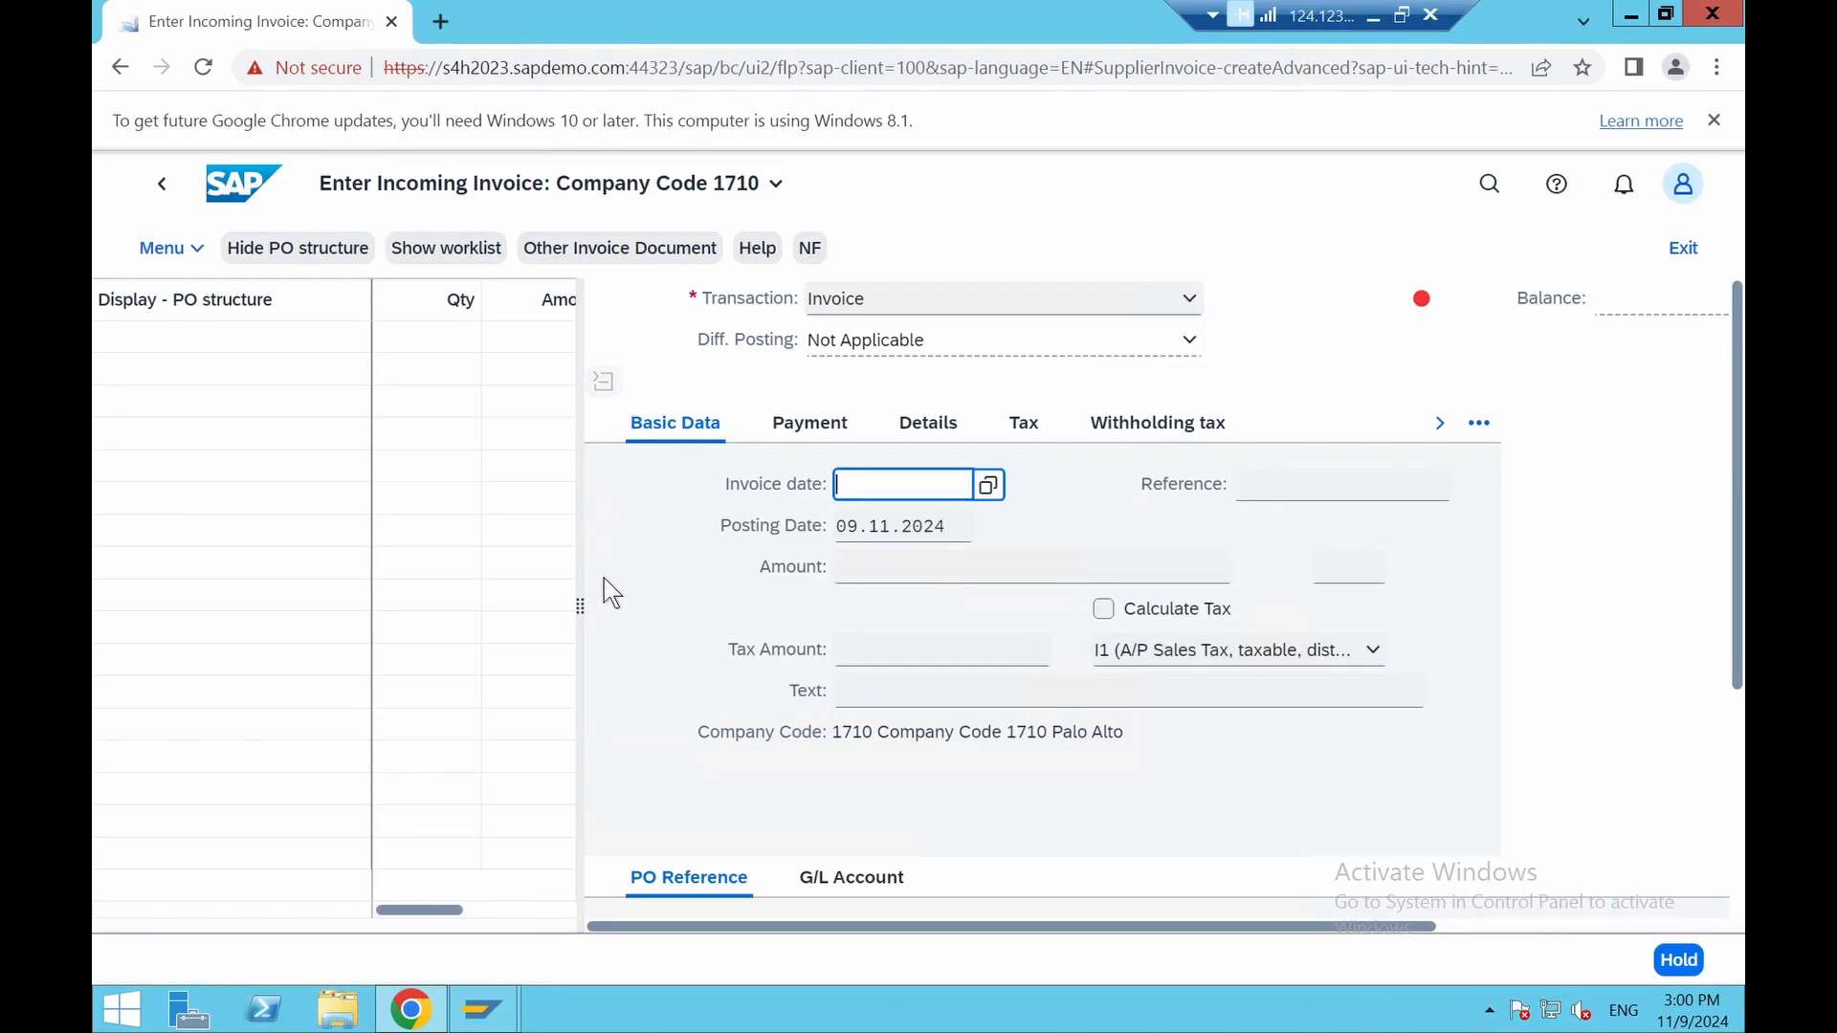
{"action": "left_click_drag", "start_coordinate": [580, 605], "coordinate": [269, 628]}
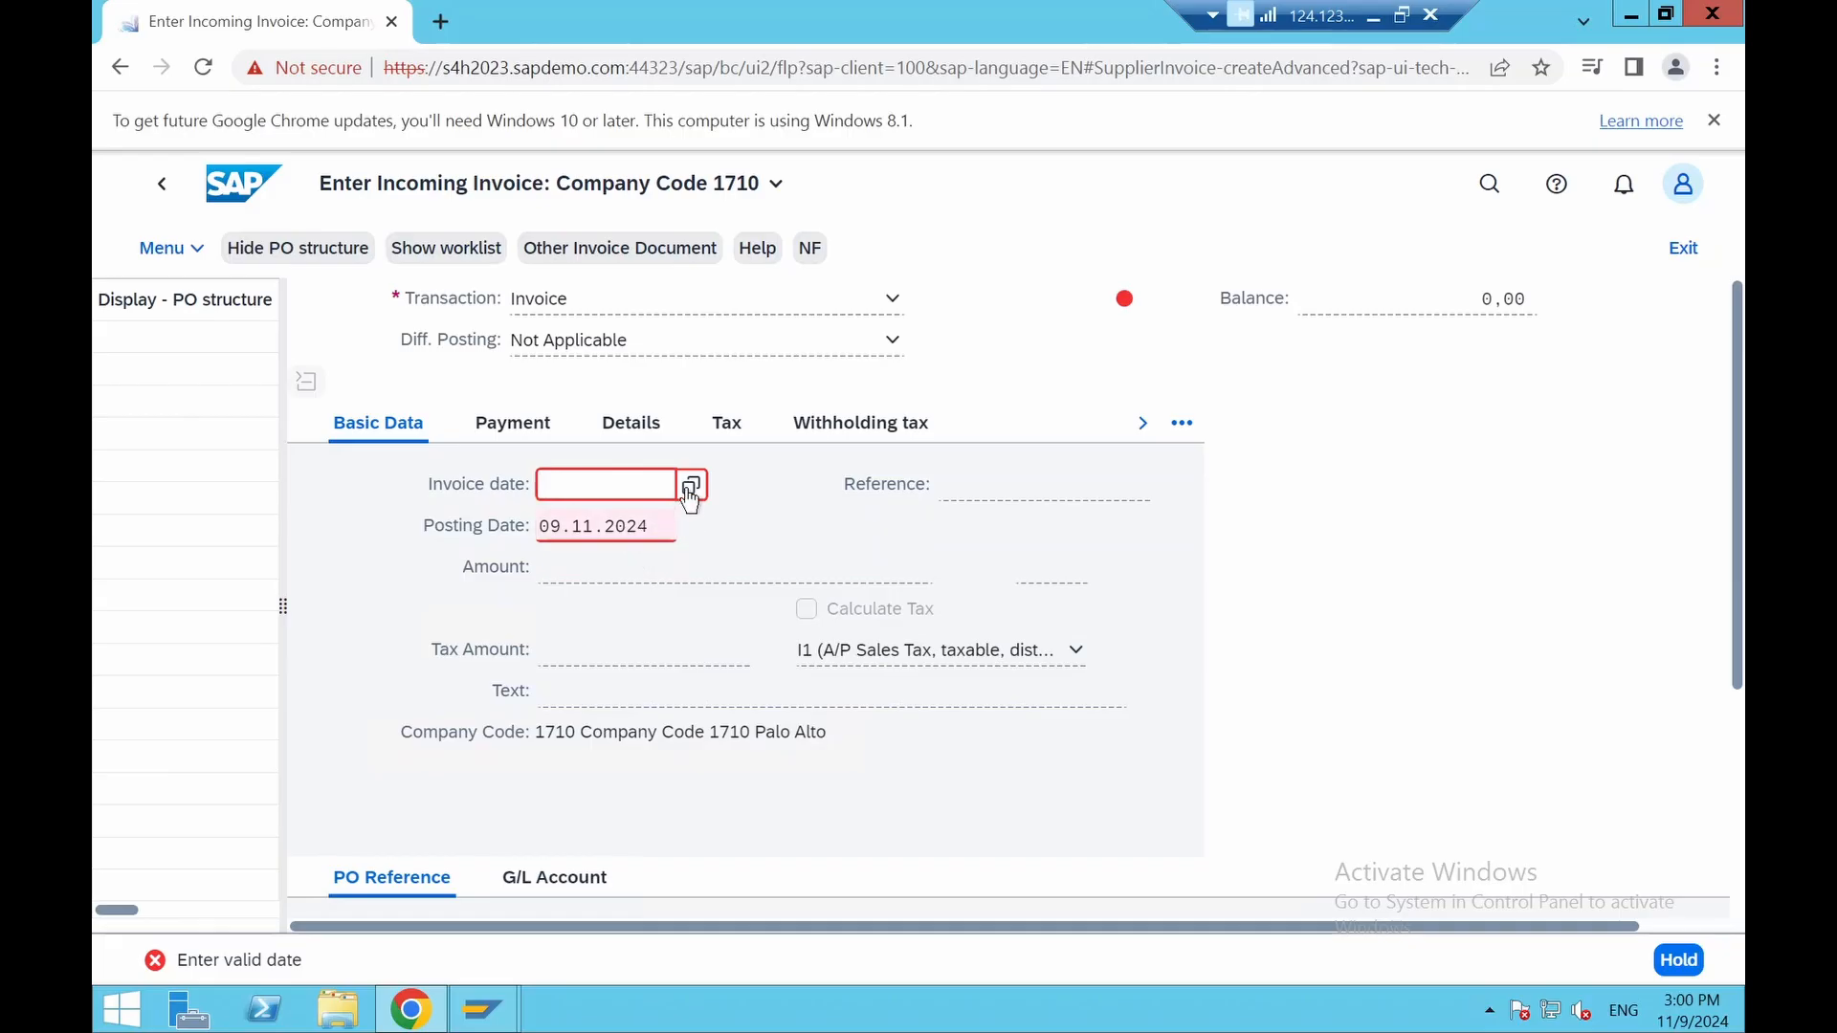
Set the incoming invoice's date to 09.11.2024 and its reference to 45005
{"action": "left_click", "coordinate": [691, 488]}
{"action": "left_click", "coordinate": [691, 489]}
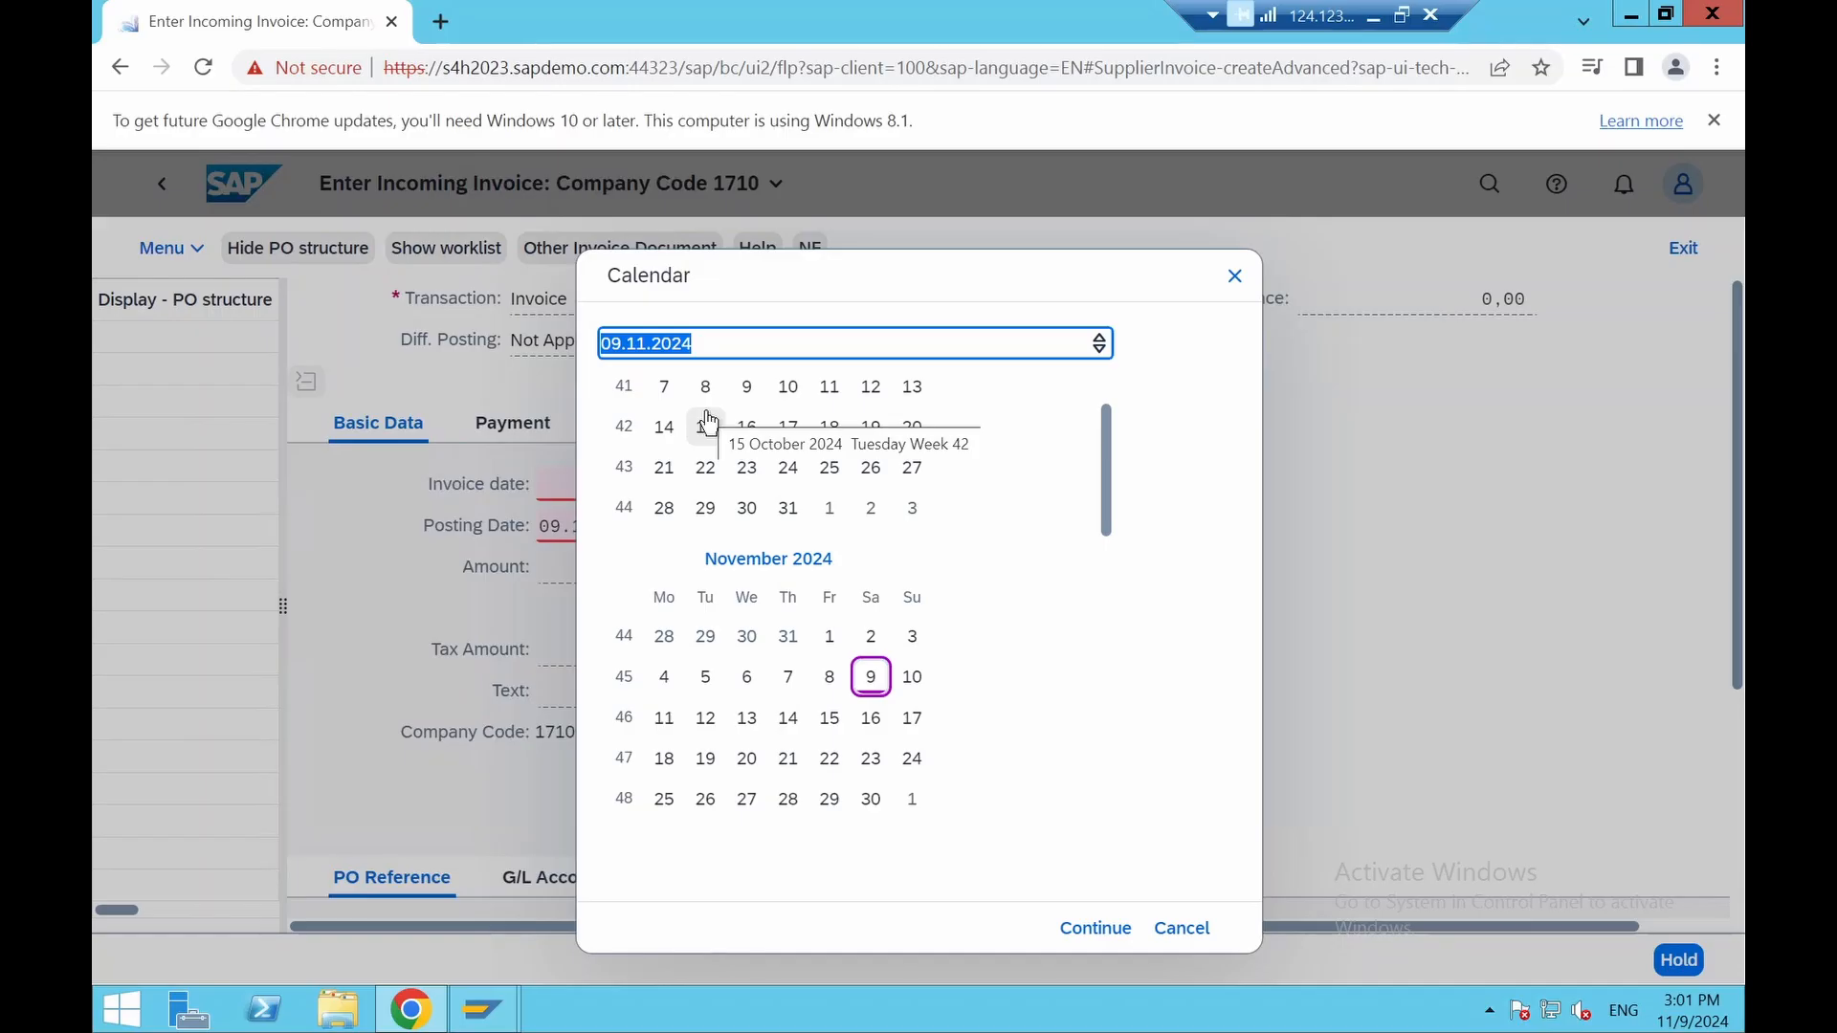
{"action": "left_click", "coordinate": [872, 681]}
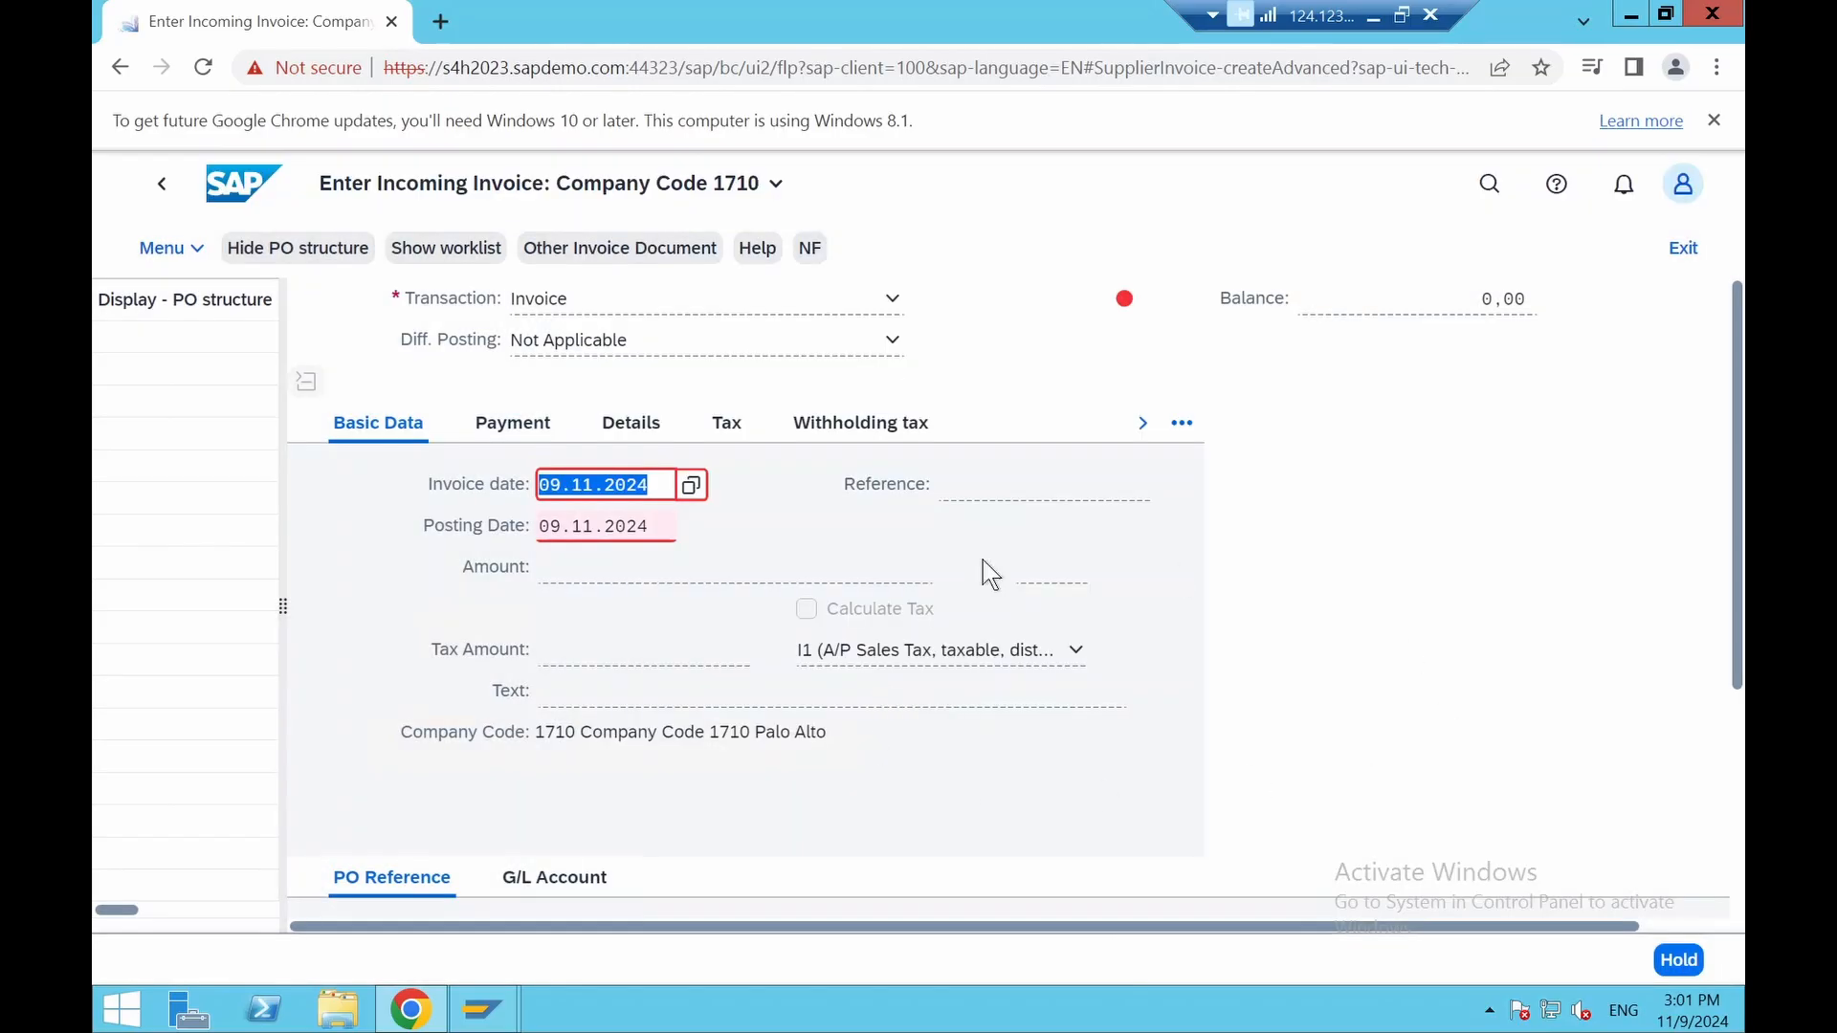
{"action": "key", "text": "Return"}
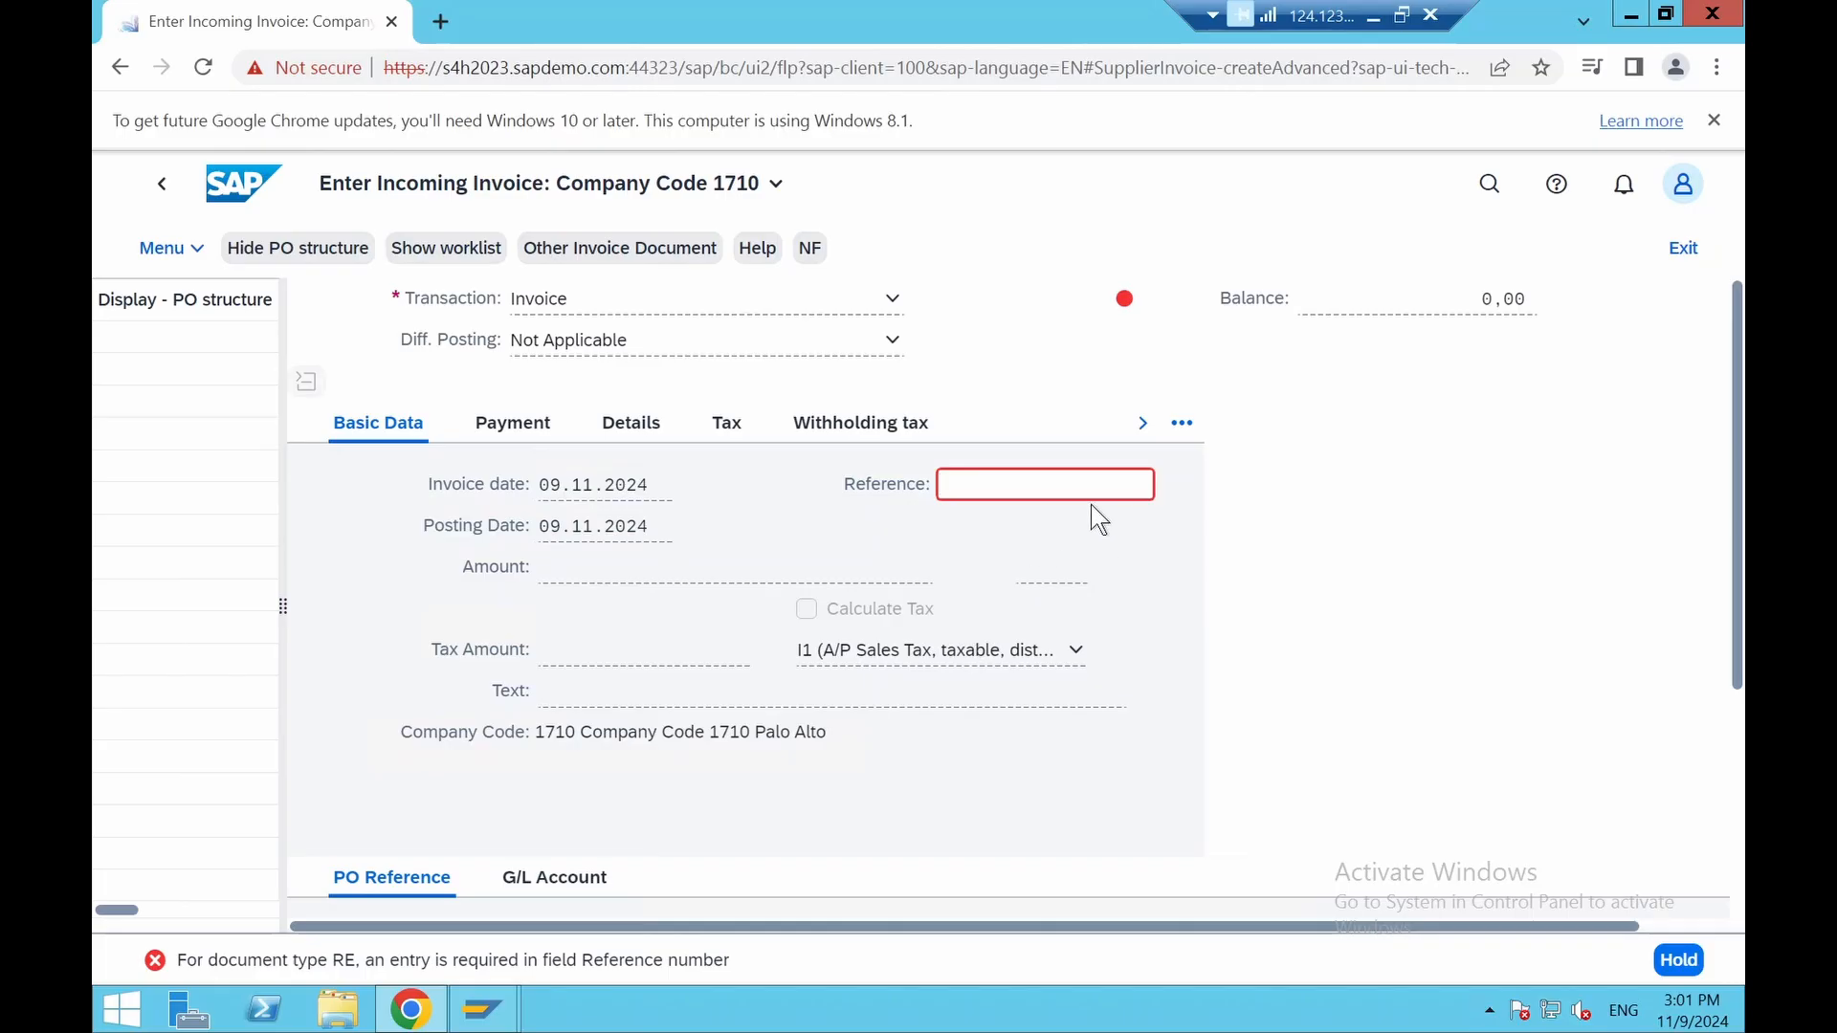
{"action": "left_click", "coordinate": [979, 482]}
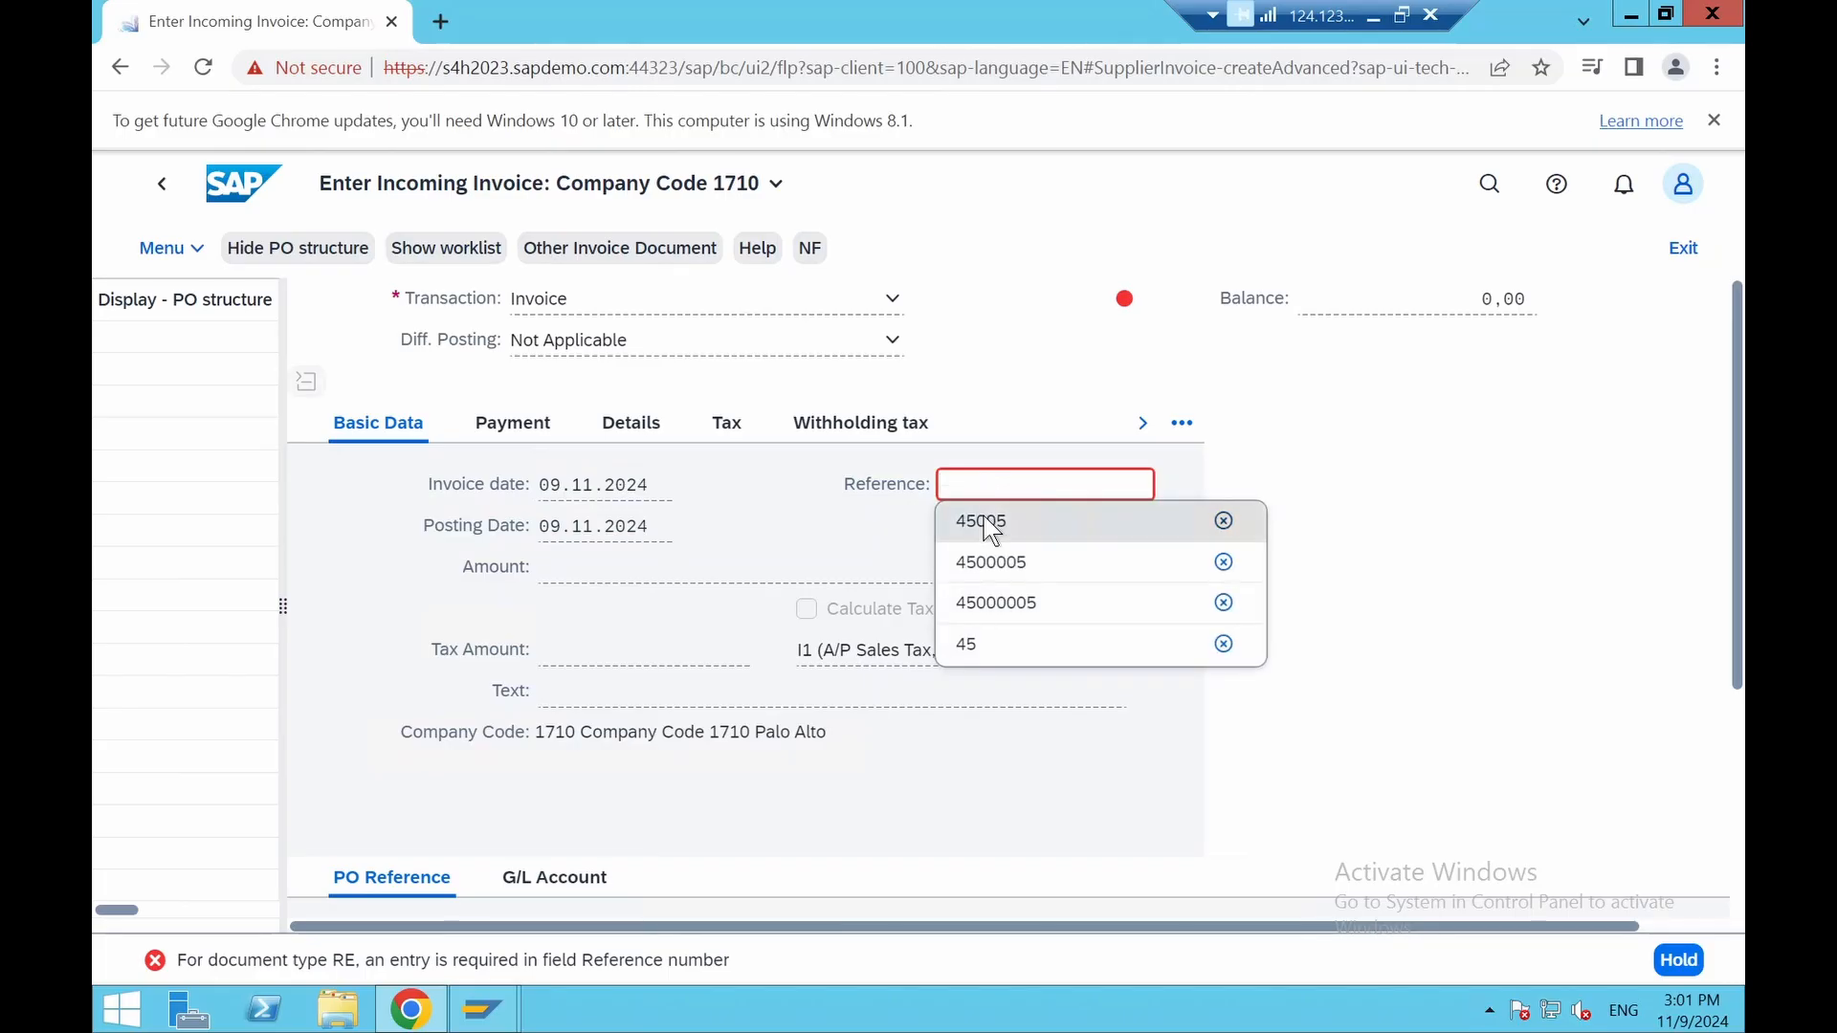
{"action": "left_click", "coordinate": [981, 517]}
{"action": "key", "text": "Return"}
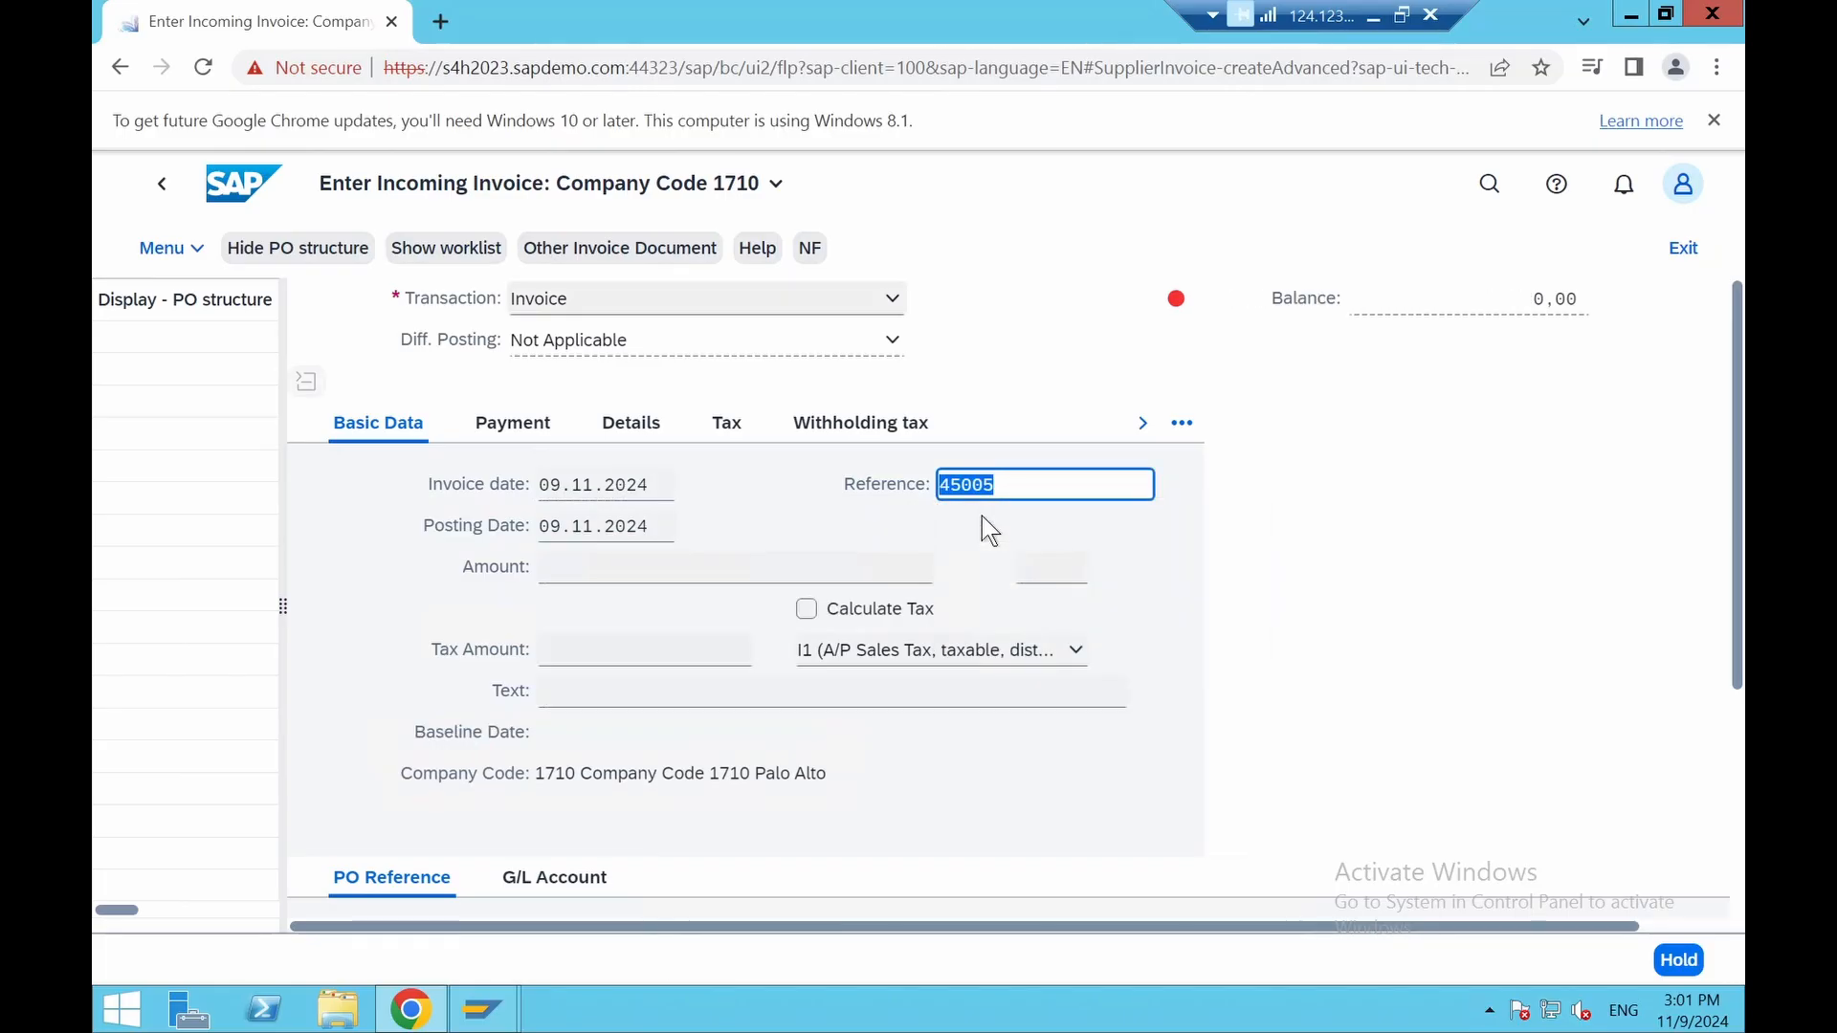
Open the purchasing document search for the invoice's PO reference and choose Domestic US Supplier 1 as the invoicing party
{"action": "scroll", "coordinate": [672, 701], "scroll_direction": "down", "scroll_amount": 2}
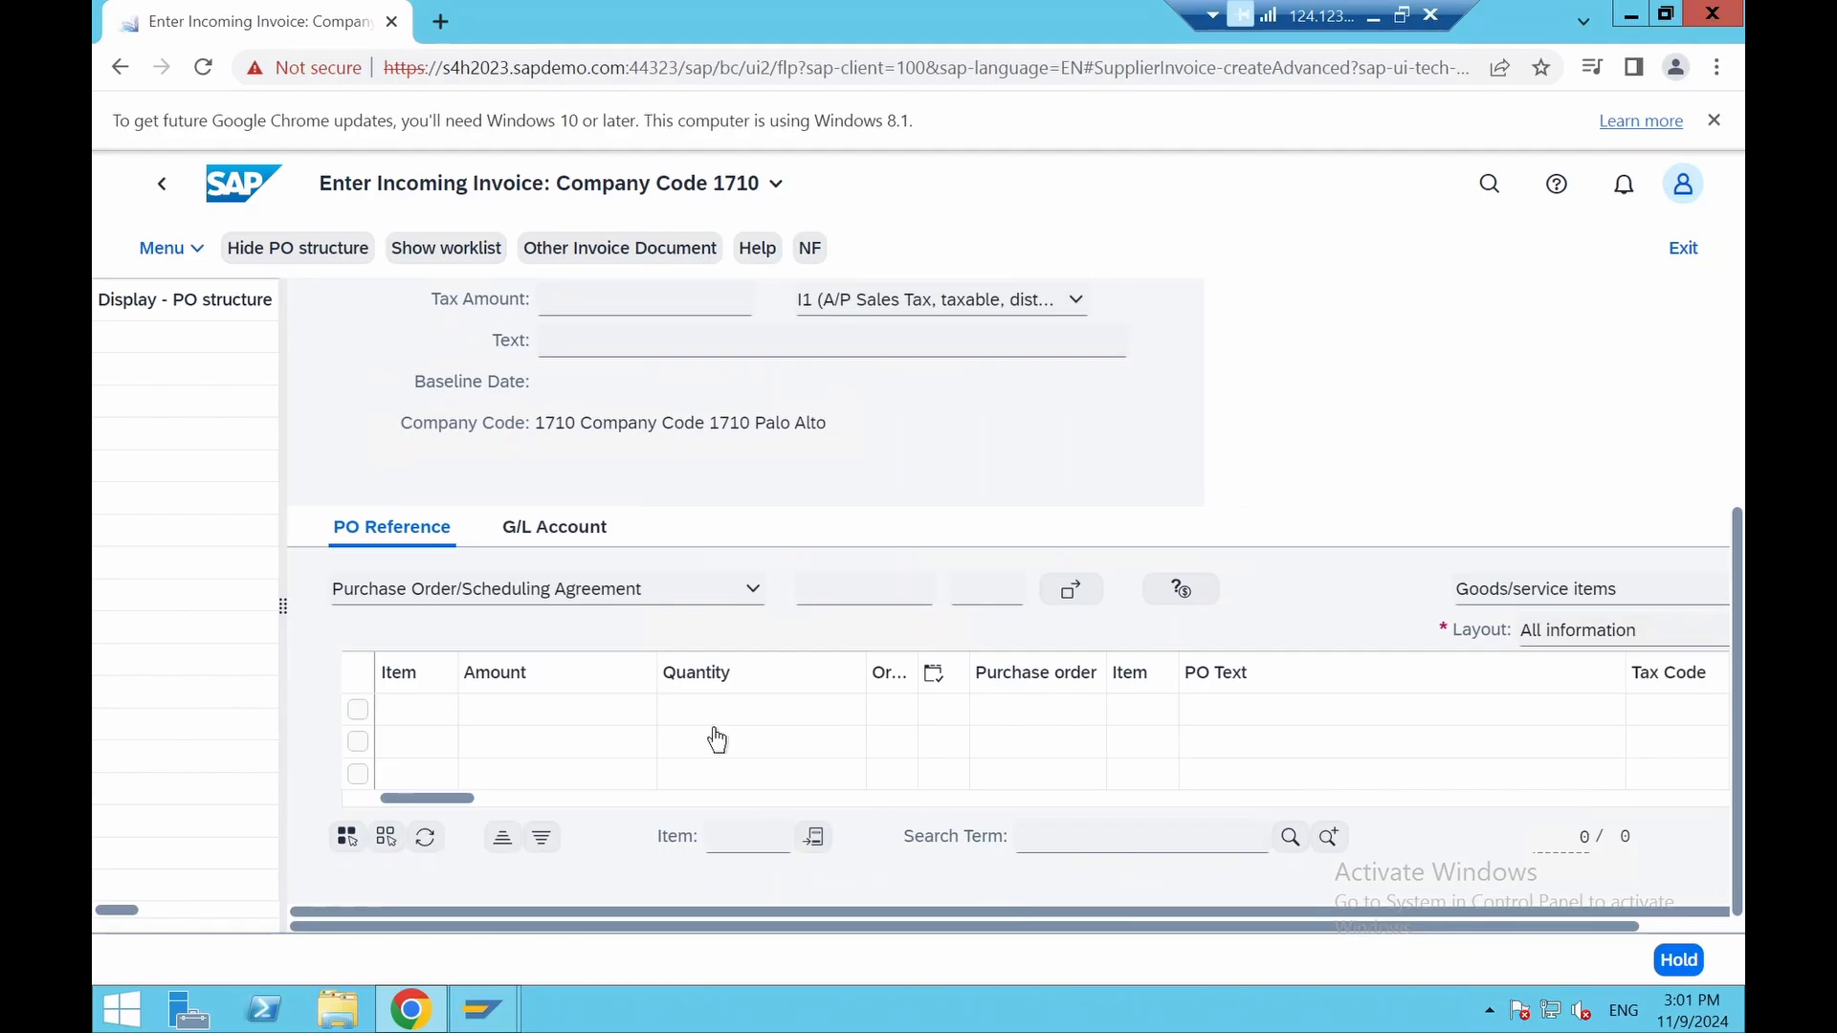
{"action": "left_click", "coordinate": [833, 598]}
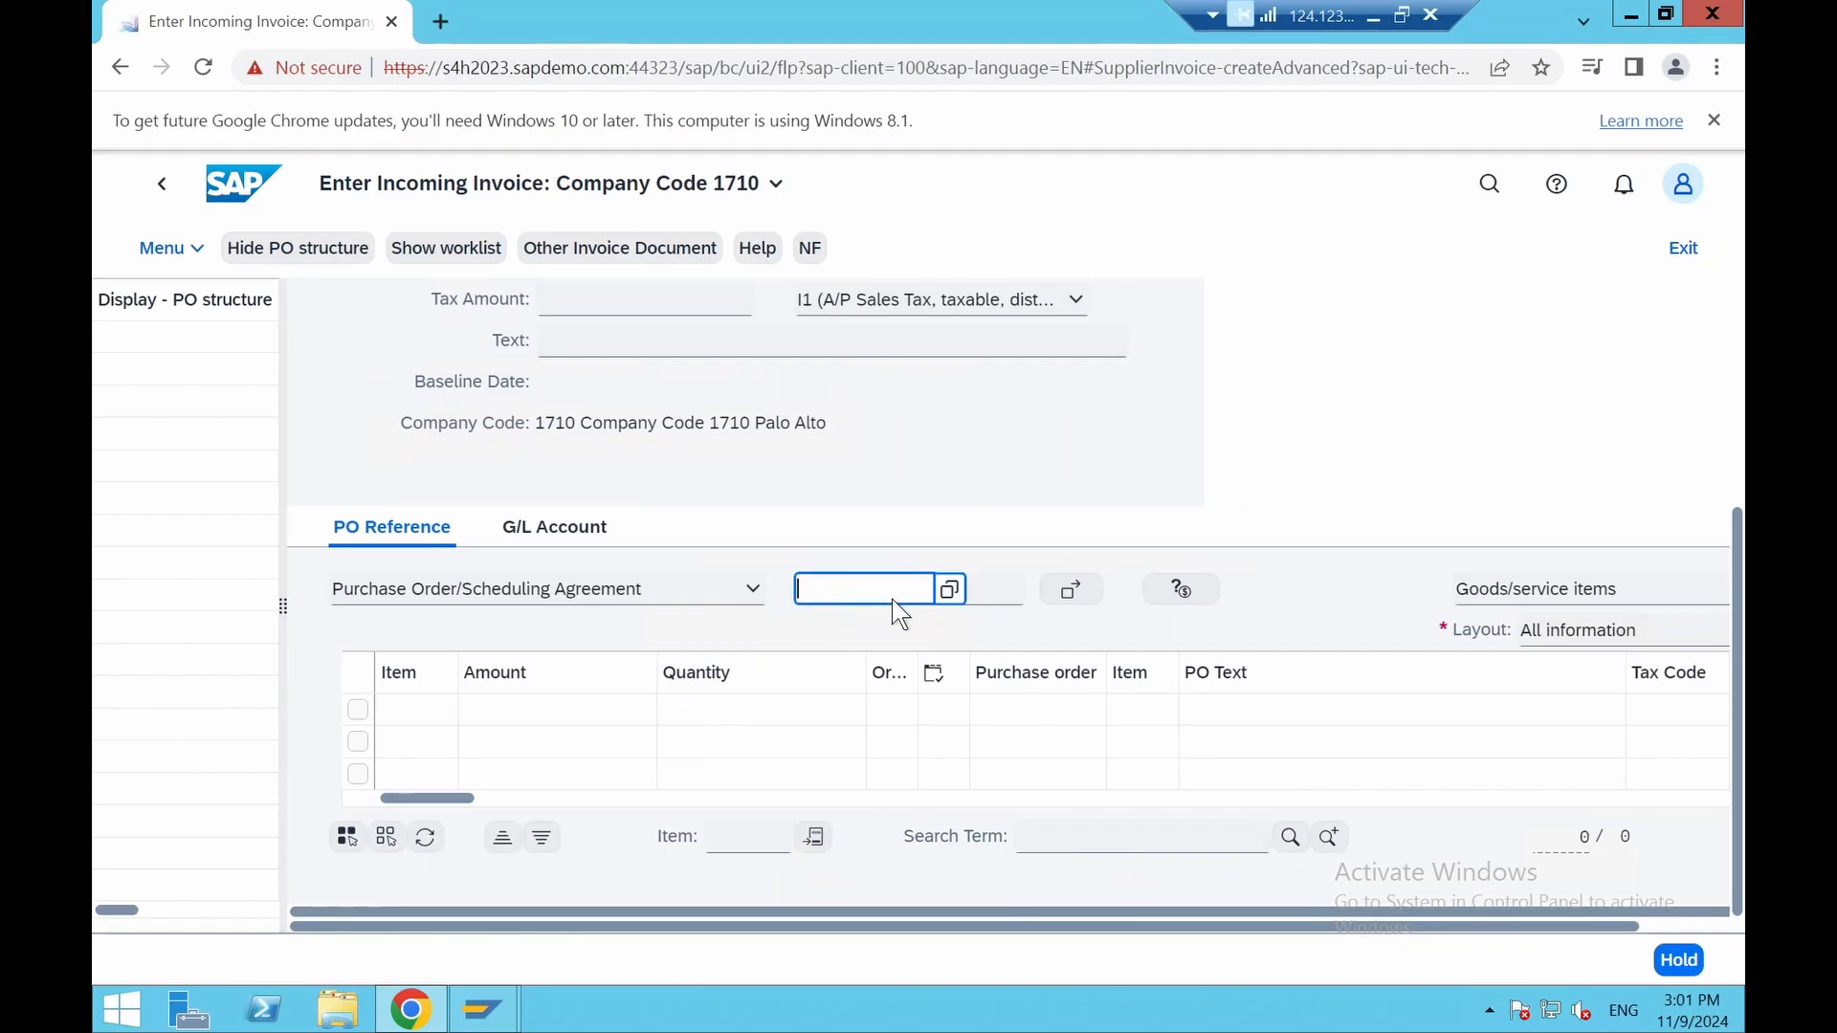
{"action": "left_click", "coordinate": [945, 588]}
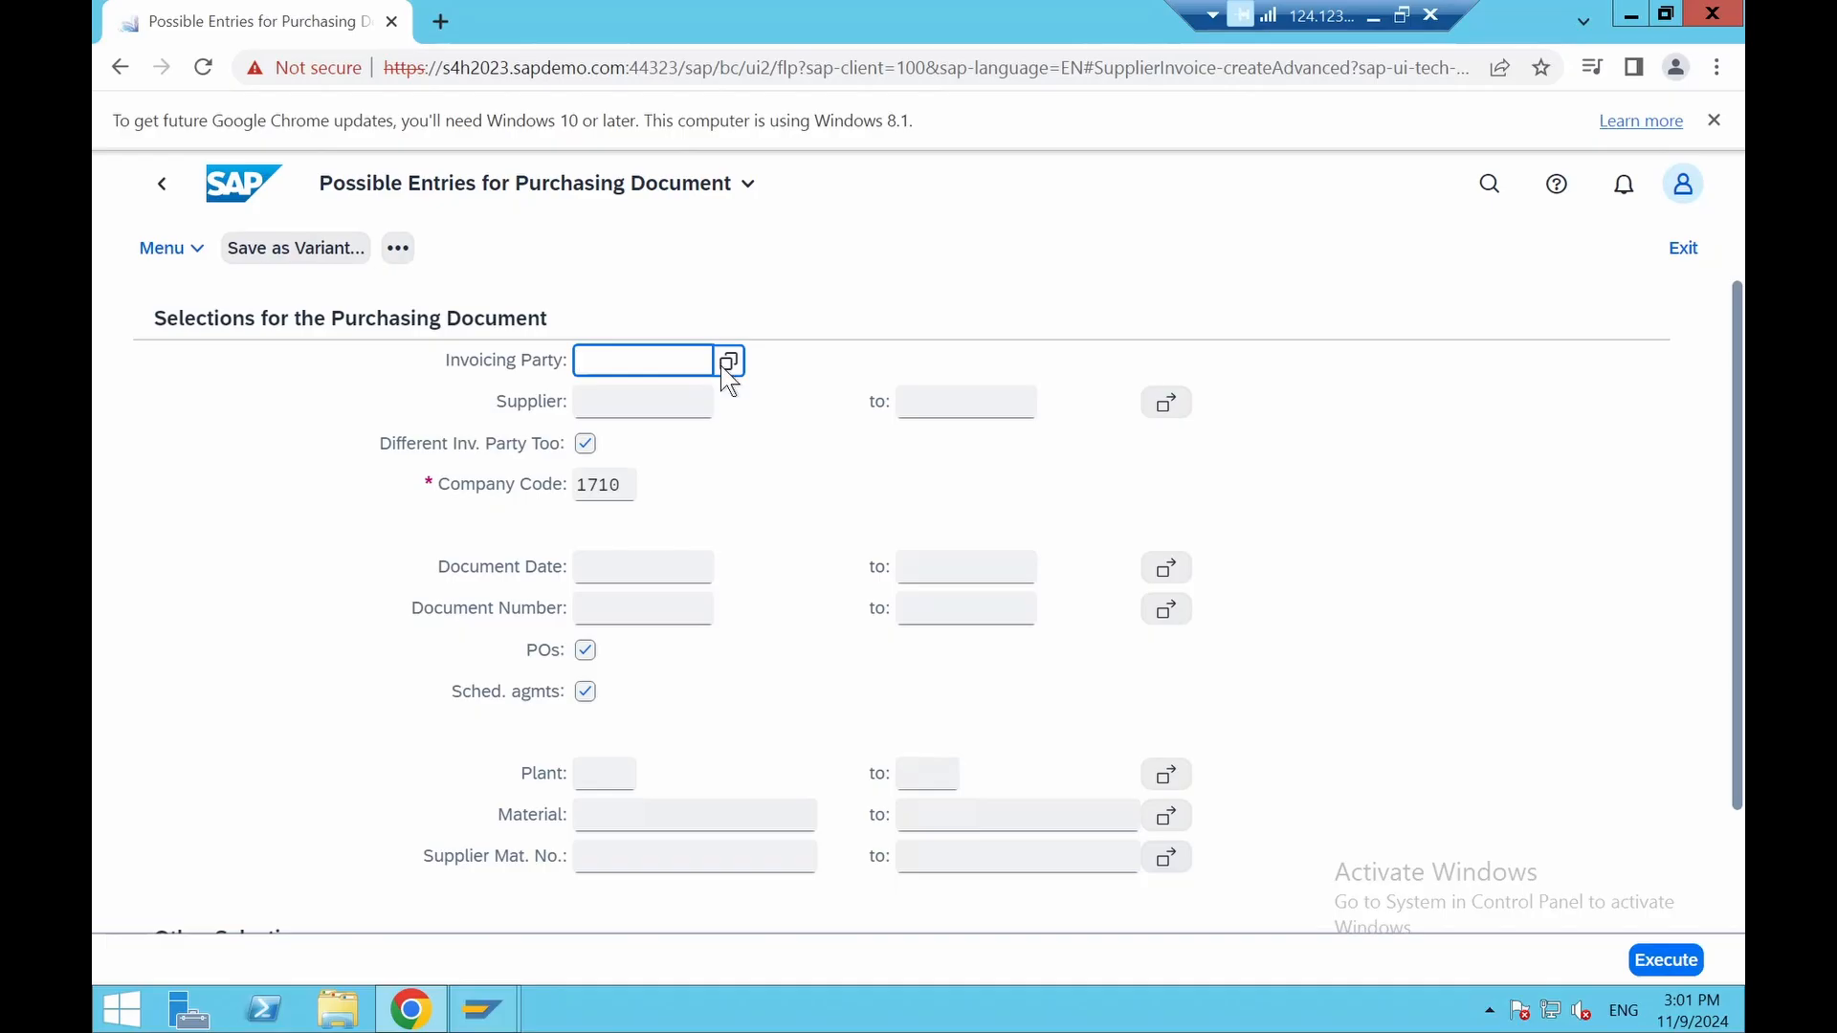
{"action": "left_click", "coordinate": [728, 362]}
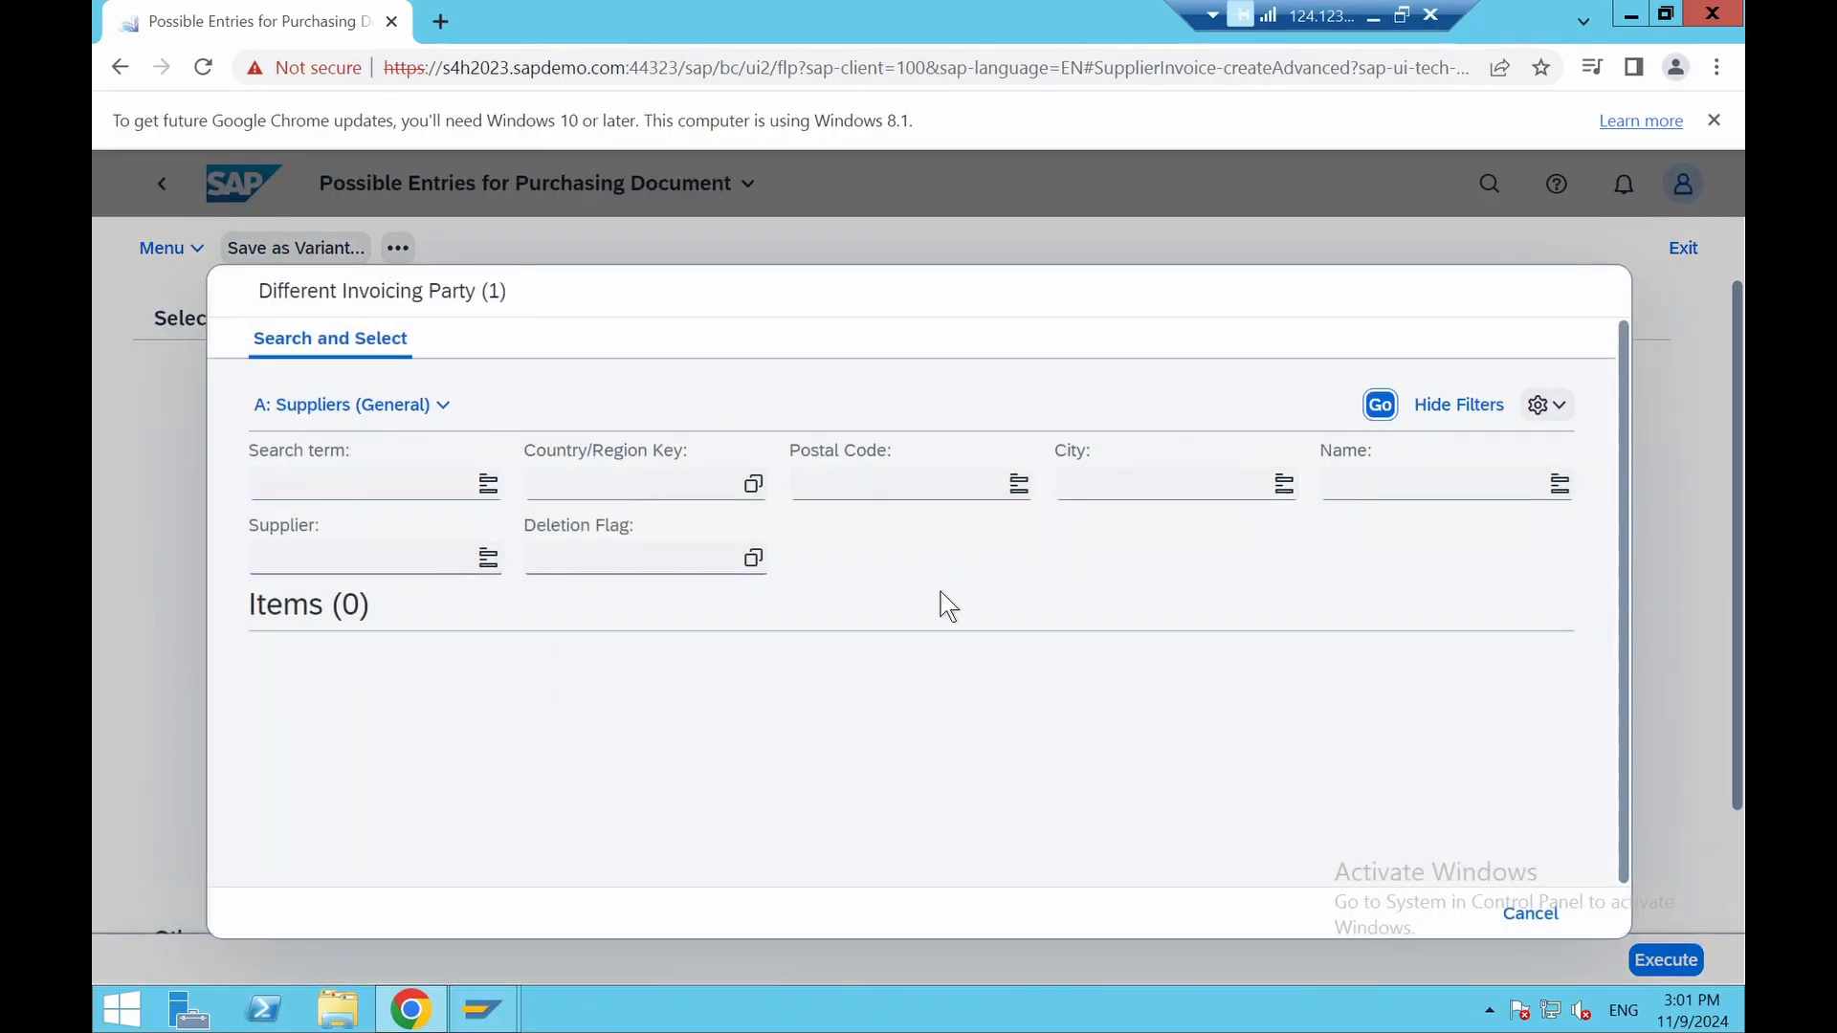
{"action": "scroll", "coordinate": [1186, 727], "scroll_direction": "down", "scroll_amount": 2}
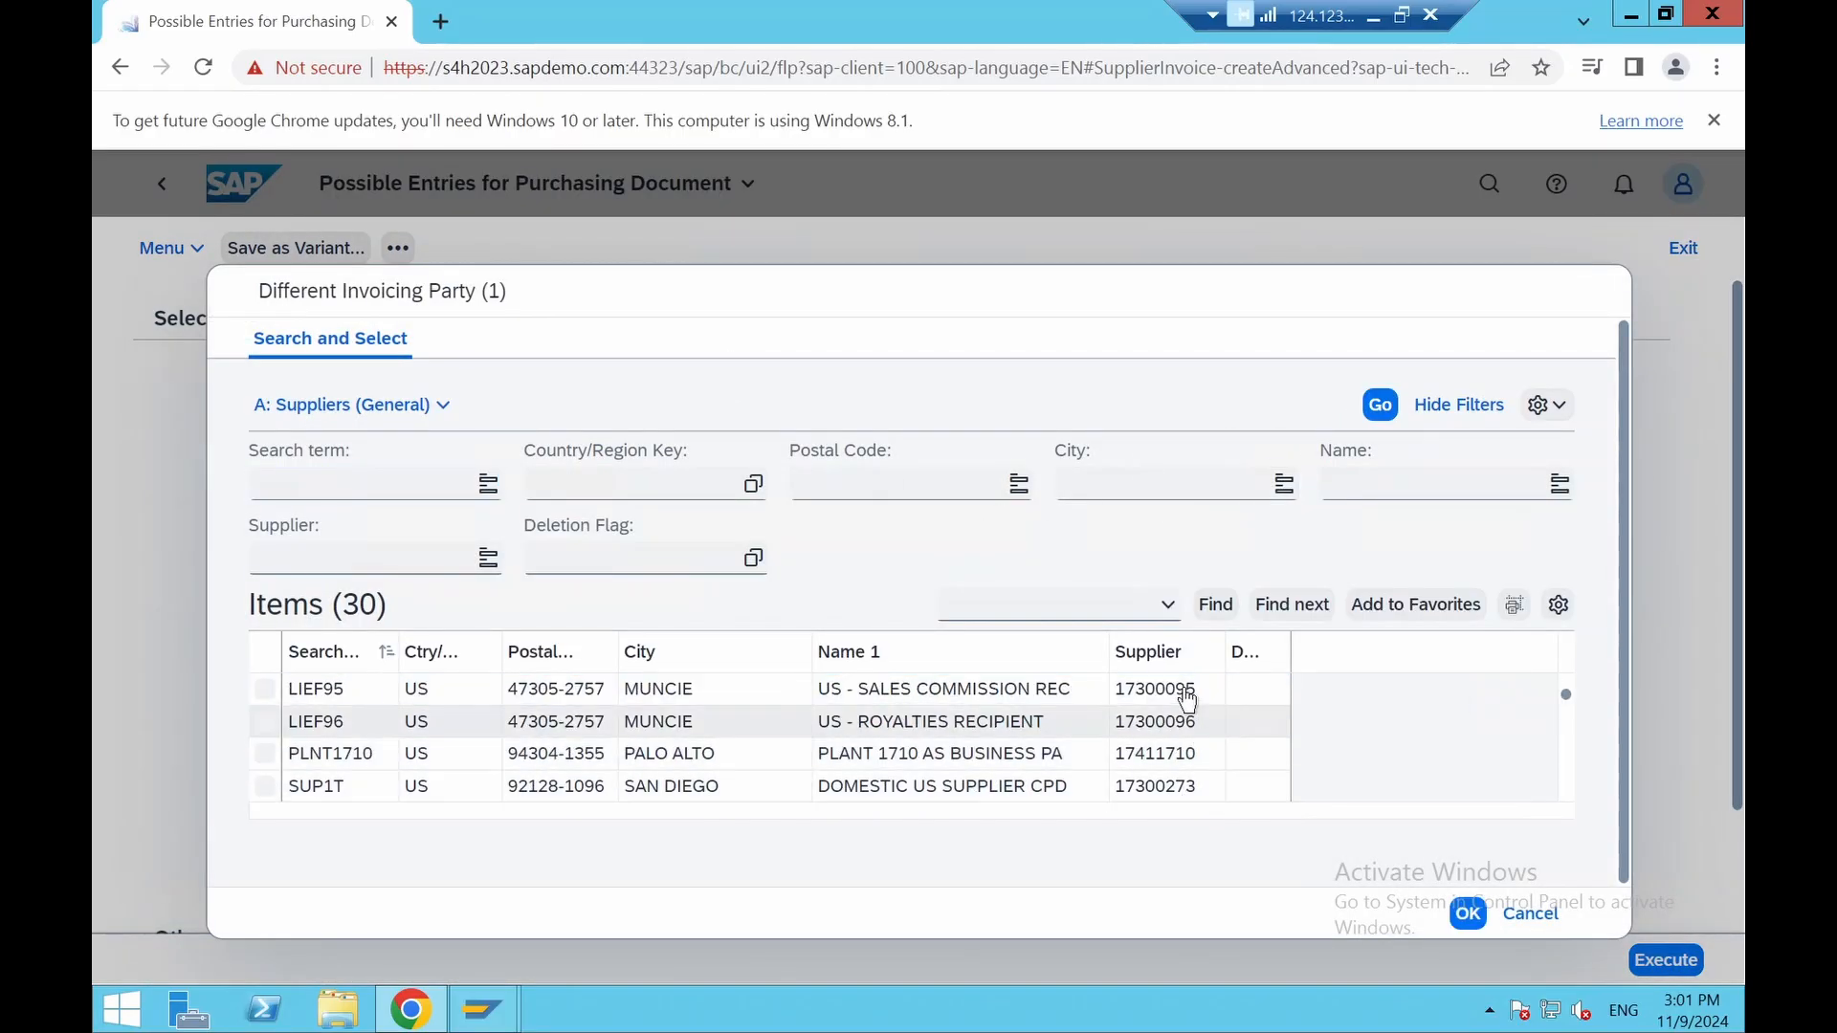
{"action": "scroll", "coordinate": [1182, 780], "scroll_direction": "down", "scroll_amount": 1}
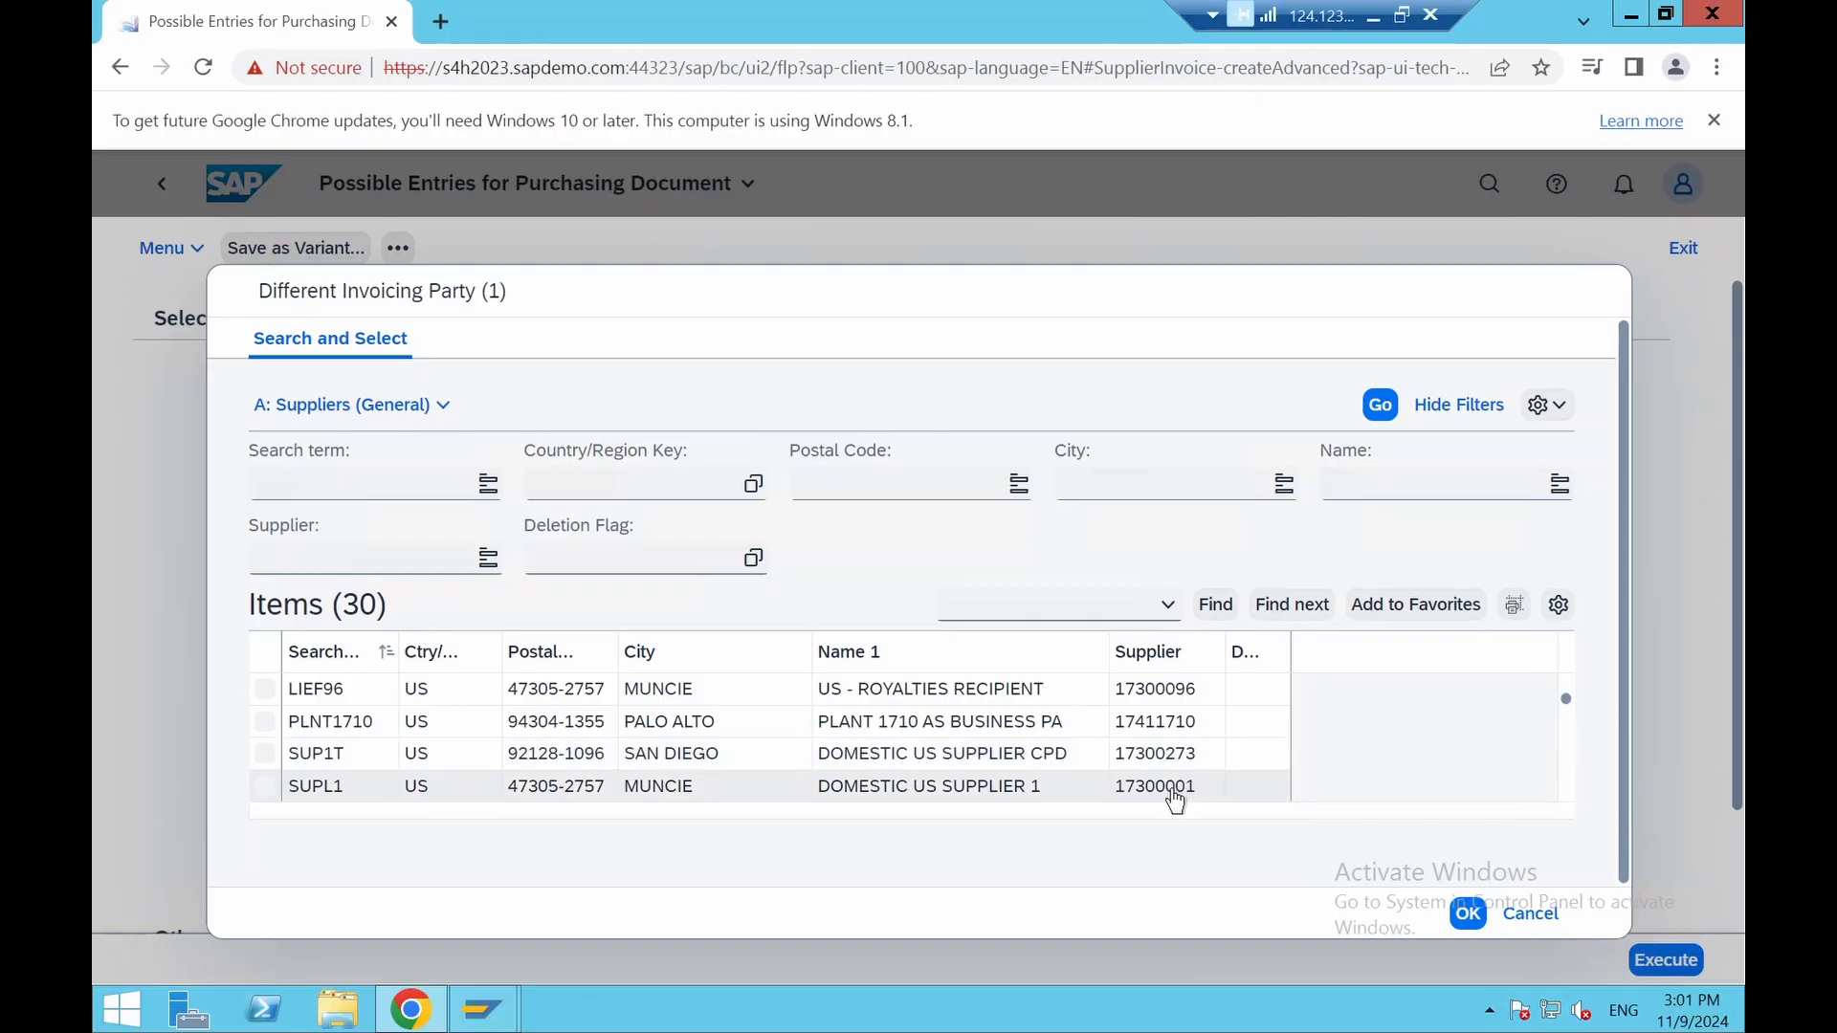
{"action": "left_click", "coordinate": [1174, 789]}
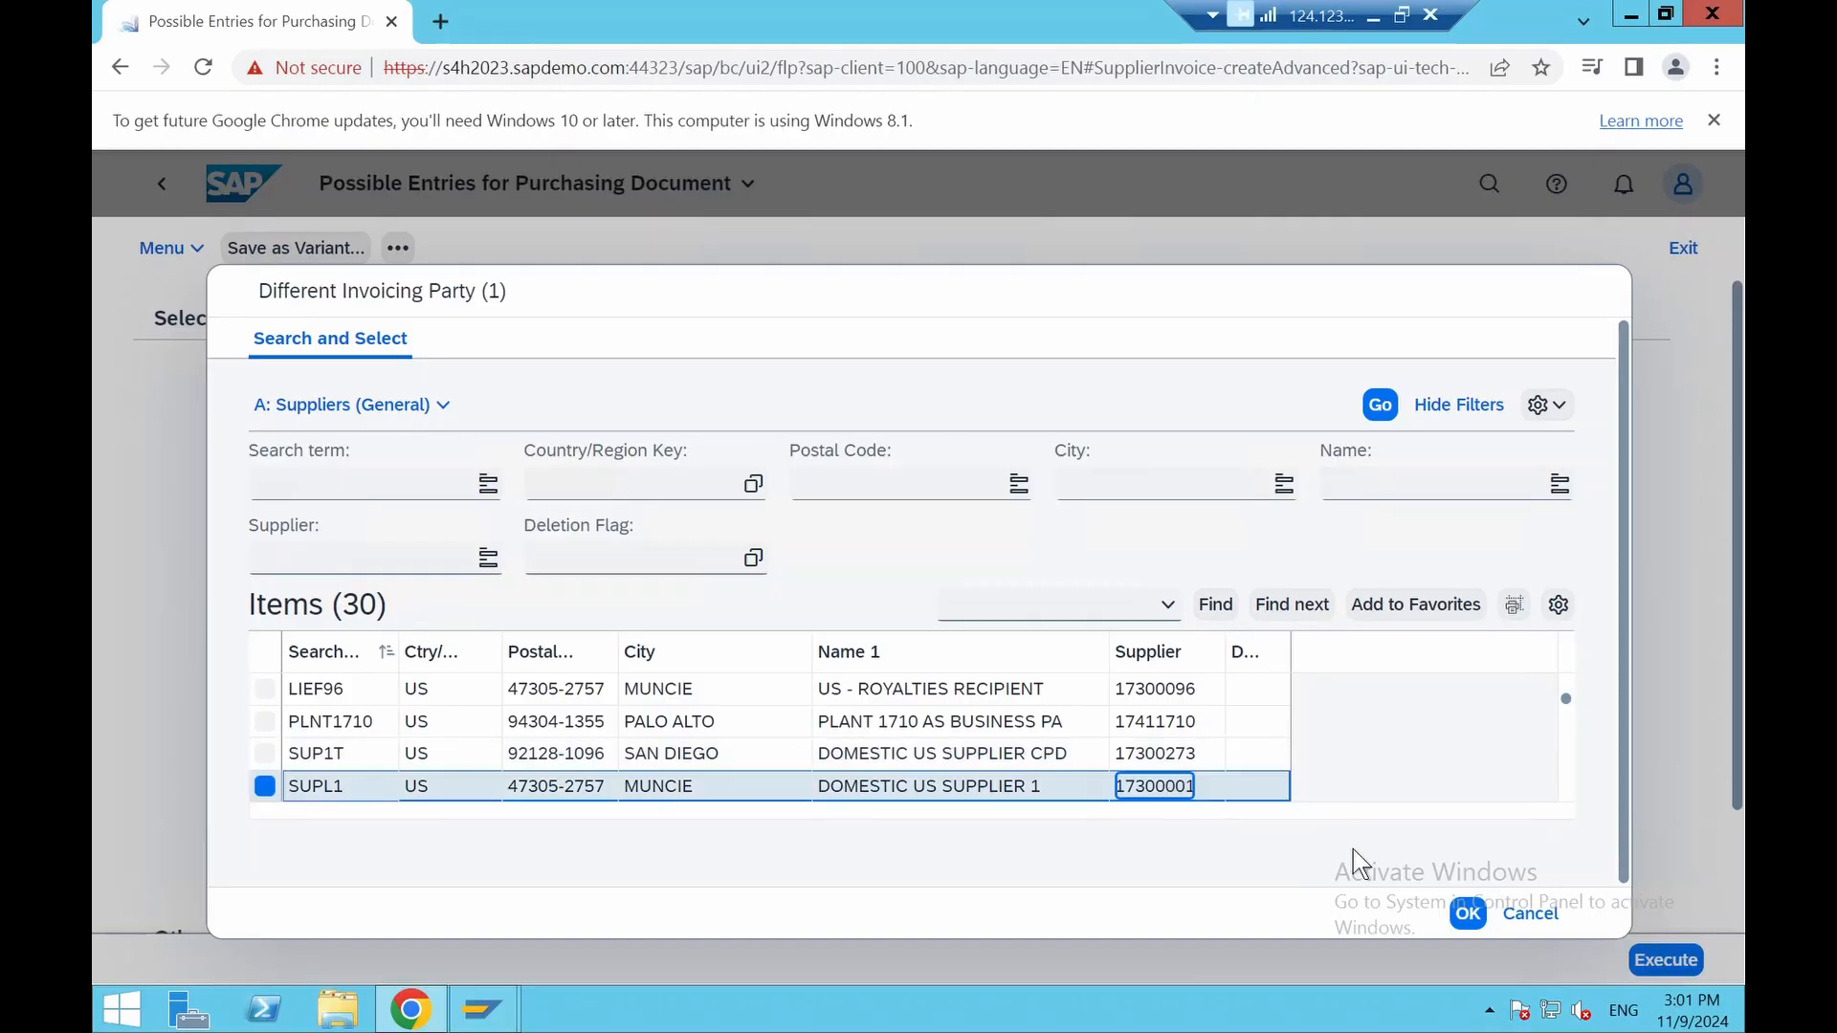
{"action": "double_click", "coordinate": [1161, 792]}
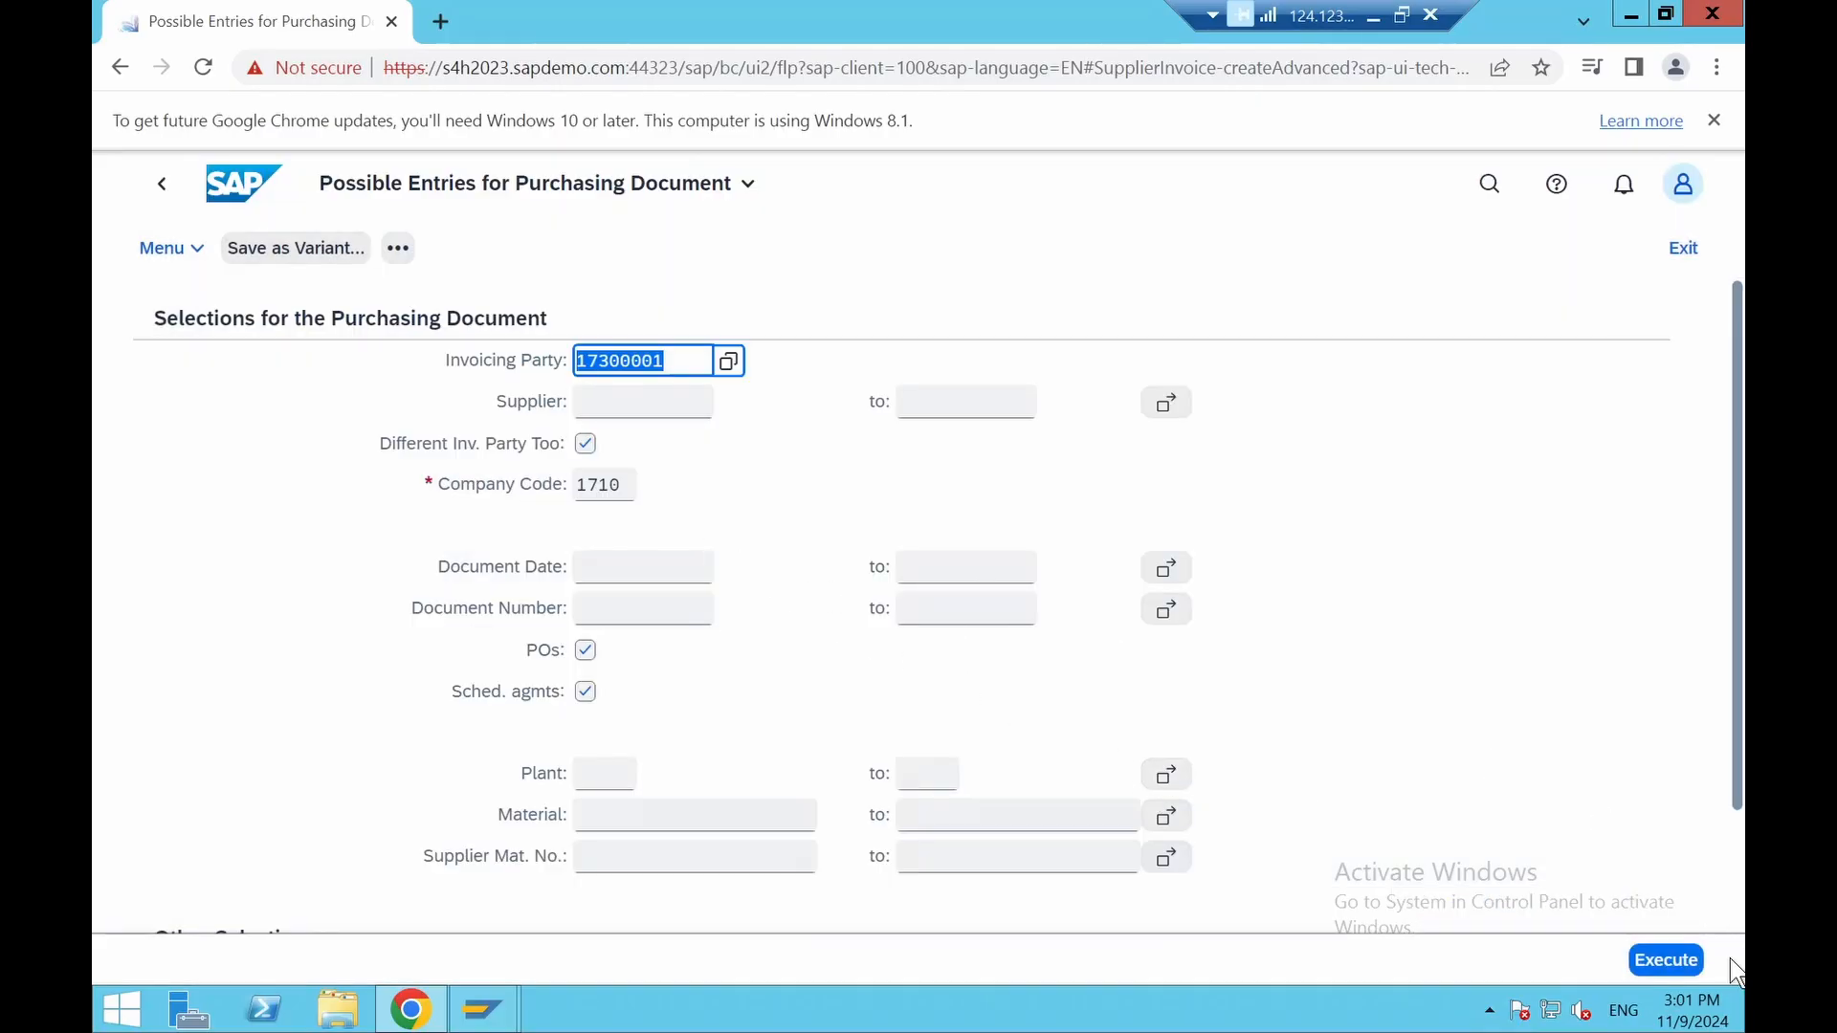
Run the purchasing document search, select the 140,00 USD standard PO dated 09.11.2024 and load its items into the invoice
{"action": "left_click", "coordinate": [1665, 960]}
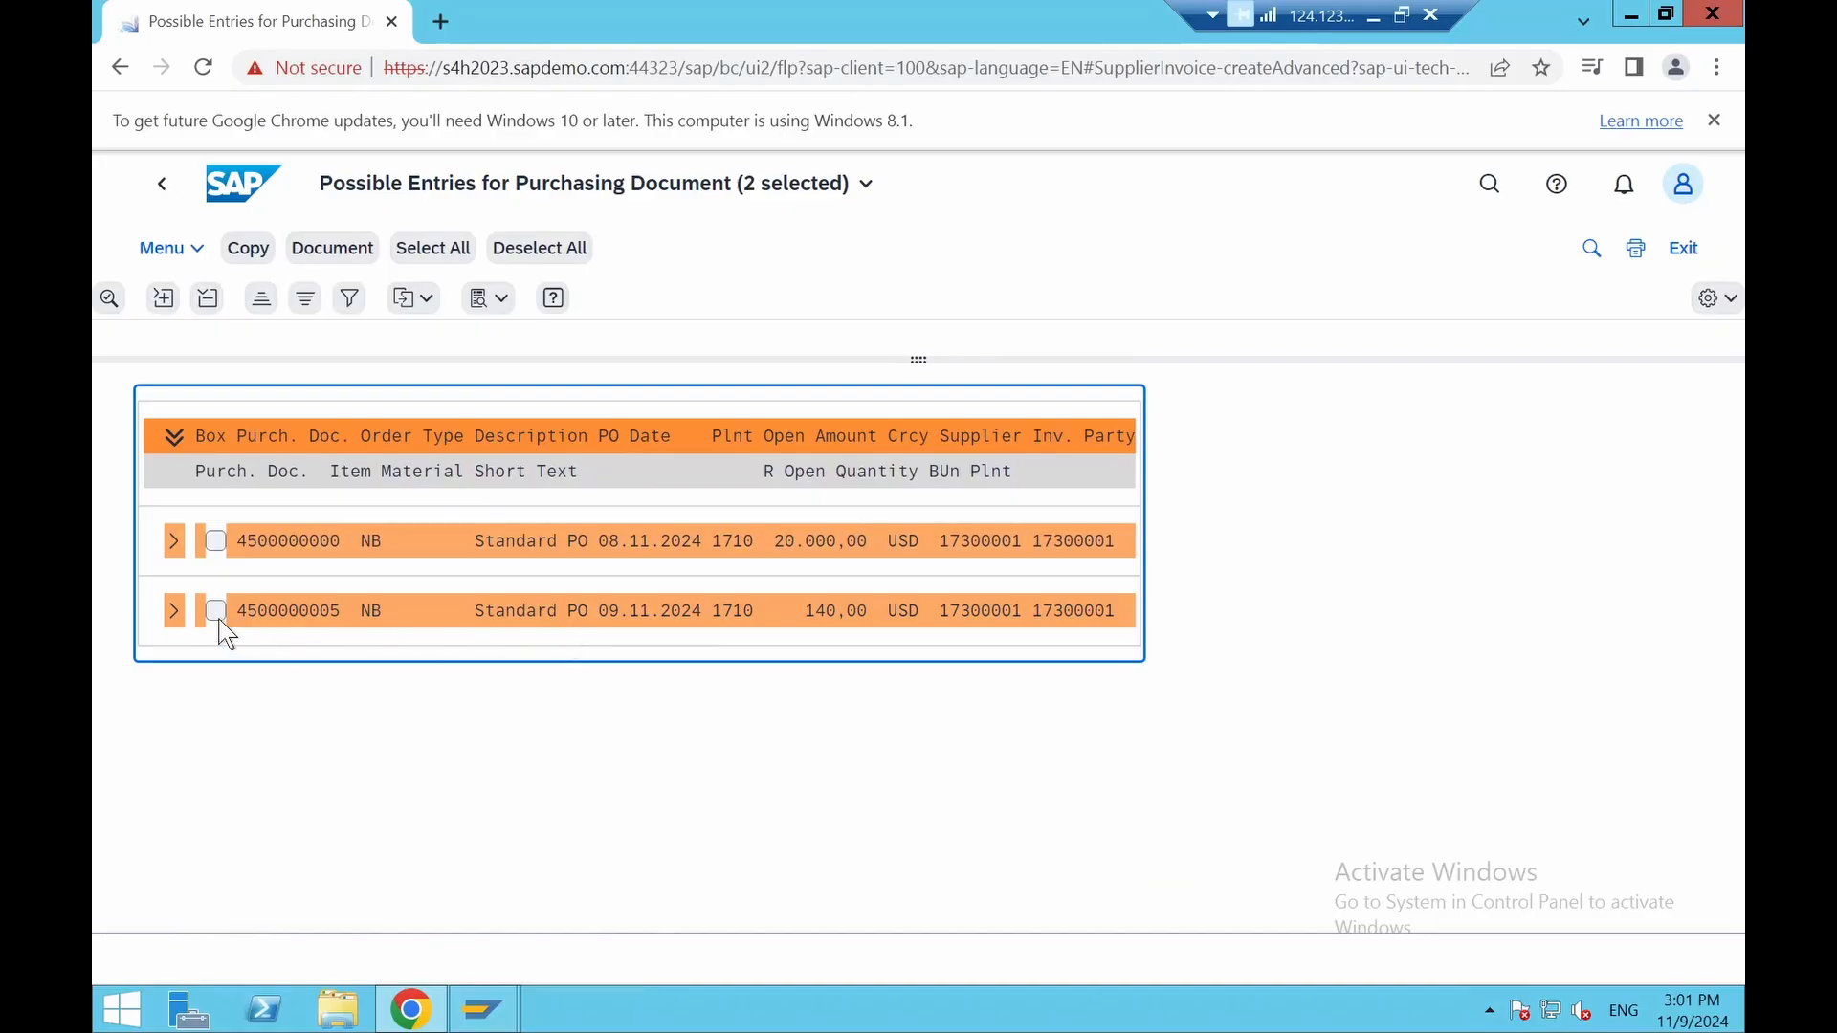
{"action": "left_click", "coordinate": [216, 615]}
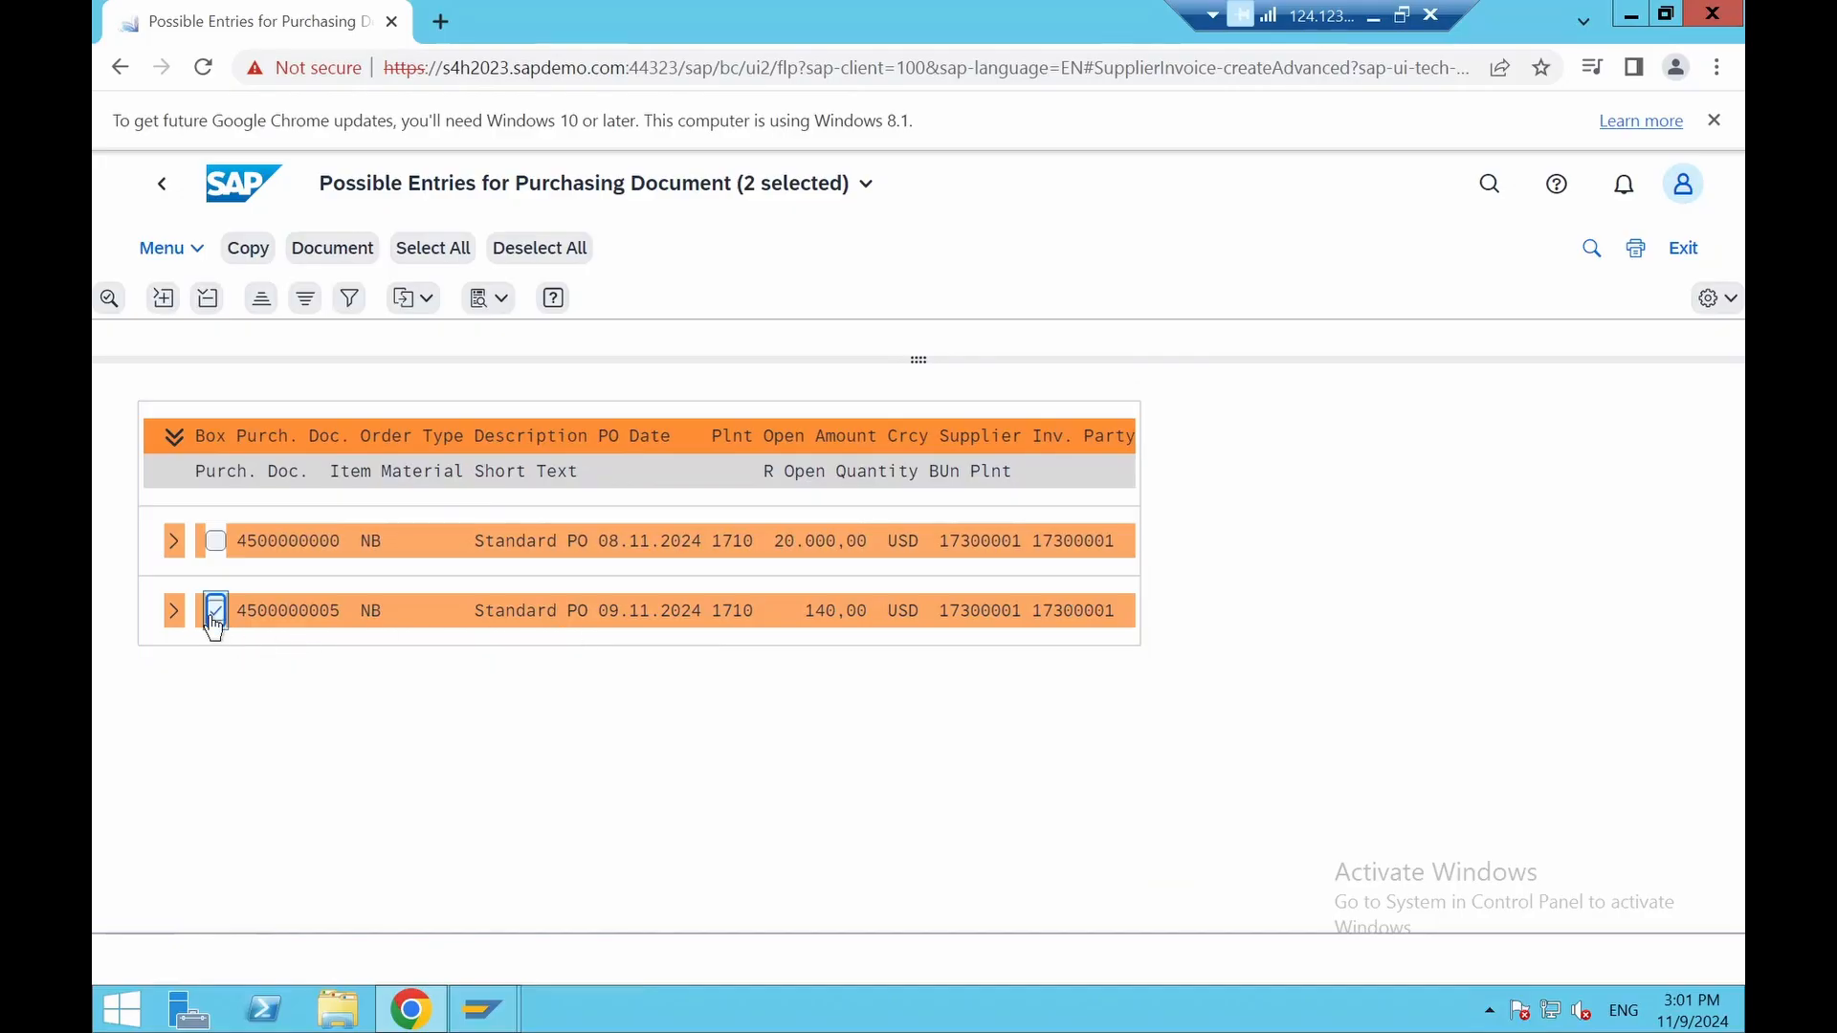
{"action": "left_click", "coordinate": [255, 258]}
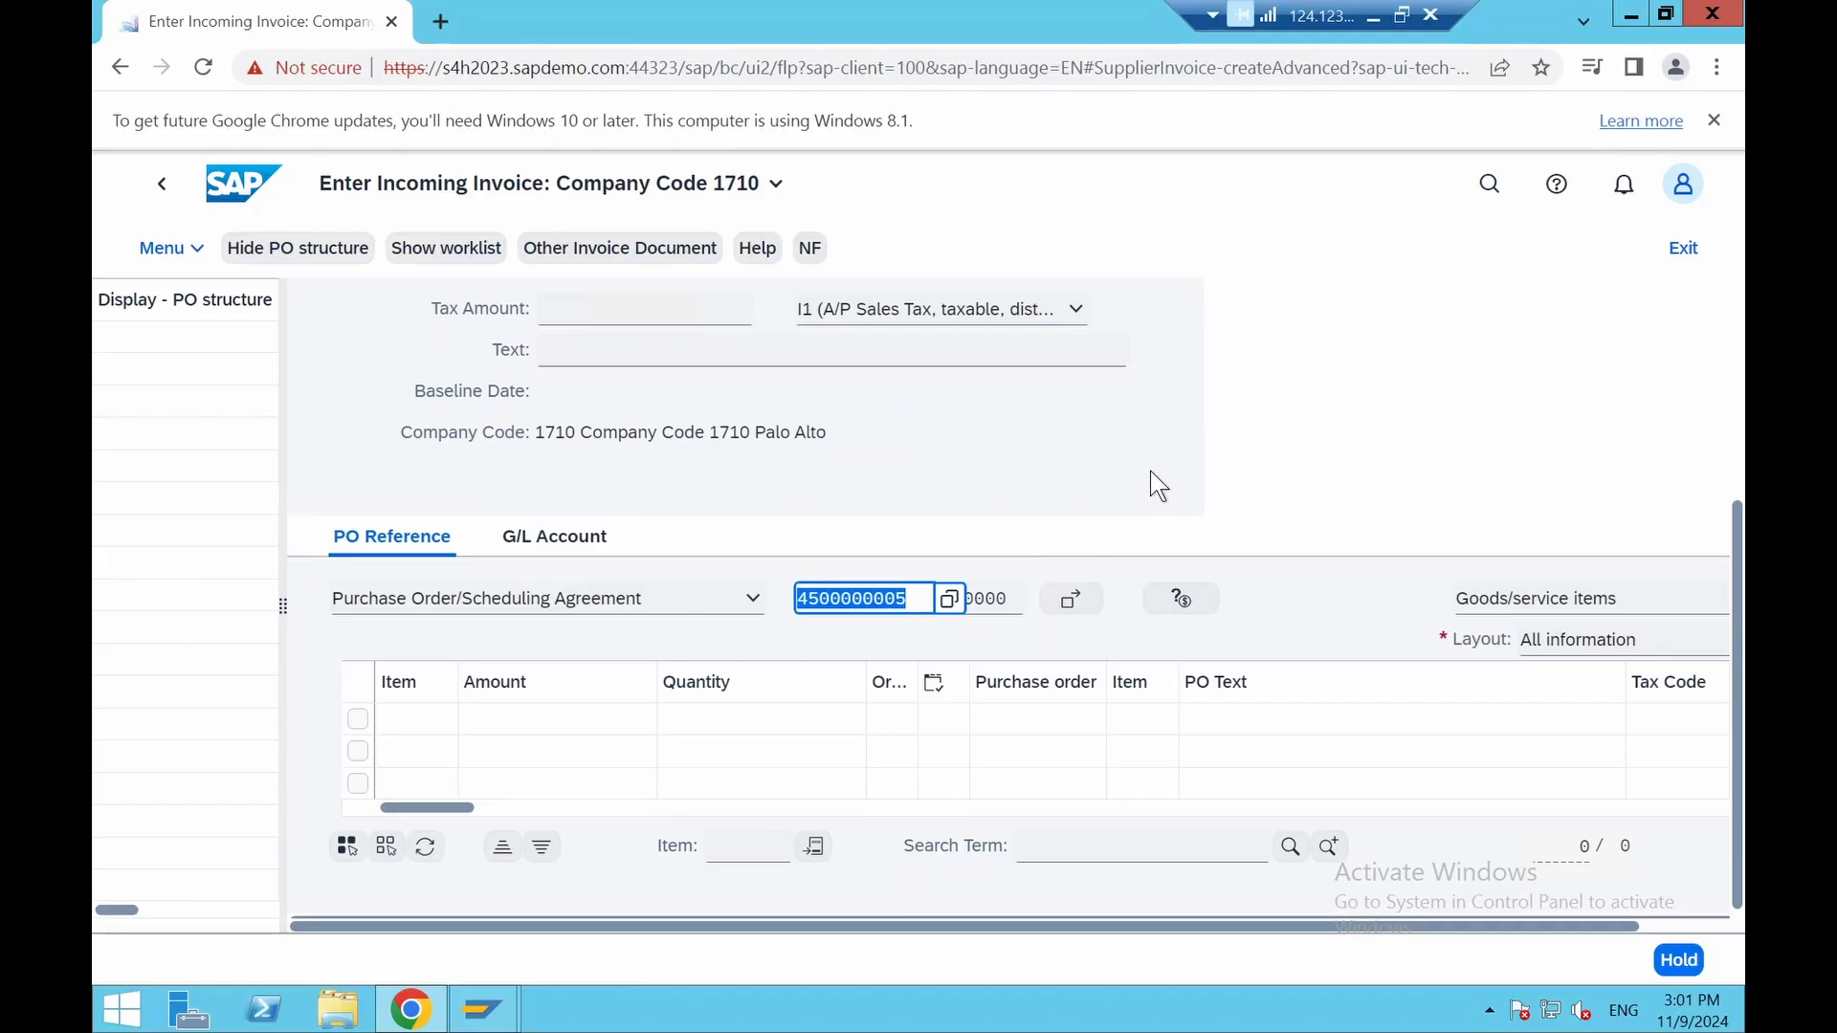
{"action": "key", "text": "Return"}
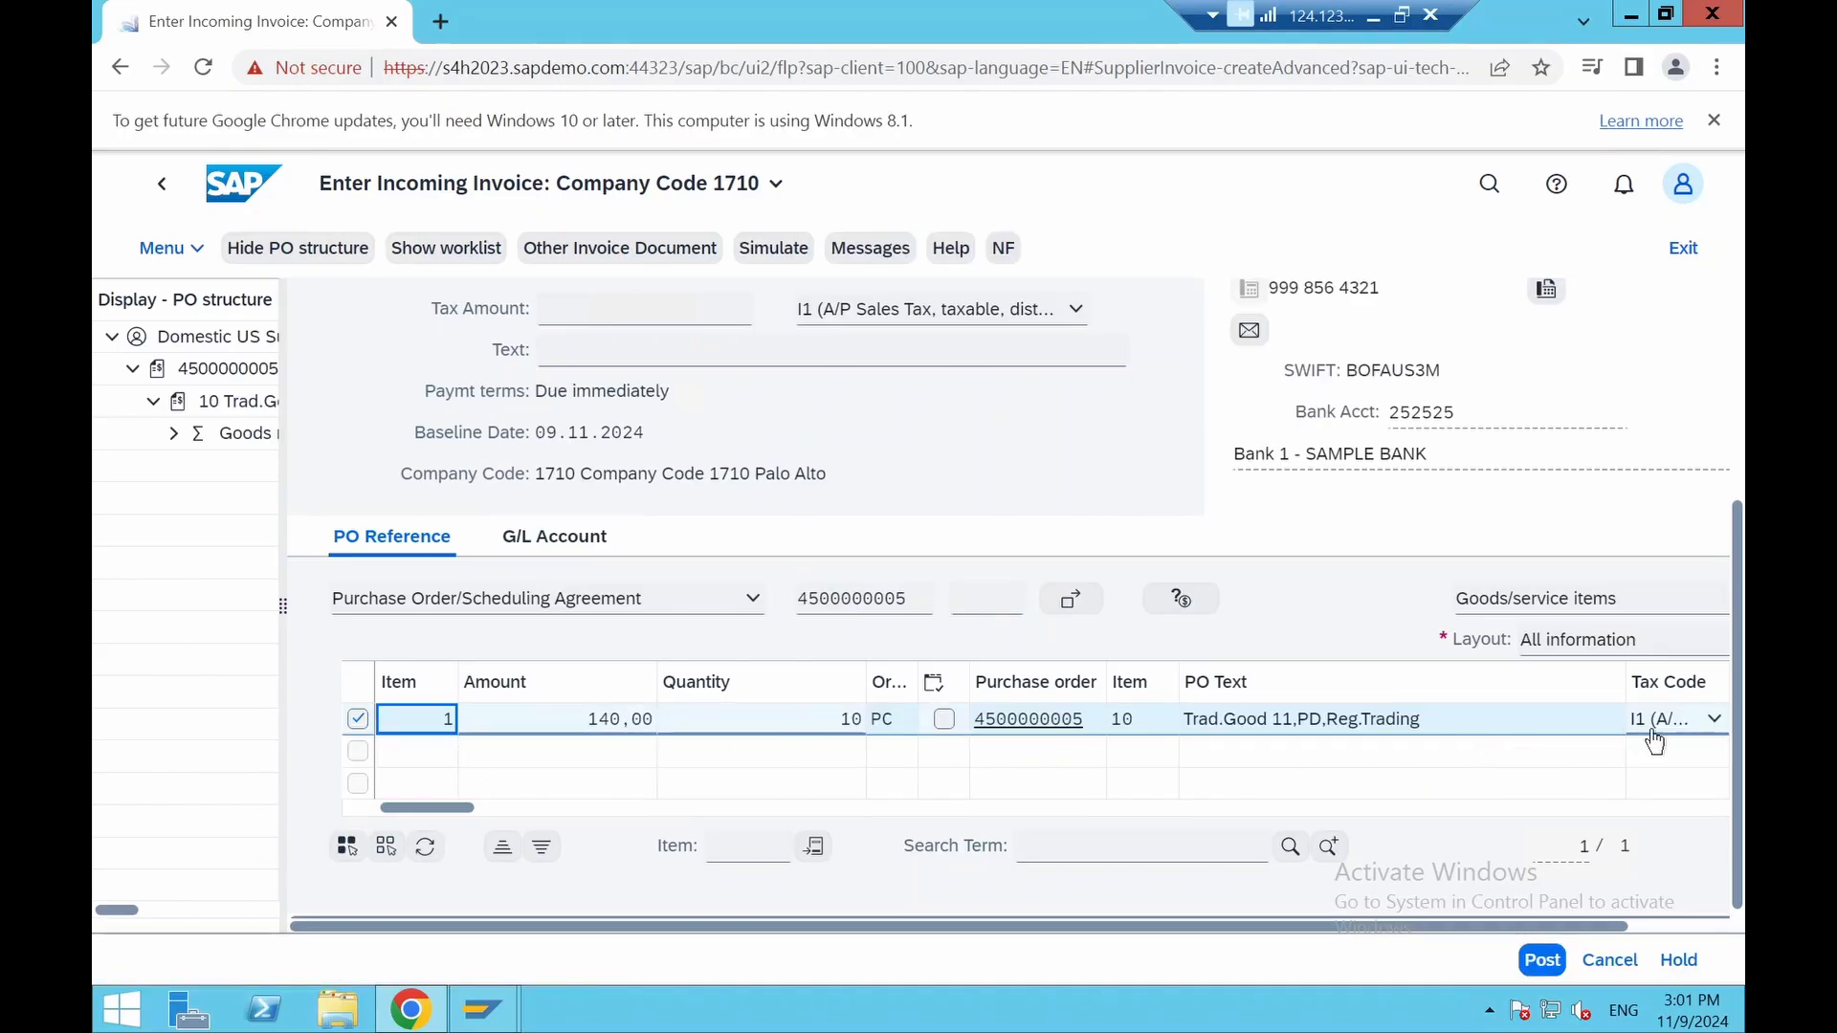
Check the item's tax code options, then turn on tax calculation and set the invoice amount to 140
{"action": "left_click", "coordinate": [1701, 724]}
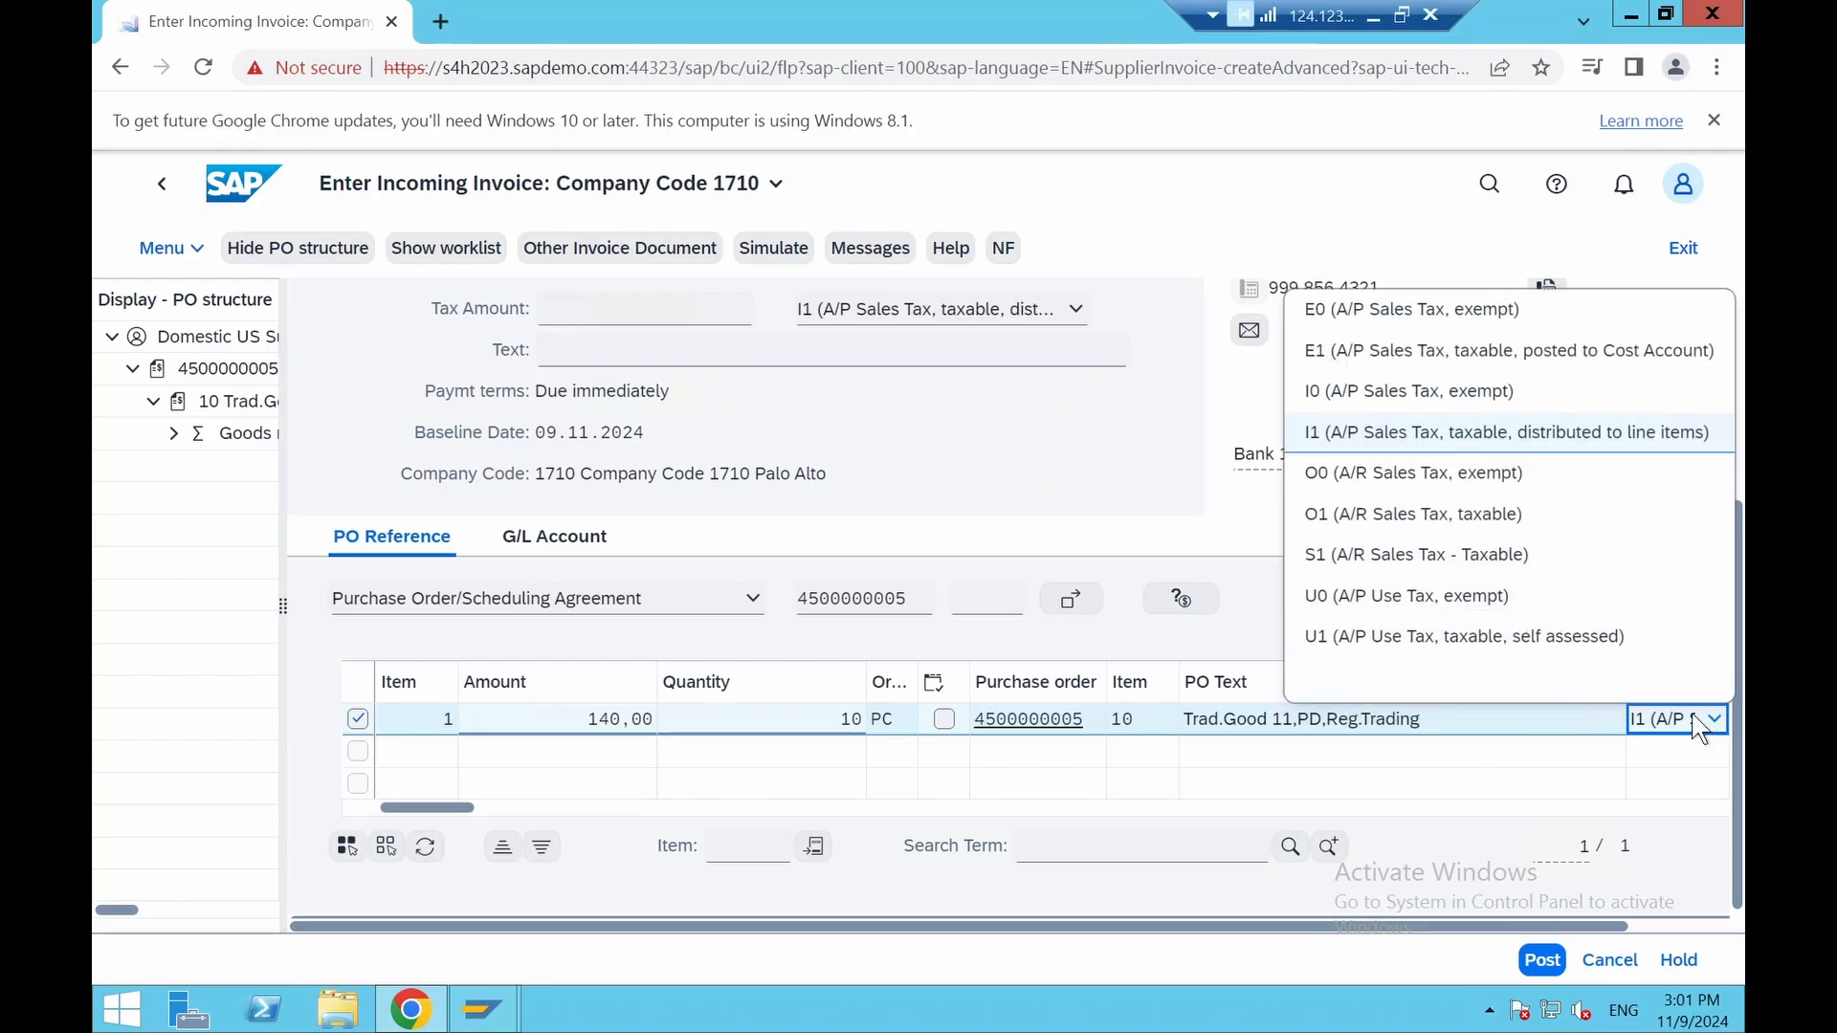
{"action": "left_click", "coordinate": [1145, 204]}
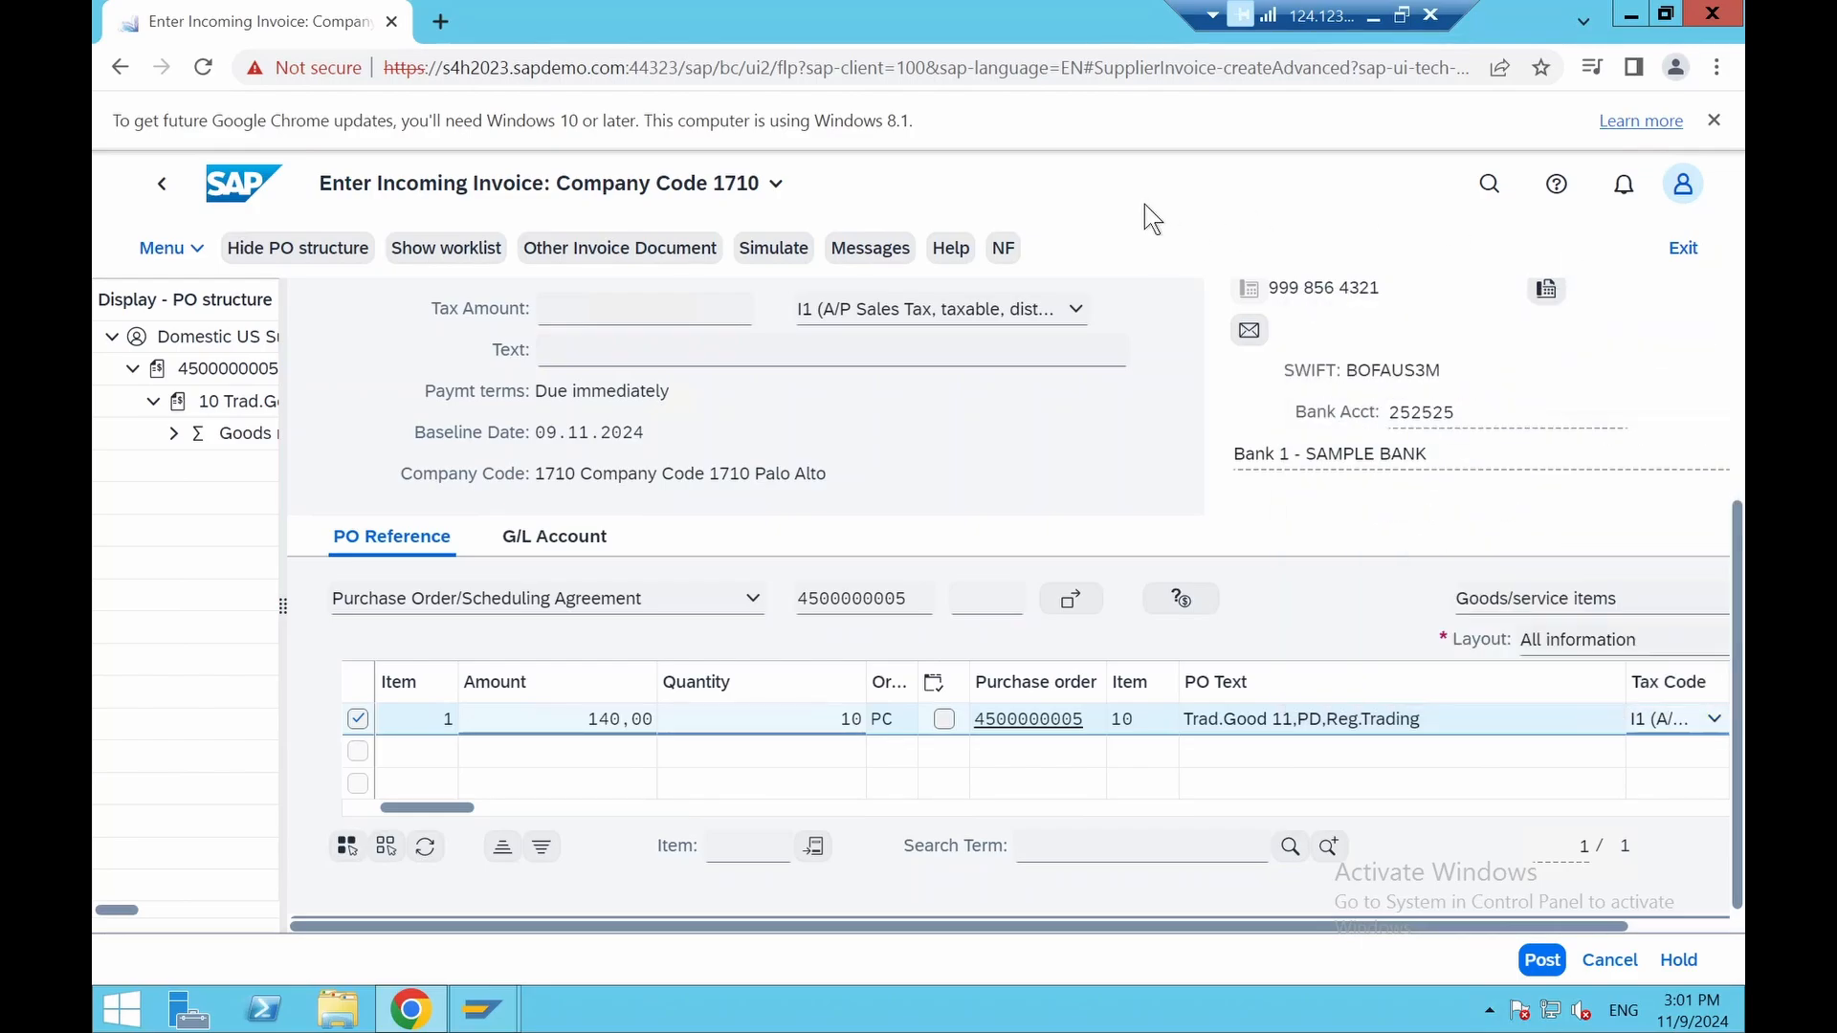
{"action": "scroll", "coordinate": [790, 316], "scroll_direction": "up", "scroll_amount": 4}
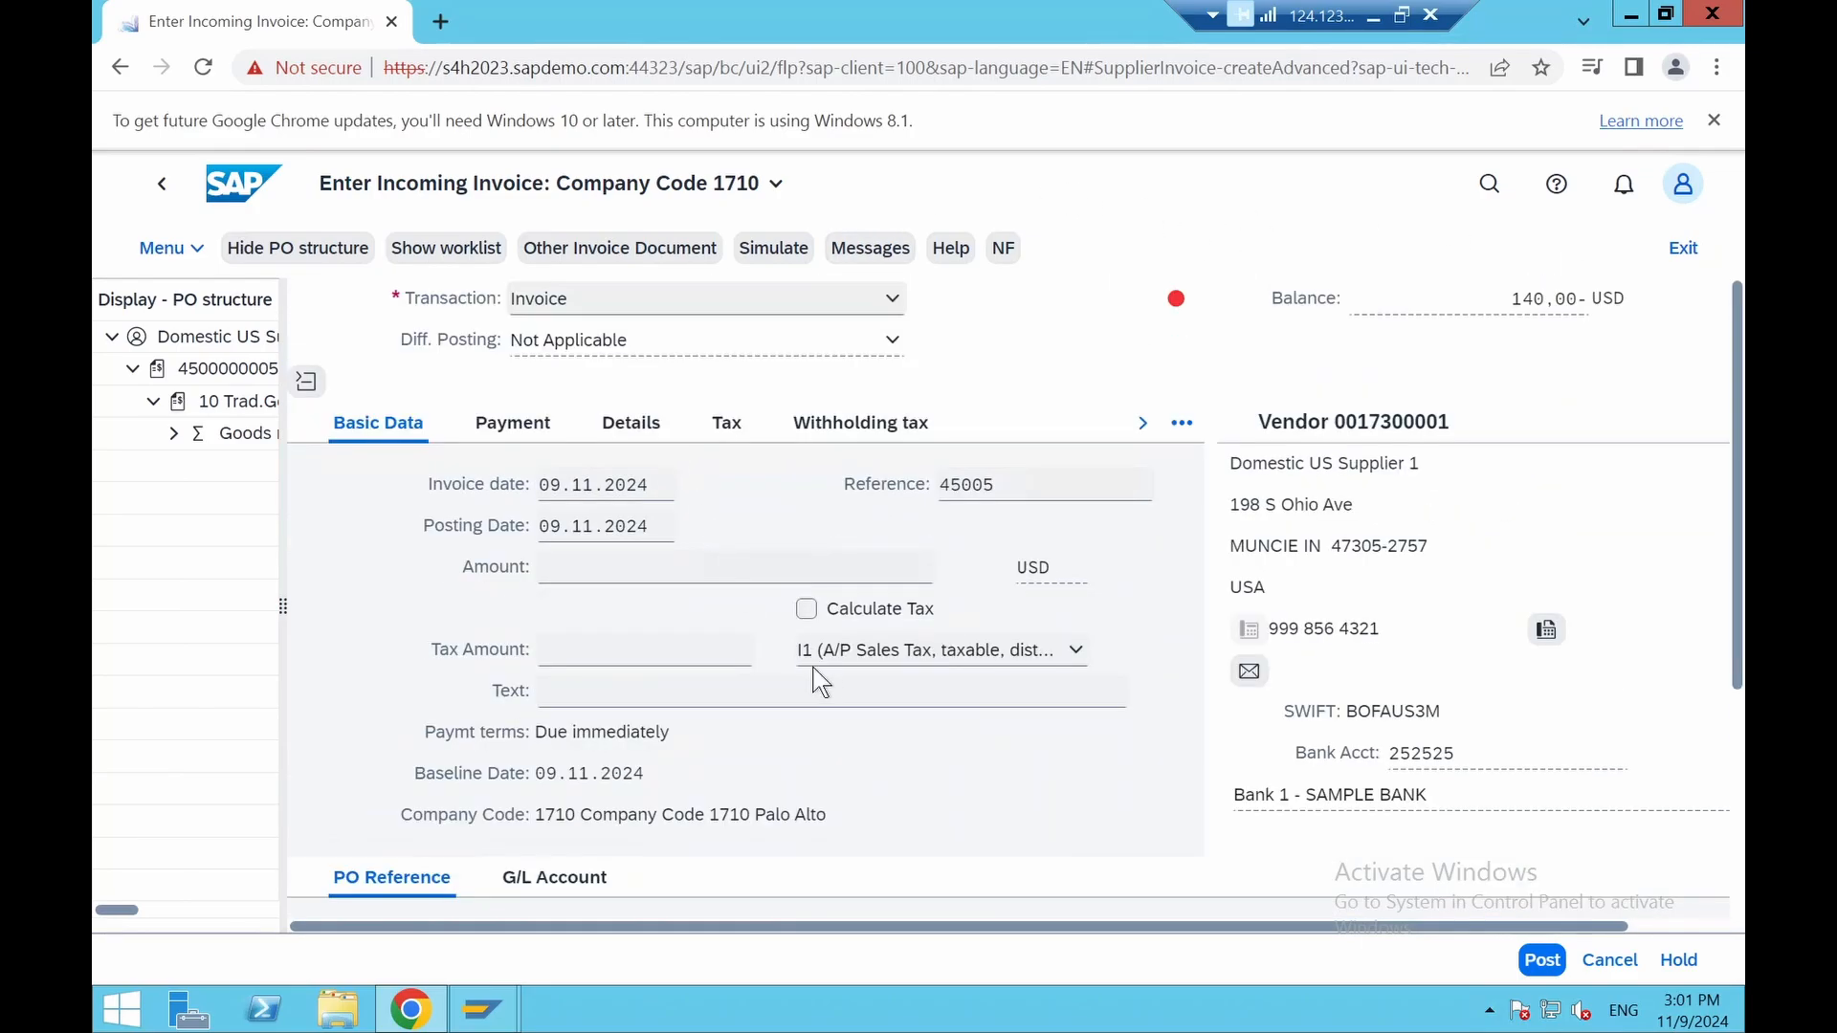
{"action": "left_click", "coordinate": [804, 620]}
{"action": "left_click", "coordinate": [577, 557]}
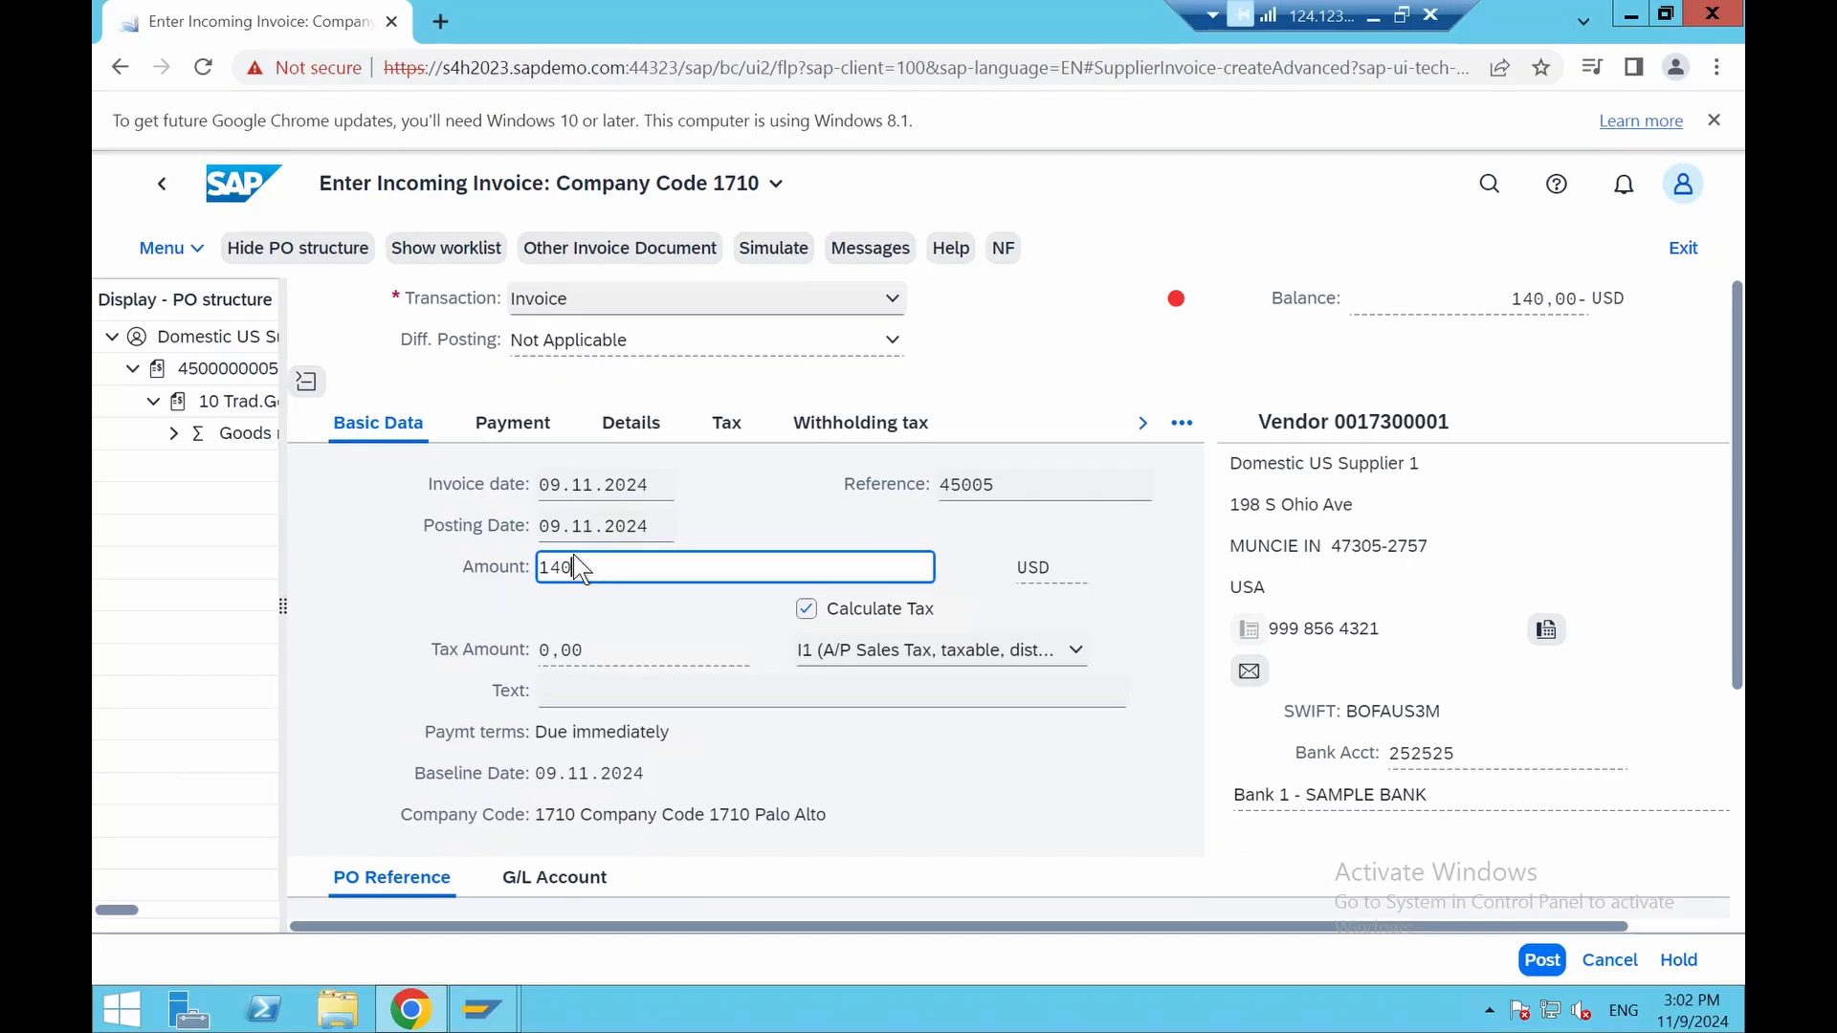
{"action": "key", "text": "Return"}
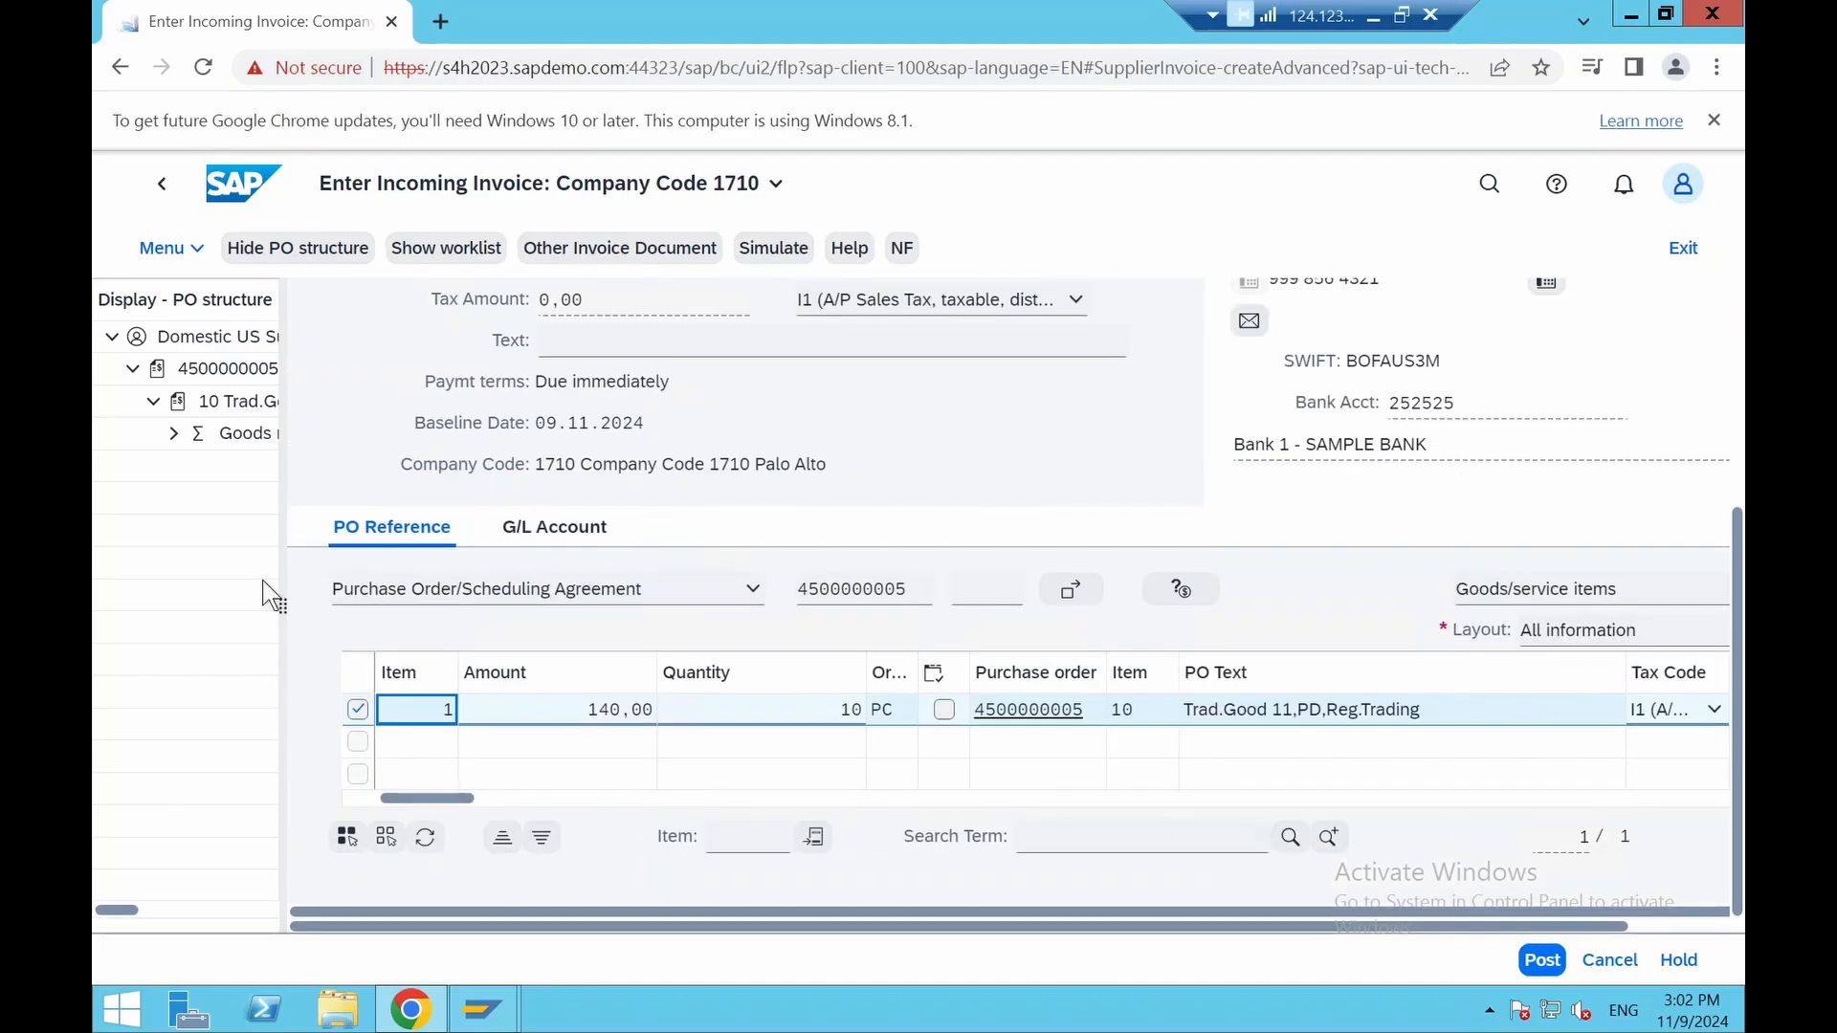
Hide the PO structure, simulate the invoice document and post it
{"action": "left_click", "coordinate": [273, 254]}
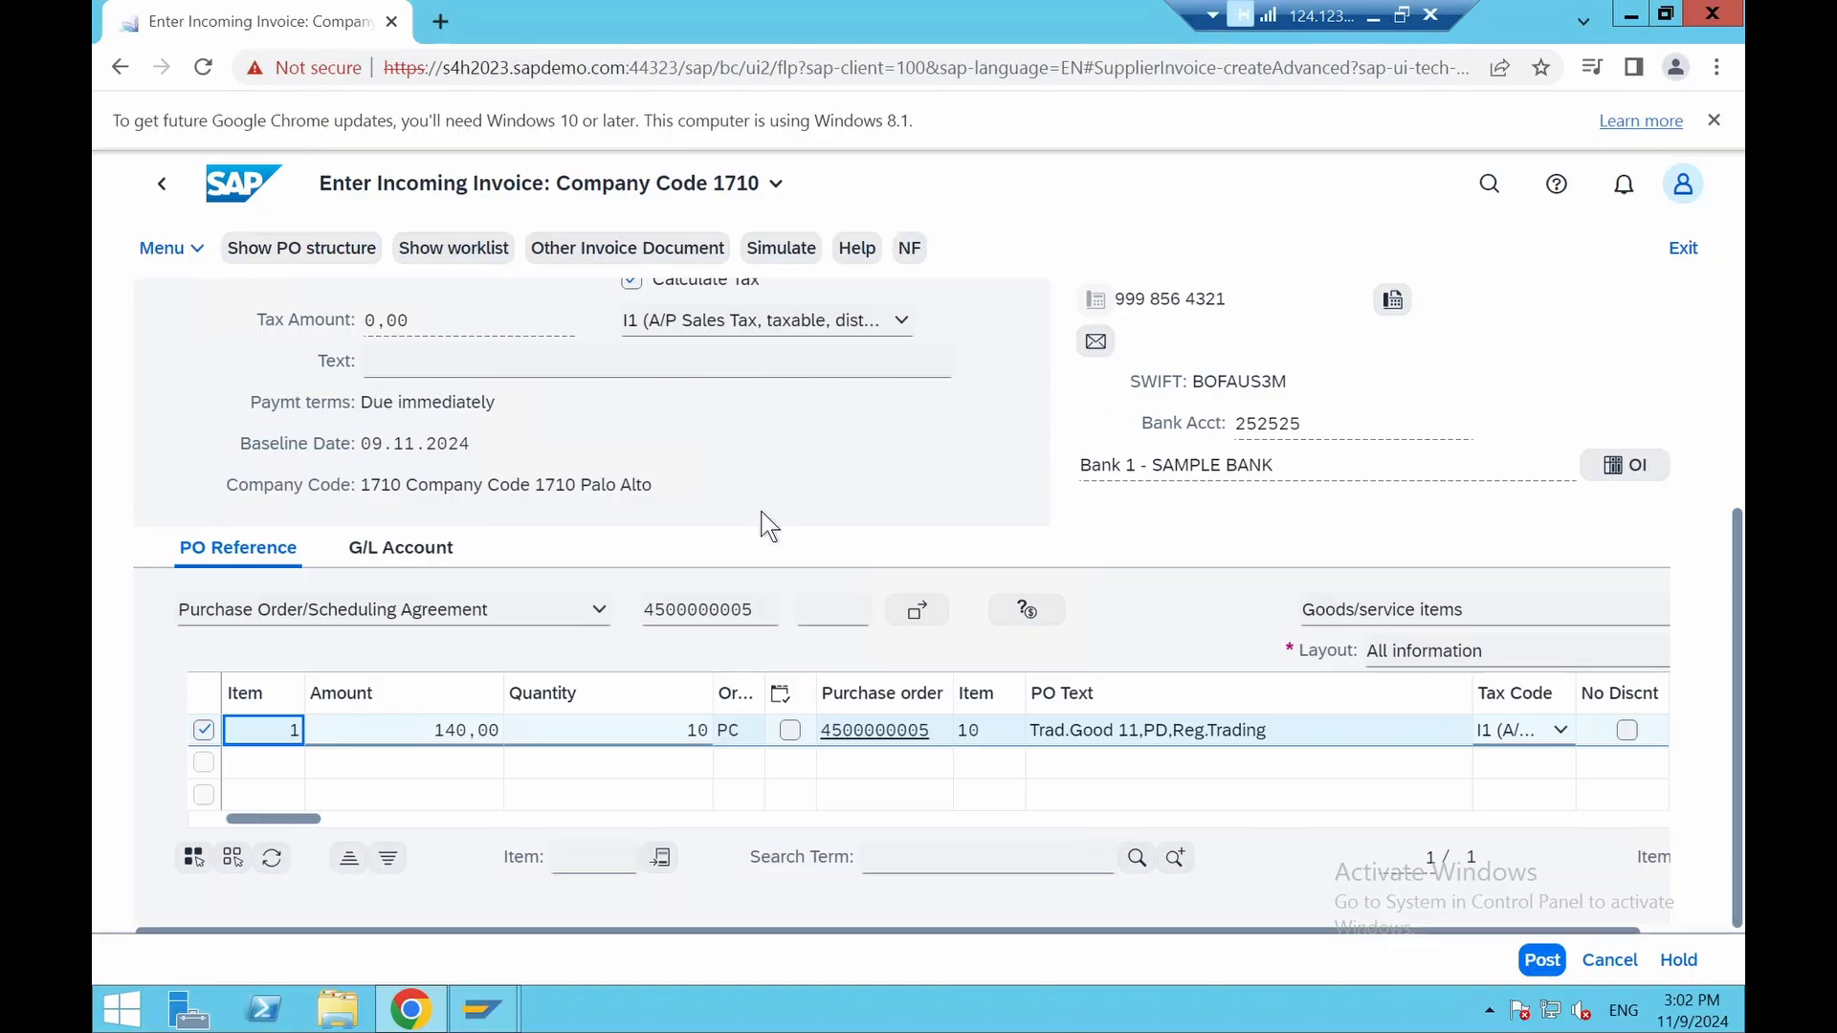
{"action": "scroll", "coordinate": [729, 508], "scroll_direction": "up", "scroll_amount": 4}
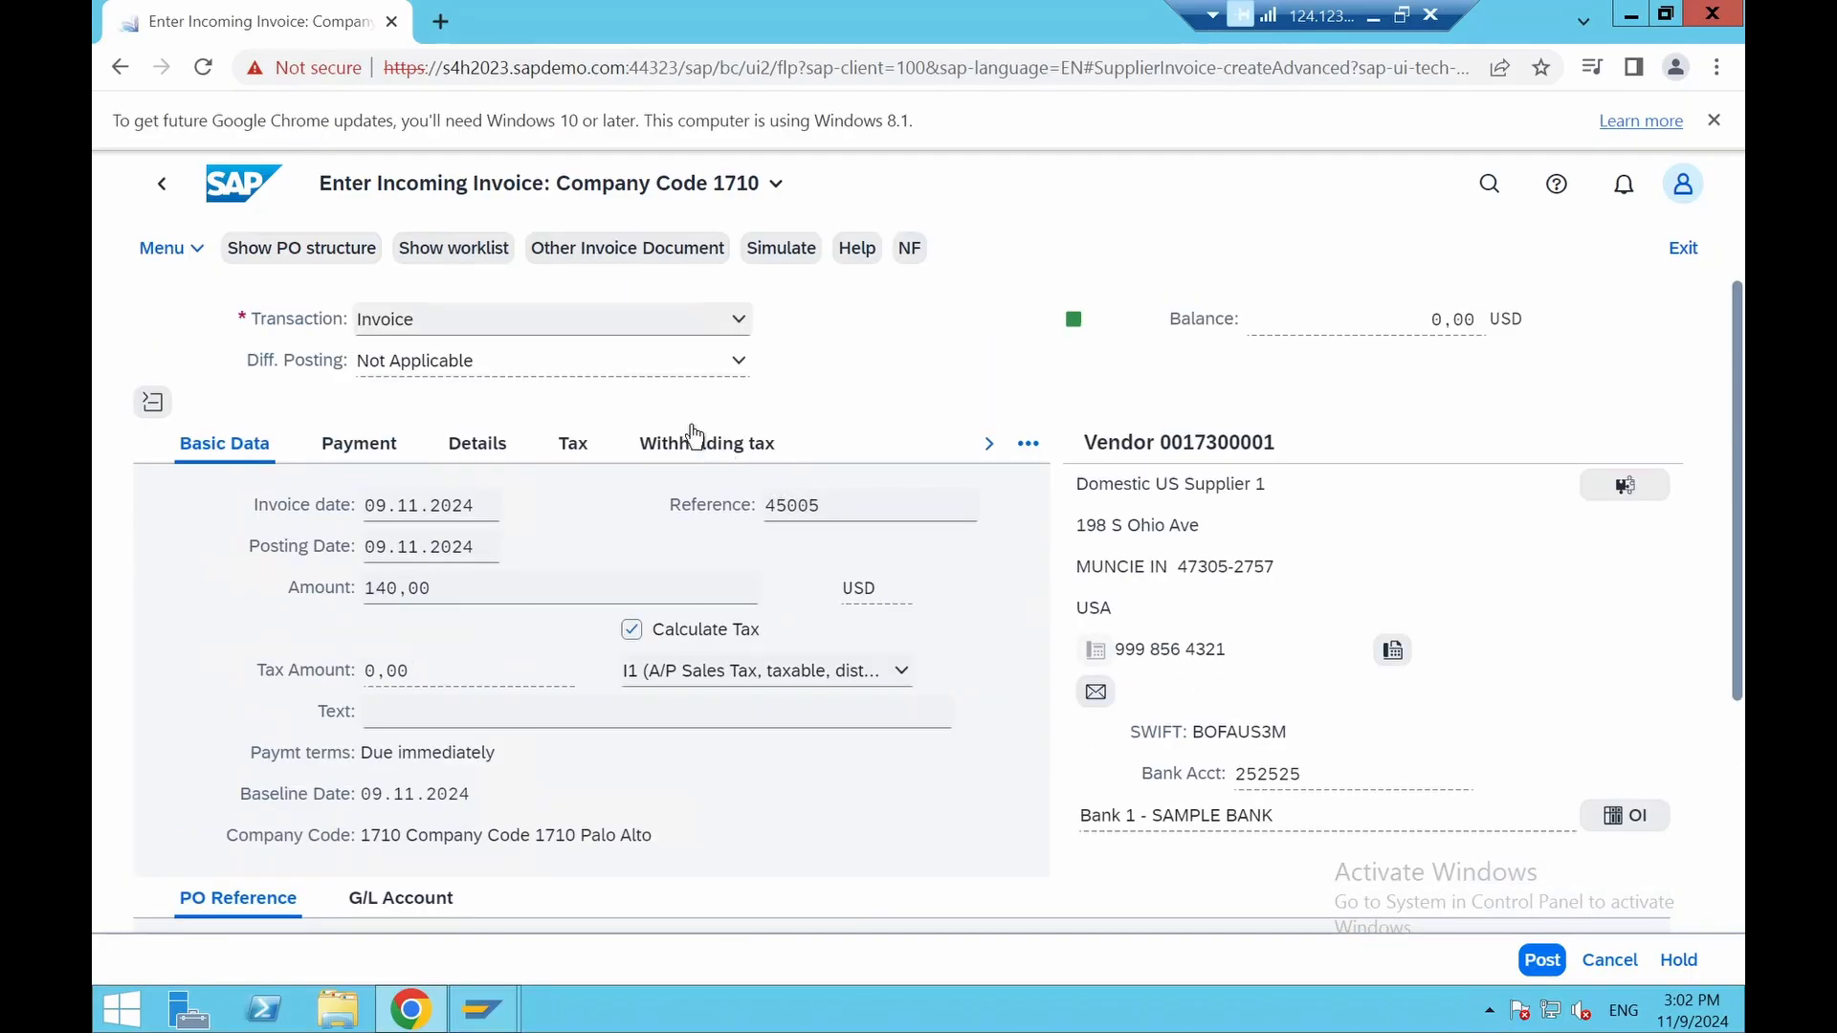
{"action": "left_click", "coordinate": [776, 268]}
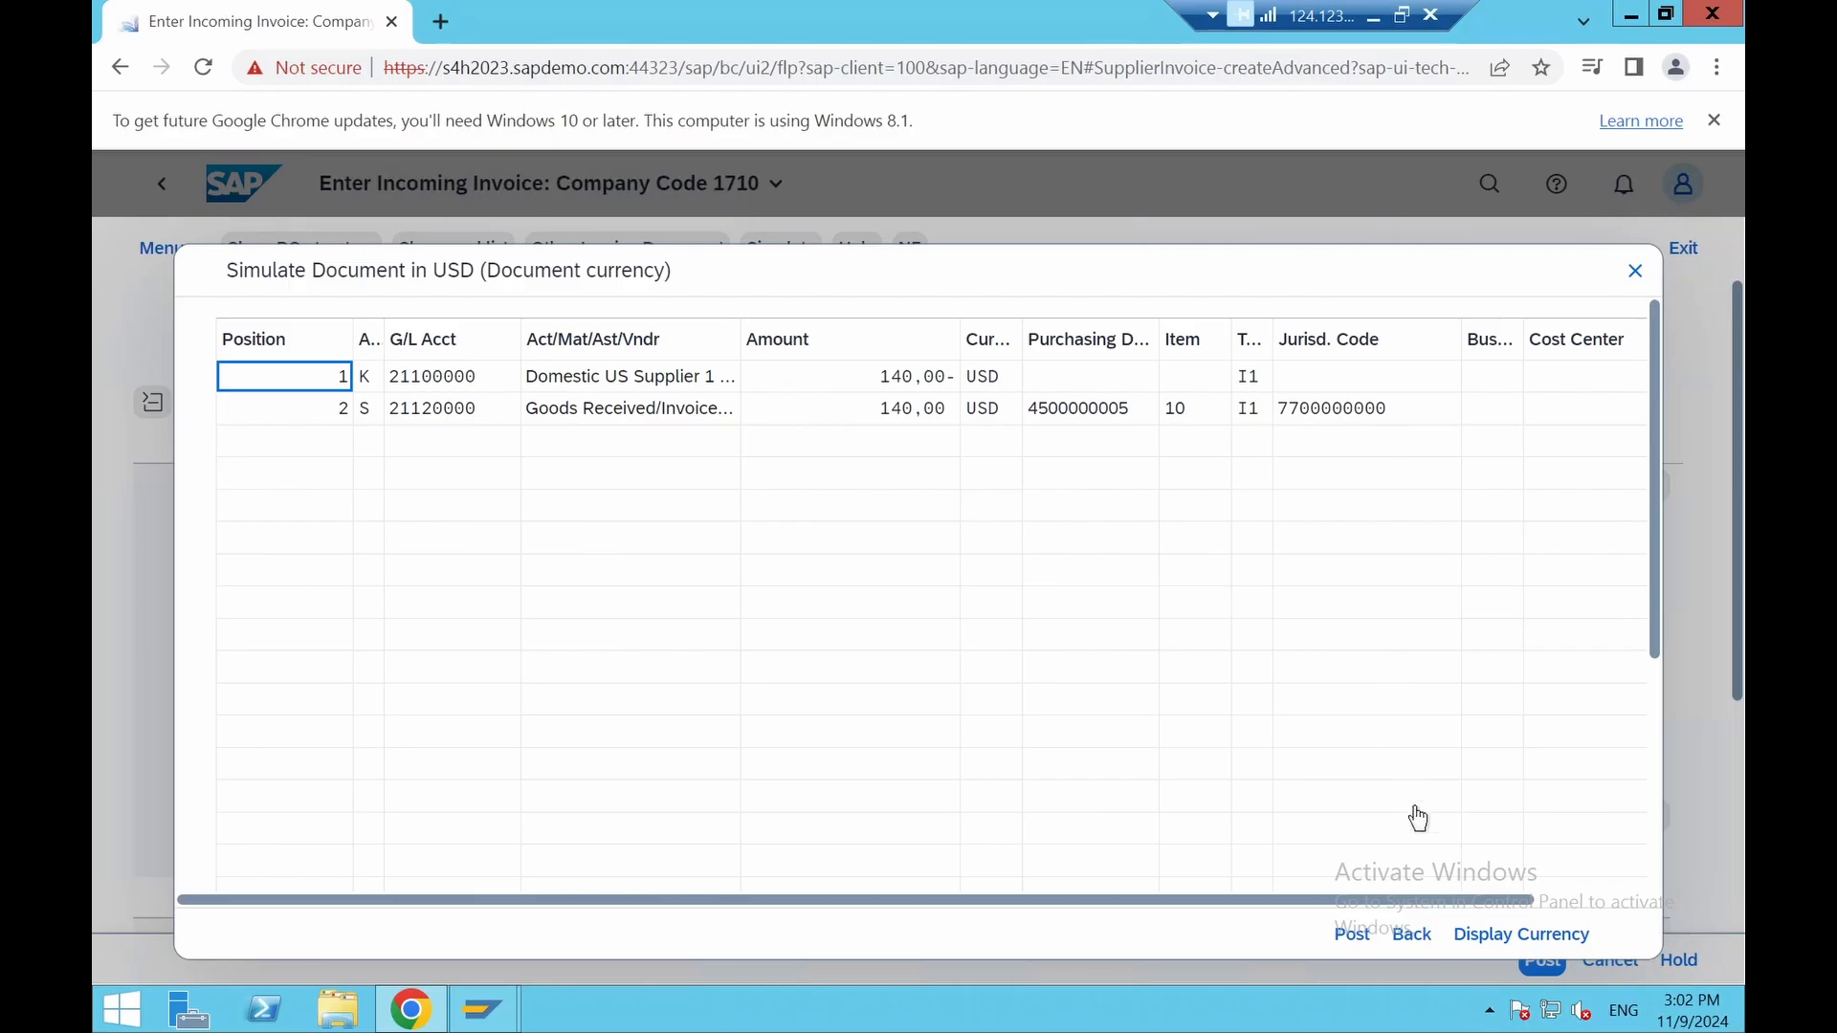
{"action": "left_click", "coordinate": [1352, 942]}
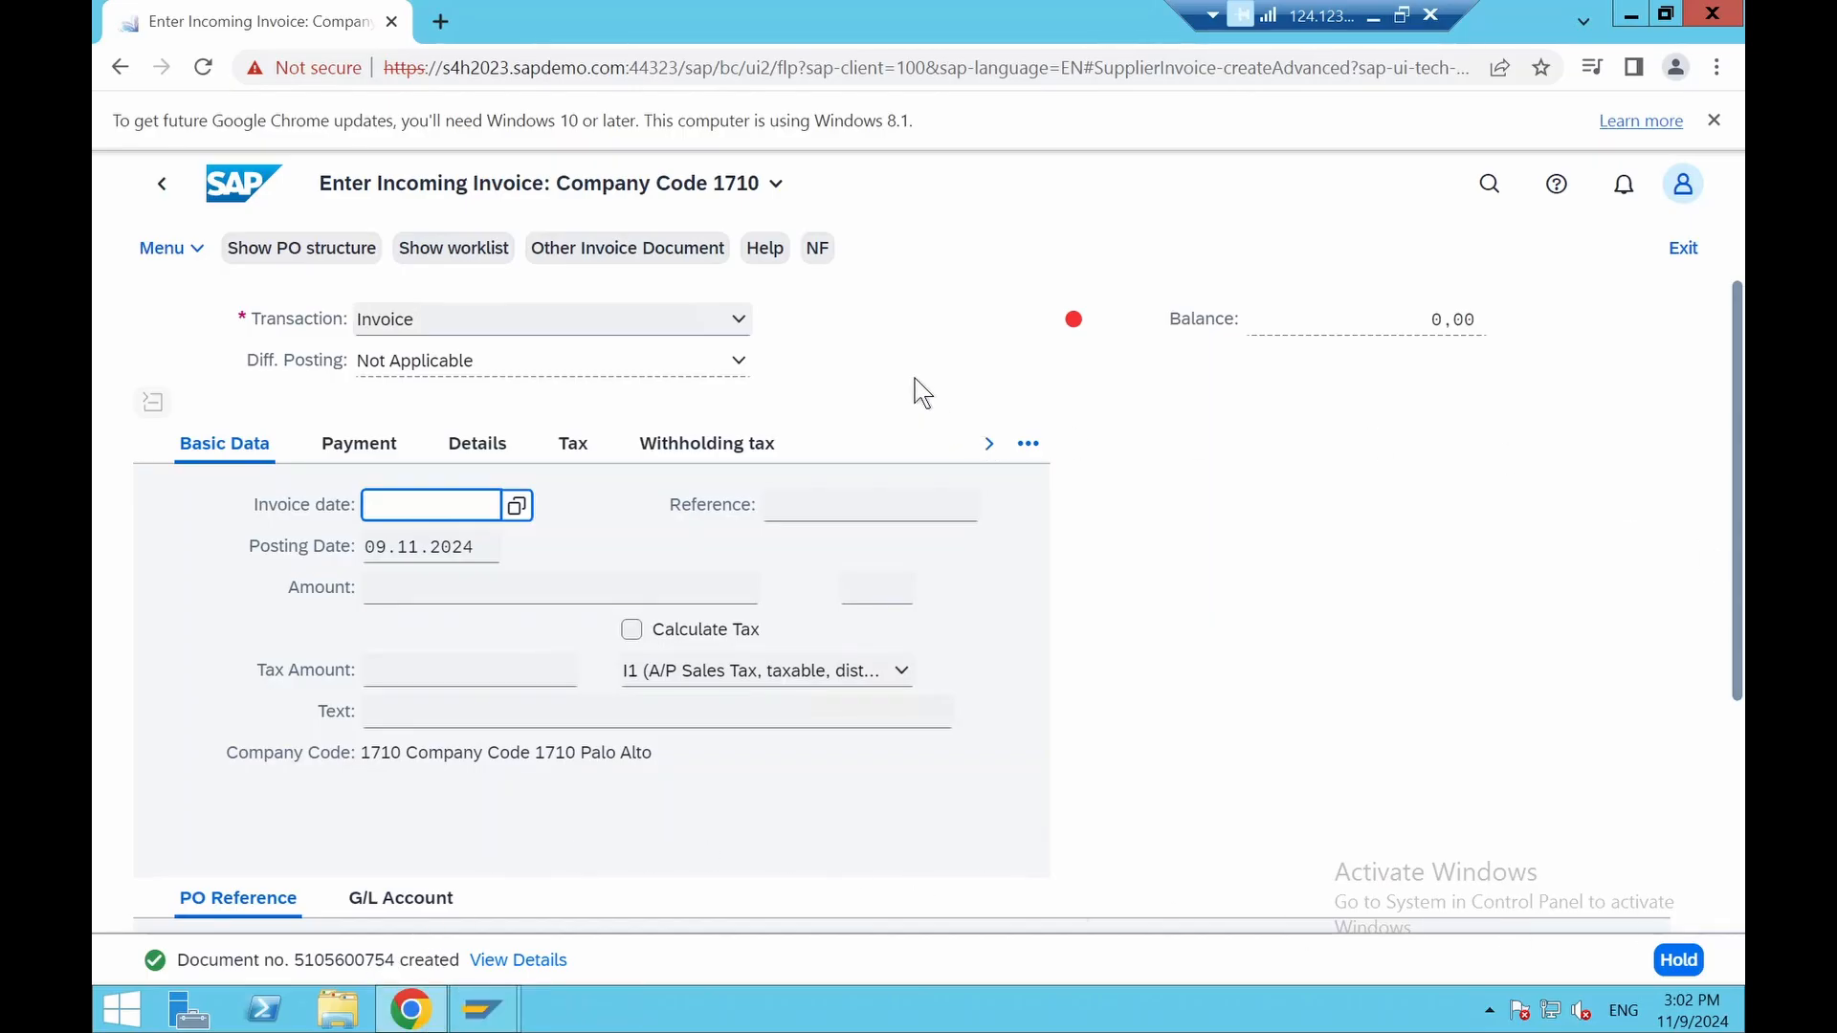
Return to the PTP apps, open Manage Purchase Orders and list the purchase orders without any filters
{"action": "left_click", "coordinate": [198, 201]}
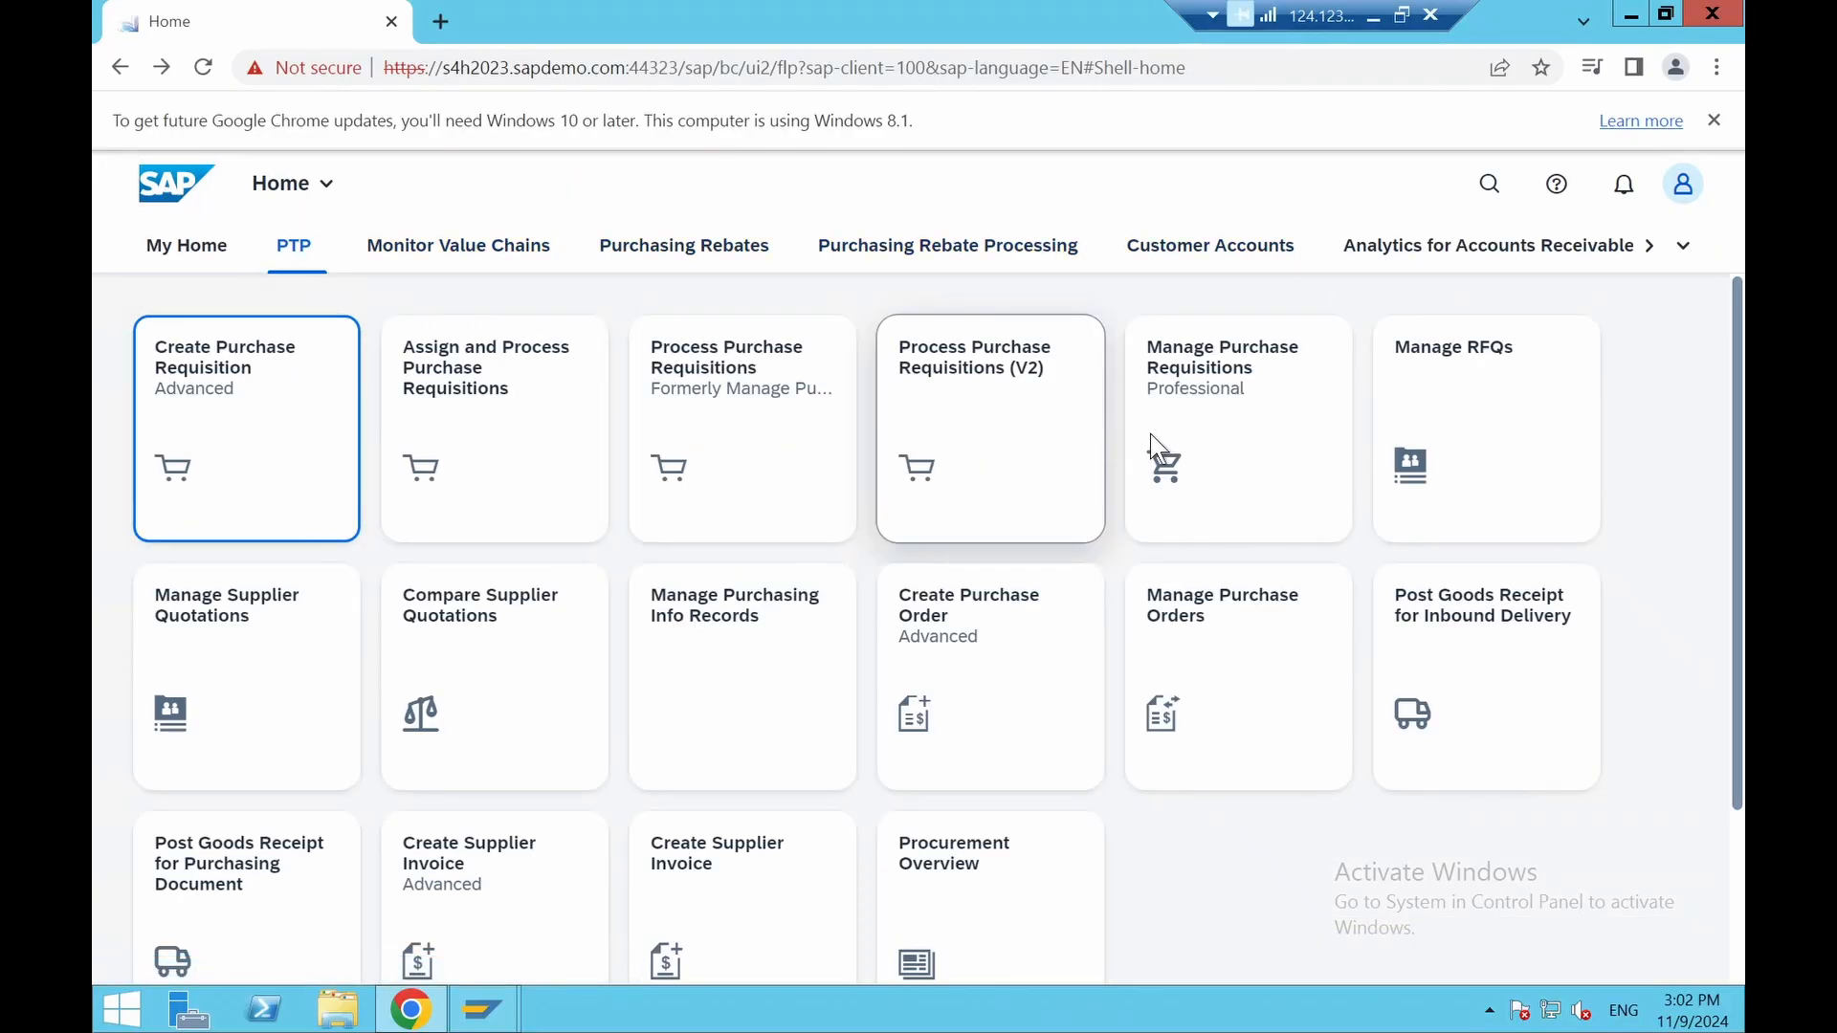
{"action": "left_click", "coordinate": [1215, 650]}
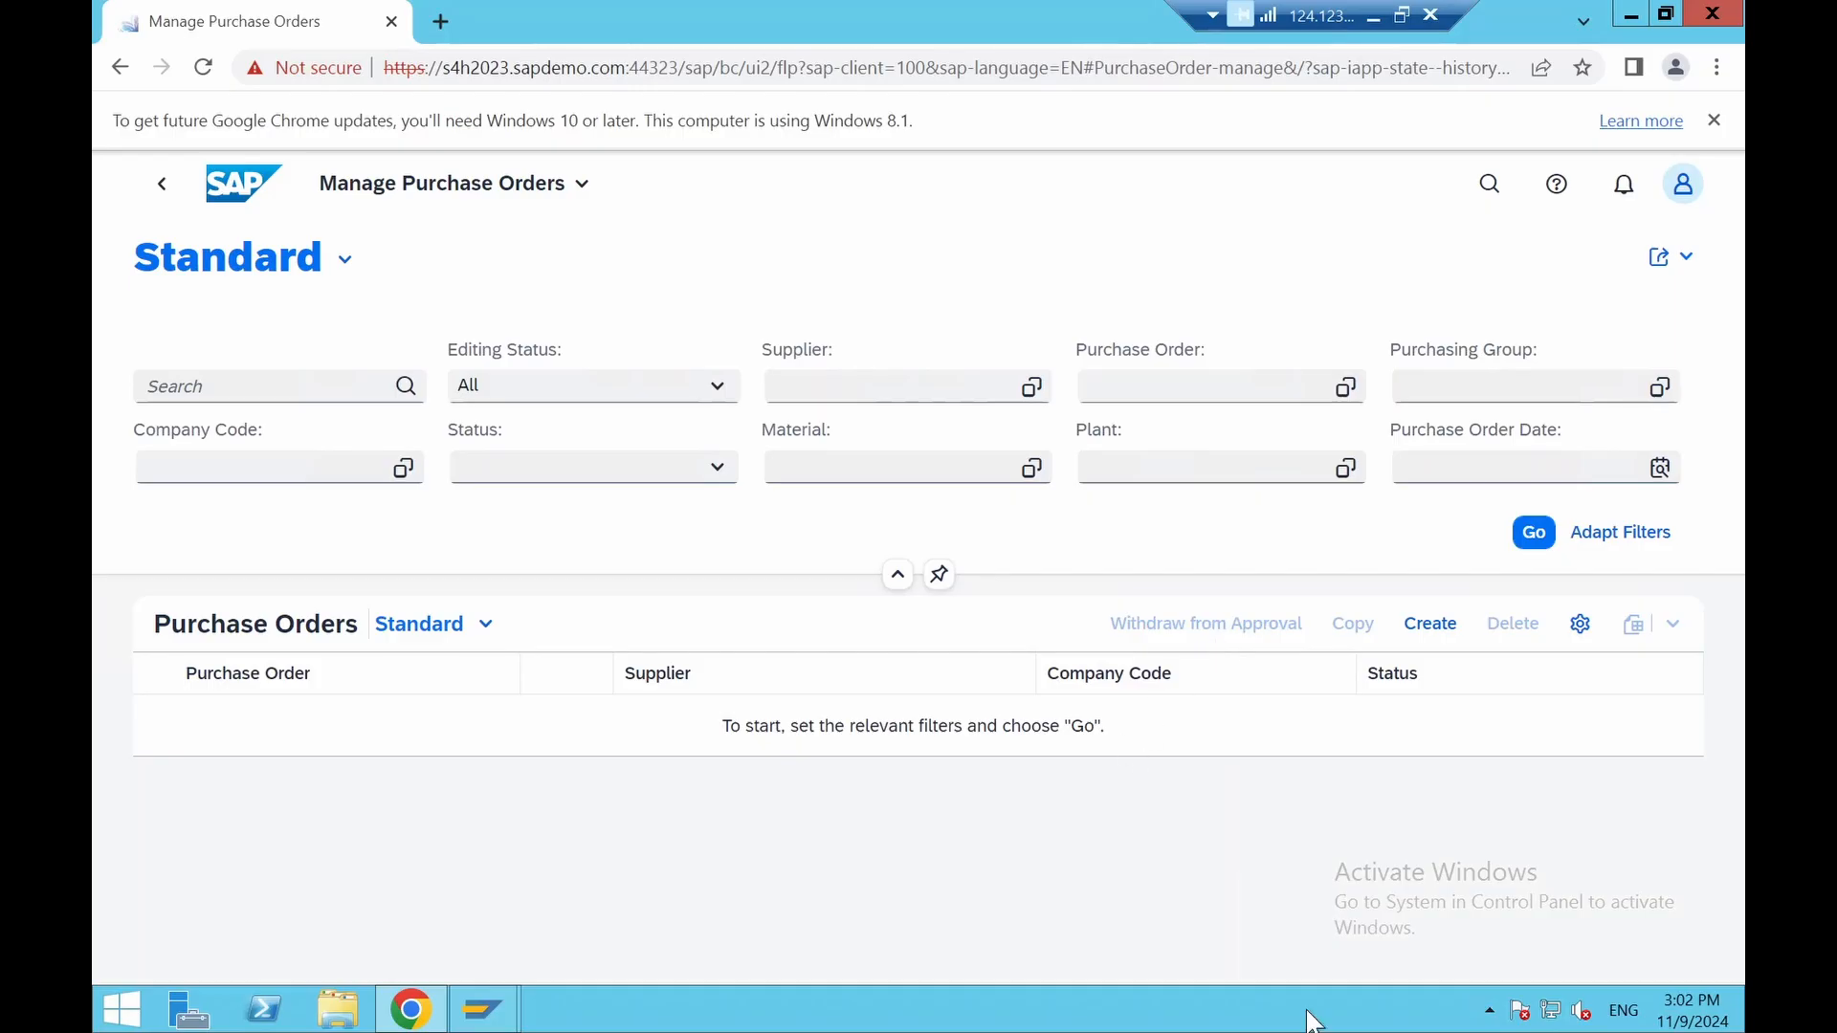
{"action": "left_click", "coordinate": [1521, 553]}
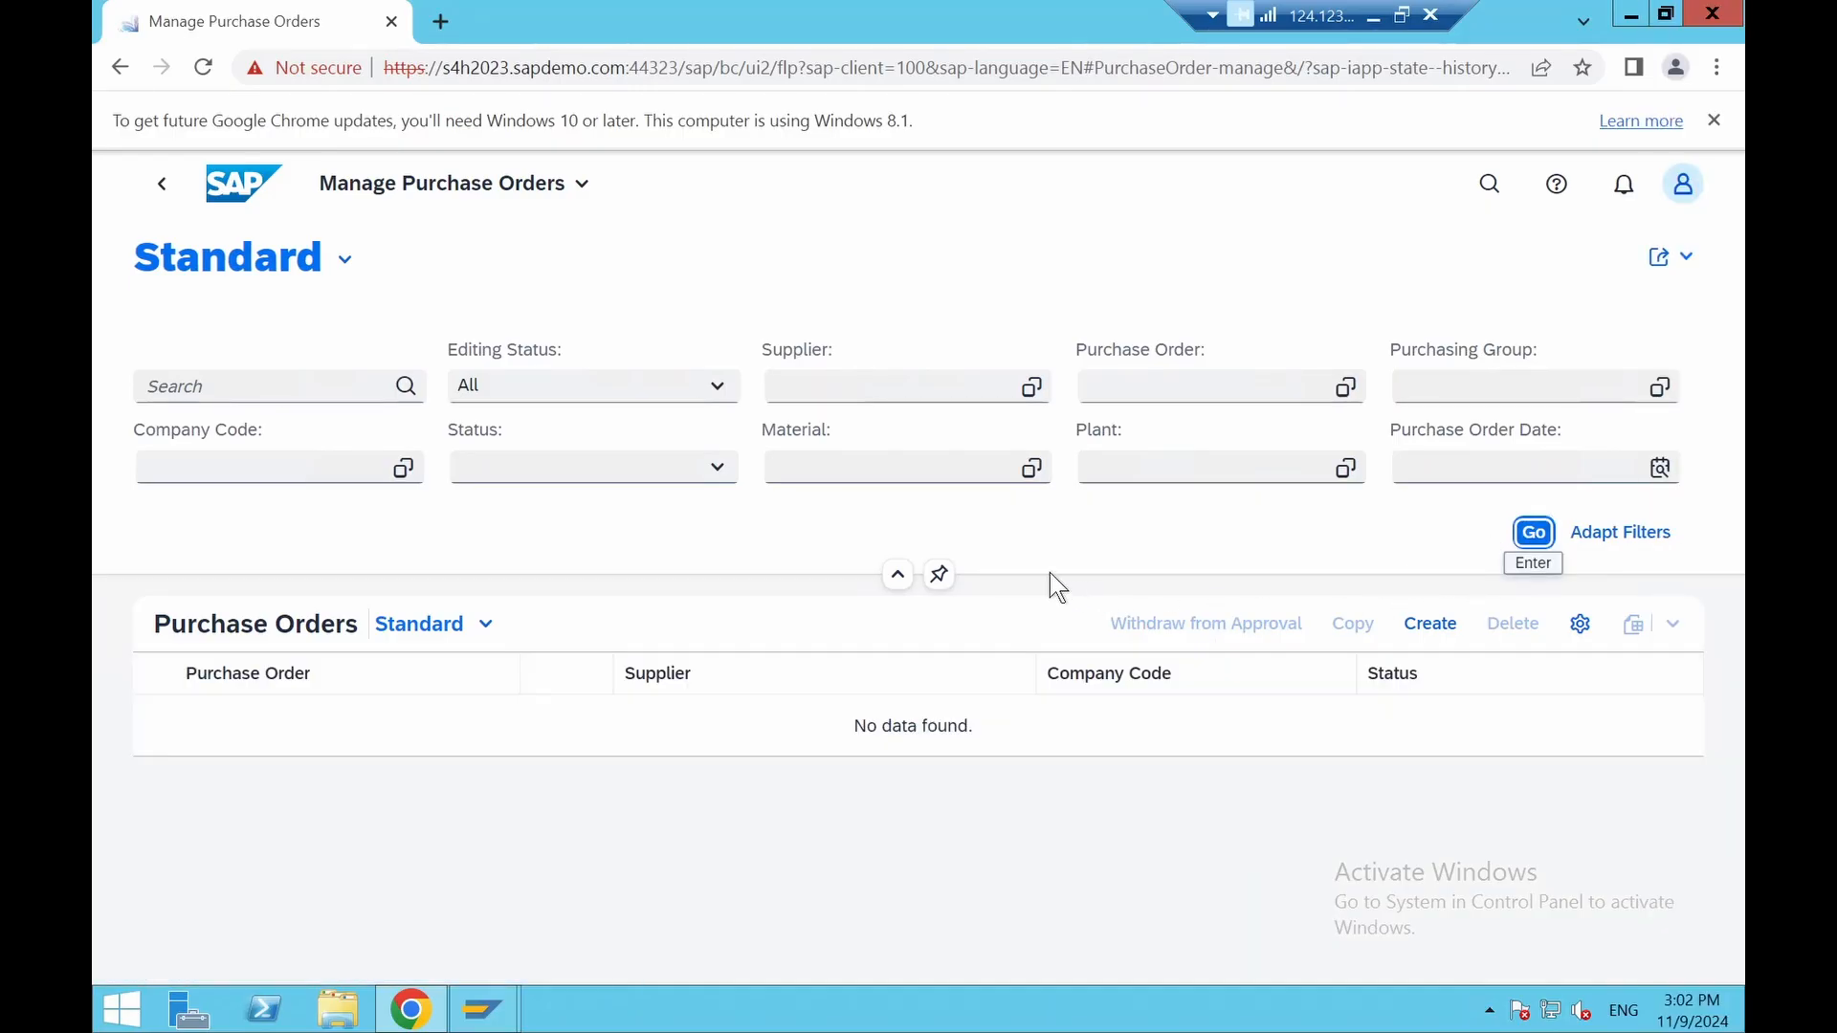
Find the purchase order just invoiced for Domestic US Supplier 1 in the list and open its details
{"action": "scroll", "coordinate": [378, 808], "scroll_direction": "down", "scroll_amount": 10}
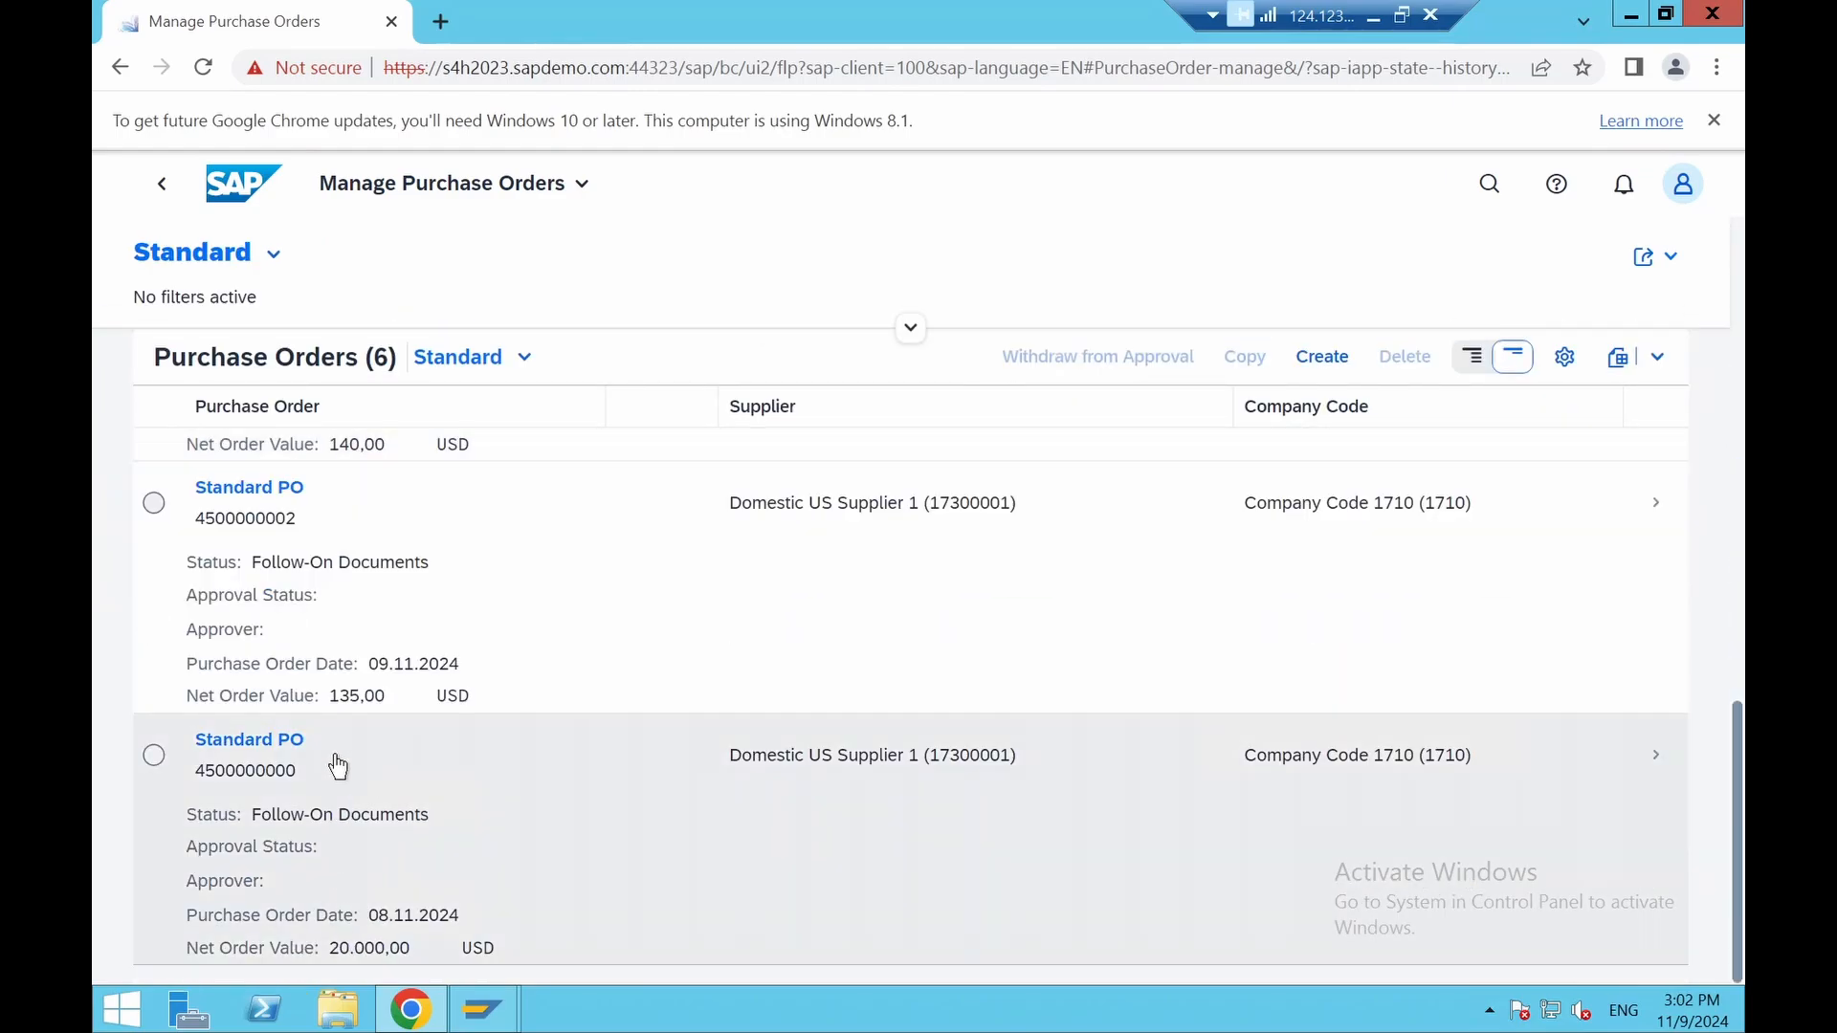
{"action": "scroll", "coordinate": [334, 698], "scroll_direction": "up", "scroll_amount": 4}
{"action": "scroll", "coordinate": [334, 698], "scroll_direction": "up", "scroll_amount": 3}
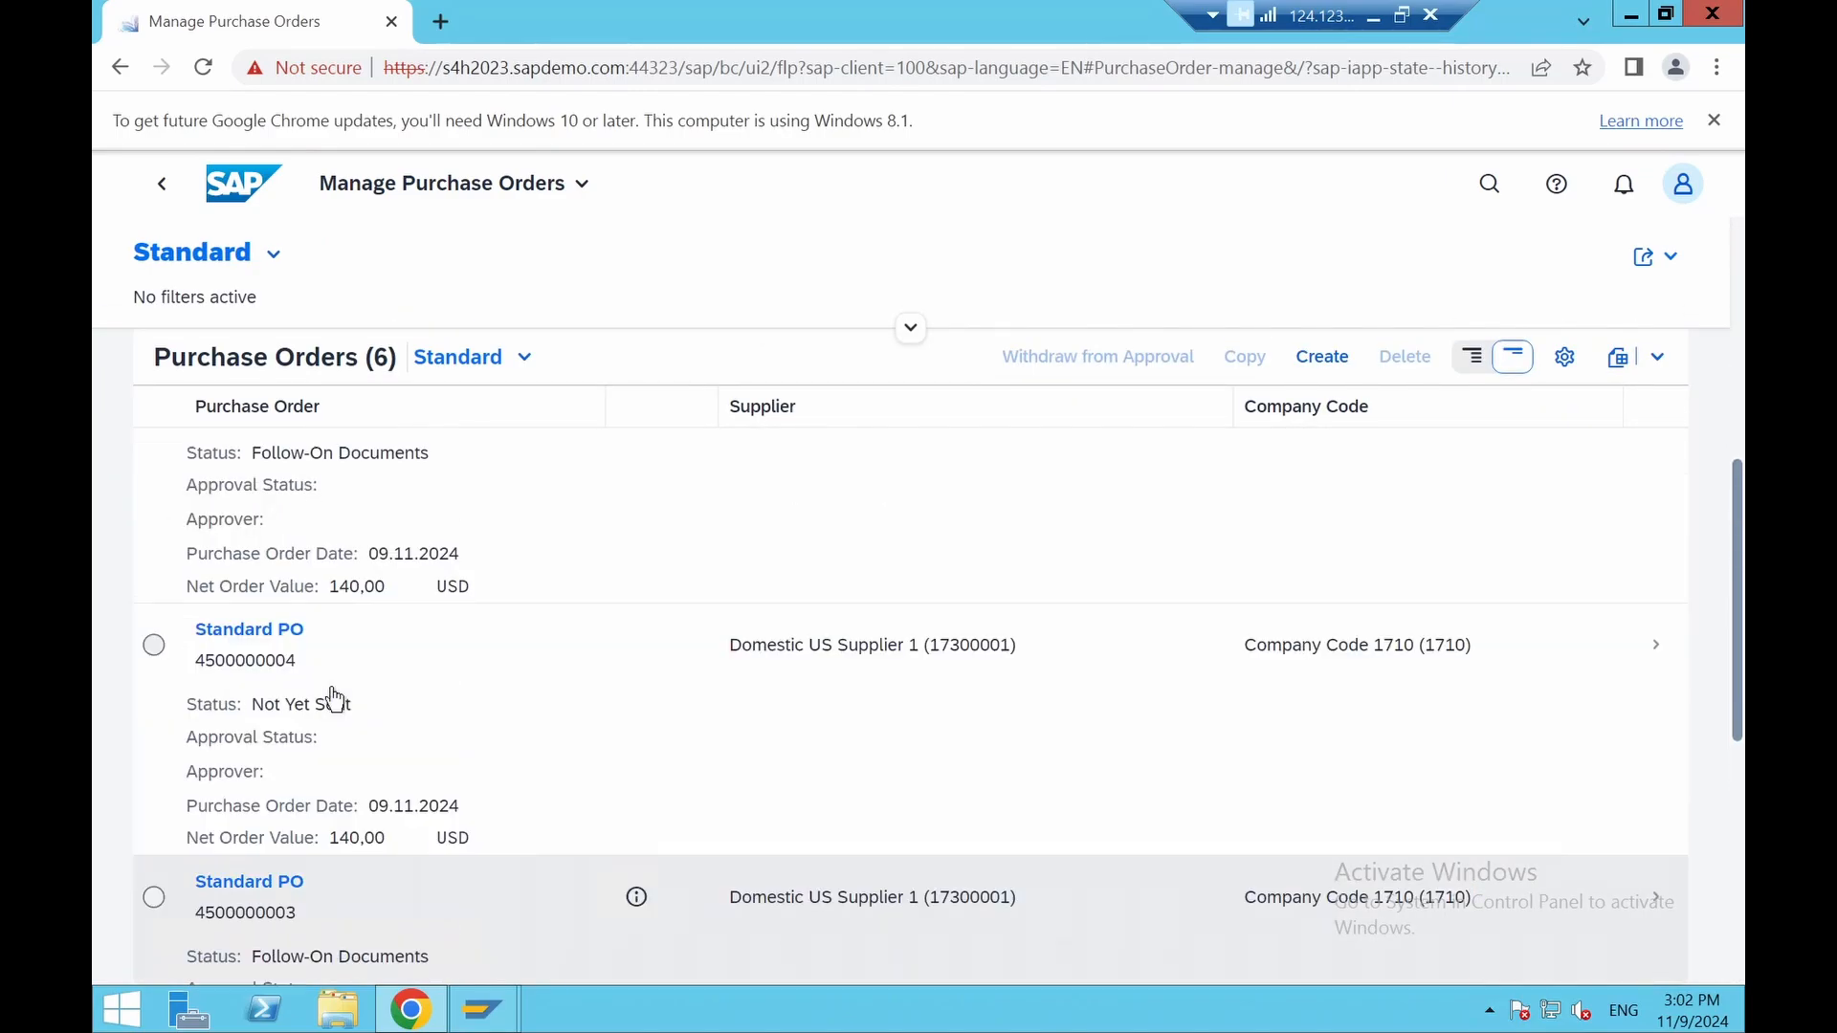
{"action": "scroll", "coordinate": [334, 698], "scroll_direction": "up", "scroll_amount": 3}
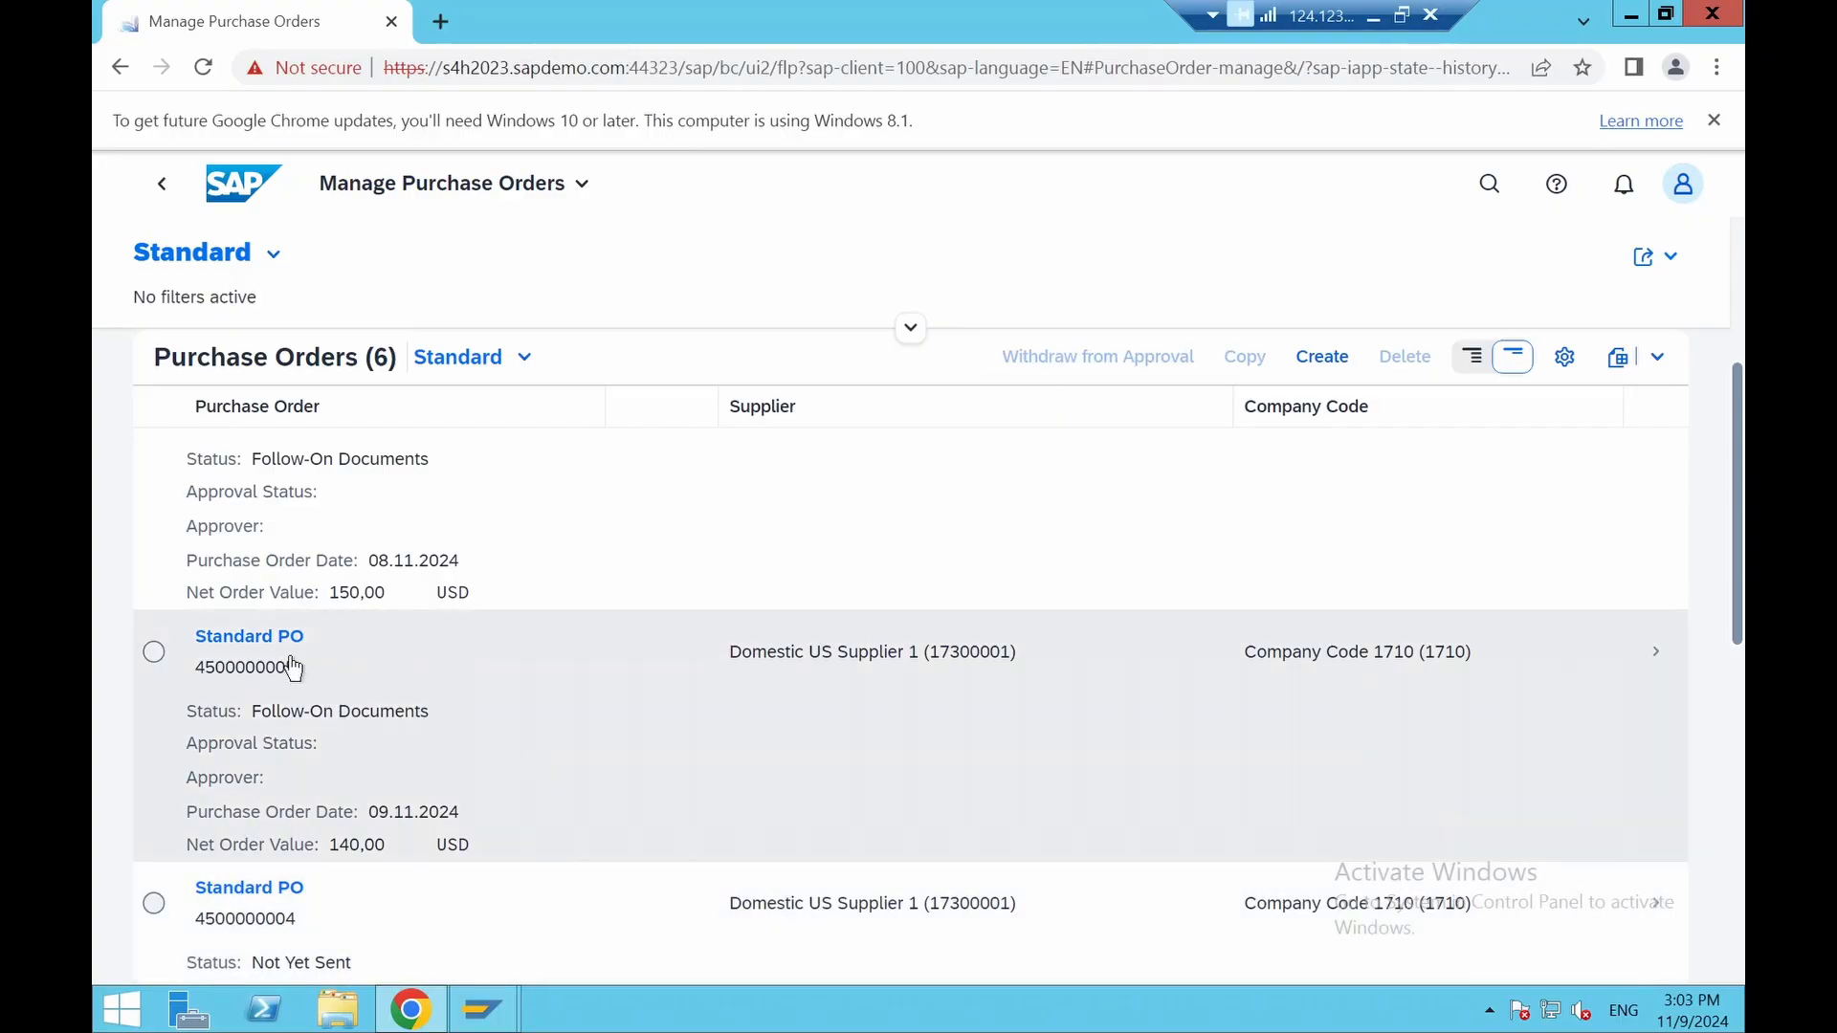
{"action": "left_click", "coordinate": [1638, 662]}
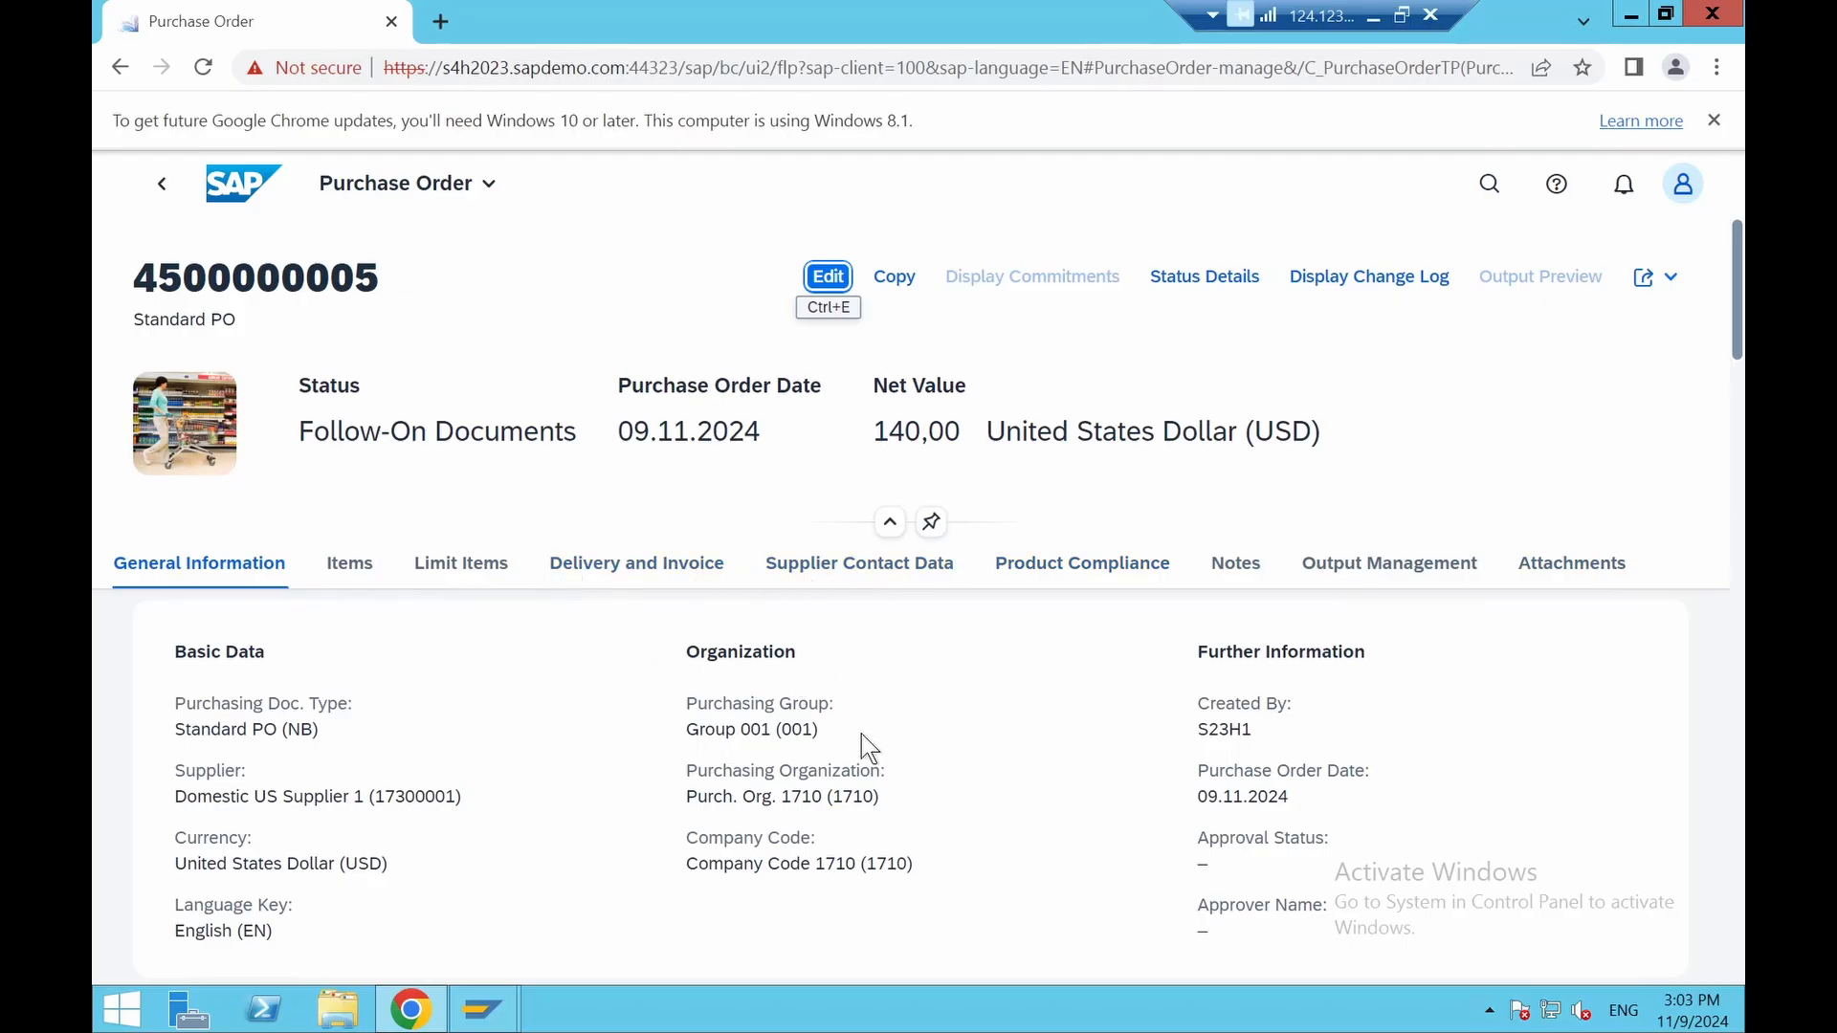
Open item 10 of the purchase order and examine its process flow from requisition to supplier invoice
{"action": "scroll", "coordinate": [861, 733], "scroll_direction": "down", "scroll_amount": 4}
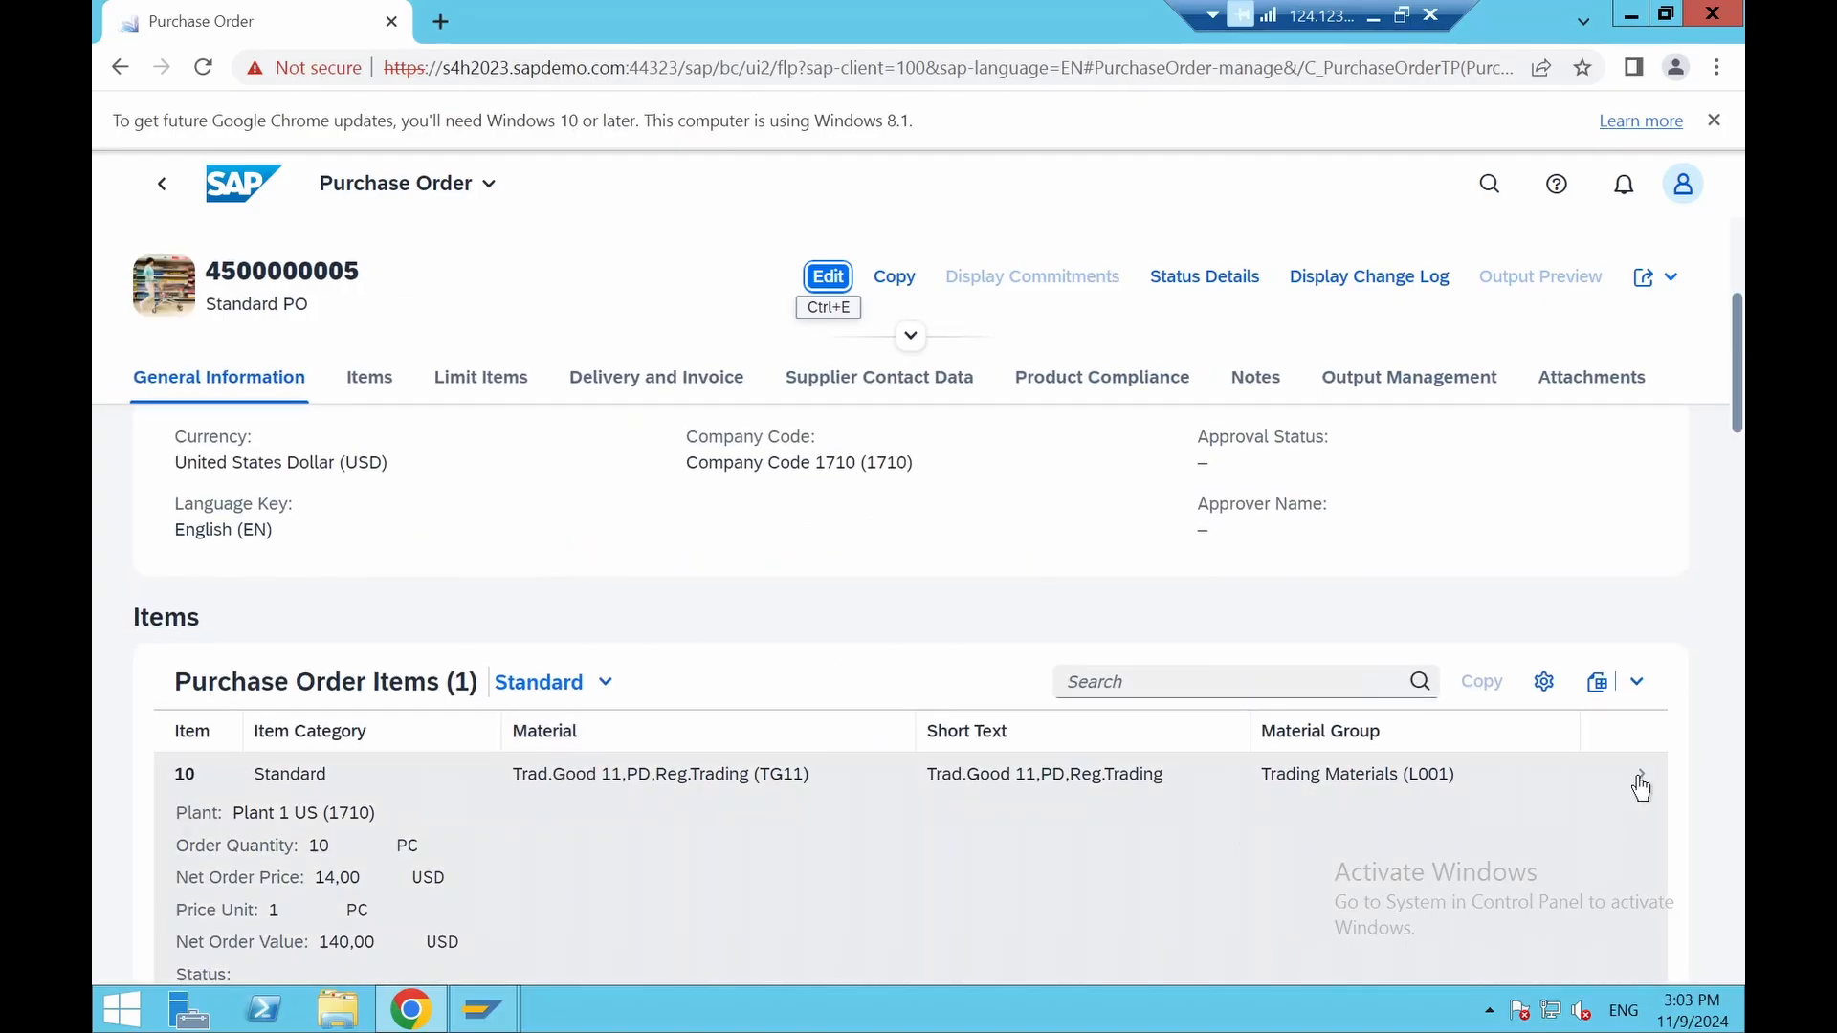
{"action": "left_click", "coordinate": [1640, 784]}
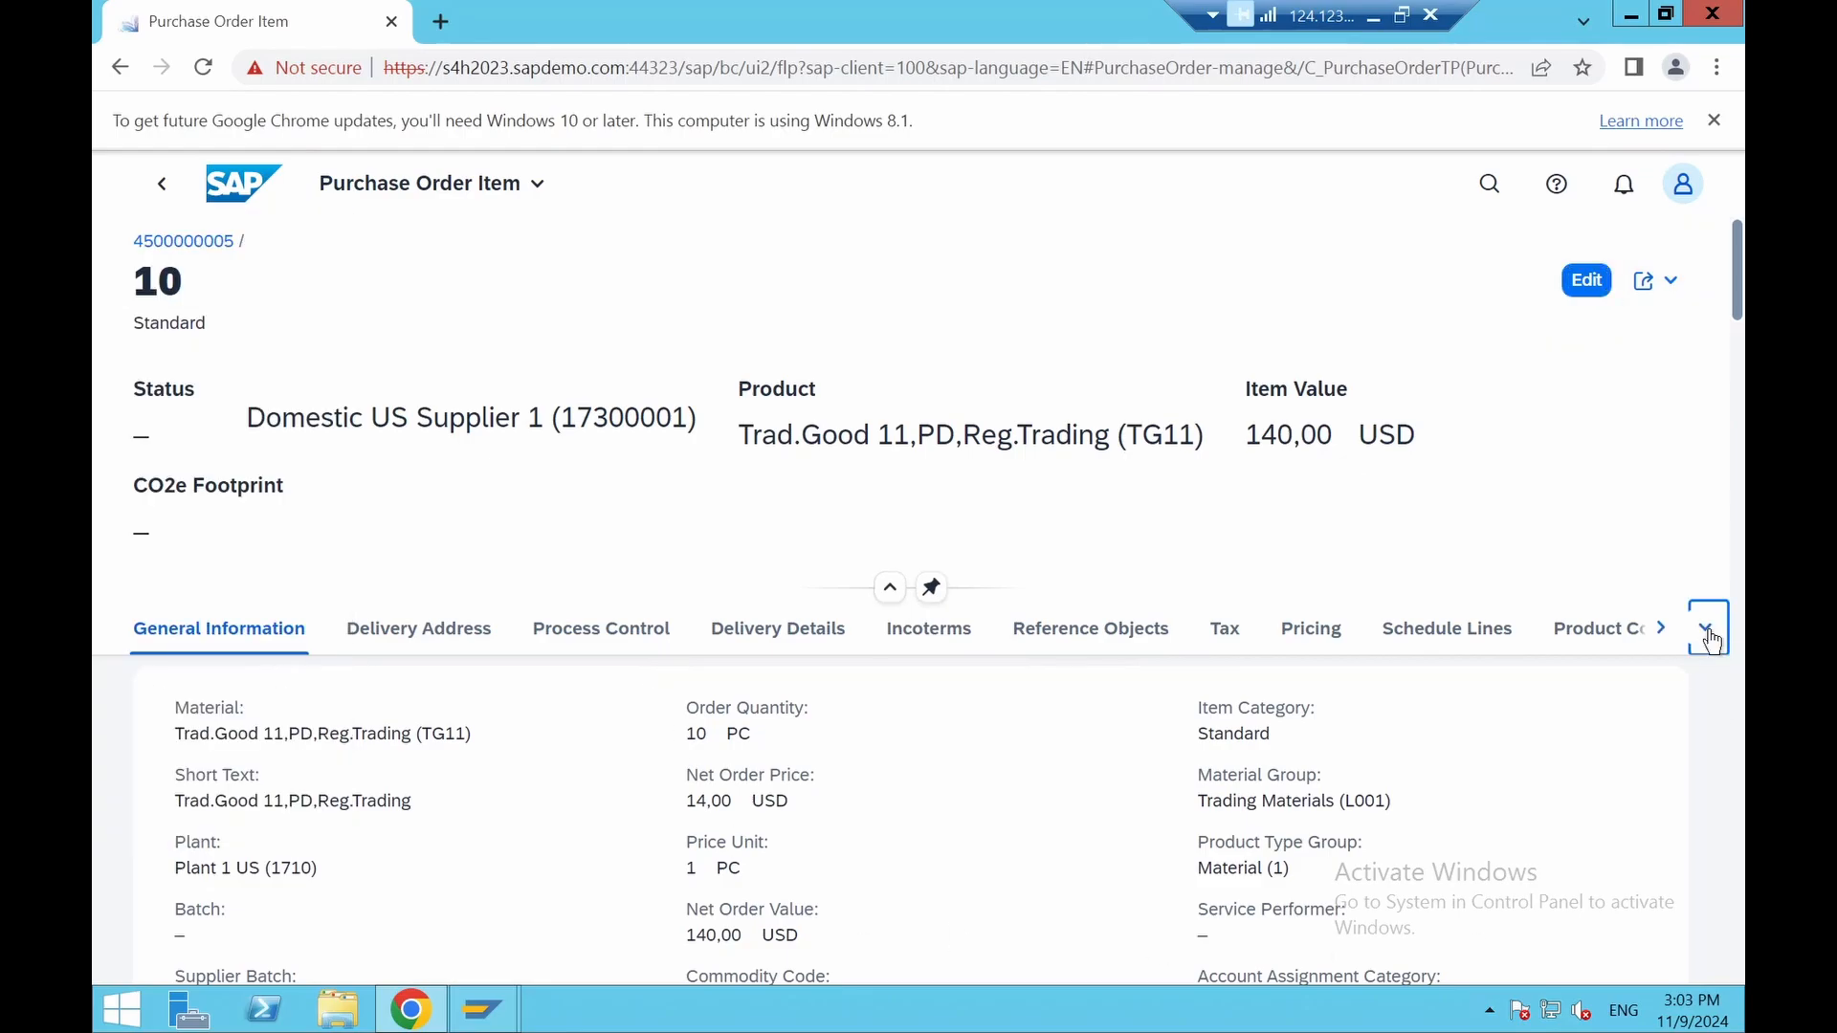
{"action": "left_click", "coordinate": [1708, 636]}
{"action": "scroll", "coordinate": [1531, 536], "scroll_direction": "down", "scroll_amount": 3}
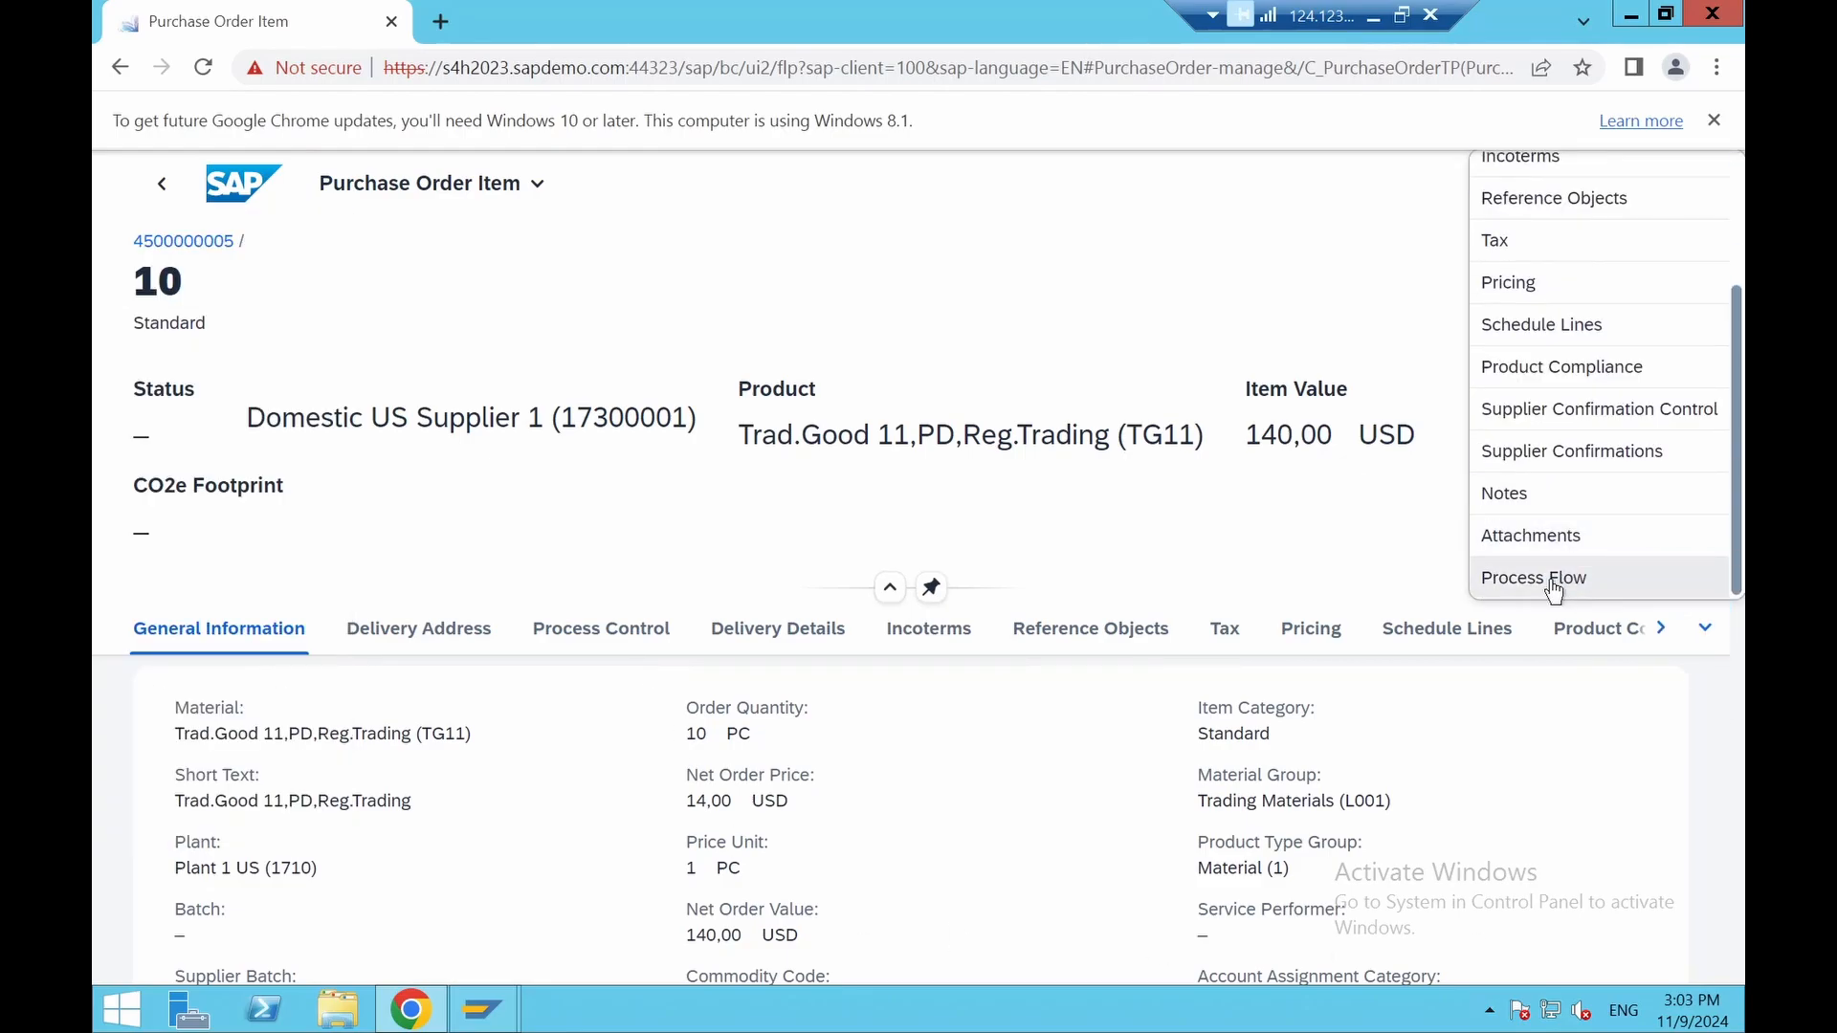
{"action": "left_click", "coordinate": [1550, 580]}
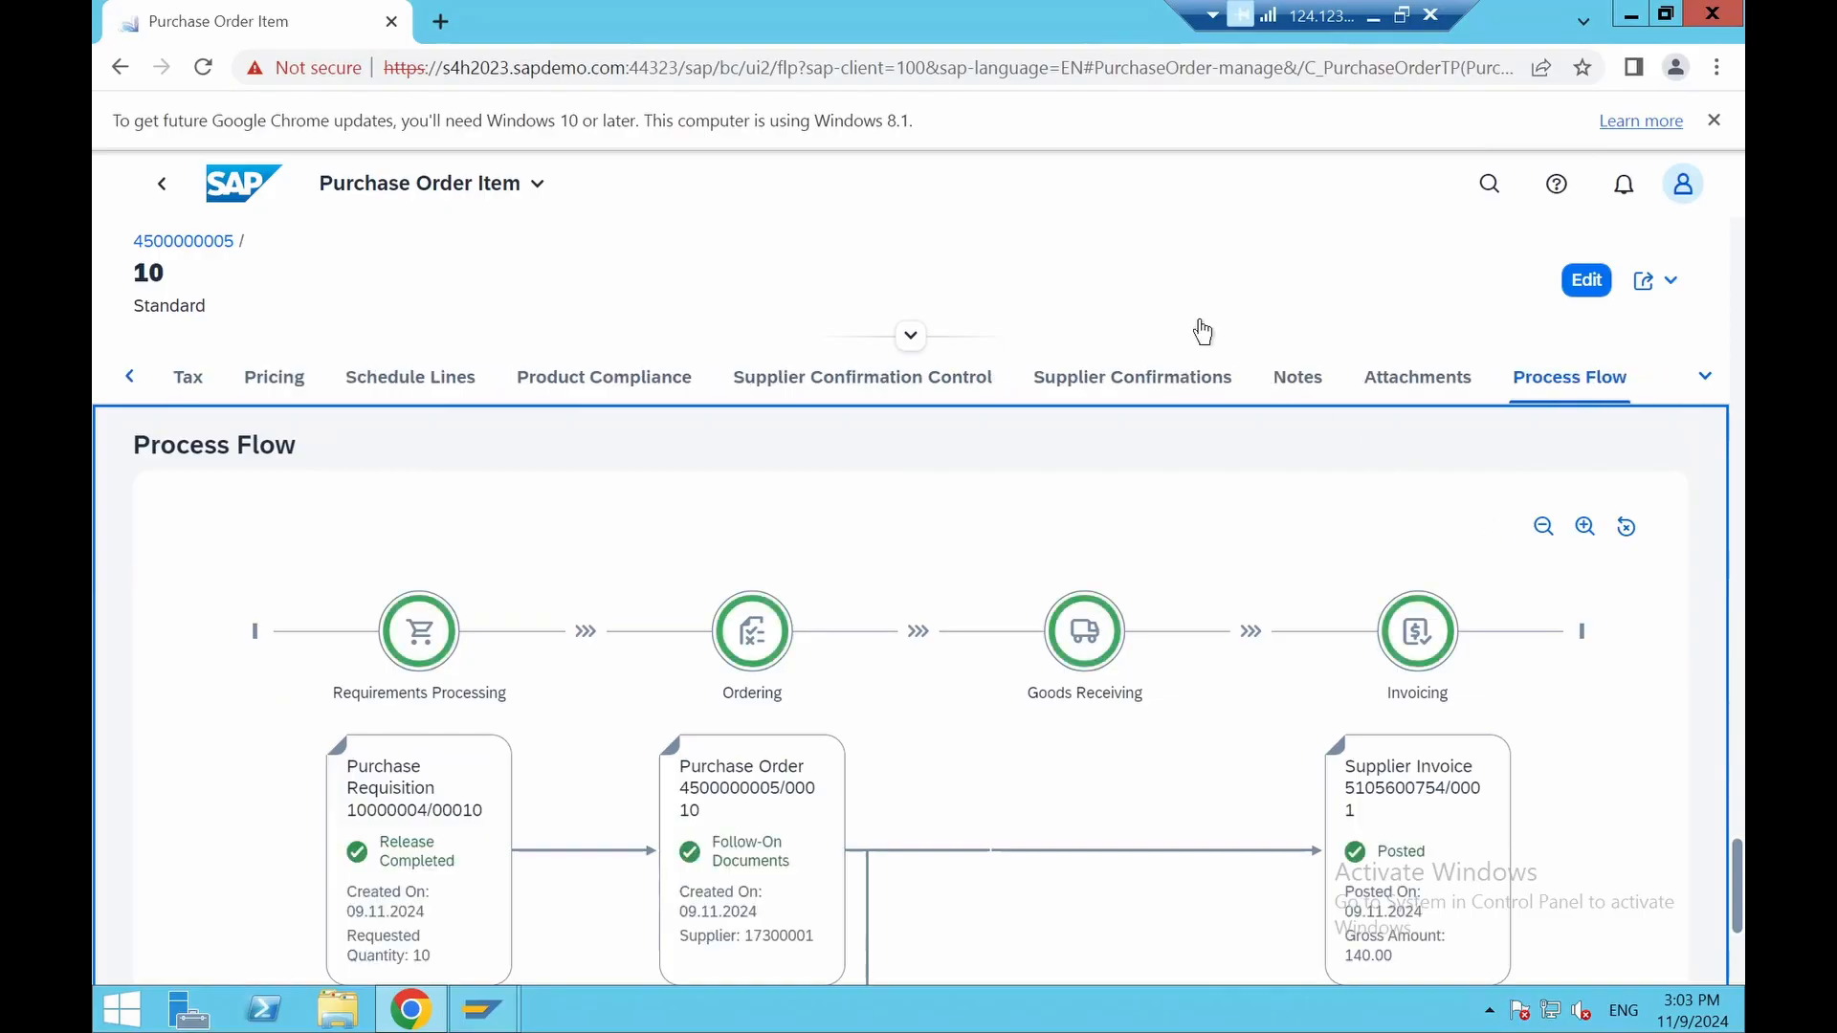
{"action": "scroll", "coordinate": [777, 517], "scroll_direction": "down", "scroll_amount": 3}
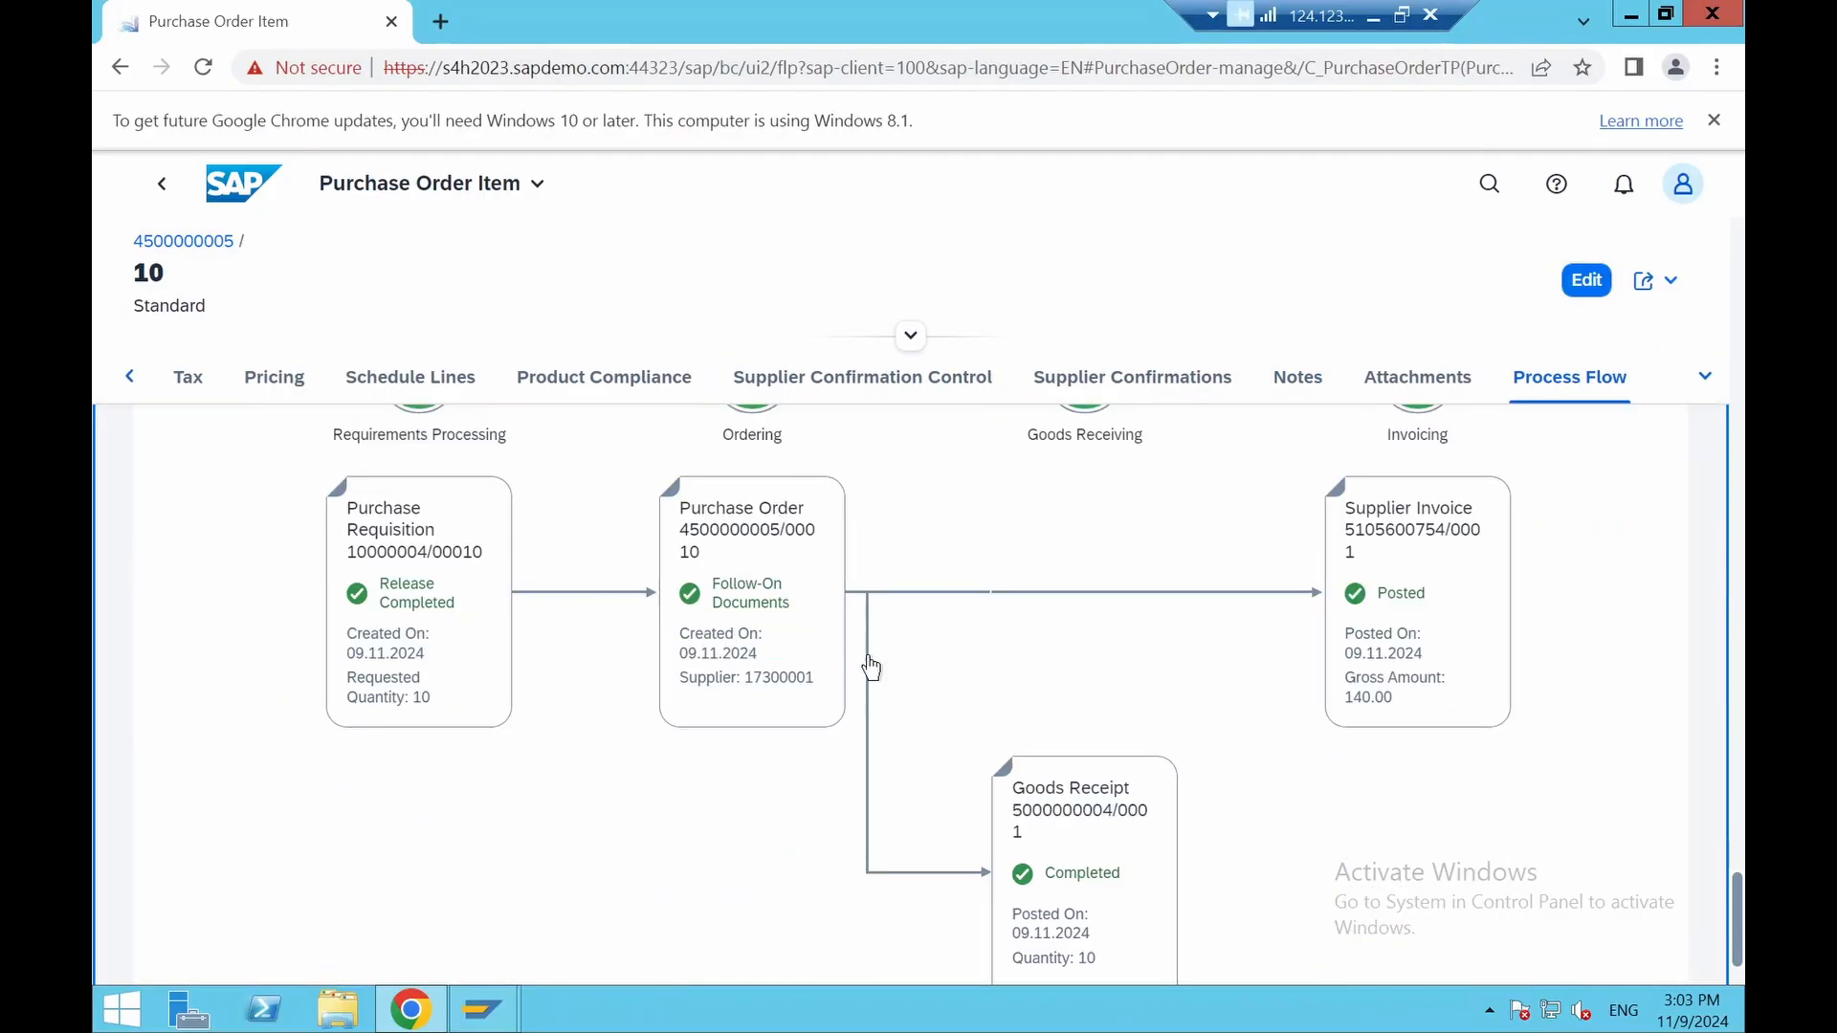
{"action": "scroll", "coordinate": [1569, 683], "scroll_direction": "down", "scroll_amount": 2}
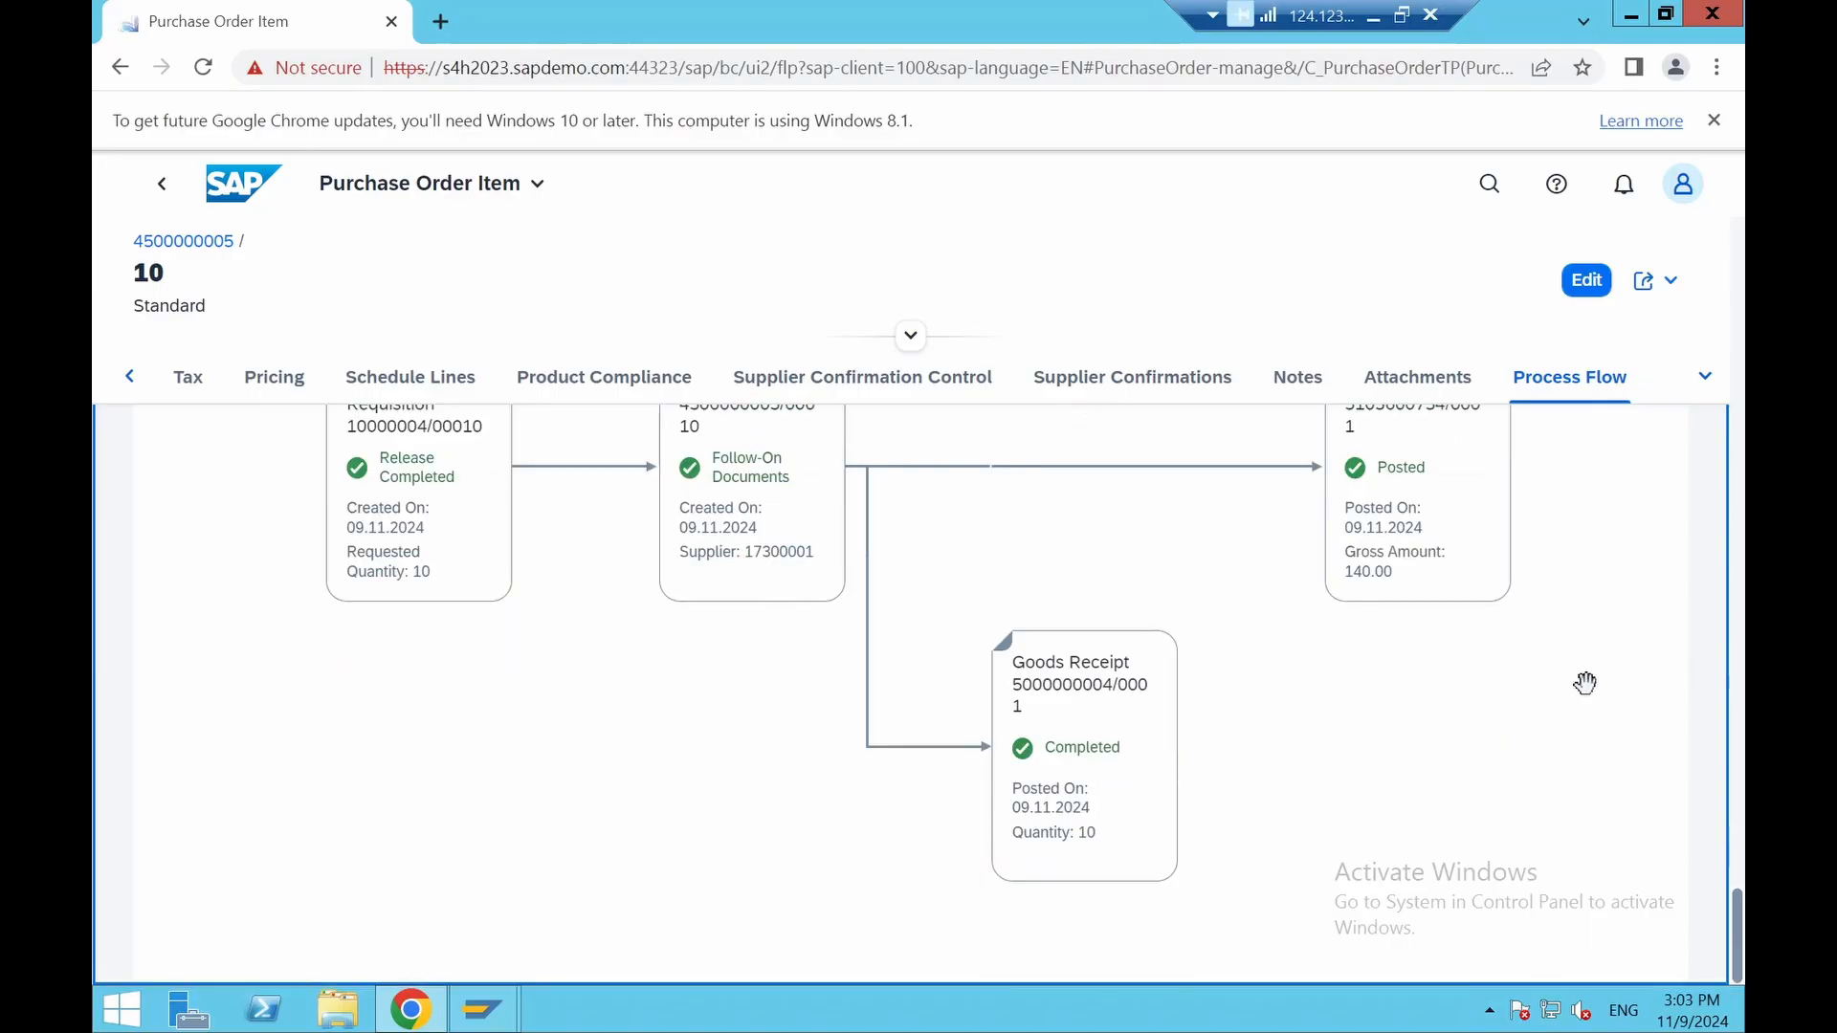
{"action": "scroll", "coordinate": [1201, 694], "scroll_direction": "up", "scroll_amount": 3}
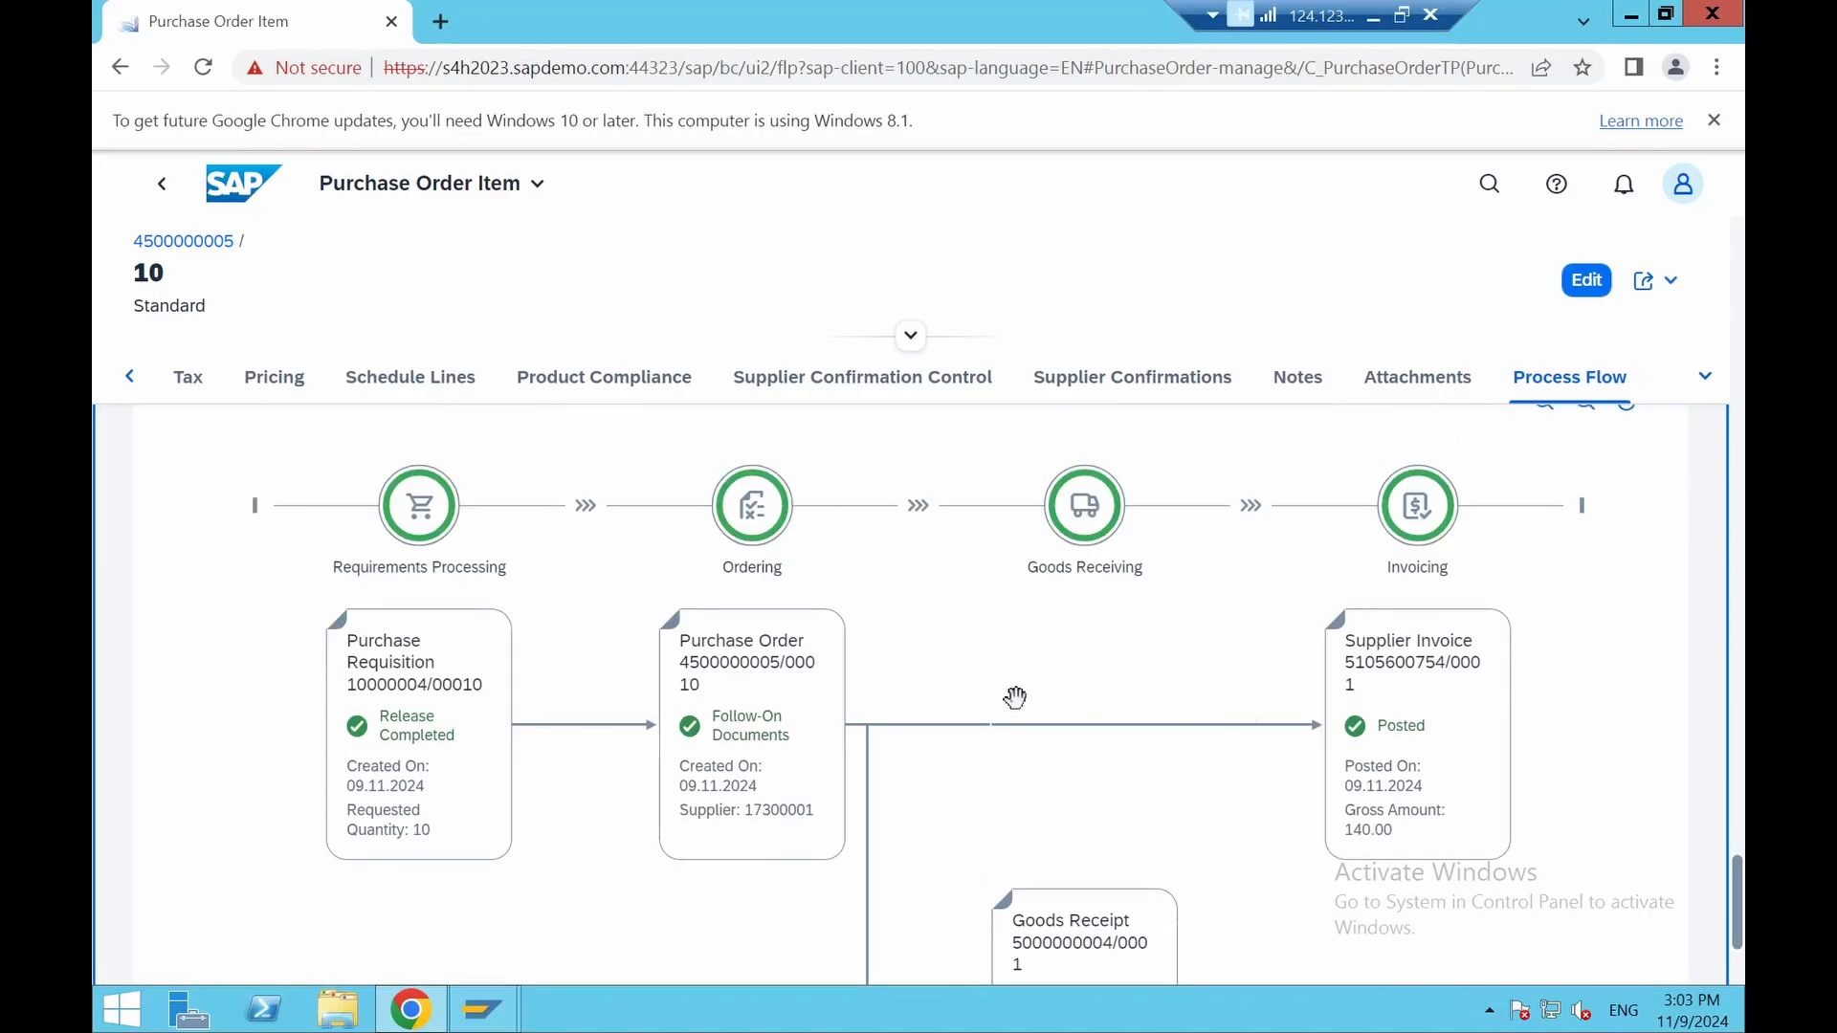
Follow the process flow's purchase requisition to Process Purchase Requisitions, run the prefilled search and open the requisition found
{"action": "left_click", "coordinate": [418, 707]}
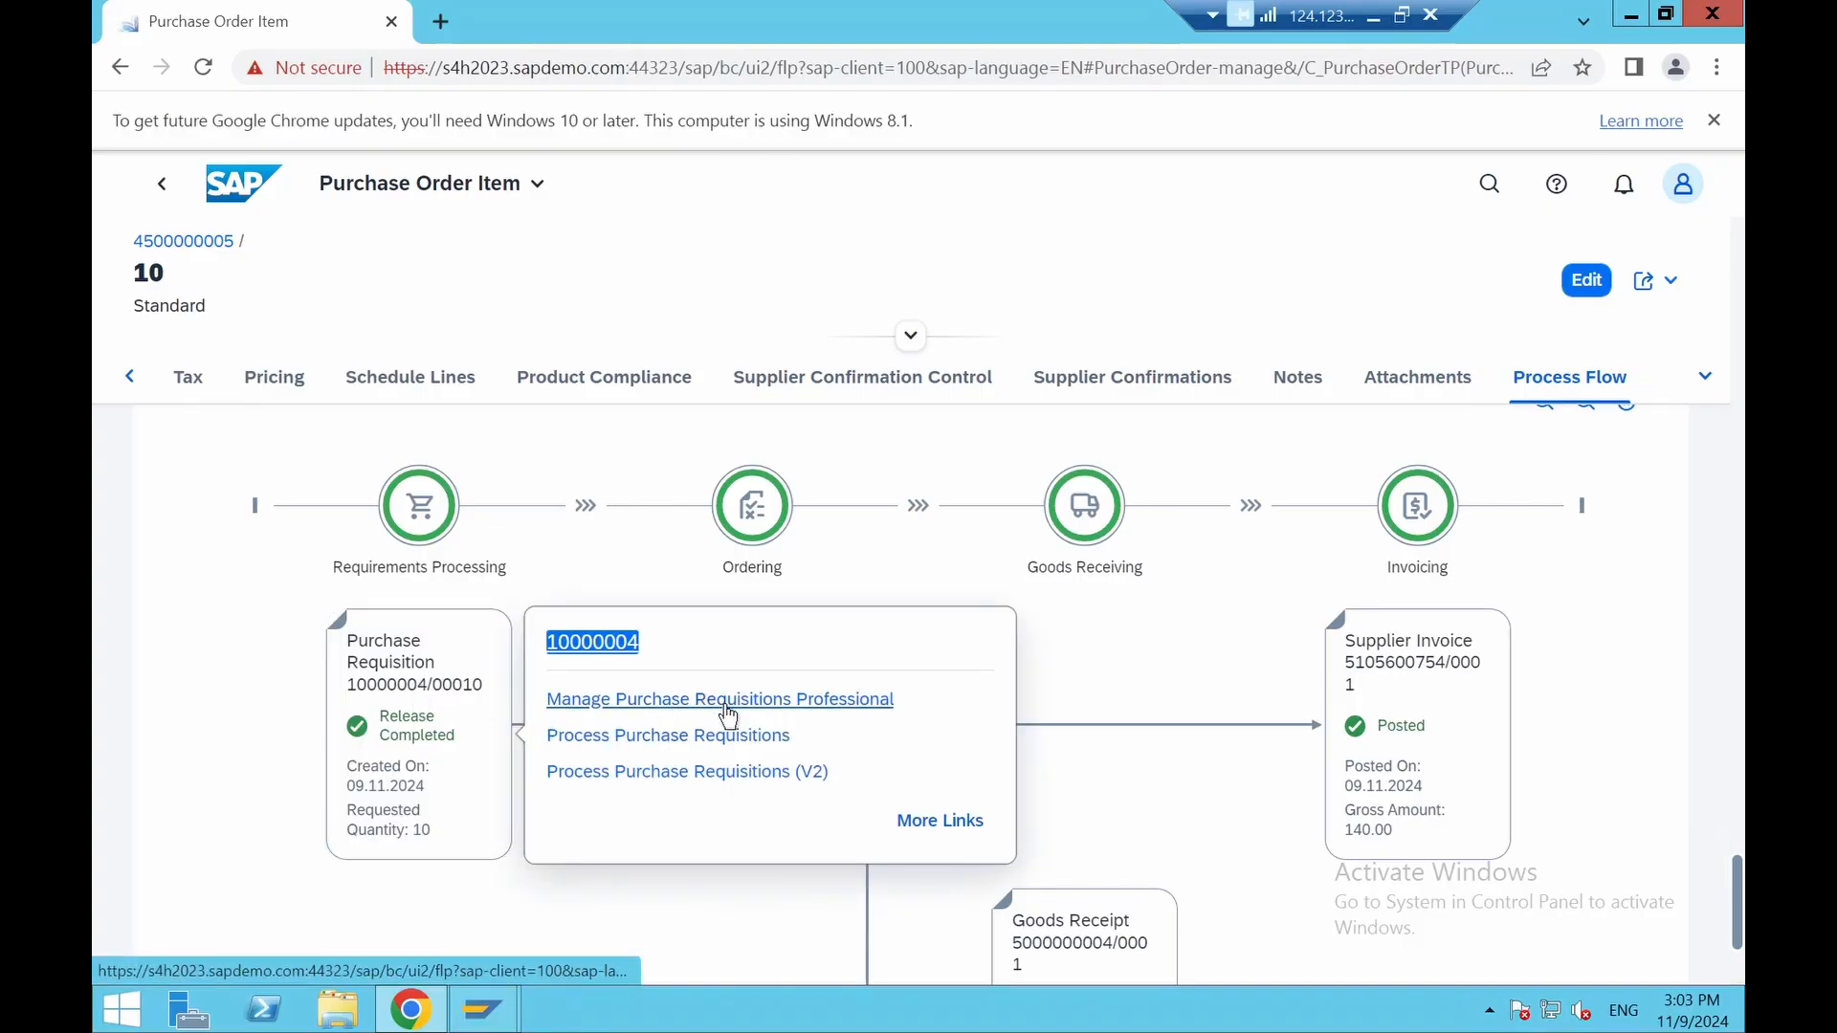
{"action": "left_click", "coordinate": [669, 737]}
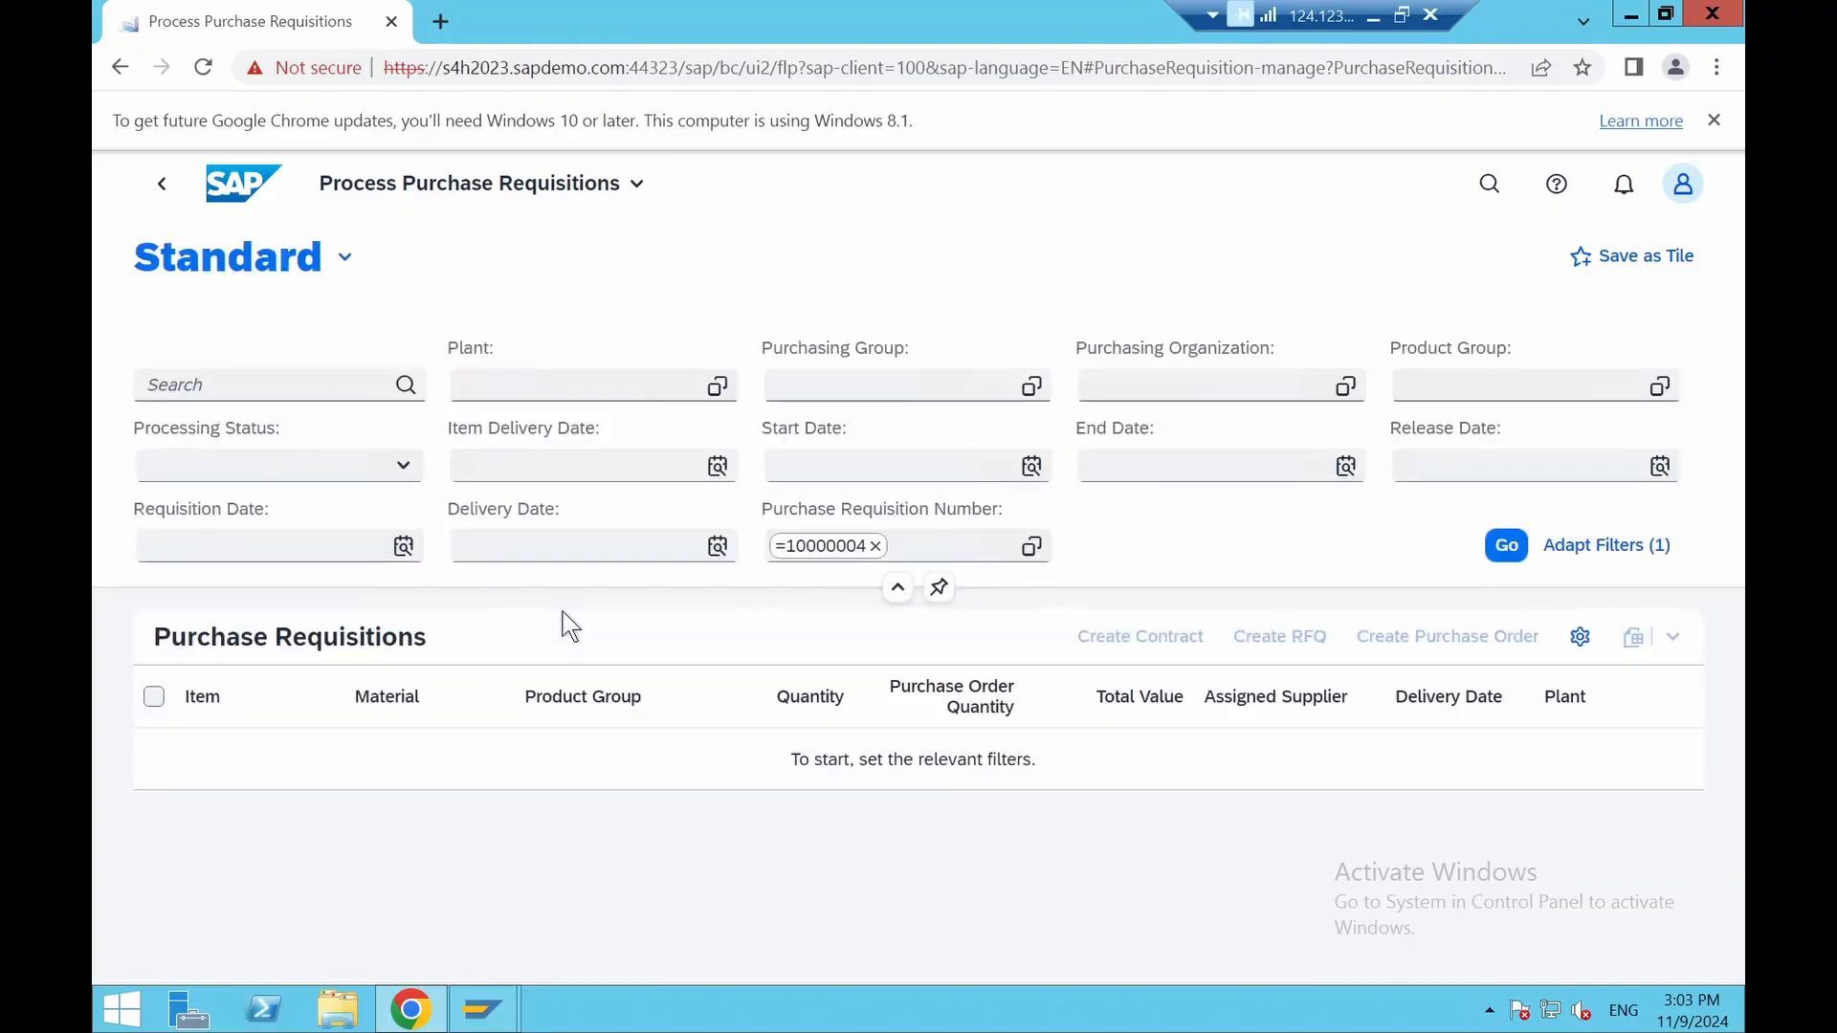
{"action": "left_click", "coordinate": [1508, 548]}
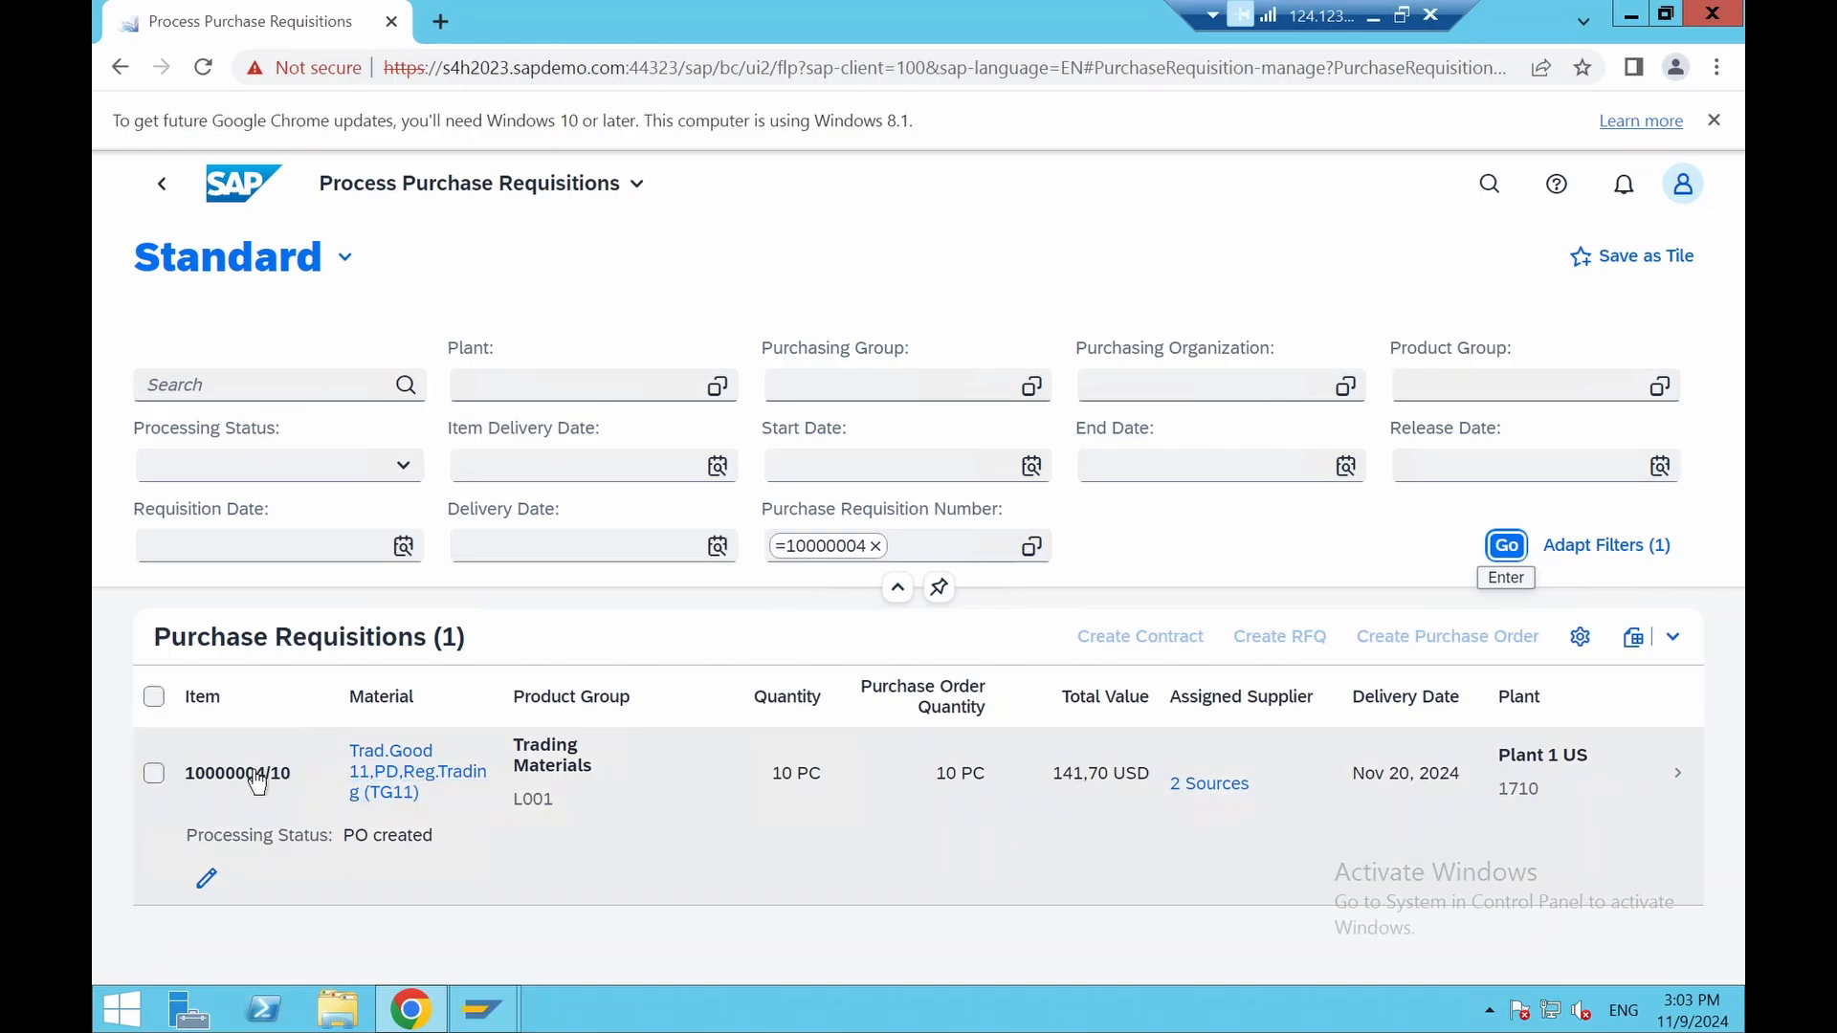
{"action": "left_click", "coordinate": [255, 782]}
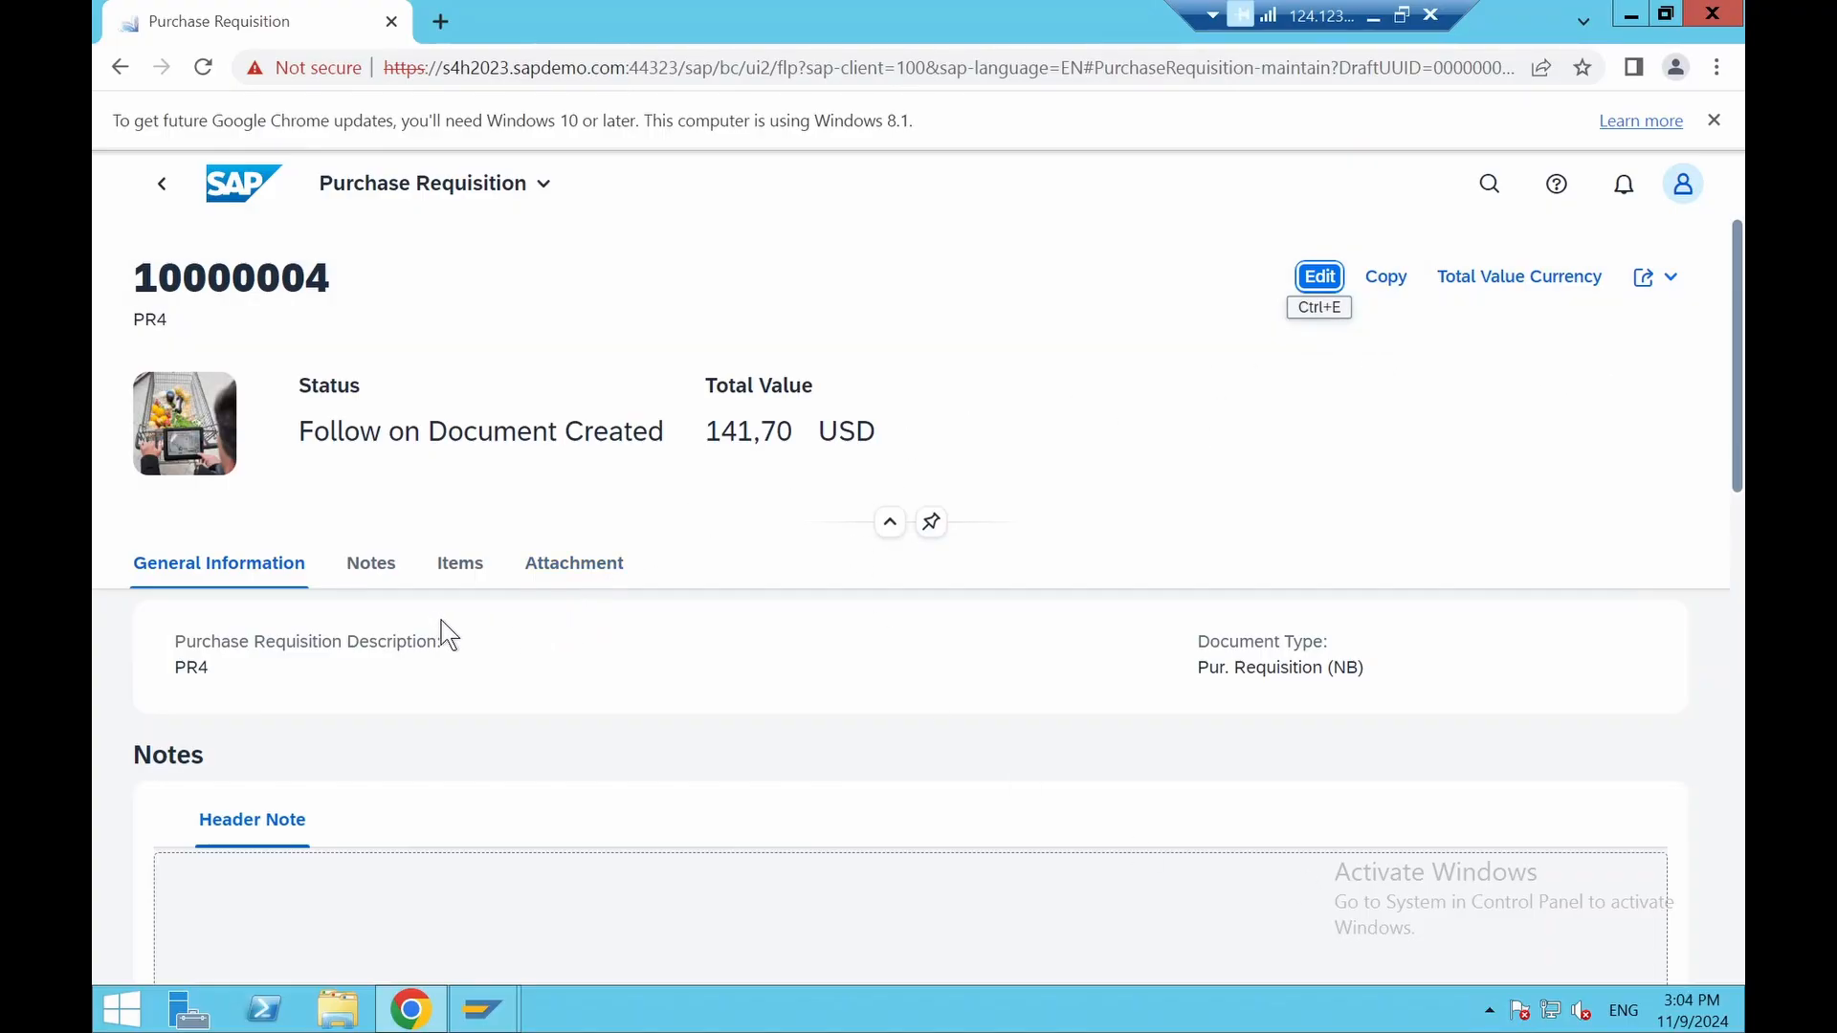
Open item 10 of requisition PR4 and go to its process flow
{"action": "scroll", "coordinate": [445, 636], "scroll_direction": "down", "scroll_amount": 5}
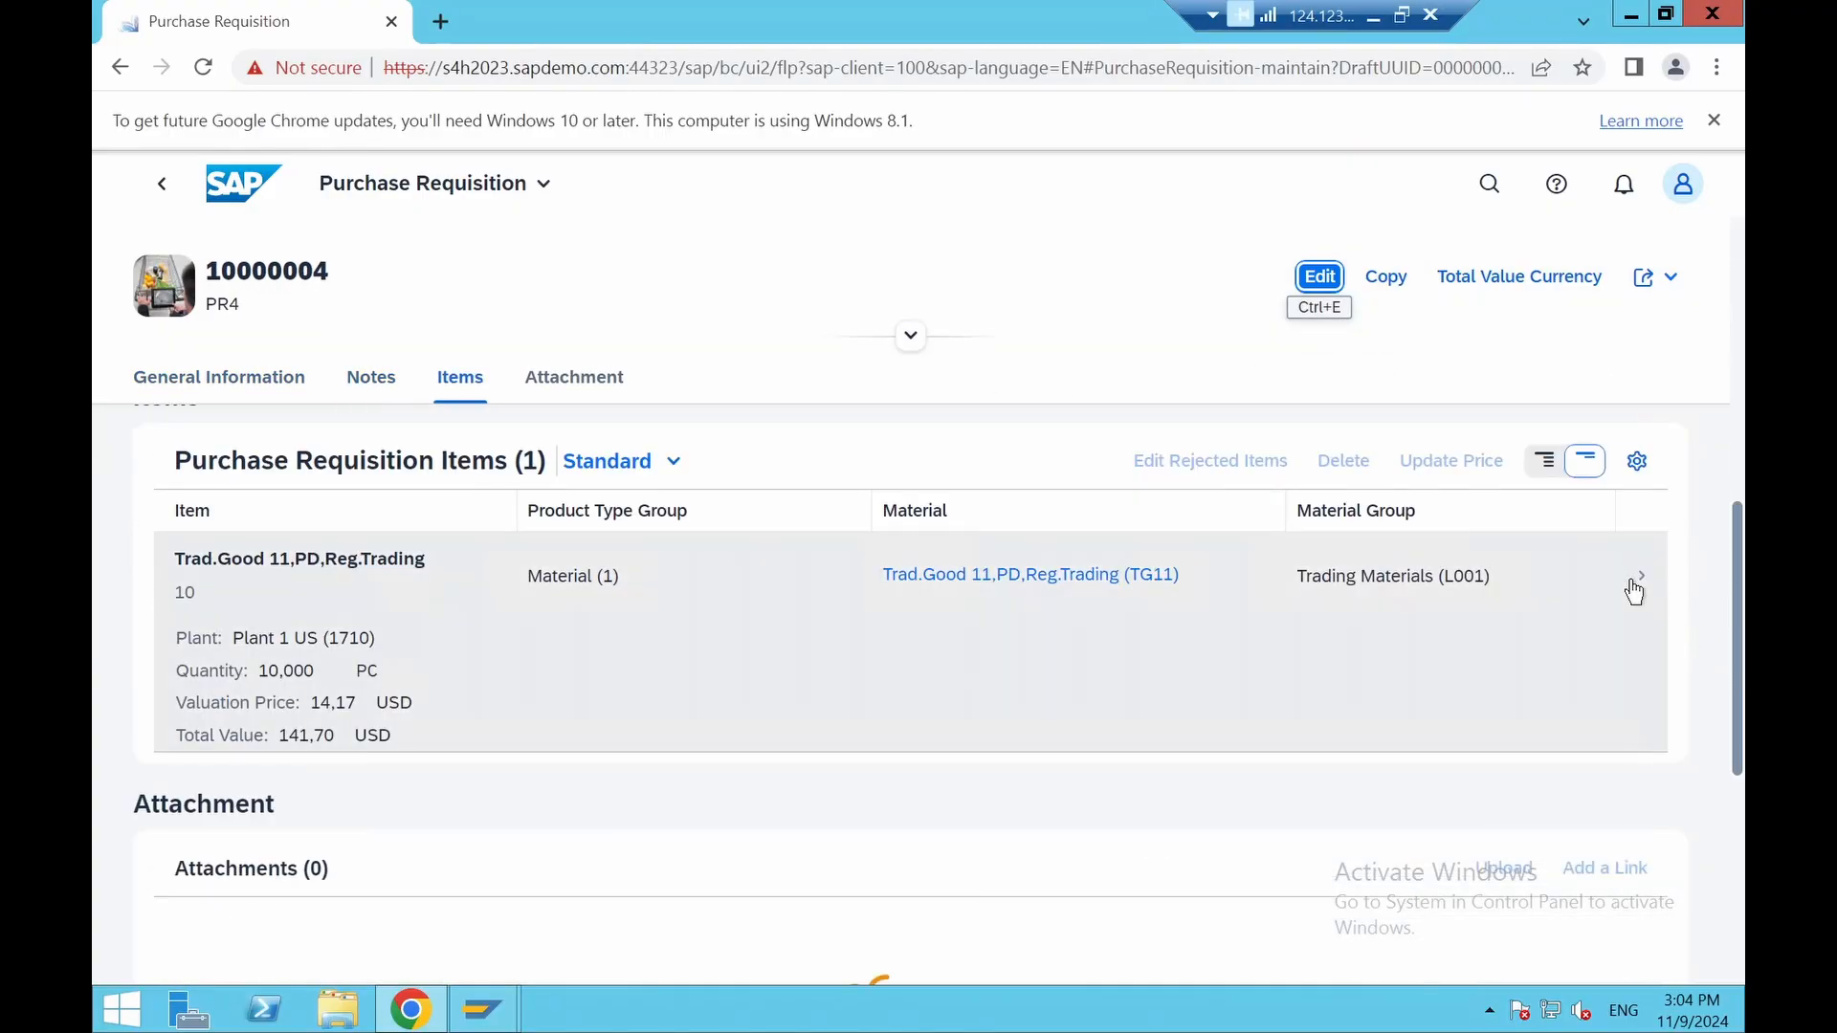
{"action": "left_click", "coordinate": [1634, 591]}
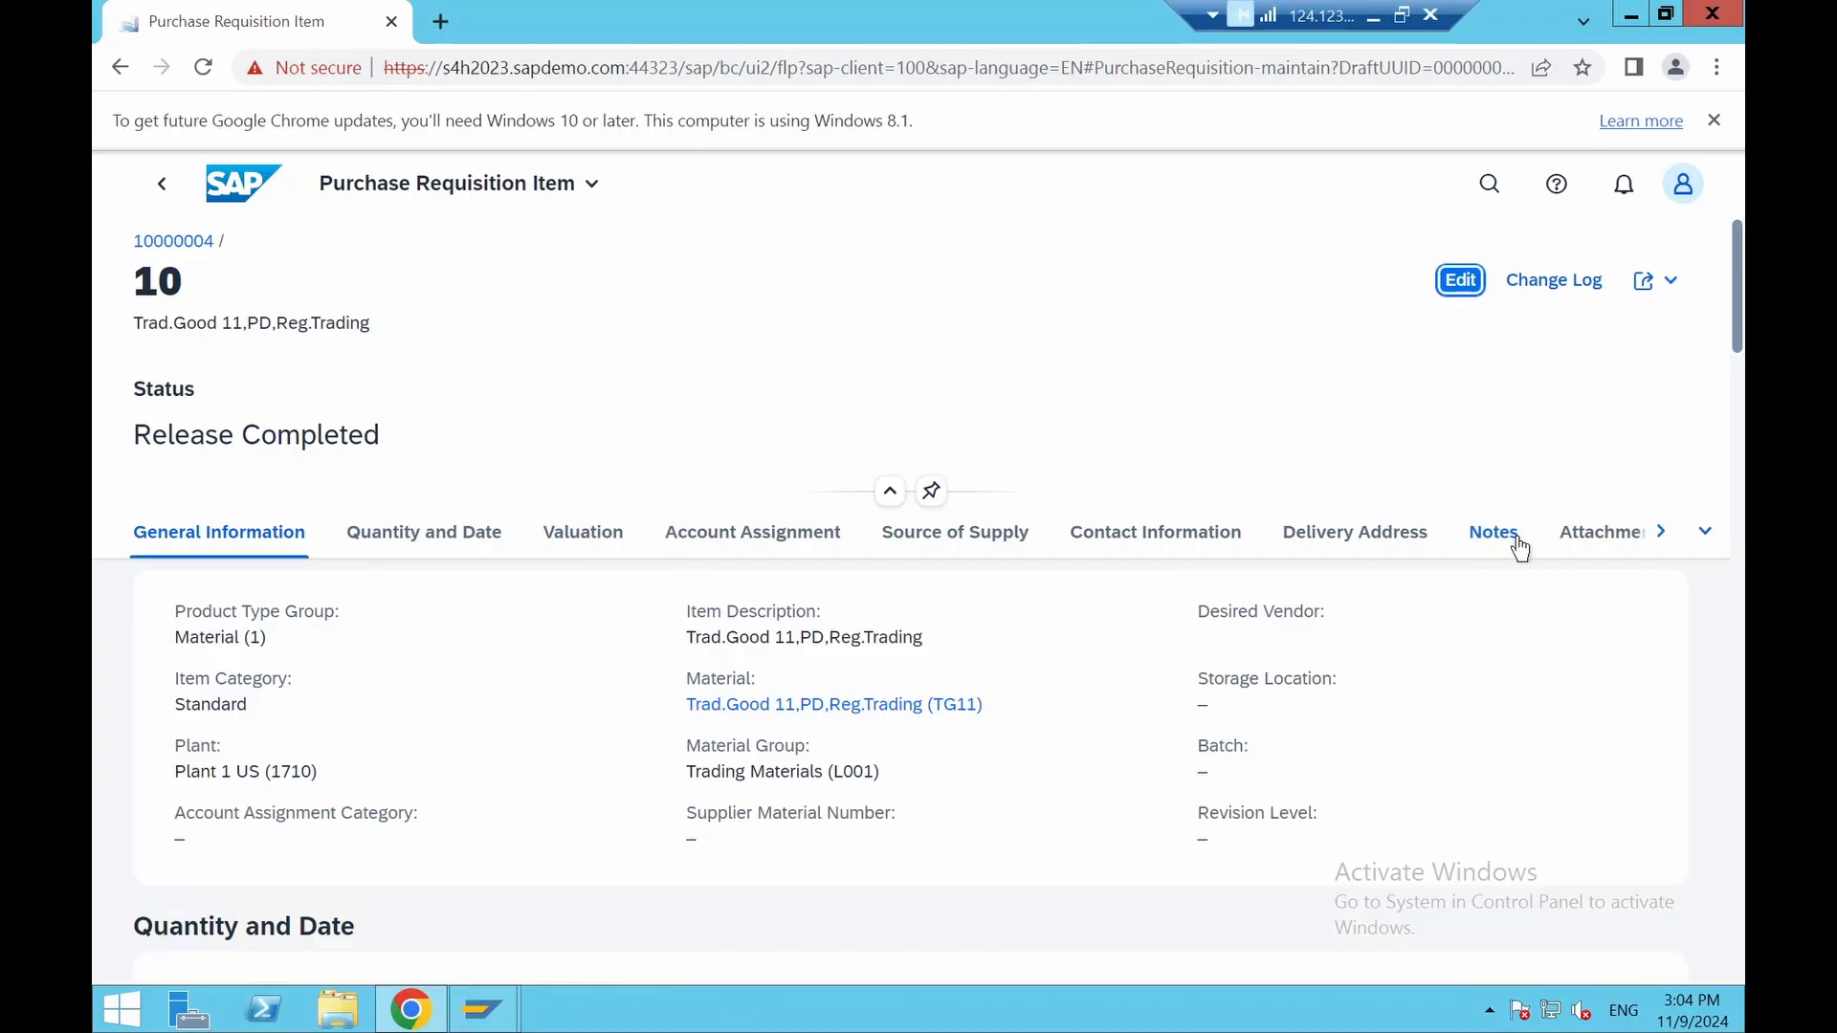
{"action": "left_click", "coordinate": [1701, 550]}
{"action": "left_click", "coordinate": [1707, 547]}
{"action": "scroll", "coordinate": [1640, 804], "scroll_direction": "down", "scroll_amount": 1}
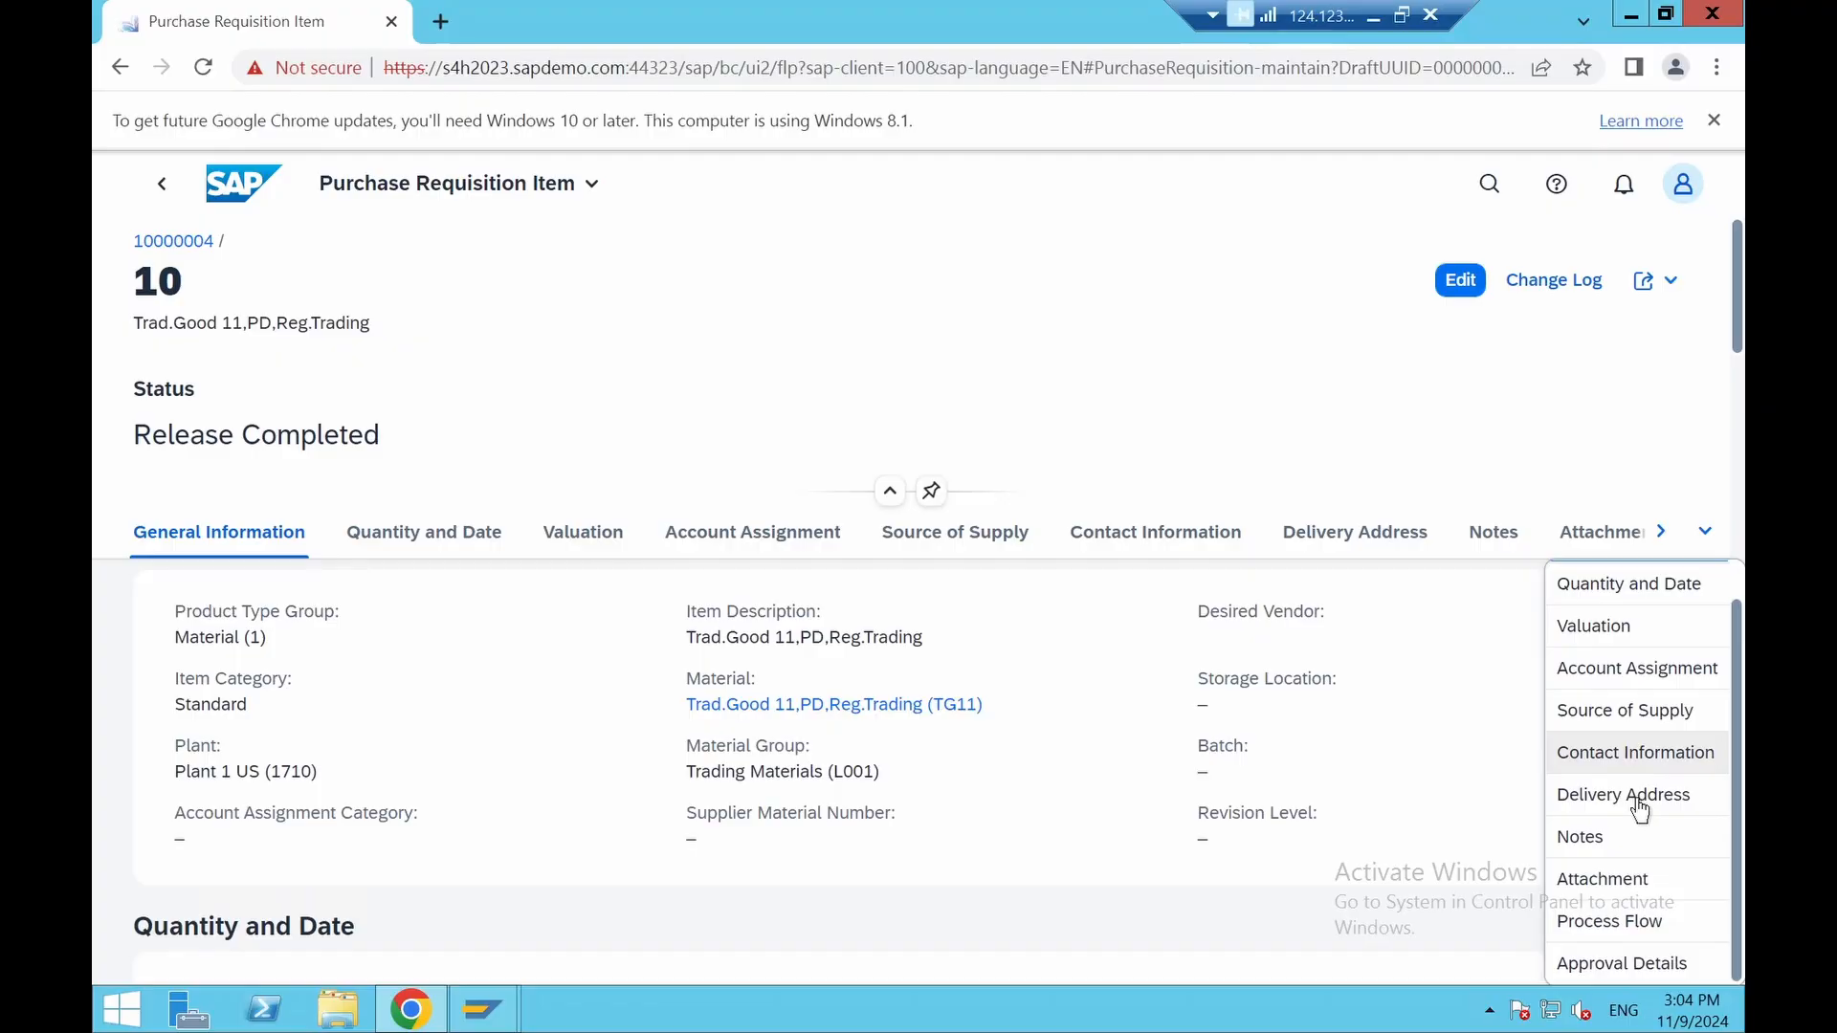
{"action": "left_click", "coordinate": [1624, 924]}
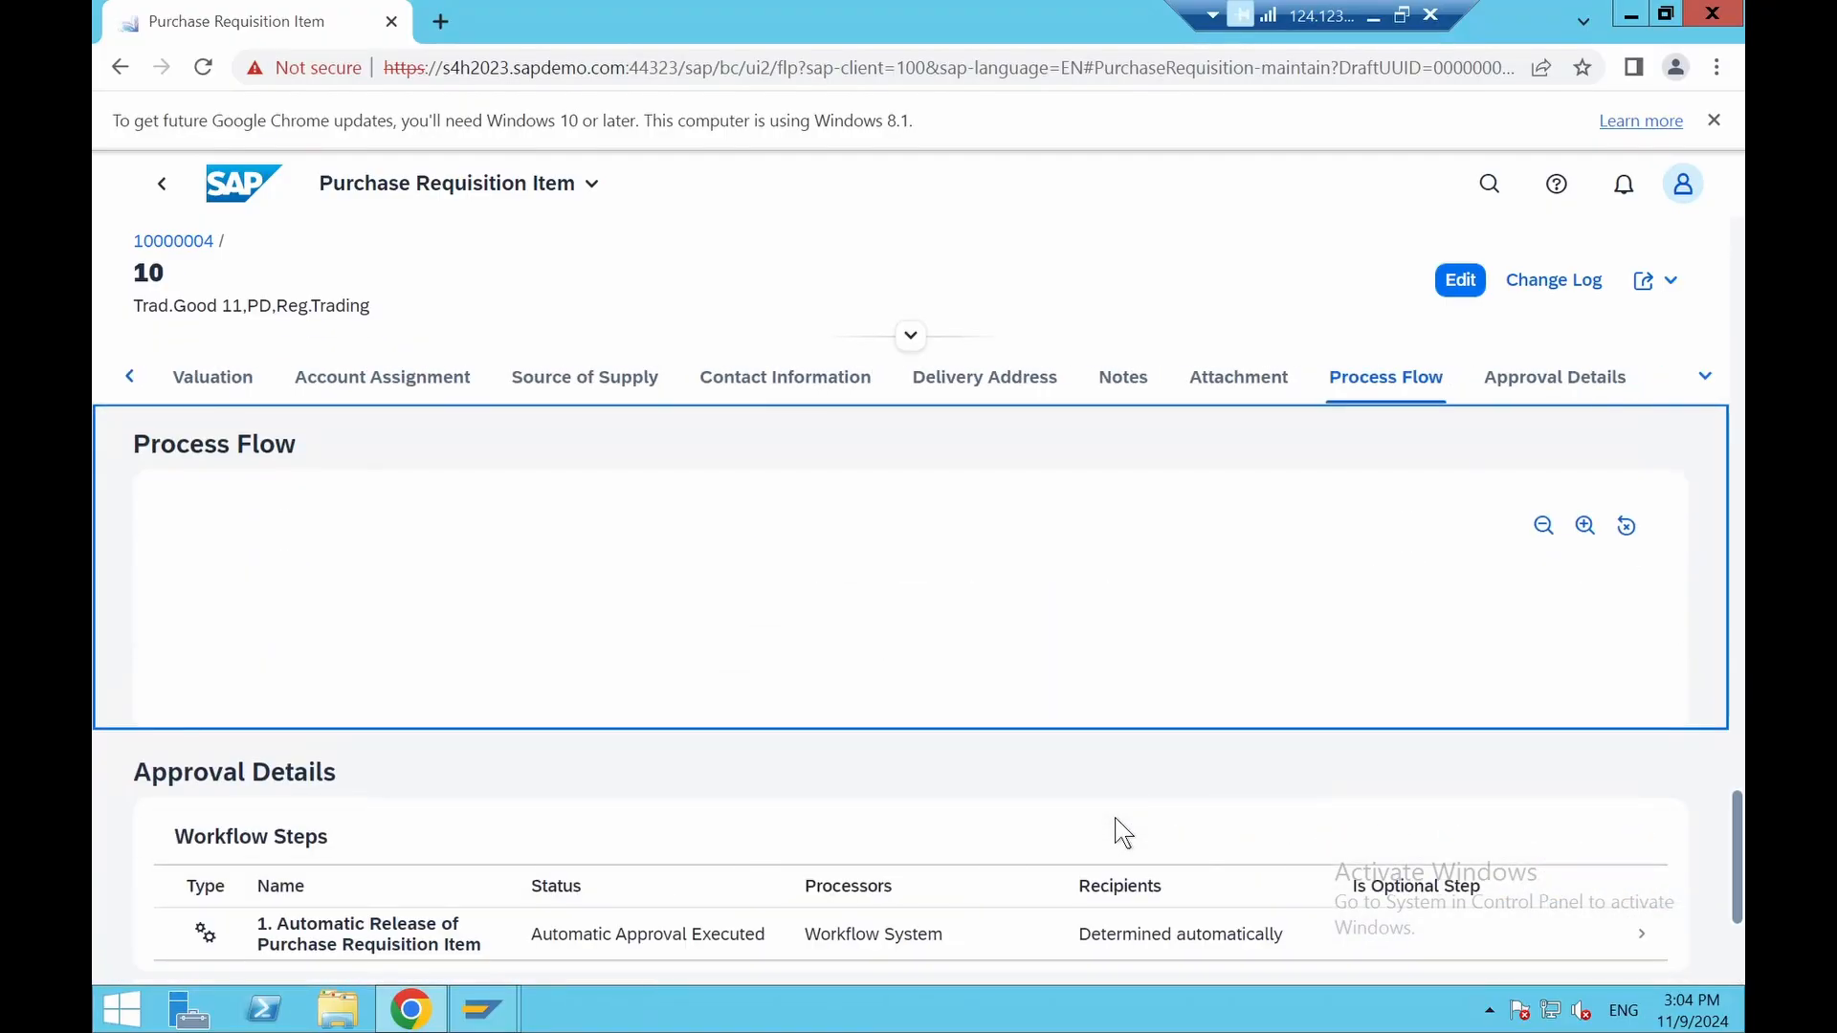
Examine the requisition item's process flow from requisitioning through sourcing, ordering and confirmation to invoicing, including the goods receipt branch
{"action": "scroll", "coordinate": [903, 686], "scroll_direction": "down", "scroll_amount": 4}
{"action": "scroll", "coordinate": [903, 686], "scroll_direction": "up", "scroll_amount": 3}
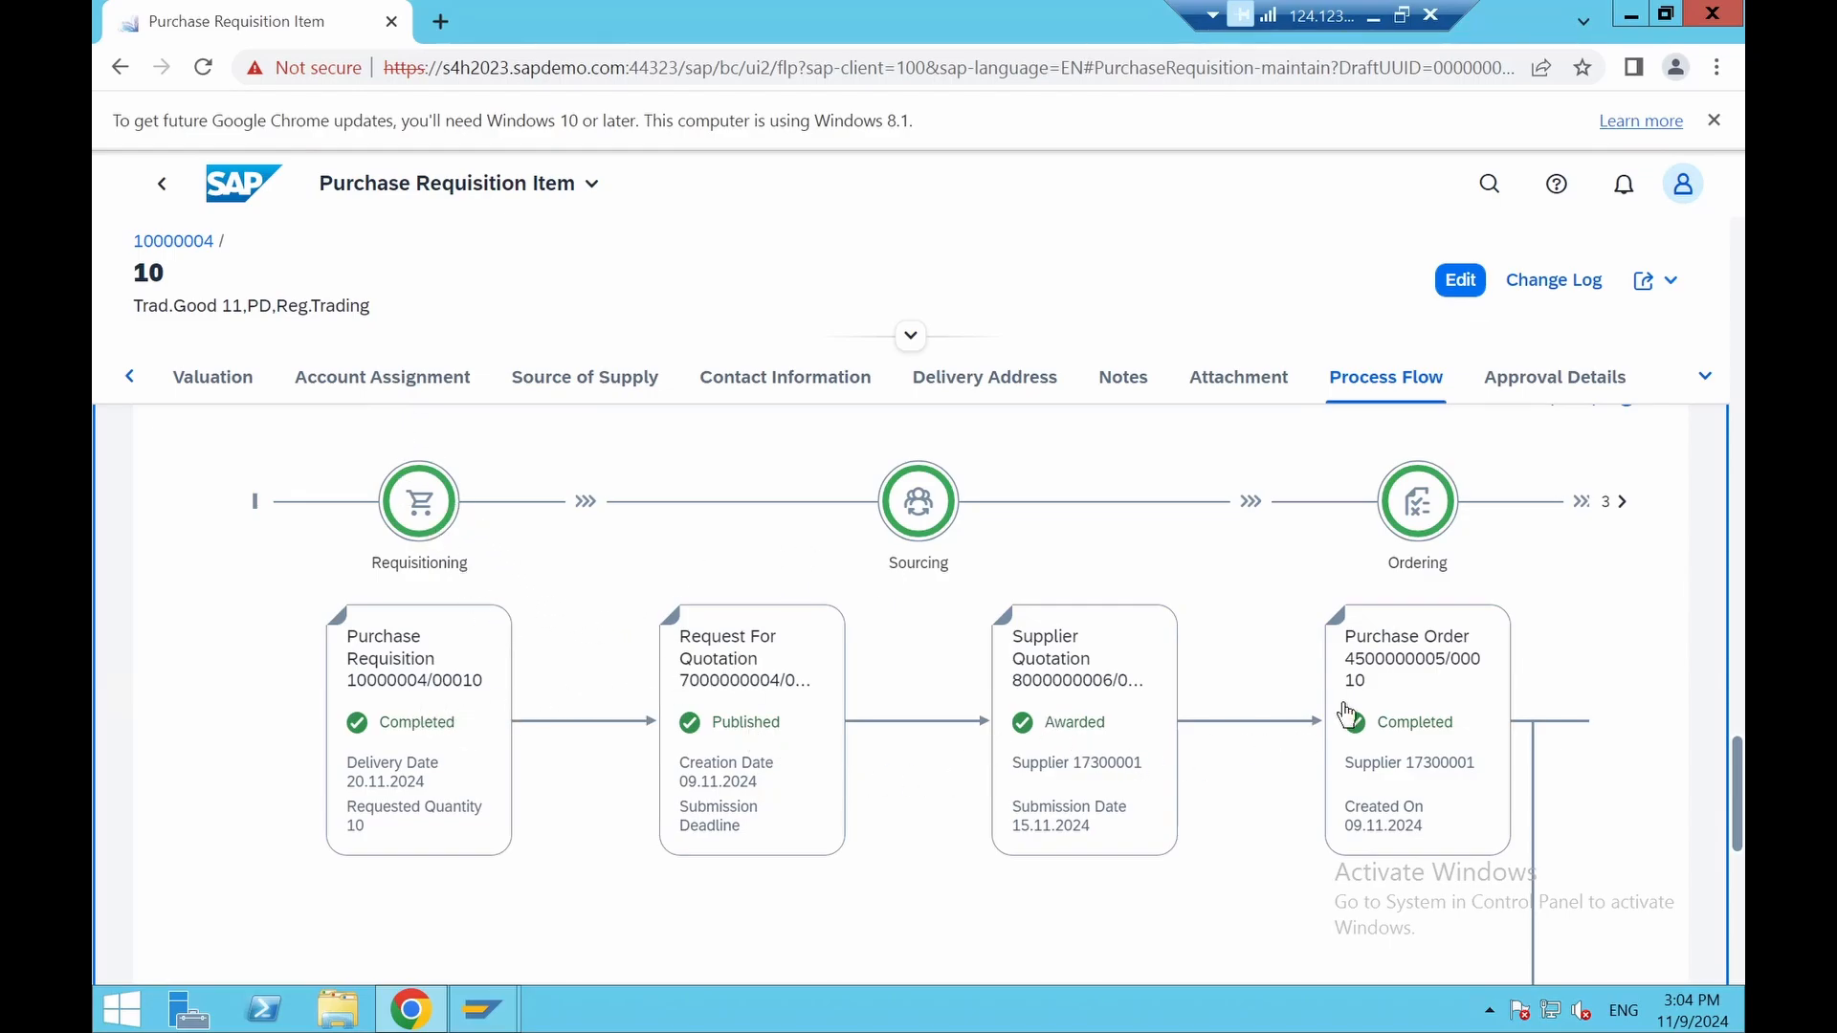
{"action": "scroll", "coordinate": [1632, 635], "scroll_direction": "down", "scroll_amount": 1}
{"action": "scroll", "coordinate": [1632, 635], "scroll_direction": "up", "scroll_amount": 1}
{"action": "left_click", "coordinate": [1623, 507]}
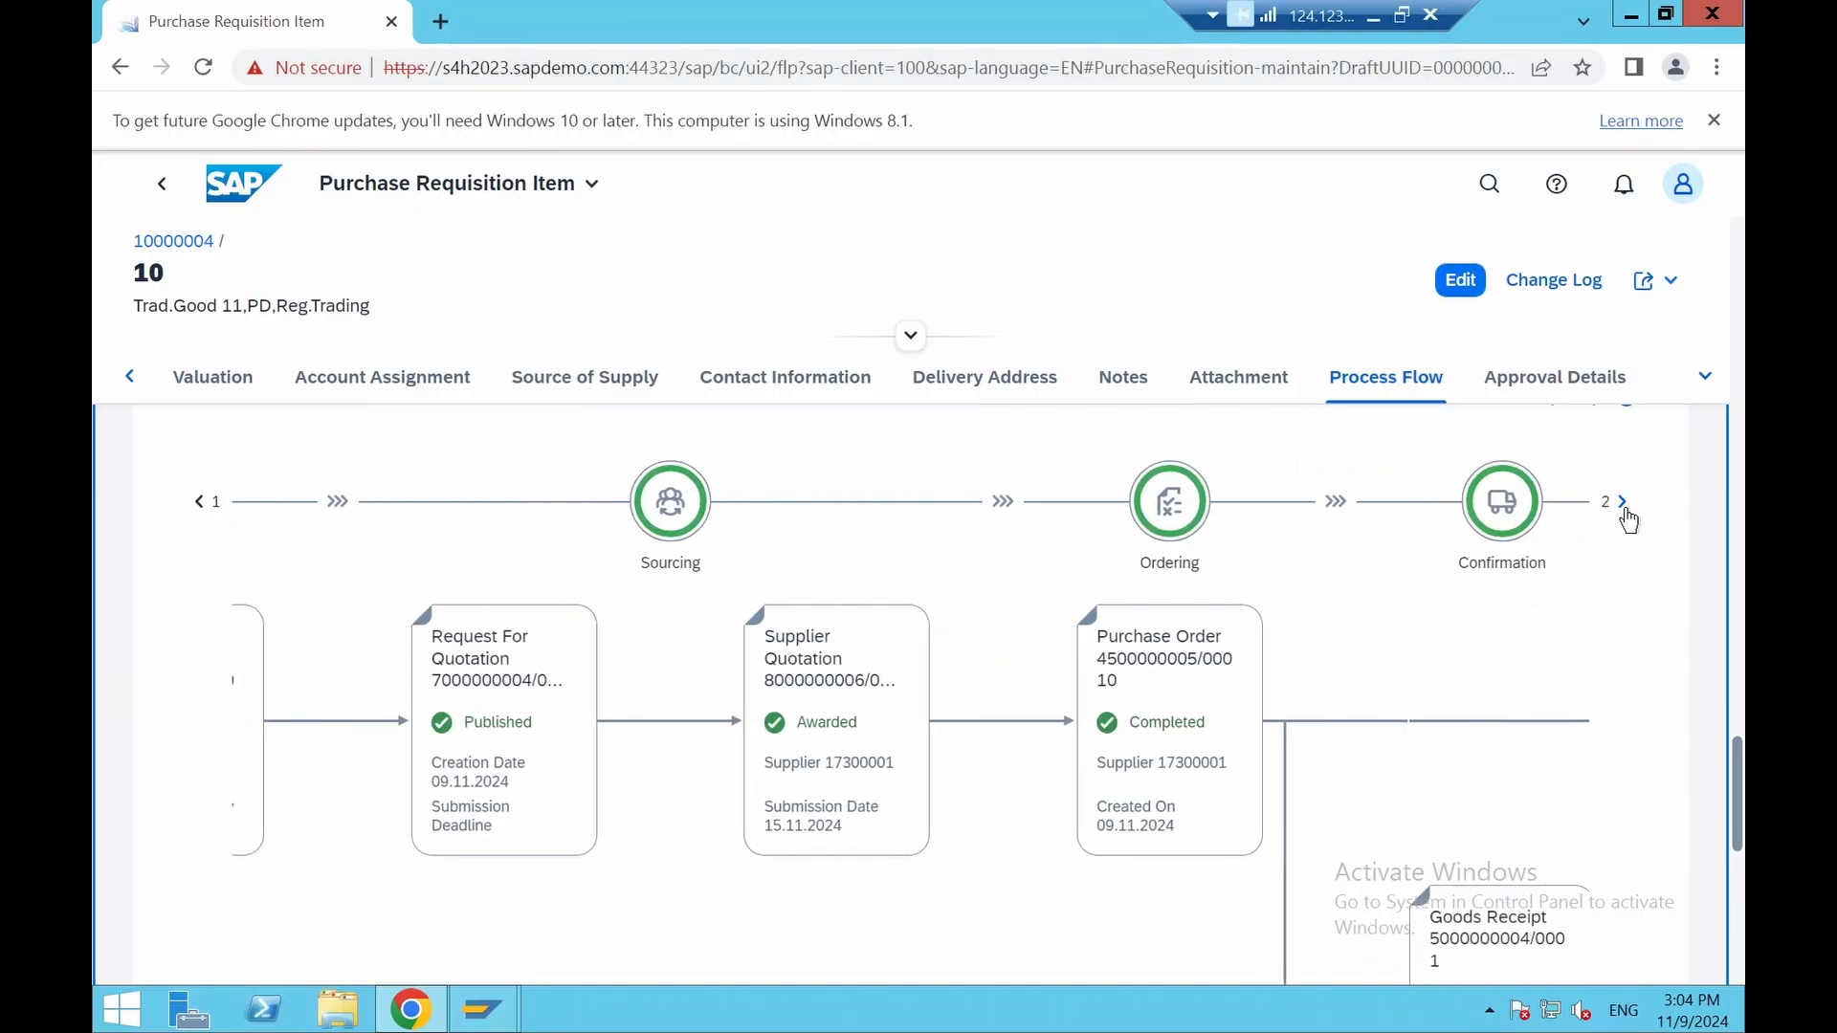
{"action": "left_click", "coordinate": [1626, 512]}
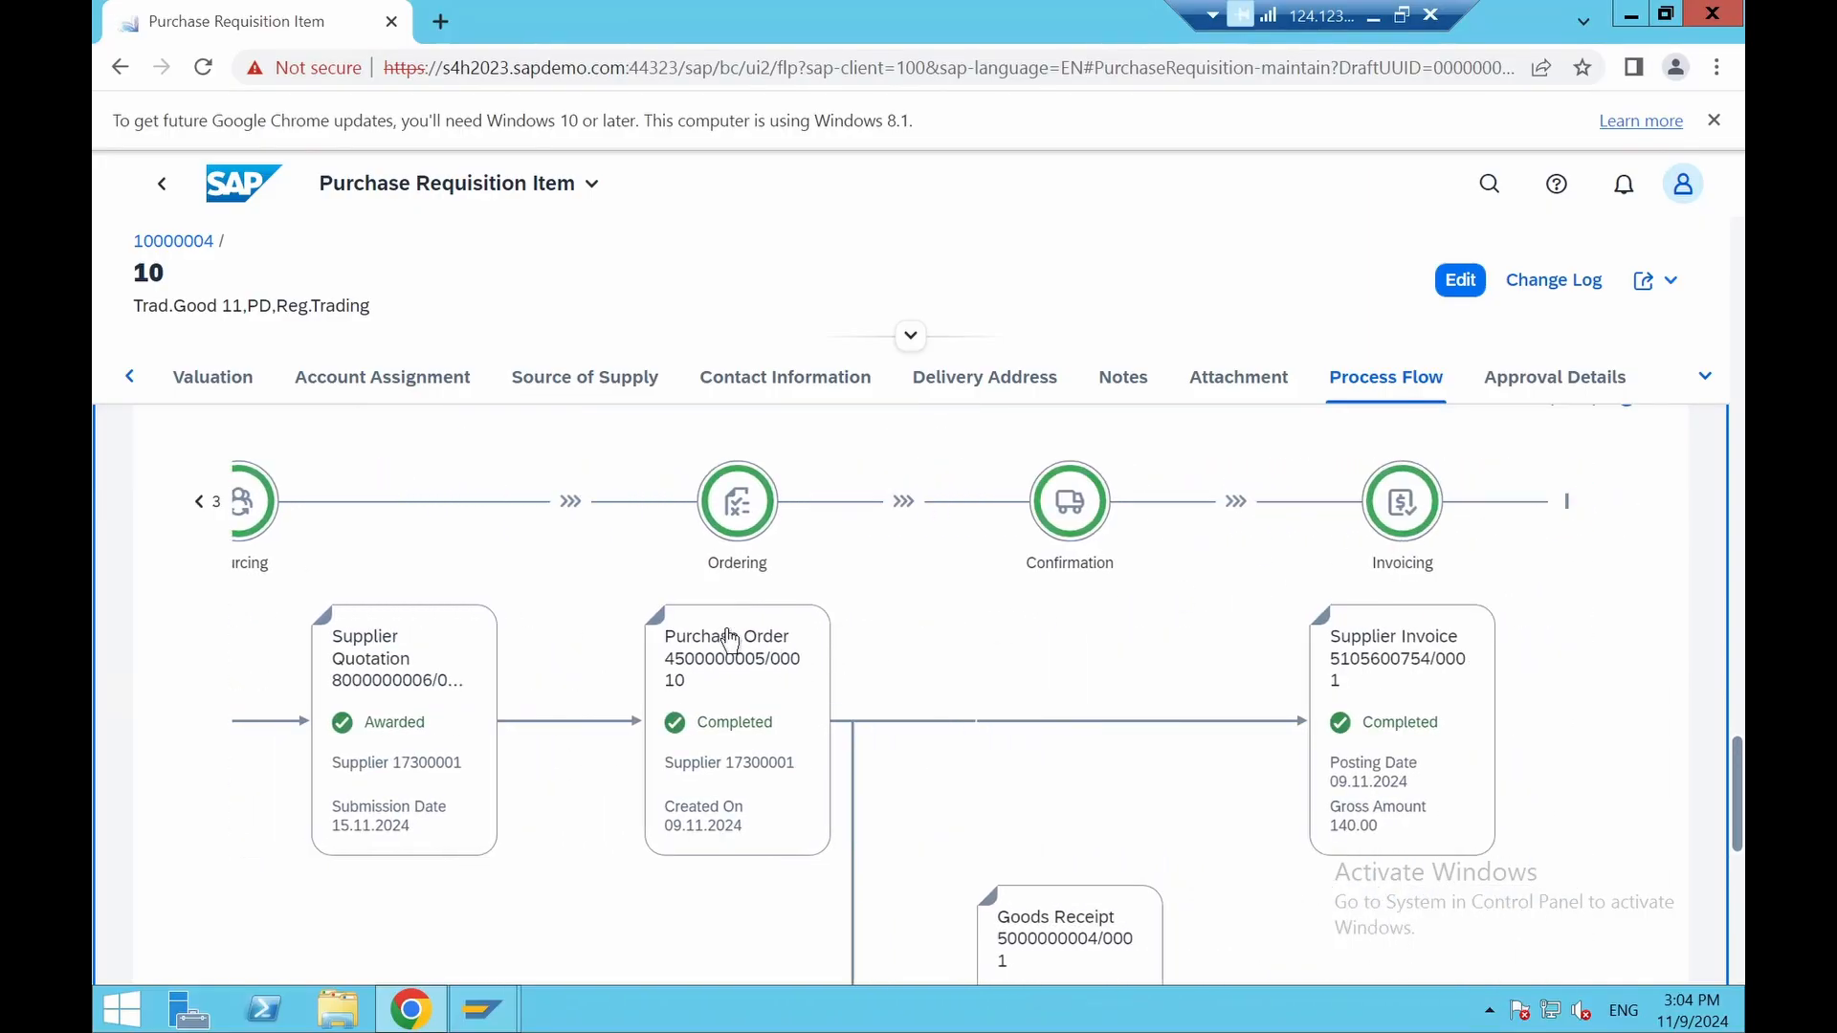
{"action": "scroll", "coordinate": [1062, 669], "scroll_direction": "down", "scroll_amount": 1}
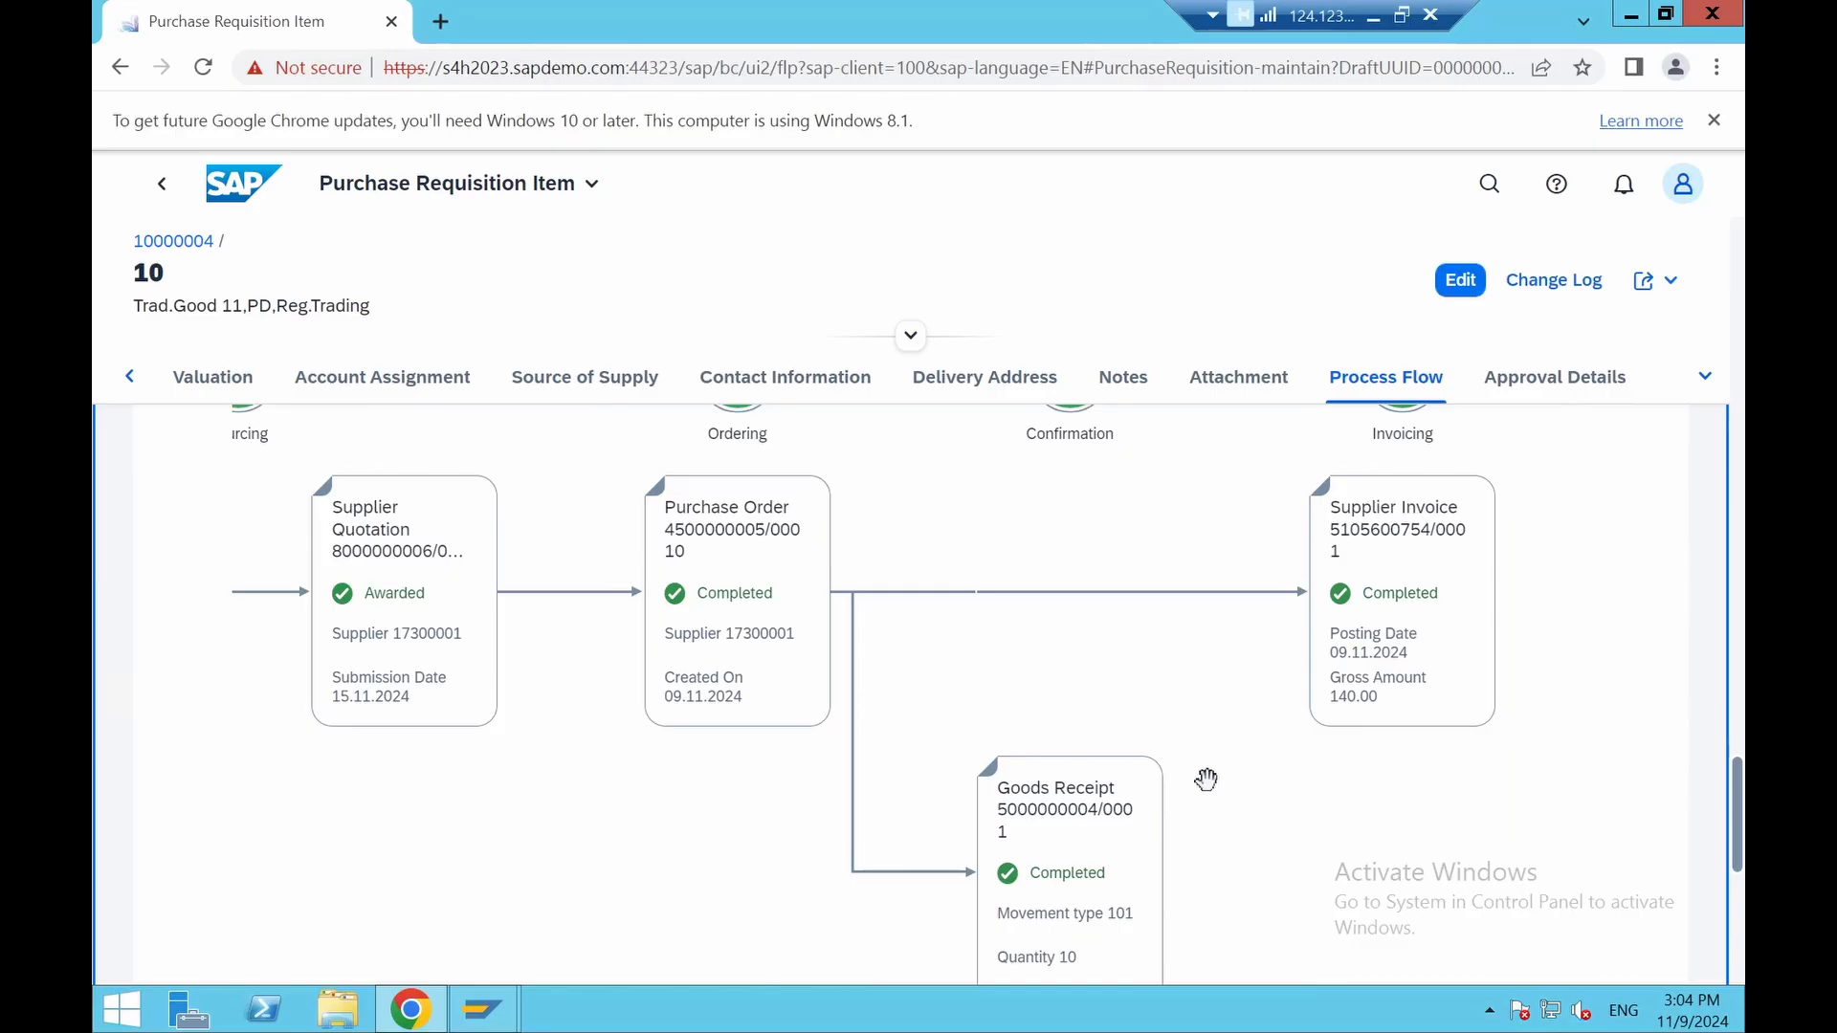
{"action": "scroll", "coordinate": [1123, 808], "scroll_direction": "down", "scroll_amount": 1}
{"action": "scroll", "coordinate": [1369, 701], "scroll_direction": "up", "scroll_amount": 2}
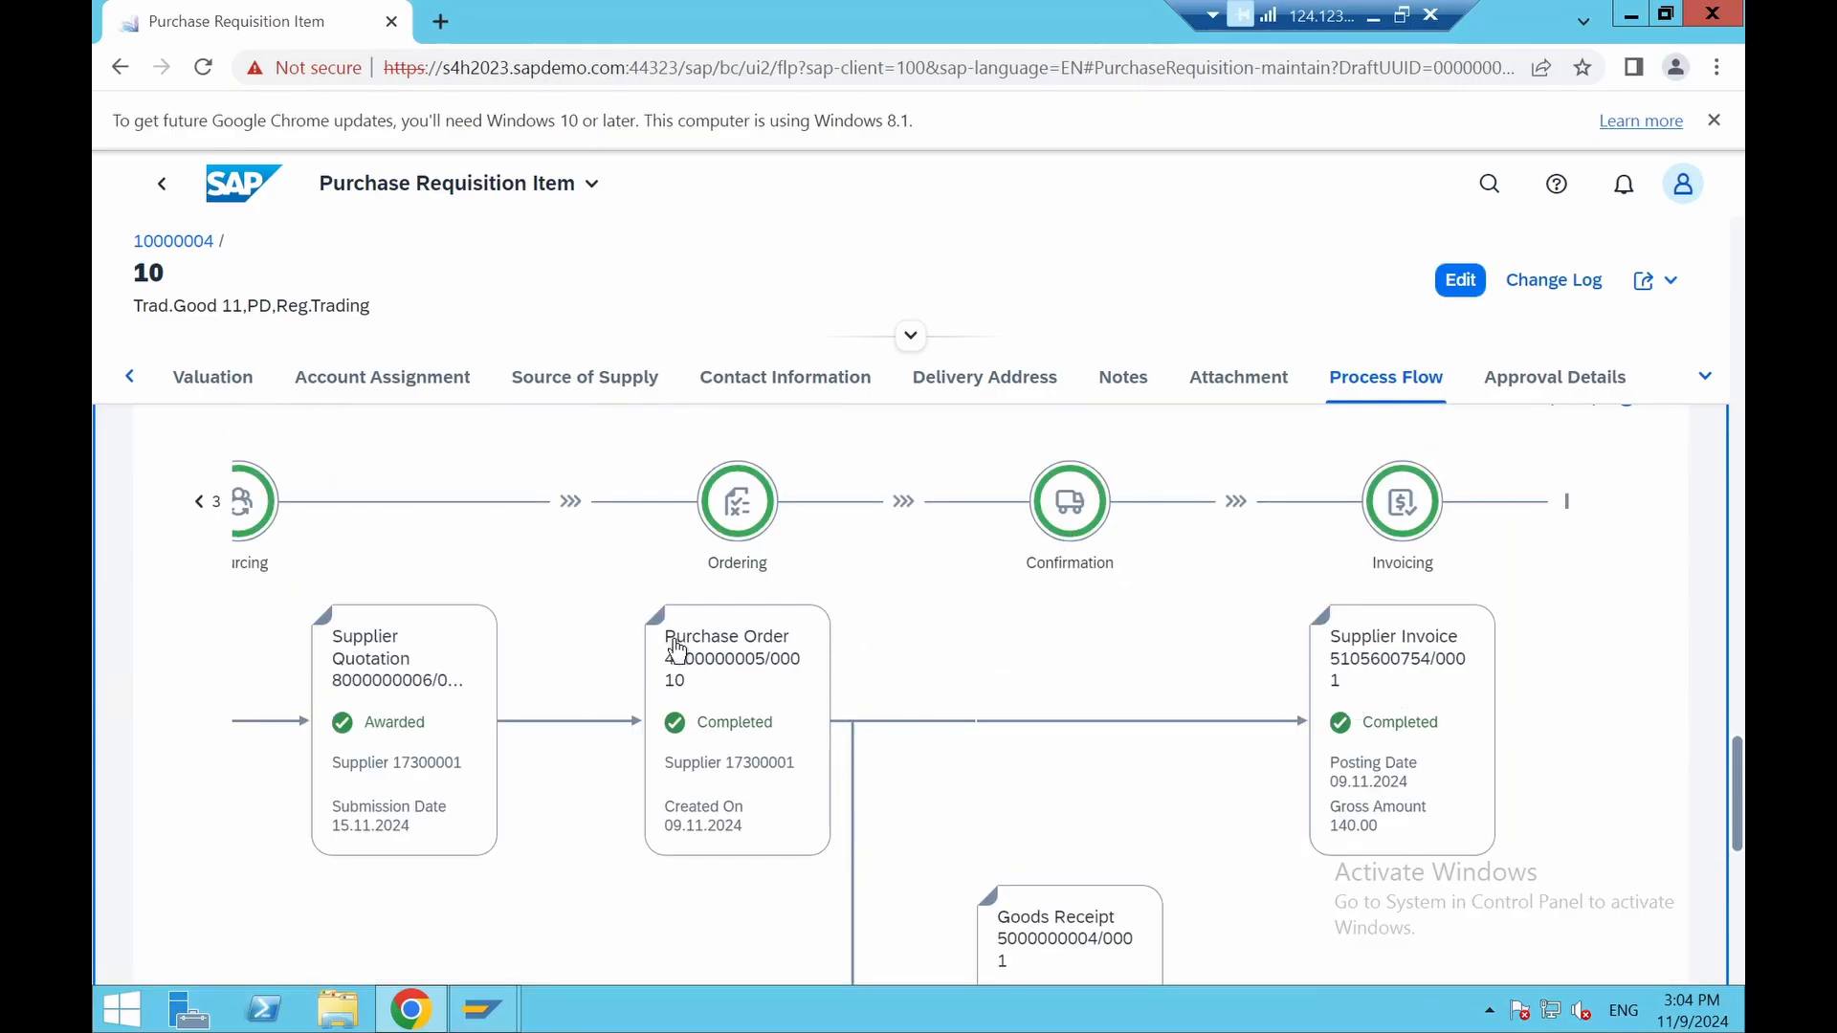
{"action": "scroll", "coordinate": [1275, 702], "scroll_direction": "up", "scroll_amount": 1}
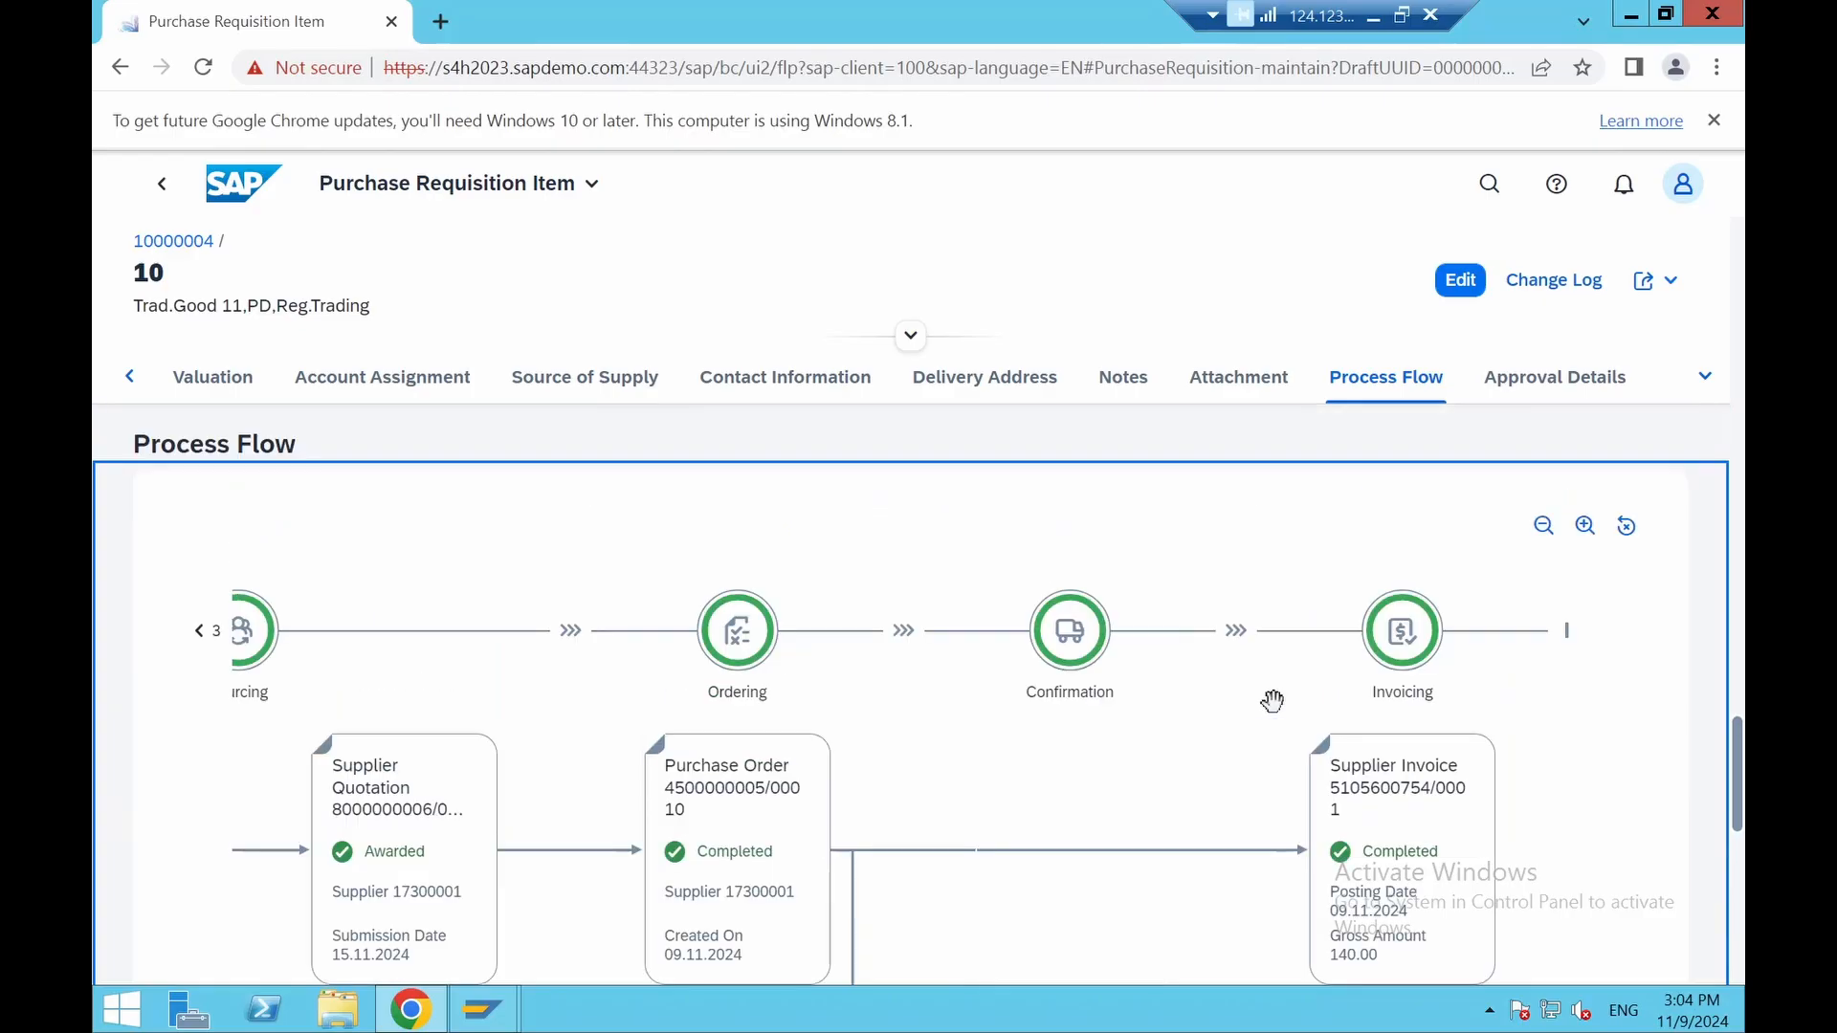
Zoom the process flow out two levels to review all stages from requisitioning to invoicing together, and zoom back in one level
{"action": "left_click", "coordinate": [1547, 542]}
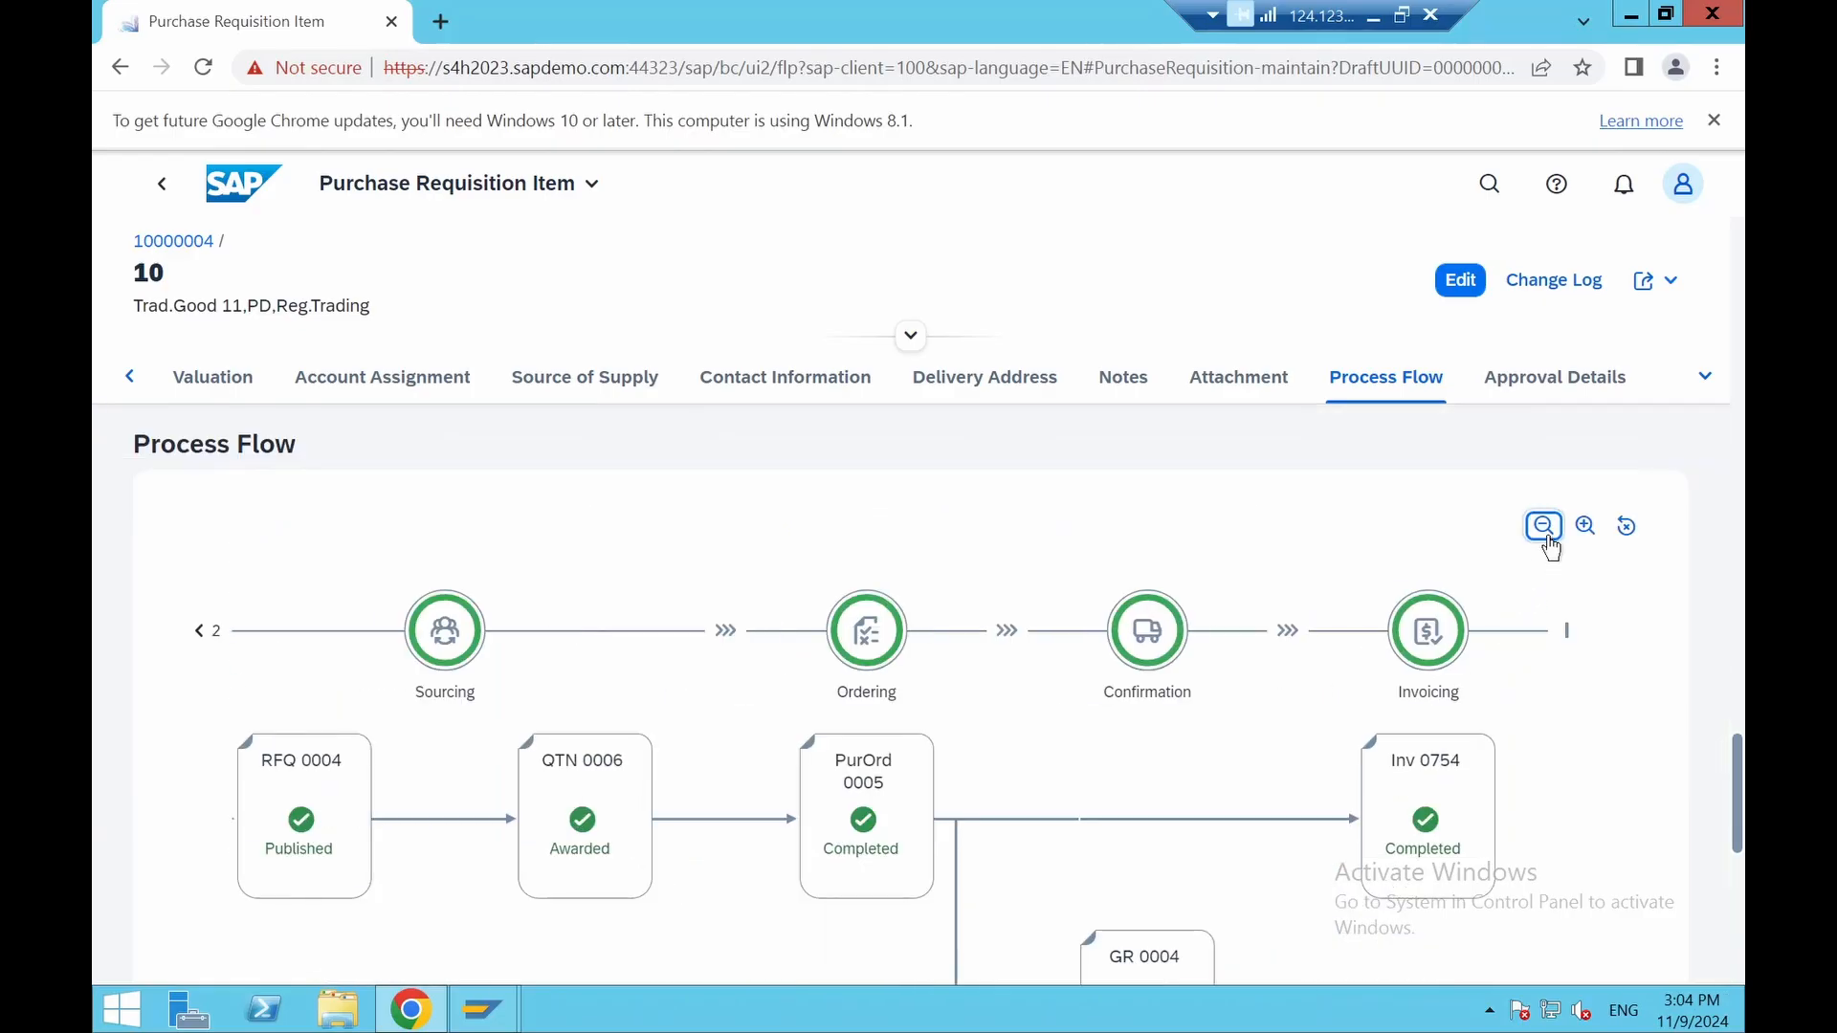
{"action": "left_click", "coordinate": [1547, 539]}
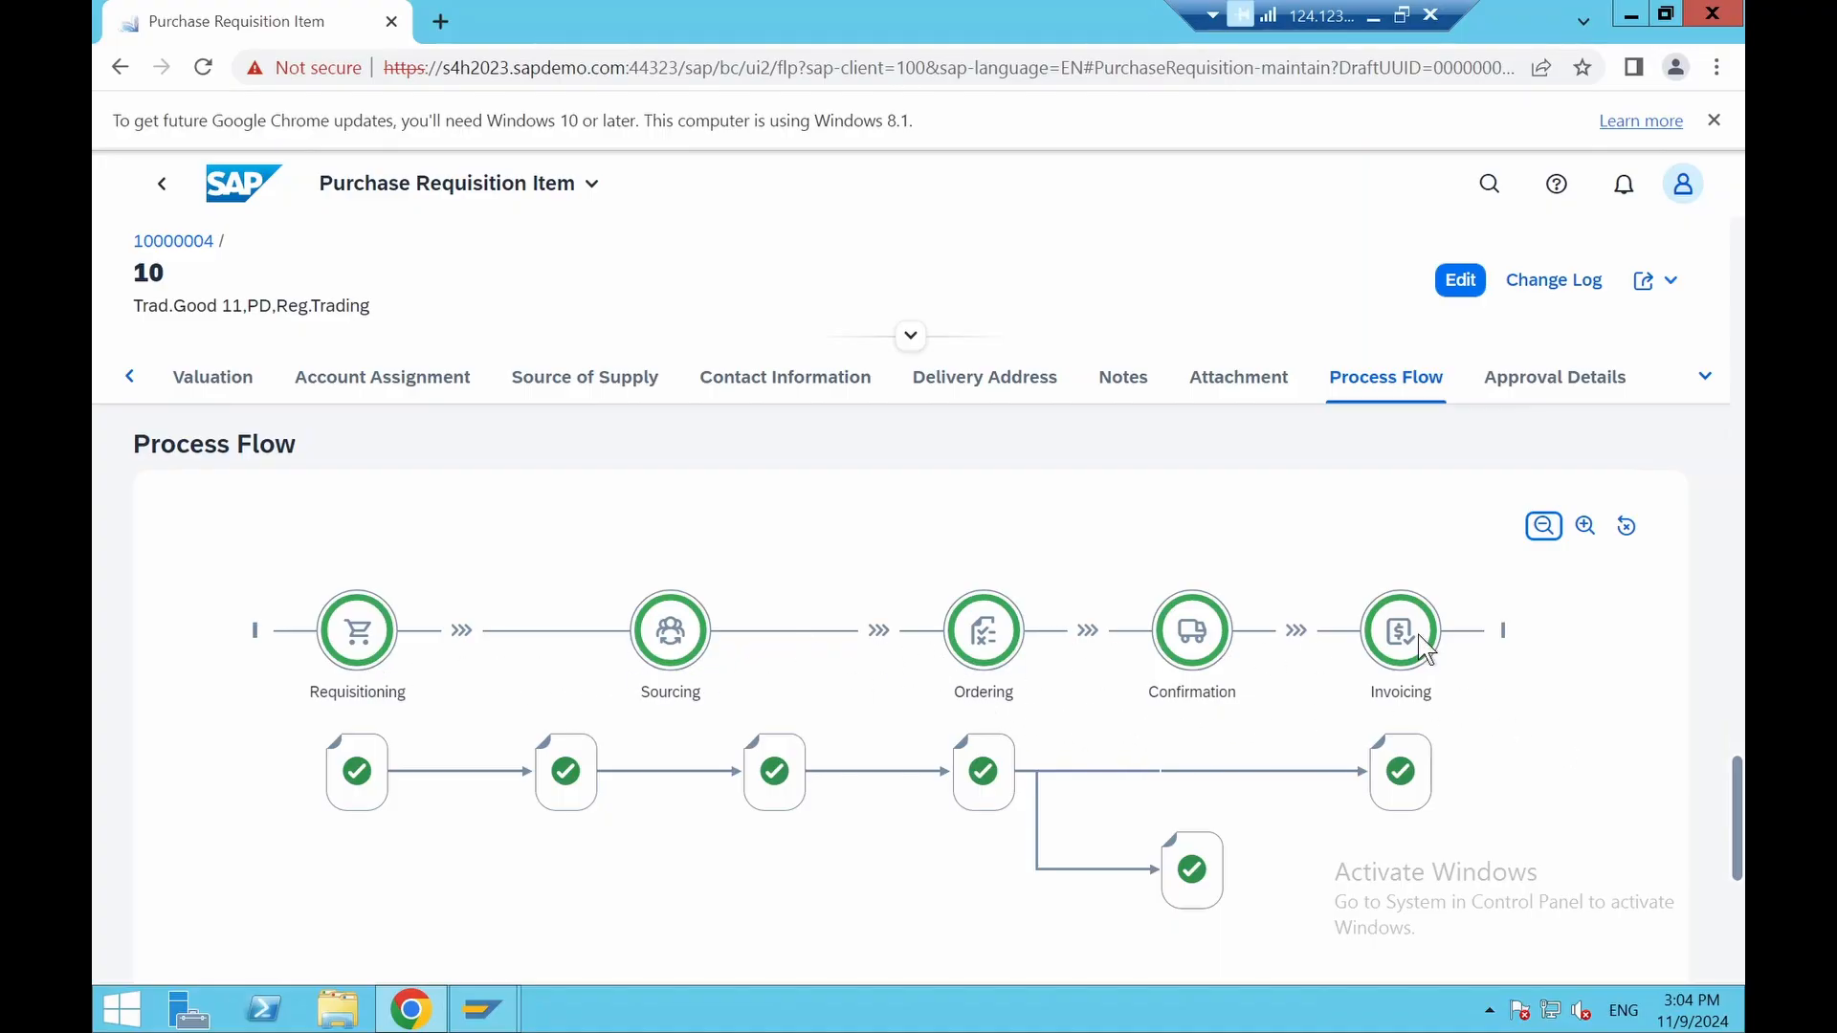
{"action": "mouse_move", "coordinate": [1426, 648]}
{"action": "left_click", "coordinate": [1585, 527]}
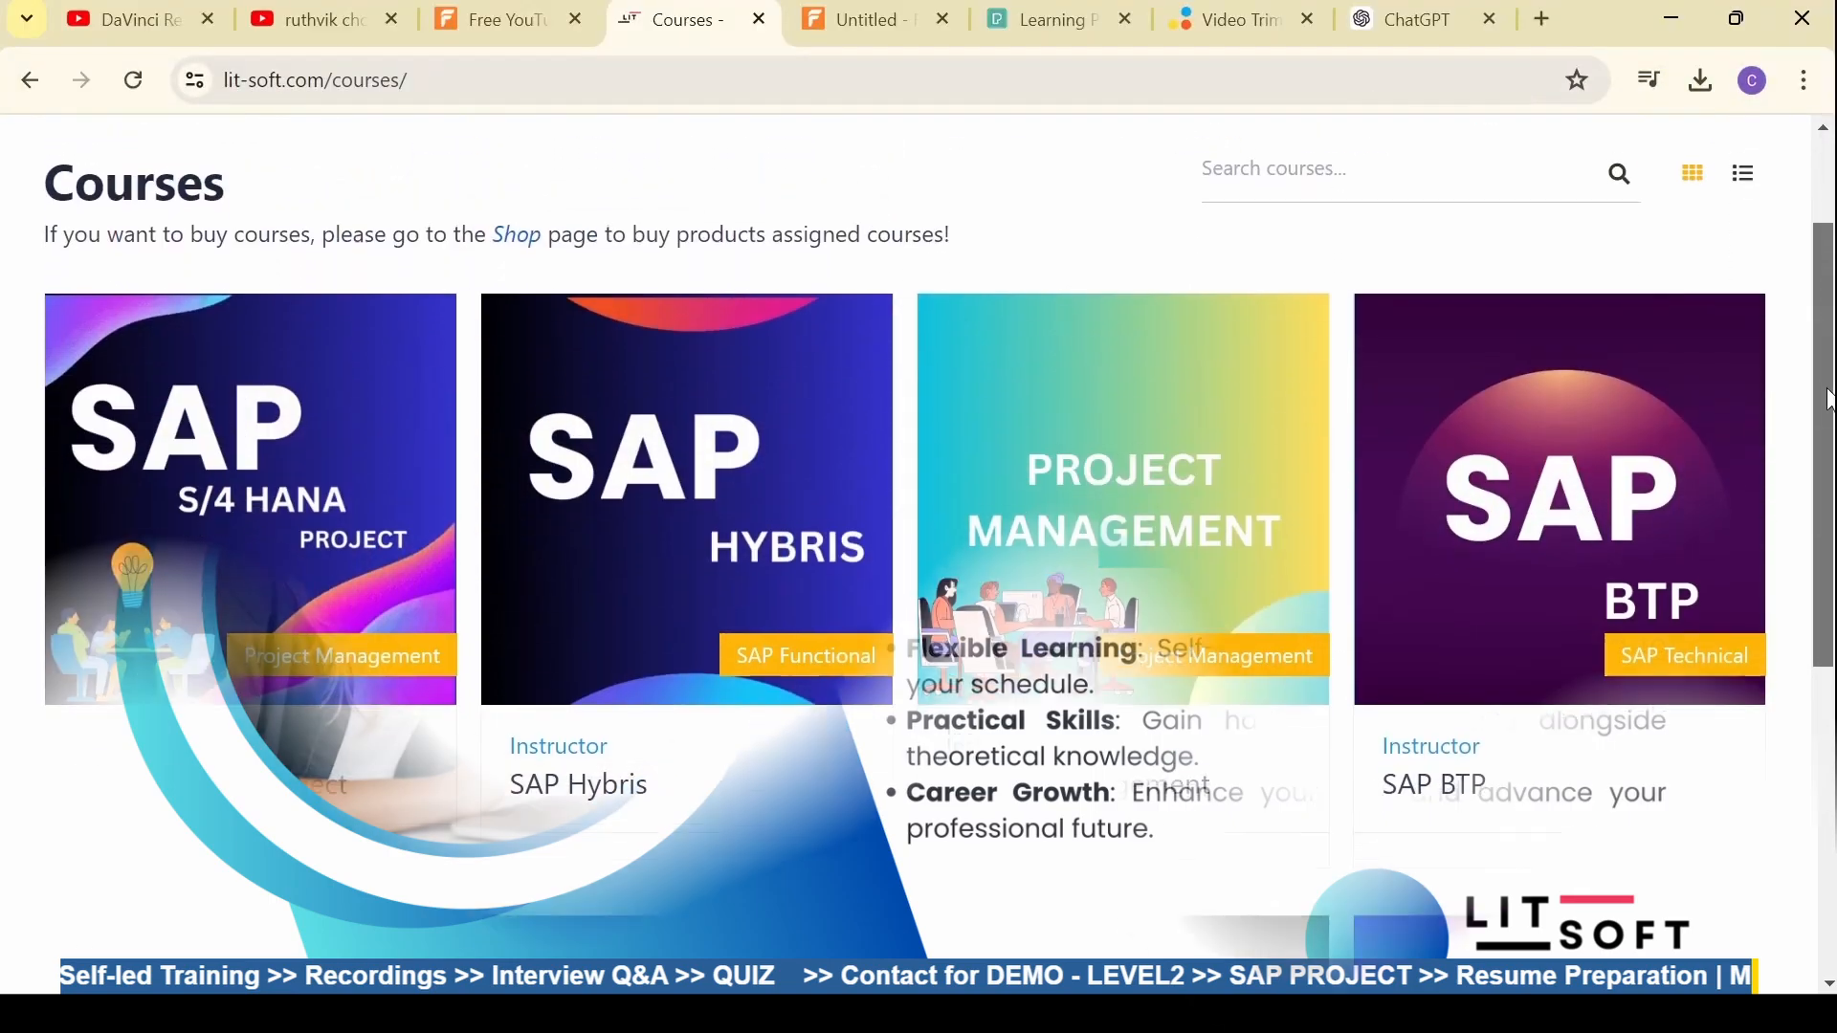
{"action": "left_click_drag", "start_coordinate": [1827, 400], "coordinate": [1827, 617]}
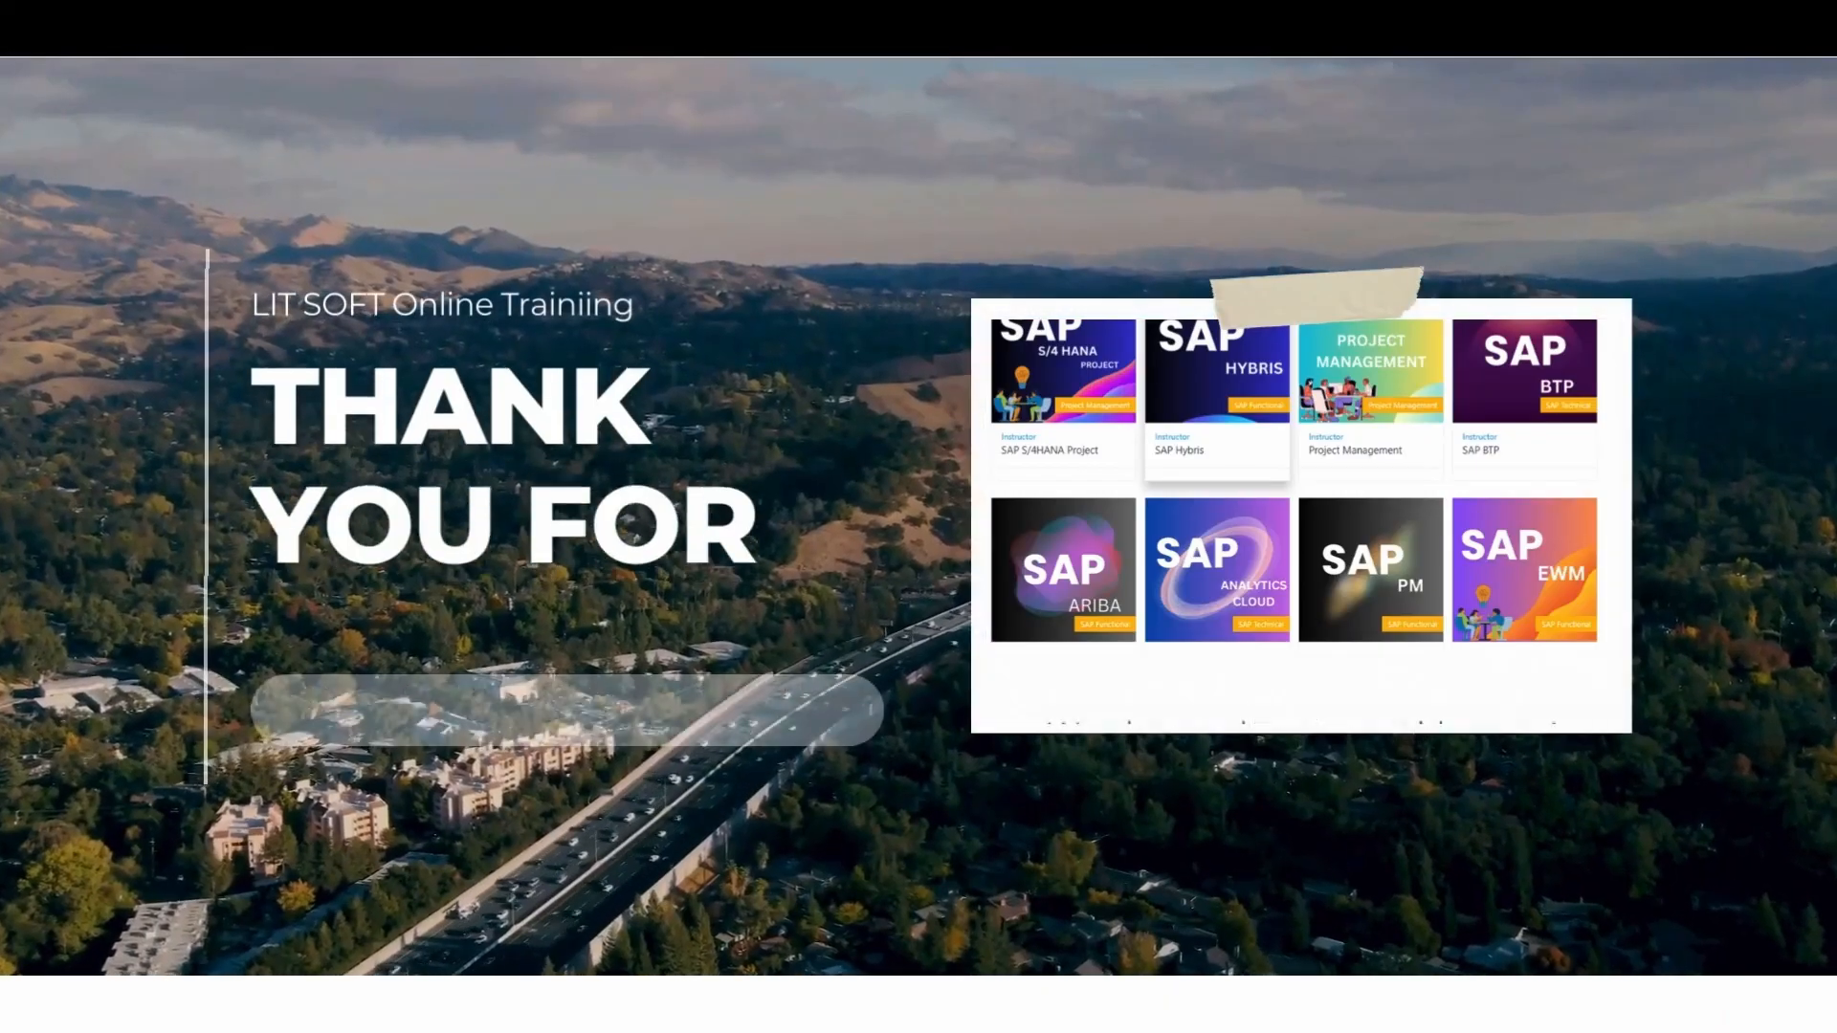